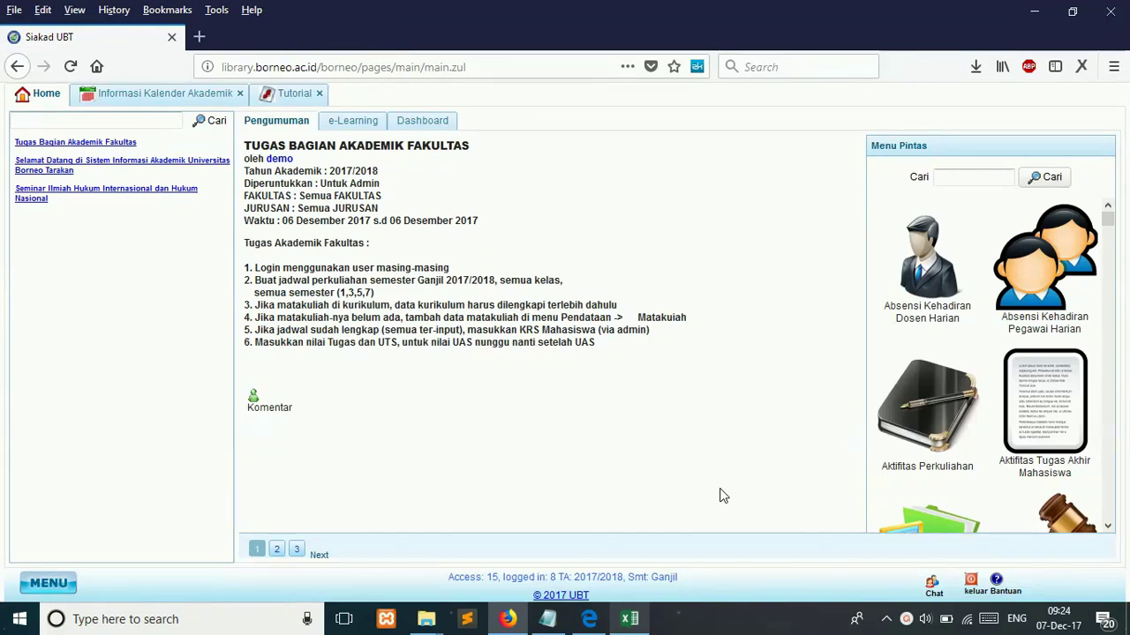
- Click through items on the SIAKAD UBT page
click(717, 453)
click(696, 386)
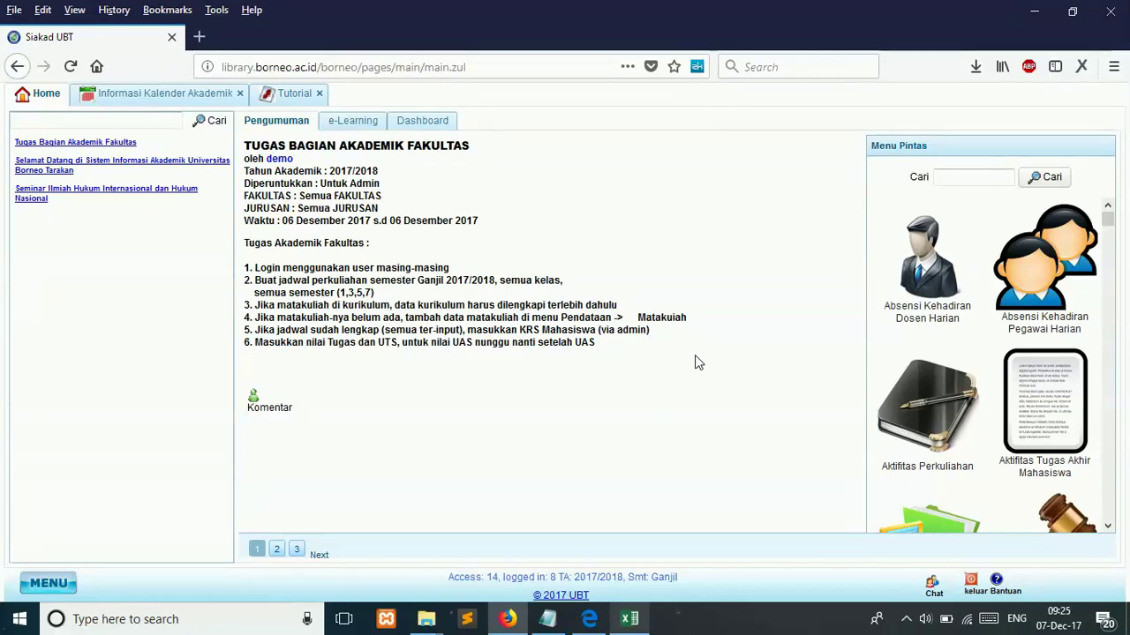
click(653, 379)
click(532, 450)
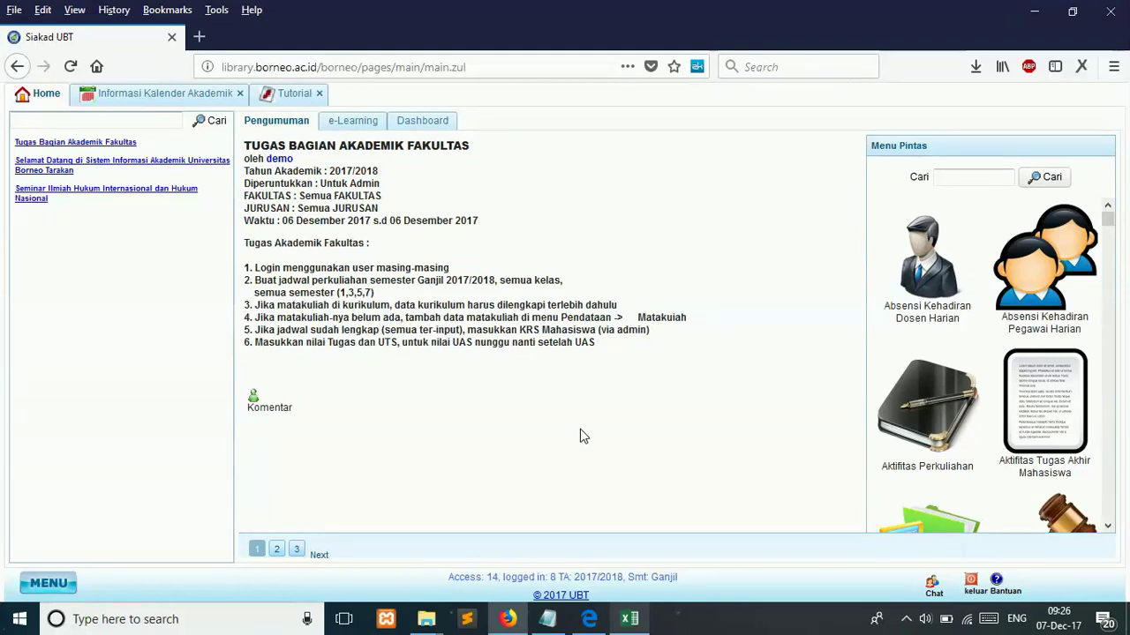
click(578, 416)
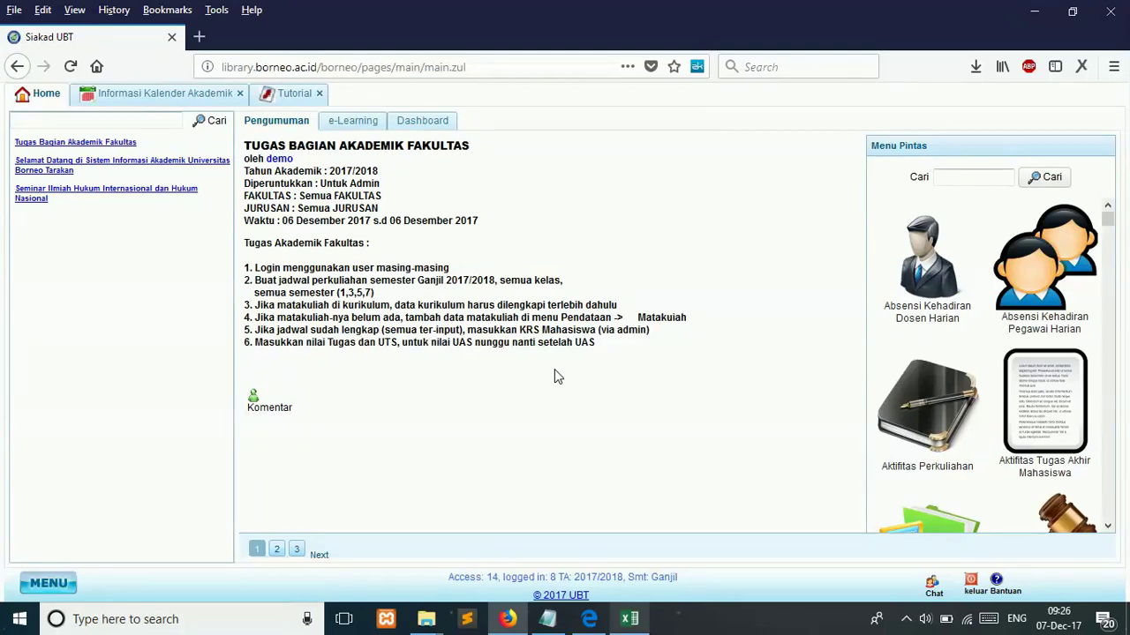
click(614, 429)
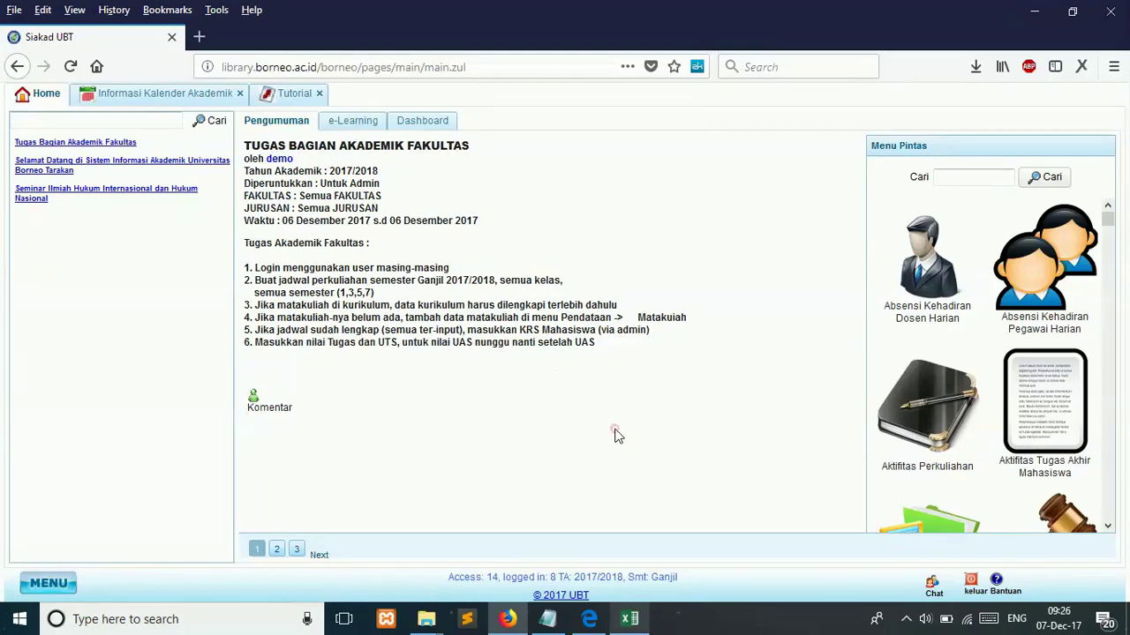
click(658, 441)
- Open Jadwal Perkuliahan from the MENU's Penjadwalan section
click(50, 585)
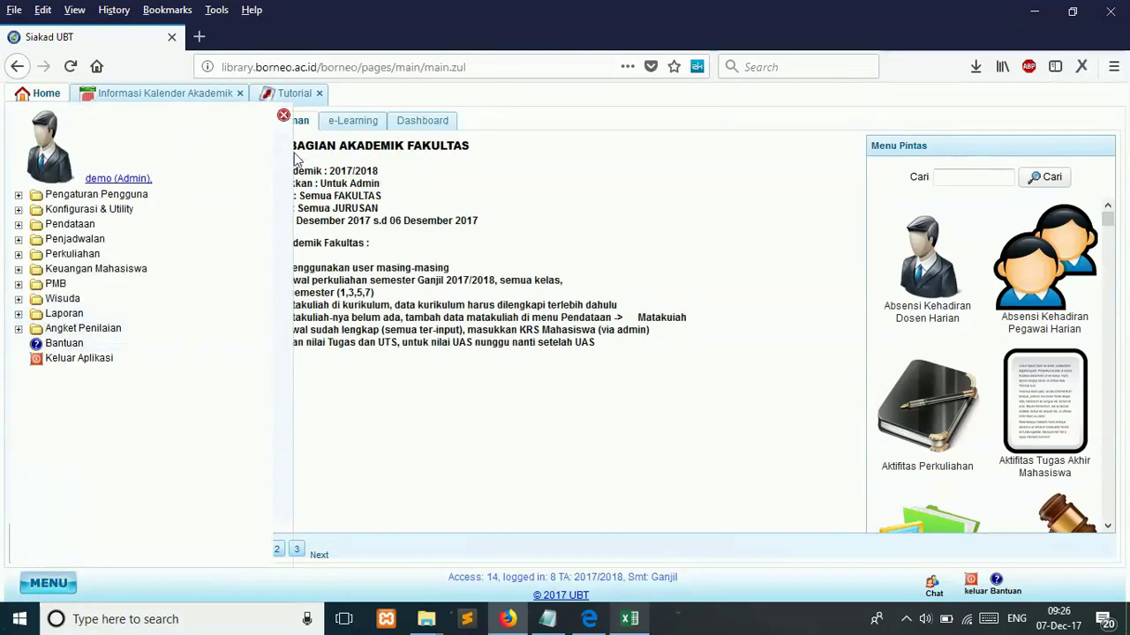
click(283, 116)
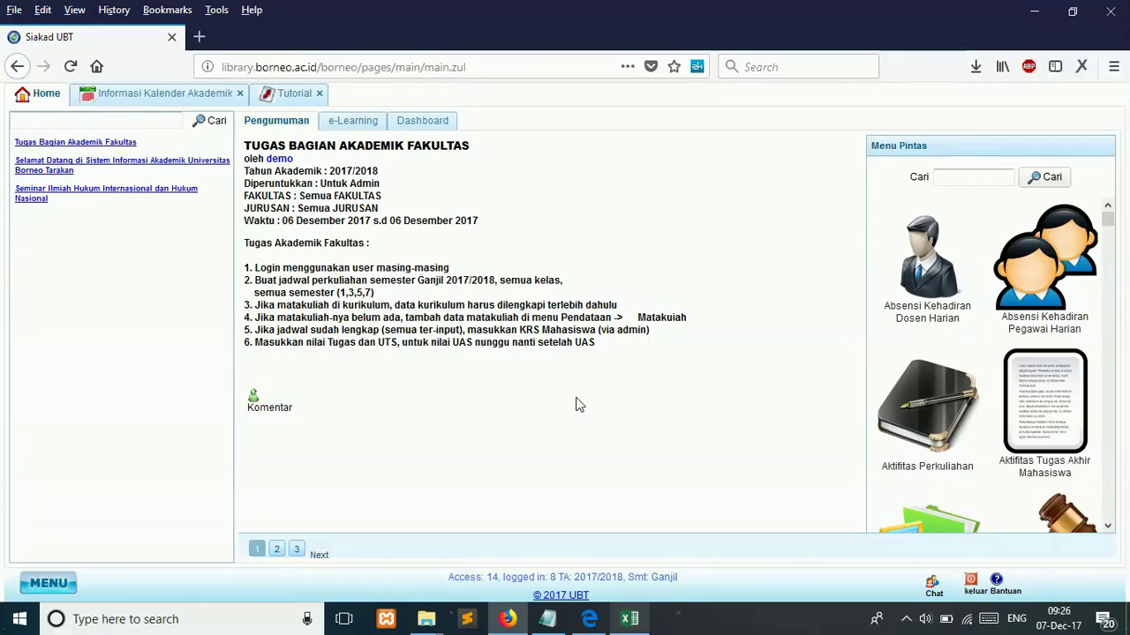
click(45, 584)
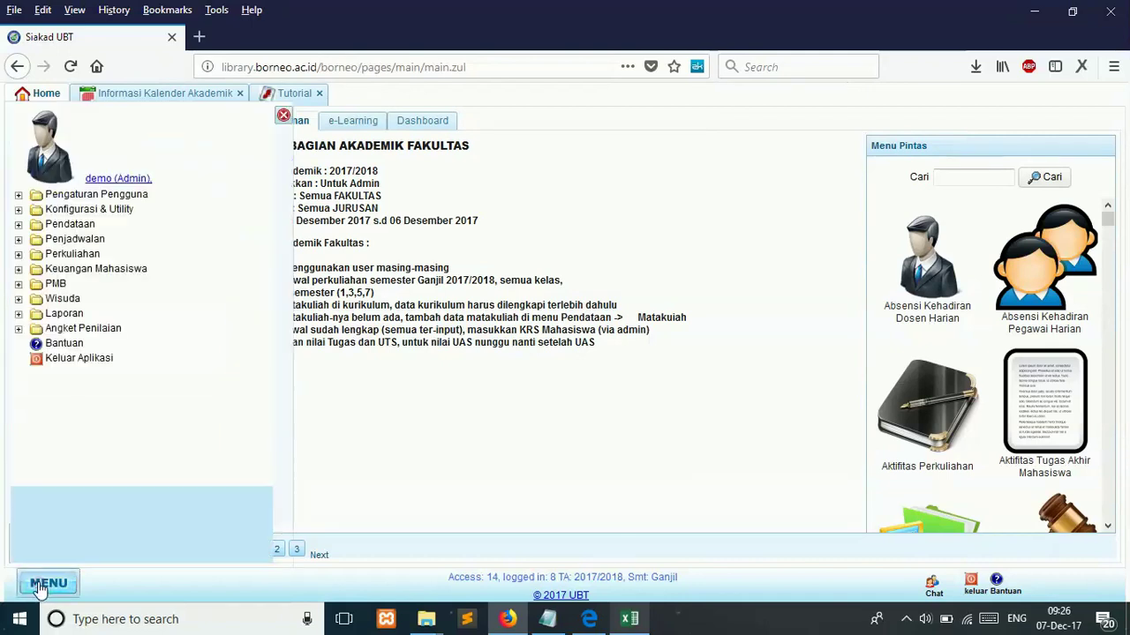
click(20, 241)
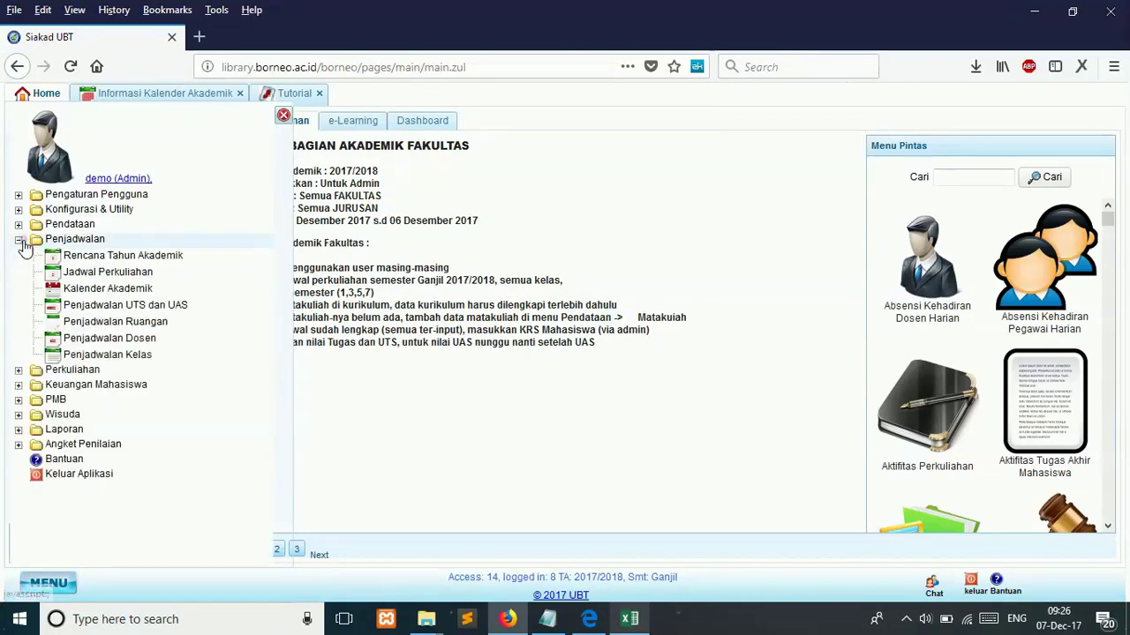
click(79, 273)
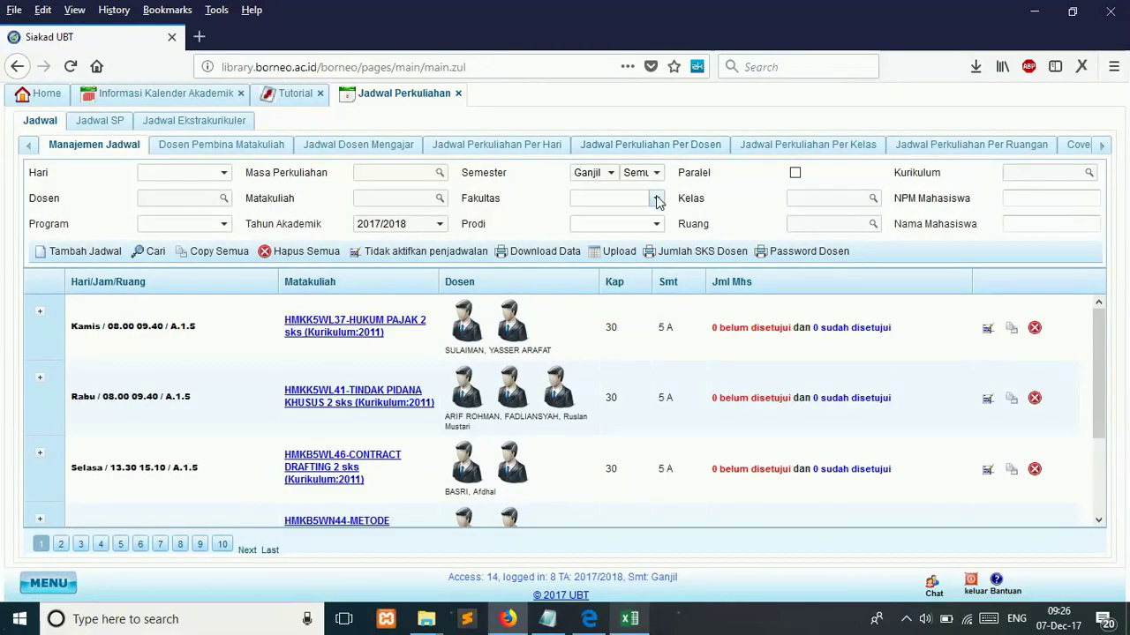
- Filter the schedule to faculty Teknik - 03 and programme Teknik Sipil
click(657, 199)
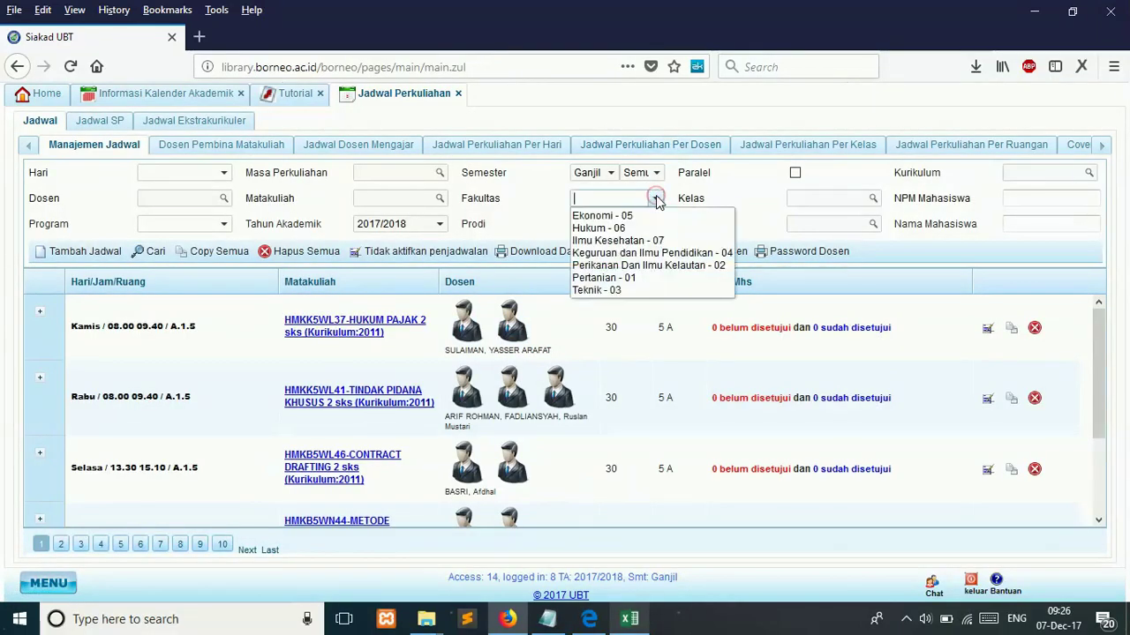
click(612, 291)
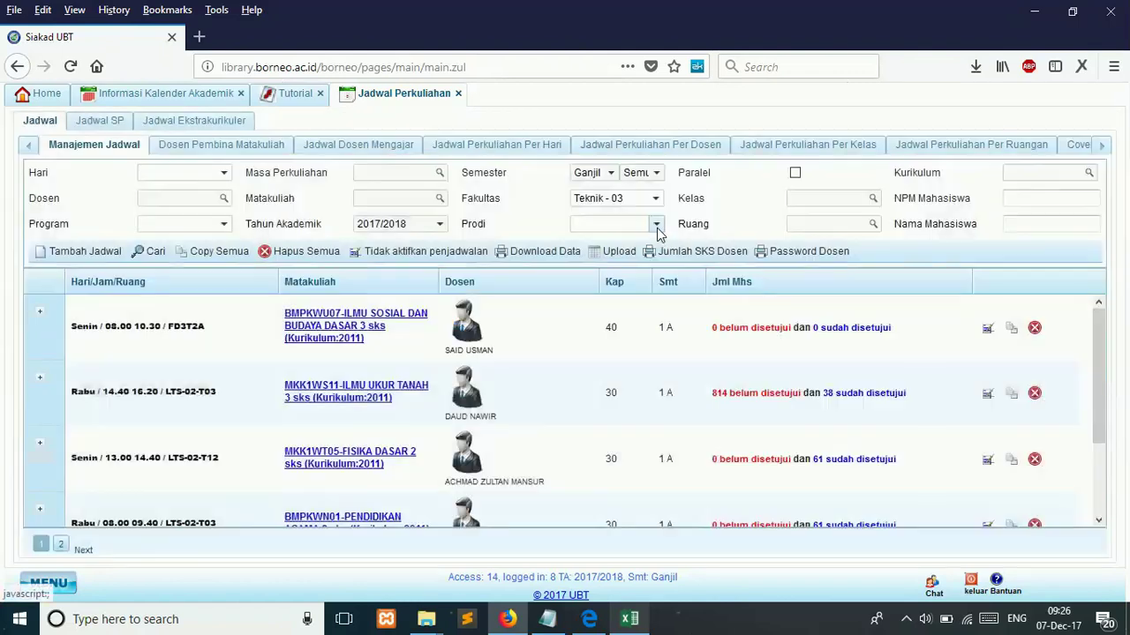
click(657, 224)
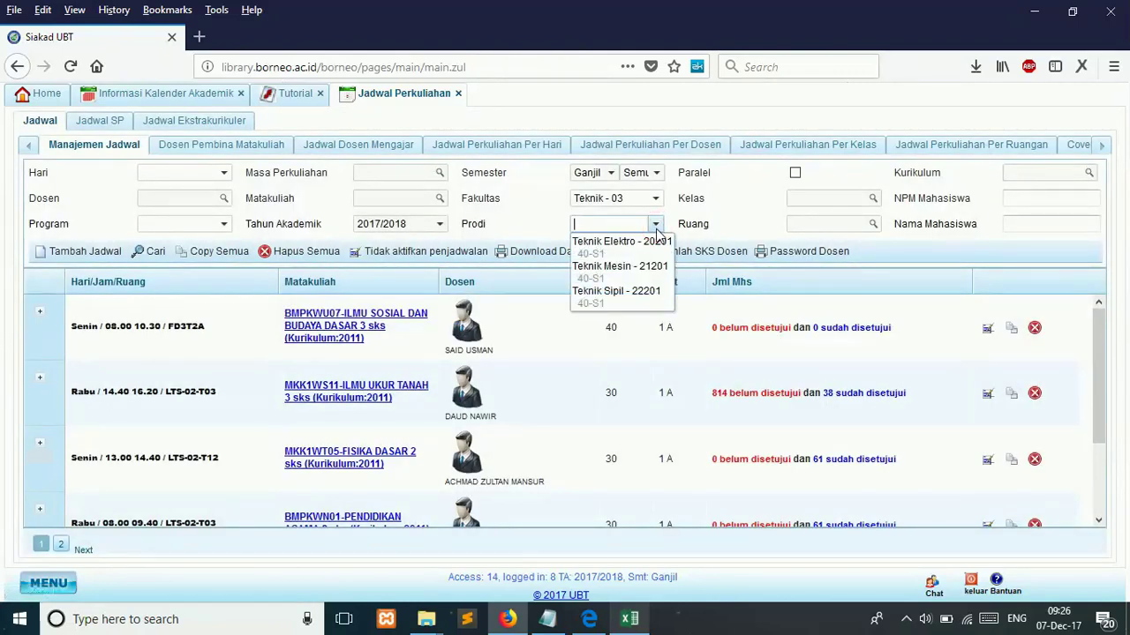
click(645, 292)
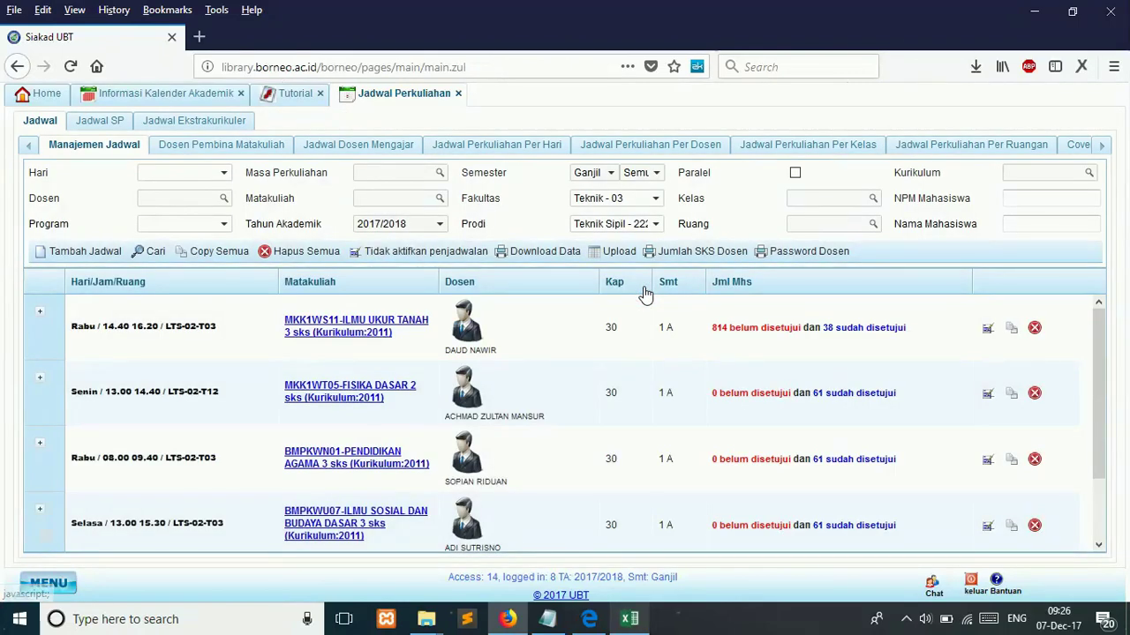
- Select the first course's full lecturer name for copying
click(463, 346)
drag(453, 349, 680, 365)
click(615, 356)
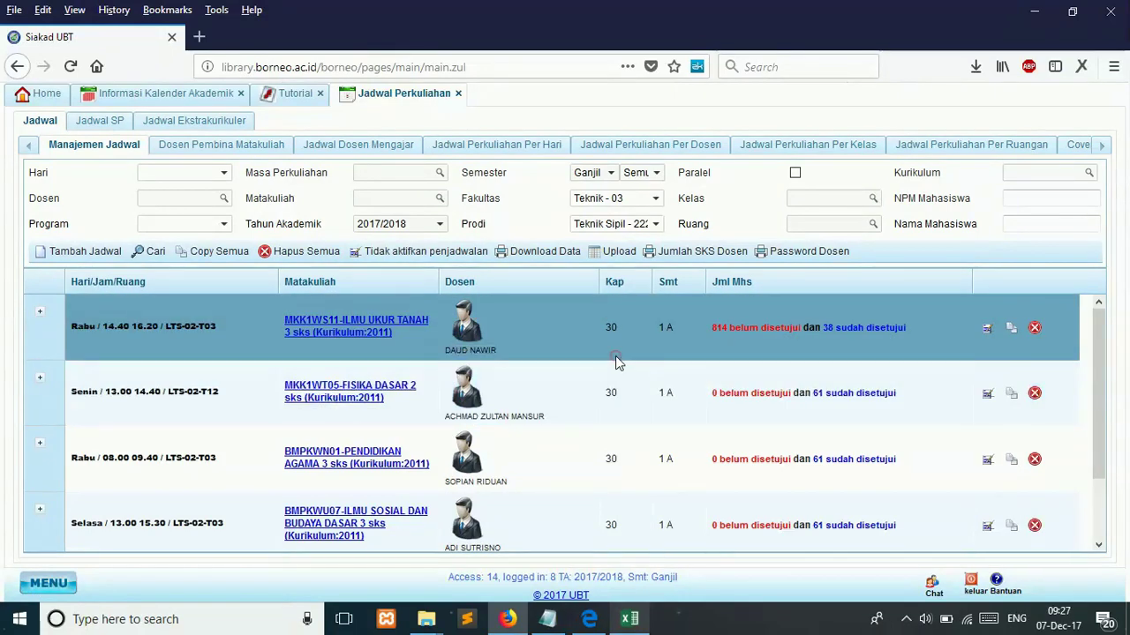
click(498, 365)
click(470, 361)
drag(455, 351, 497, 352)
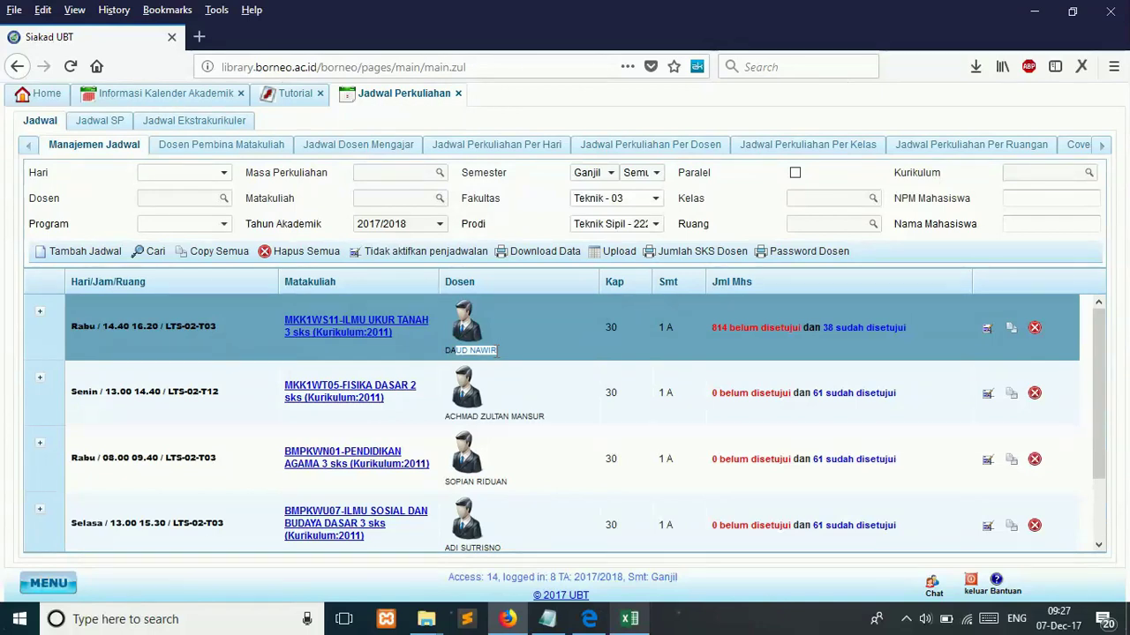
drag(443, 348, 501, 350)
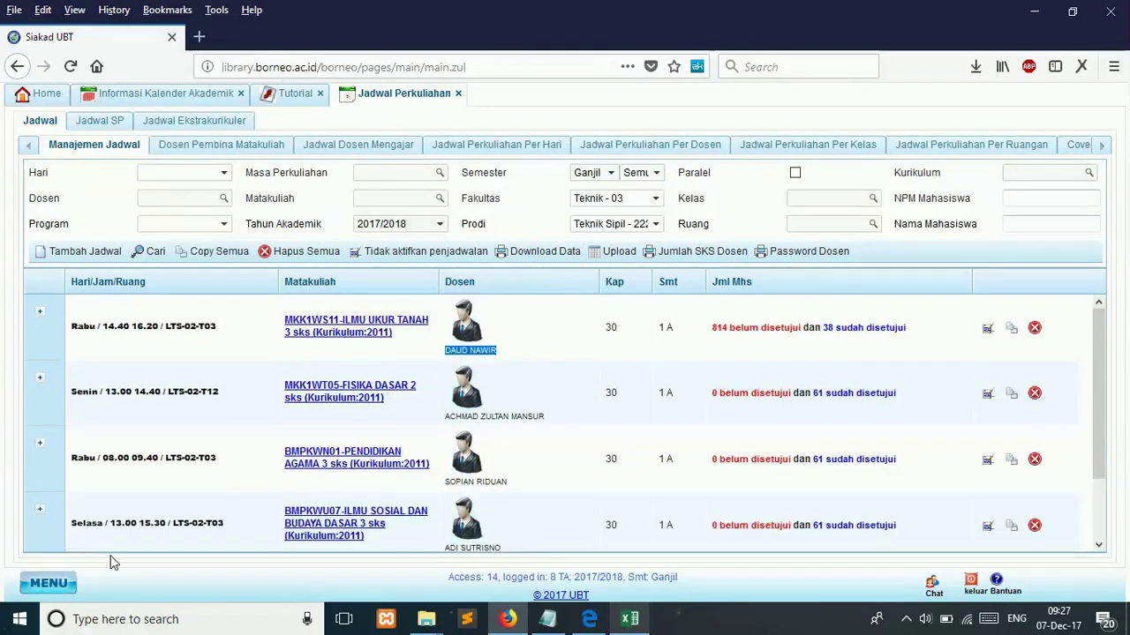
click(61, 586)
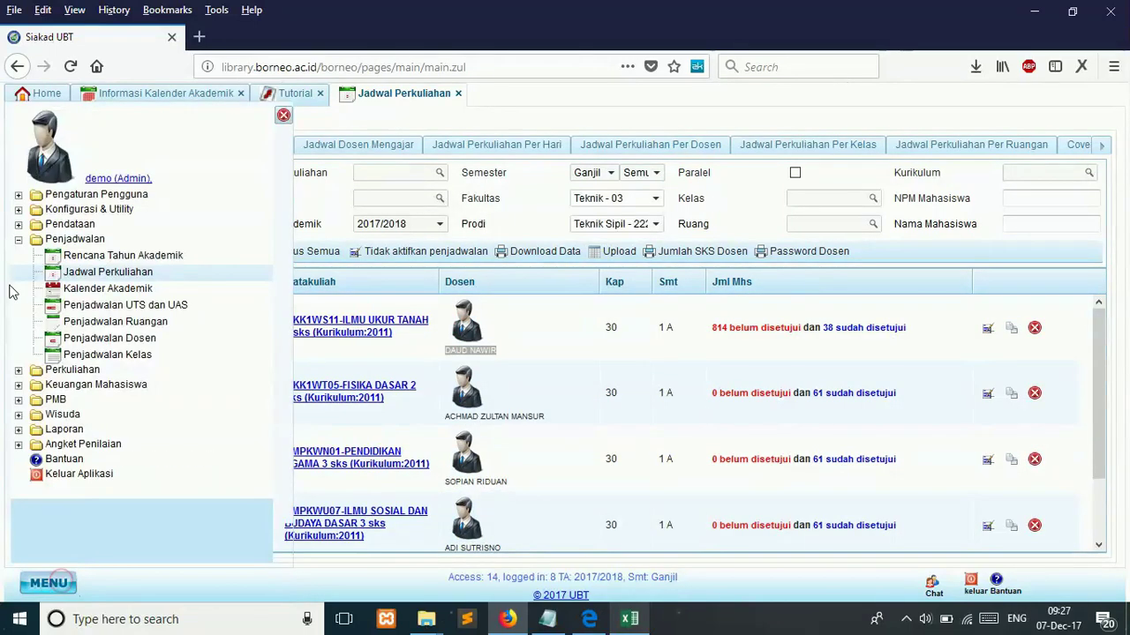
- Search the Pendataan > Dosen lecturer list for the copied lecturer's name
click(18, 225)
click(88, 290)
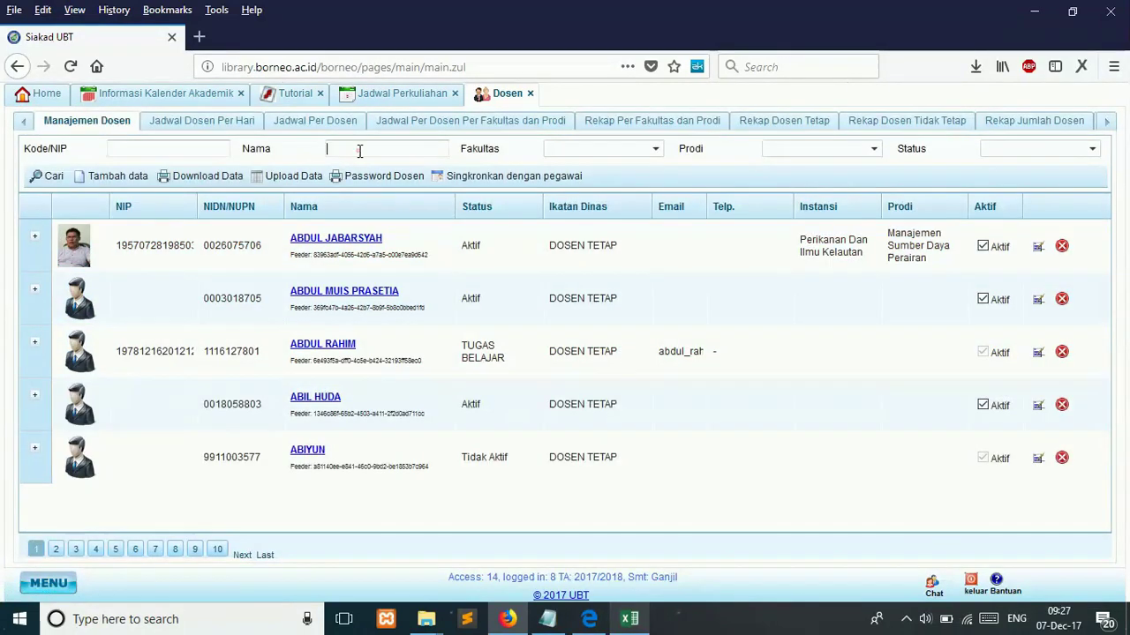
click(360, 150)
click(48, 179)
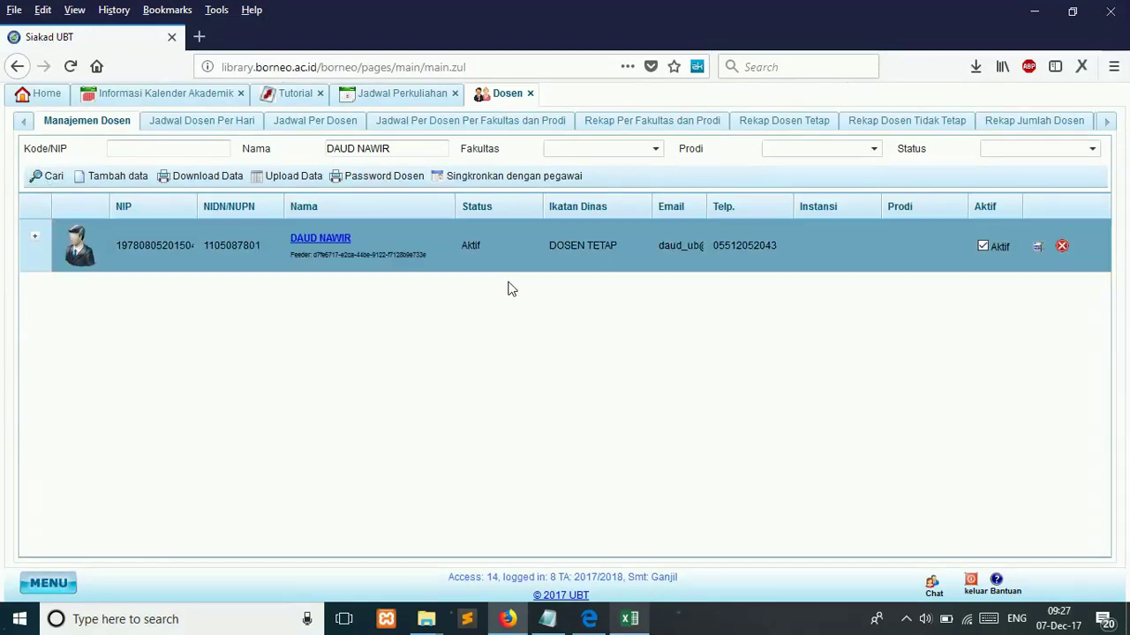
- Generate the lecturer passwords, save the .xls file and open it from Downloads
click(411, 181)
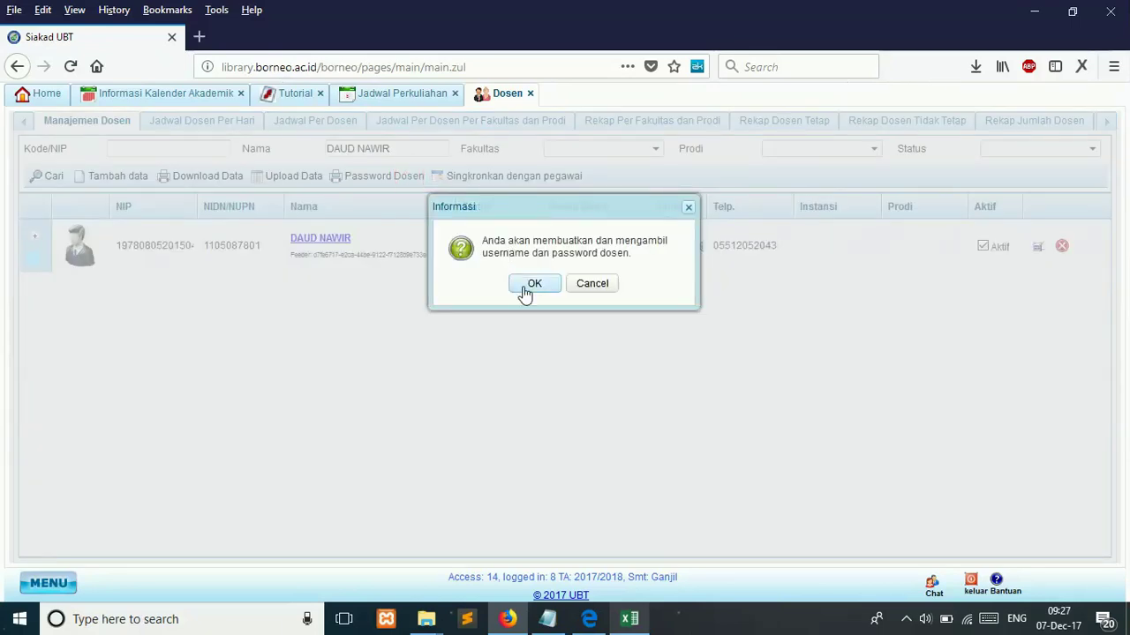
click(522, 284)
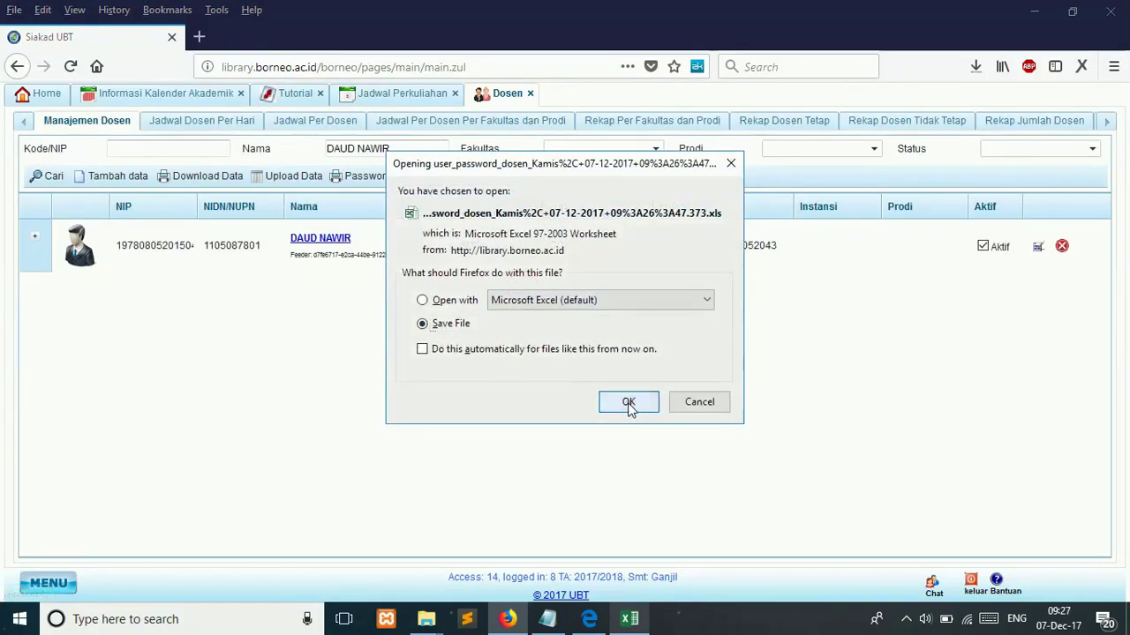
click(626, 401)
click(975, 67)
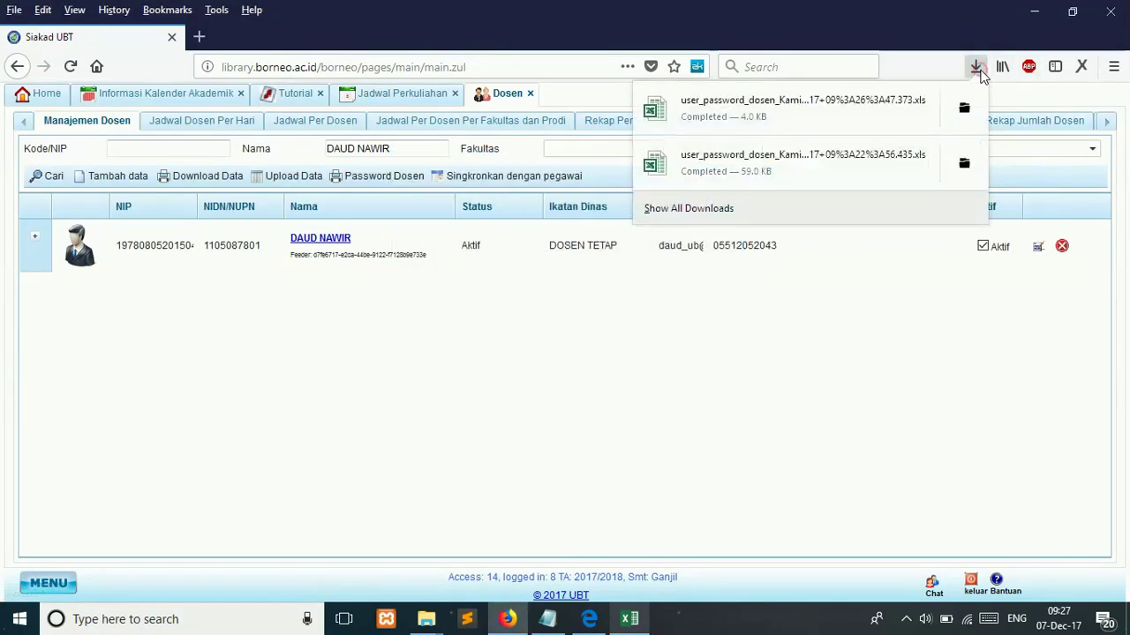
click(882, 107)
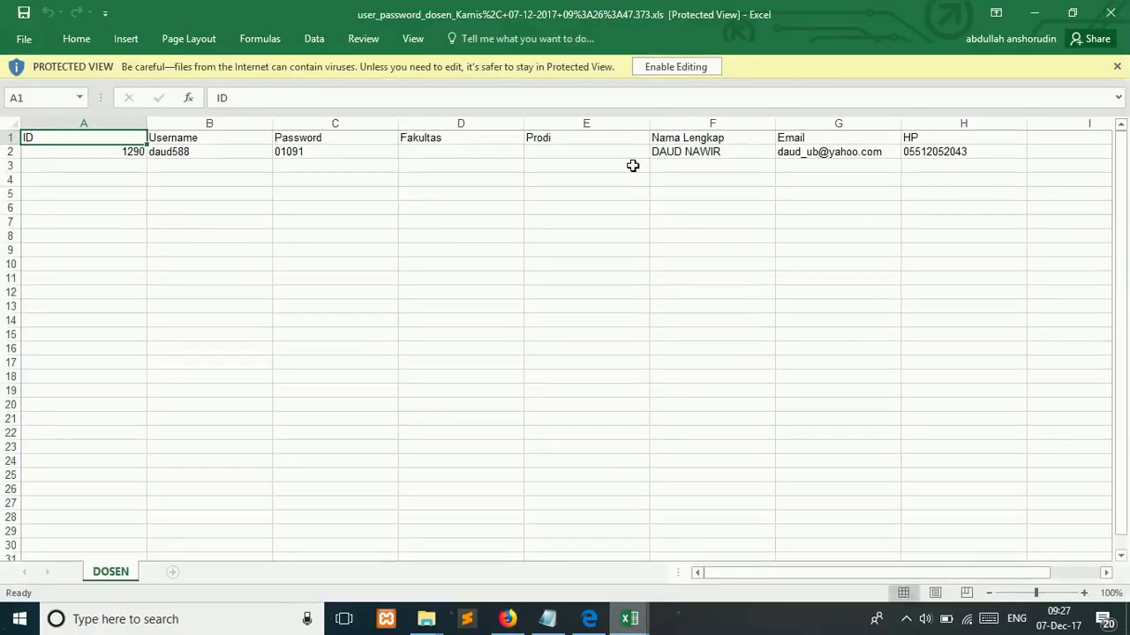
- Enable editing on the credentials spreadsheet, then return to the SIAKAD browser window
click(684, 67)
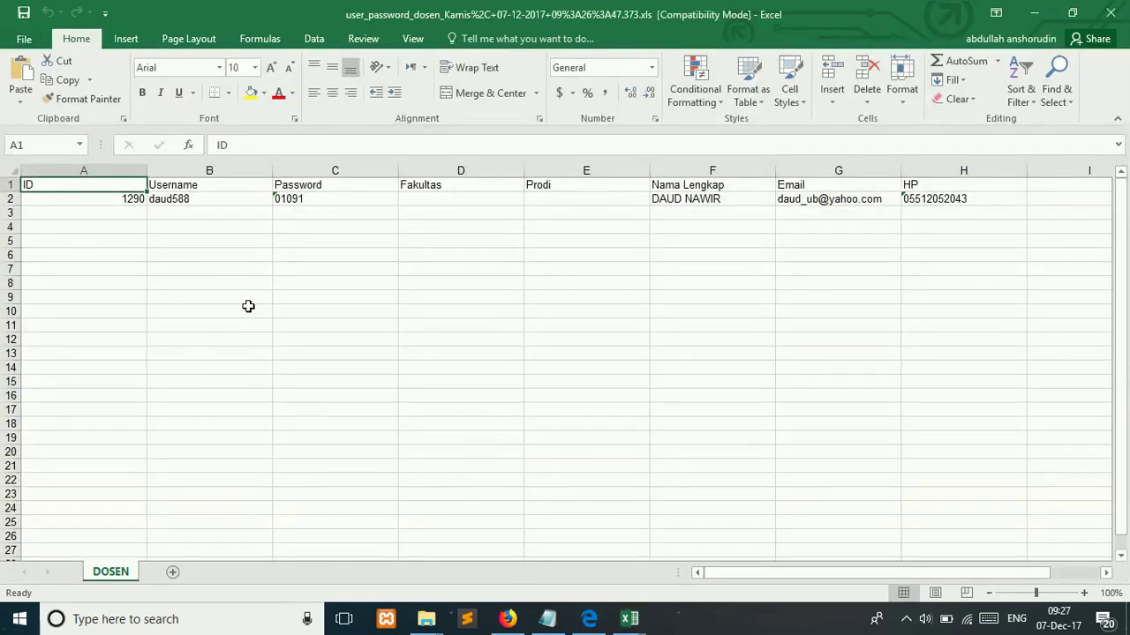
click(508, 619)
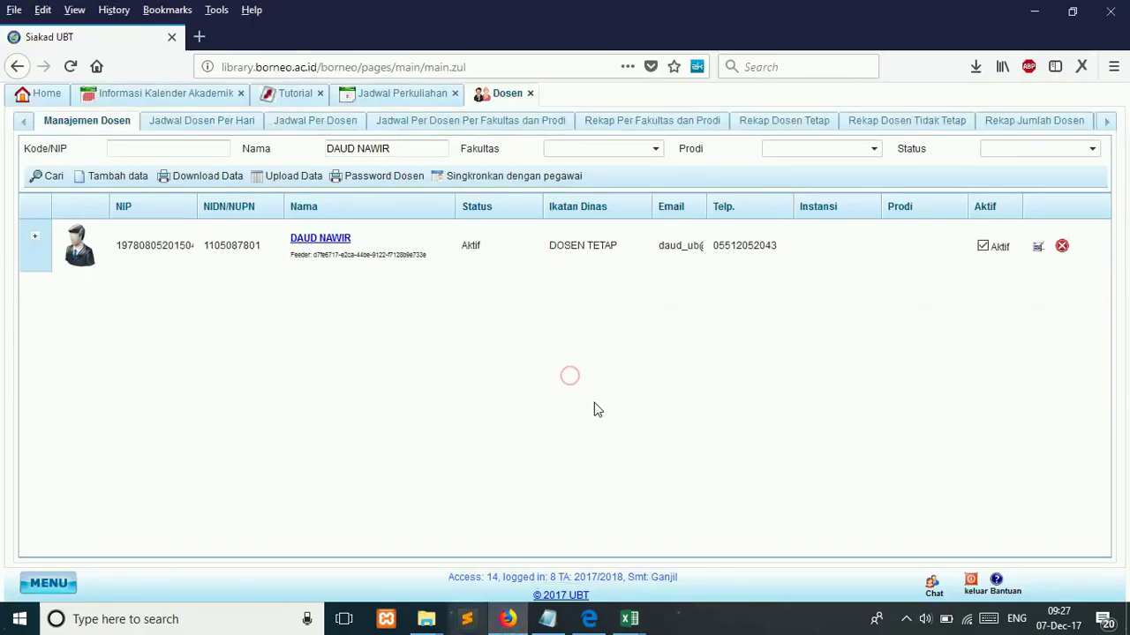
- Log out of SIAKAD UBT and select the base address library.borneo.ac.id/borneo
click(973, 589)
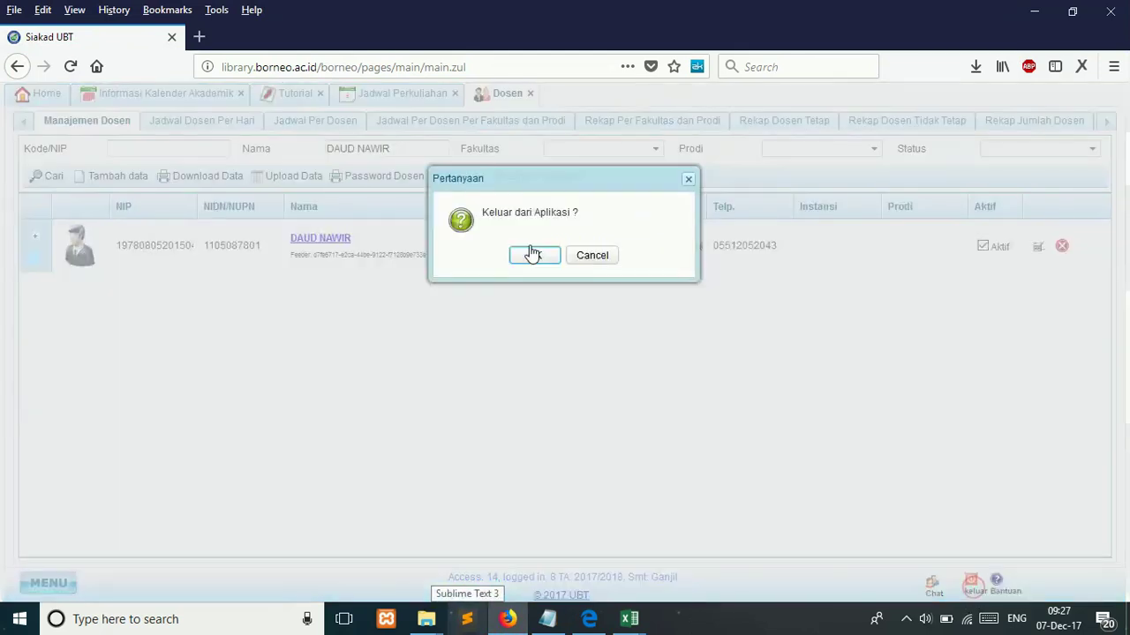
click(537, 256)
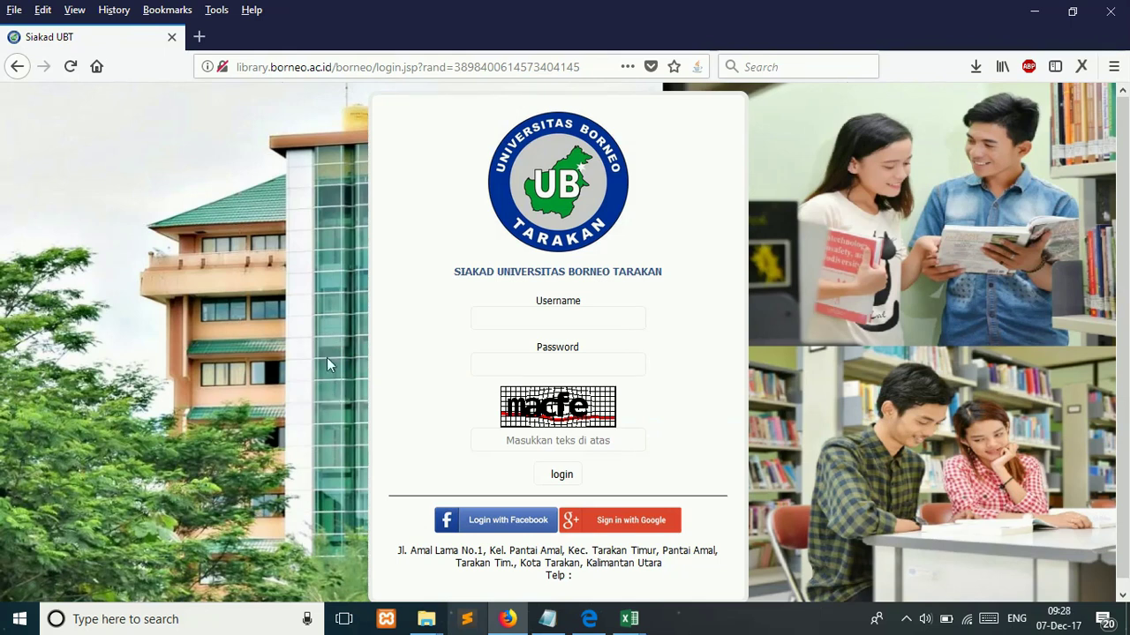
drag(373, 67, 185, 73)
key(ctrl+c)
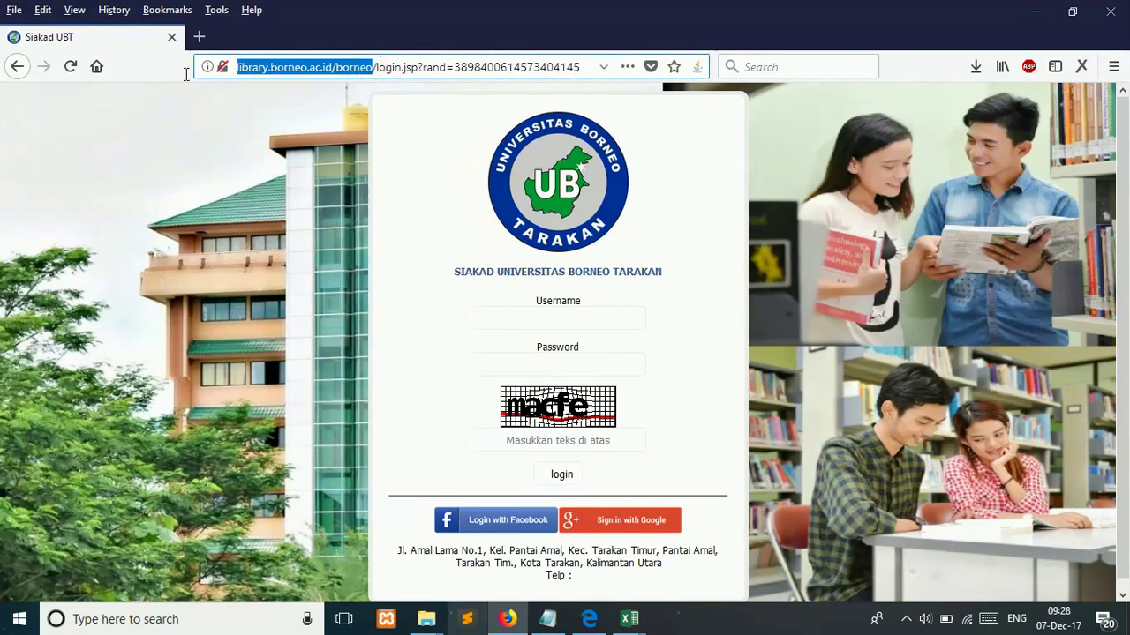
click(547, 619)
- Add a 'Tugas Dosen' heading and step '1. Pertama buka browser dan akses' with the pasted URL
click(663, 491)
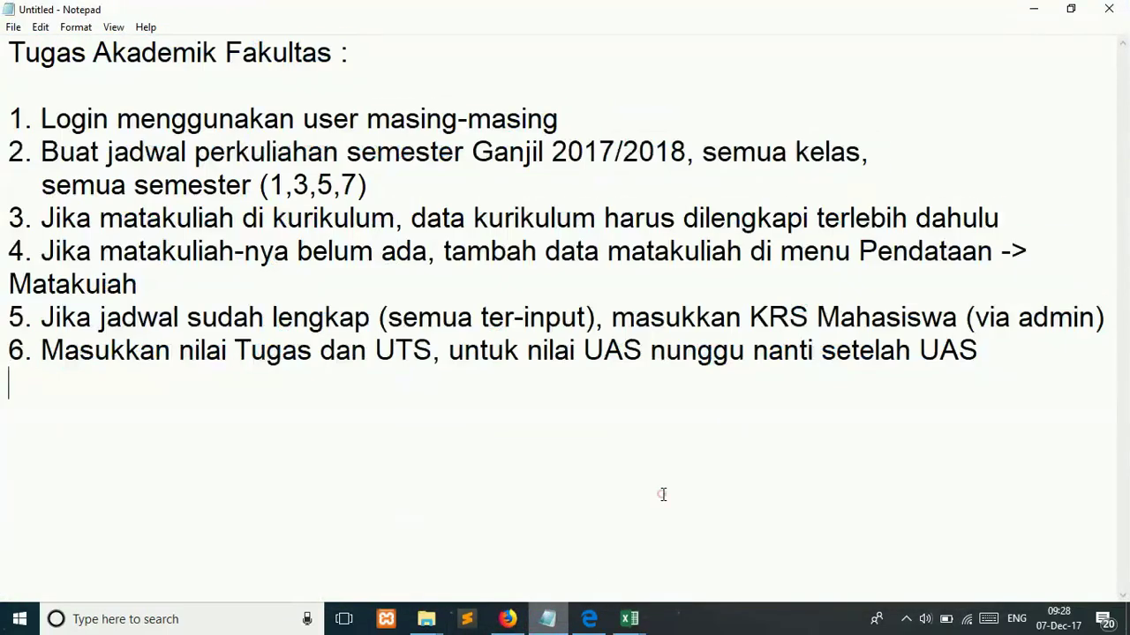
click(1035, 365)
key(Return)
key(Return)
key(Return)
text(Tugas Dosen :)
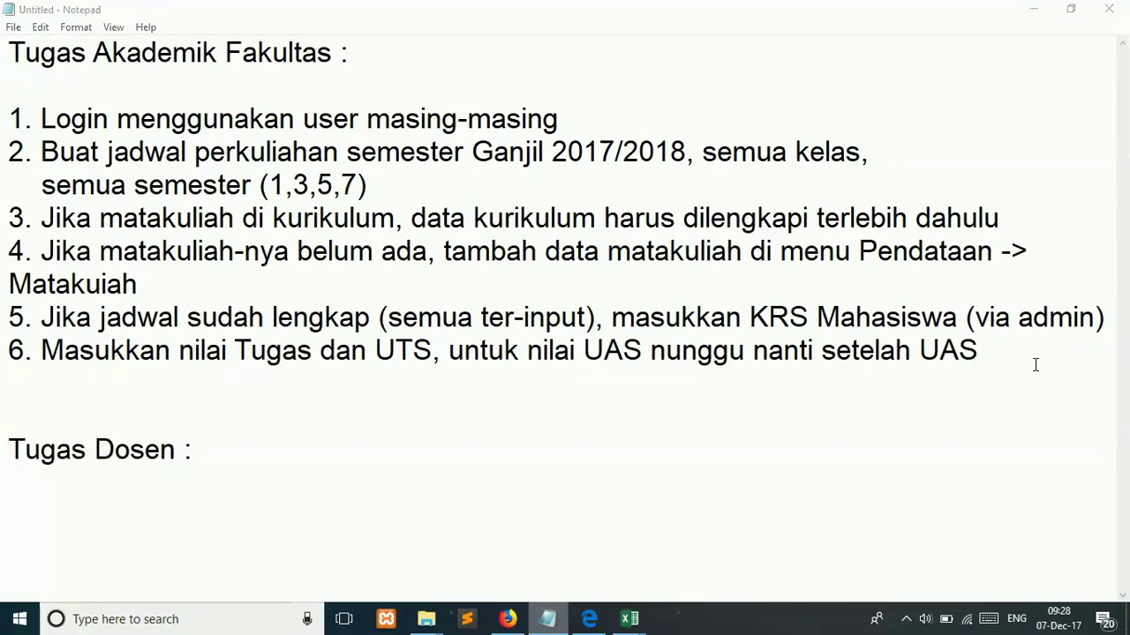
key(ctrl+s)
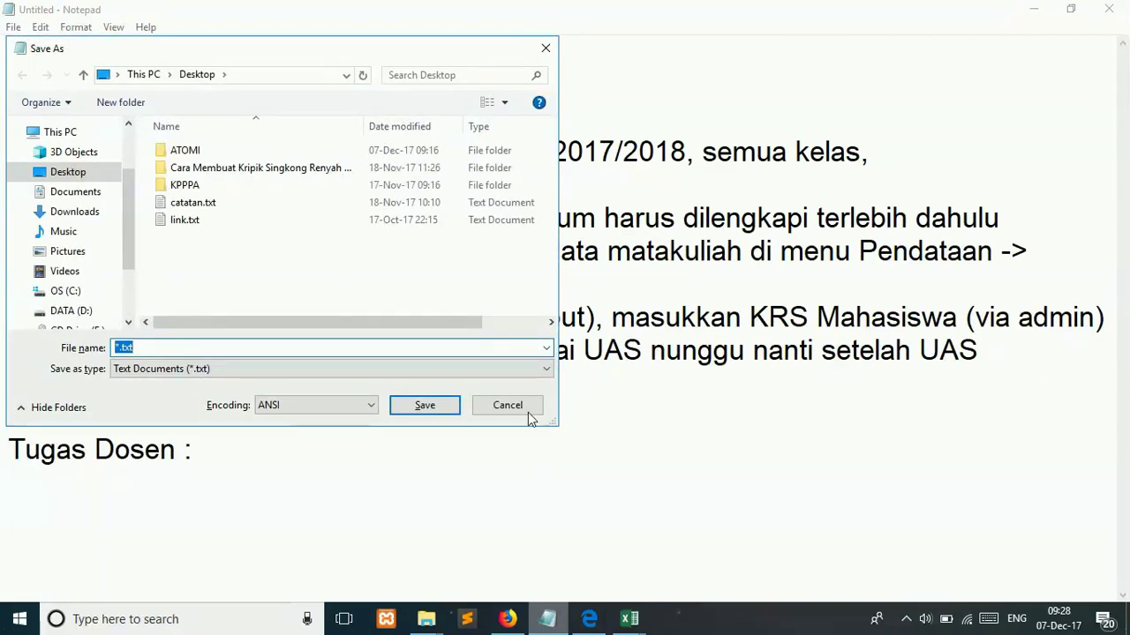
click(527, 412)
text(1. Pertama)
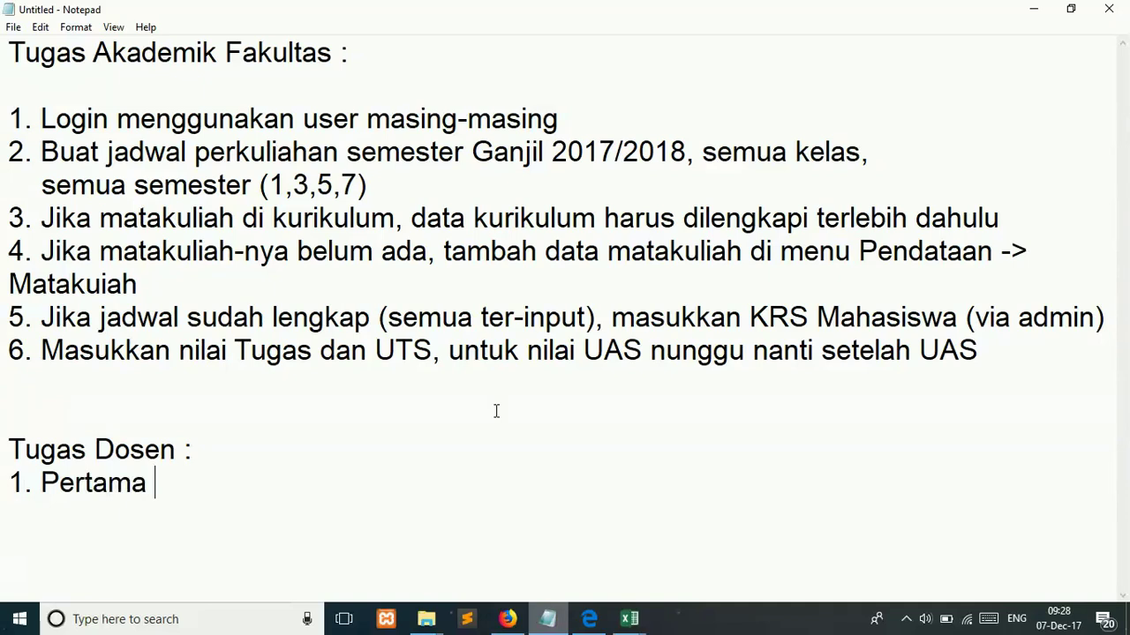
text( buka br)
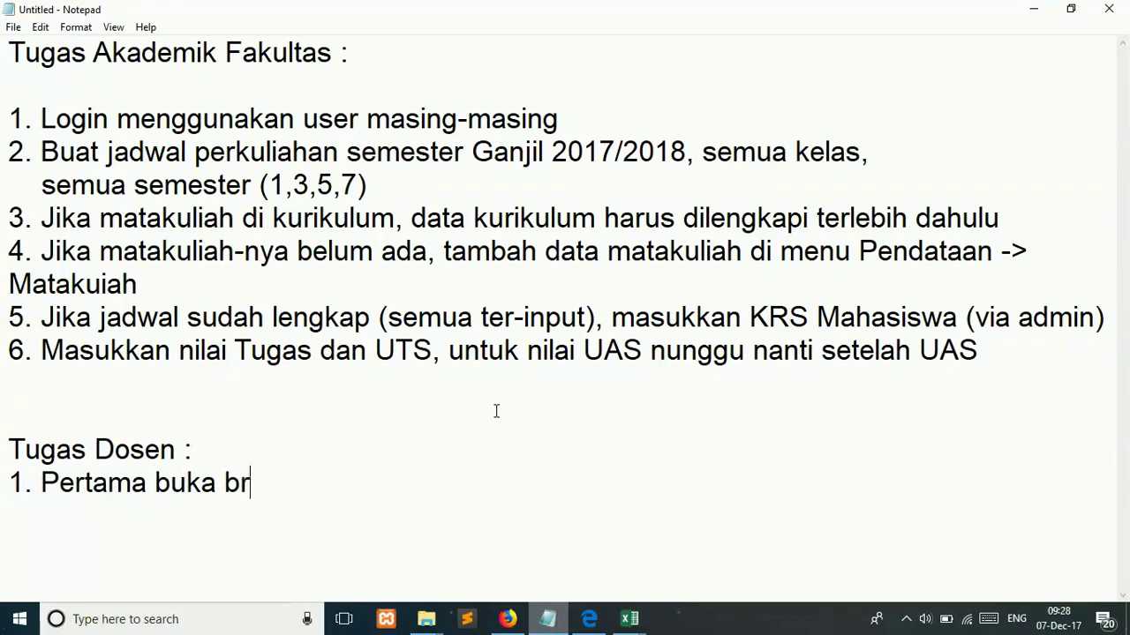
text(owser dan a)
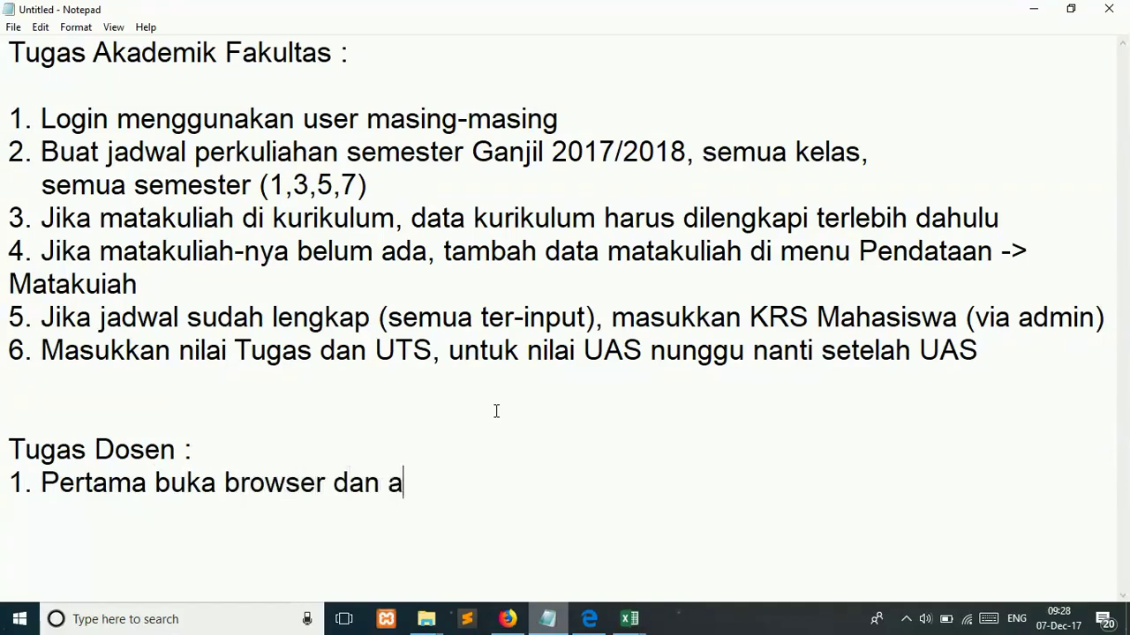
text(kses)
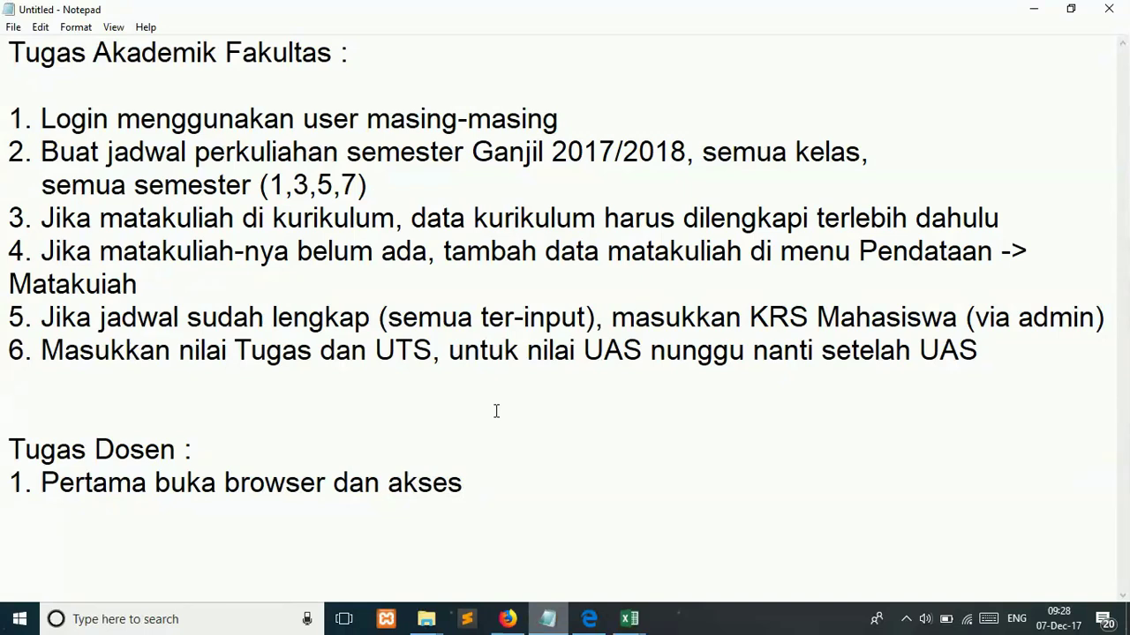
key(ctrl+v)
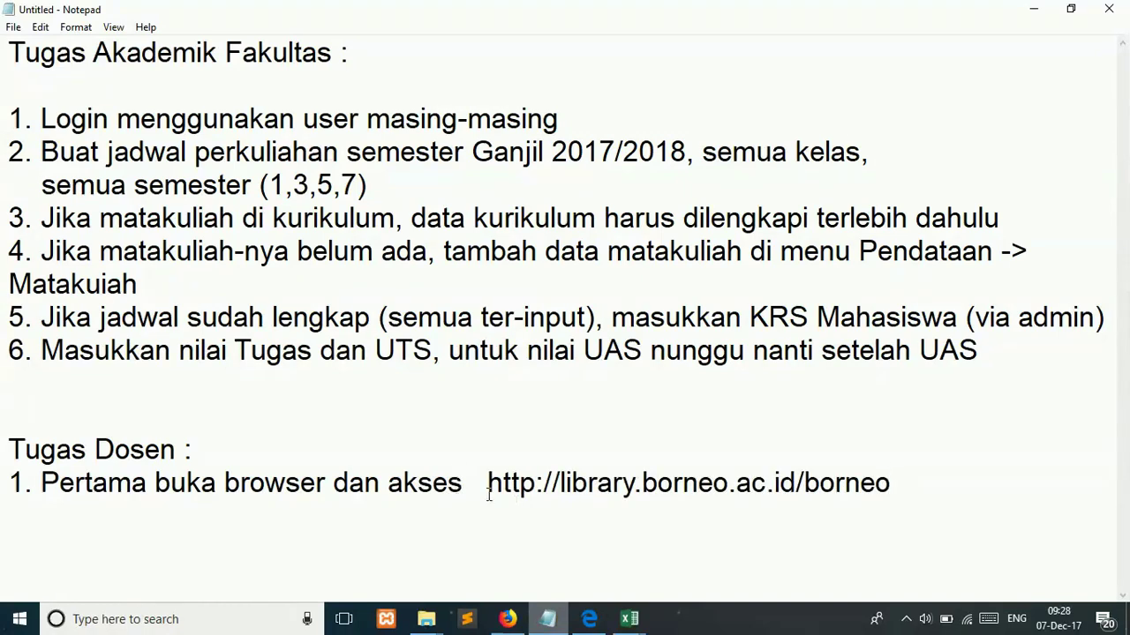
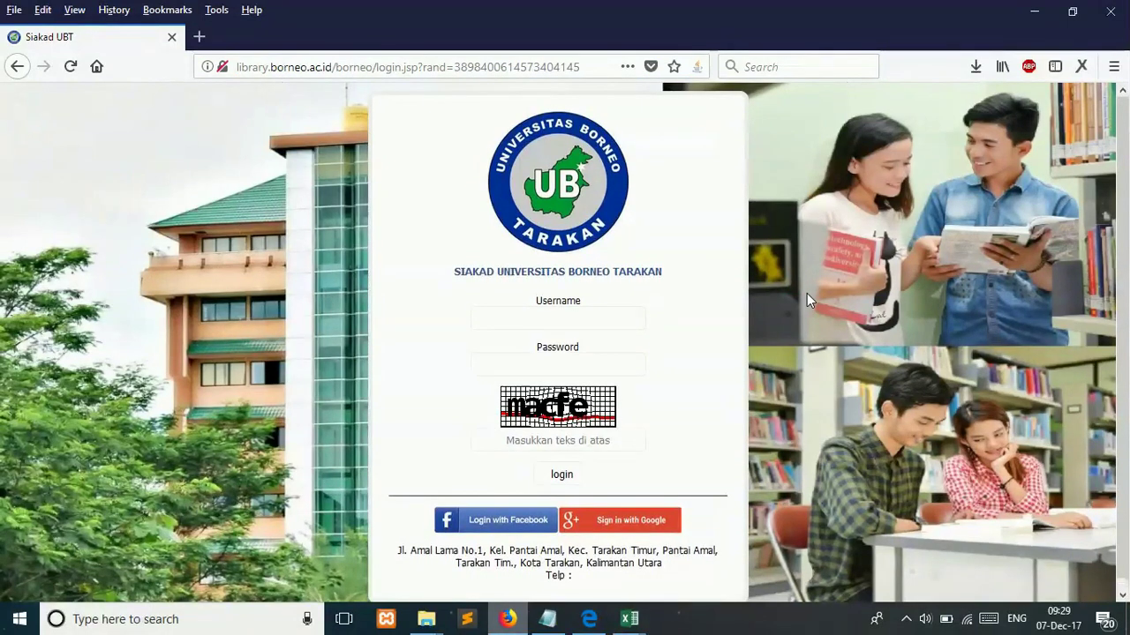
- Copy the lecturer's username from cell B2 of the exported Excel account list
mouse_move(648, 621)
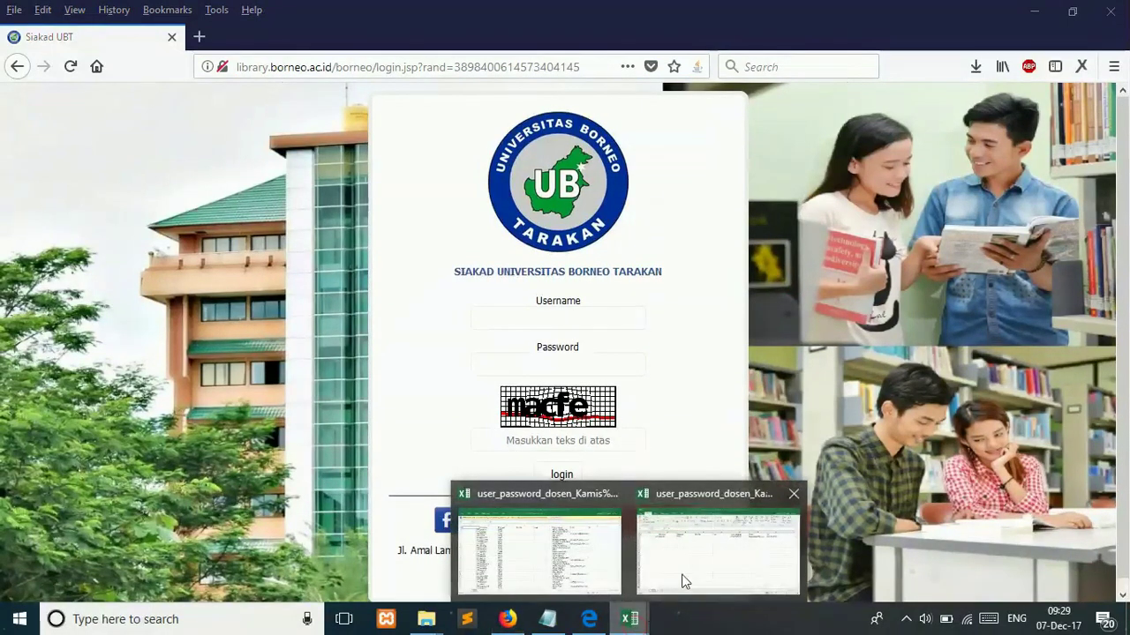
click(696, 564)
click(205, 204)
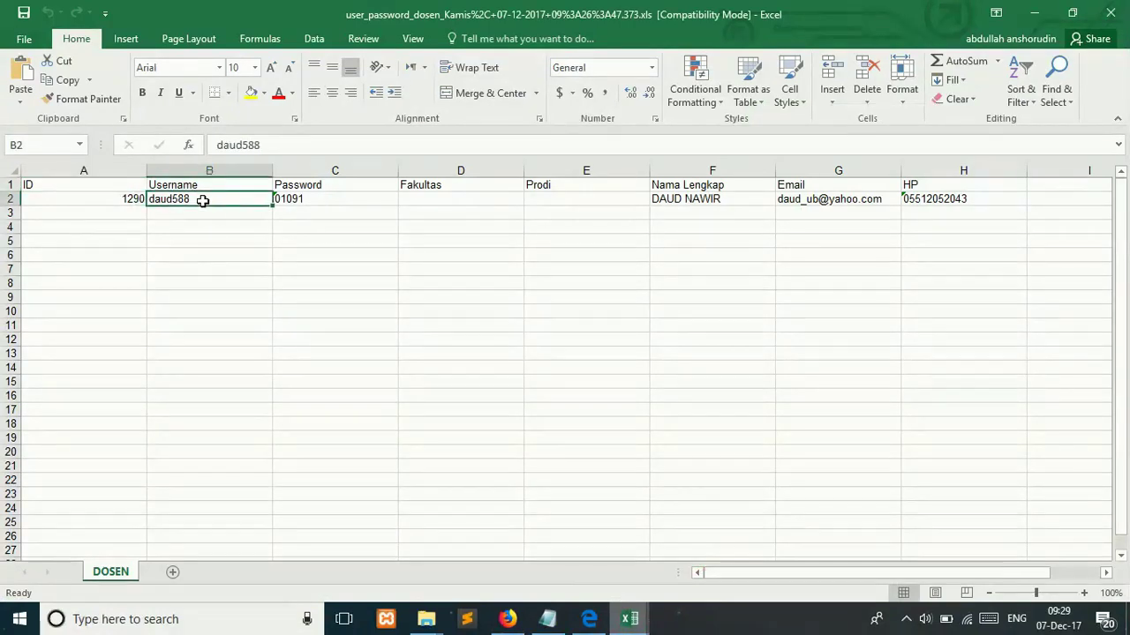
double_click(250, 149)
key(ctrl+c)
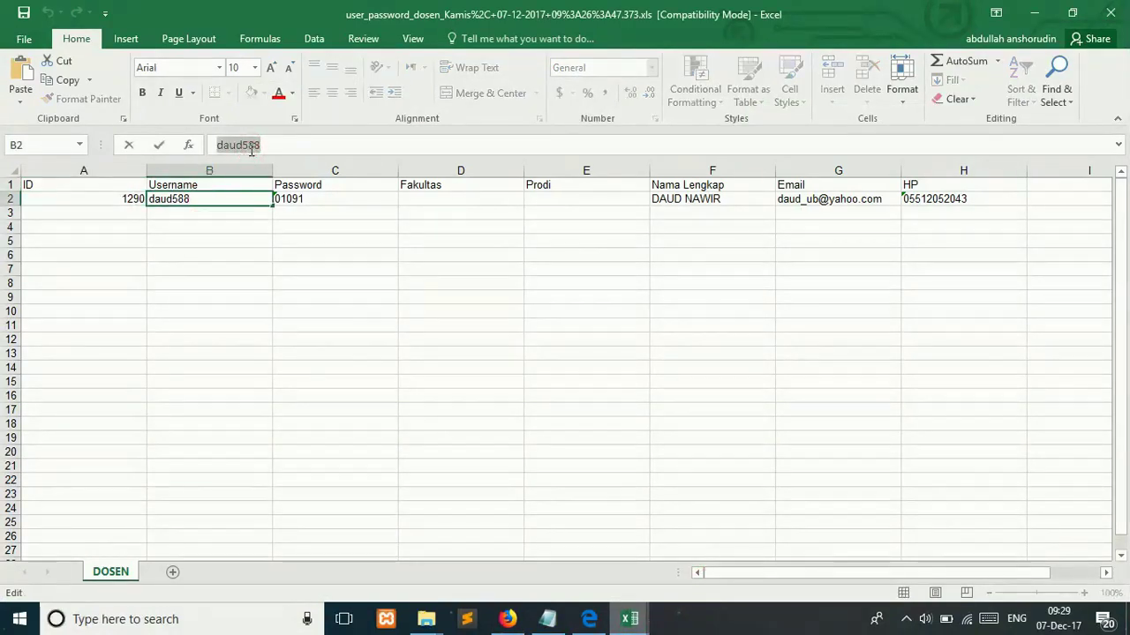
- Paste the copied username into the Username field of the SIAKAD UBT login page
click(527, 633)
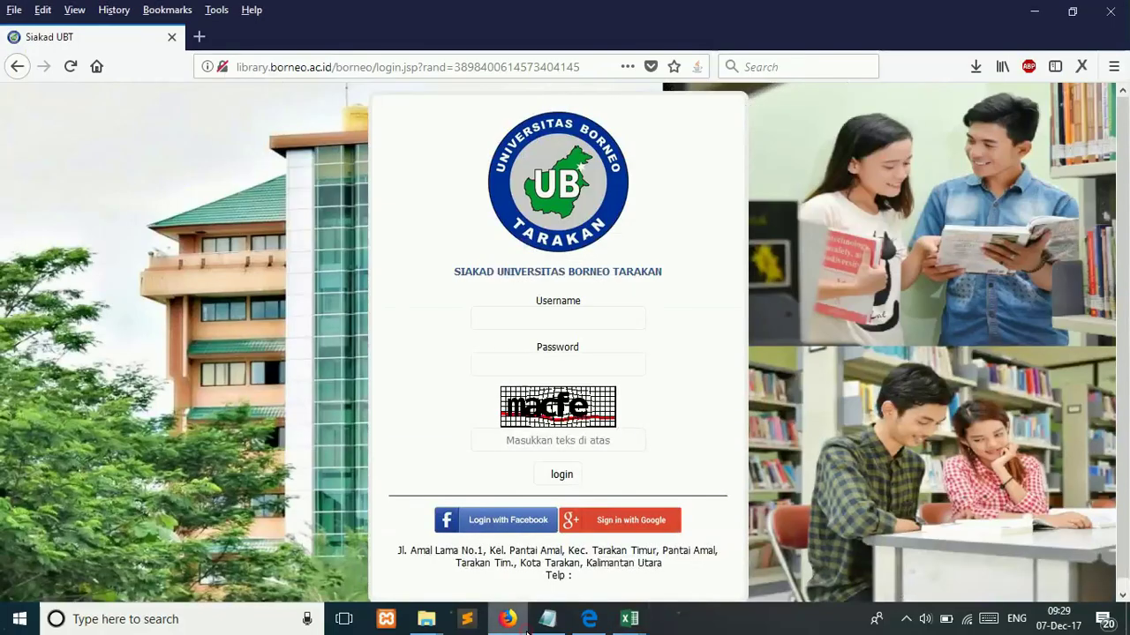
click(558, 315)
key(ctrl+v)
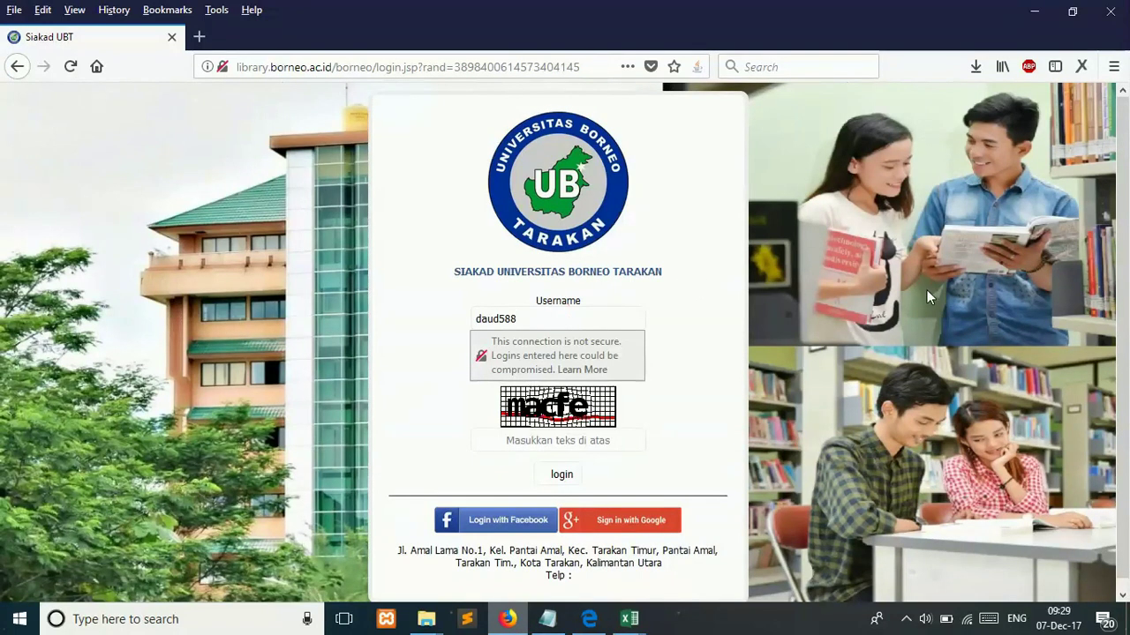
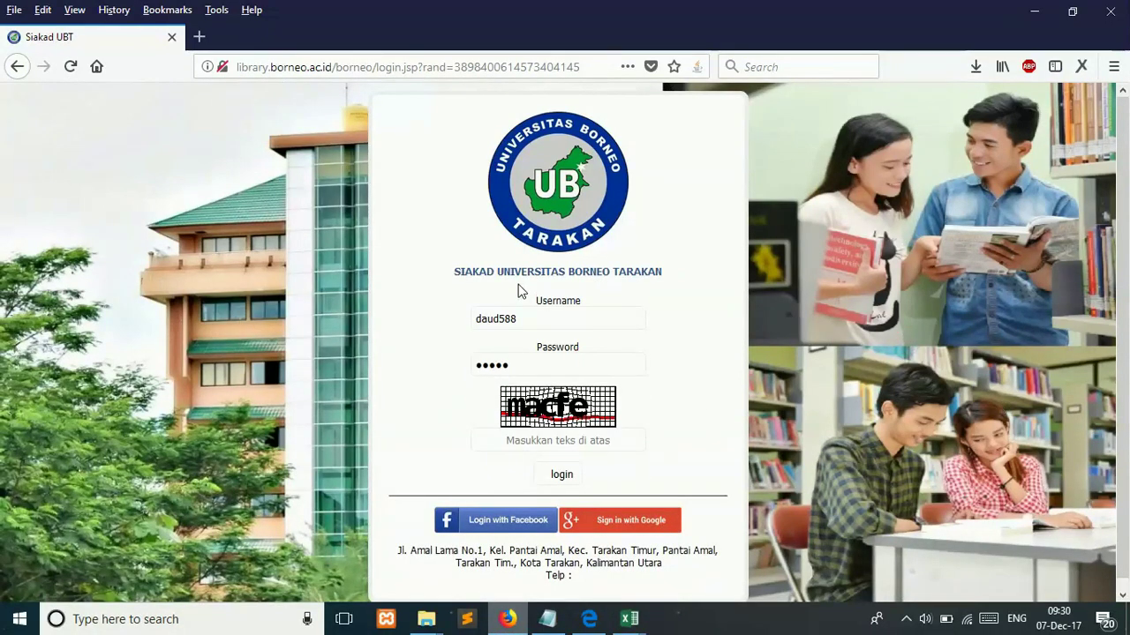
- Enter the captcha text, sign in to SIAKAD UBT, and save the login in the browser
click(606, 443)
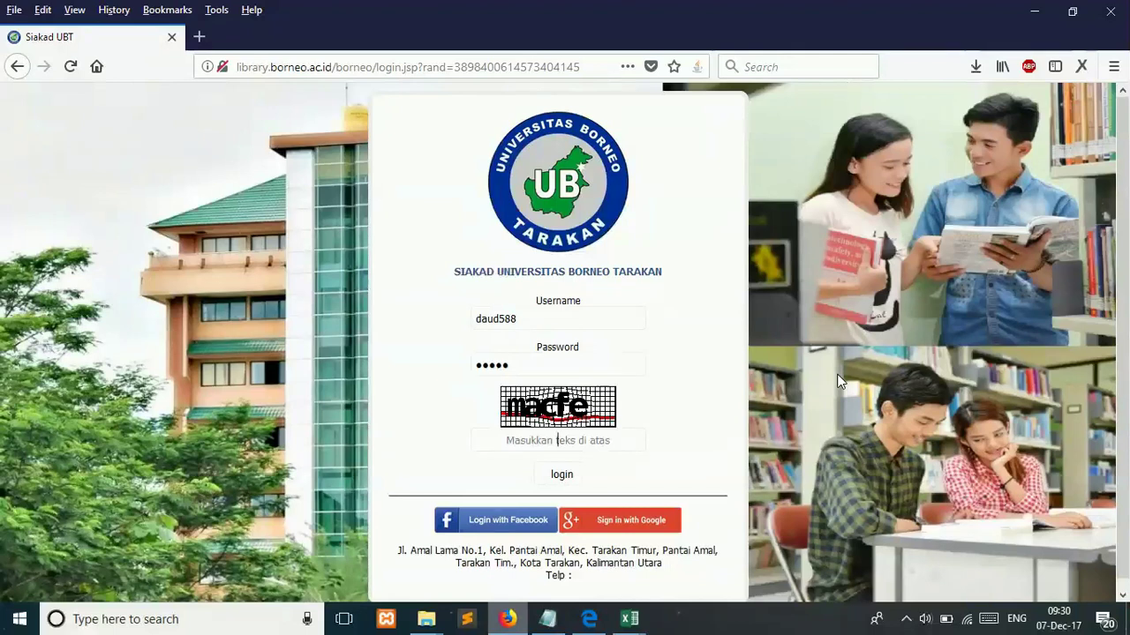
text(ma)
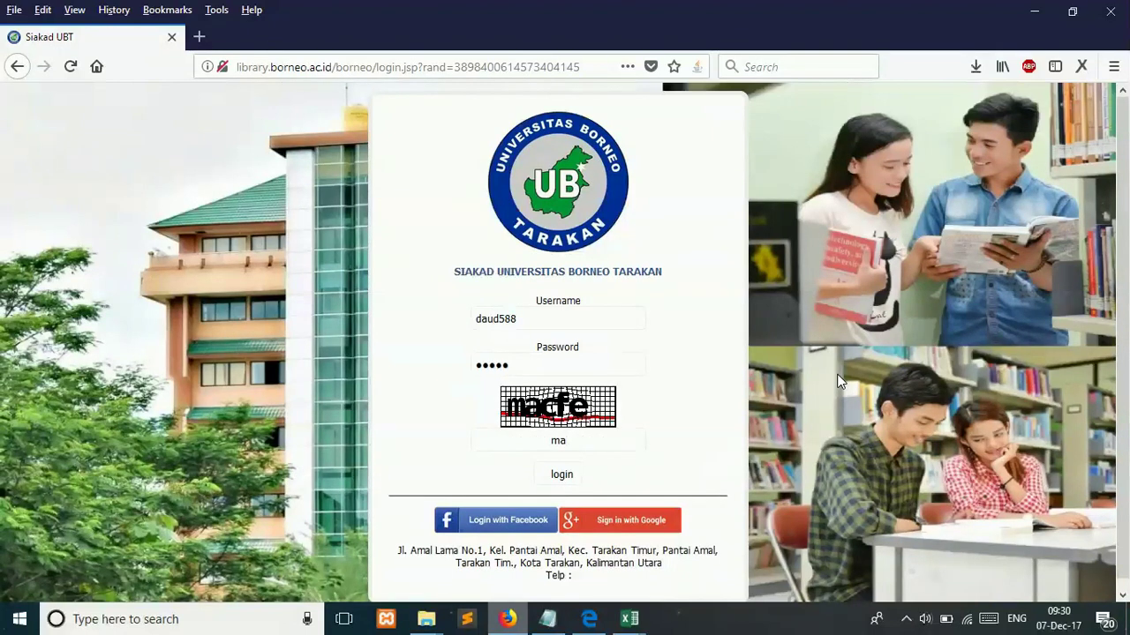
text(cfe)
key(Return)
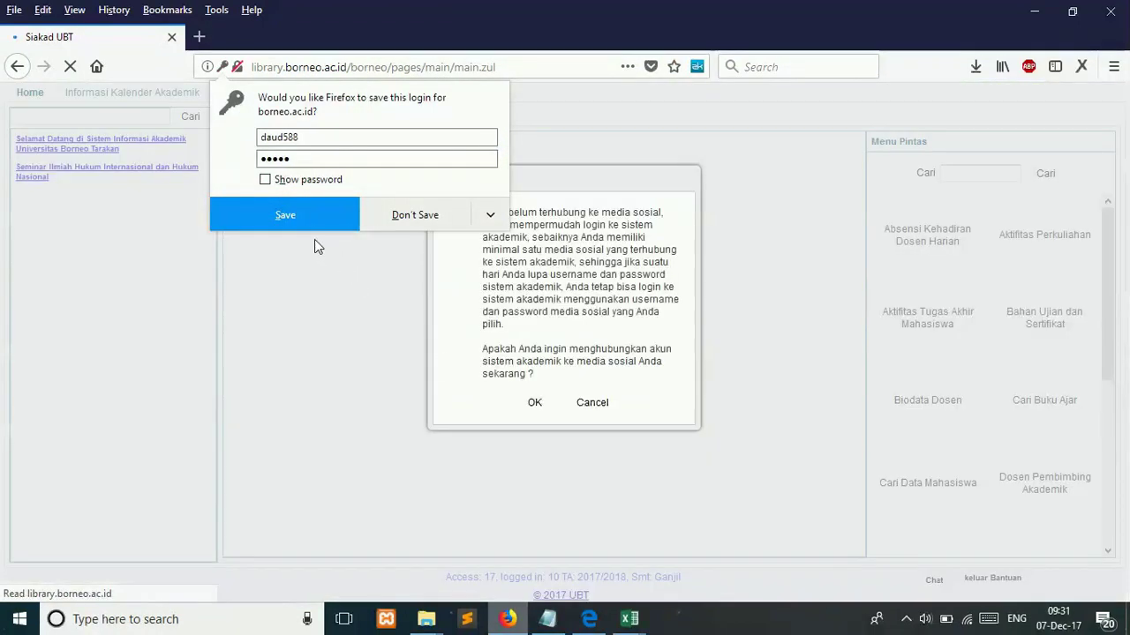
click(308, 214)
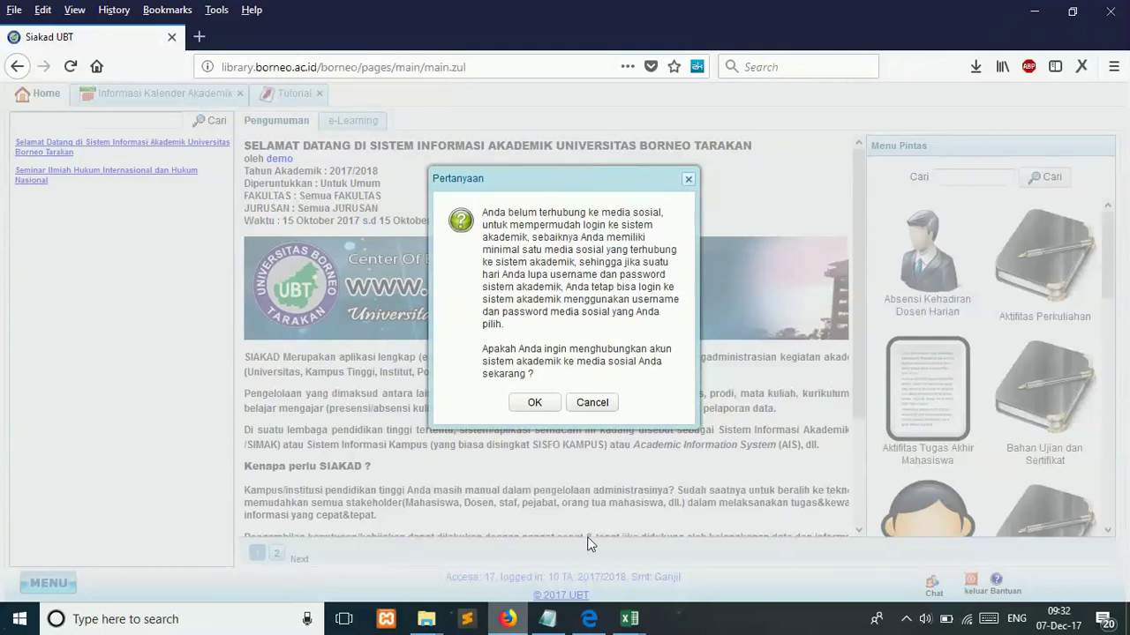
- Agree to link a social account, try Facebook (it fails to load), then cancel the linking prompt
click(535, 402)
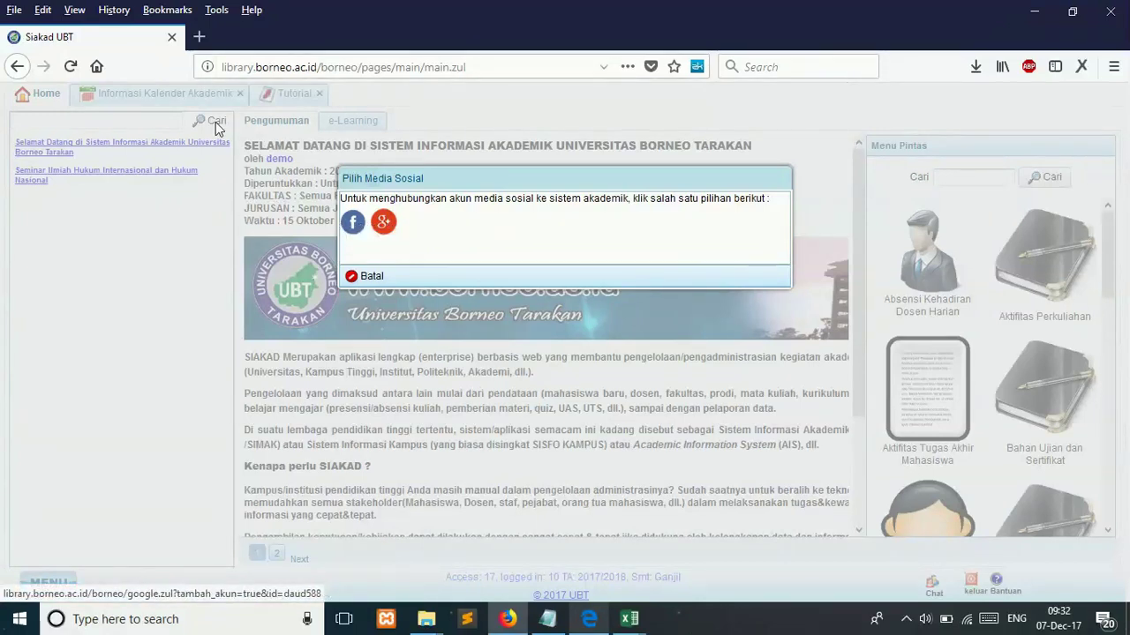
click(208, 66)
click(199, 36)
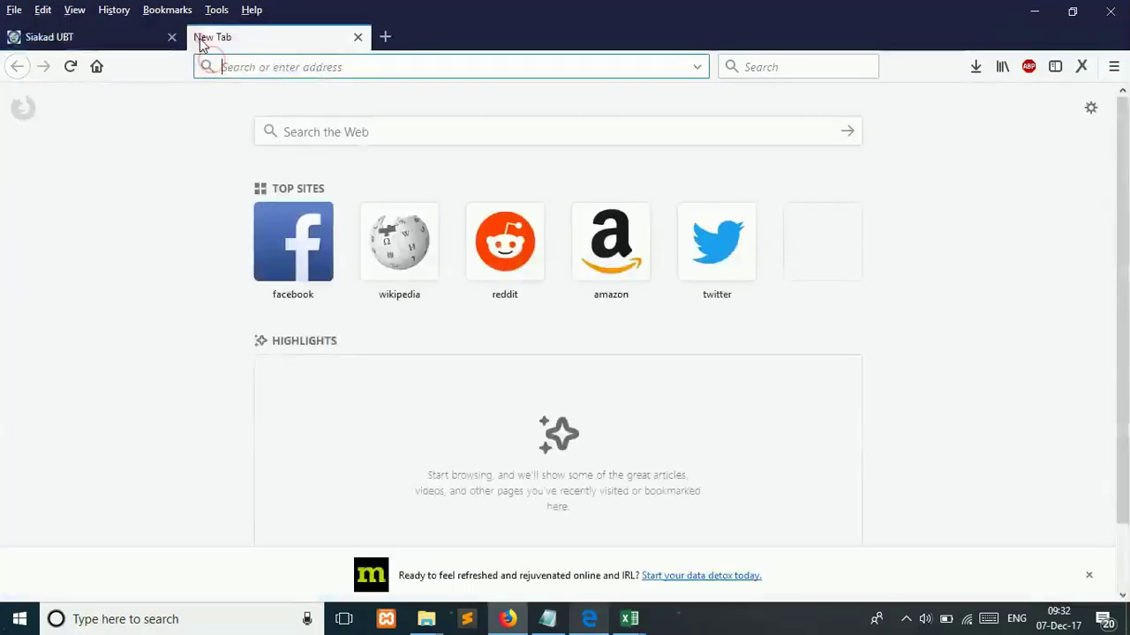
click(283, 227)
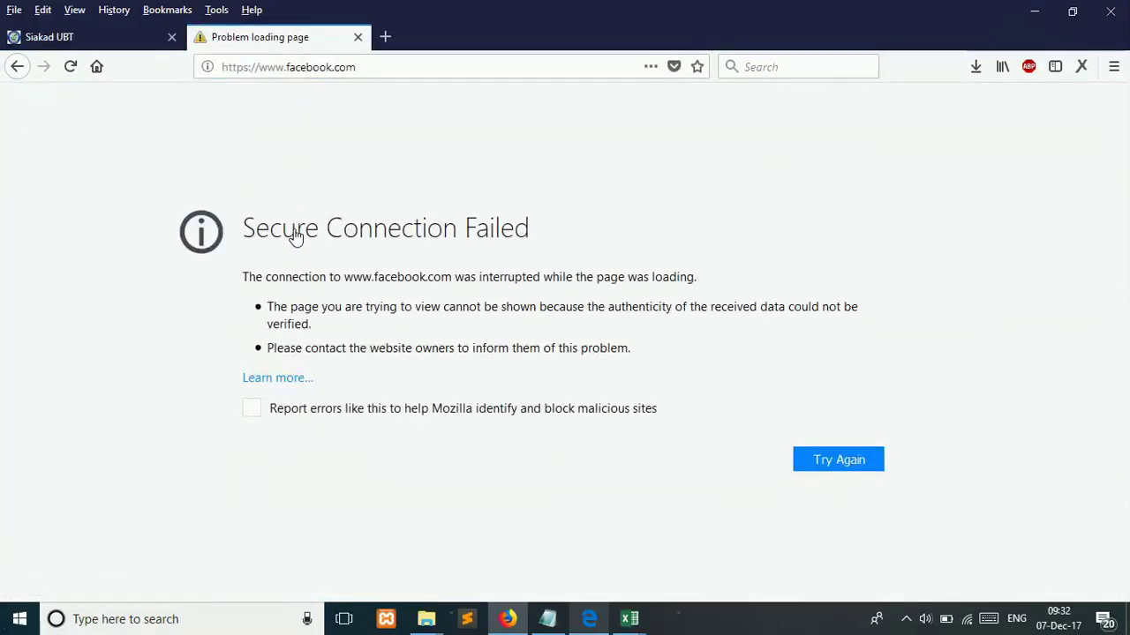
click(84, 40)
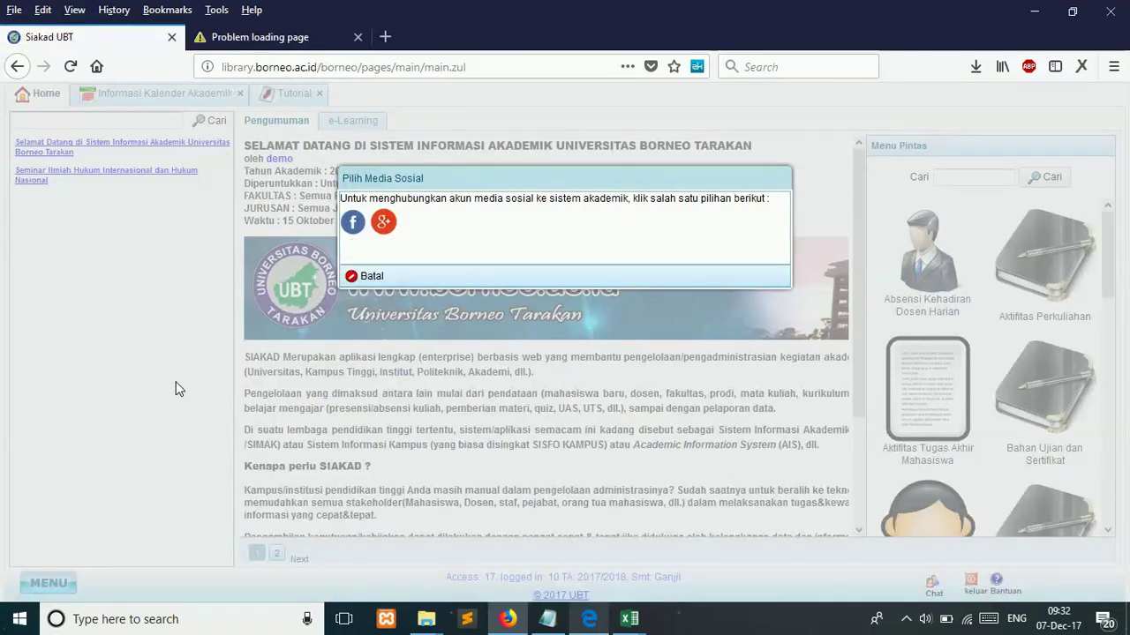
click(369, 277)
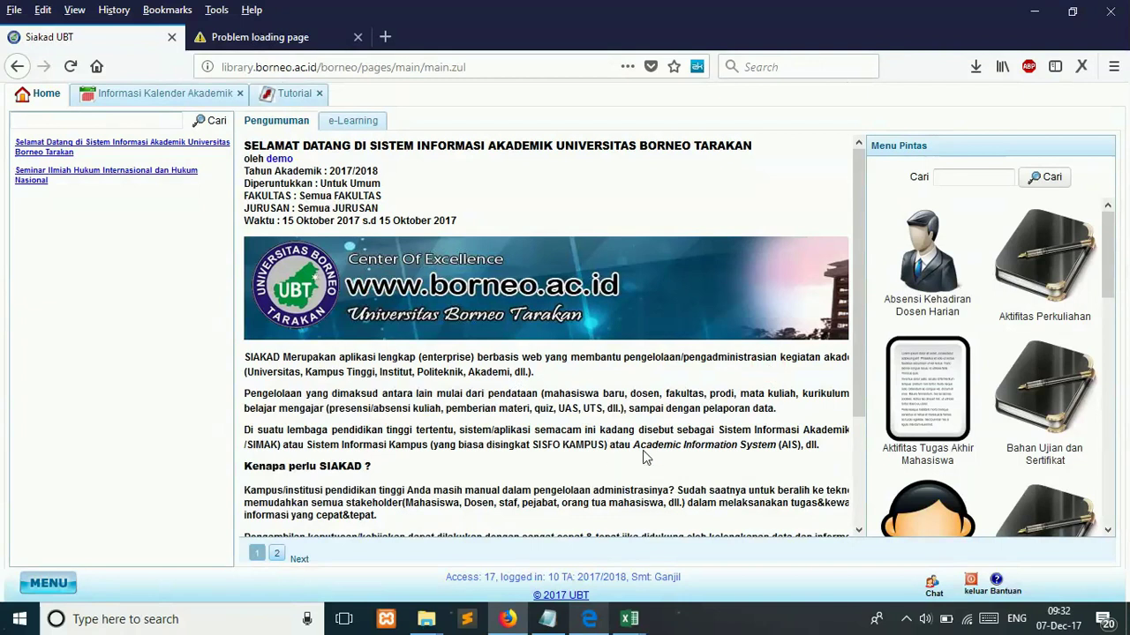
scroll(644, 452, down, 2)
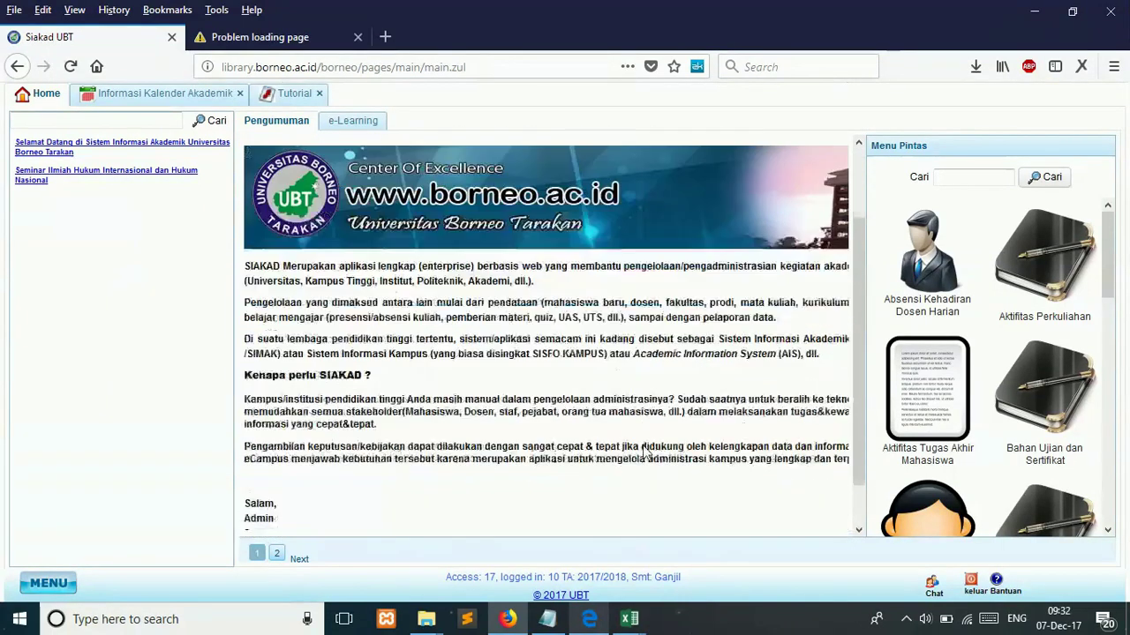
scroll(644, 449, up, 2)
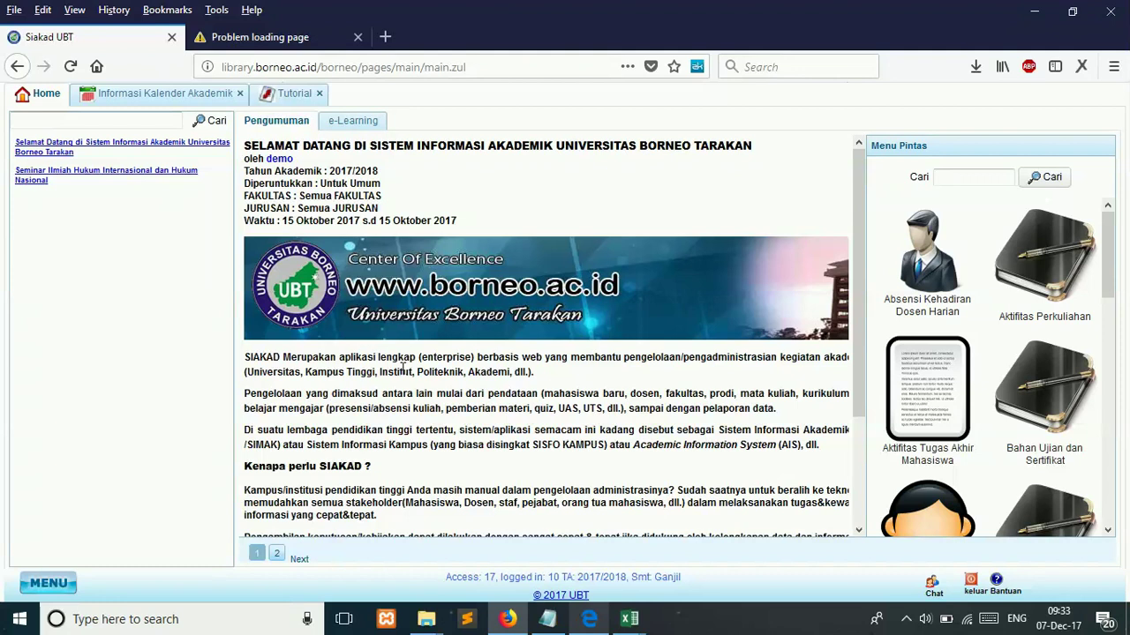
scroll(434, 368, up, 3)
scroll(444, 342, down, 2)
scroll(444, 341, up, 2)
scroll(444, 341, down, 2)
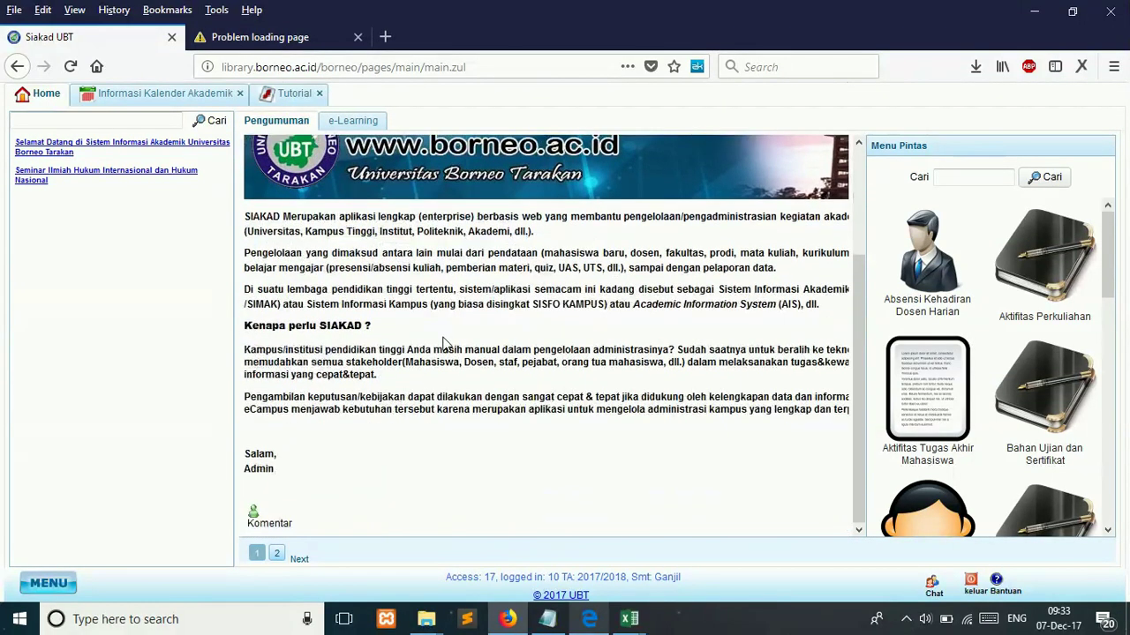
scroll(444, 341, up, 2)
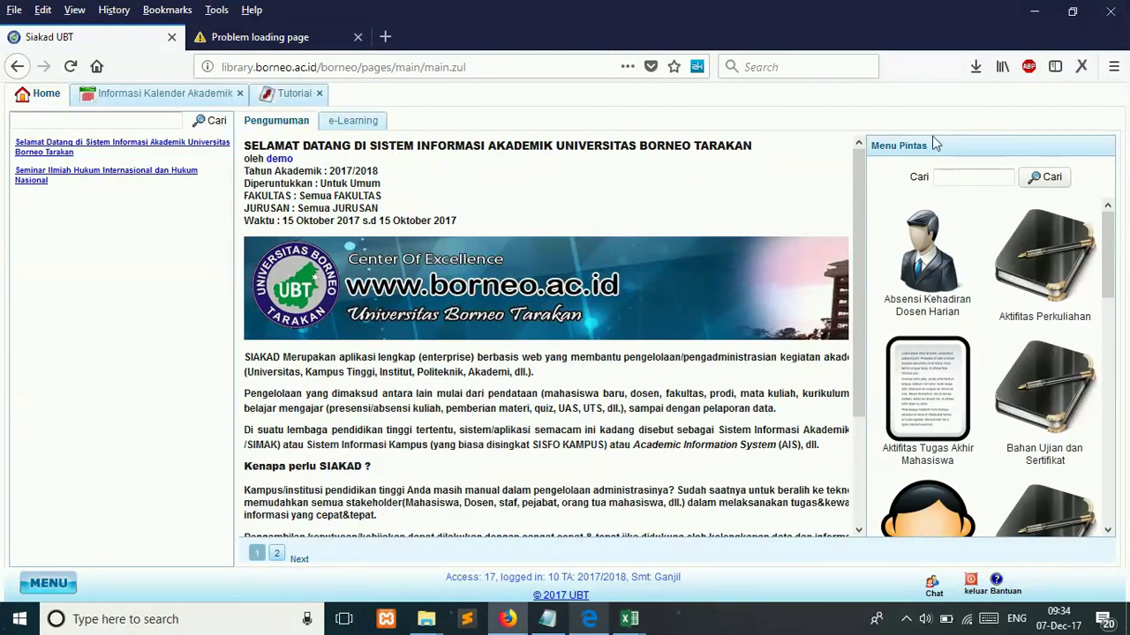
scroll(1008, 236, down, 1)
scroll(1008, 238, down, 8)
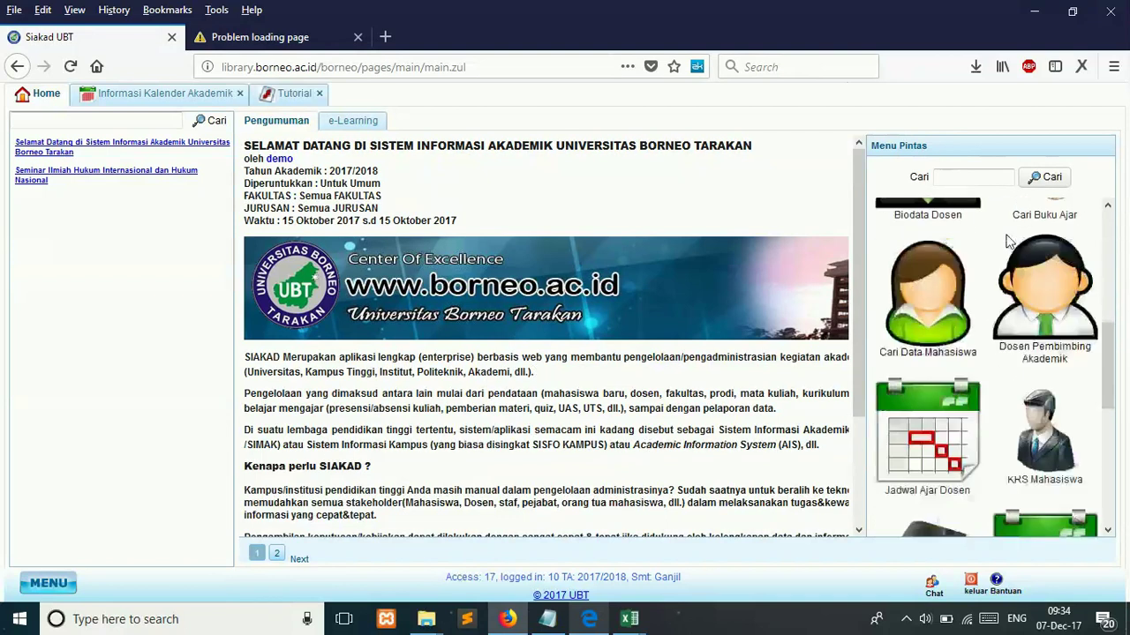
scroll(1009, 245, up, 9)
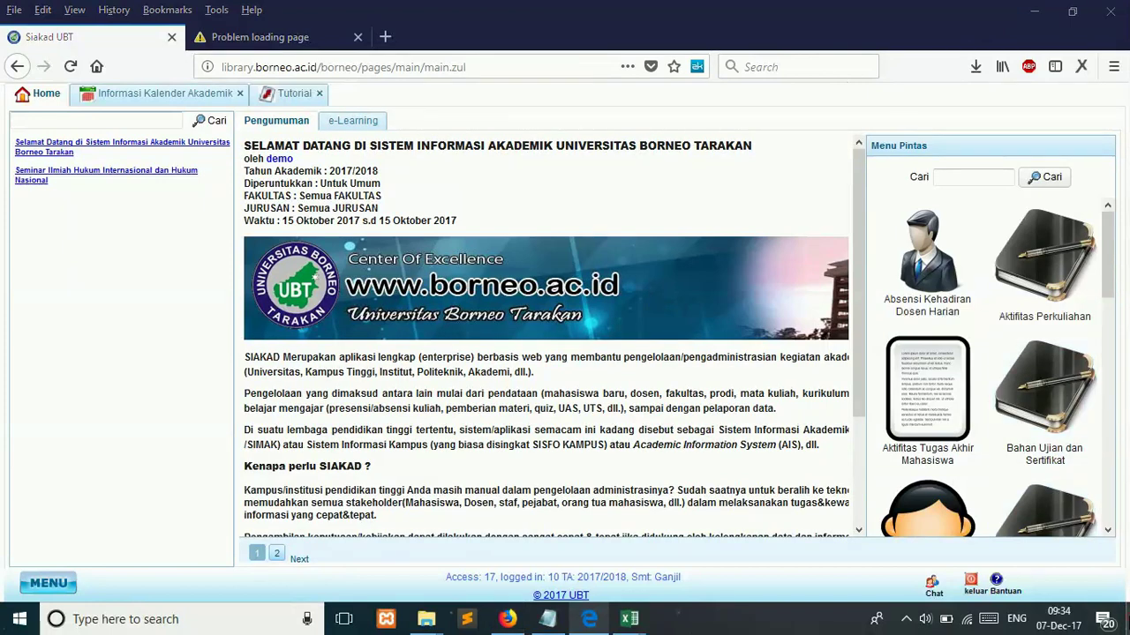
- Search Menu Pintas for 'krs', open KRS Mahasiswa's Manajemen KRS page, then return to Home
click(1126, 619)
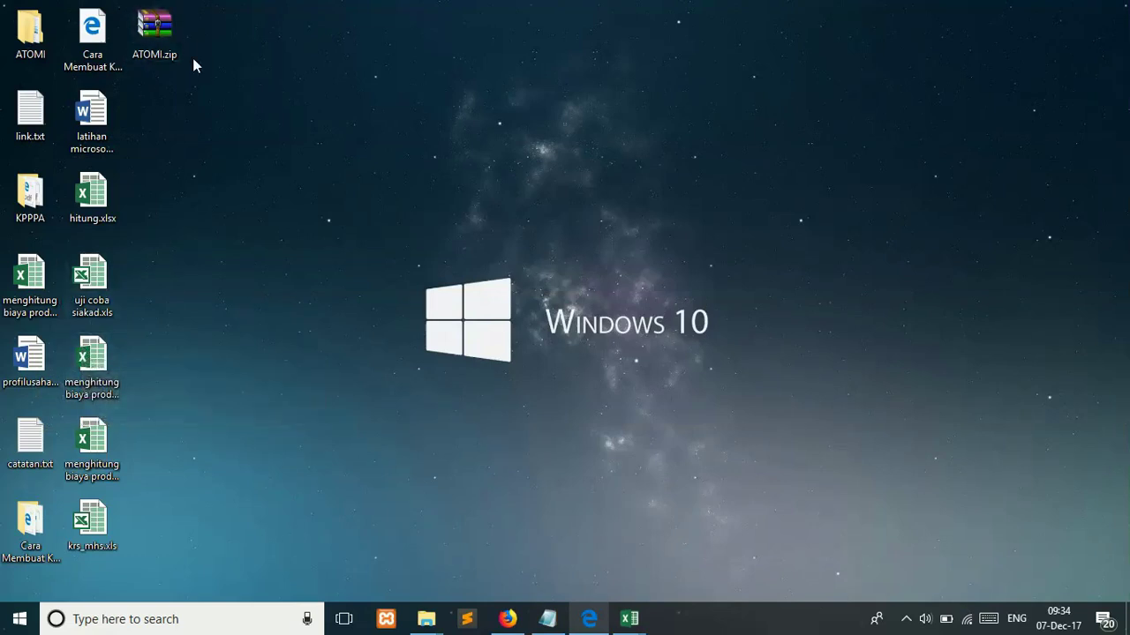
click(507, 618)
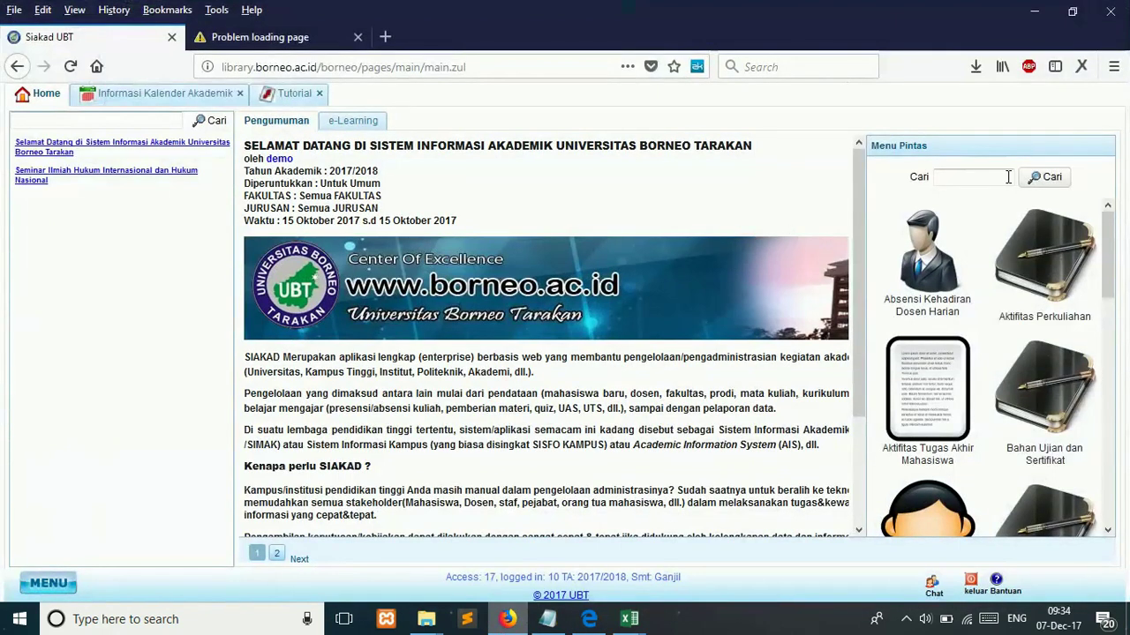
click(1008, 176)
text(krs)
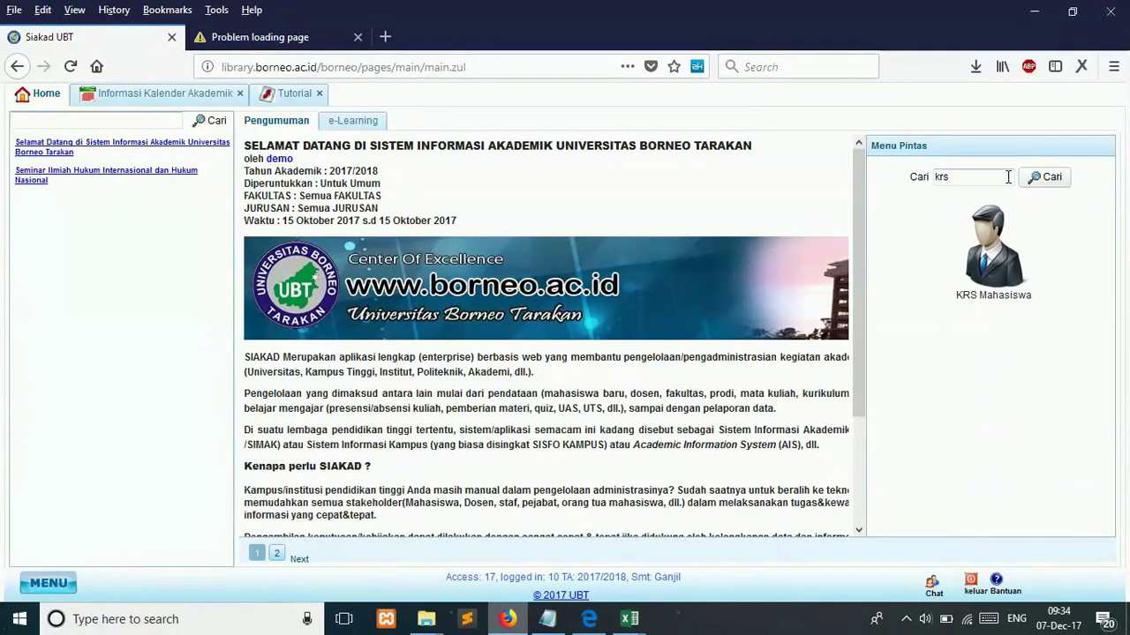
click(1031, 283)
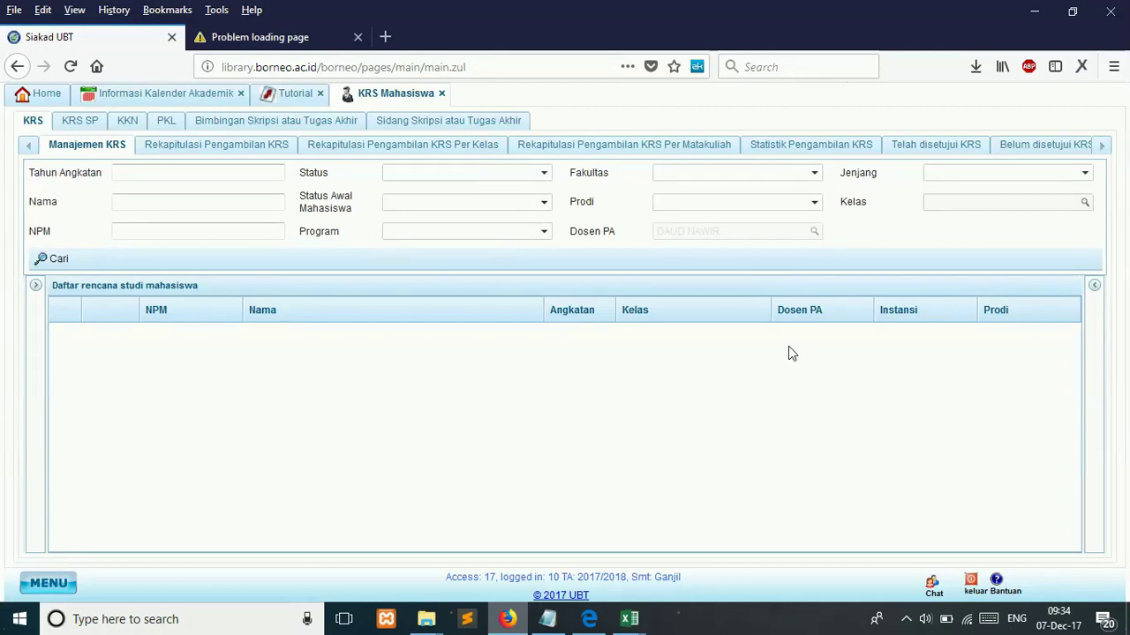
click(43, 94)
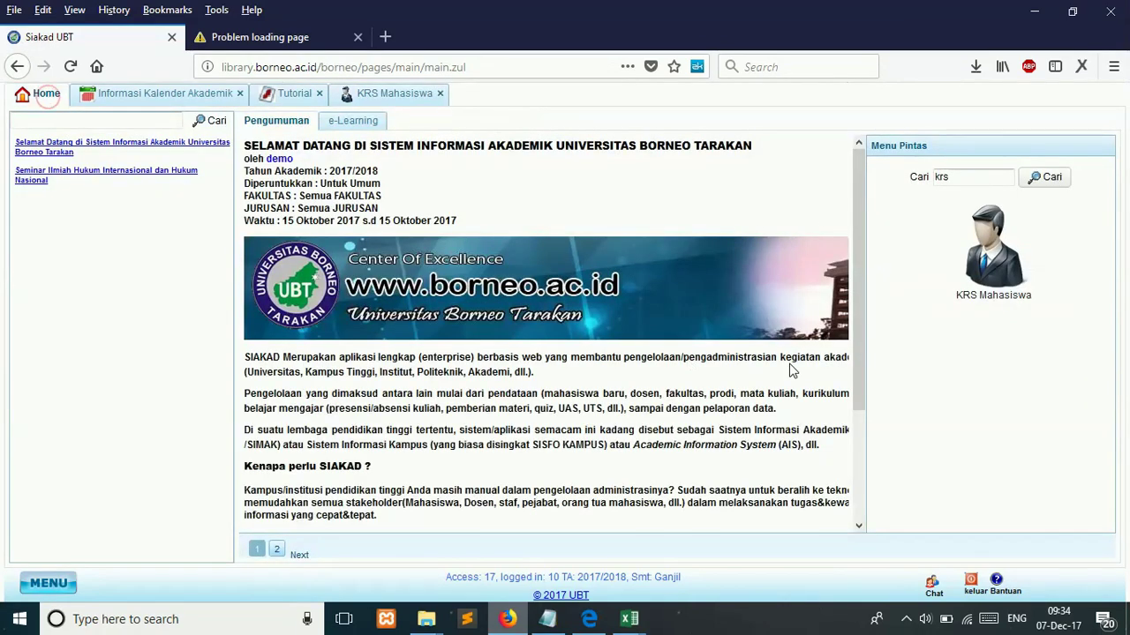
- Clear the 'krs' shortcut search, glance at the e-Learning tab, then return to Pengumuman
double_click(941, 176)
key(BackSpace)
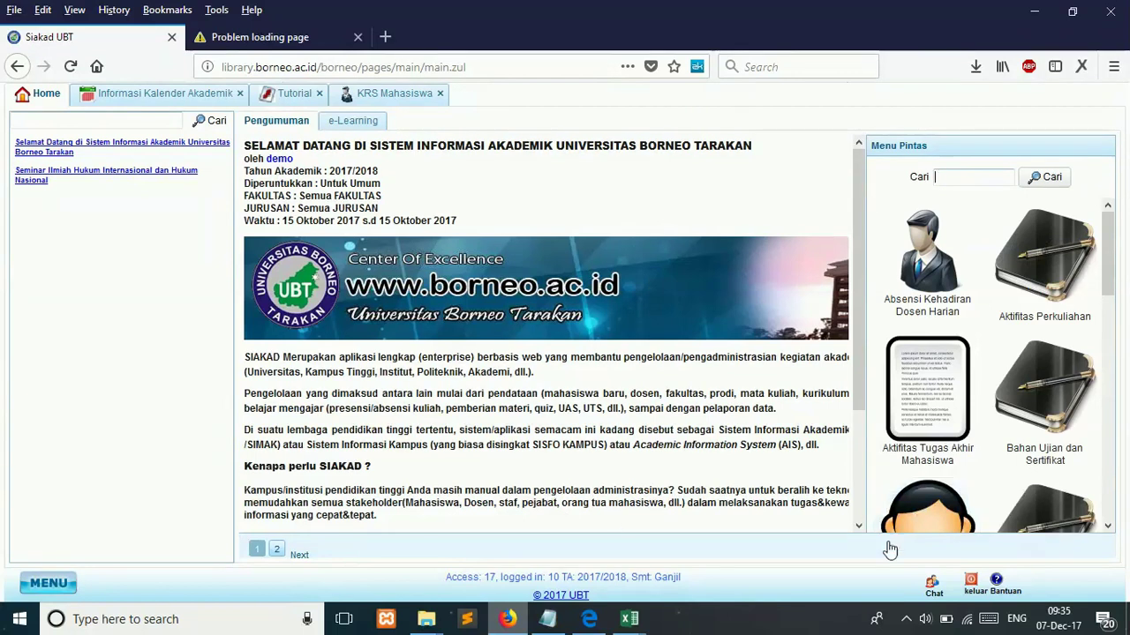
click(906, 622)
click(891, 590)
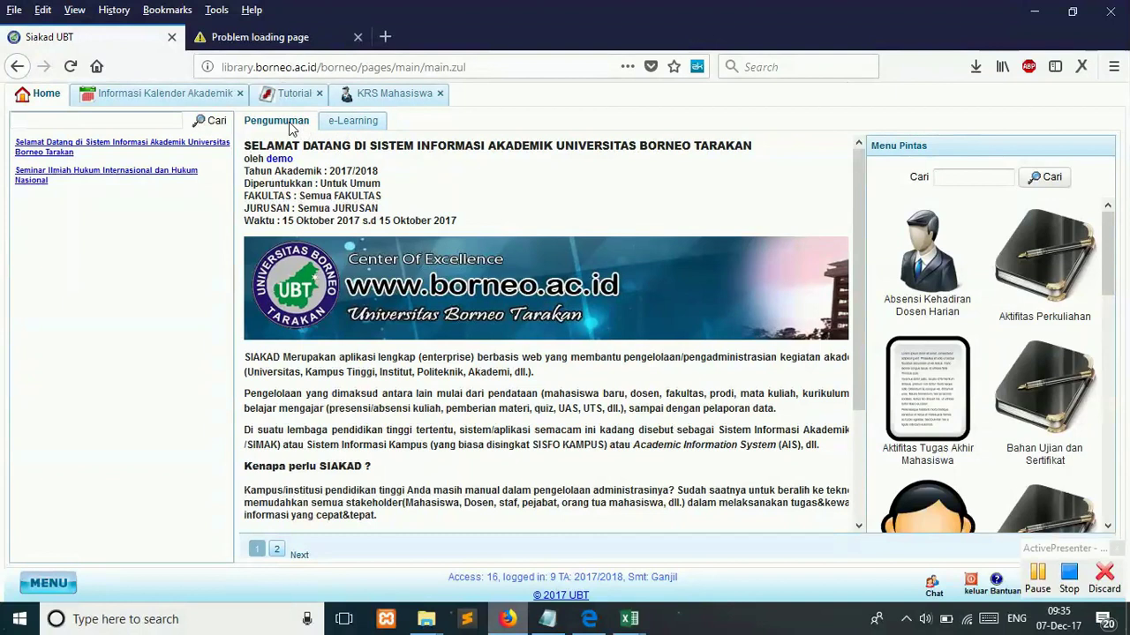
click(347, 121)
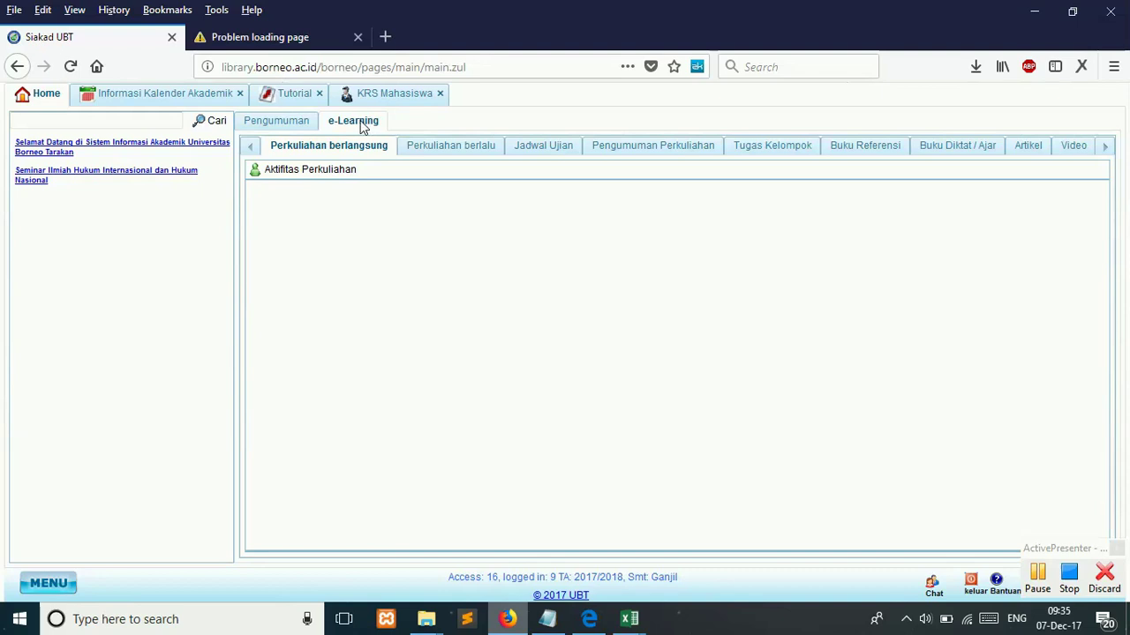
click(300, 129)
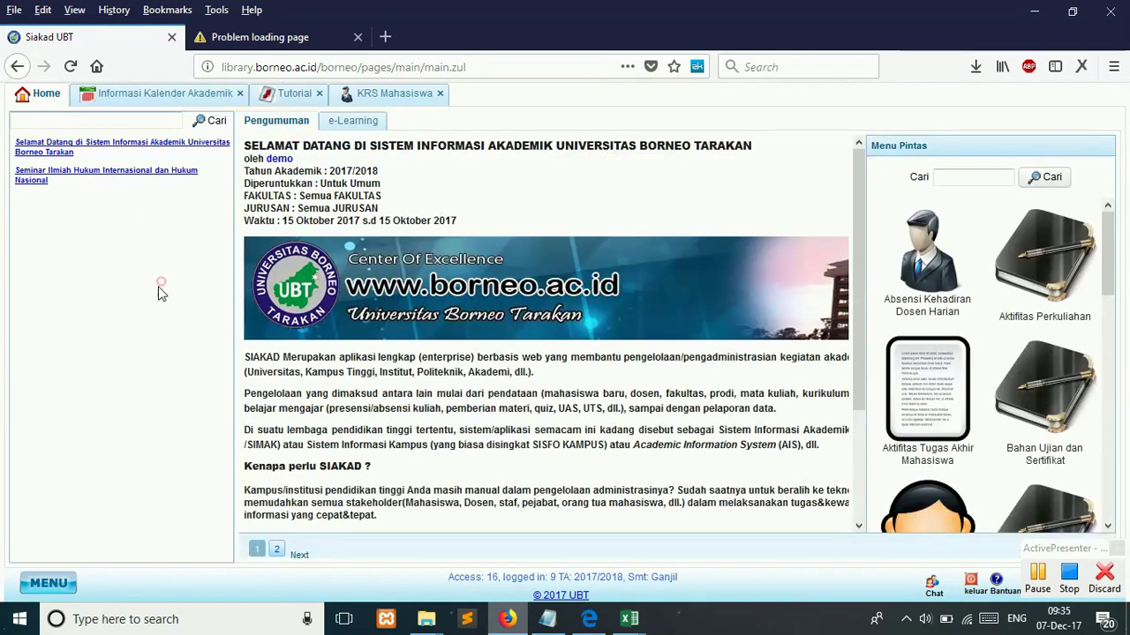
click(185, 102)
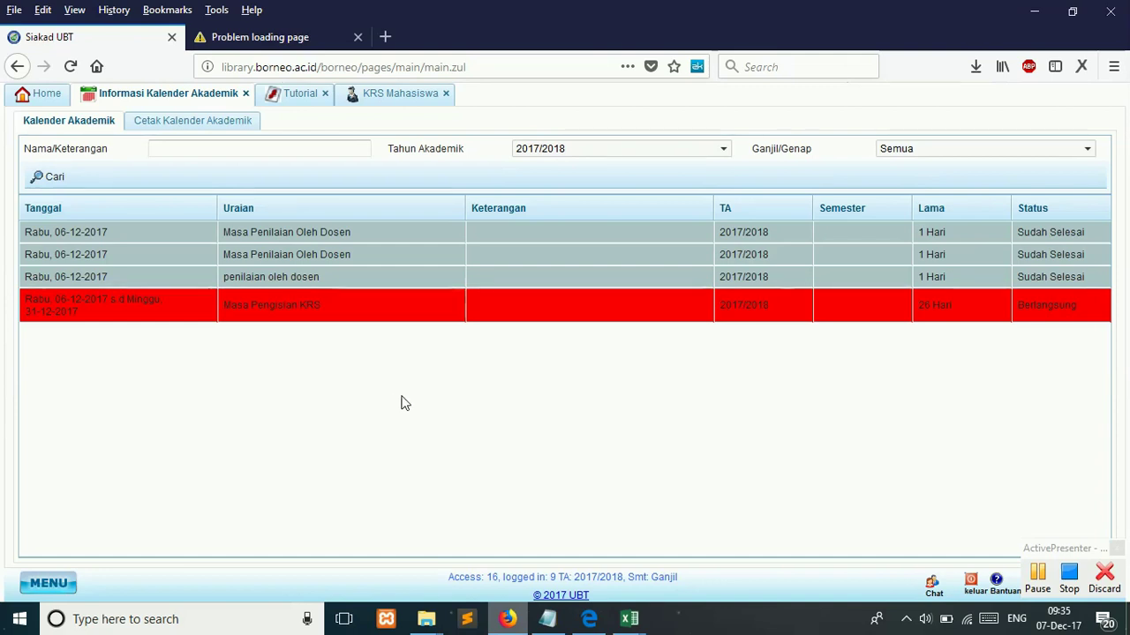
click(1012, 147)
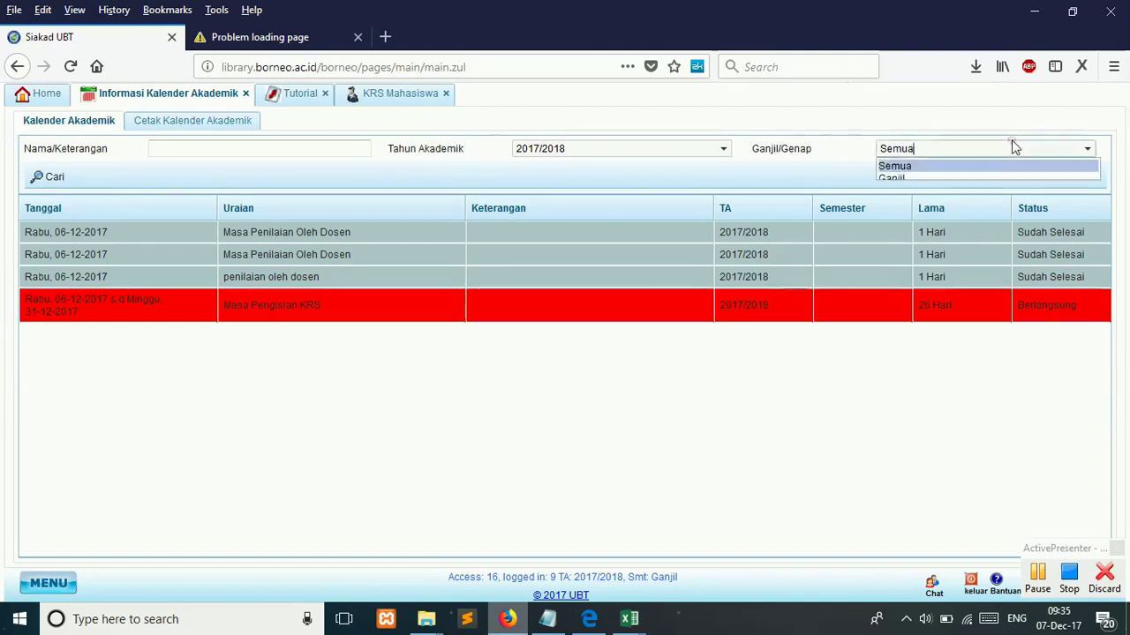
click(947, 180)
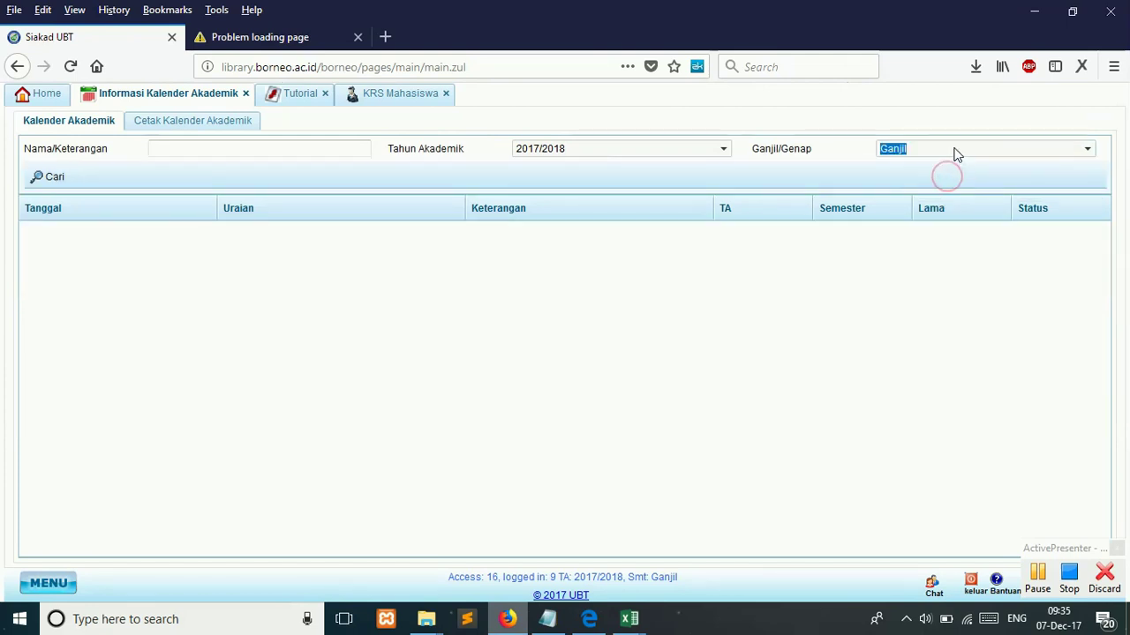
click(953, 151)
click(941, 191)
click(941, 150)
click(927, 165)
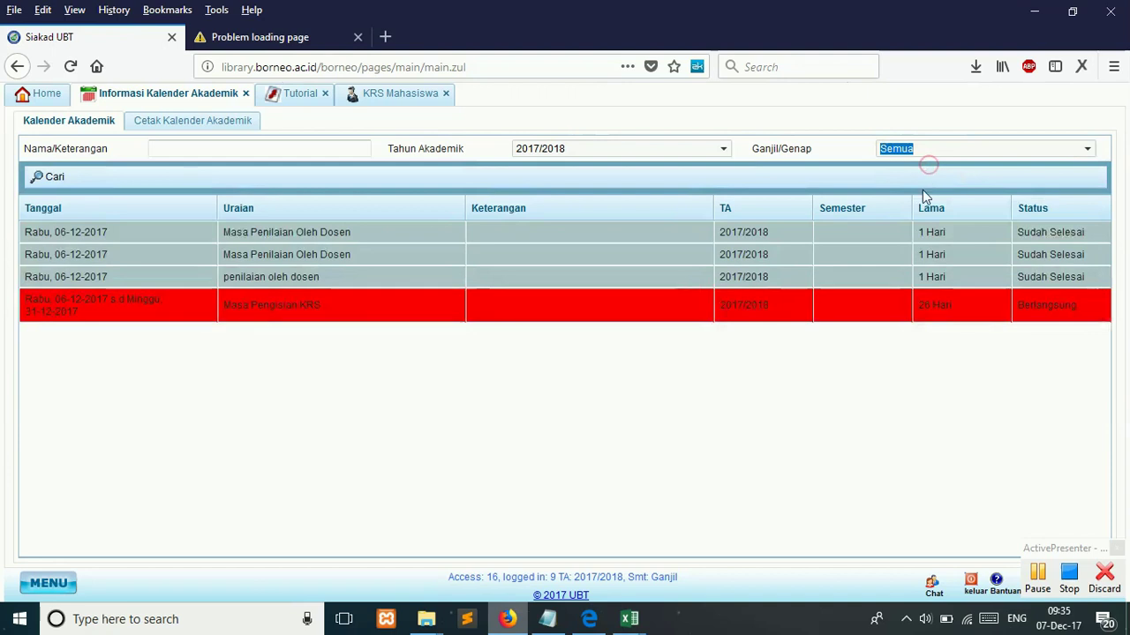
click(418, 458)
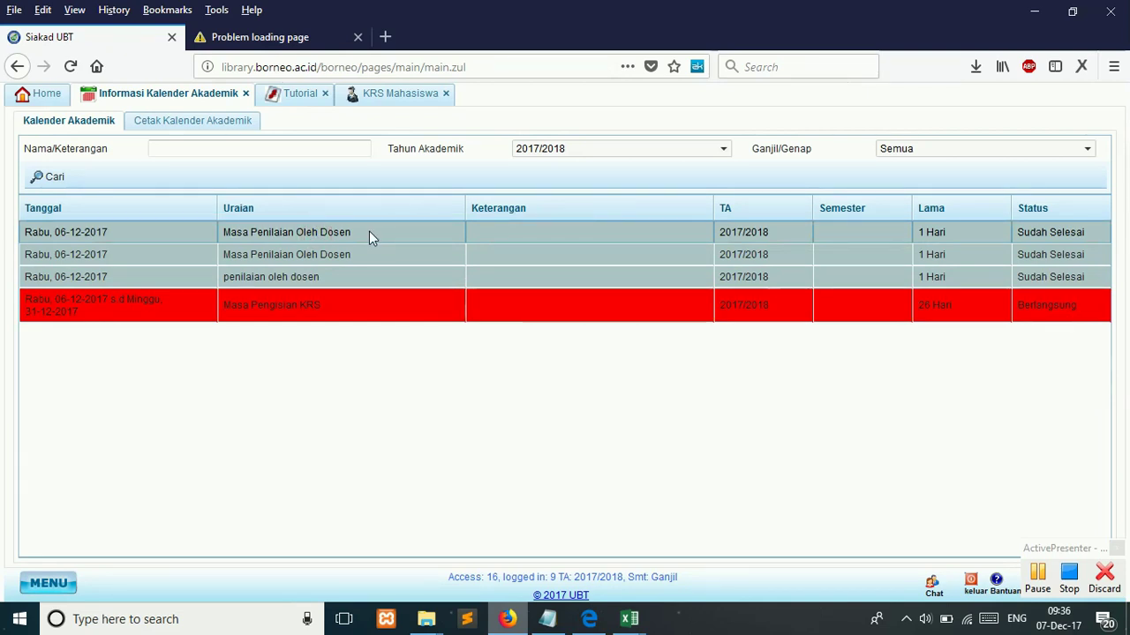
key(ctrl+plus)
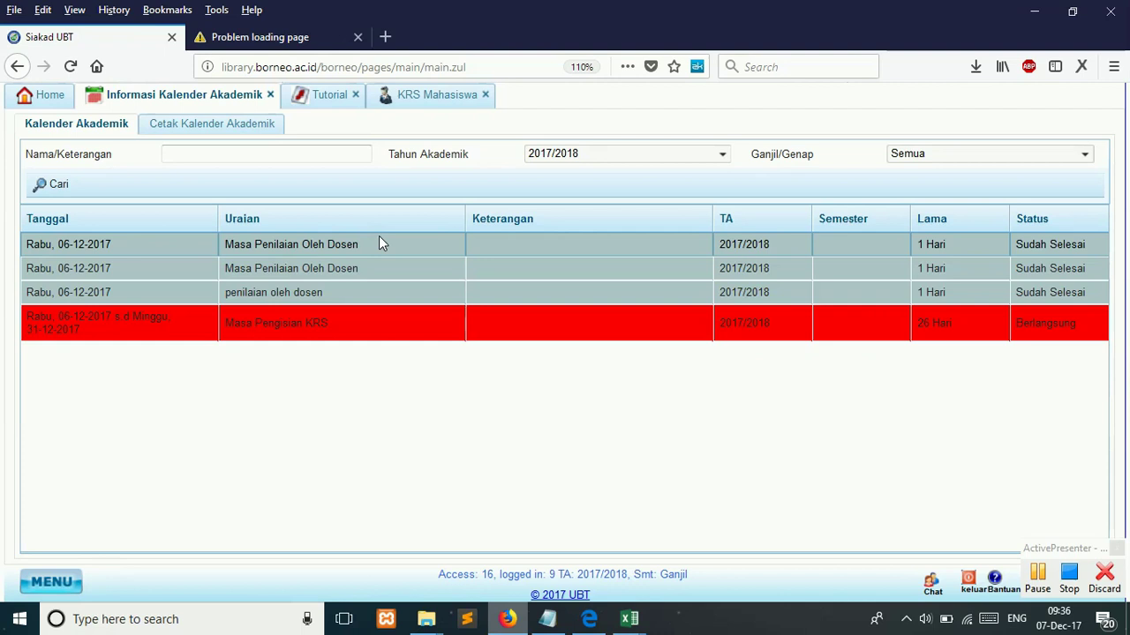
click(197, 264)
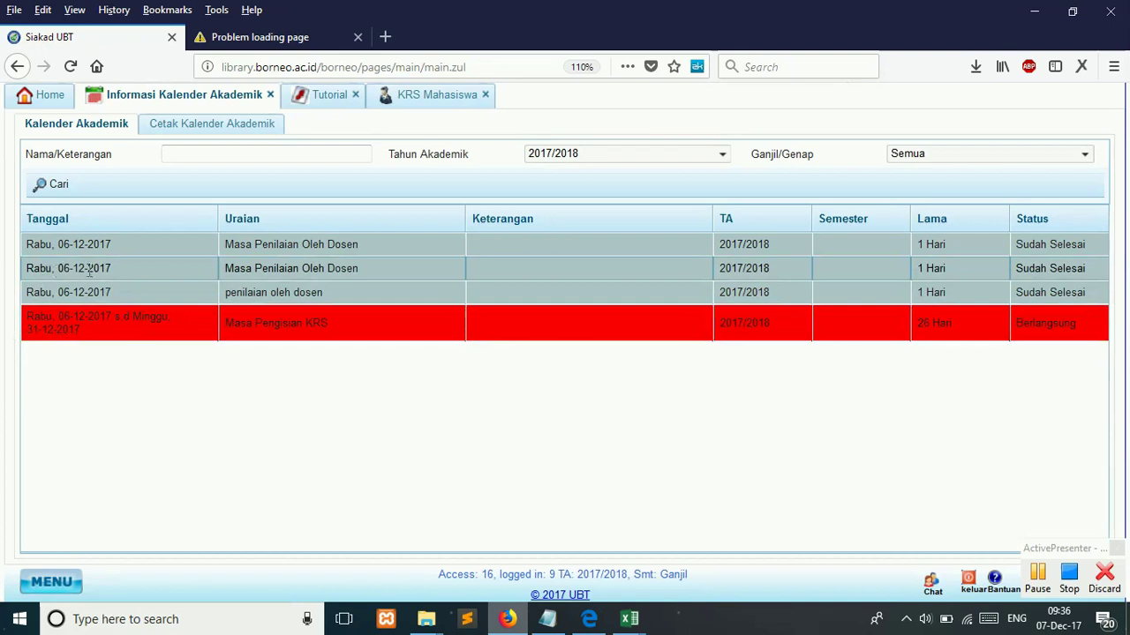
drag(1015, 269, 1048, 275)
click(638, 287)
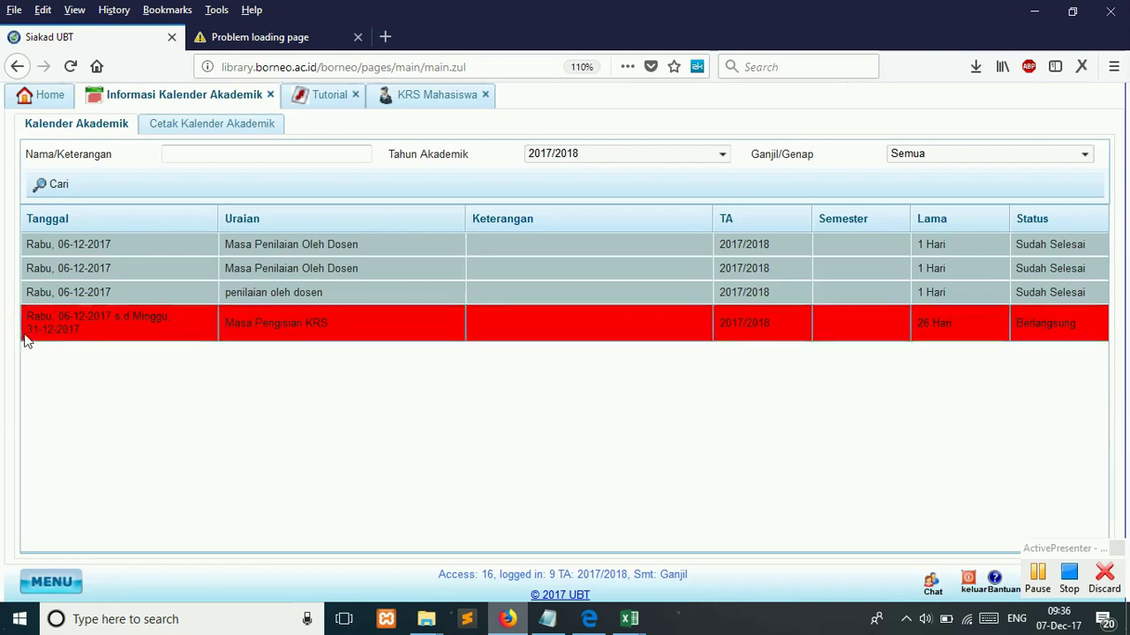
- Highlight the KRS period's end date, then close the KRS Mahasiswa tab
drag(25, 329, 87, 329)
click(38, 355)
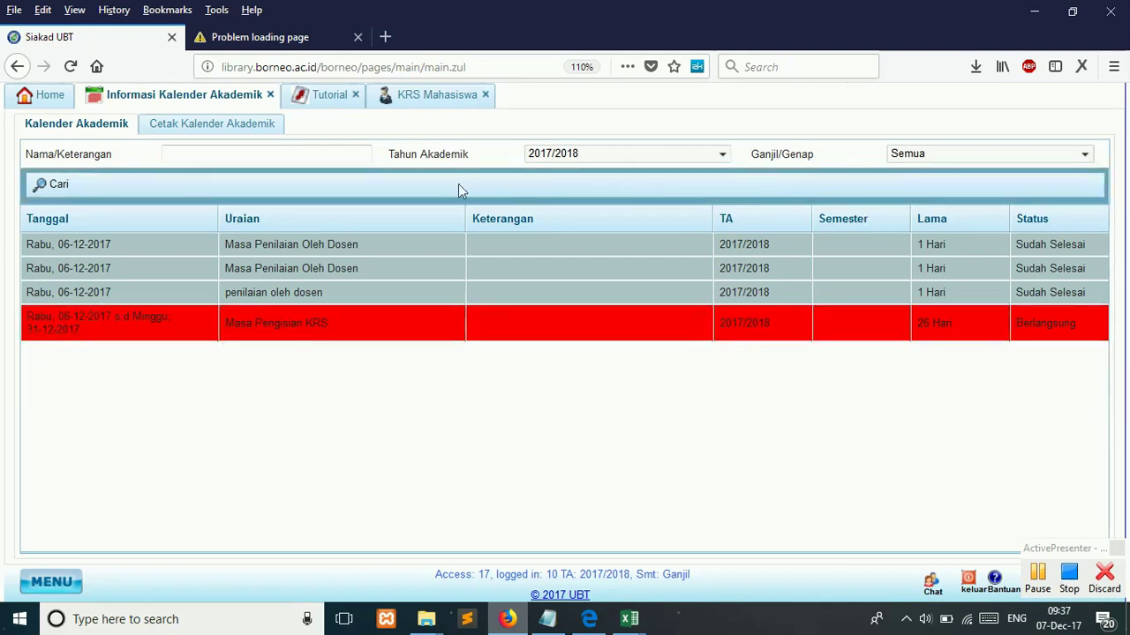
click(484, 94)
- Look over the four .avi tutorial files, then go back to the Home tab
click(325, 103)
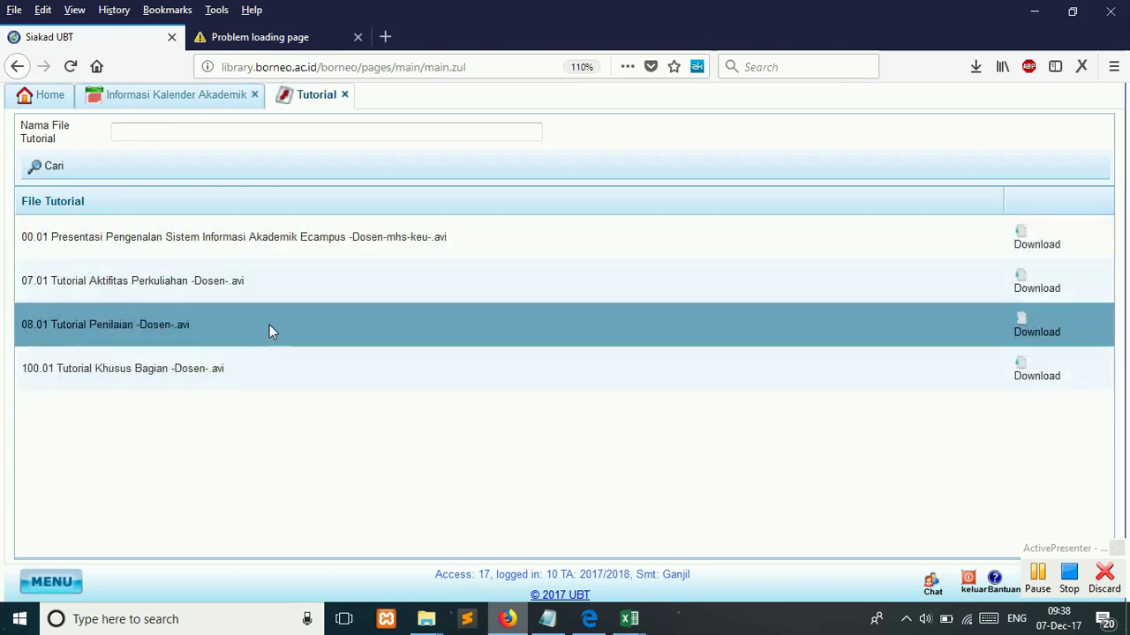
click(317, 451)
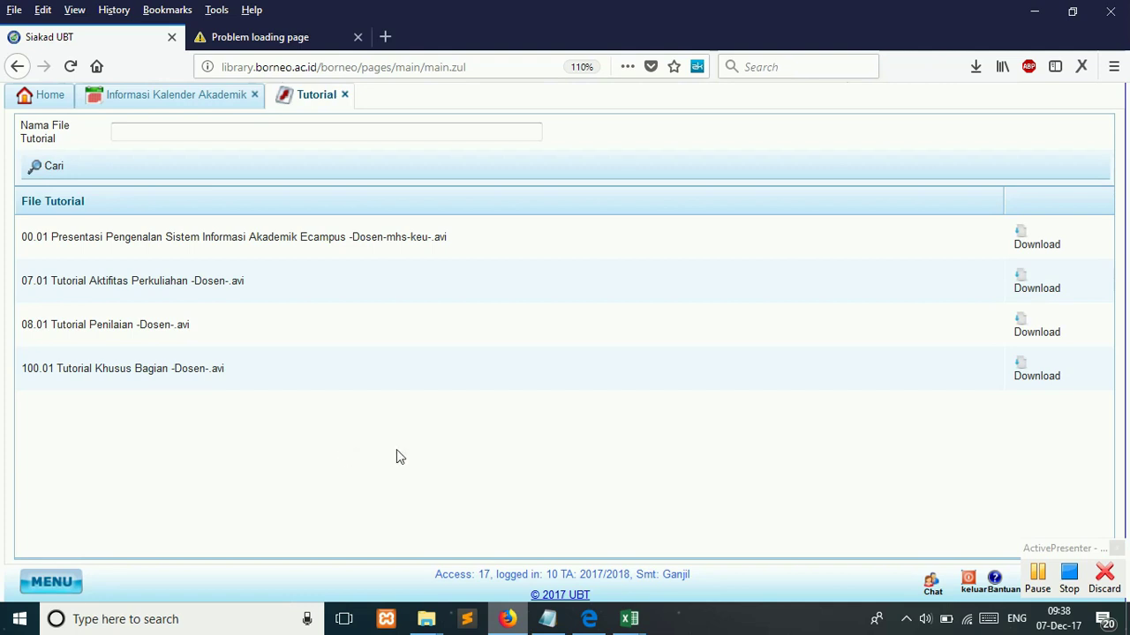
click(456, 463)
click(39, 104)
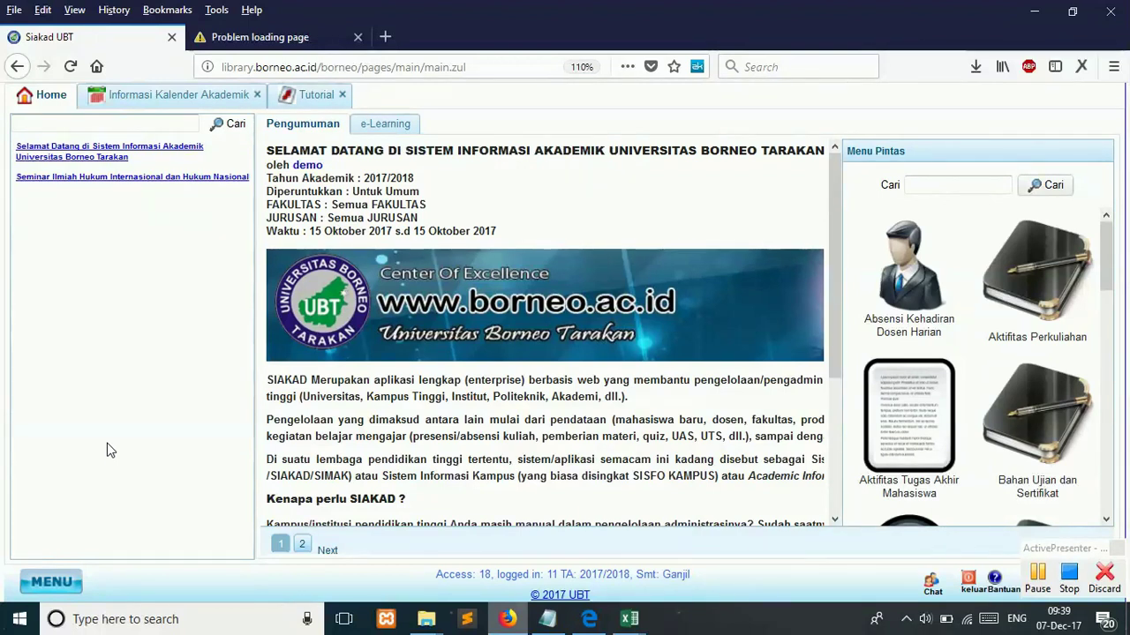
- Open the MENU panel listing Pendataan, Penjadwalan, Perkuliahan and Biodata Dosen
click(55, 587)
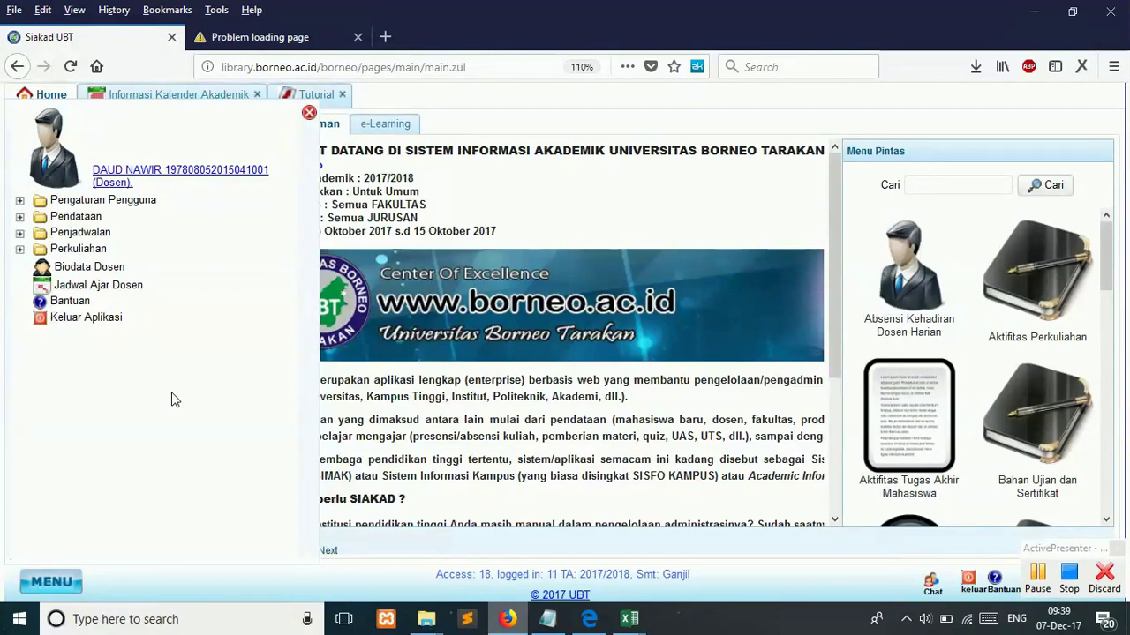
click(3, 628)
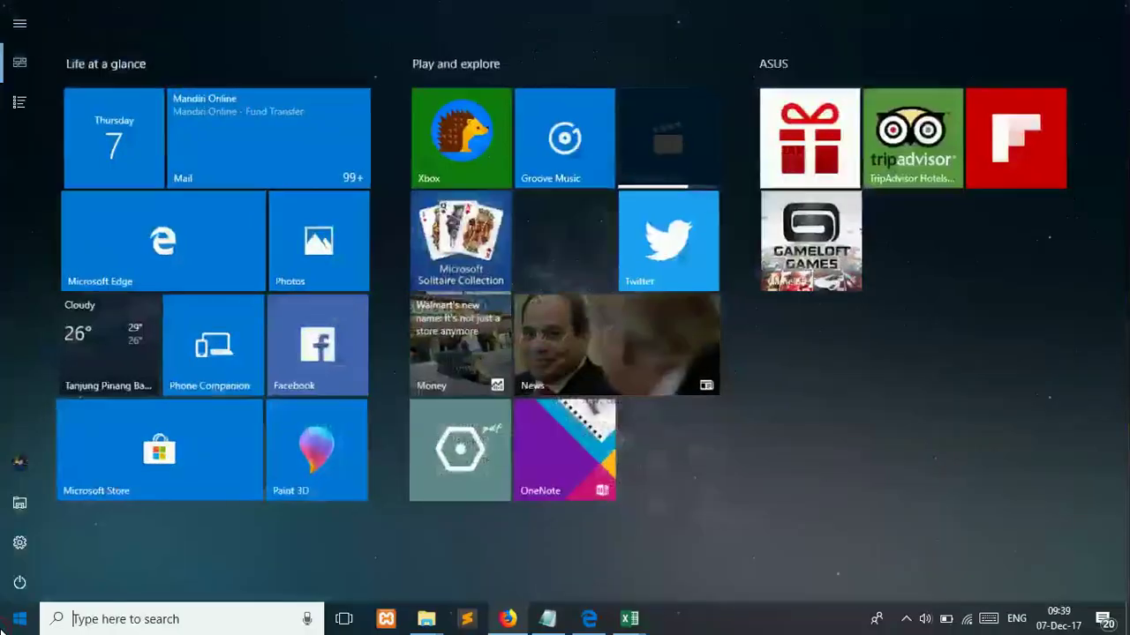
click(4, 628)
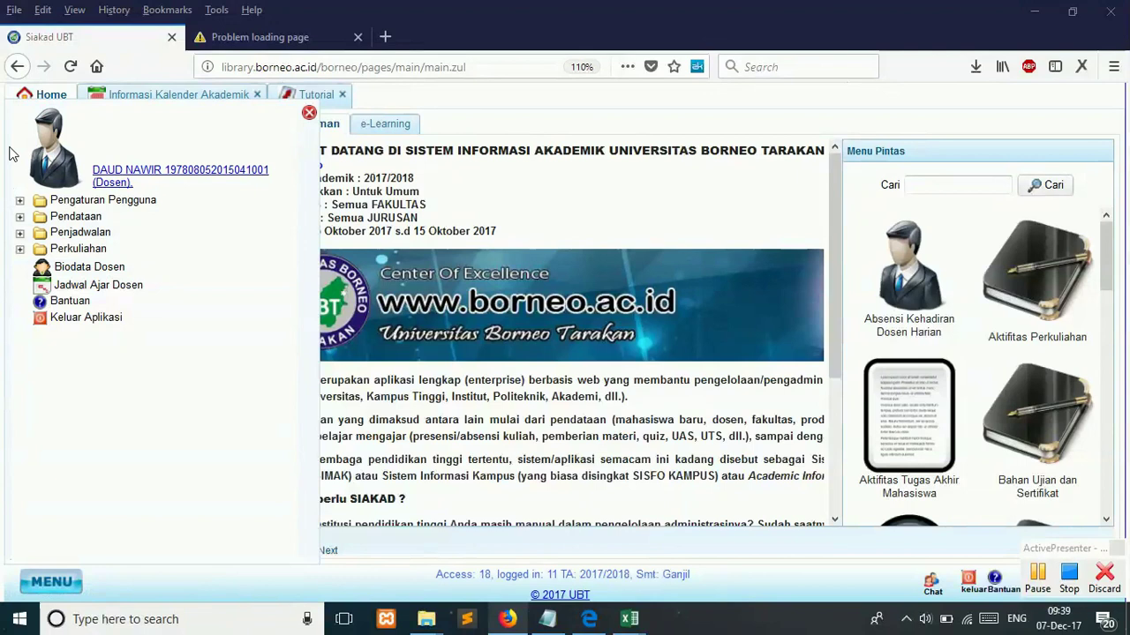
- Open the Data Dosen form from the lecturer's name header in the menu panel
click(64, 173)
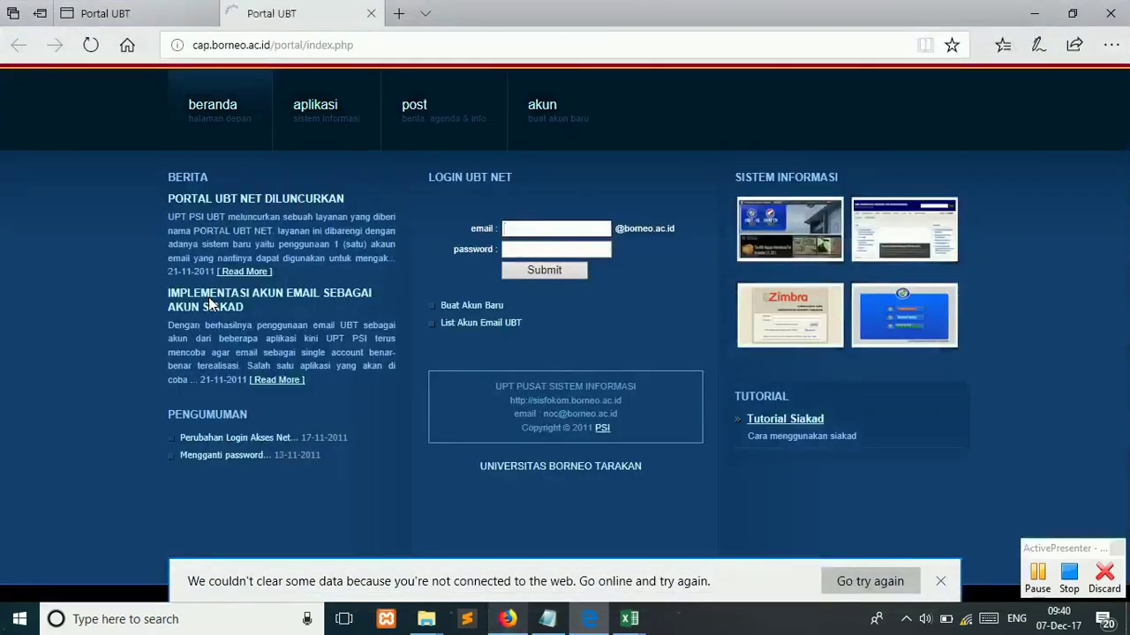
- Begin entering the account e-mail in the Portal UBT login form
click(534, 231)
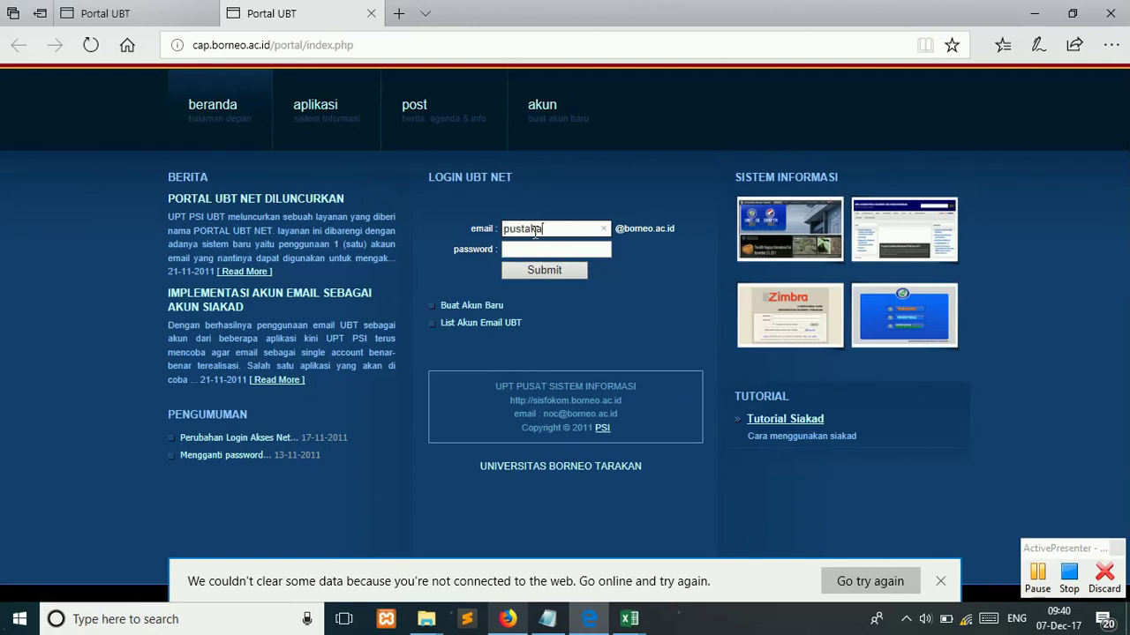
- Sign in to Portal UBT with the account e-mail and password, saving the password
key(Tab)
key(Return)
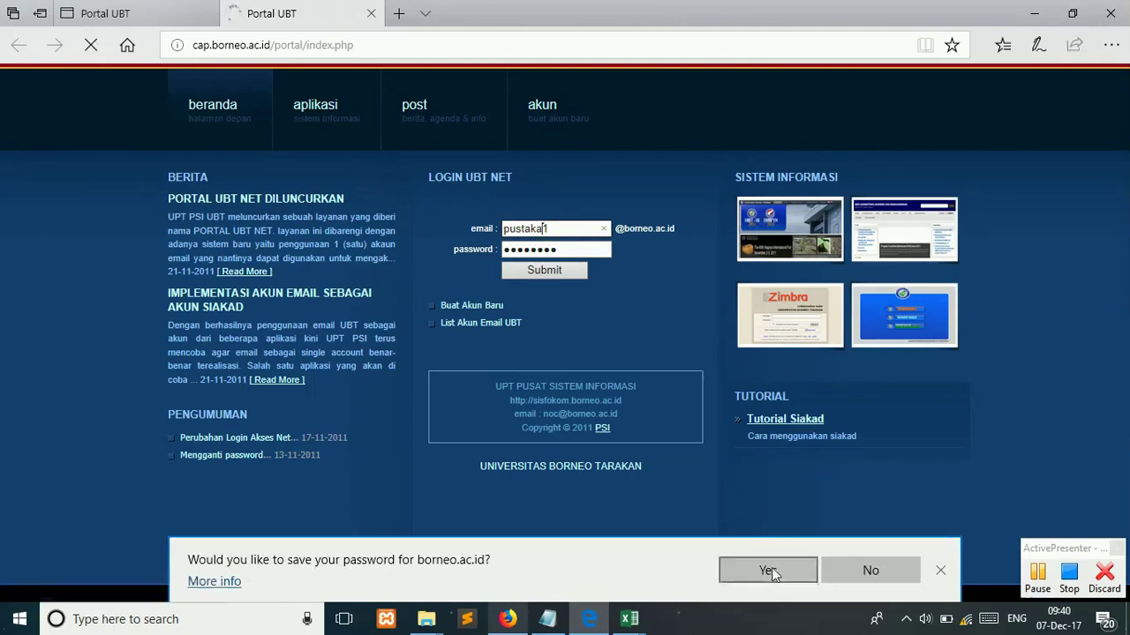
click(765, 570)
- Retry the Portal UBT login on the other tab with the corrected e-mail and password
click(566, 239)
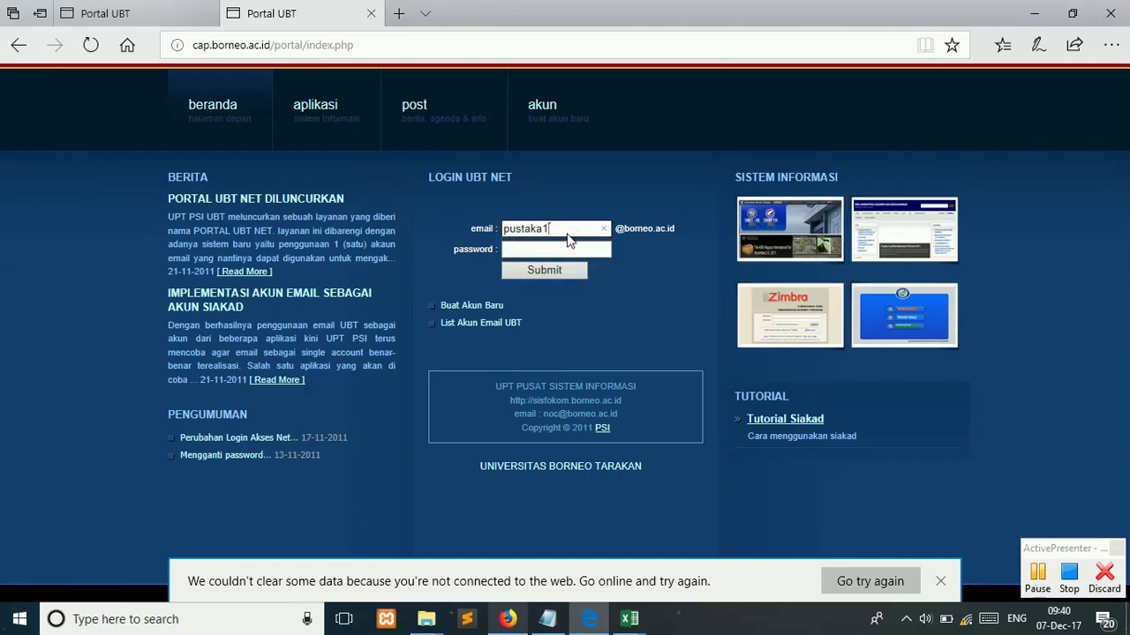
key(BackSpace)
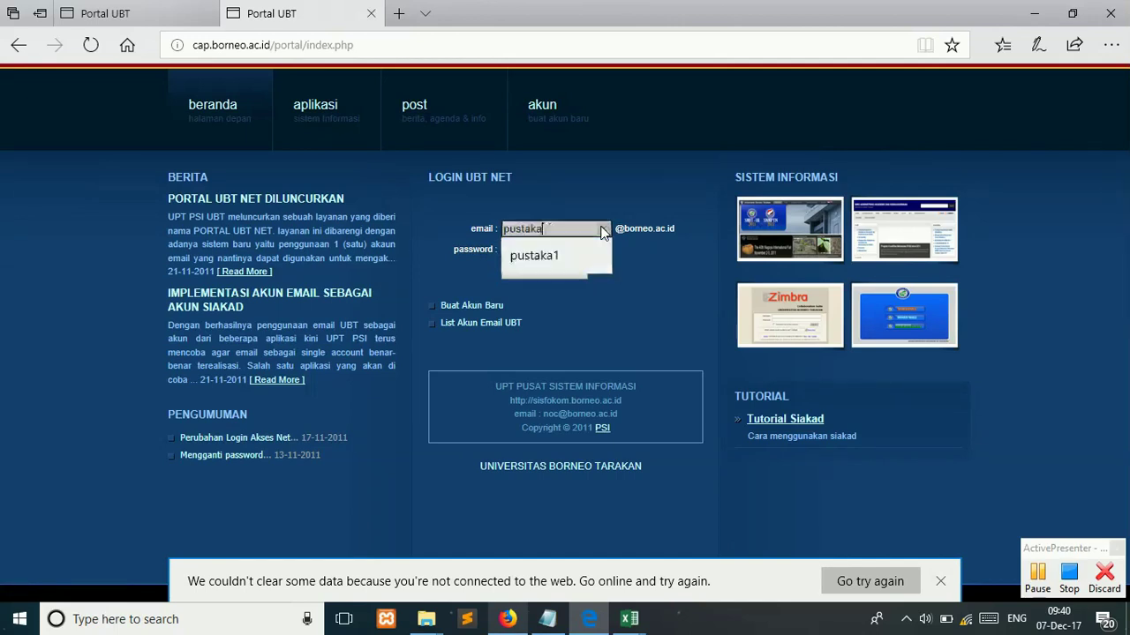
click(97, 13)
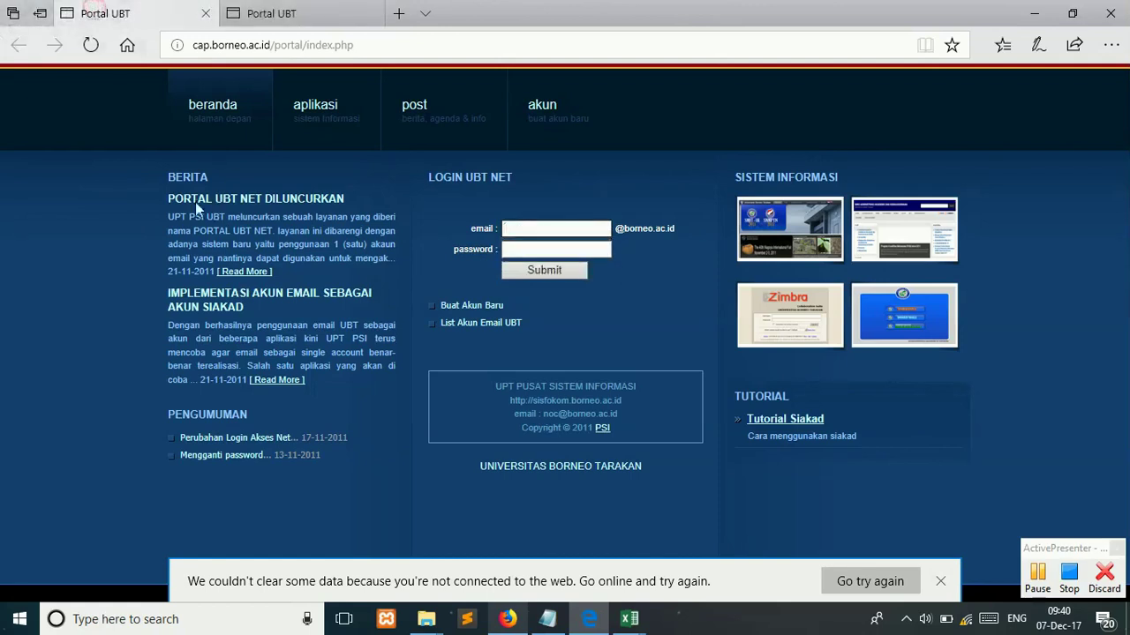
click(297, 15)
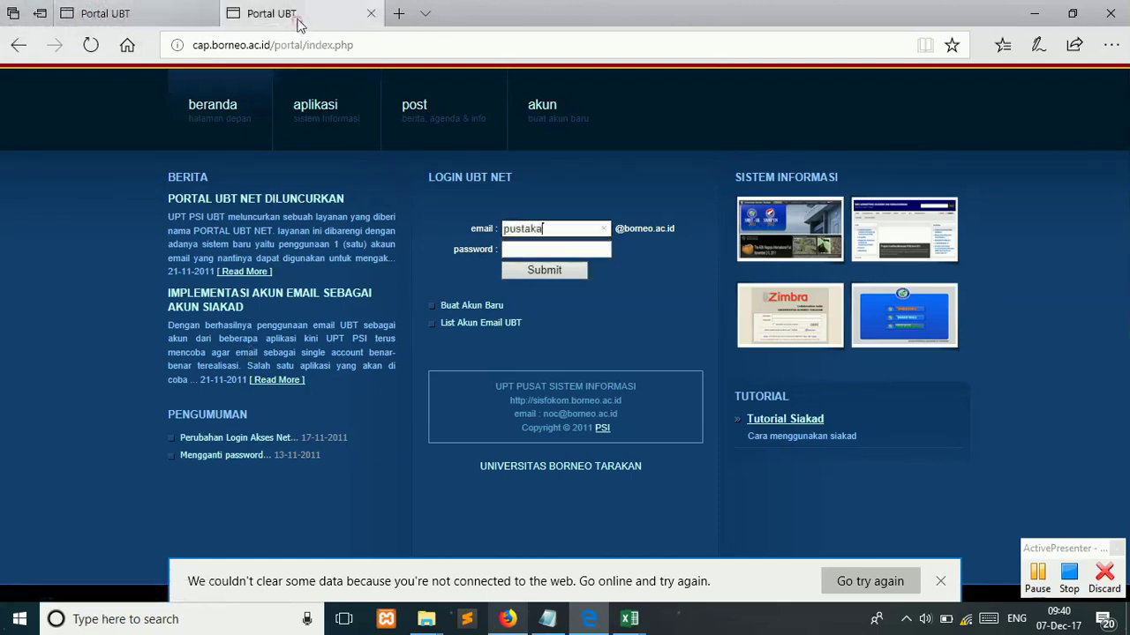
click(115, 13)
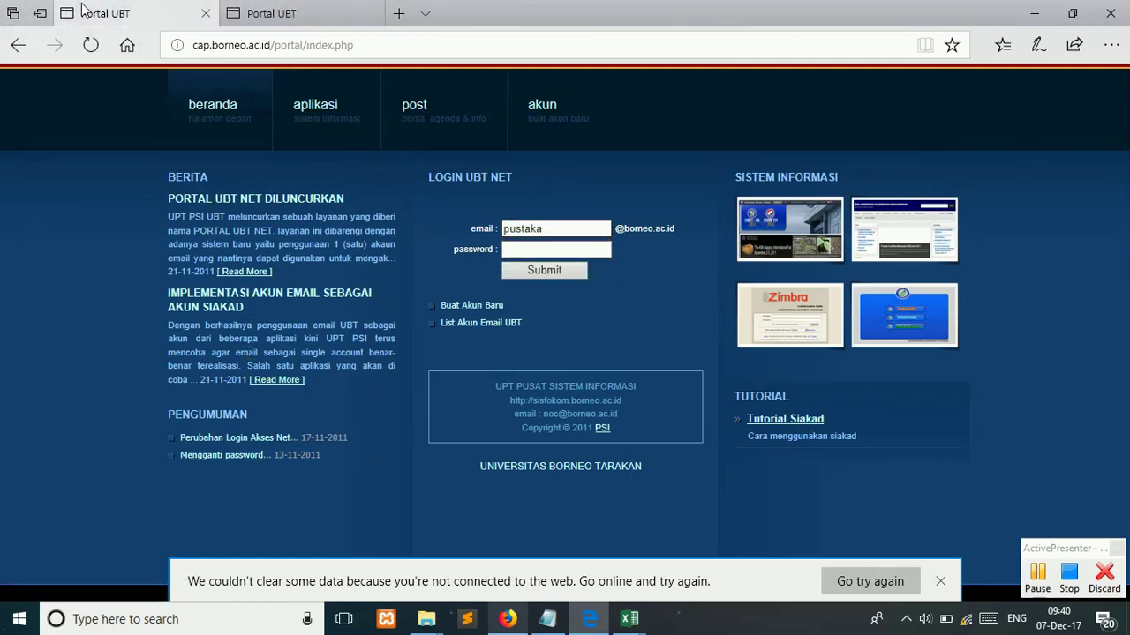
click(521, 232)
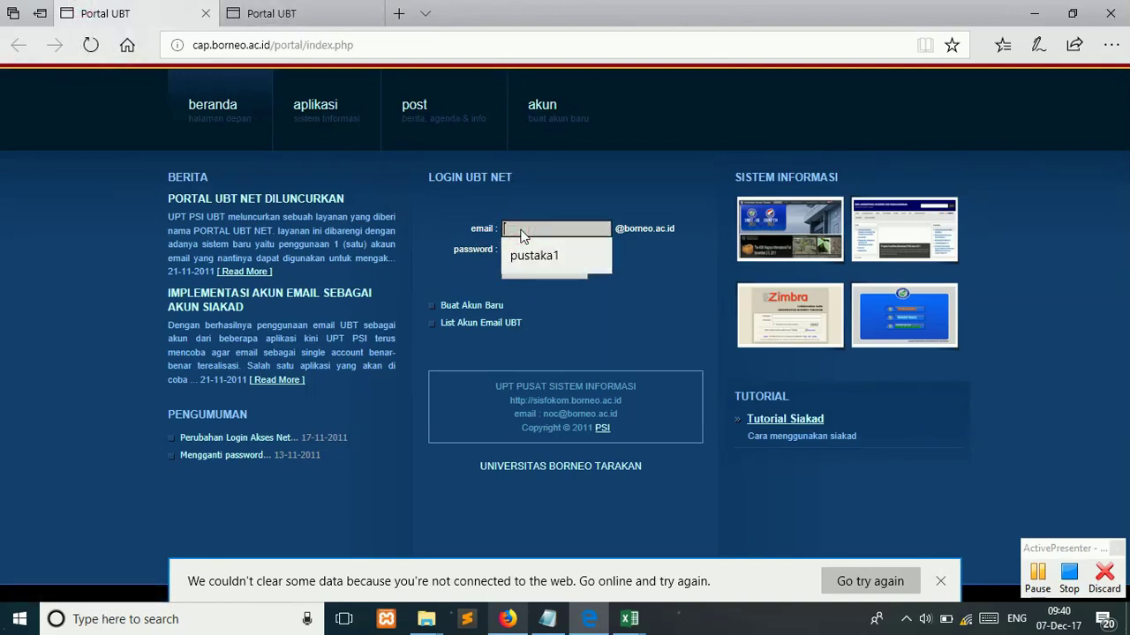
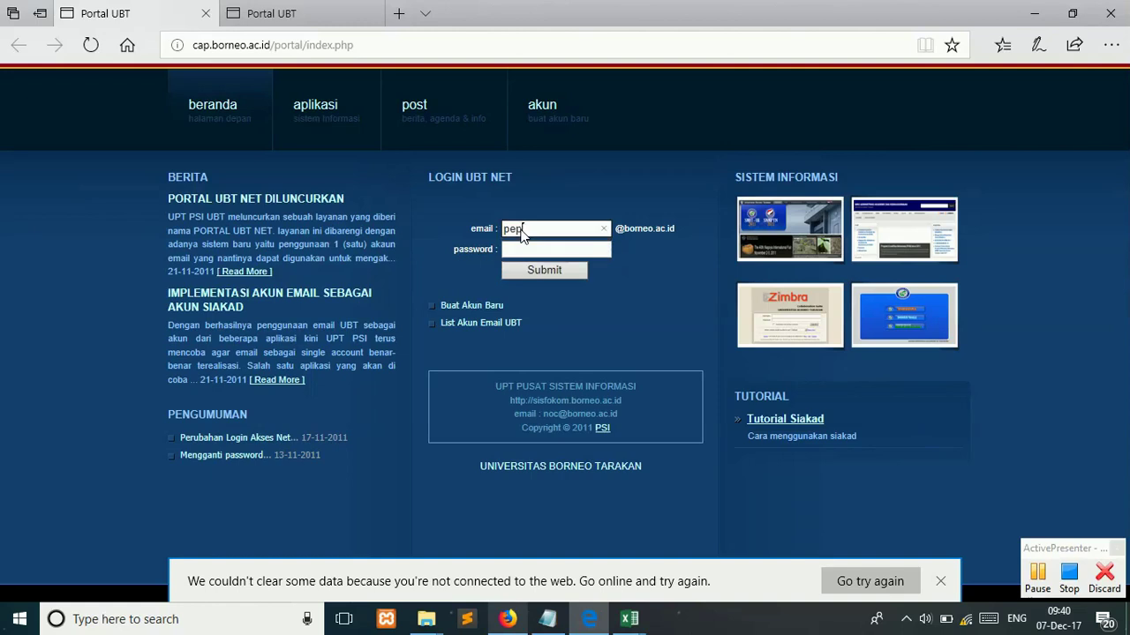
key(Tab)
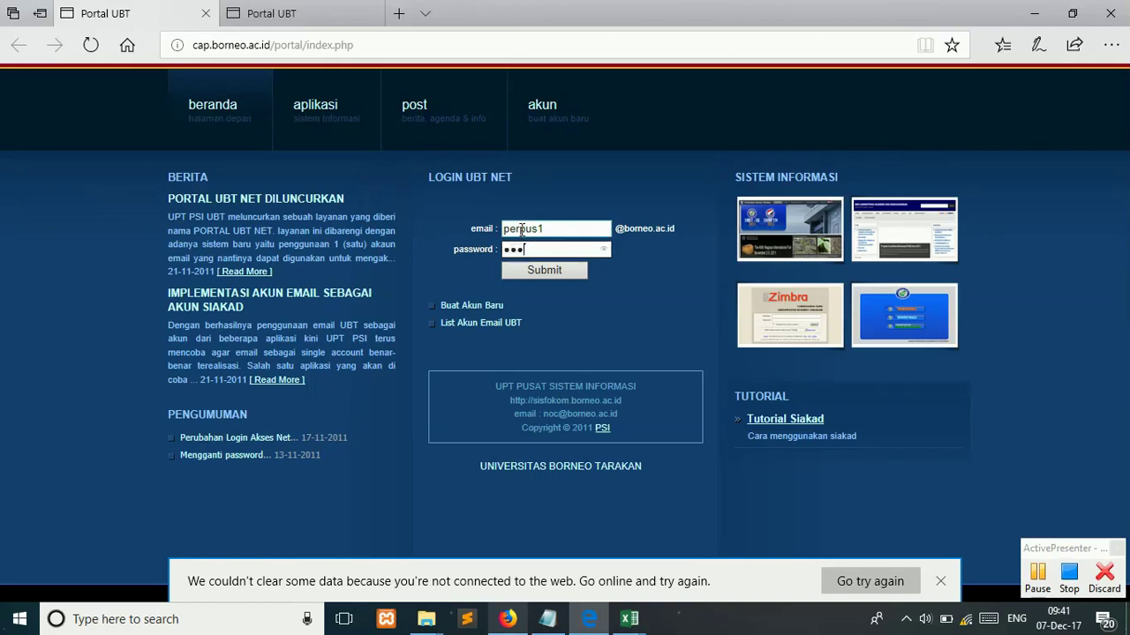
key(Return)
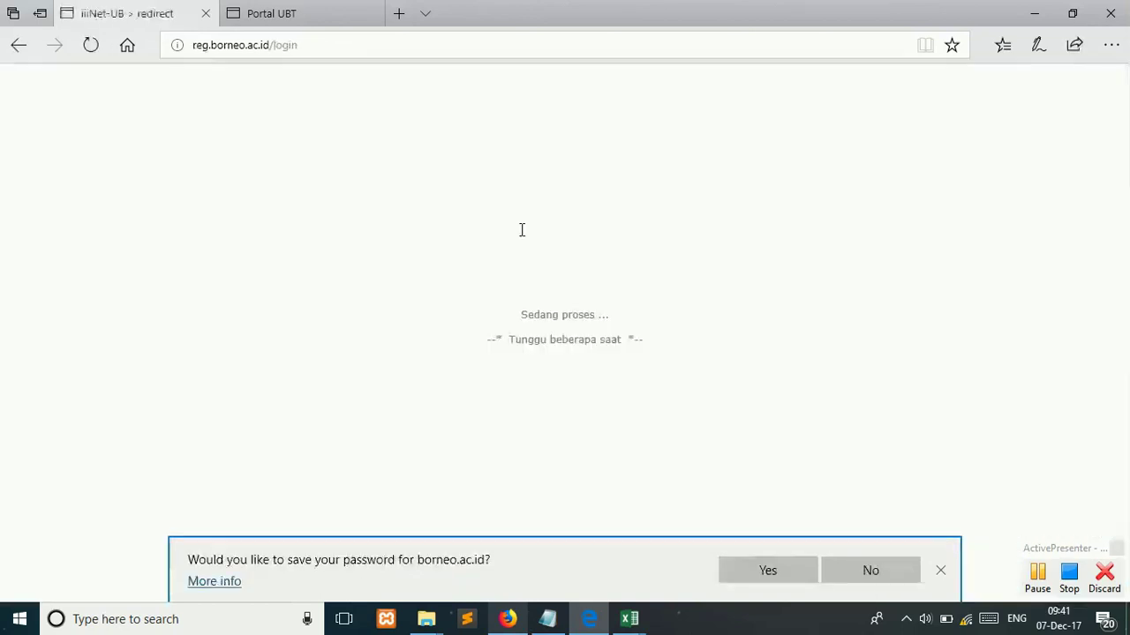
- Highlight the library.borneo.ac.id/borneo address in the Notepad task list, then return to Firefox
click(318, 21)
click(323, 44)
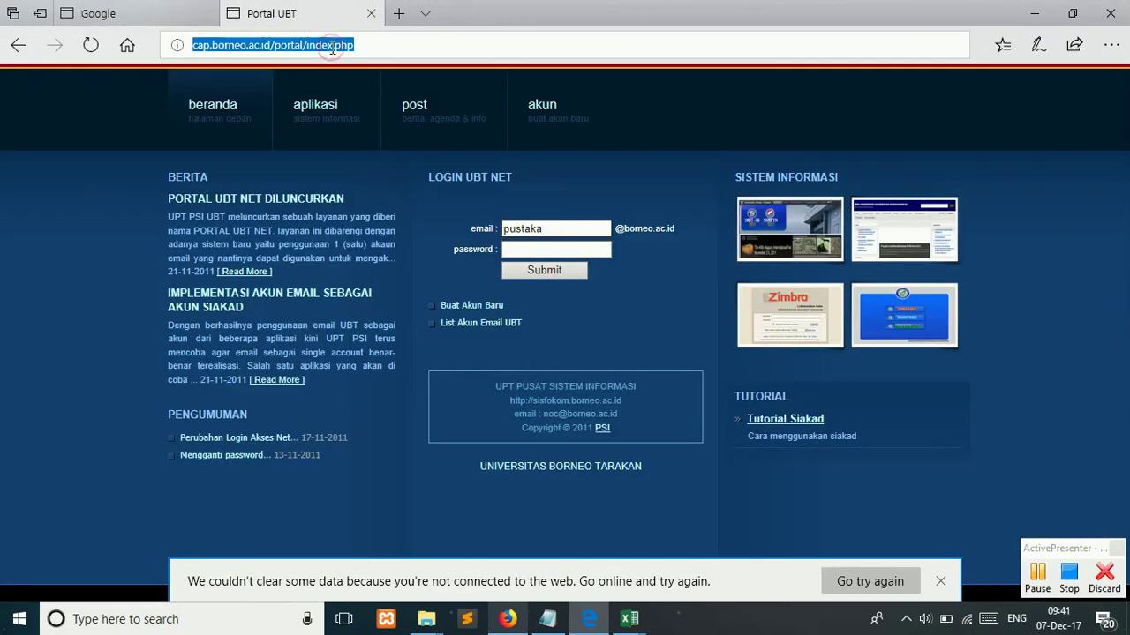
click(547, 619)
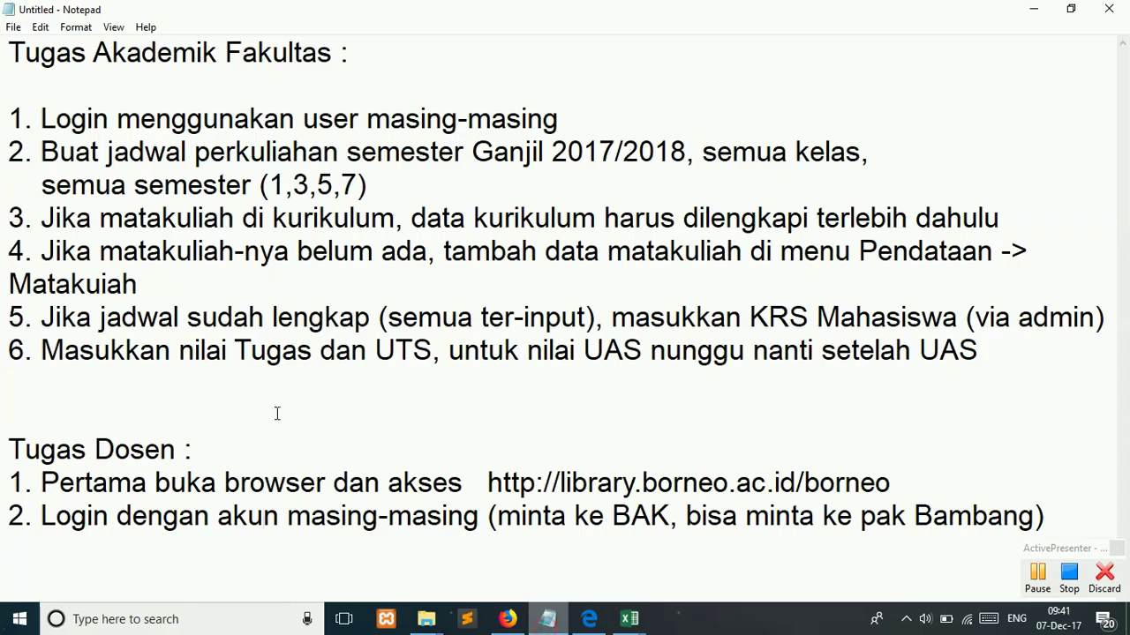
drag(484, 484, 931, 484)
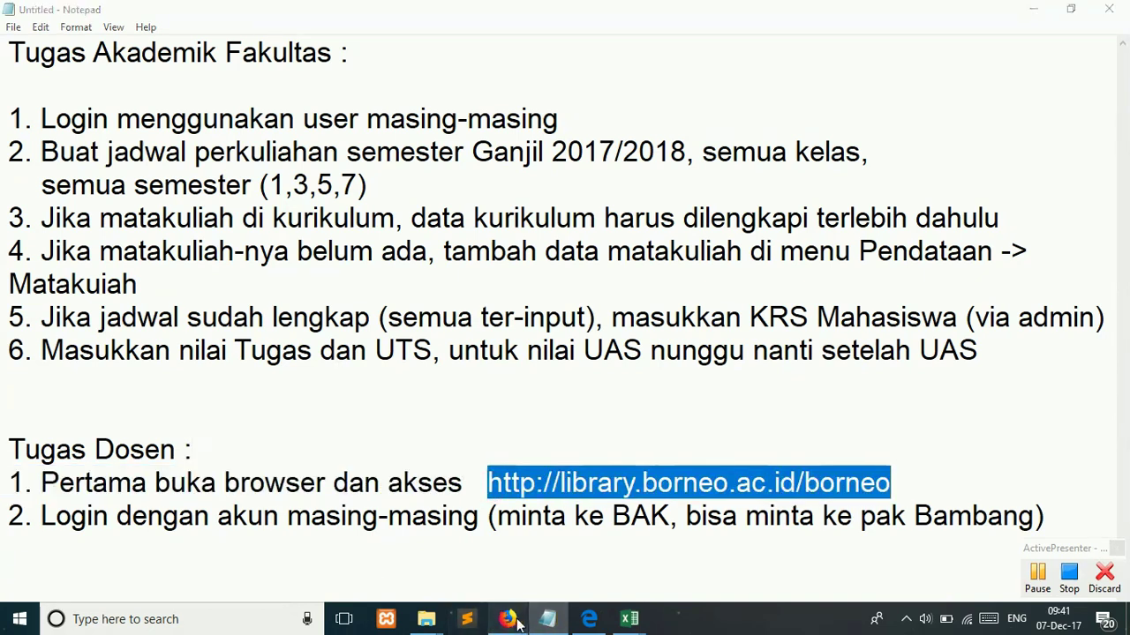
click(507, 618)
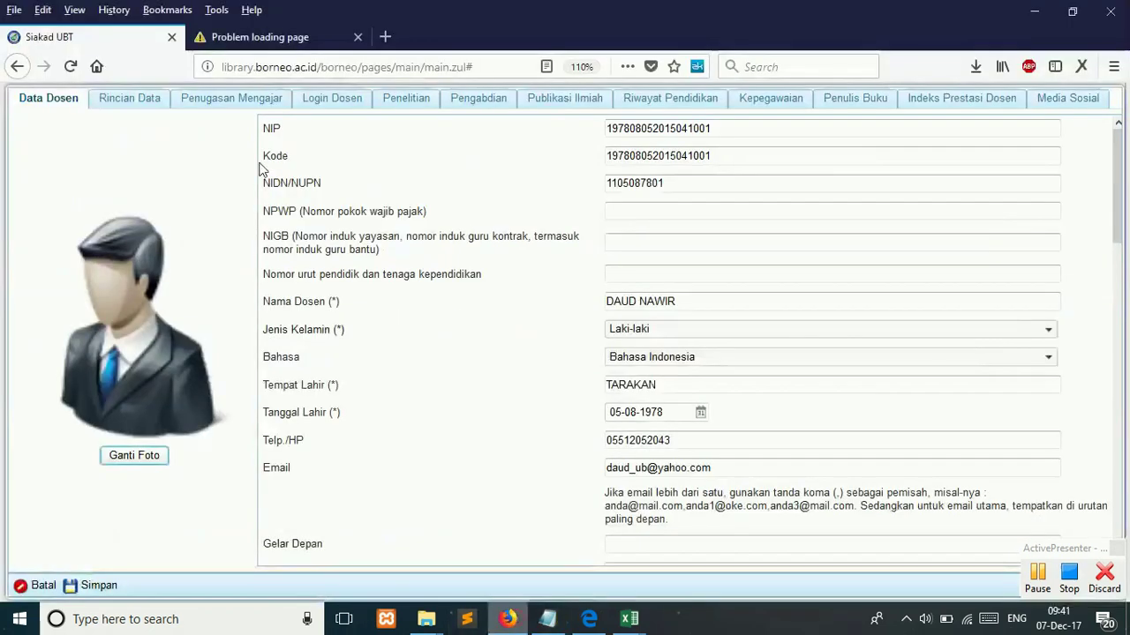
- Reload SIAKAD, dismiss the social media linking prompt, and open the Data Dosen profile
click(70, 66)
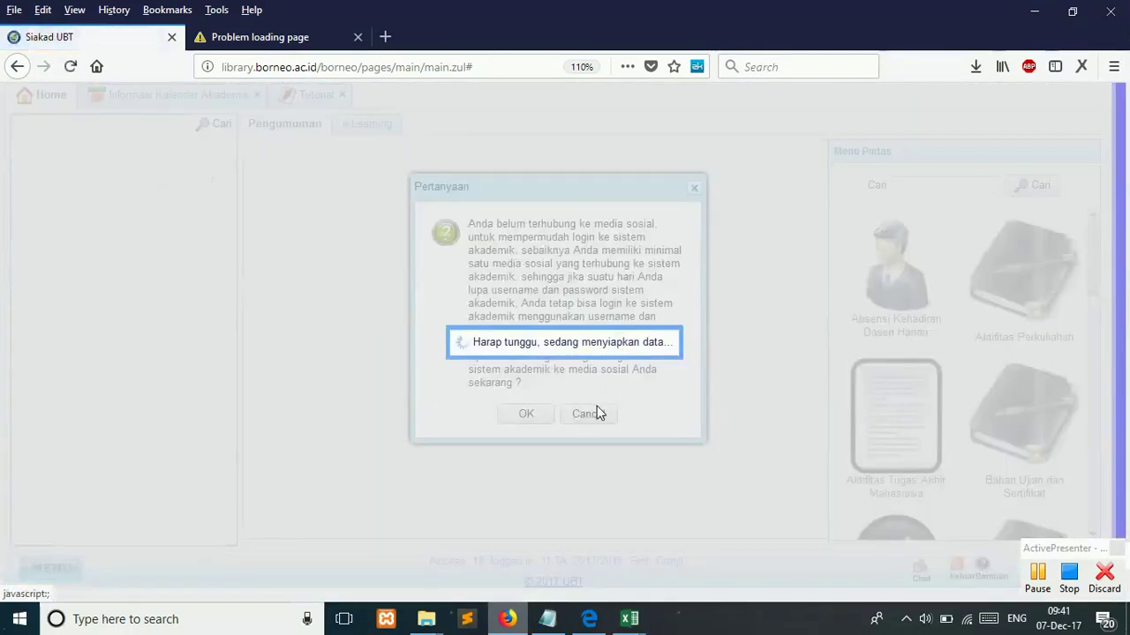
click(593, 412)
click(62, 568)
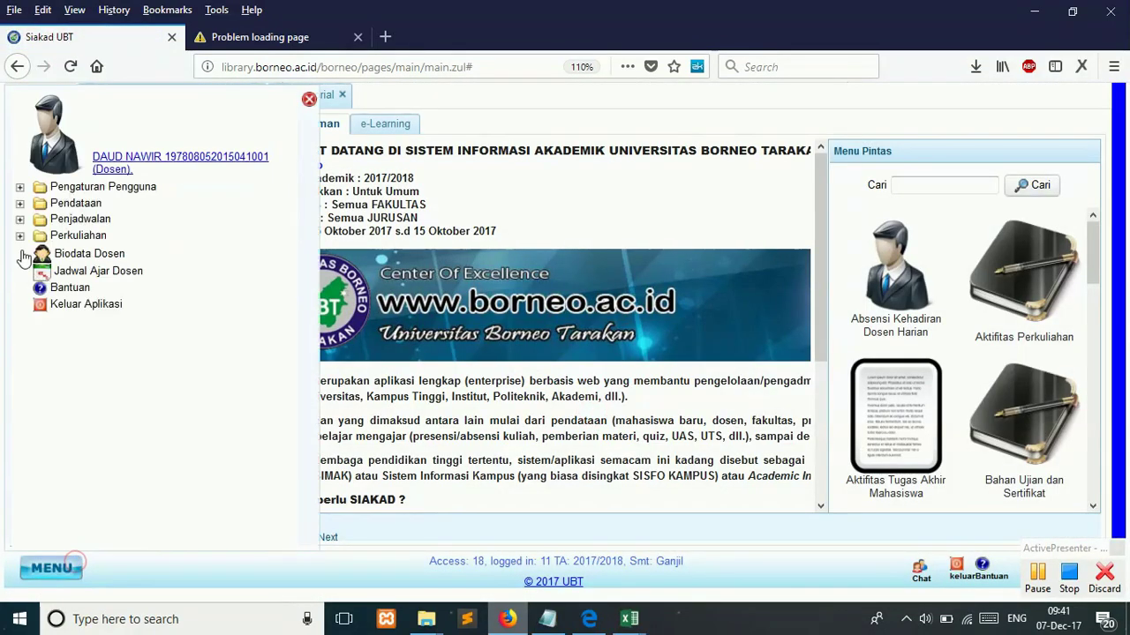
click(49, 148)
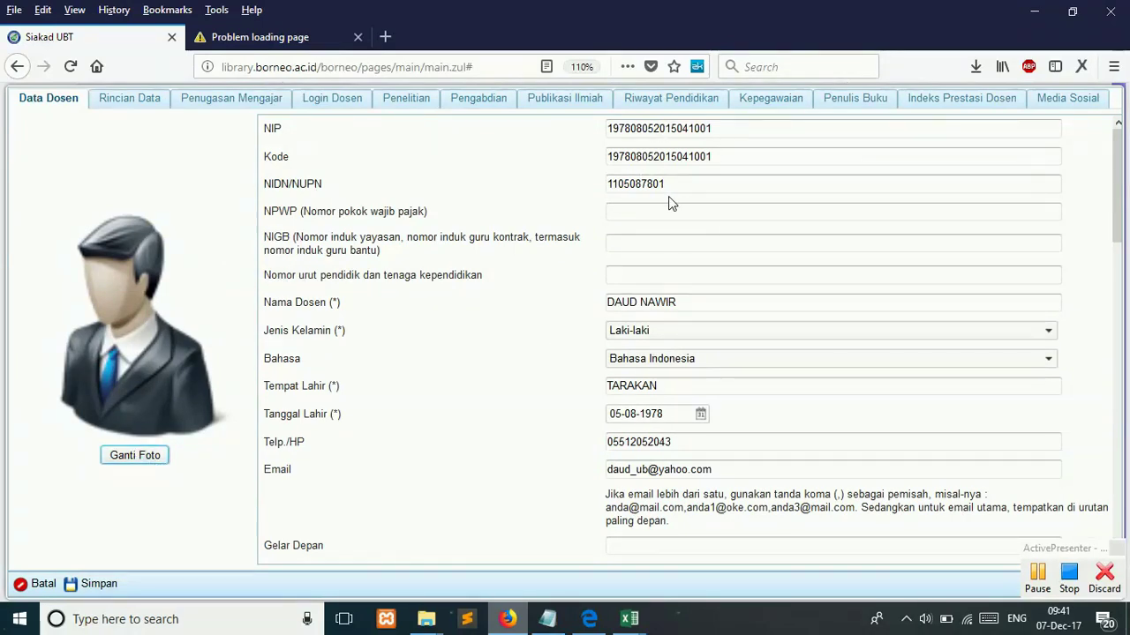
- Scroll through the Data Dosen form from the NPWP field and back, then open Rincian Data
click(646, 215)
scroll(646, 214, down, 4)
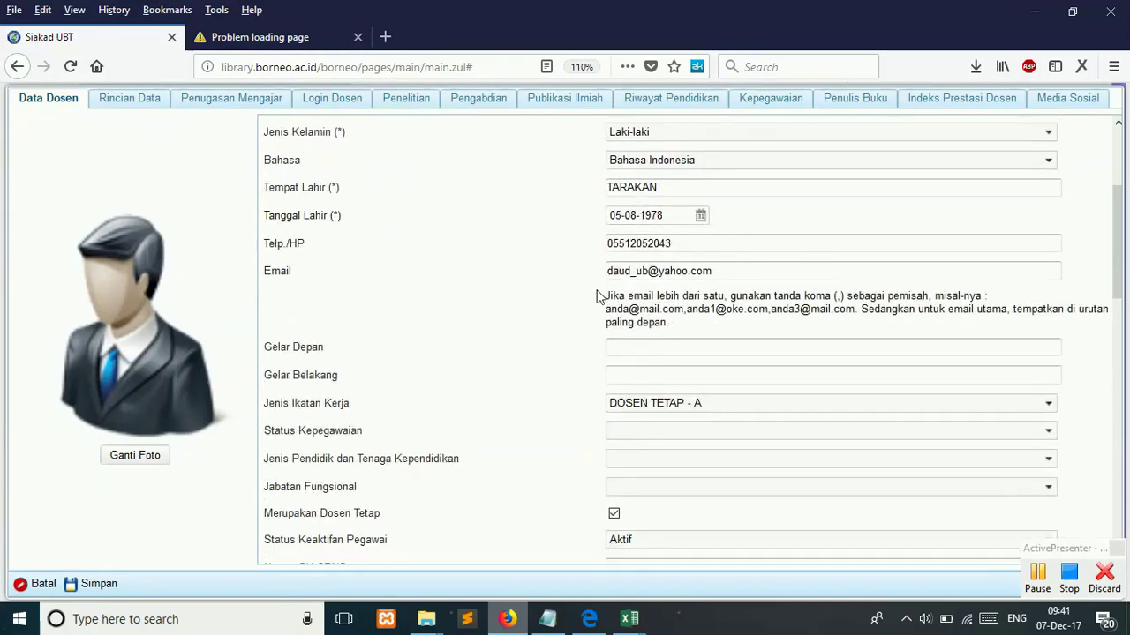
scroll(597, 297, down, 2)
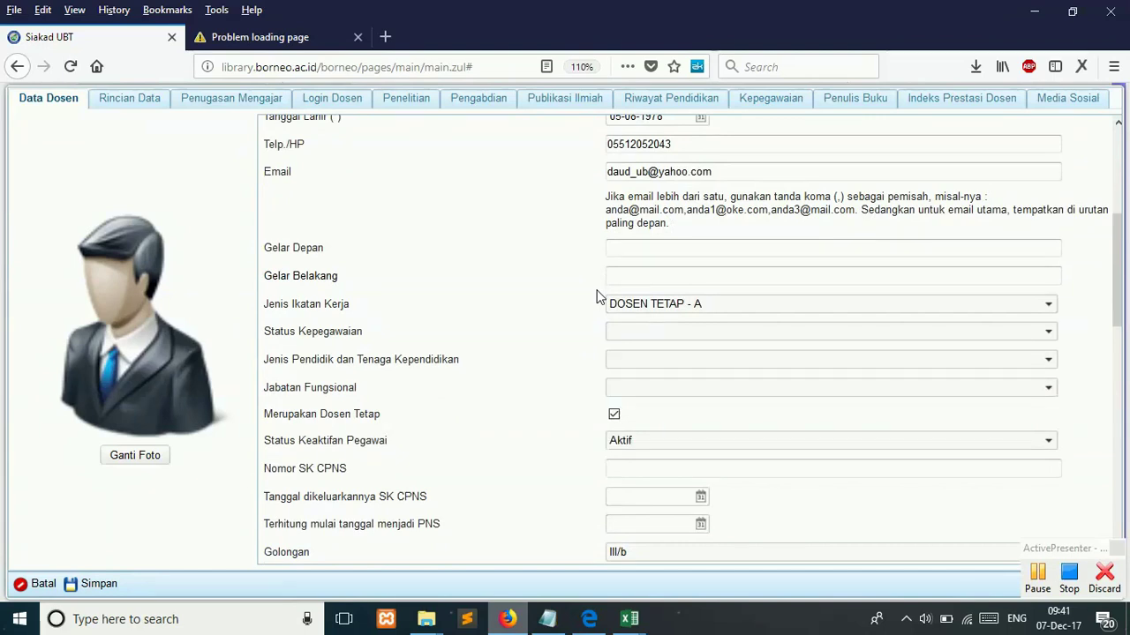
scroll(597, 296, down, 5)
scroll(596, 296, down, 11)
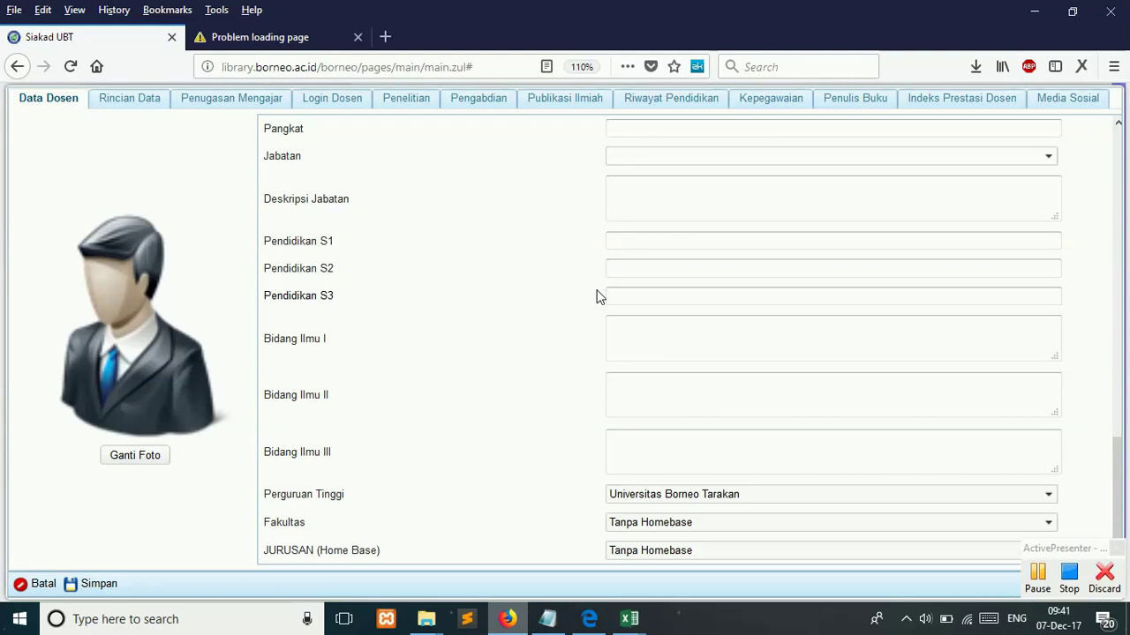
scroll(534, 362, up, 20)
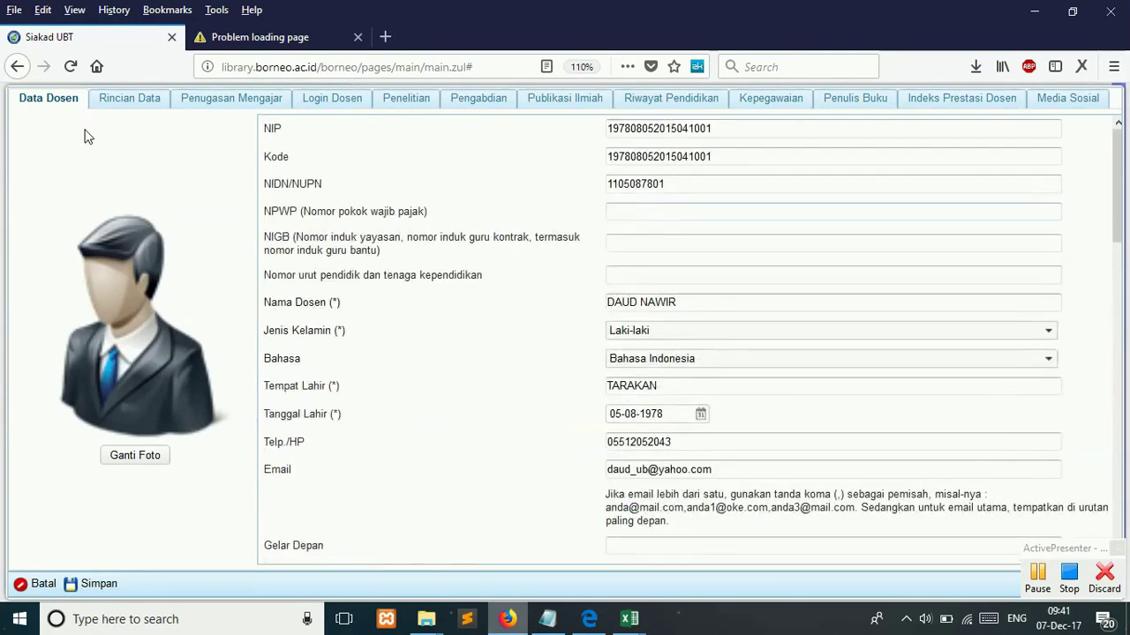
click(120, 104)
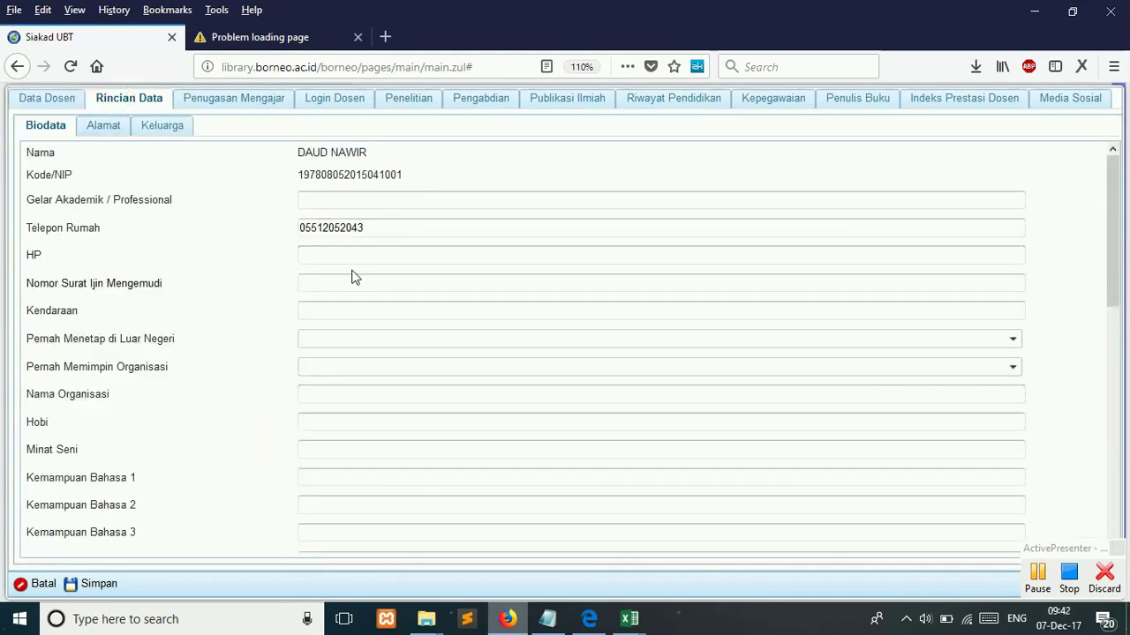
- View the Biodata, Alamat and Keluarga sub-tabs, then show Penugasan Mengajar for 2017/2018
scroll(499, 334, down, 10)
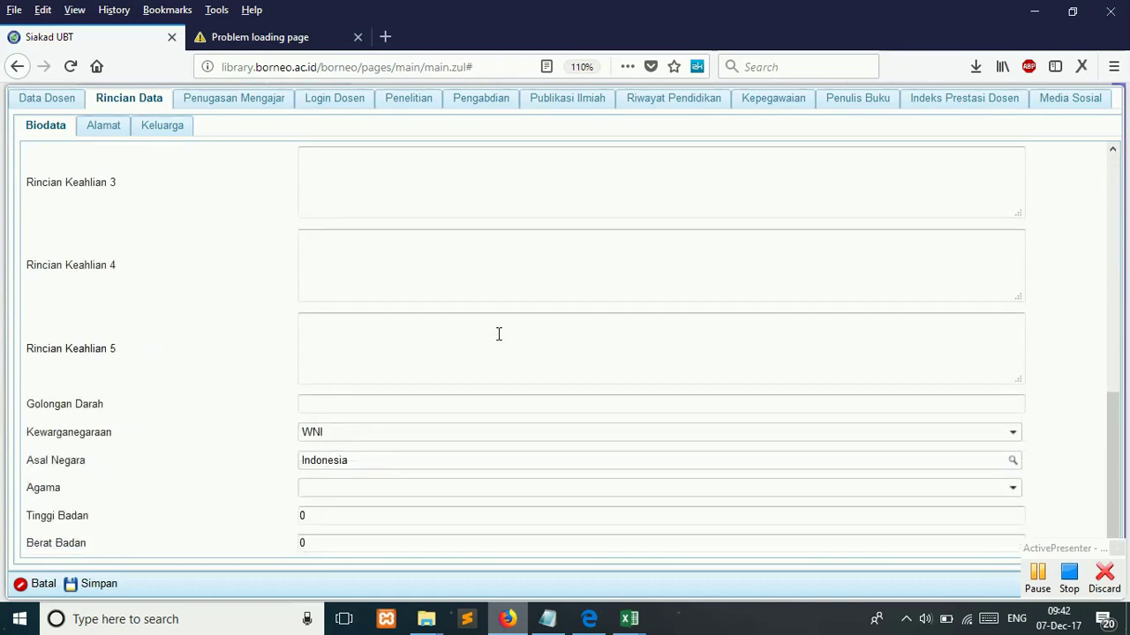
scroll(499, 334, up, 10)
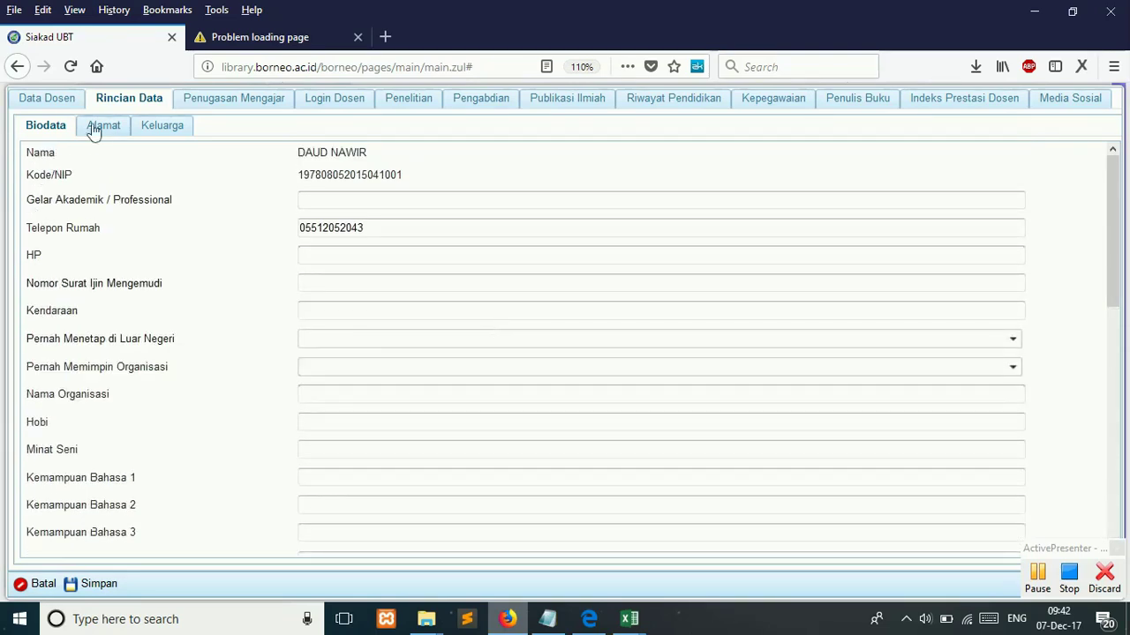
click(97, 126)
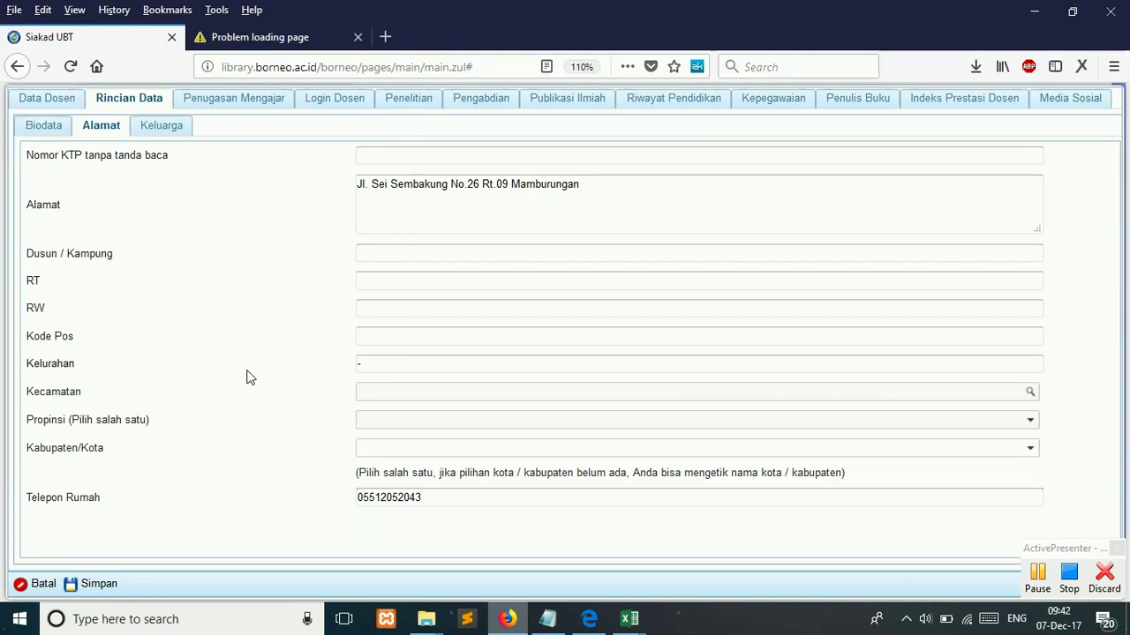
click(179, 129)
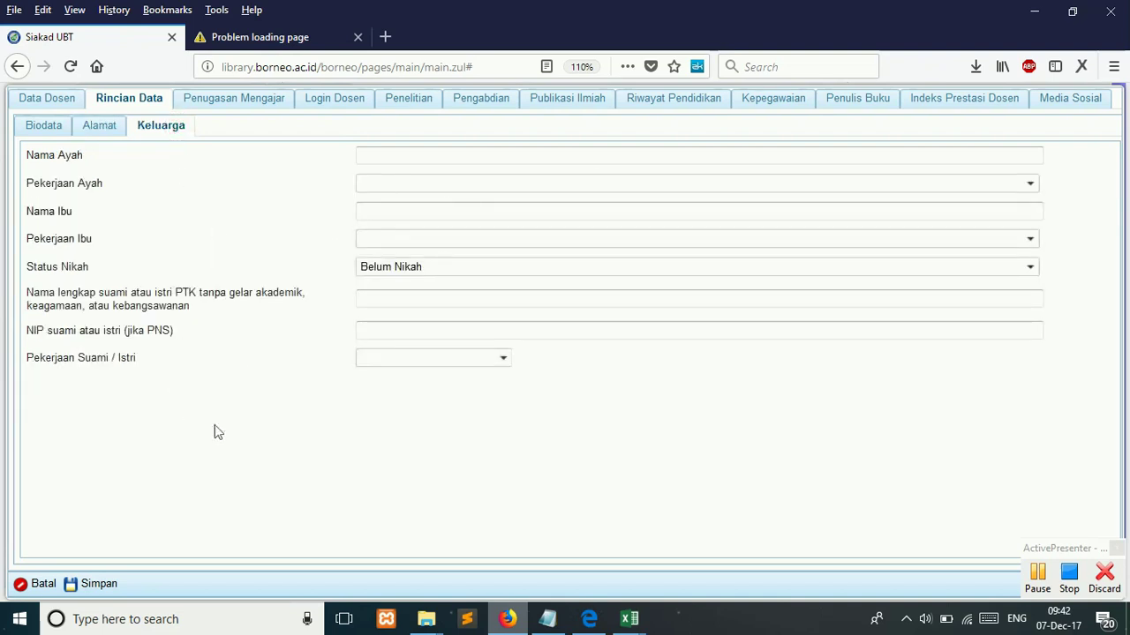
click(252, 433)
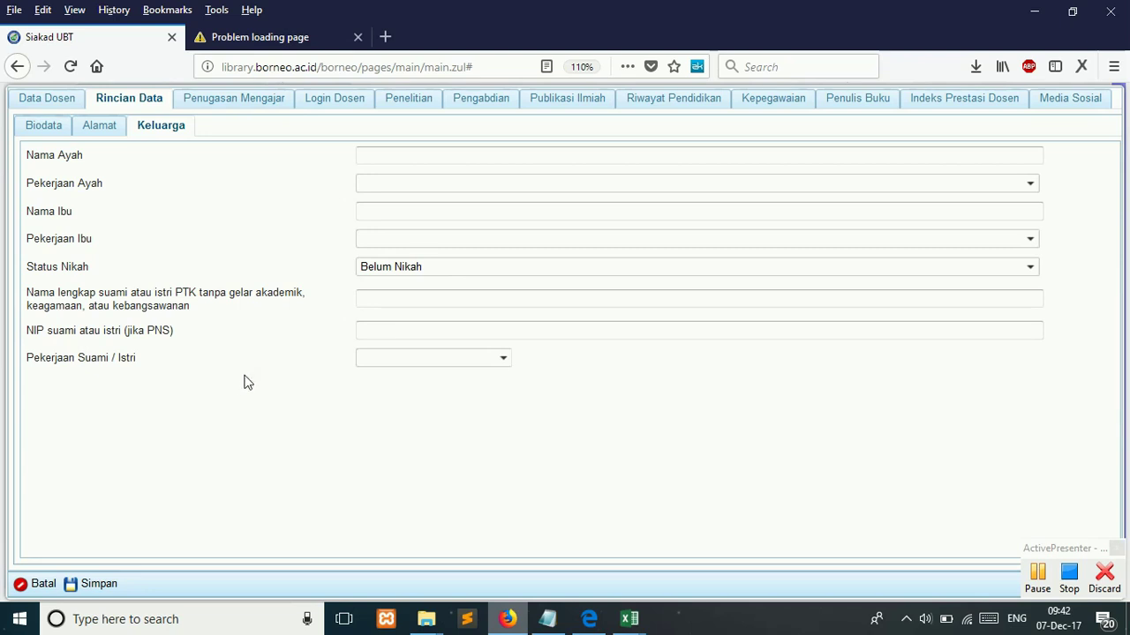
click(275, 107)
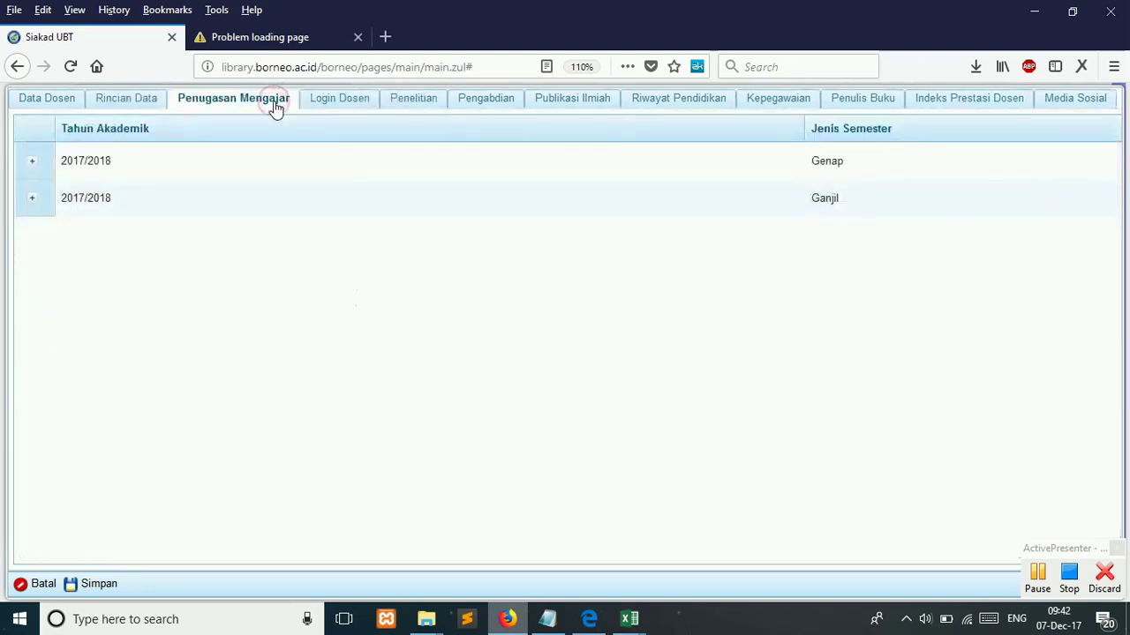
- Inspect the Ganjil 2017/2018 Teknik assignment and its Surat Tugas dates, then view Login Dosen
click(28, 203)
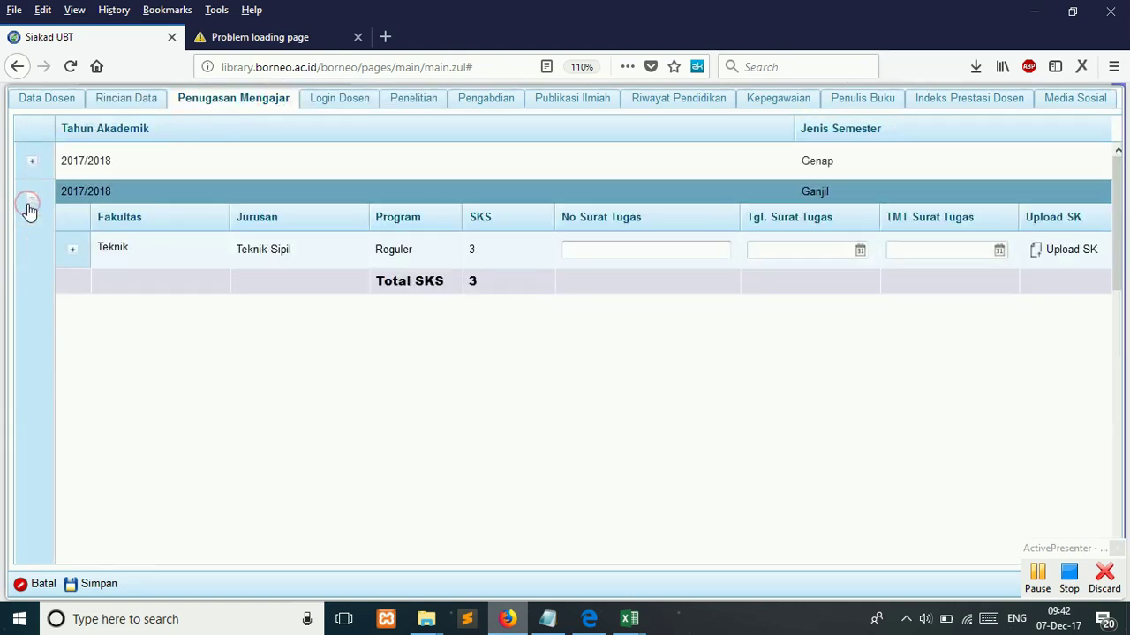
click(74, 250)
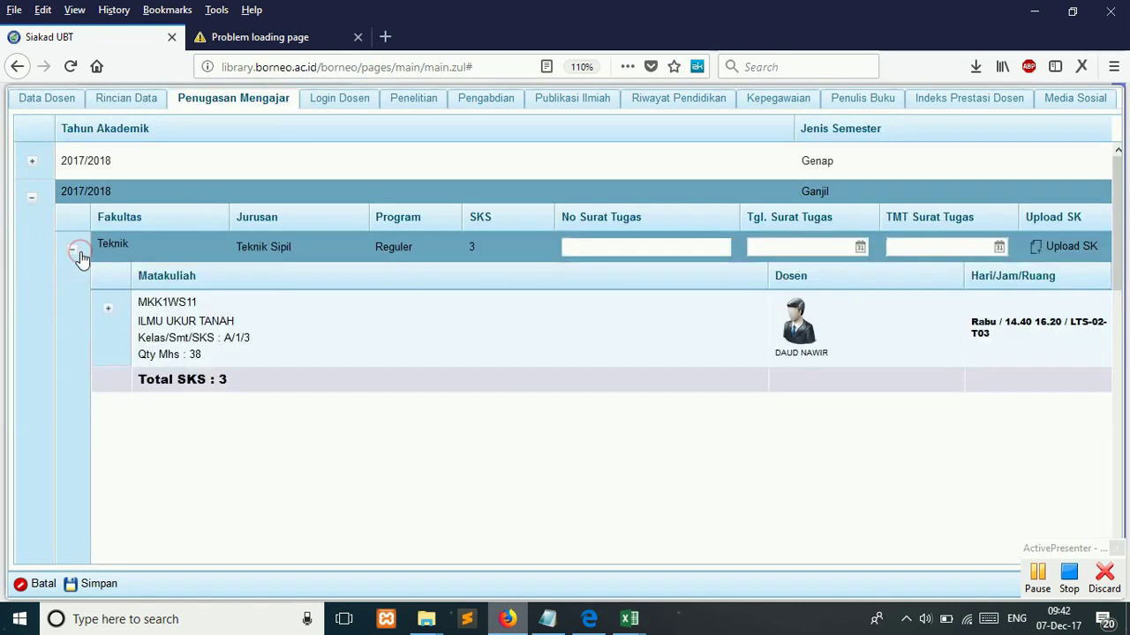
click(78, 254)
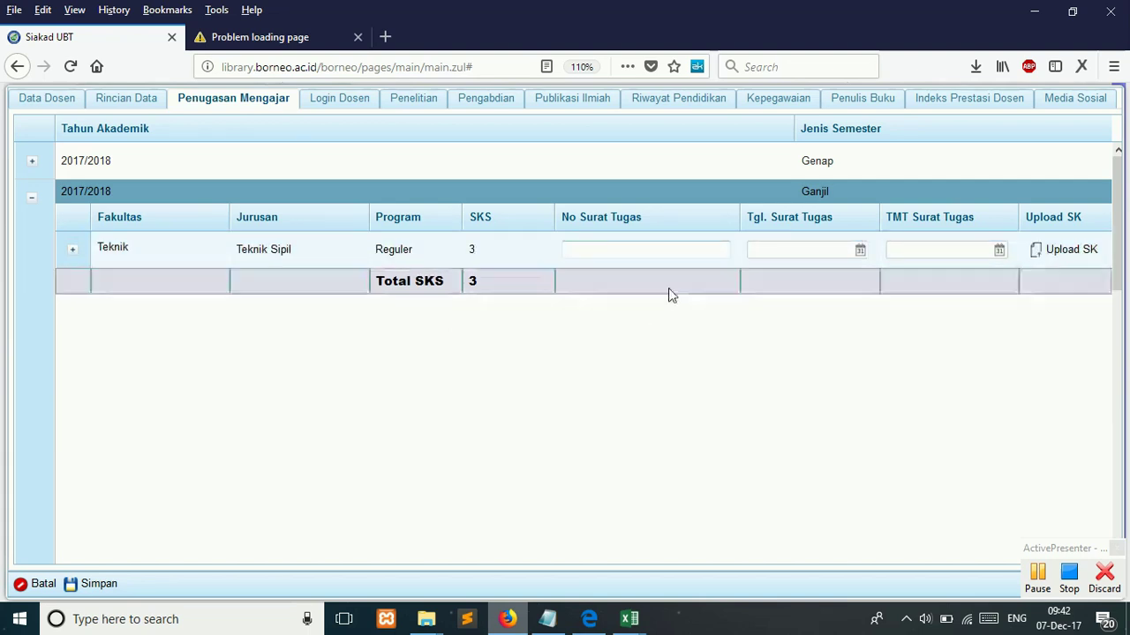
click(820, 248)
click(917, 252)
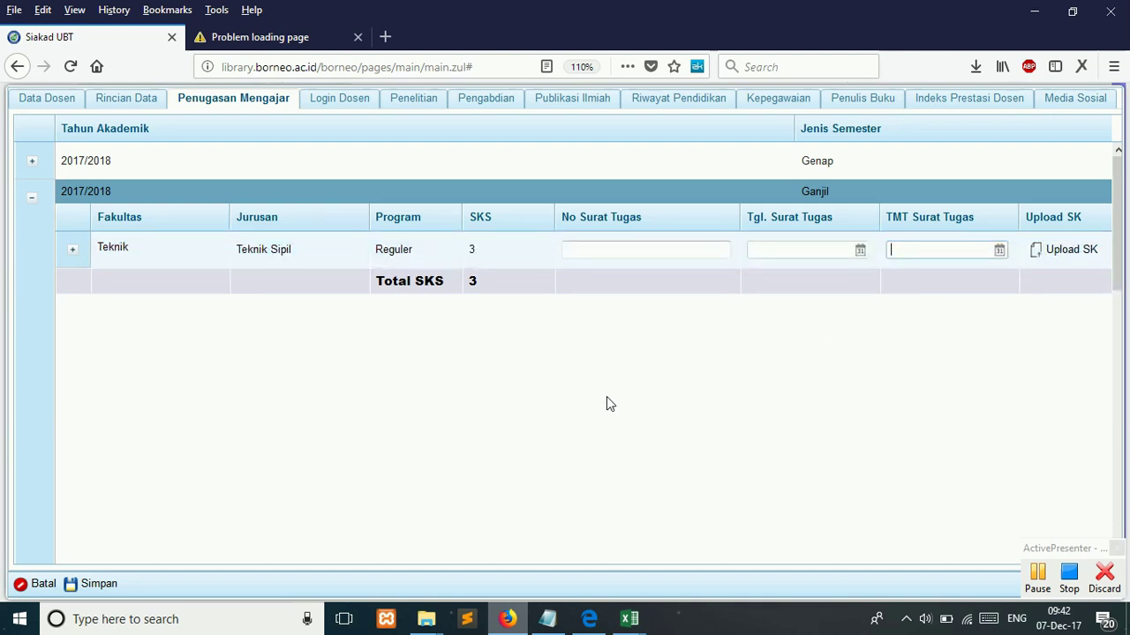
click(351, 101)
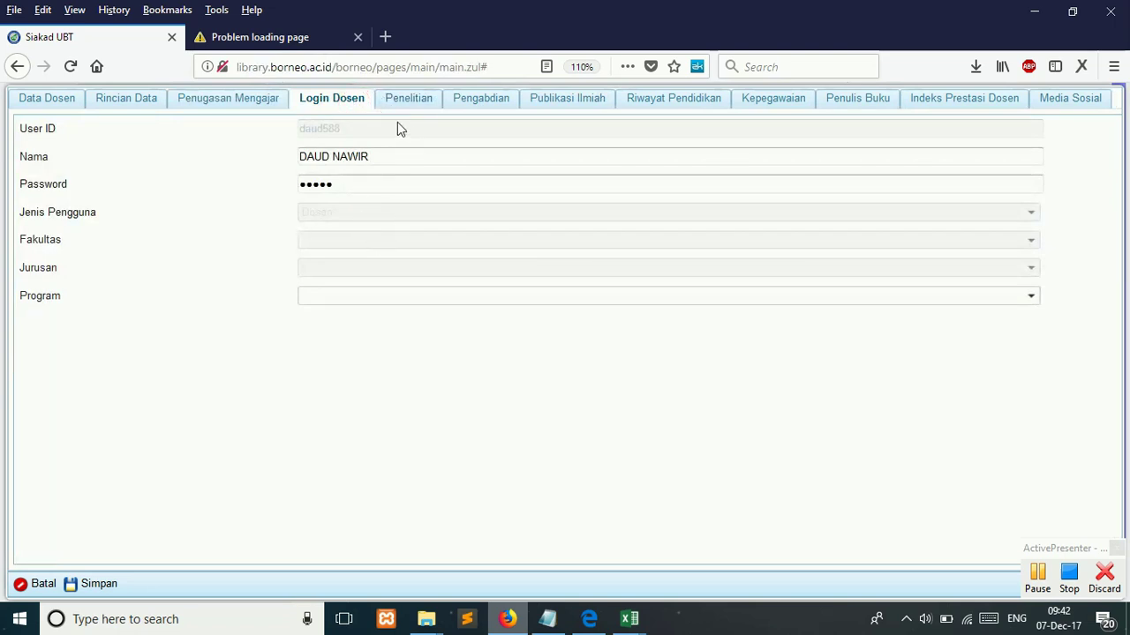
- Flip through Penelitian, Pengabdian, Publikasi Ilmiah and Riwayat Pendidikan records, ending on Kepegawaian
click(408, 99)
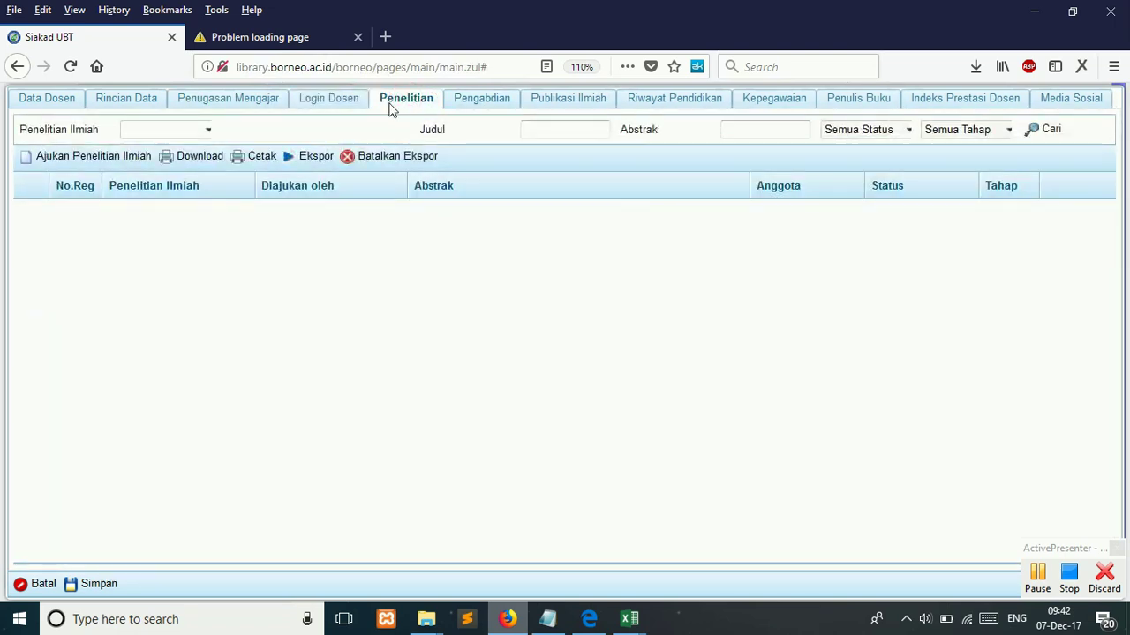
click(477, 106)
click(409, 106)
click(452, 104)
click(416, 103)
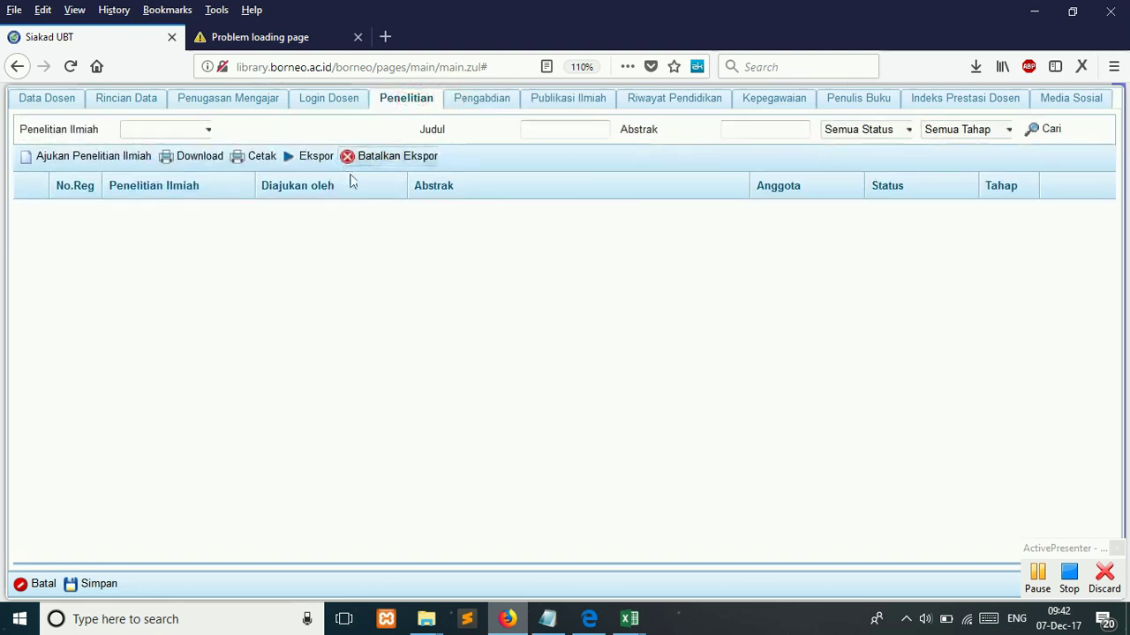
click(483, 106)
click(557, 101)
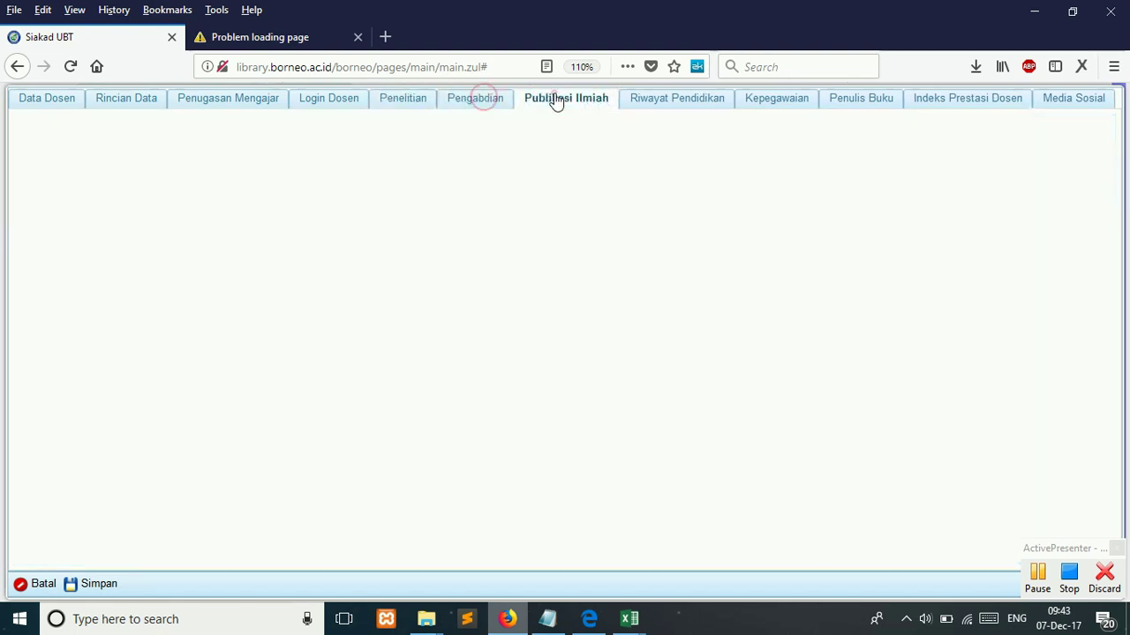
click(673, 104)
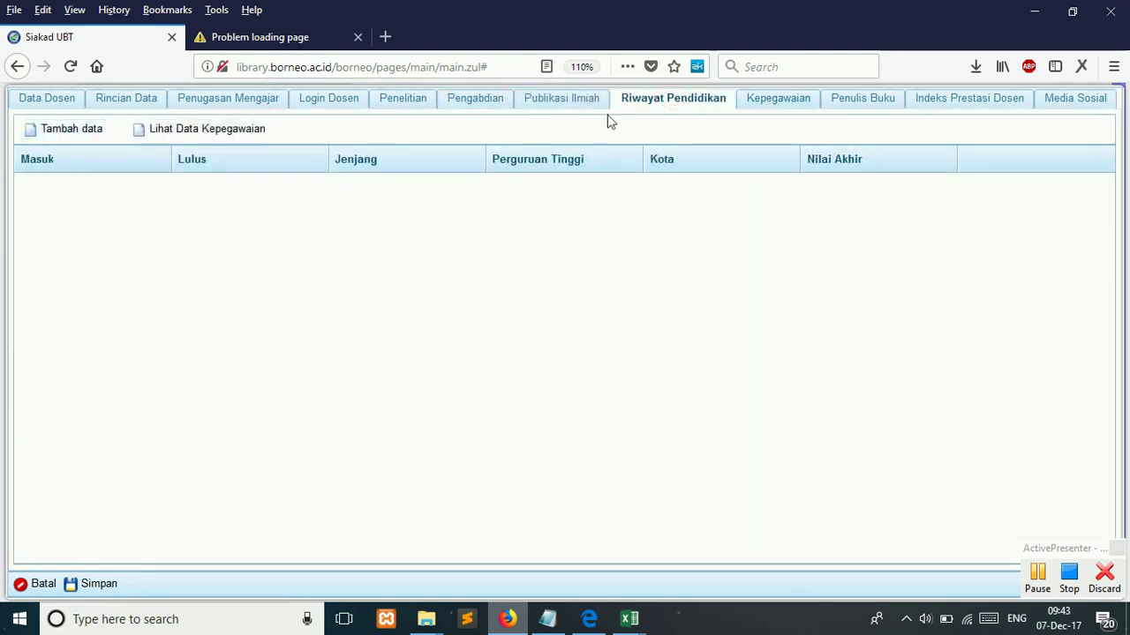
click(765, 105)
click(452, 231)
- Browse employee details, login and identity card records, opening and cancelling new identity card and family entries
click(238, 135)
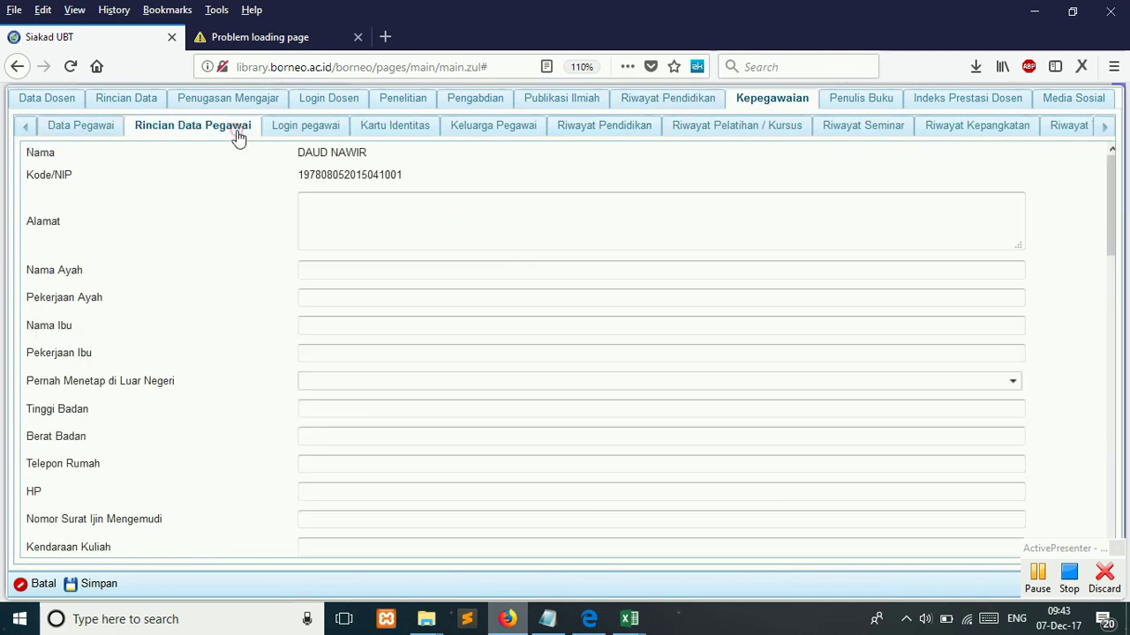
click(300, 134)
click(391, 128)
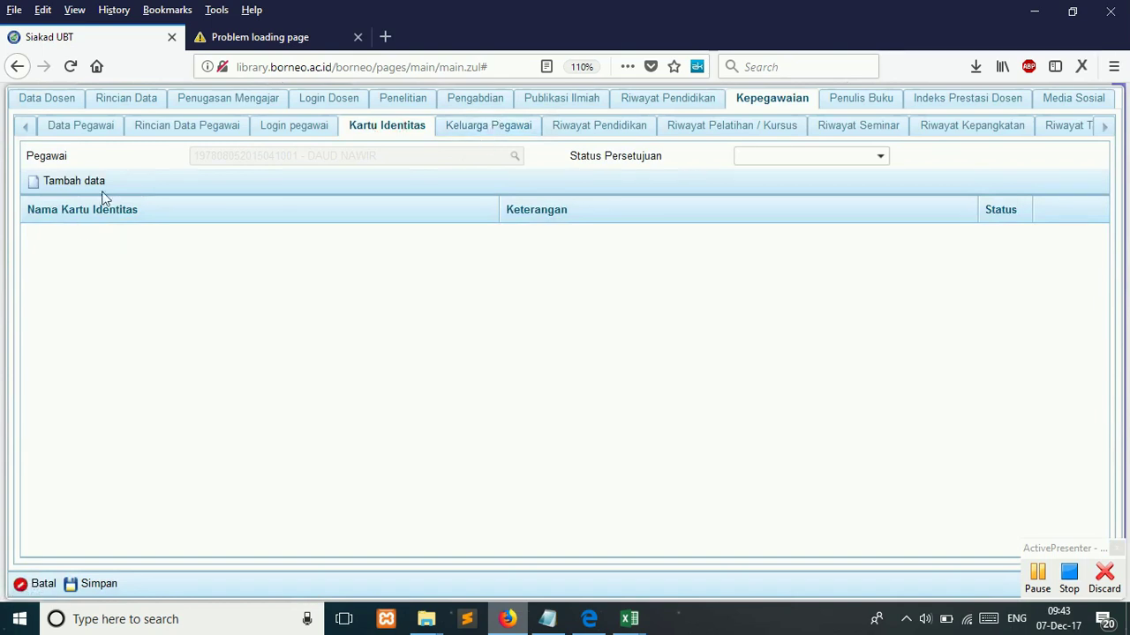
click(101, 185)
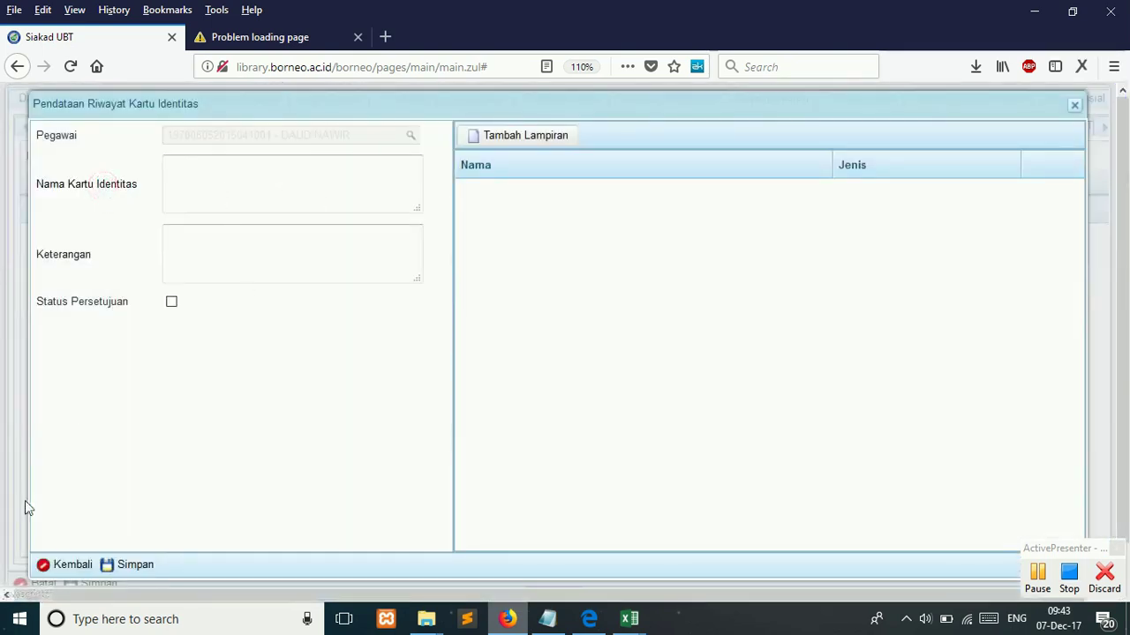
click(71, 565)
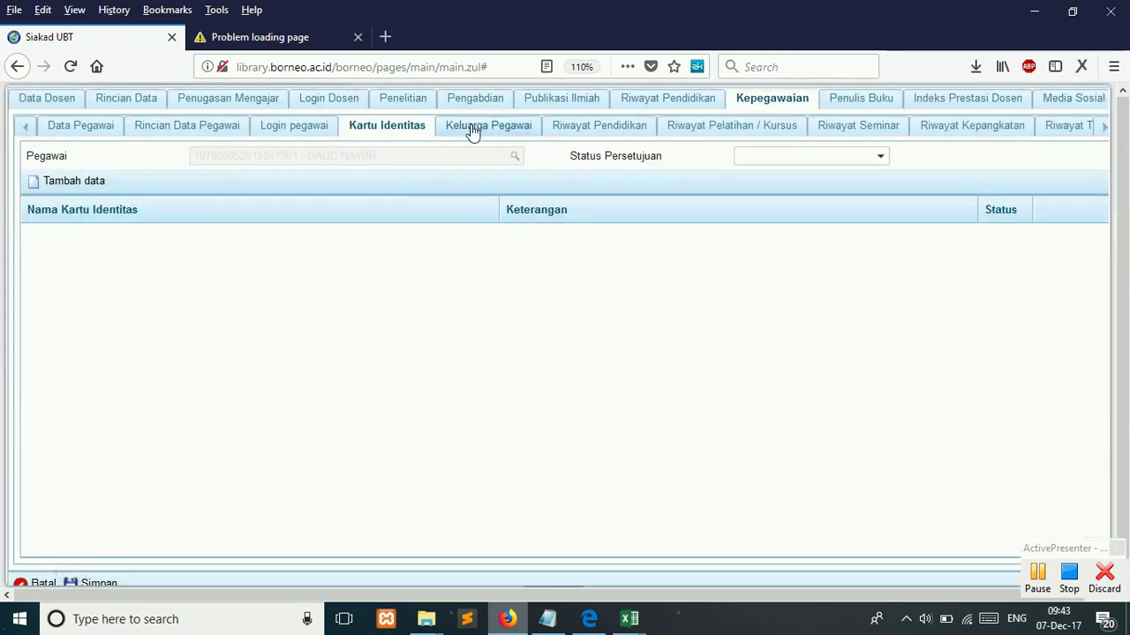
click(471, 131)
click(84, 181)
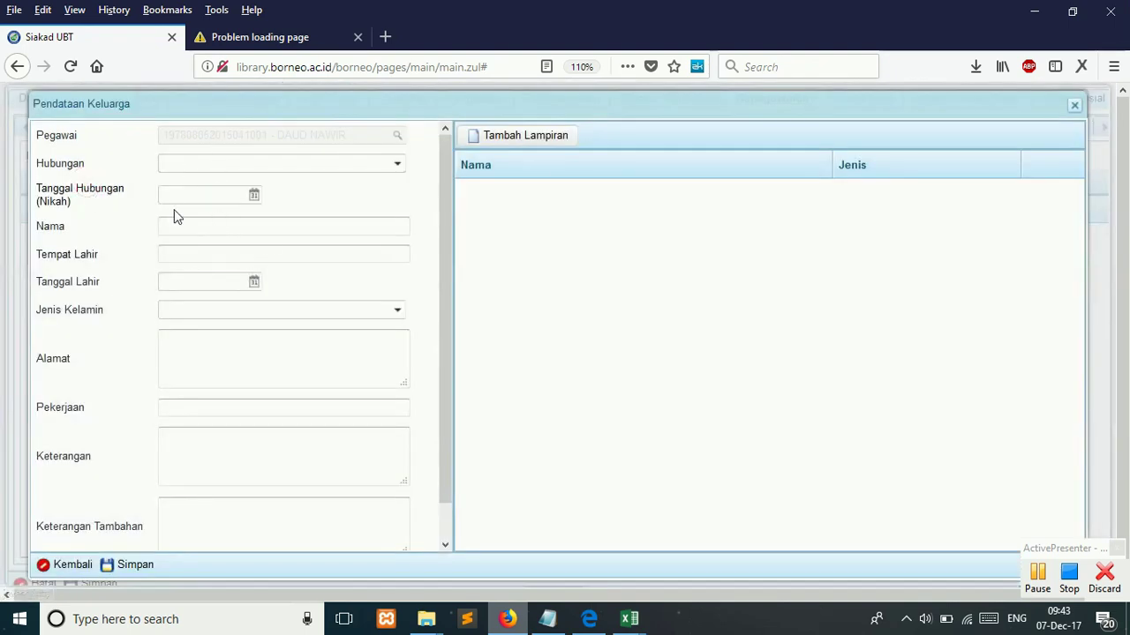
click(72, 563)
- View education and training histories, cancel a new training entry, and open Riwayat Seminar
click(585, 131)
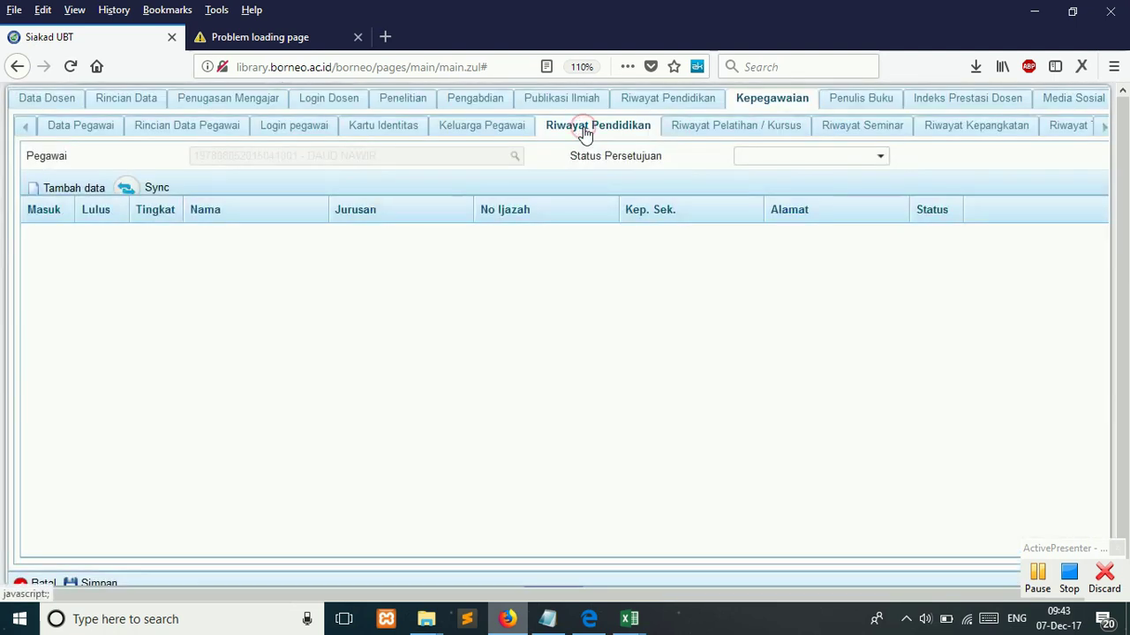
click(731, 129)
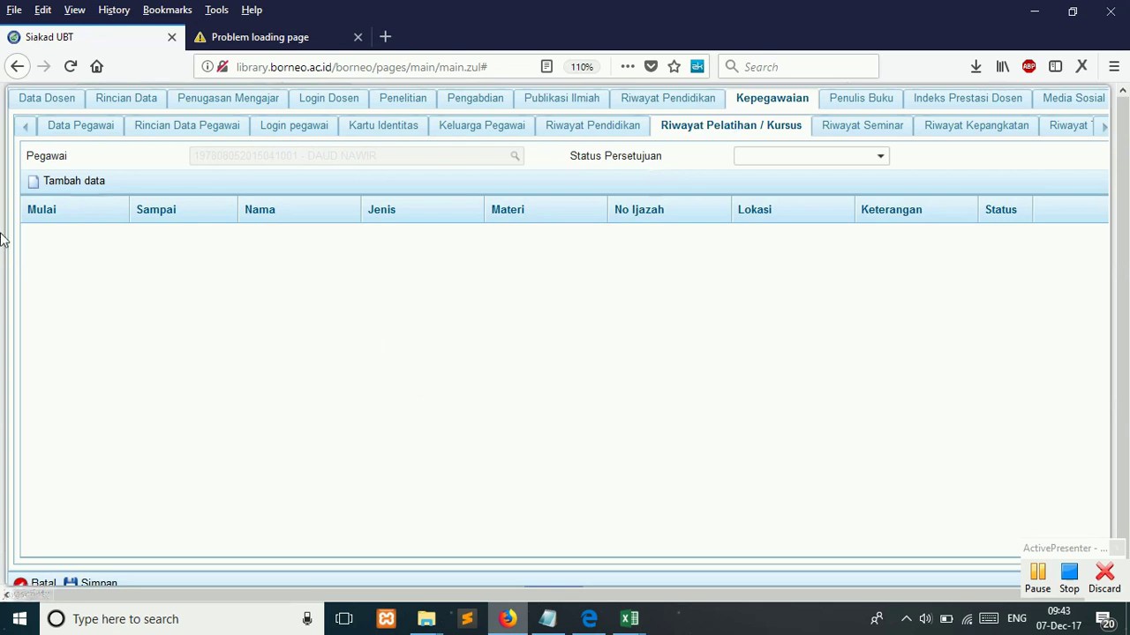
click(73, 182)
scroll(257, 294, down, 1)
click(71, 567)
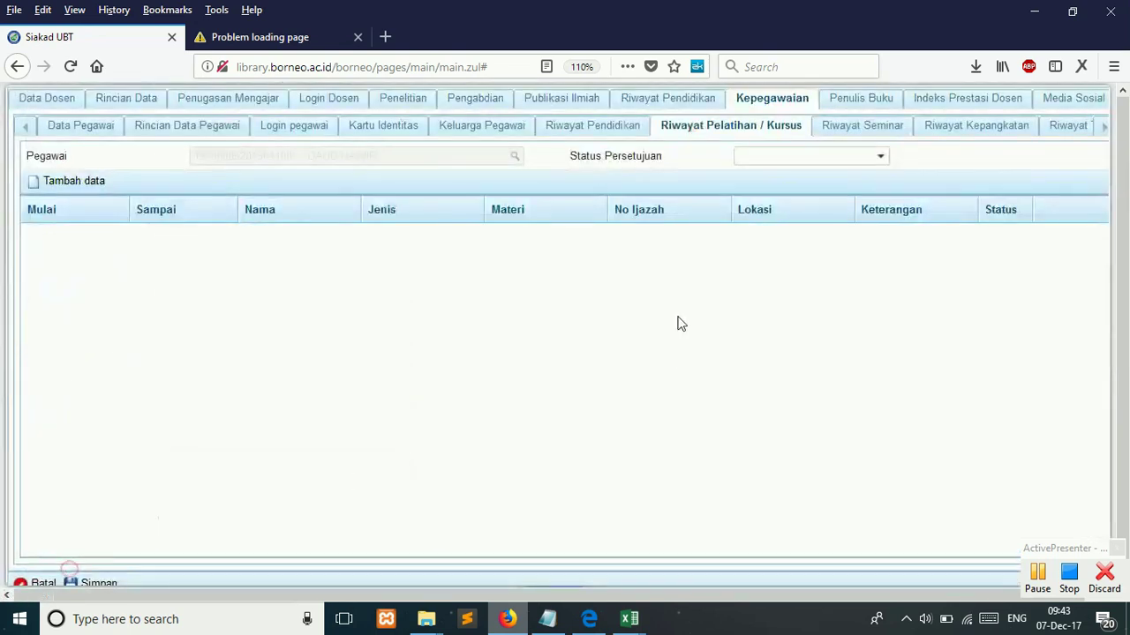
click(871, 126)
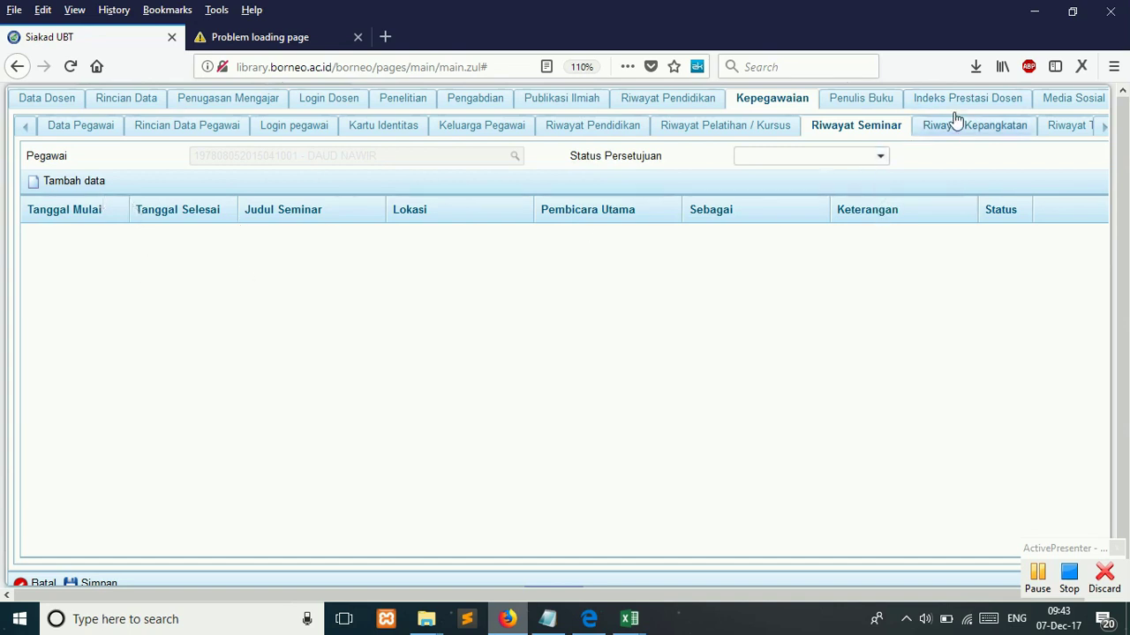
- Browse rank, awards, Keluar Negeri, organisation and Keterangan Lain histories, ending on Penulis Buku
click(971, 129)
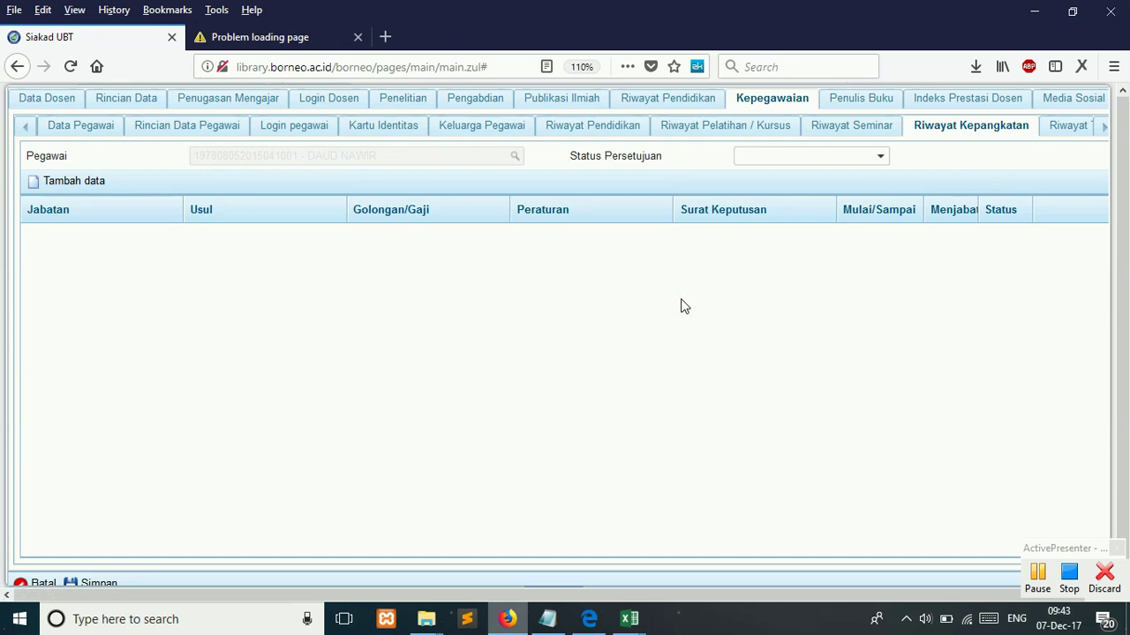
click(1103, 127)
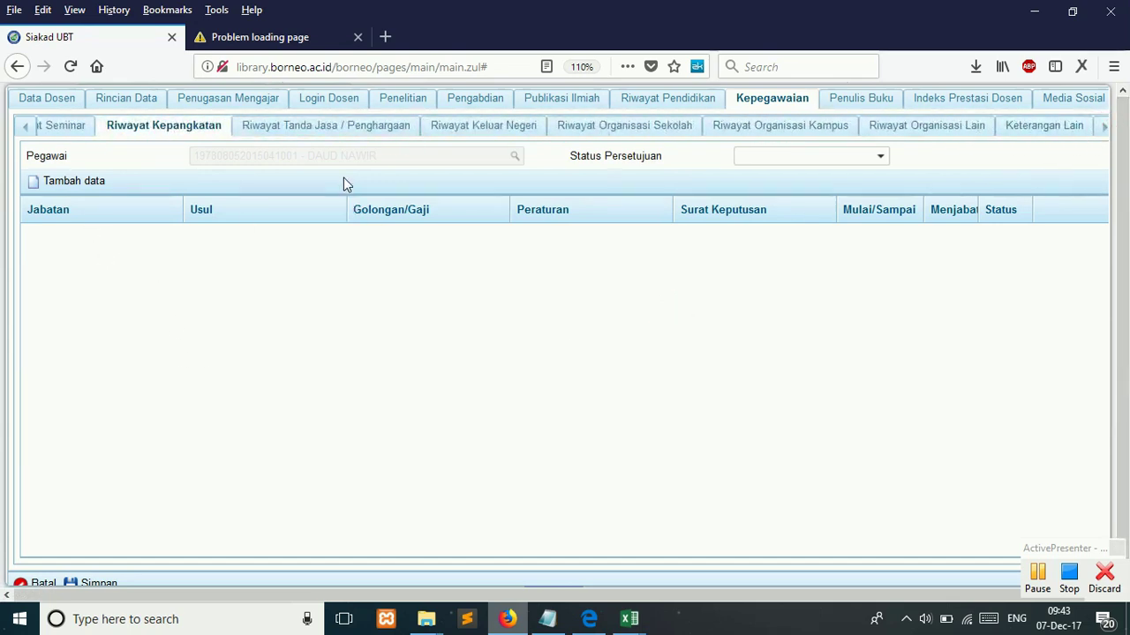
click(352, 130)
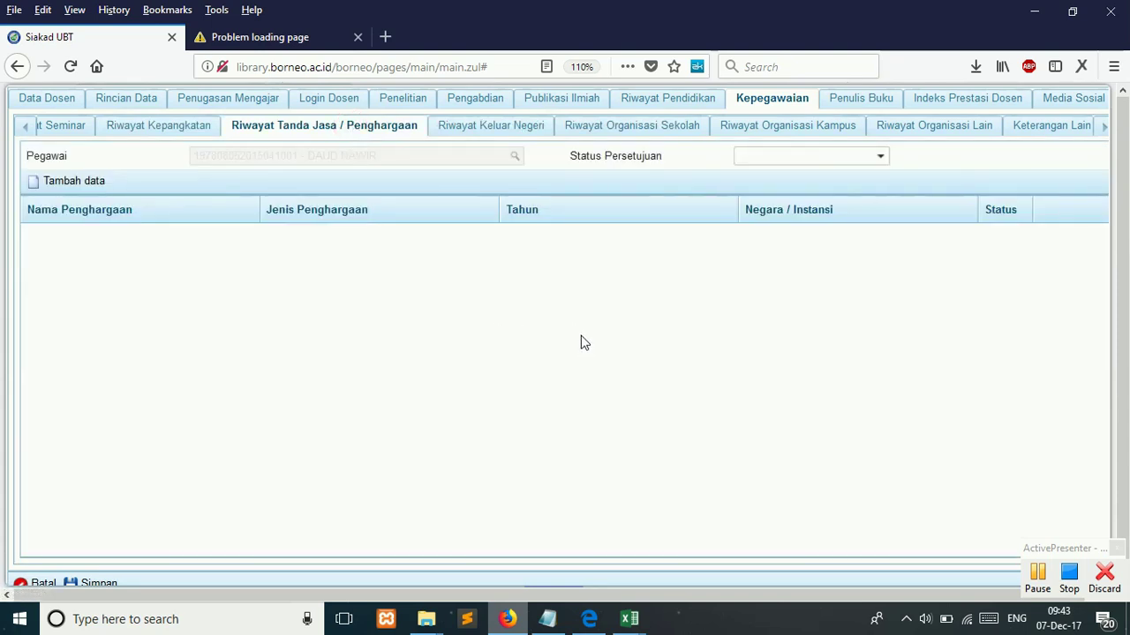
click(532, 130)
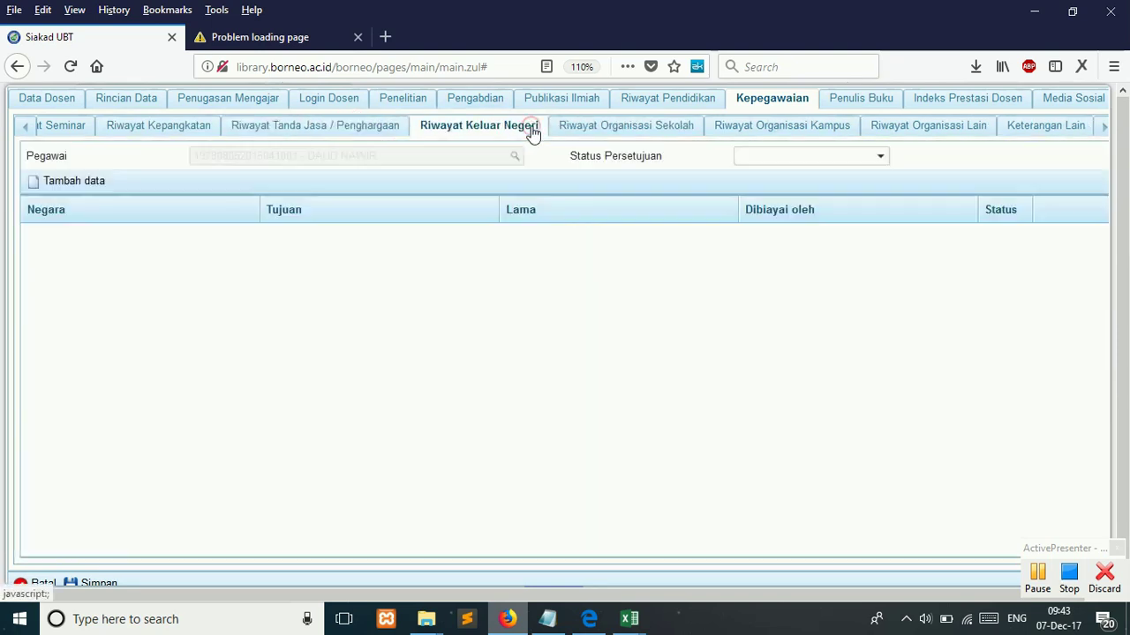
click(581, 131)
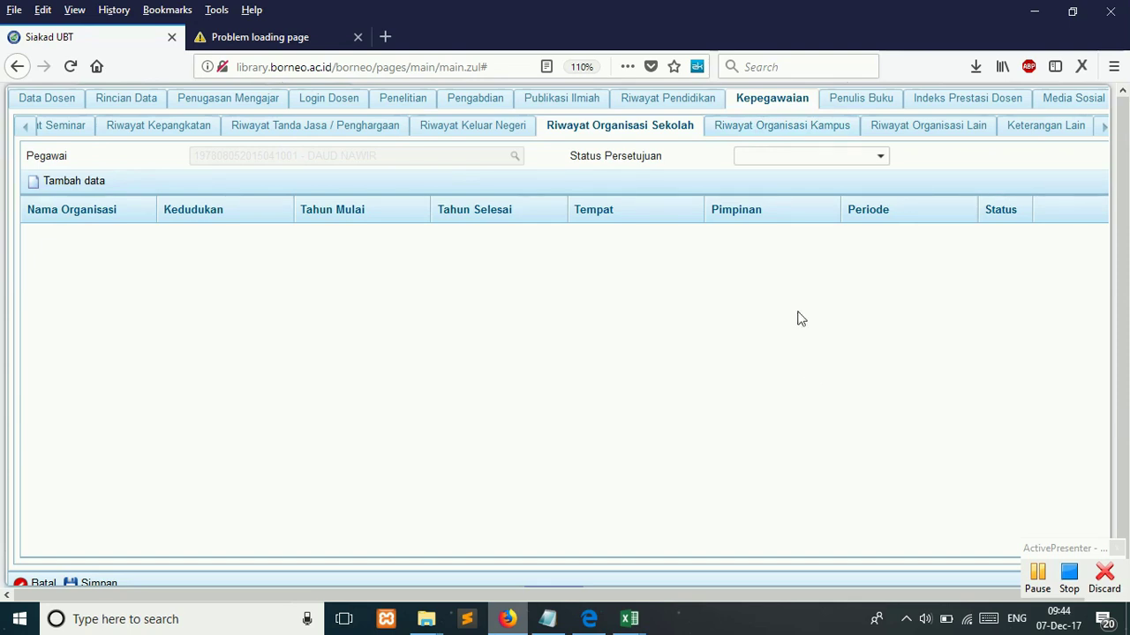
click(810, 126)
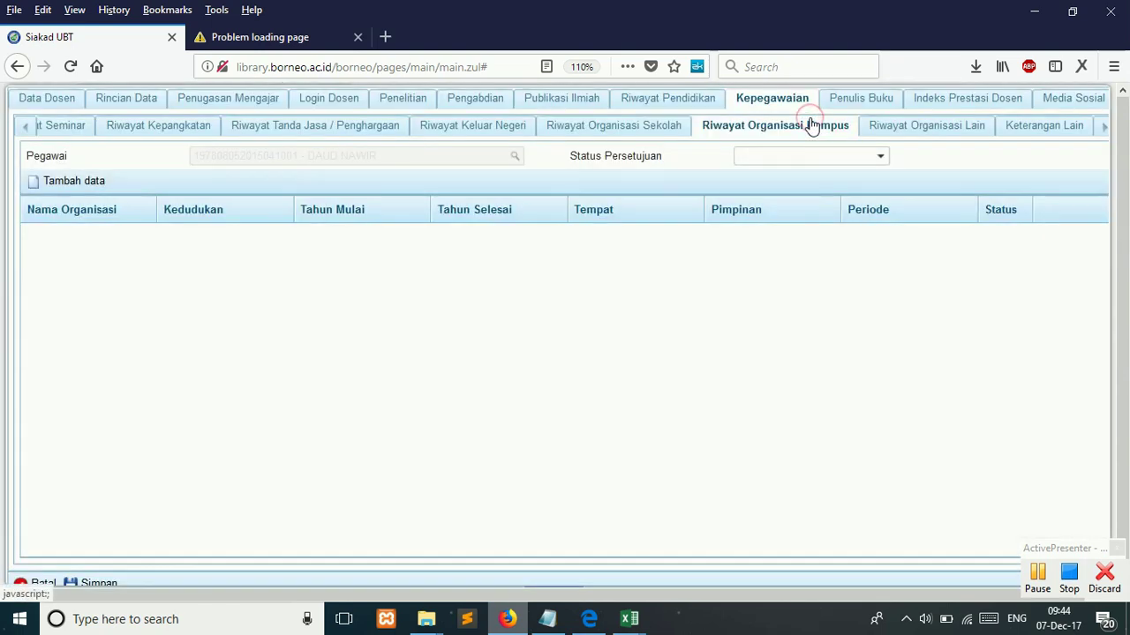
click(917, 133)
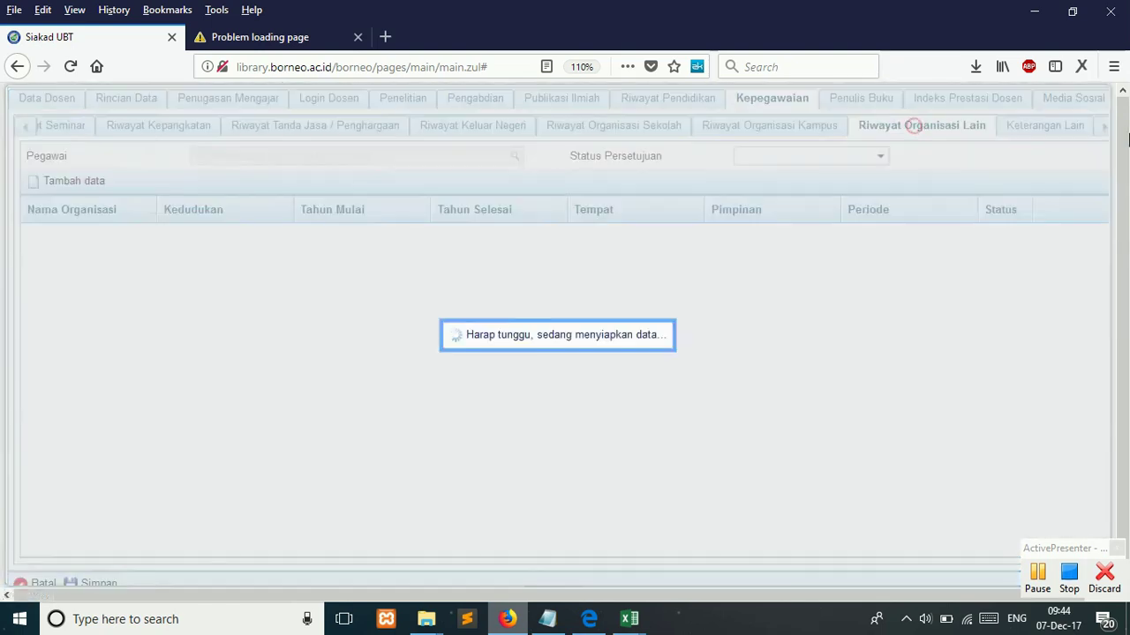
click(1103, 126)
click(1063, 132)
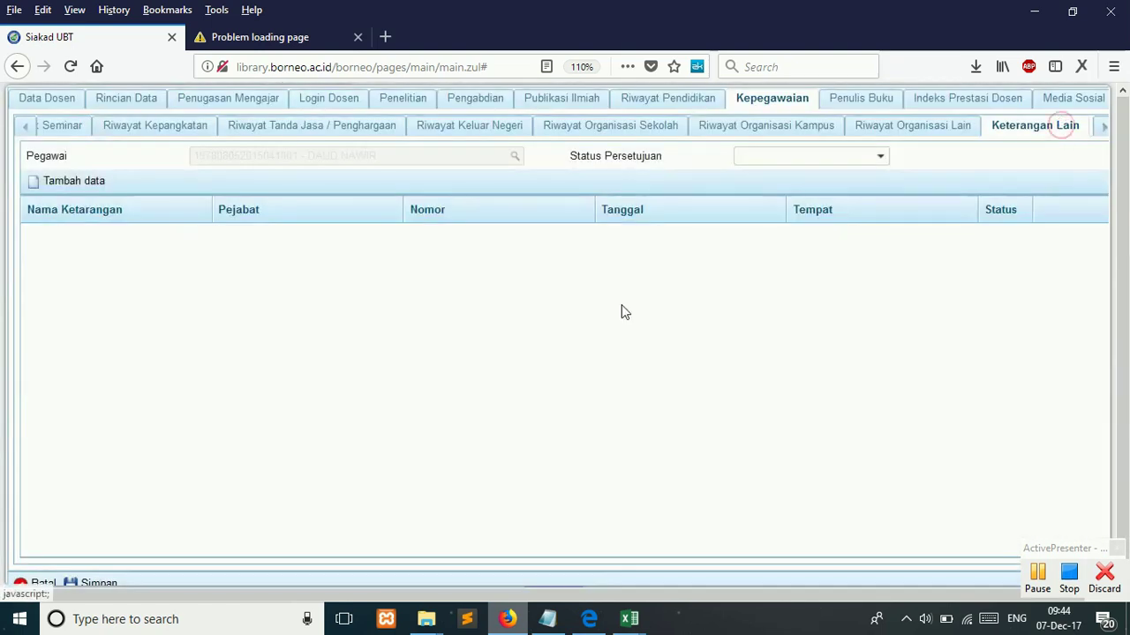
click(886, 104)
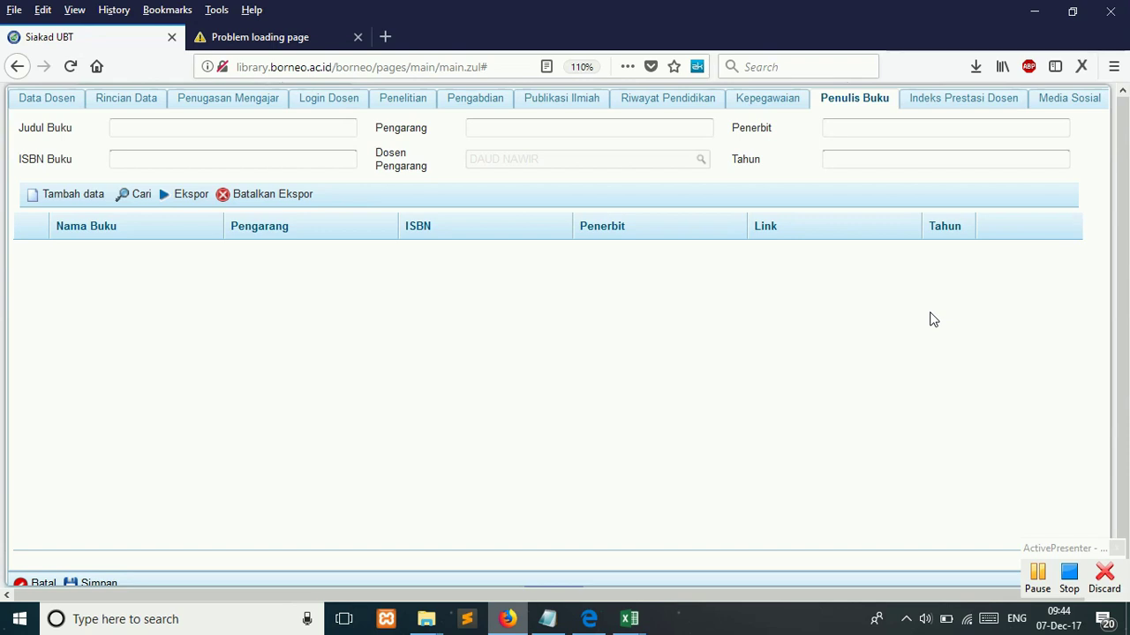
- Open Indeks Prestasi Dosen and generate the 2017/2018 Ganjil survey report with Lihat Laporan
click(711, 357)
click(951, 102)
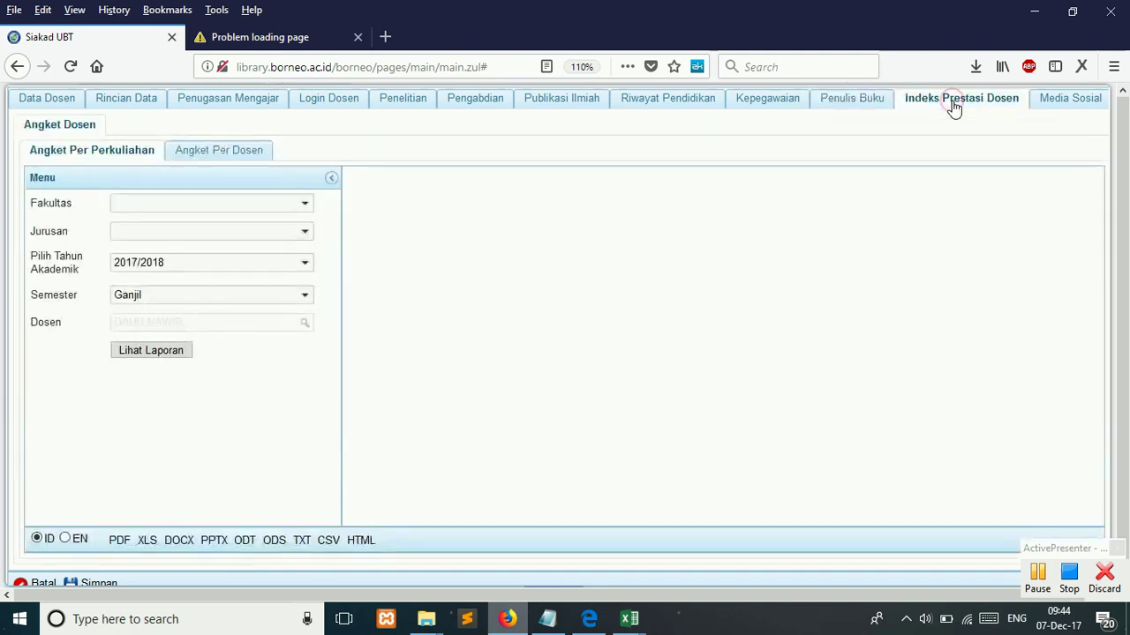
click(589, 390)
click(147, 355)
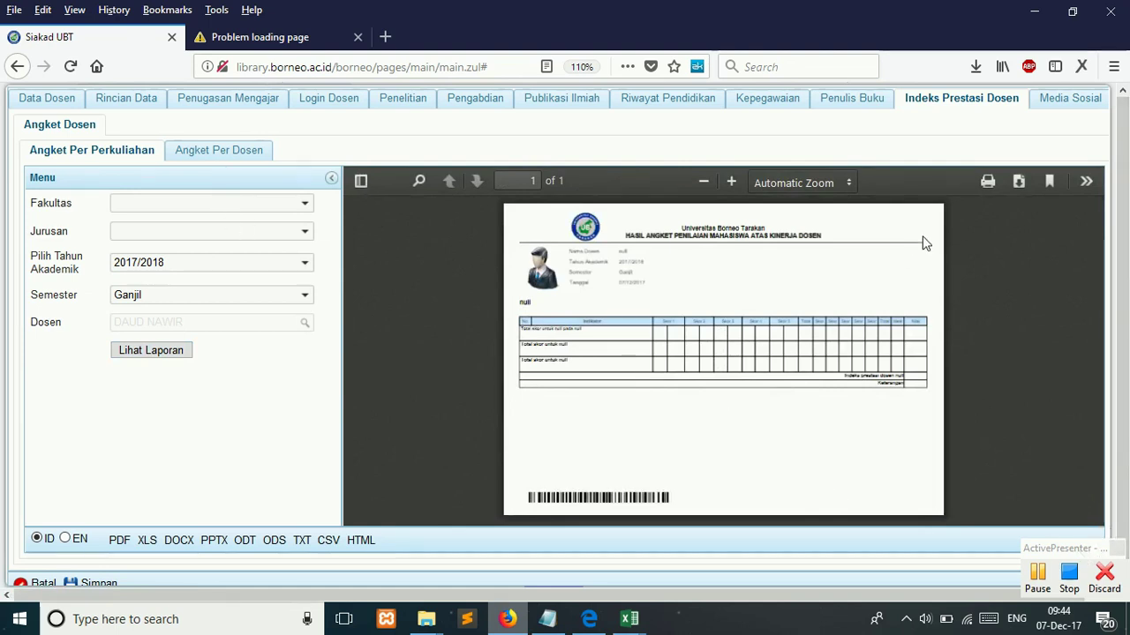
- Zoom the survey report PDF to 90% and scroll through it, then open Media Sosial
click(732, 180)
click(731, 181)
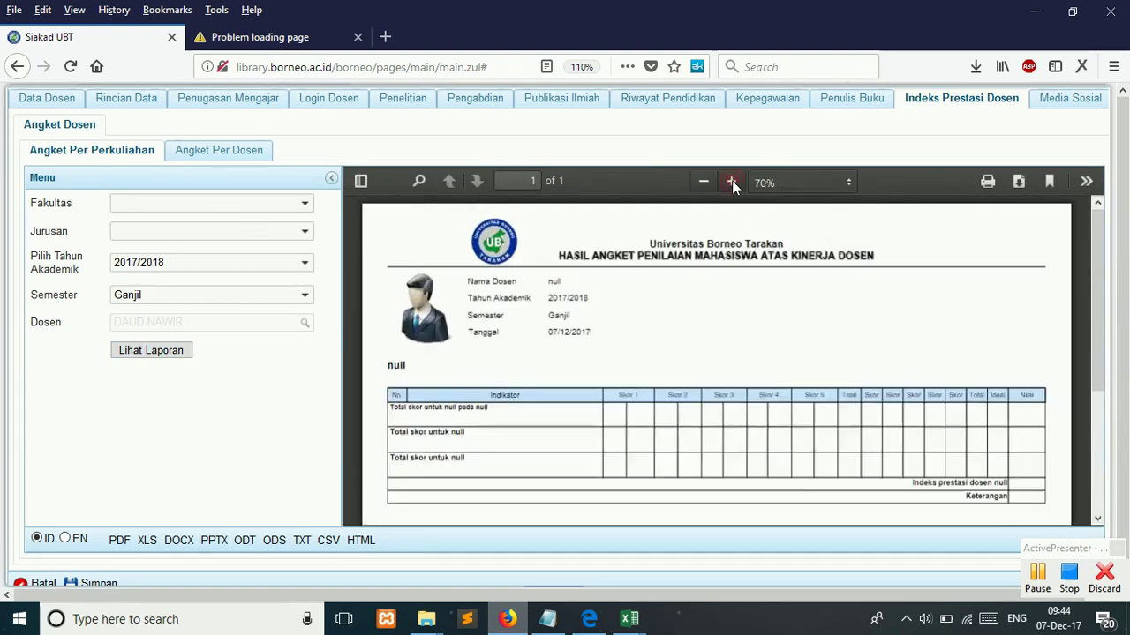
click(732, 181)
click(732, 181)
scroll(811, 347, down, 3)
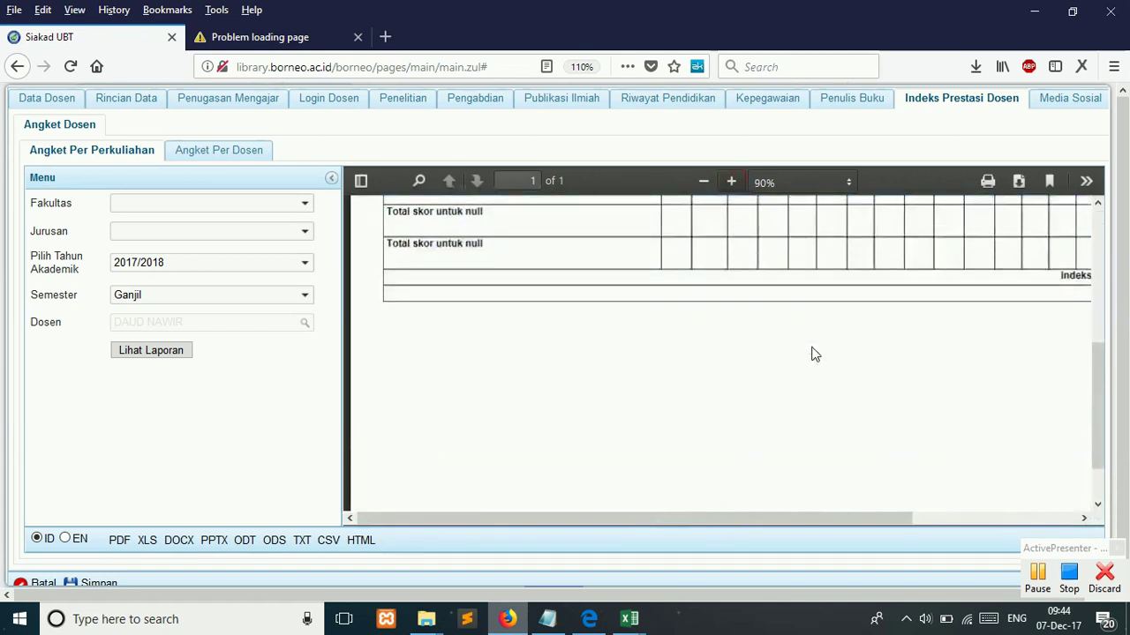
scroll(812, 353, up, 2)
drag(615, 527, 845, 530)
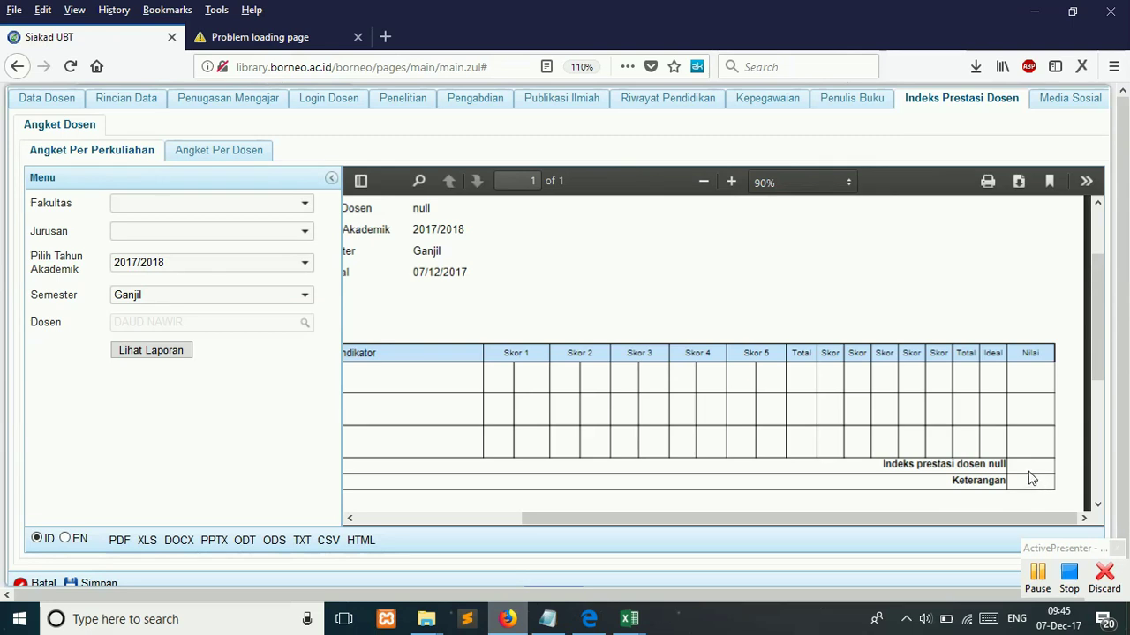
click(1082, 98)
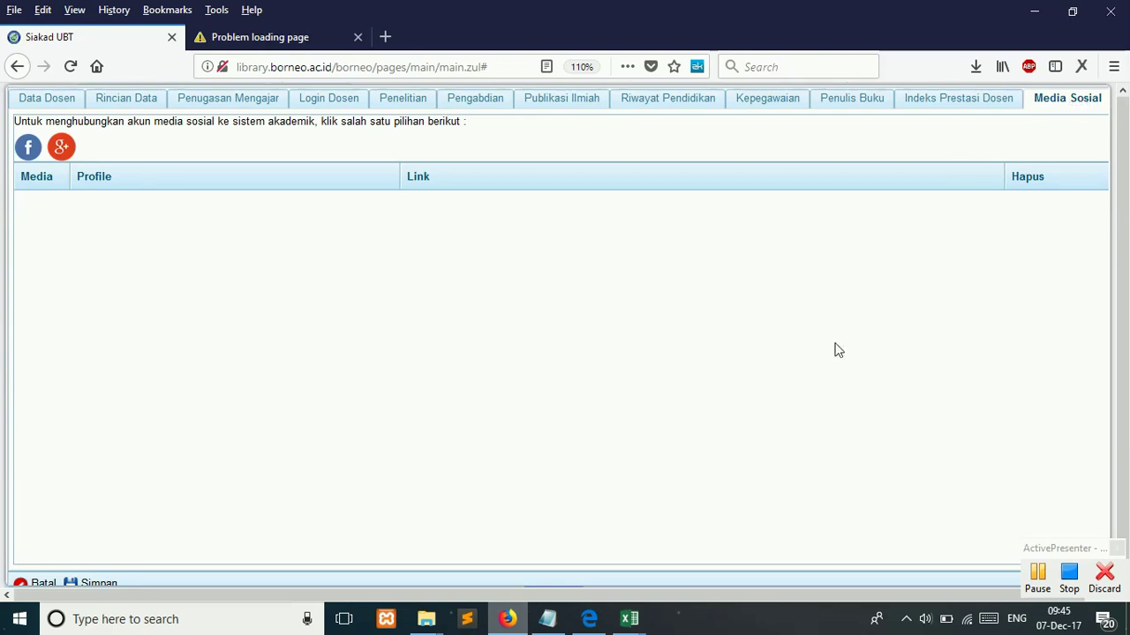
- Return to the Data Dosen tab showing the lecturer's identity, birth and contact fields
click(48, 105)
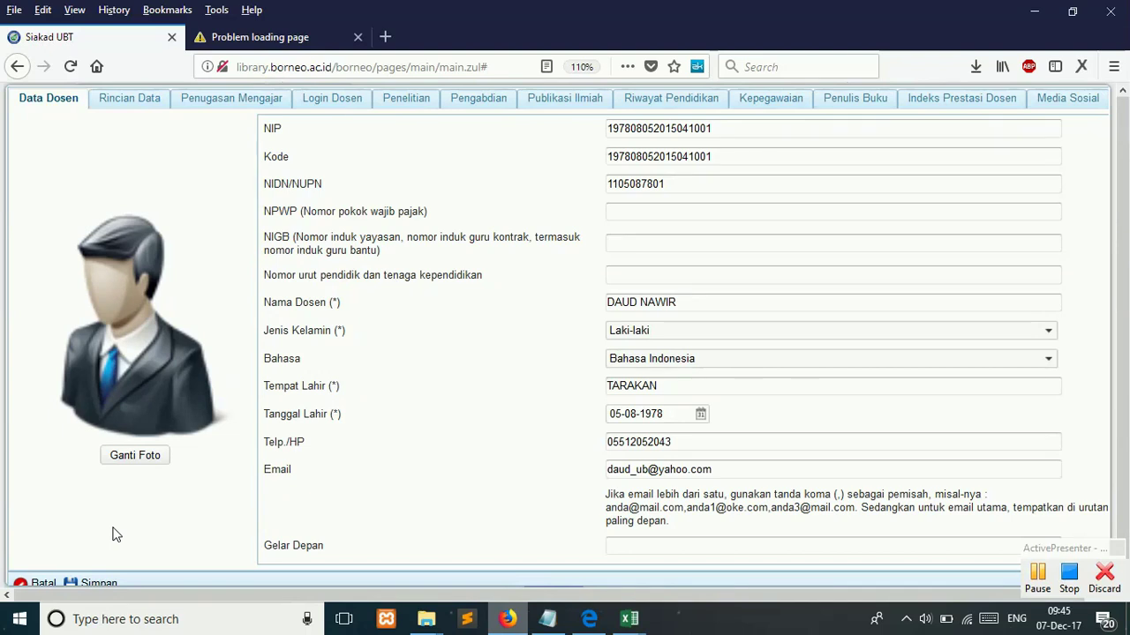
- Cancel the profile form, open MENU and expand the Pengaturan Pengguna group
click(45, 584)
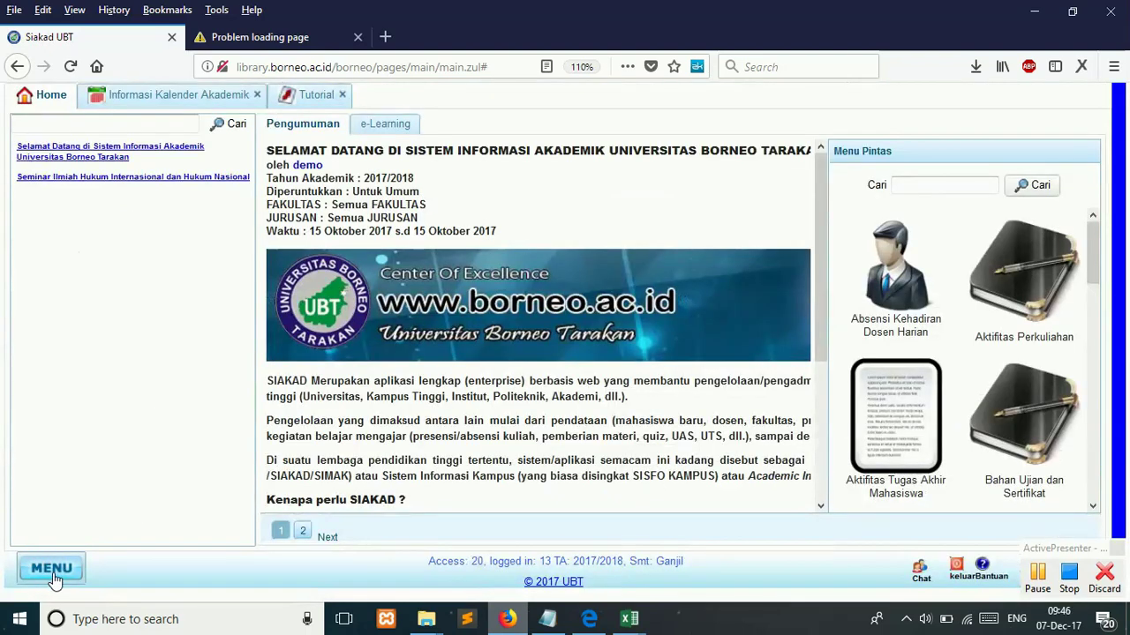
click(50, 570)
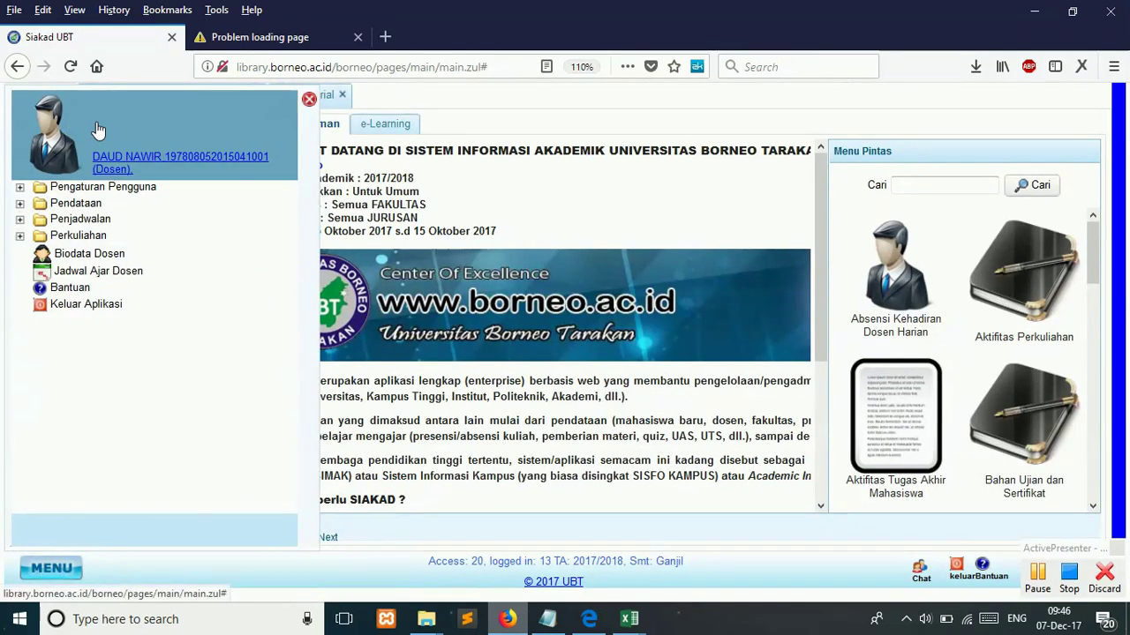
click(19, 187)
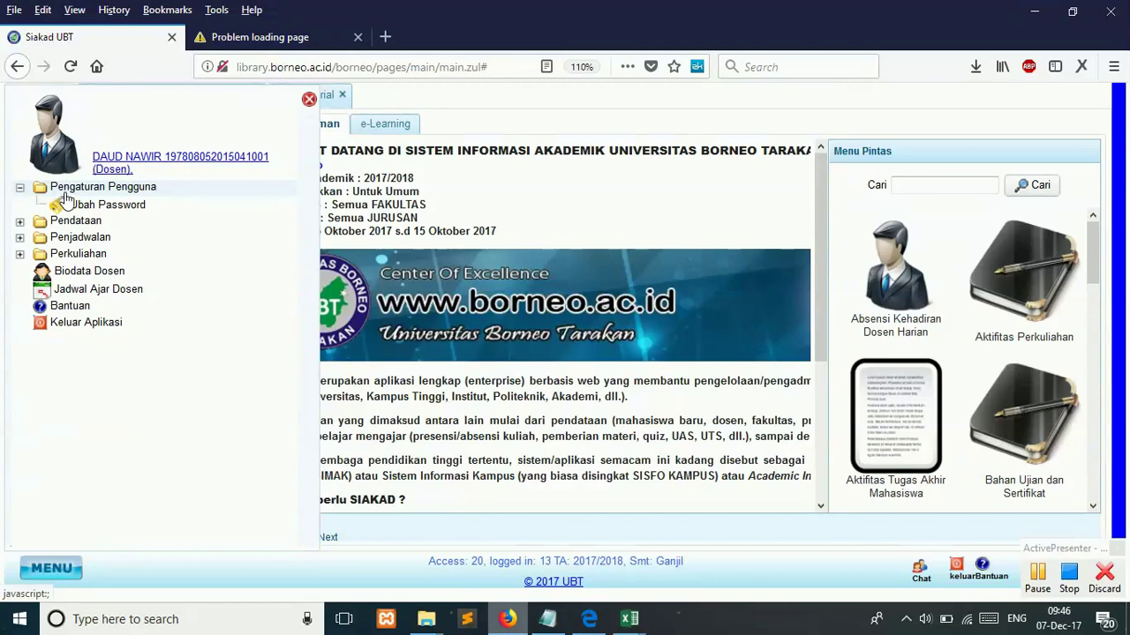
click(20, 189)
click(20, 189)
click(20, 188)
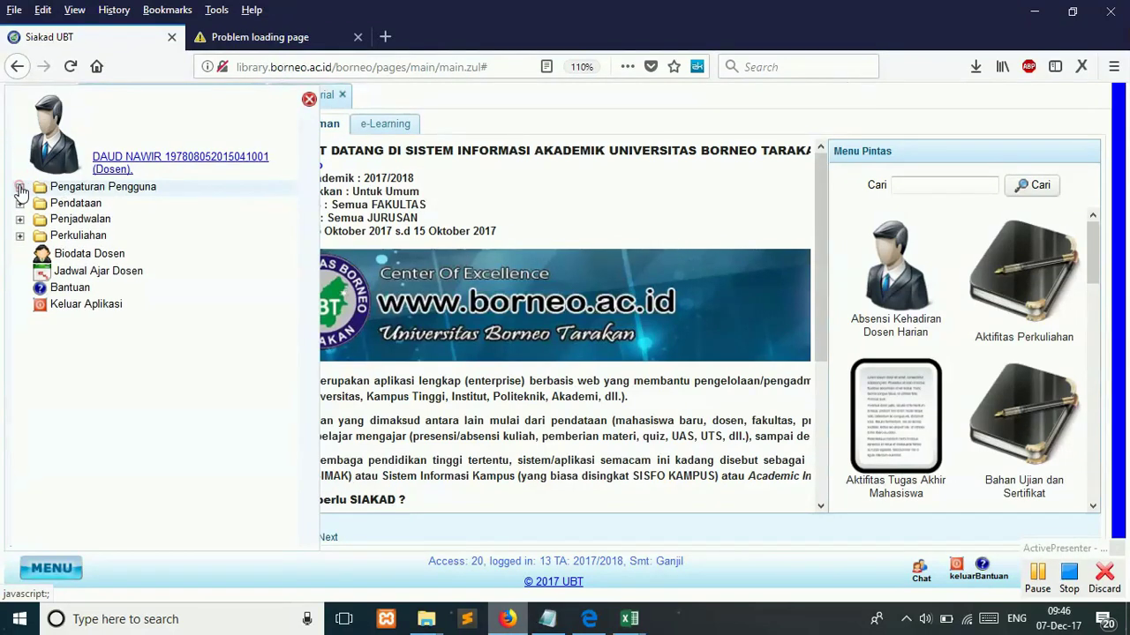
click(19, 188)
click(20, 188)
click(19, 188)
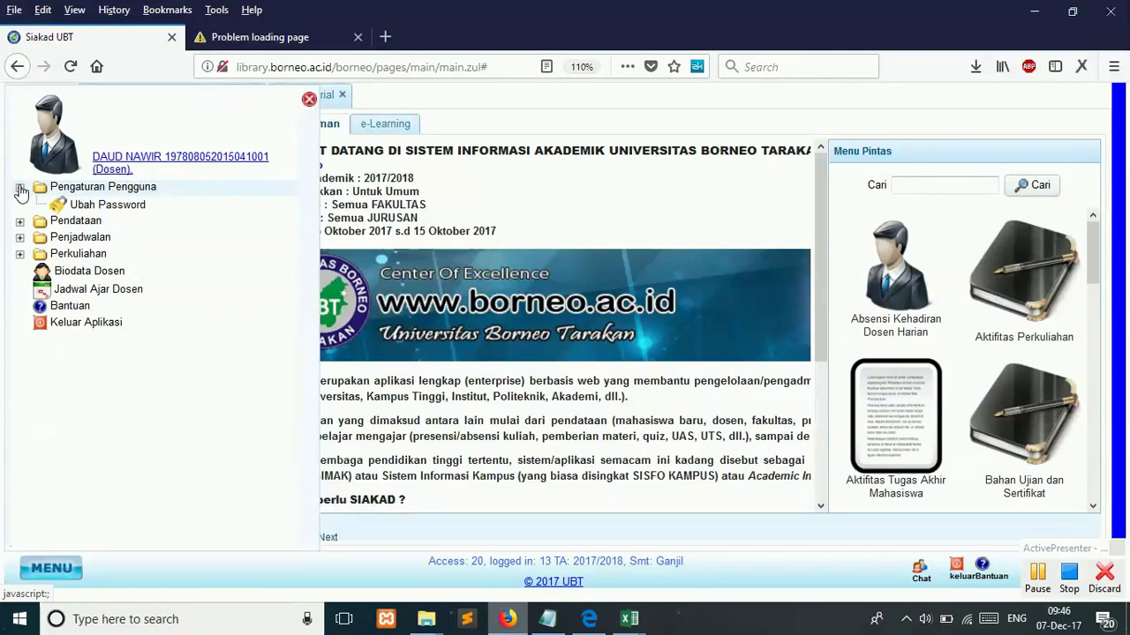
click(21, 189)
click(21, 189)
click(21, 189)
click(20, 189)
click(21, 189)
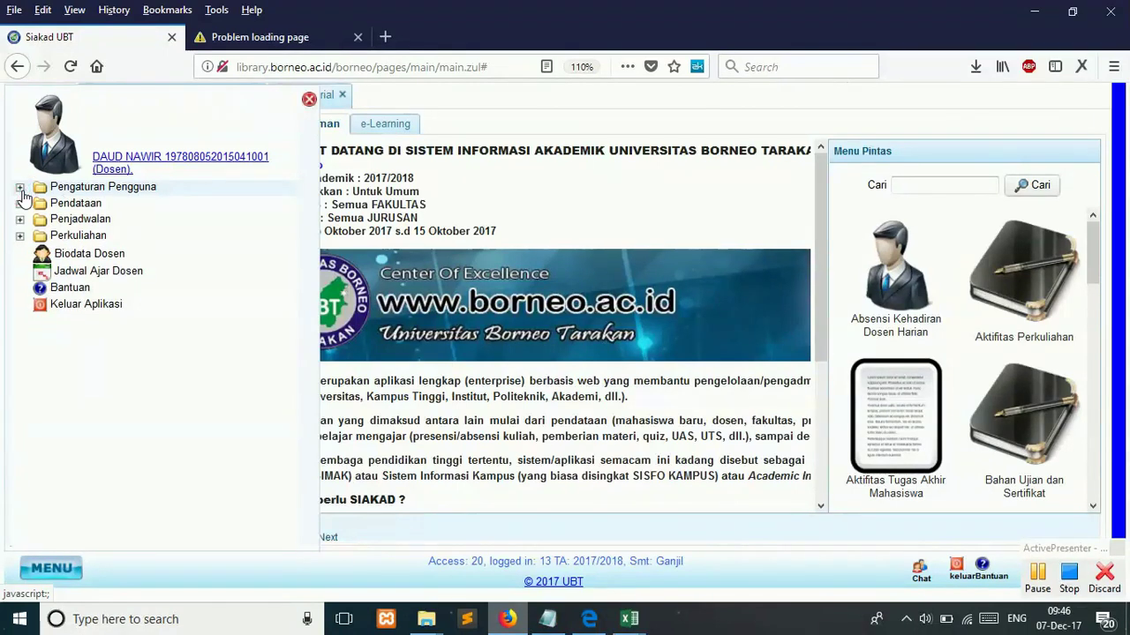
click(20, 188)
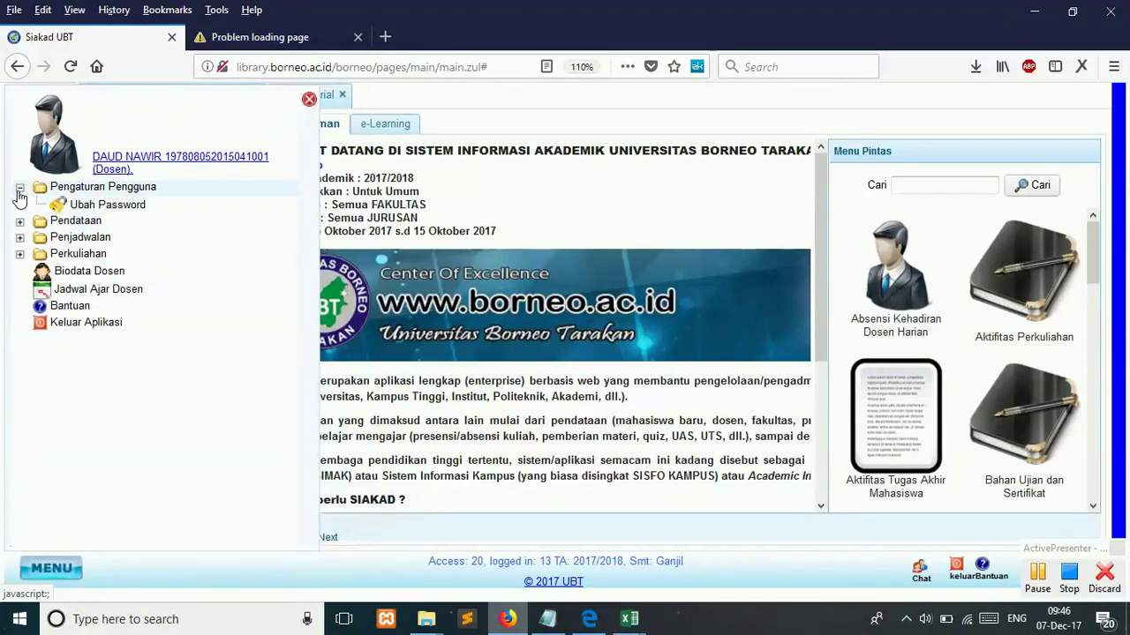
- Choose Ubah Password under Pengaturan Pengguna to bring up the Change Password dialog
click(98, 189)
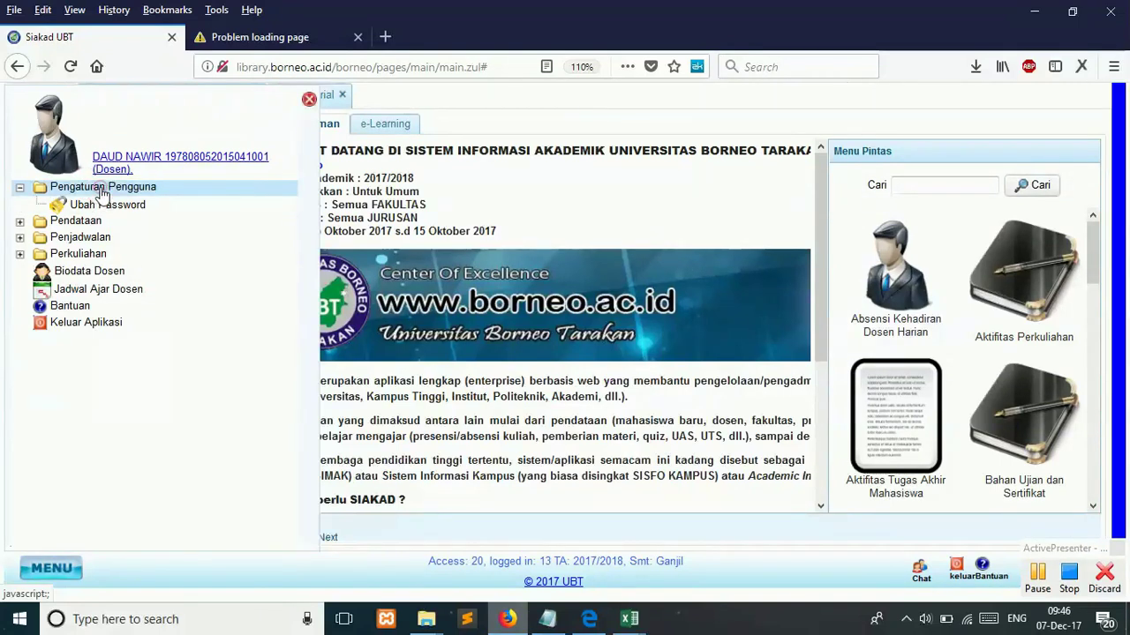
click(19, 187)
click(19, 187)
click(94, 209)
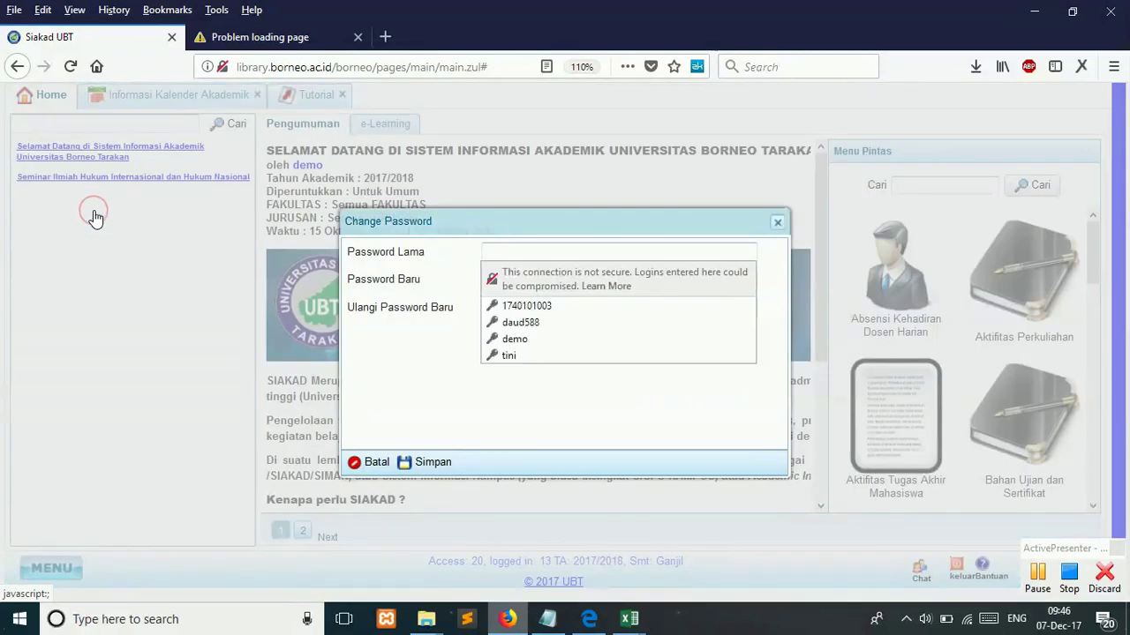
- Dismiss the saved-login suggestions and cancel the Change Password dialog with Batal
click(388, 360)
click(572, 244)
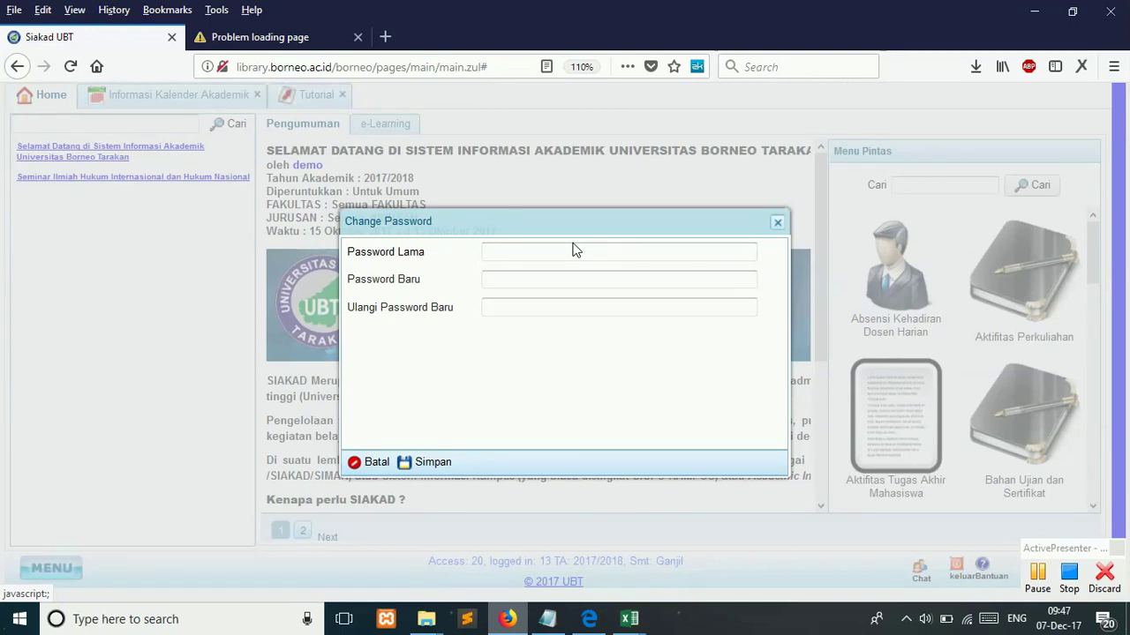
click(358, 464)
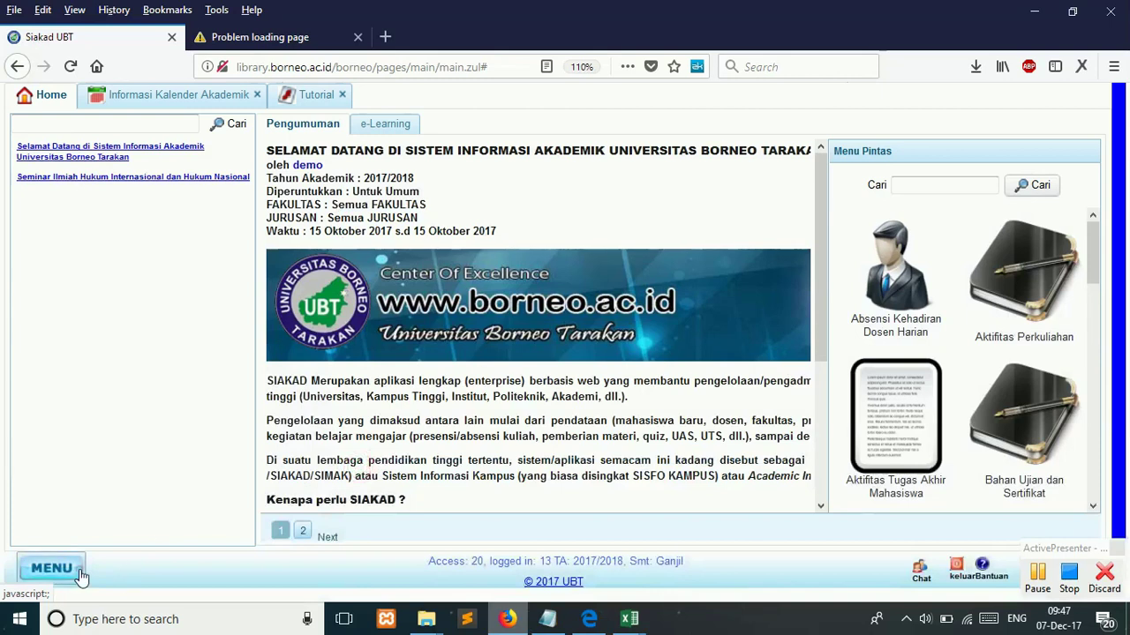
- Open Dosen Pembimbing Akademik under Pendataan to list the lecturer's advisee students
click(76, 572)
click(20, 221)
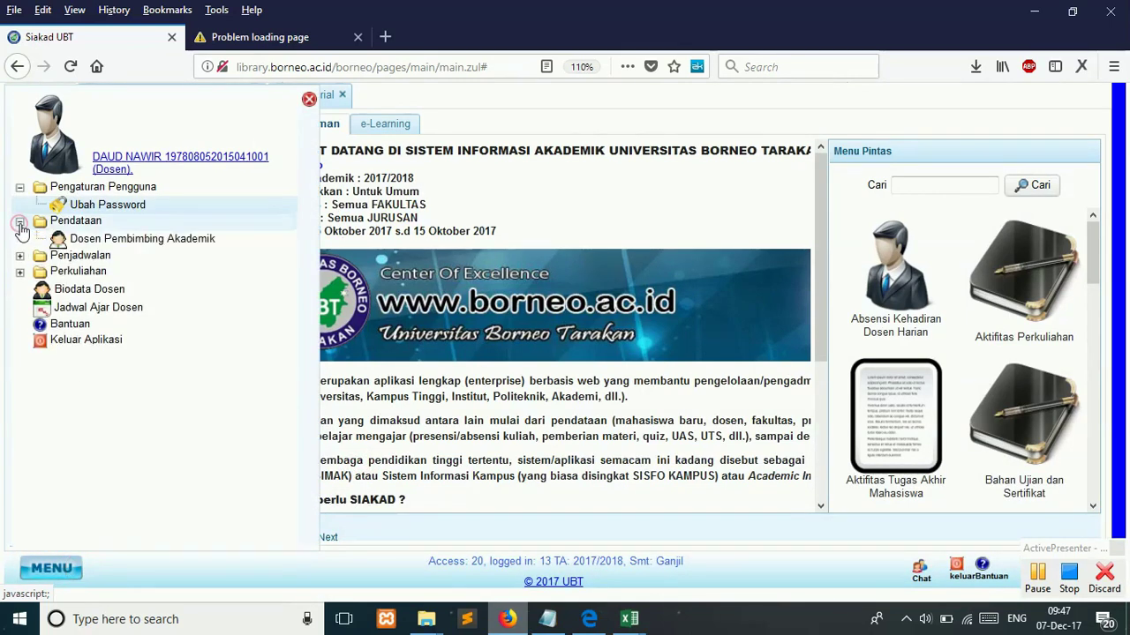
click(63, 241)
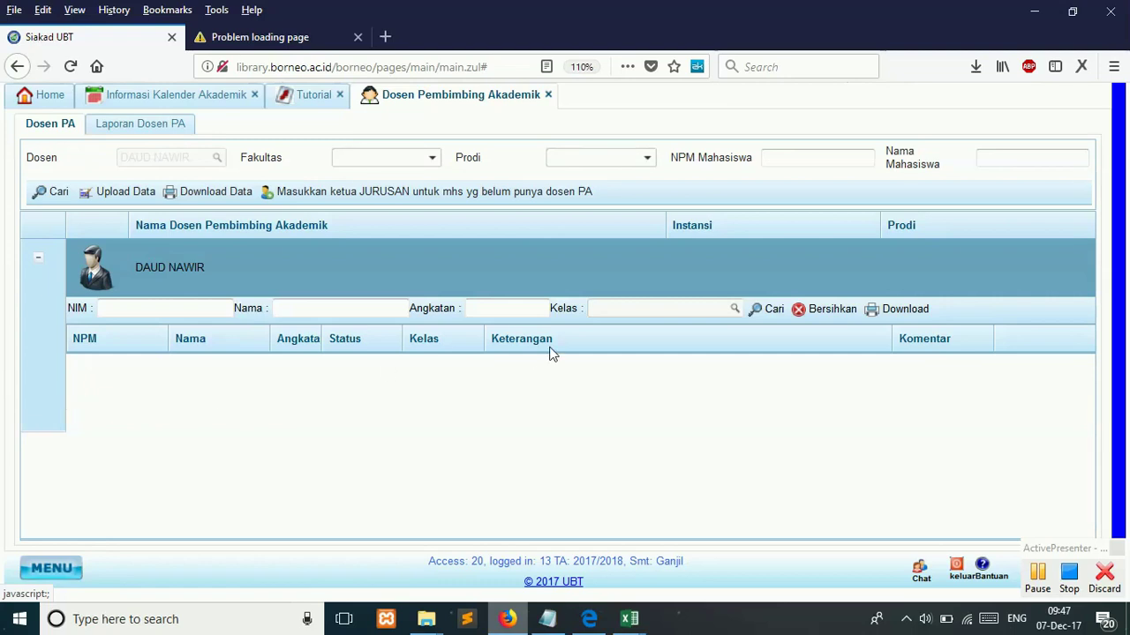
click(521, 380)
- Open Penjadwalan UTS dan UAS, expand the Perkuliahan menu group, then reload the site
click(49, 569)
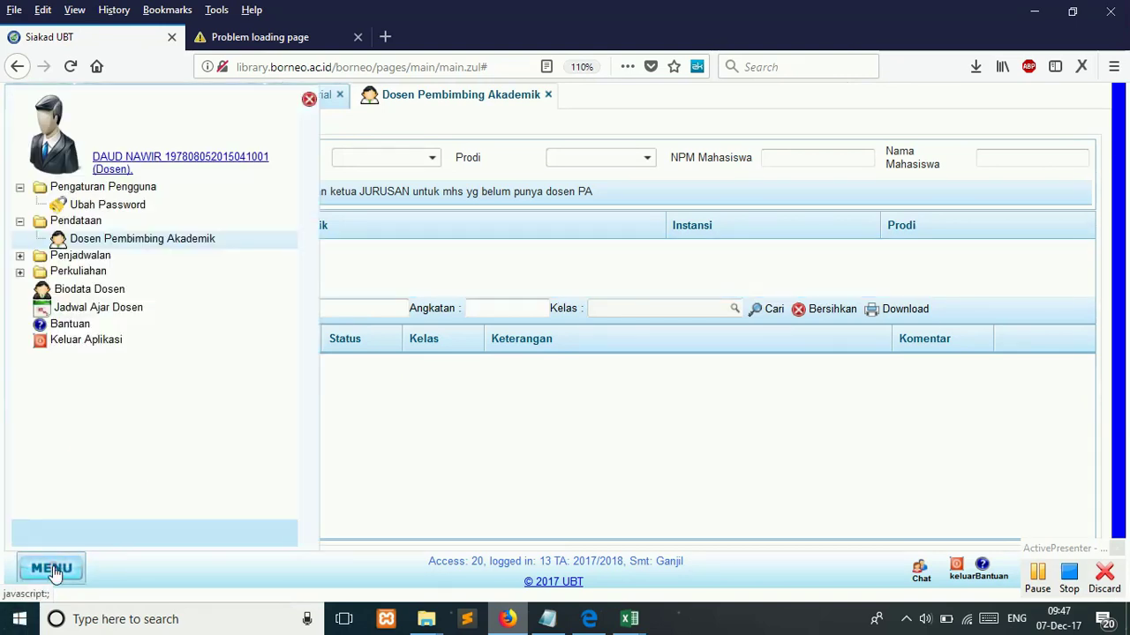
click(20, 256)
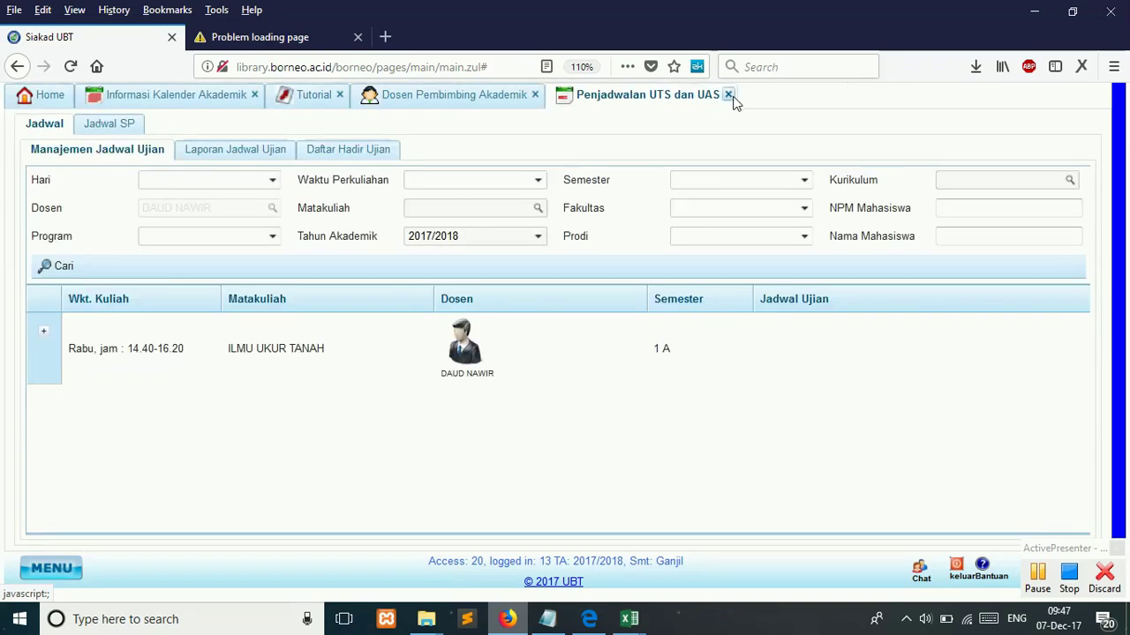
click(43, 554)
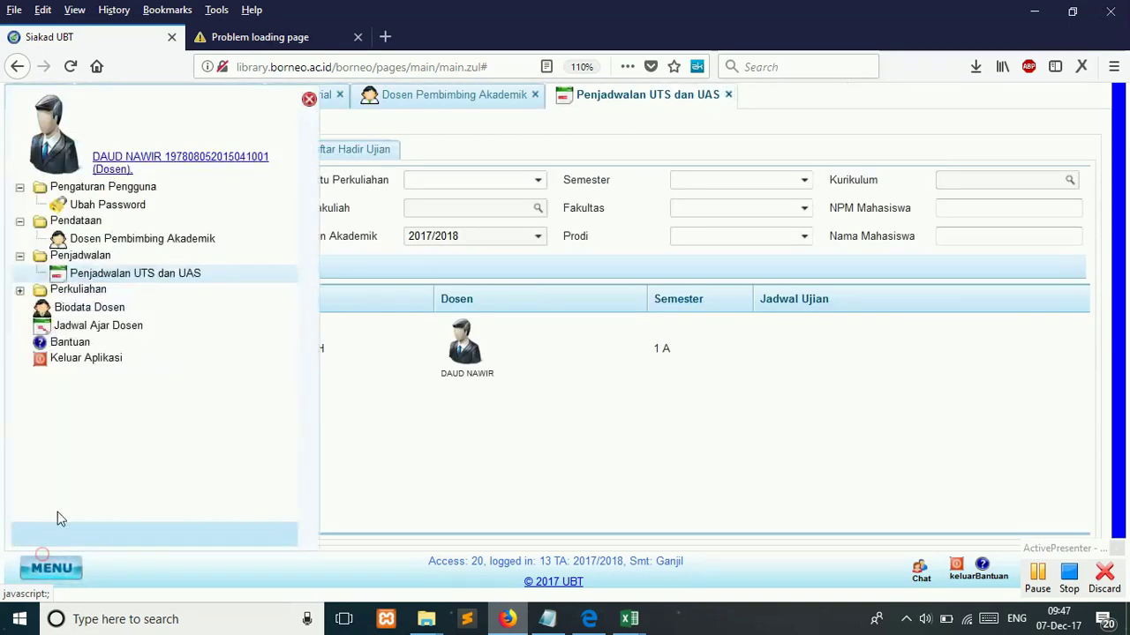
click(20, 291)
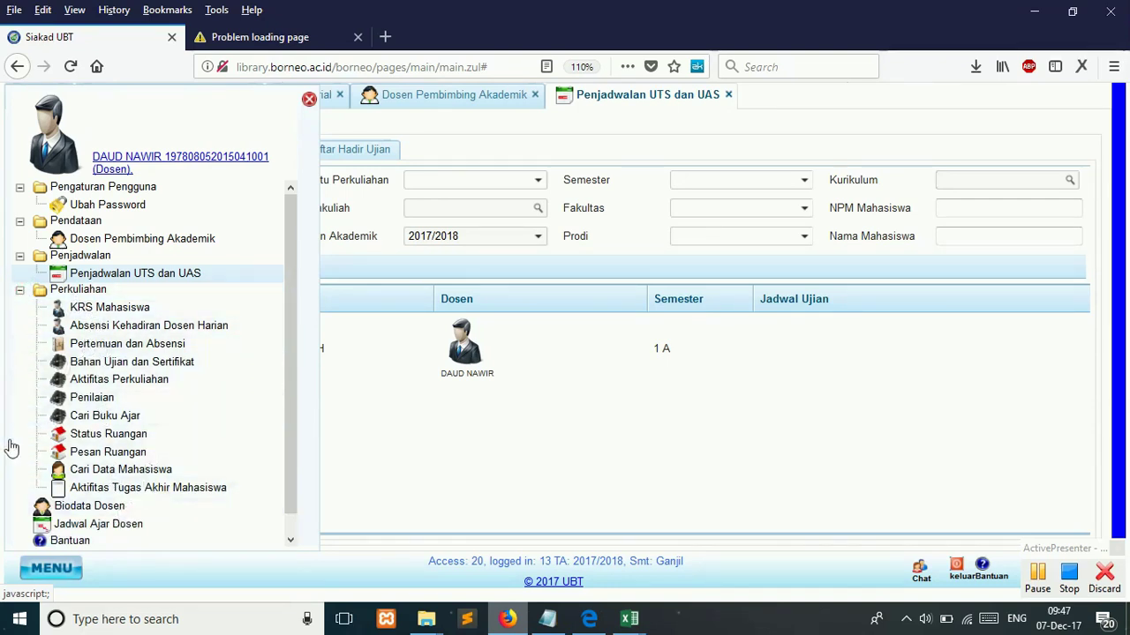
click(67, 74)
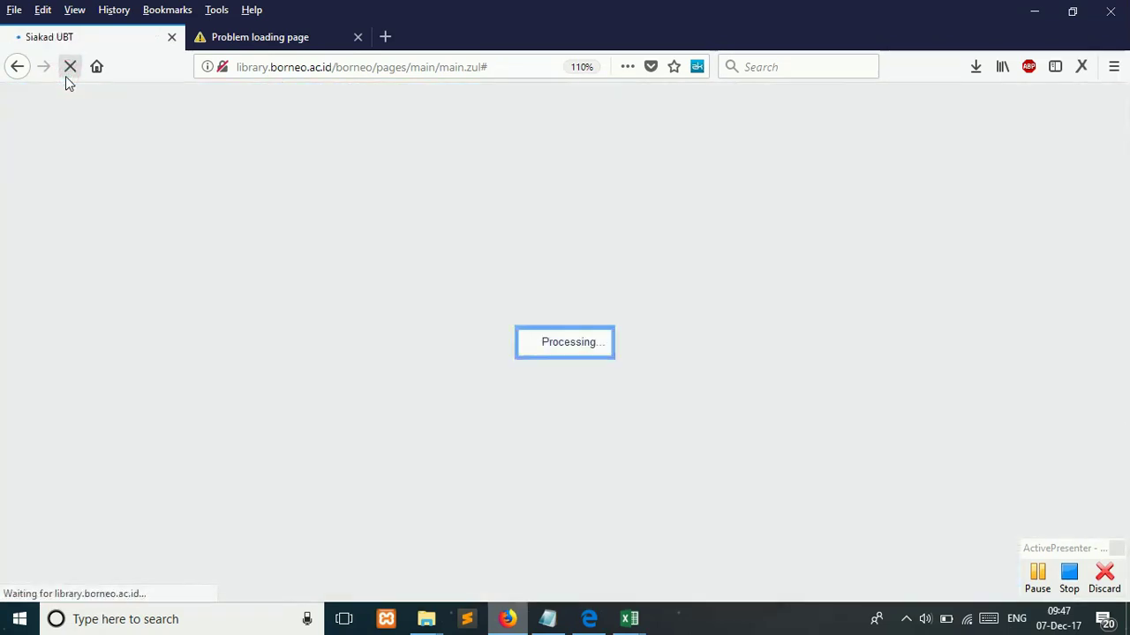
- Return to Home and open e-Learning's Aktifitas Perkuliahan for the running lectures
click(605, 415)
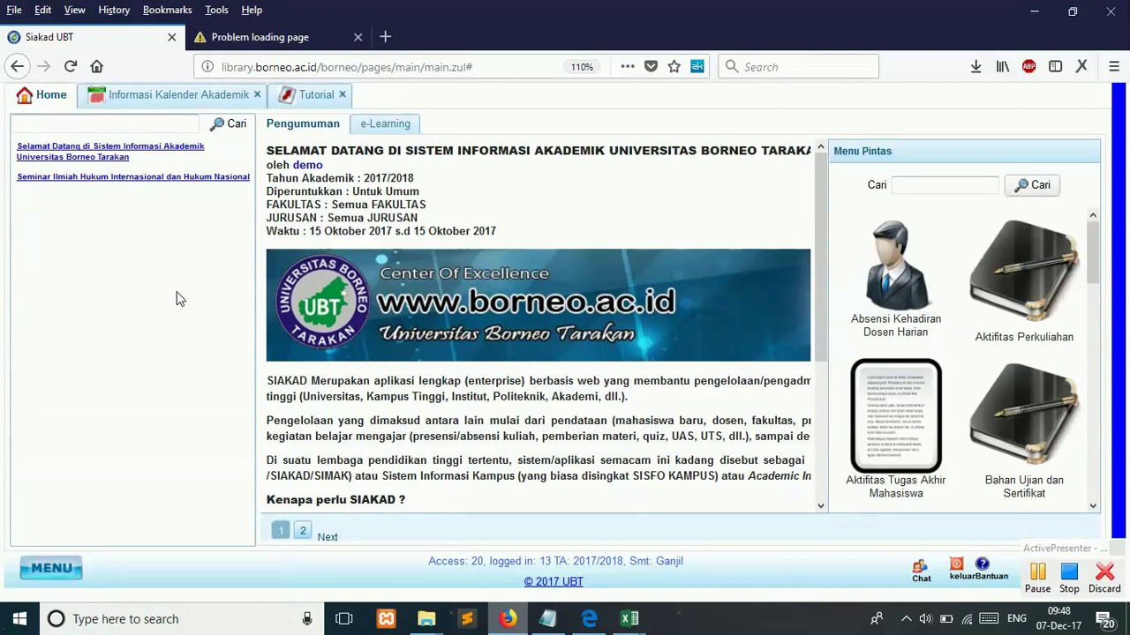
click(380, 129)
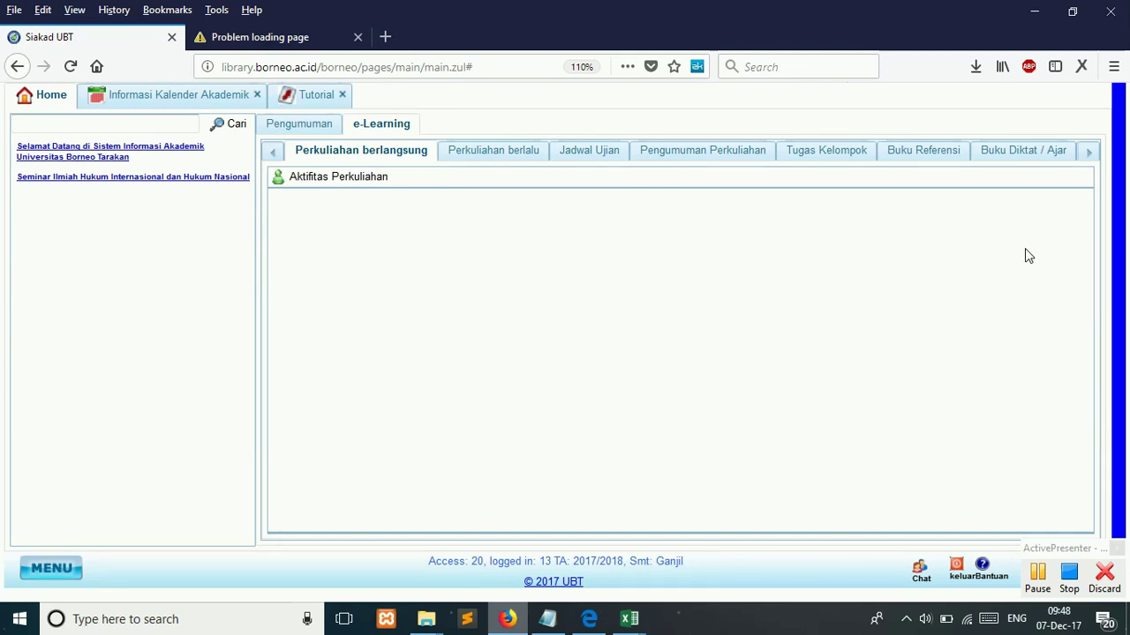
click(372, 189)
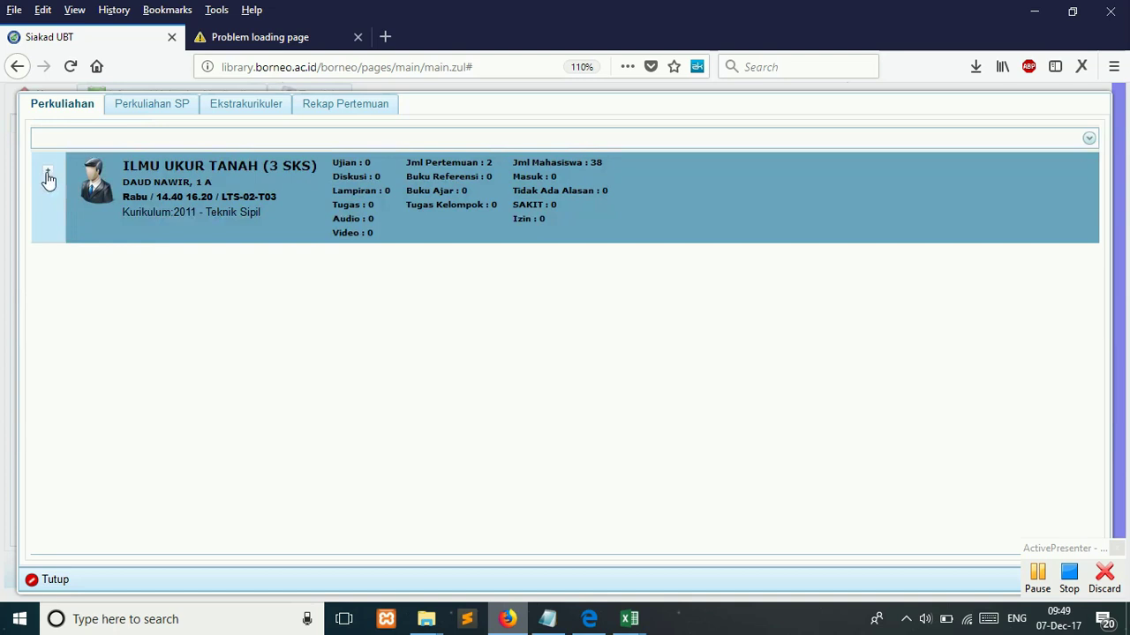
- Expand the ILMU UKUR TANAH course row to reveal its UTS and UAS agenda
click(49, 177)
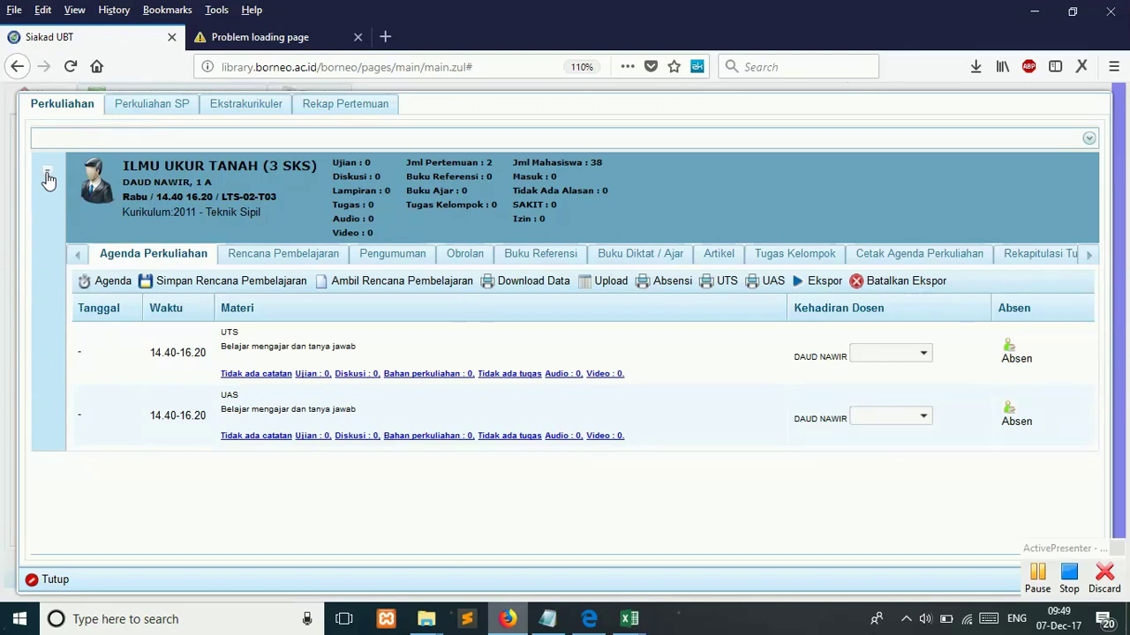
- Delete the UTS and UAS meetings with Hapus Semua and add Pertemuan 1 on 07-12-2017
click(108, 282)
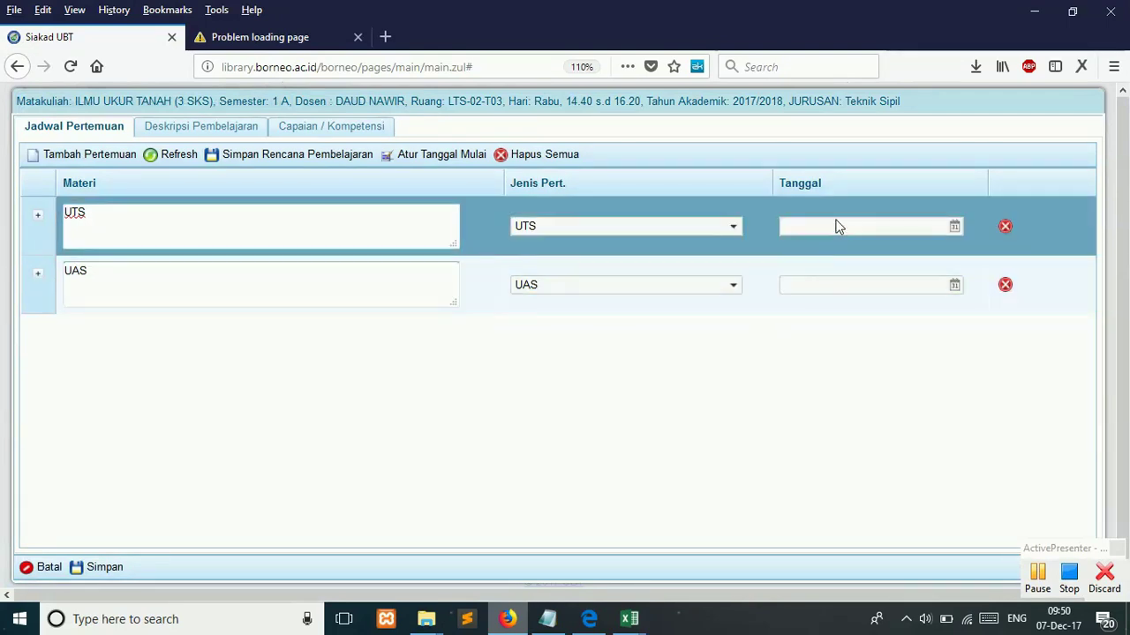
click(558, 164)
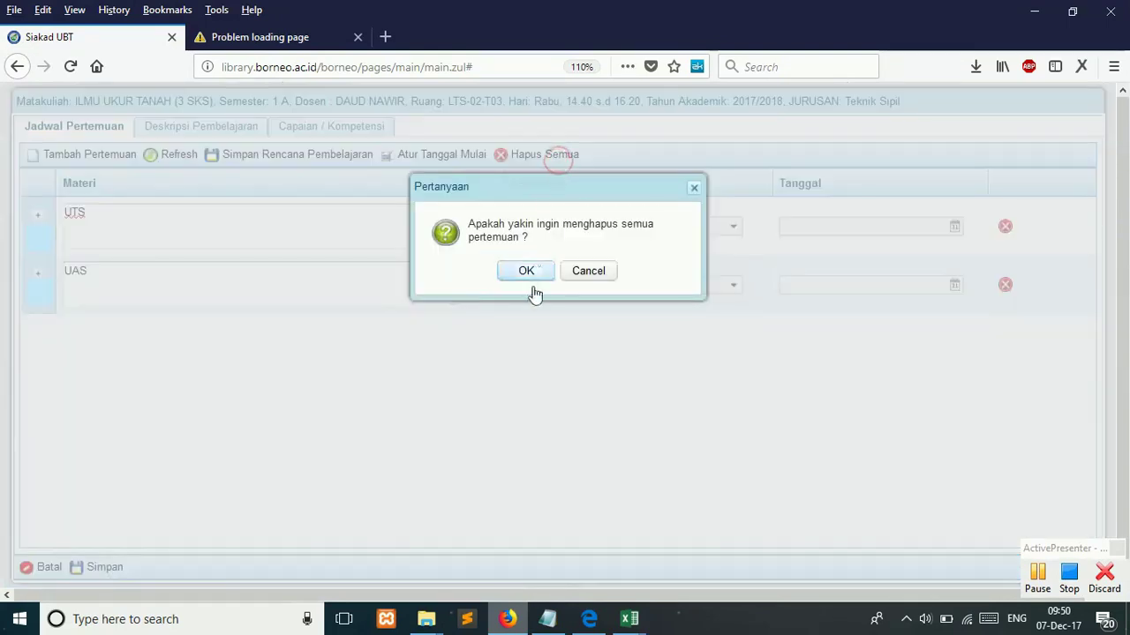
click(593, 274)
click(562, 158)
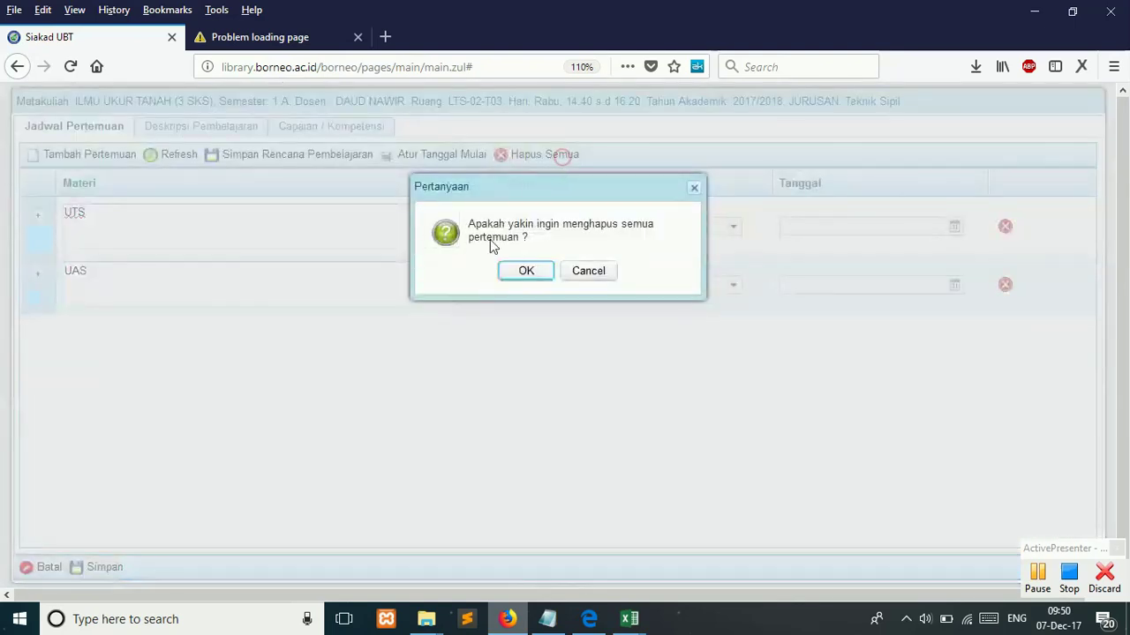
click(521, 274)
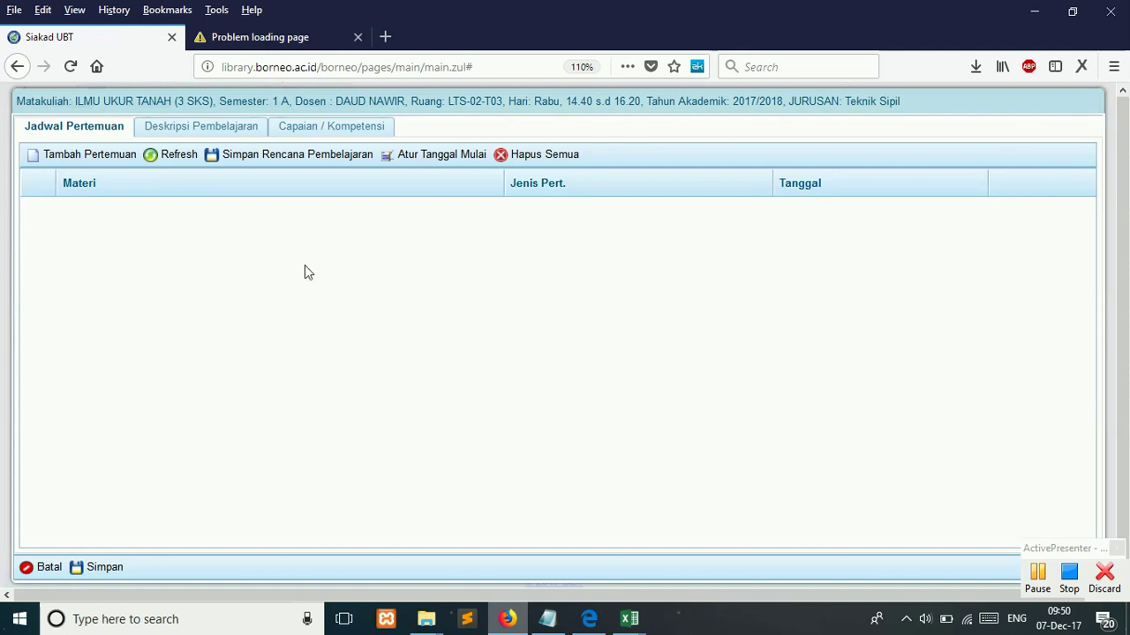
click(79, 155)
- Add a run of weekly Tatap Muka meetings after Pertemuan 1
click(80, 154)
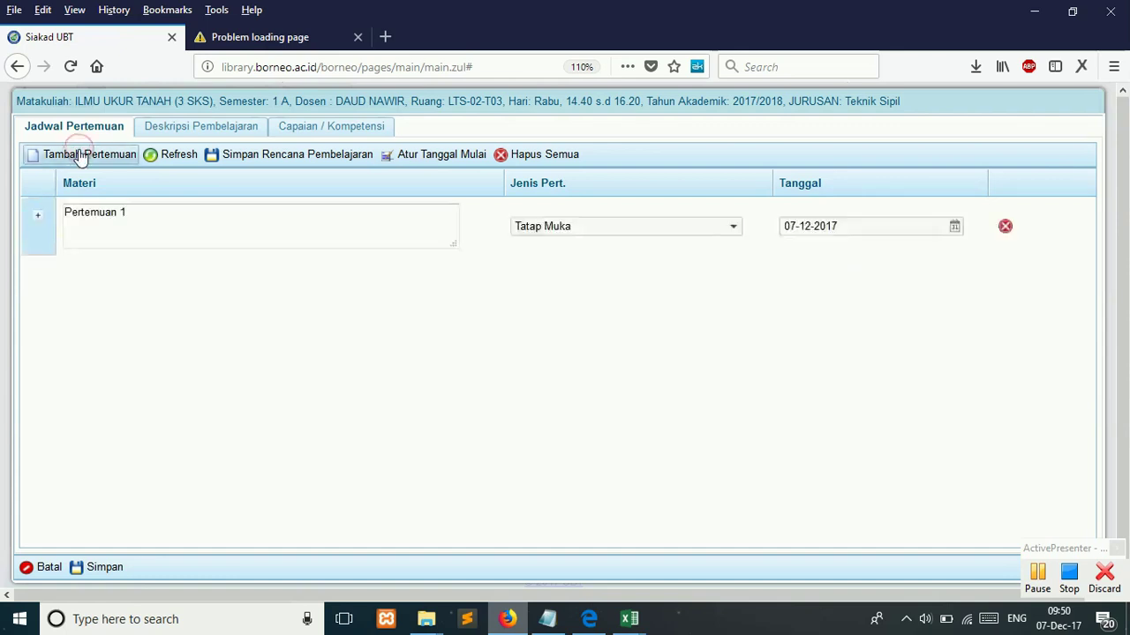
click(80, 155)
click(80, 155)
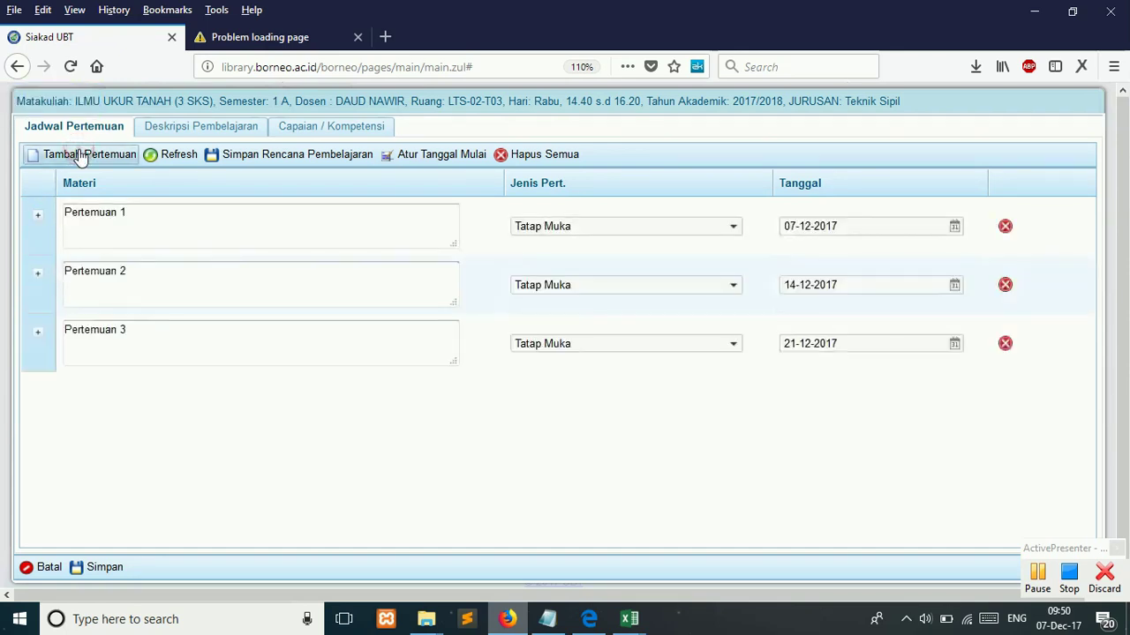
click(79, 155)
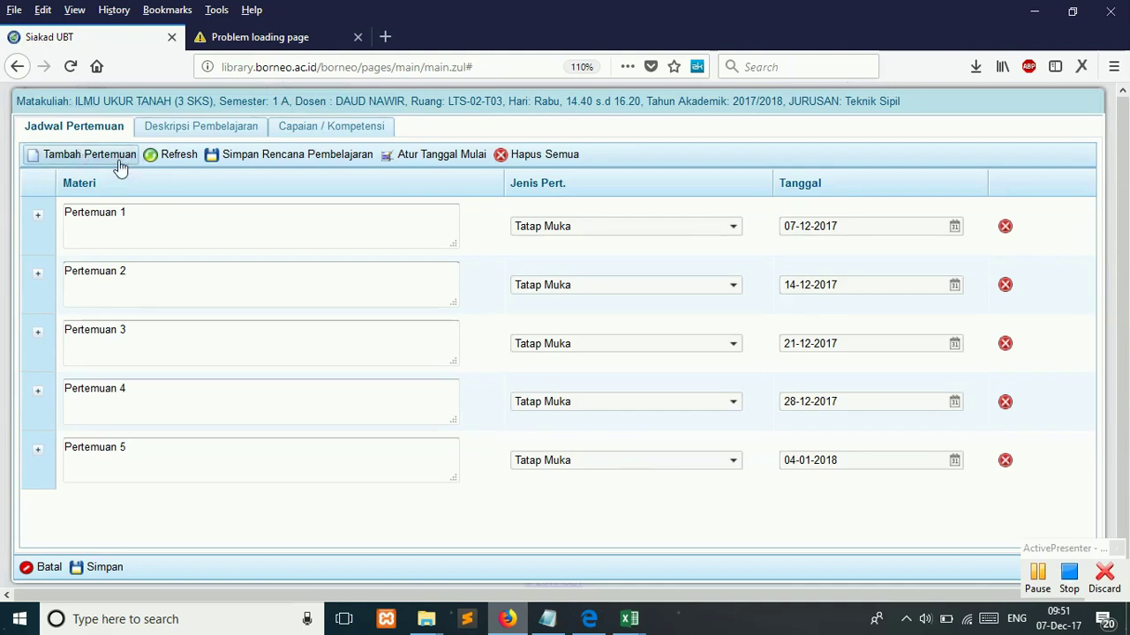
click(119, 164)
click(119, 165)
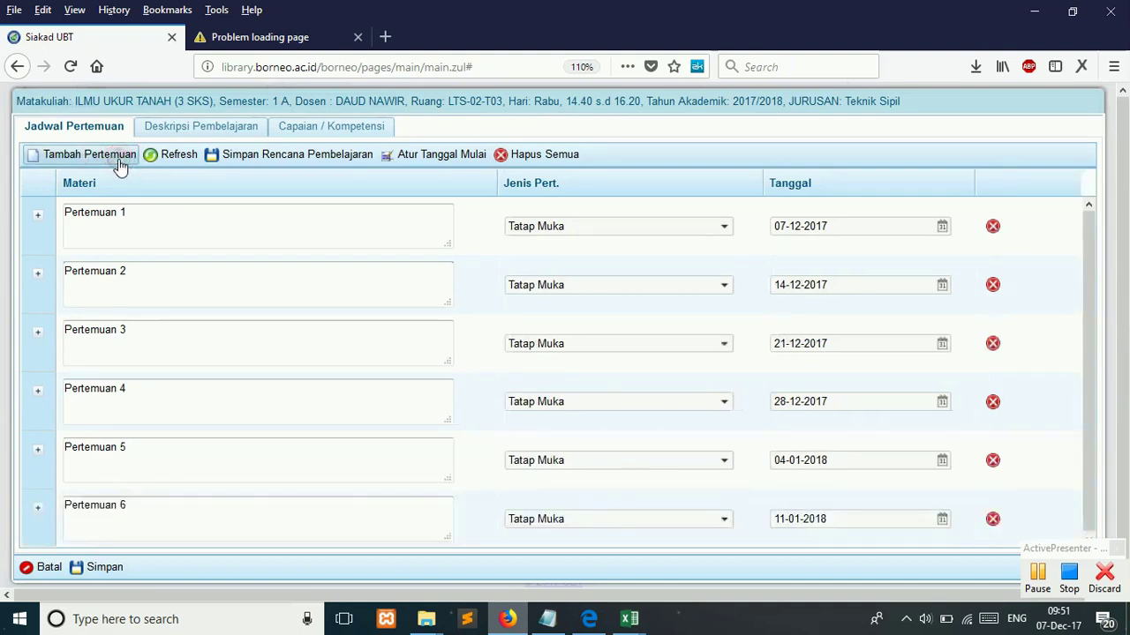
click(119, 165)
click(119, 166)
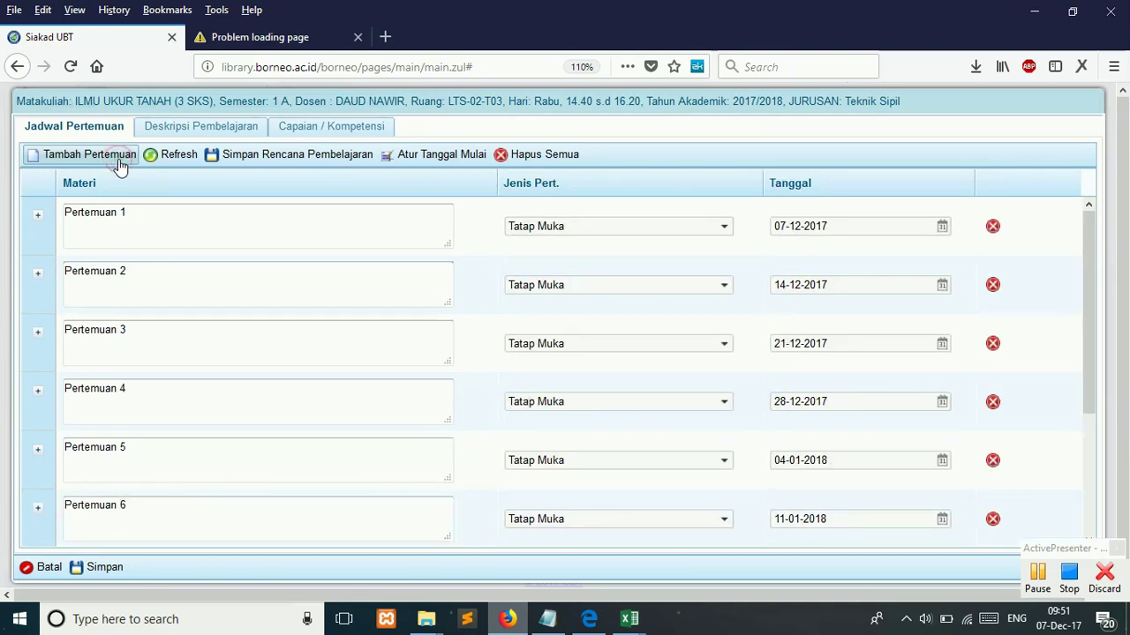
click(119, 165)
click(119, 165)
- Add the remaining meetings up to Pertemuan 16 and select the Pertemuan 1 row
click(259, 347)
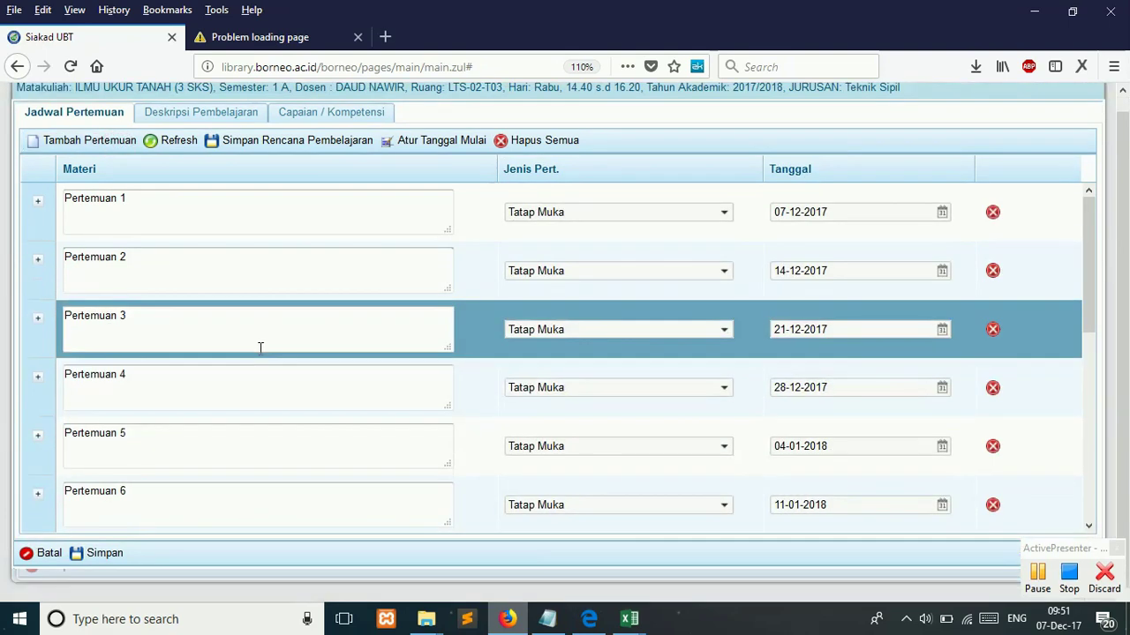
drag(1090, 321, 1094, 519)
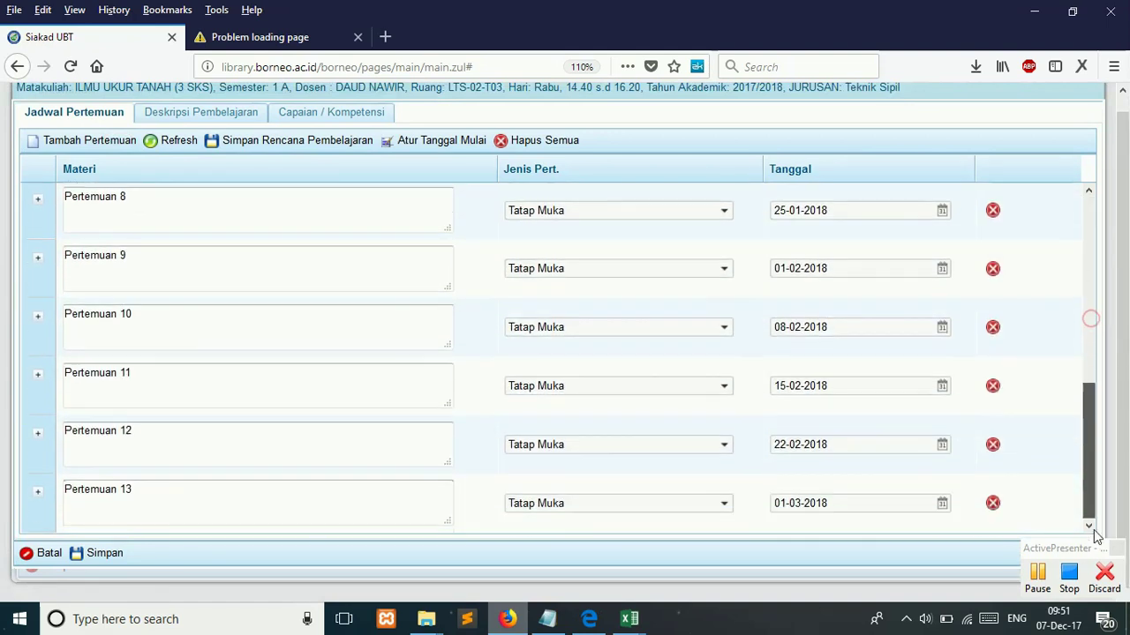
click(85, 141)
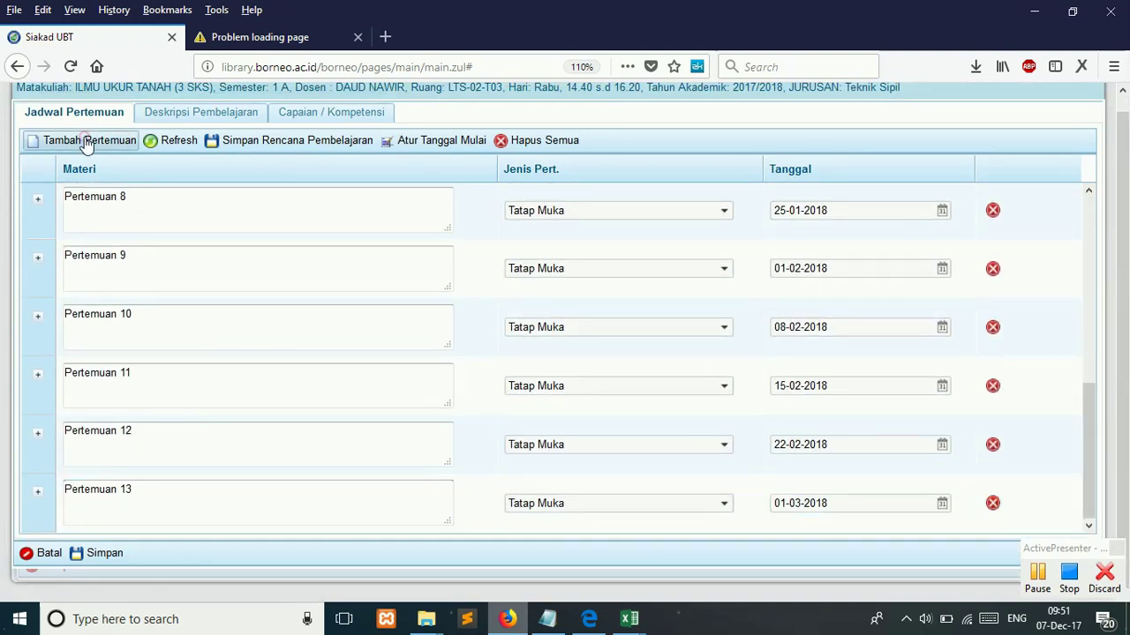
click(85, 142)
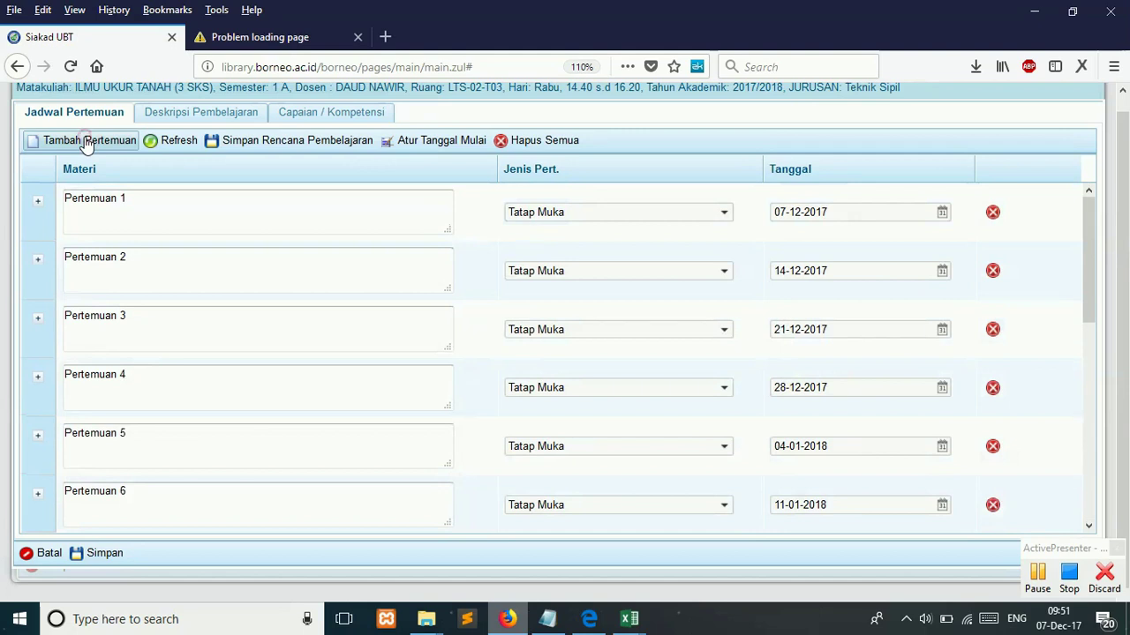
click(85, 141)
scroll(893, 337, down, 6)
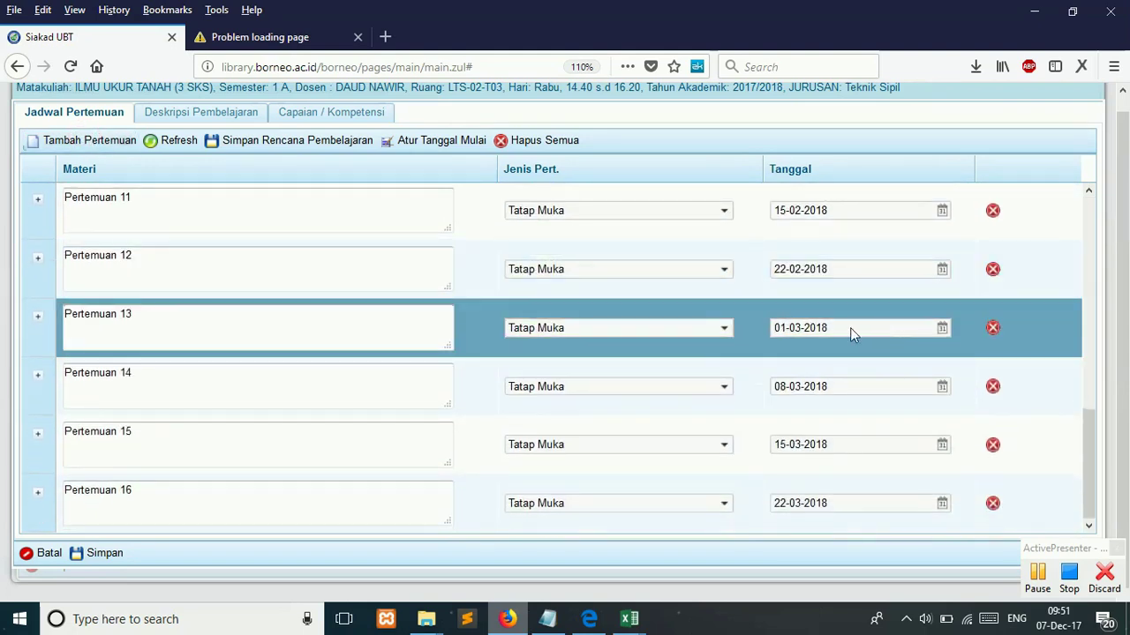
scroll(850, 327, up, 6)
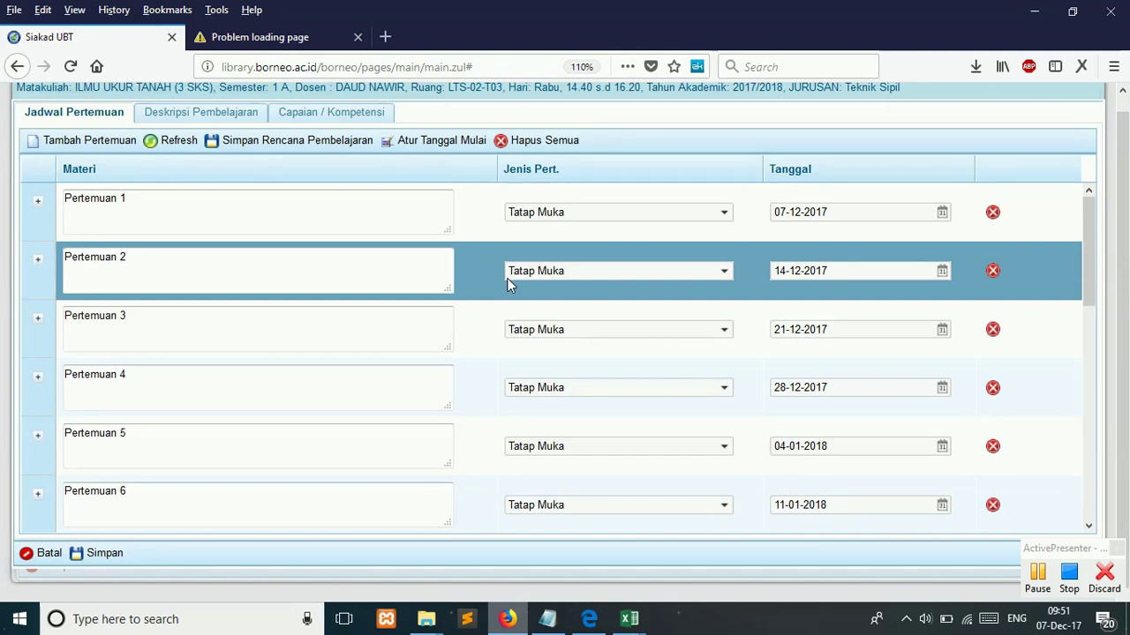
scroll(1121, 212, up, 1)
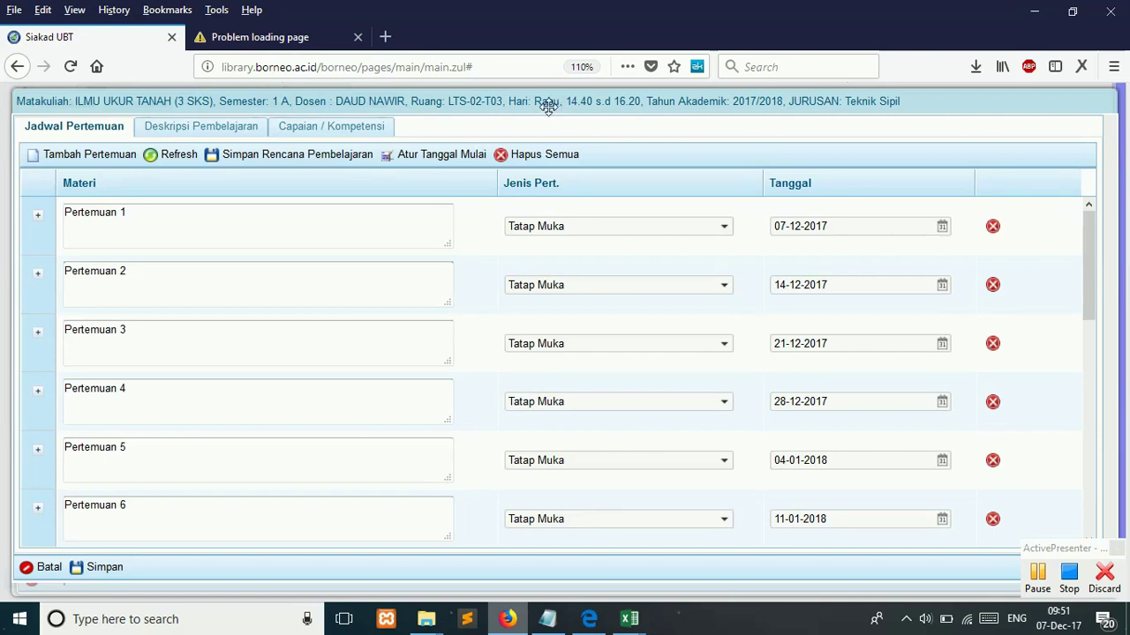
click(450, 242)
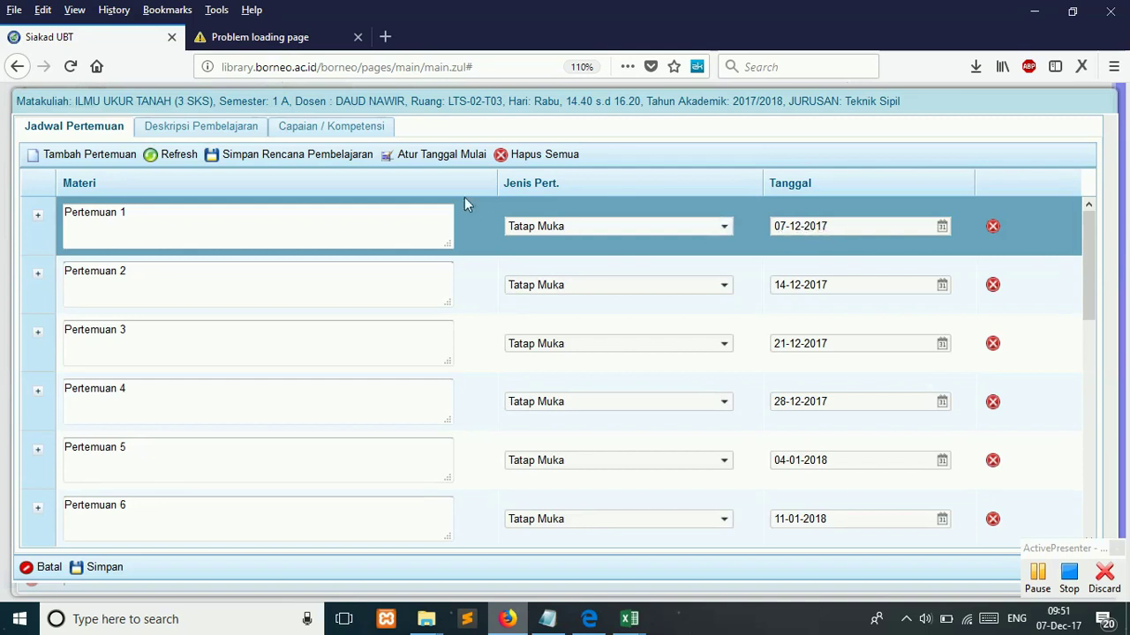
- Set the Tanggal Mulai to 06-09-2017 with the Mingguan weekly interval
click(426, 165)
click(526, 281)
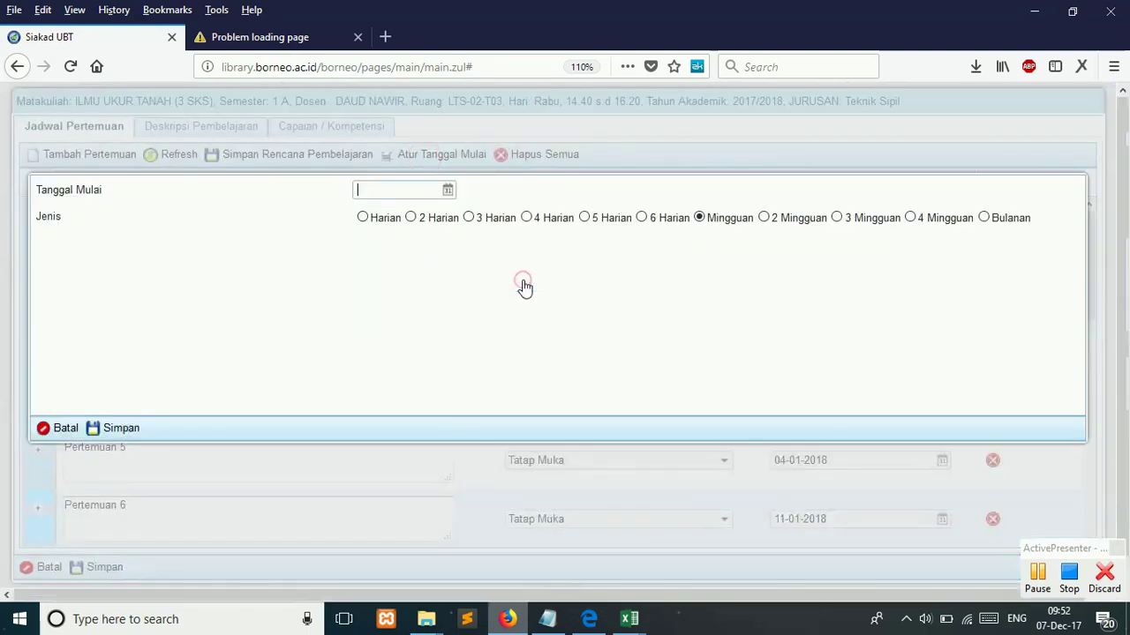
click(449, 194)
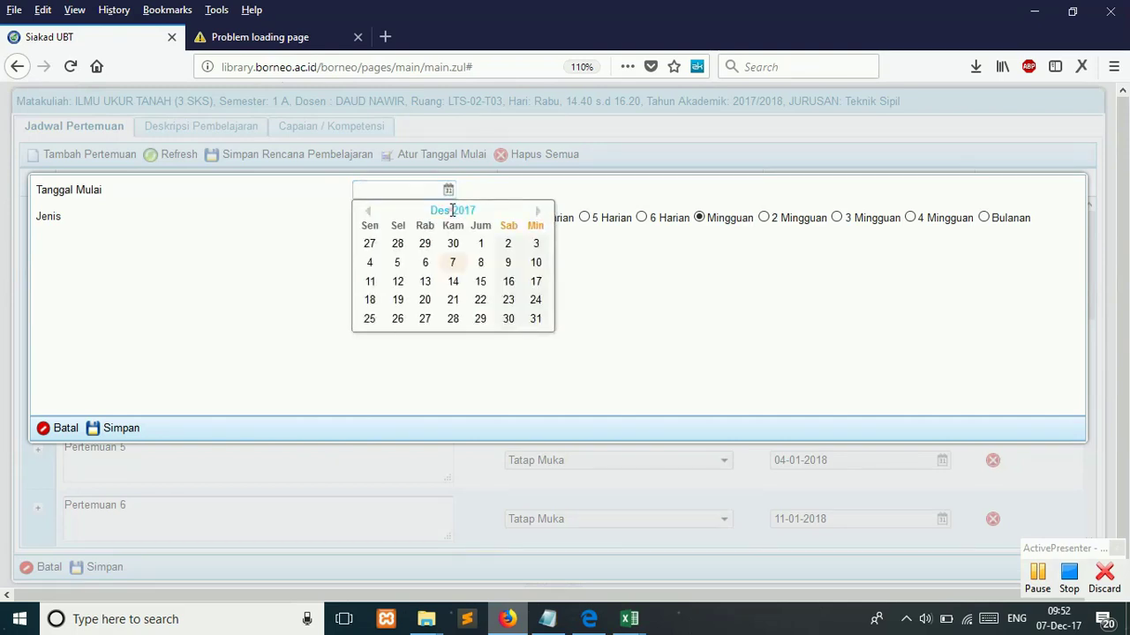
click(452, 210)
click(374, 305)
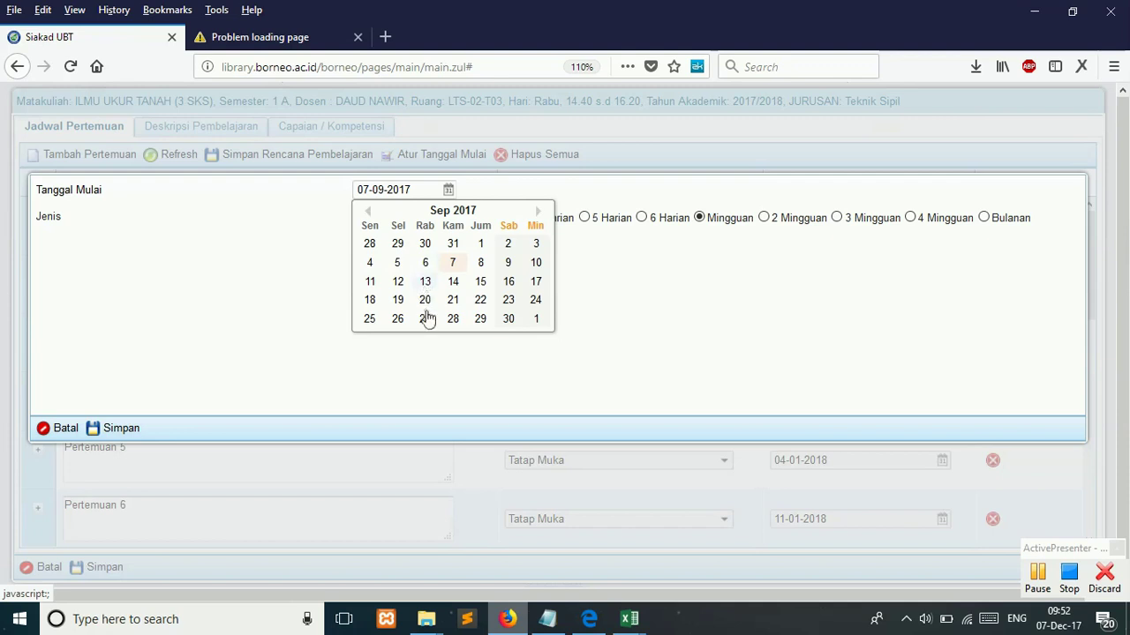
click(424, 264)
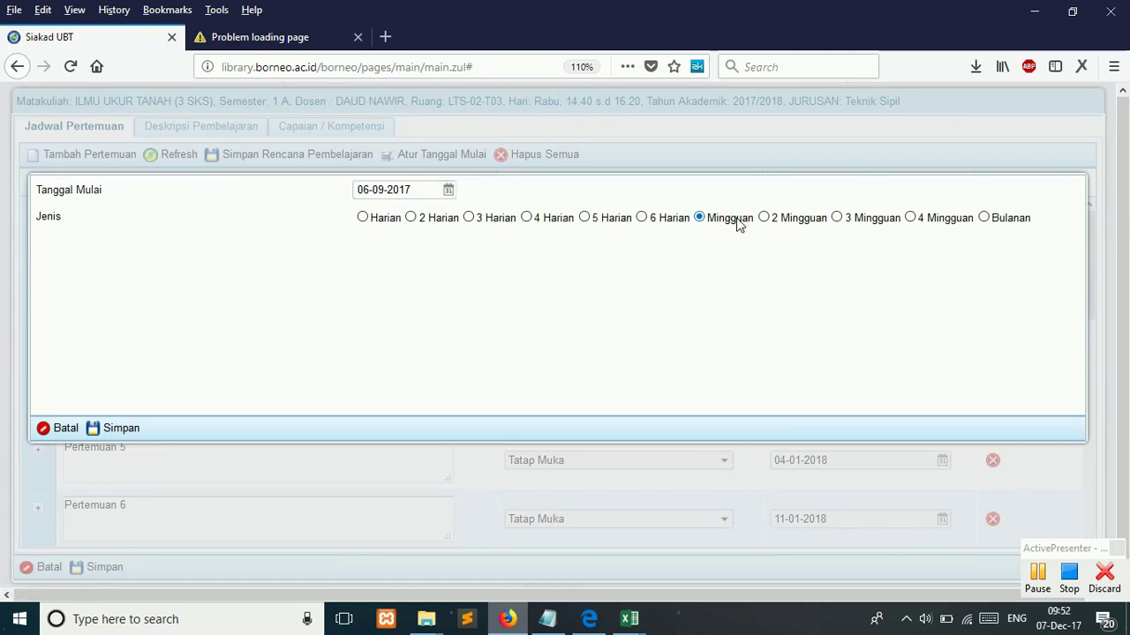
- Apply the 06-09-2017 start date to all meetings, check the dates, and save the schedule
click(112, 431)
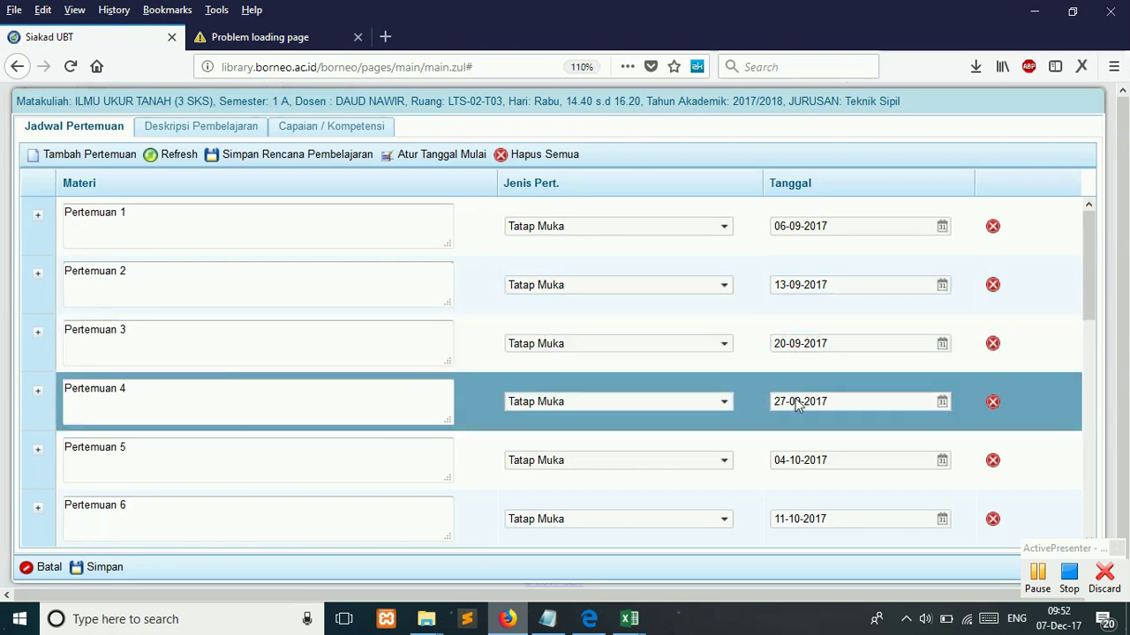
scroll(795, 401, down, 7)
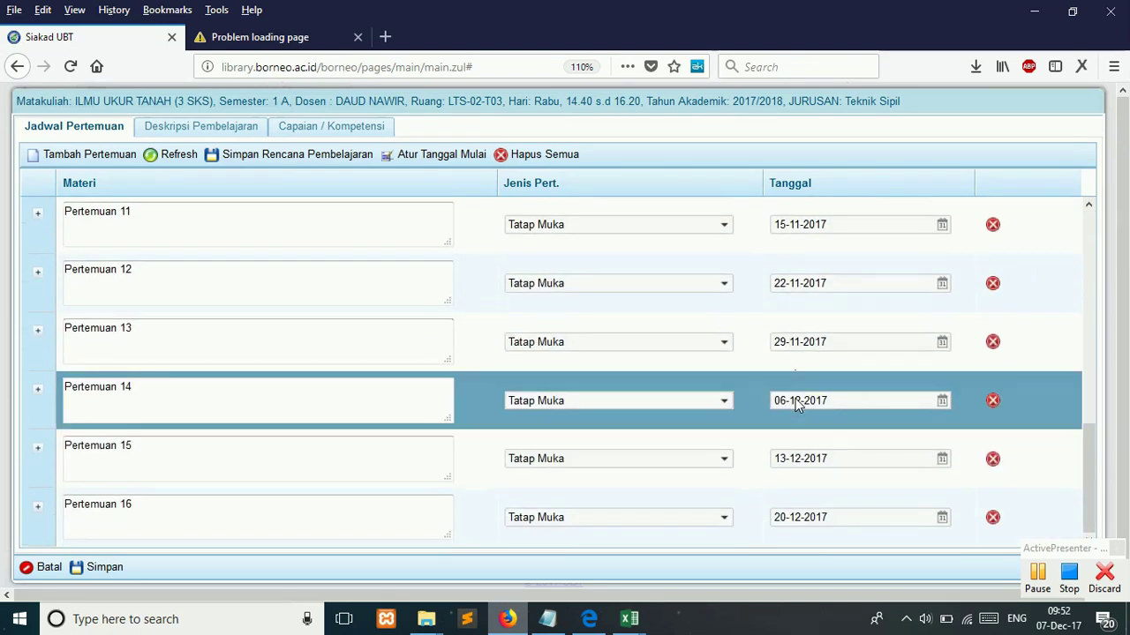
scroll(795, 401, up, 7)
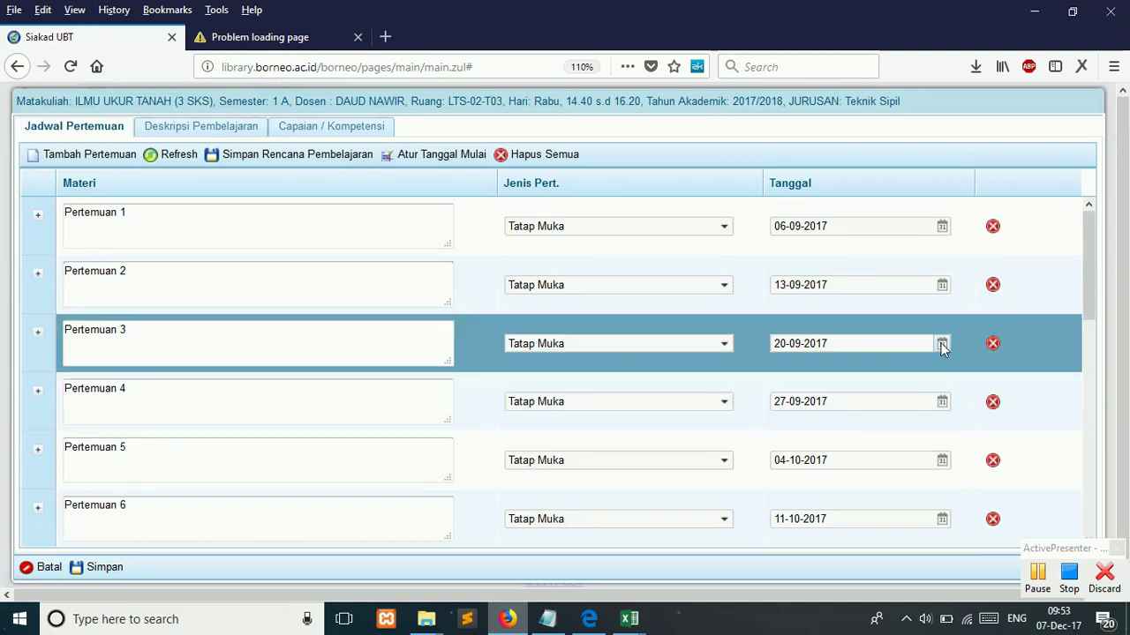
click(942, 343)
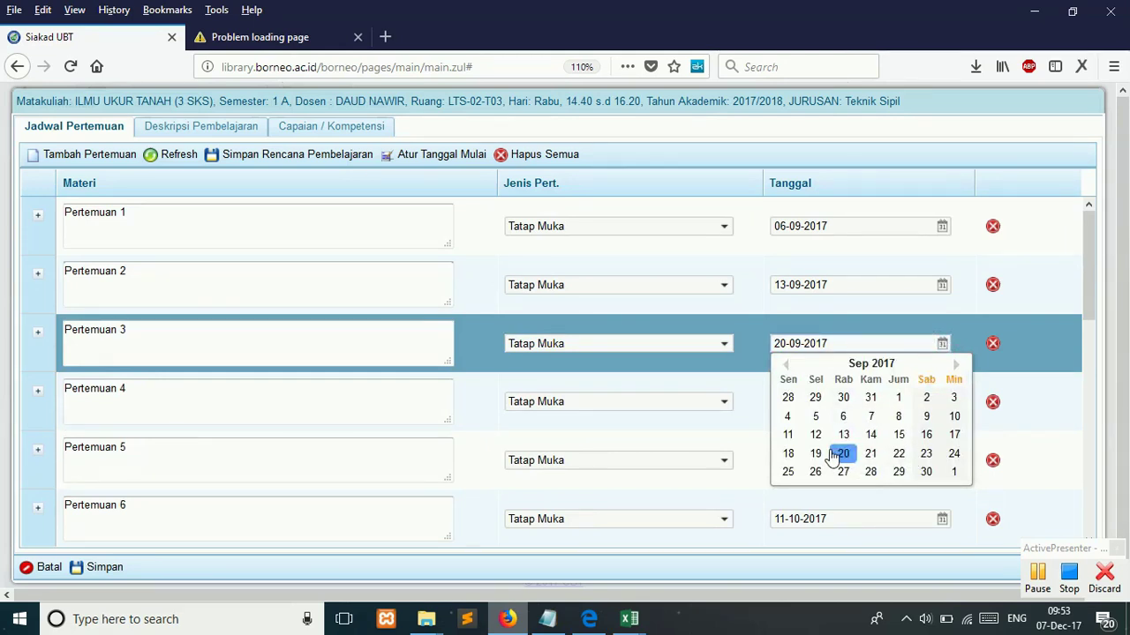
click(1058, 347)
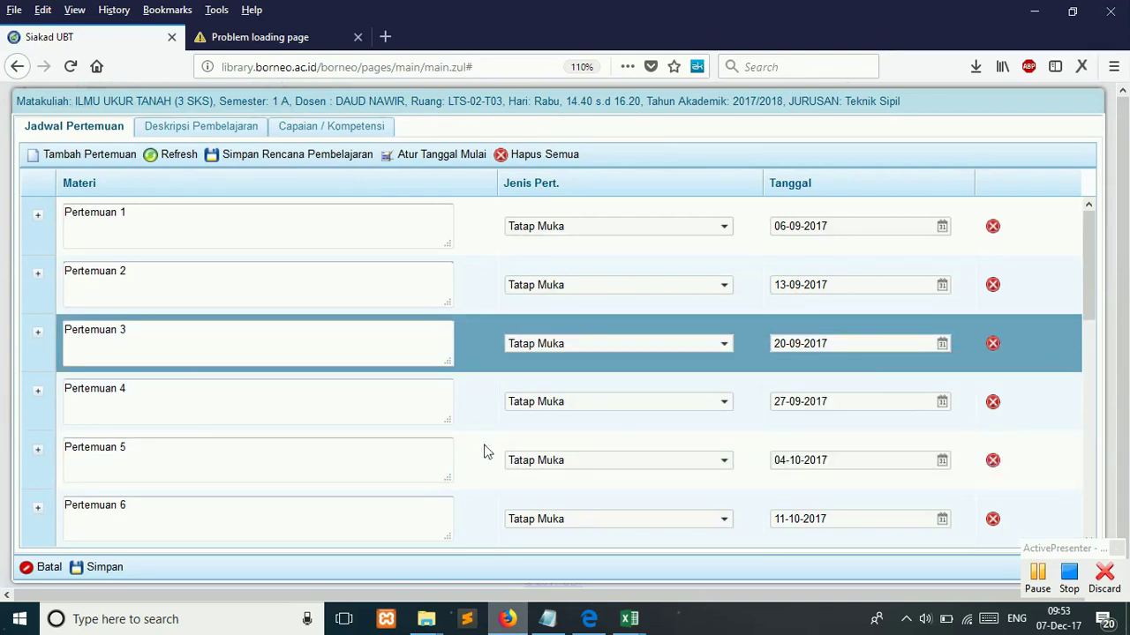
click(111, 577)
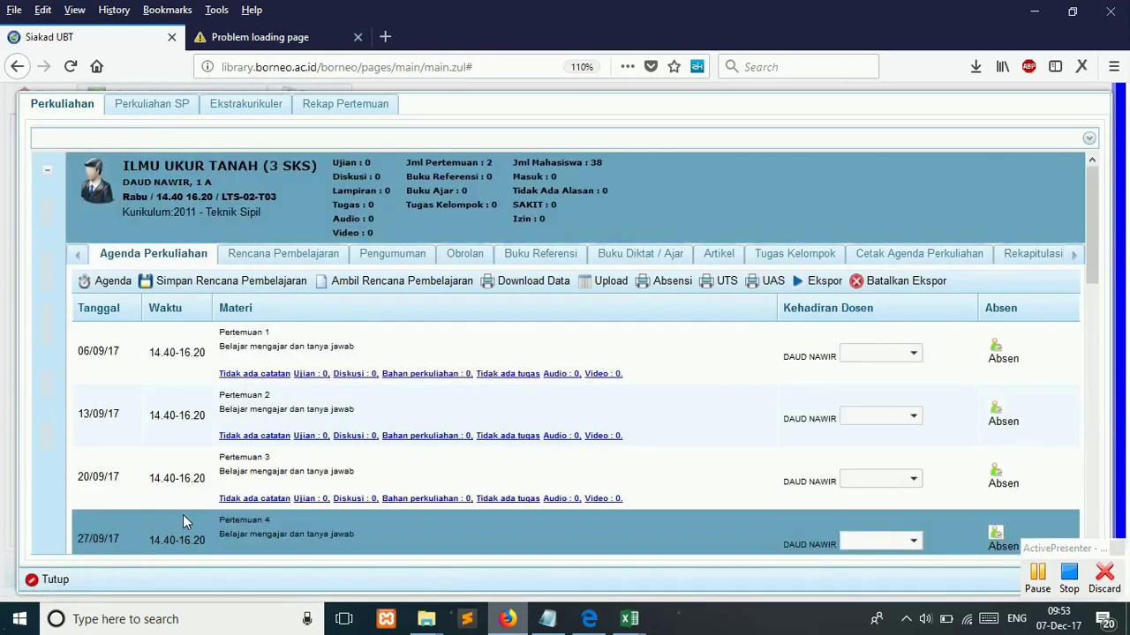
scroll(309, 369, down, 3)
scroll(309, 369, down, 5)
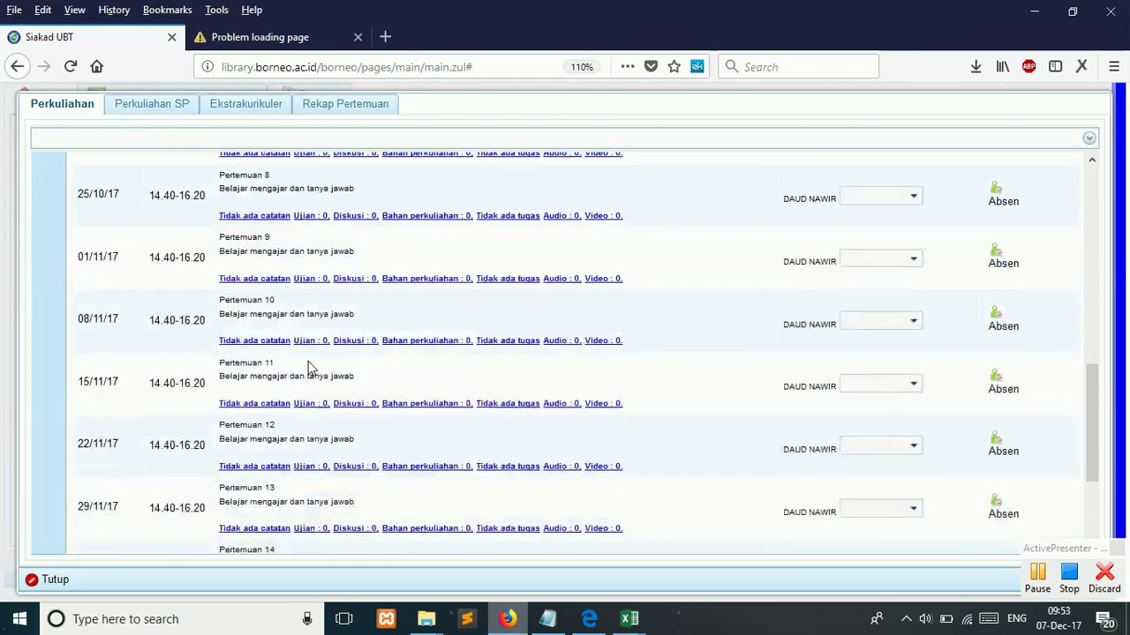
scroll(328, 412, up, 8)
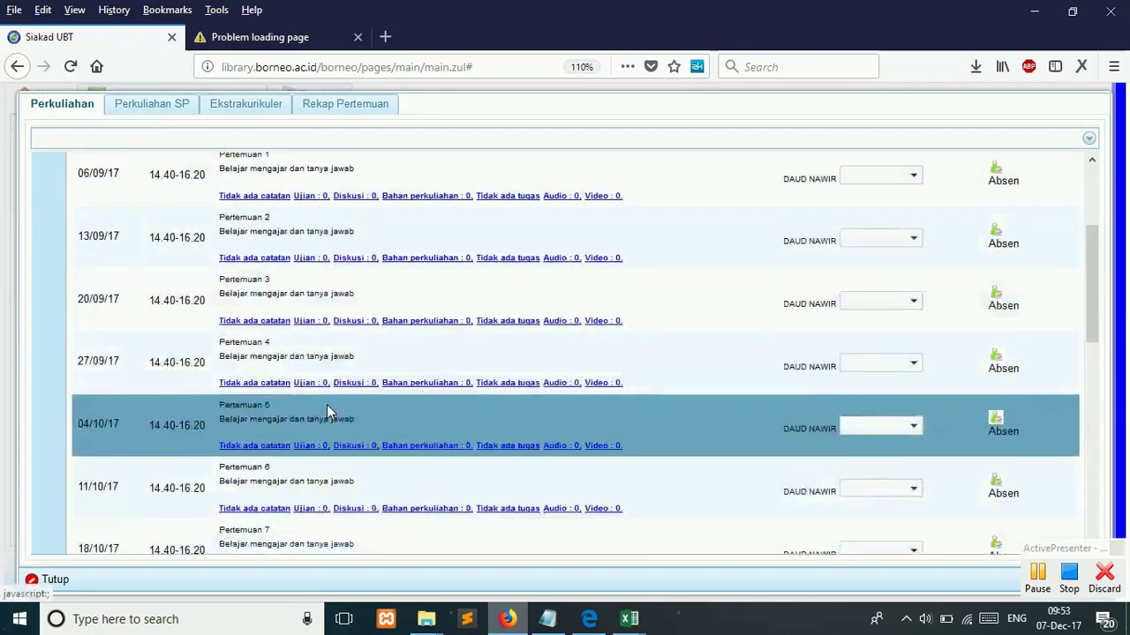
scroll(193, 378, down, 2)
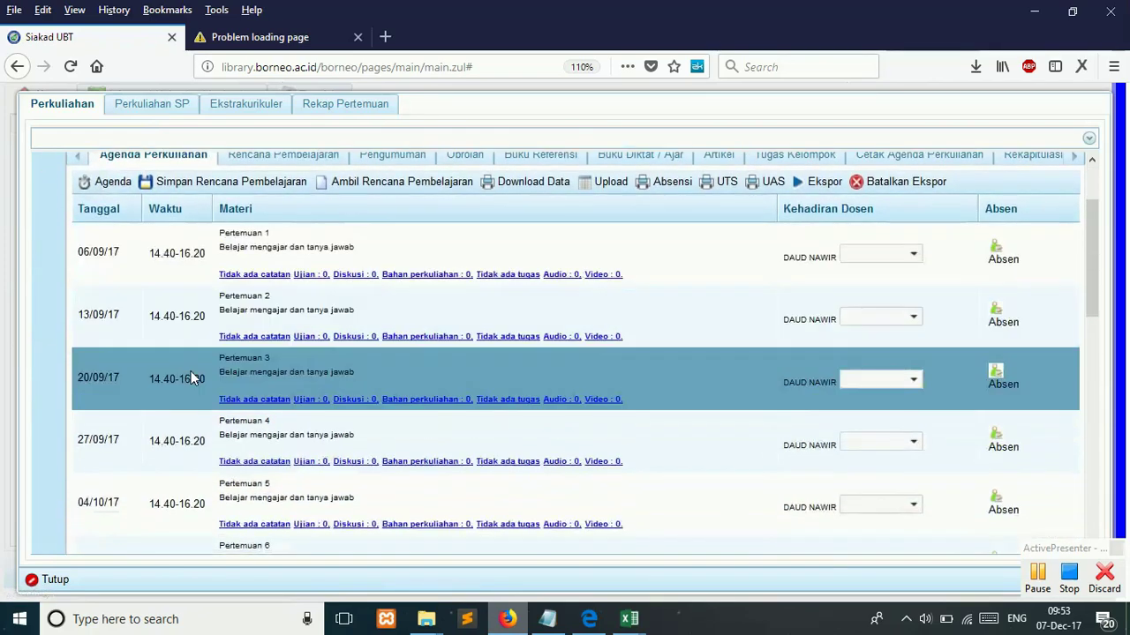
scroll(192, 370, down, 2)
scroll(273, 309, down, 4)
scroll(338, 539, up, 8)
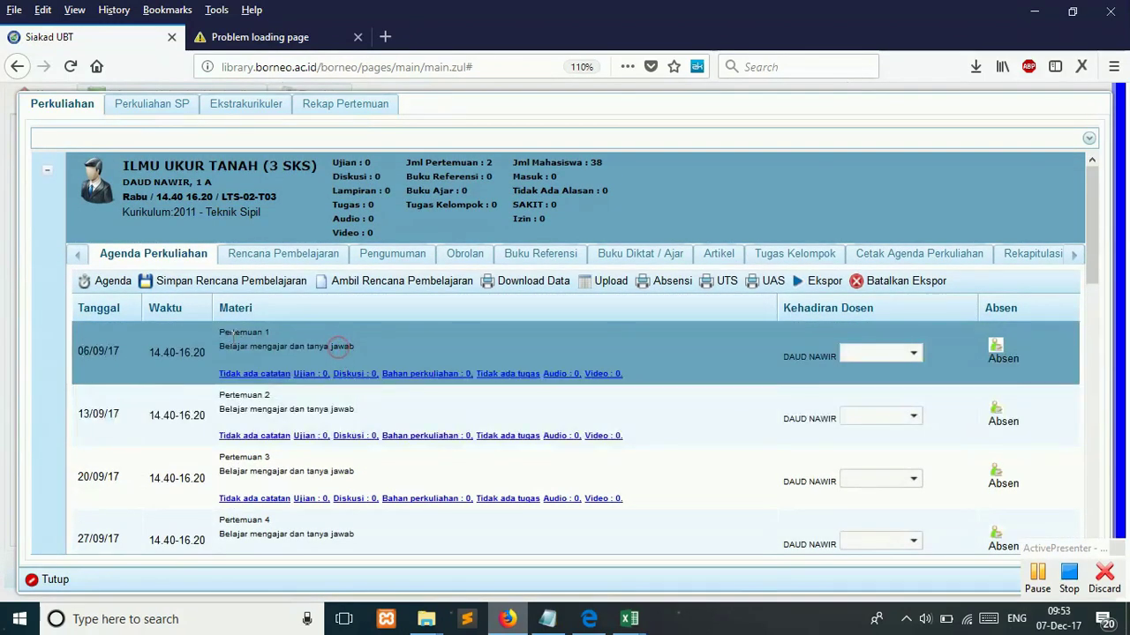
- Set Pertemuan 8 (25-10-2017) to the UTS meeting type
click(113, 280)
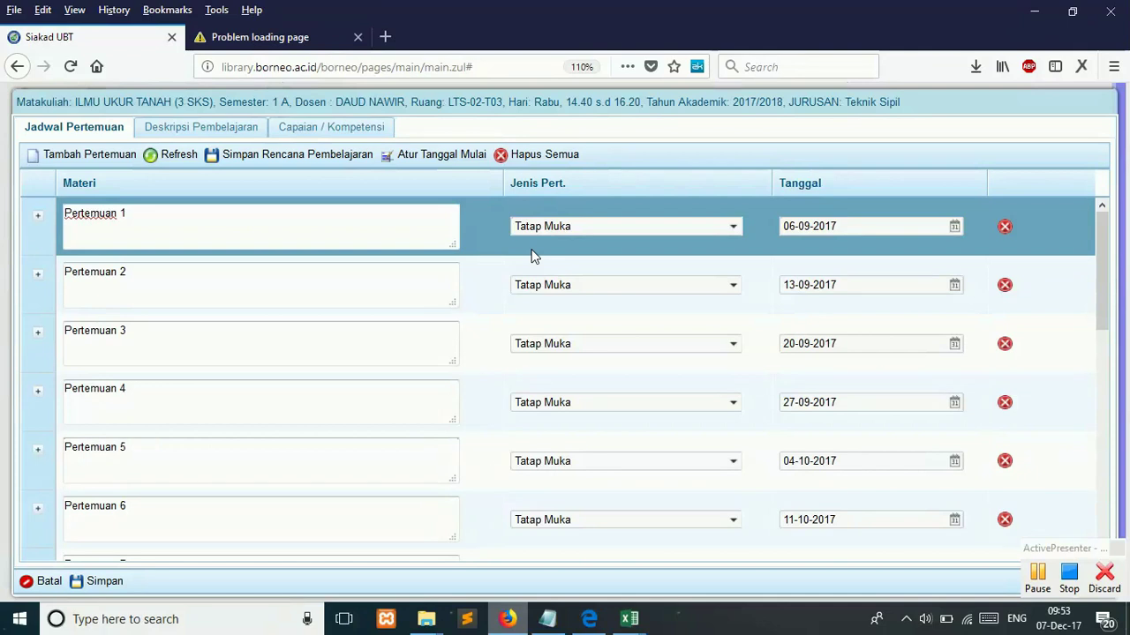
scroll(525, 265, down, 3)
scroll(525, 264, down, 1)
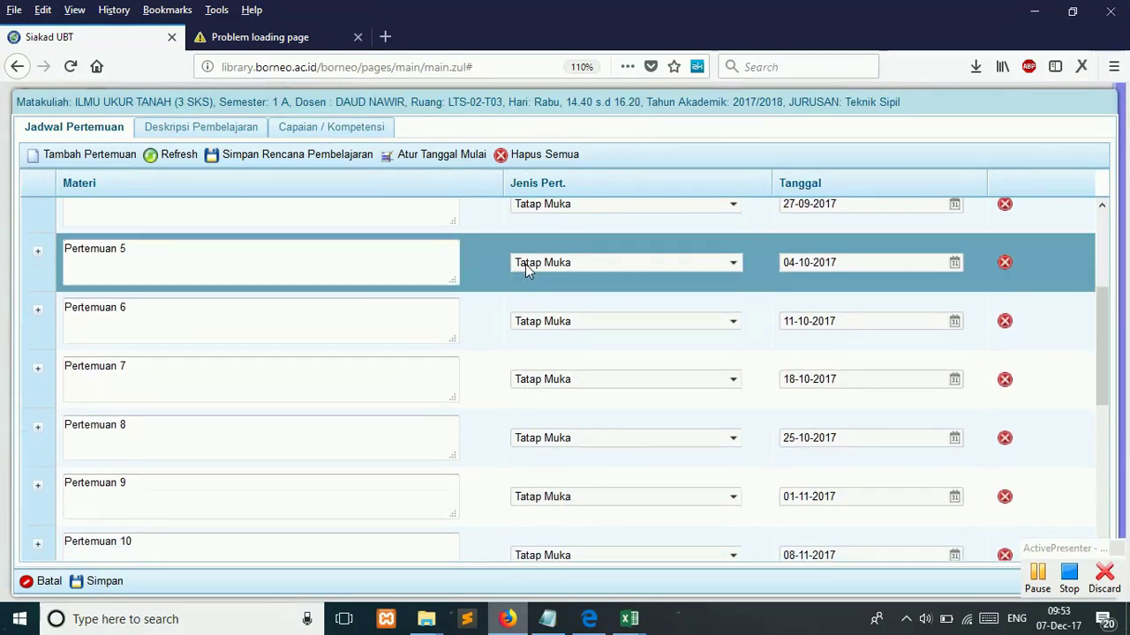
click(540, 439)
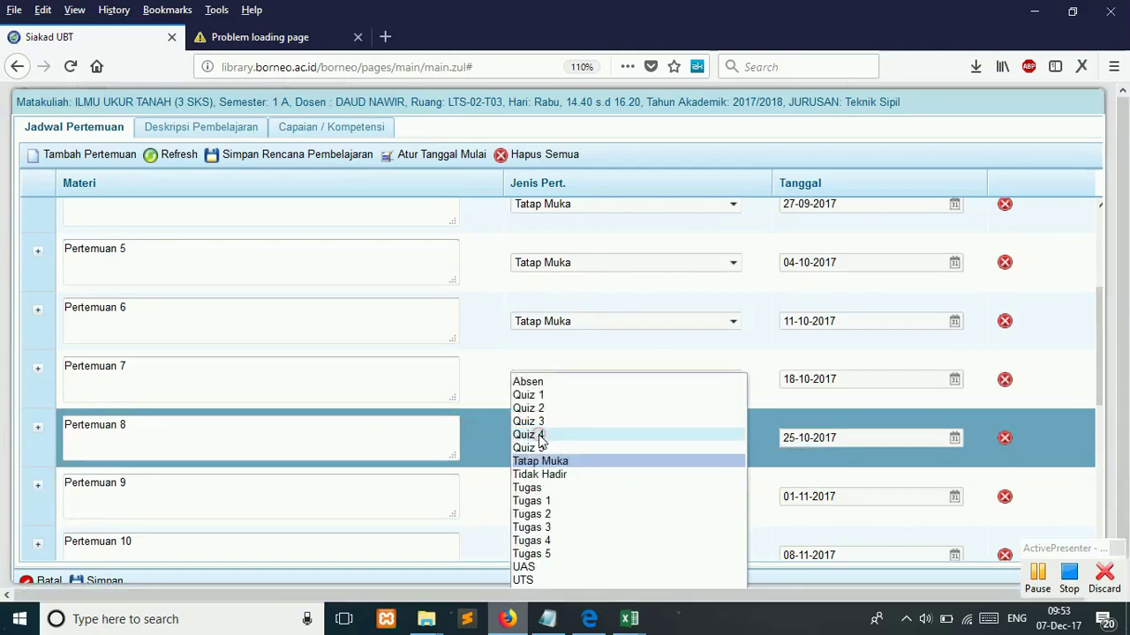
click(544, 580)
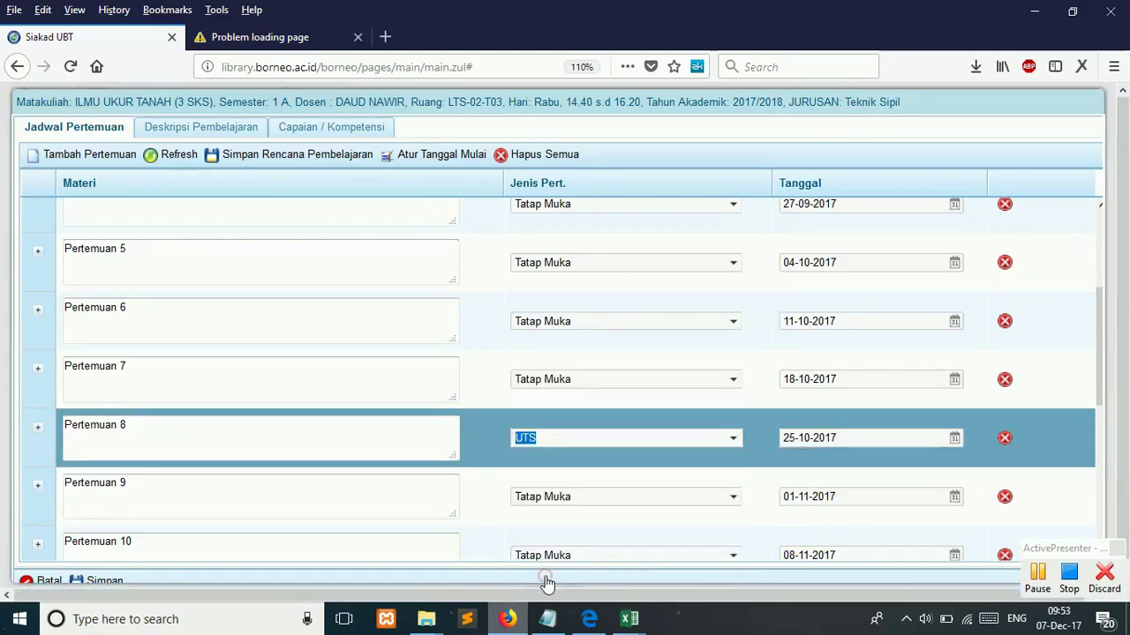
click(484, 448)
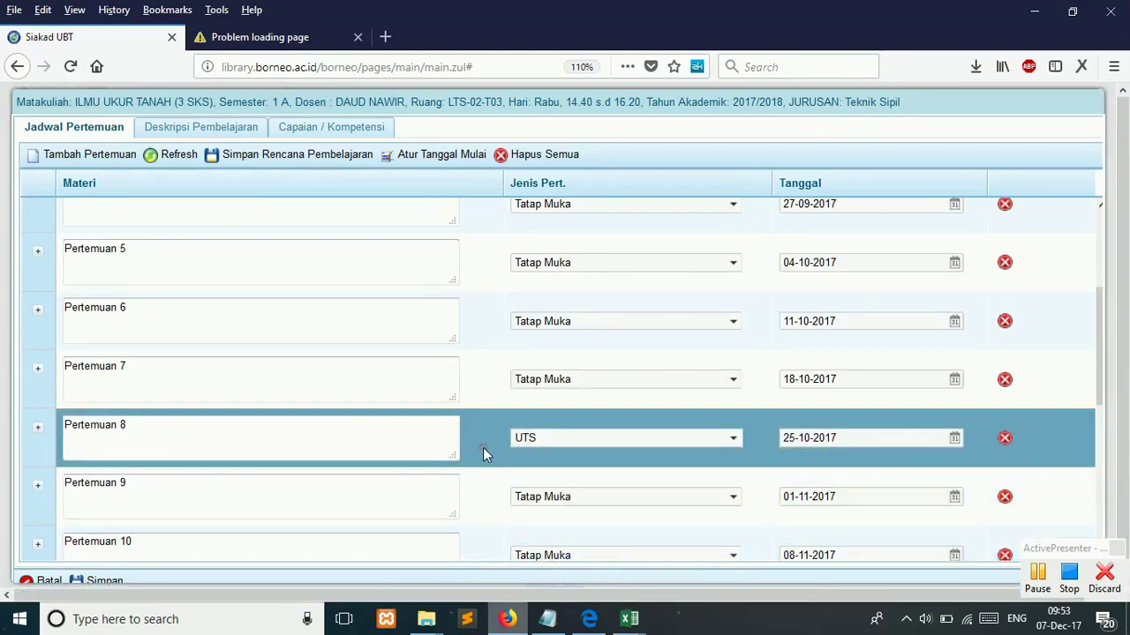
scroll(483, 451, down, 5)
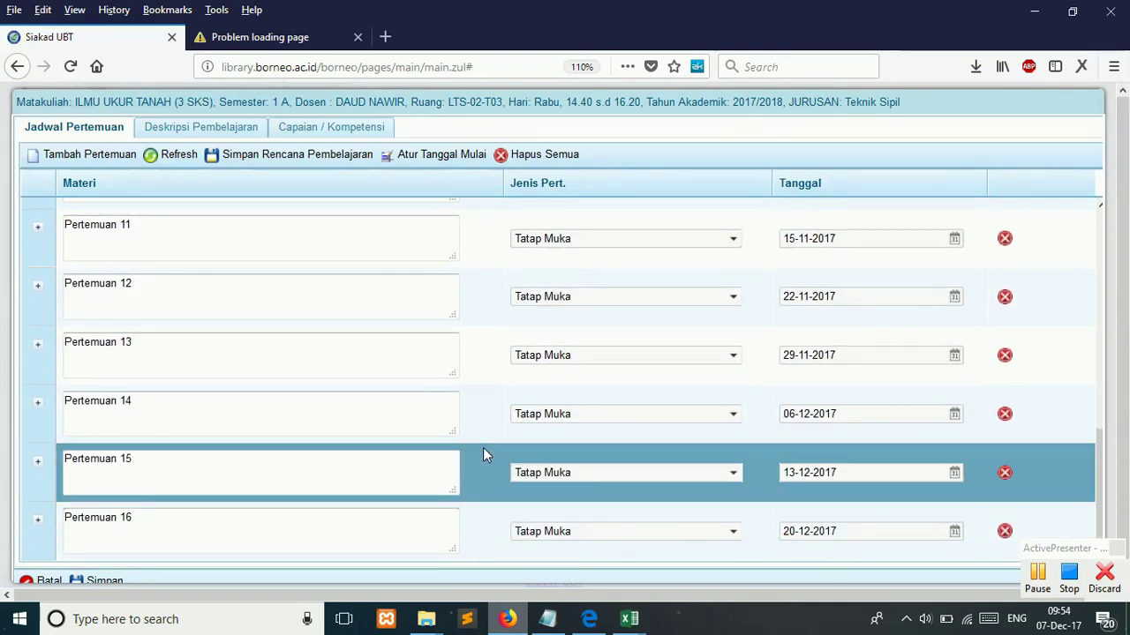
click(536, 532)
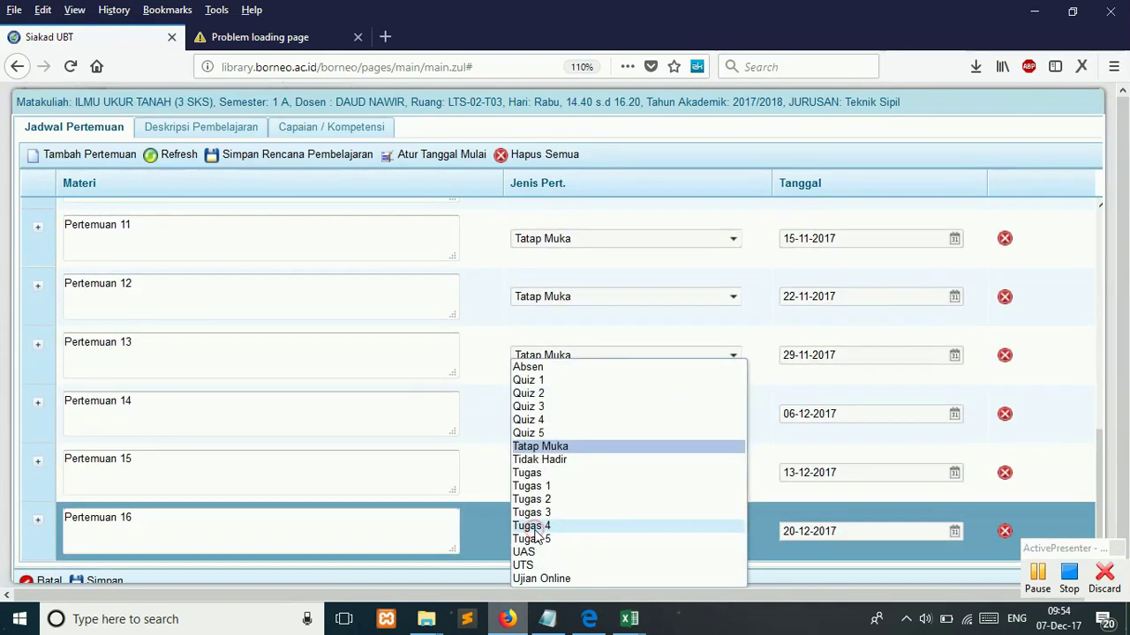
click(535, 554)
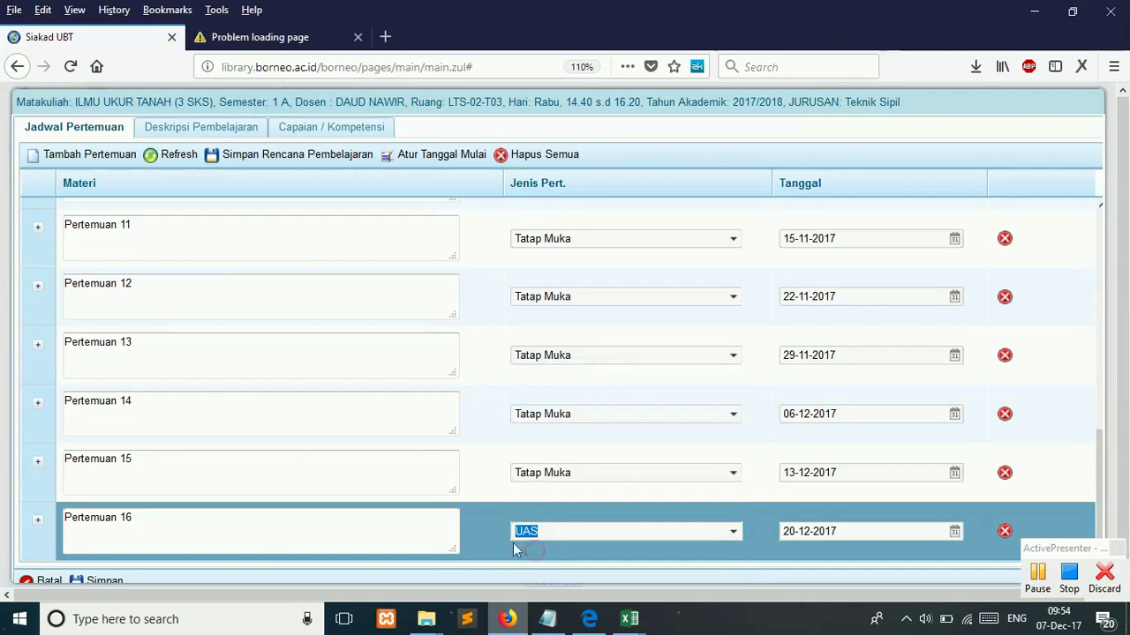
click(490, 529)
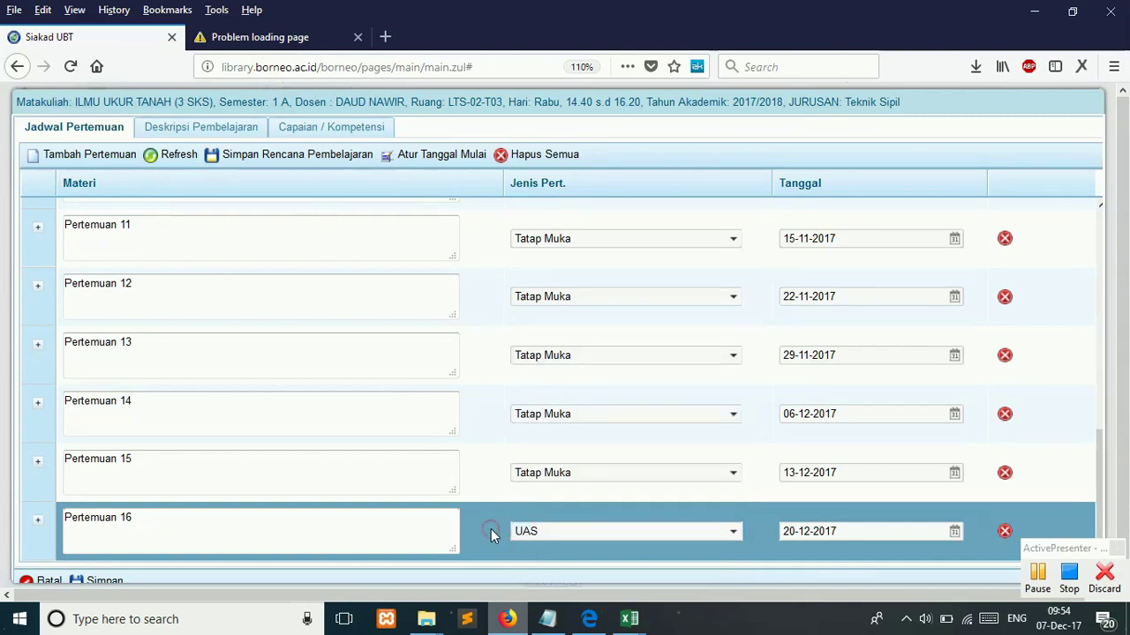
click(113, 582)
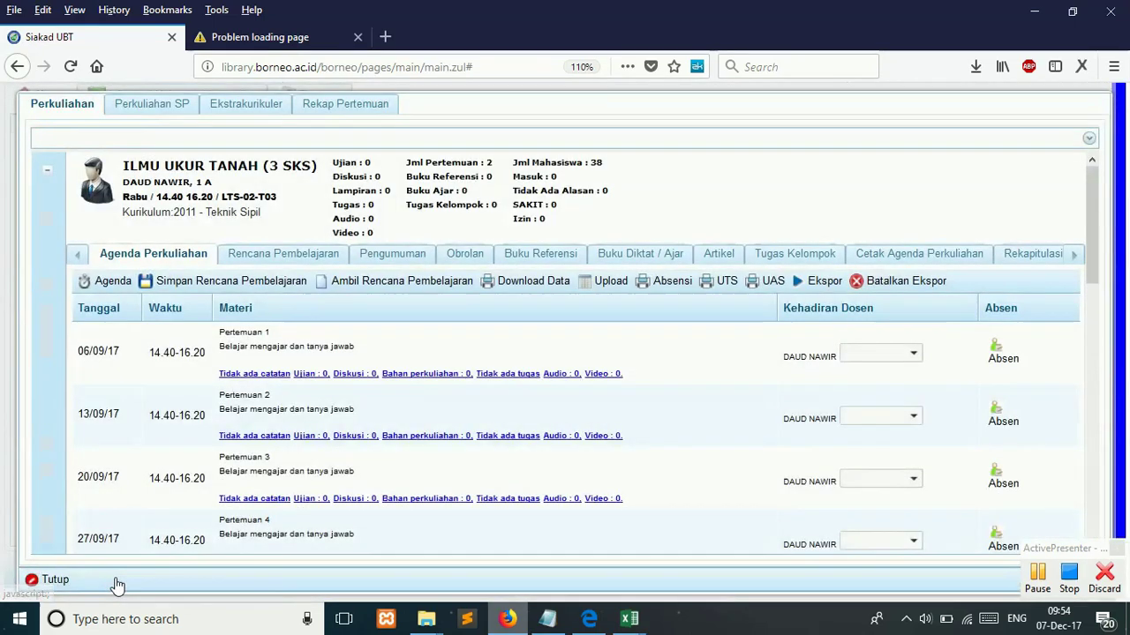
click(362, 394)
scroll(362, 394, down, 3)
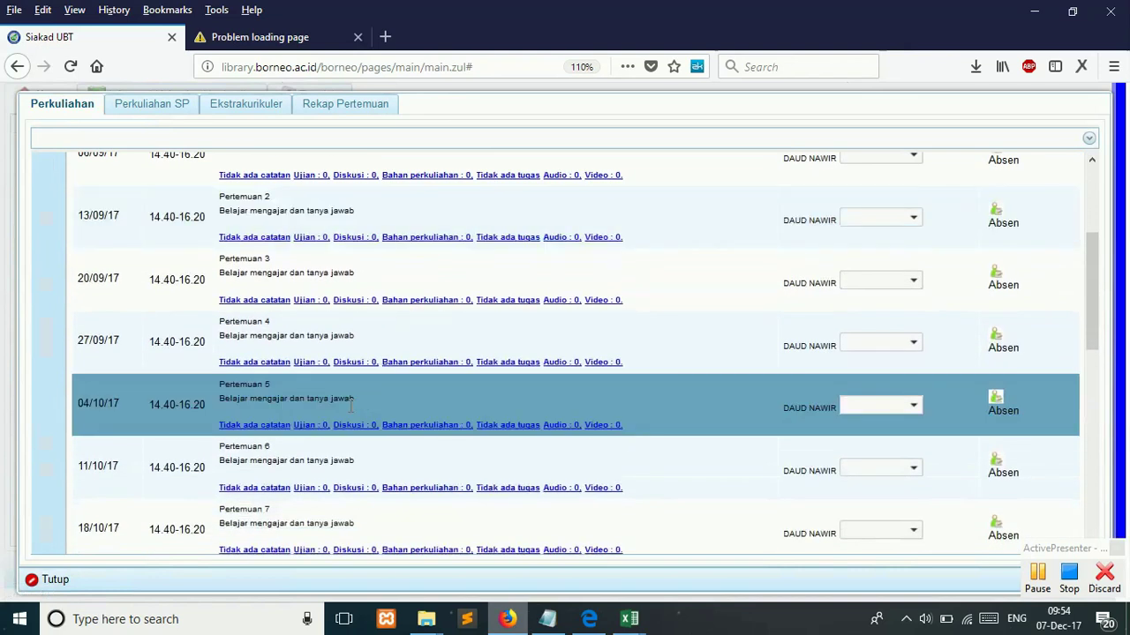
scroll(290, 423, down, 2)
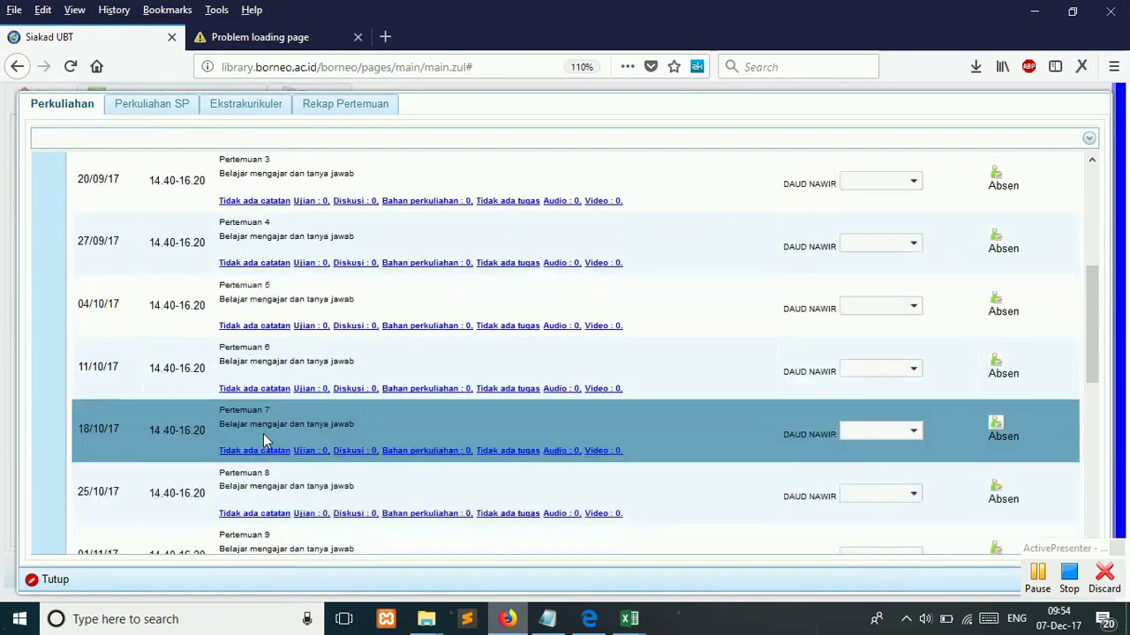
drag(220, 486, 323, 482)
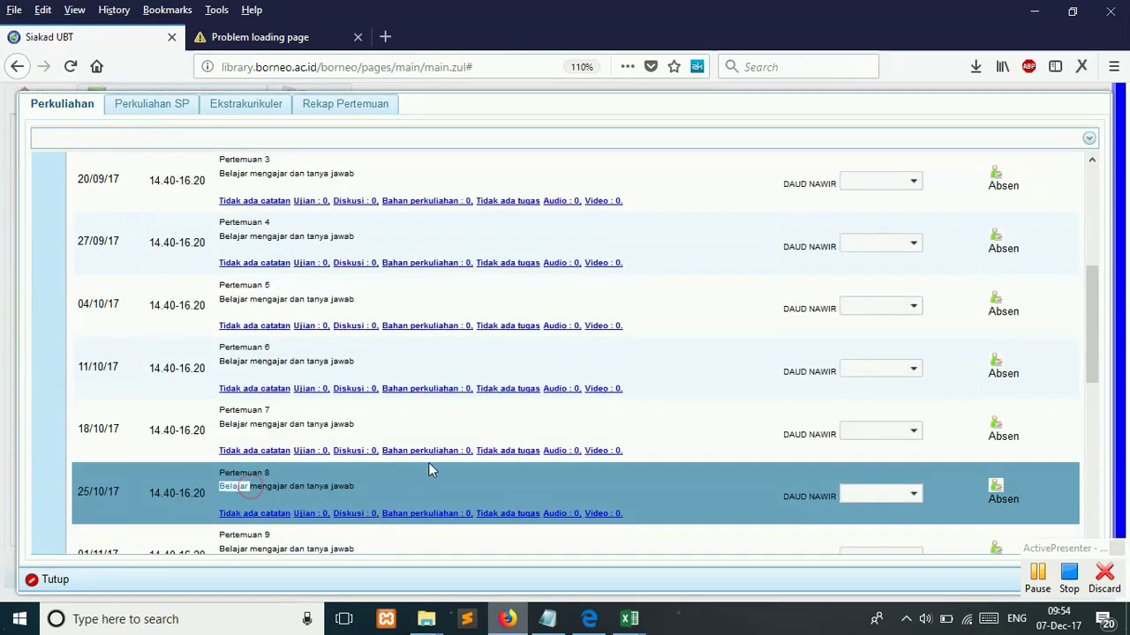
scroll(437, 462, down, 7)
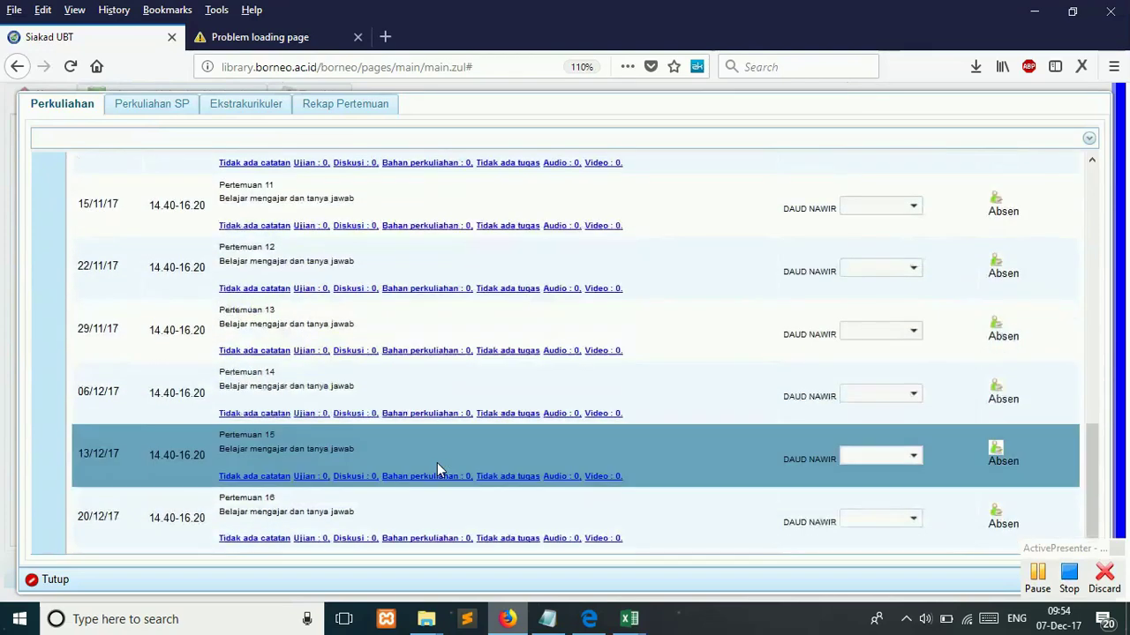
scroll(437, 468, up, 6)
scroll(437, 468, up, 5)
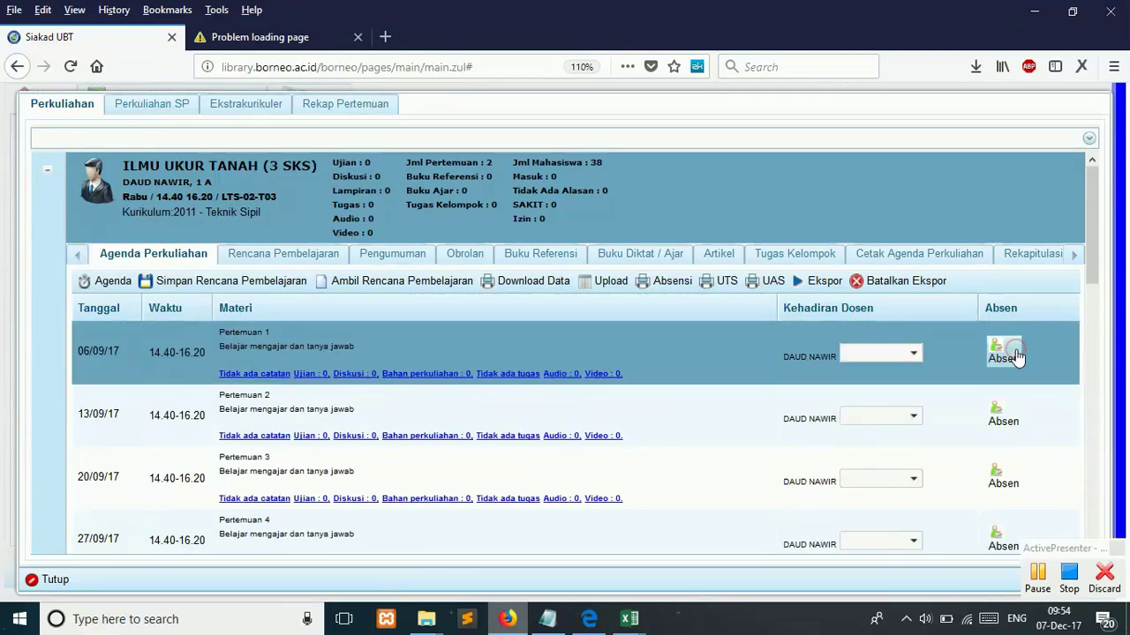
- Open Pertemuan 1's details on the Proses Pembelajaran dan Catatan tab
click(1015, 356)
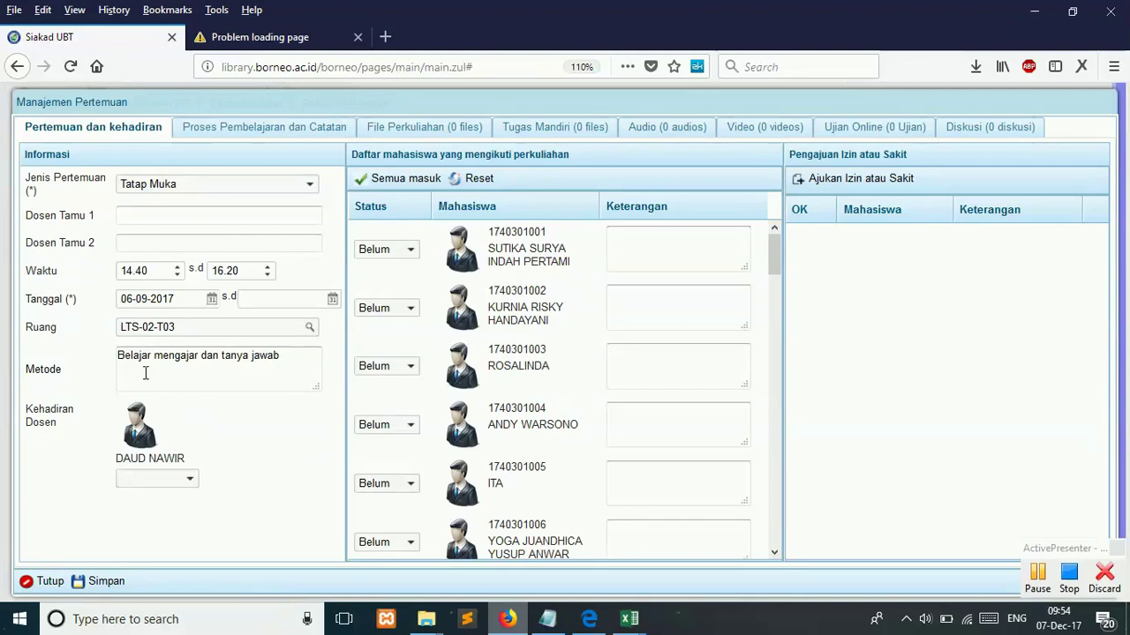
click(287, 138)
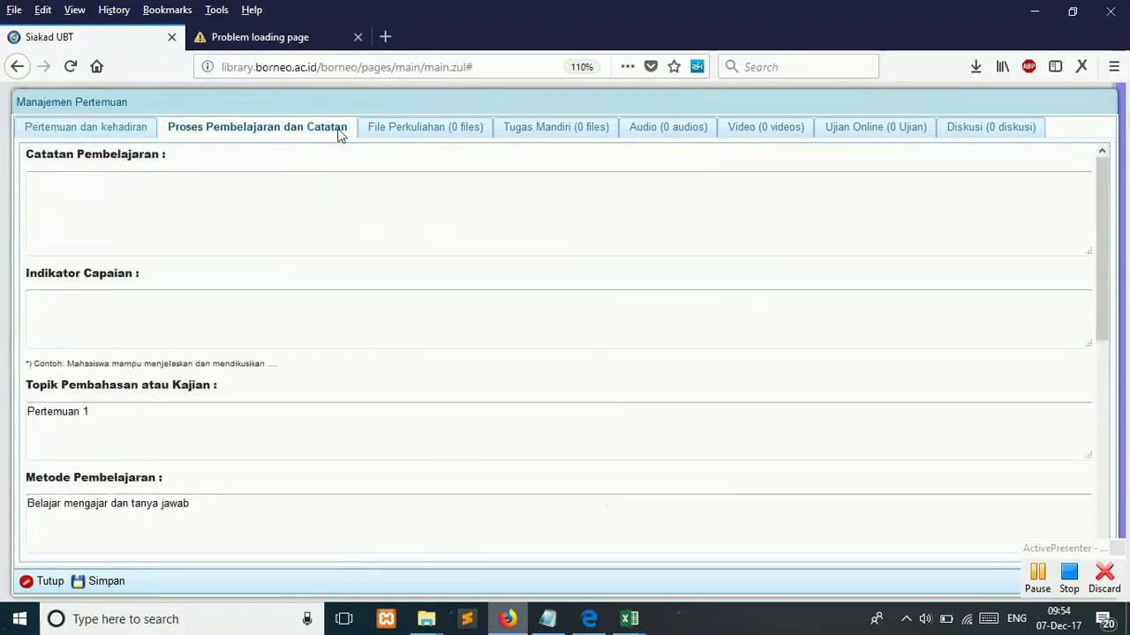
click(136, 311)
drag(169, 414, 13, 413)
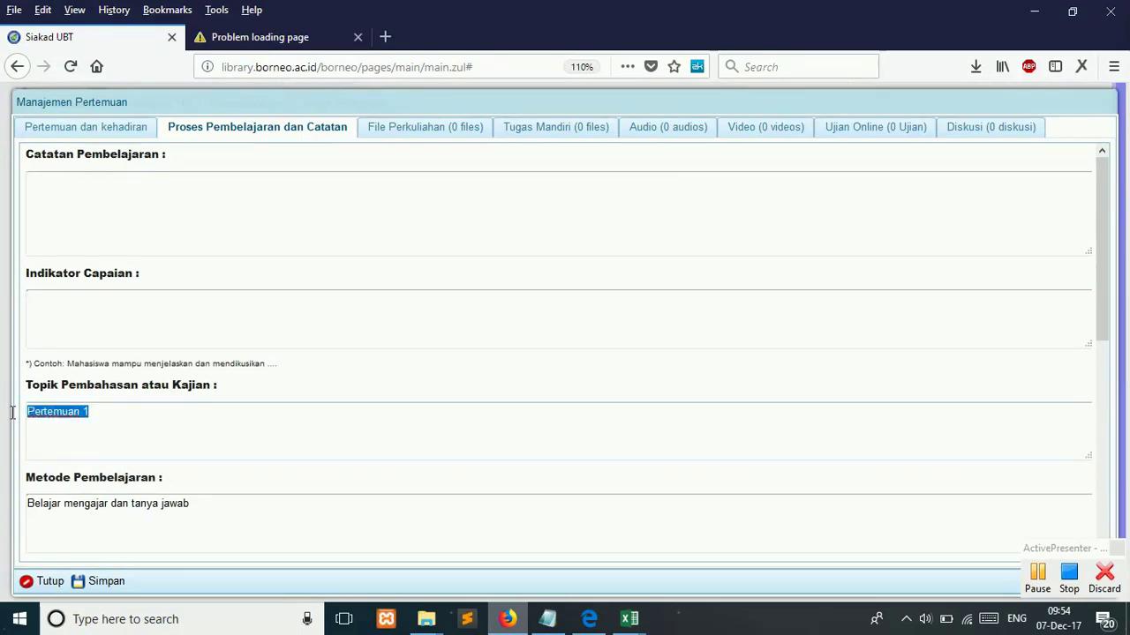
scroll(219, 421, down, 2)
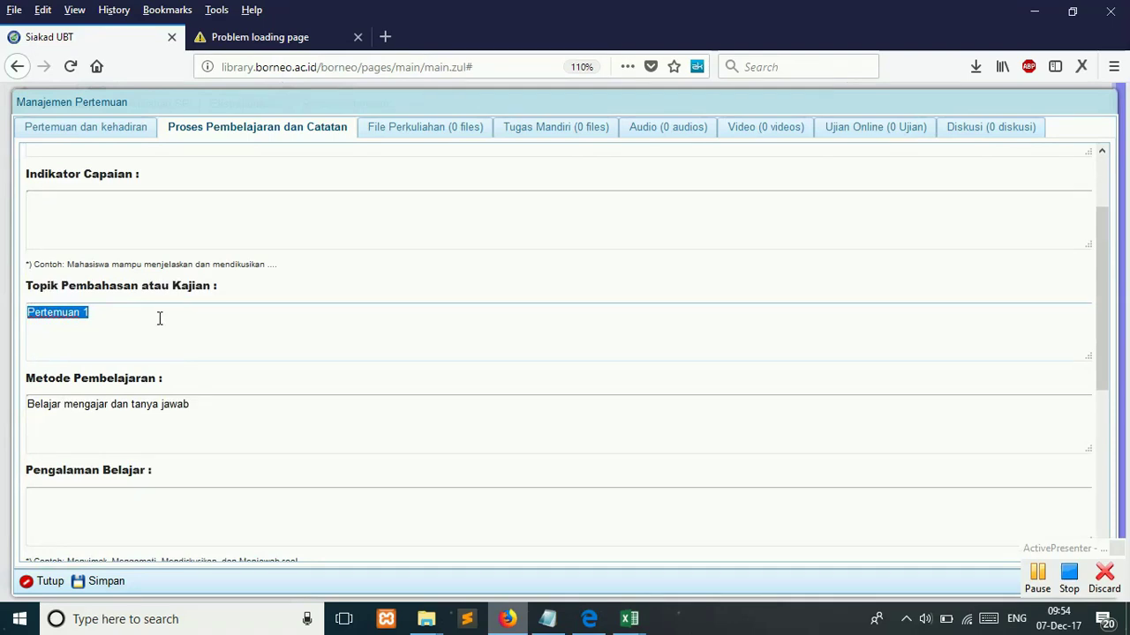
scroll(159, 319, up, 2)
- Step through the learning fields, from Indikator Capaian down to Sumber Belajar
click(178, 323)
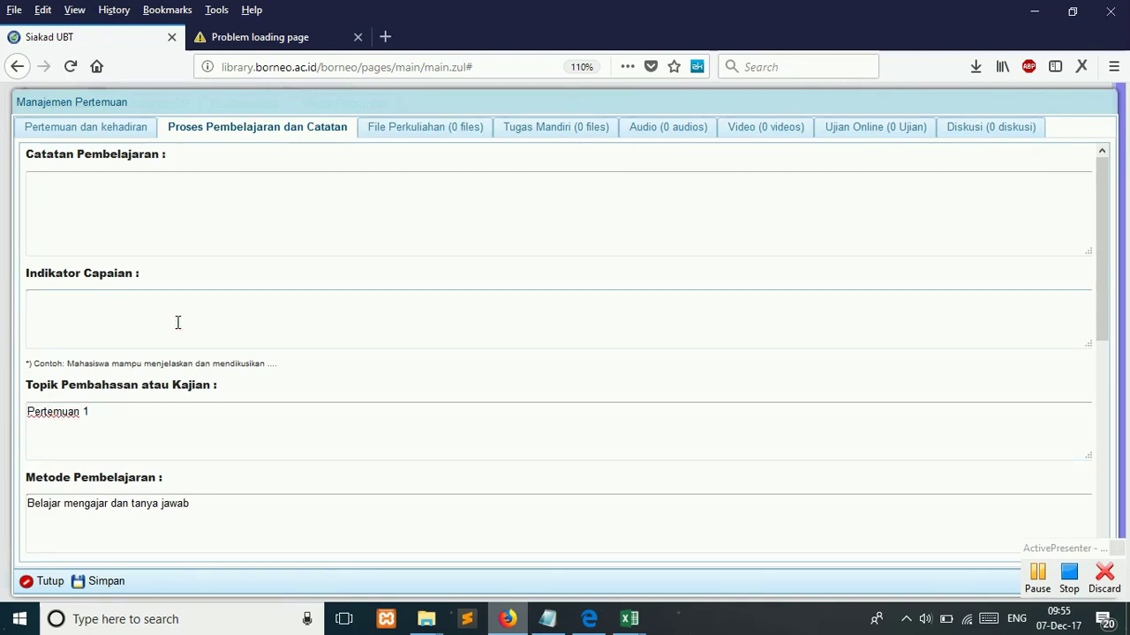
click(180, 408)
scroll(180, 409, down, 4)
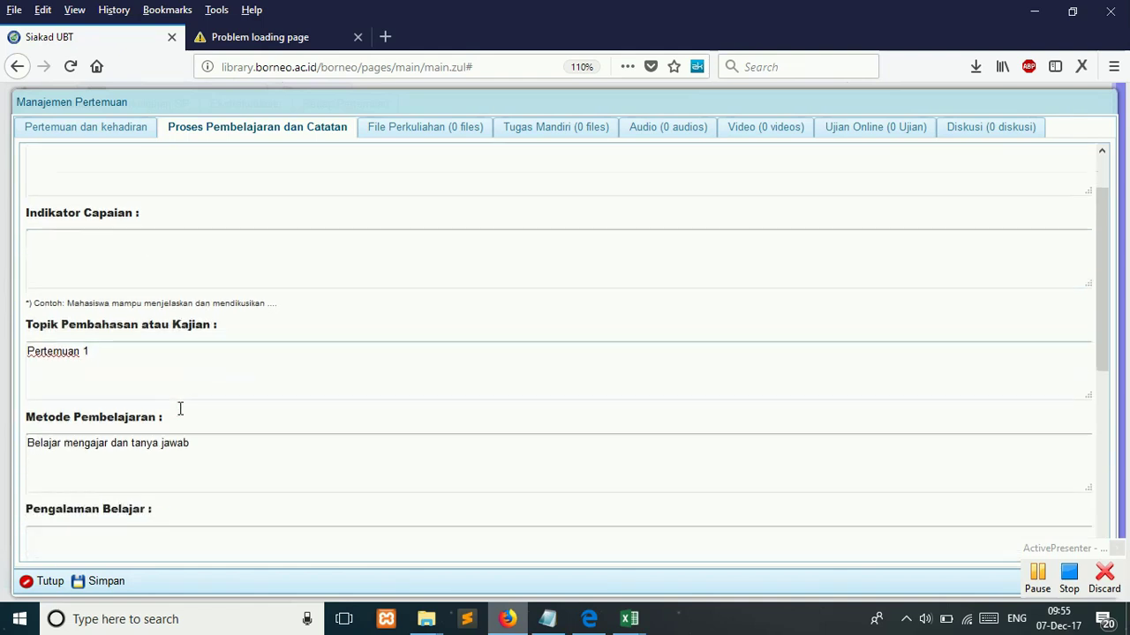
click(239, 314)
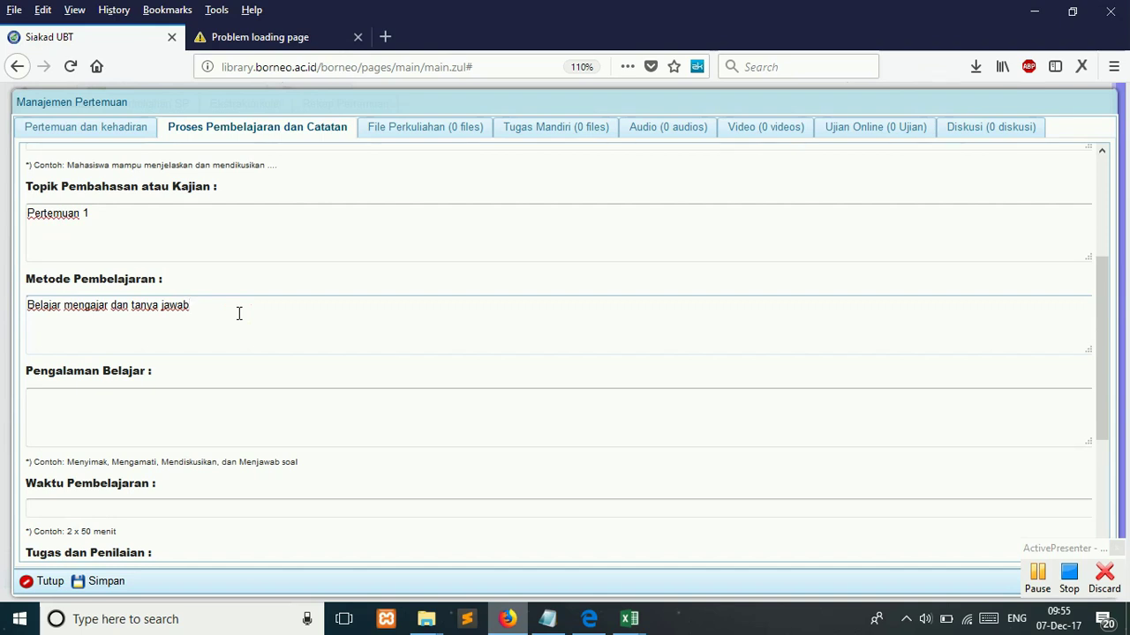
scroll(238, 314, down, 4)
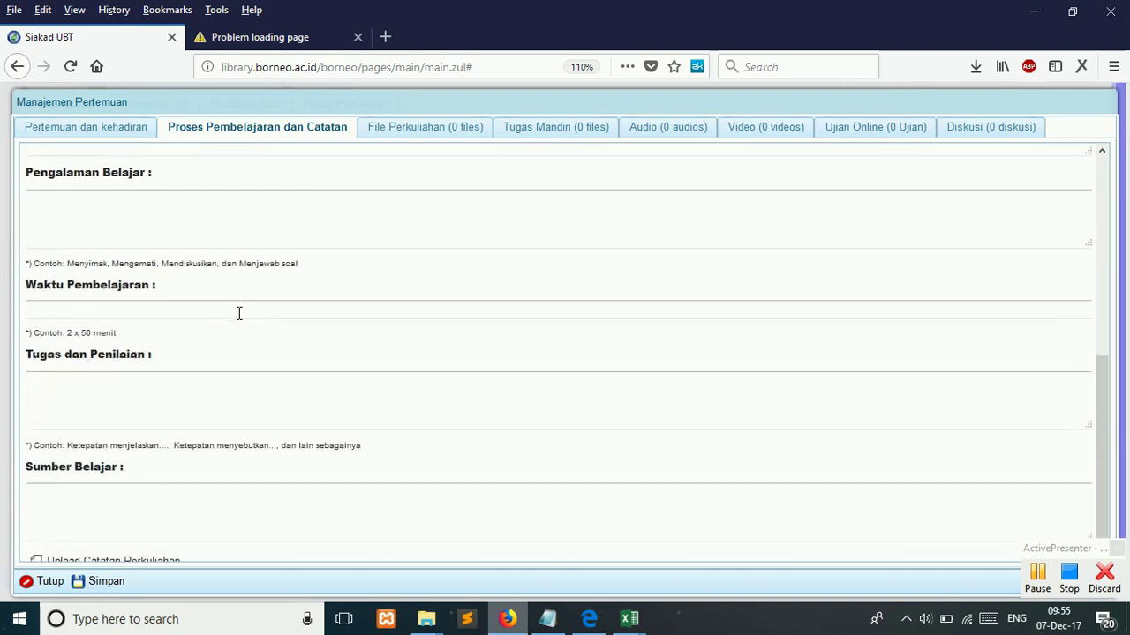
click(283, 219)
click(247, 316)
click(267, 397)
scroll(359, 411, down, 1)
click(252, 497)
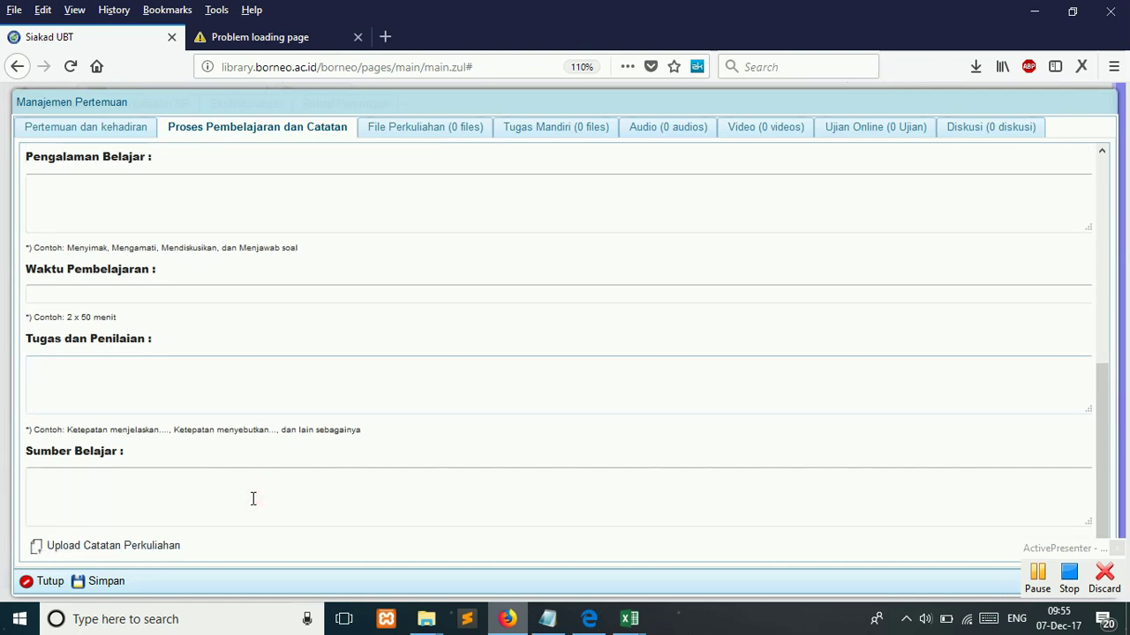
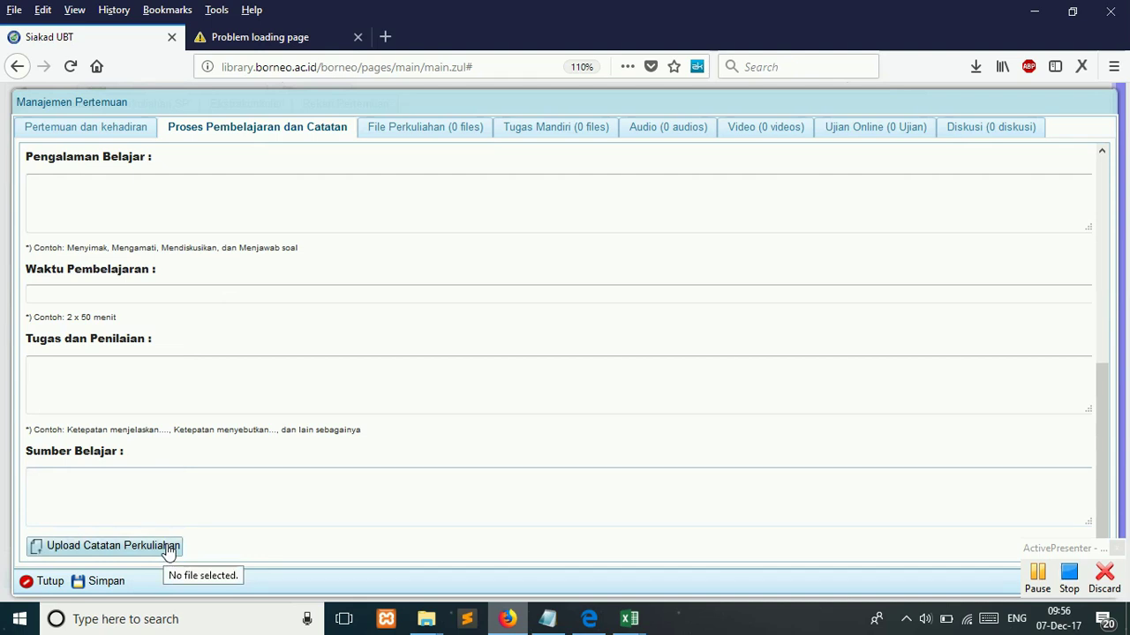
- Close the Pertemuan 1 management form with Simpan, then reopen Pertemuan 1's notes form from the agenda
scroll(232, 542, up, 5)
scroll(232, 537, down, 5)
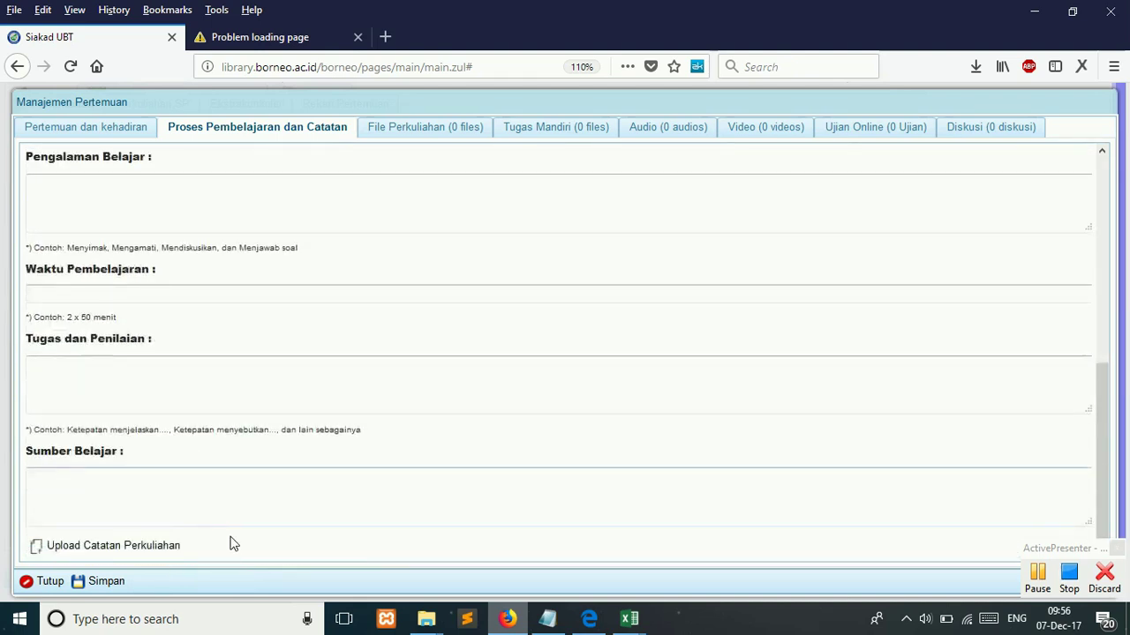
click(98, 587)
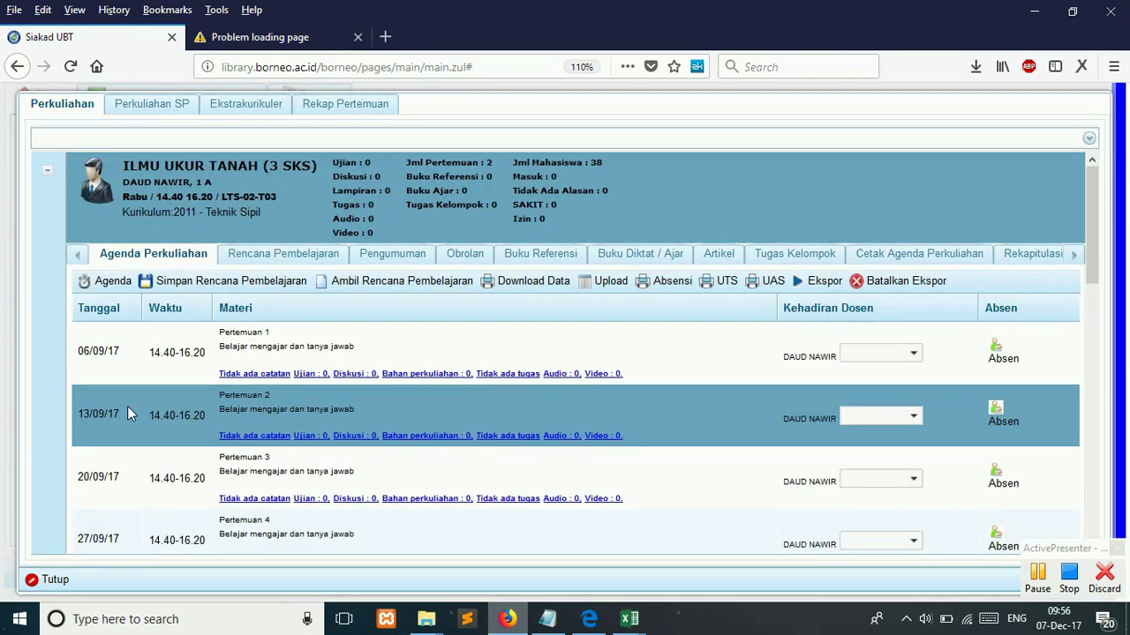
click(251, 376)
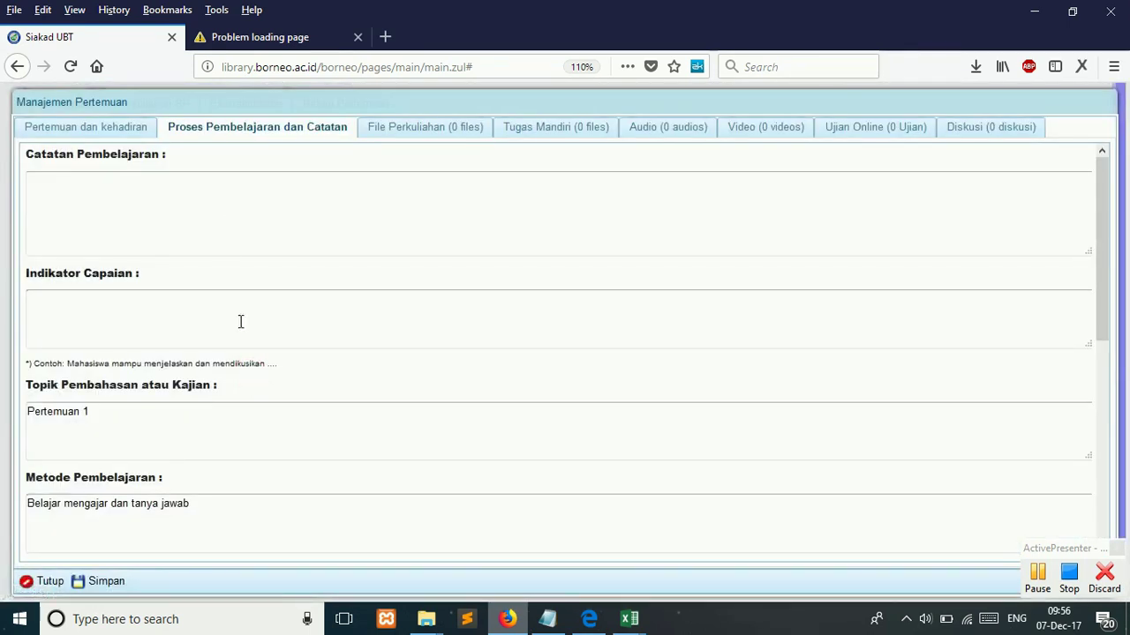
- Write a Catatan Pembelajaran note on introducing surveying (pengenalan ilmu ukur) for Pertemuan 1, save it, then reopen and re-save it
click(277, 224)
text(Belajarlah yang ra)
key(BackSpace)
key(BackSpace)
key(BackSpace)
key(BackSpace)
key(BackSpace)
key(BackSpace)
key(BackSpace)
key(BackSpace)
key(BackSpace)
key(BackSpace)
key(BackSpace)
key(BackSpace)
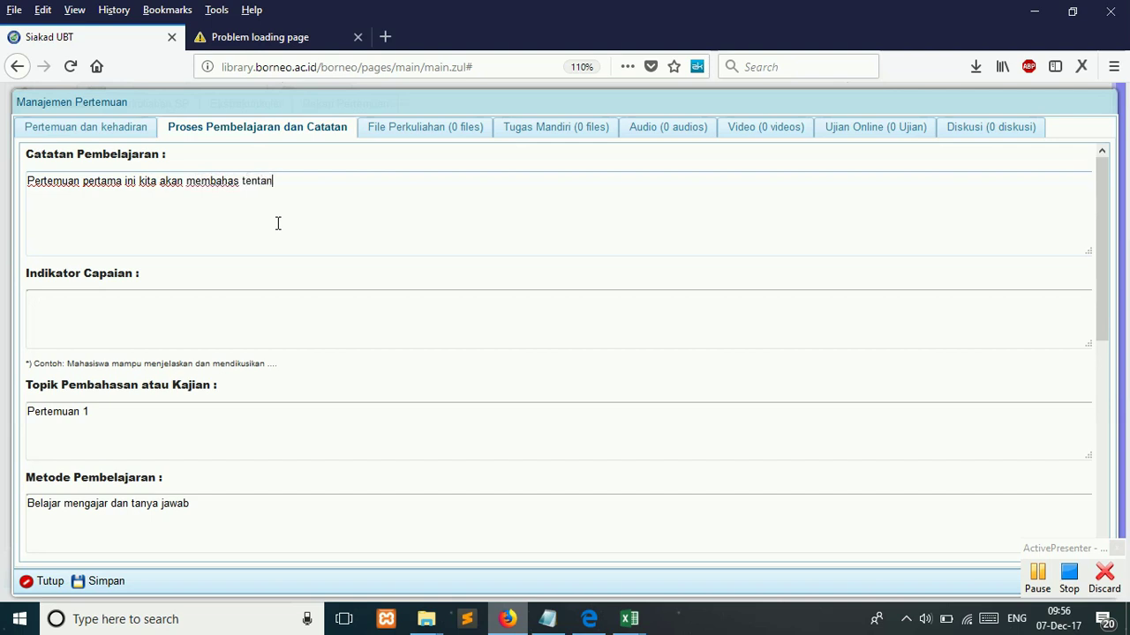
text(ngenala)
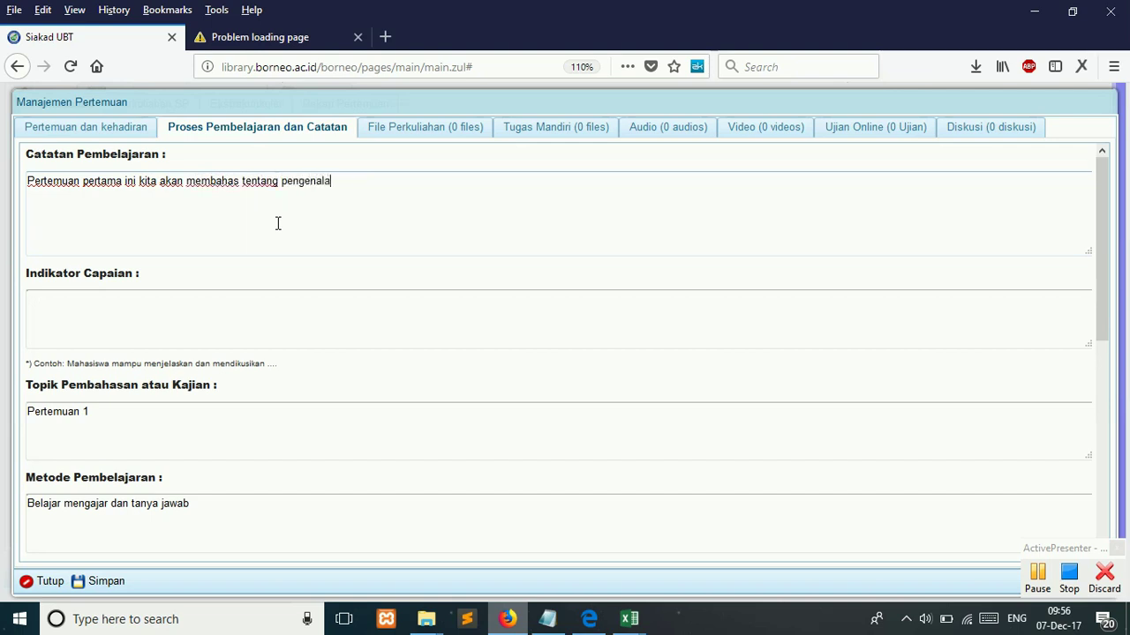
text(n ilmu uk)
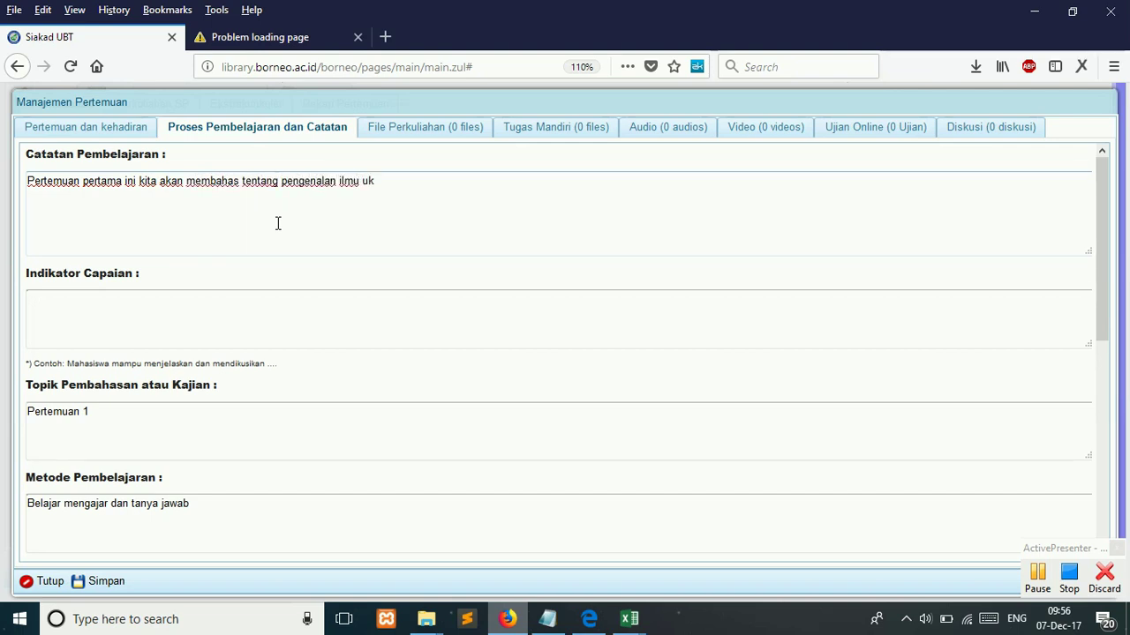
text(ur)
click(97, 581)
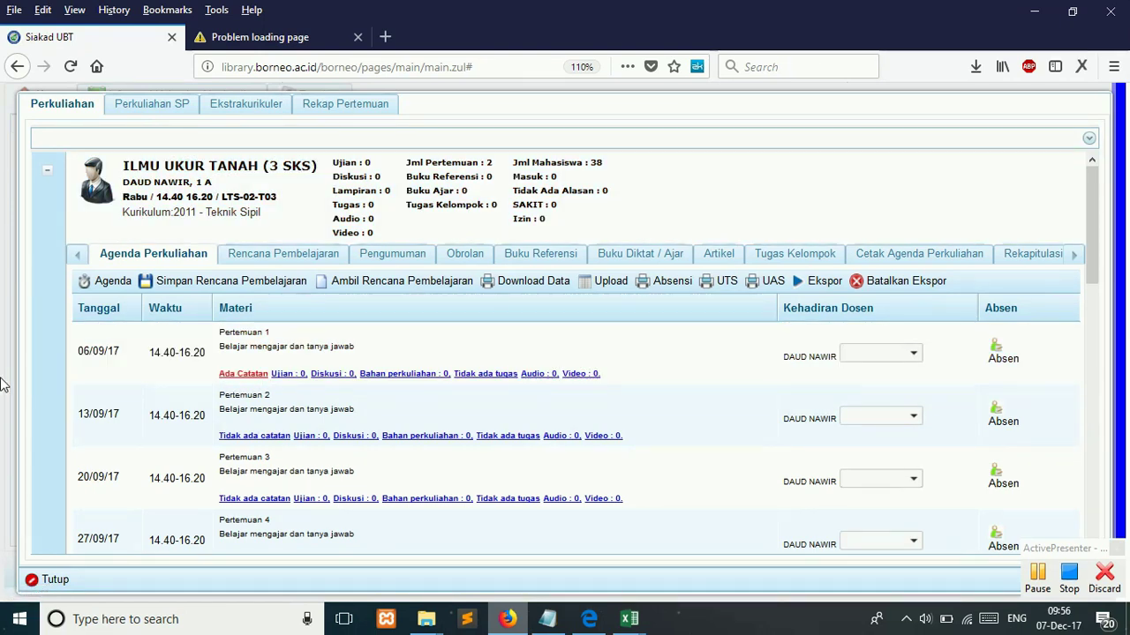
click(226, 378)
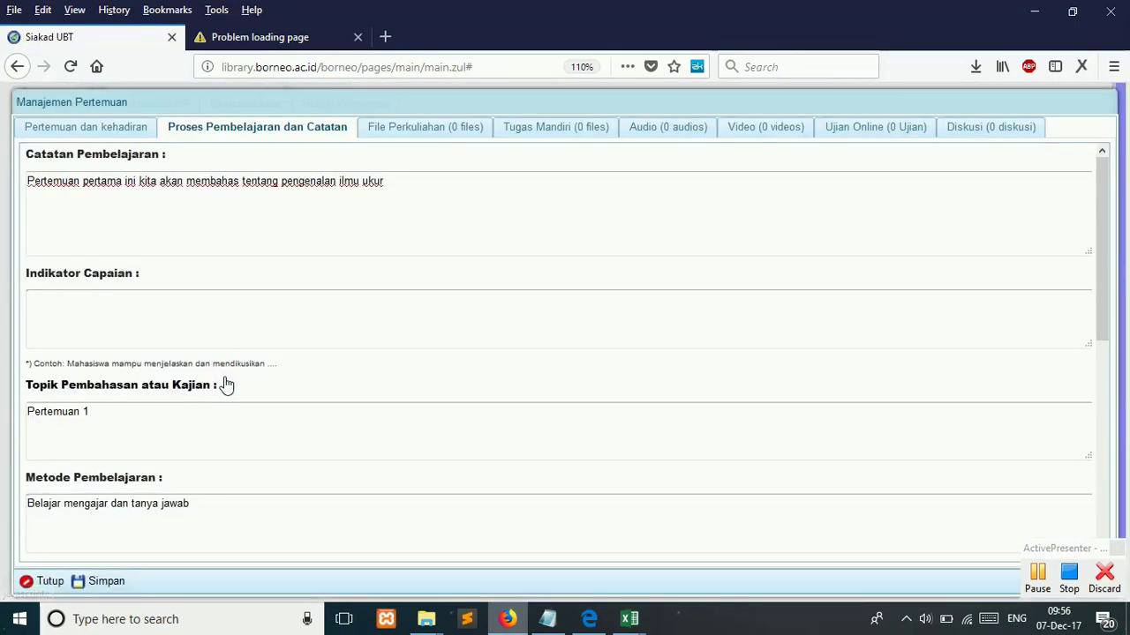
click(78, 581)
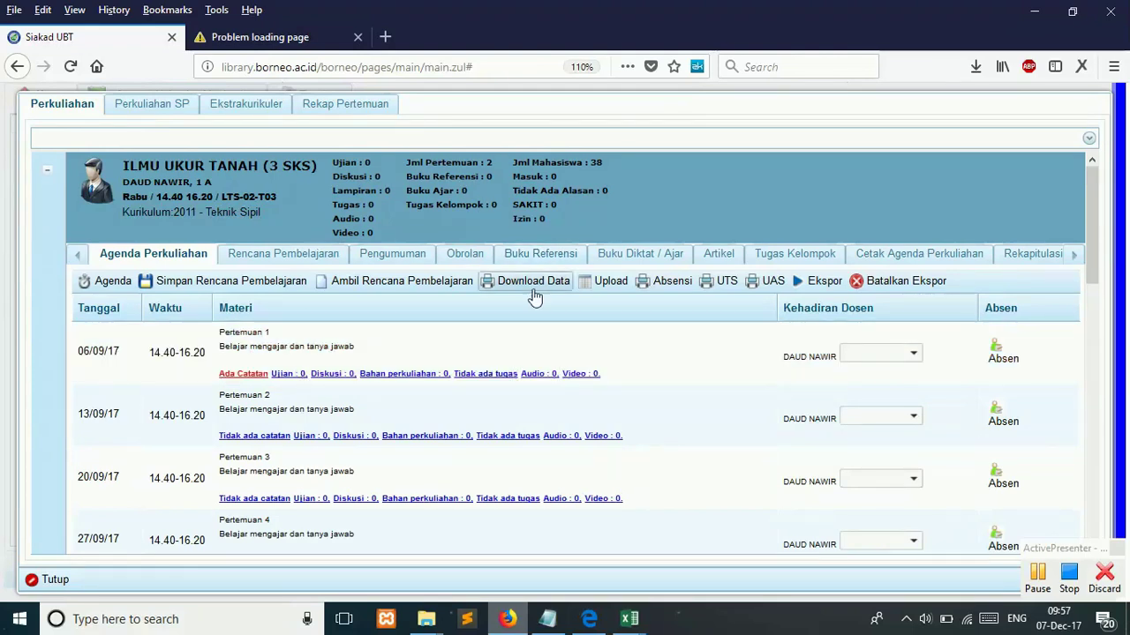
- Export the agenda via CETAK DATA as an .xls file and open it from Firefox Downloads
click(537, 290)
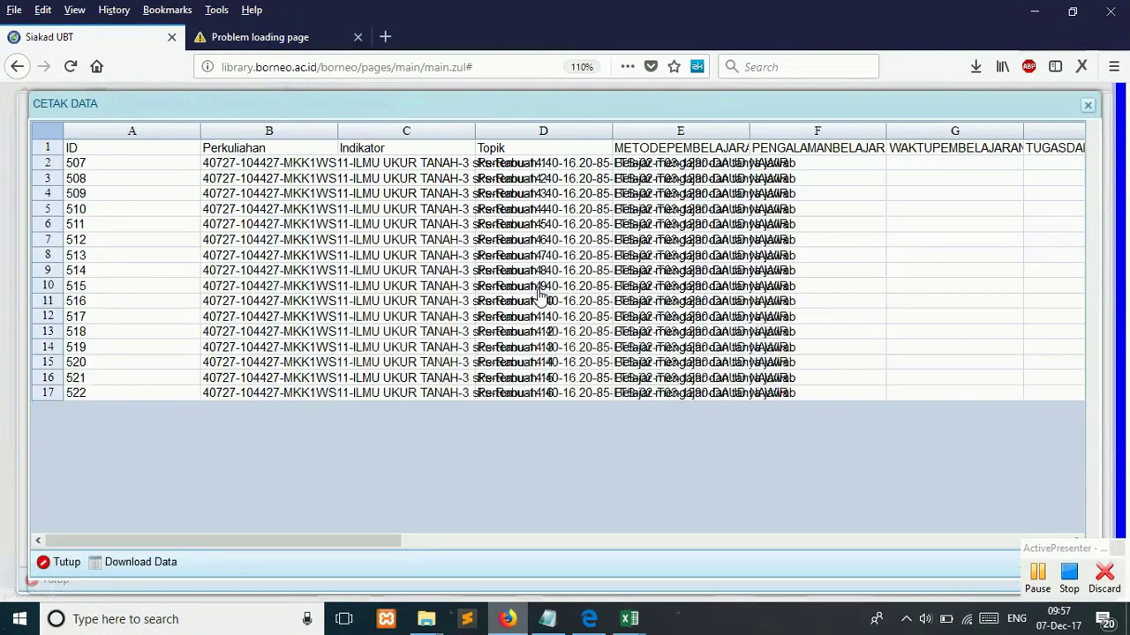
click(44, 562)
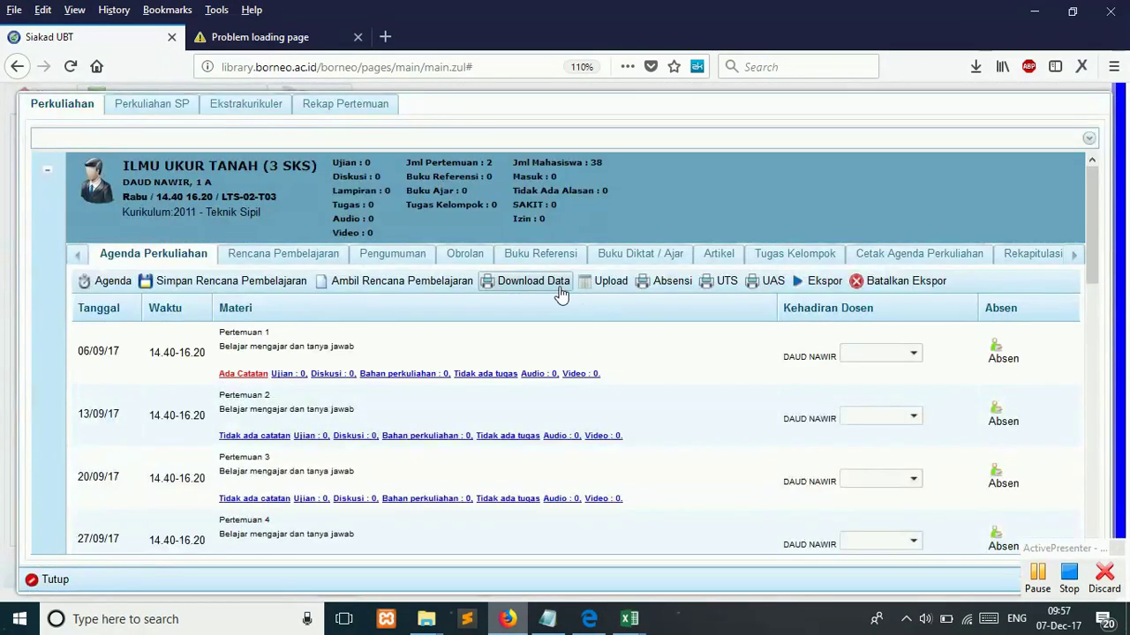
click(560, 287)
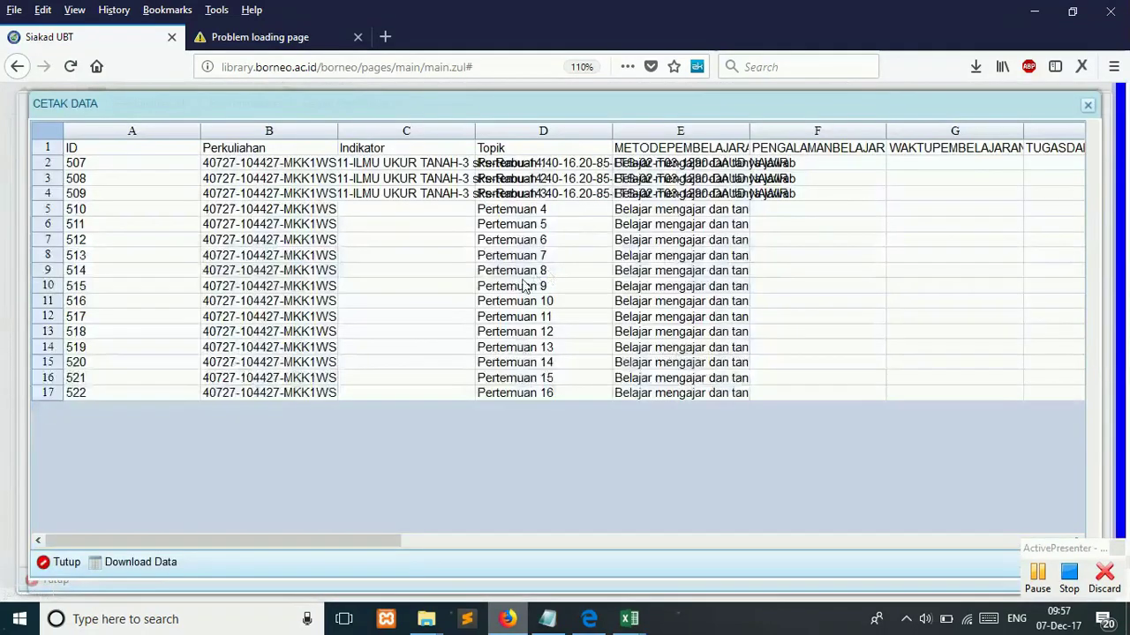
click(132, 565)
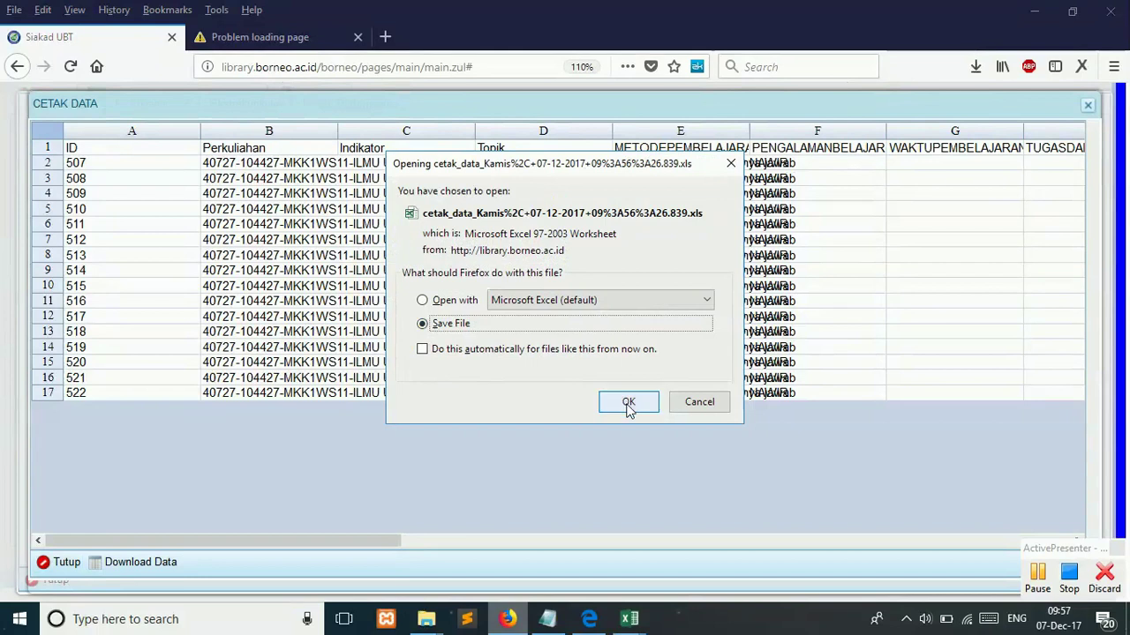
click(628, 403)
click(62, 568)
click(976, 66)
click(948, 122)
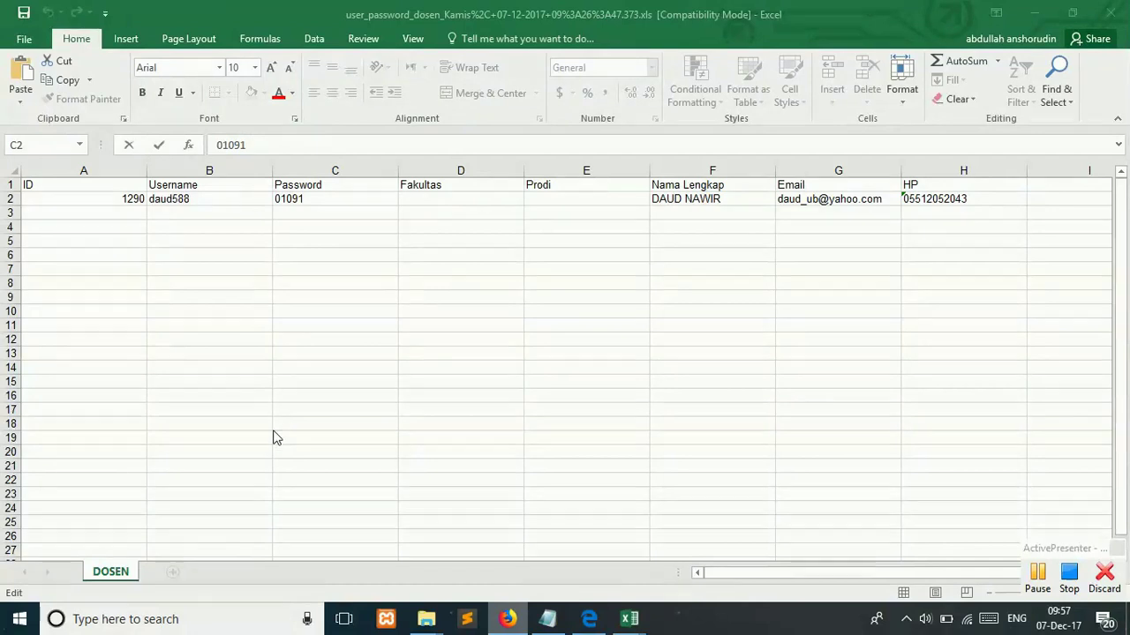
- Enable editing in the cetak_data workbook and AutoFit column A
click(329, 335)
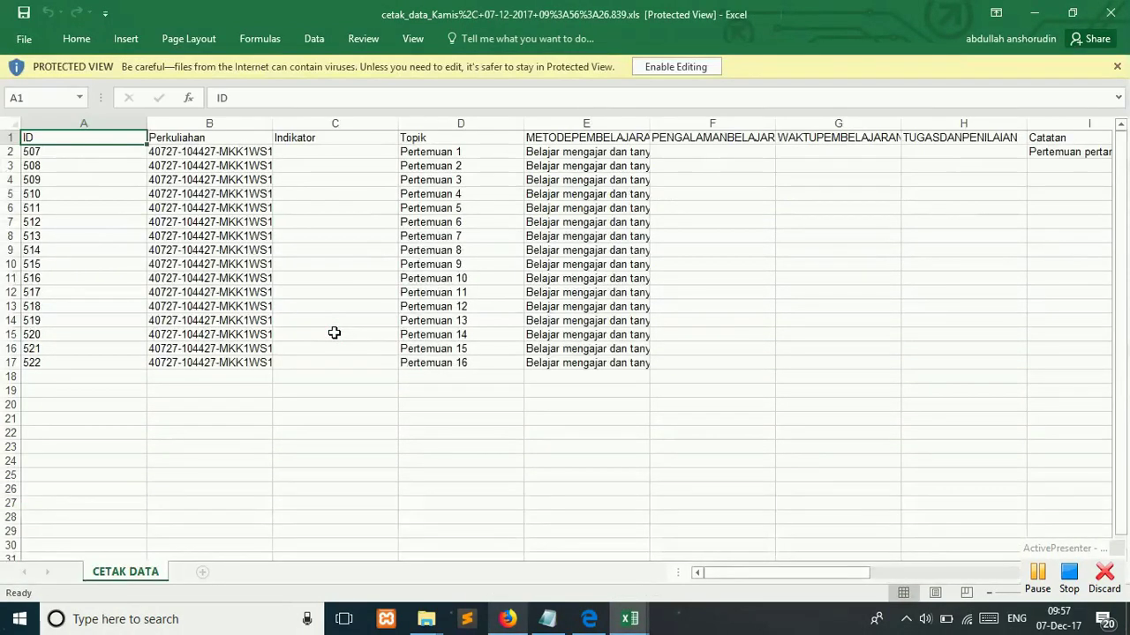
click(671, 69)
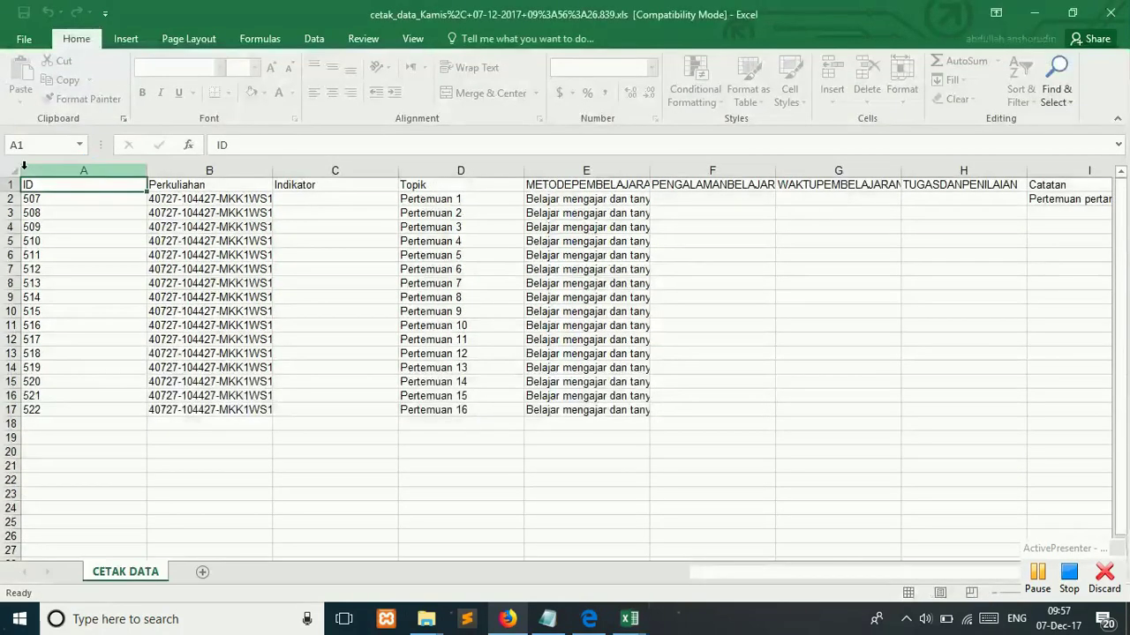
key(ctrl+a)
click(137, 168)
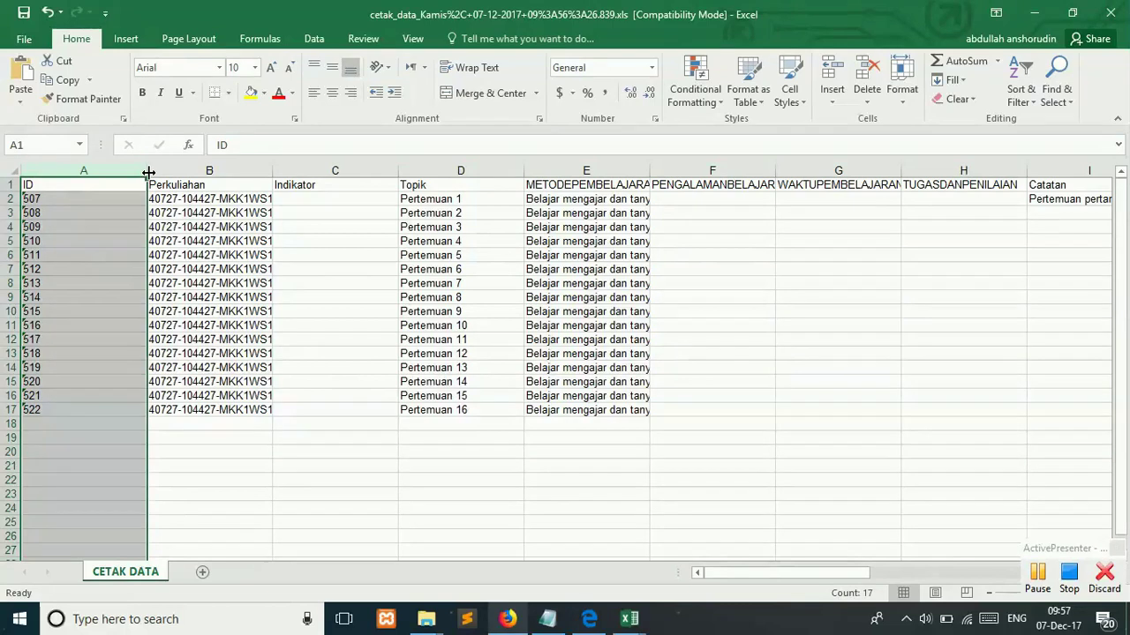
double_click(147, 171)
click(695, 401)
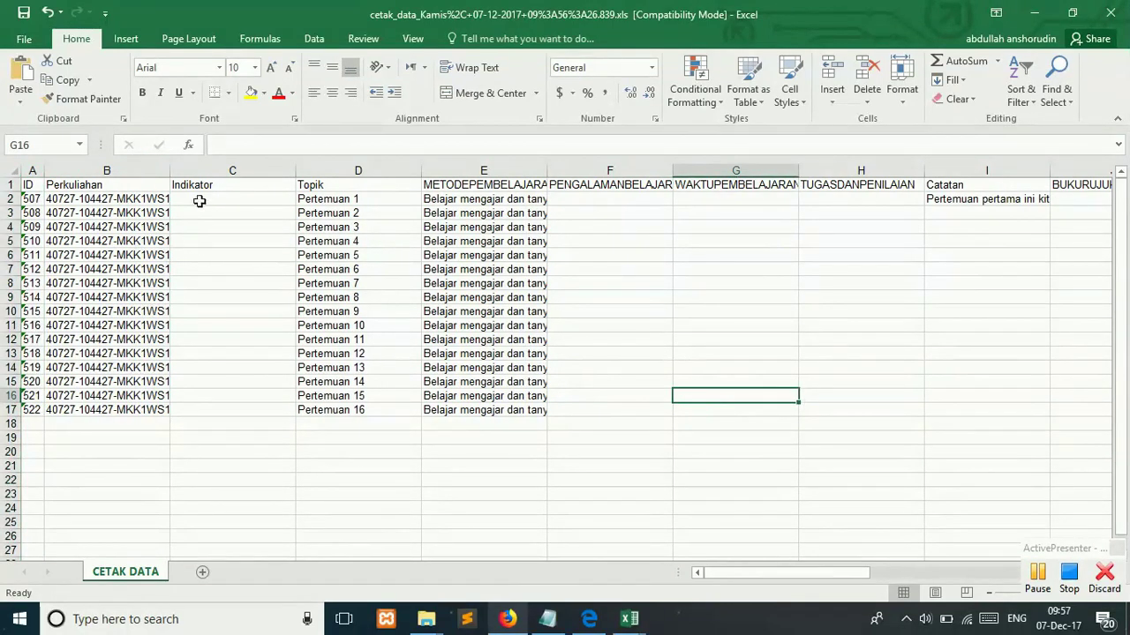
- Review the Indikator and Topik cells for the meetings
click(199, 197)
click(200, 198)
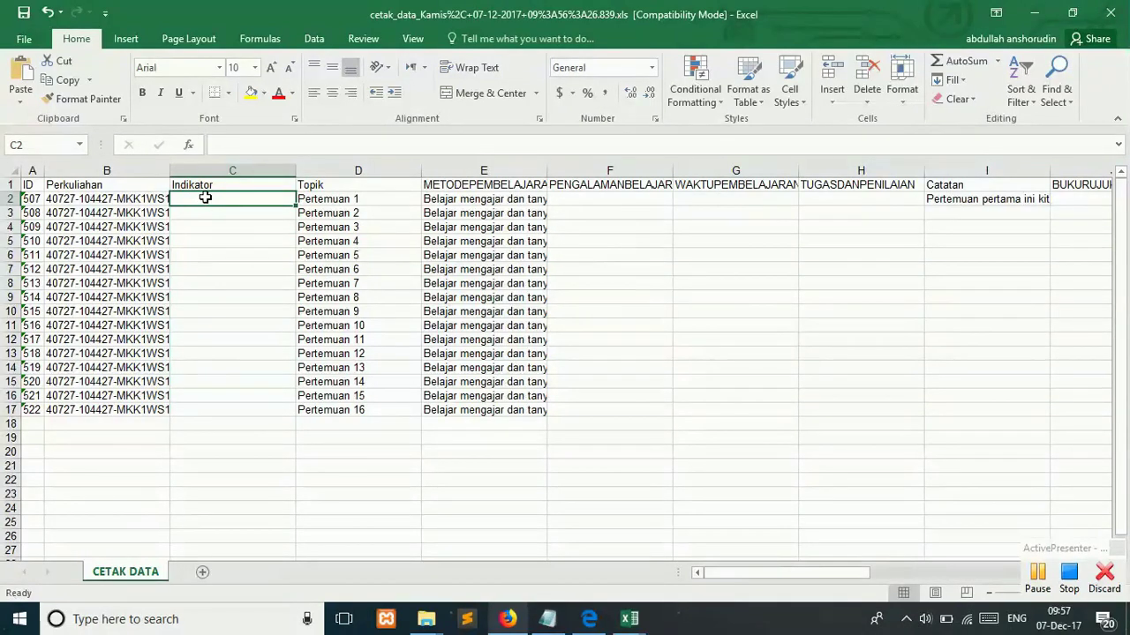
click(220, 215)
click(222, 226)
click(251, 406)
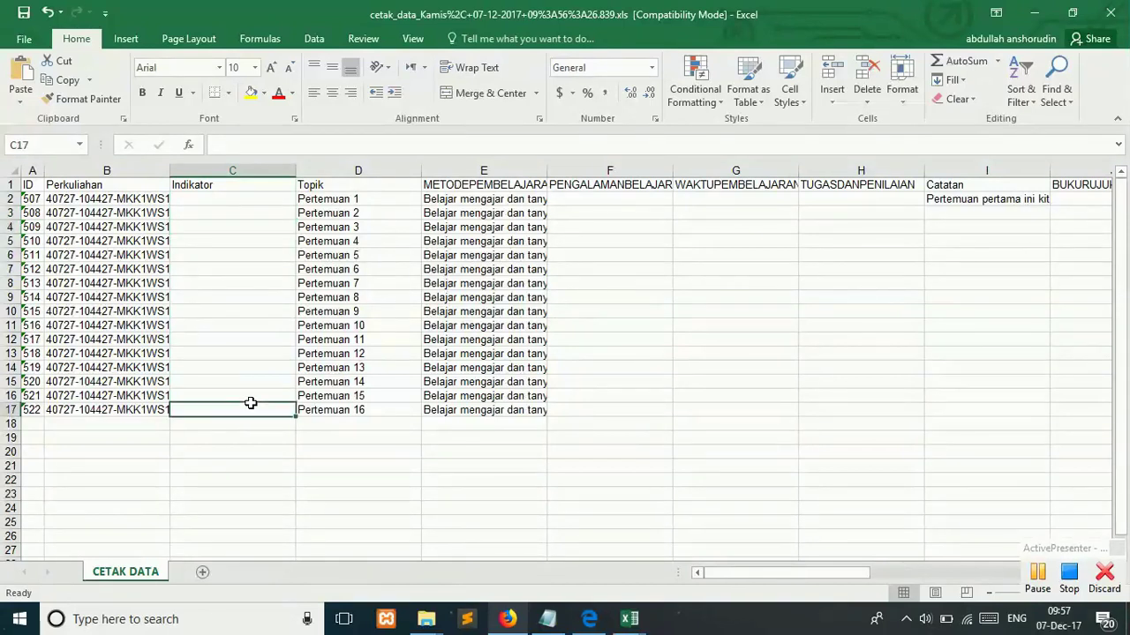
click(379, 201)
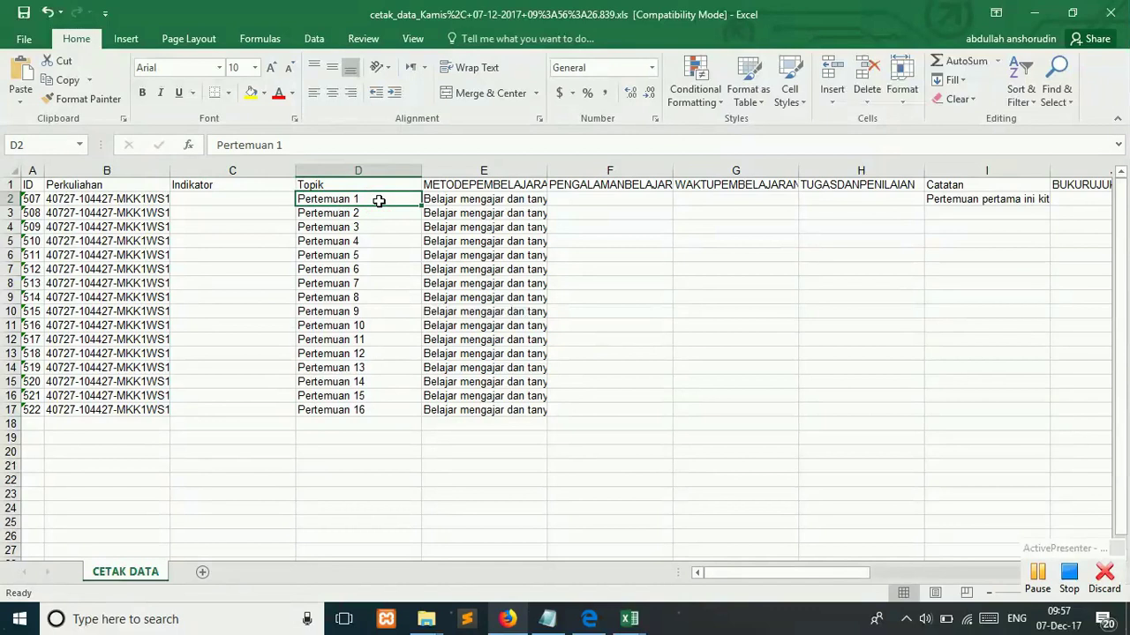
click(377, 213)
click(377, 269)
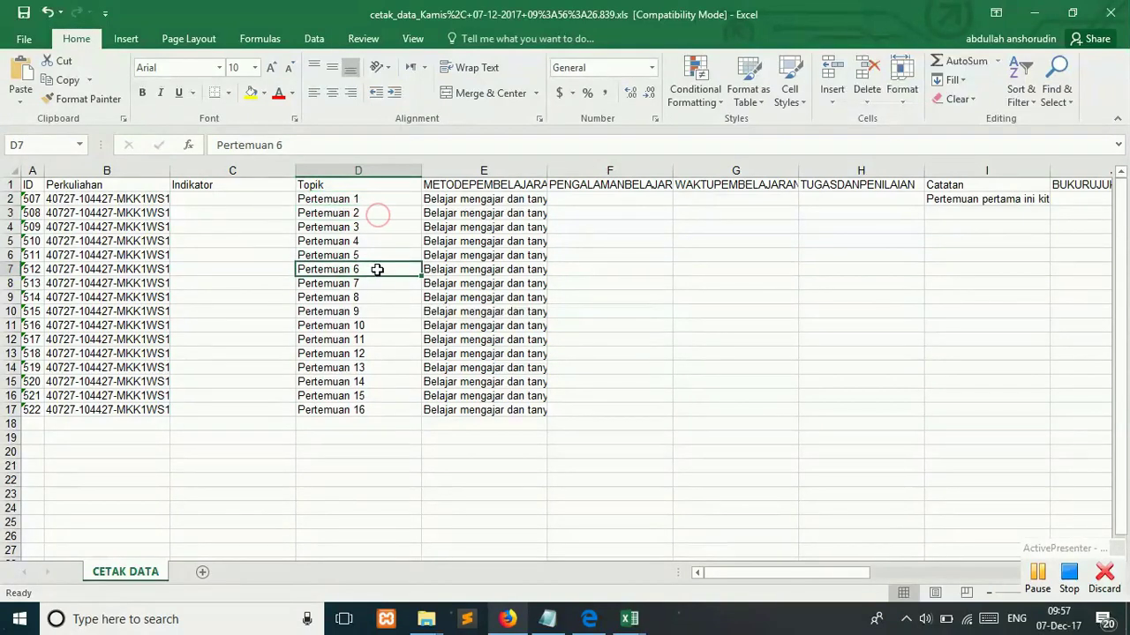
- AutoFit columns E and F, and check meeting 1's Pengalaman Belajar, Waktu and Tugas cells
double_click(548, 175)
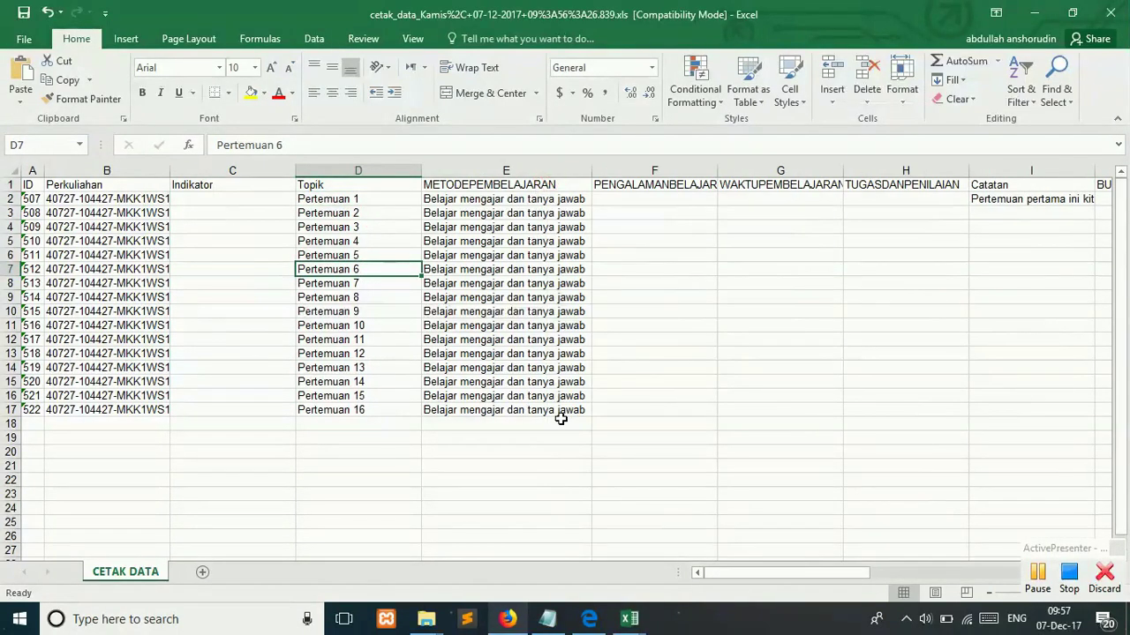
double_click(715, 164)
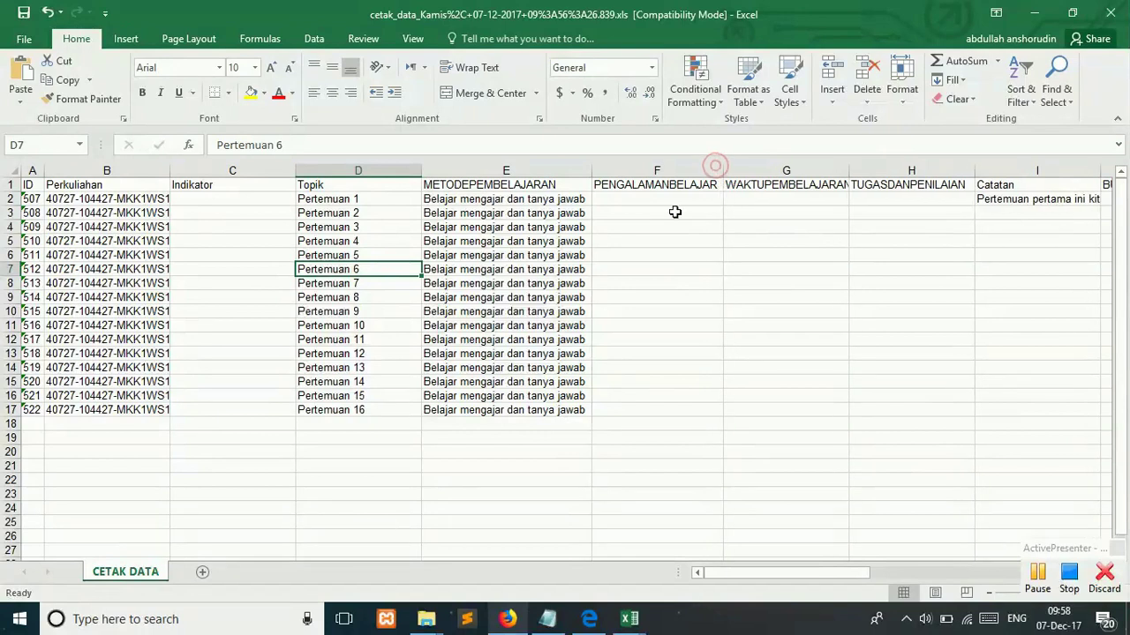
click(672, 198)
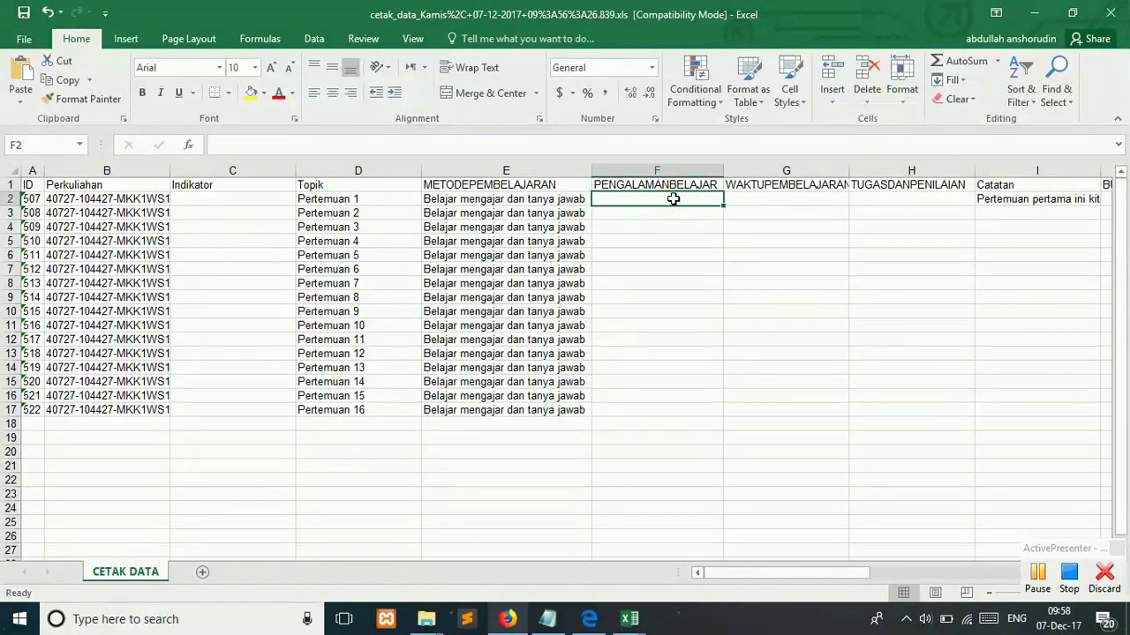
click(744, 199)
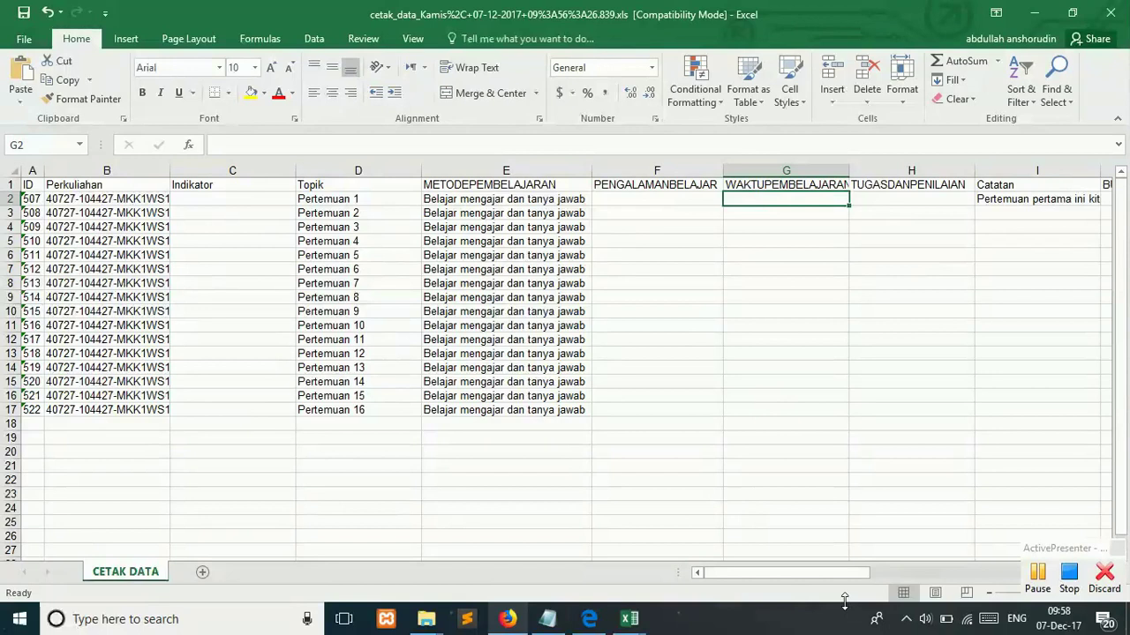
drag(831, 571, 918, 569)
click(497, 201)
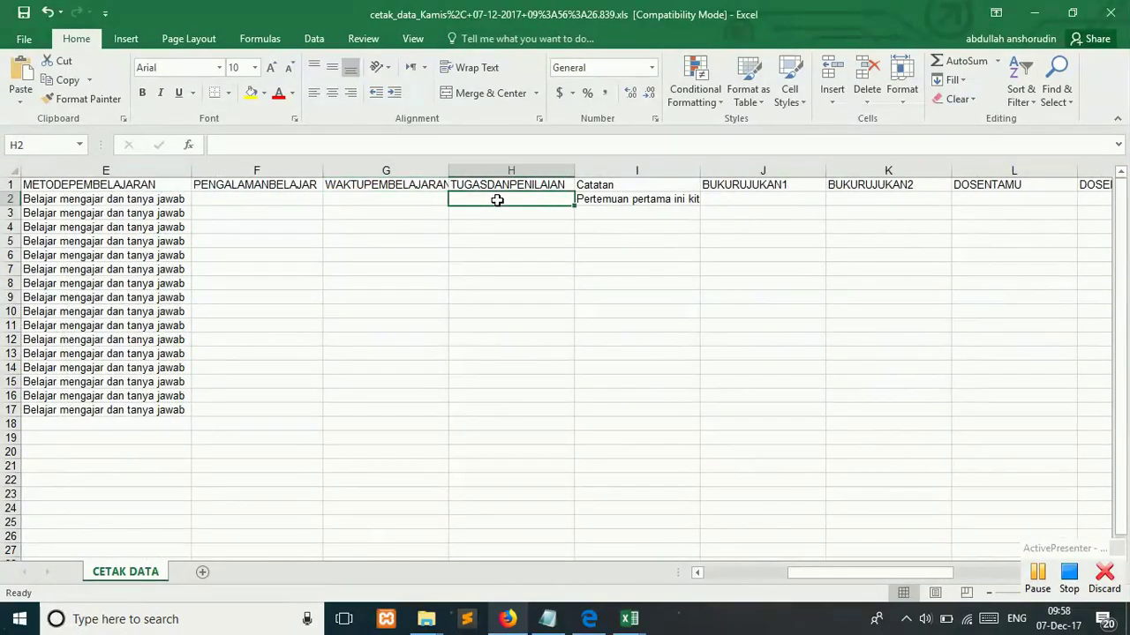
click(508, 618)
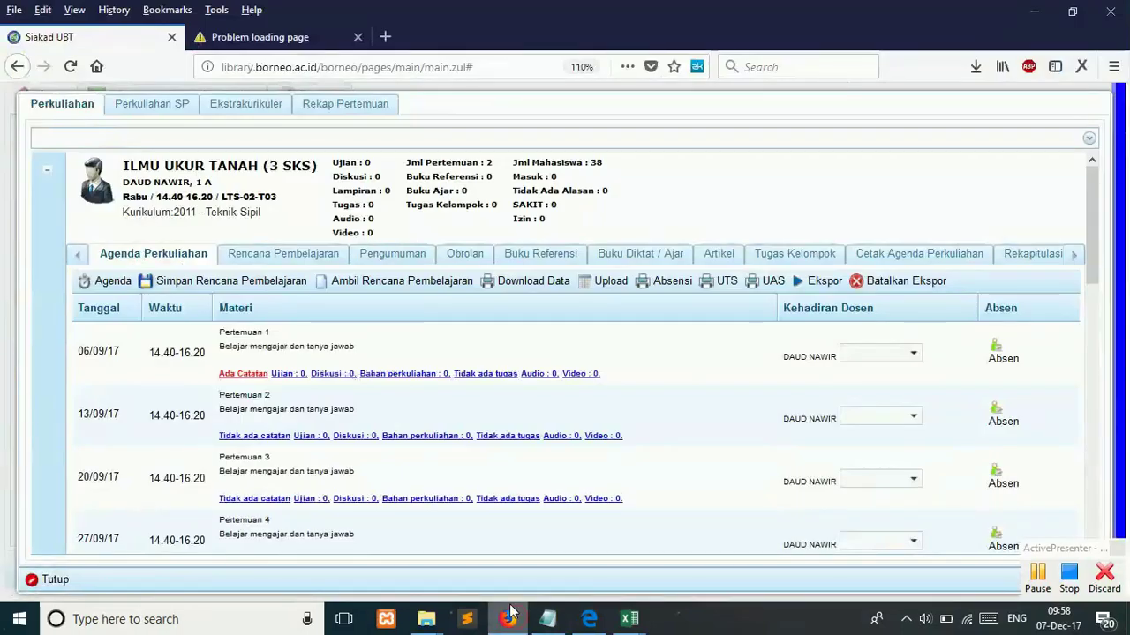
- Open Pertemuan 1's notes form in SIAKAD and scroll through its learning-process fields
click(246, 375)
scroll(219, 413, down, 2)
scroll(220, 417, down, 3)
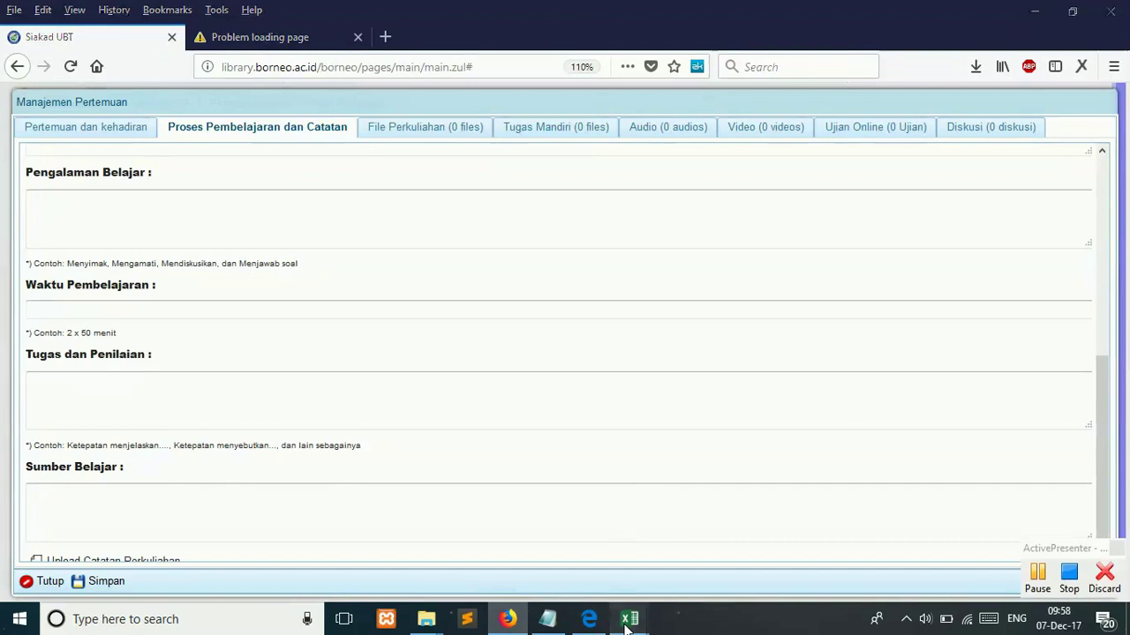
- Check the exported Catatan (I2) and BUKURUJUKAN1 (J2) cells in Excel, then return to SIAKAD
mouse_move(629, 618)
click(780, 550)
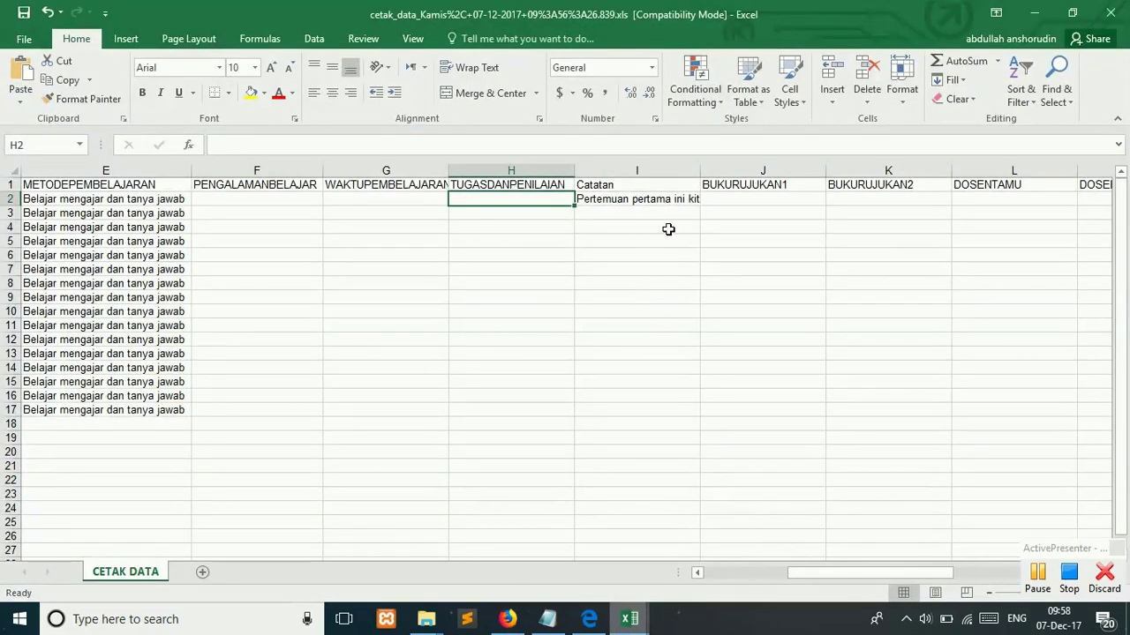
click(650, 203)
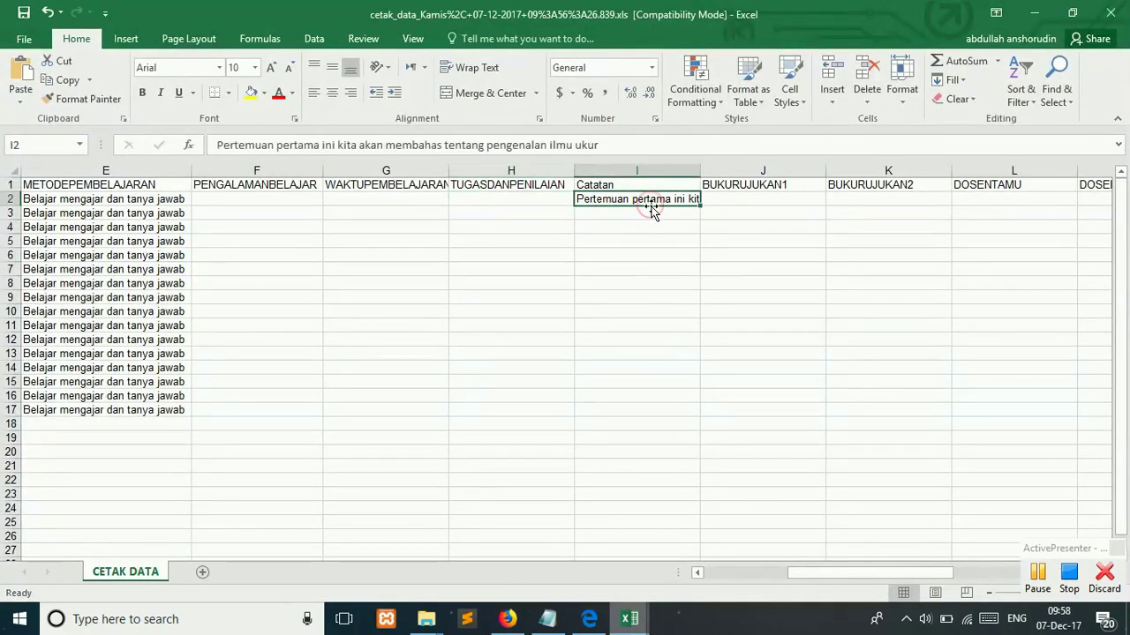
click(773, 201)
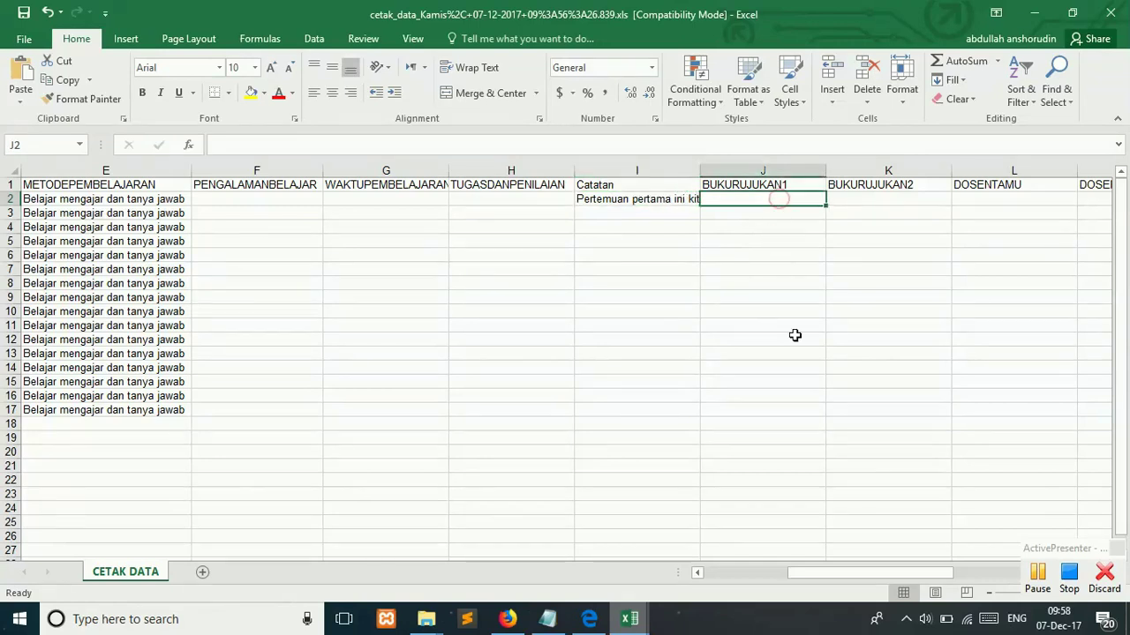
click(499, 617)
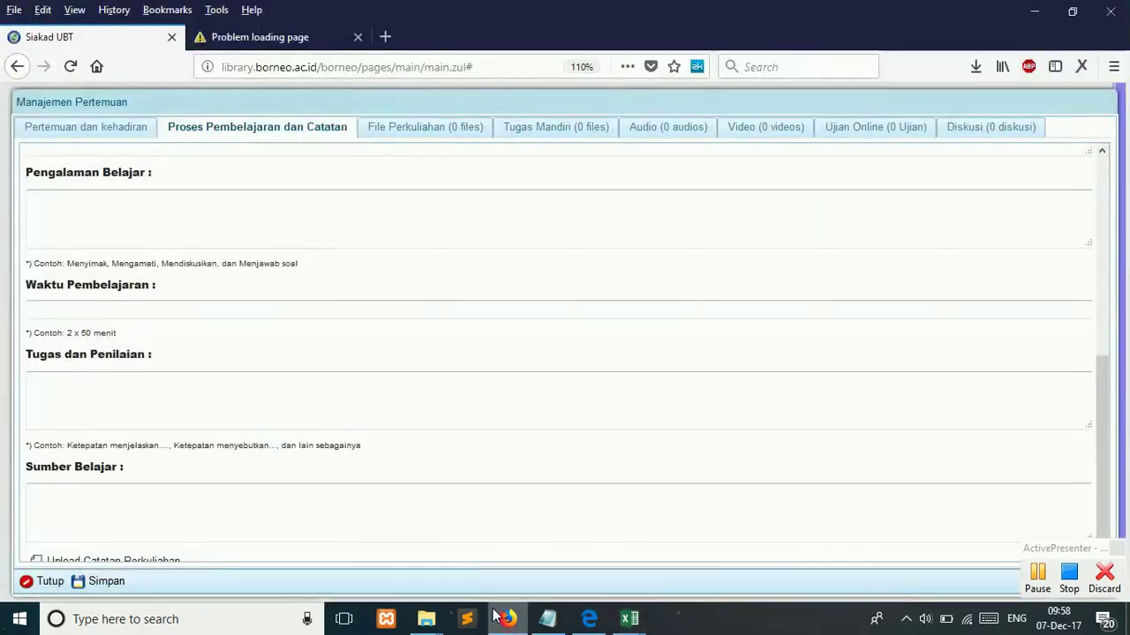
scroll(272, 516, down, 1)
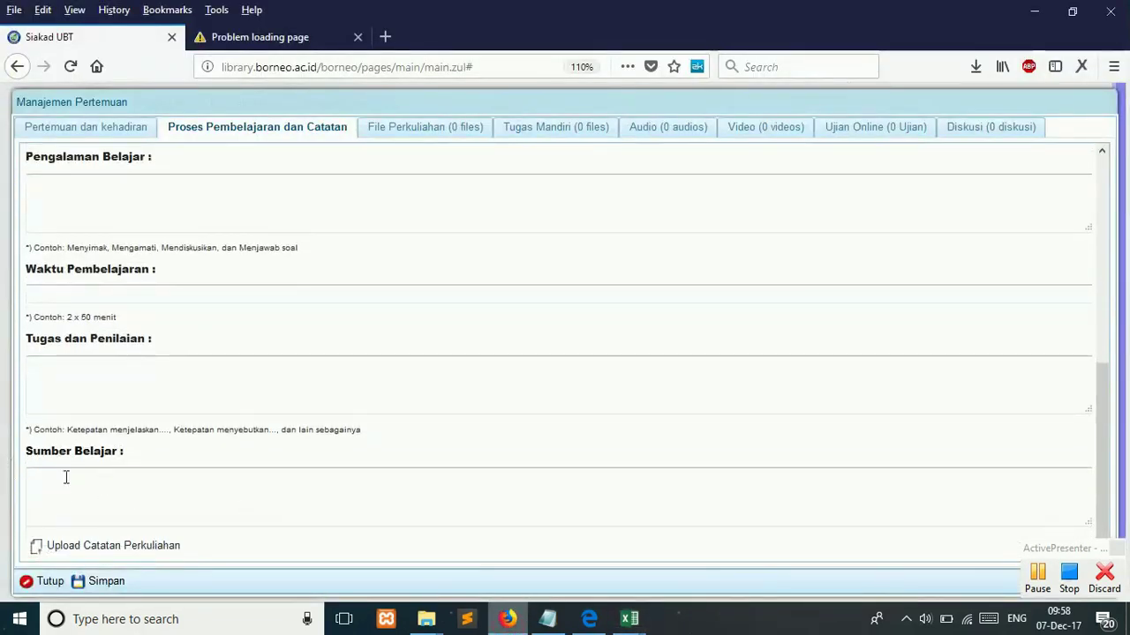
- Review cetak_data columns L–T, including the room value in P4, then close the workbook via the save prompt
mouse_move(646, 621)
click(819, 553)
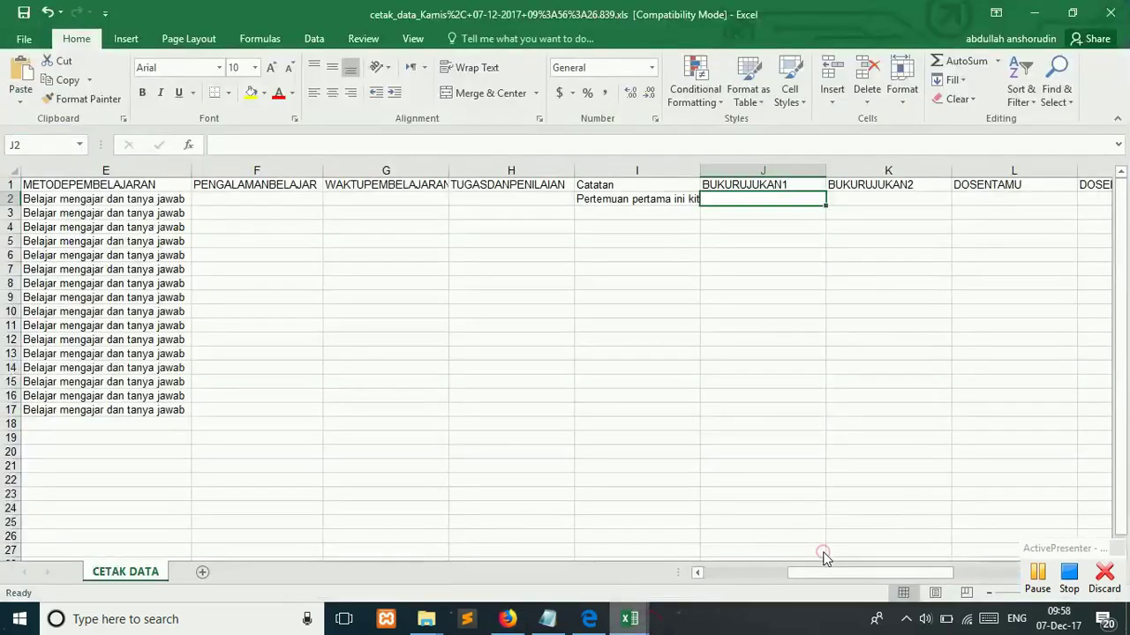
drag(893, 578, 1040, 582)
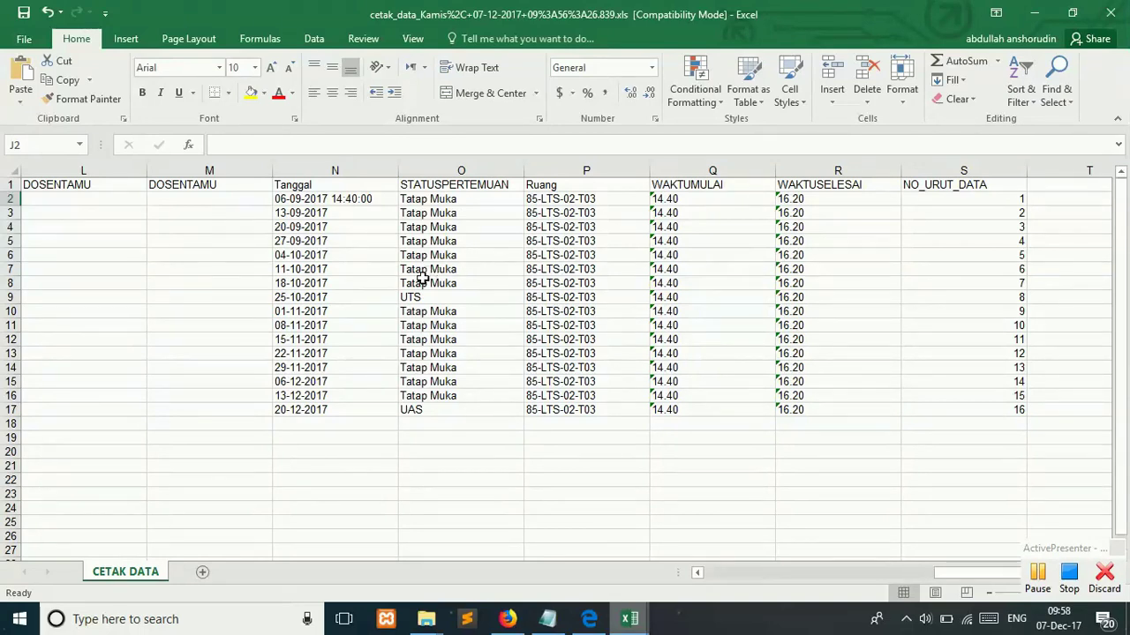
click(607, 232)
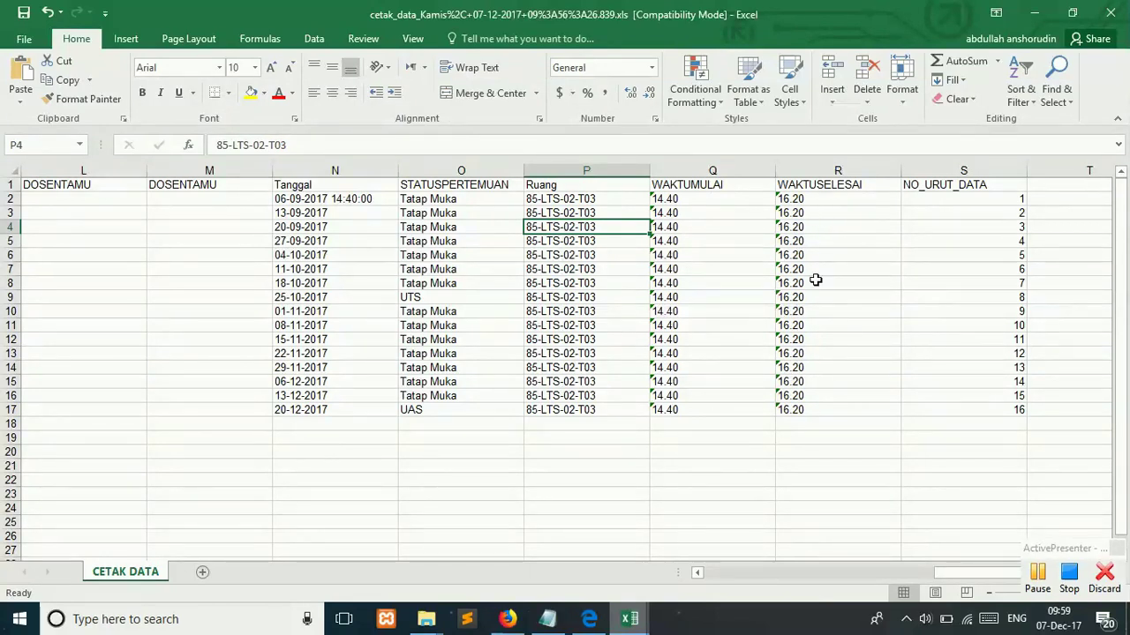
drag(974, 574, 634, 584)
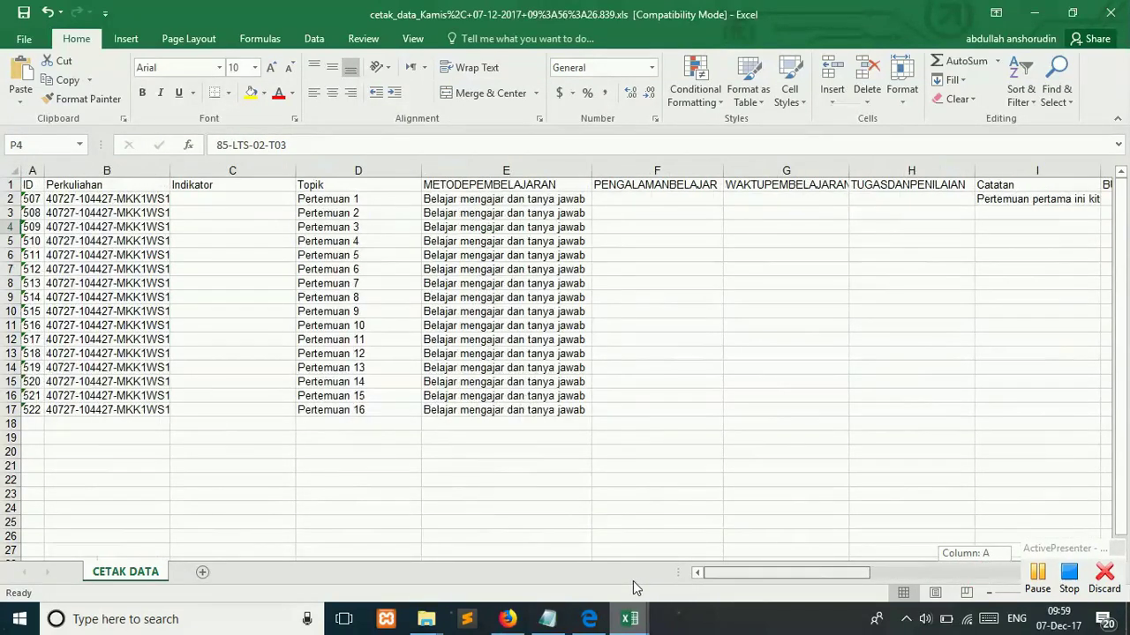
click(1110, 14)
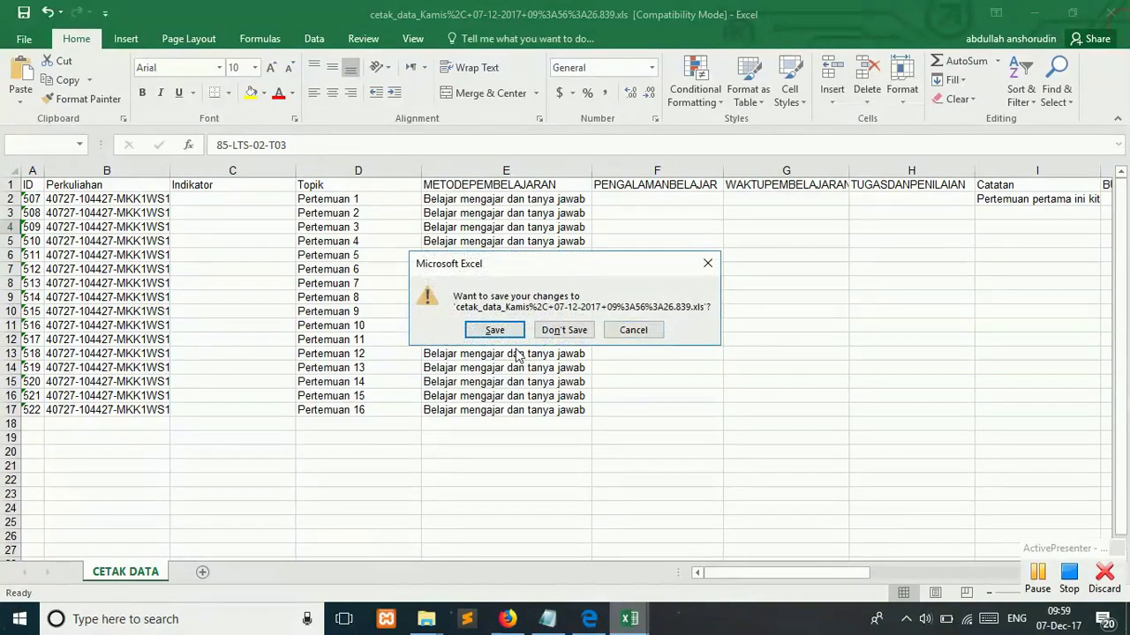
click(494, 330)
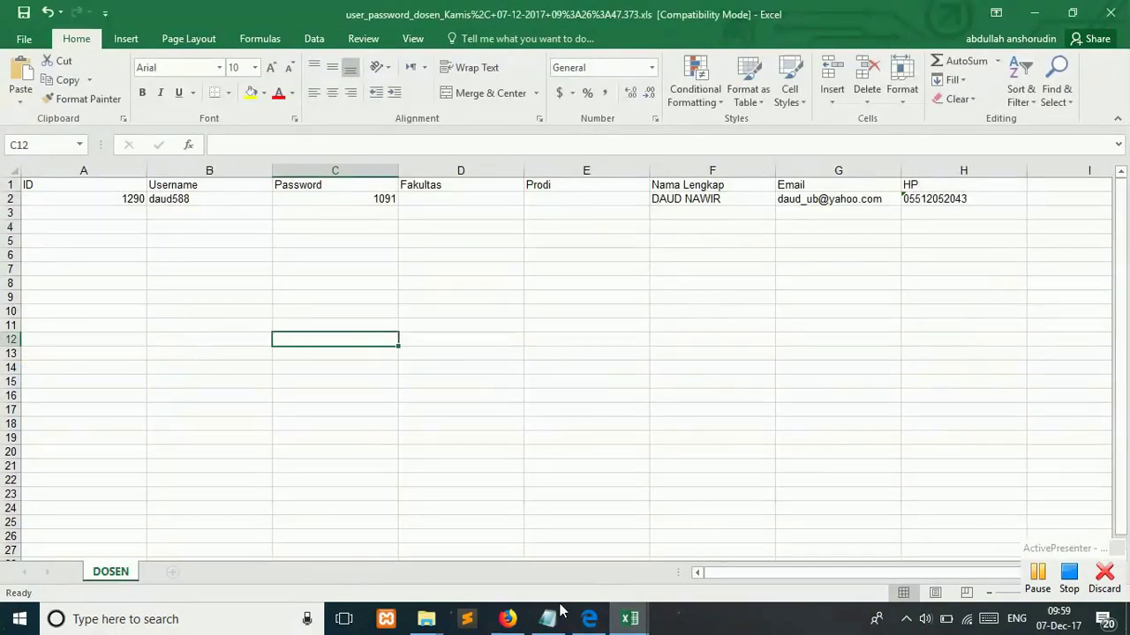
- Close the meeting form with Tutup, cancel a started file upload, and scroll through the agenda list
click(512, 620)
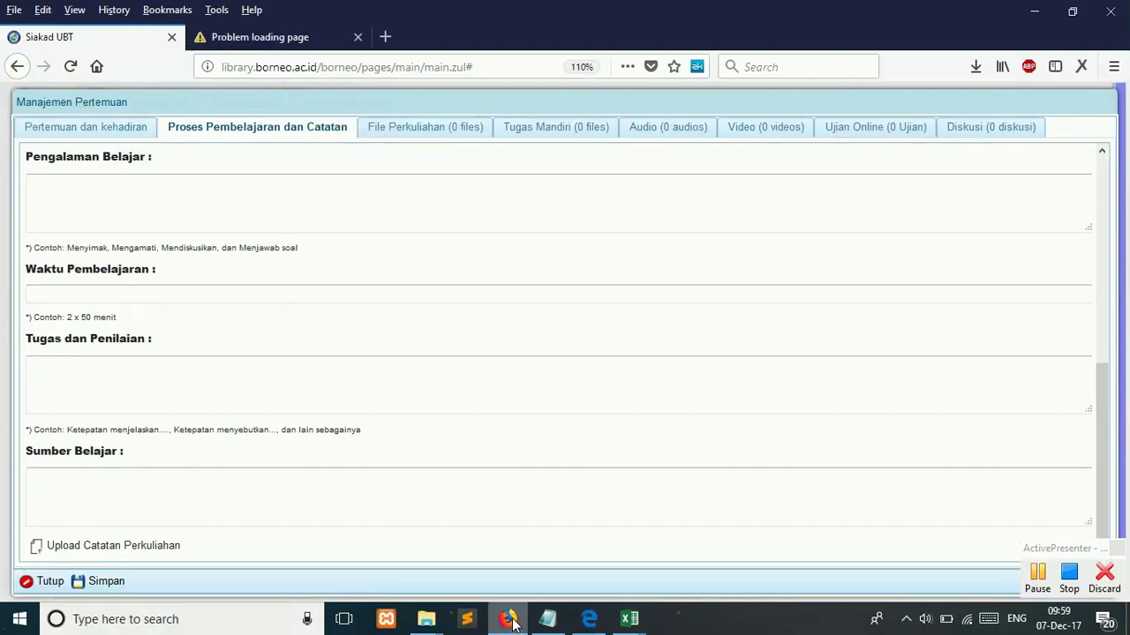
click(44, 581)
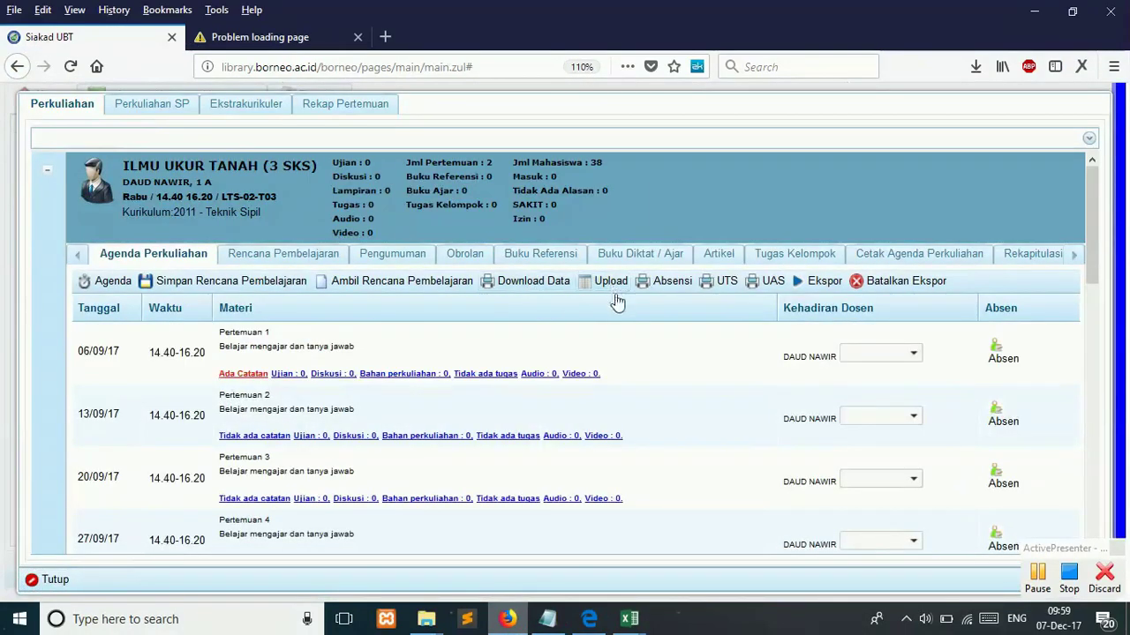
click(611, 282)
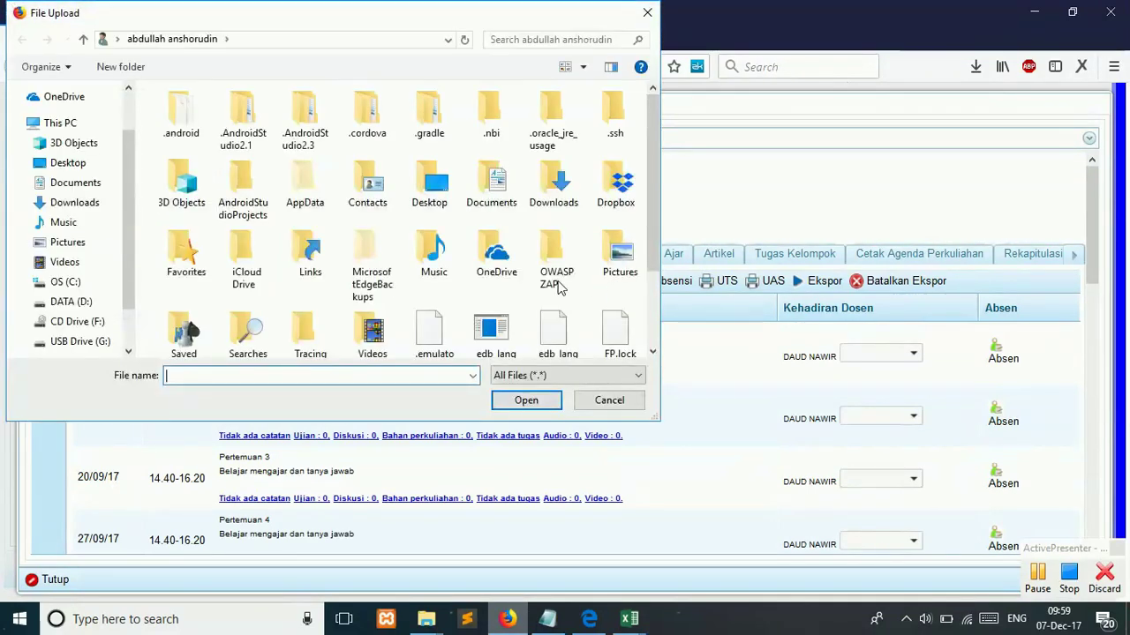
click(605, 403)
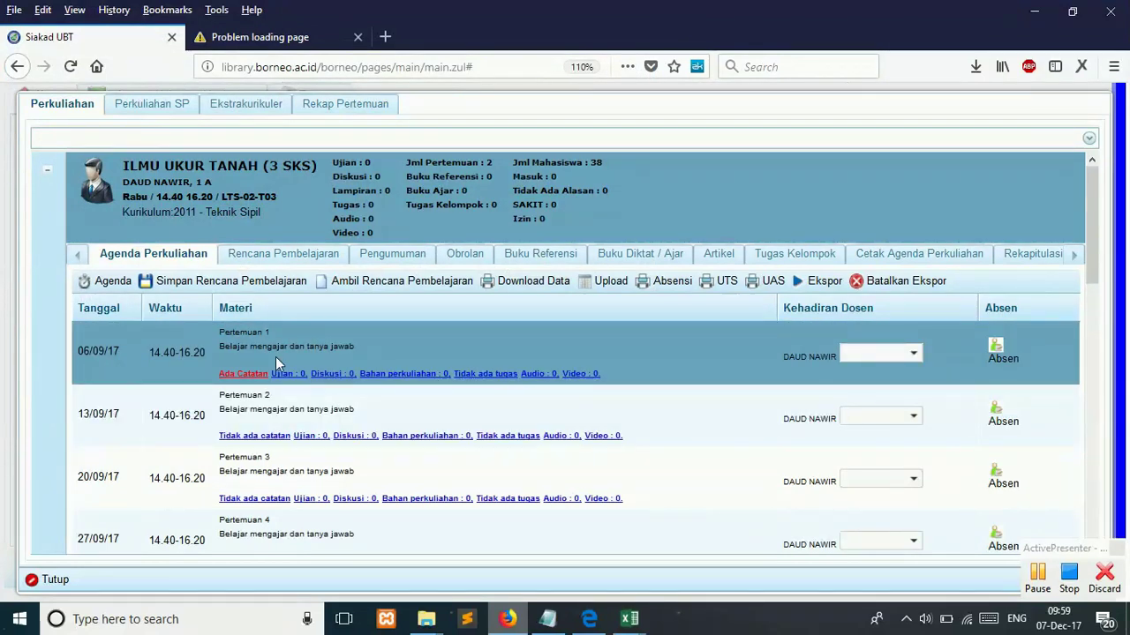
scroll(313, 373, down, 5)
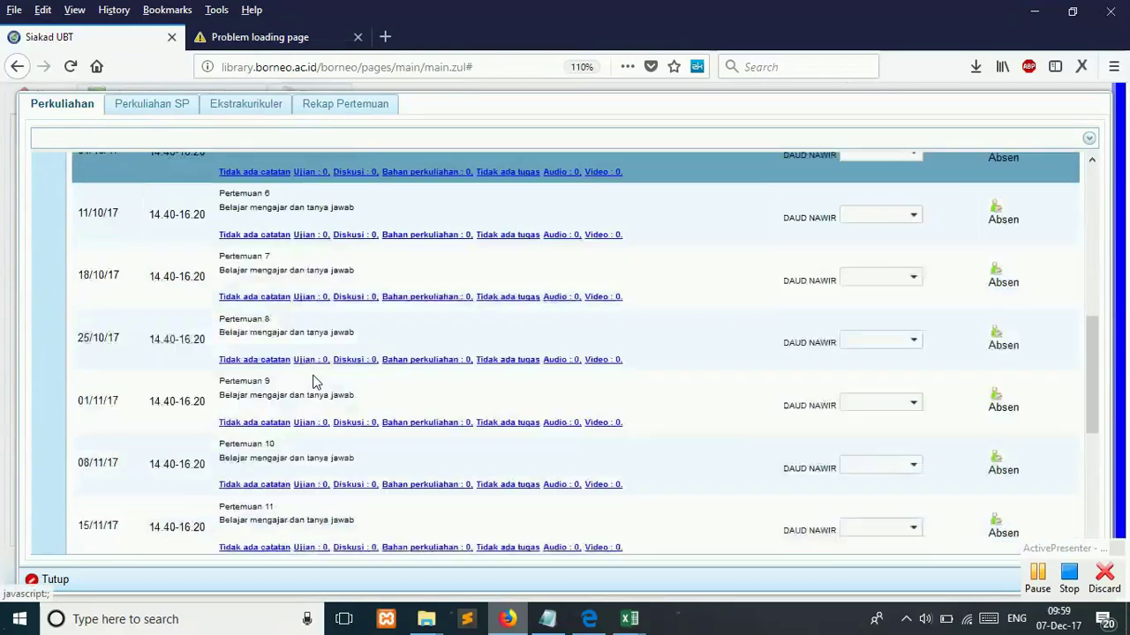
scroll(315, 381, down, 5)
scroll(315, 384, up, 5)
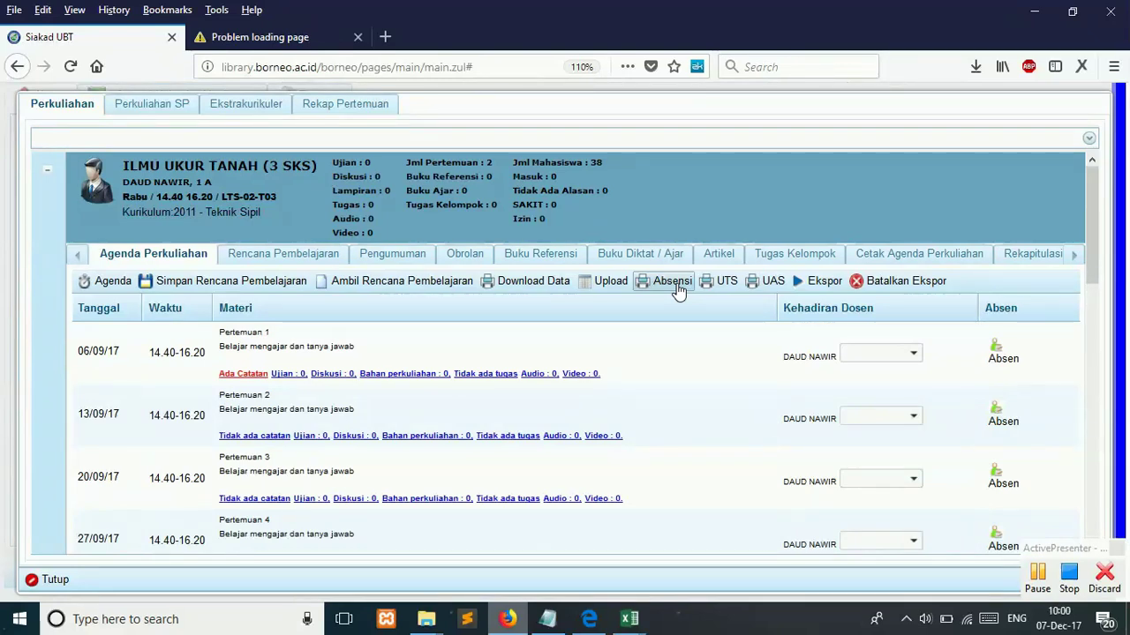
click(675, 287)
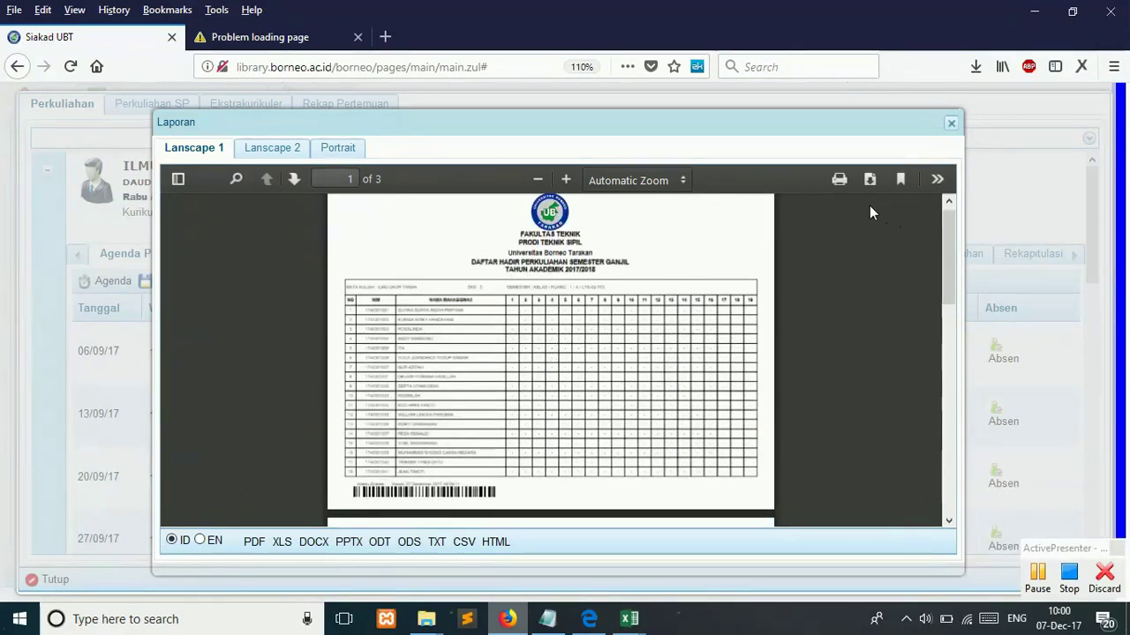
click(568, 179)
click(568, 179)
click(568, 179)
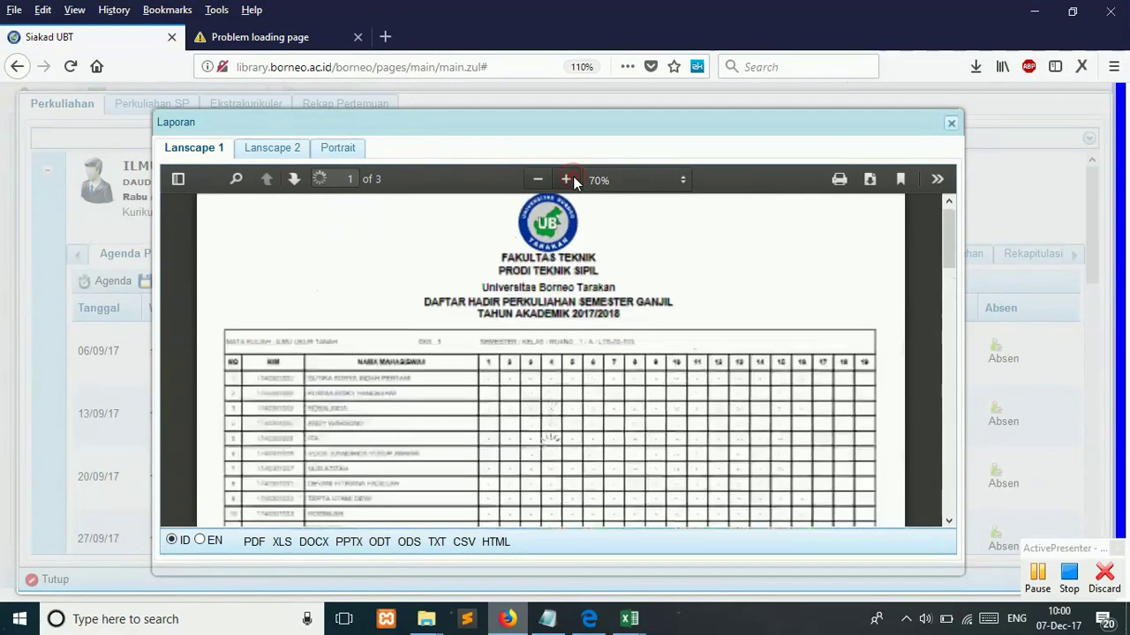
click(568, 179)
click(569, 179)
click(568, 179)
drag(680, 522, 572, 497)
click(291, 157)
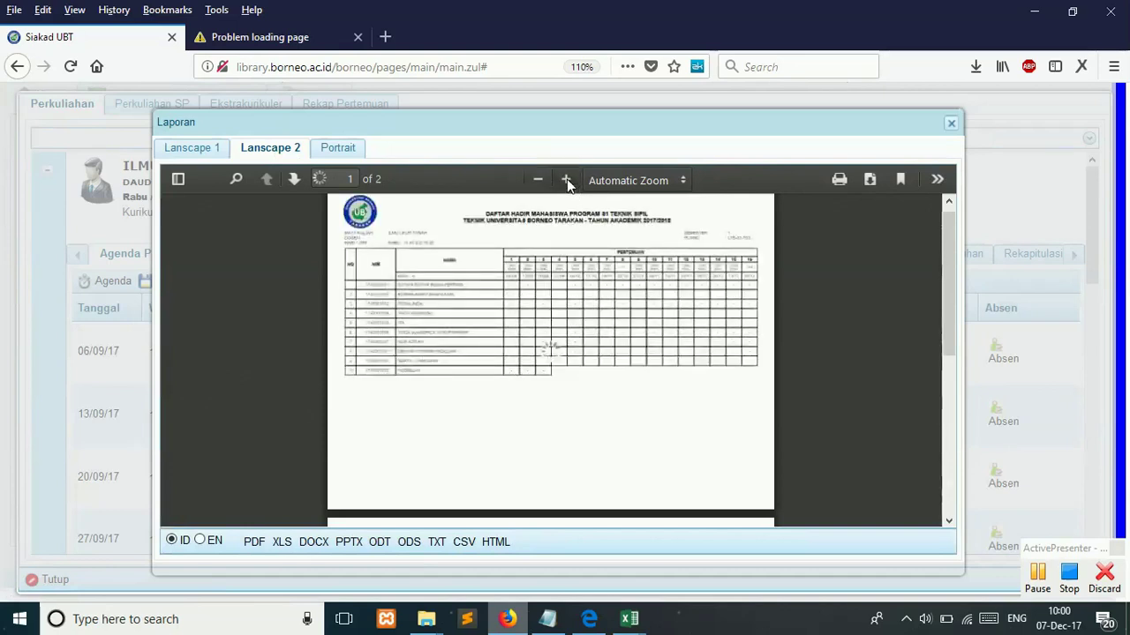
click(566, 179)
click(566, 180)
click(566, 179)
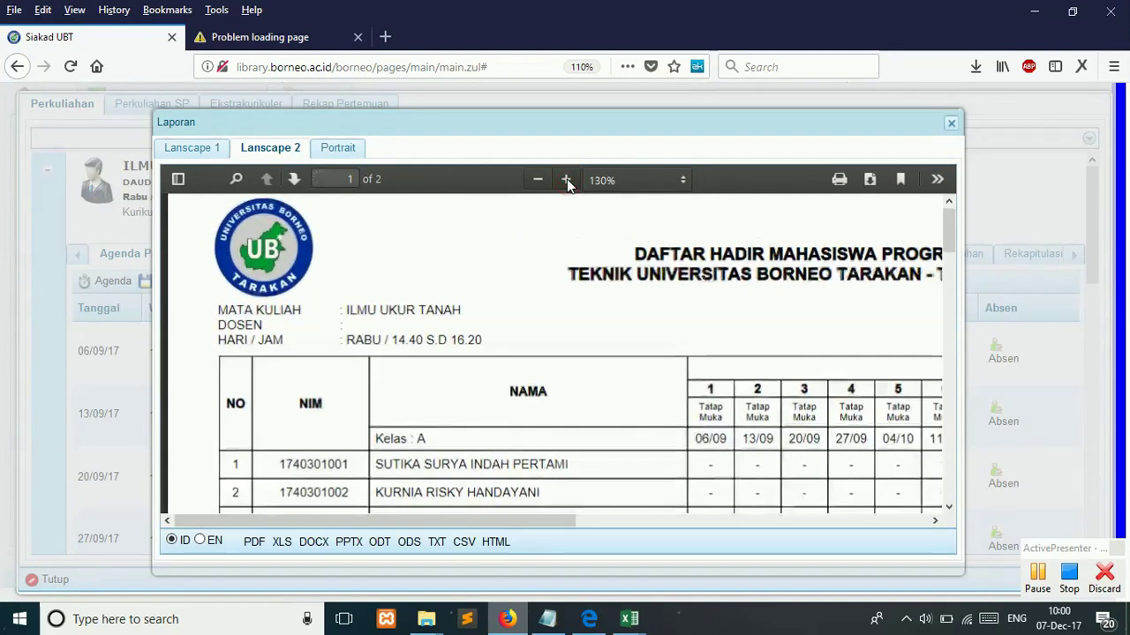
drag(617, 523, 377, 533)
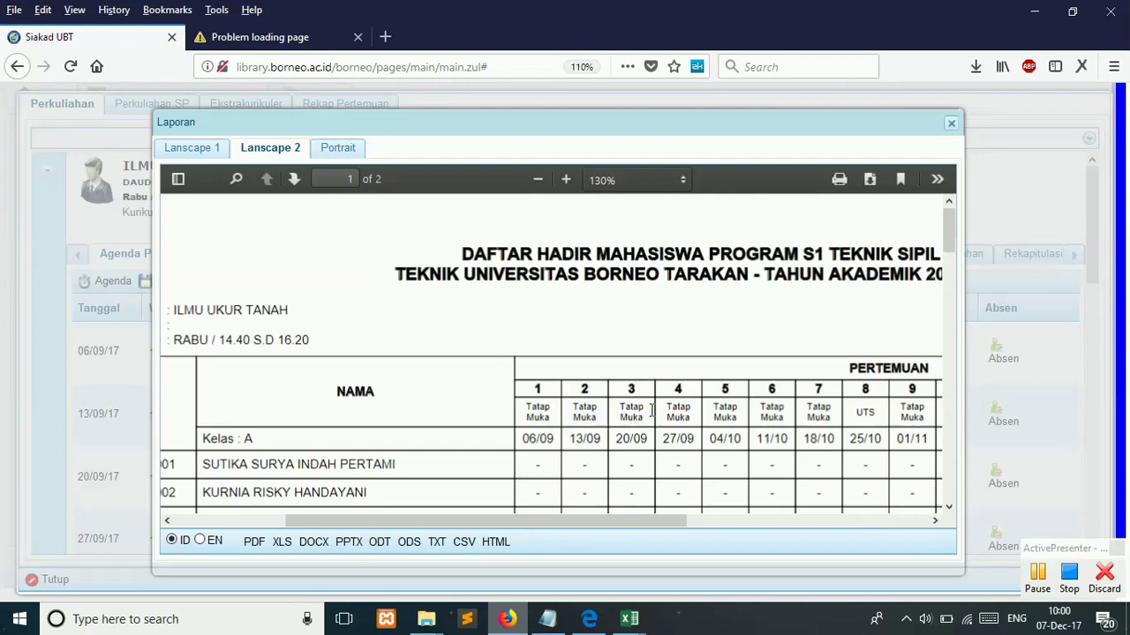
click(952, 123)
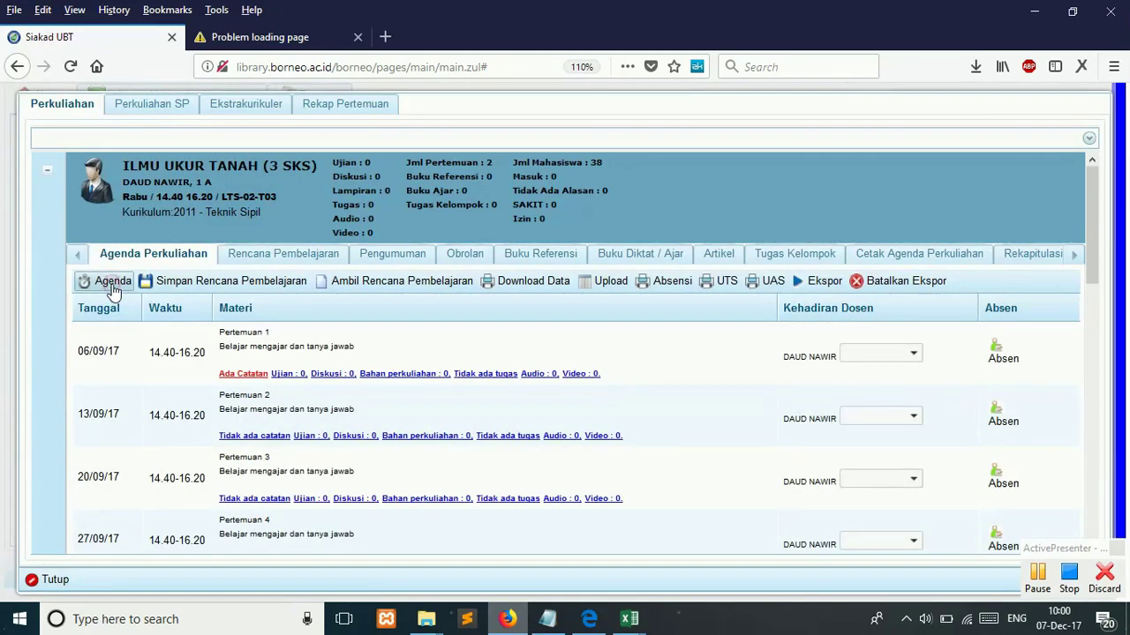
click(113, 282)
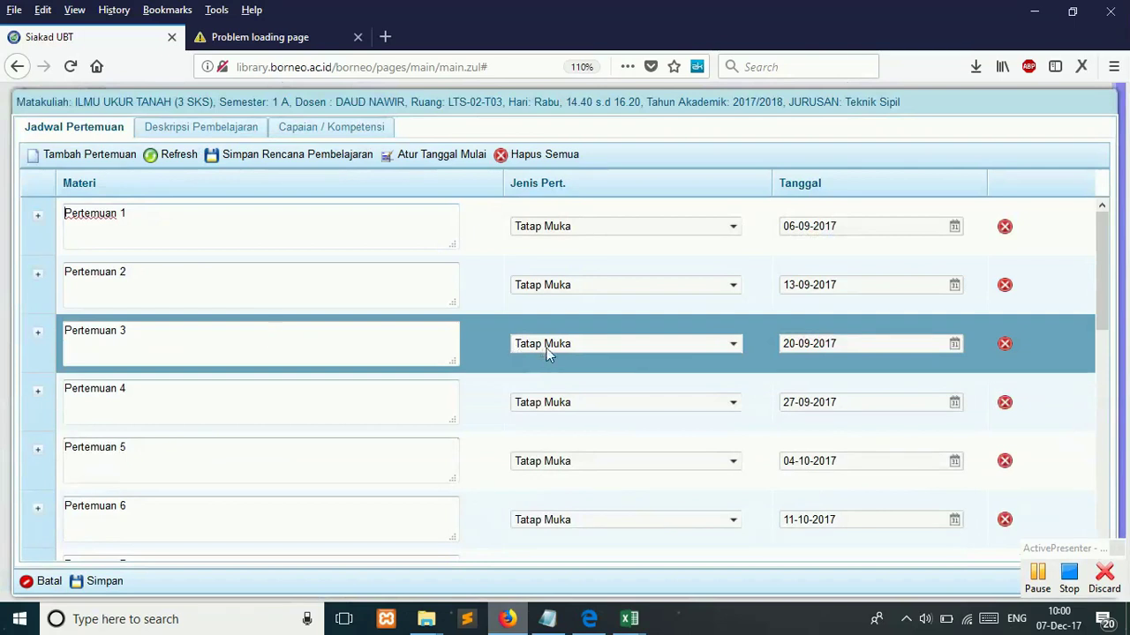
- Change Pertemuan 3's Jenis Pert. from Quiz 2 to Quiz 1, save, and open the Absensi report
click(546, 348)
click(550, 386)
click(561, 348)
click(555, 372)
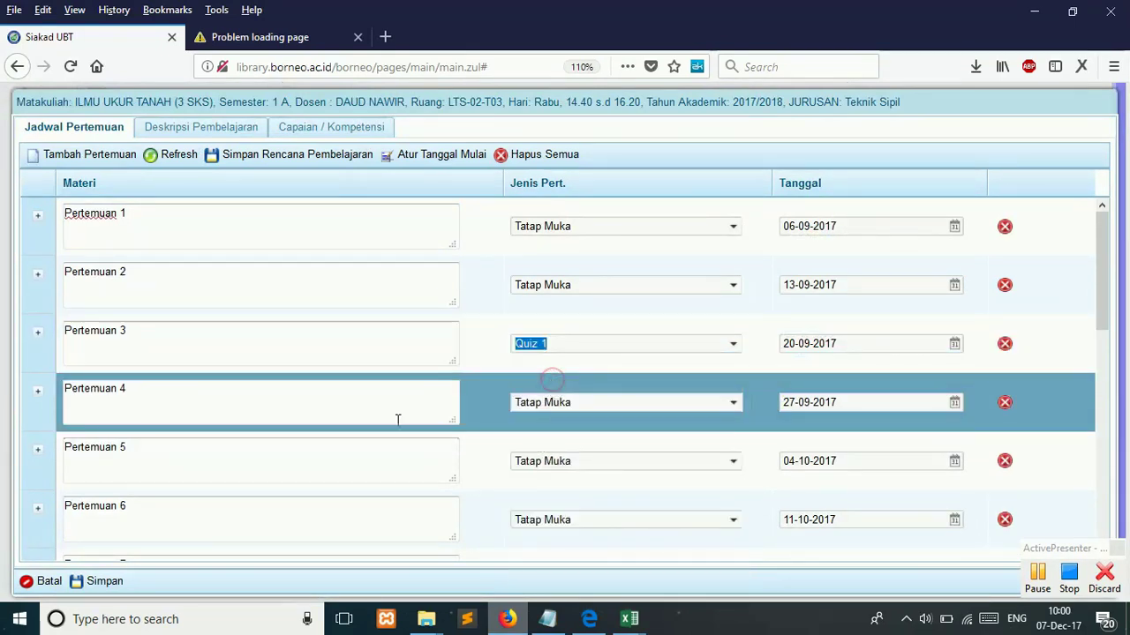
click(90, 583)
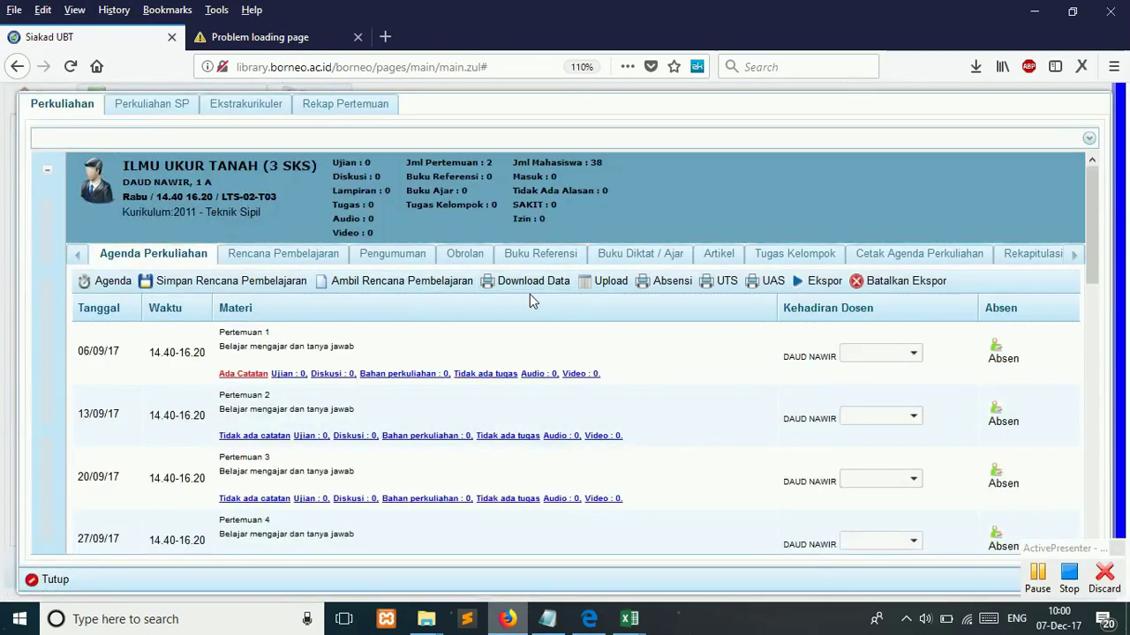
click(680, 284)
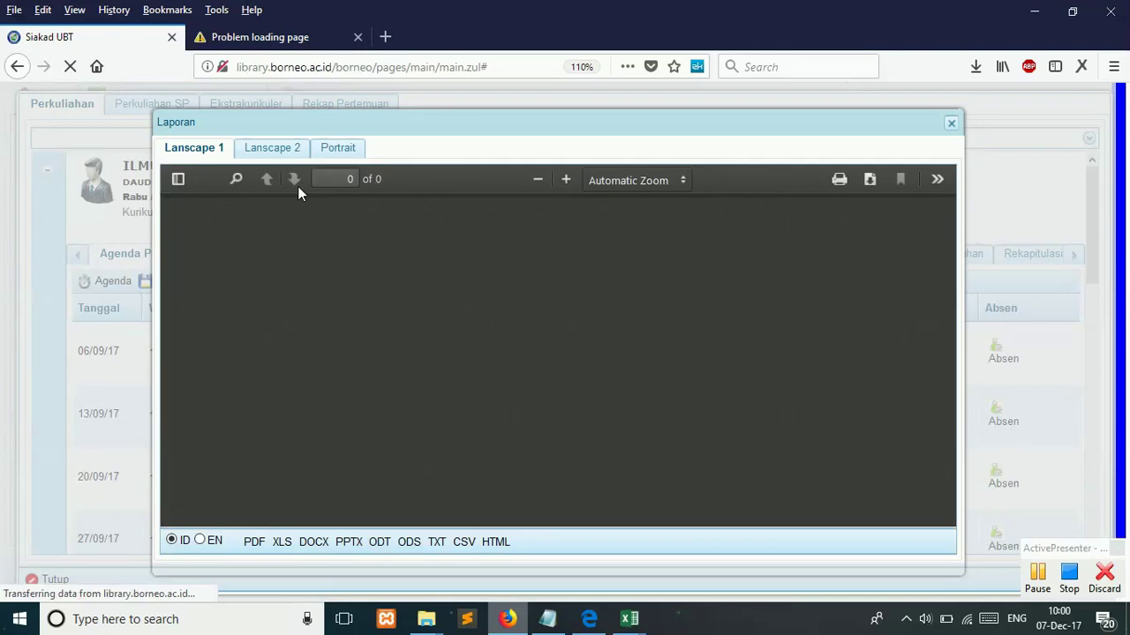
- View the Lanscape 2 attendance report at 110% zoom, checking the title, UTS and UAS columns
click(287, 152)
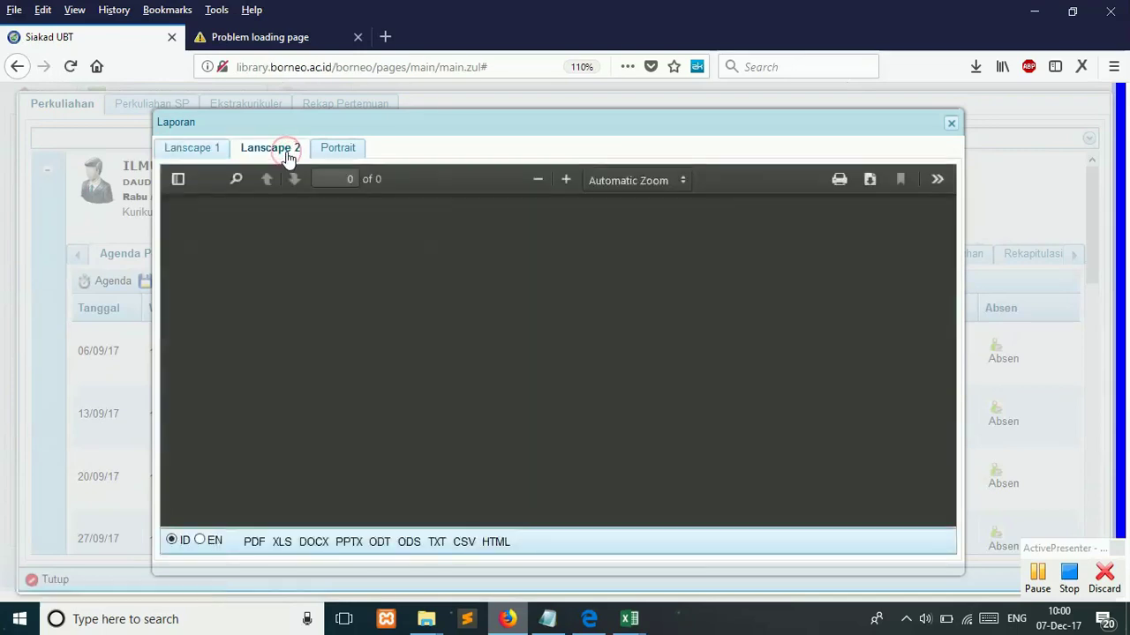
click(566, 180)
click(566, 181)
click(566, 180)
click(565, 180)
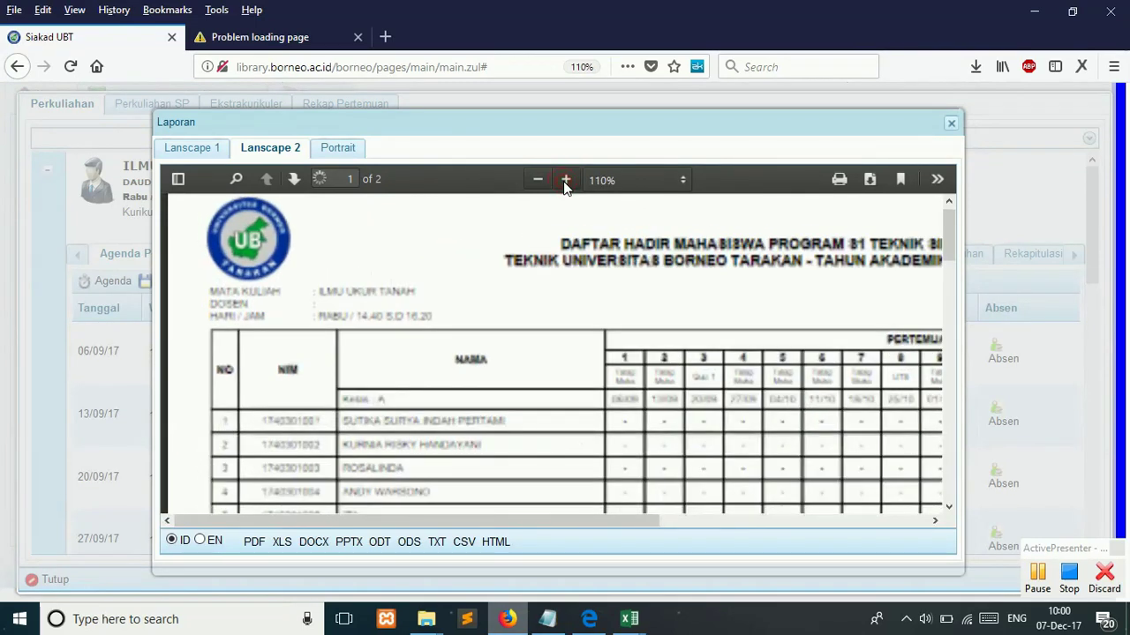
drag(638, 520, 713, 521)
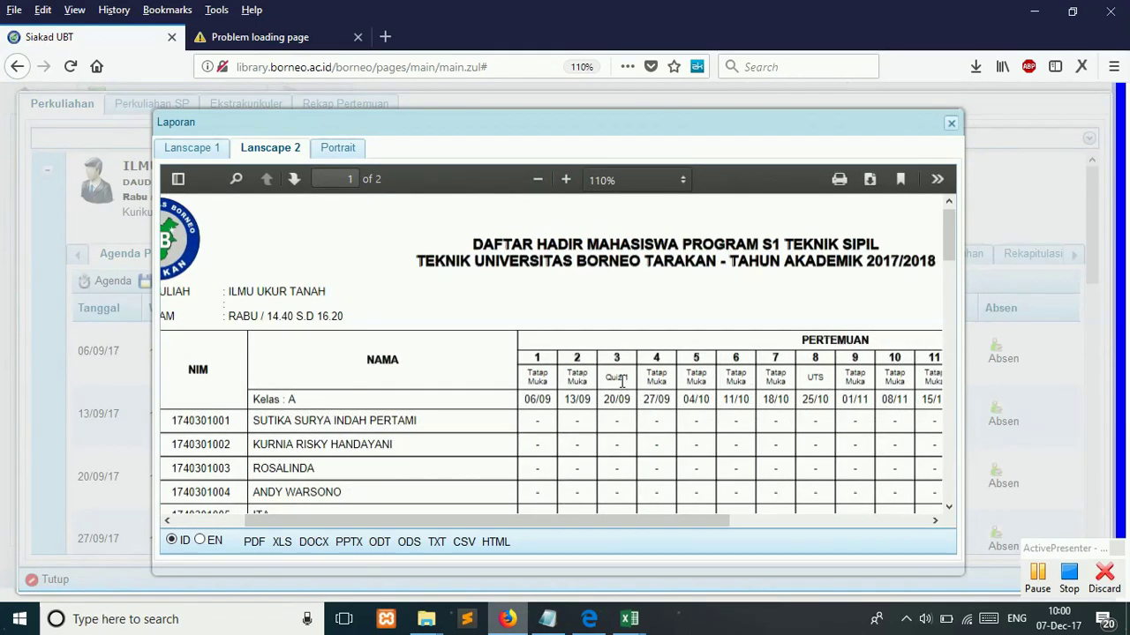
drag(681, 521, 852, 521)
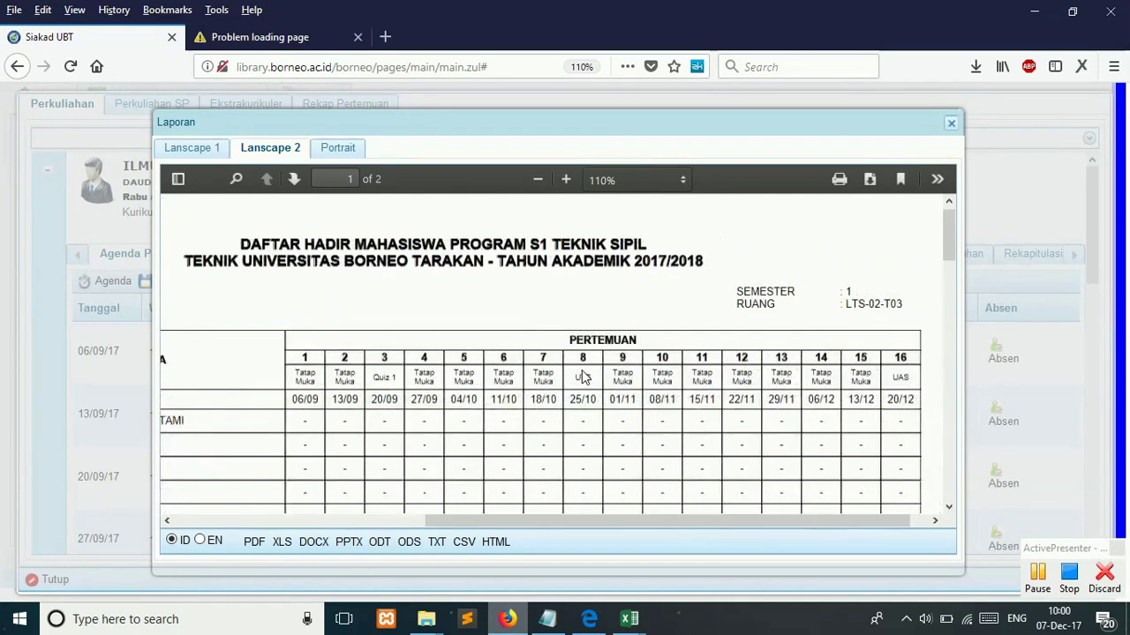
double_click(583, 378)
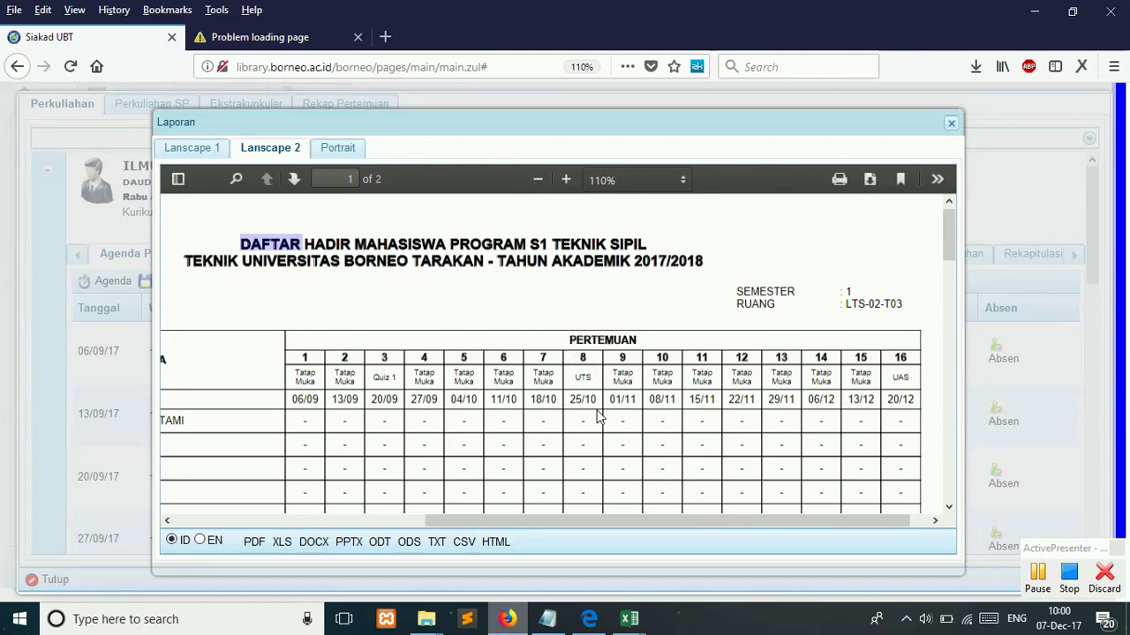
double_click(582, 378)
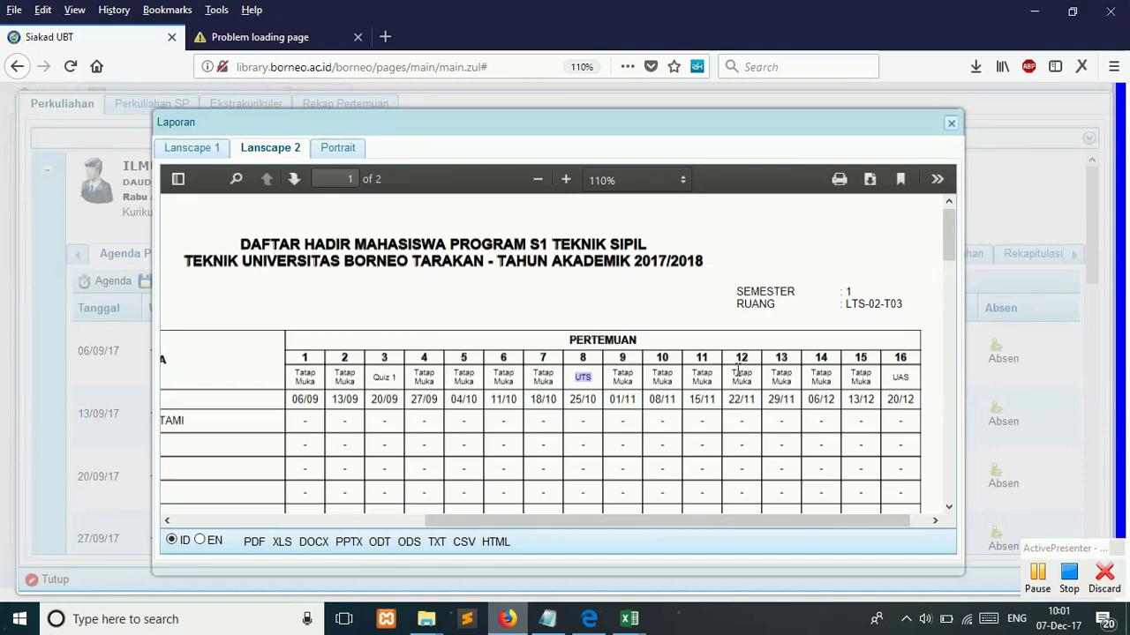
double_click(902, 377)
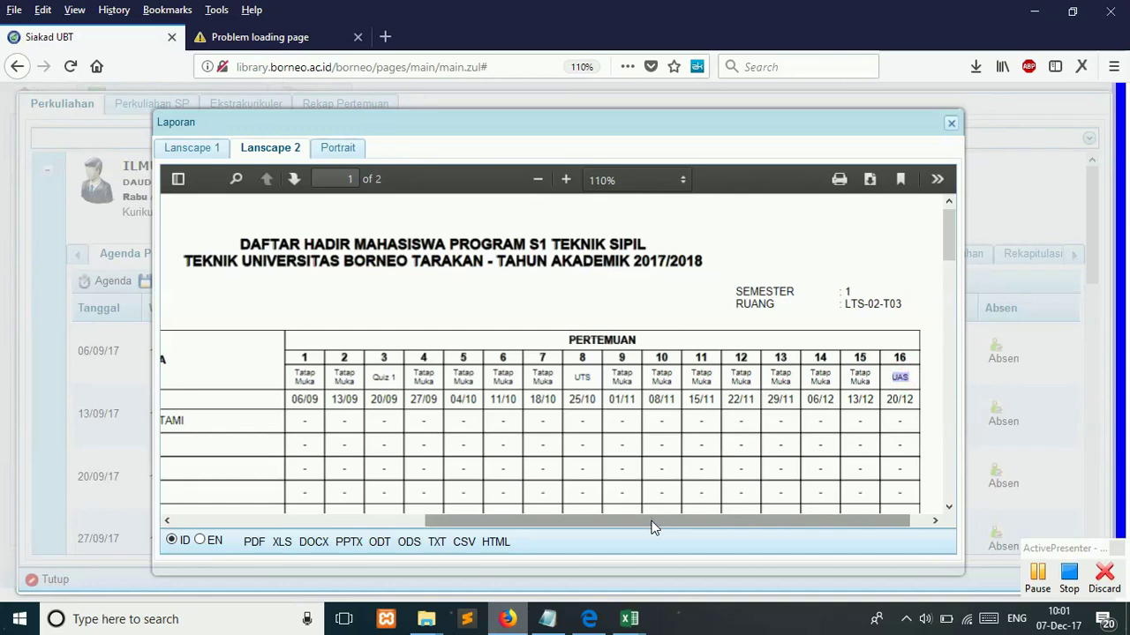
drag(650, 523, 462, 519)
scroll(618, 432, down, 20)
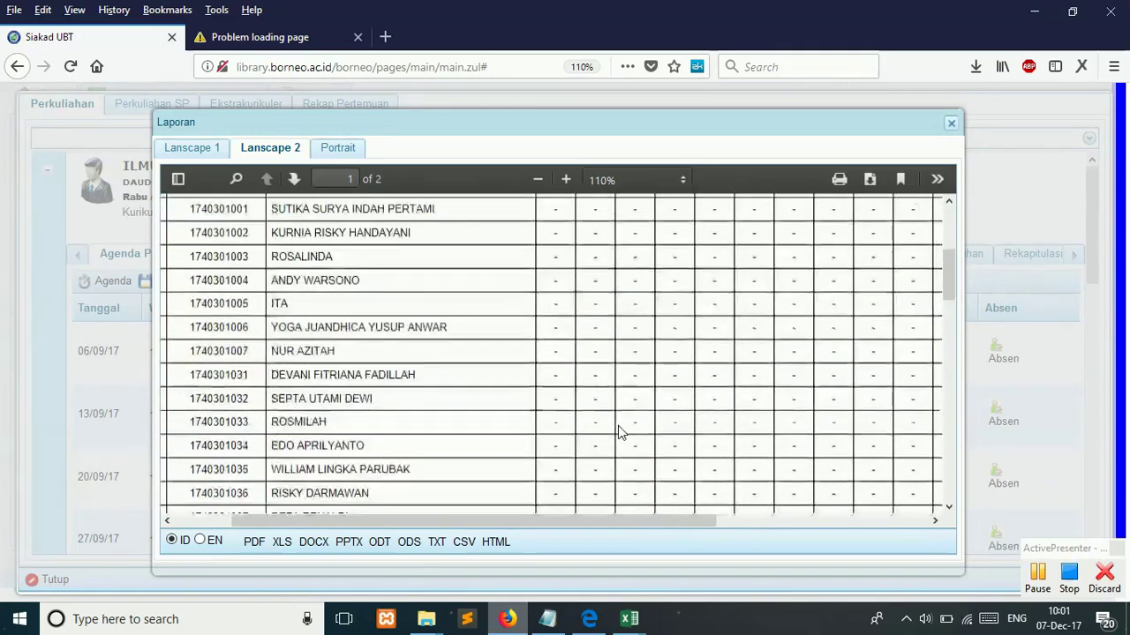
scroll(618, 432, up, 20)
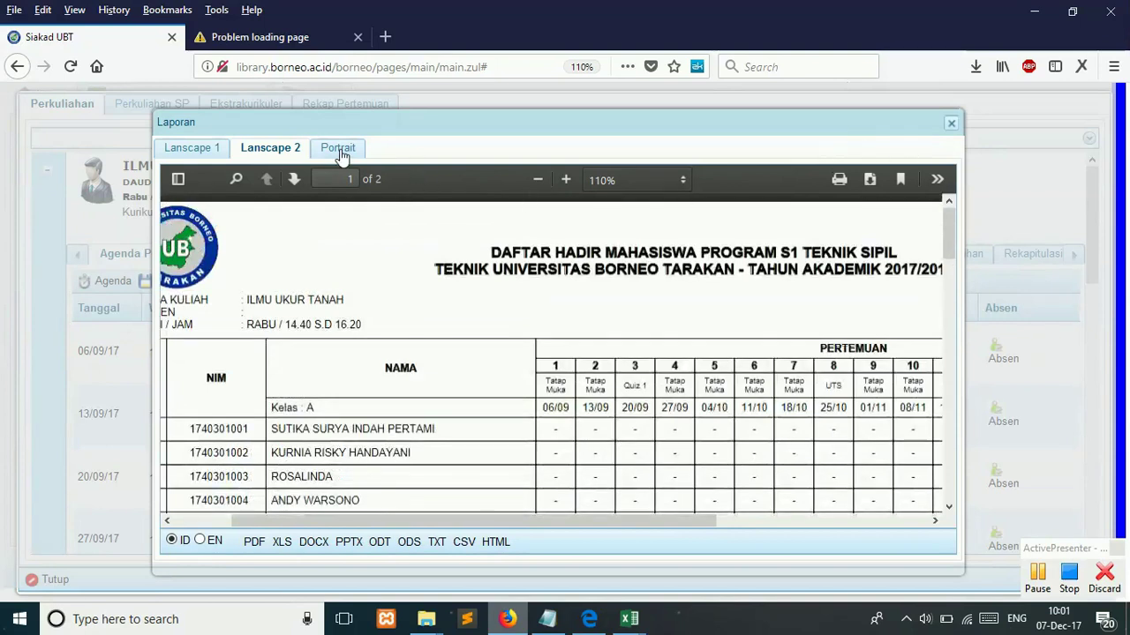
- Scroll through the Portrait version of the attendance report, then close the Laporan dialog
click(339, 150)
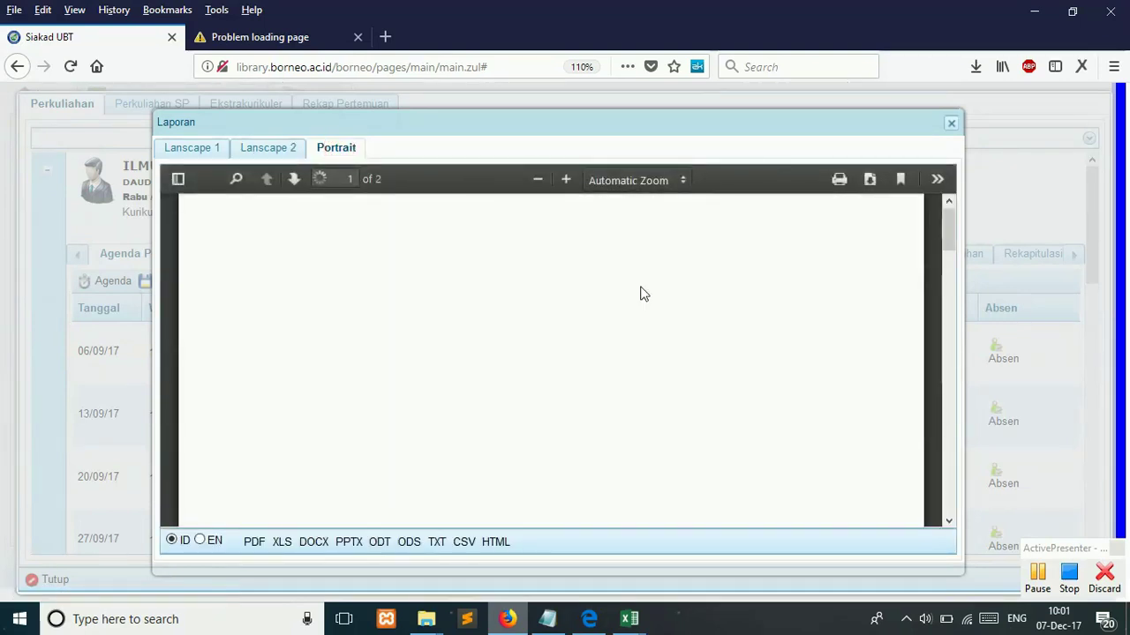
scroll(643, 294, down, 5)
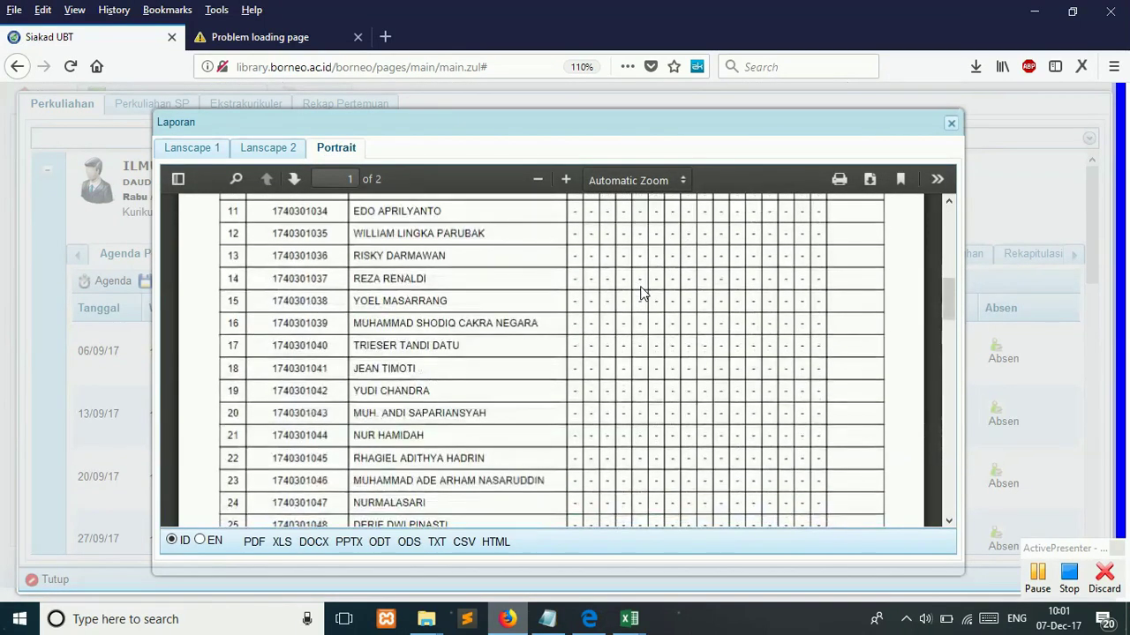
scroll(643, 293, down, 10)
scroll(641, 294, up, 10)
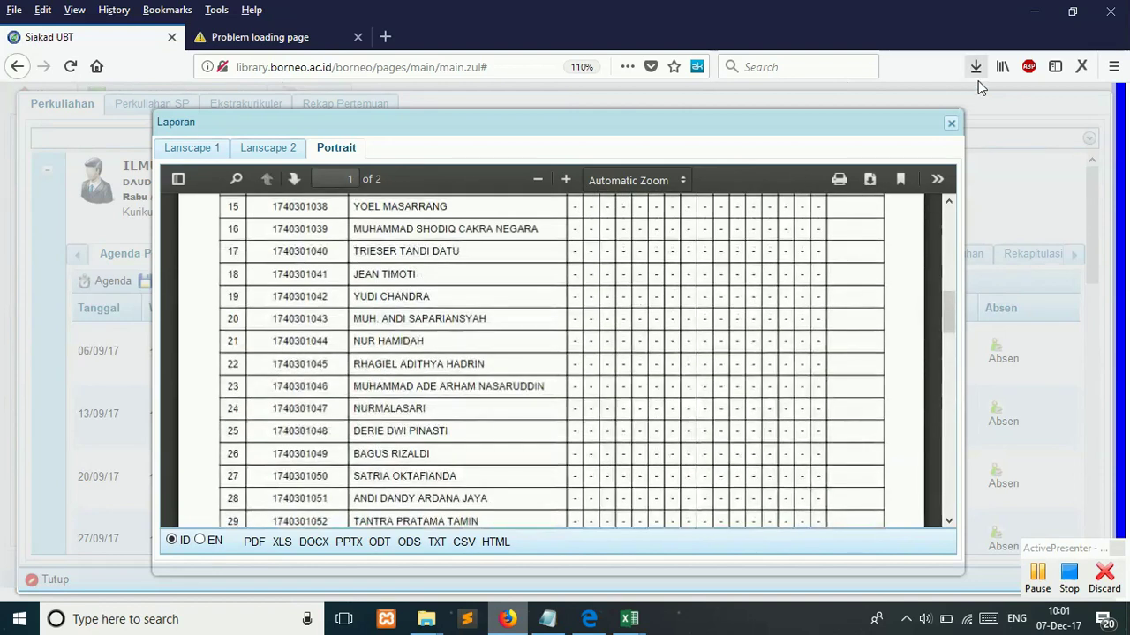
click(953, 125)
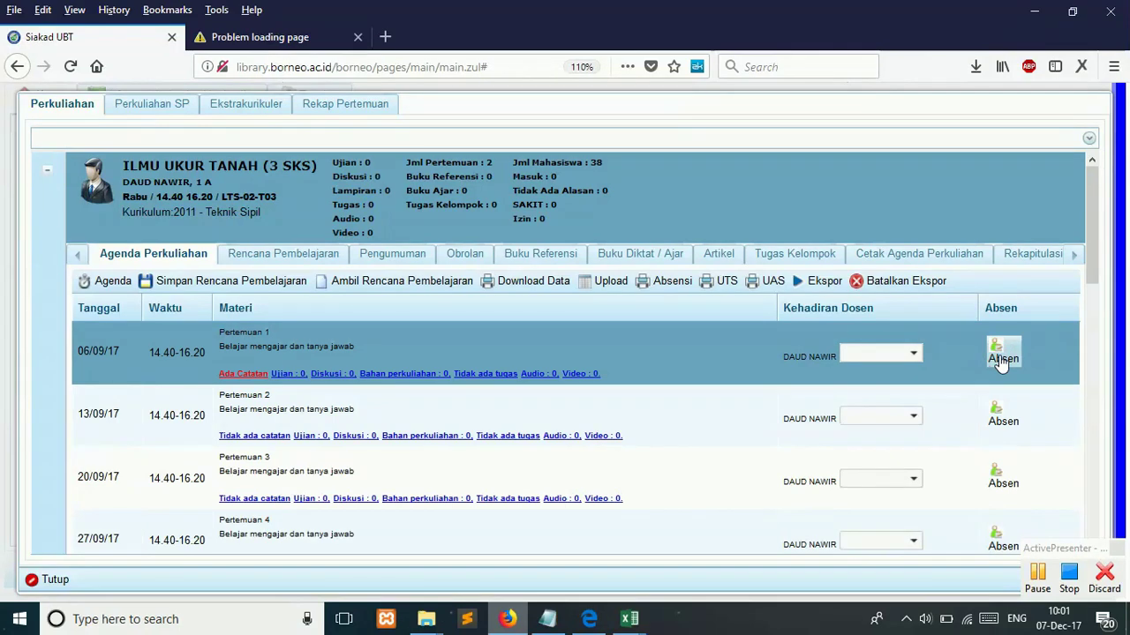
- Open Pertemuan 1 (06/09/17) attendance and mark all students present with Semua masuk
click(1002, 359)
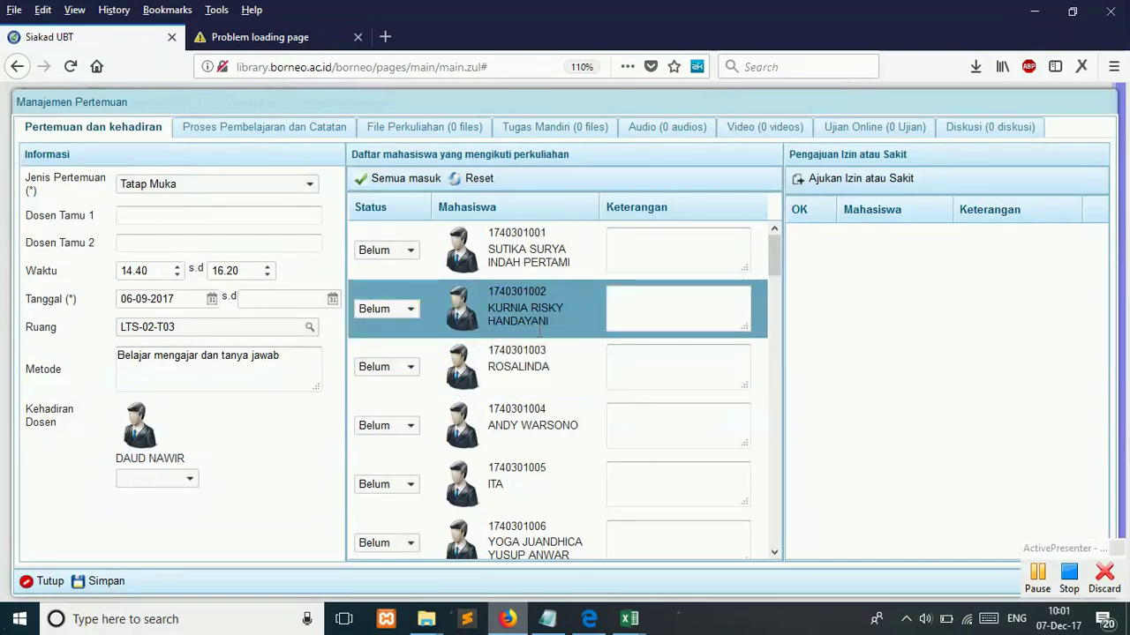
click(566, 331)
click(422, 188)
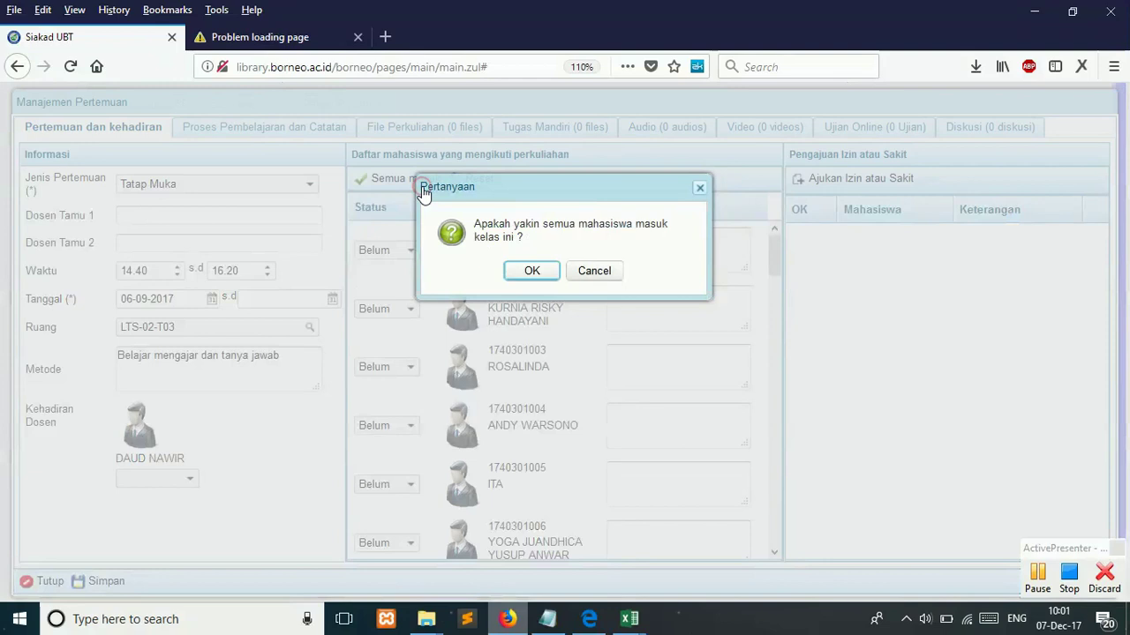
click(530, 273)
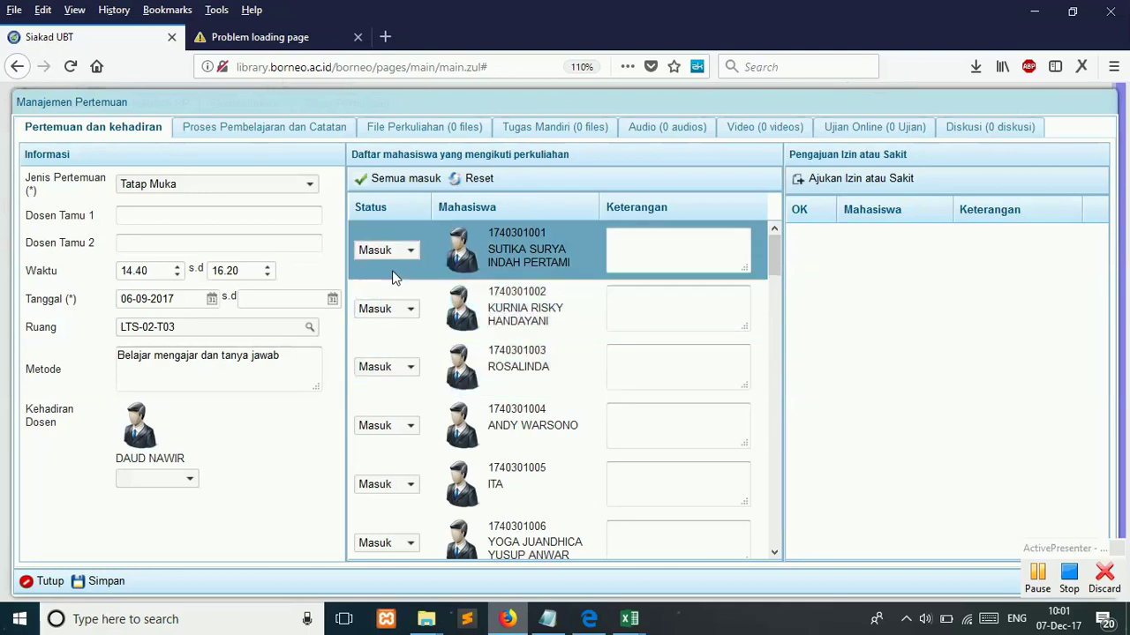
- Set the second student to SAKIT and the fifth to Izin, then save the attendance
click(403, 313)
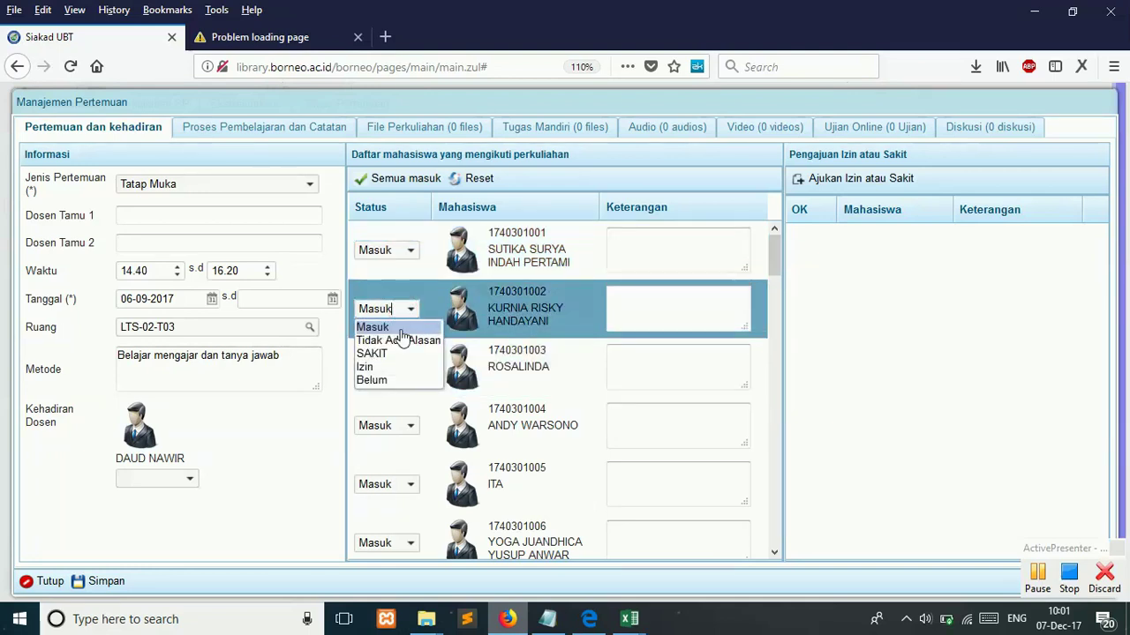
click(397, 353)
scroll(564, 318, down, 3)
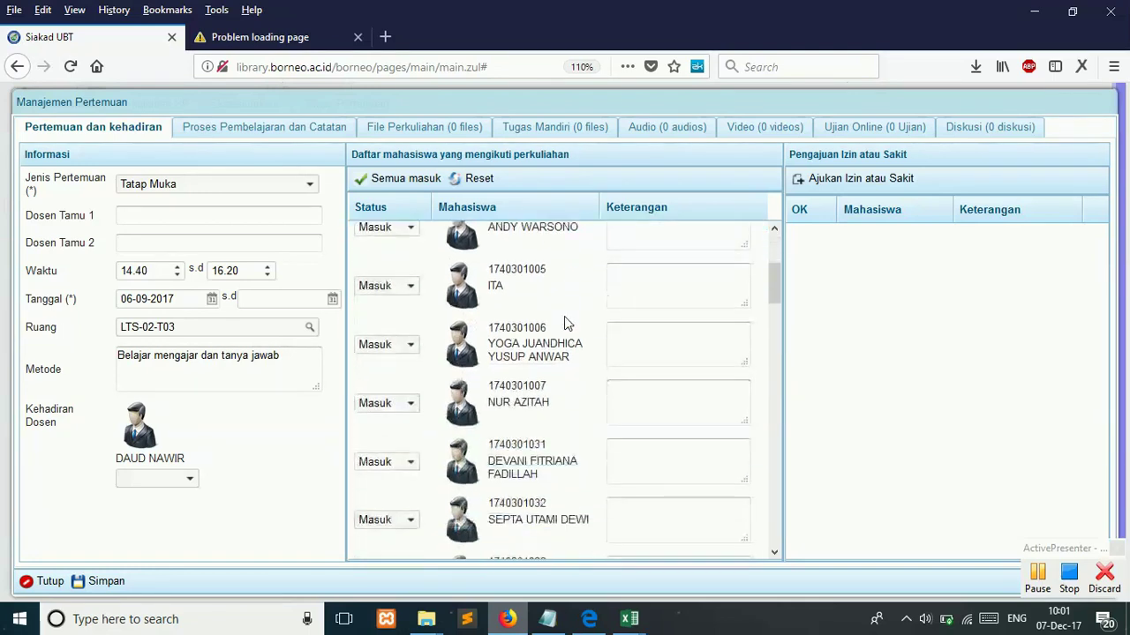
click(369, 285)
click(369, 344)
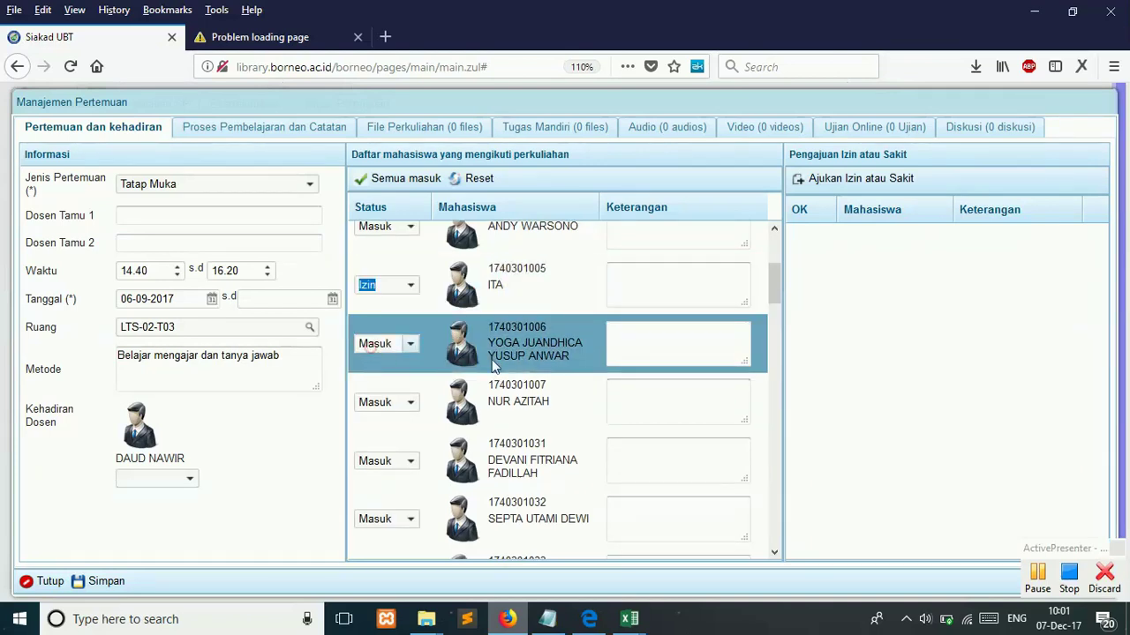
scroll(572, 349, up, 3)
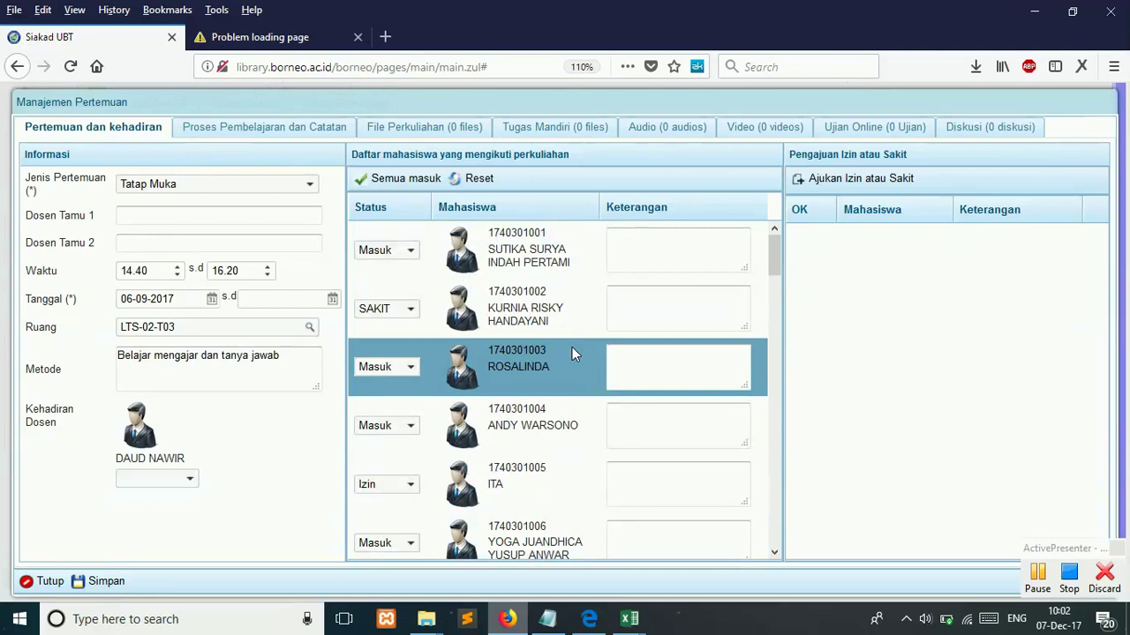
scroll(572, 349, down, 12)
scroll(572, 353, down, 10)
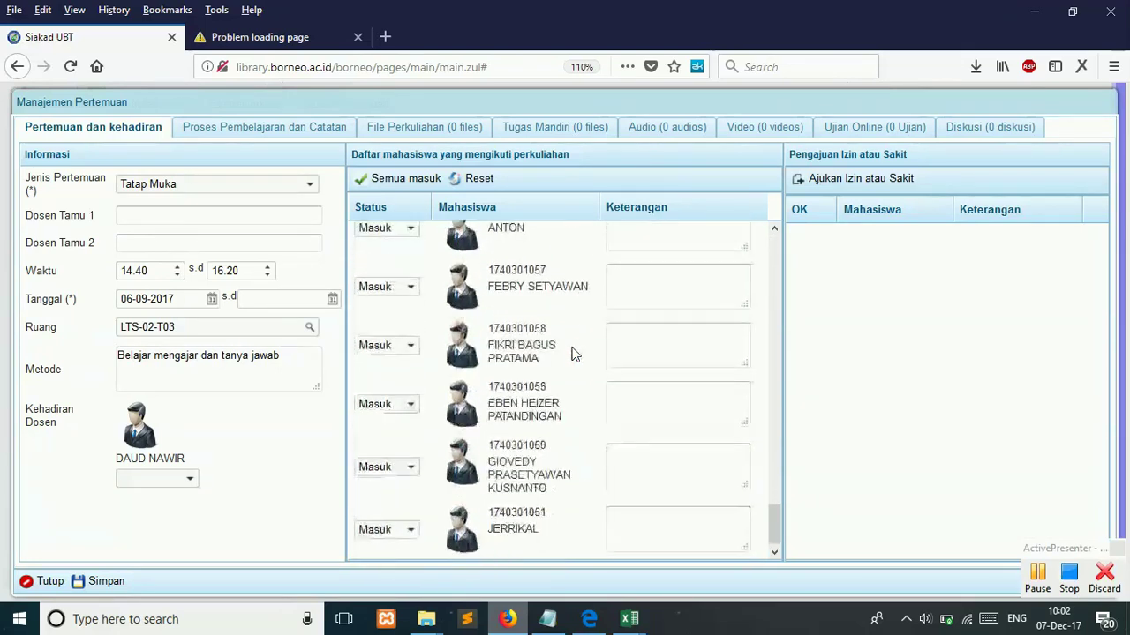
click(99, 582)
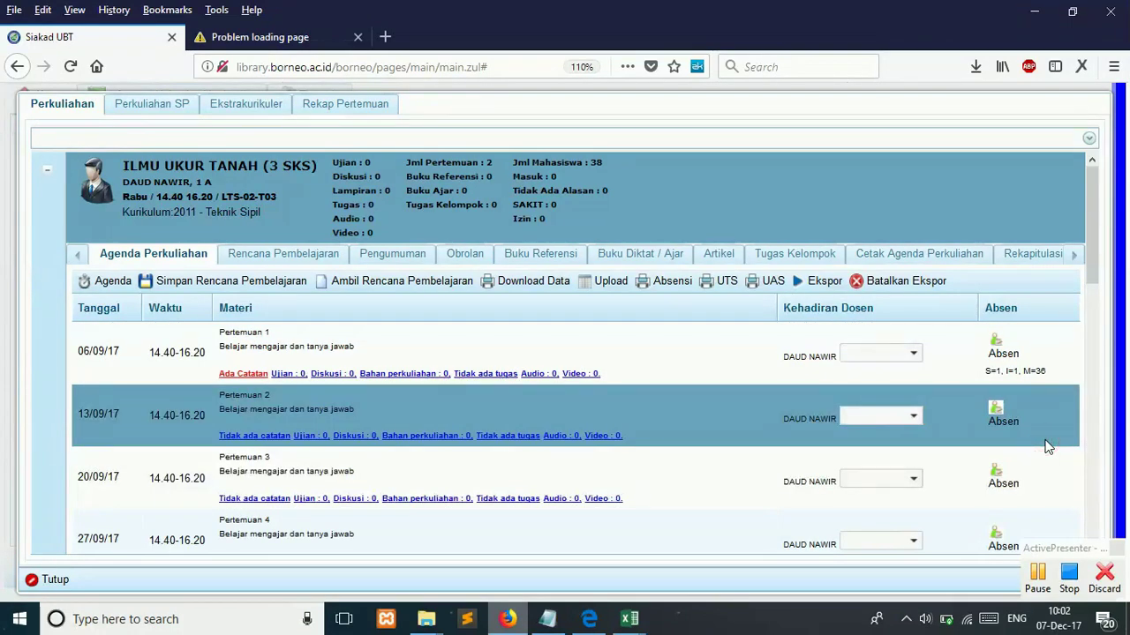
- Set the lecturer attendance on the 06/09/17 Pertemuan 1 row to Masuk
click(887, 355)
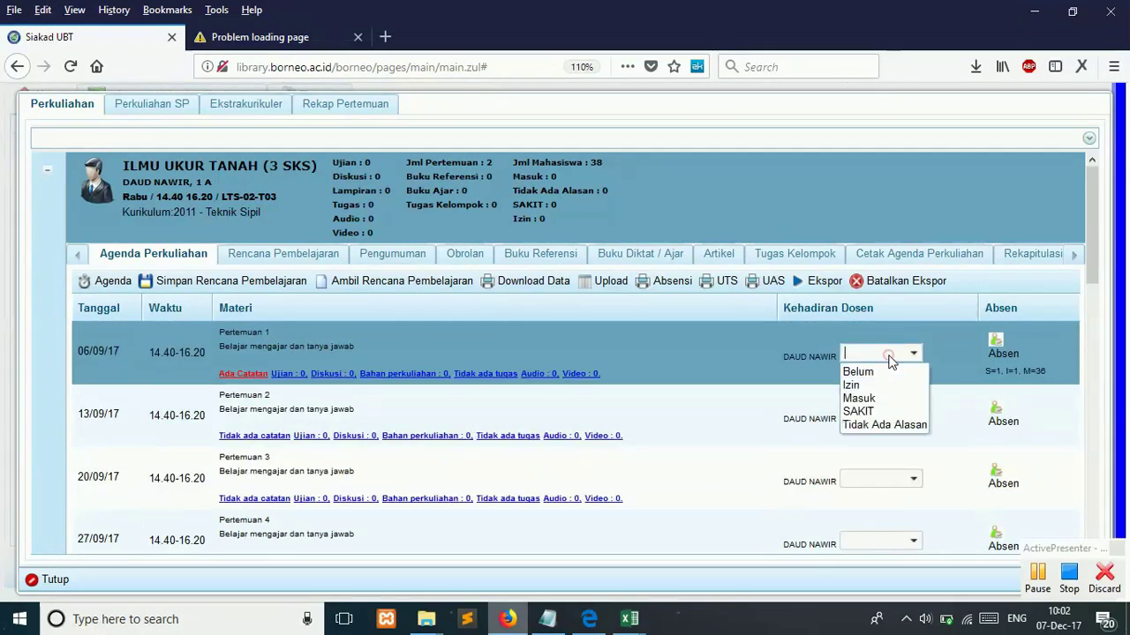
click(891, 399)
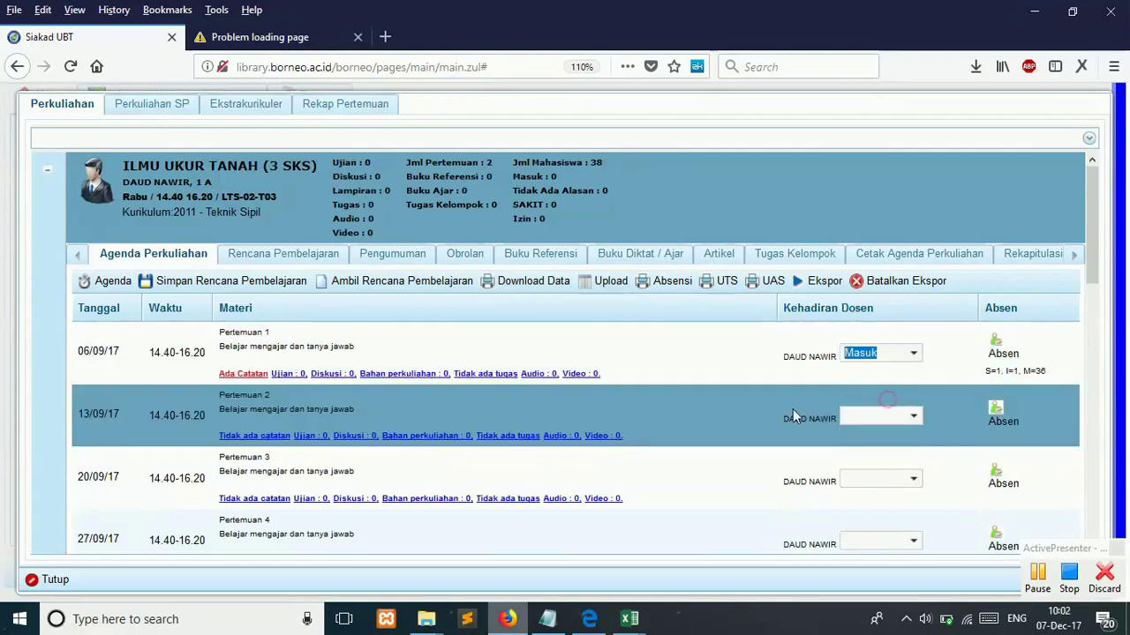
click(741, 406)
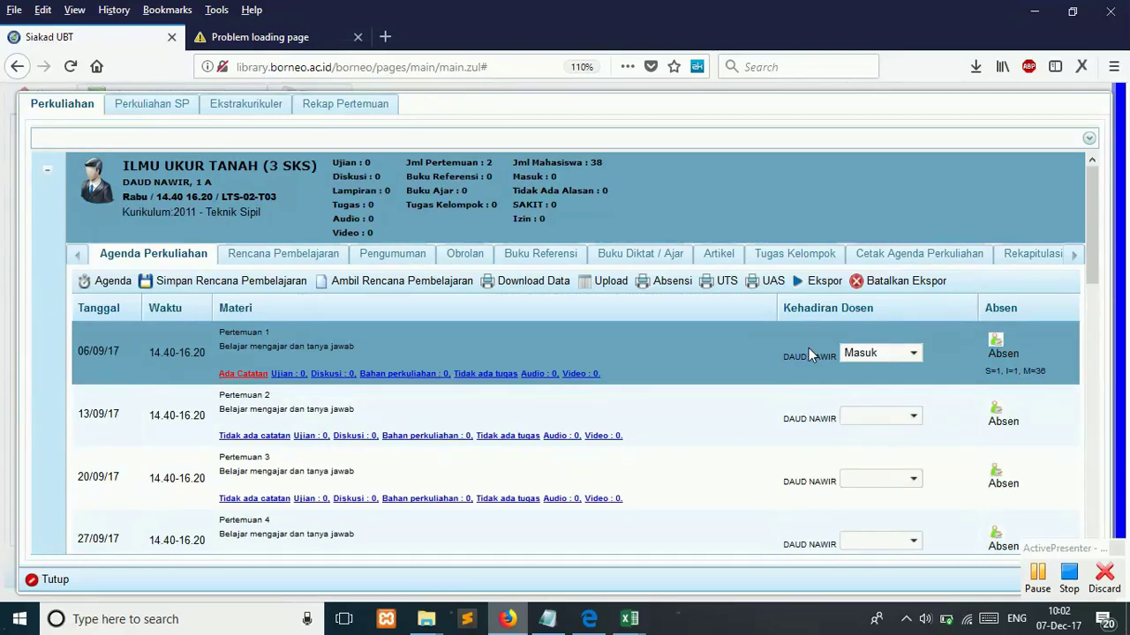
scroll(793, 429, down, 2)
scroll(807, 474, up, 2)
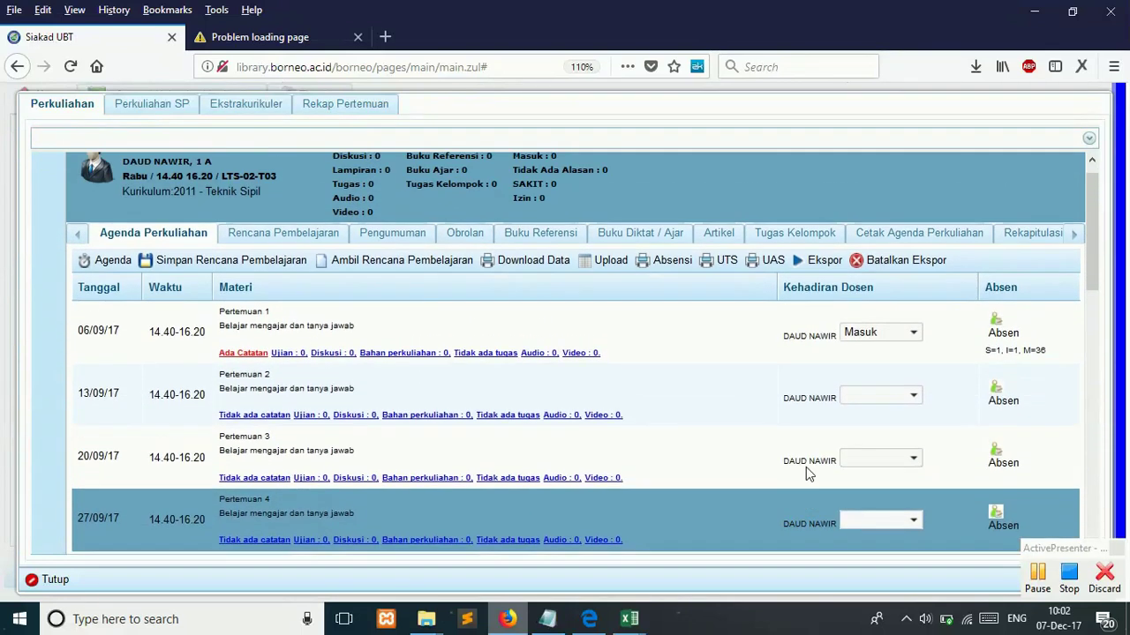
scroll(806, 474, up, 1)
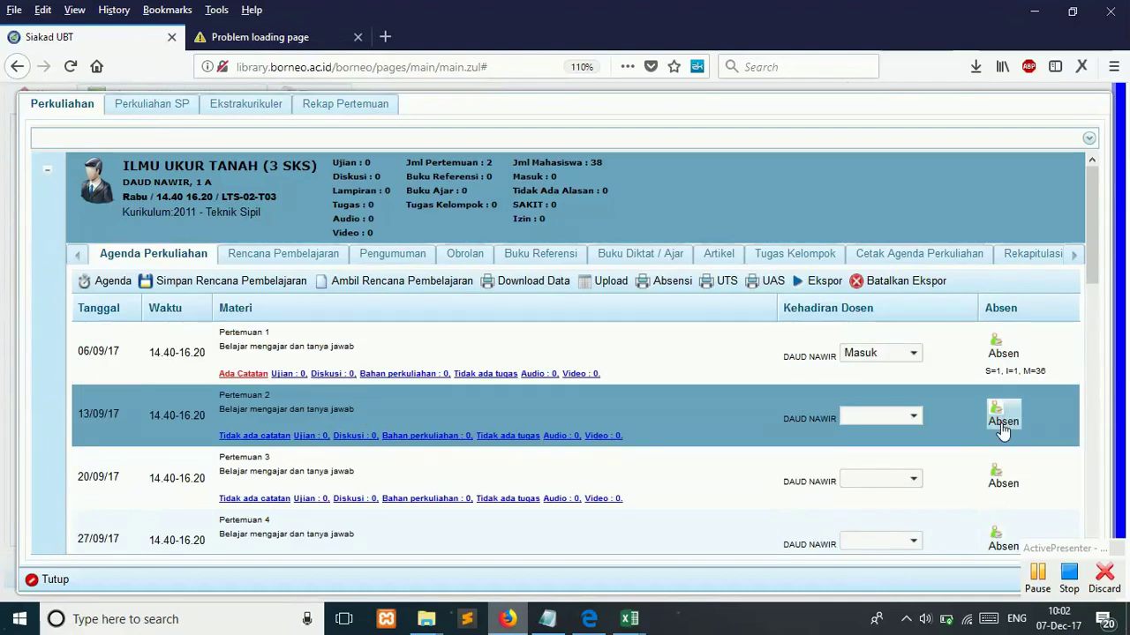
- Set the 13/09/17 meeting's type to Tugas, topic 'Pertemuan 2 - Mengerjakana Tugas', and save
click(1003, 422)
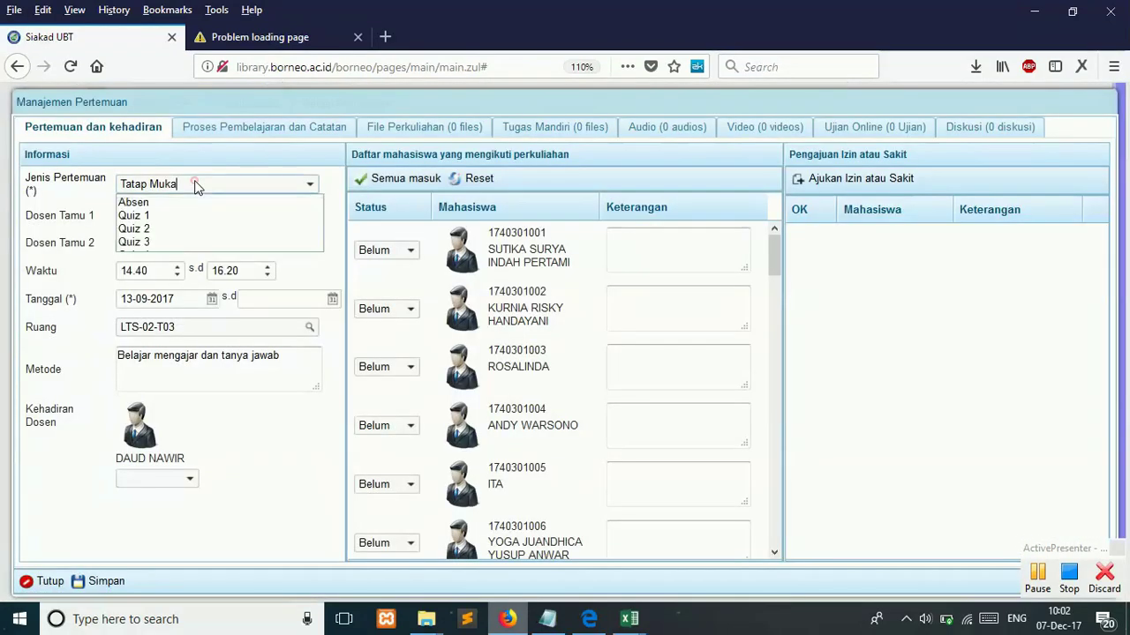
click(195, 185)
click(186, 310)
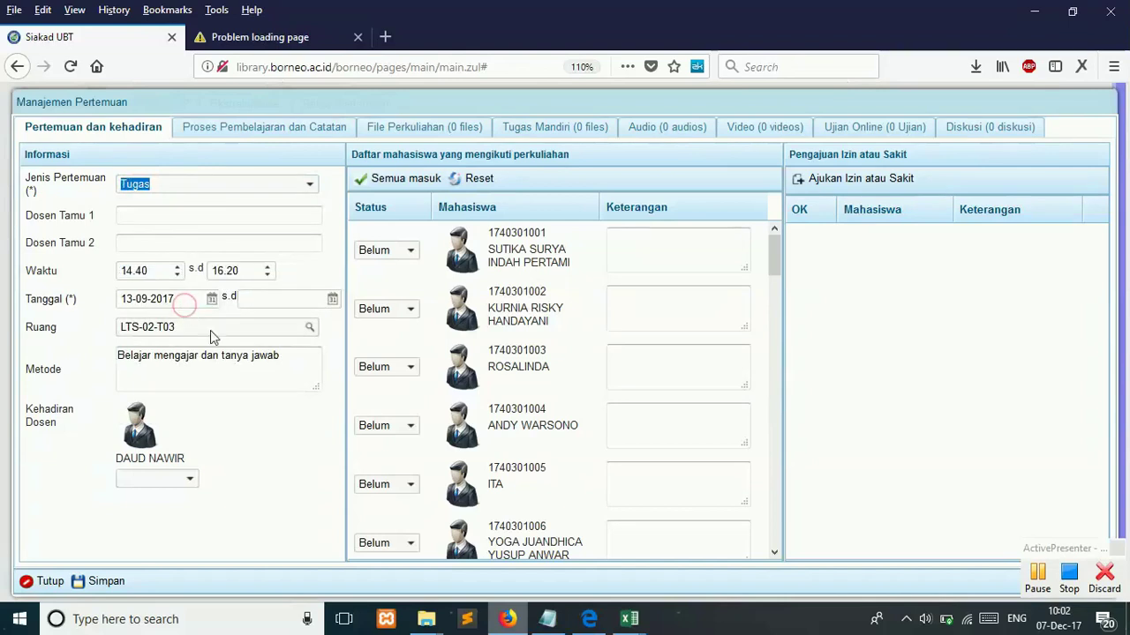
click(284, 131)
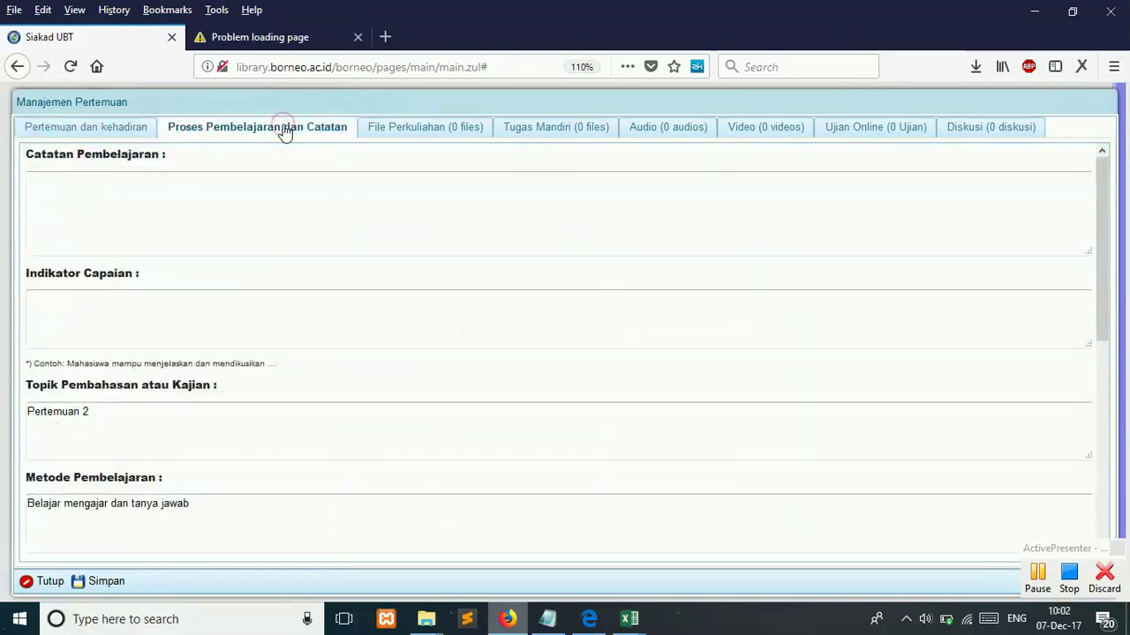
click(212, 412)
text(- Meng)
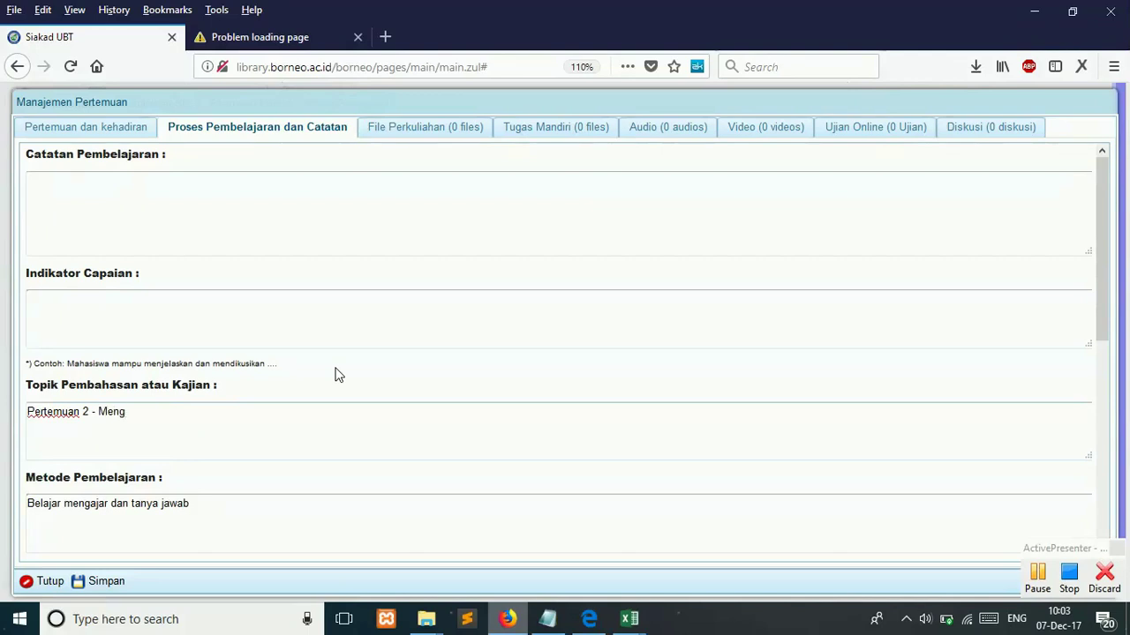
text(erjakana Tugas)
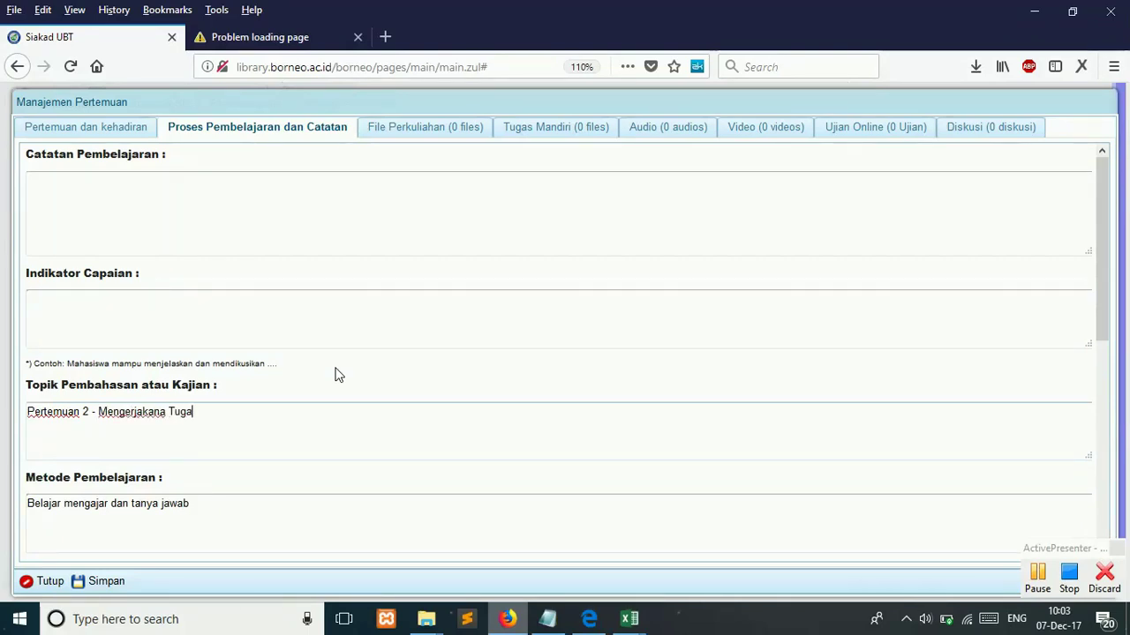
click(88, 590)
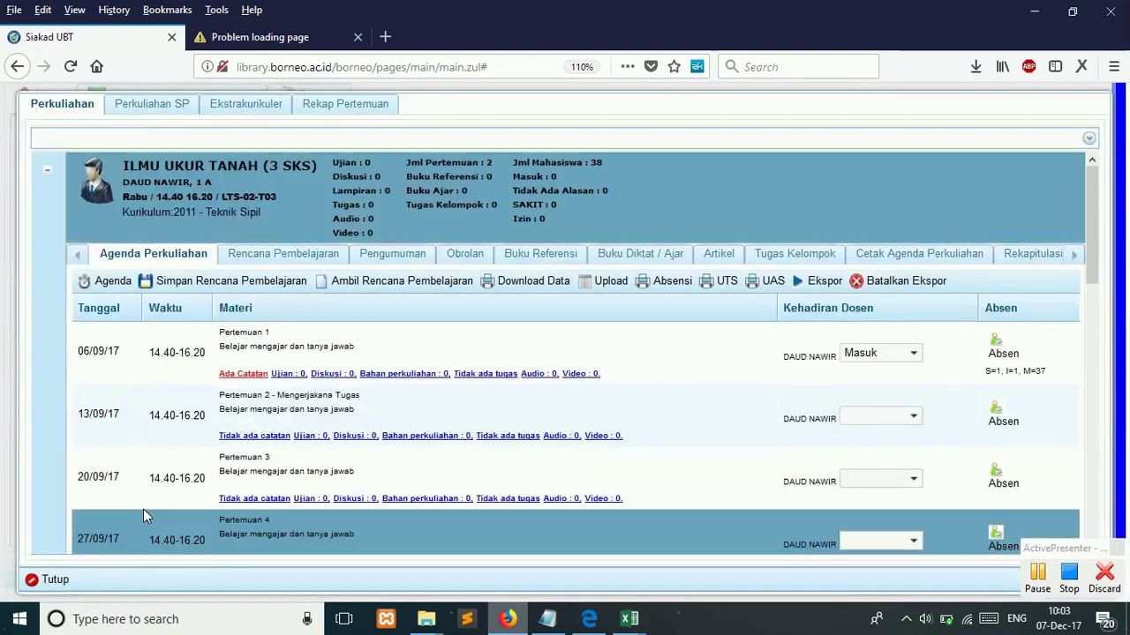
- Follow the 'Tidak ada tugas' link under Pertemuan 2 to its Tugas Mandiri tab
drag(298, 397, 375, 392)
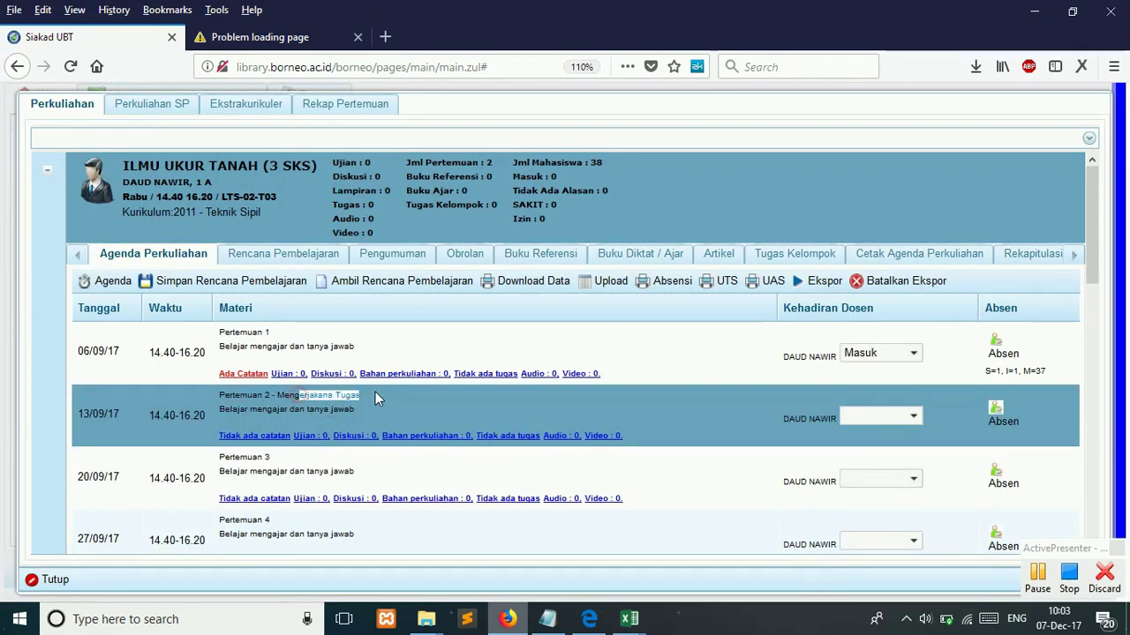
click(605, 408)
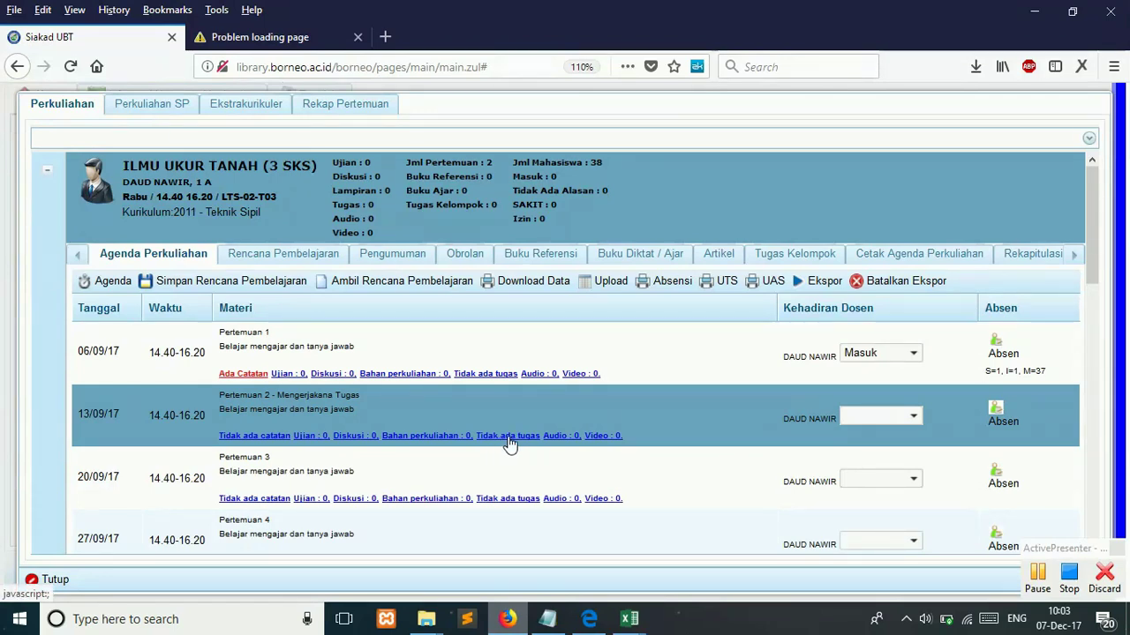
click(510, 437)
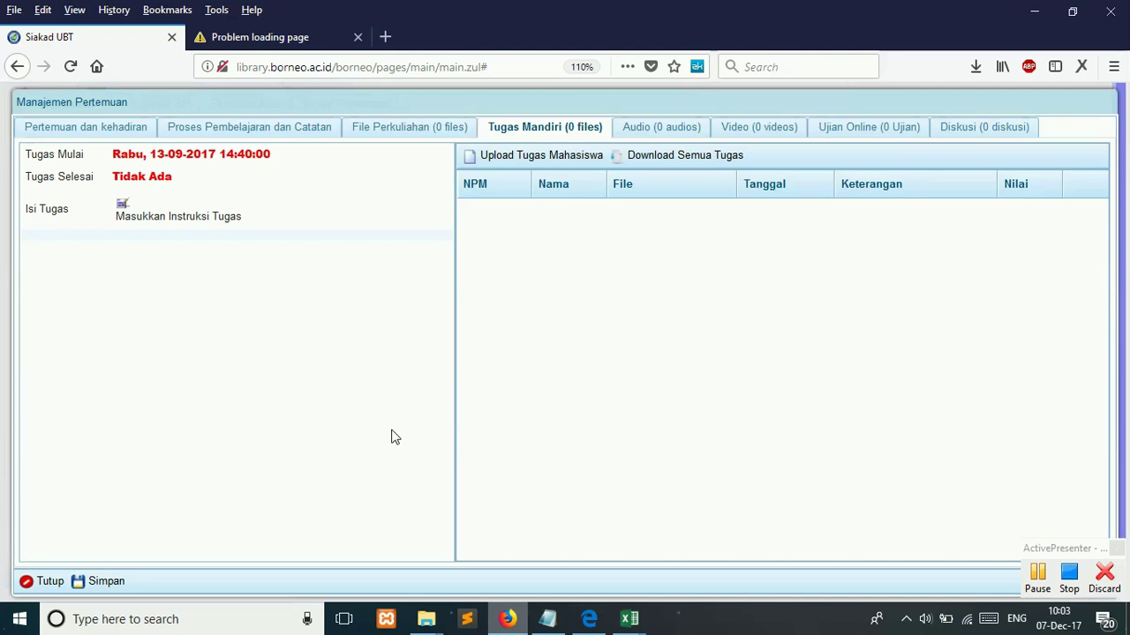
click(194, 217)
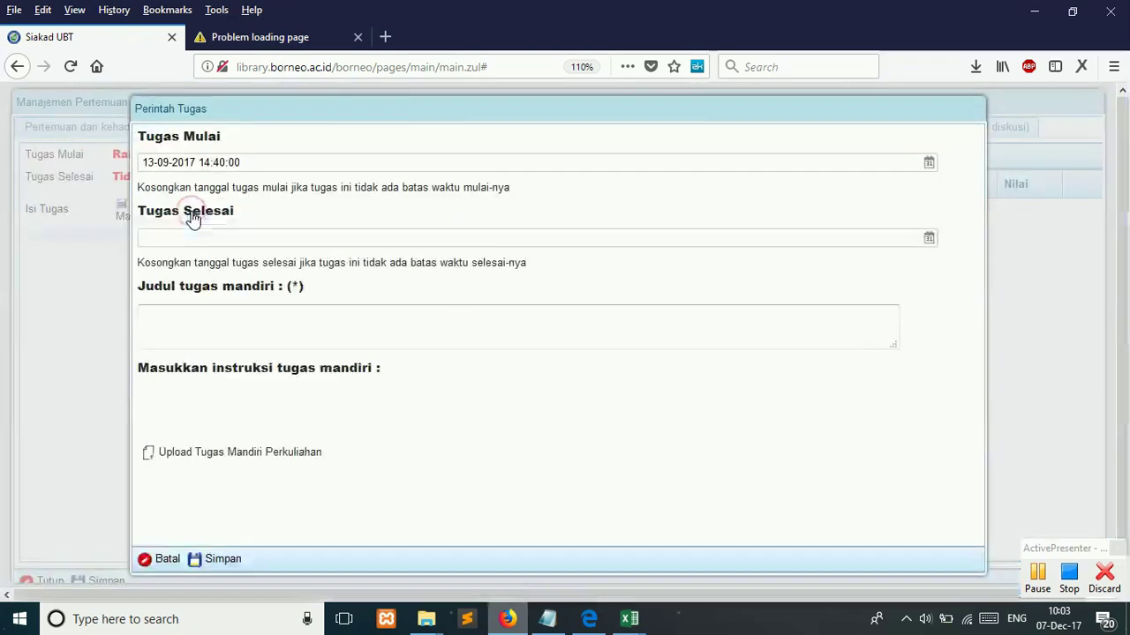
click(274, 159)
click(243, 242)
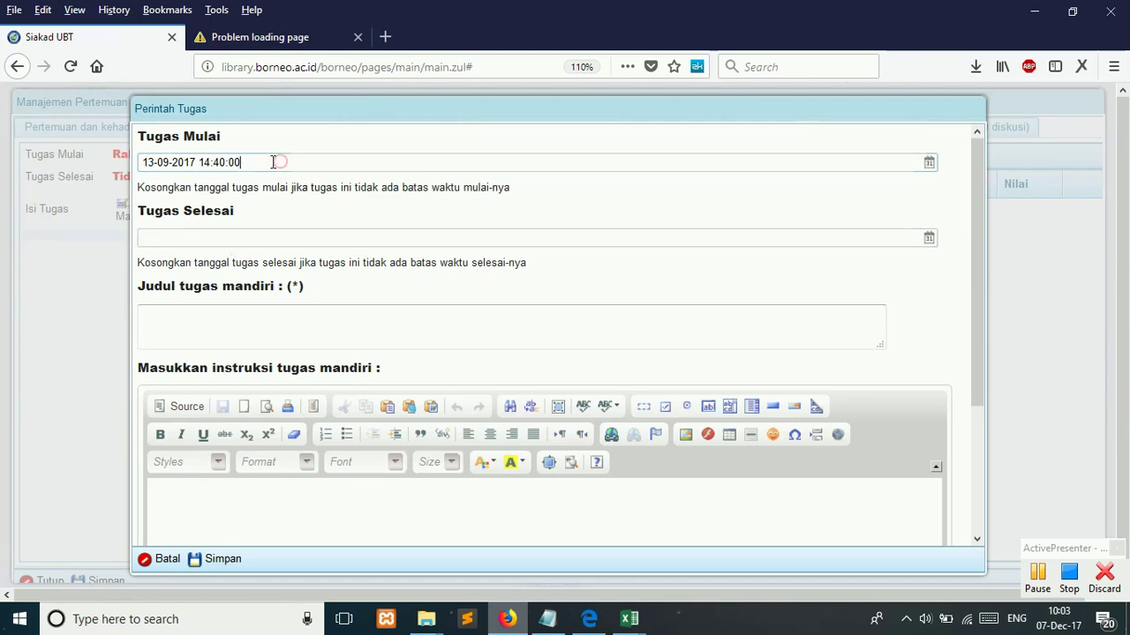
drag(275, 162, 112, 174)
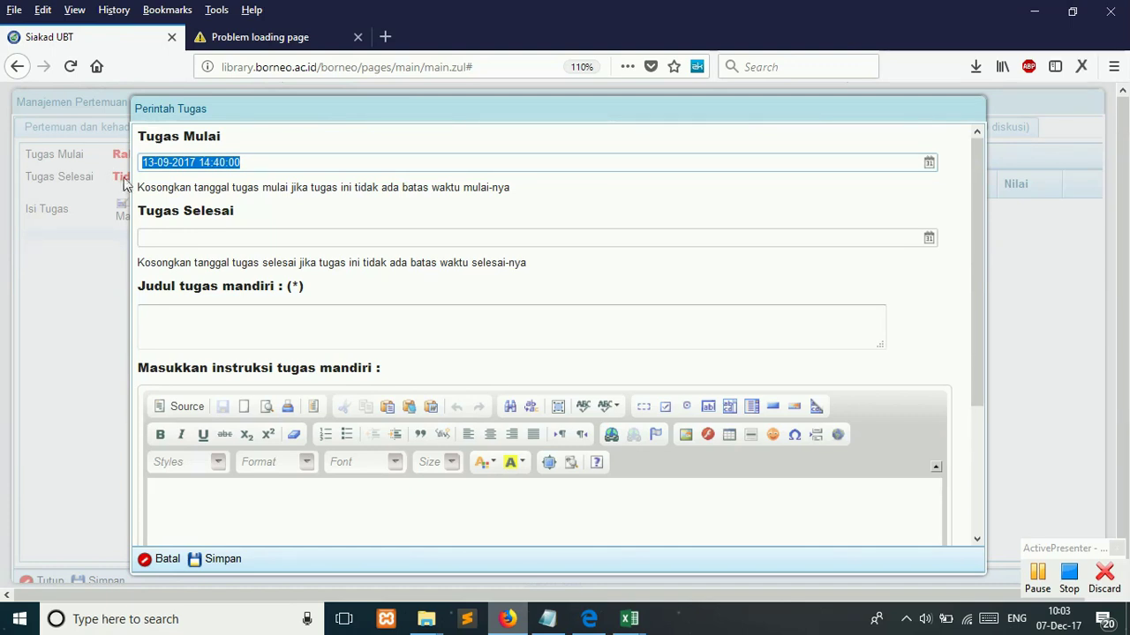
click(163, 164)
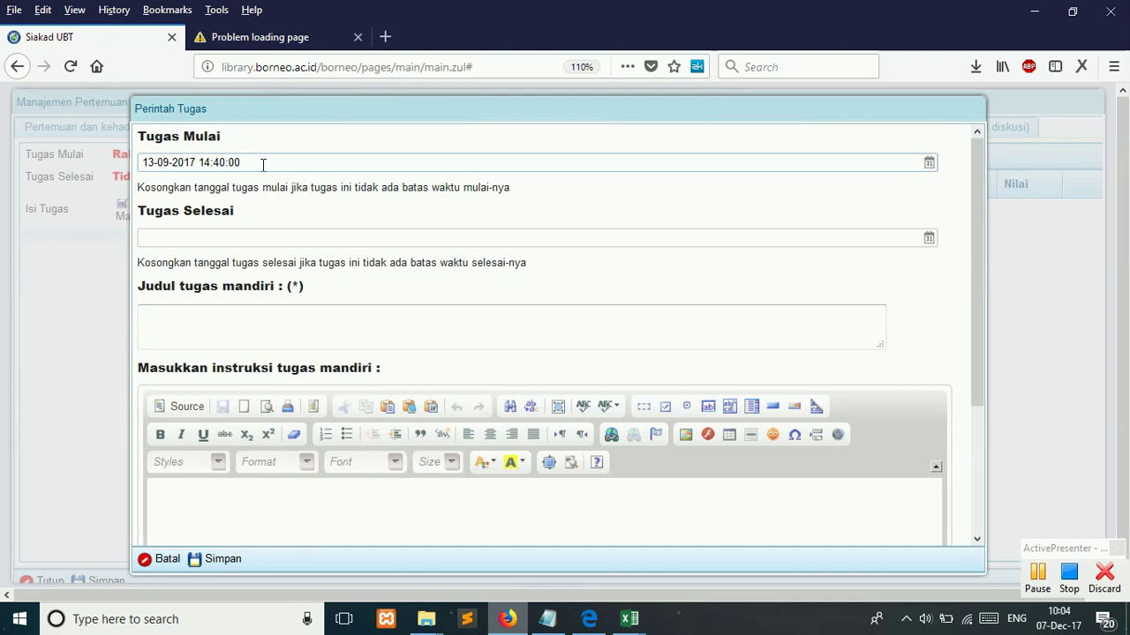
click(262, 164)
click(305, 230)
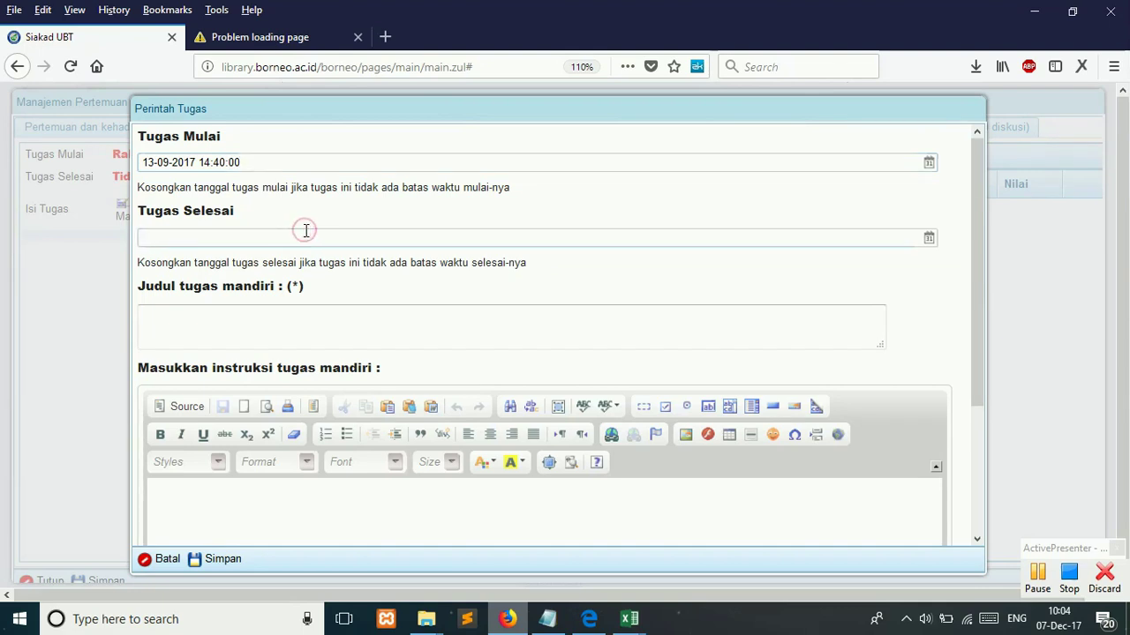
click(931, 235)
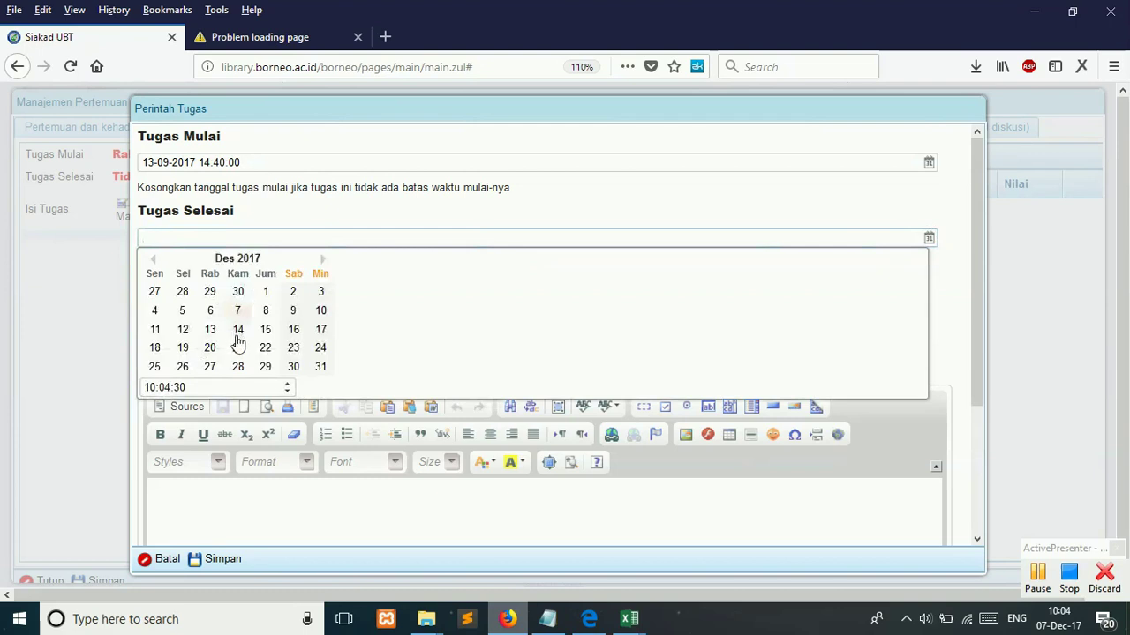
click(298, 189)
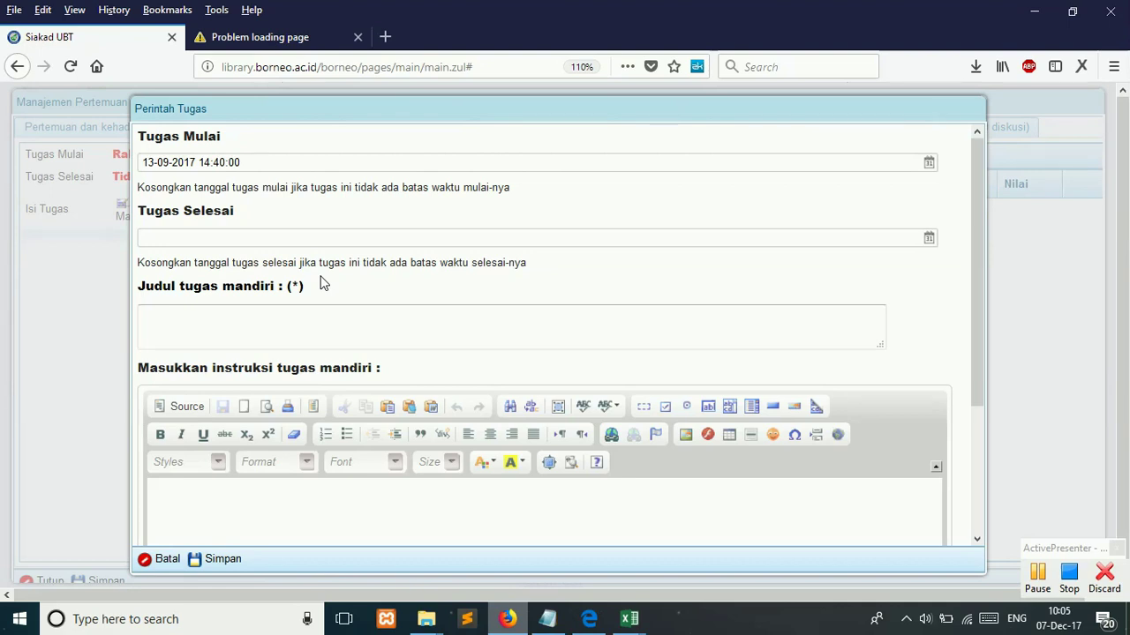
- Enter 'Tugas membuat makalah tentang pengukuran' as the assignment title
click(356, 330)
text(Tugas membuat makalah )
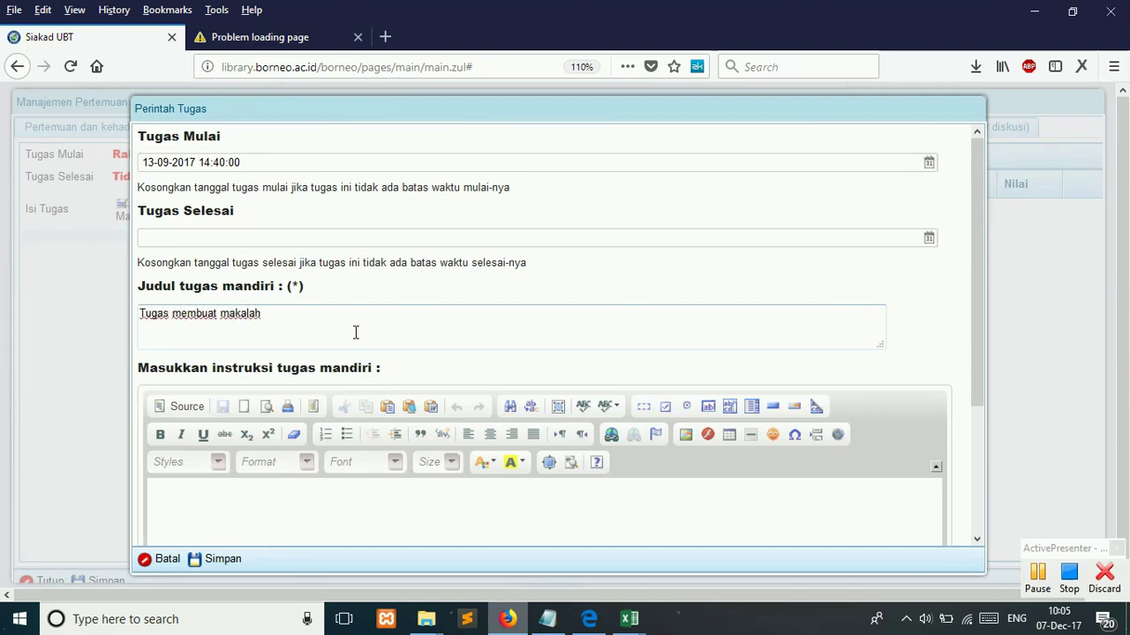
text(tentang pengukuran)
scroll(440, 326, down, 3)
scroll(439, 326, down, 2)
- Write instructions to submit the pengukuran paper as an A4 Word file, zipped if several
click(430, 361)
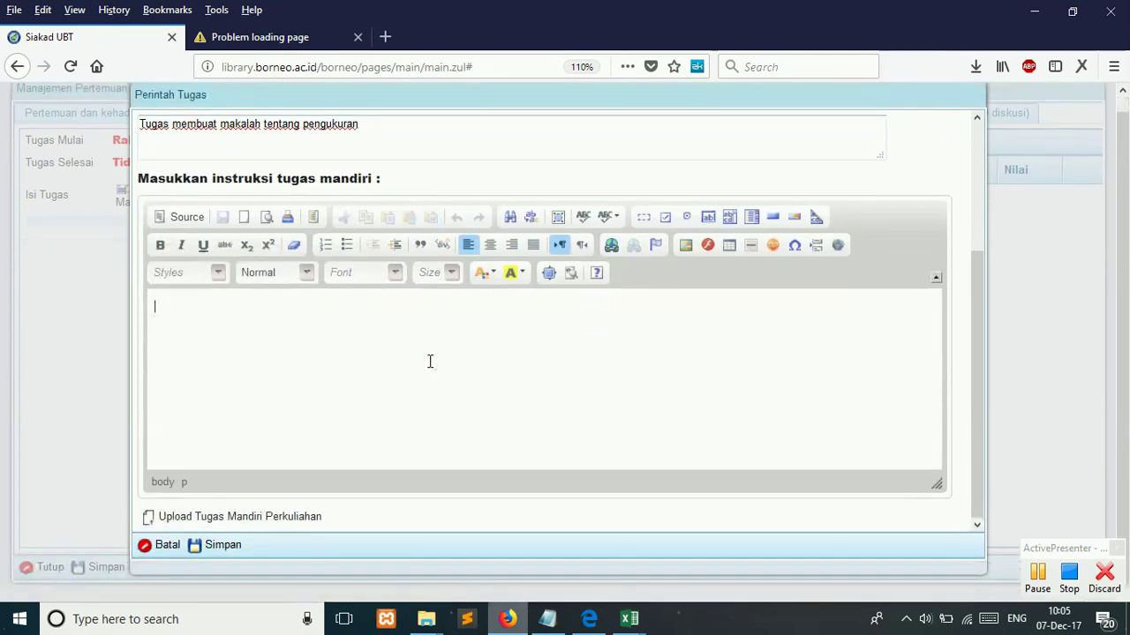
text(Kumpulkan tugas)
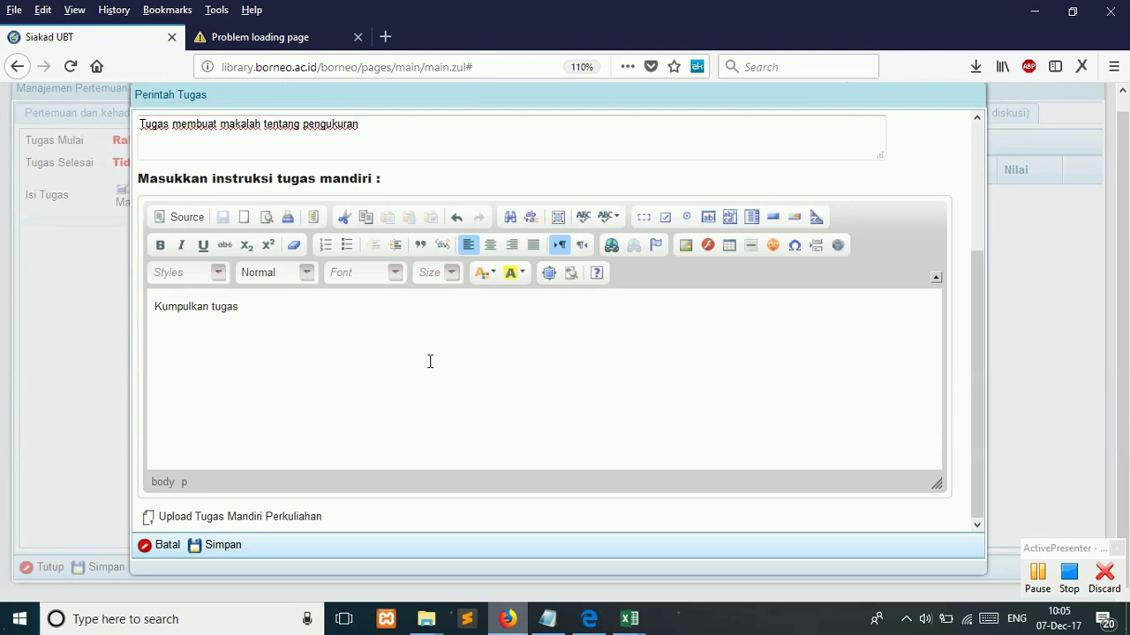
drag(220, 124, 449, 116)
key(ctrl+c)
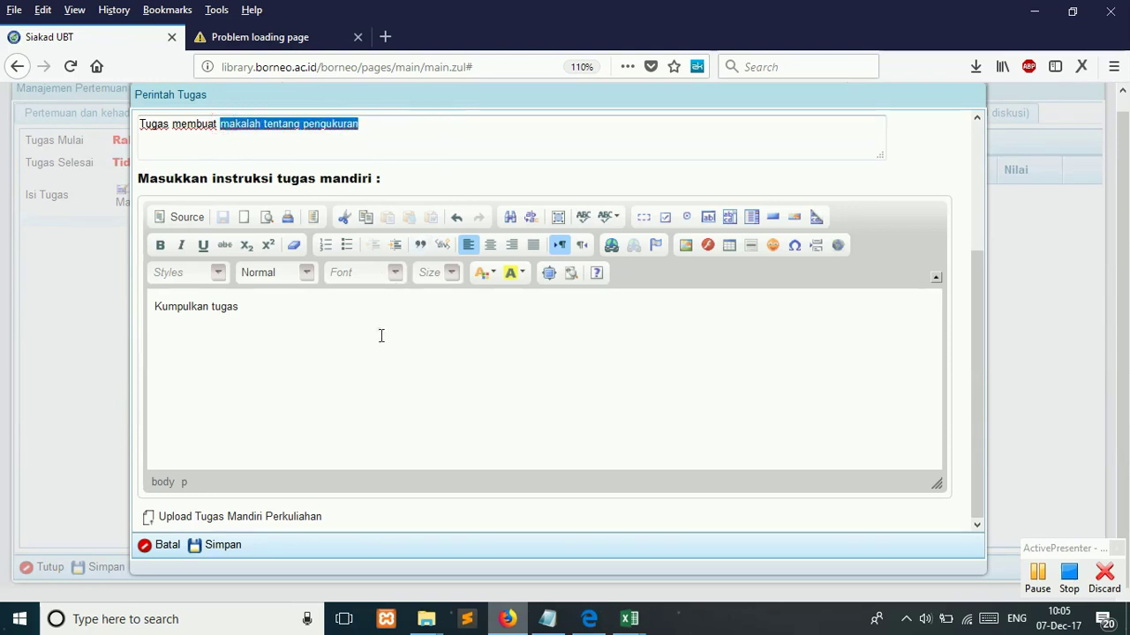
click(383, 315)
key(ctrl+v)
text(menggunakan file word dengan format kerta A4)
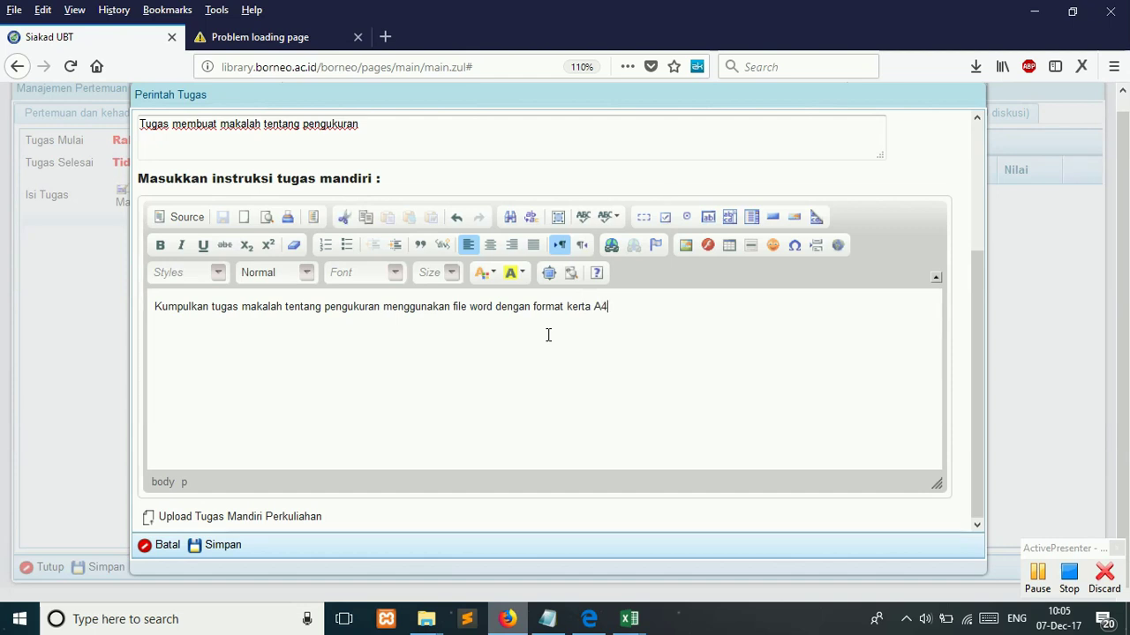
text(, jika file lebih dari satu, harap di zip dulu baru dikumpulkan)
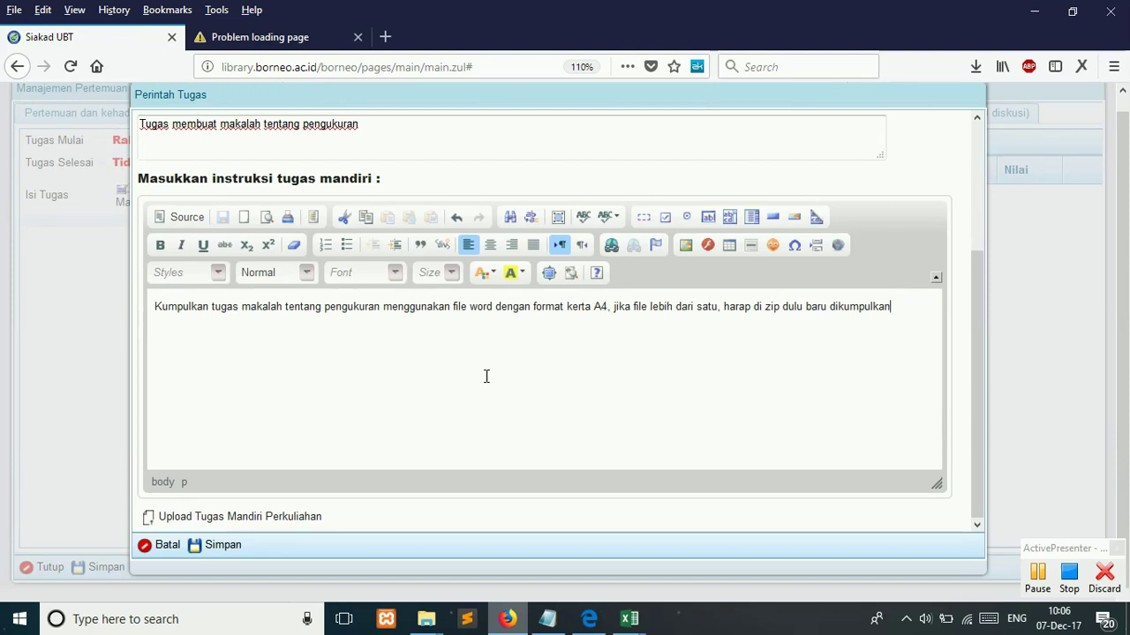
- Cancel the Upload Tugas Mandiri file picker without a file and save the assignment
click(291, 528)
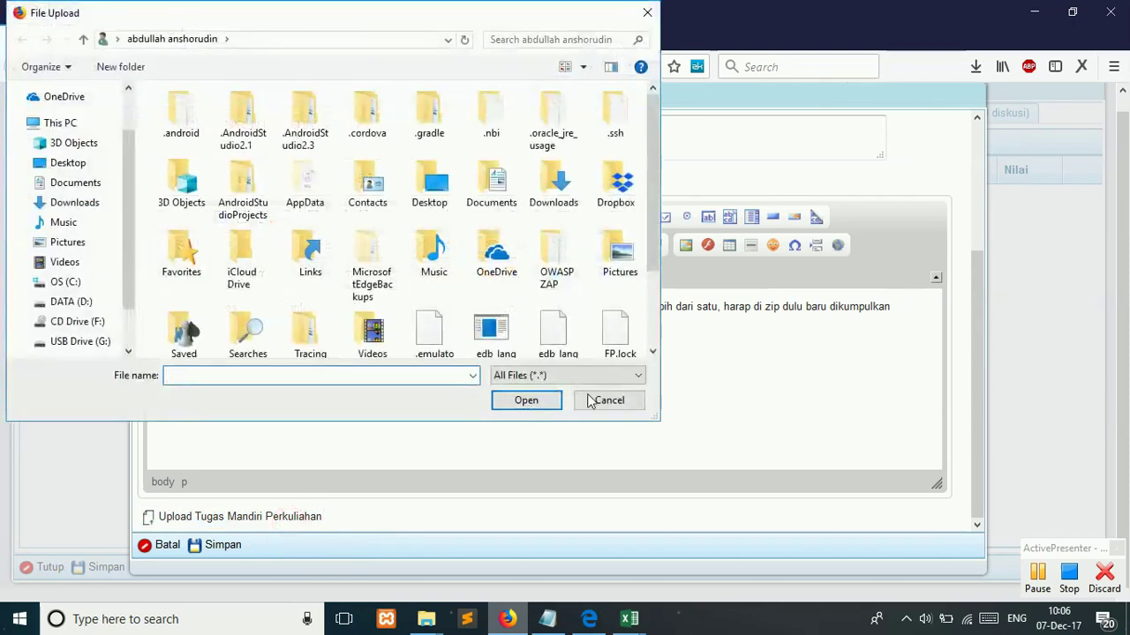
click(607, 401)
click(316, 522)
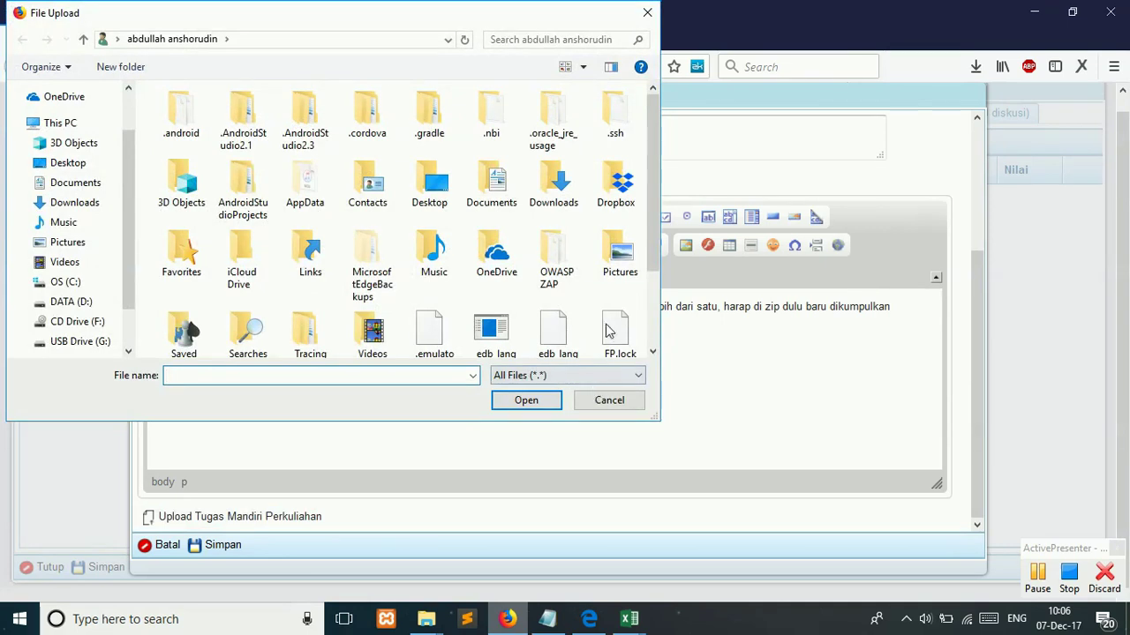
click(593, 402)
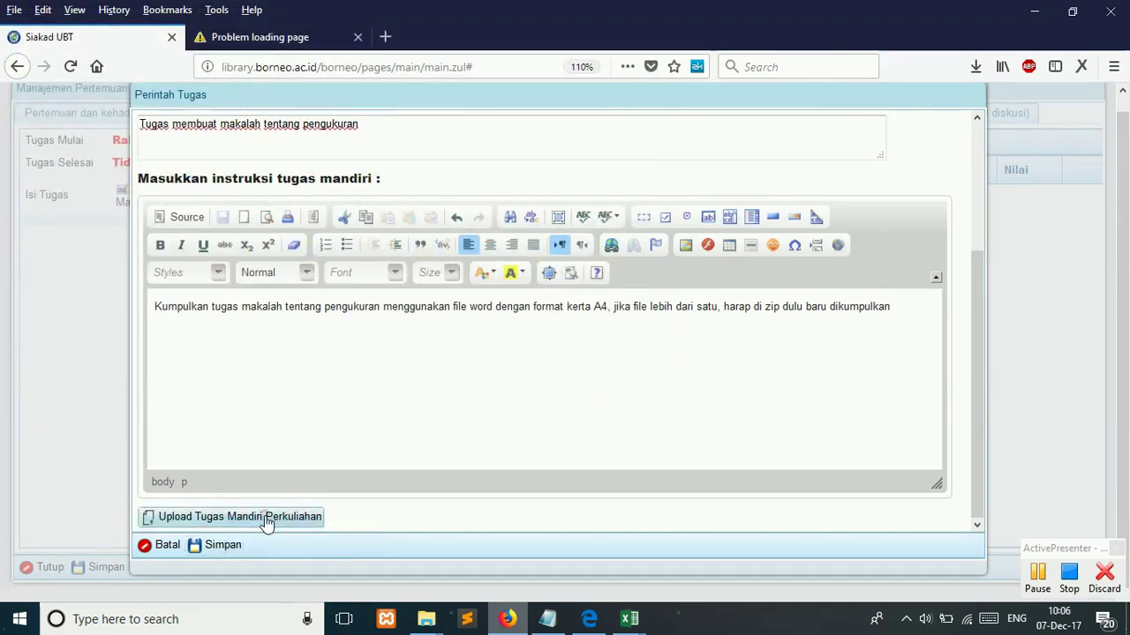
click(266, 522)
drag(653, 256, 664, 345)
click(75, 187)
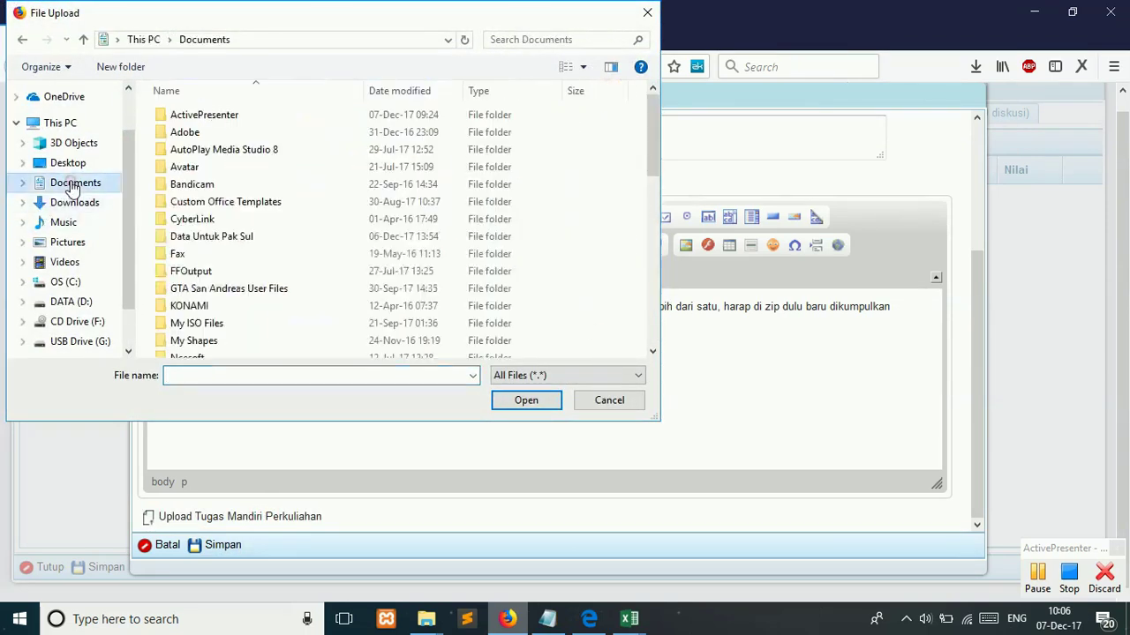
click(71, 165)
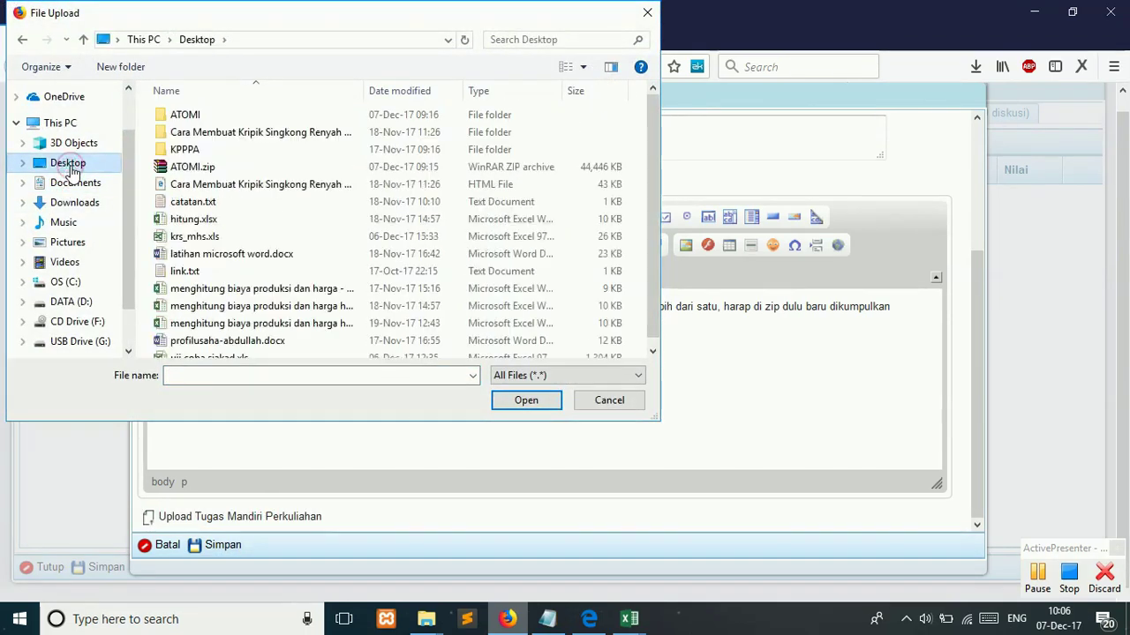
click(615, 411)
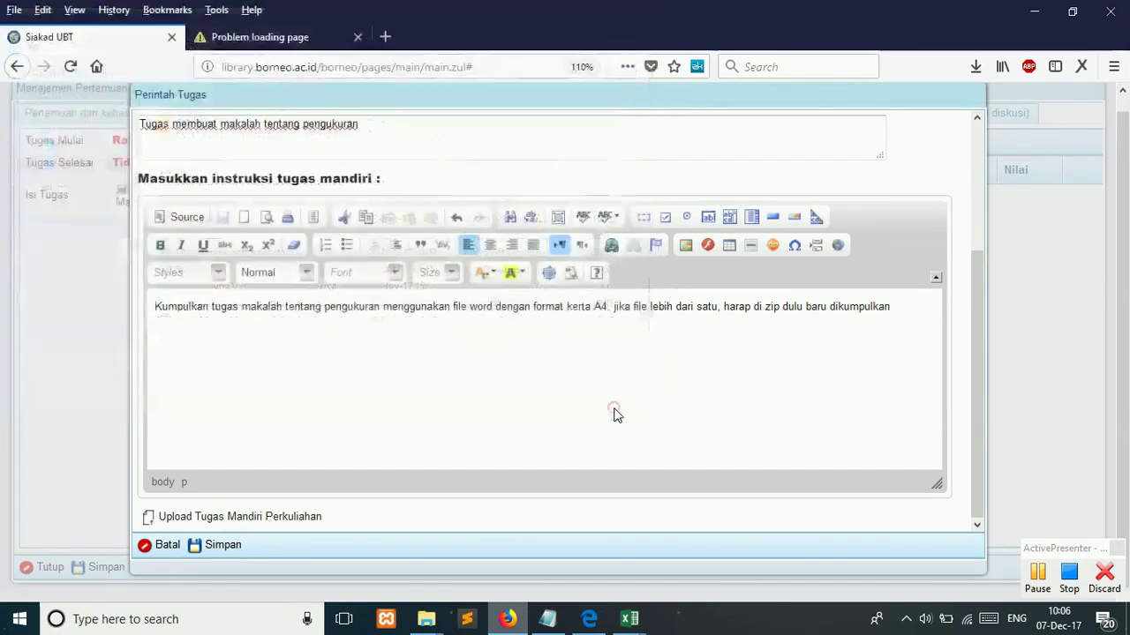
click(233, 549)
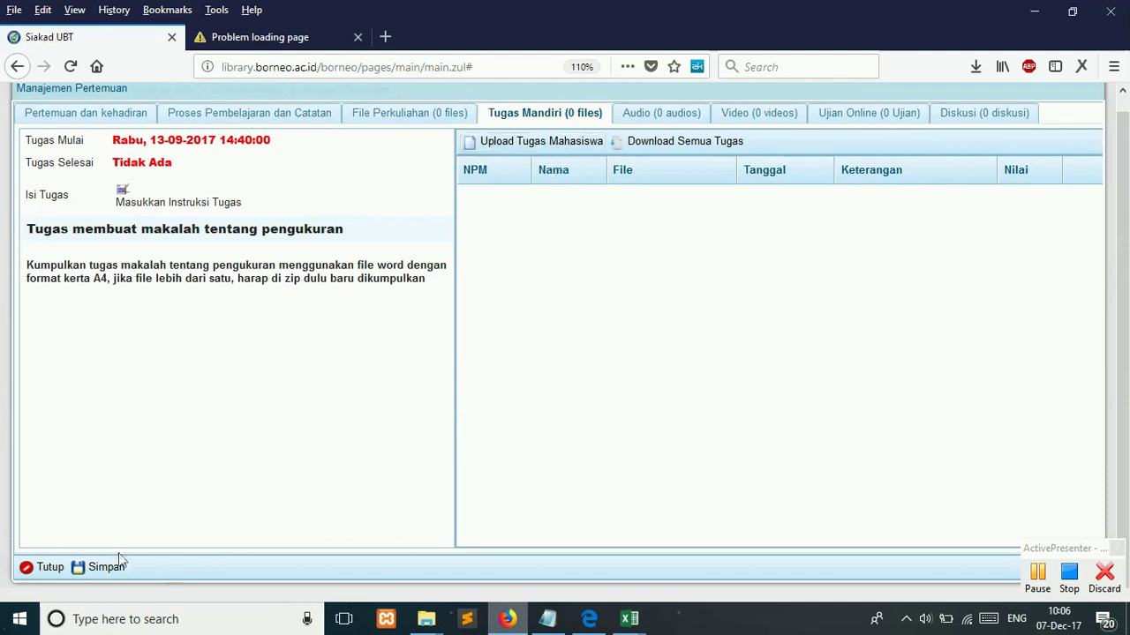
- Save the Manajemen Pertemuan dialog and return to the ILMU UKUR TANAH agenda
click(89, 568)
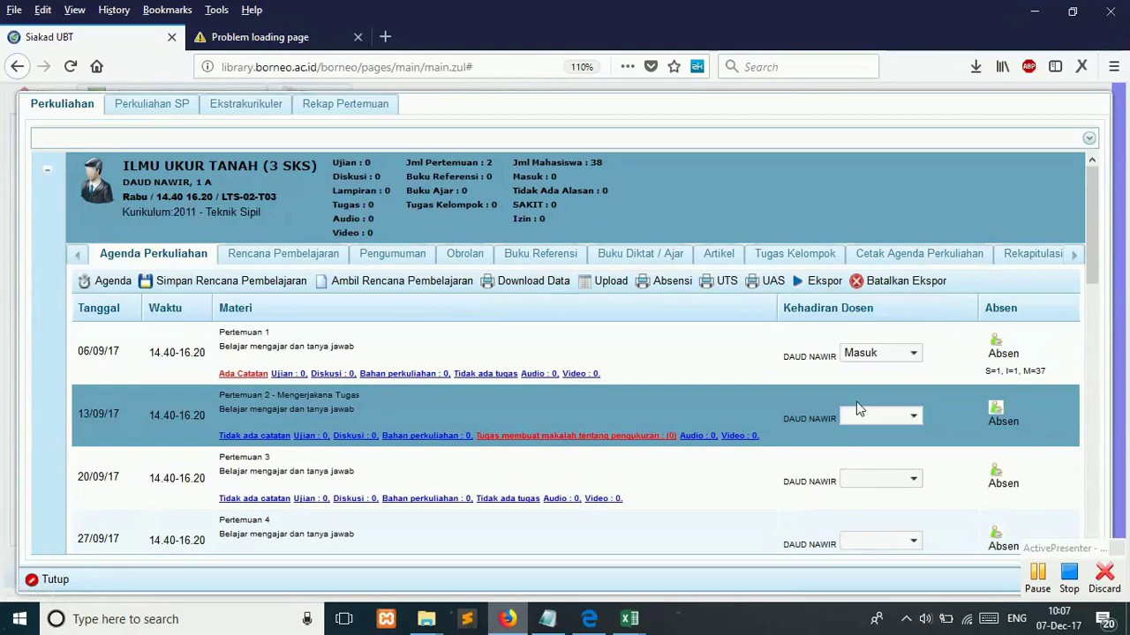
- Copy the first student's NPM from the meeting's attendance list
click(1006, 422)
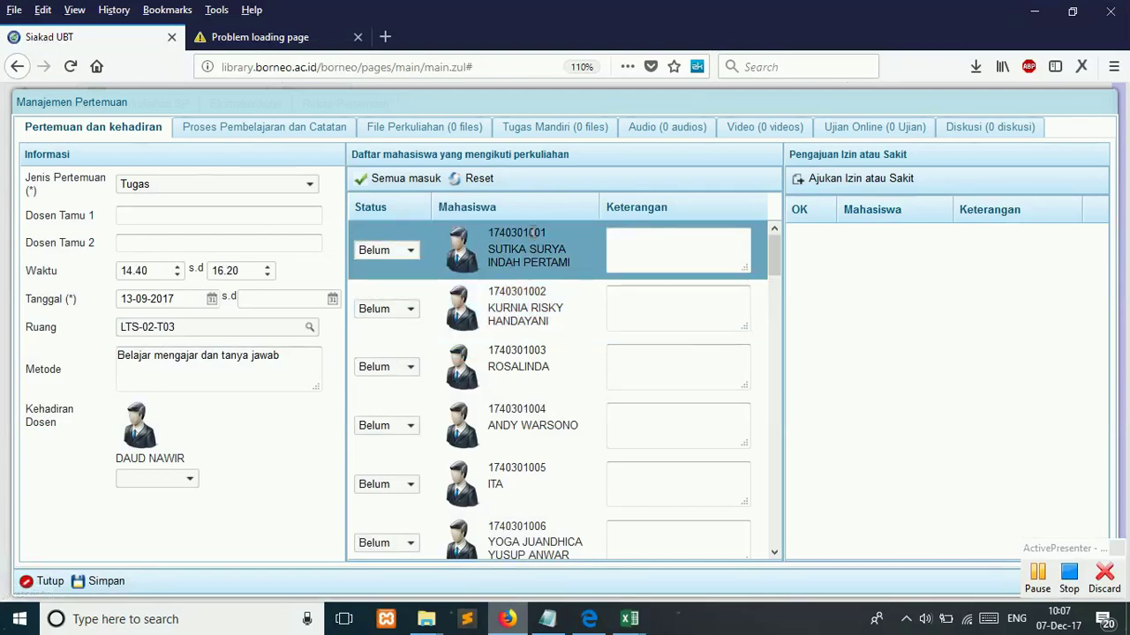
double_click(532, 232)
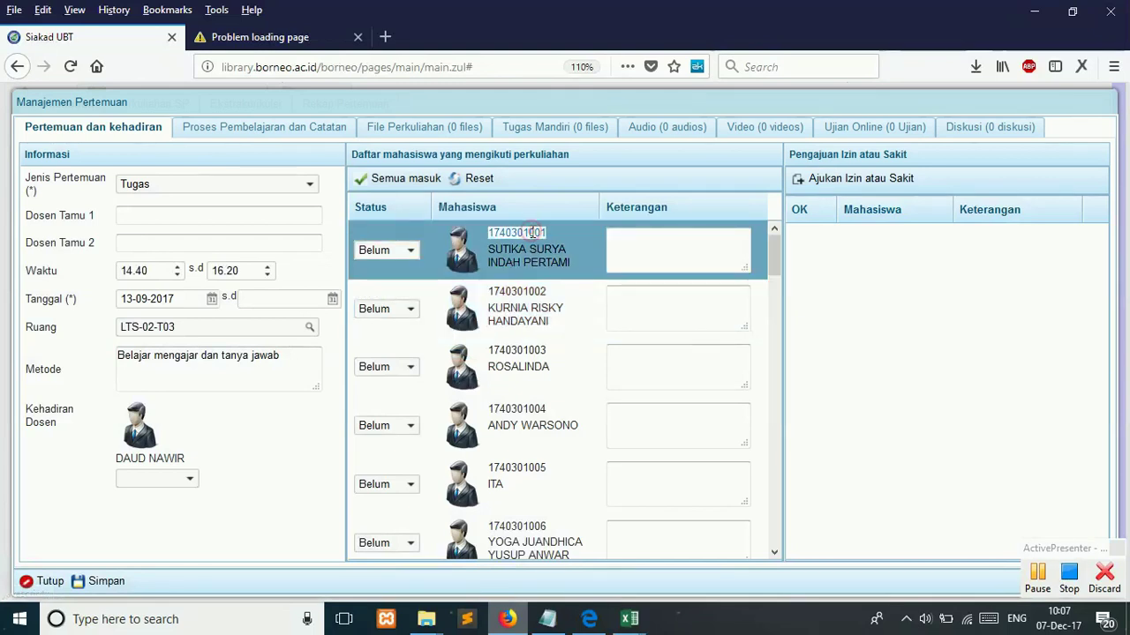
right_click(534, 232)
click(548, 246)
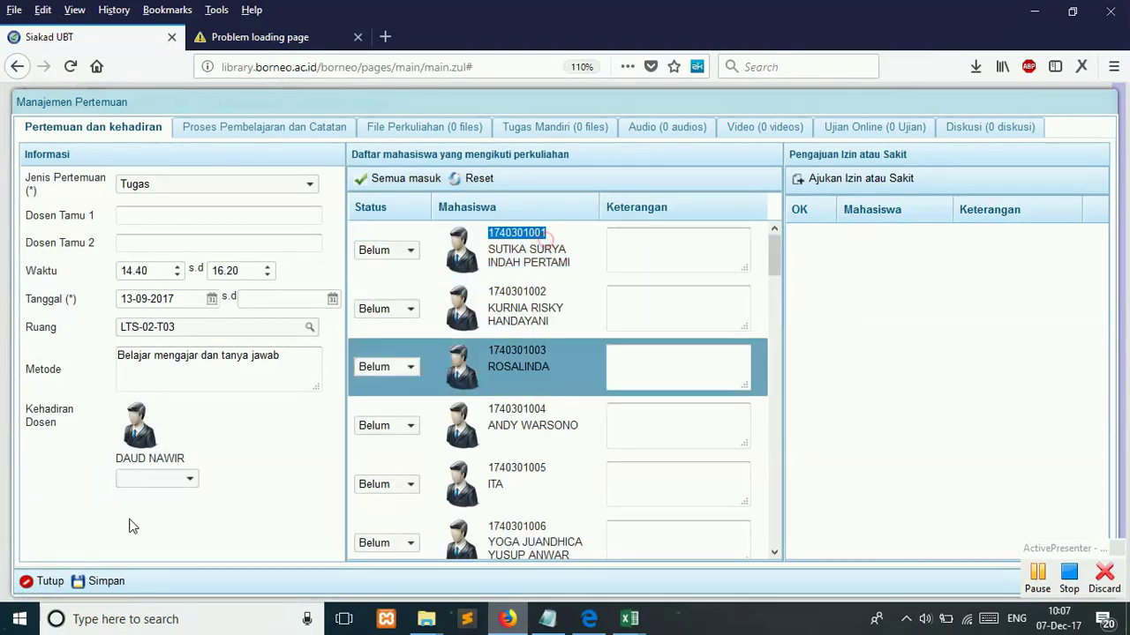
click(45, 581)
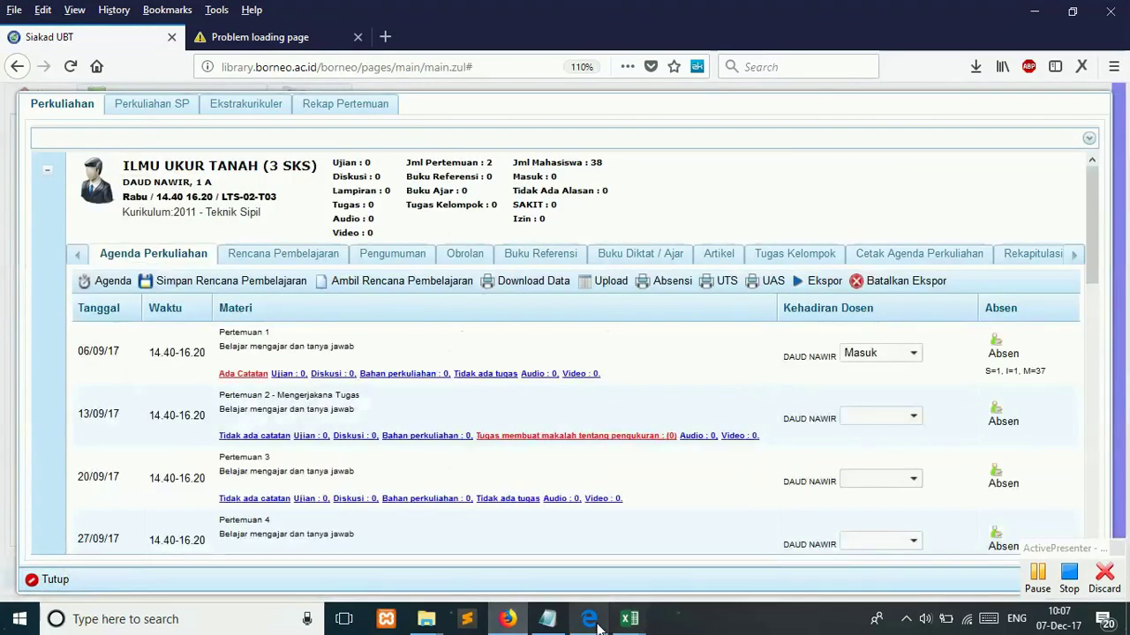
- Load the SIAKAD address, copied from Firefox, in Edge
click(589, 619)
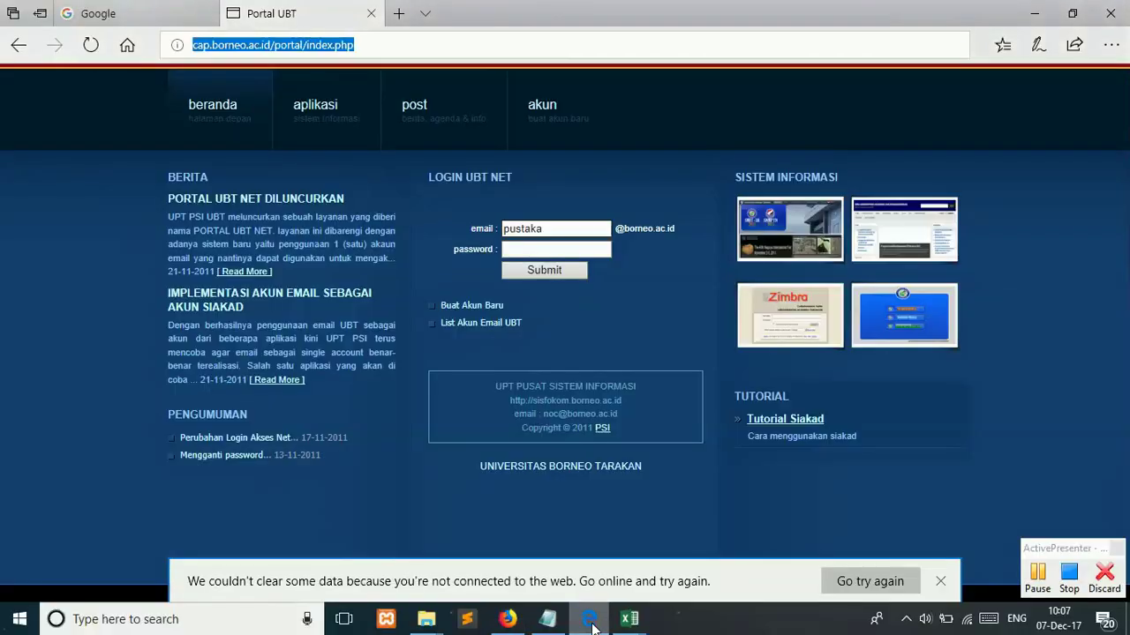
click(139, 23)
click(289, 49)
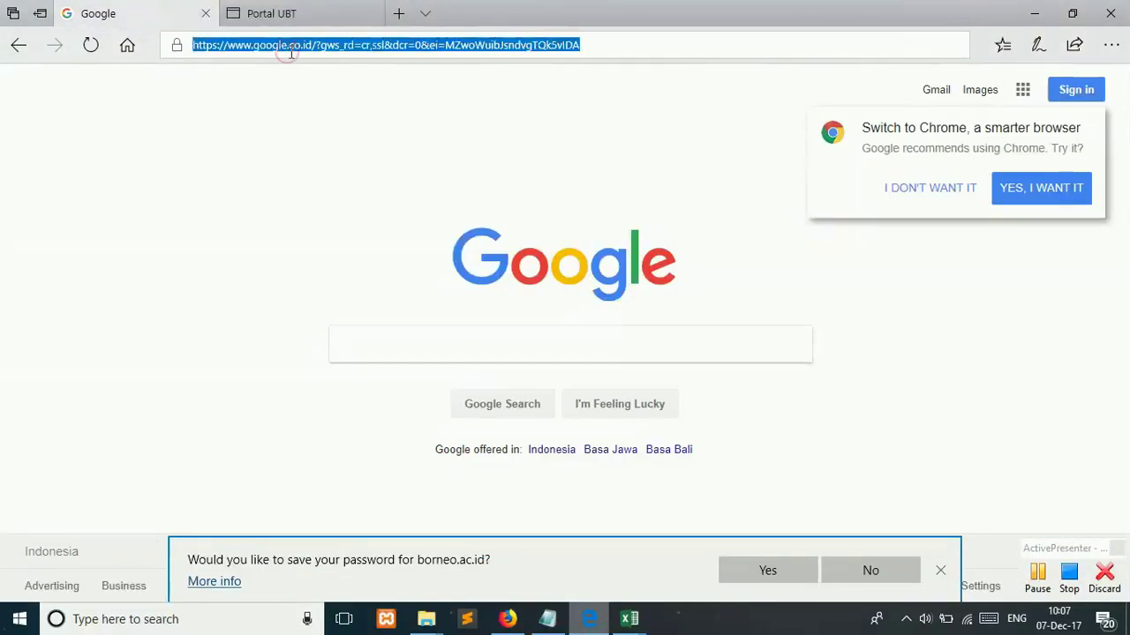
text(library.)
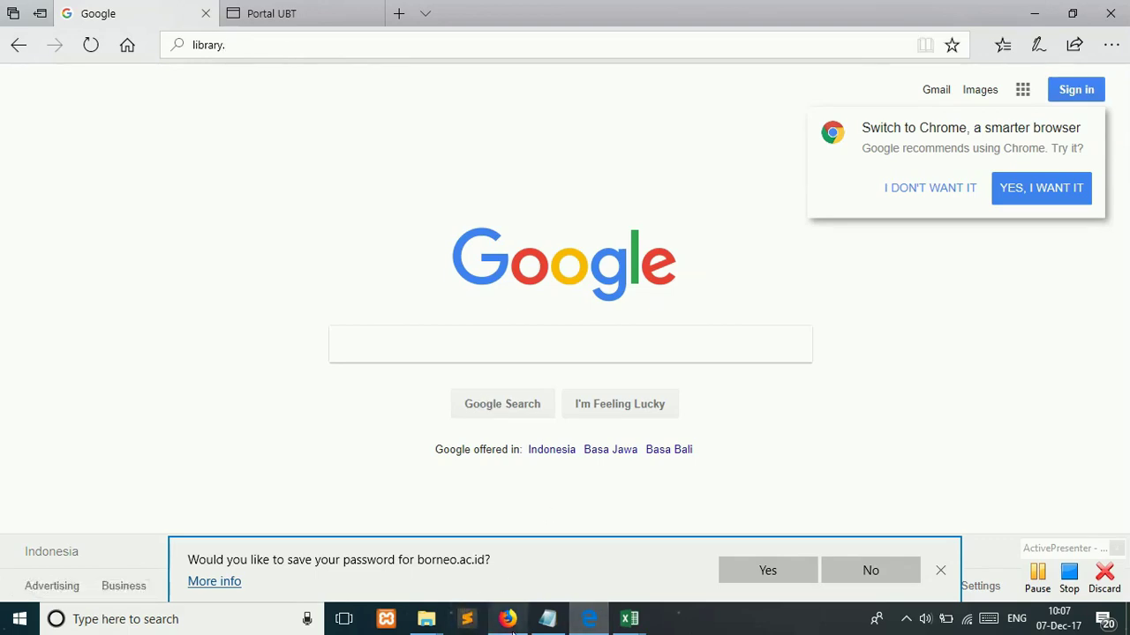
click(507, 618)
click(380, 67)
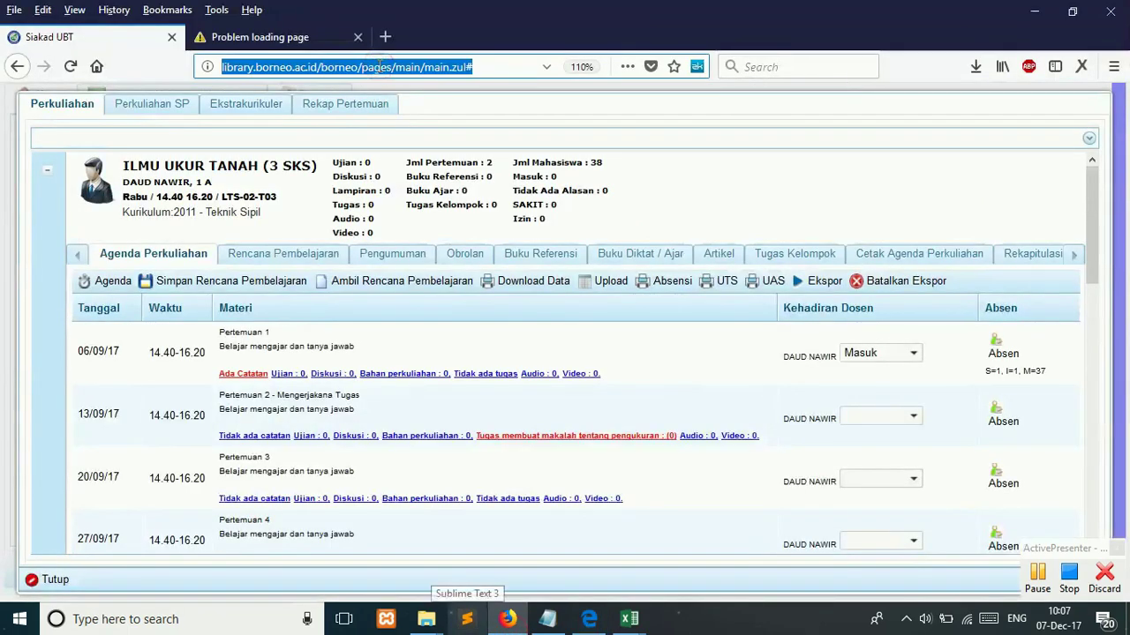
click(590, 619)
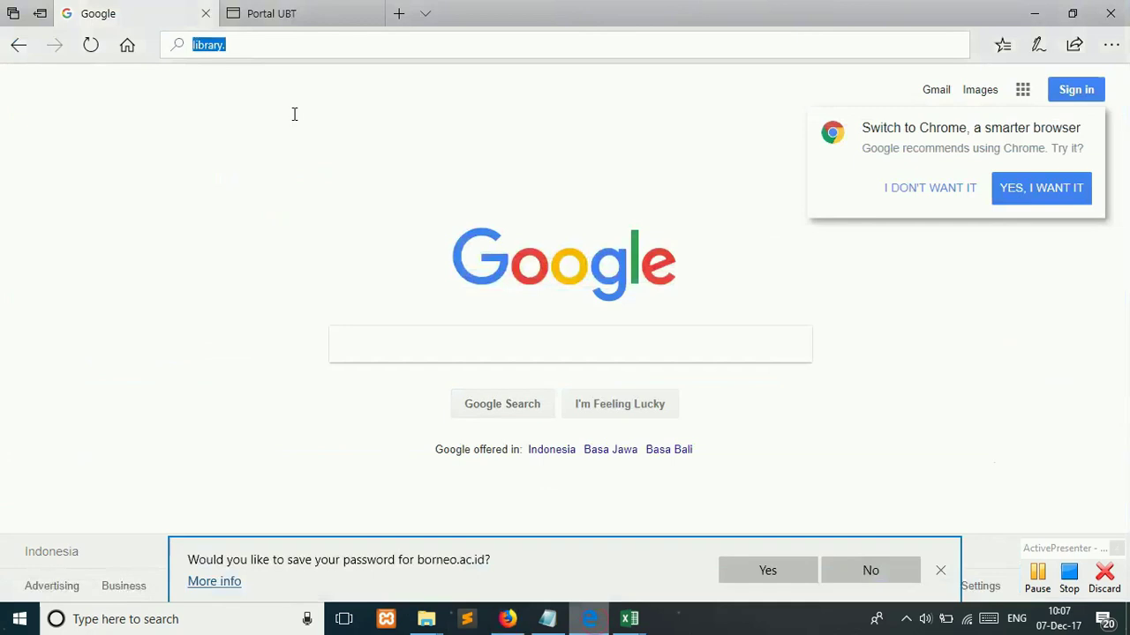
key(ctrl+v)
key(Return)
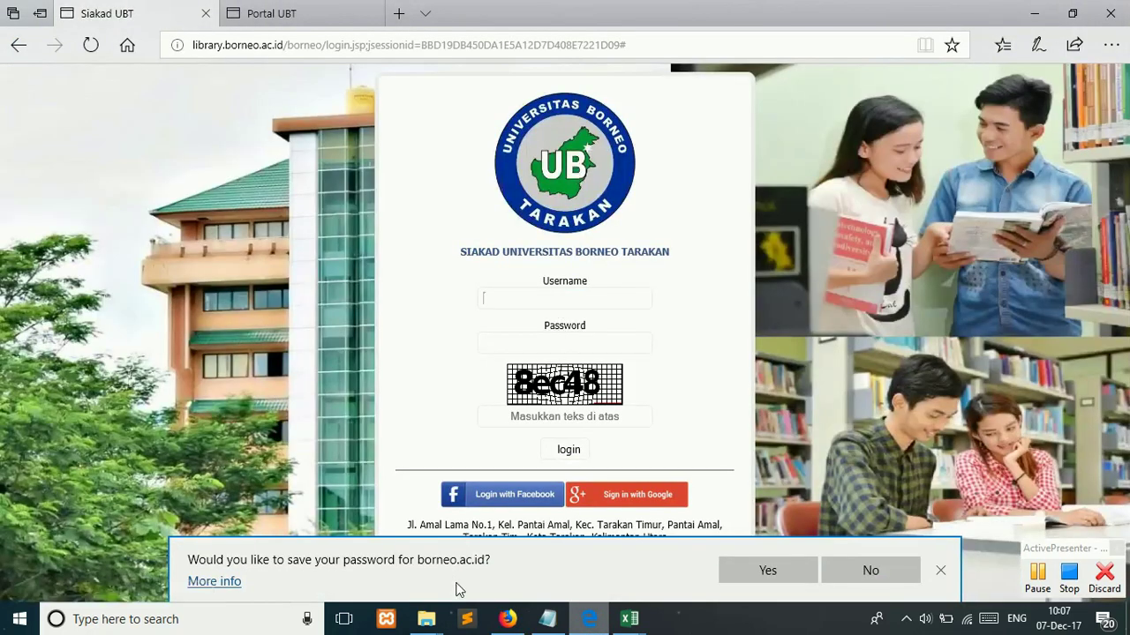
- Select the first student's NPM in the first meeting's attendance, then show Edge's login page
click(507, 618)
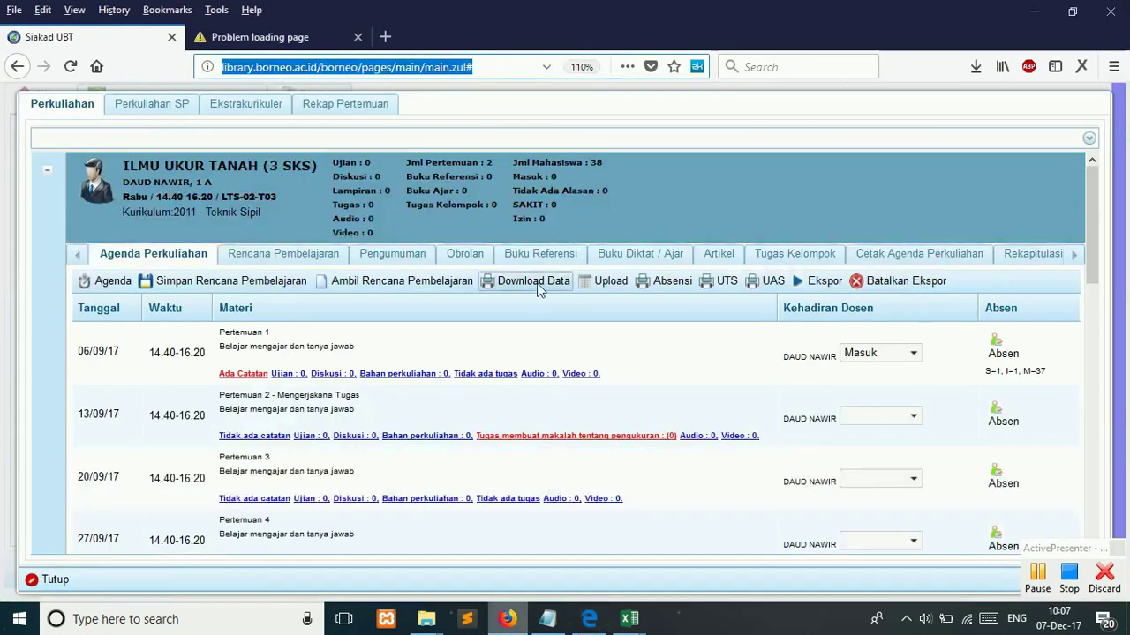
click(1003, 351)
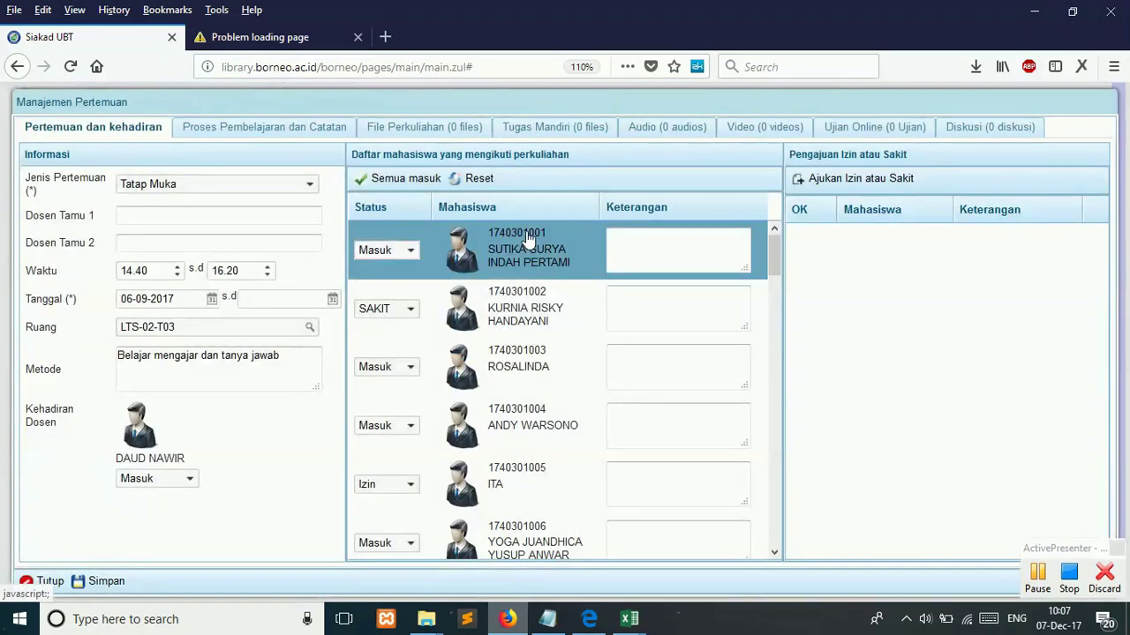
double_click(528, 232)
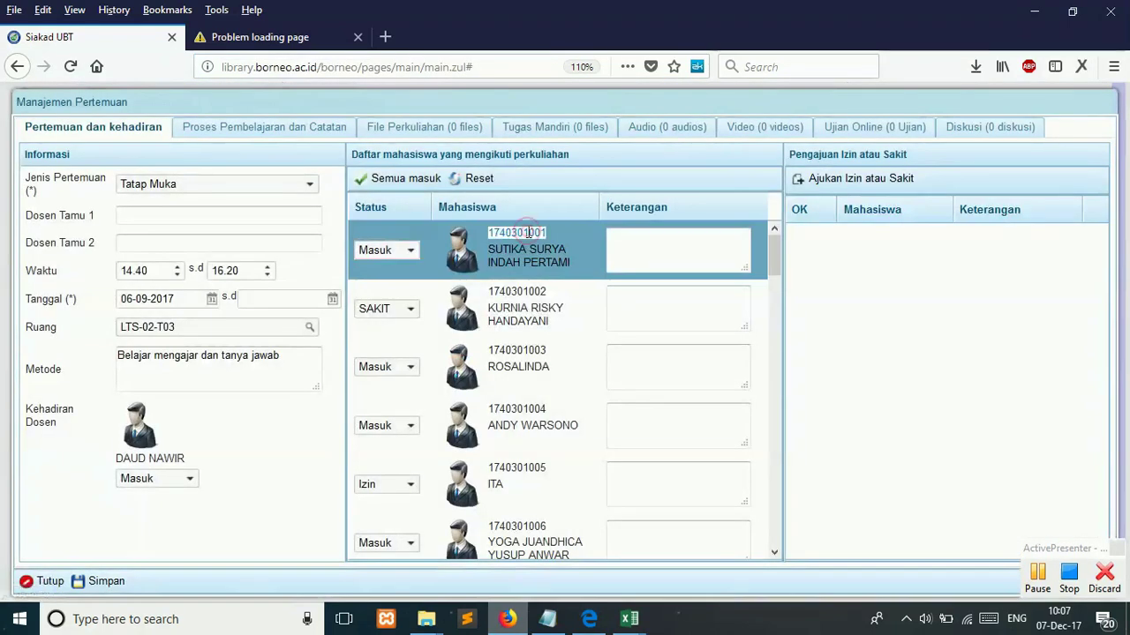
click(589, 619)
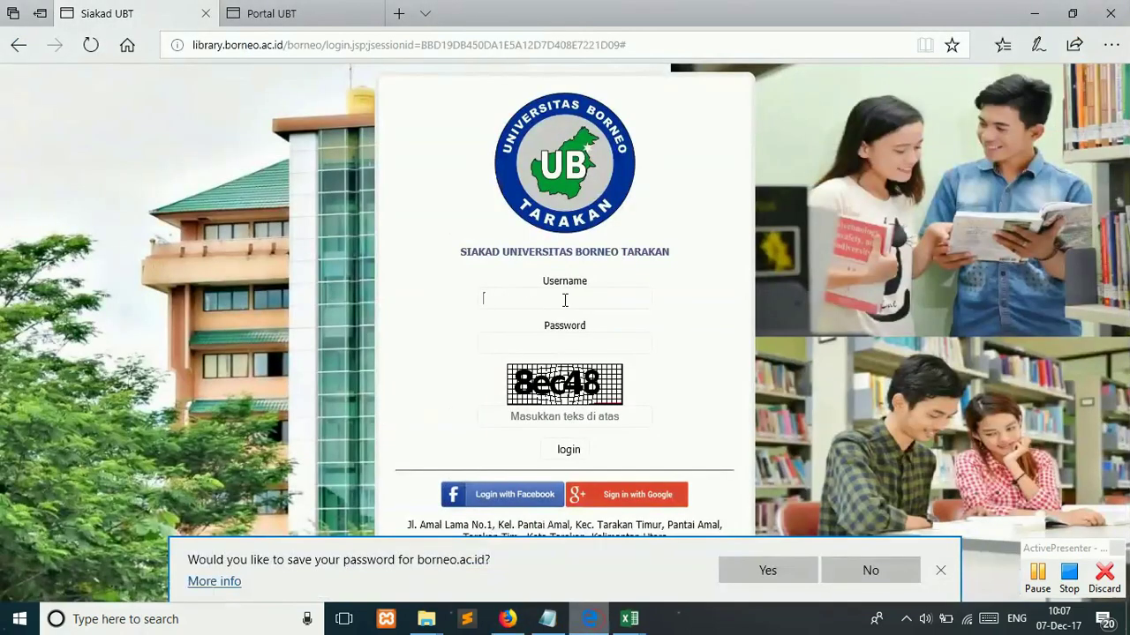
- Log in to SIAKAD in Edge with the student's ID and dismiss the post-login popups
click(578, 301)
key(ctrl+v)
key(ctrl+v)
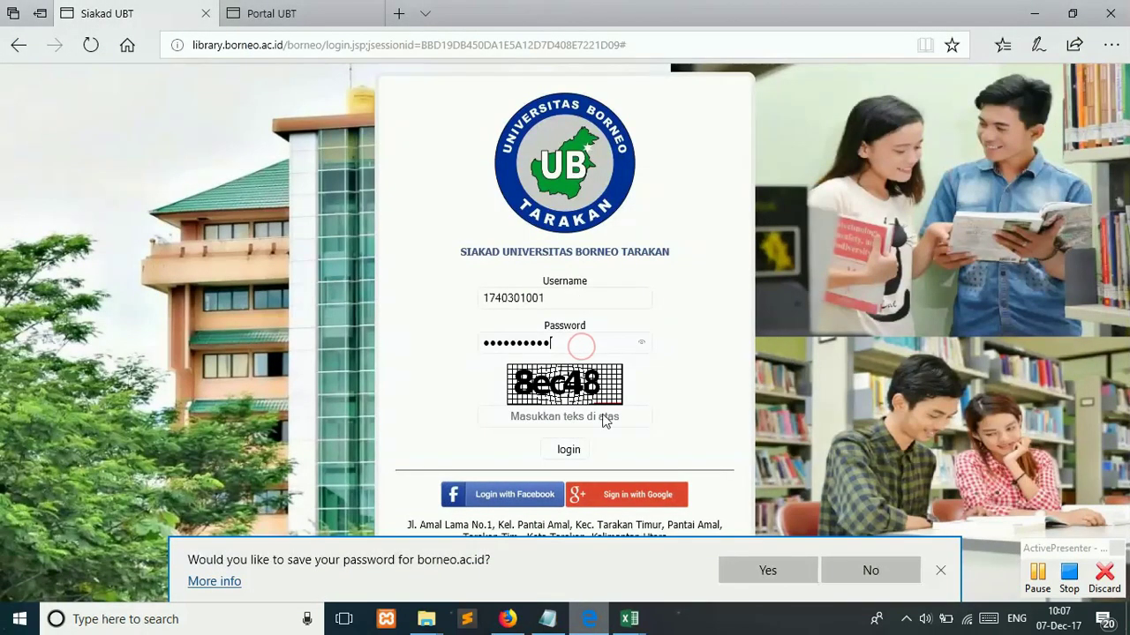
text(8)
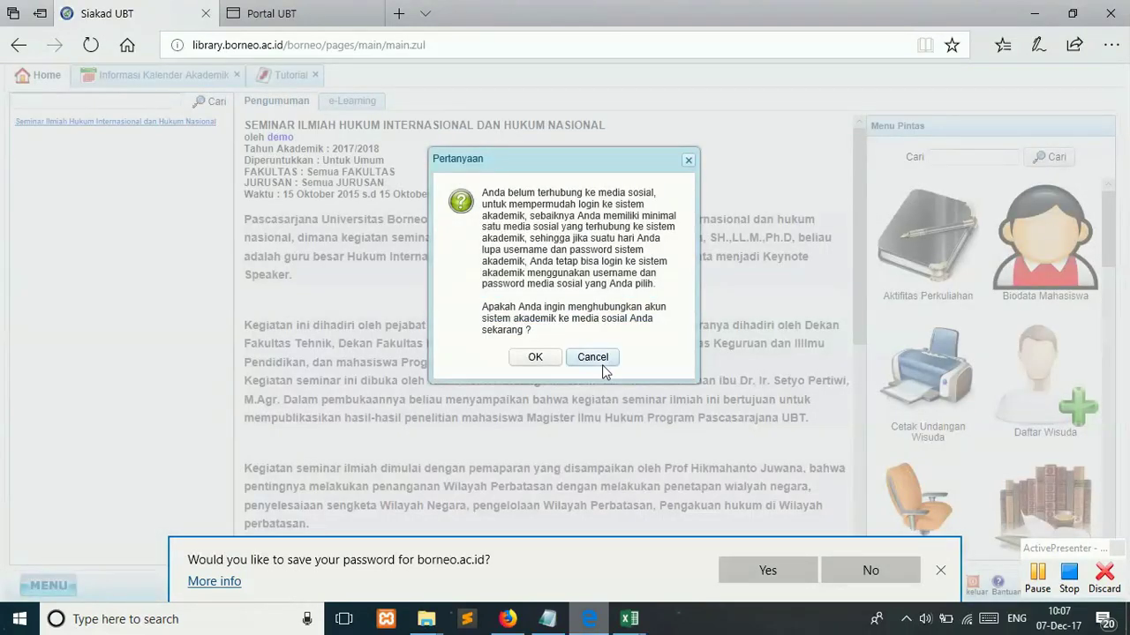
click(602, 365)
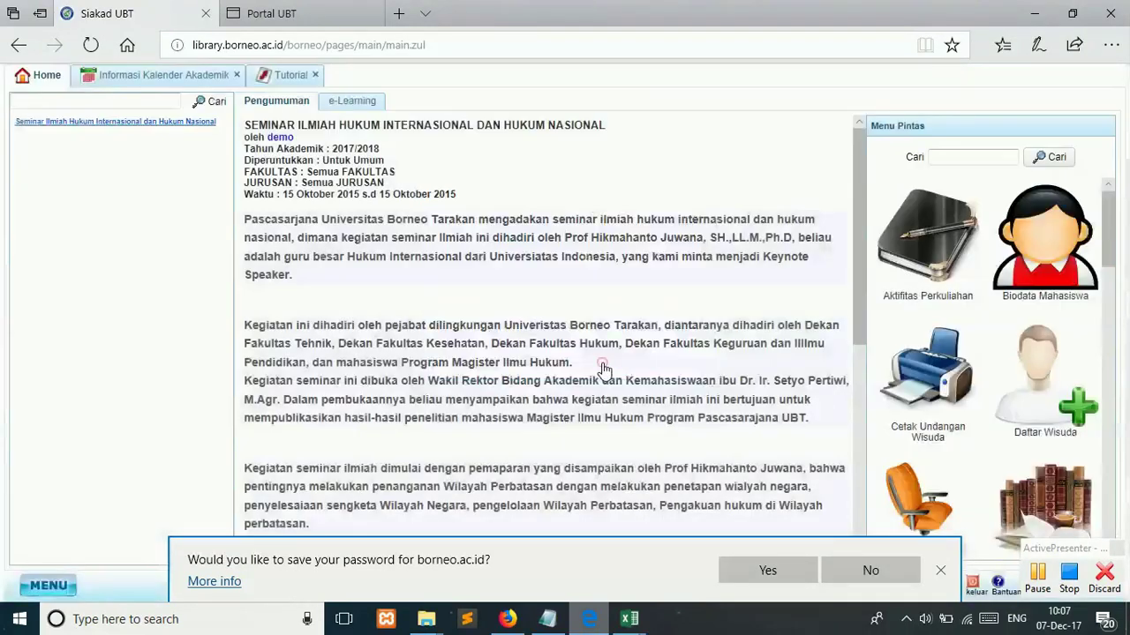
click(797, 569)
click(678, 395)
click(692, 371)
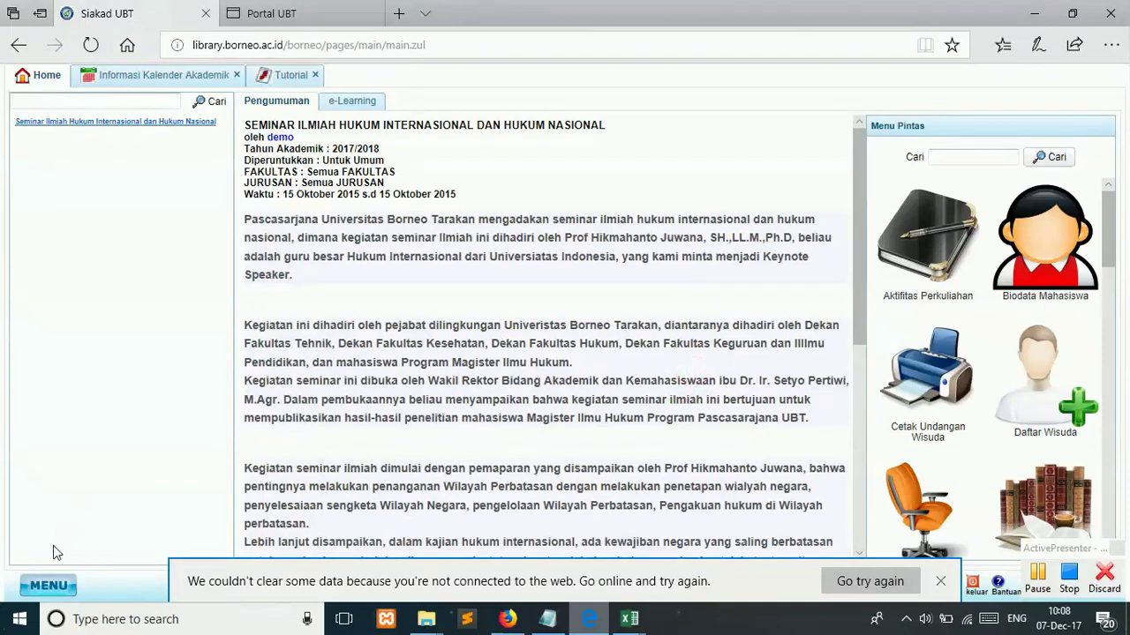
- Open meeting 2's 'Tugas membuat makalah tentang pengukuran' from page 2 of Perkuliahan berlalu
click(50, 586)
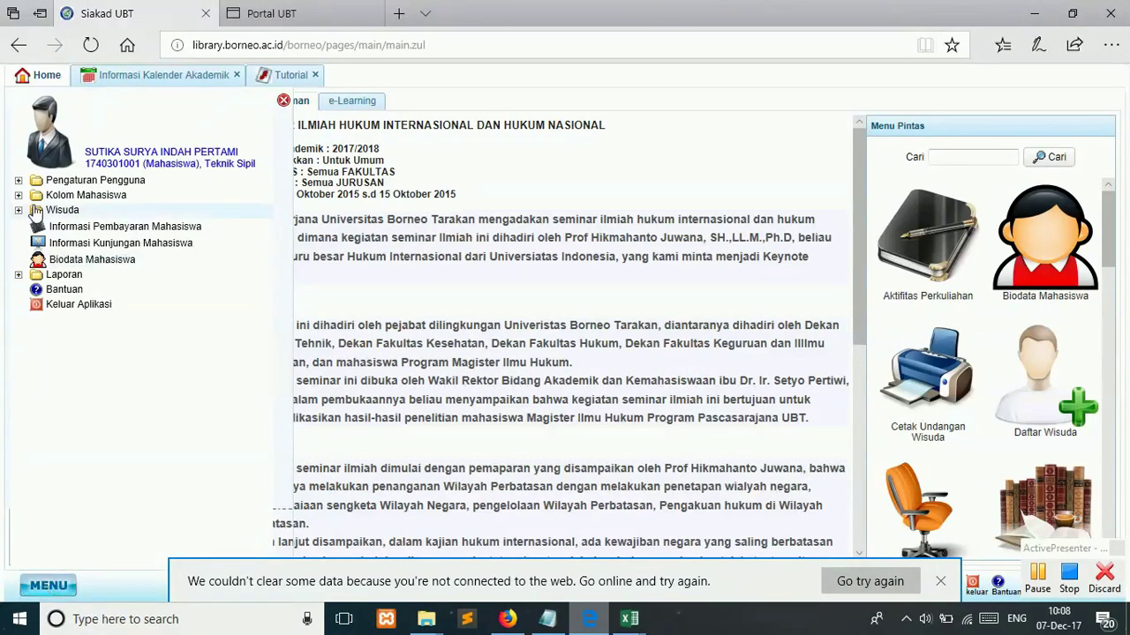
click(283, 100)
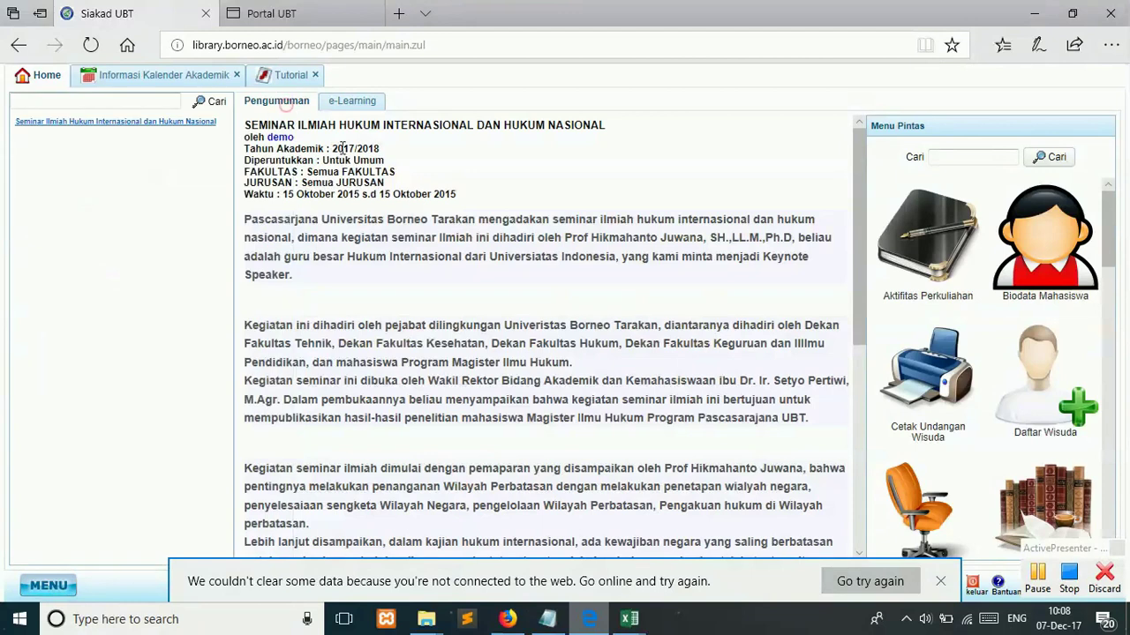
click(358, 102)
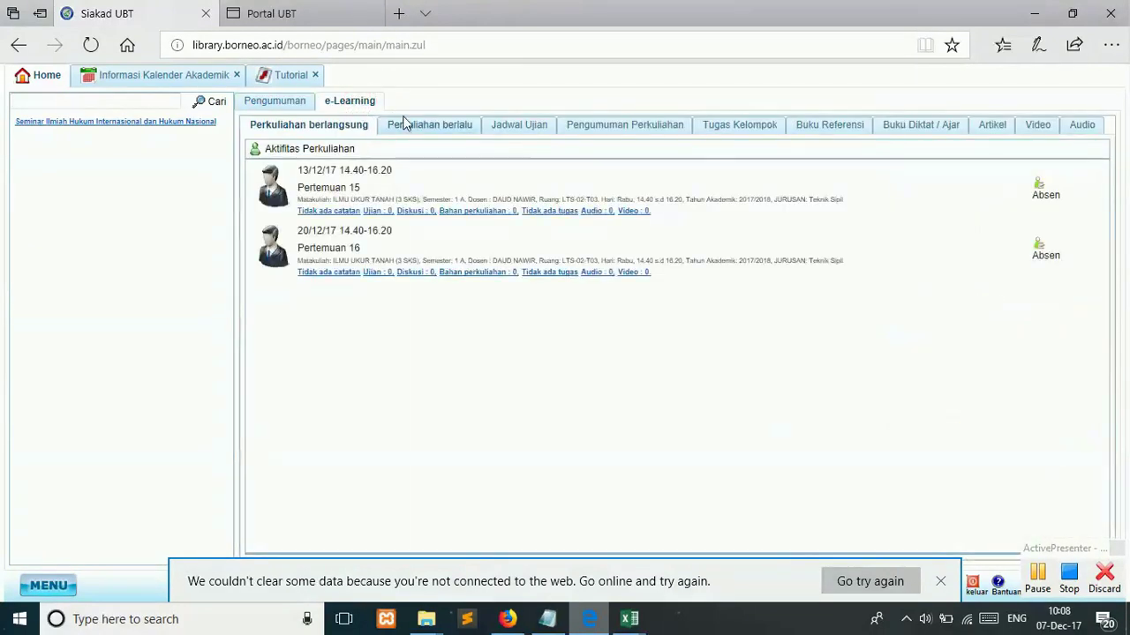
click(407, 124)
scroll(461, 244, down, 4)
scroll(461, 245, up, 3)
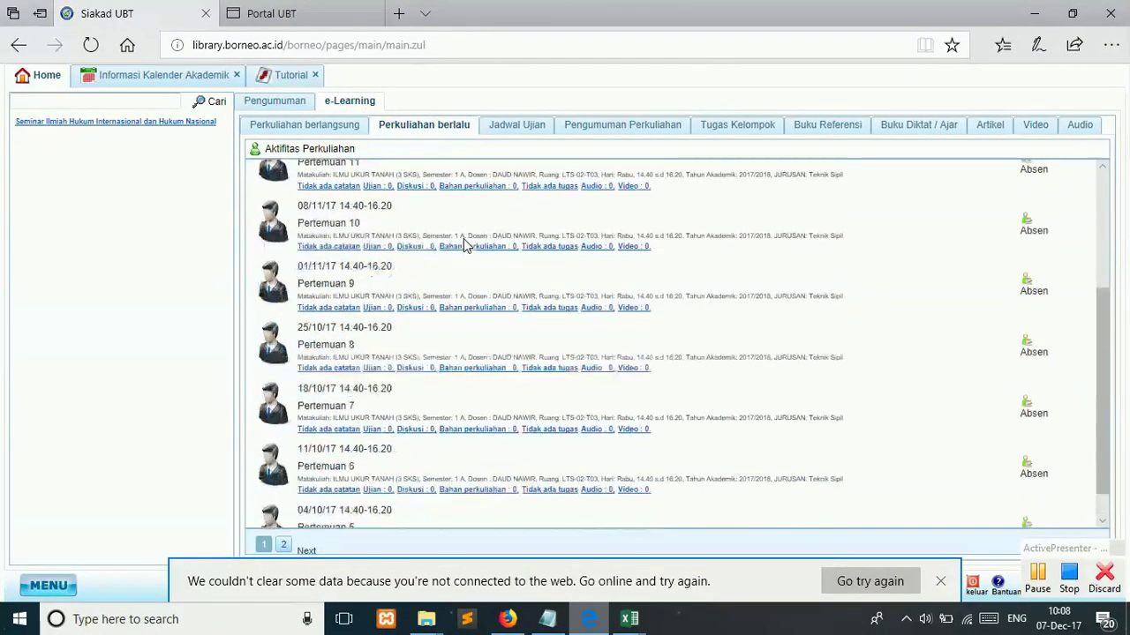
scroll(454, 250, down, 3)
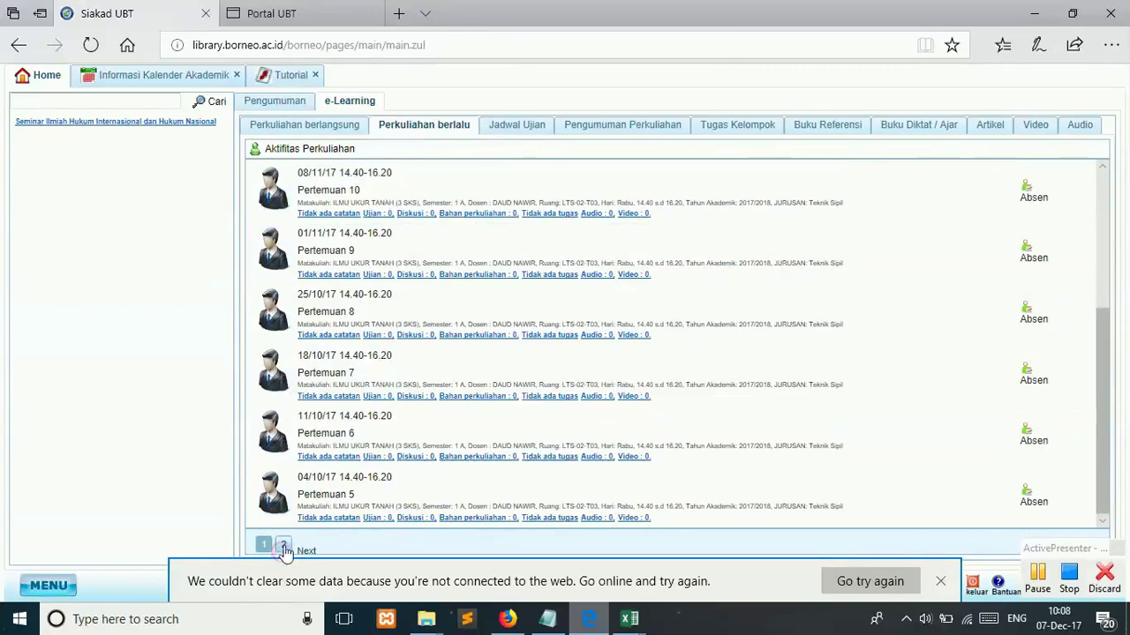
click(284, 547)
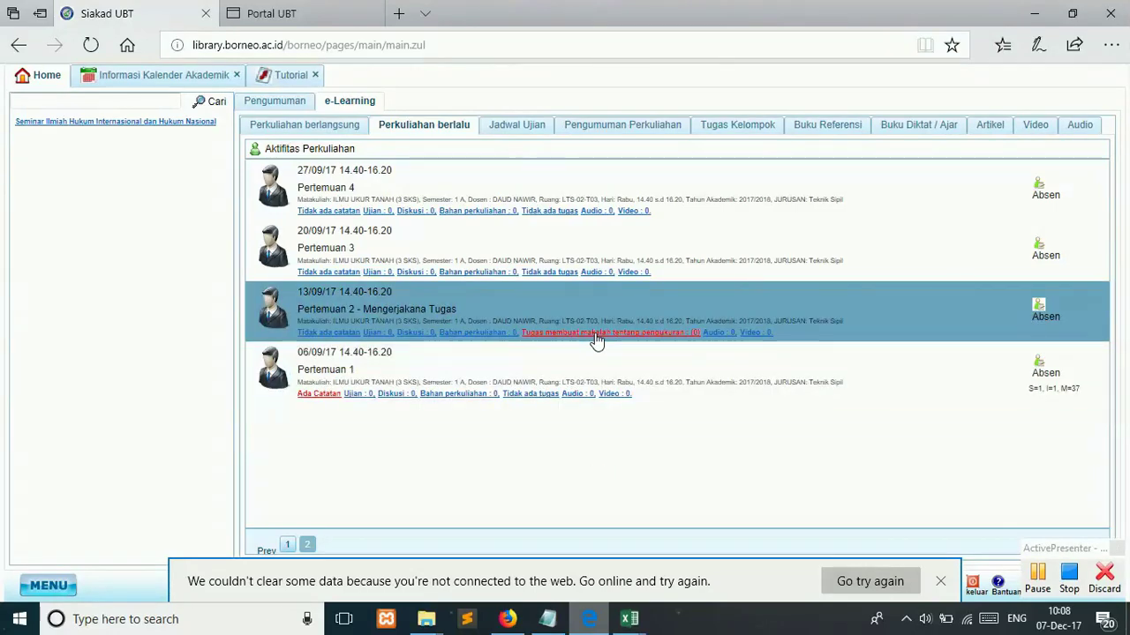
click(596, 337)
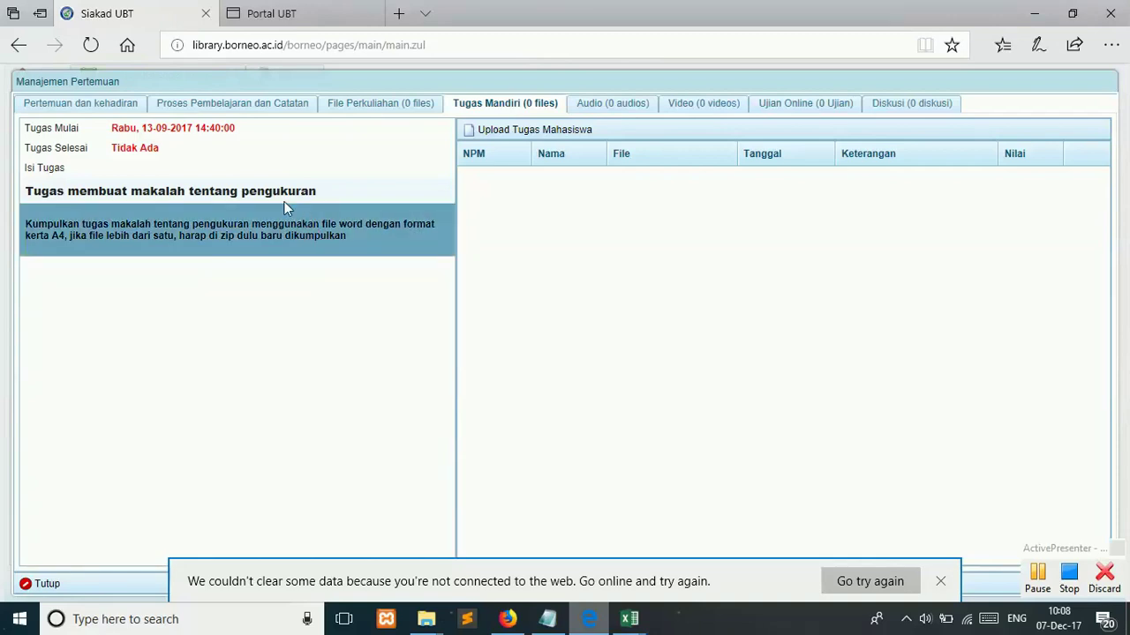
- Open the Upload Tugas Mahasiswa form, try picking a file, and close it
triple_click(121, 151)
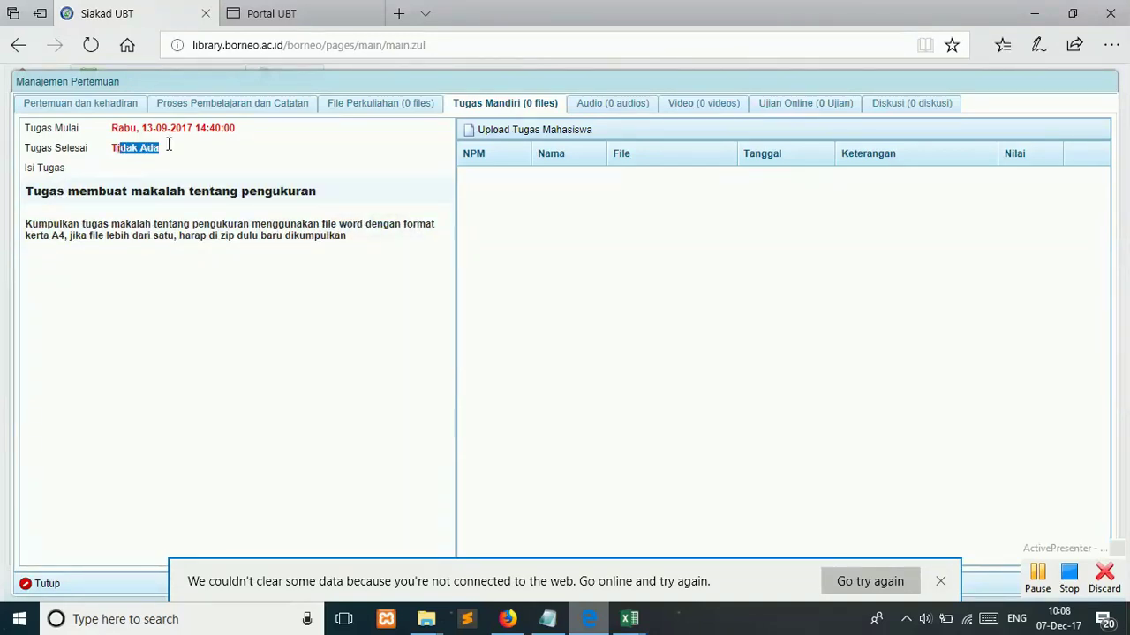
click(569, 191)
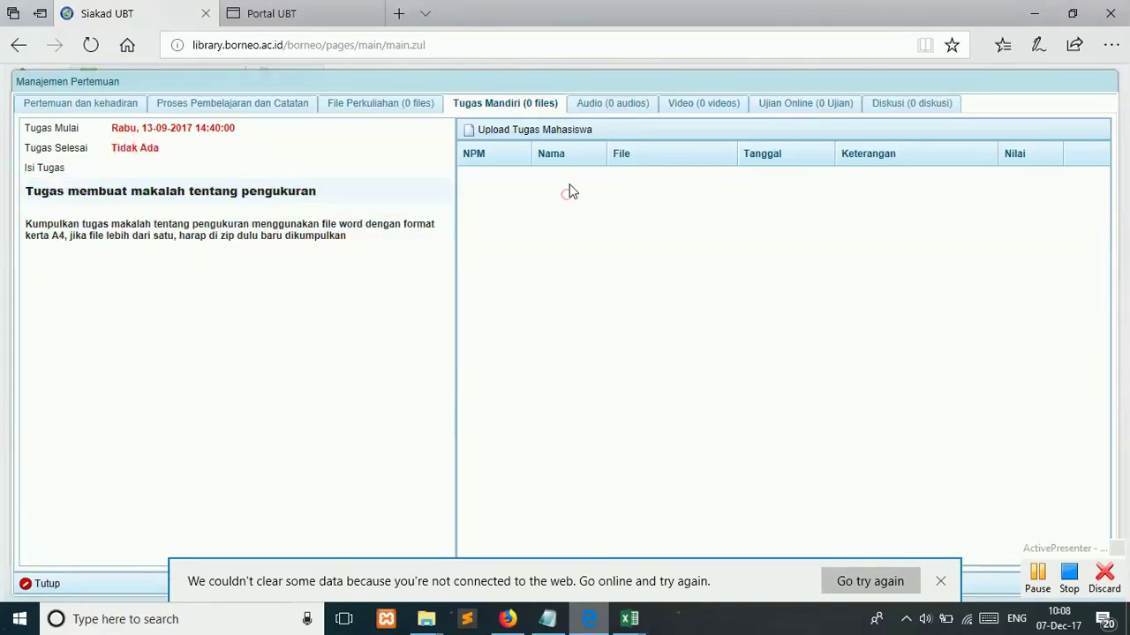
click(558, 131)
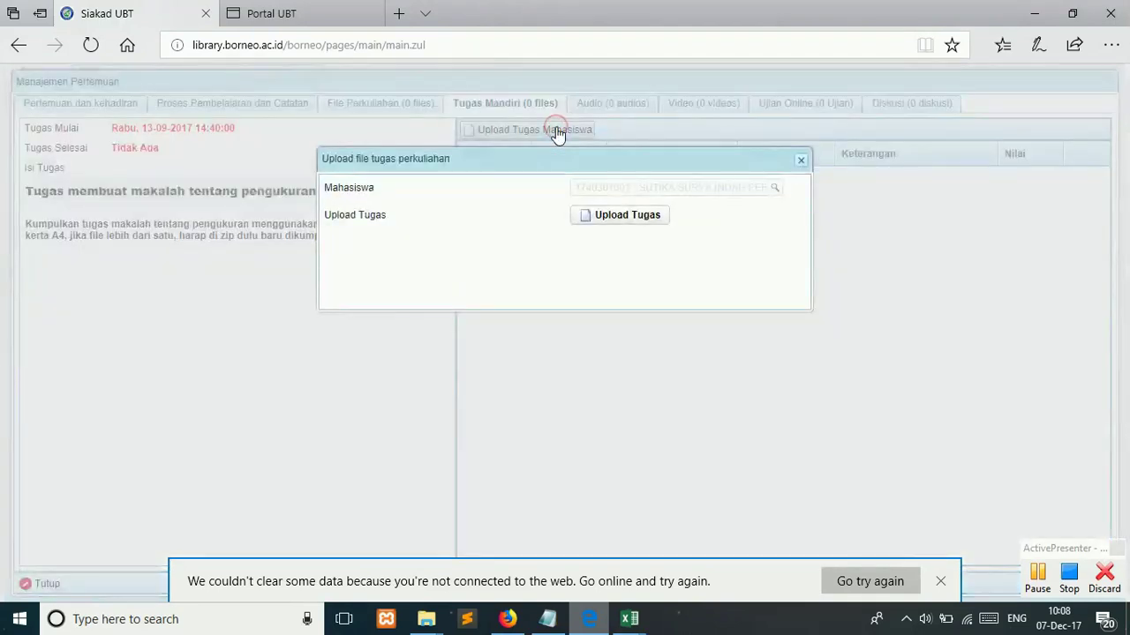
click(629, 214)
click(585, 220)
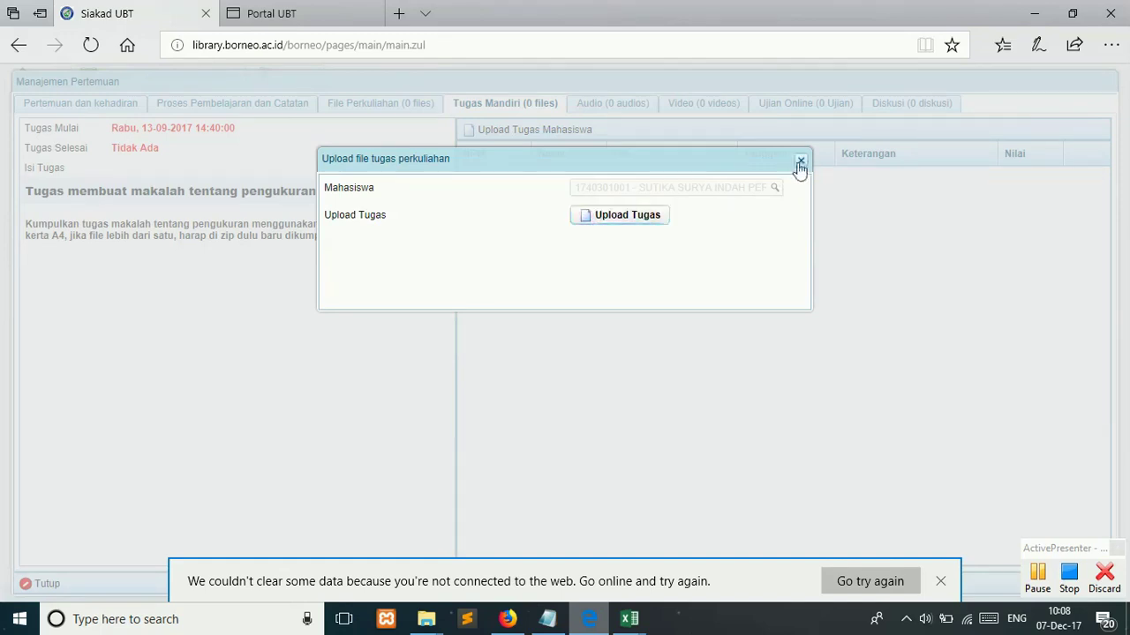
click(800, 160)
- Reopen the upload form, retry Upload Tugas repeatedly without success, and close it
click(474, 132)
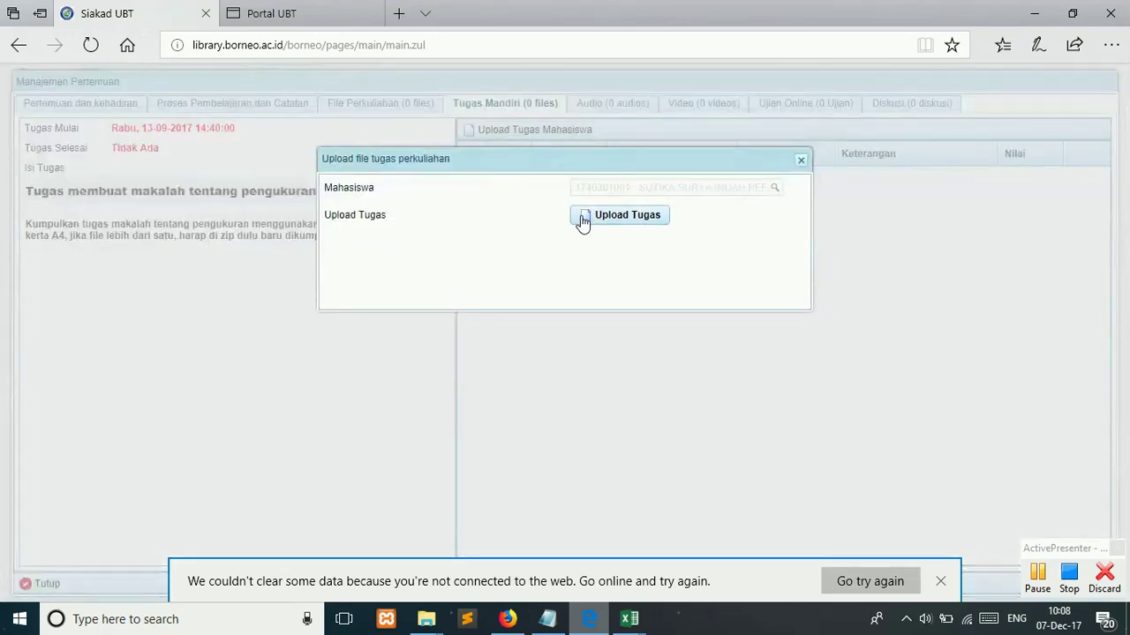
click(584, 220)
click(584, 218)
click(583, 218)
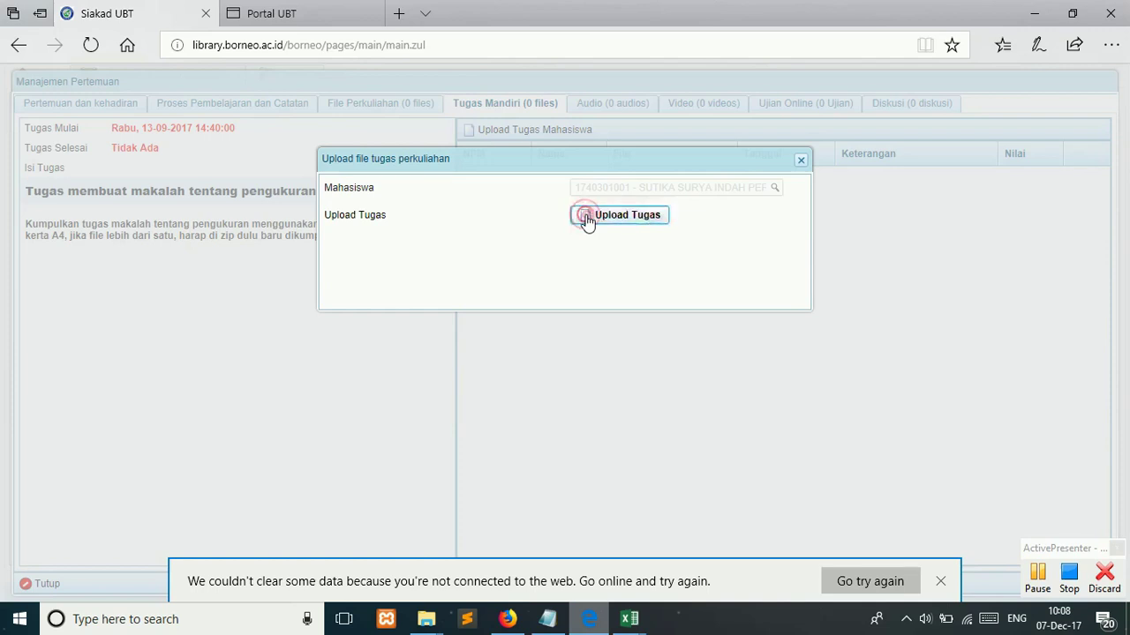
click(596, 220)
click(625, 222)
click(766, 189)
click(651, 225)
click(801, 160)
- Make one last failed upload attempt, then return to the lecturer's Firefox session
click(581, 133)
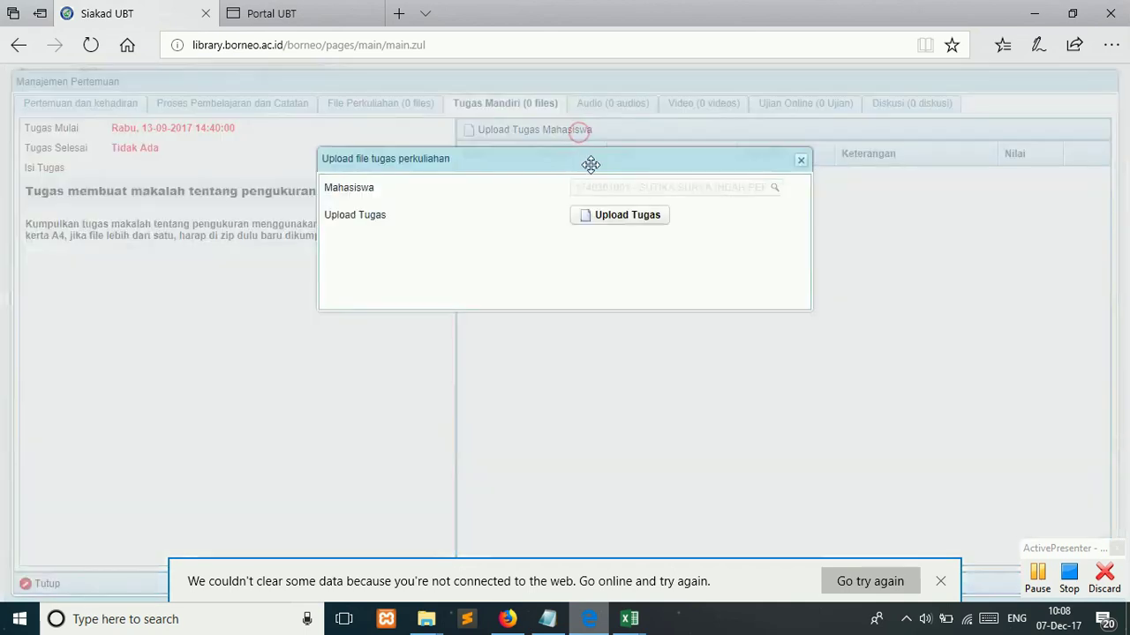
click(603, 222)
click(801, 162)
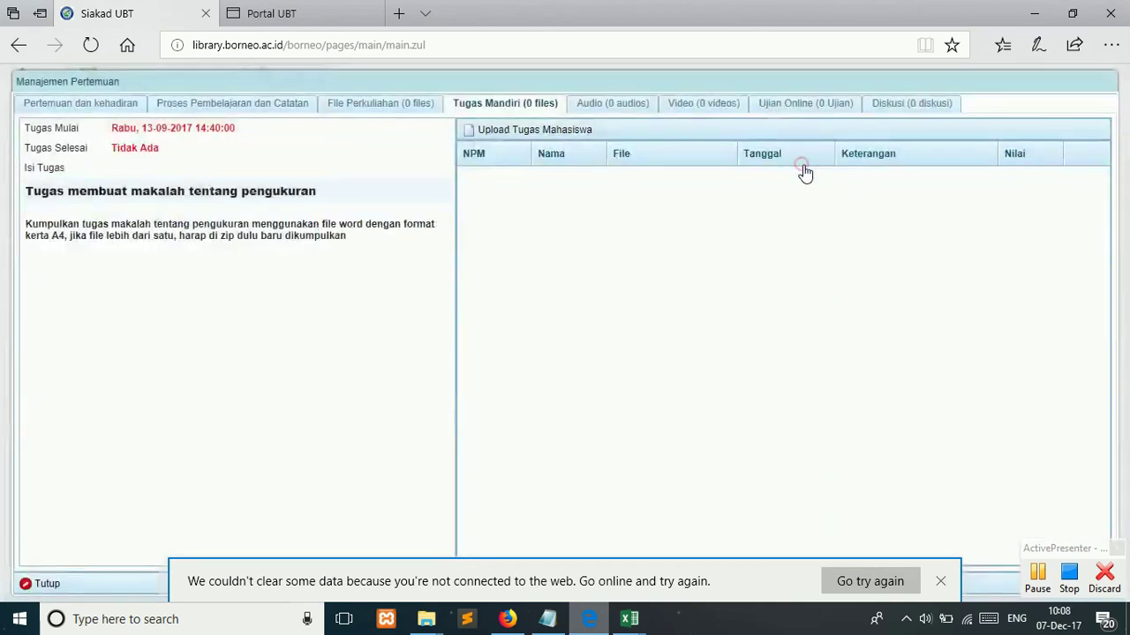
click(510, 617)
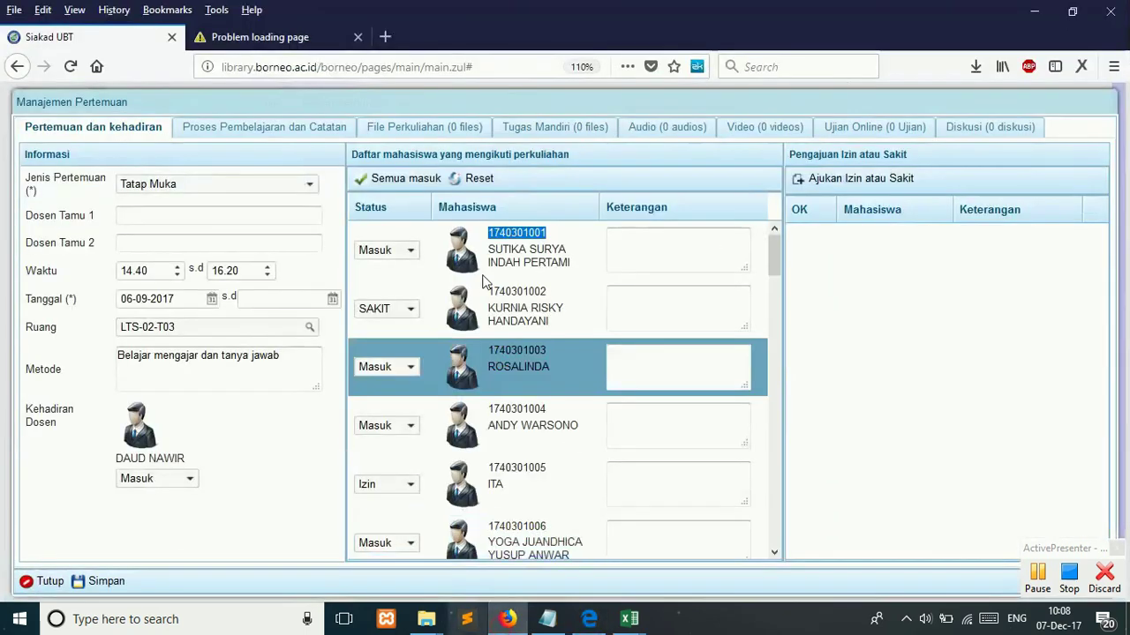
- Save the attendance, open meeting 2's assignment upload form, and choose the first student
click(85, 580)
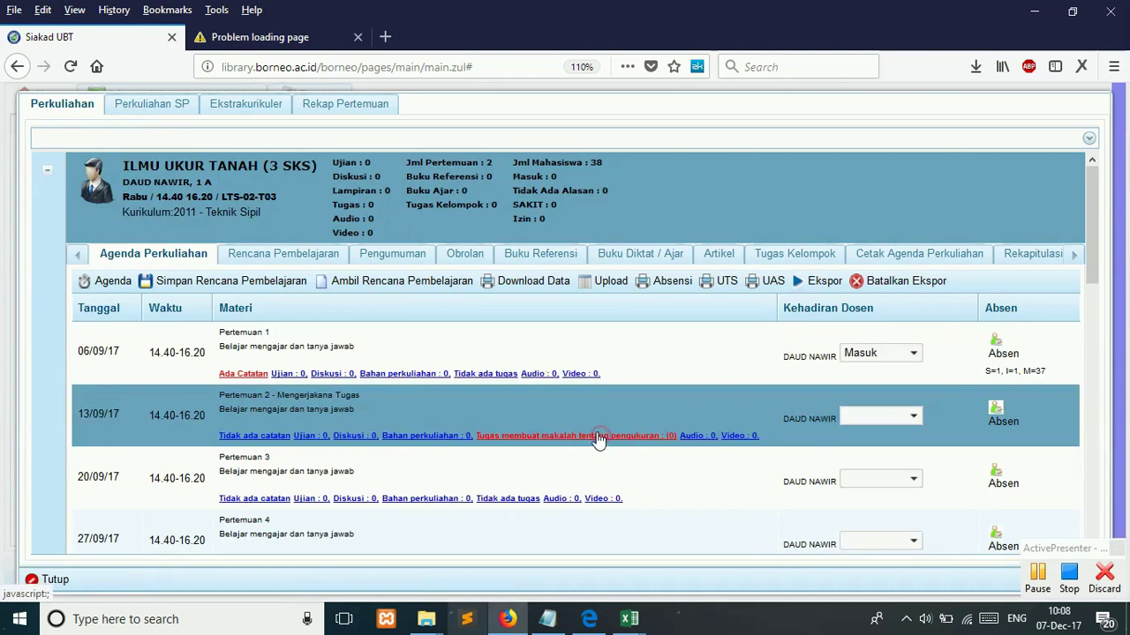
click(599, 436)
click(532, 159)
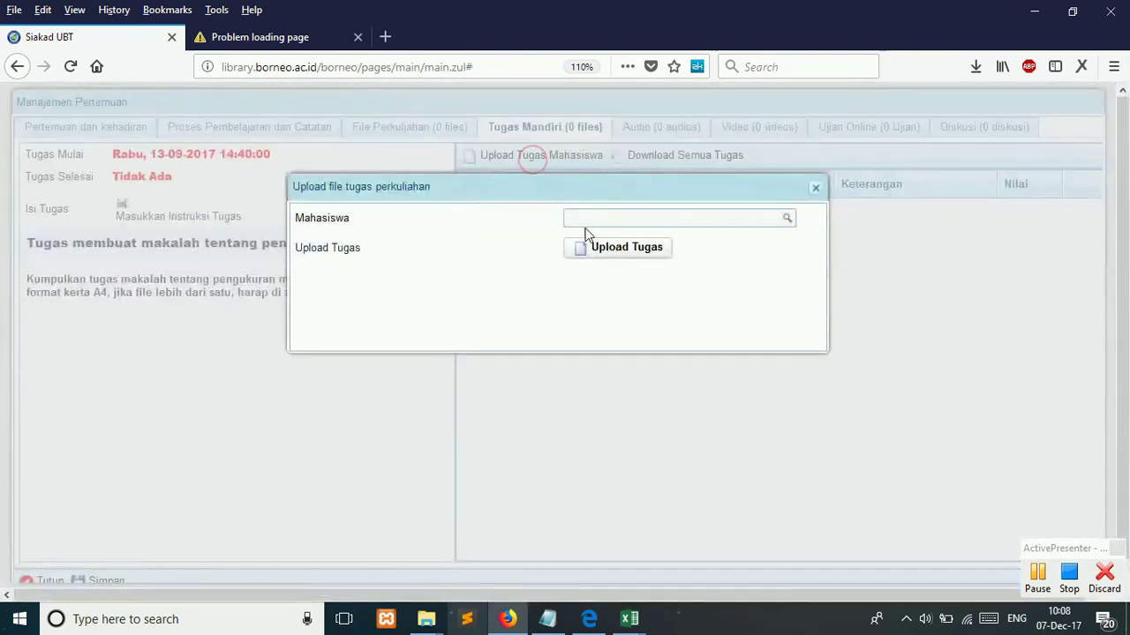
click(604, 218)
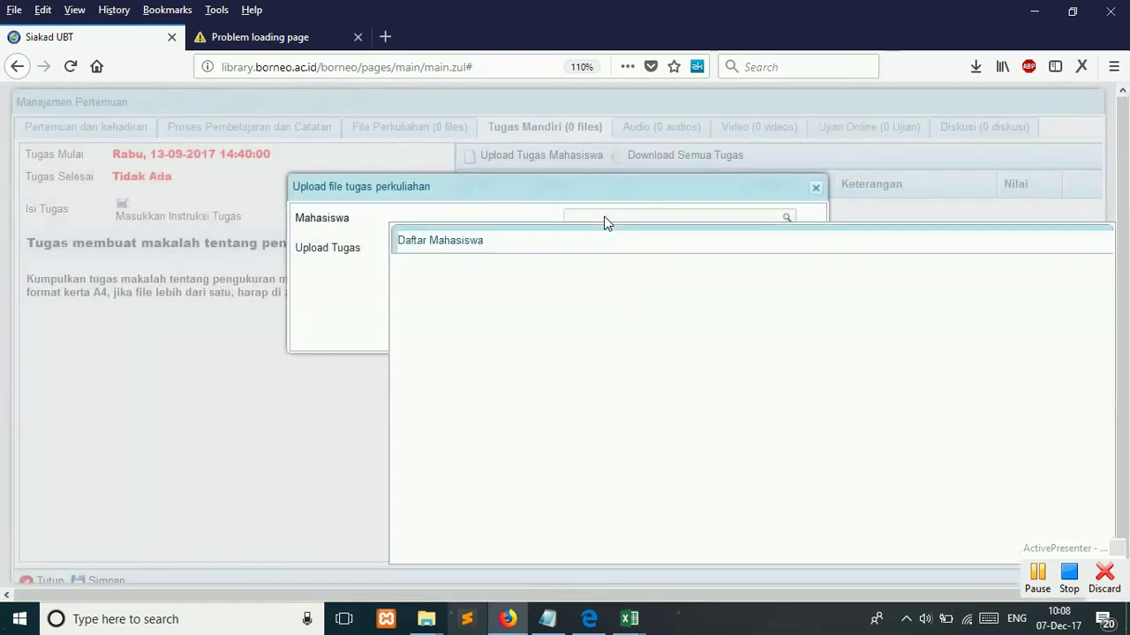
click(409, 416)
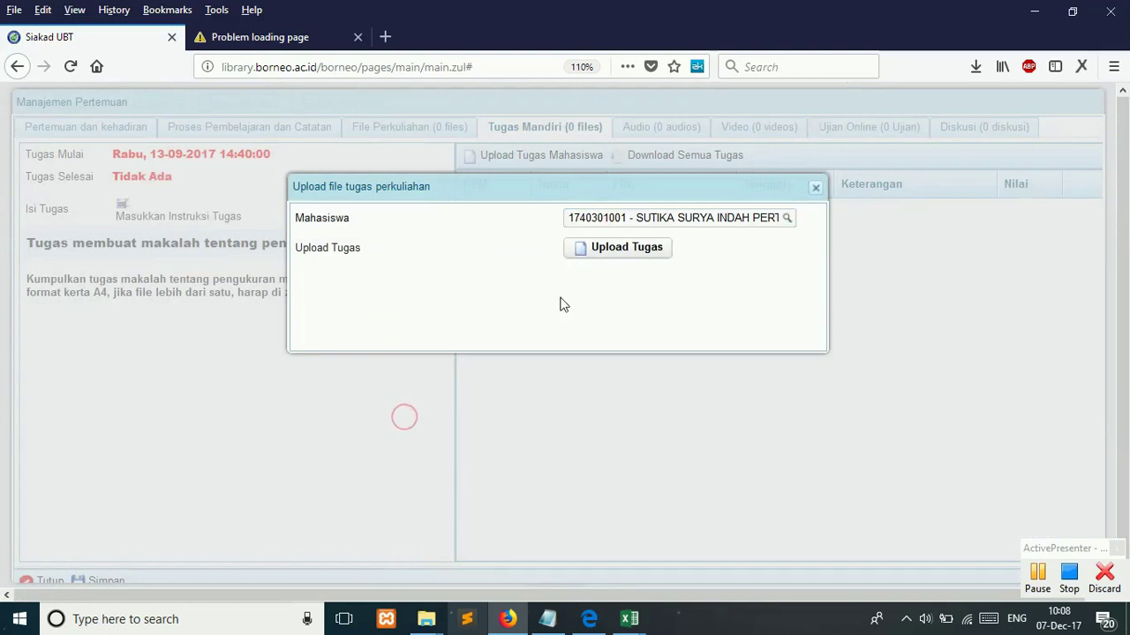
- Upload the IMG_0045 photo from Pictures > iTunes as the student's submission
click(588, 249)
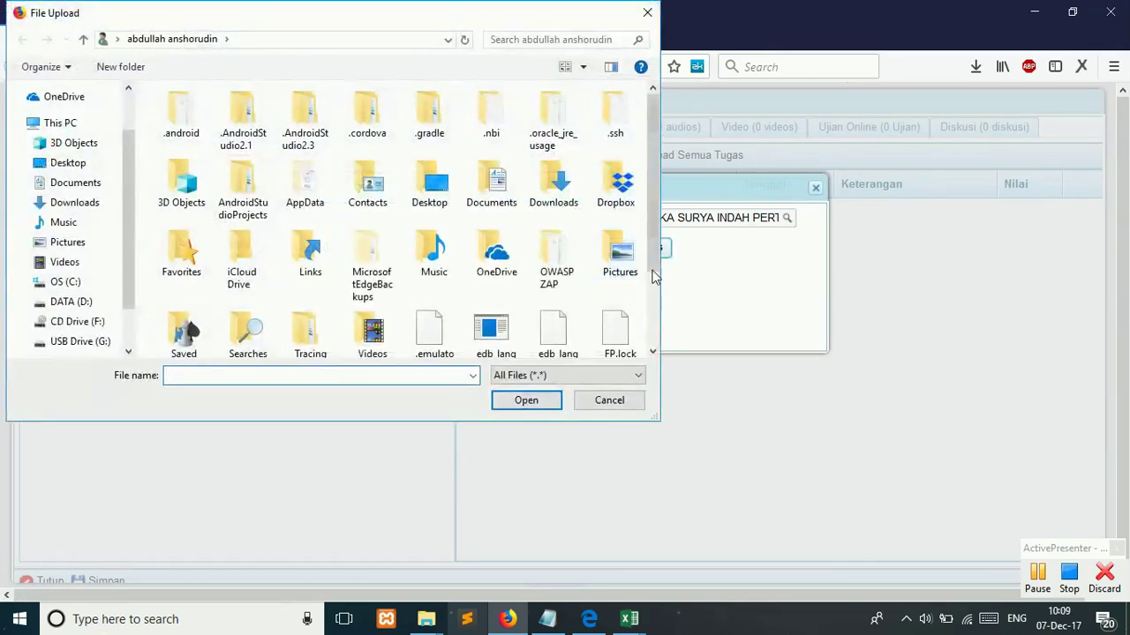
drag(655, 256, 659, 337)
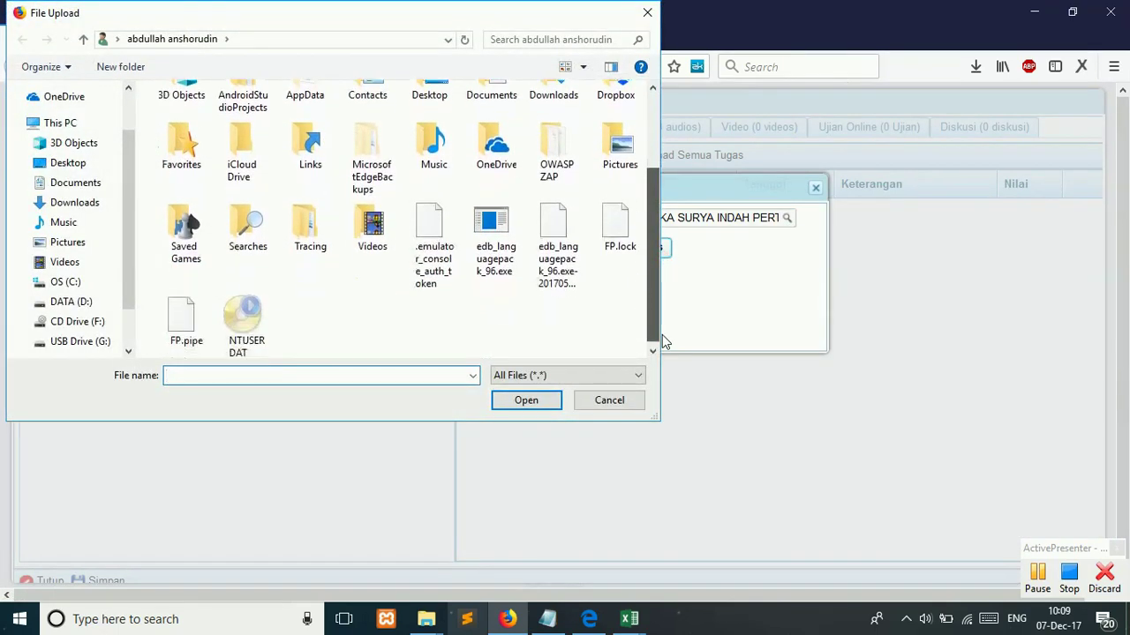
click(83, 245)
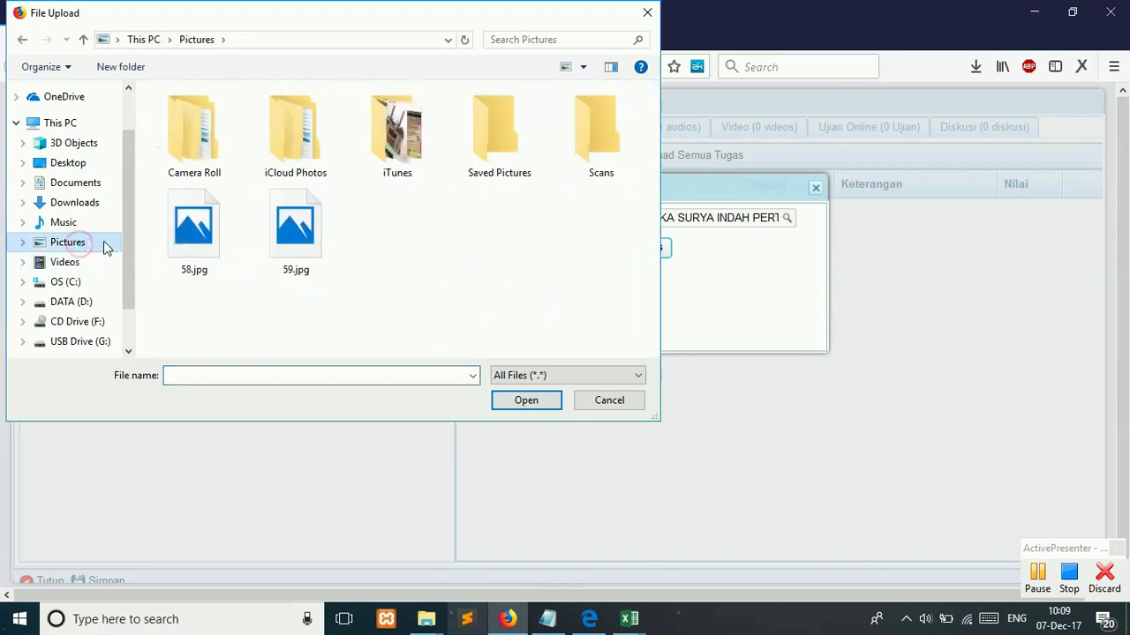
double_click(398, 135)
double_click(585, 255)
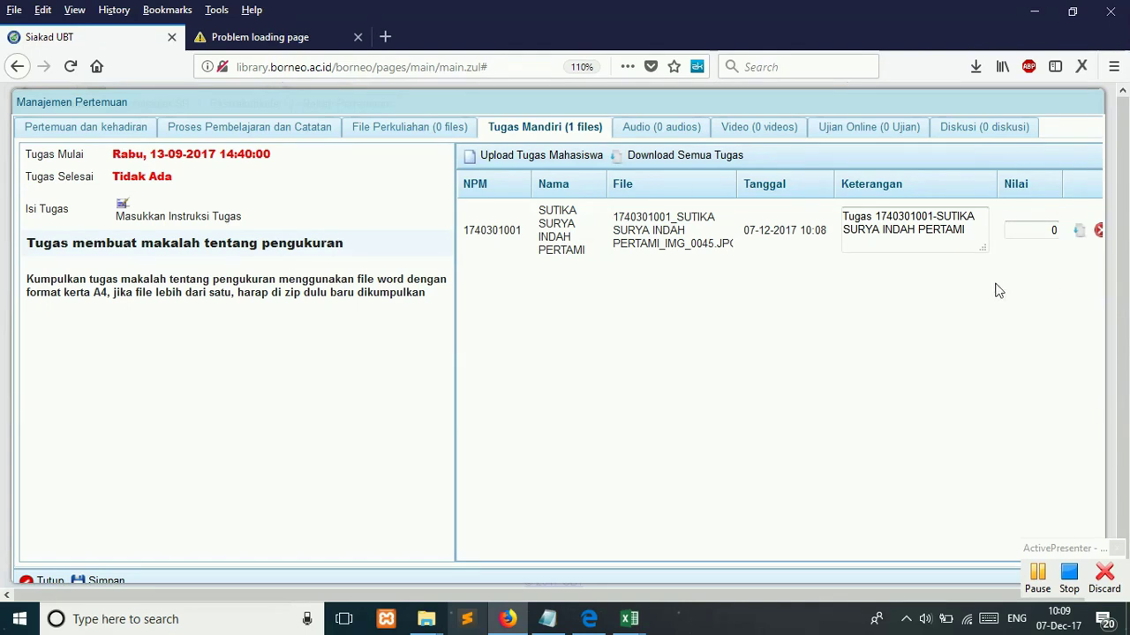
- Check the new submission's note and grade, then reopen the Upload Tugas Mahasiswa form
drag(968, 232, 772, 210)
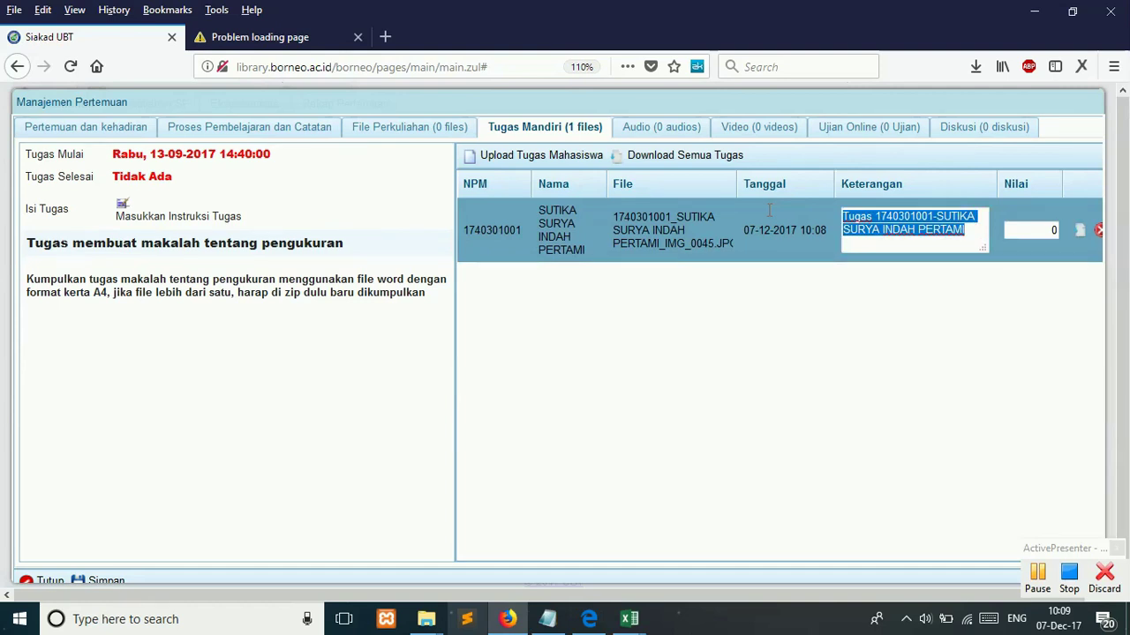
click(1033, 230)
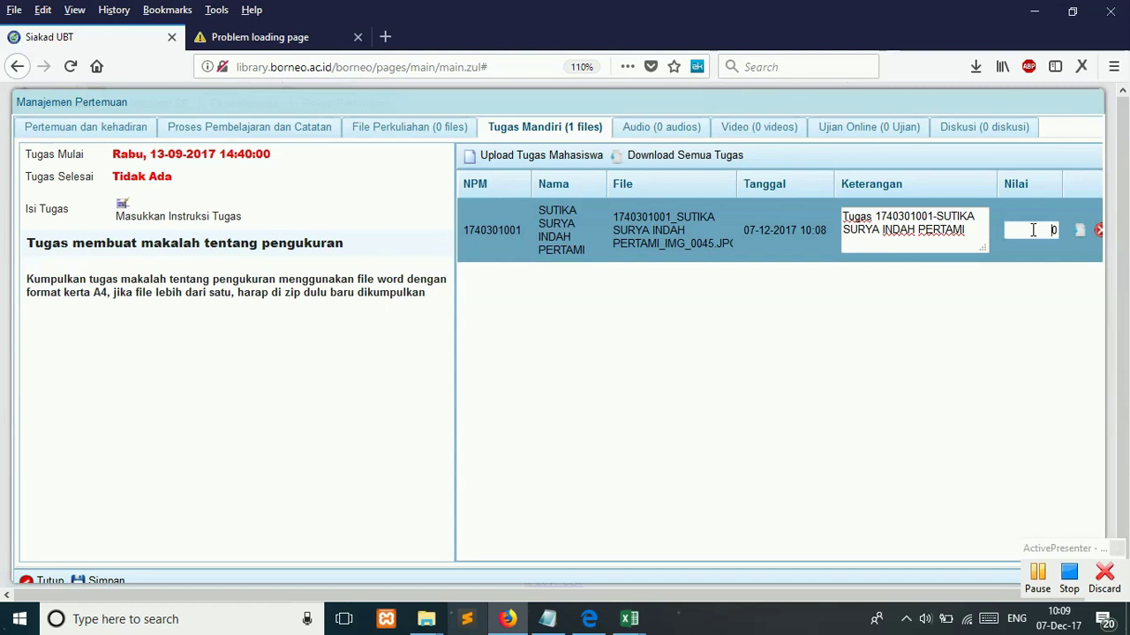
click(918, 236)
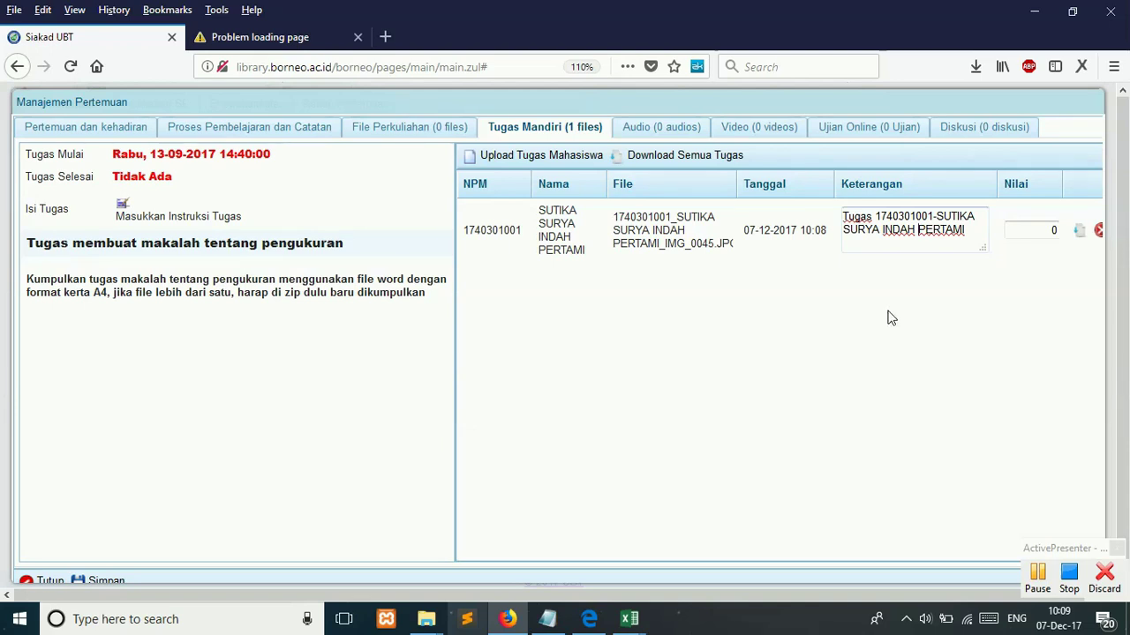
click(576, 157)
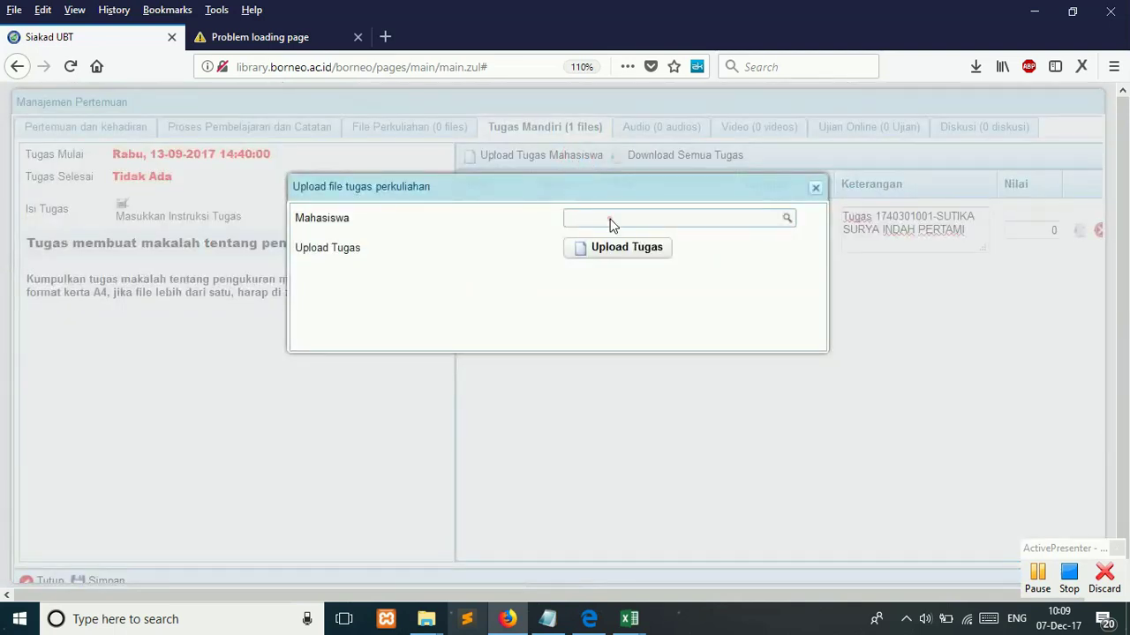
- Pick the second student from Daftar Mahasiswa and upload IMG_0045.JPG as their assignment
click(610, 221)
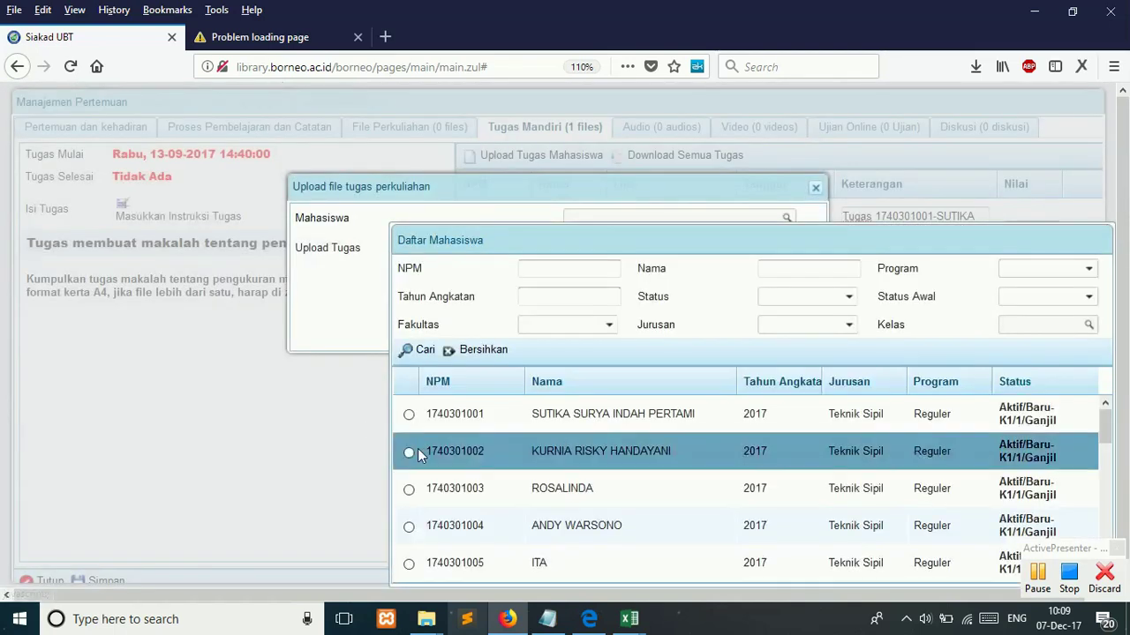
click(408, 454)
click(586, 255)
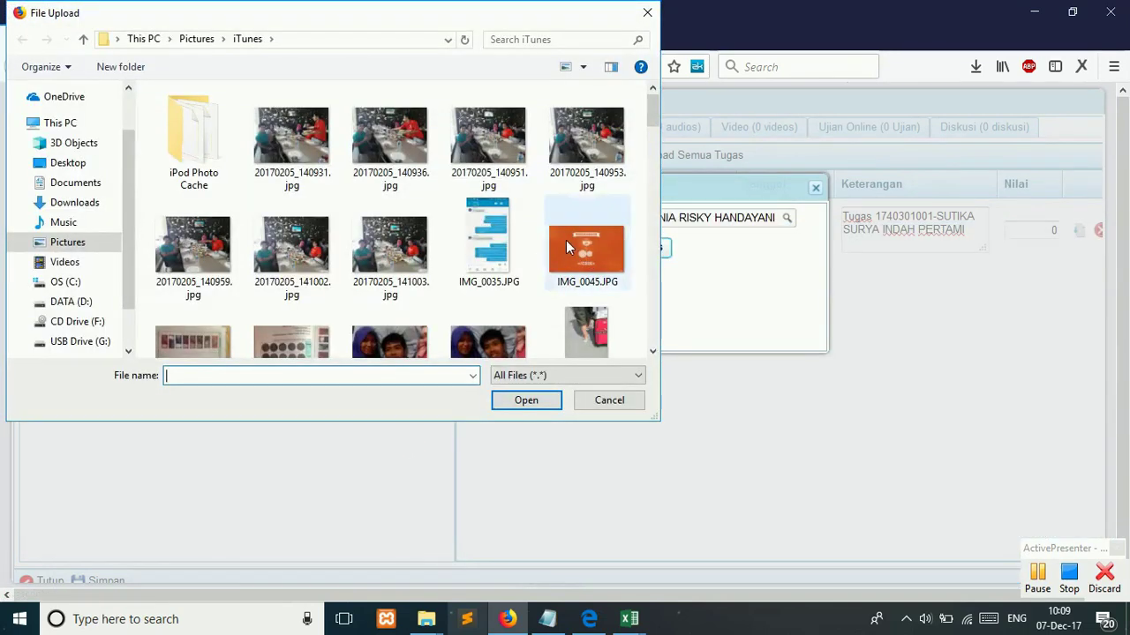
double_click(573, 235)
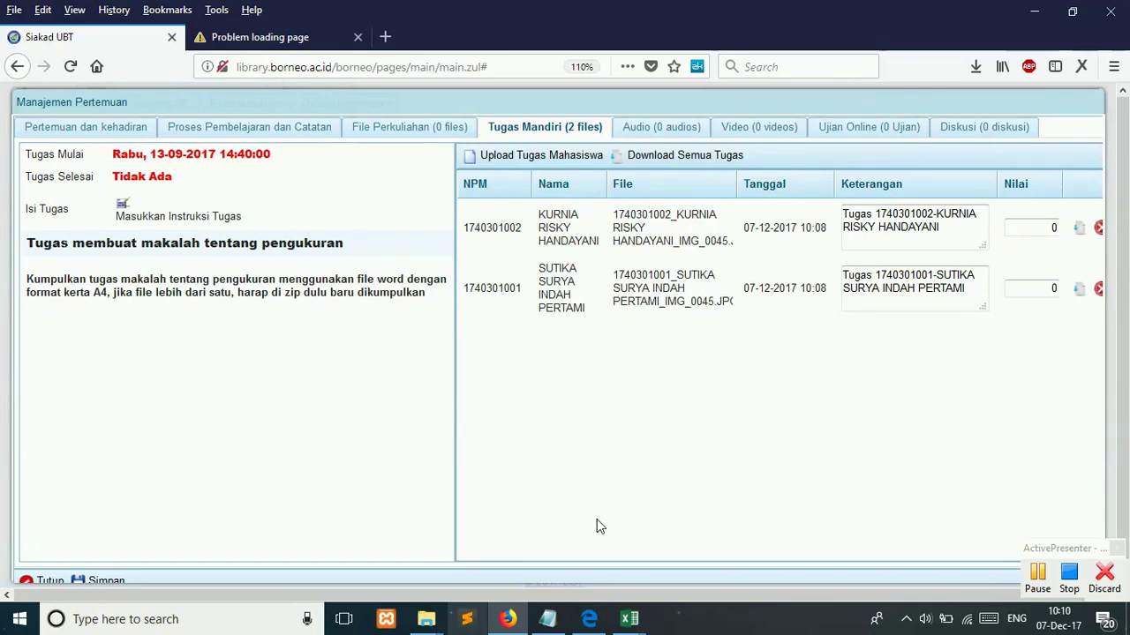
- Save all submissions as Tugas_untuk_pertemuan_ke_2.zip and open it from Firefox's downloads
click(663, 161)
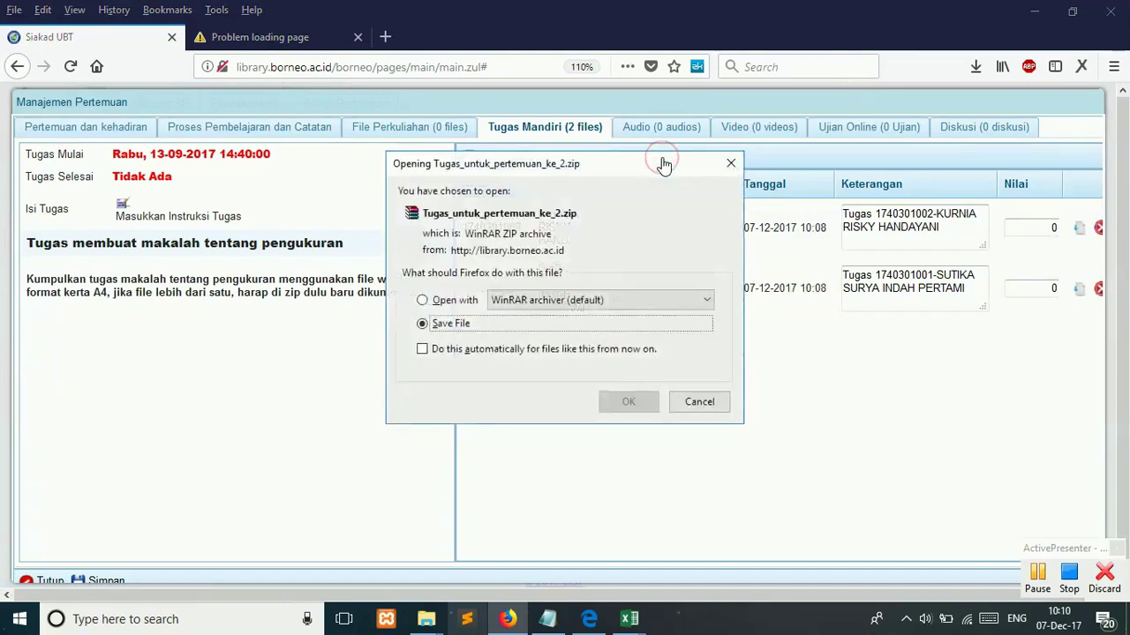
click(625, 402)
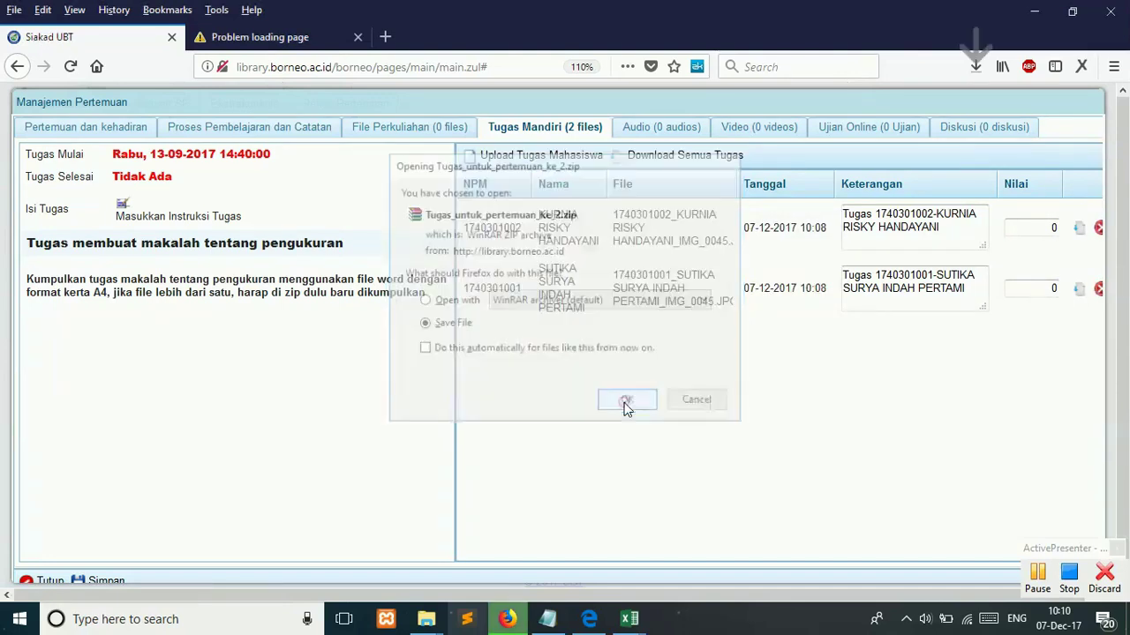
click(978, 66)
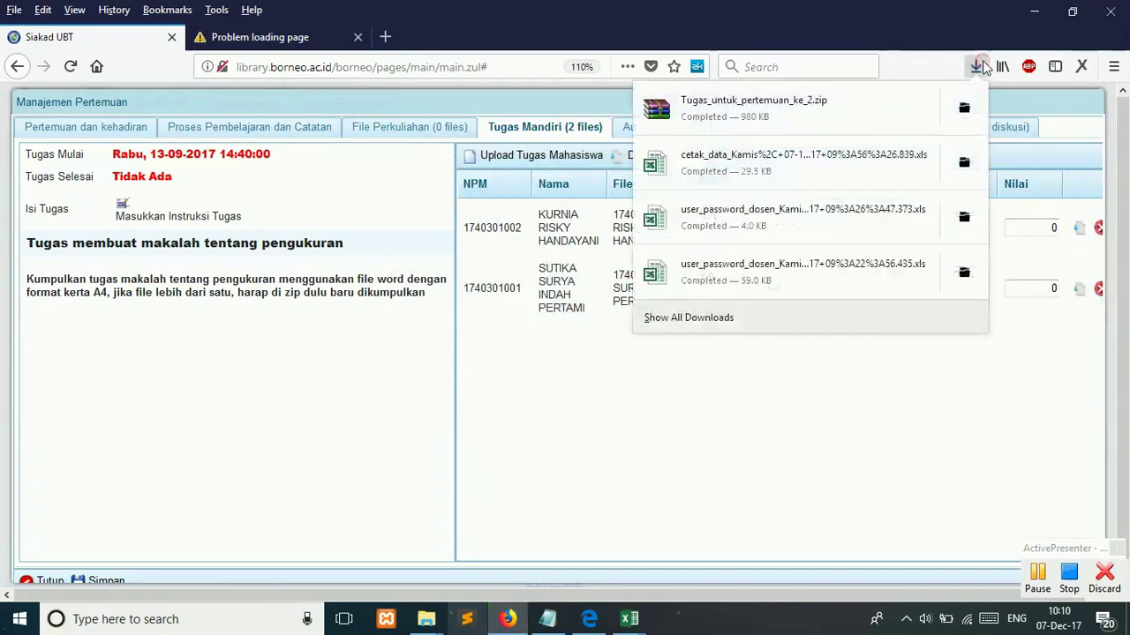
click(812, 113)
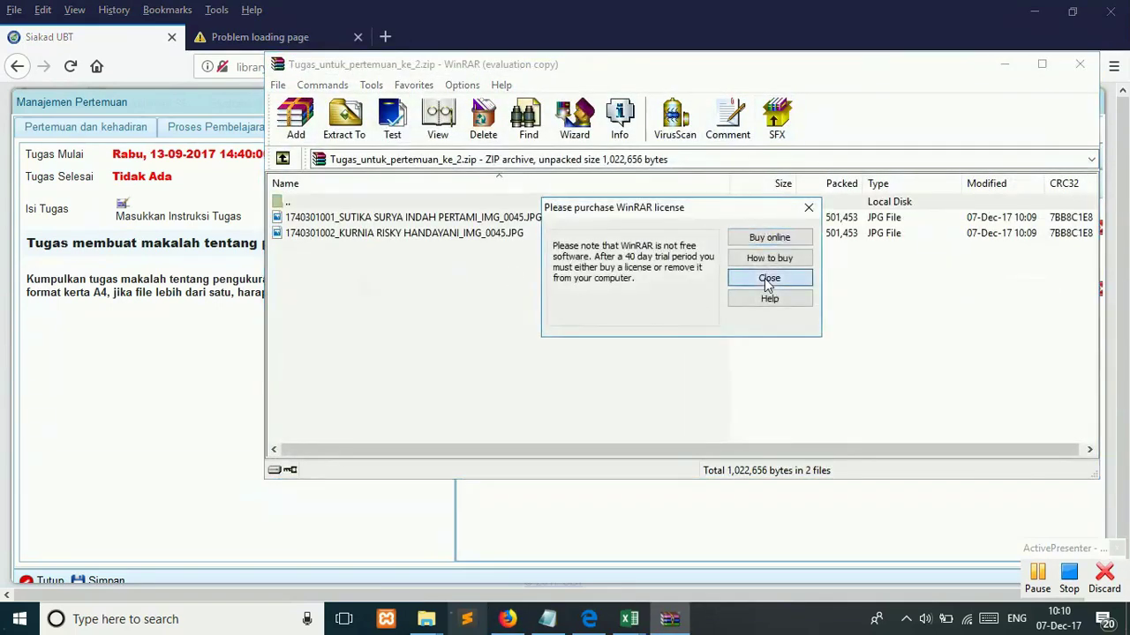
- Dismiss the WinRAR licence reminder, check both IMG_0045 JPG files, and close WinRAR
click(769, 279)
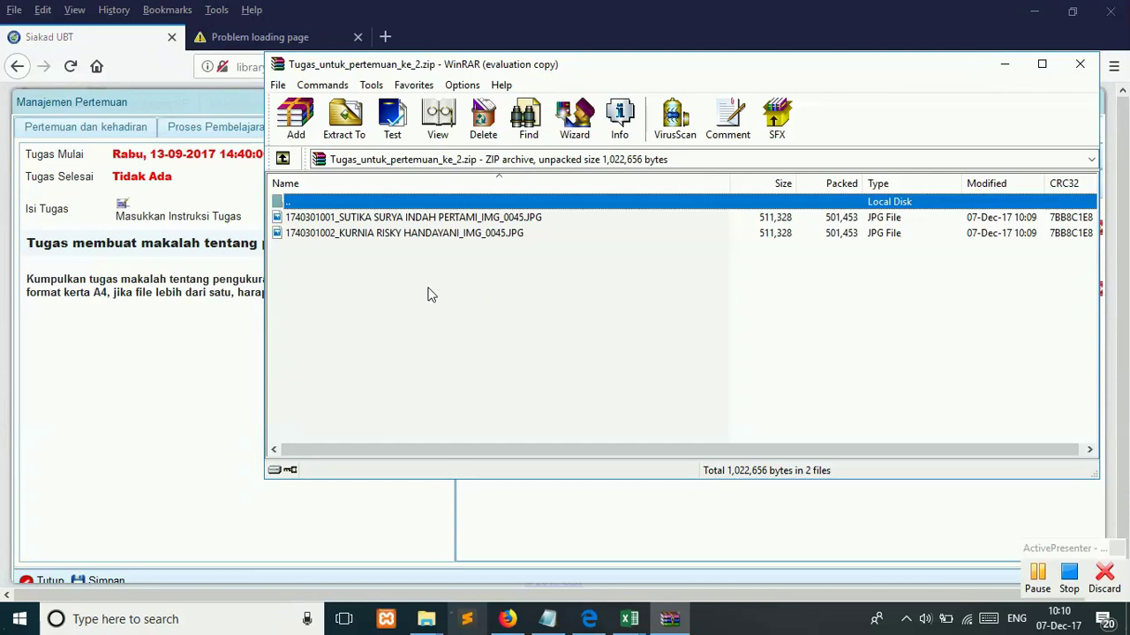
click(1079, 64)
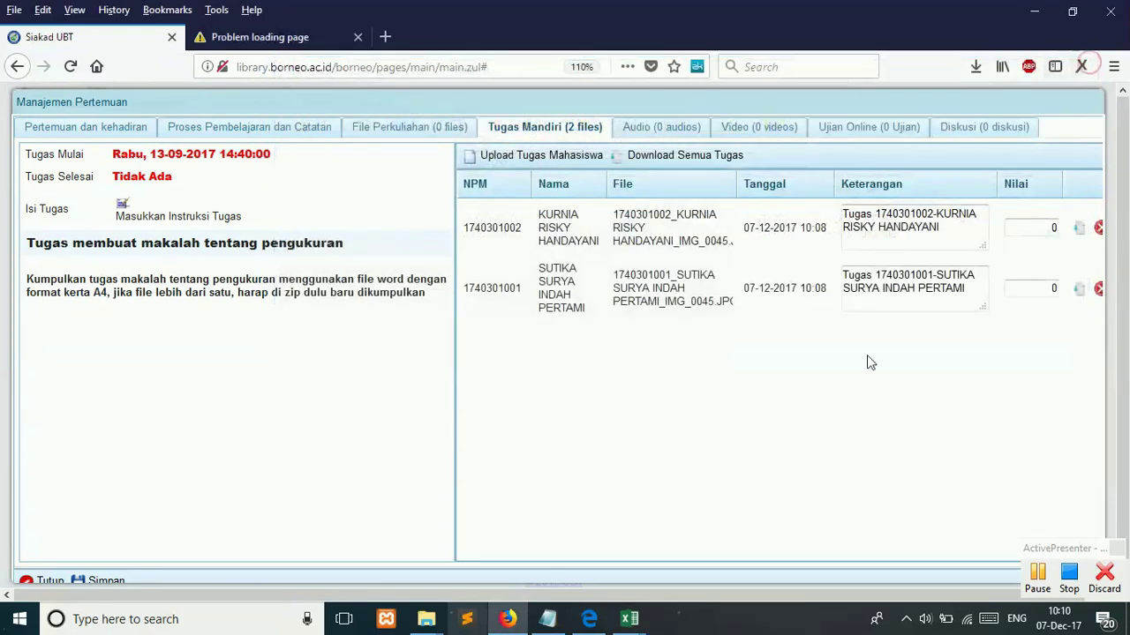
- Enter grades 80 and 90 in the two submissions' Nilai fields and save
click(1024, 231)
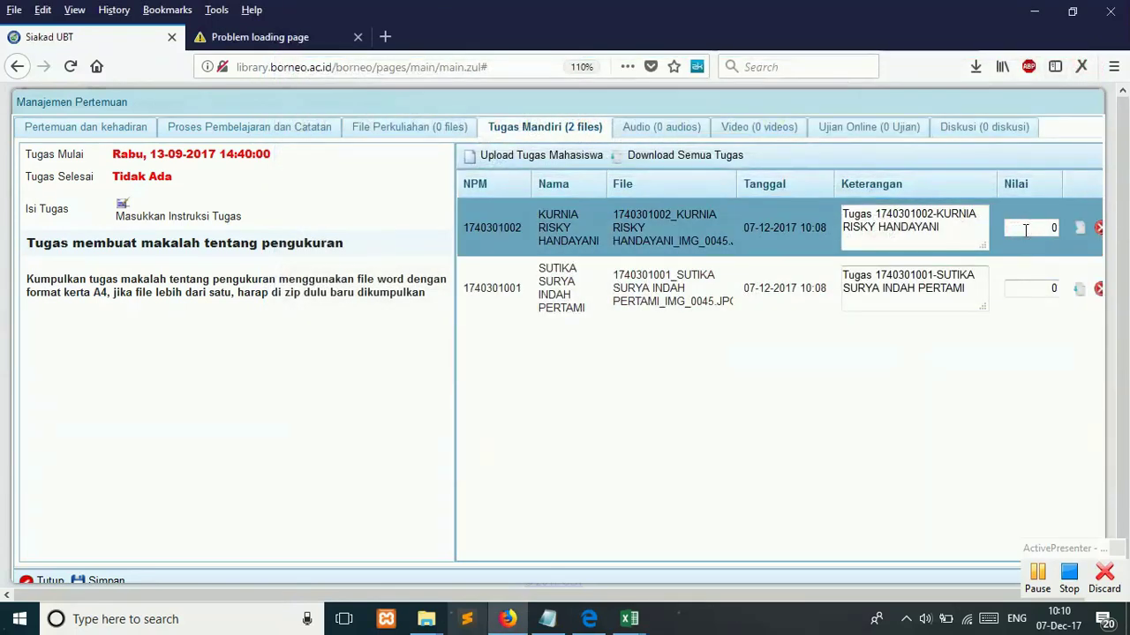
text(8)
click(1050, 287)
text(9)
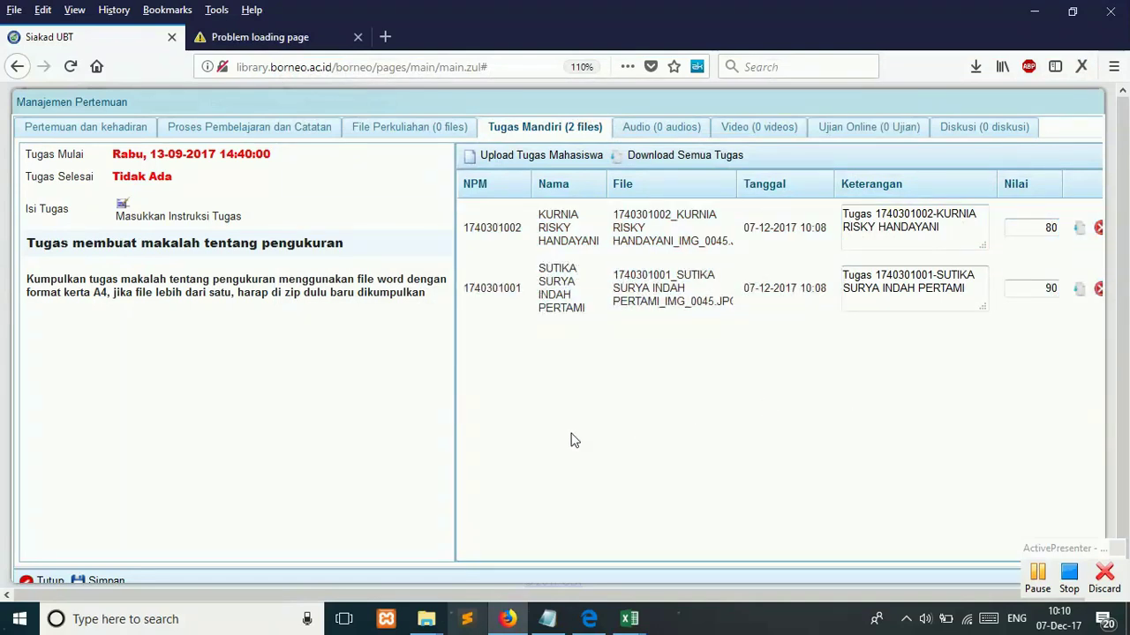
click(300, 467)
click(89, 581)
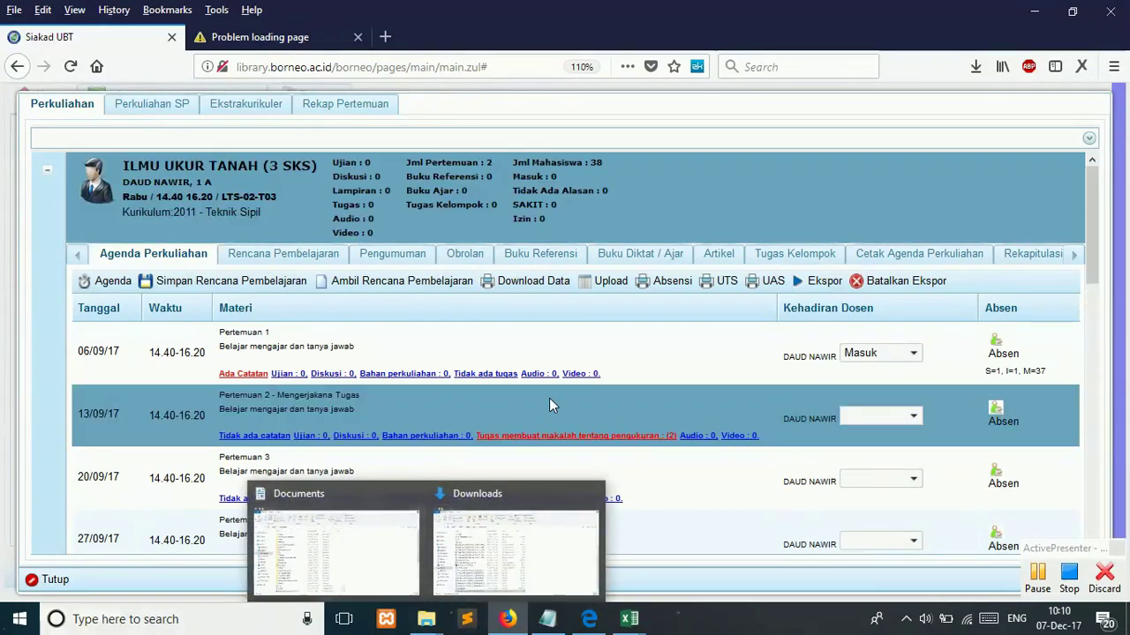
- Open Pertemuan 3's 'Ujian : 0' exams and cancel out of the empty exam-material list
scroll(549, 398, down, 3)
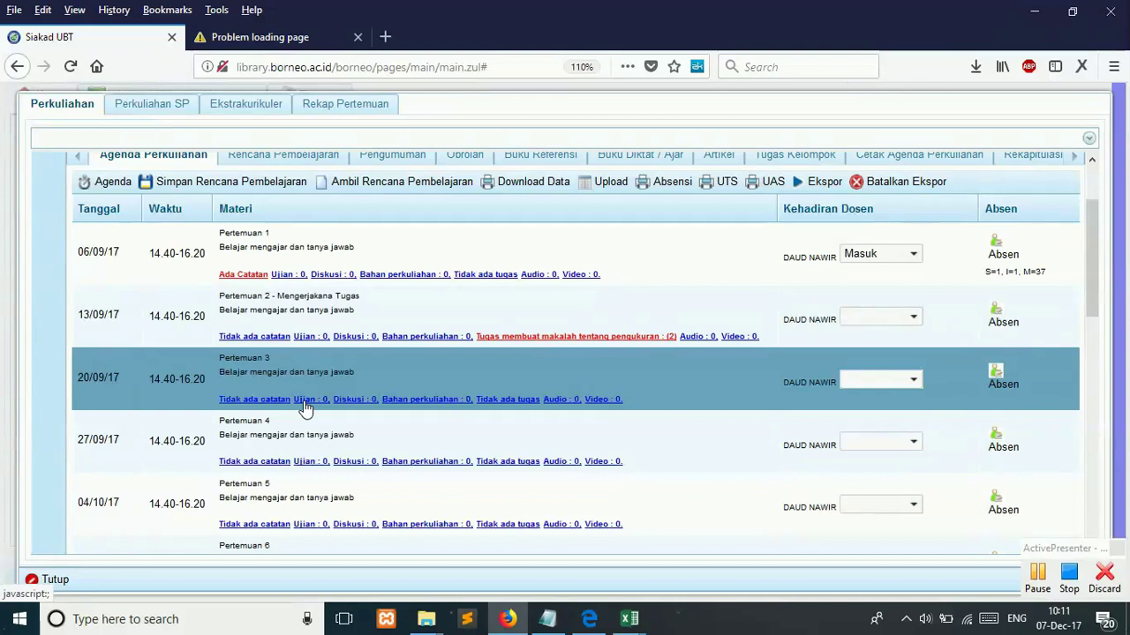
click(304, 402)
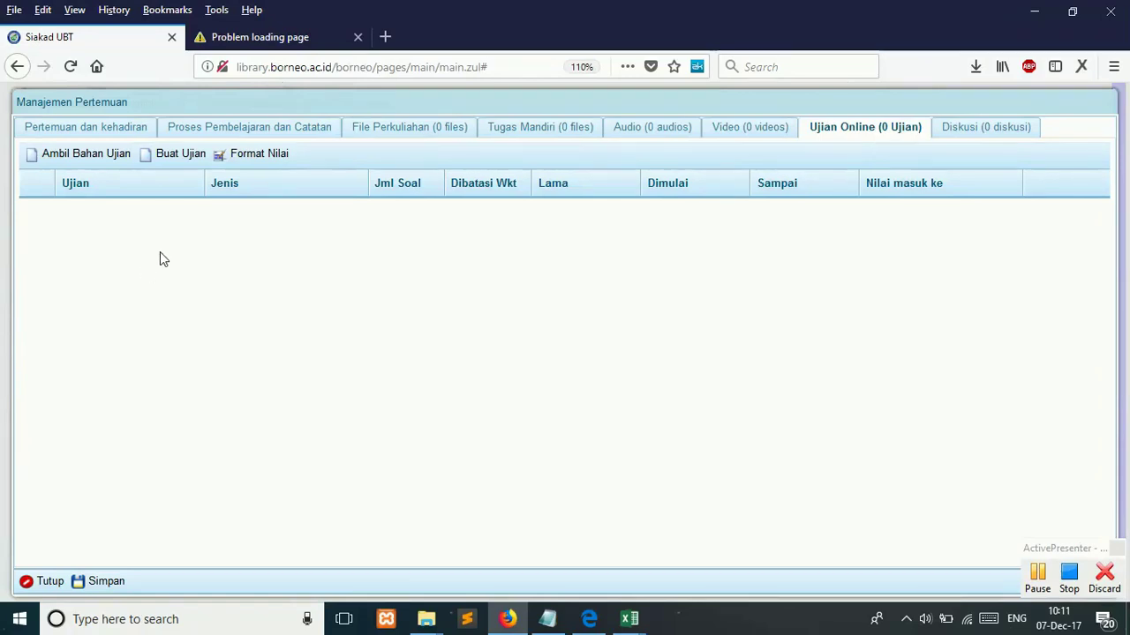
click(121, 160)
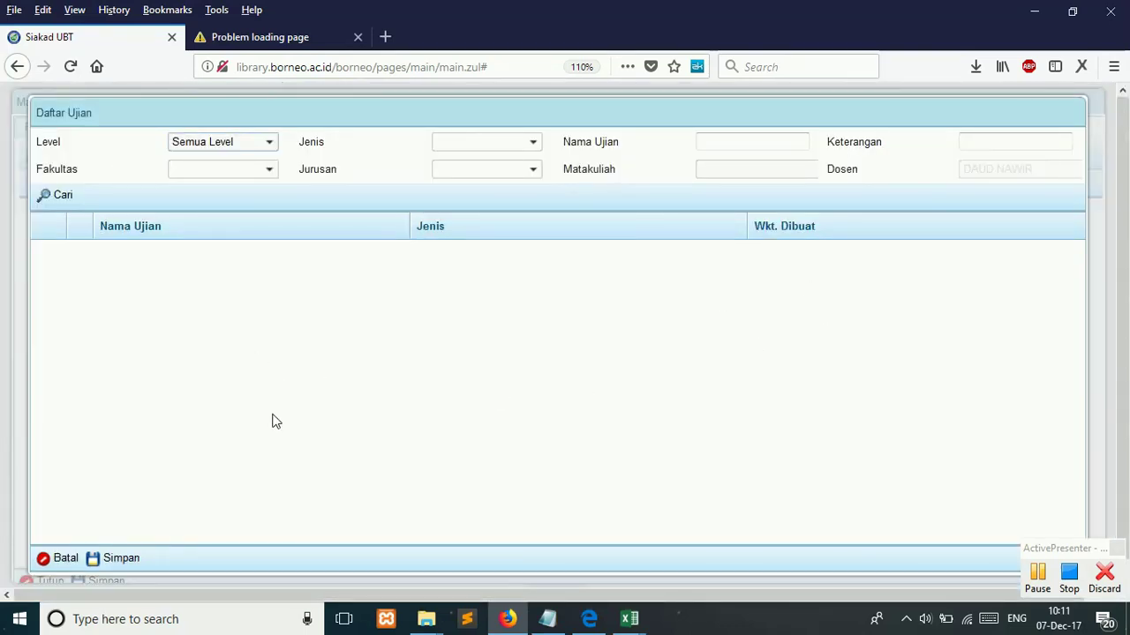
click(60, 560)
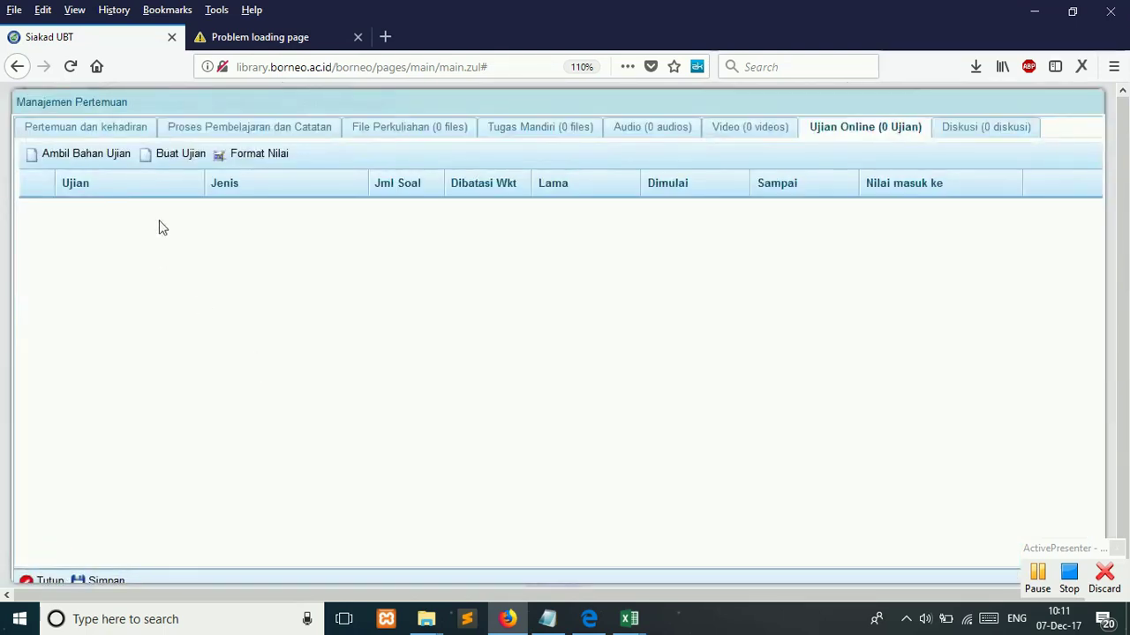
- Start a new online exam named Quiz 1 with Nilai Lulus changed to 60
click(175, 156)
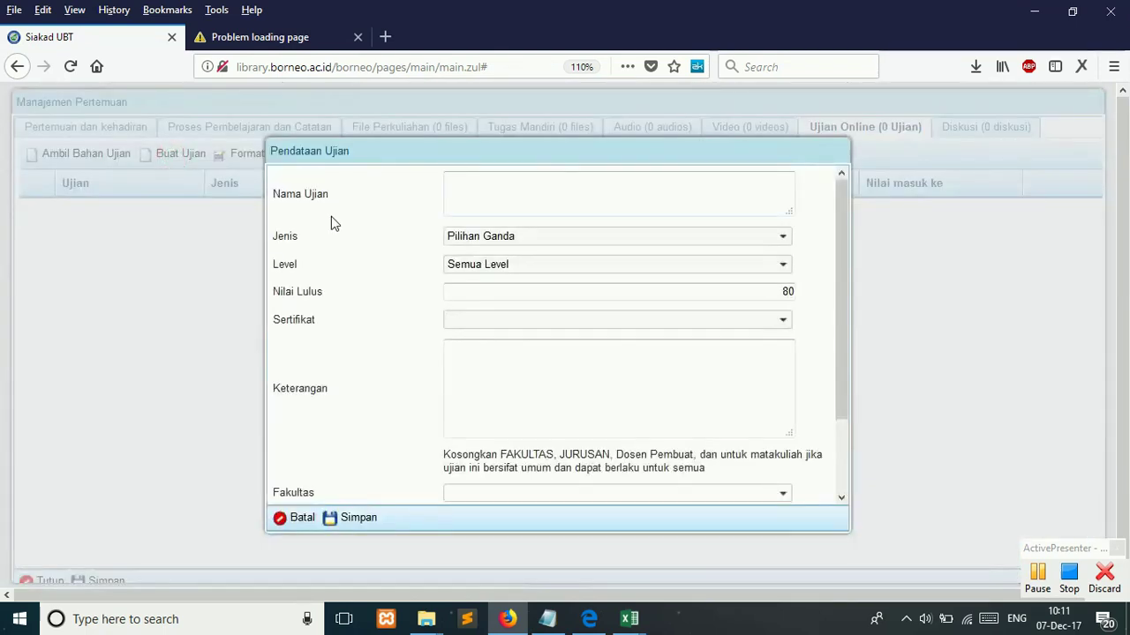
click(578, 197)
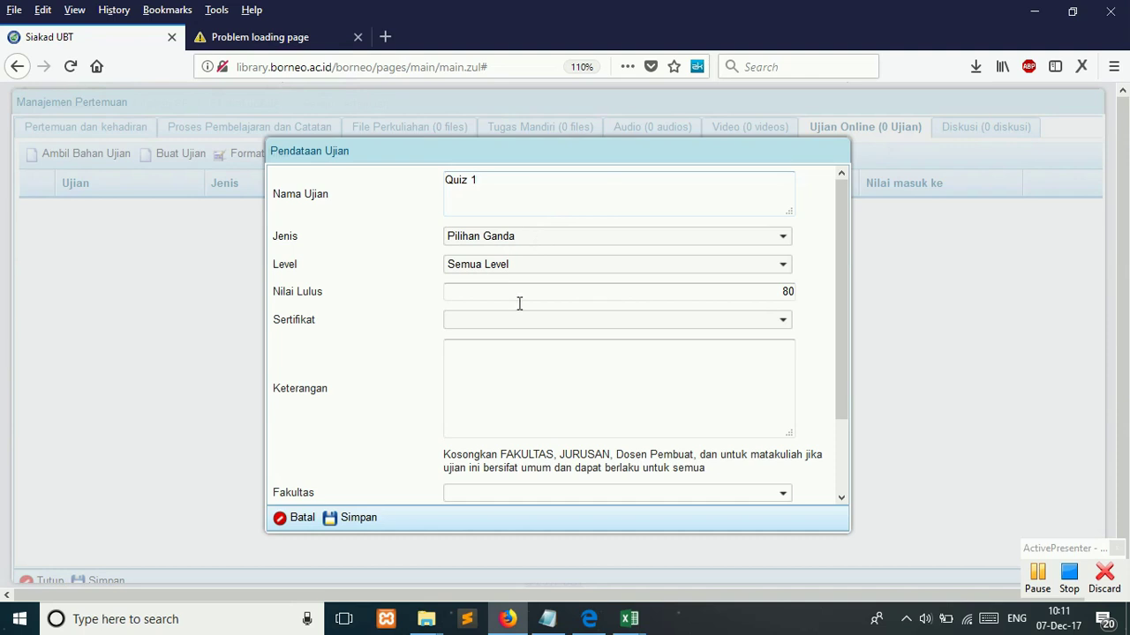
drag(789, 294, 778, 296)
- Check the empty certificate options and save the Quiz 1 multiple-choice exam
click(817, 305)
click(778, 322)
click(809, 316)
click(677, 409)
click(616, 319)
click(411, 373)
scroll(408, 368, down, 2)
scroll(419, 353, up, 2)
scroll(351, 378, down, 2)
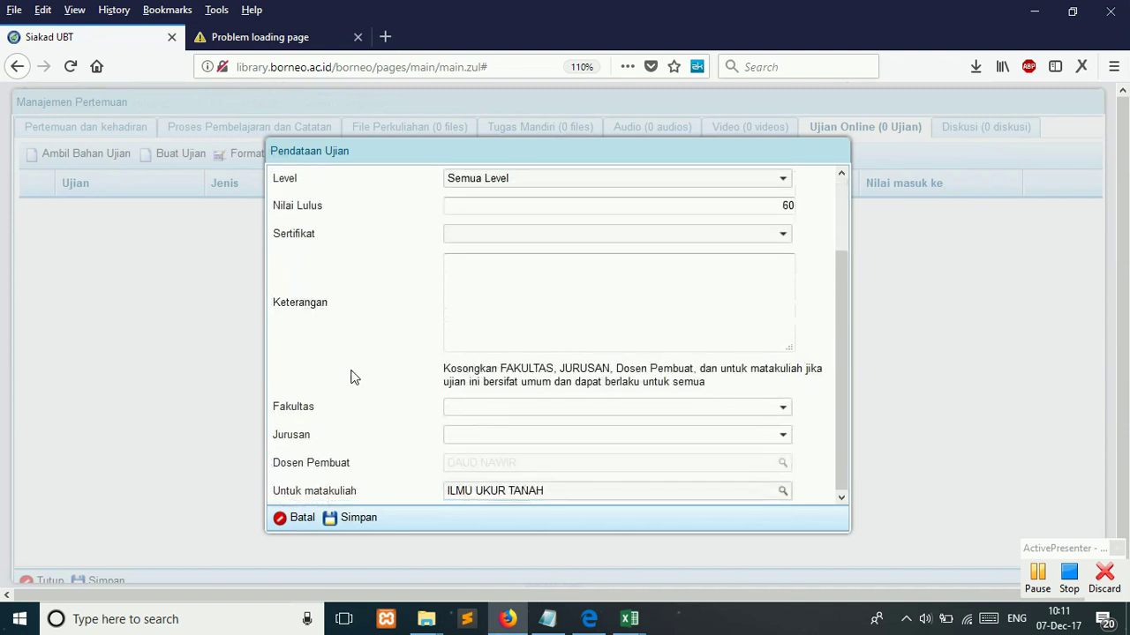
click(357, 518)
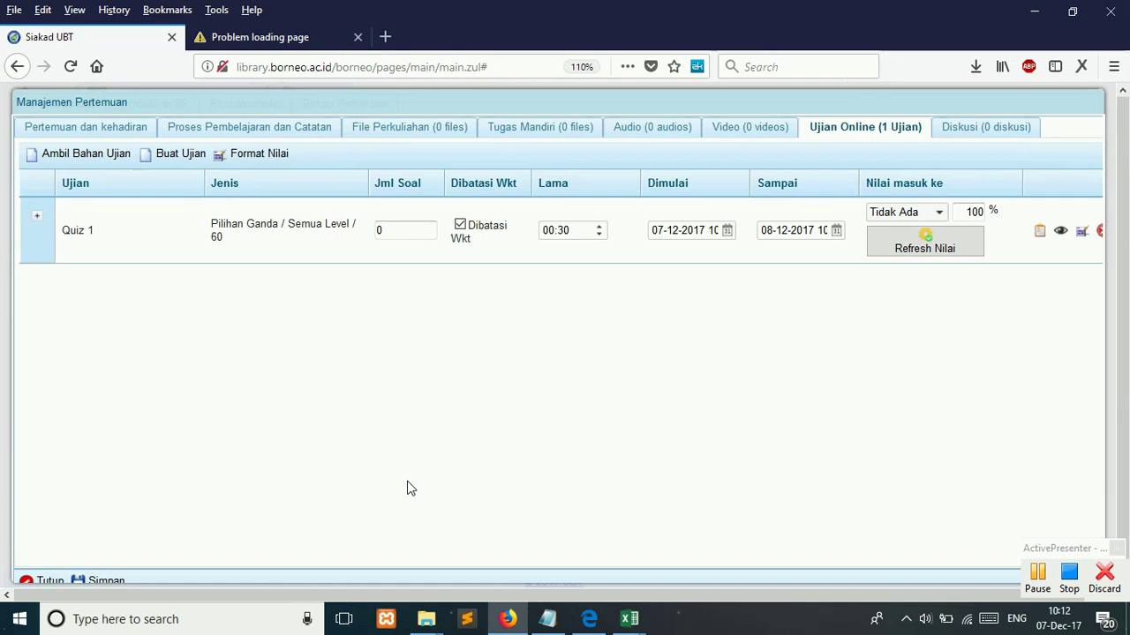
- Set Quiz 1's Nilai masuk ke to Tugas and confirm the change
click(268, 235)
click(898, 215)
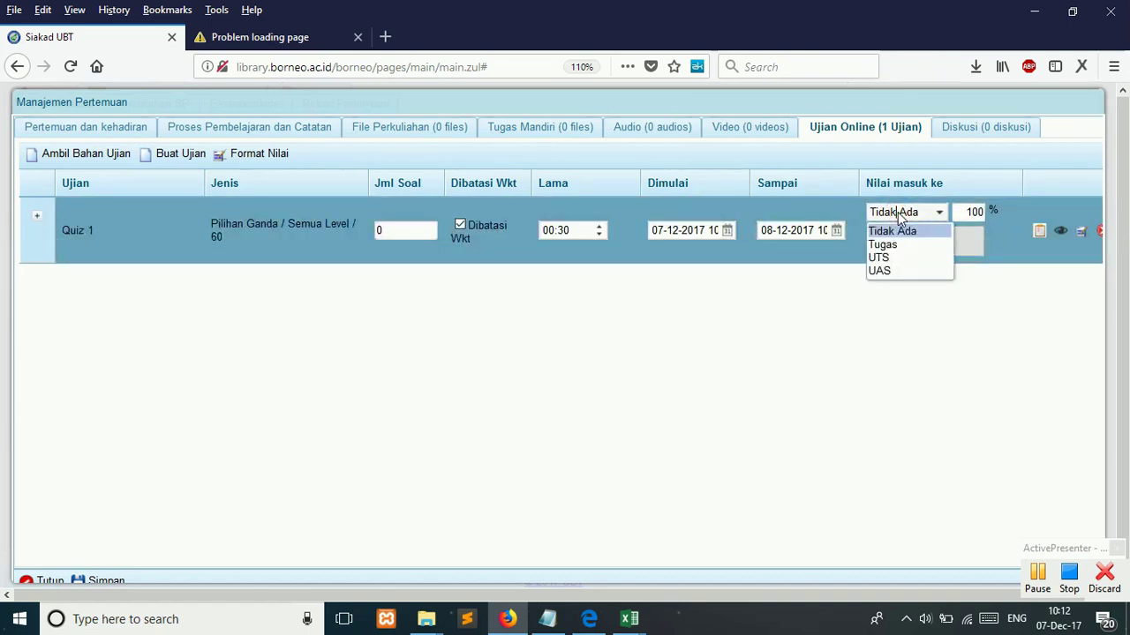
click(900, 244)
click(530, 273)
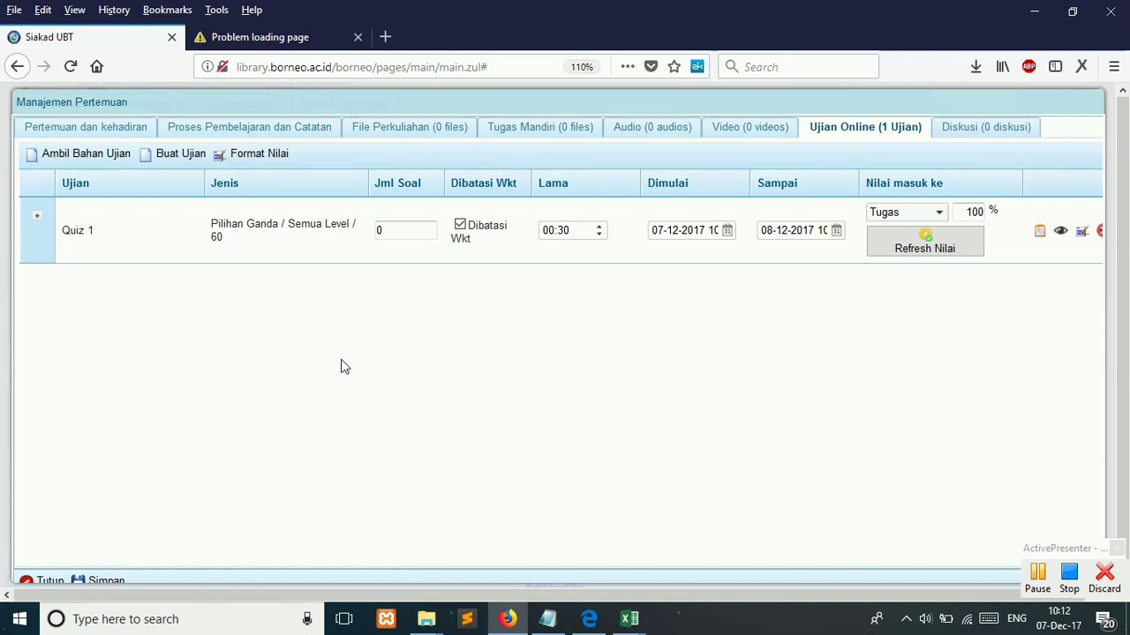
click(909, 212)
click(905, 249)
- Expand Quiz 1's details and save the exam settings
click(37, 216)
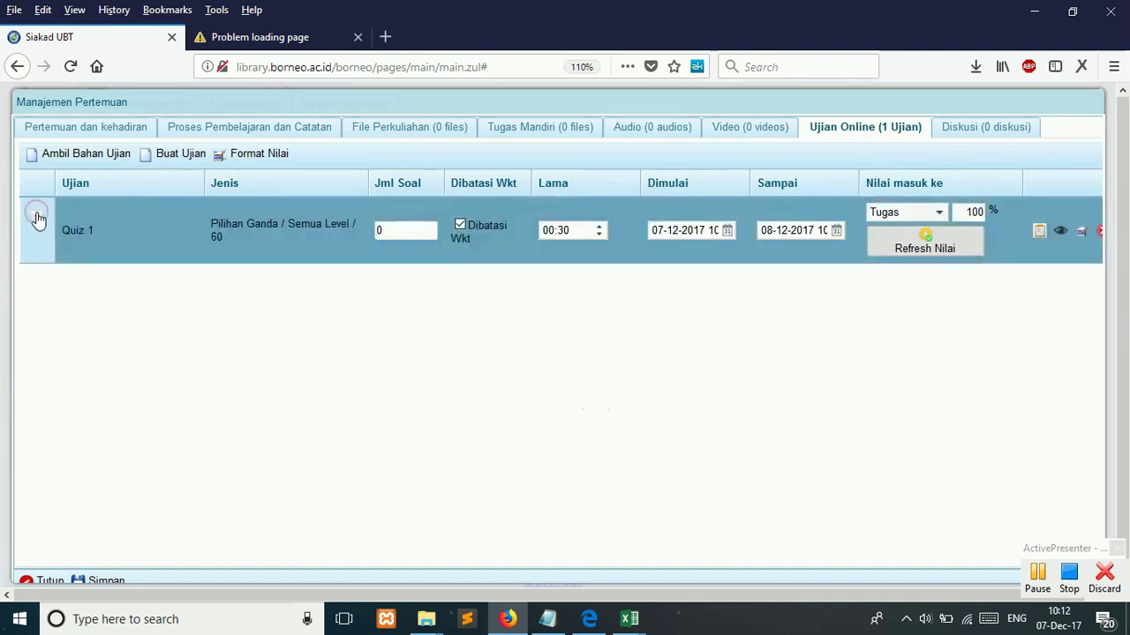
click(37, 217)
click(398, 345)
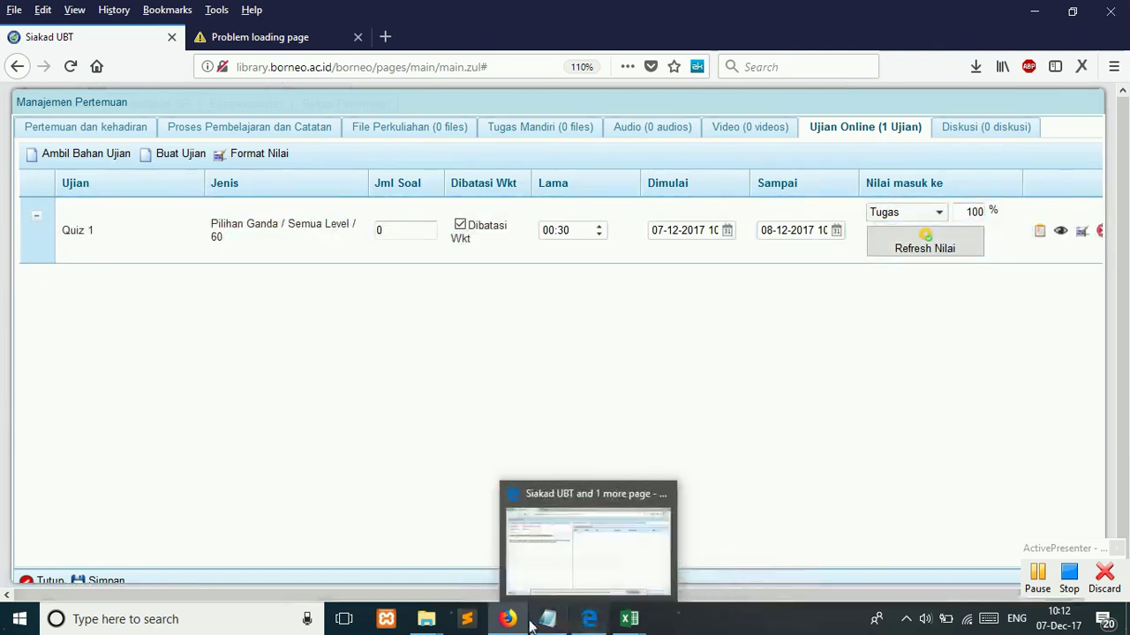
click(37, 223)
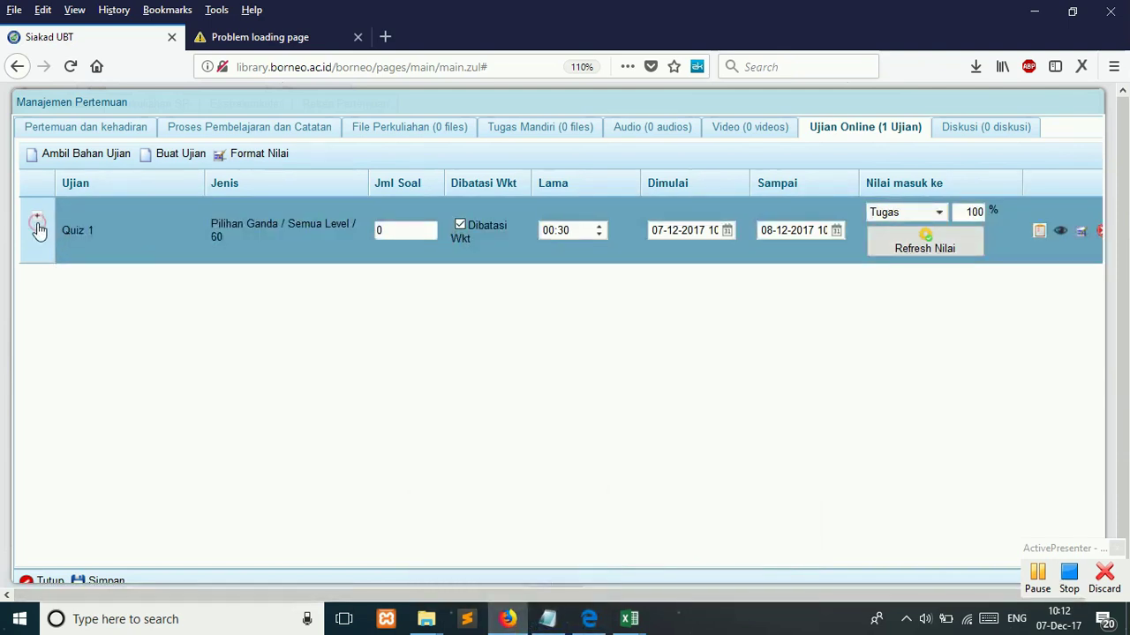
click(106, 579)
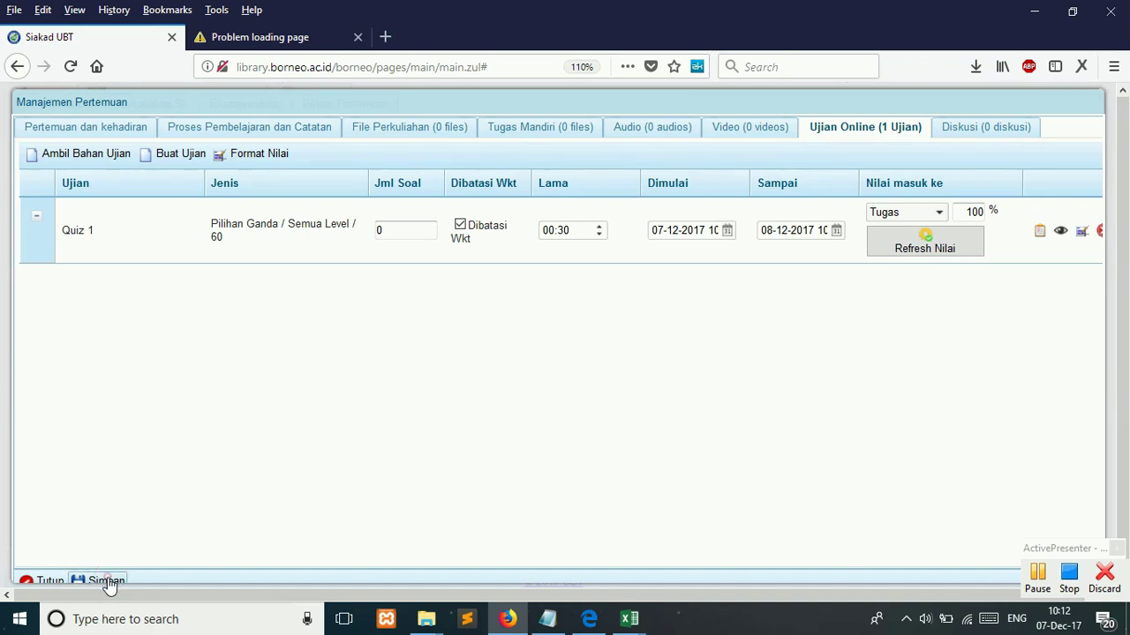
click(444, 459)
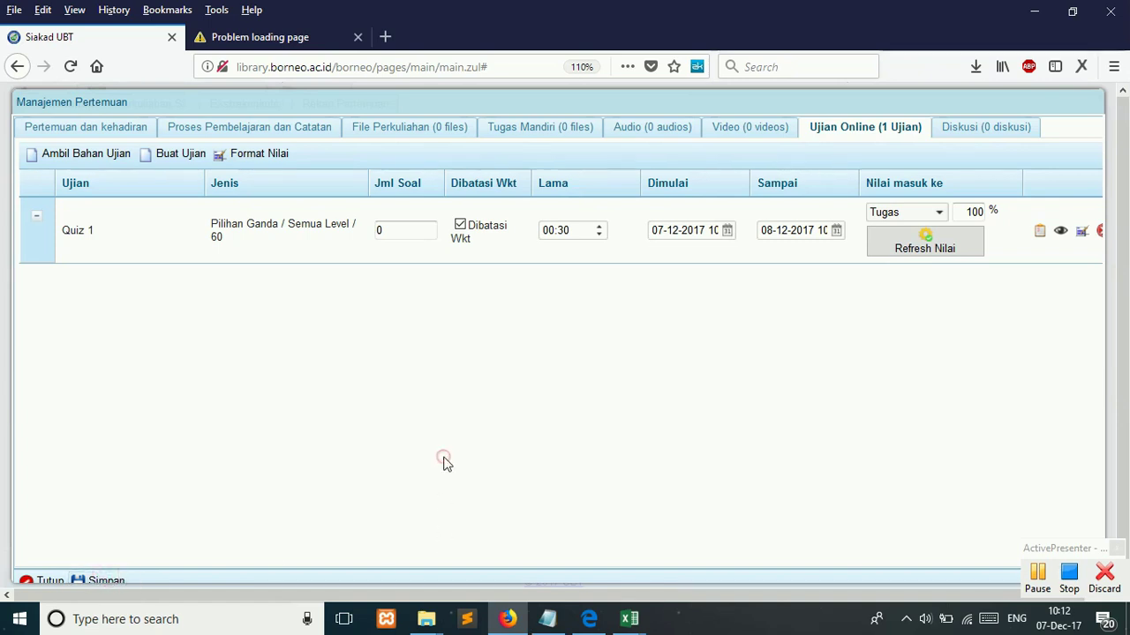
- Reload the Siakad UBT page and the failed tab, then return to Siakad UBT
click(69, 67)
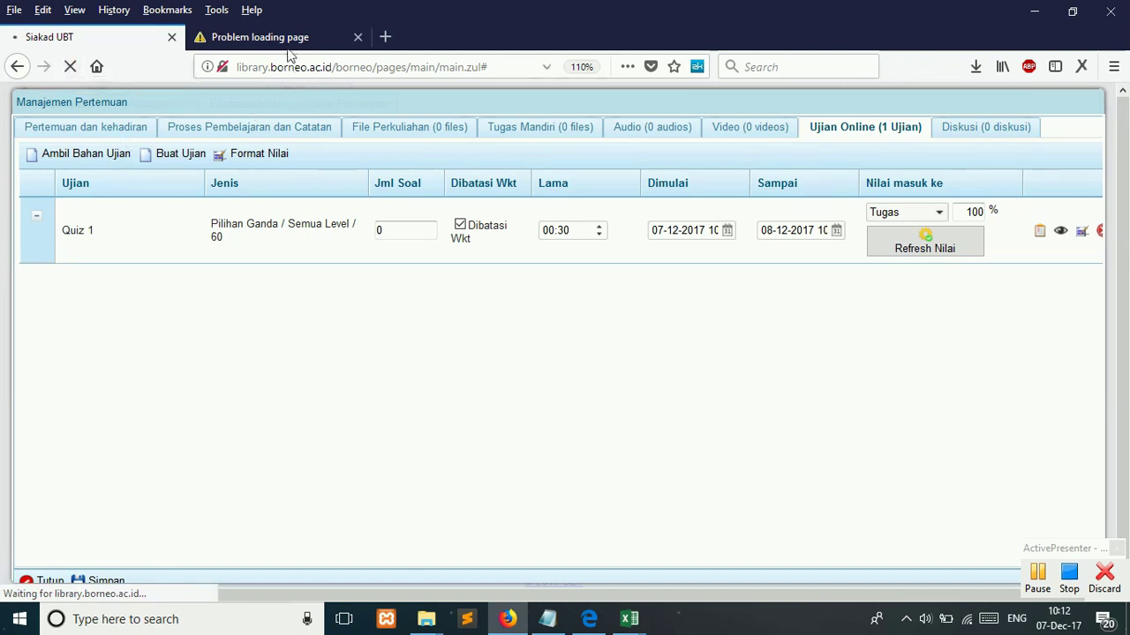
click(265, 37)
click(70, 67)
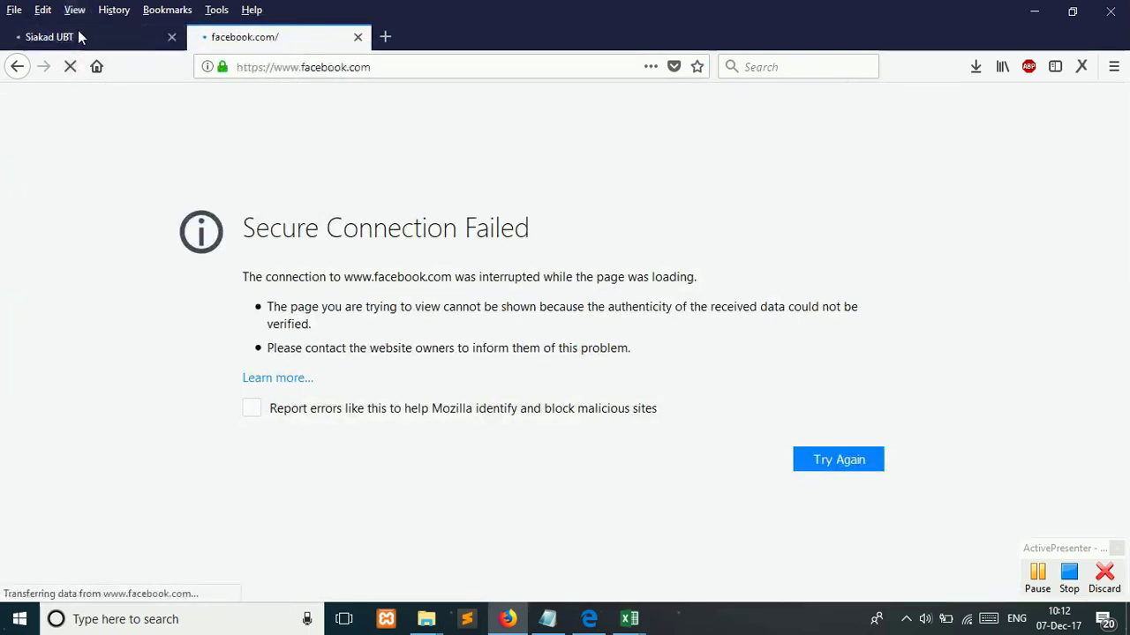
click(78, 37)
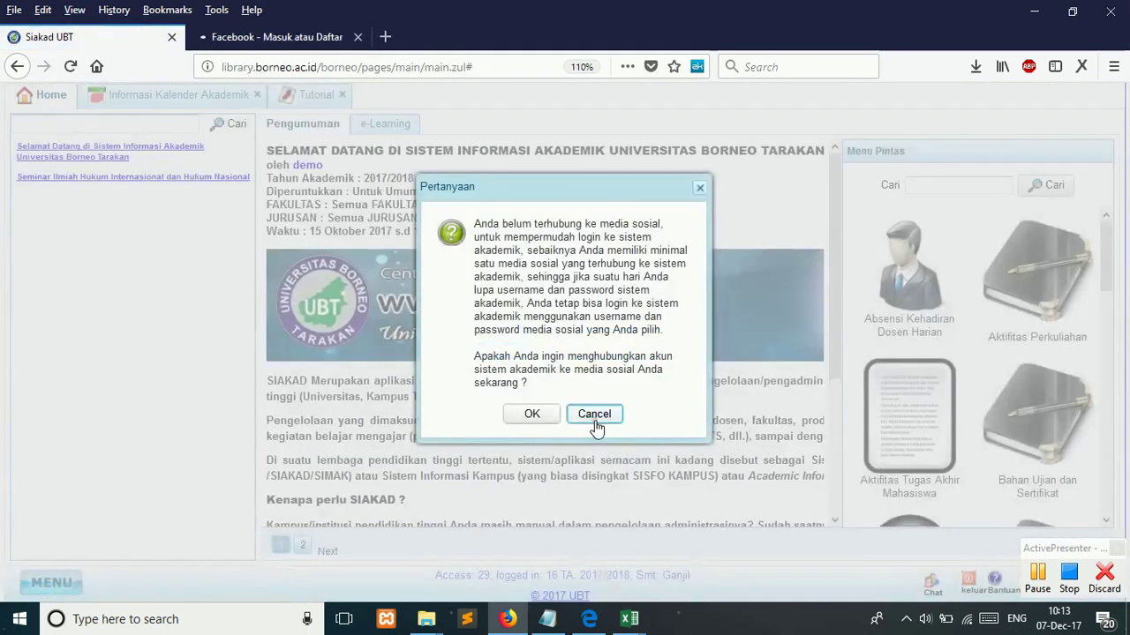
- Decline social-media linking and show e-Learning's Perkuliahan berlalu list
click(594, 415)
click(386, 125)
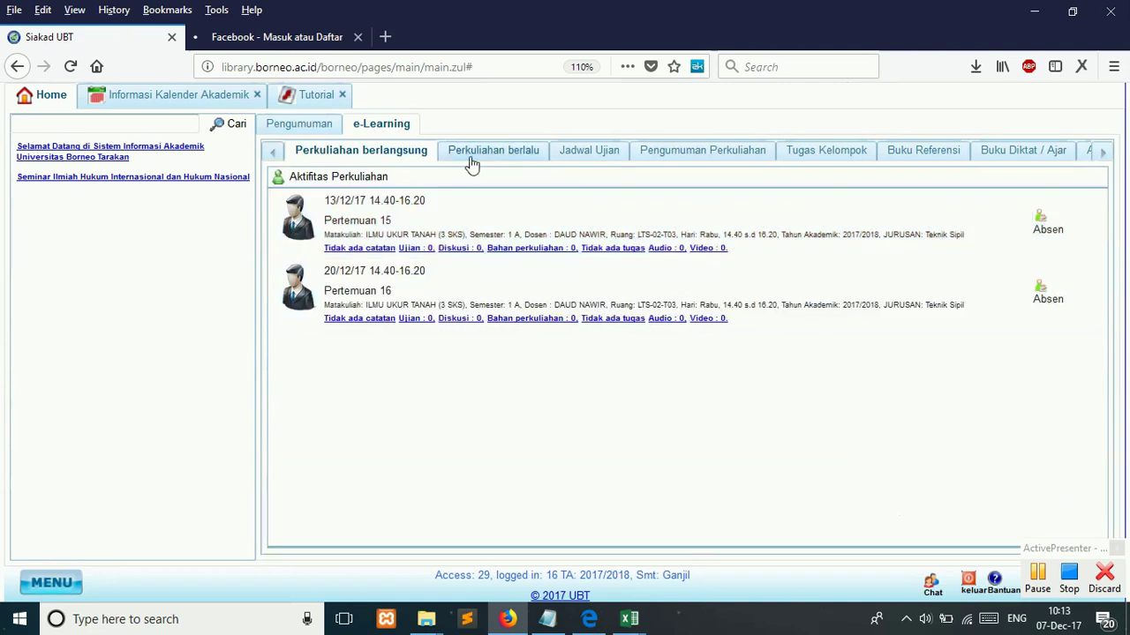
click(476, 152)
- Go to page 2 of past lectures and open Pertemuan 3's 'Ujian : 1' exam
scroll(627, 350, down, 2)
scroll(626, 351, down, 3)
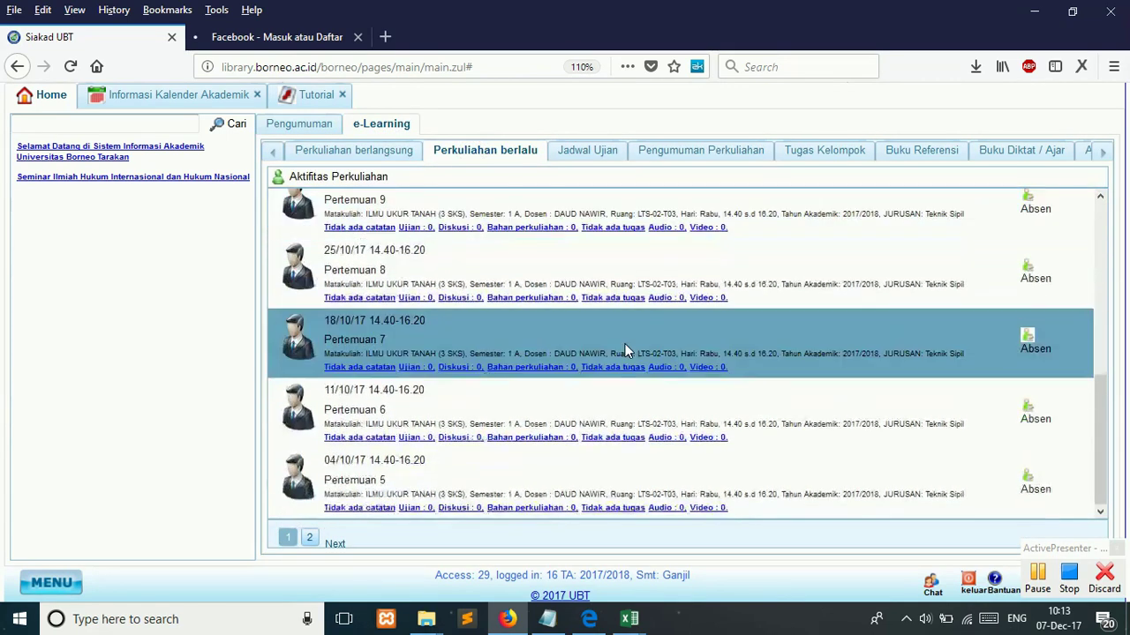
click(312, 538)
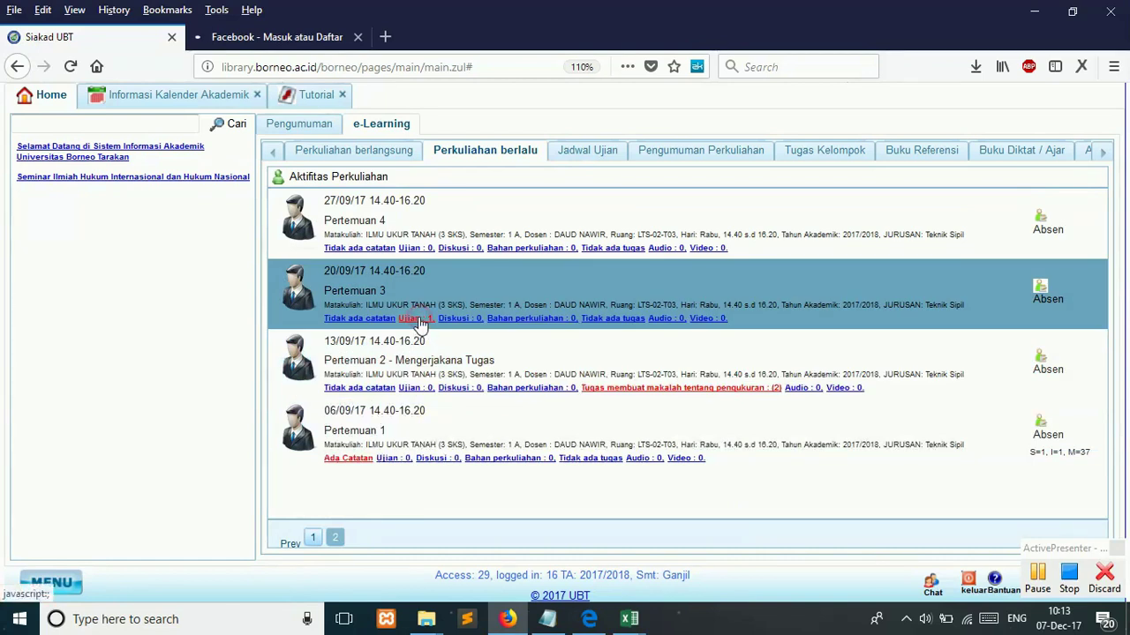
click(418, 320)
- Expand Quiz 1 and view its empty Ambil Soal question bank, then cancel
click(37, 221)
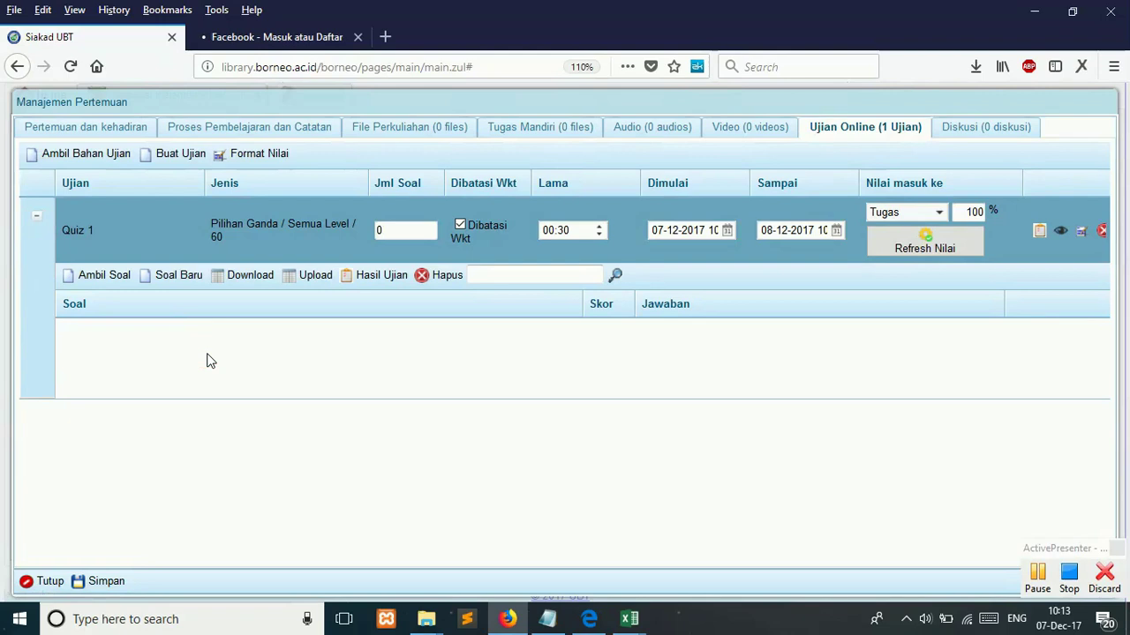
click(124, 279)
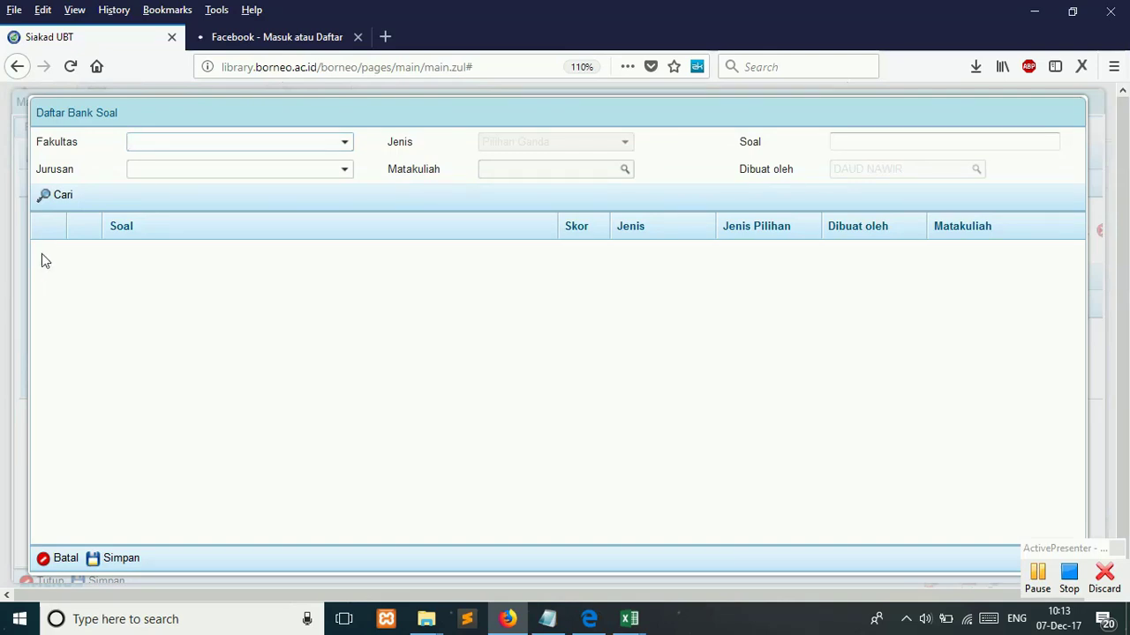
click(54, 559)
- Open a blank Soal Baru form for Quiz 1, try typing 'Buatlah', then go to Facebook
click(173, 277)
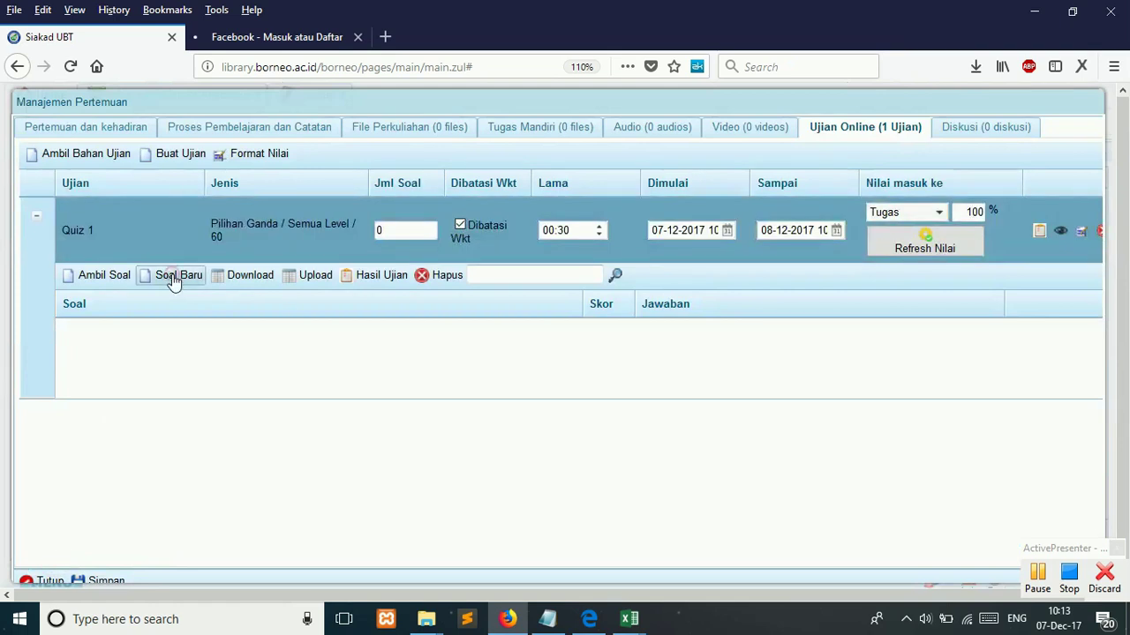
click(176, 293)
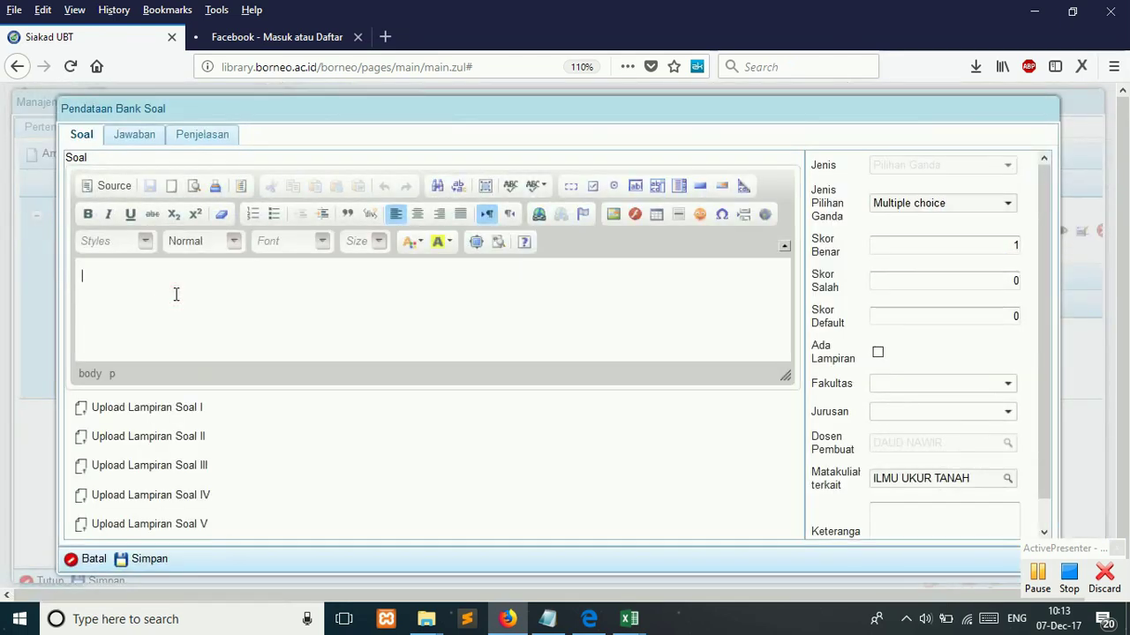
text(Buatlah)
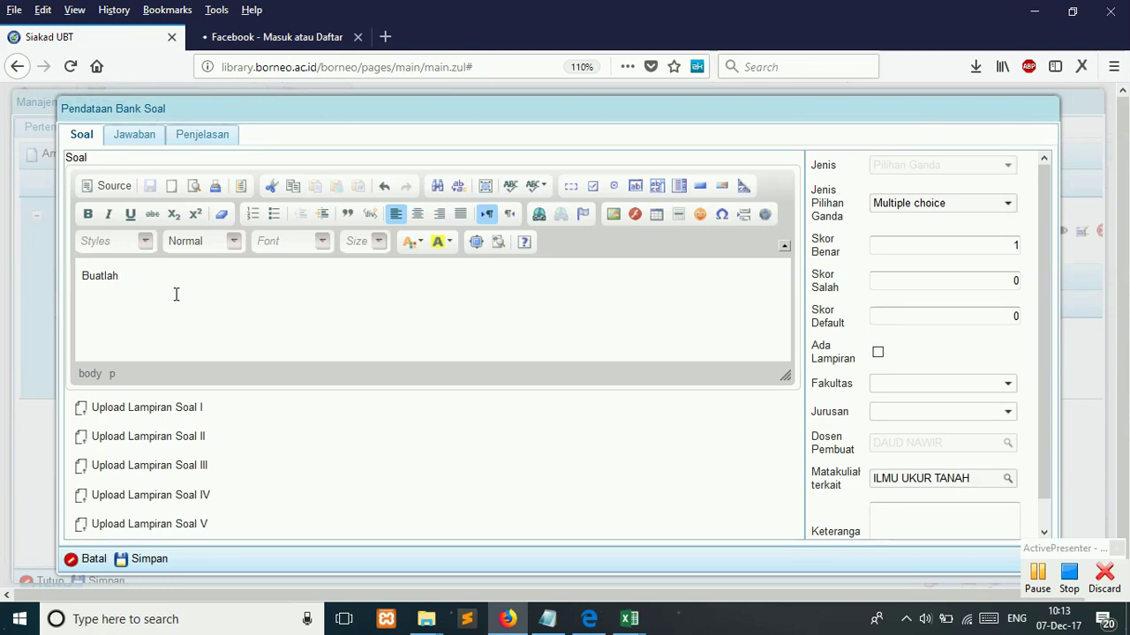
key(BackSpace)
key(BackSpace)
key(BackSpace)
key(BackSpace)
key(BackSpace)
key(BackSpace)
key(BackSpace)
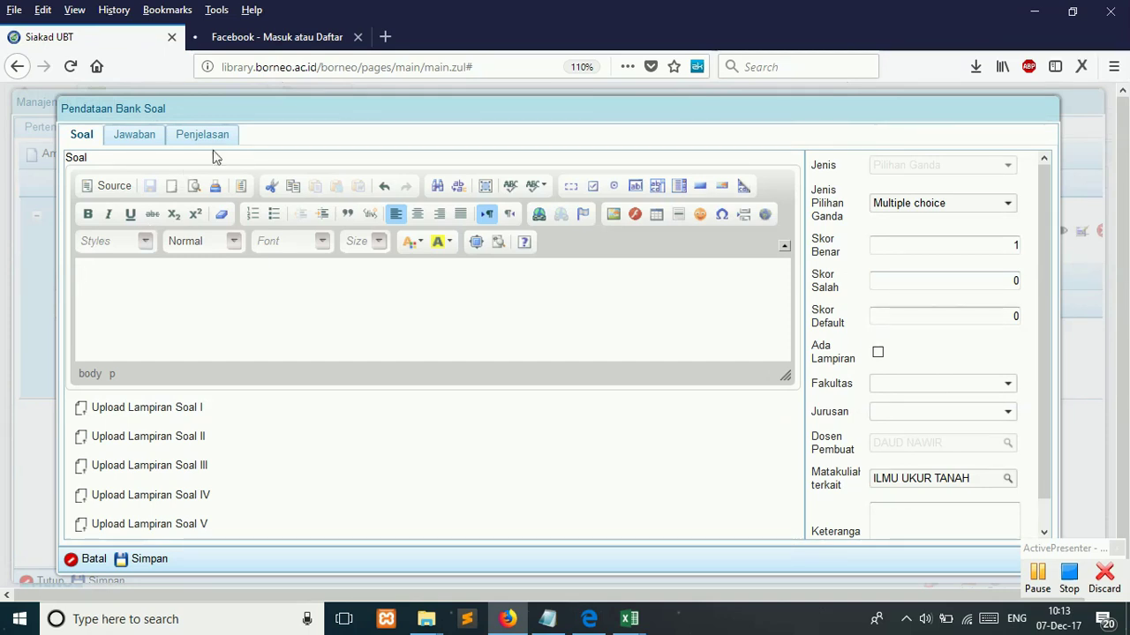
click(252, 40)
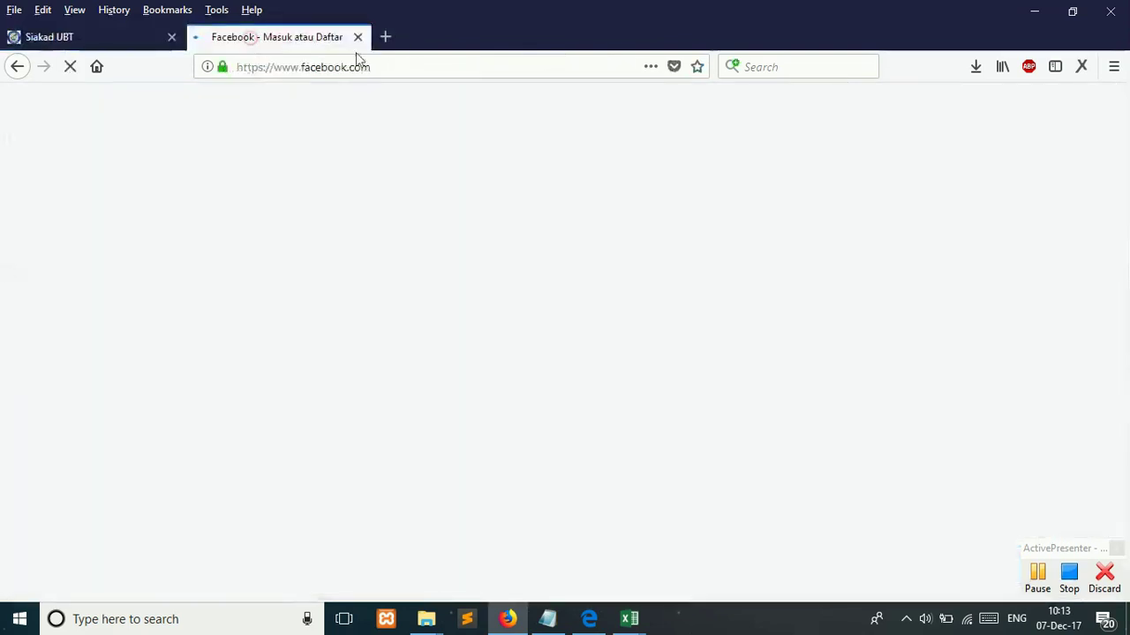
- Close the Facebook tab in Firefox, leaving only the SIAKAD new-question form
click(358, 37)
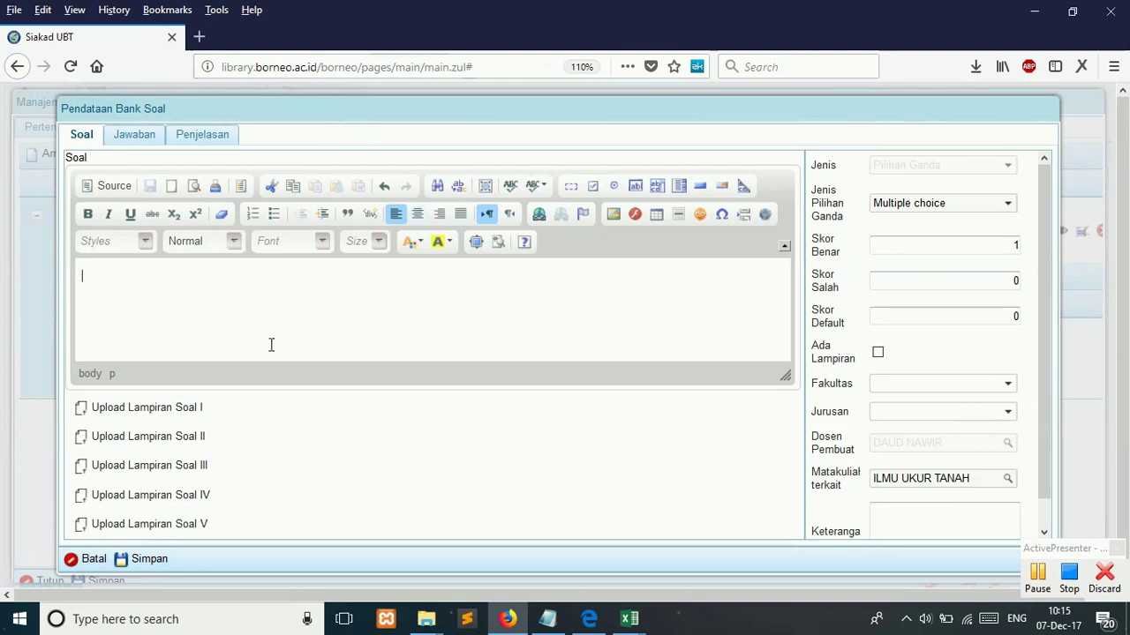
- From the Downloads window, go to USB Drive (G:) and open SOAL UAS PPD BK.docx in Word
mouse_move(427, 619)
click(483, 558)
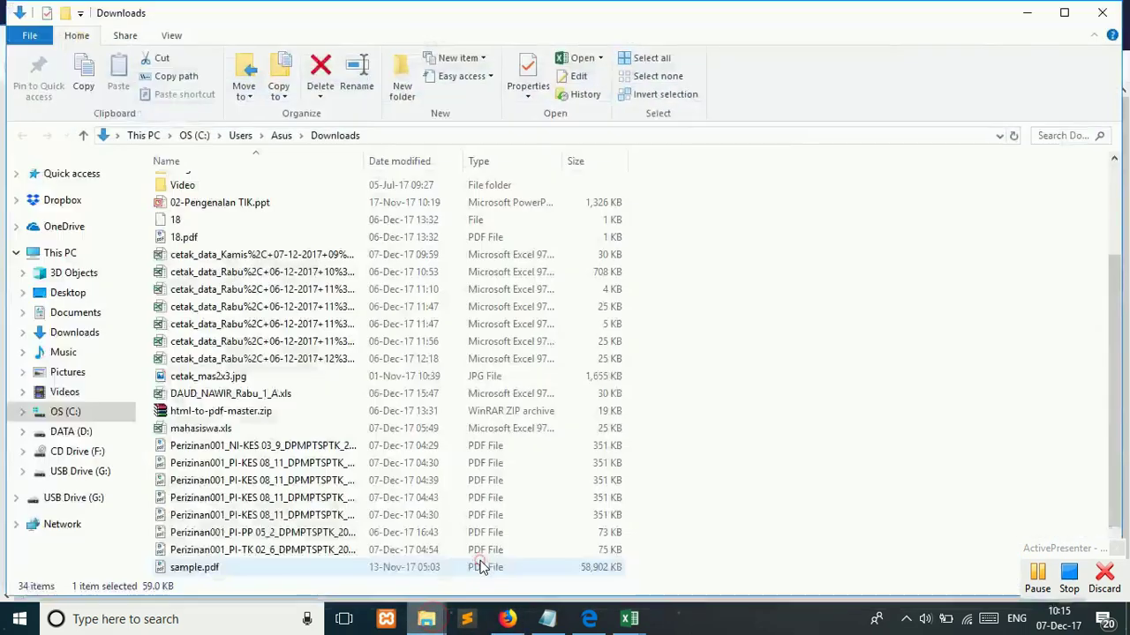
click(69, 500)
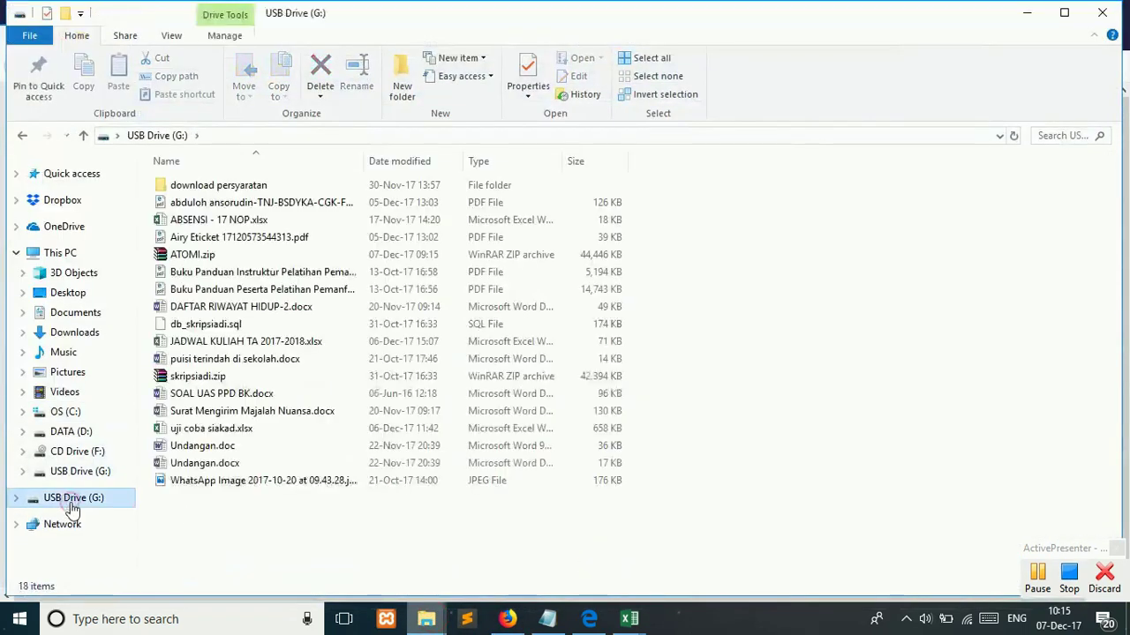
click(322, 535)
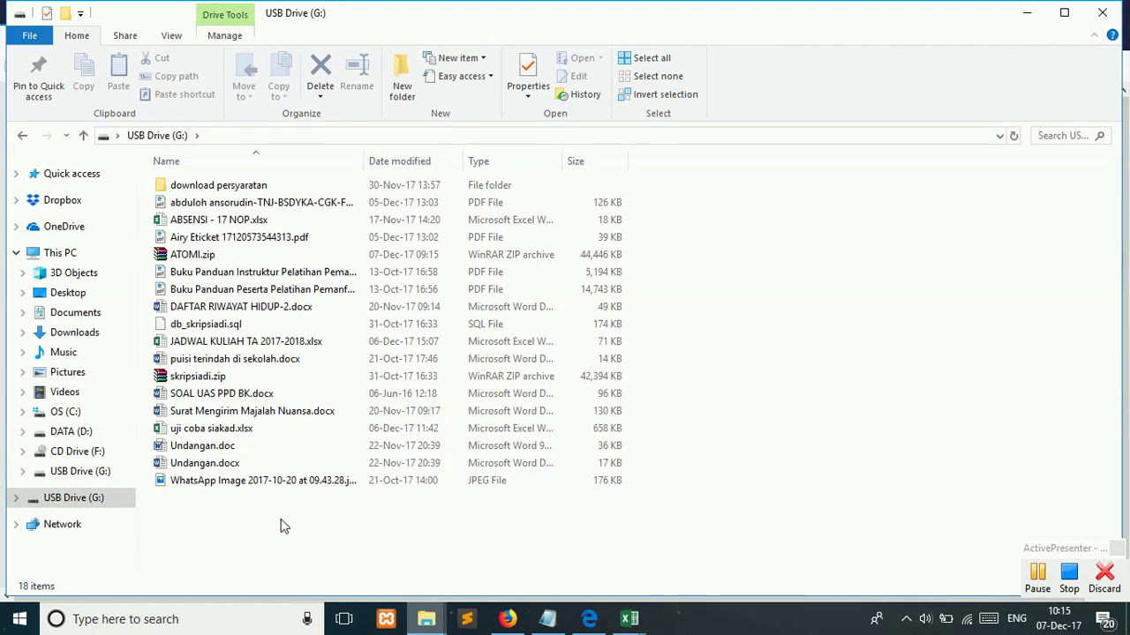
click(245, 398)
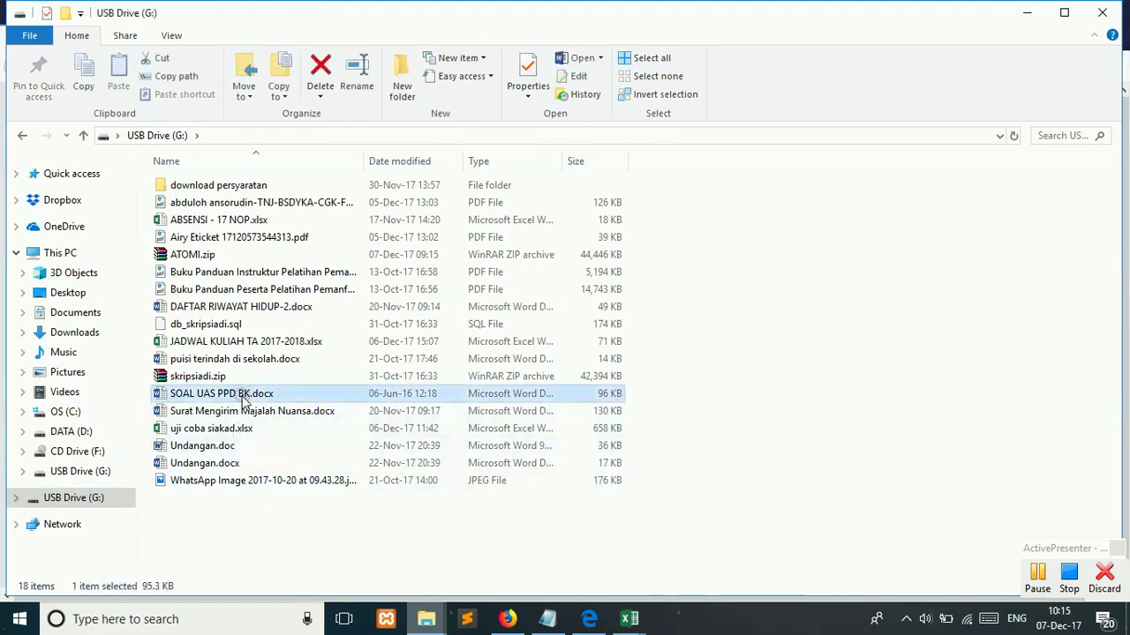
double_click(245, 399)
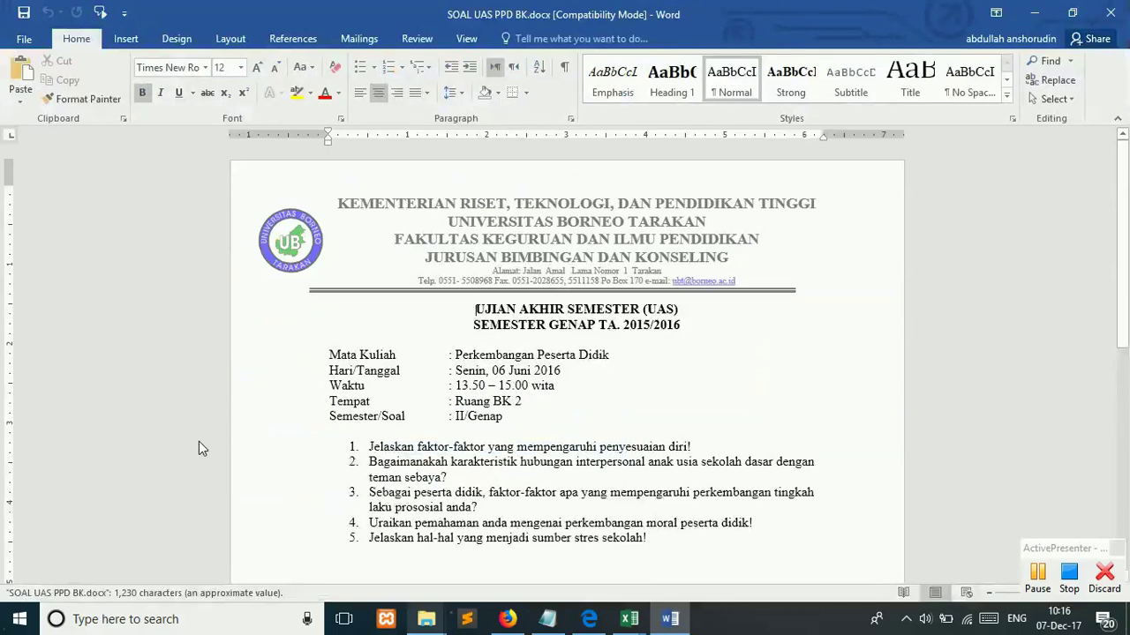
- Copy question 1 on factors affecting self-adjustment from the Word exam file
scroll(438, 376, down, 5)
scroll(438, 376, down, 6)
scroll(438, 376, up, 12)
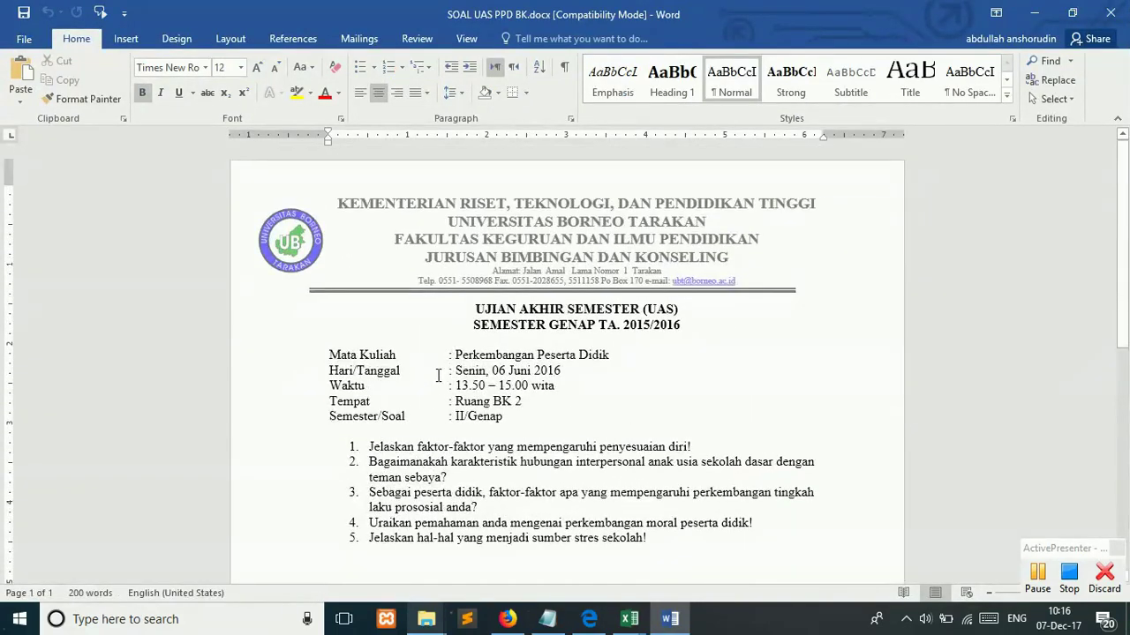
scroll(438, 376, down, 9)
scroll(438, 376, up, 9)
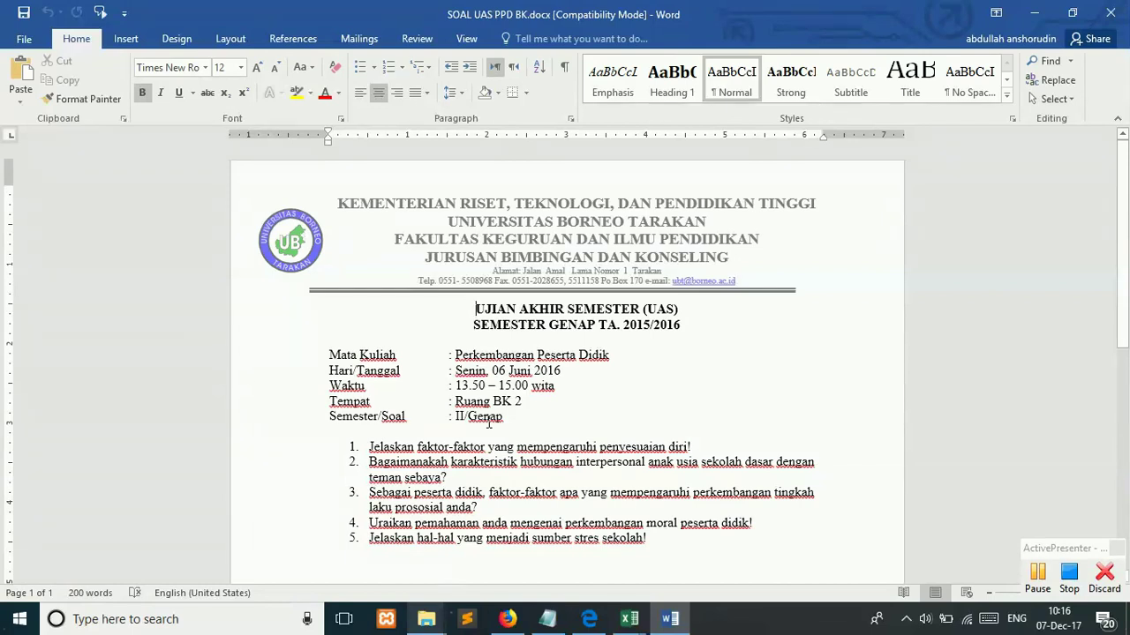
scroll(533, 453, down, 9)
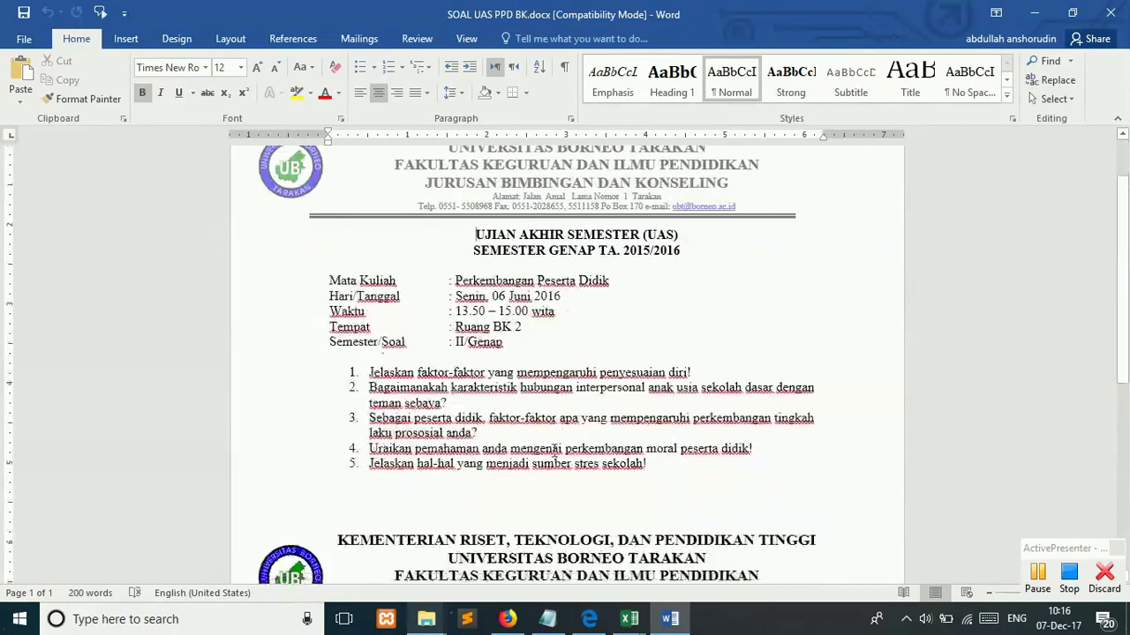
scroll(554, 451, up, 9)
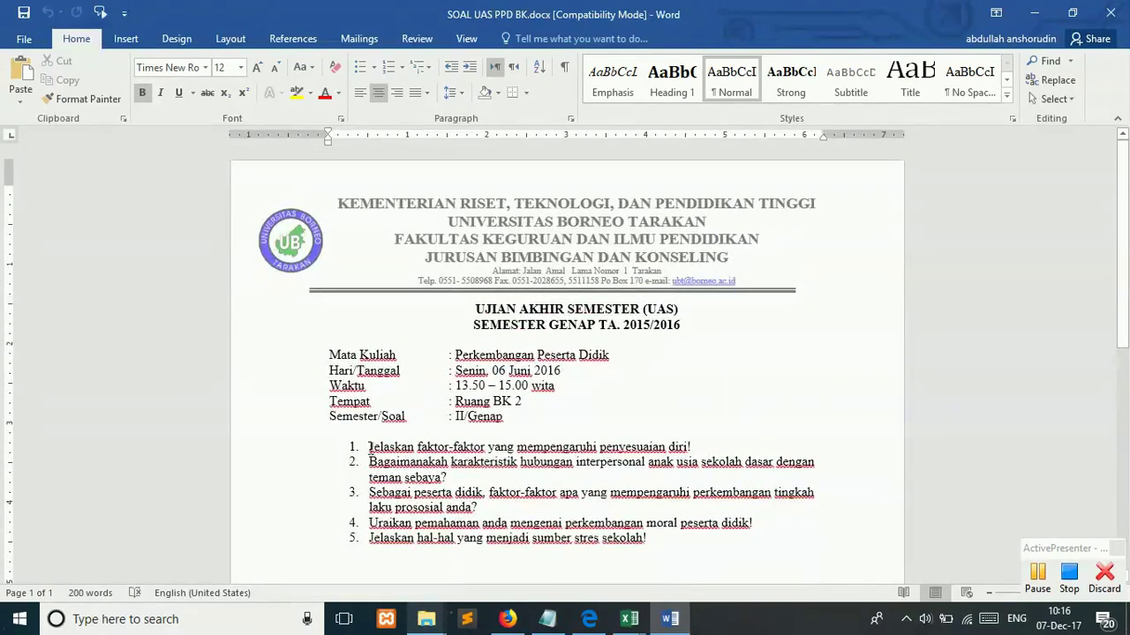
drag(369, 447, 697, 448)
key(ctrl+c)
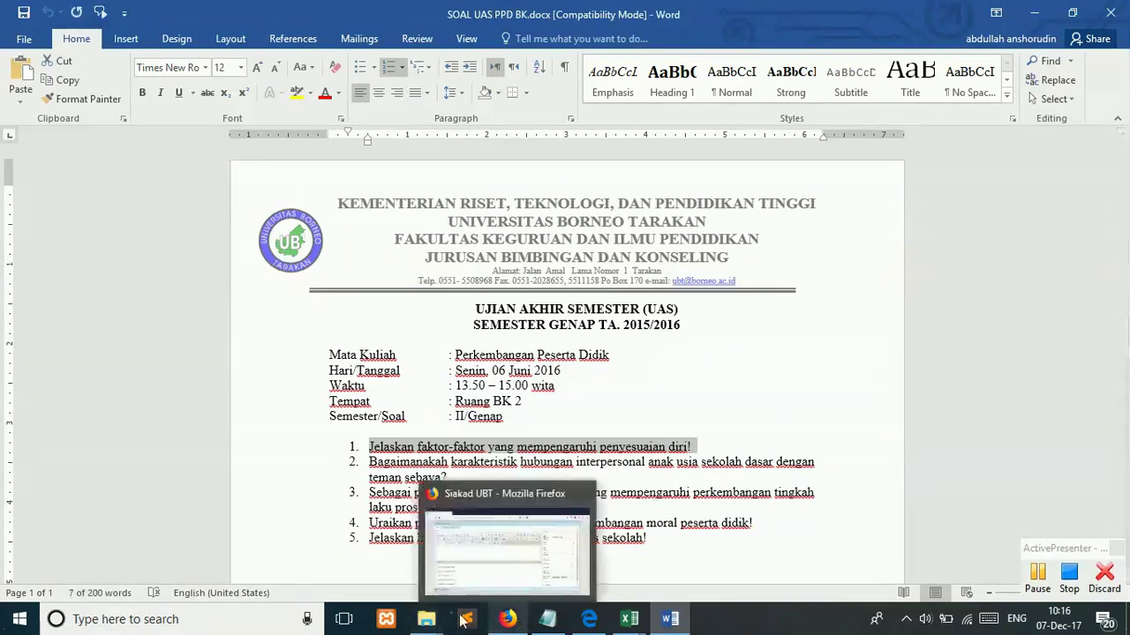
click(507, 618)
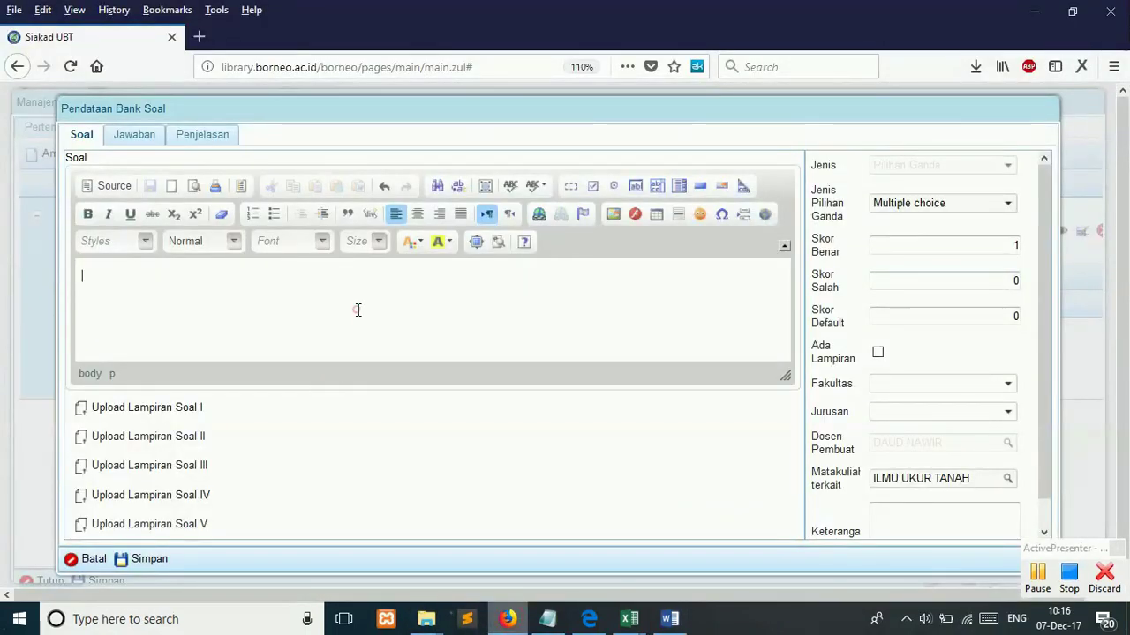
- Paste 'Jelaskan faktor-faktor yang mempengaruhi penyesuaian diri!' as unnumbered question text
key(ctrl+v)
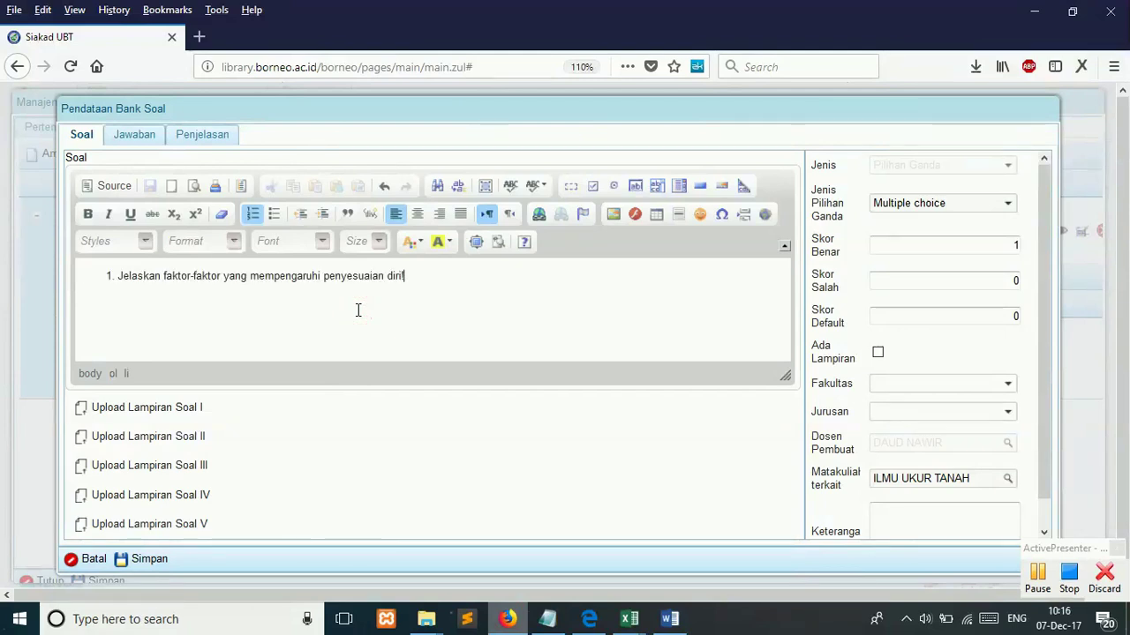
click(112, 280)
click(121, 277)
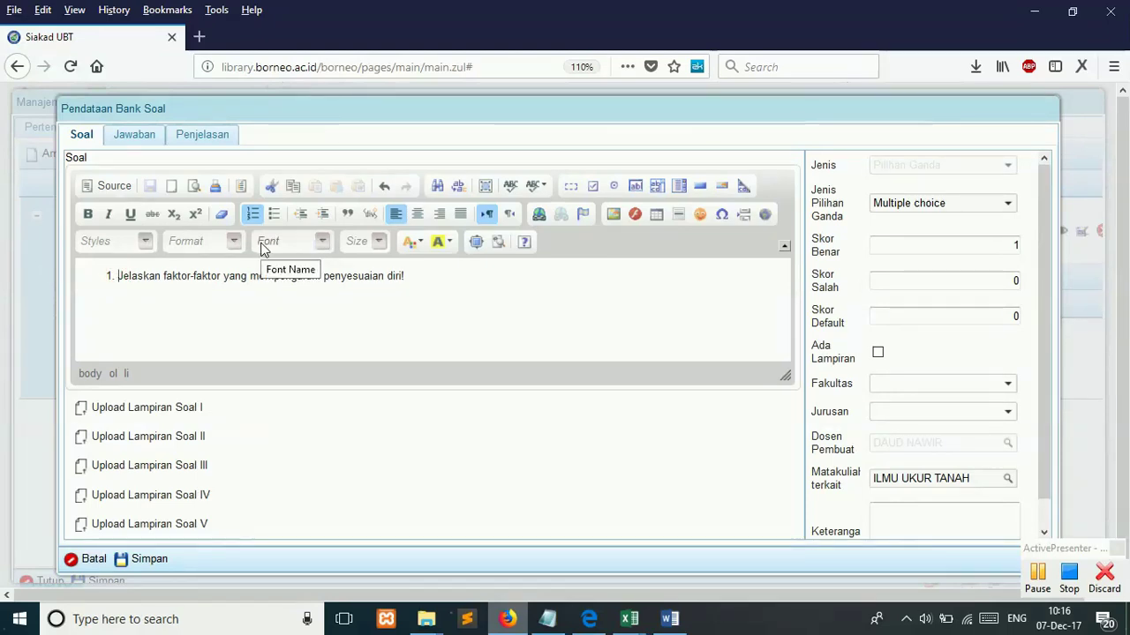
triple_click(118, 277)
click(117, 276)
click(252, 213)
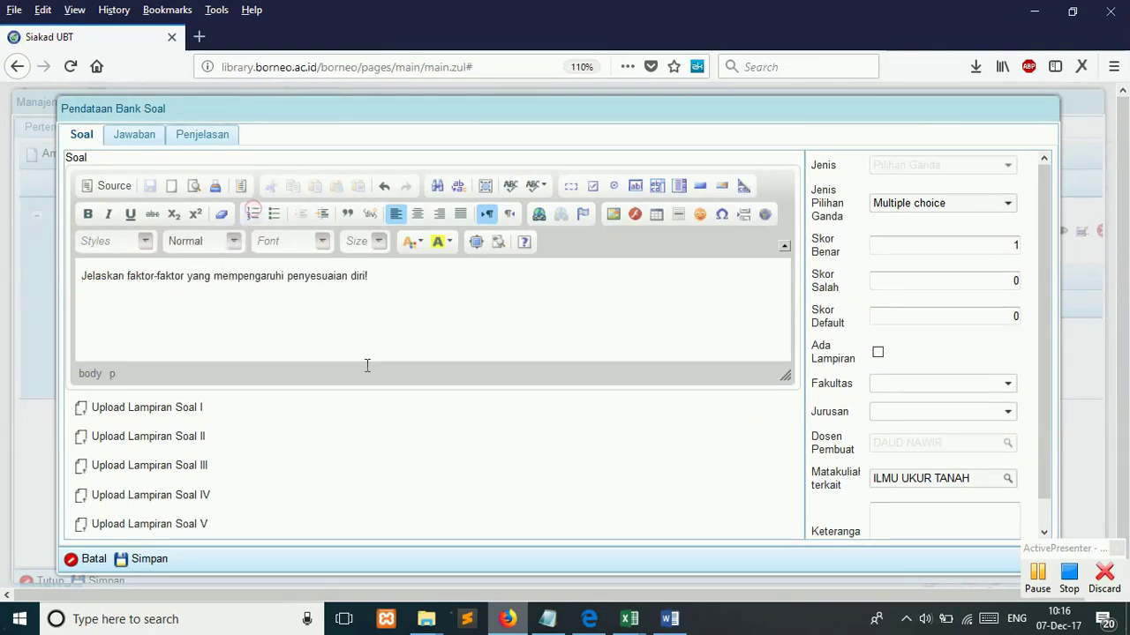
click(451, 285)
click(143, 139)
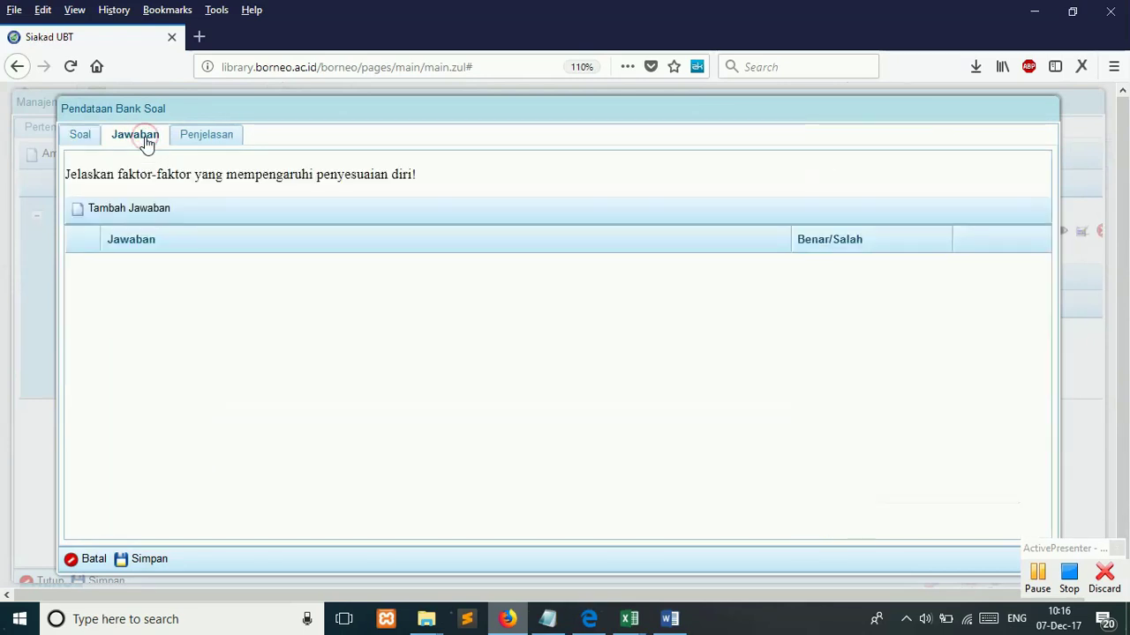
- Add 'Jabawab A' as answer A, tick Jawaban Benar, and save it
click(134, 211)
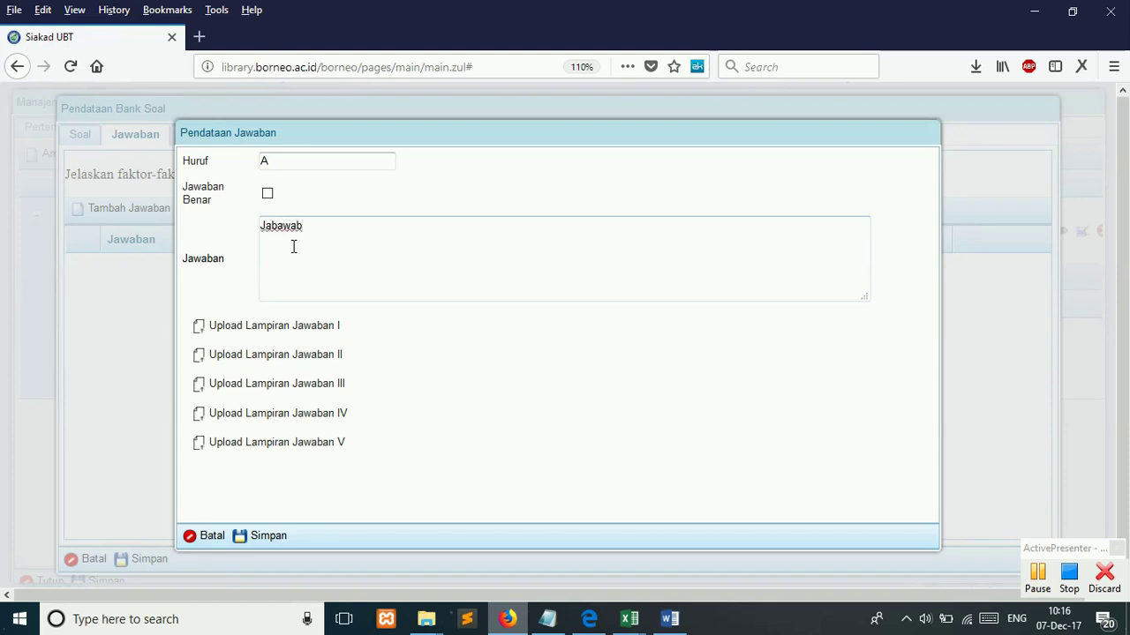
click(268, 196)
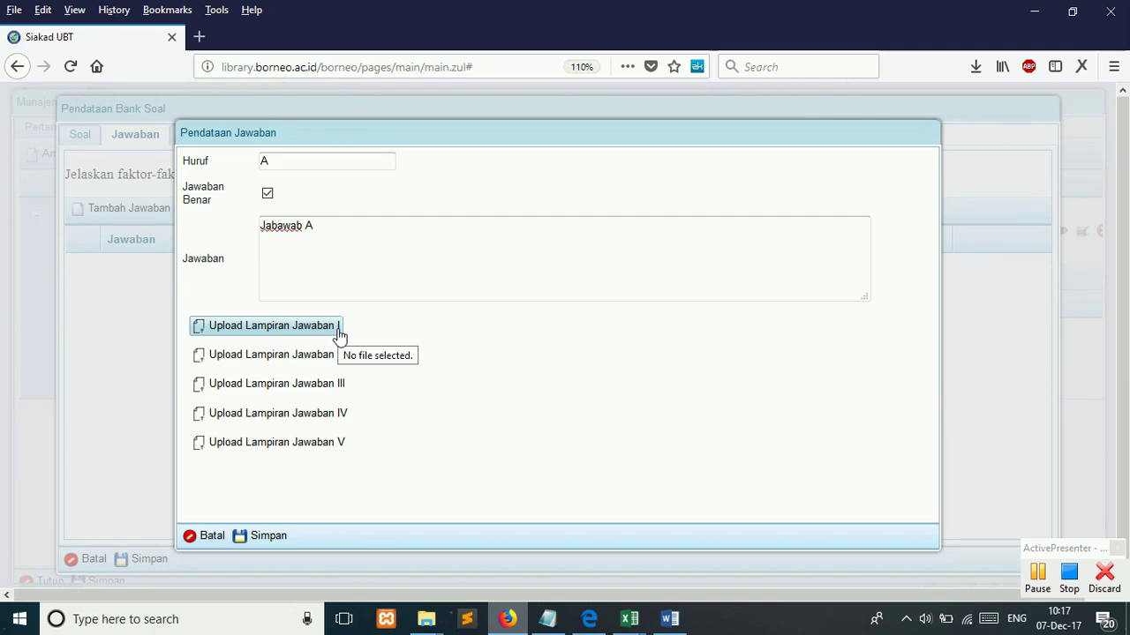
click(269, 537)
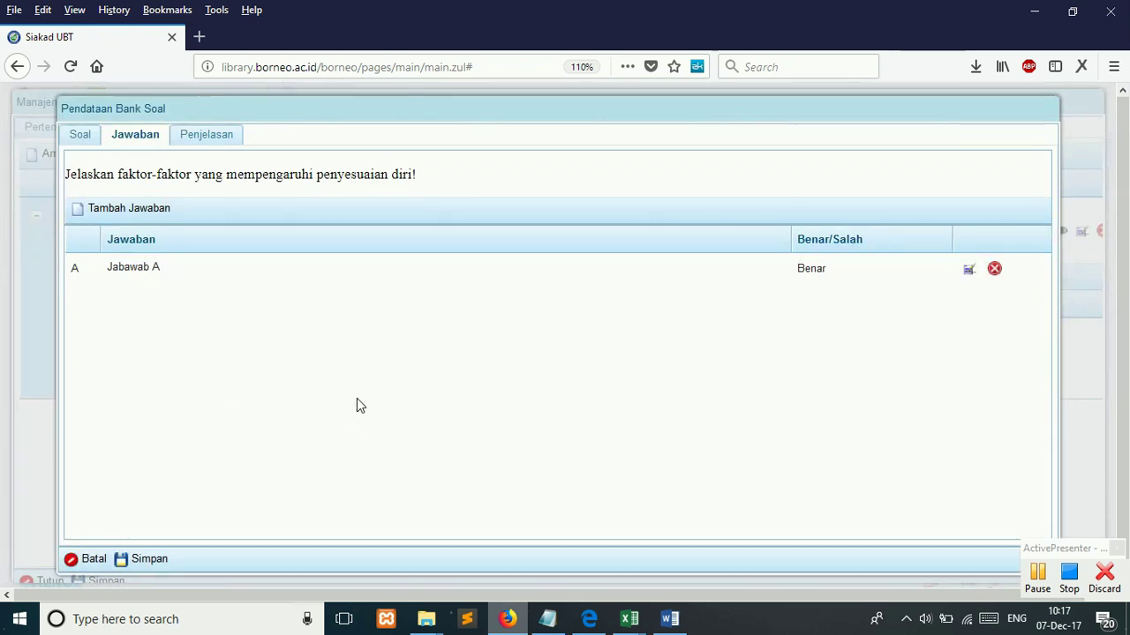
- Add answer B 'Sesuai gambar' with IMG_0045.JPG attached and save it
click(165, 212)
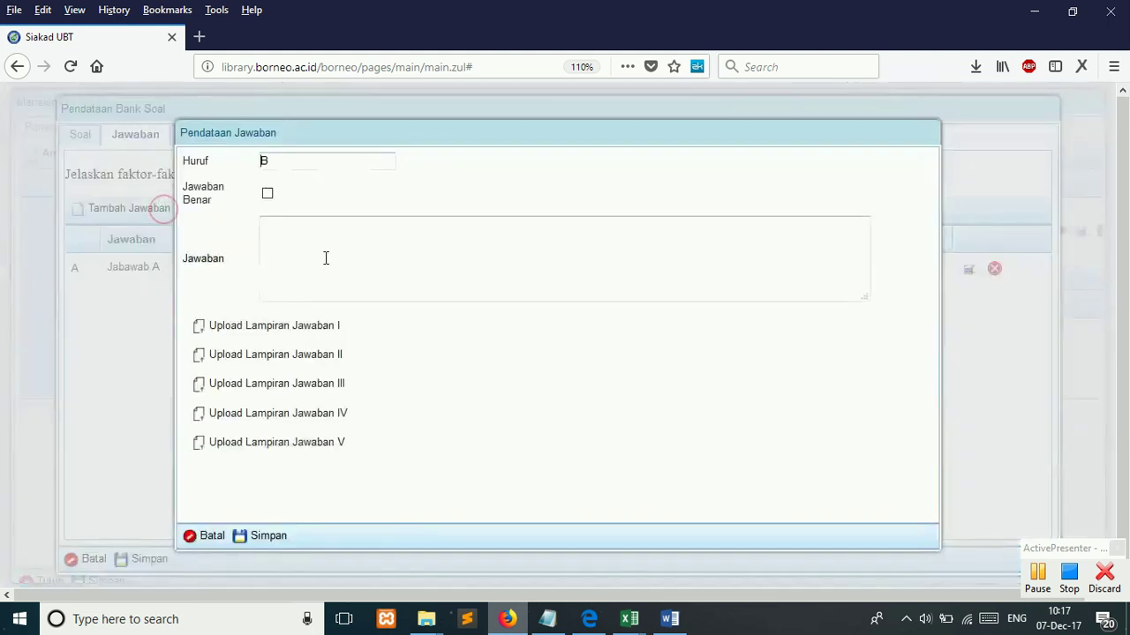
click(352, 248)
text(Sesuai gambar)
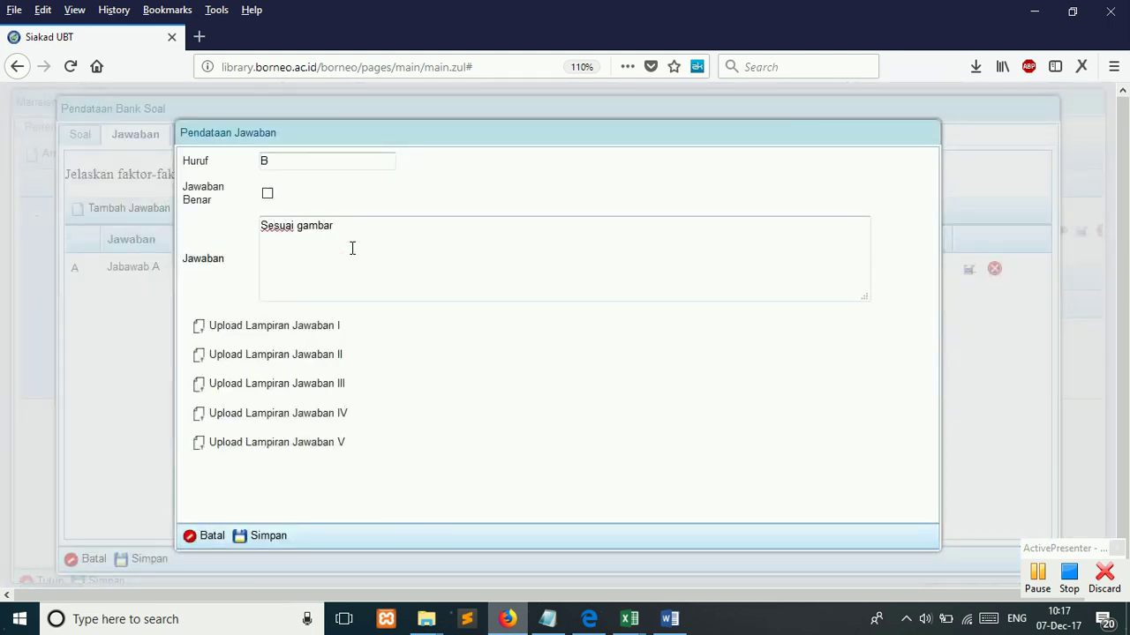
click(289, 336)
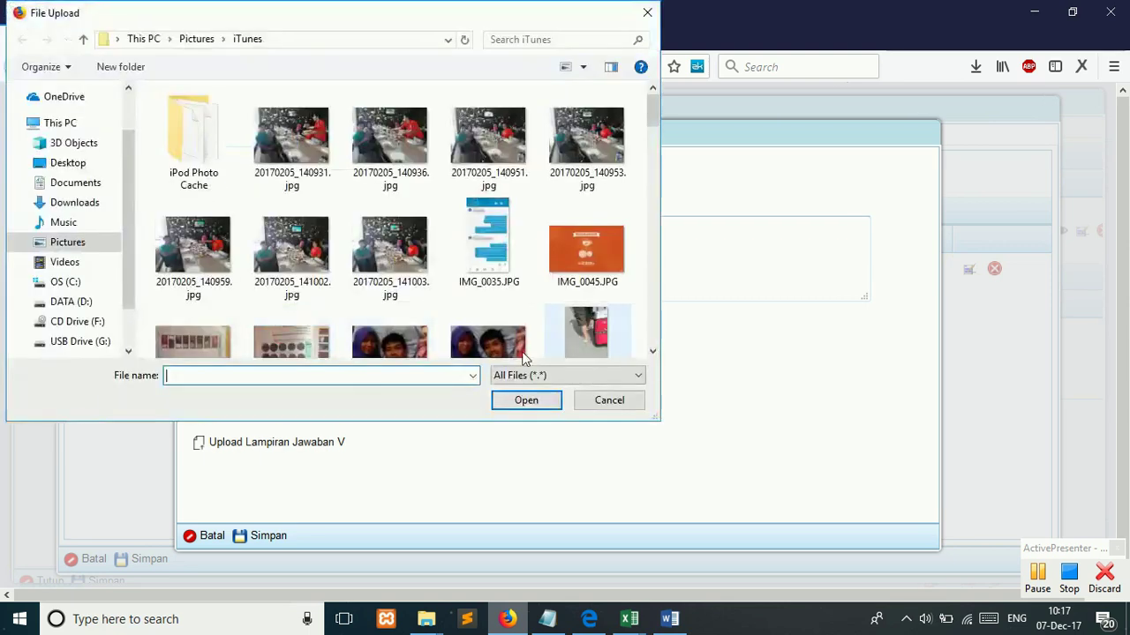
click(590, 245)
double_click(590, 243)
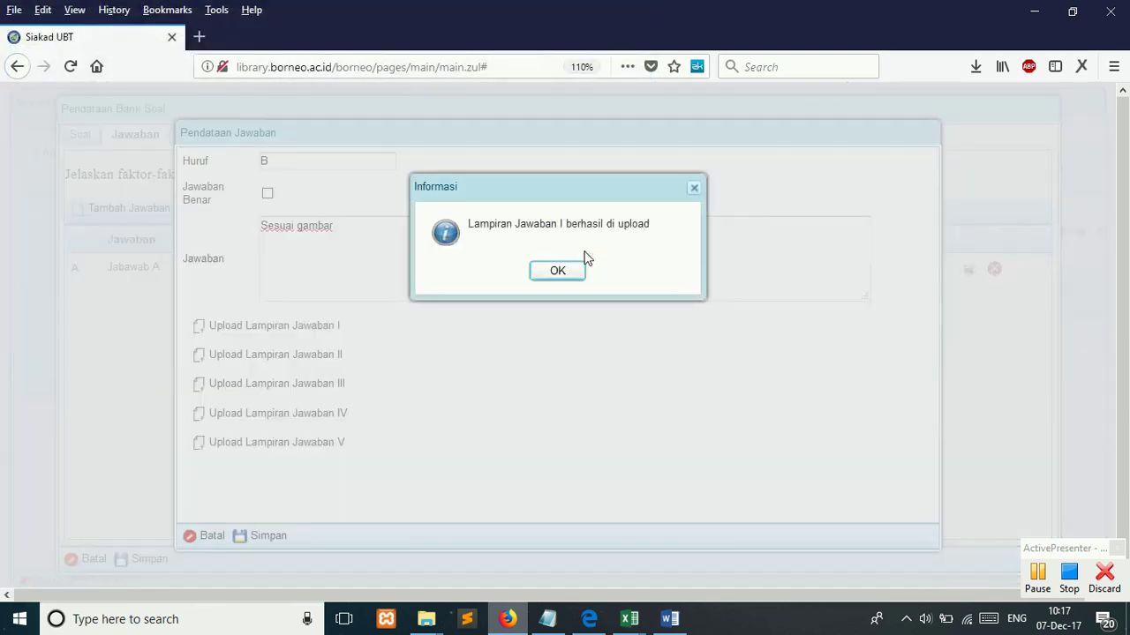
click(556, 272)
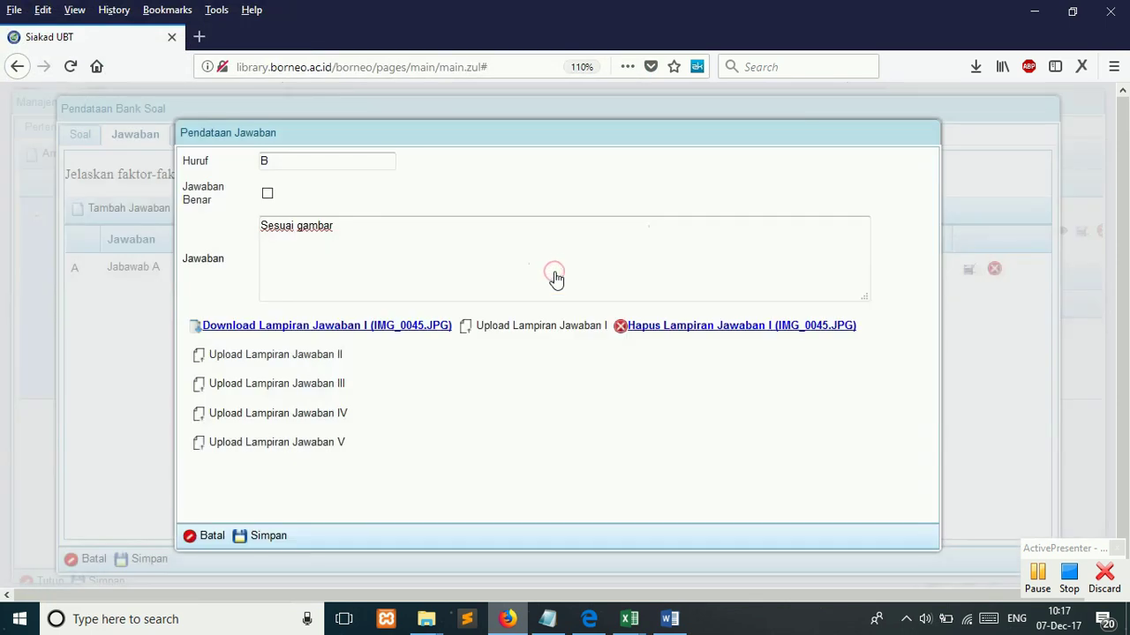
click(267, 537)
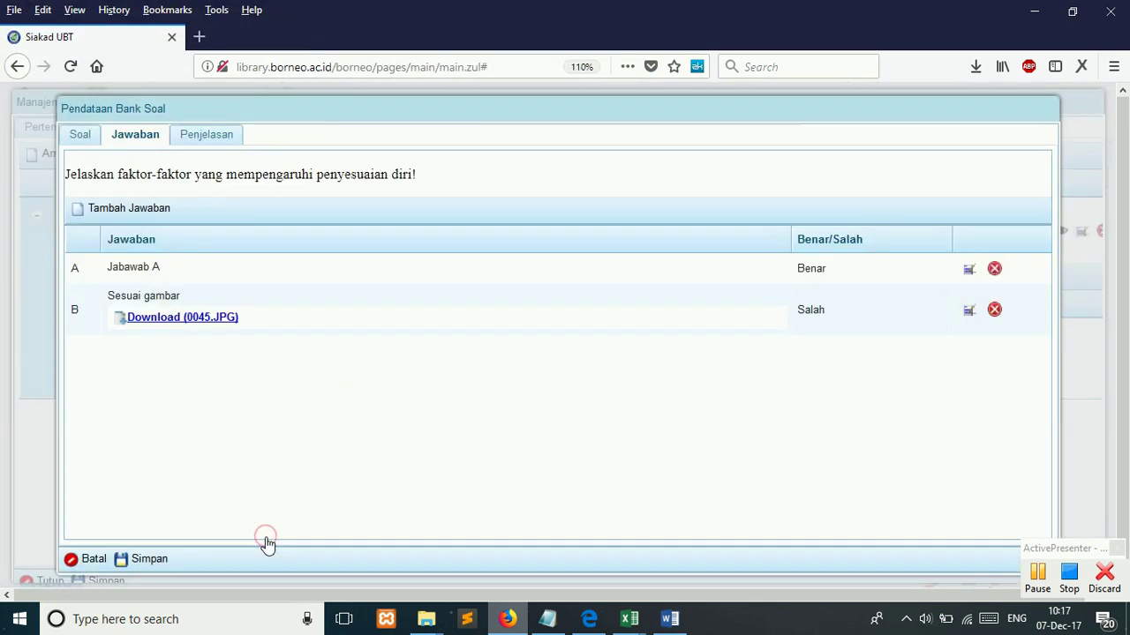
click(965, 314)
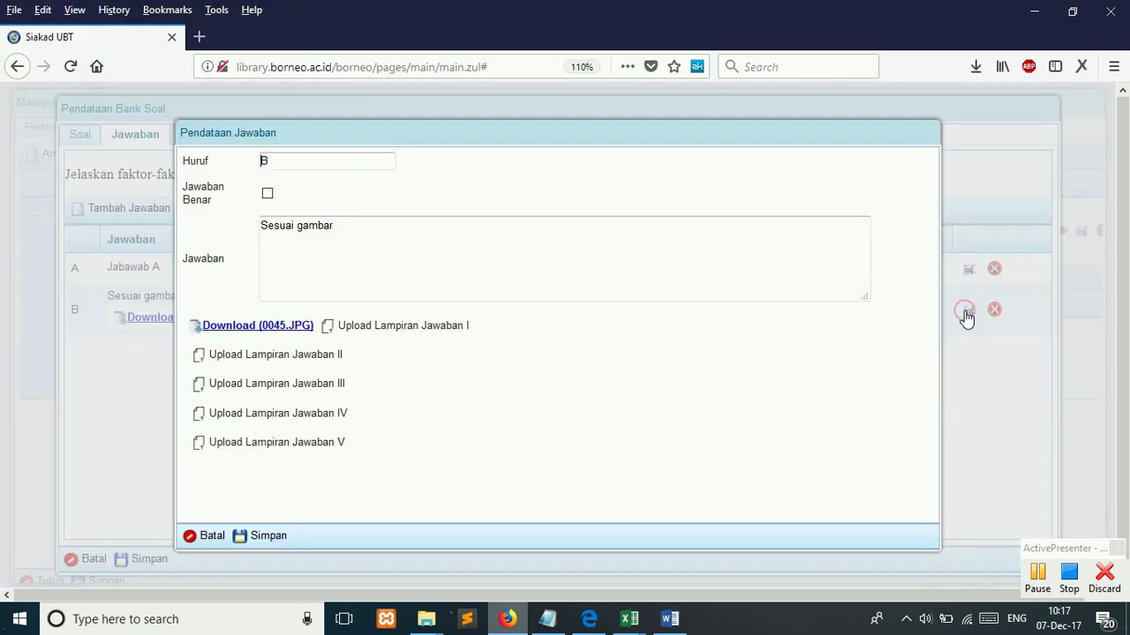
right_click(308, 333)
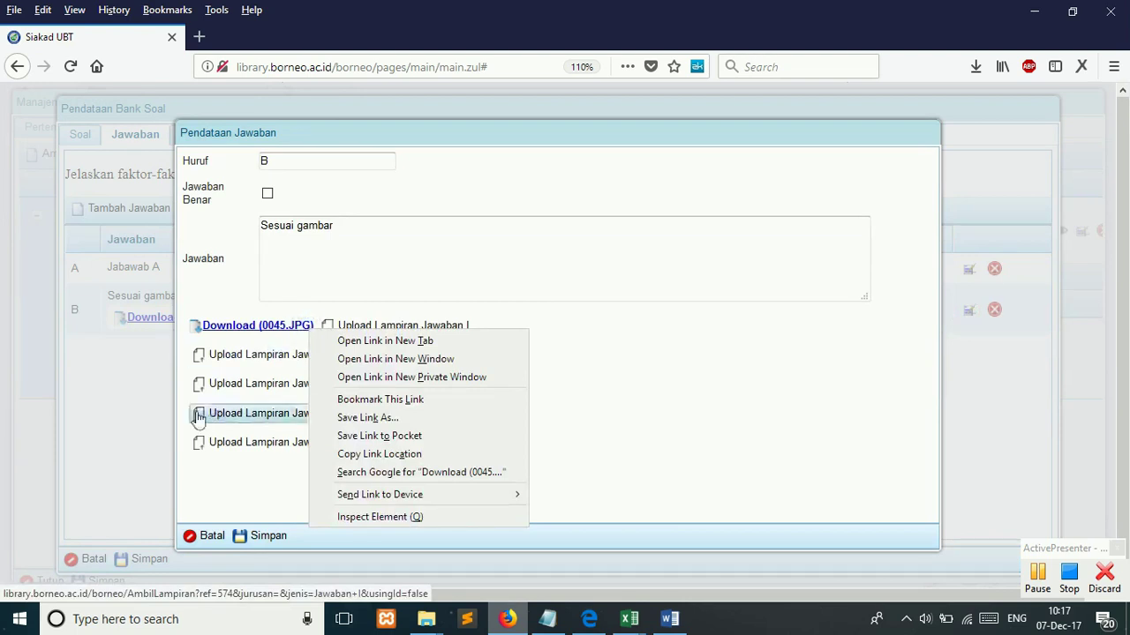
click(237, 490)
click(259, 531)
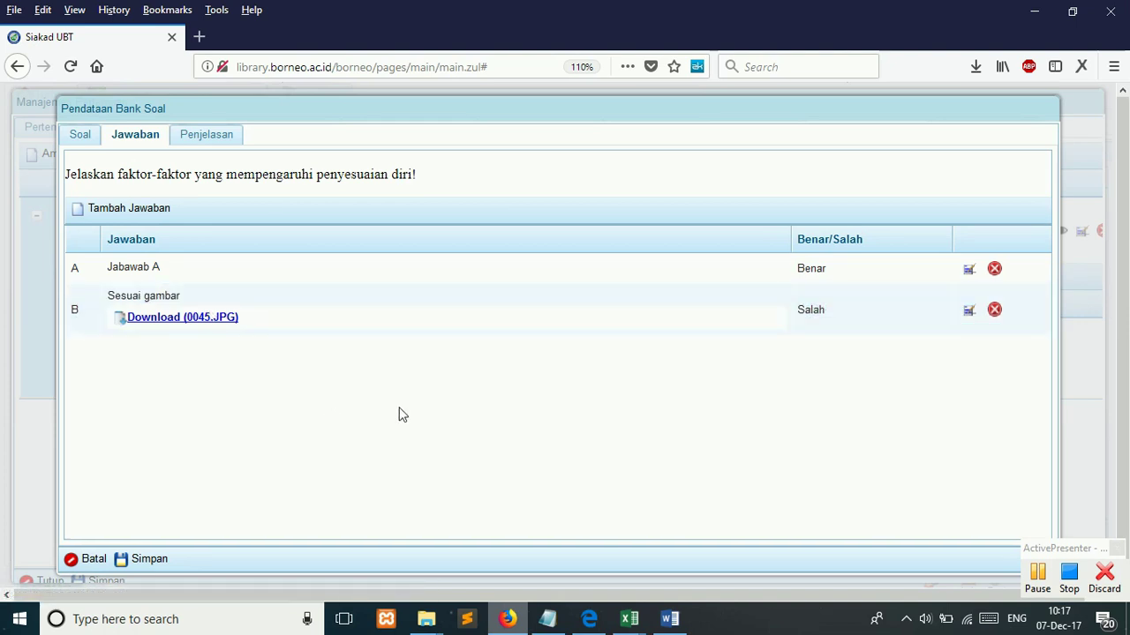
- Add answer C 'Jabwab C', save the question to Quiz 1, and start a new question
click(156, 216)
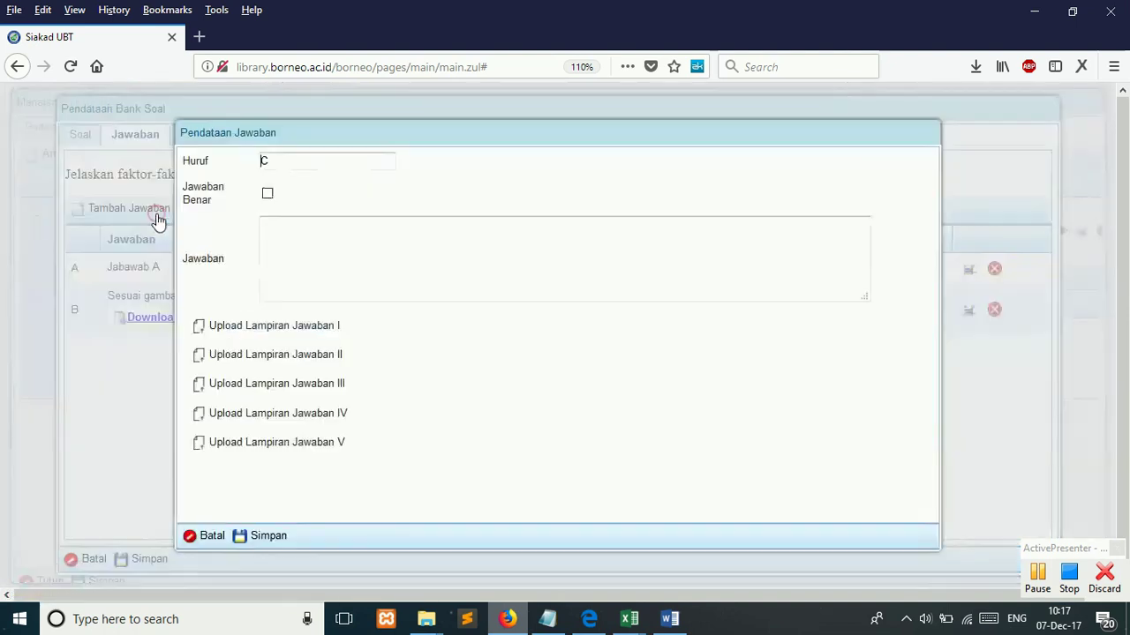
click(344, 262)
click(265, 536)
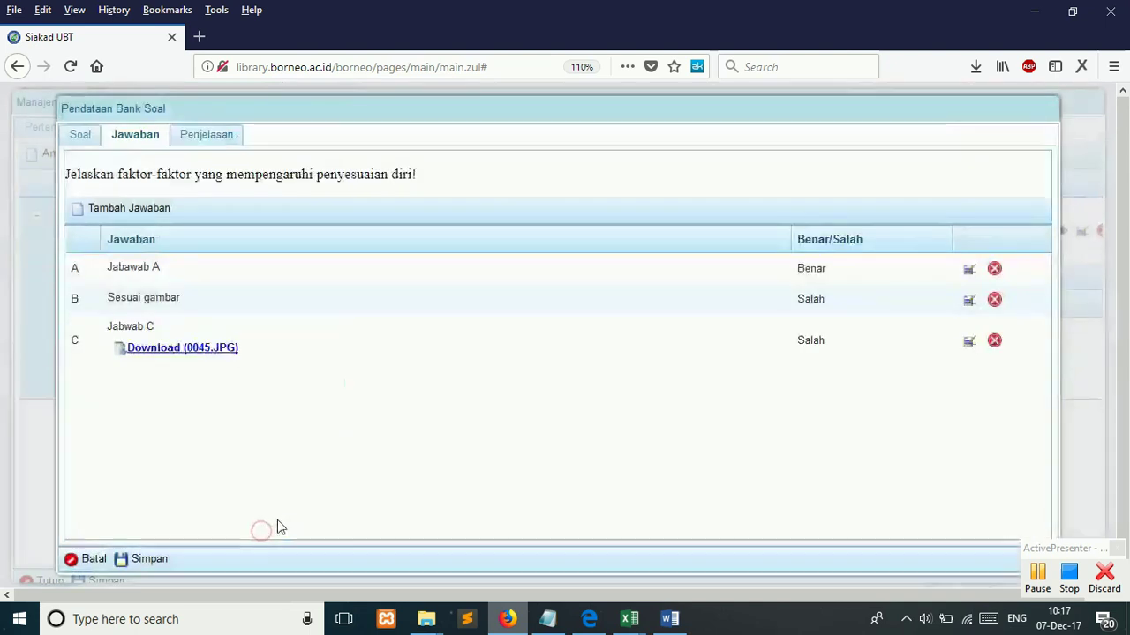
click(149, 562)
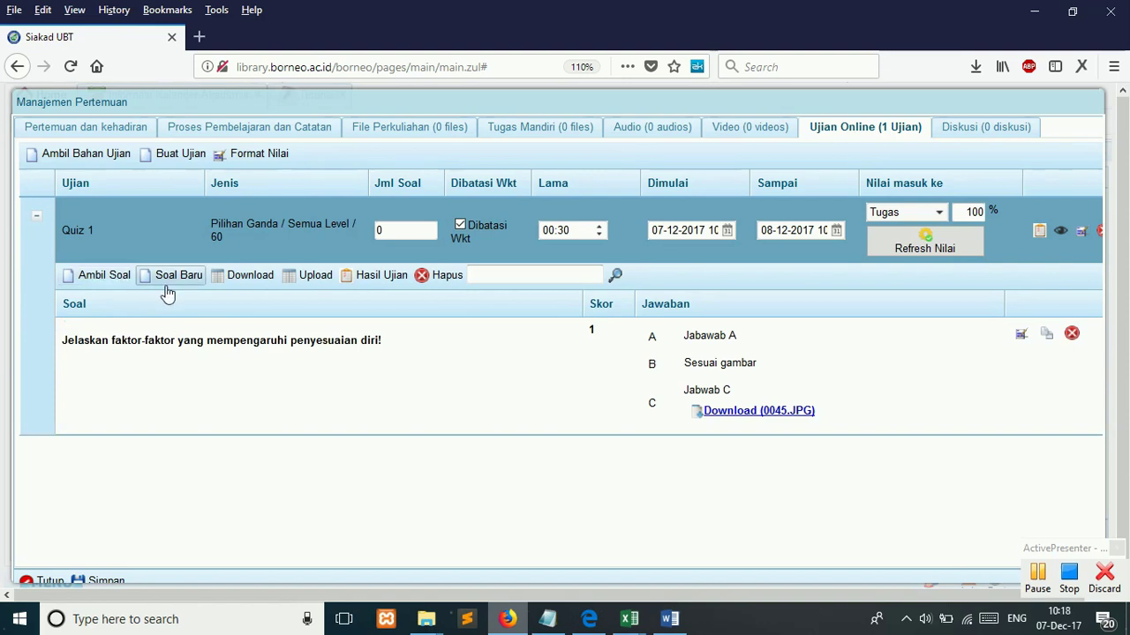
click(167, 288)
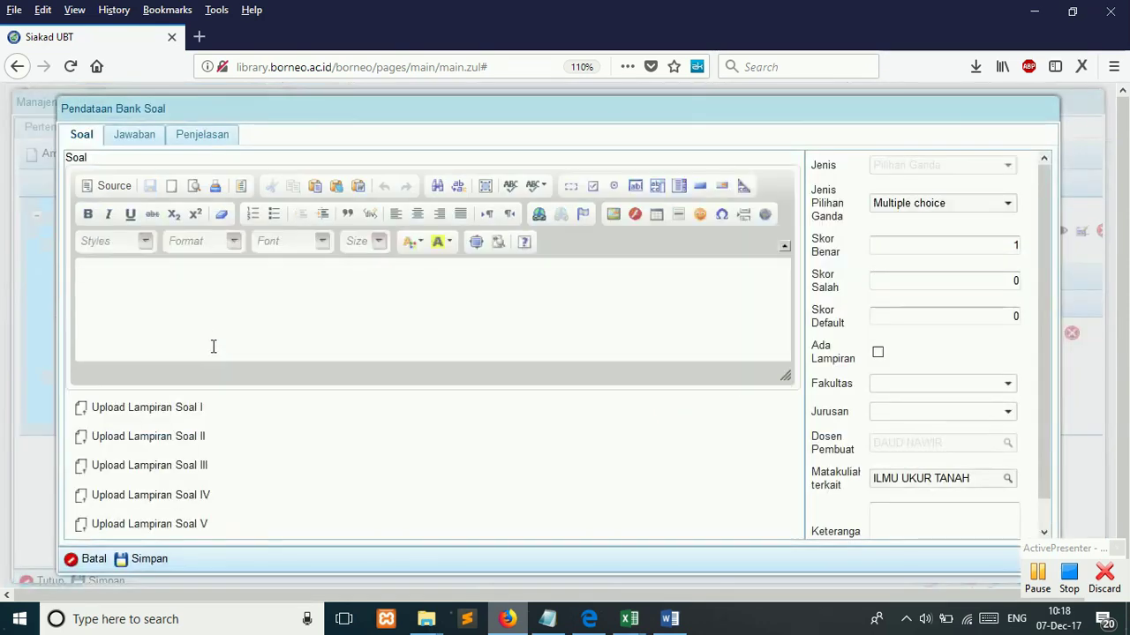
- Cancel the empty form, duplicate question 1, and copy question 2 from the Word file
click(82, 558)
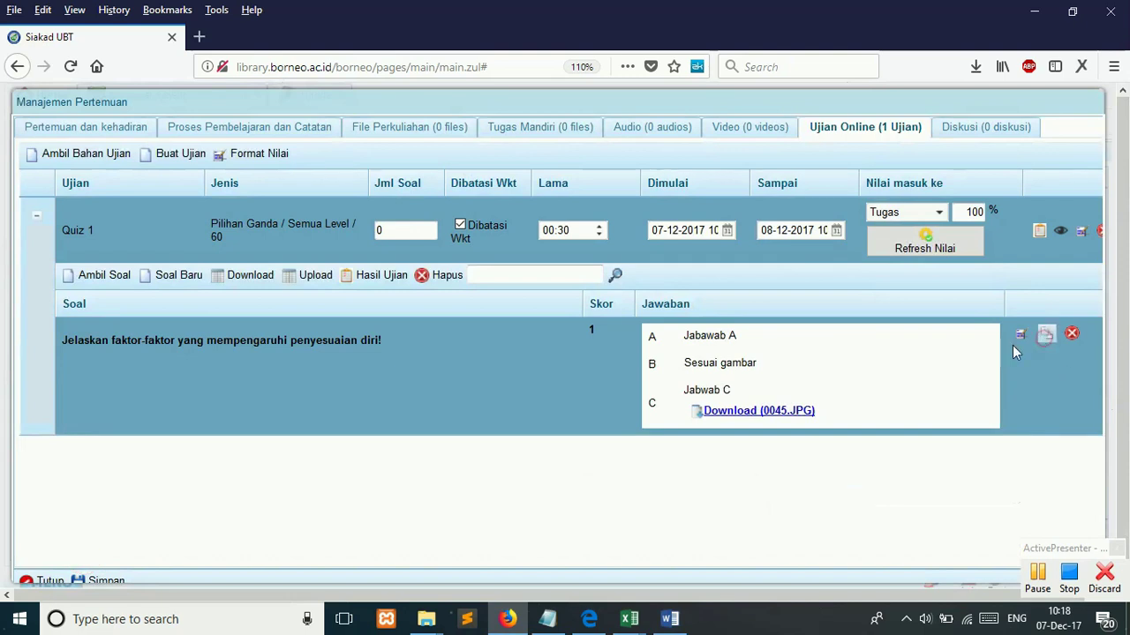
click(1018, 336)
click(671, 619)
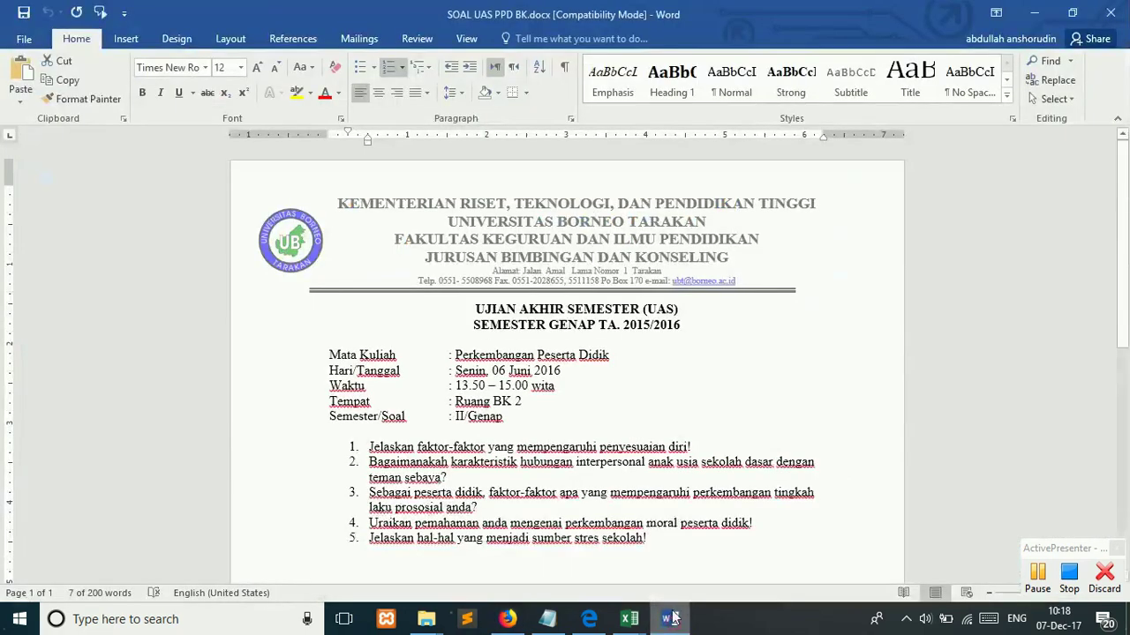
triple_click(477, 477)
key(ctrl+c)
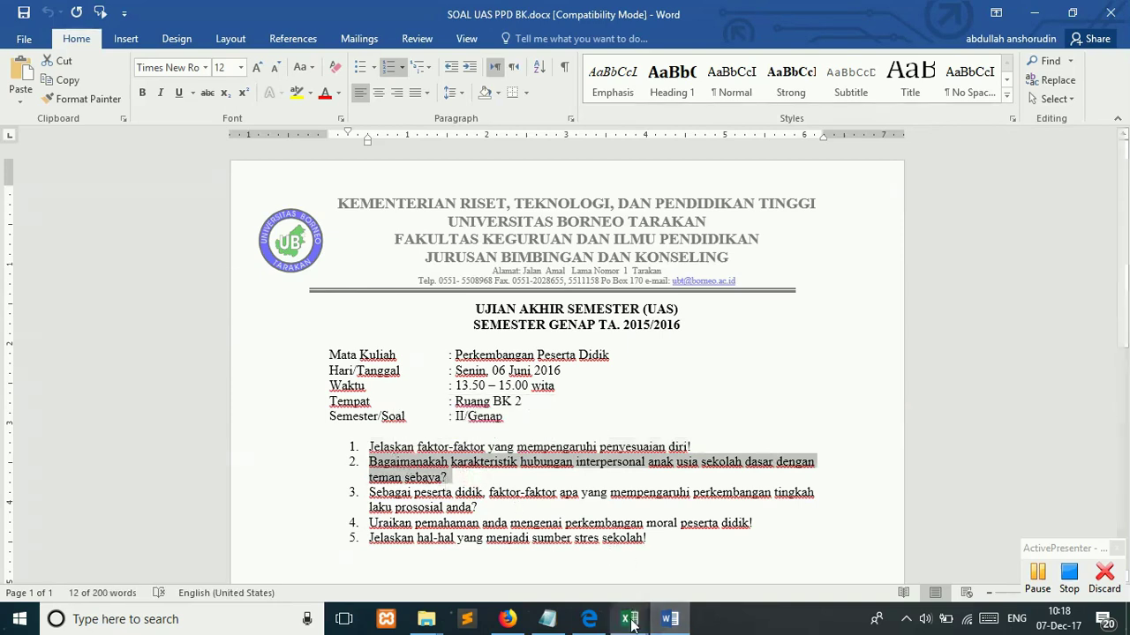
click(508, 618)
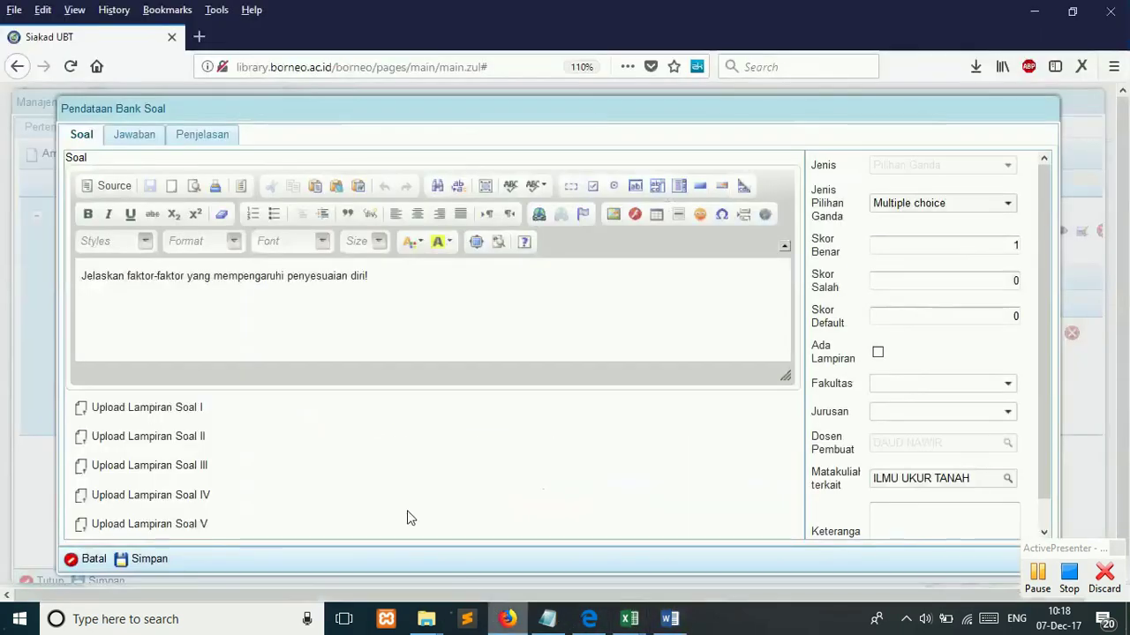
- Replace the text with the peer interpersonal relationships question, unnumbered, and save it
click(377, 308)
key(ctrl+a)
key(Delete)
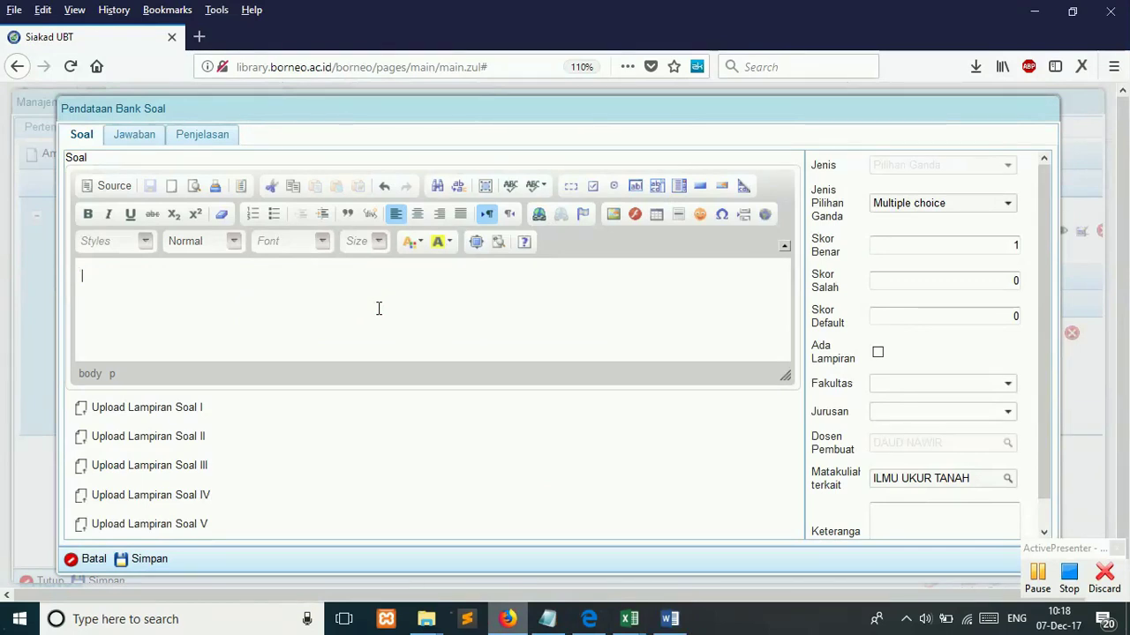
key(ctrl+v)
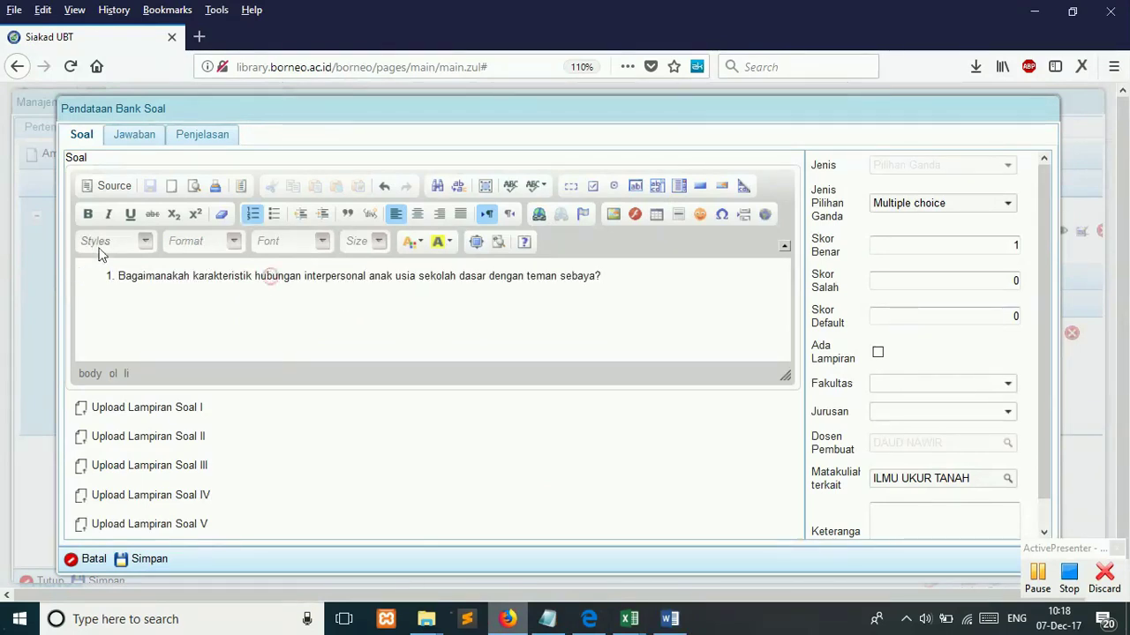
click(253, 213)
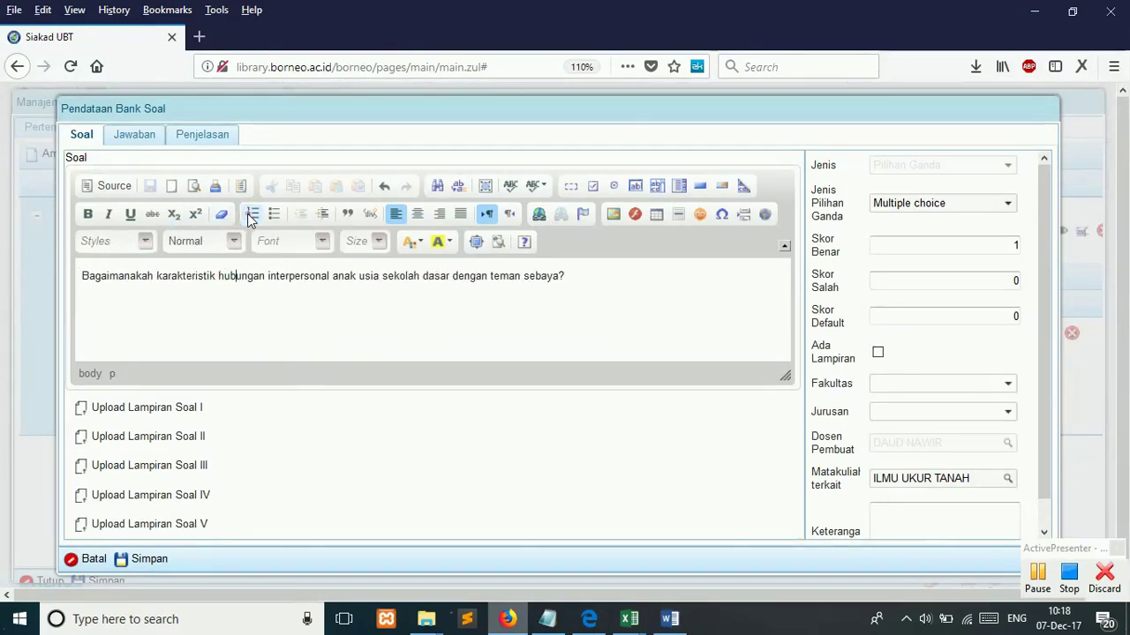
click(152, 563)
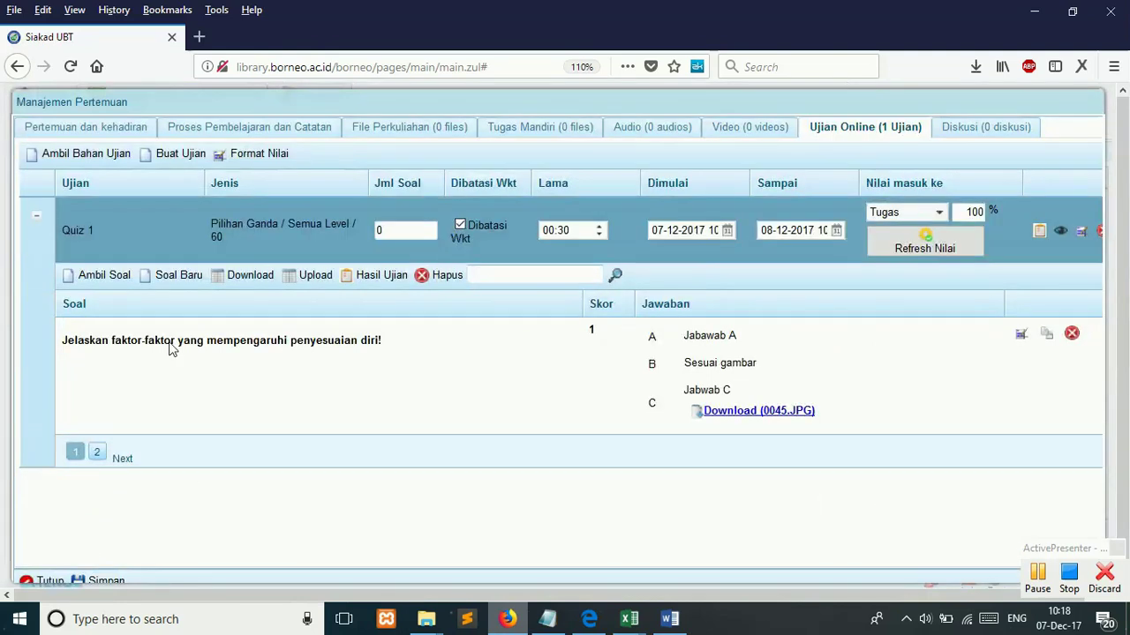
click(1043, 342)
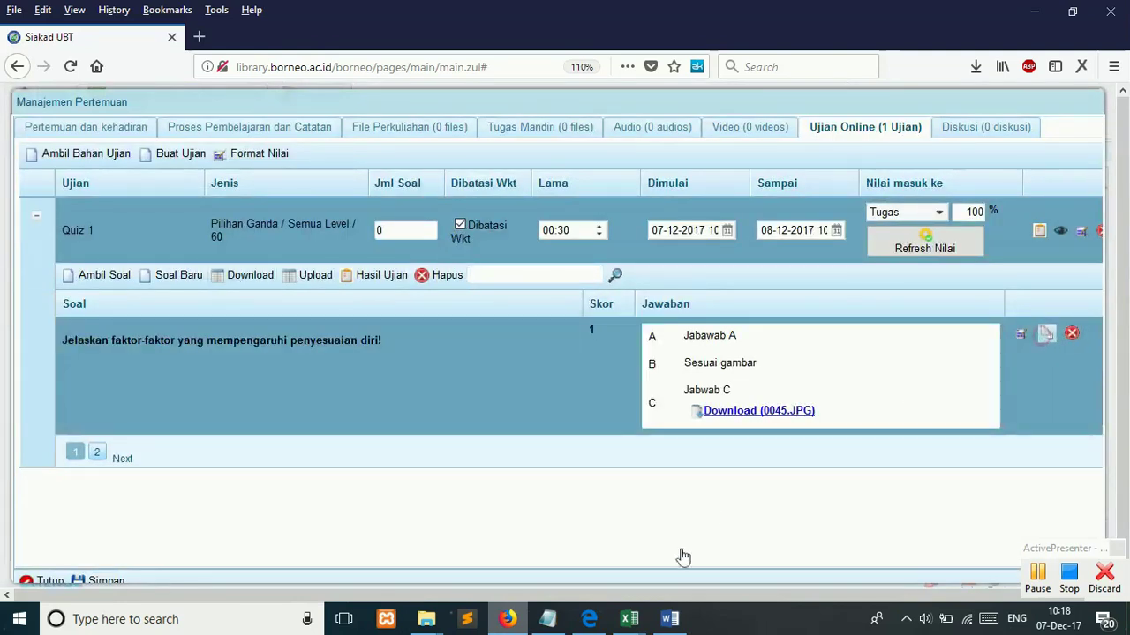
click(670, 619)
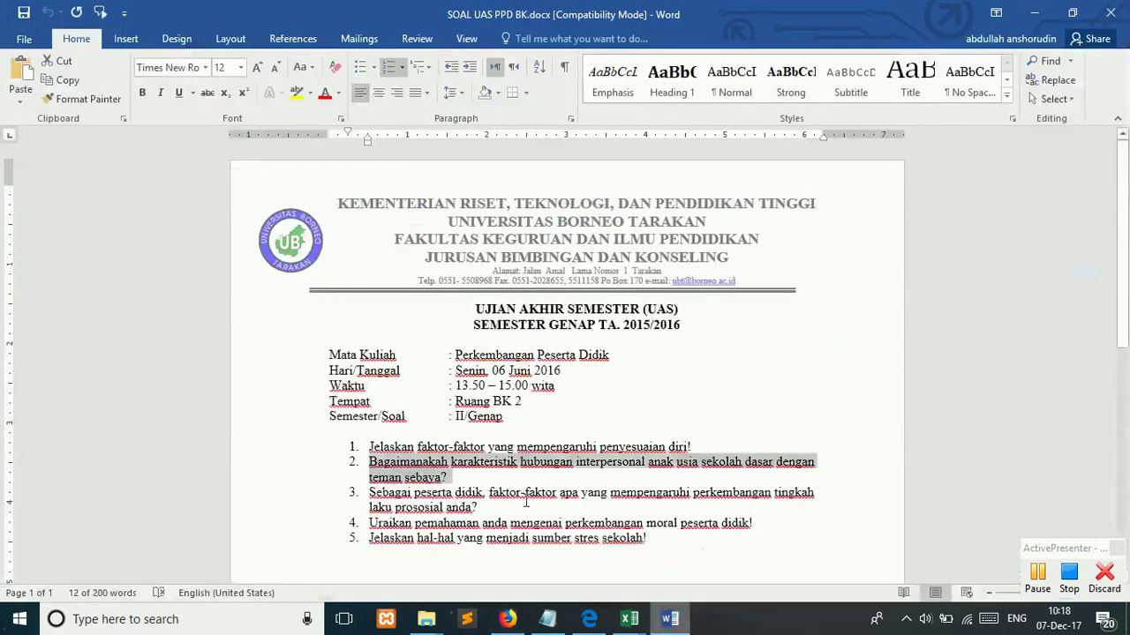
- Replace the duplicated question's text with question 3 on prosocial behaviour and save it
drag(481, 508, 369, 493)
key(ctrl+c)
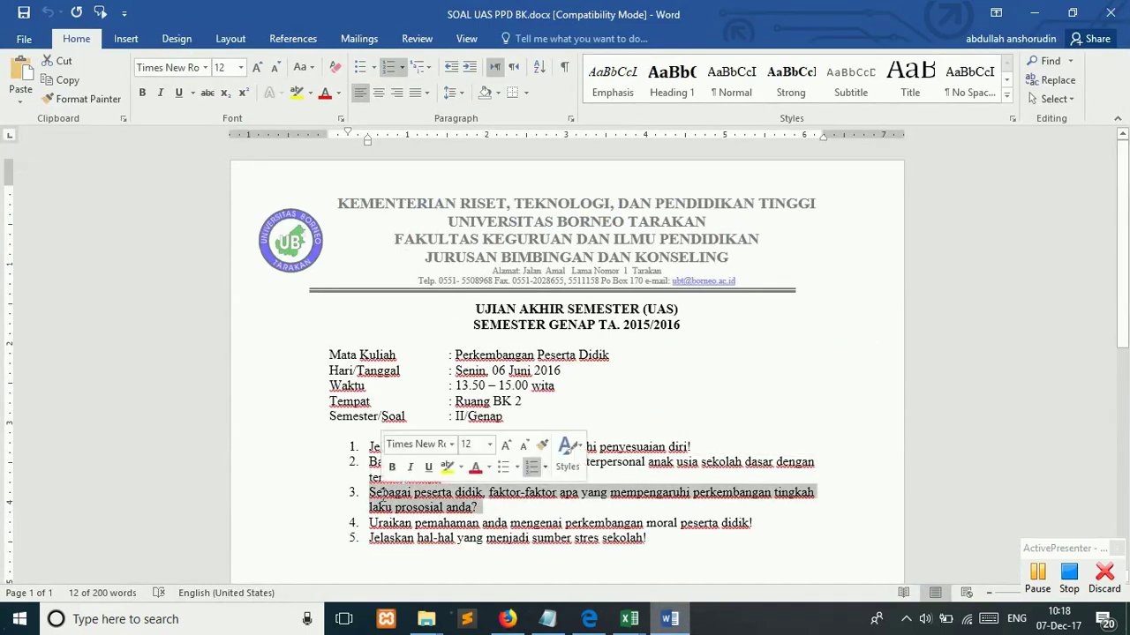
click(506, 618)
click(403, 305)
key(ctrl+a)
key(Delete)
key(ctrl+v)
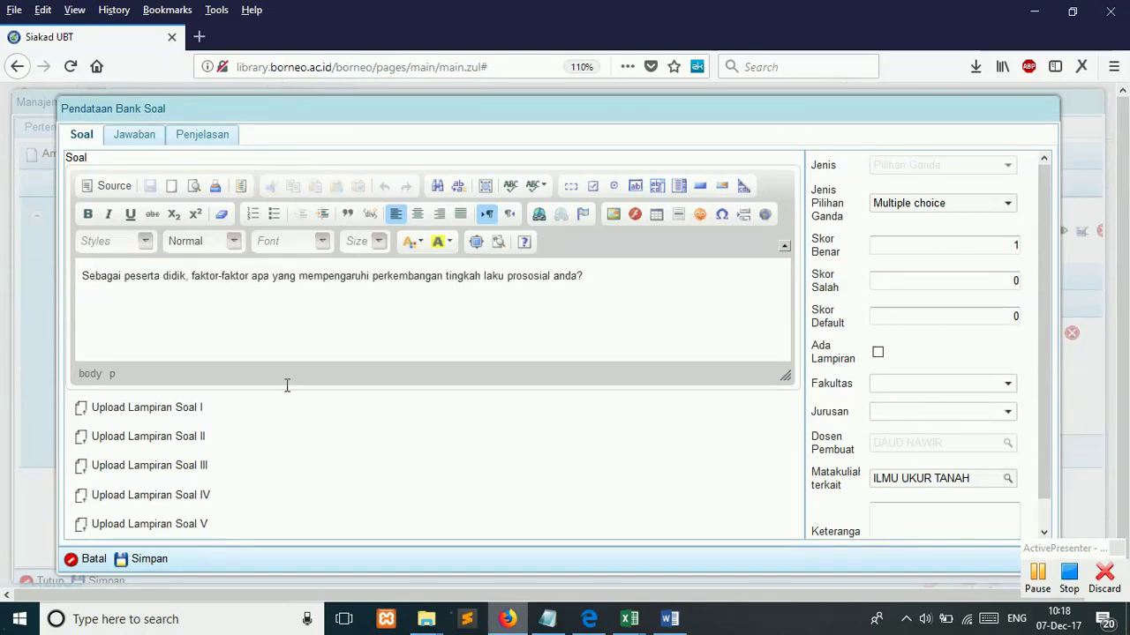
click(141, 559)
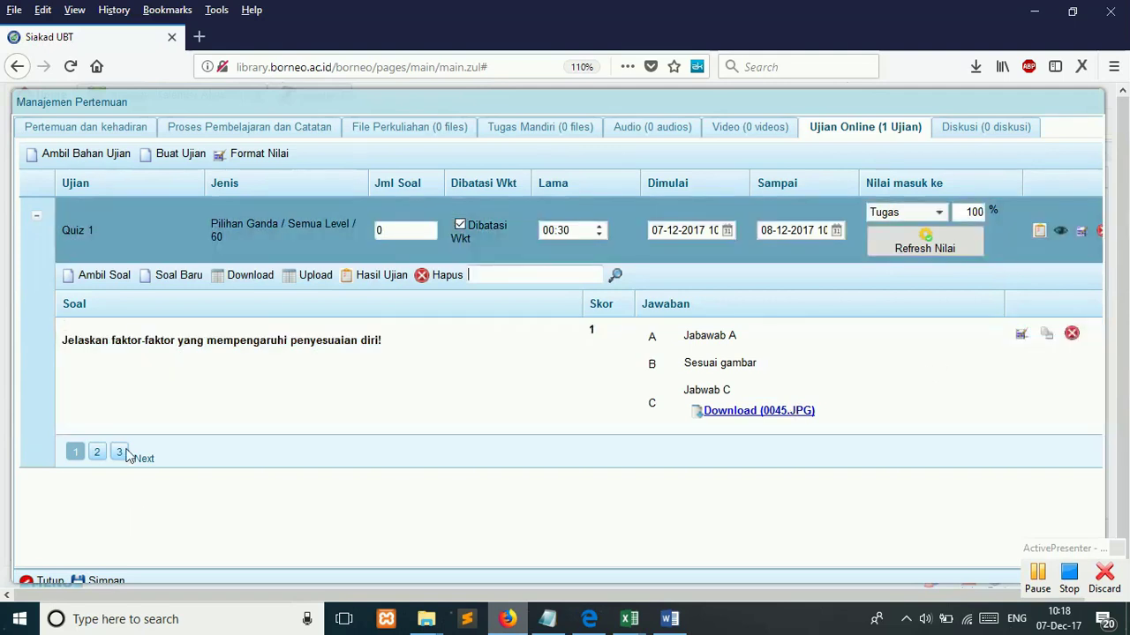
click(120, 453)
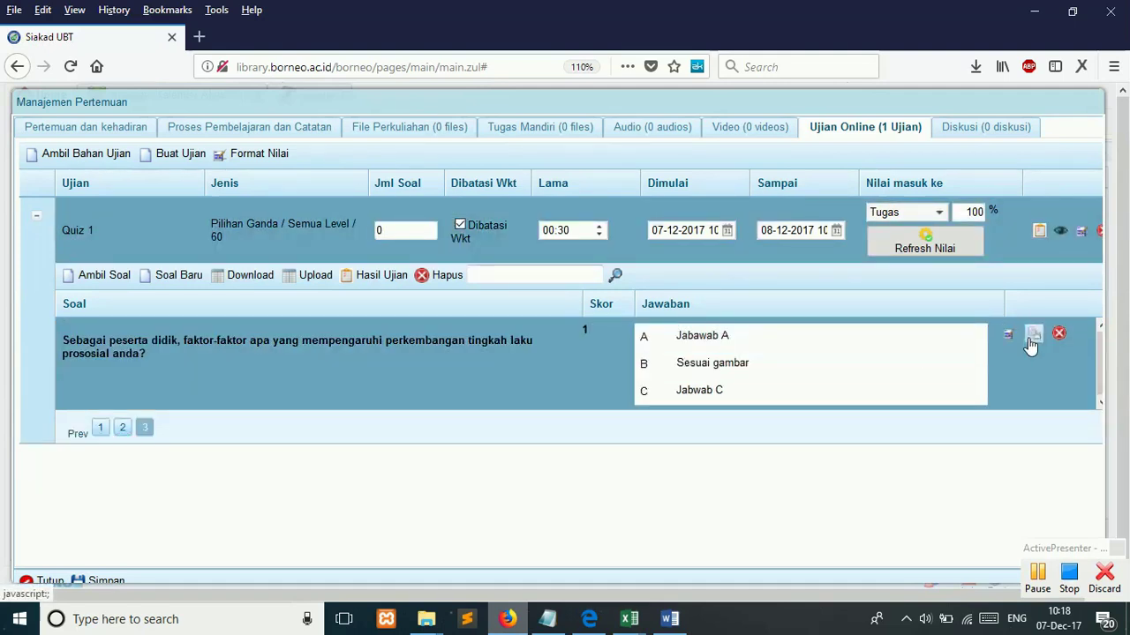
- Duplicate it and replace the text with the unnumbered moral-development question, then save
click(1033, 341)
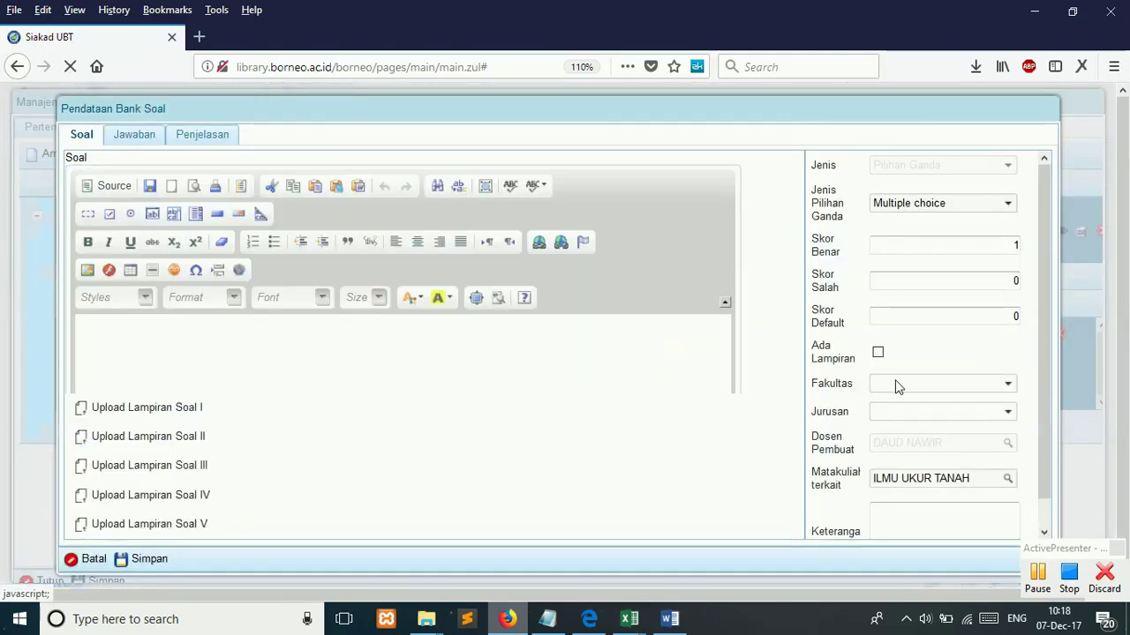
click(670, 618)
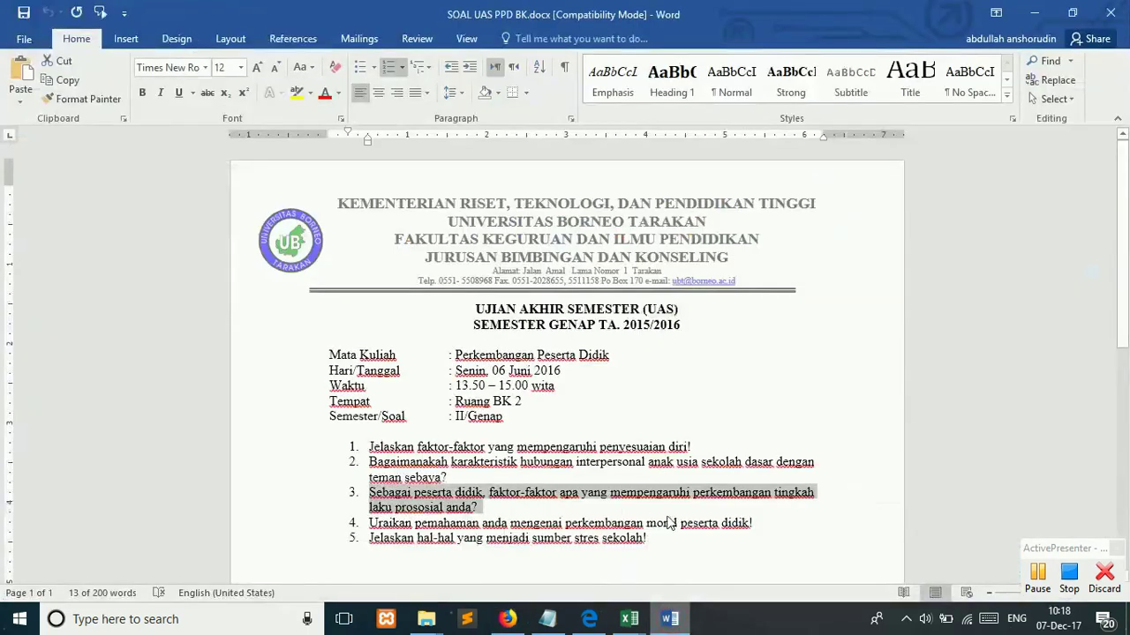
drag(762, 526, 383, 521)
key(ctrl+c)
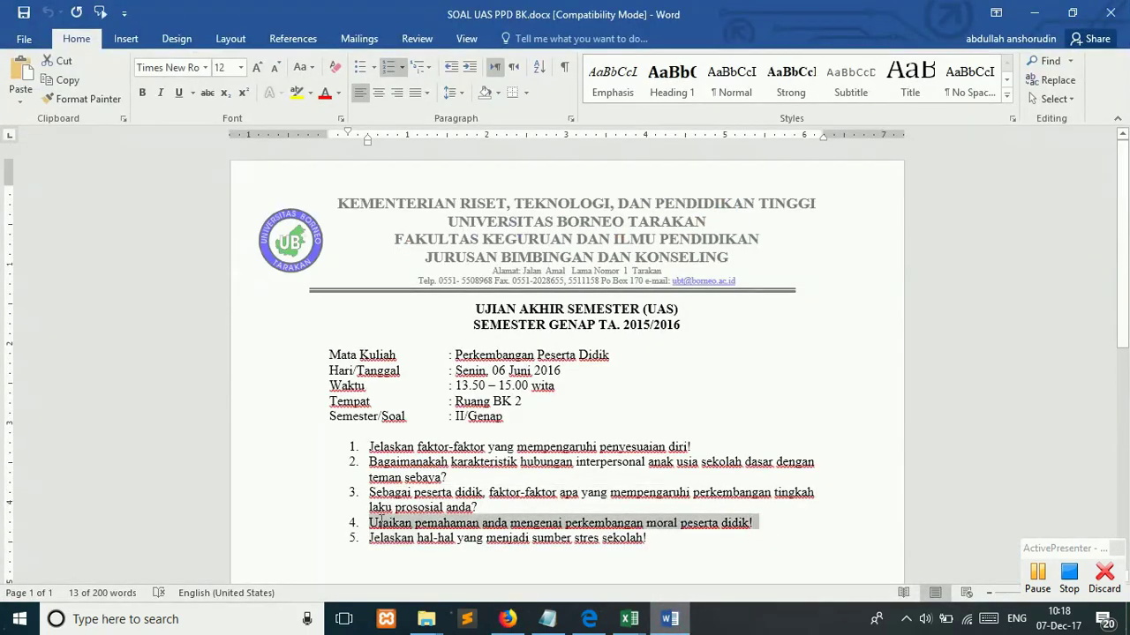
click(508, 619)
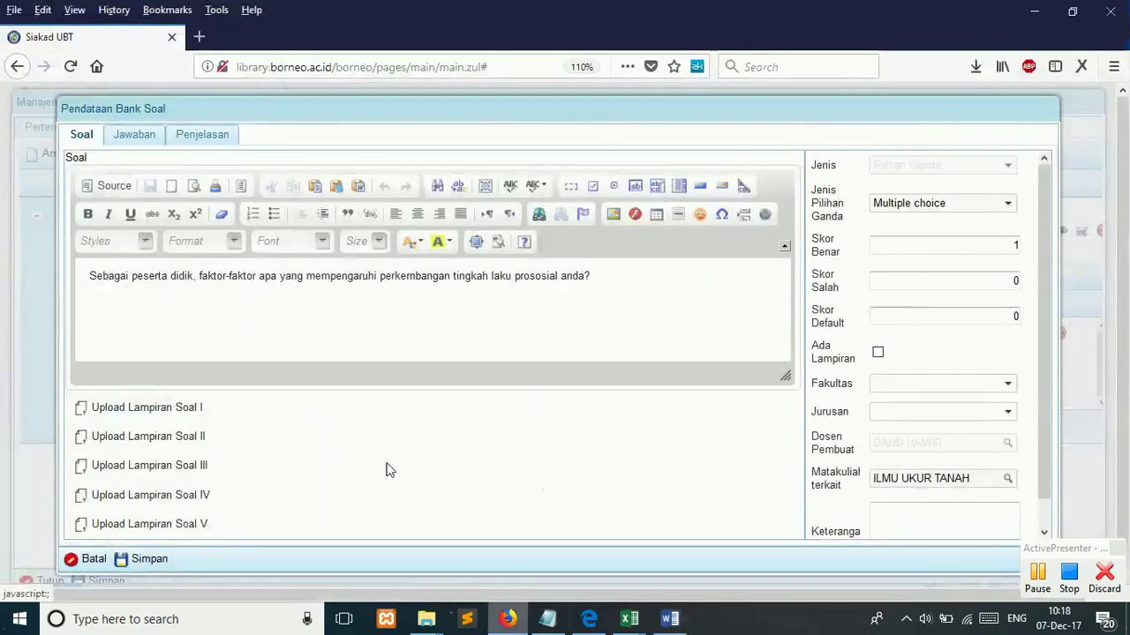
click(413, 296)
key(ctrl+a)
key(Delete)
key(ctrl+v)
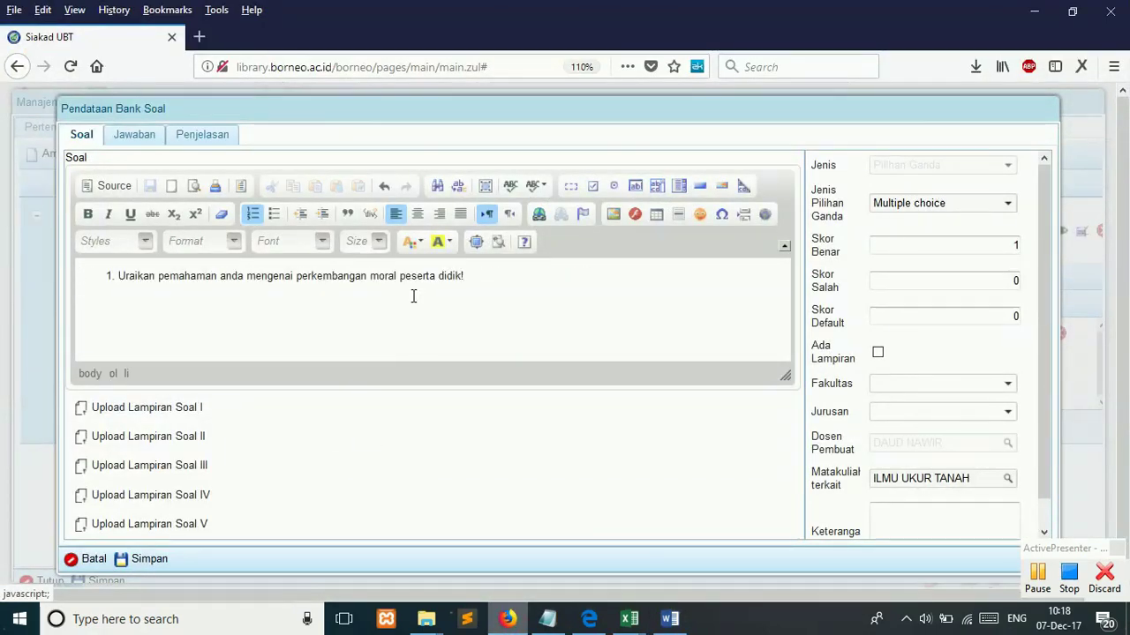
click(252, 214)
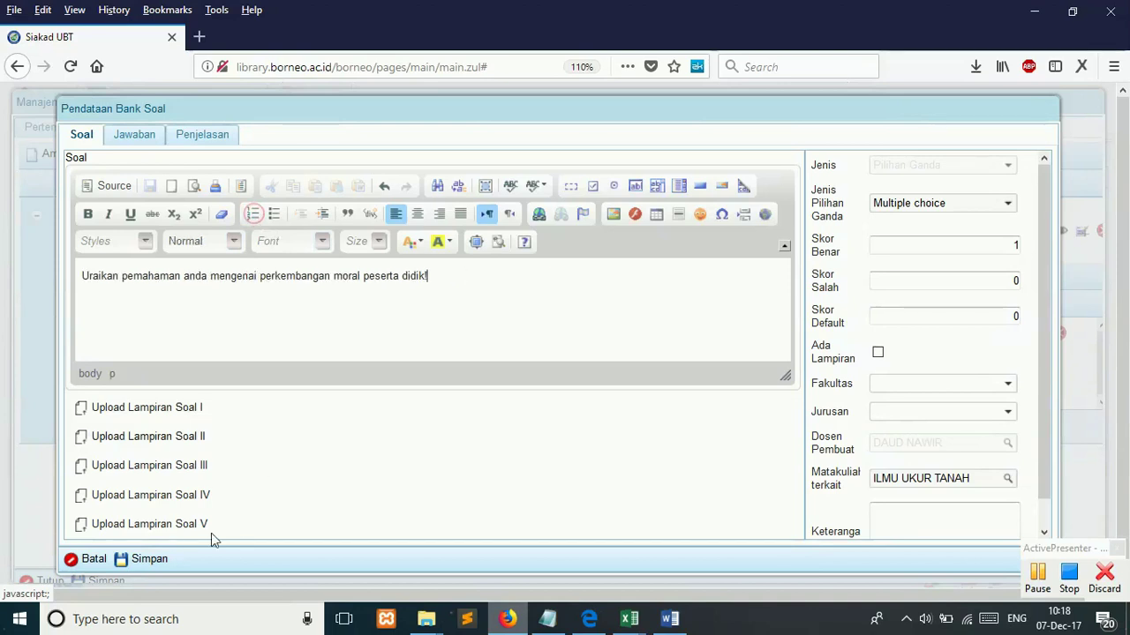
click(149, 559)
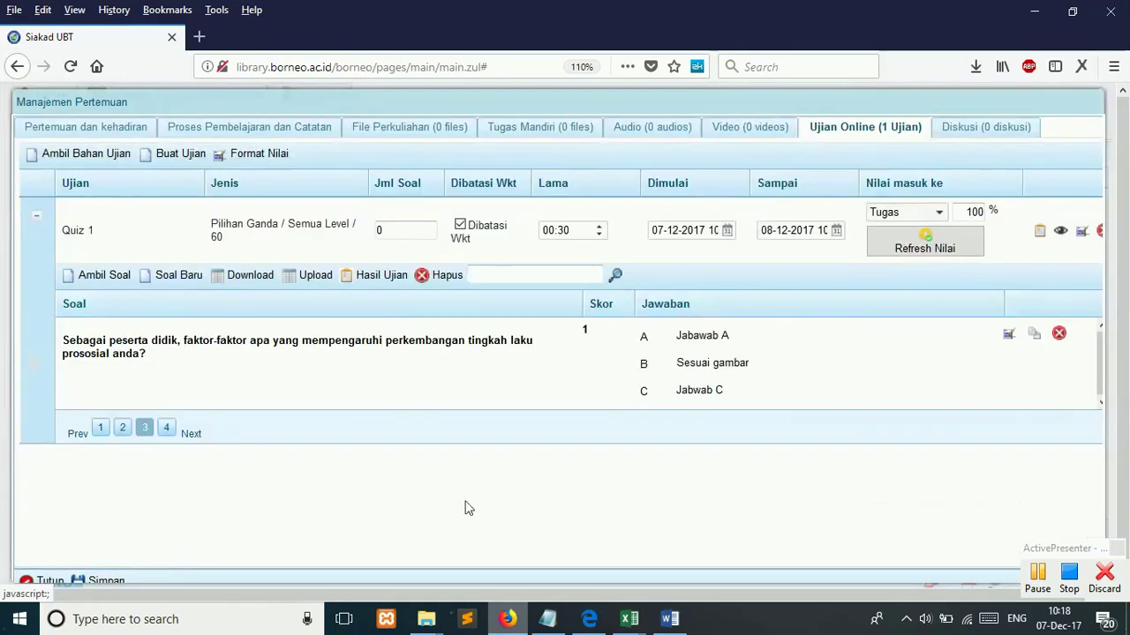
- Copy the fifth question's text from Word and open a question's edit form in SIAKAD
click(670, 618)
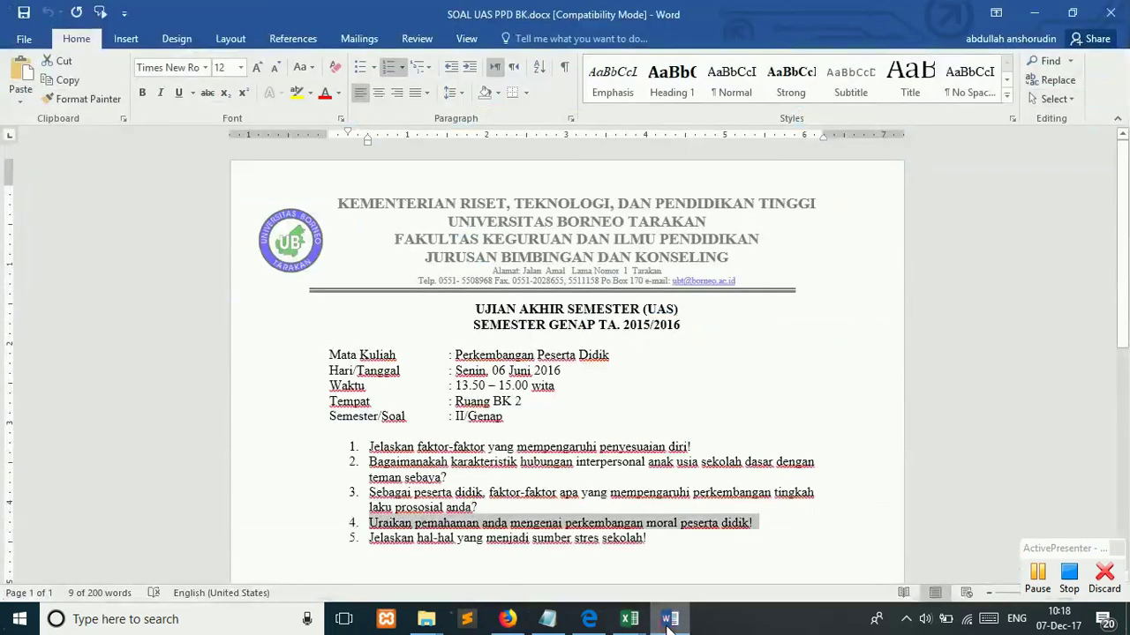
click(655, 544)
drag(658, 540, 375, 538)
key(ctrl+c)
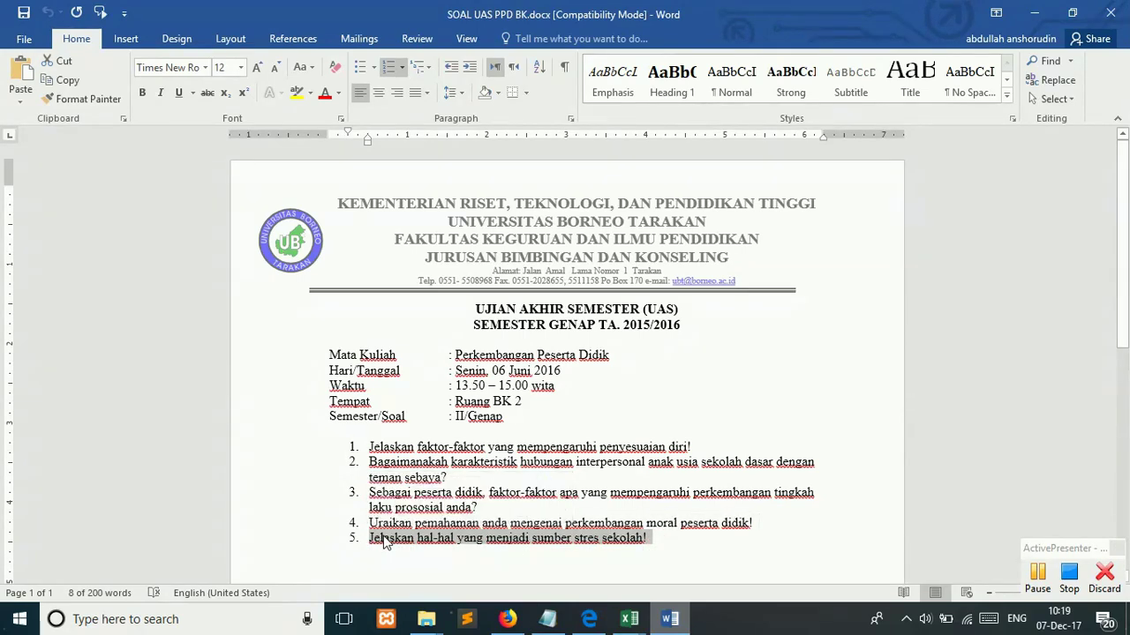
click(519, 622)
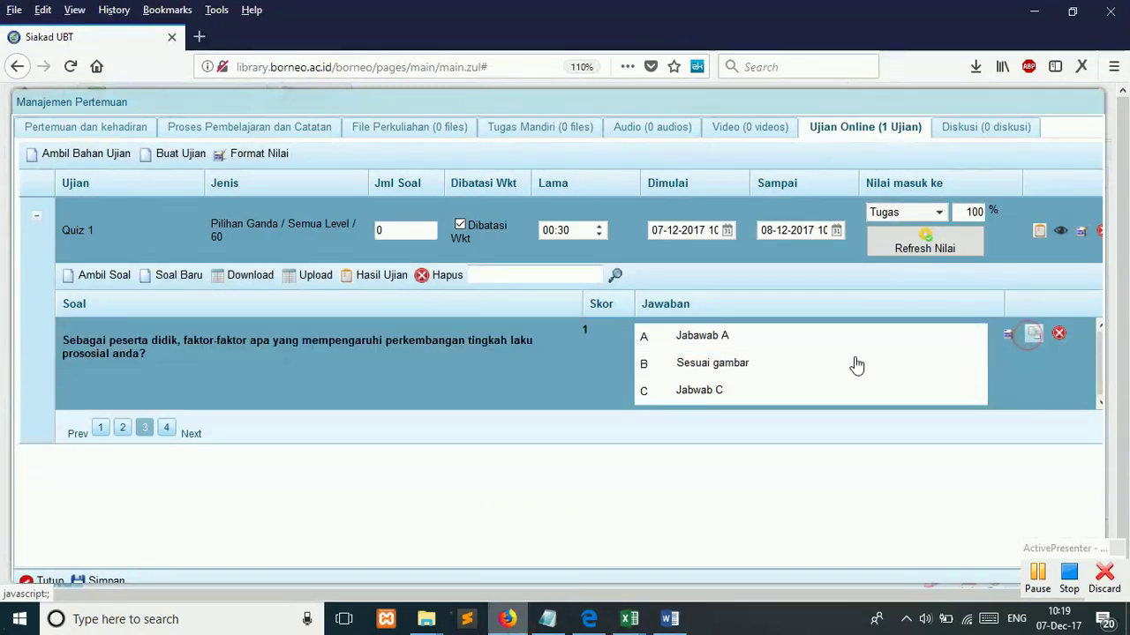
click(1005, 338)
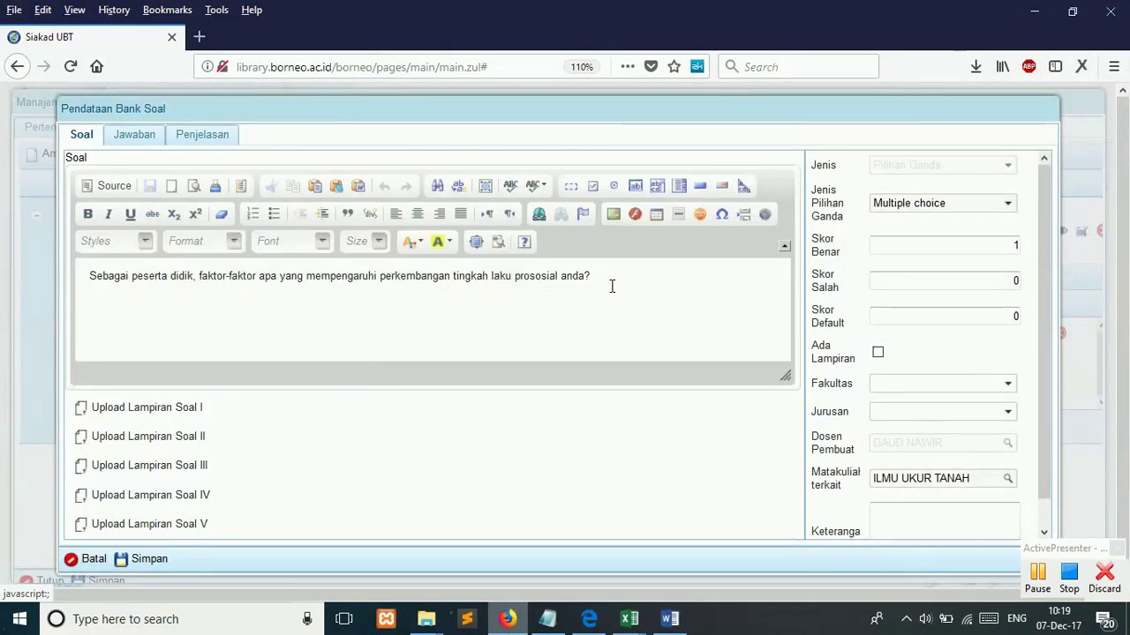
- Paste 'Jelaskan hal-hal yang menjadi sumber stres sekolah!' over the old text without numbering
triple_click(612, 286)
key(ctrl+v)
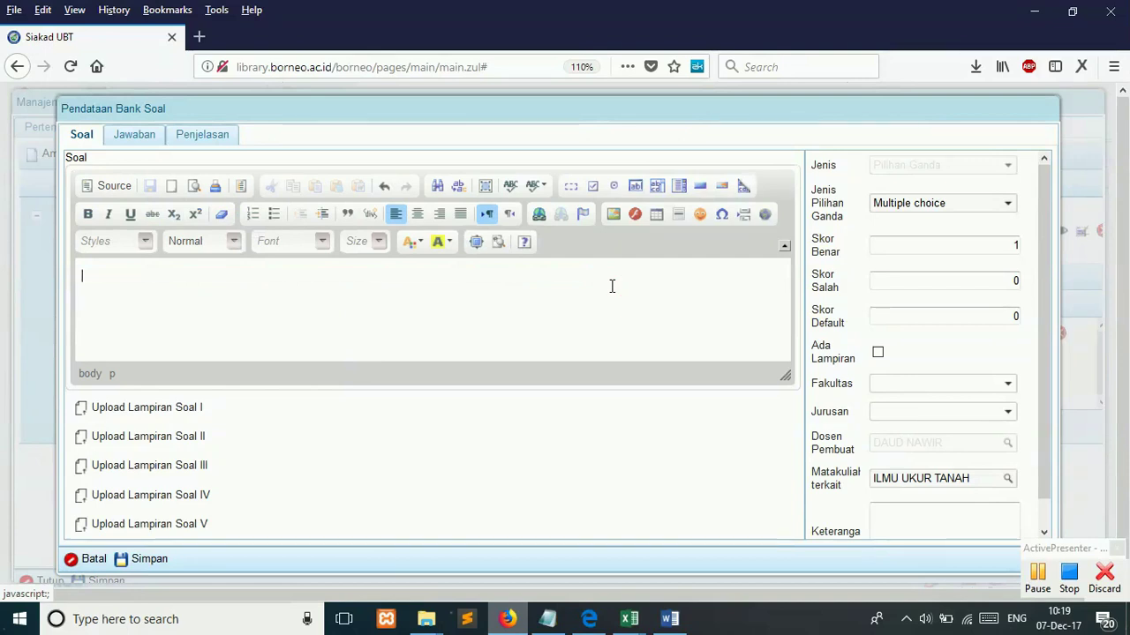
click(251, 221)
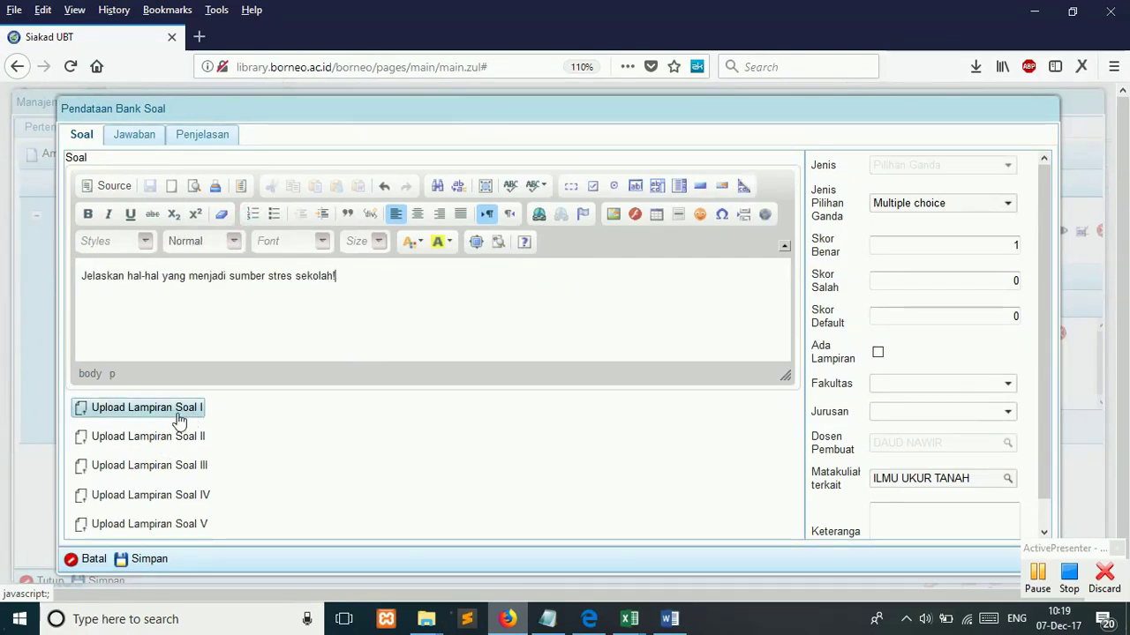
click(198, 39)
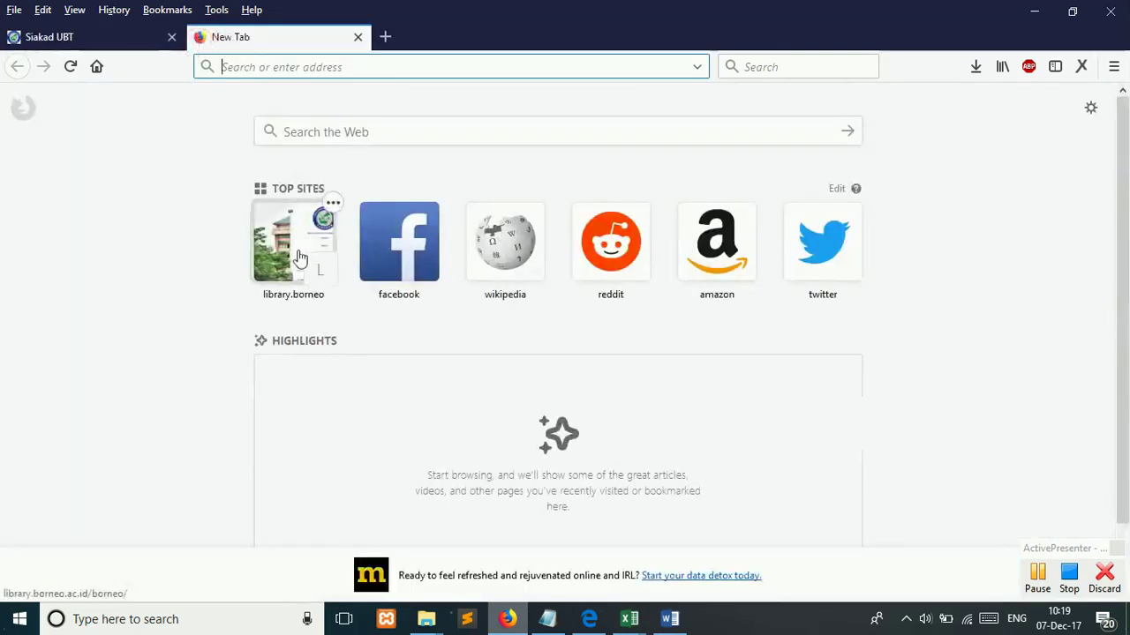
click(306, 269)
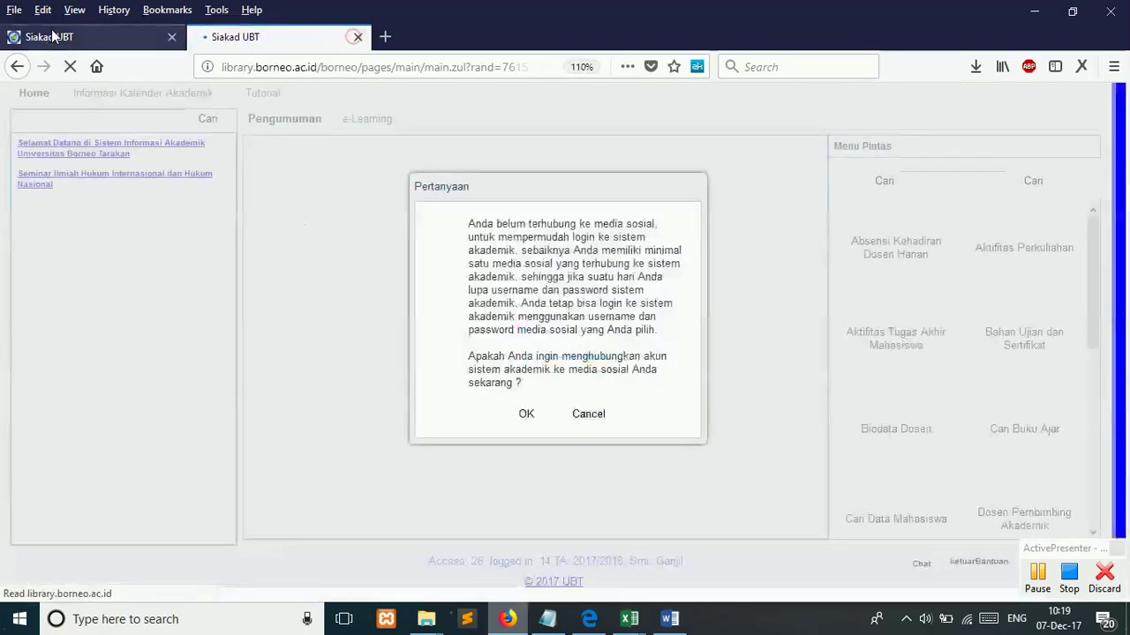
key(ctrl+w)
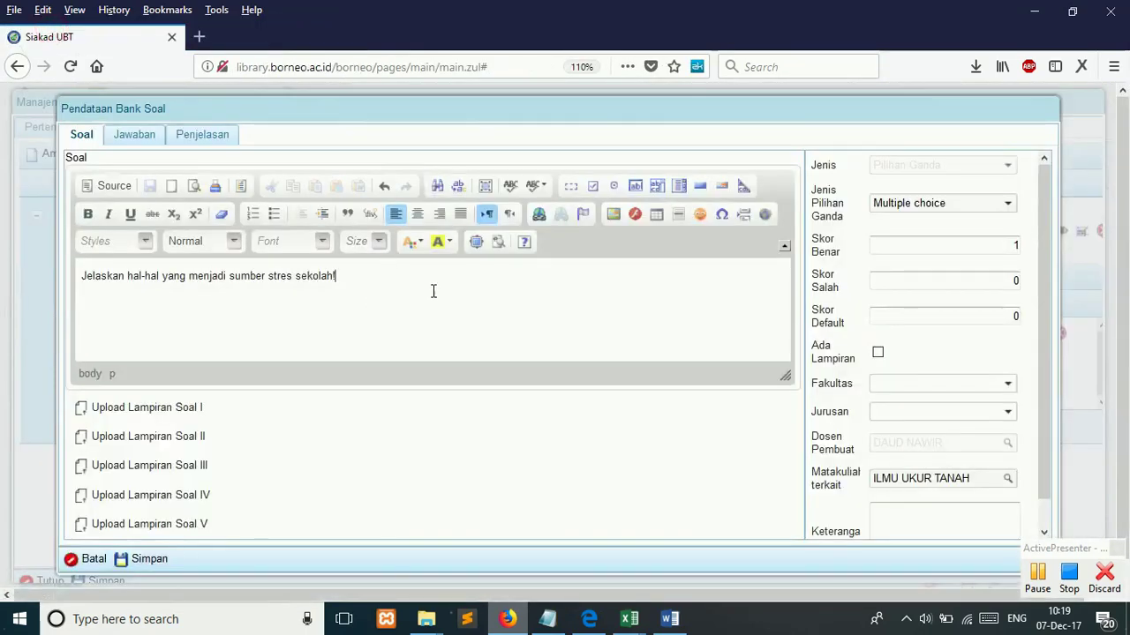
- Attach IMG_0045.JPG as Lampiran Soal I, save the question, and show page 5
click(144, 409)
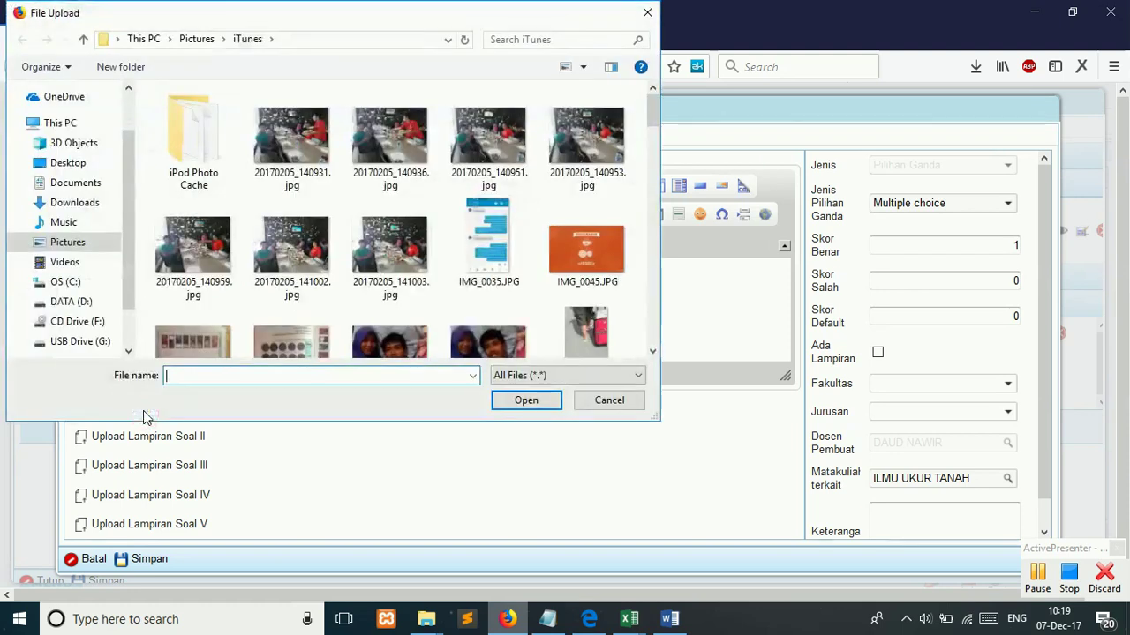
double_click(581, 268)
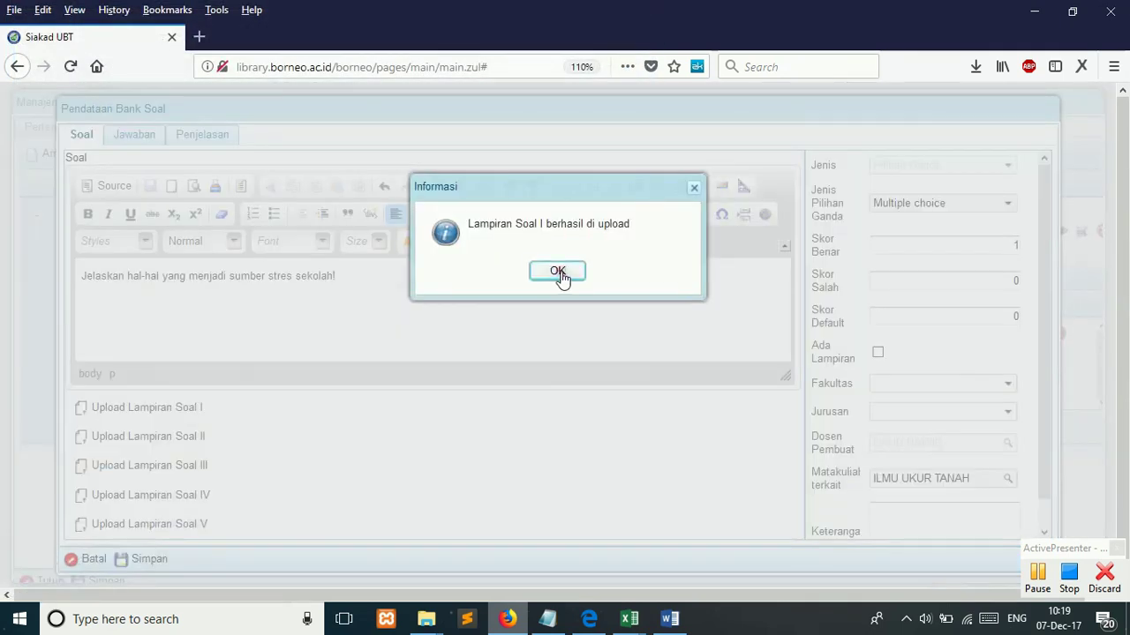
click(561, 272)
click(151, 560)
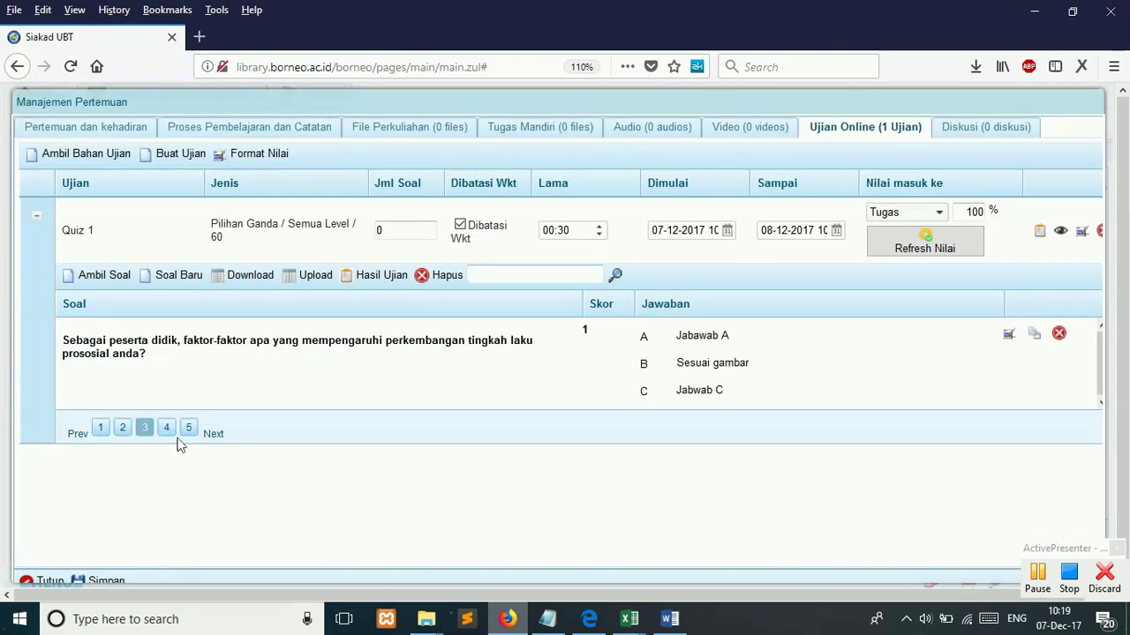
click(188, 427)
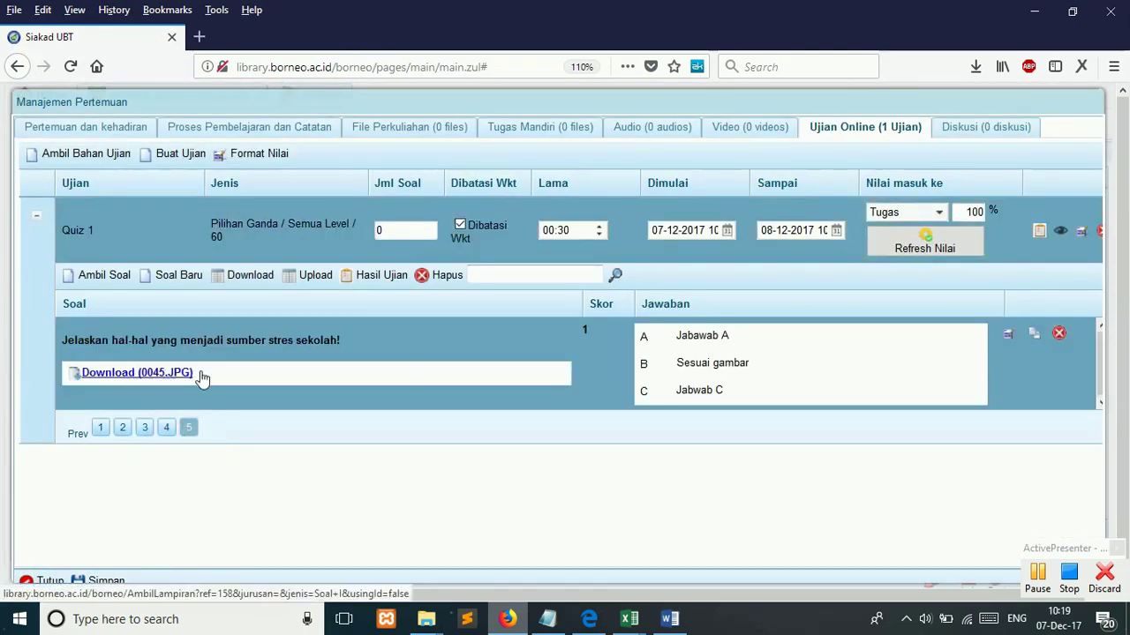
- Copy the attachment's download link and paste it as the image source under question 5
click(1007, 334)
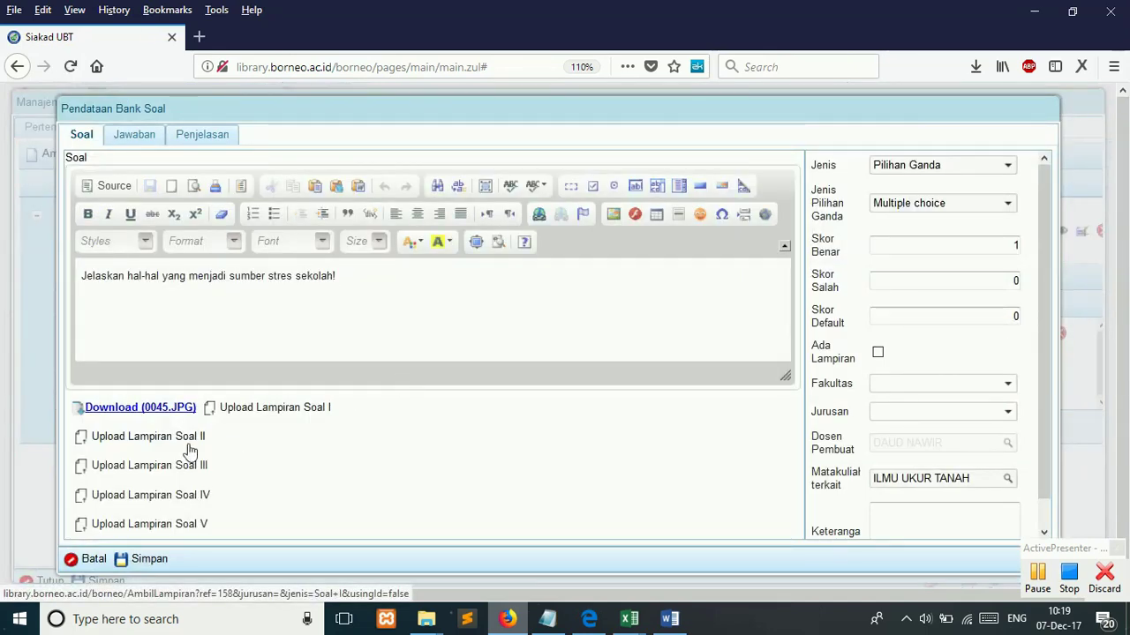
right_click(180, 415)
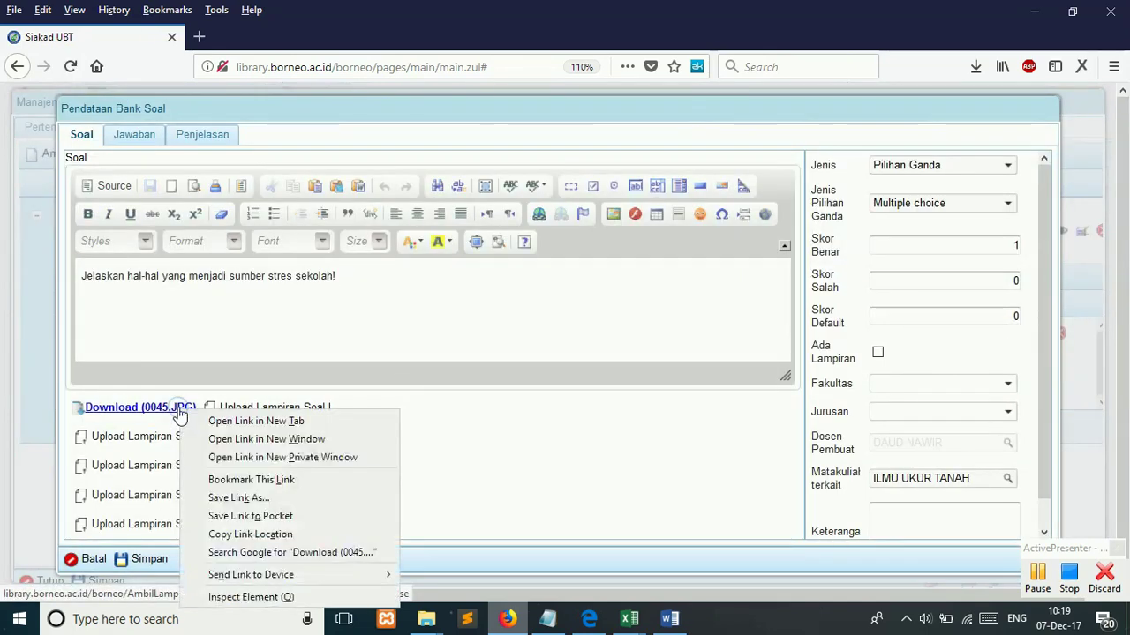
click(250, 534)
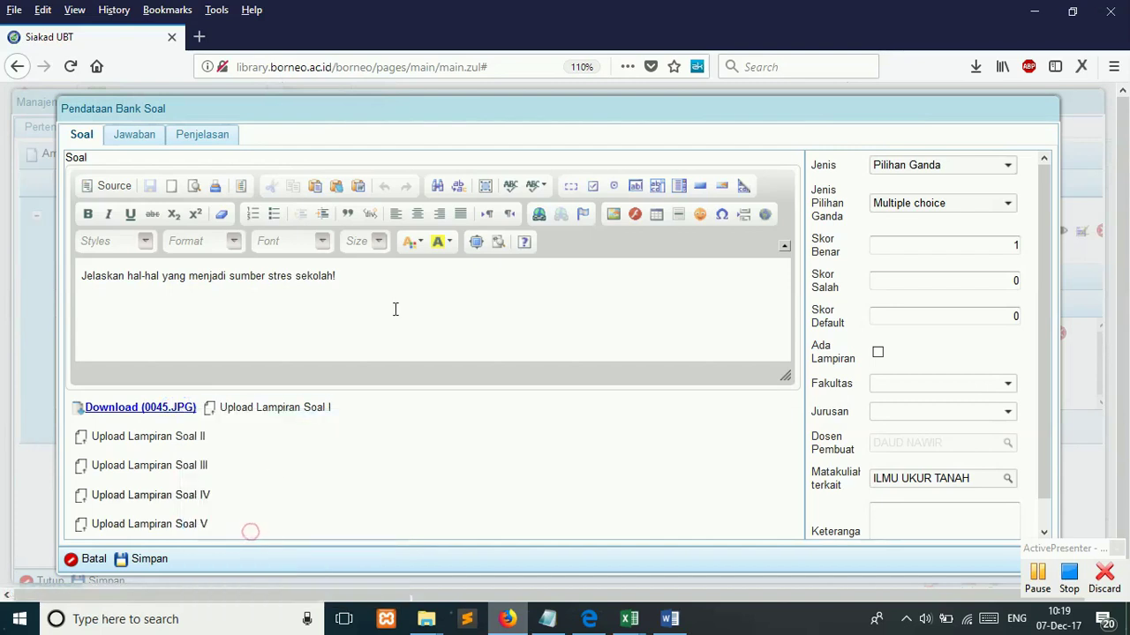
click(395, 309)
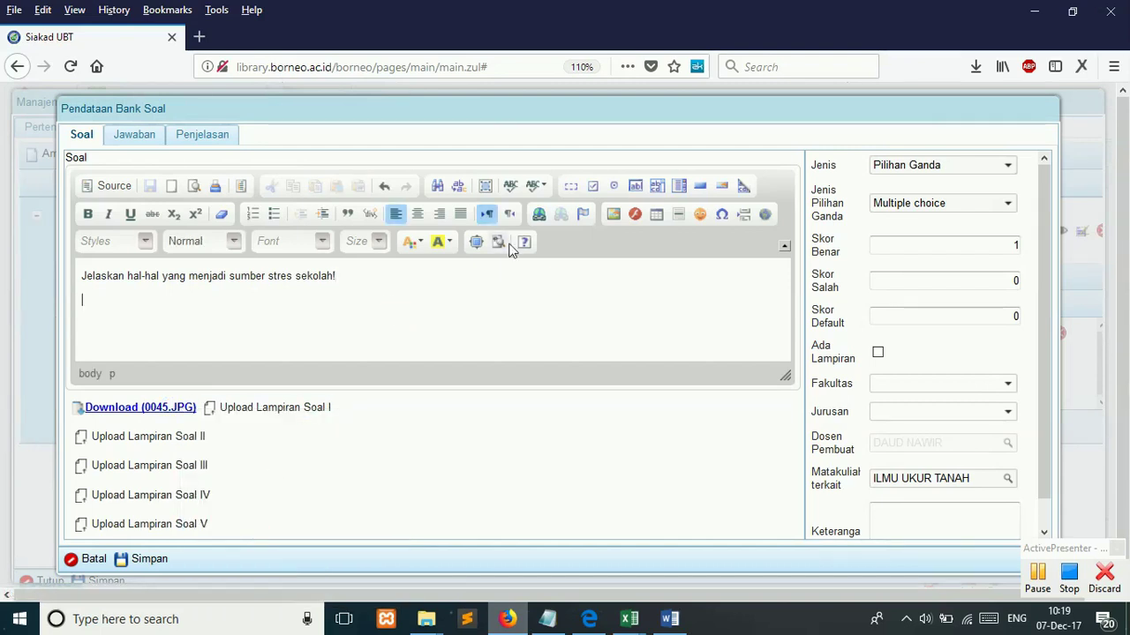
click(620, 214)
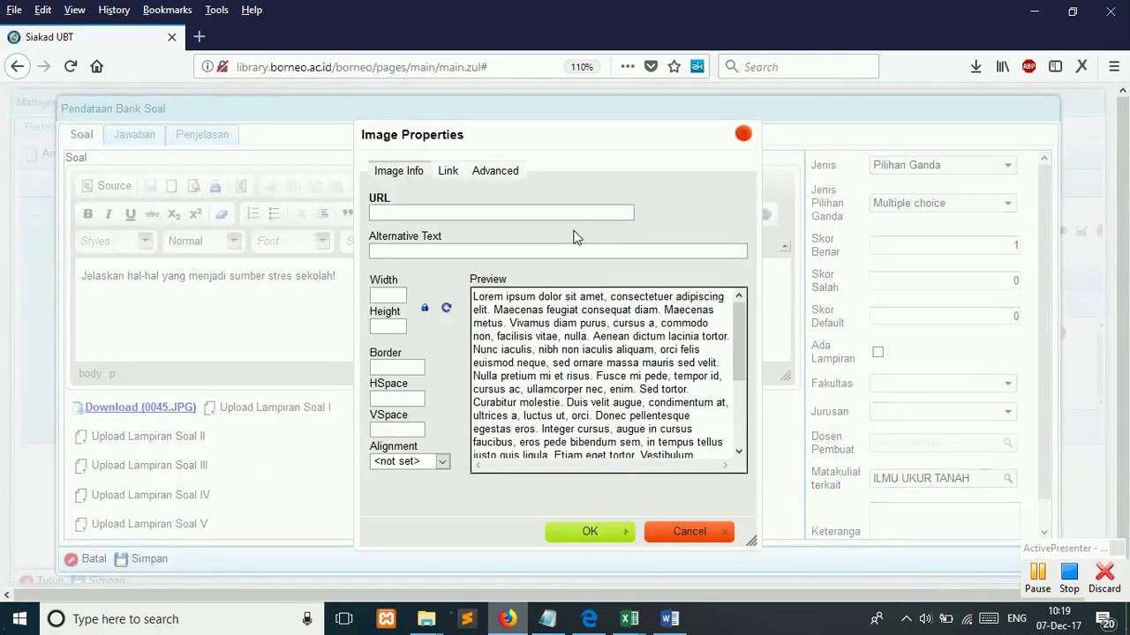
key(ctrl+v)
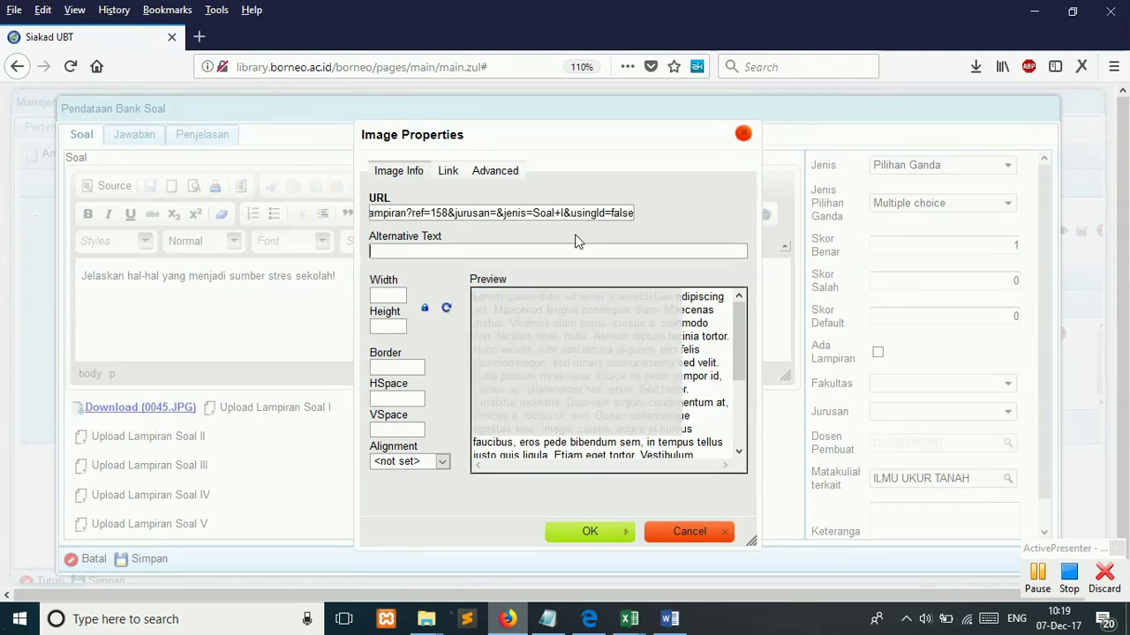
- Set the image width to 300, insert it, and save the question
double_click(392, 295)
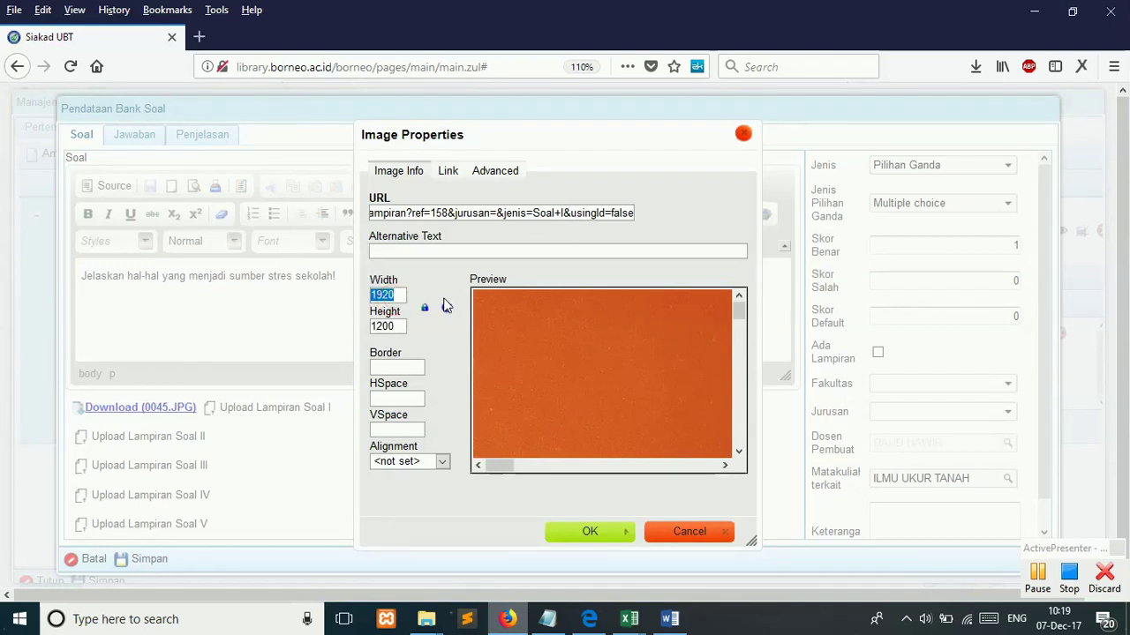
text(300)
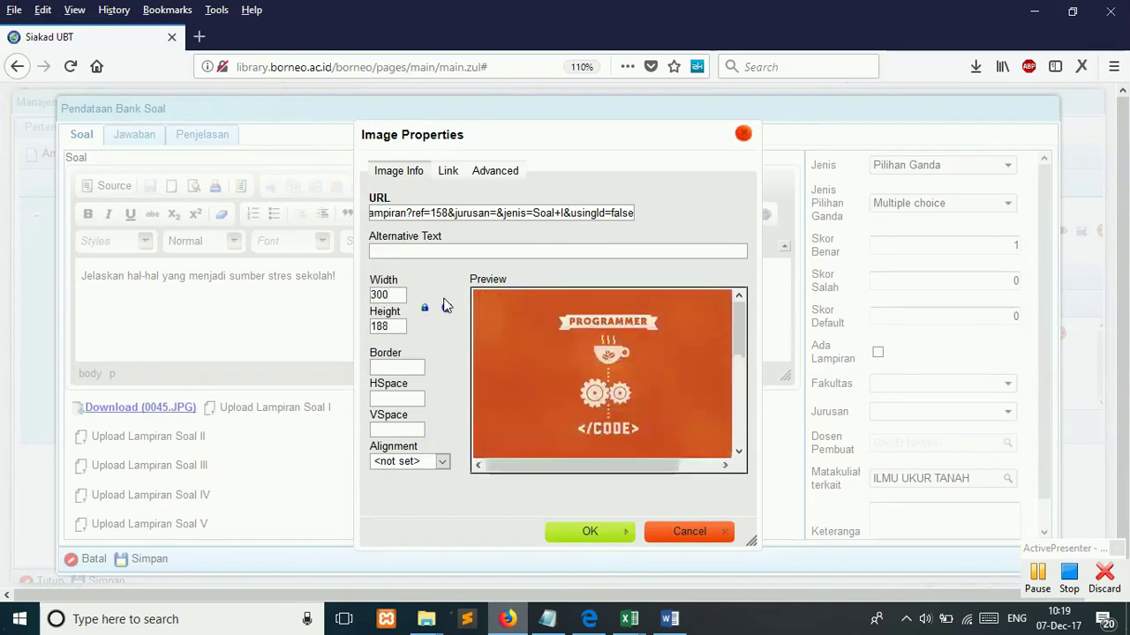
click(593, 531)
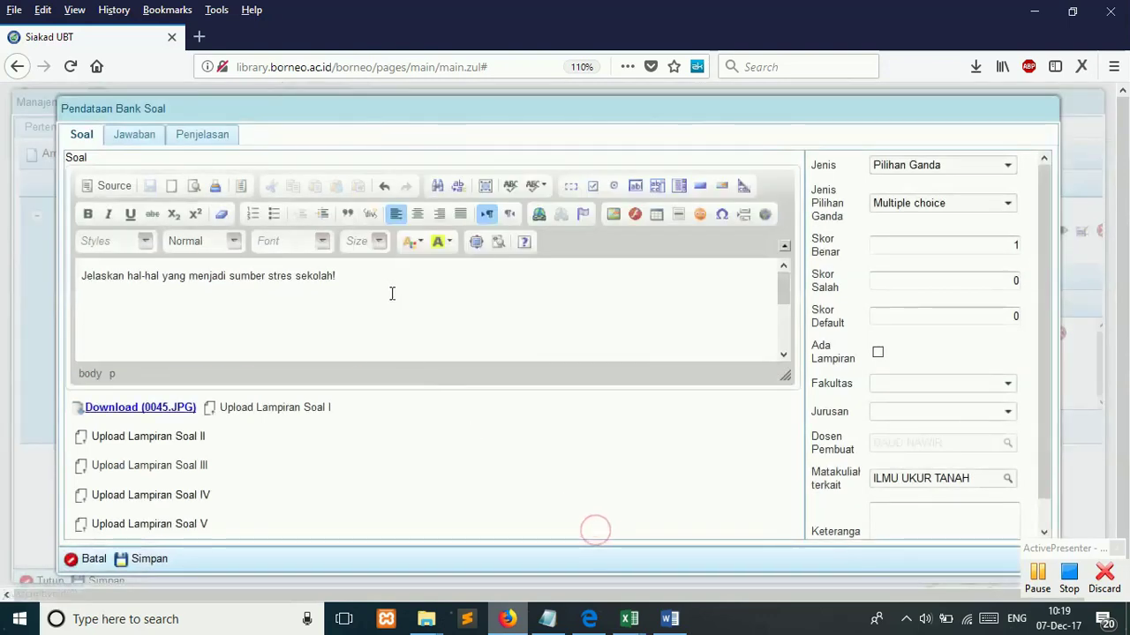
click(148, 560)
click(621, 325)
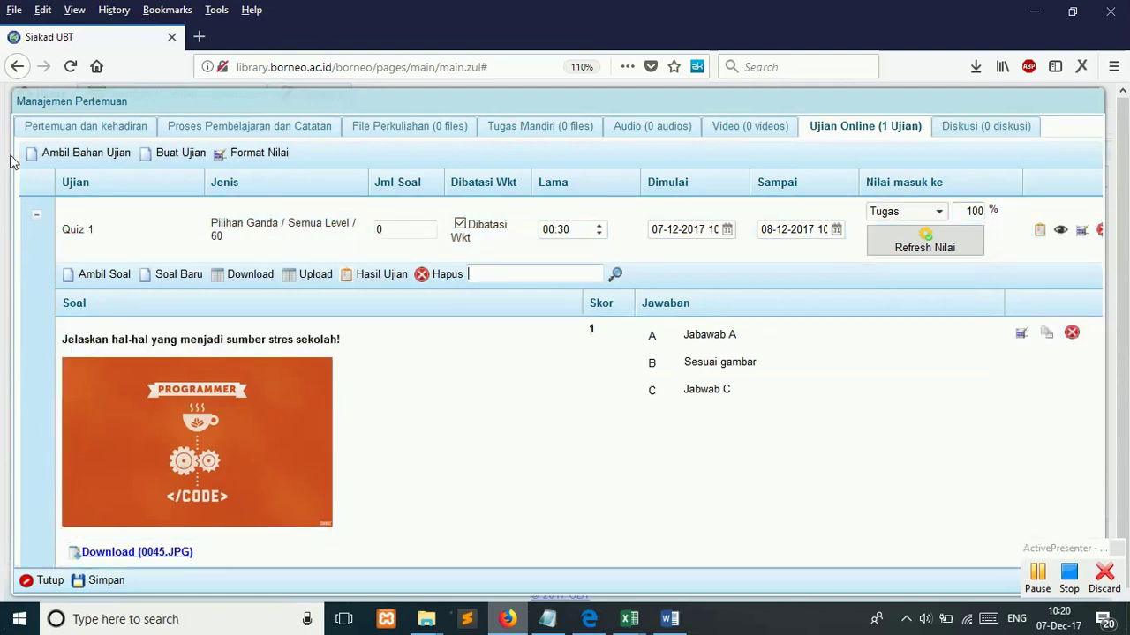
click(39, 220)
click(40, 219)
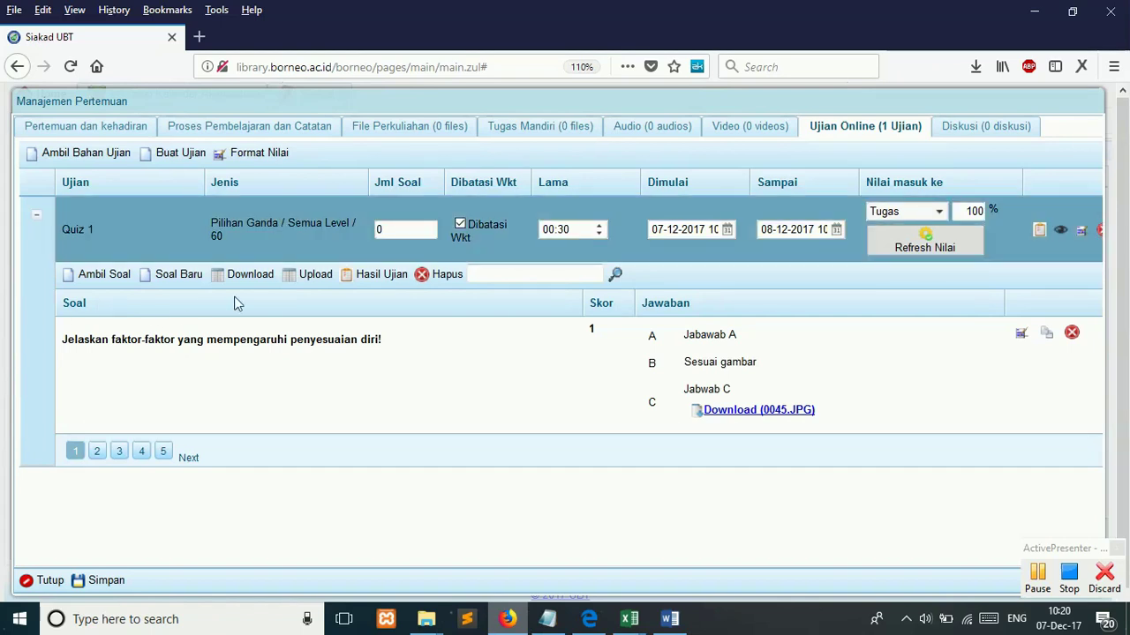
- Try downloading the quiz questions twice, dismissing the Download error each time
click(251, 274)
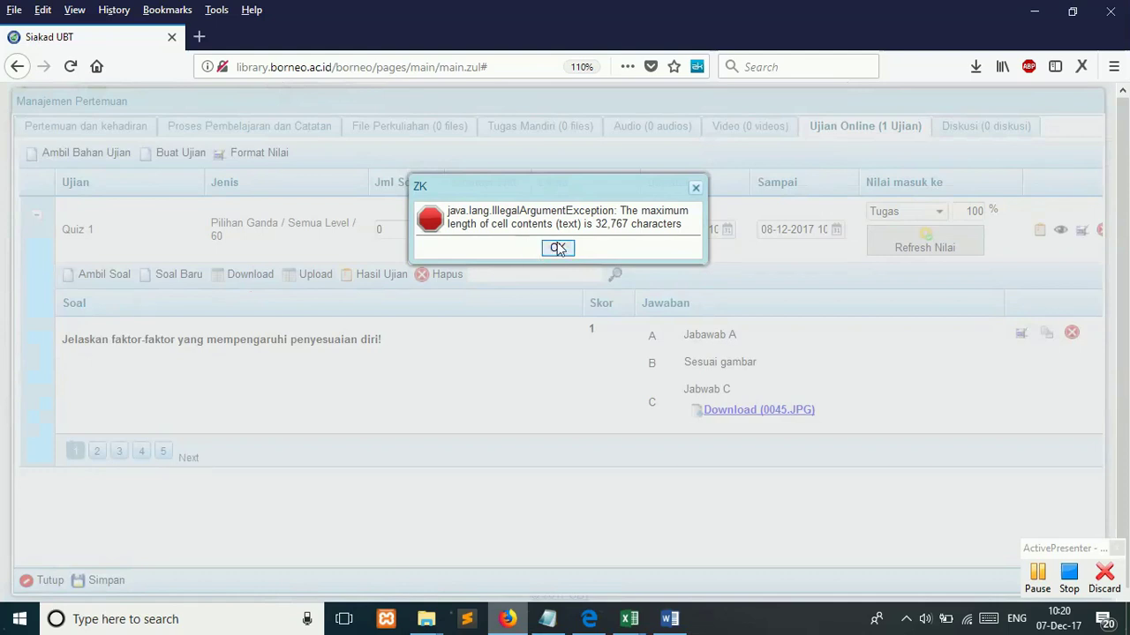
click(557, 248)
click(267, 289)
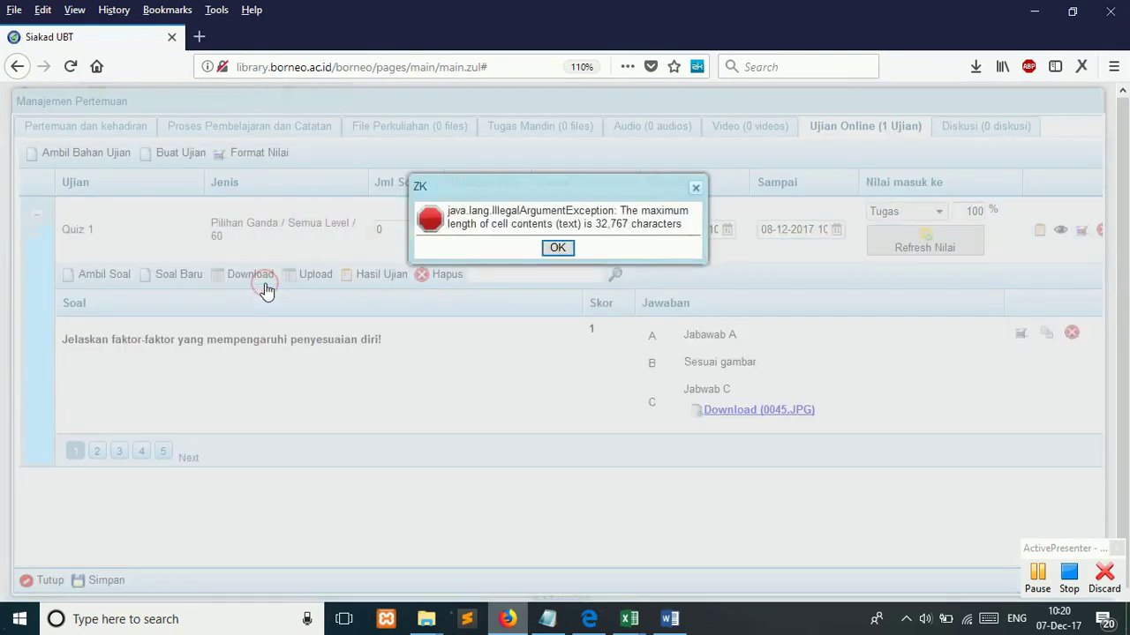
click(557, 248)
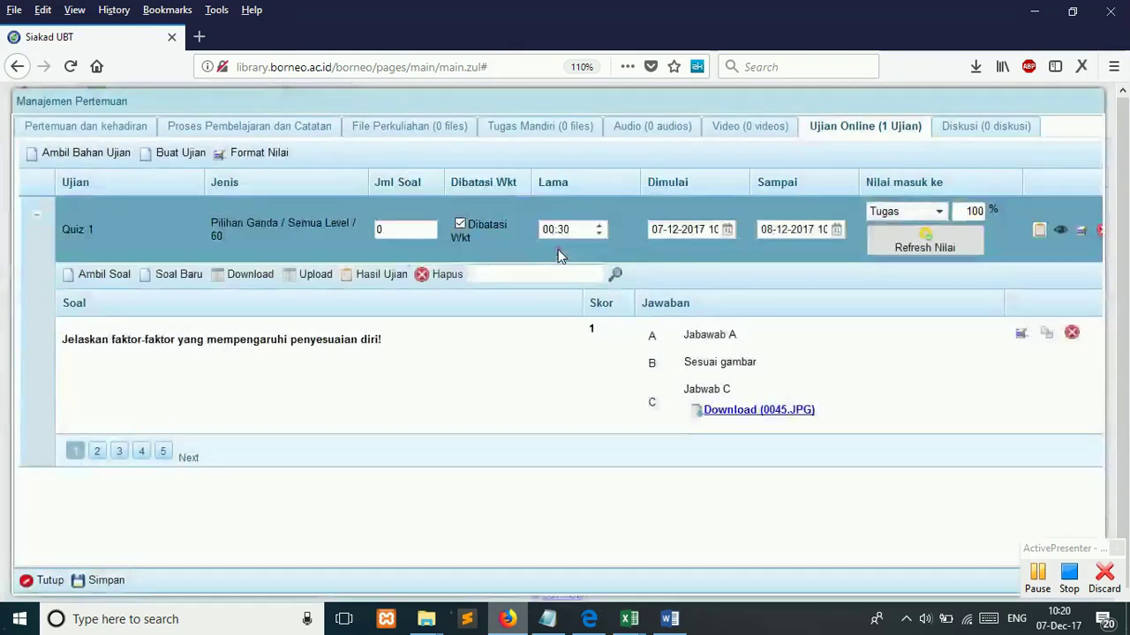
- Delete the embedded image from question 5's text on page 5, leaving only its text
click(163, 452)
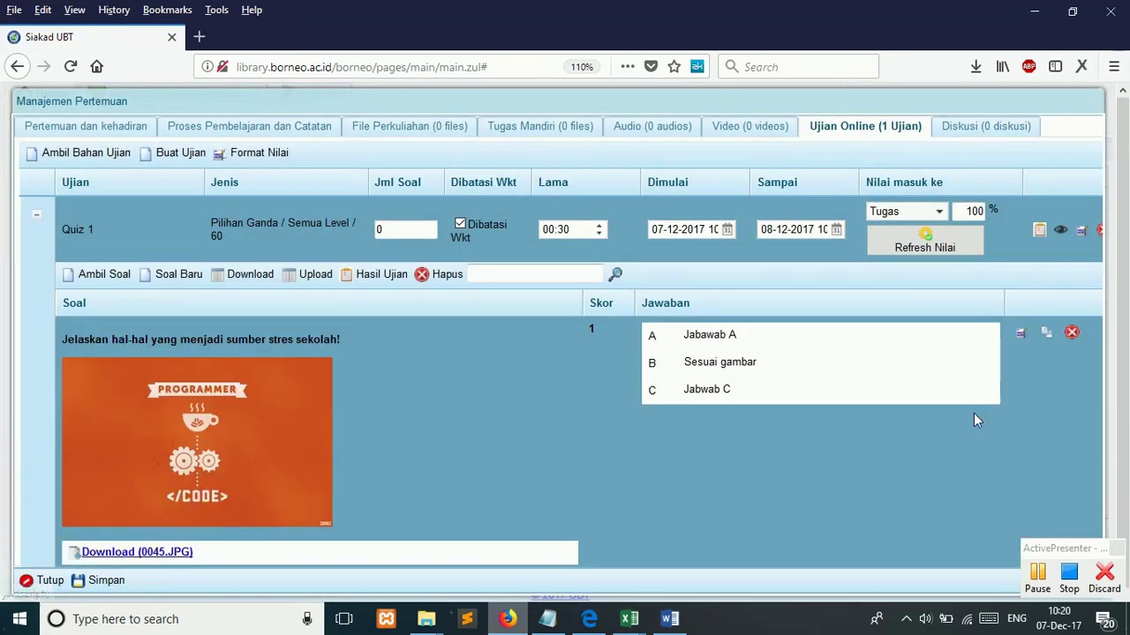
click(1021, 334)
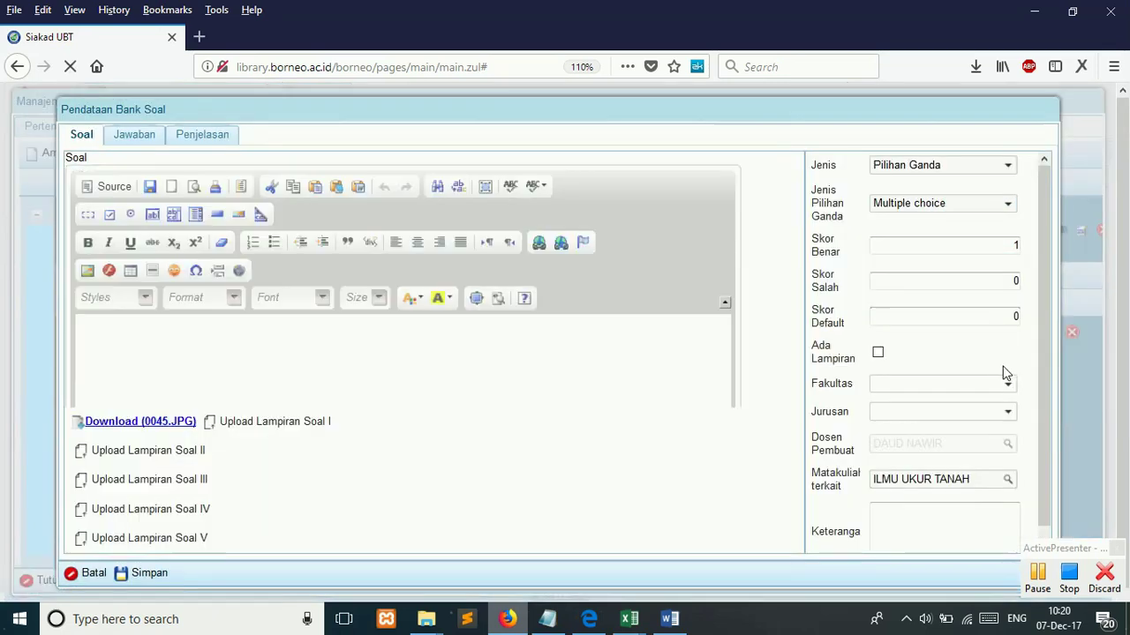
click(319, 392)
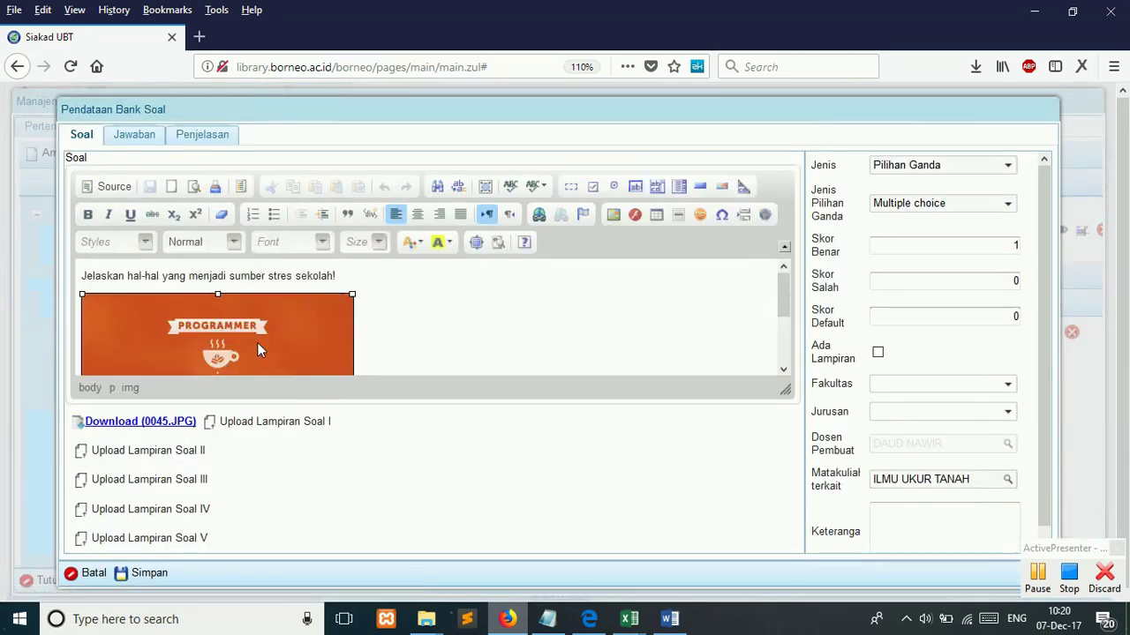
scroll(482, 319, down, 1)
scroll(482, 319, down, 2)
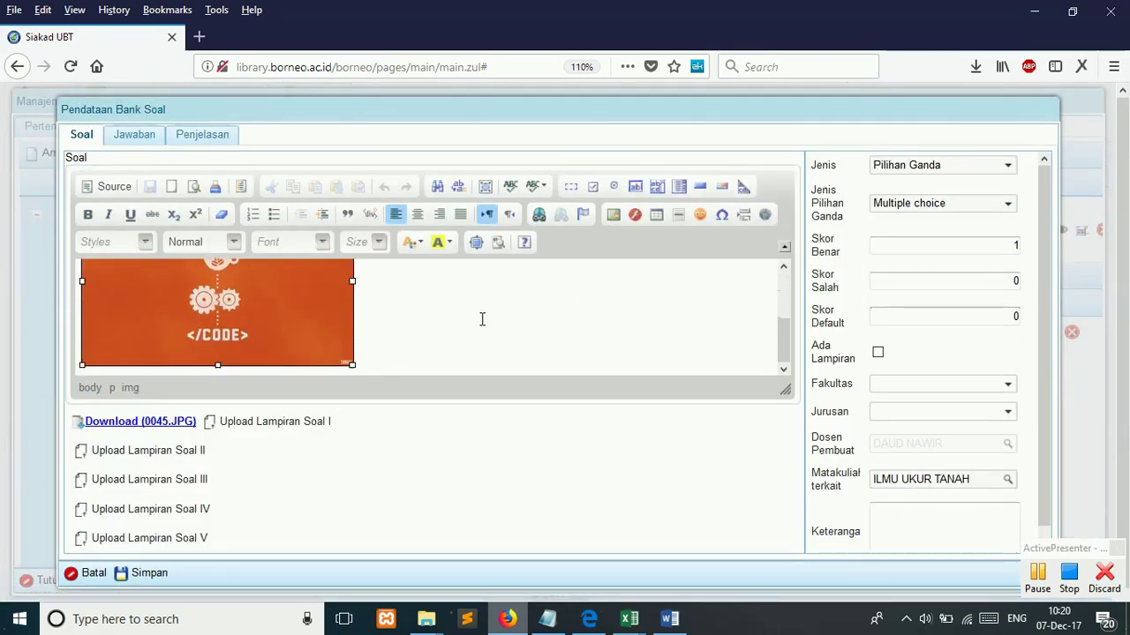
key(Delete)
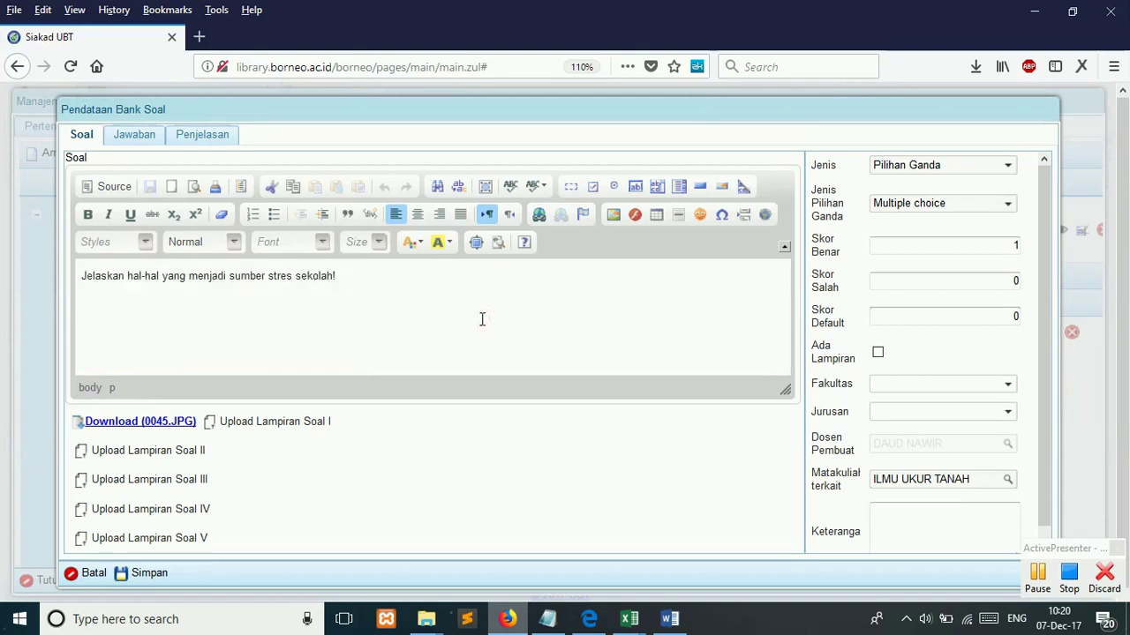
- Save the edited school-stress question and dismiss another Download error
click(150, 575)
click(252, 277)
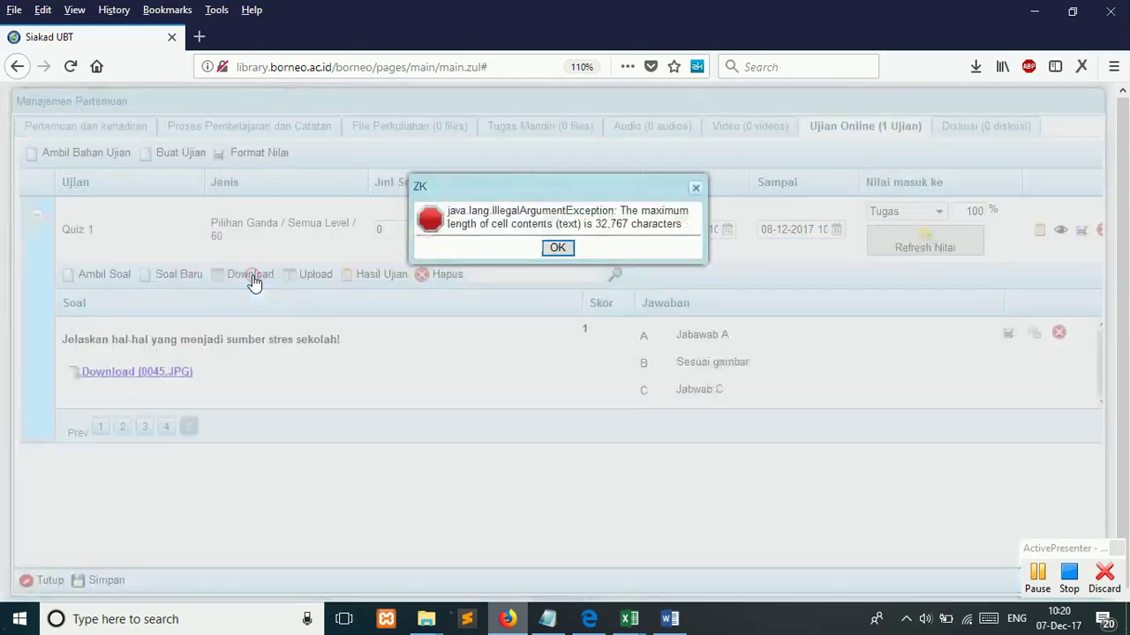
click(557, 247)
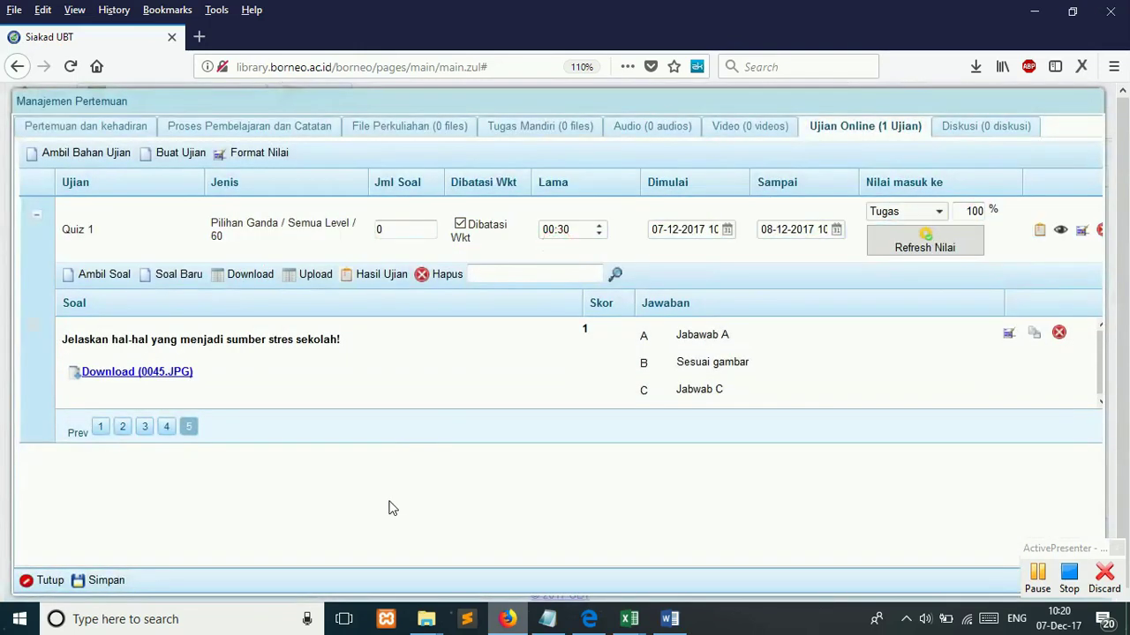
- Page back through questions 4, 3, 2 and 1, dismissing one more Download error
click(166, 427)
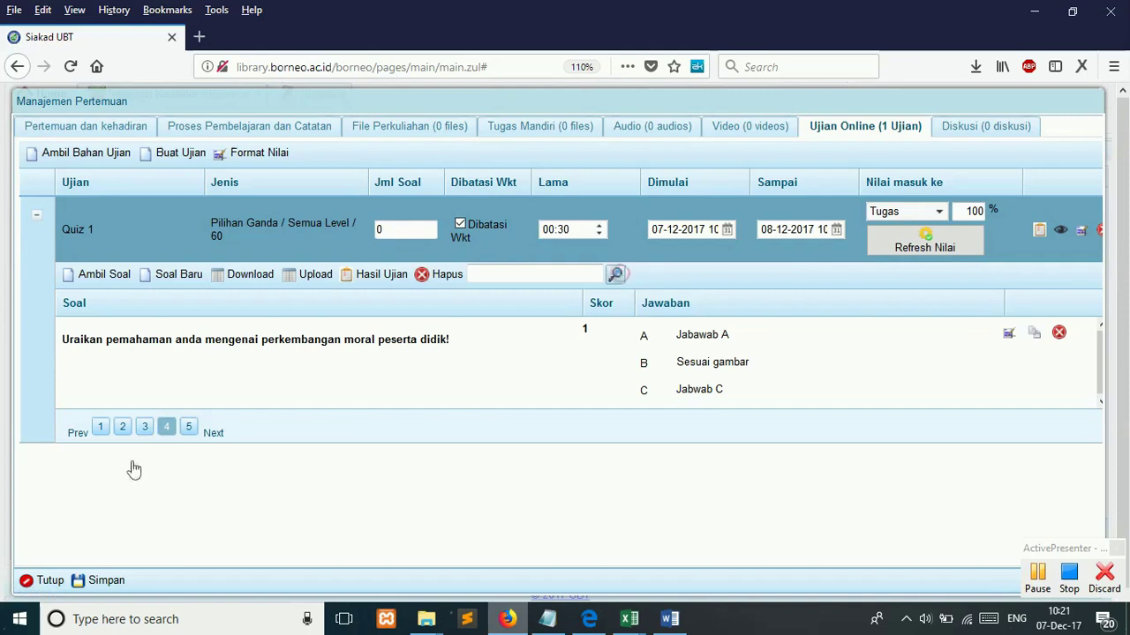
click(240, 273)
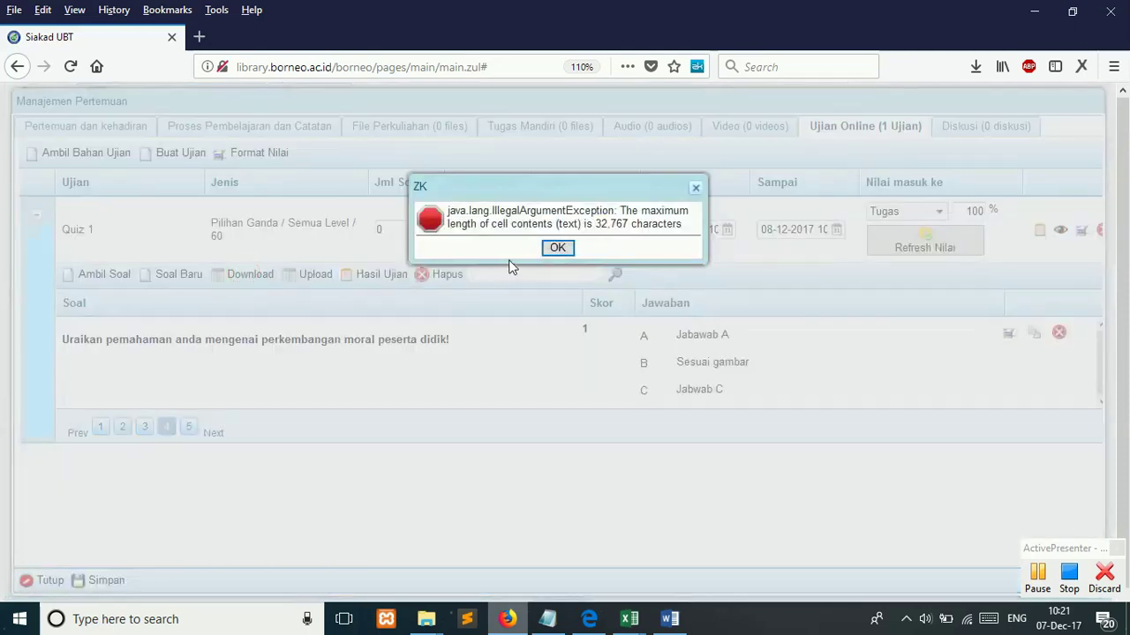
click(556, 250)
click(143, 428)
click(124, 430)
click(104, 428)
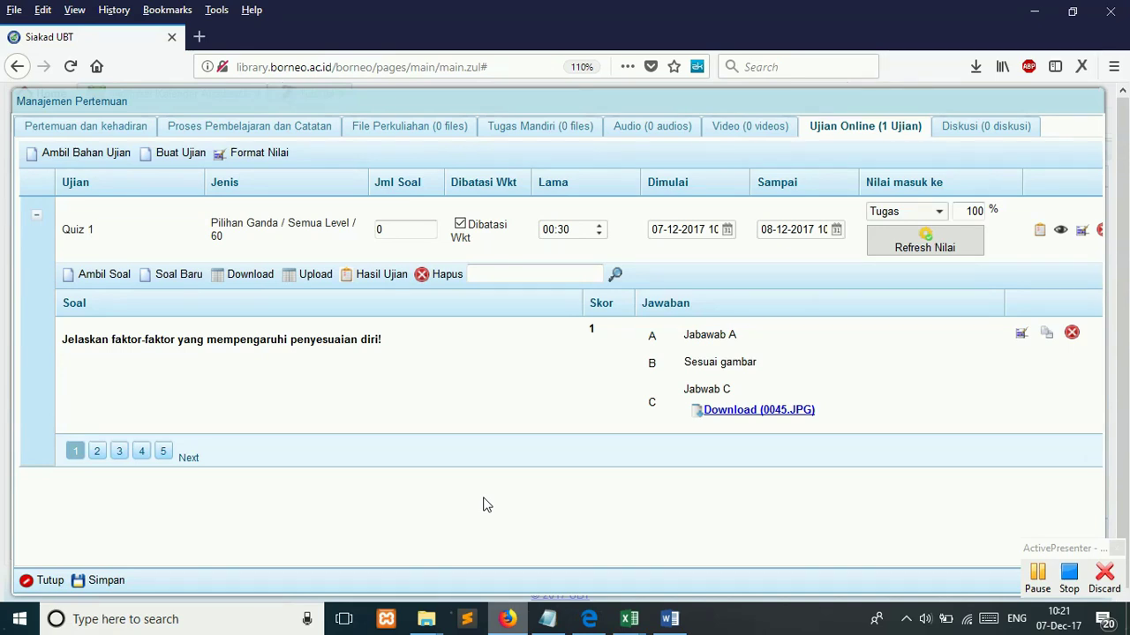
- Set Quiz 1's Jml Soal (number of questions) to 5
double_click(396, 230)
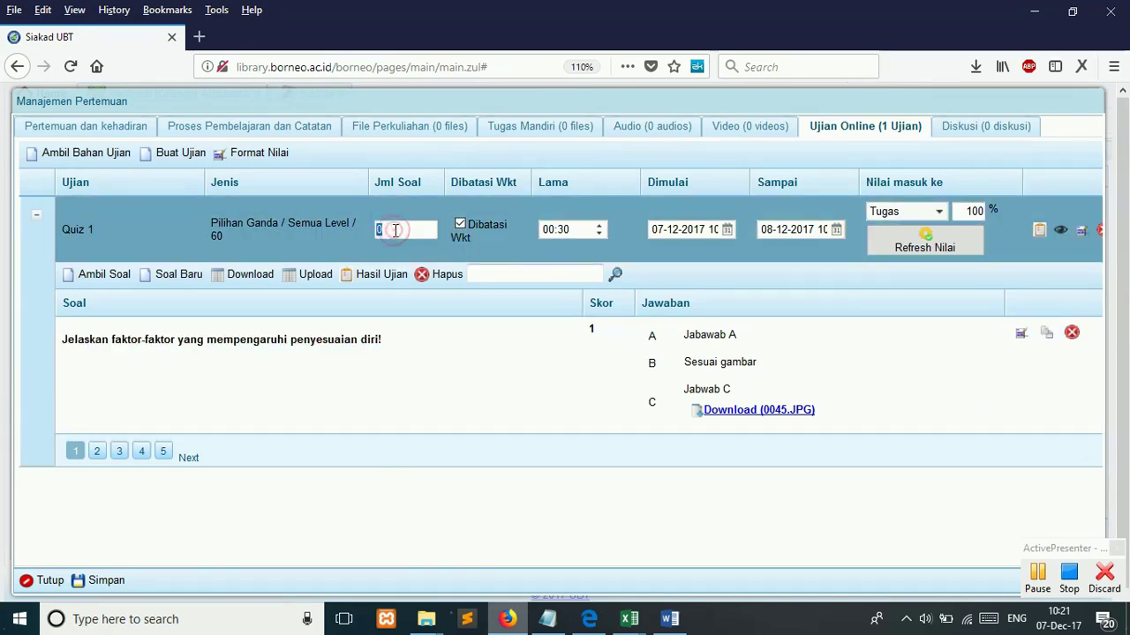
text(5)
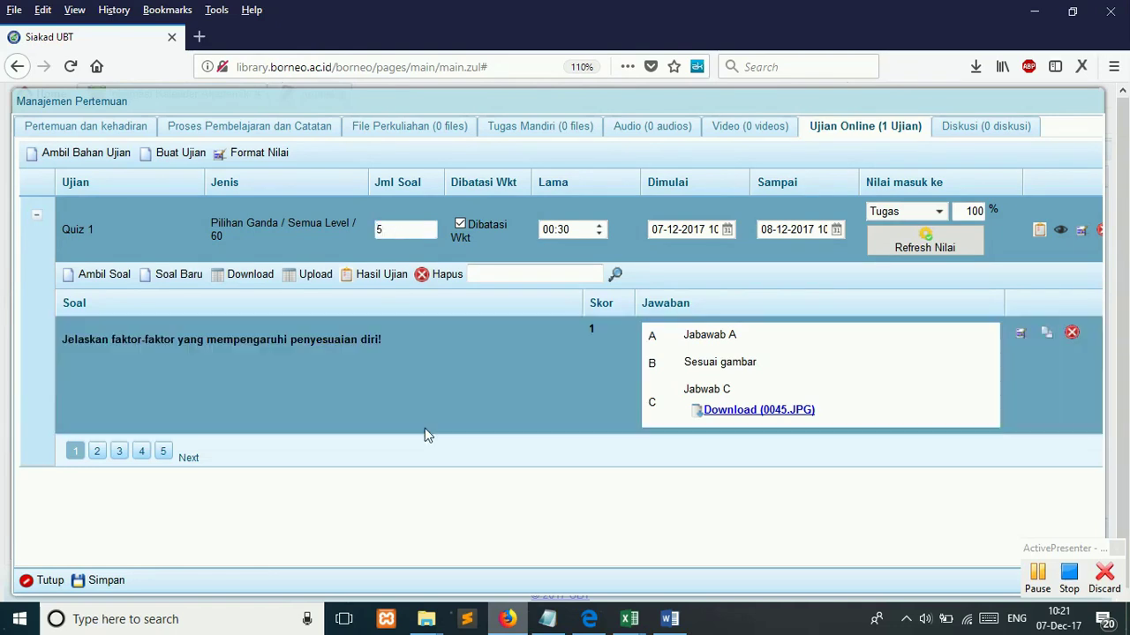
click(442, 491)
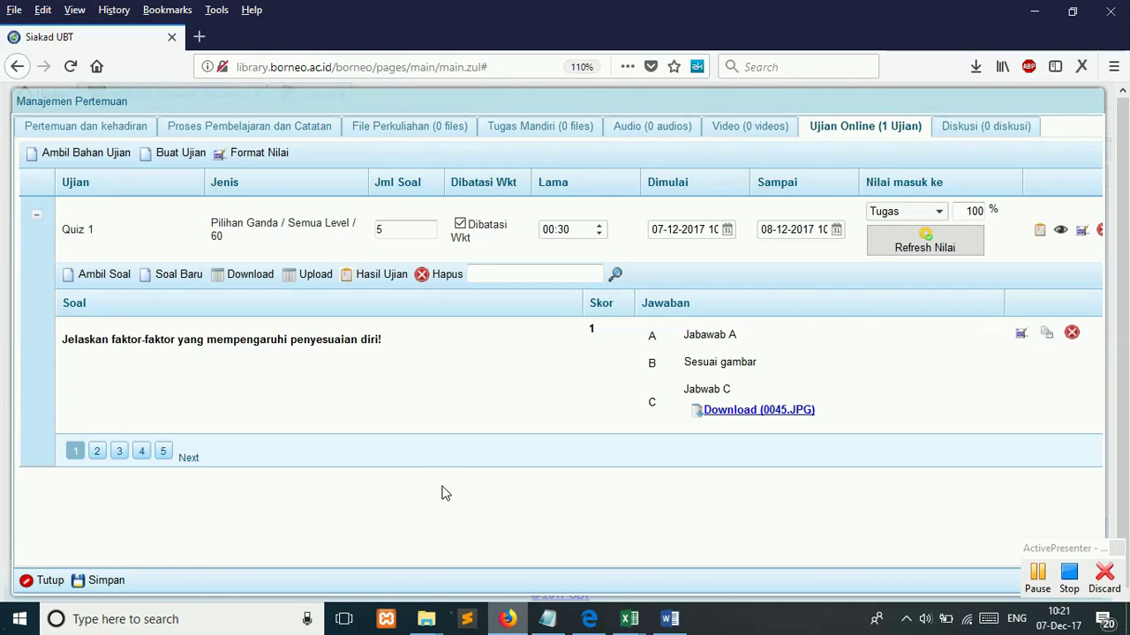
- Sign out of the session in the Edge window and return to Firefox
click(592, 622)
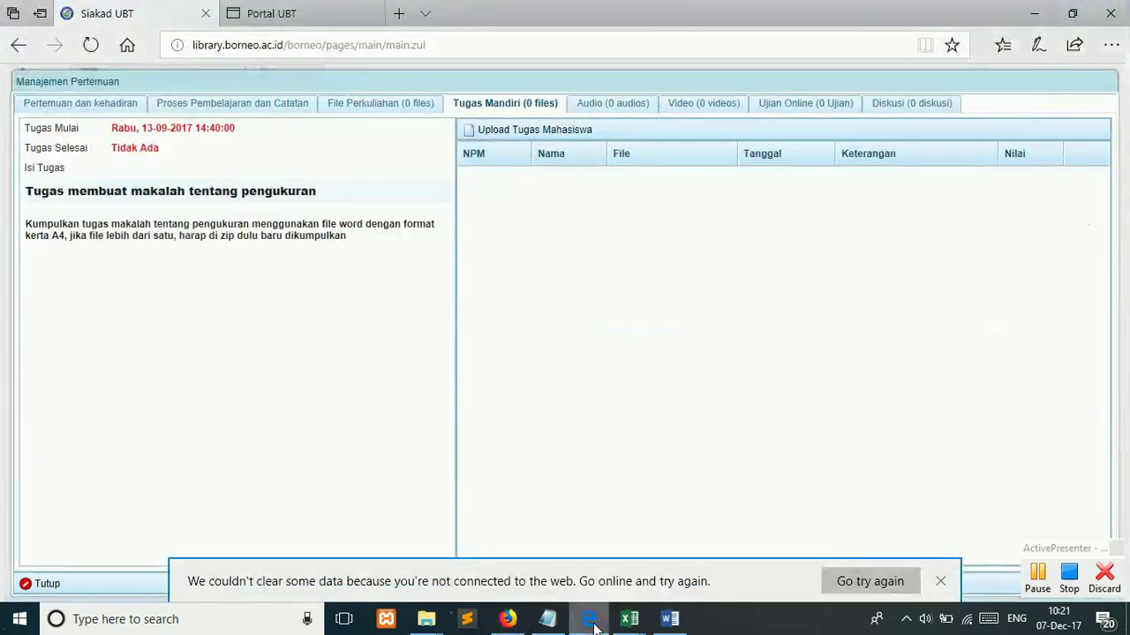
click(45, 584)
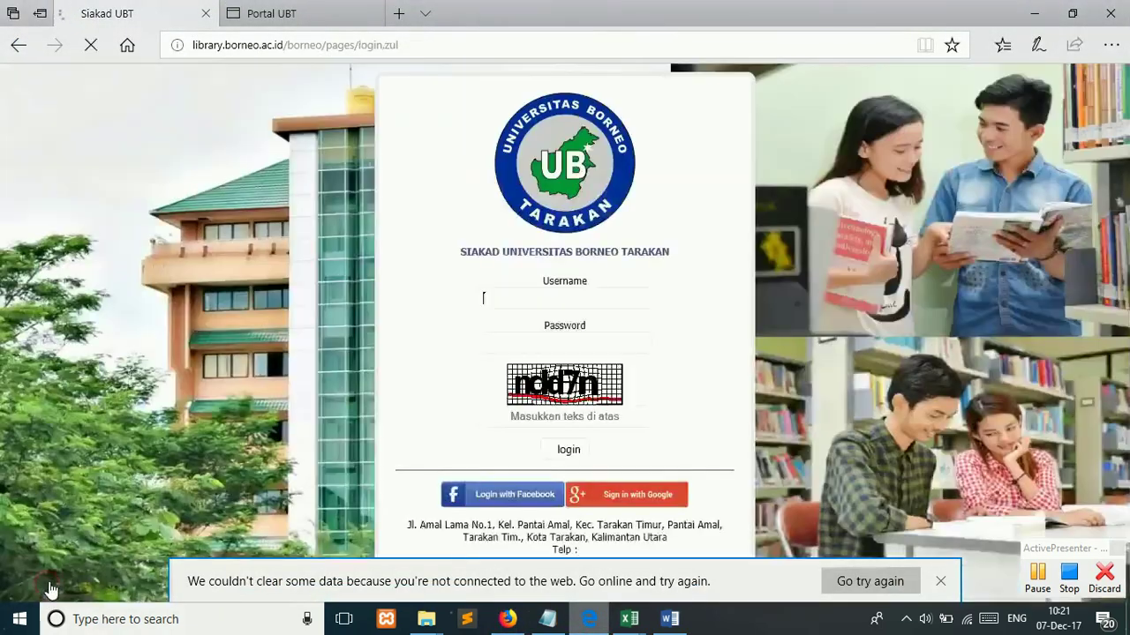
click(503, 623)
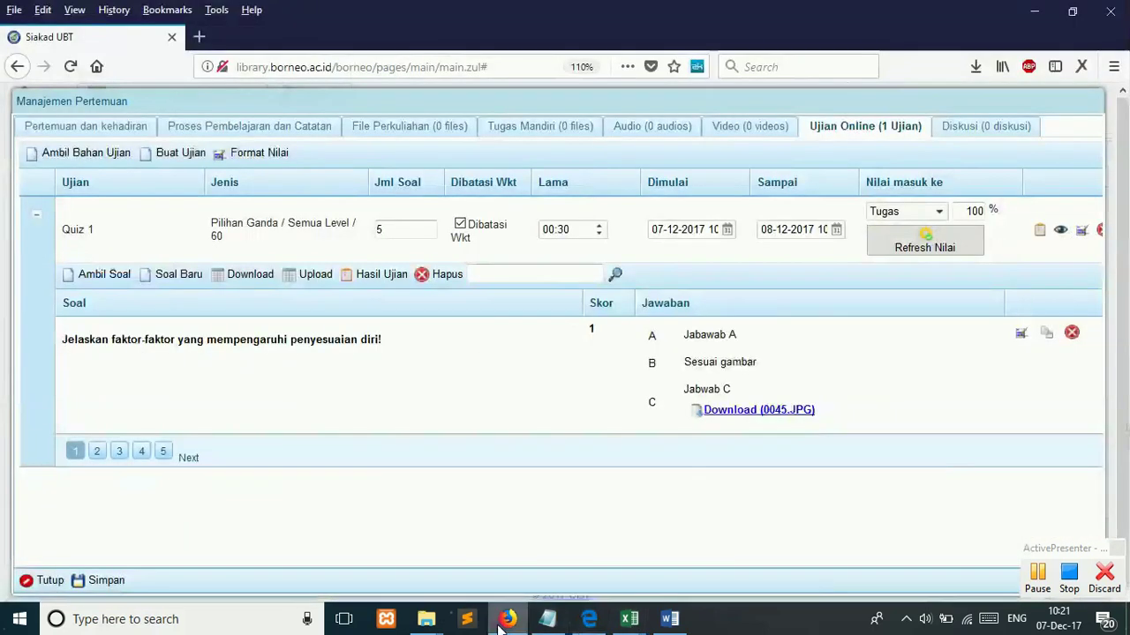
- Copy the first student's NPM from Quiz 1's Hasil Ujian, then close the results
click(1040, 231)
double_click(102, 198)
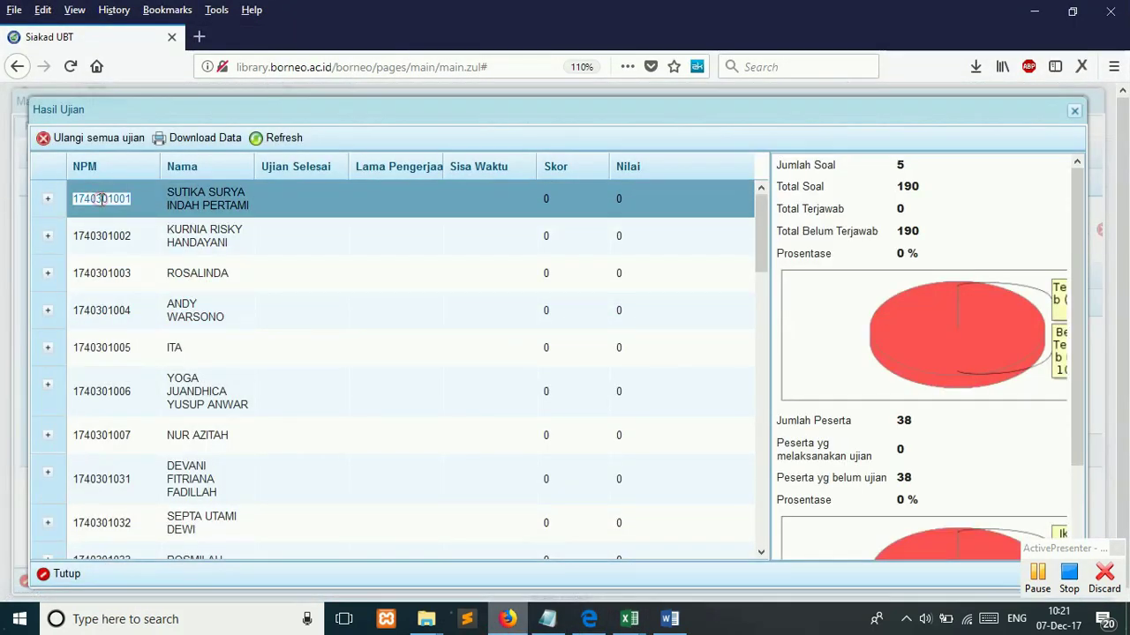
right_click(101, 199)
click(113, 215)
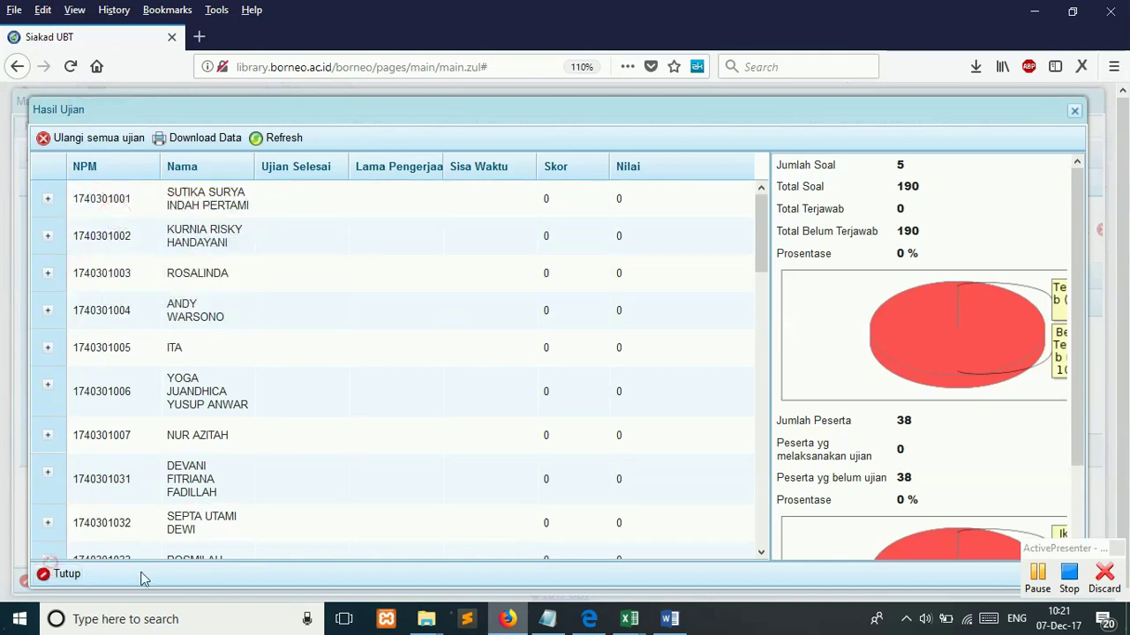
click(46, 575)
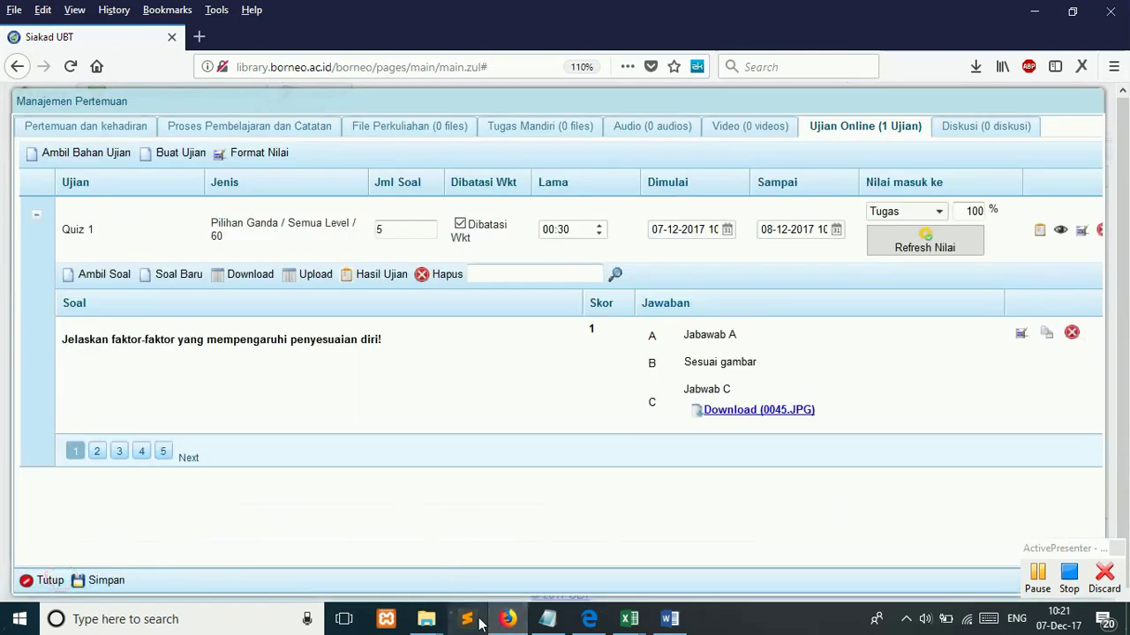
- Log in as the student with the copied NPM, saved password and captcha, dismissing follow-up prompts
click(589, 619)
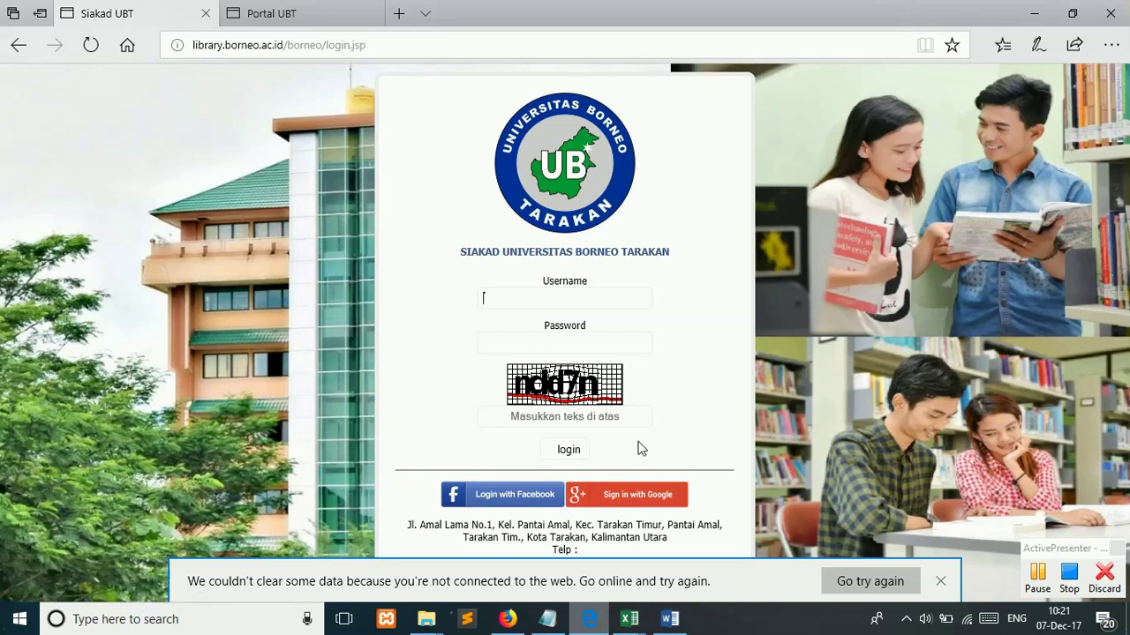
key(ctrl+v)
click(581, 323)
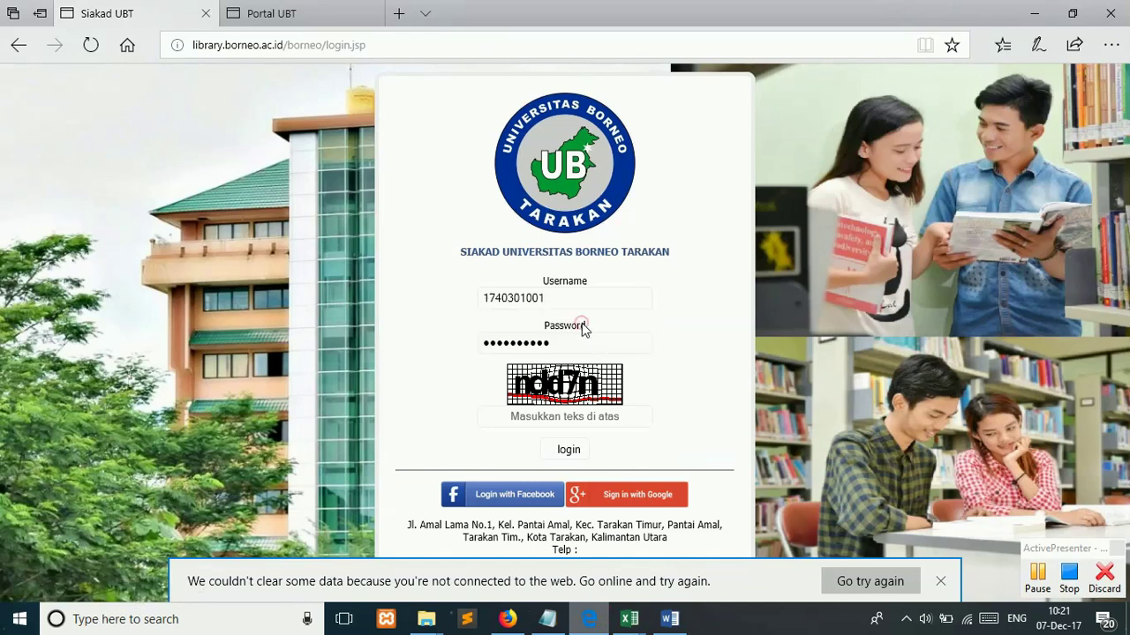
click(565, 416)
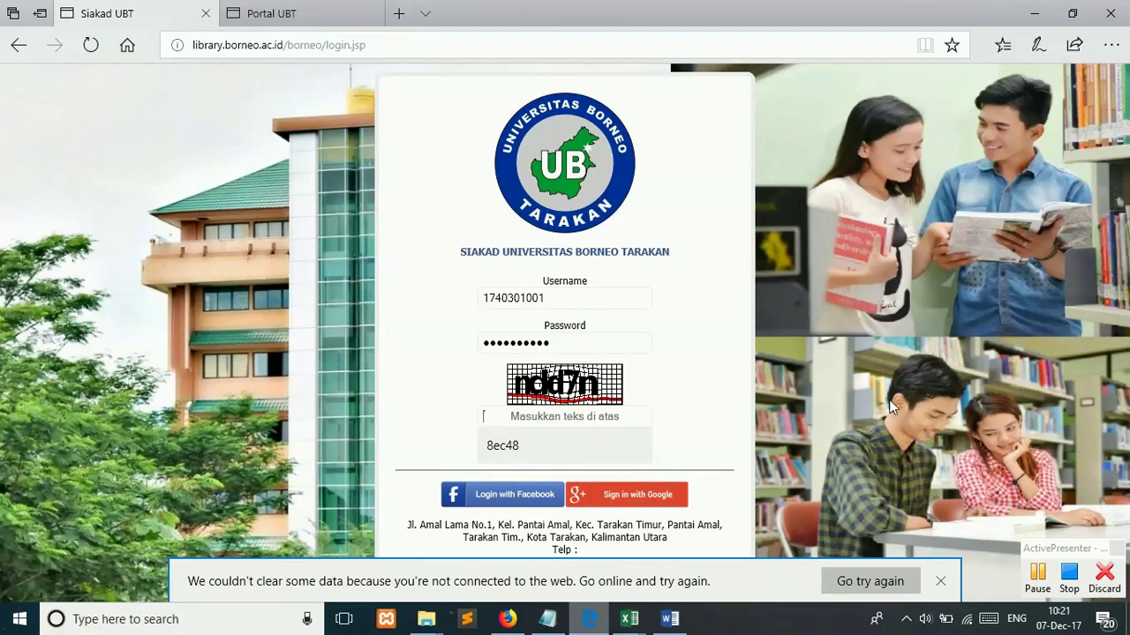
text(nd)
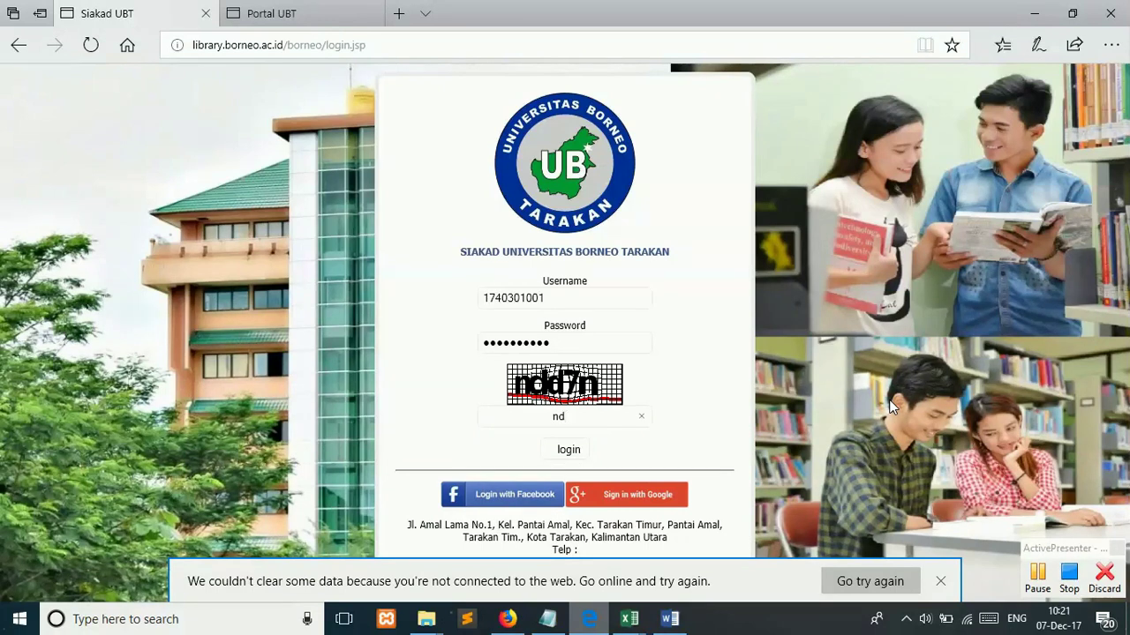
text(d7n)
key(Return)
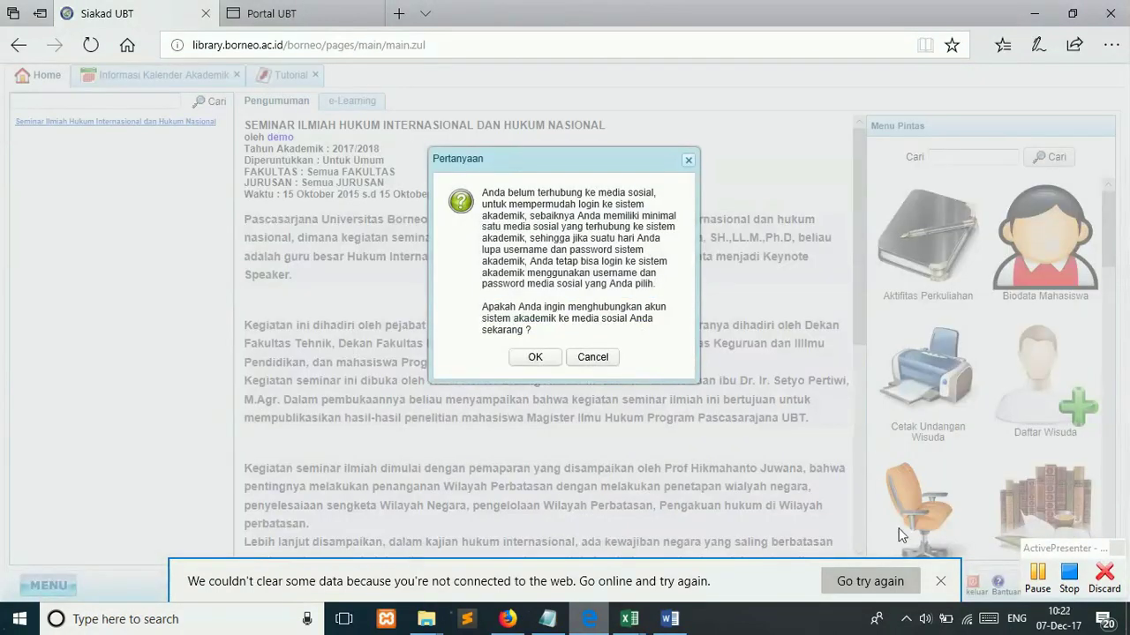
click(942, 583)
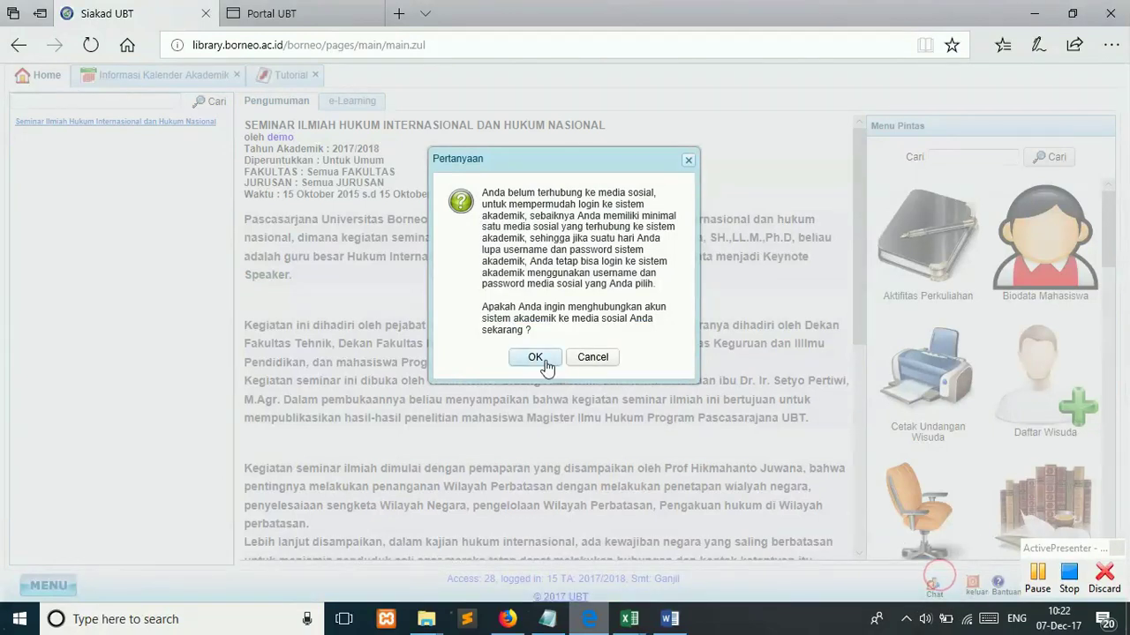
click(534, 357)
click(364, 257)
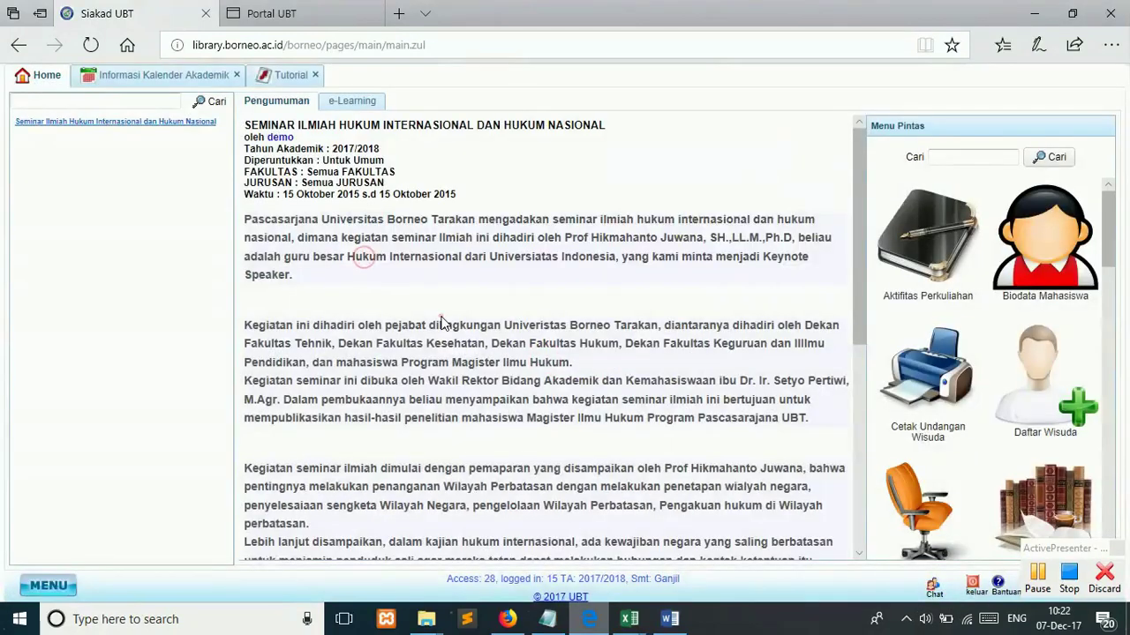
- Open Pertemuan 3's 'Ujian : 1' from page 2 of e-Learning's past lectures
click(351, 113)
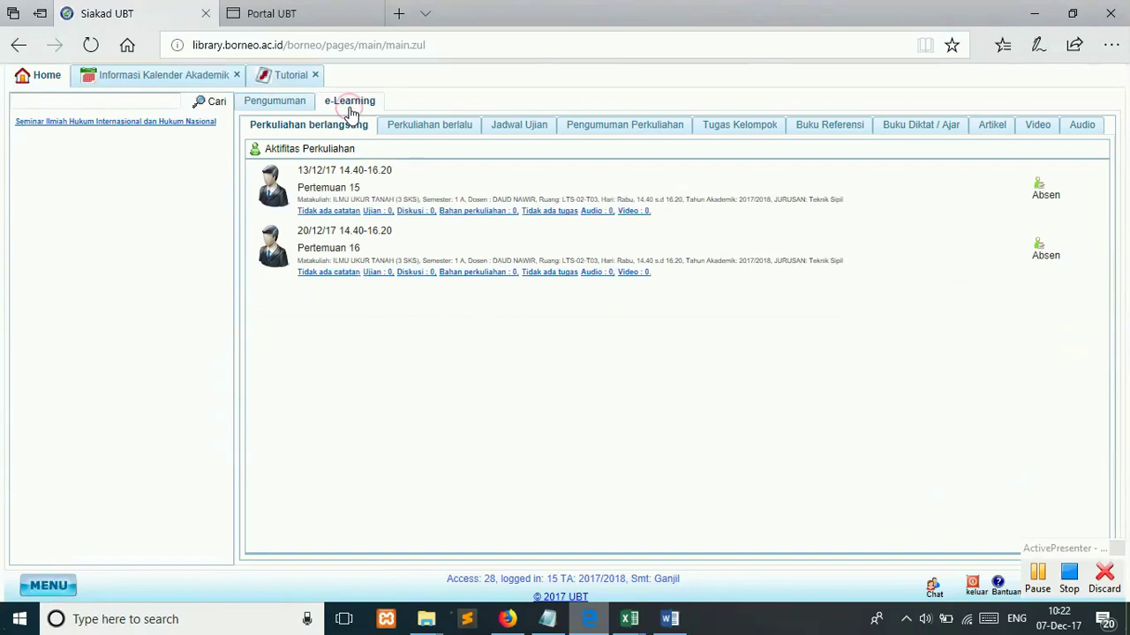
click(393, 128)
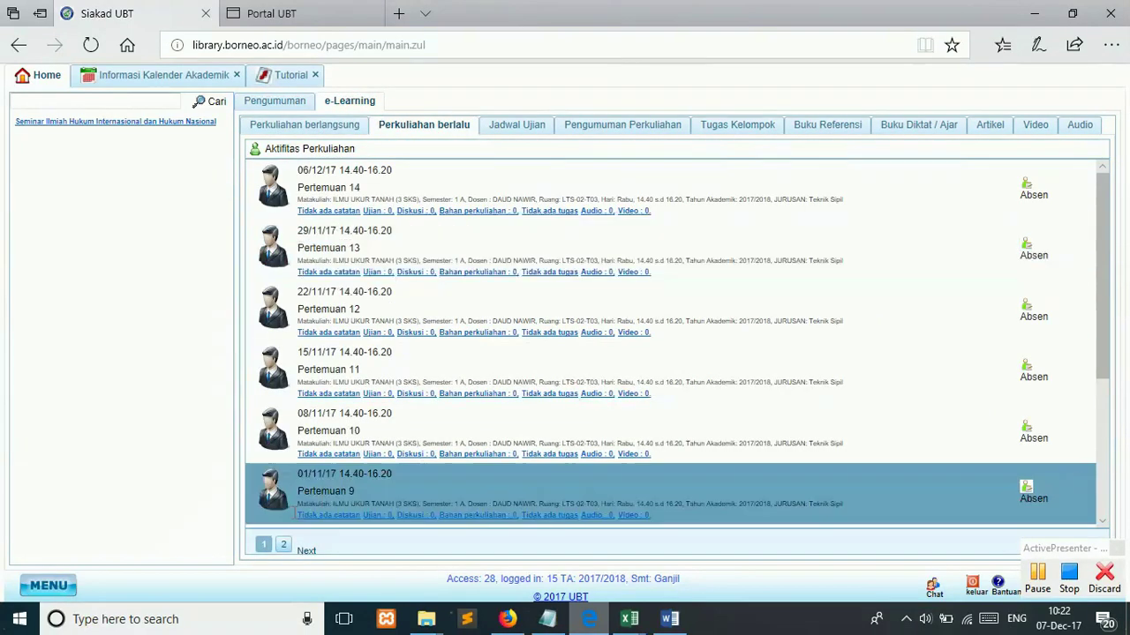
click(283, 547)
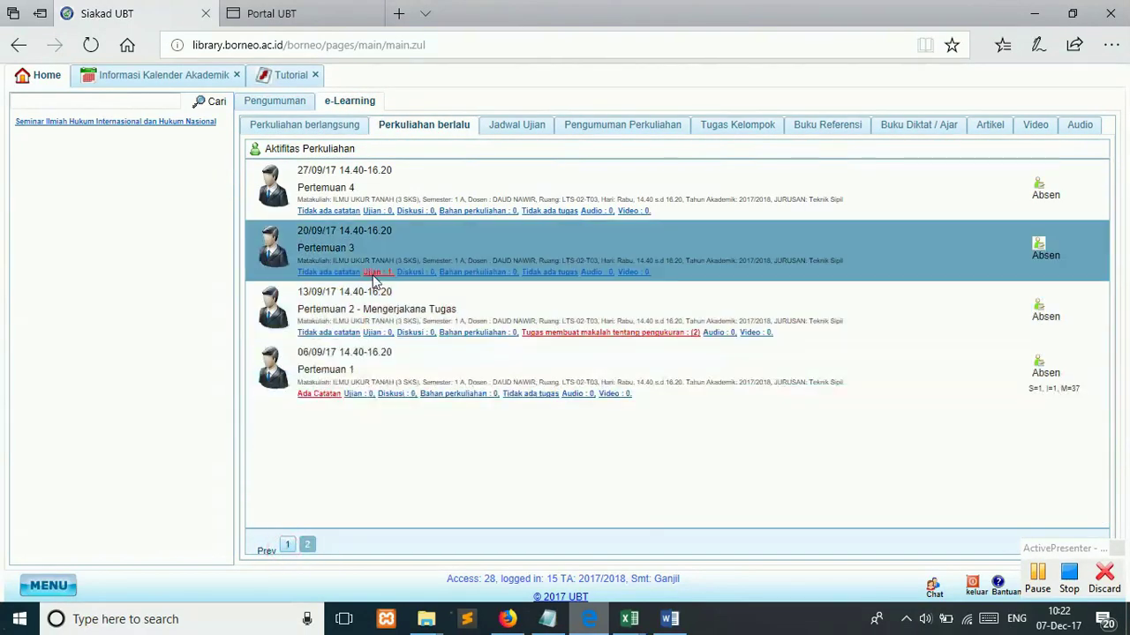
click(375, 273)
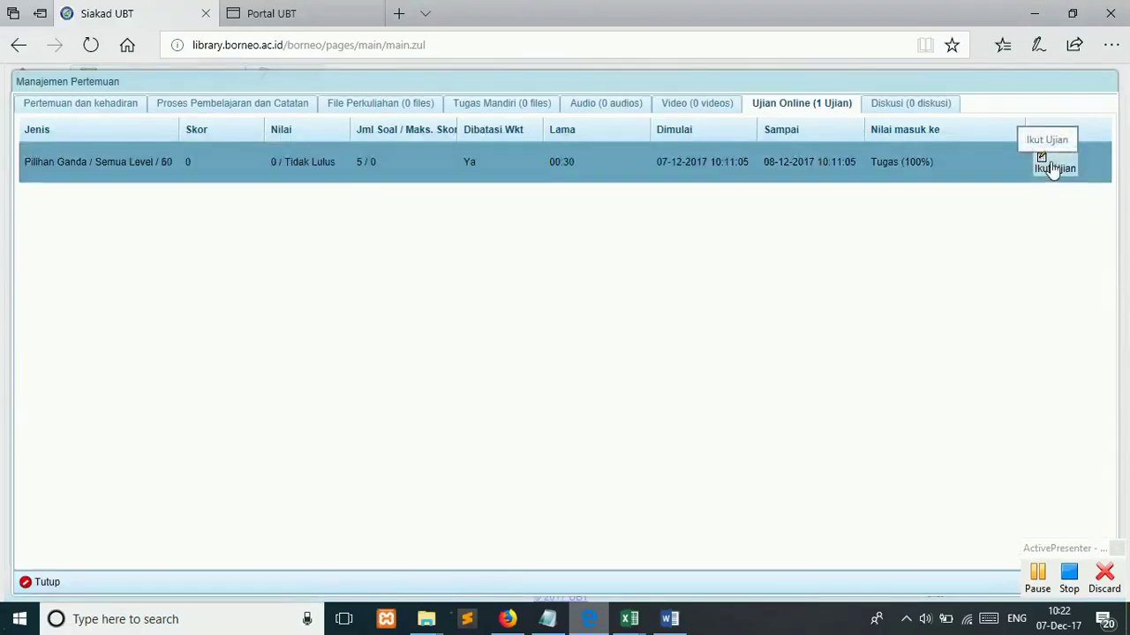
- Start the Pertemuan 3 exam with Ikut Ujian and move to the next question
click(1055, 164)
click(537, 246)
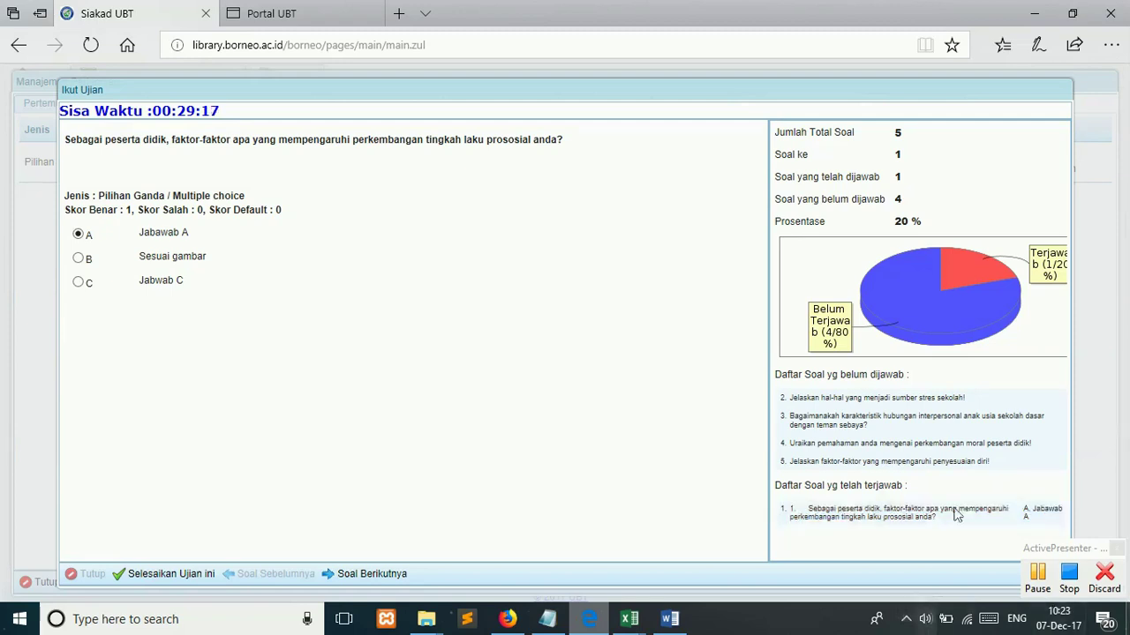
click(369, 574)
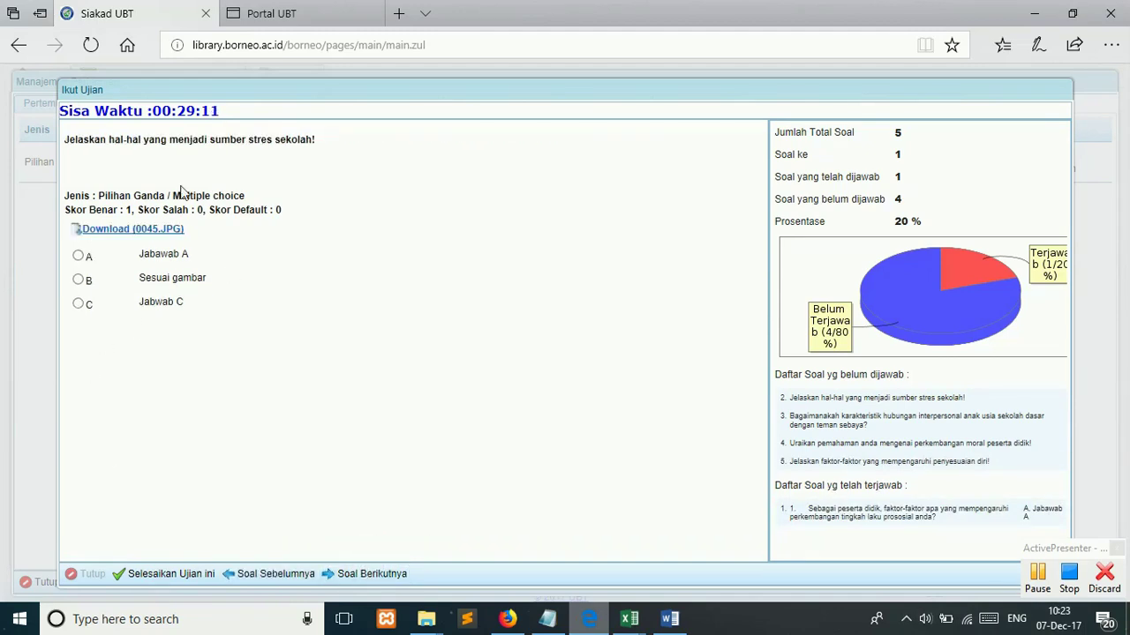
- Download and open the stress question's 0045.JPG attachment, then close the Photos viewer
click(148, 229)
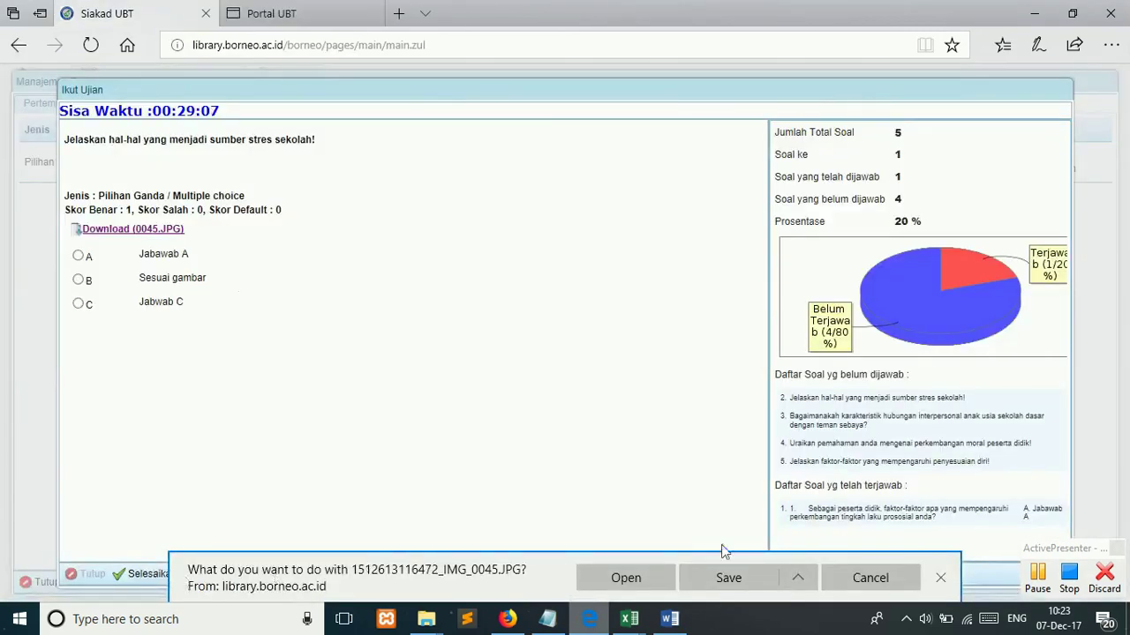
click(647, 579)
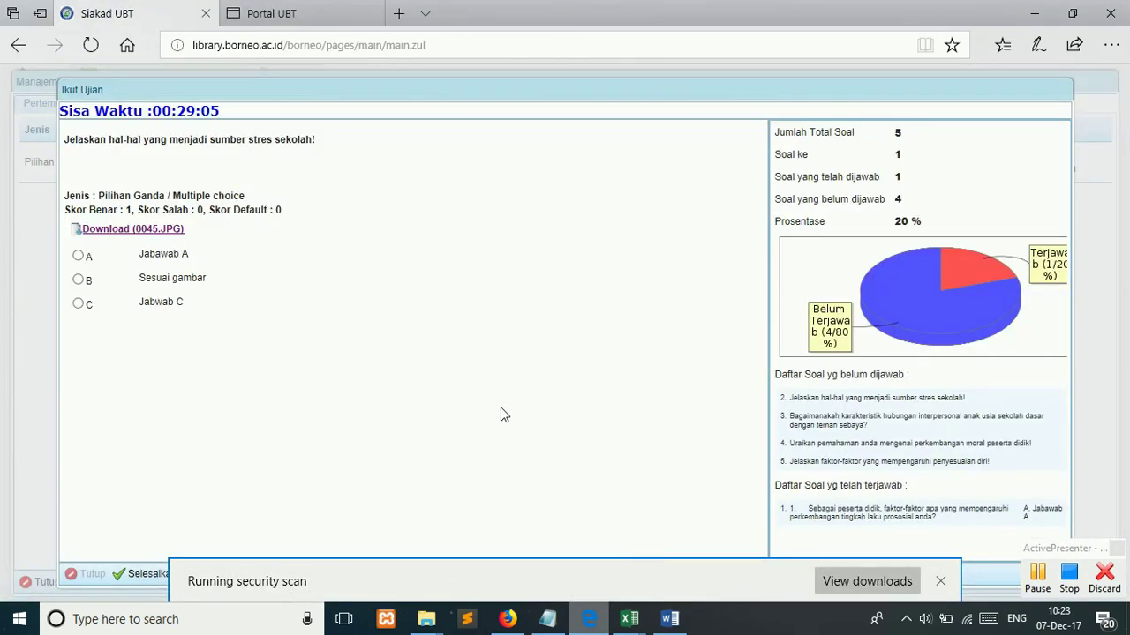
click(451, 396)
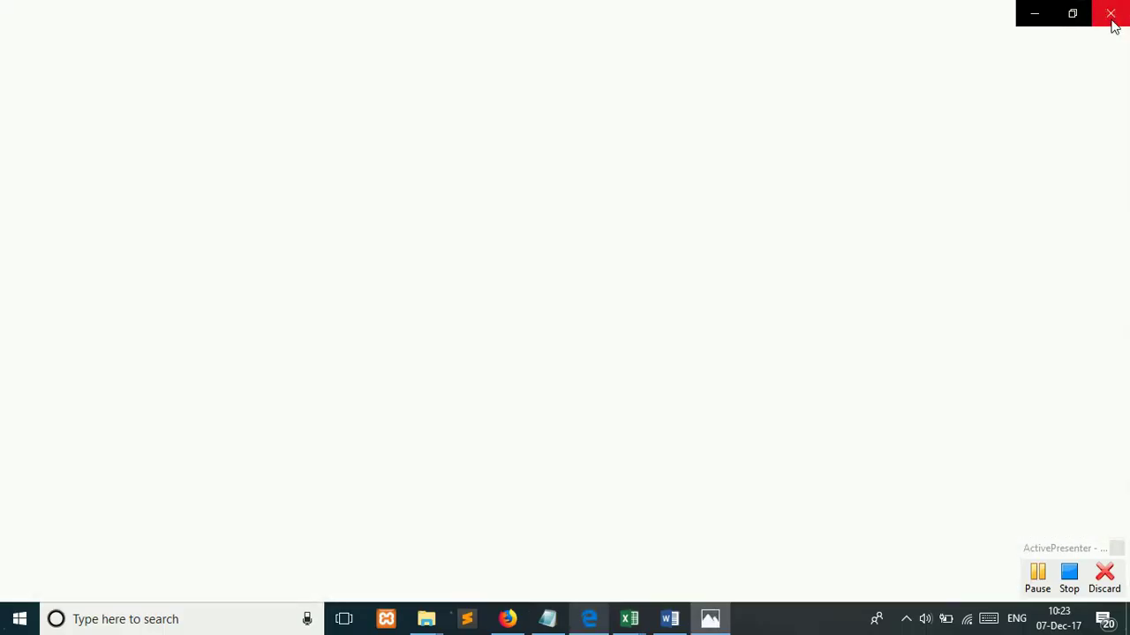
click(1112, 24)
click(228, 367)
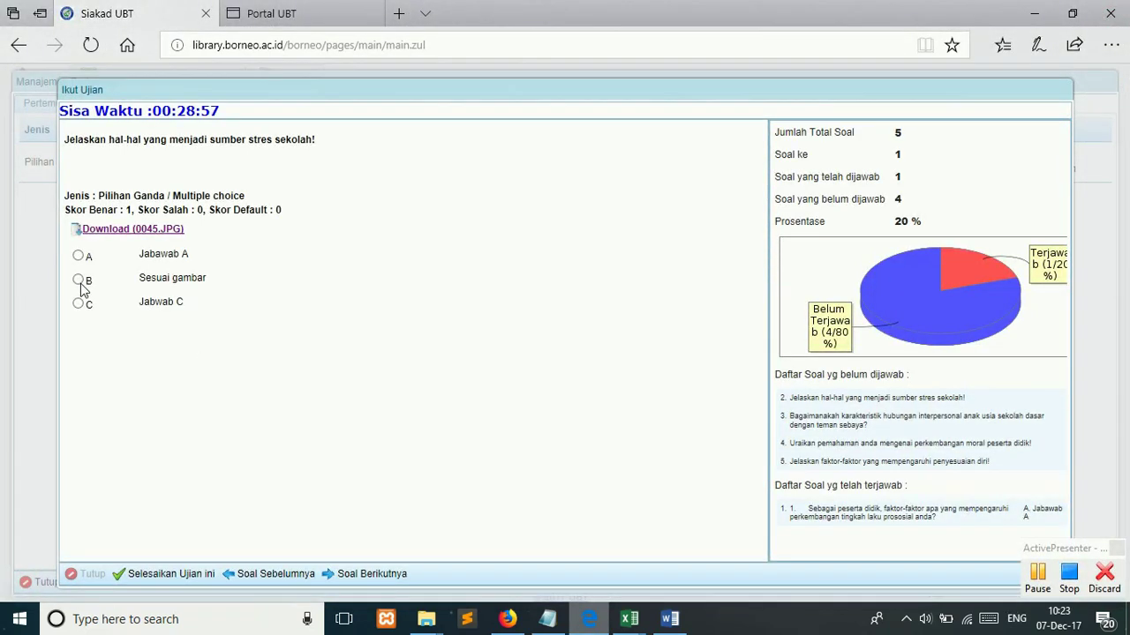
- Answer question 2 with B, then revisit it and change the answer to A
click(78, 279)
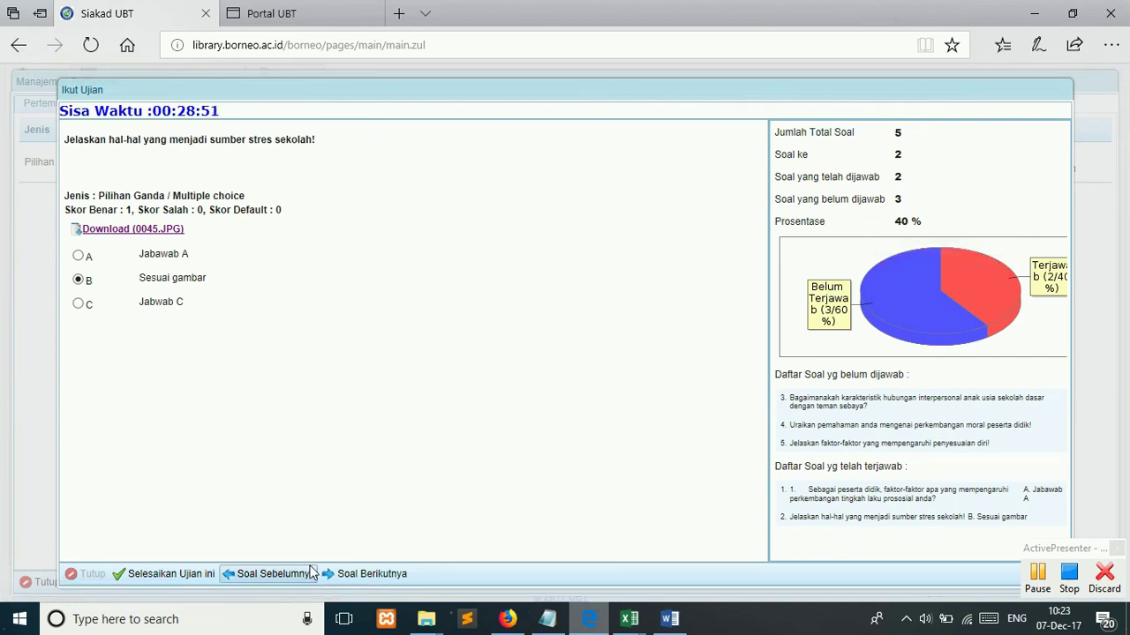
click(371, 574)
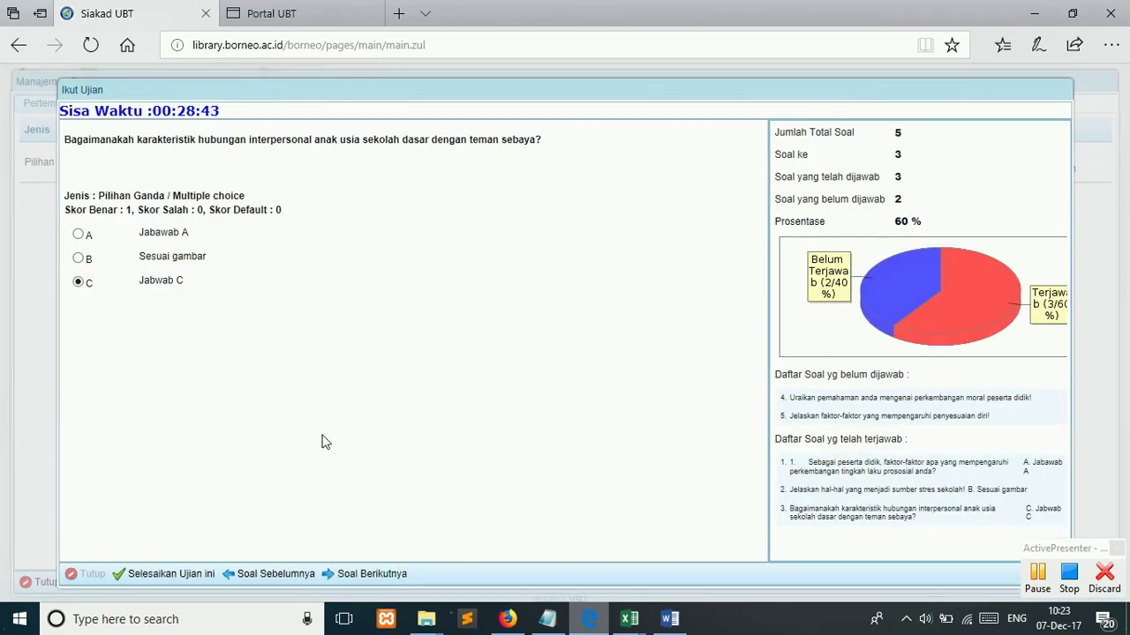
click(273, 574)
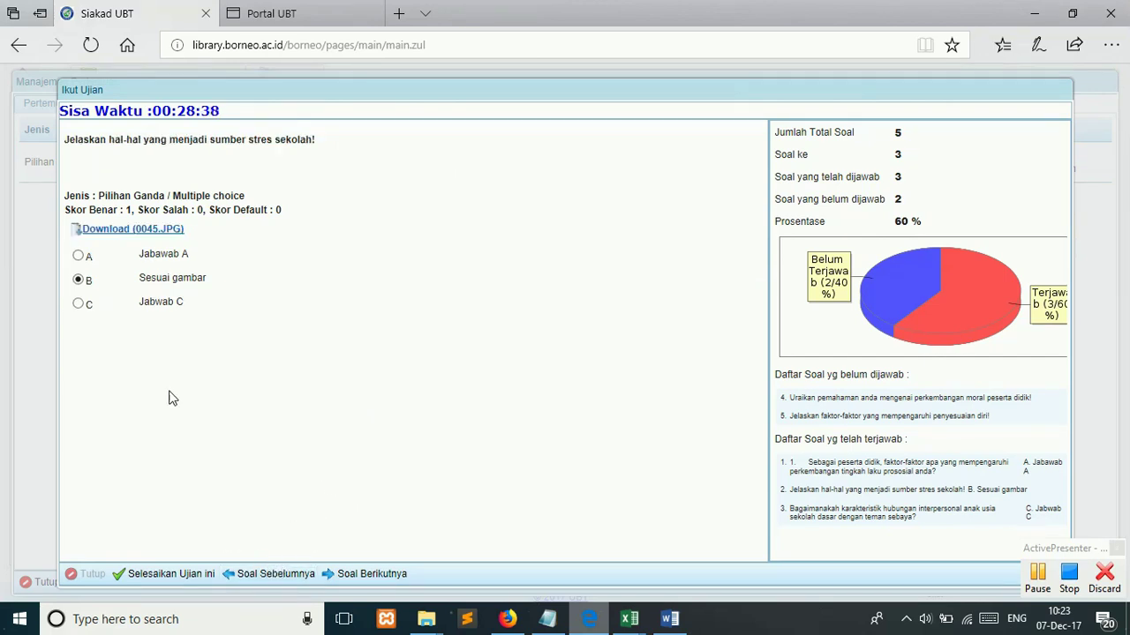
click(246, 575)
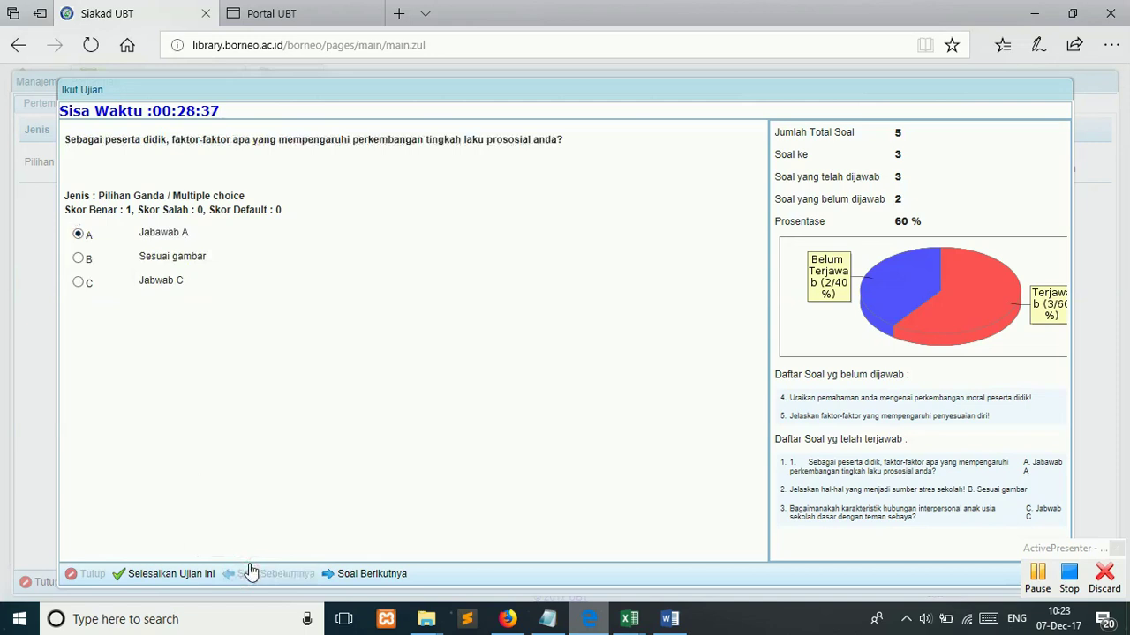
click(351, 574)
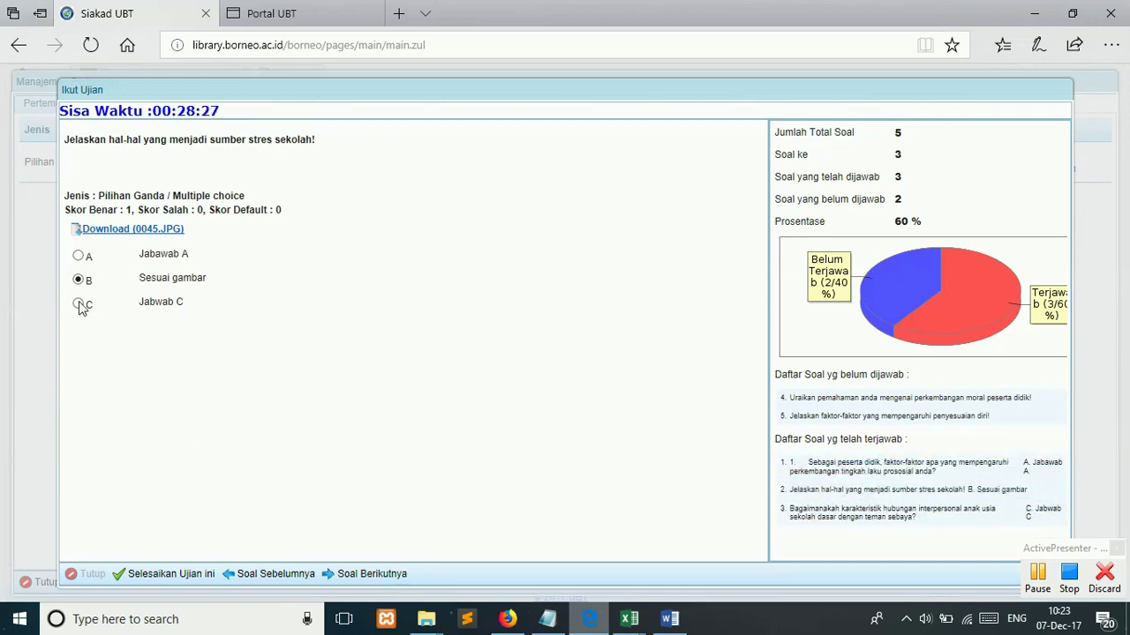
click(79, 256)
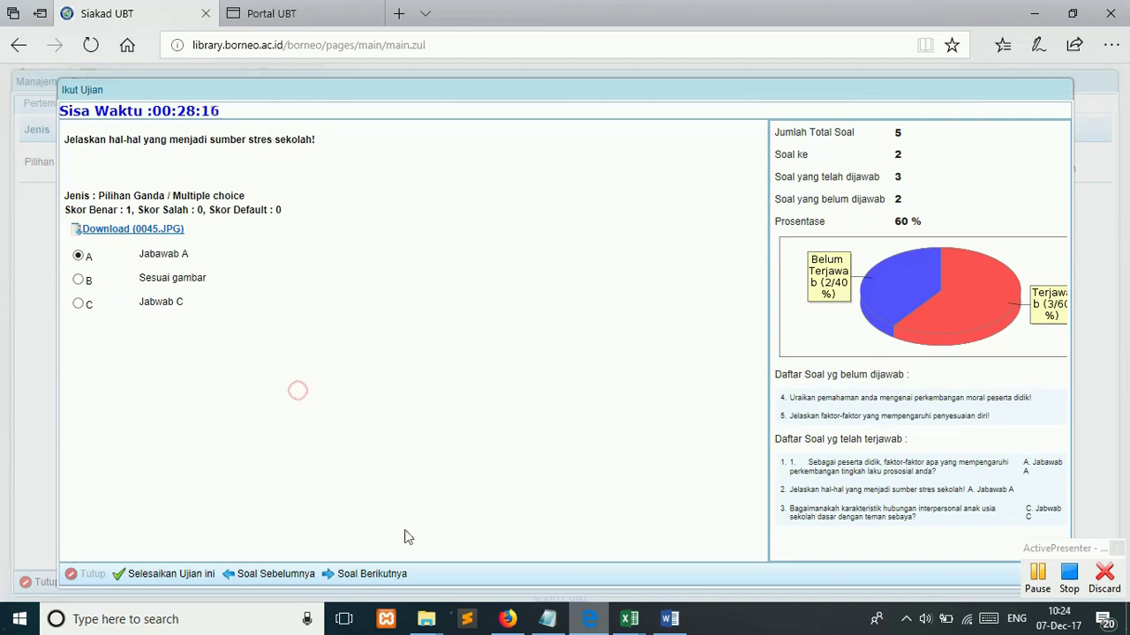
- Answer question 4 with A and question 5 with B 'Sesuai gambar'
click(388, 584)
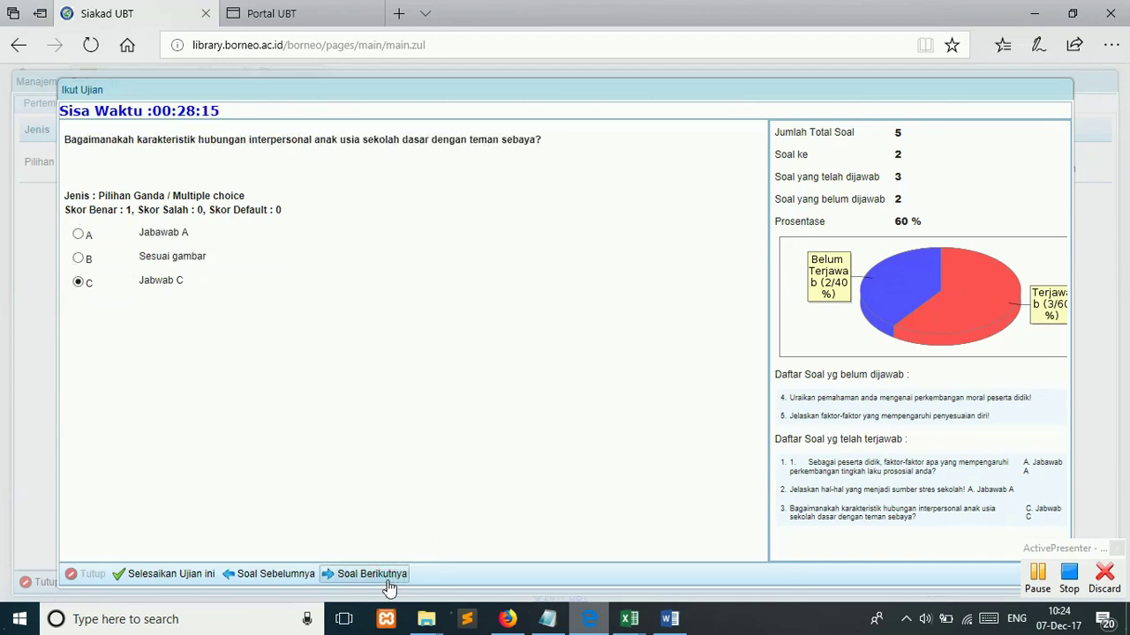
click(388, 584)
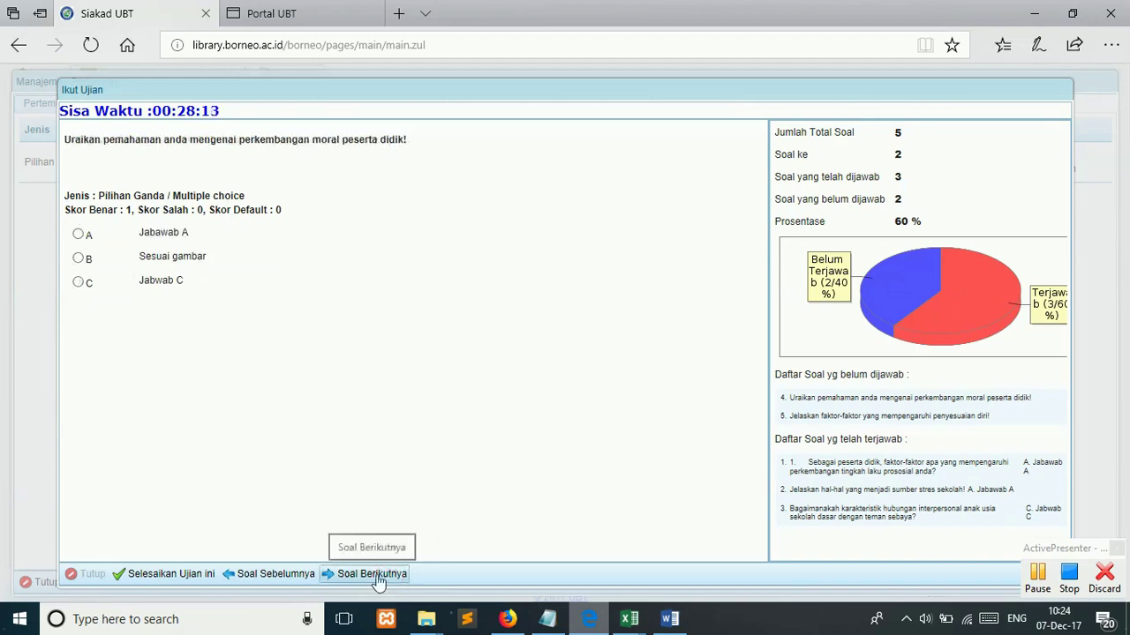
click(79, 233)
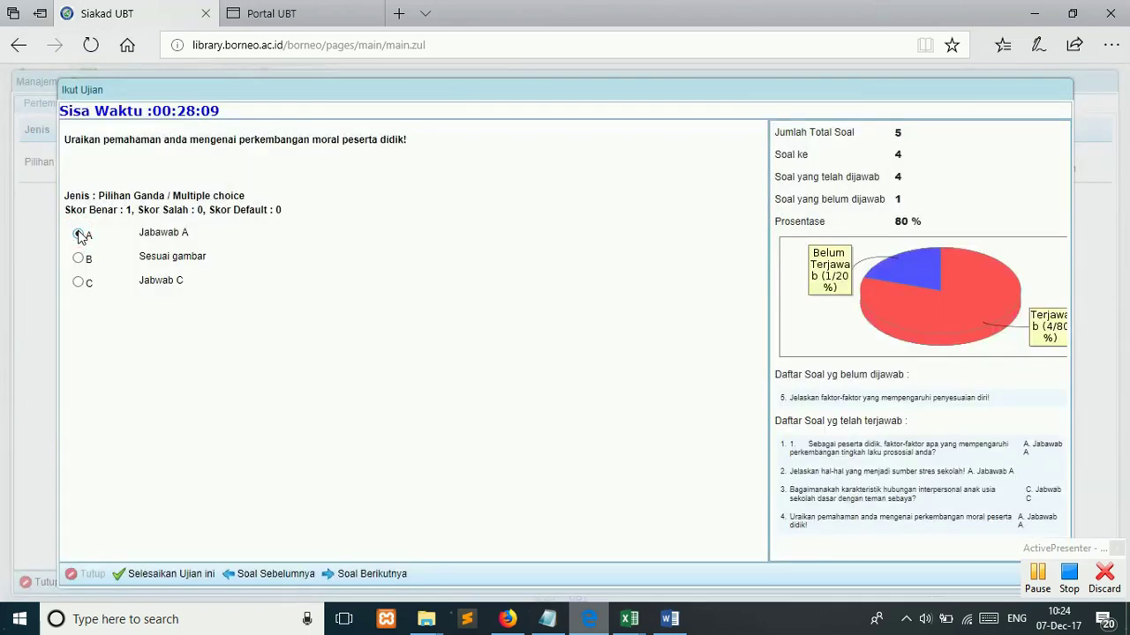
click(388, 576)
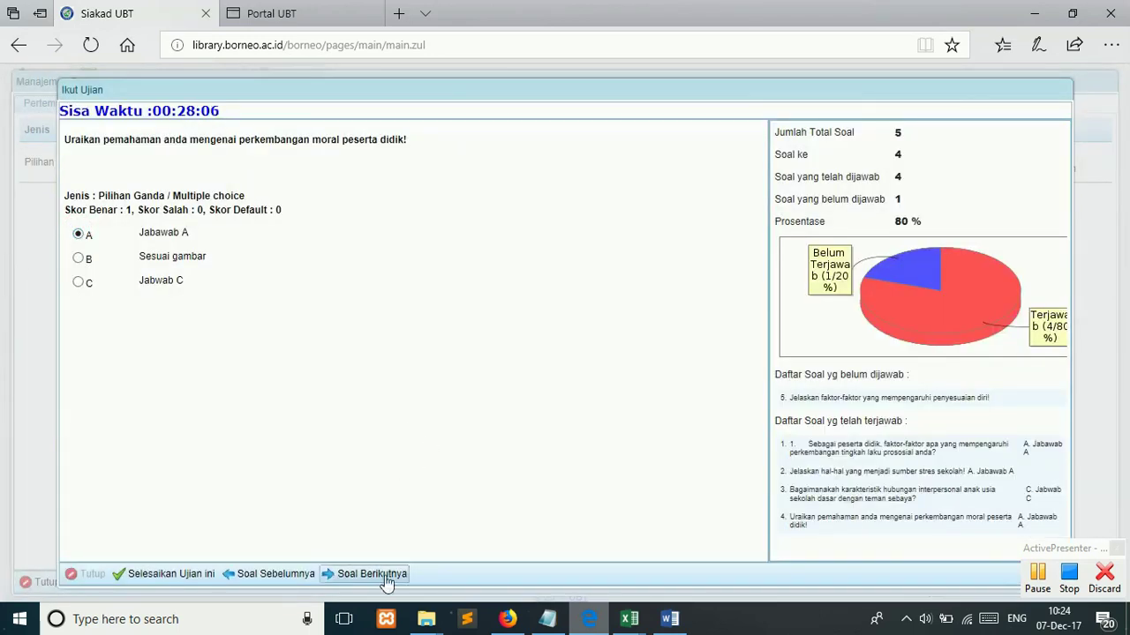
click(78, 258)
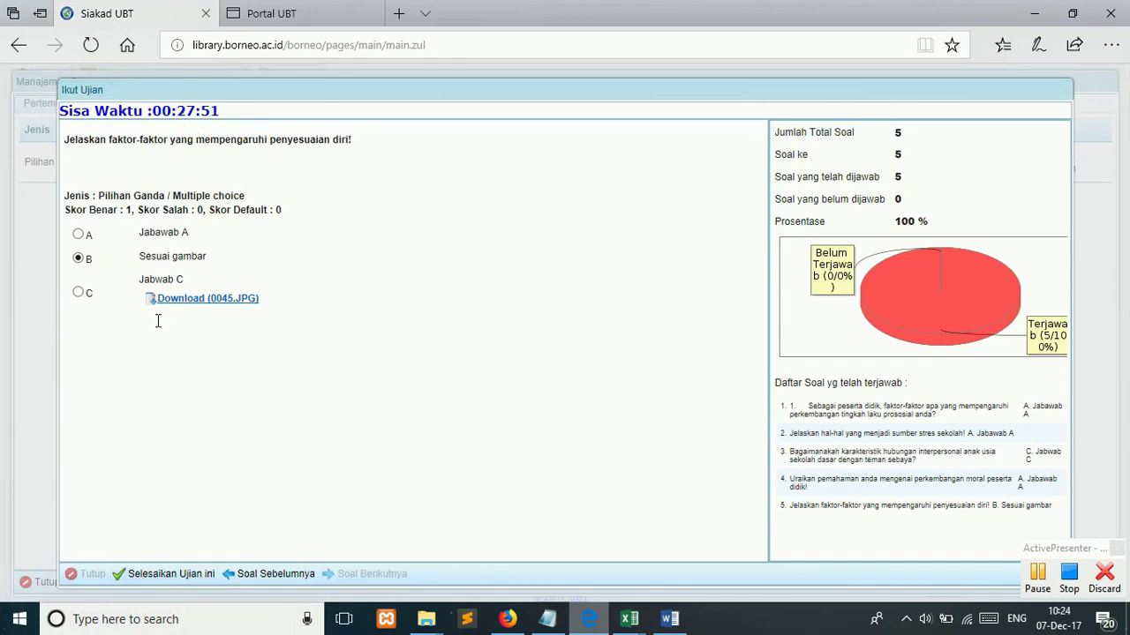
click(272, 575)
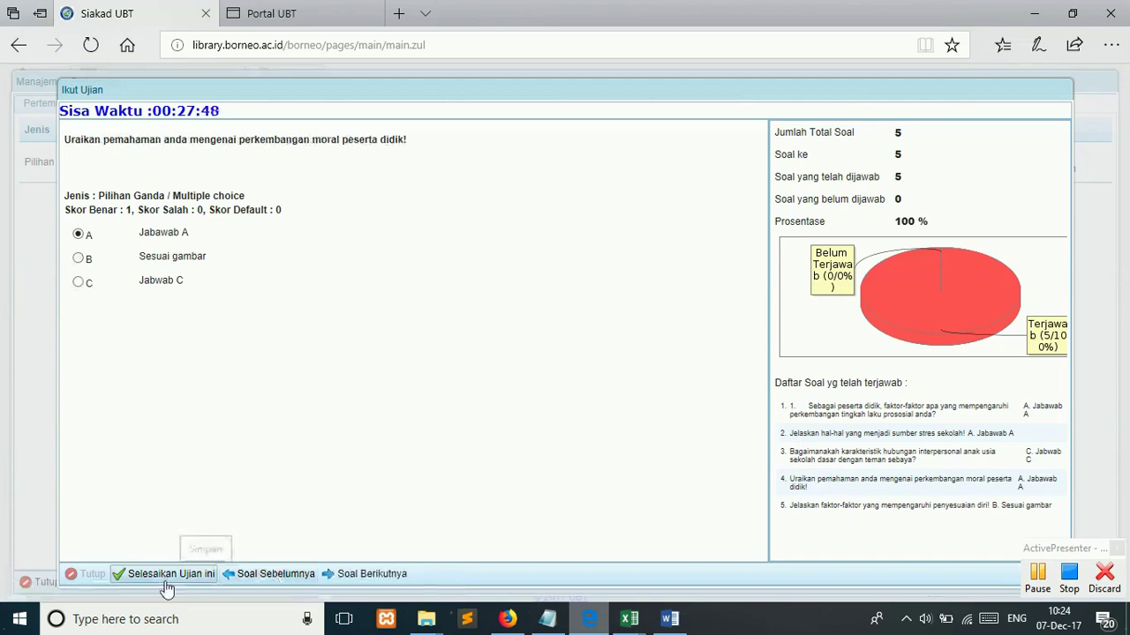
- Review answers from question 1 through 5, then choose Selesaikan Ujian ini
click(265, 575)
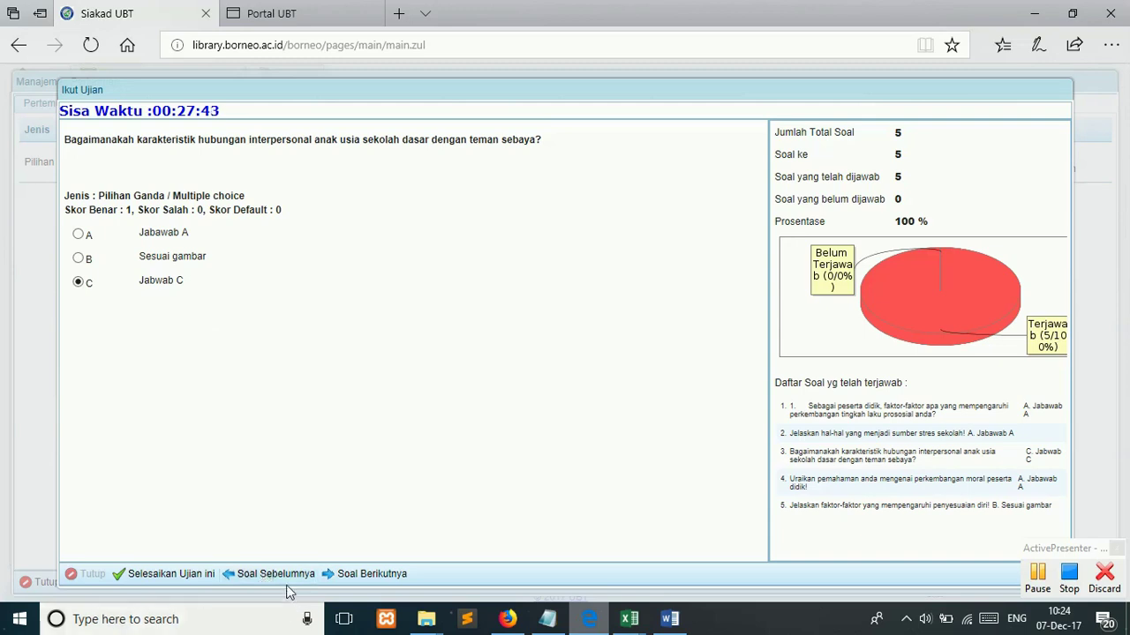
click(284, 578)
click(284, 578)
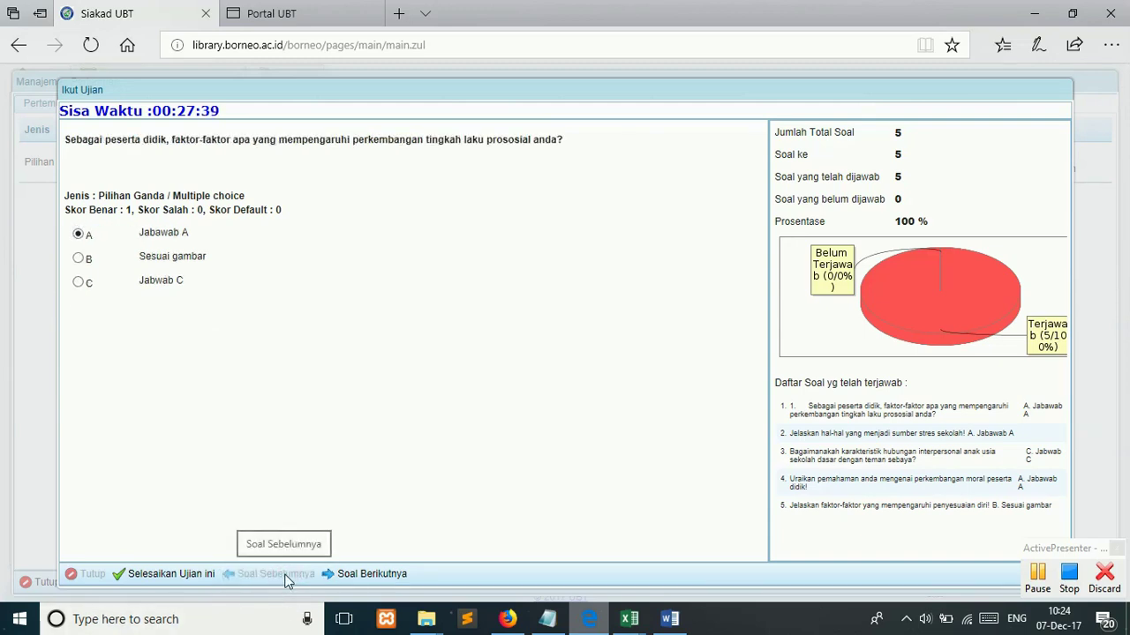
click(349, 576)
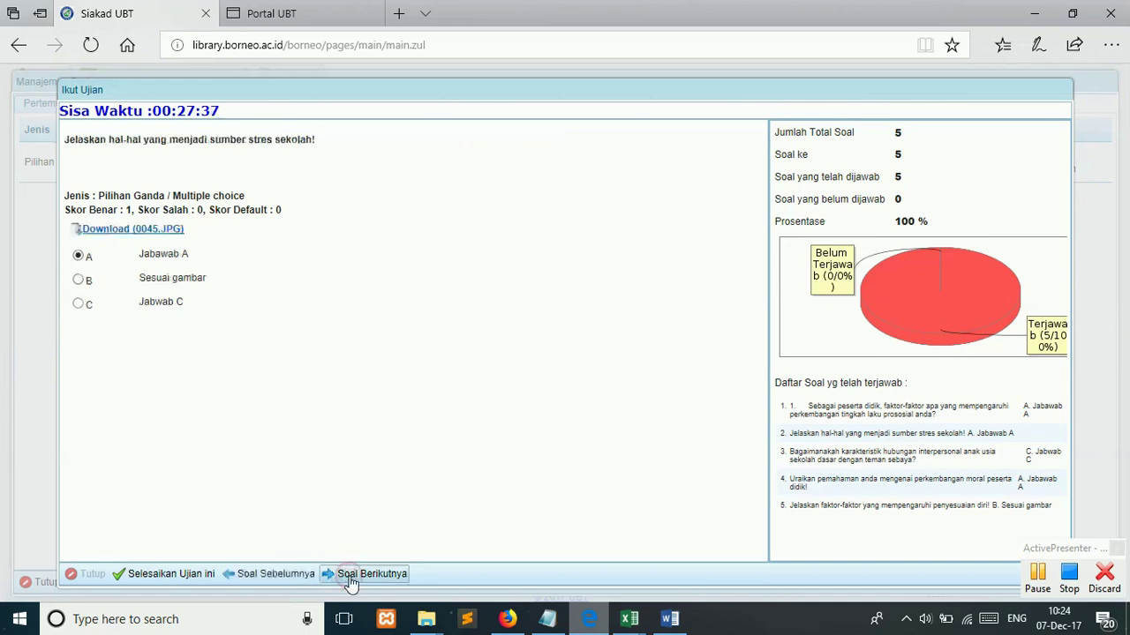
click(351, 579)
click(350, 579)
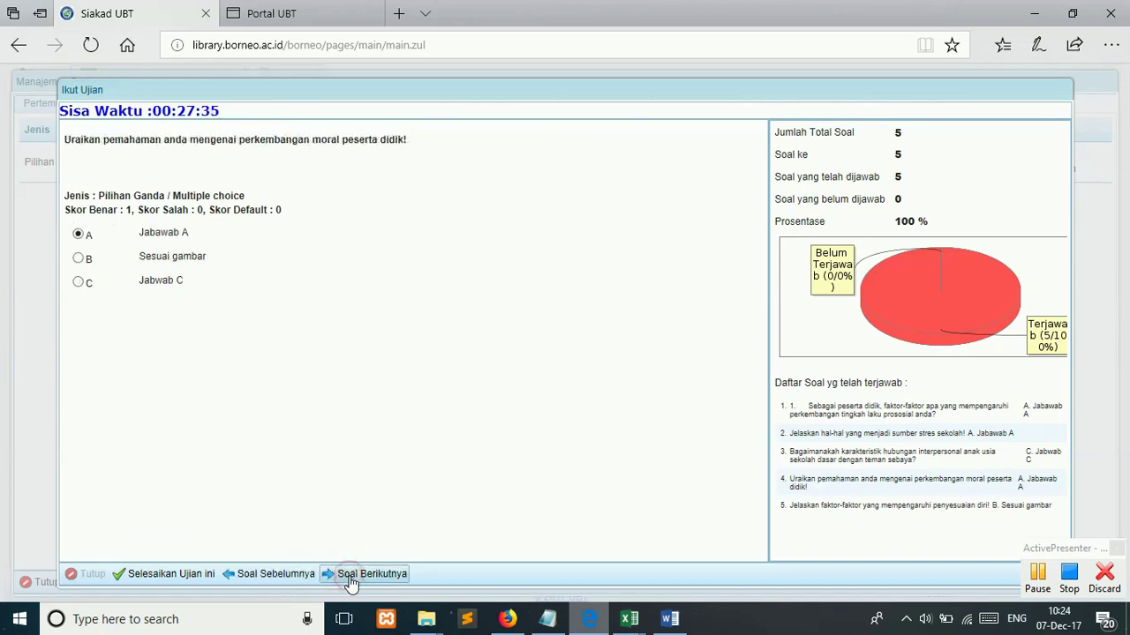
click(350, 579)
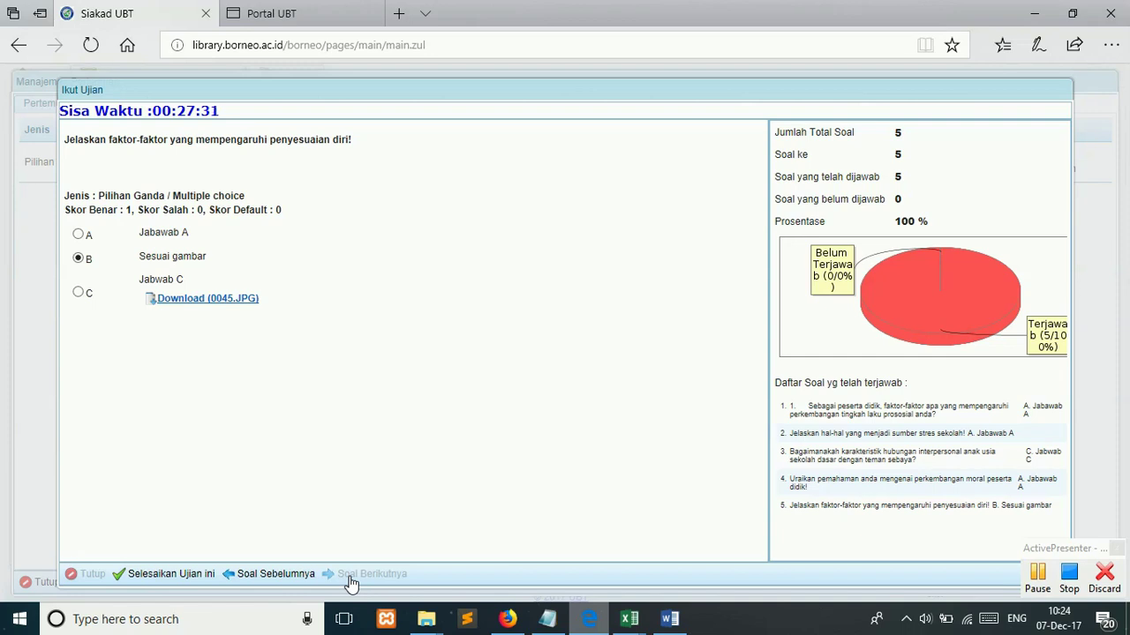
click(282, 579)
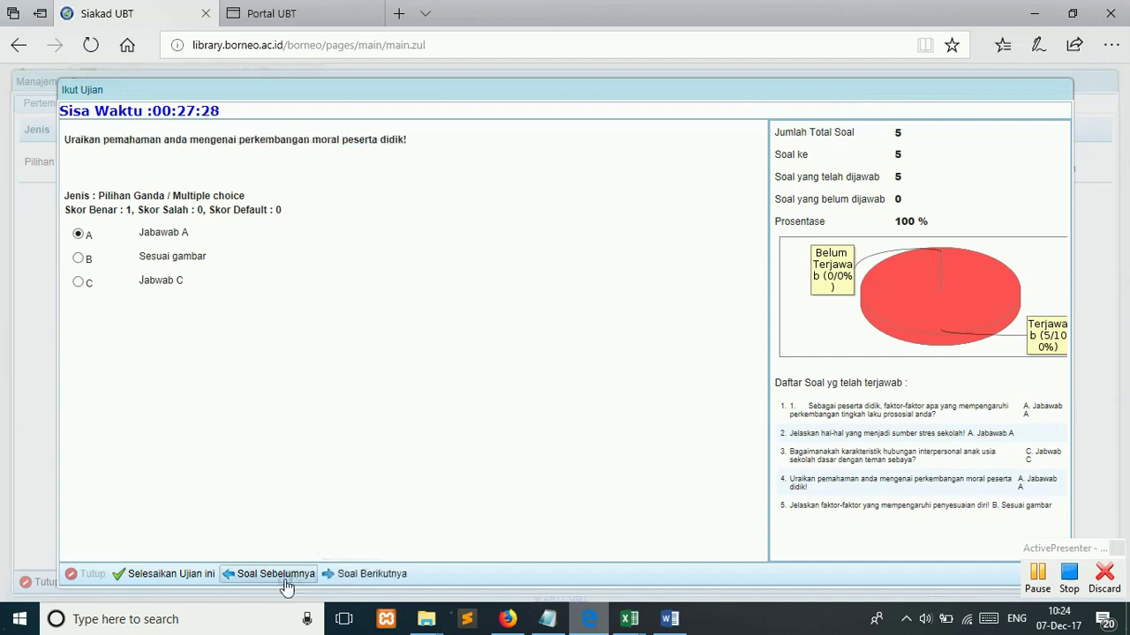
click(159, 578)
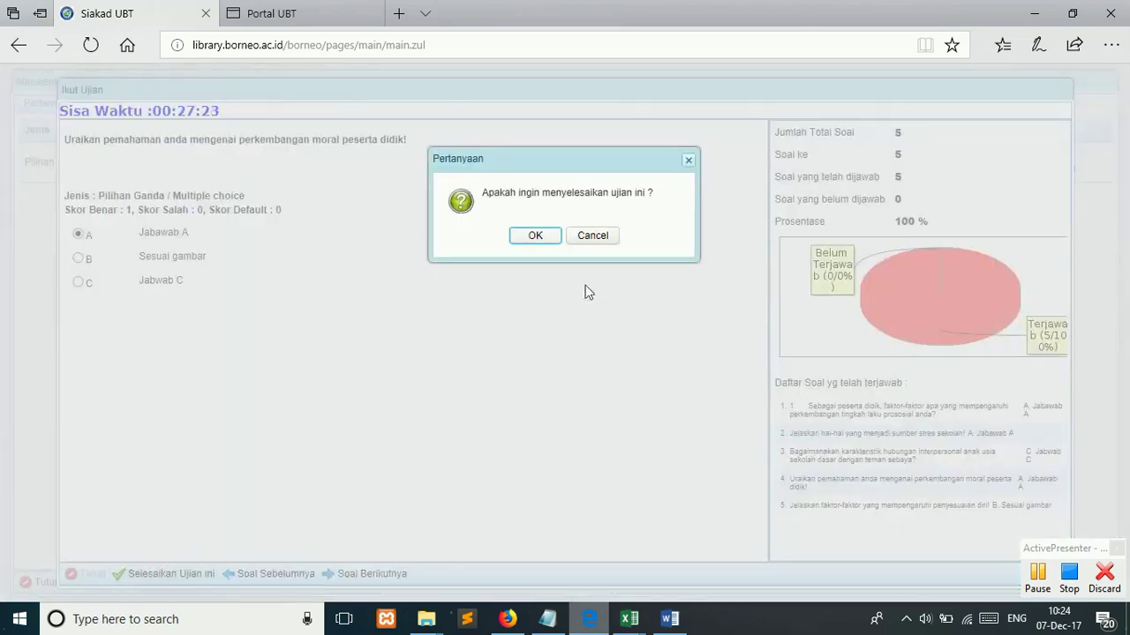
- Confirm finishing the Pertemuan 3 exam and open its results: score 3, mark 60
click(541, 238)
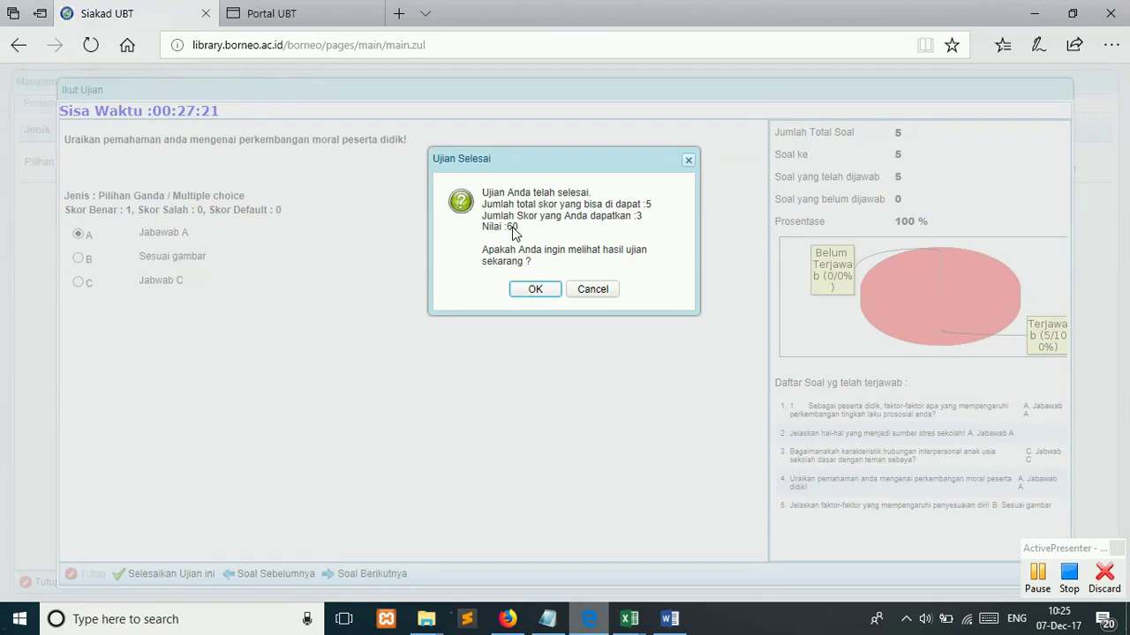
click(536, 295)
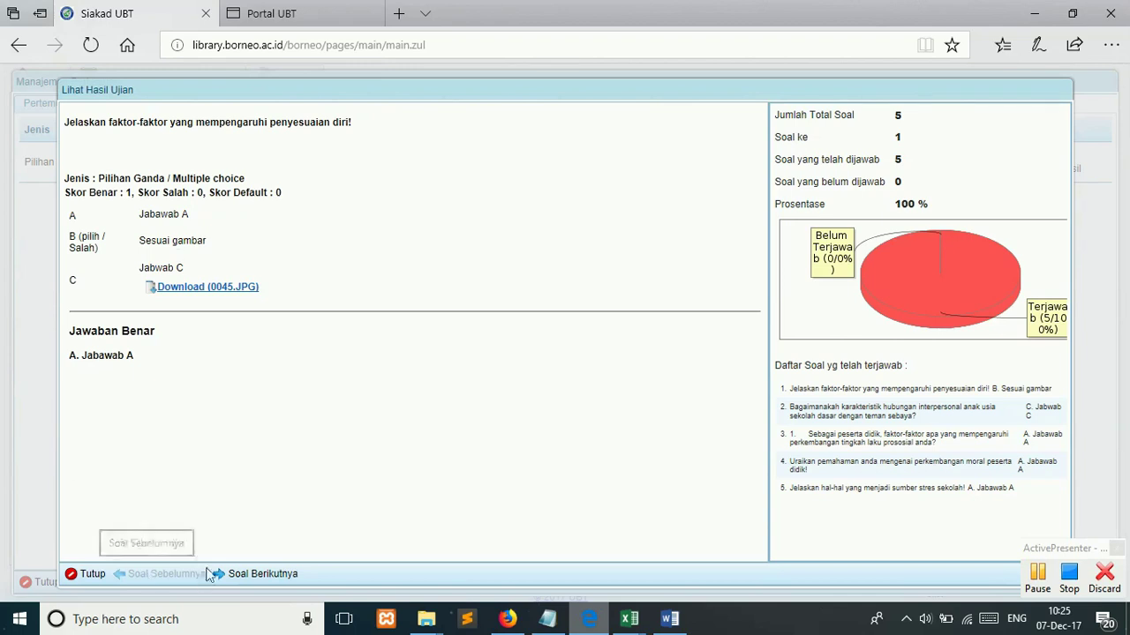
- Step through the results of questions 2–5, close the review, and return to Firefox's Quiz 1 editor
click(282, 575)
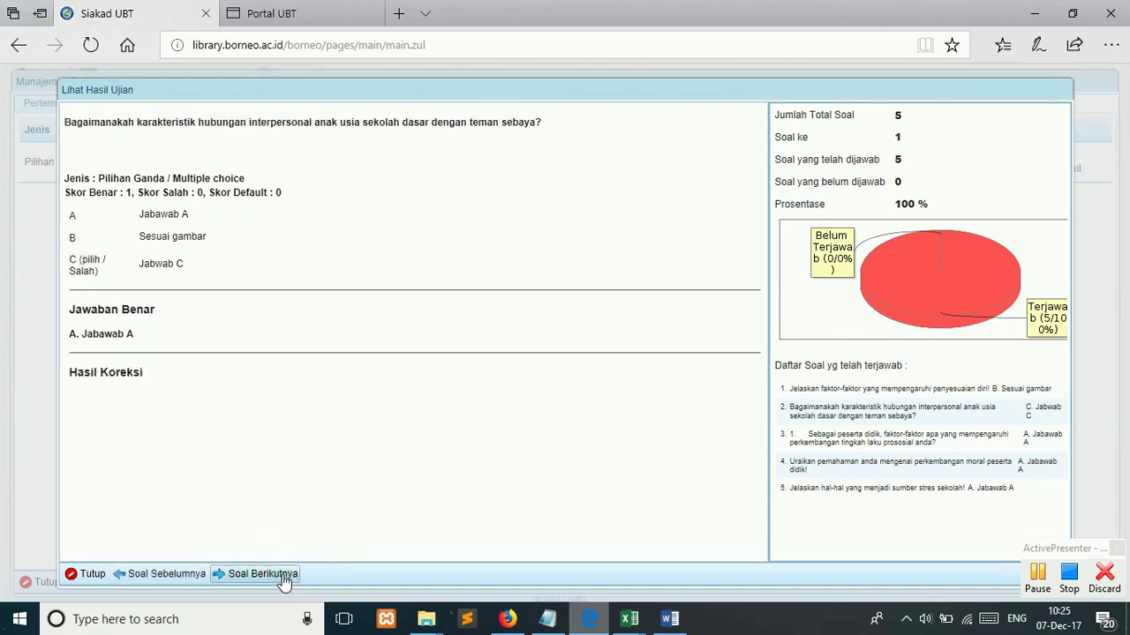
click(295, 582)
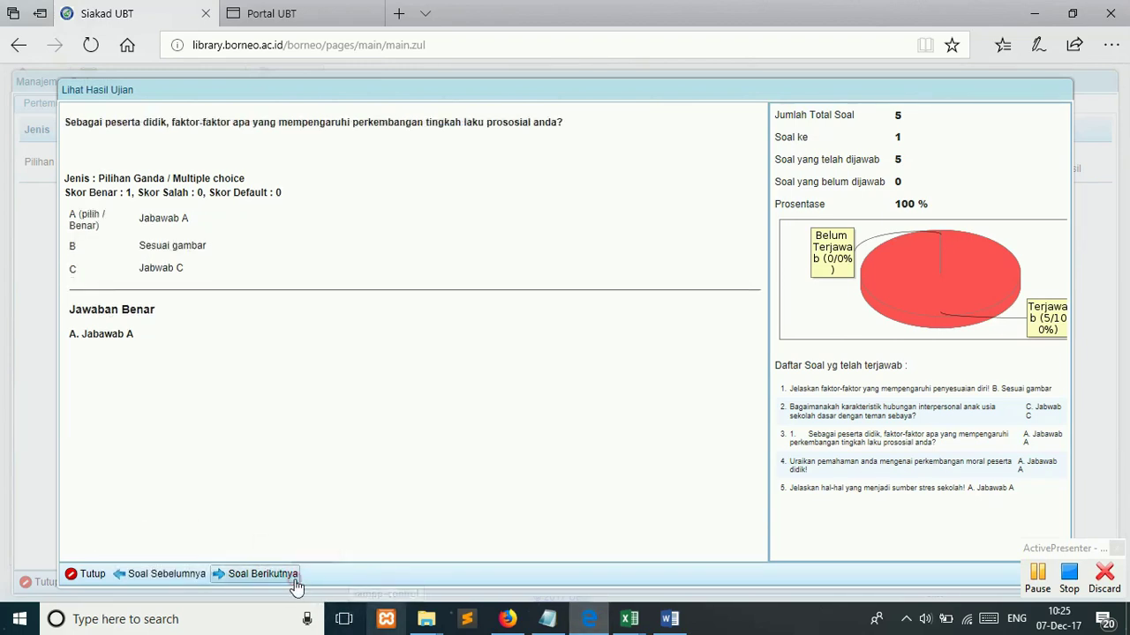
click(287, 575)
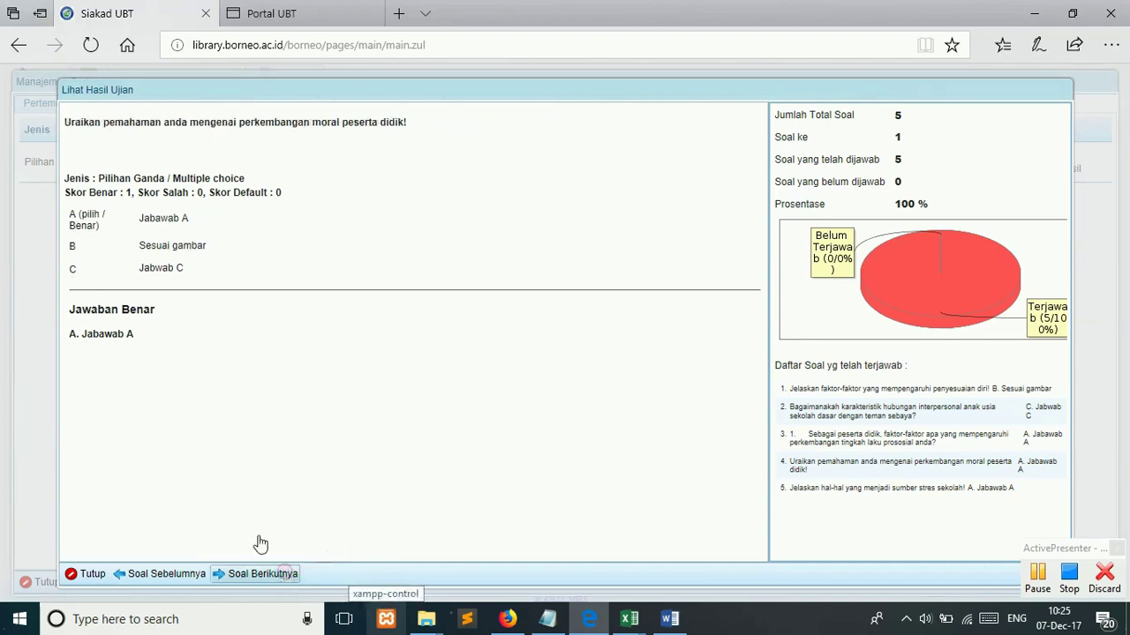
click(284, 577)
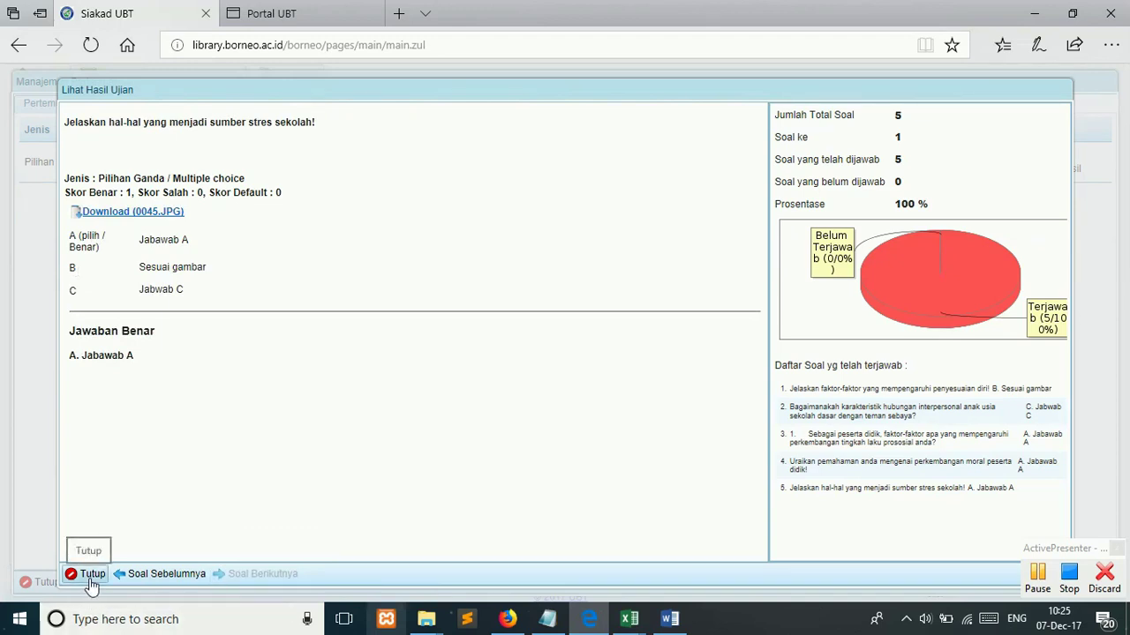
click(90, 582)
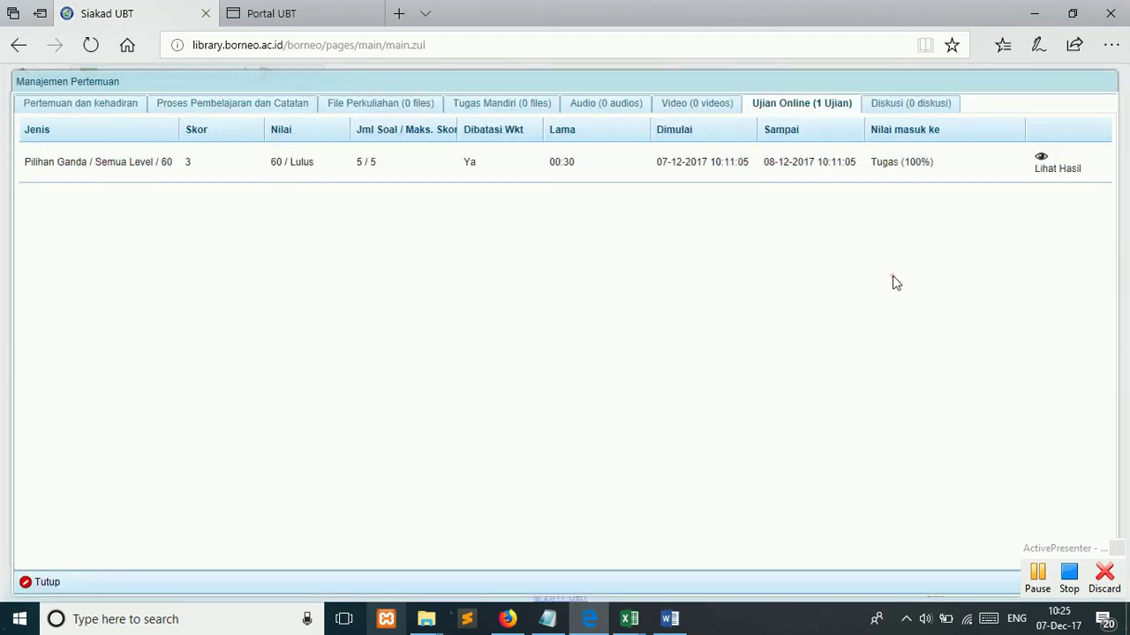
click(508, 619)
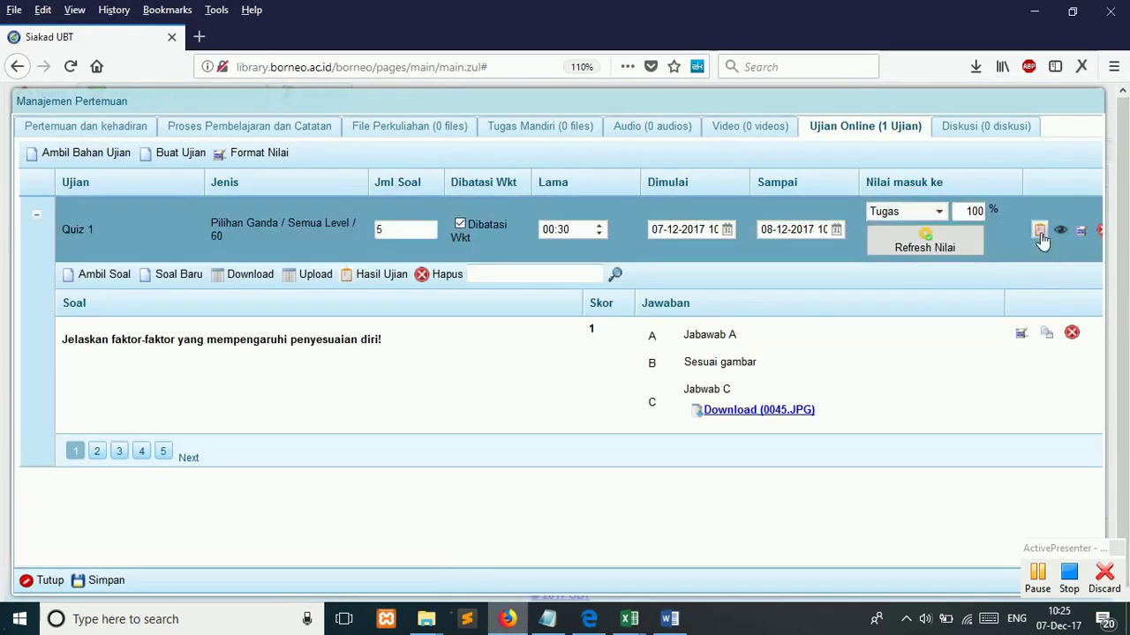
- Browse Quiz 1's Hasil Ujian rows, showing 1 of 38 participants with mark 60
click(1040, 232)
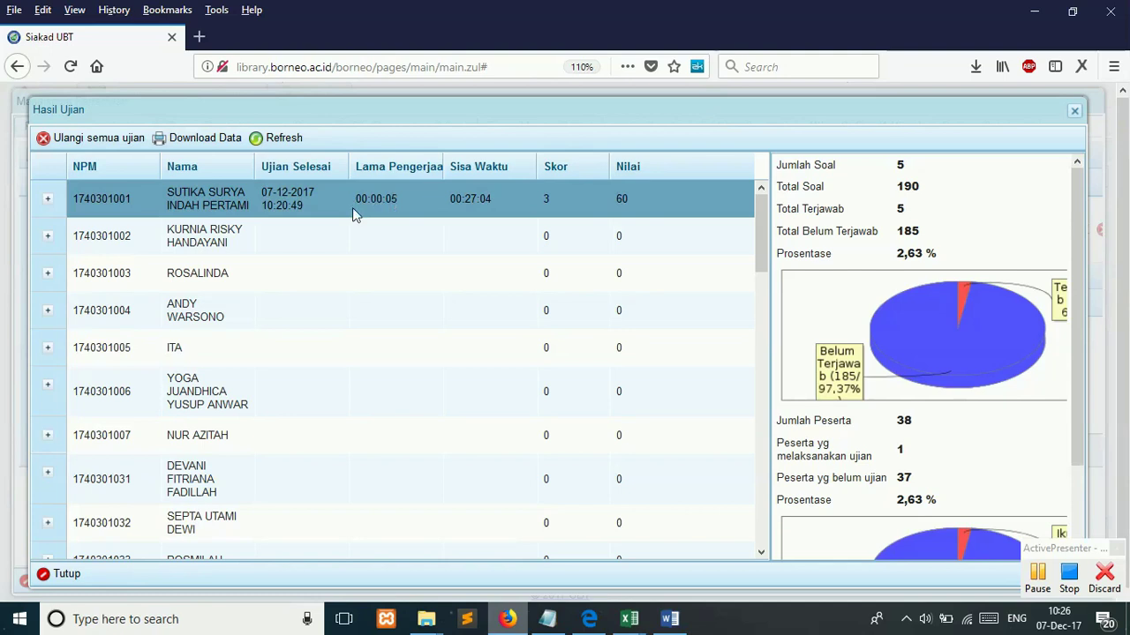
click(354, 219)
click(470, 203)
click(429, 281)
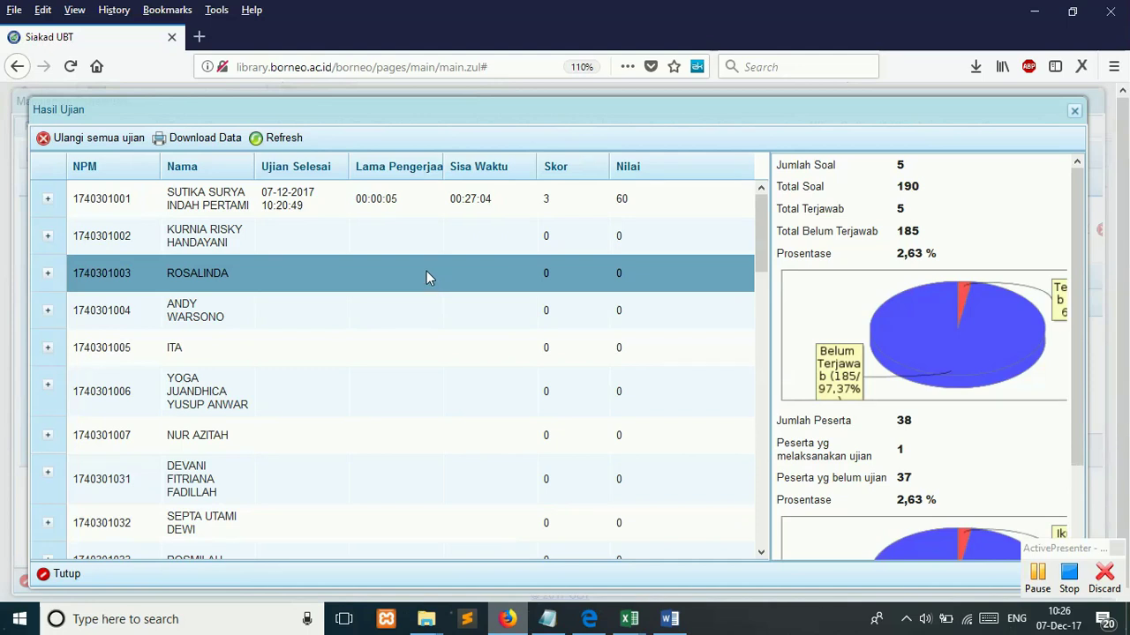
click(586, 208)
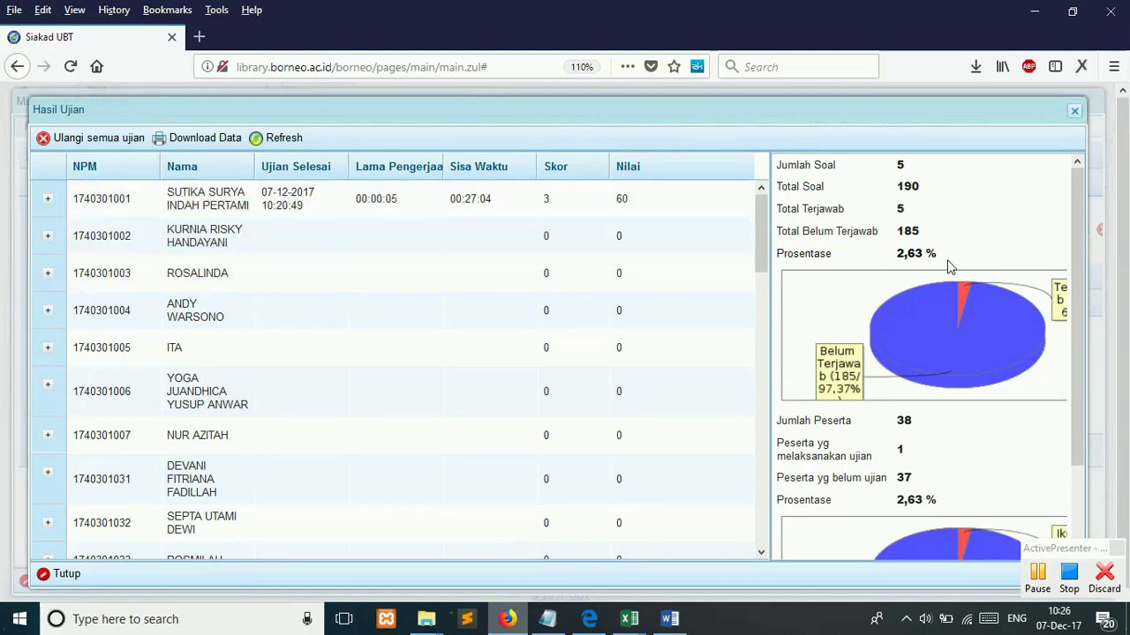
scroll(948, 265, down, 2)
scroll(948, 265, up, 2)
scroll(536, 328, down, 10)
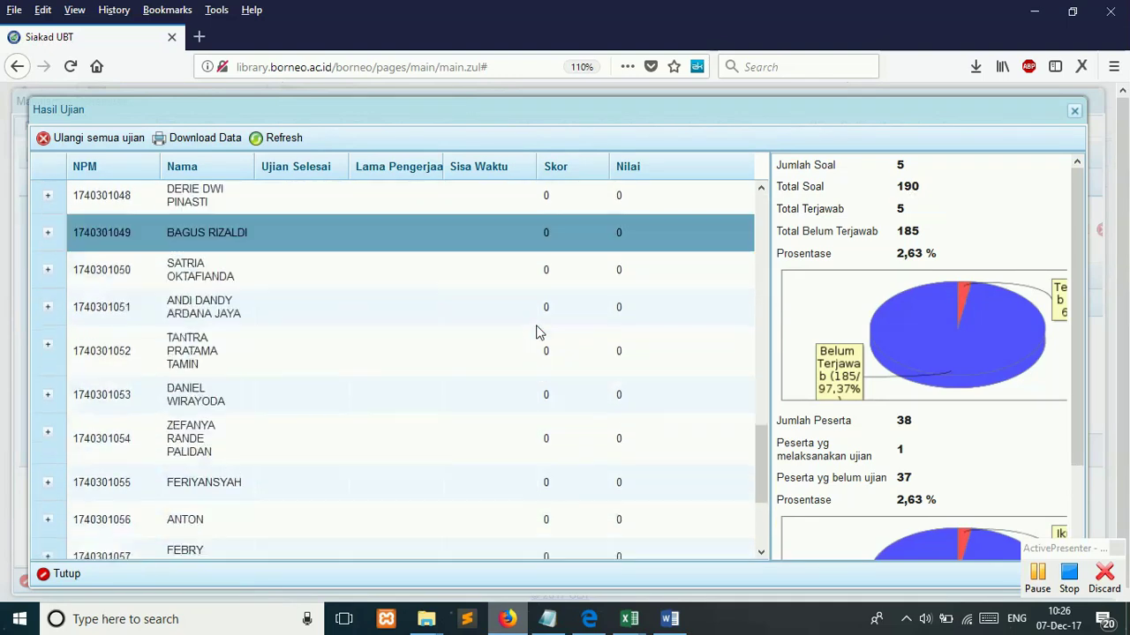
scroll(535, 328, up, 6)
scroll(536, 328, up, 6)
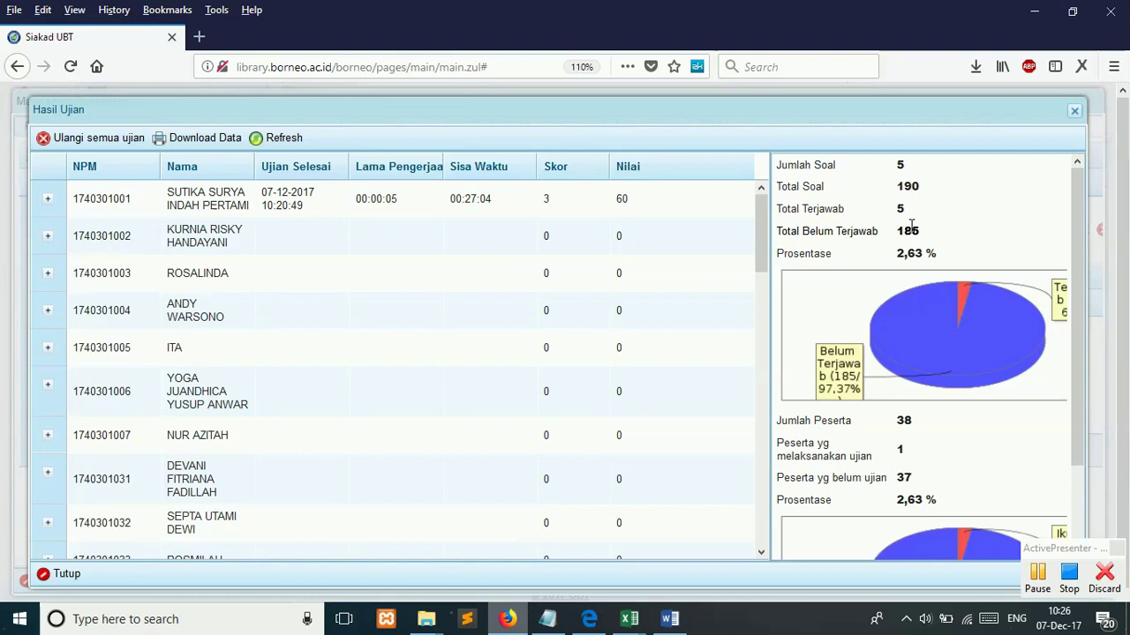
scroll(876, 261, down, 2)
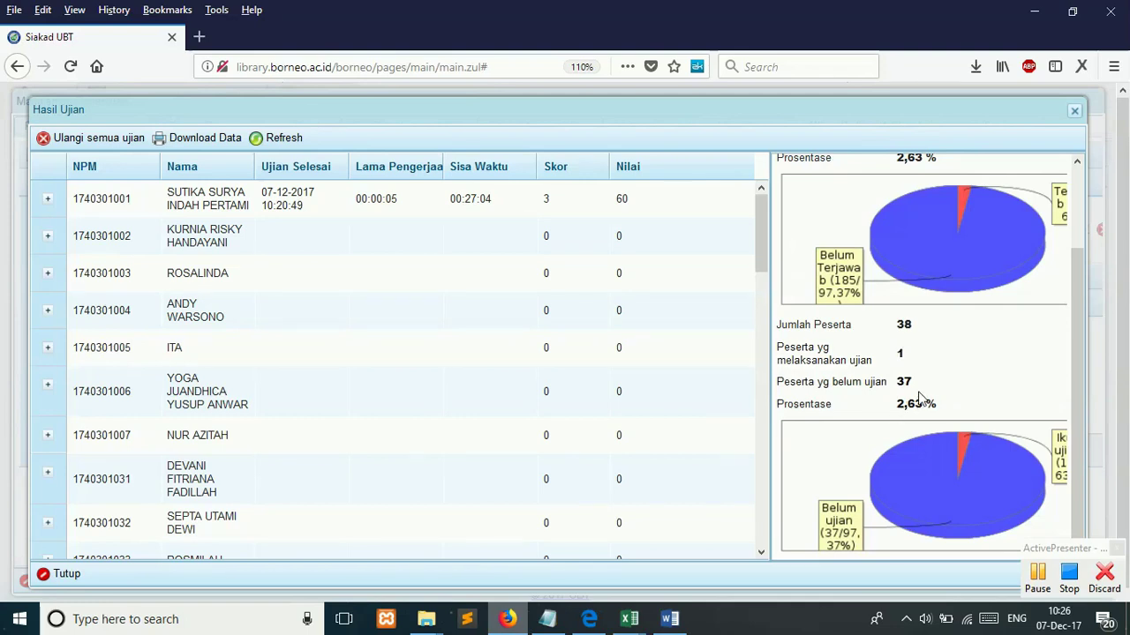
scroll(909, 370, up, 2)
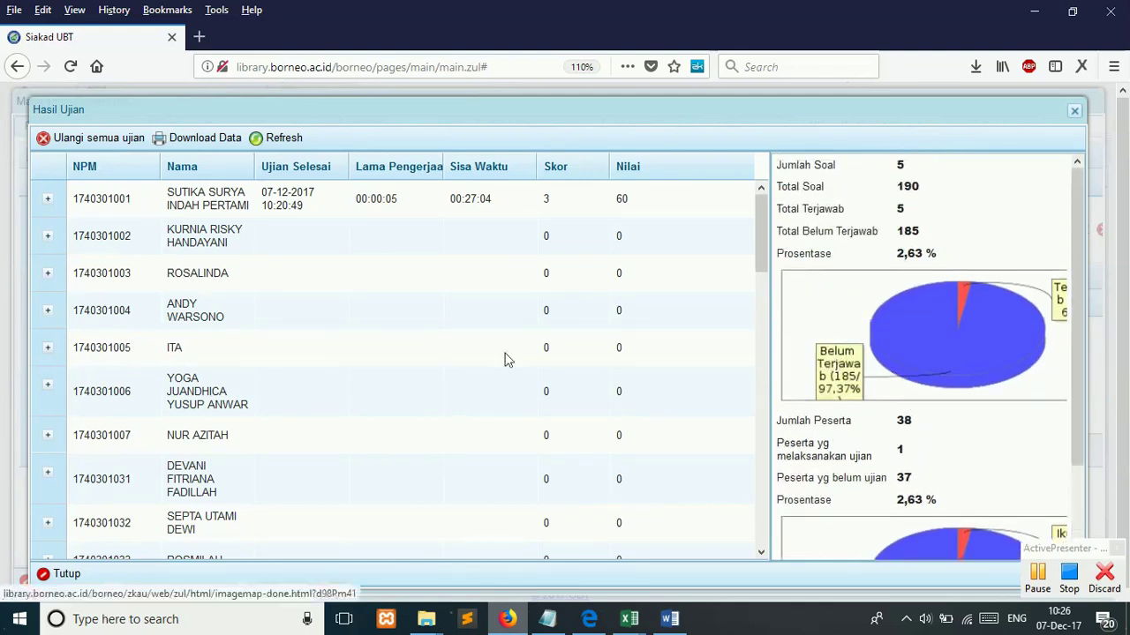
- Copy the second student's NPM from the results list
double_click(89, 238)
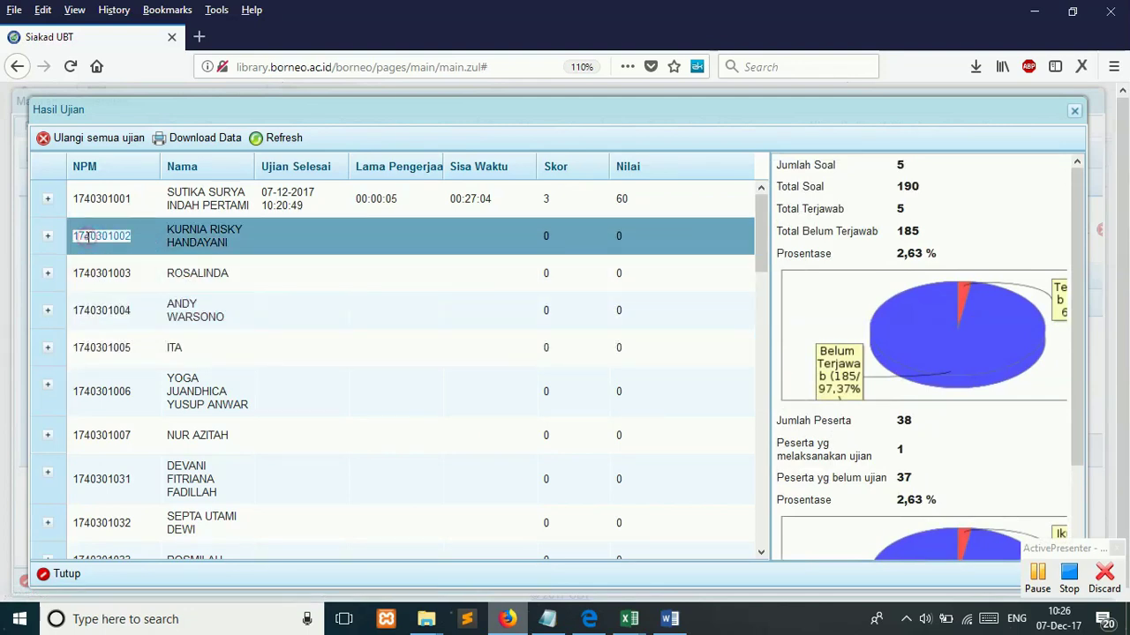
right_click(89, 240)
click(105, 252)
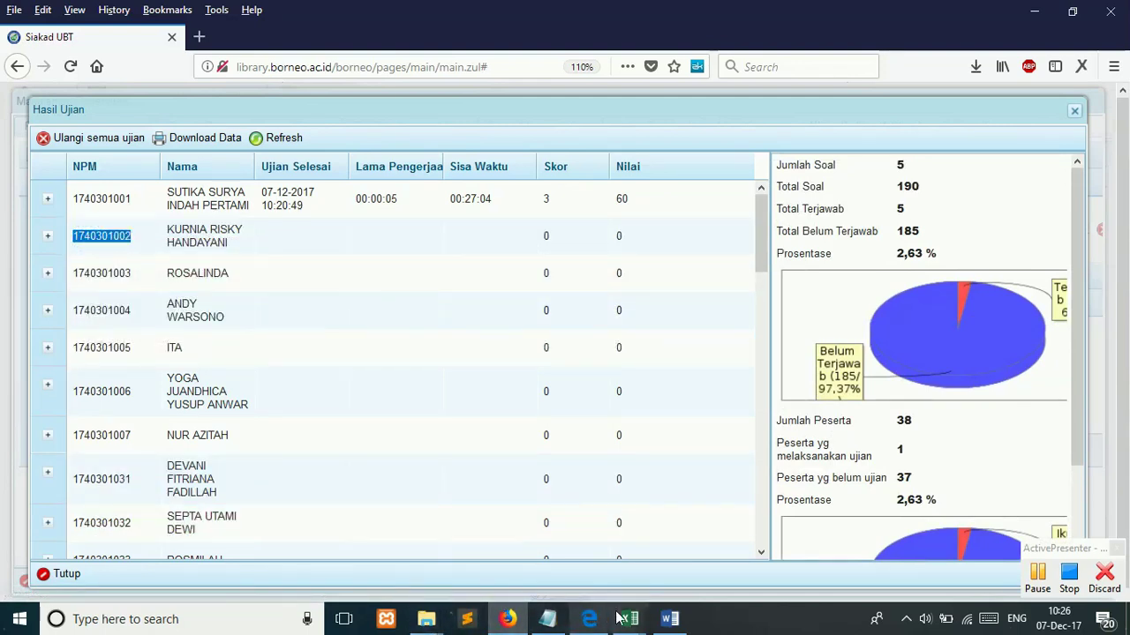
- In Edge, close the meeting panel and log out of the student session
click(589, 618)
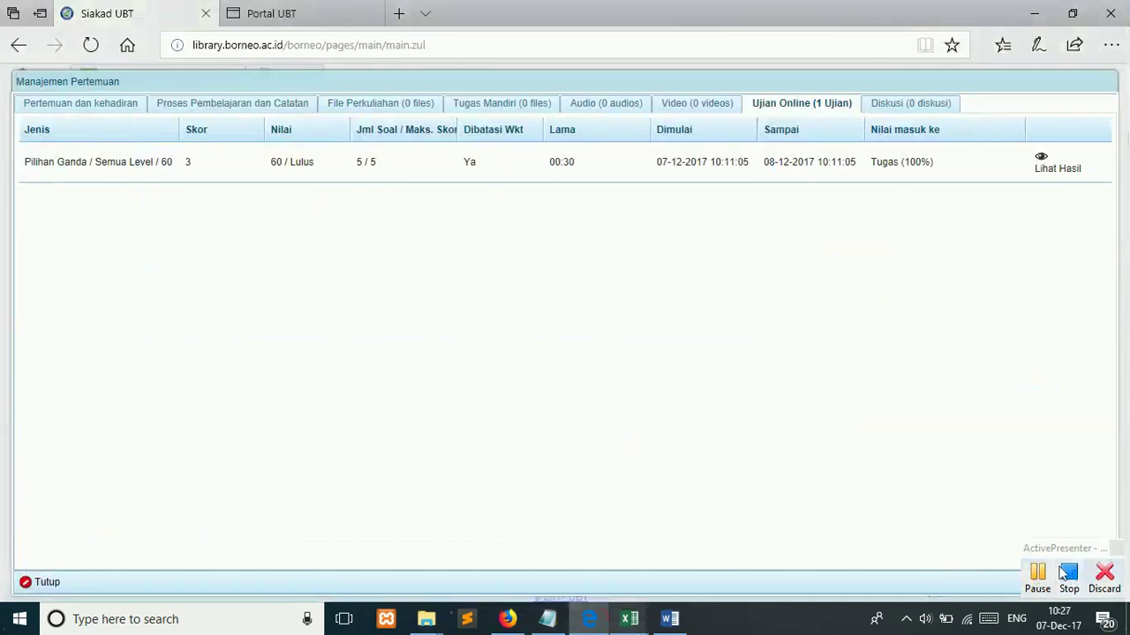
click(29, 583)
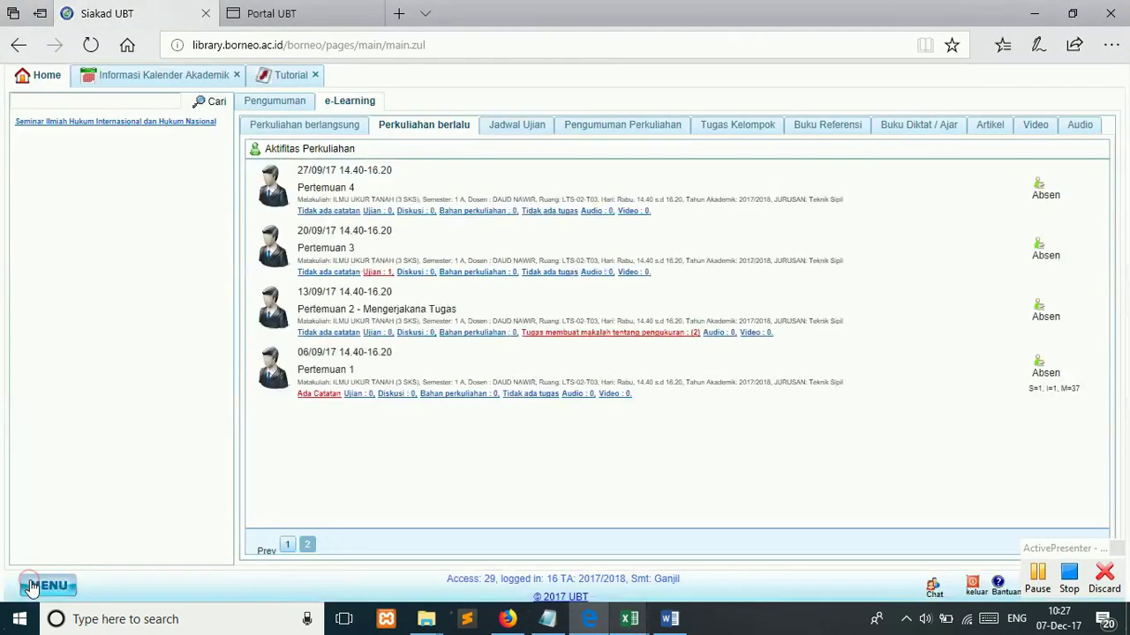
click(973, 584)
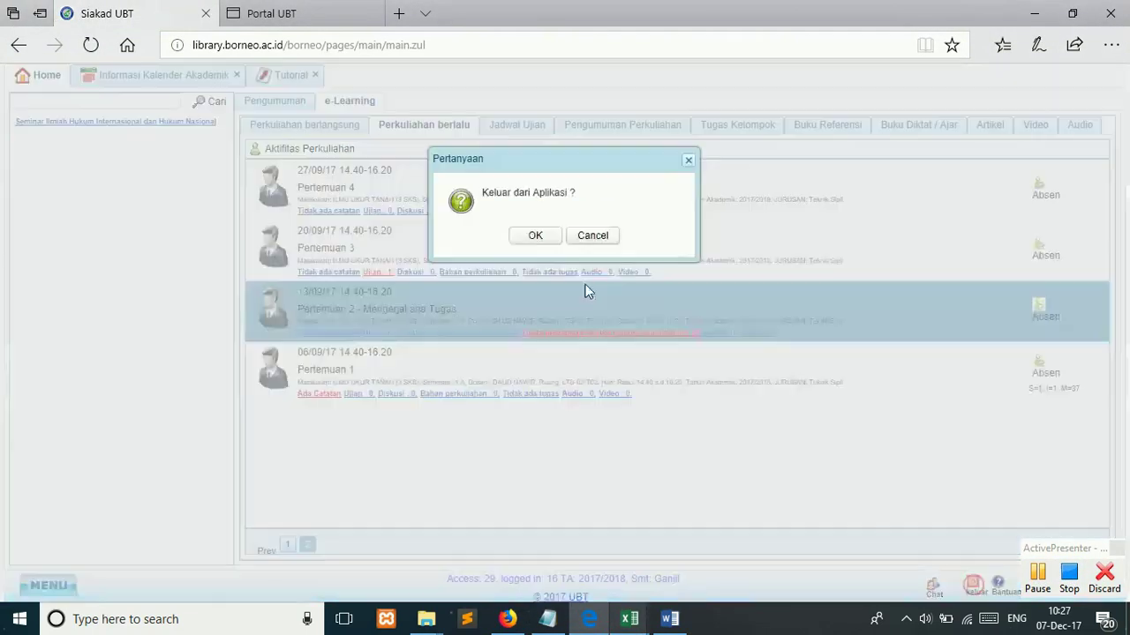
click(536, 238)
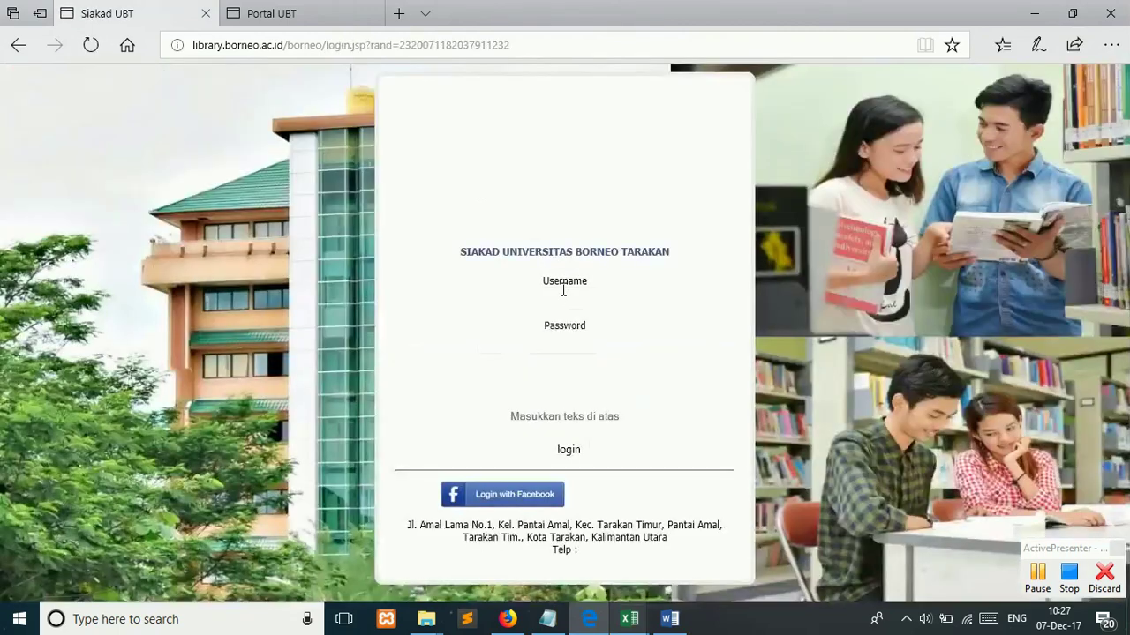
- Log in to SIAKAD UBT with the student's username, password and captcha, dismissing the social-media prompt
click(559, 302)
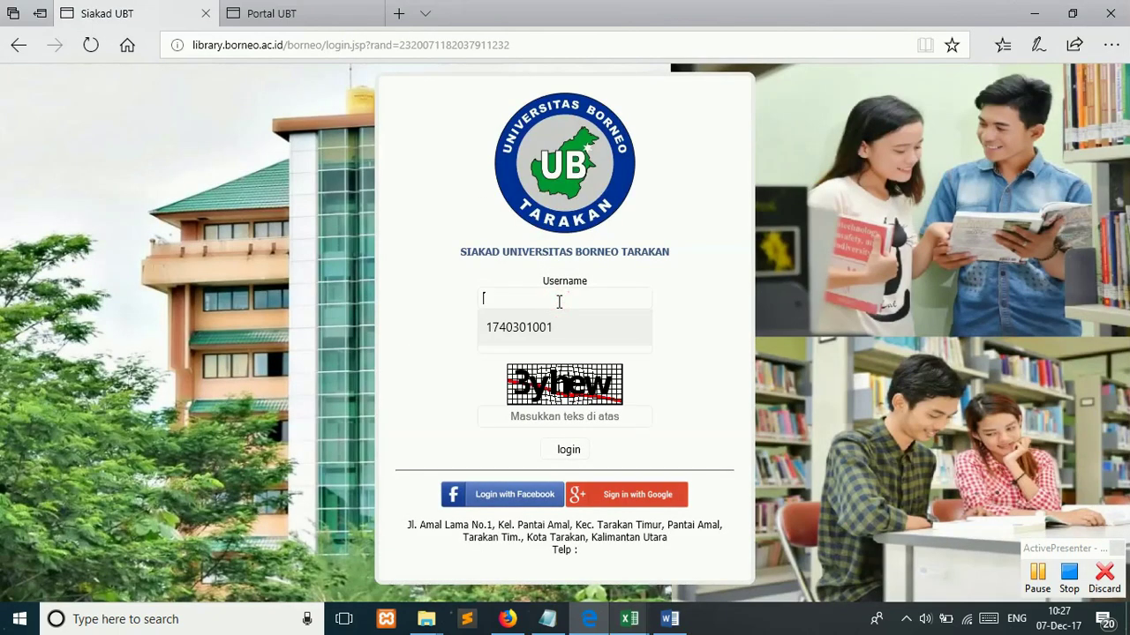
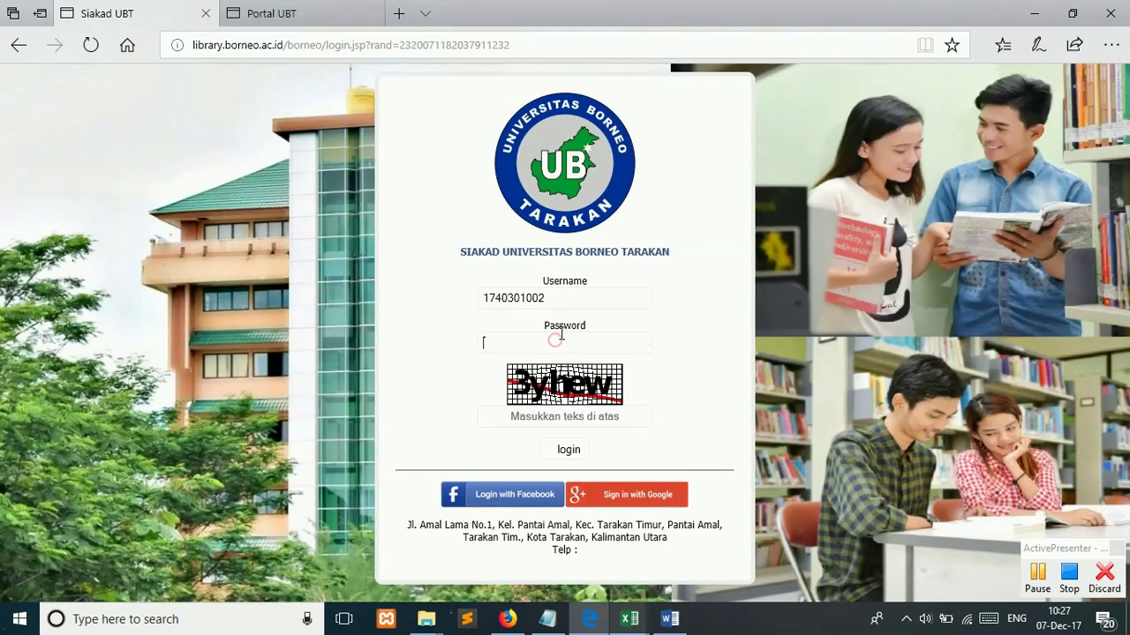
click(592, 416)
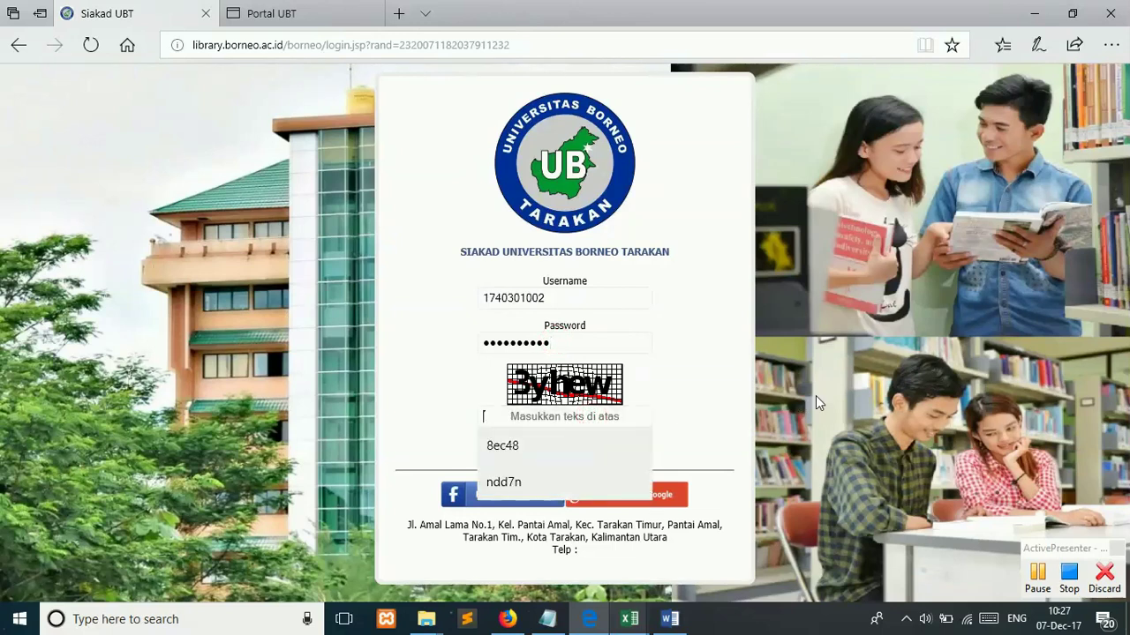
key(Return)
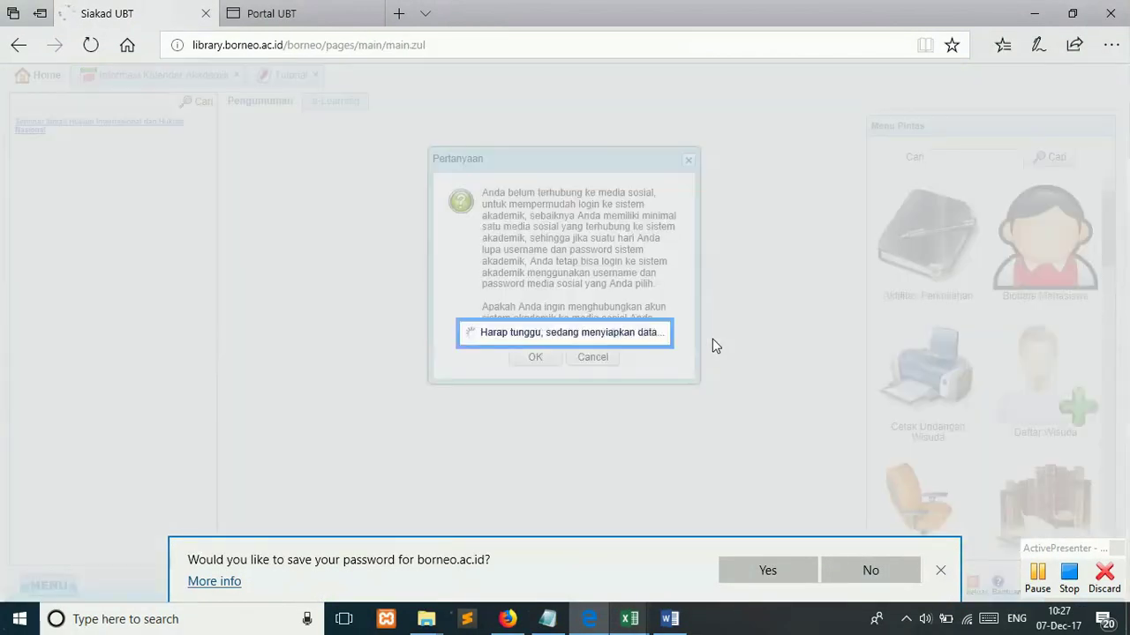
click(594, 363)
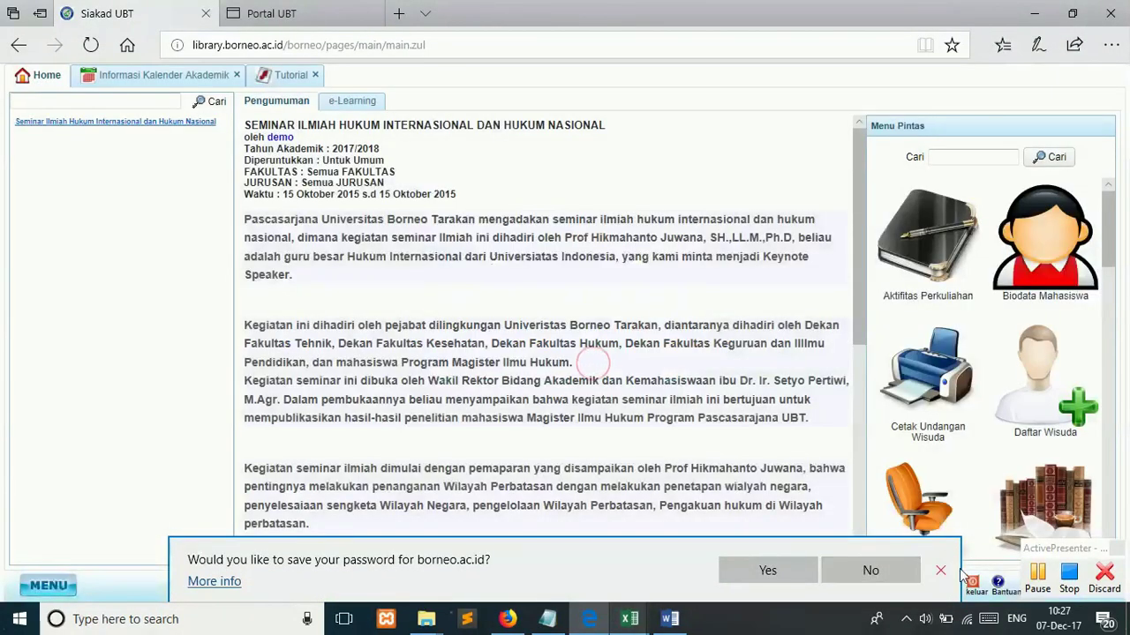
- Open Pertemuan 3's online exam from page 2 of past e-Learning sessions and start the one-attempt quiz
click(343, 101)
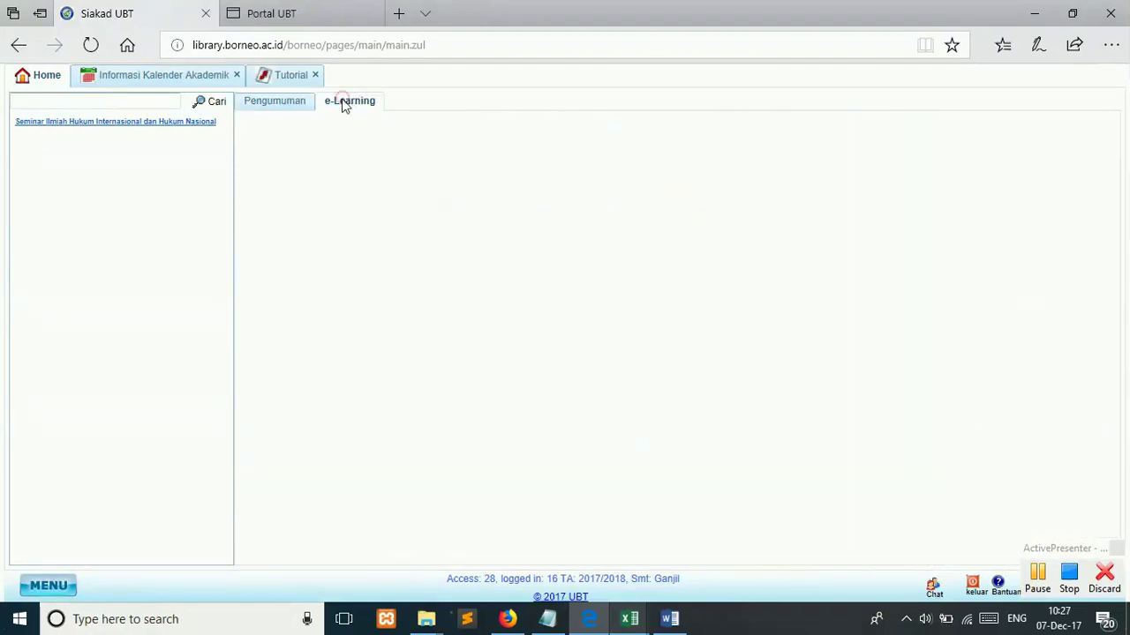
click(429, 128)
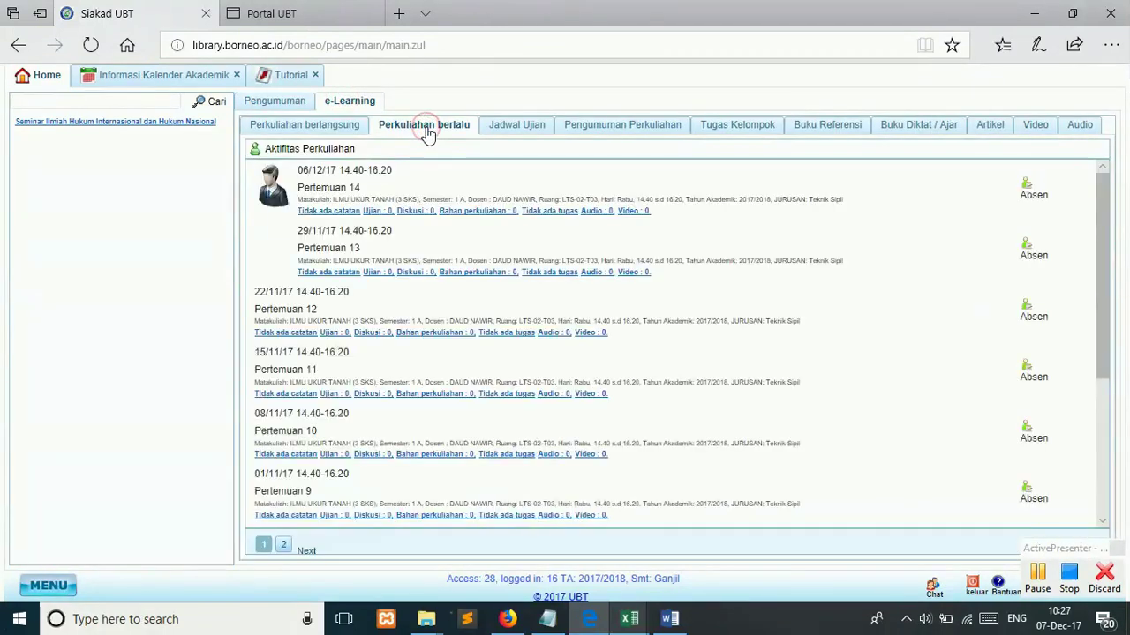
click(284, 542)
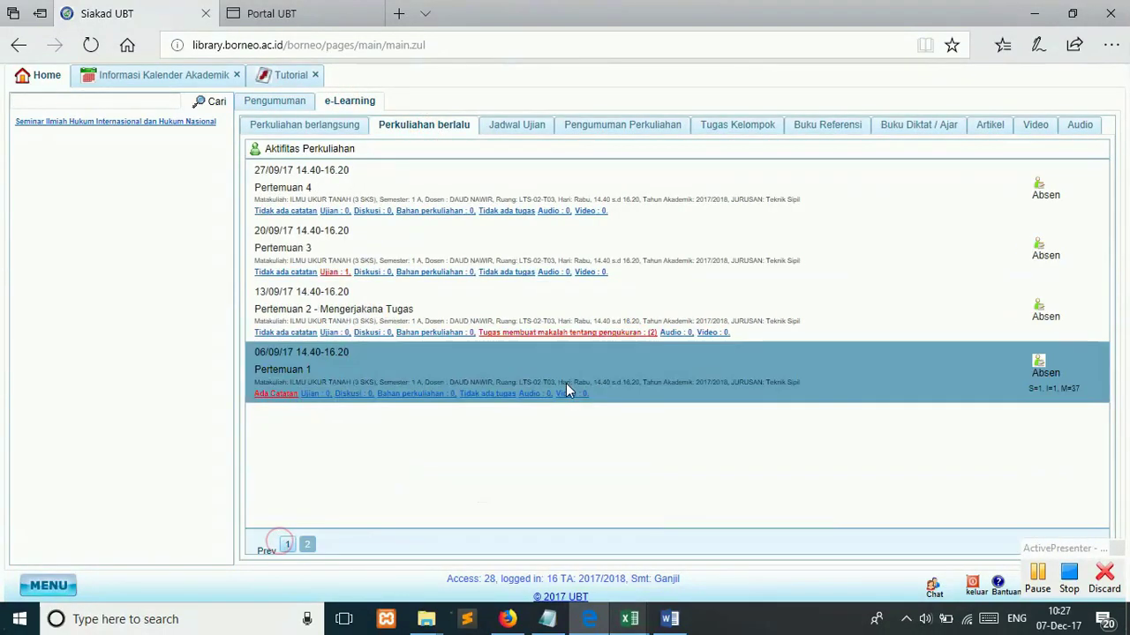
click(380, 274)
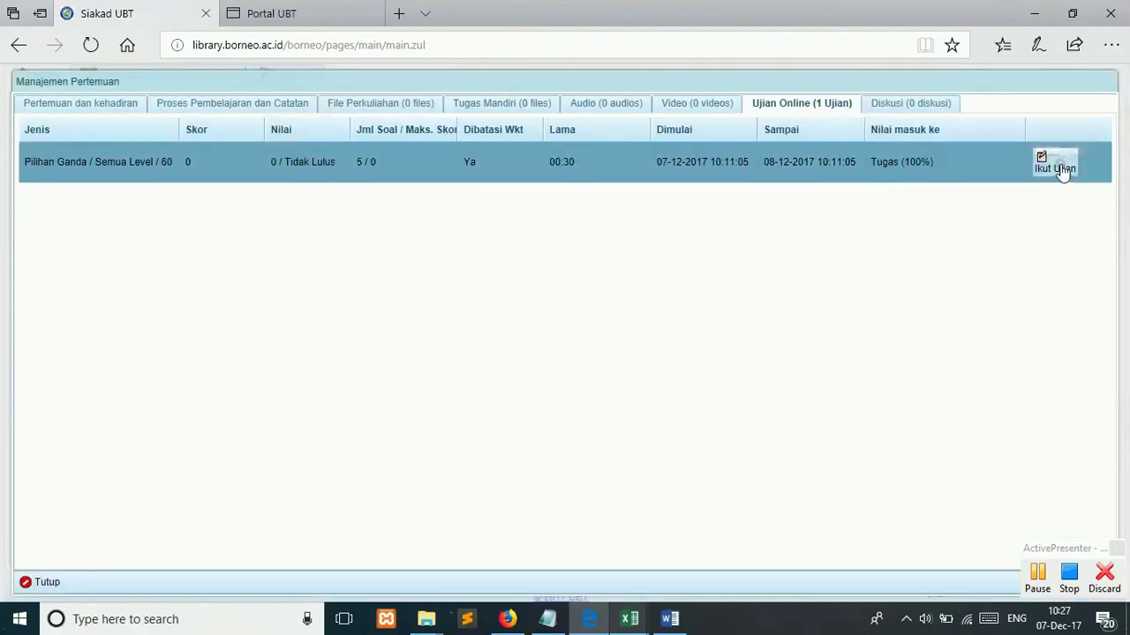
click(1059, 168)
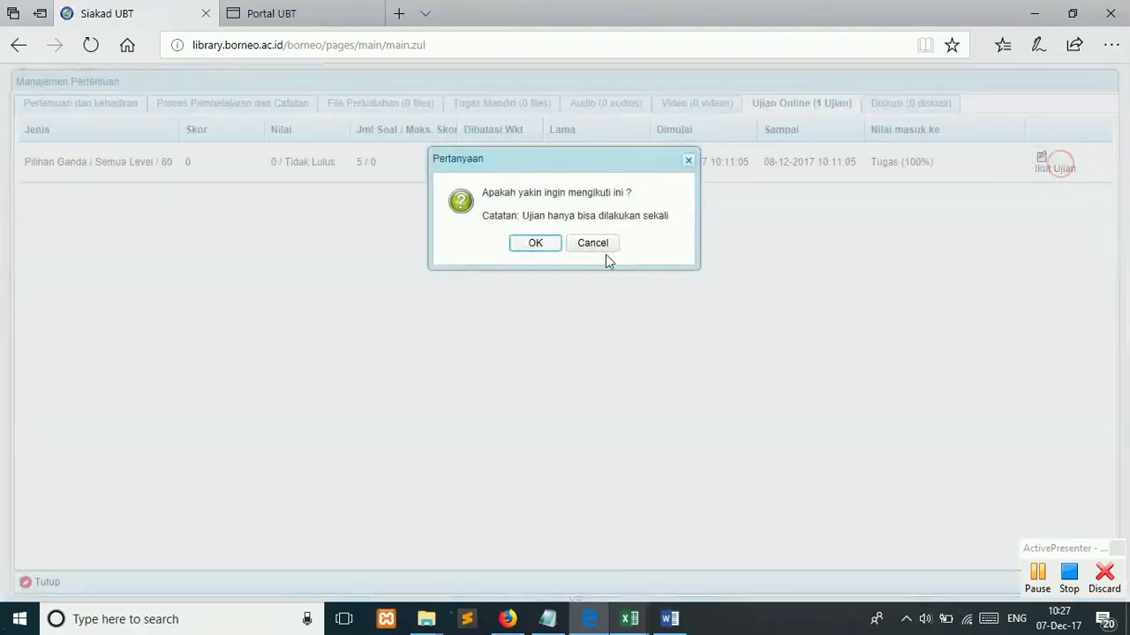
click(533, 245)
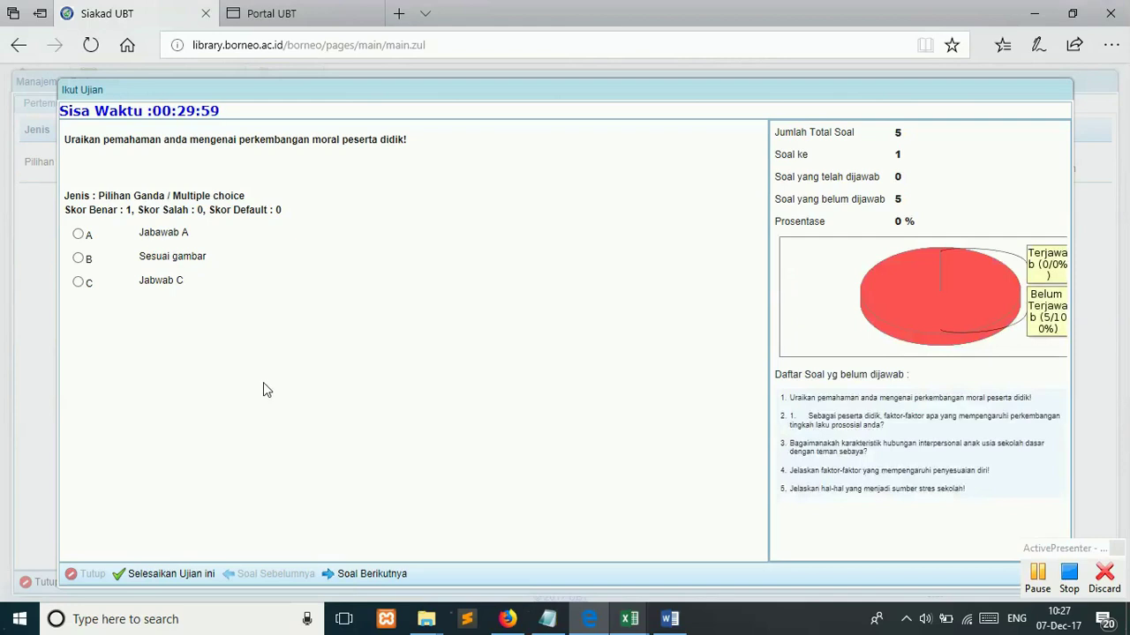
- Answer the five quiz questions B, A, B, C and B
click(79, 258)
click(369, 573)
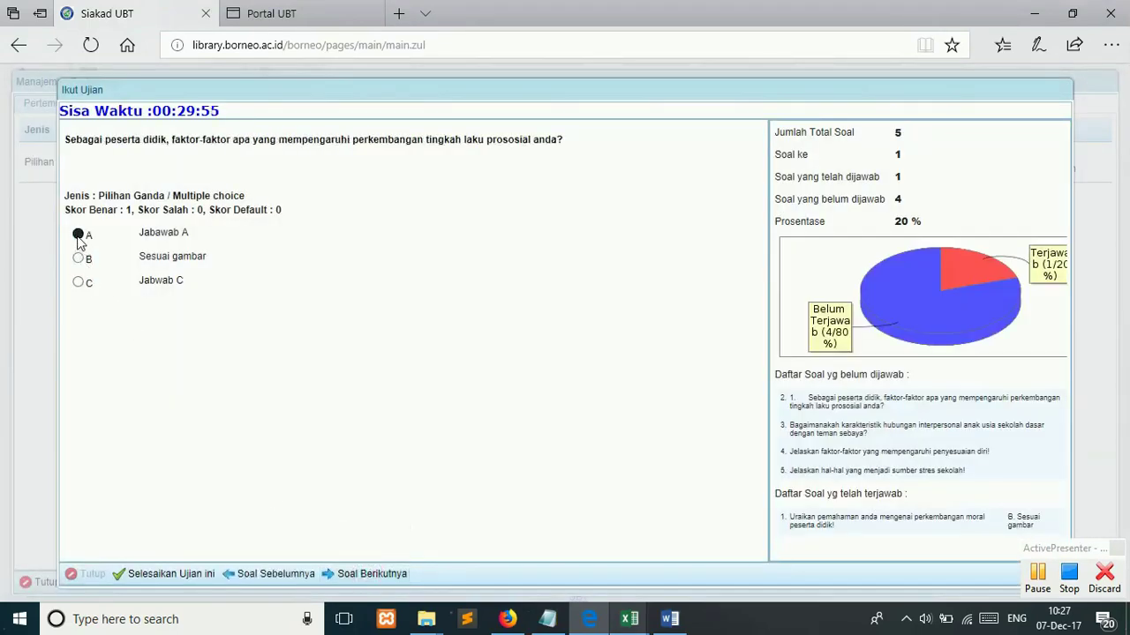
click(78, 234)
click(388, 573)
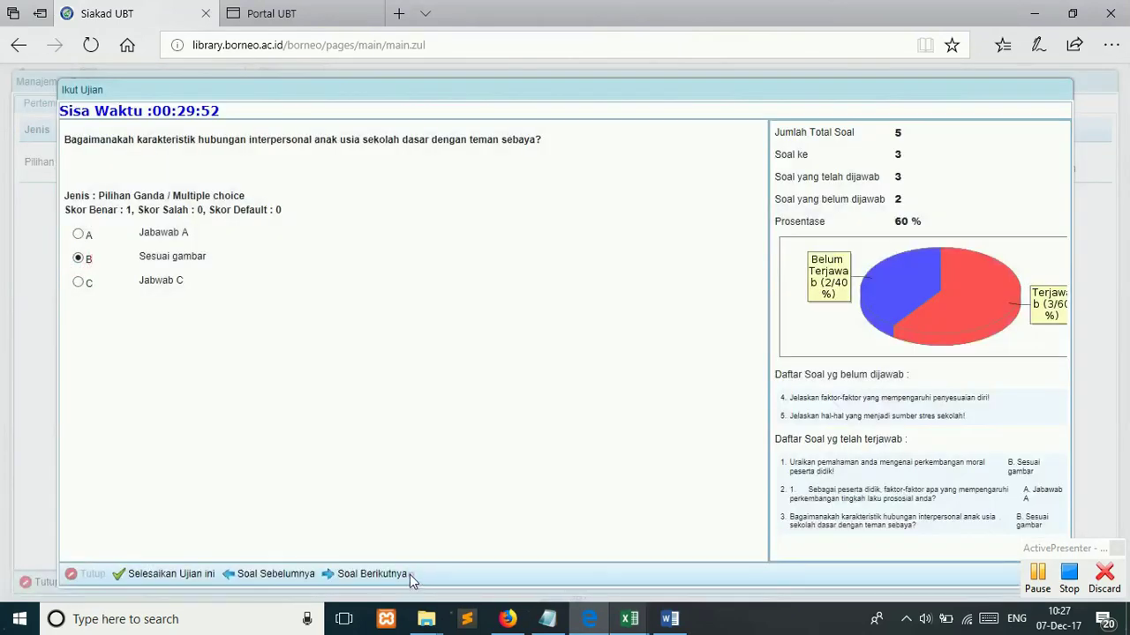
click(409, 574)
click(78, 292)
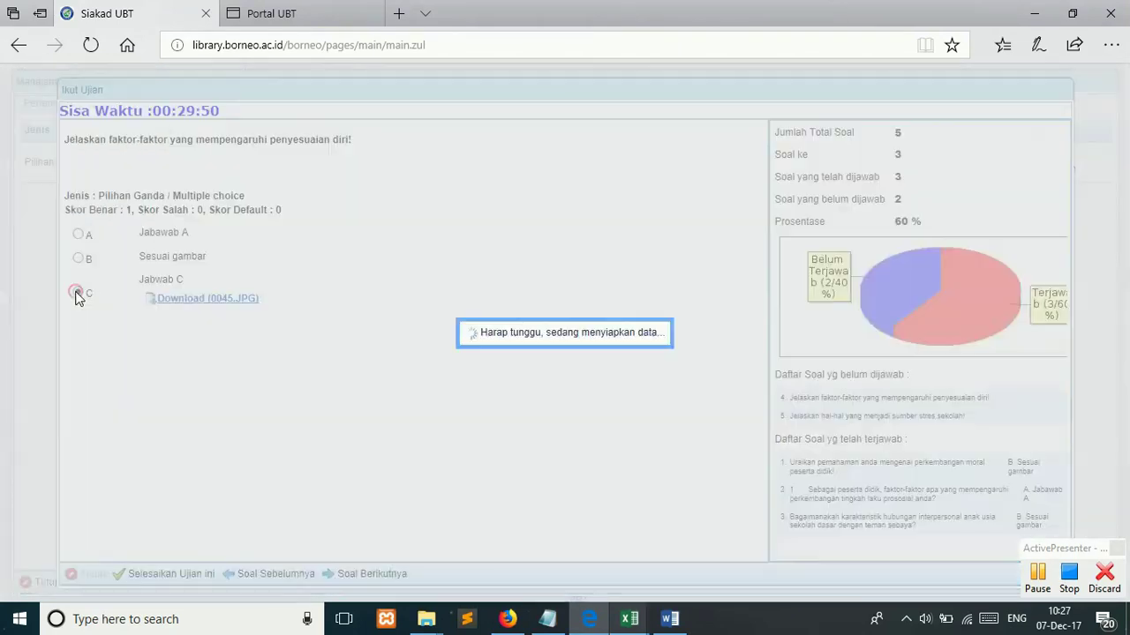
click(404, 574)
click(79, 255)
click(78, 282)
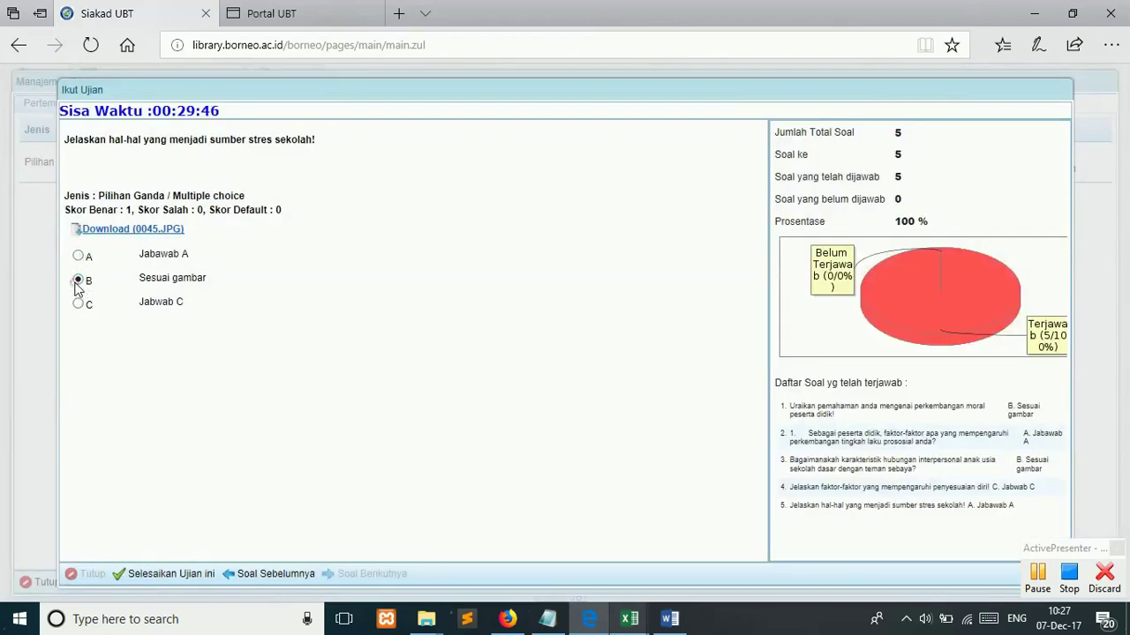
- Submit the exam, check the 20 (Tidak Lulus) result, and return to the lecturer's window
click(169, 573)
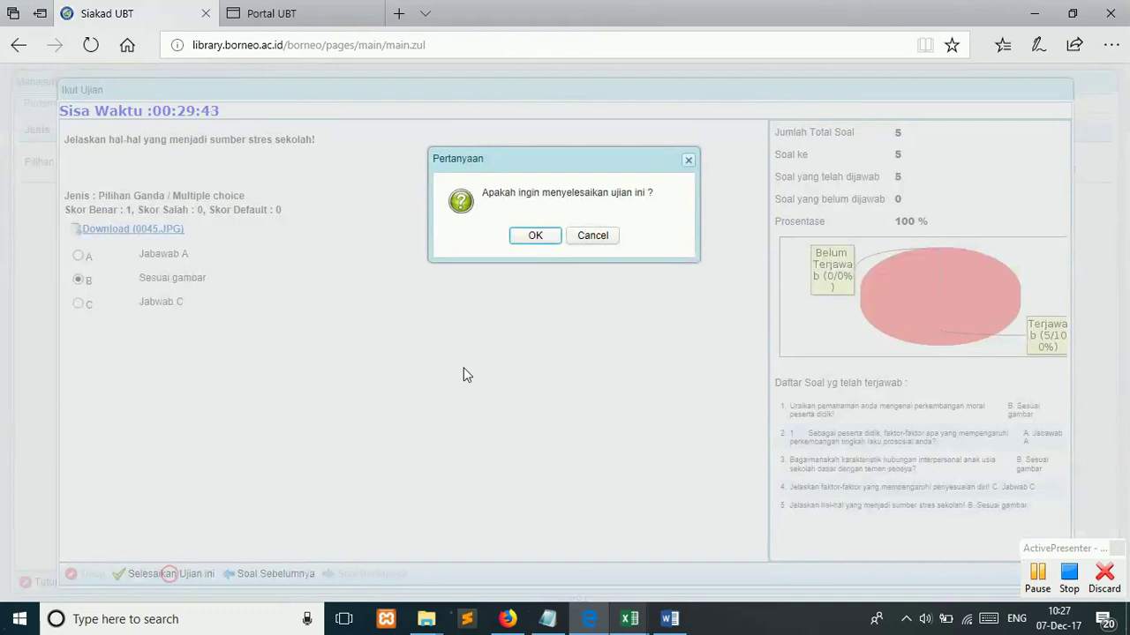
click(526, 237)
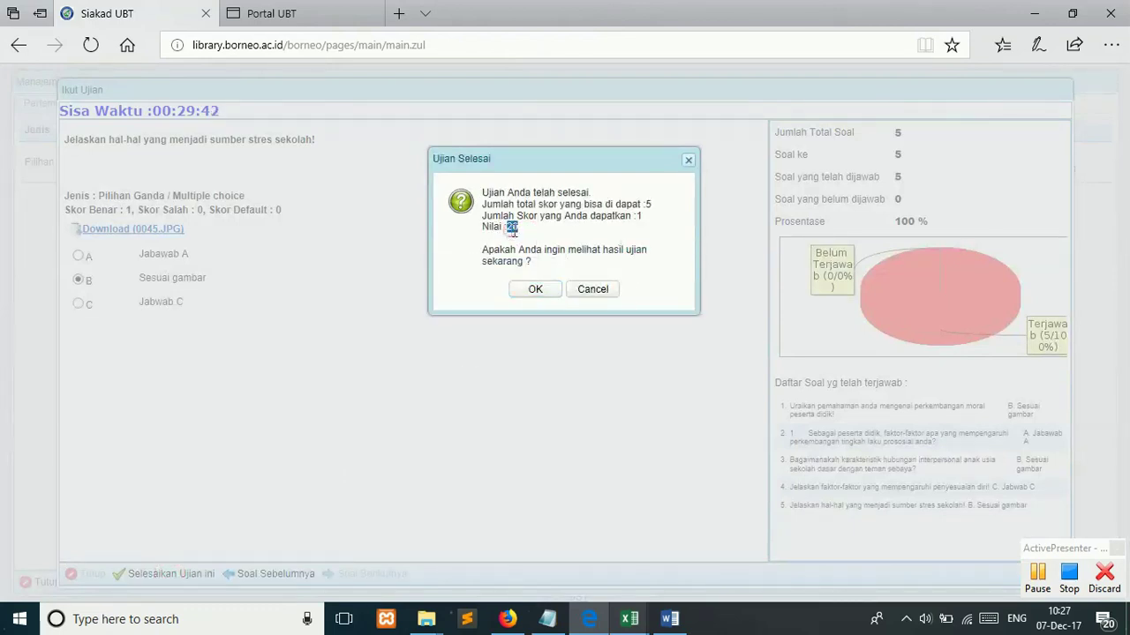
click(549, 291)
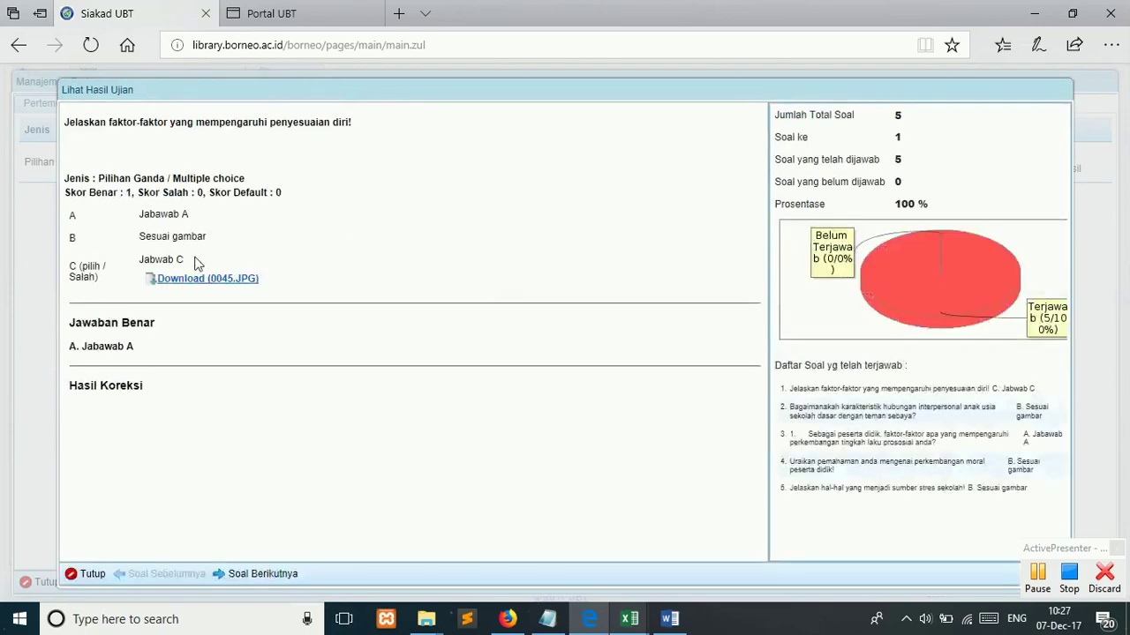
click(93, 572)
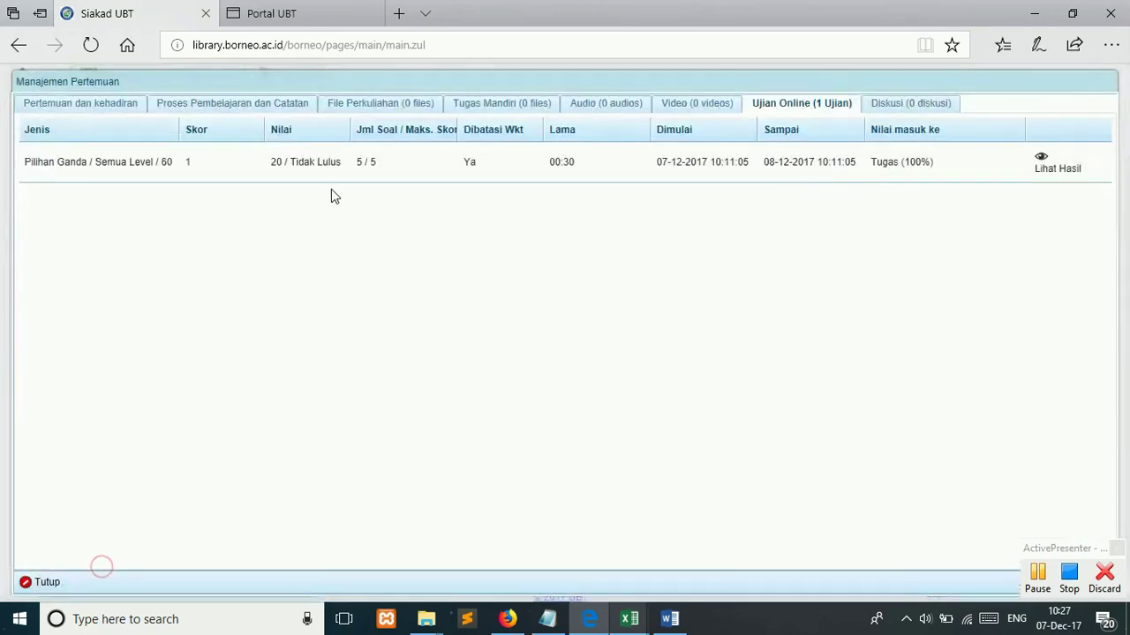
click(276, 165)
click(360, 314)
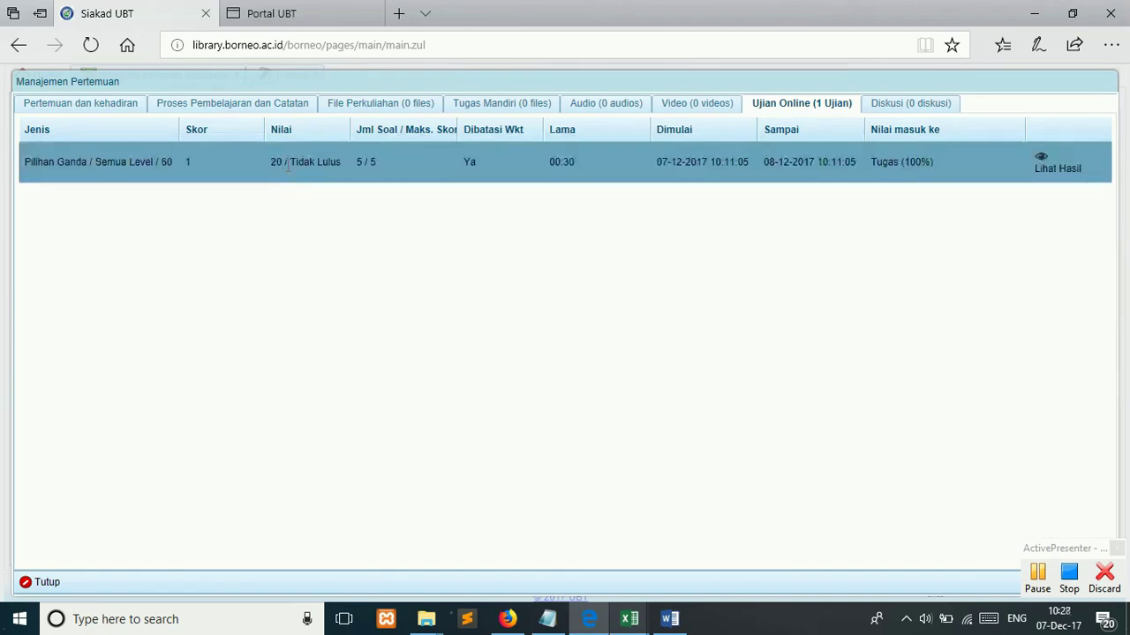
drag(311, 164, 354, 167)
click(445, 365)
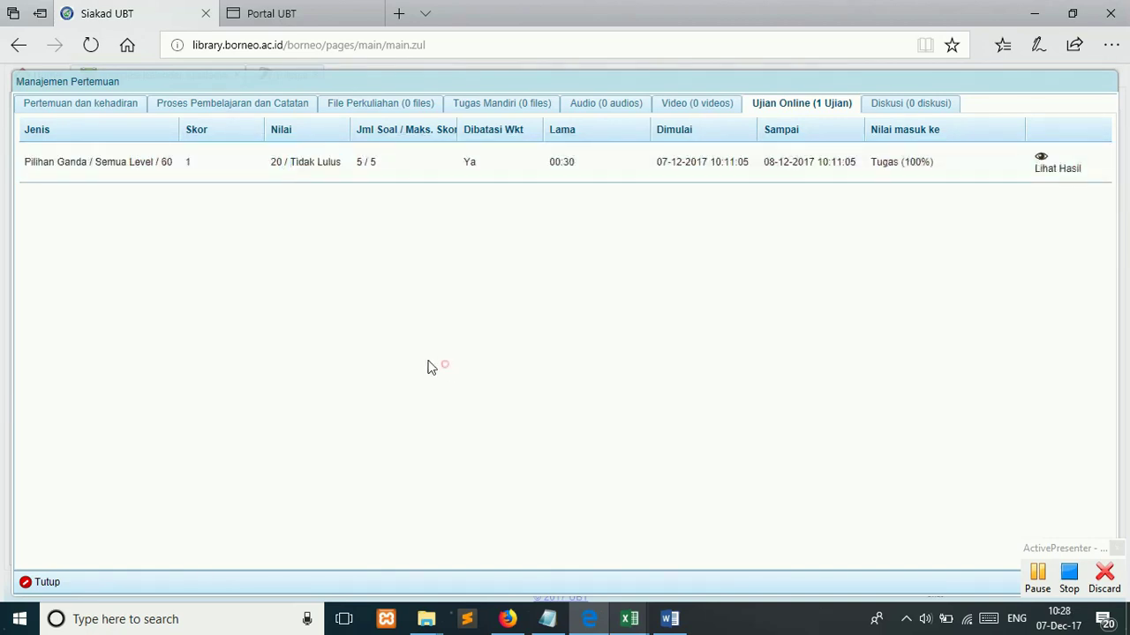
click(507, 619)
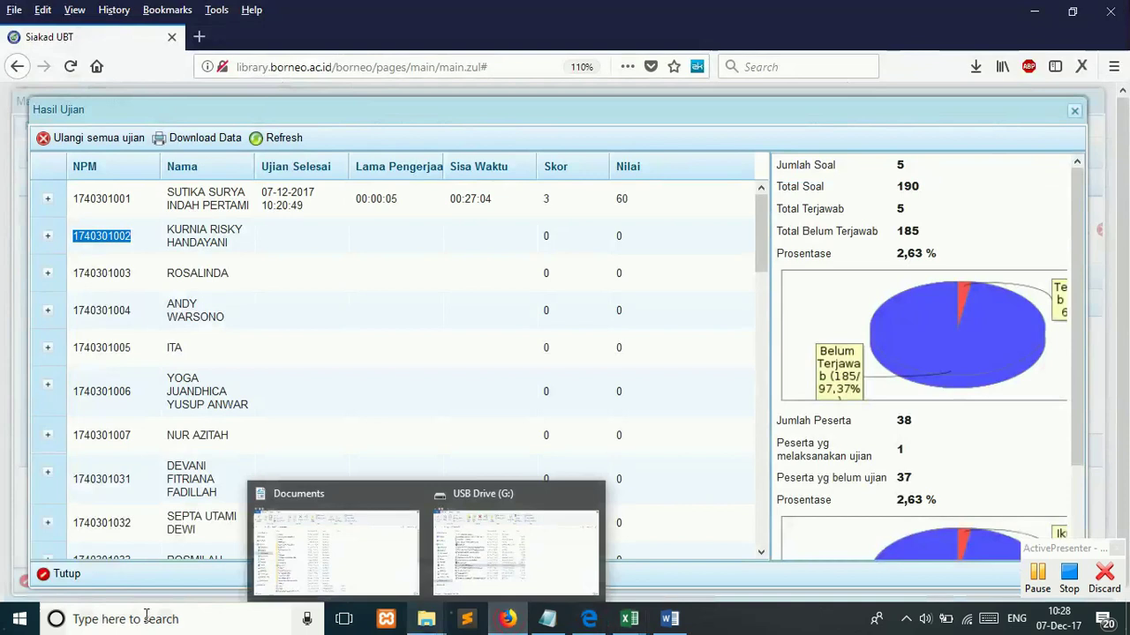
- Refresh Hasil Ujian to show 2 of 38 participants and expand the first student's answers
click(267, 141)
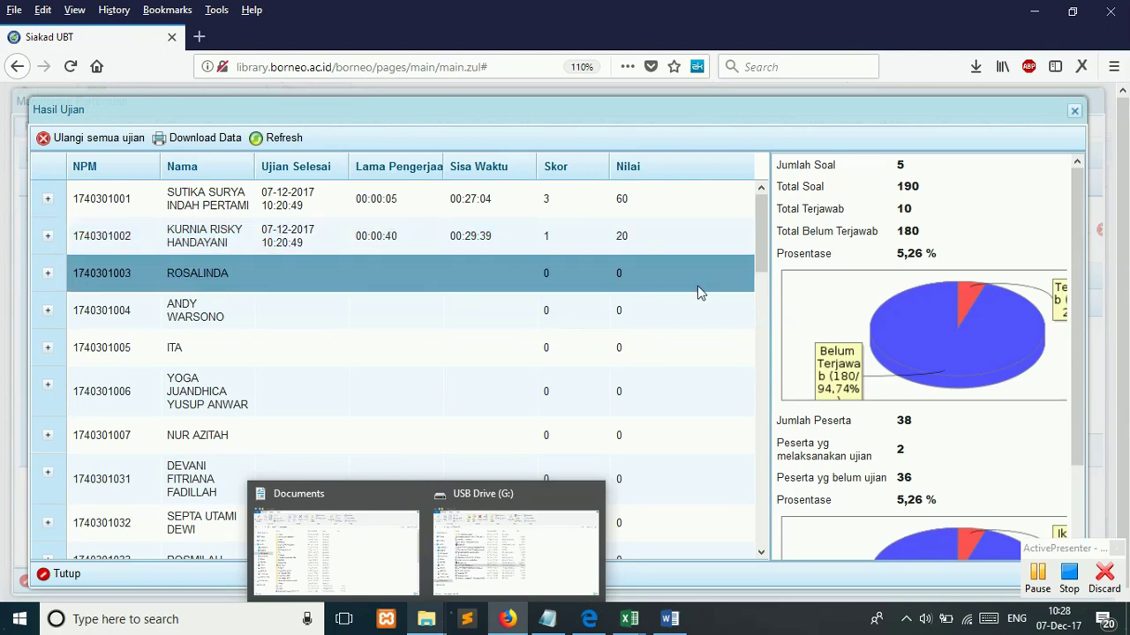
scroll(954, 256, down, 2)
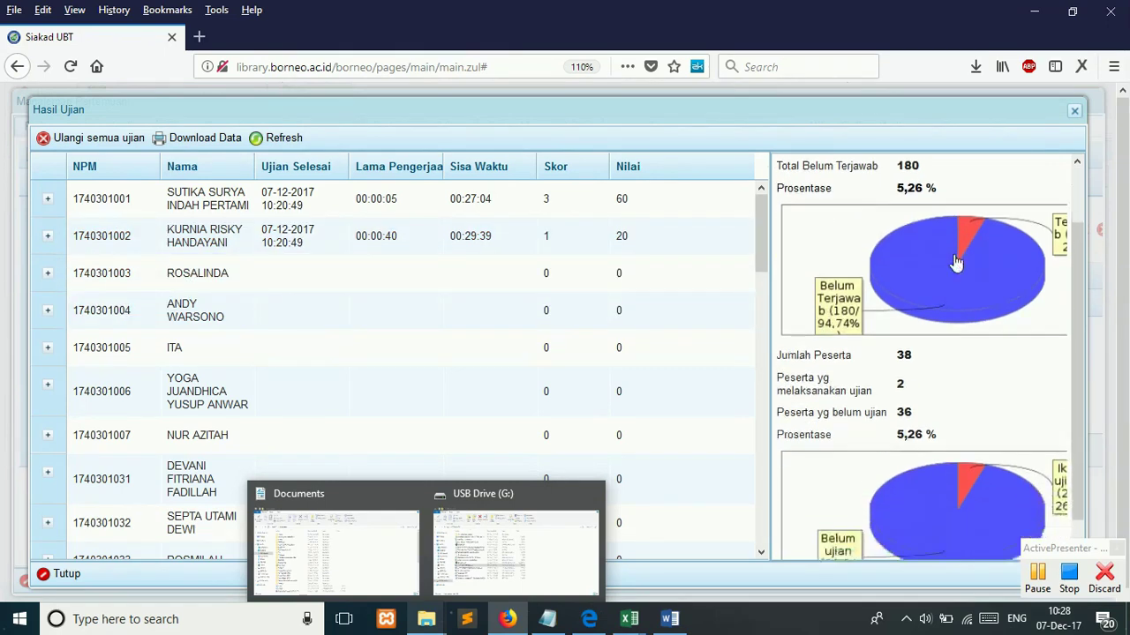
scroll(956, 262, up, 2)
scroll(954, 263, down, 2)
scroll(954, 264, up, 2)
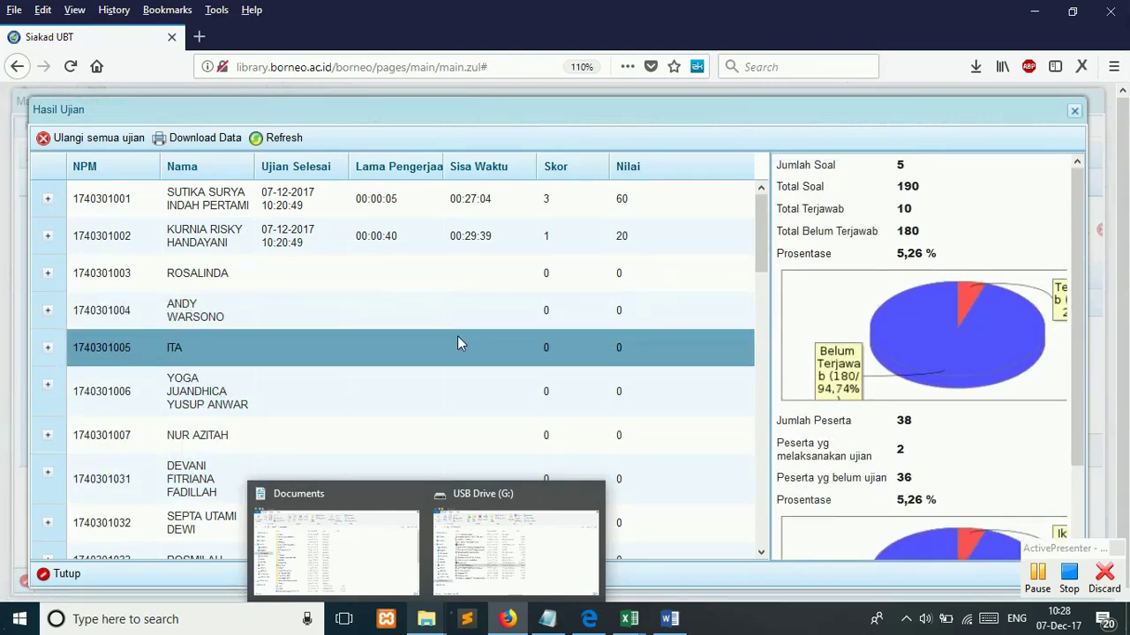
click(49, 201)
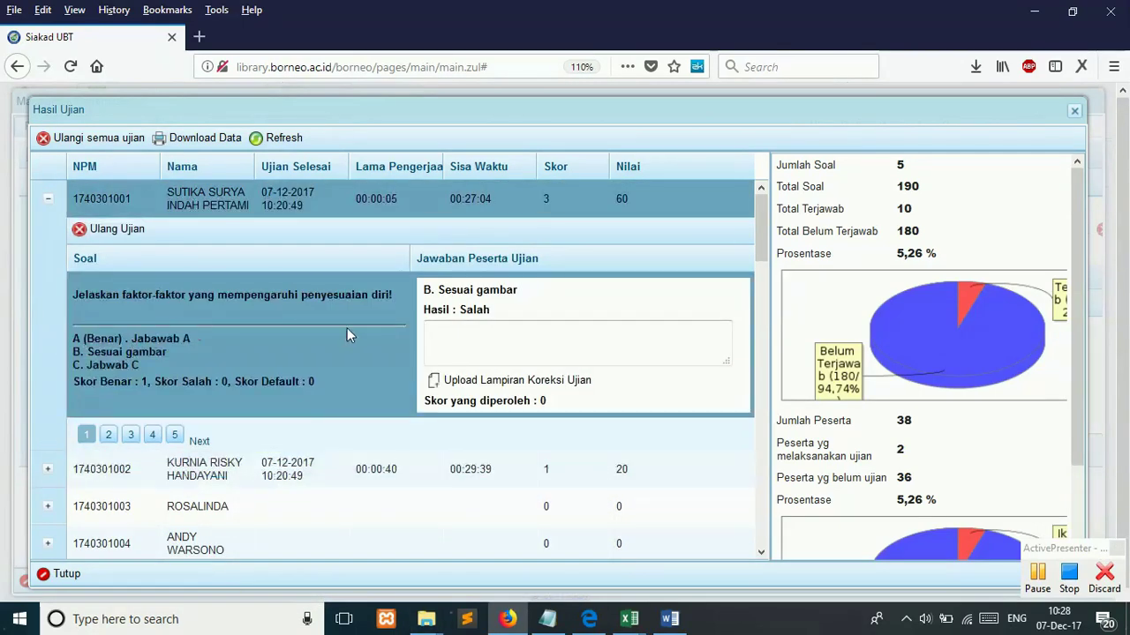
- Replace the first student's answer note with 'Soal gitu aja kok salah sih'
click(480, 340)
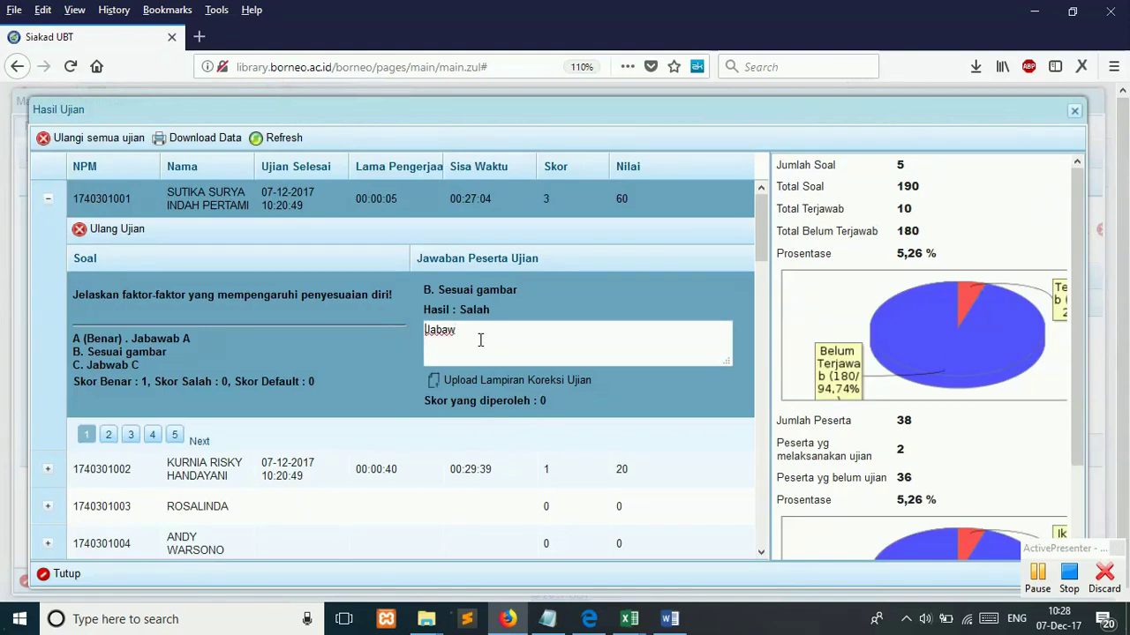
key(ctrl+a)
text(Soal gitu aja kok salah s)
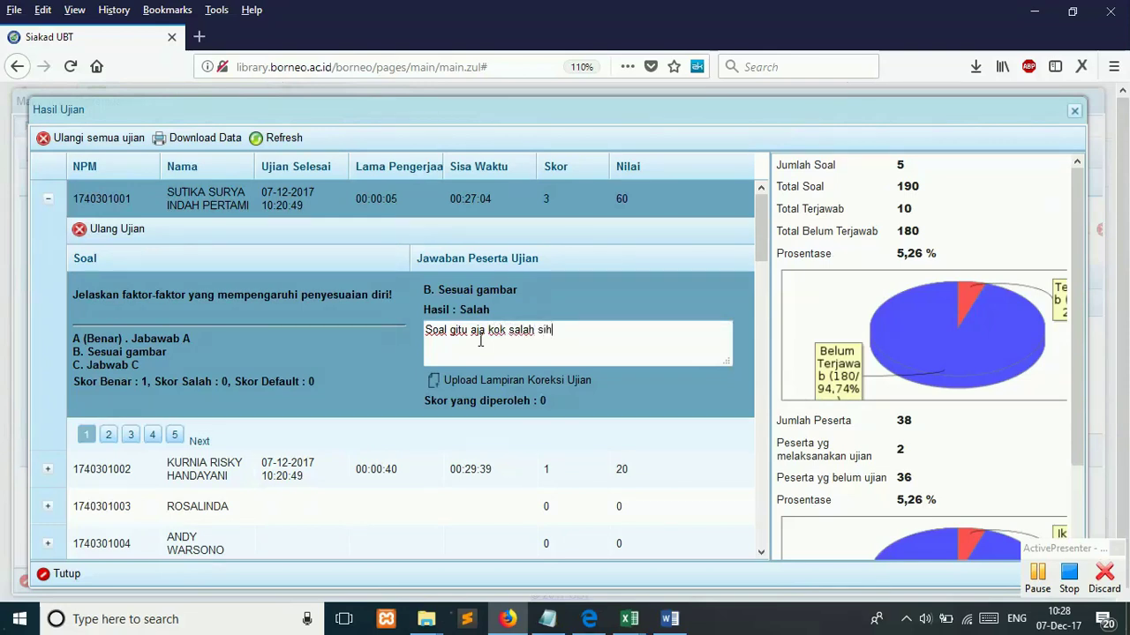
click(568, 450)
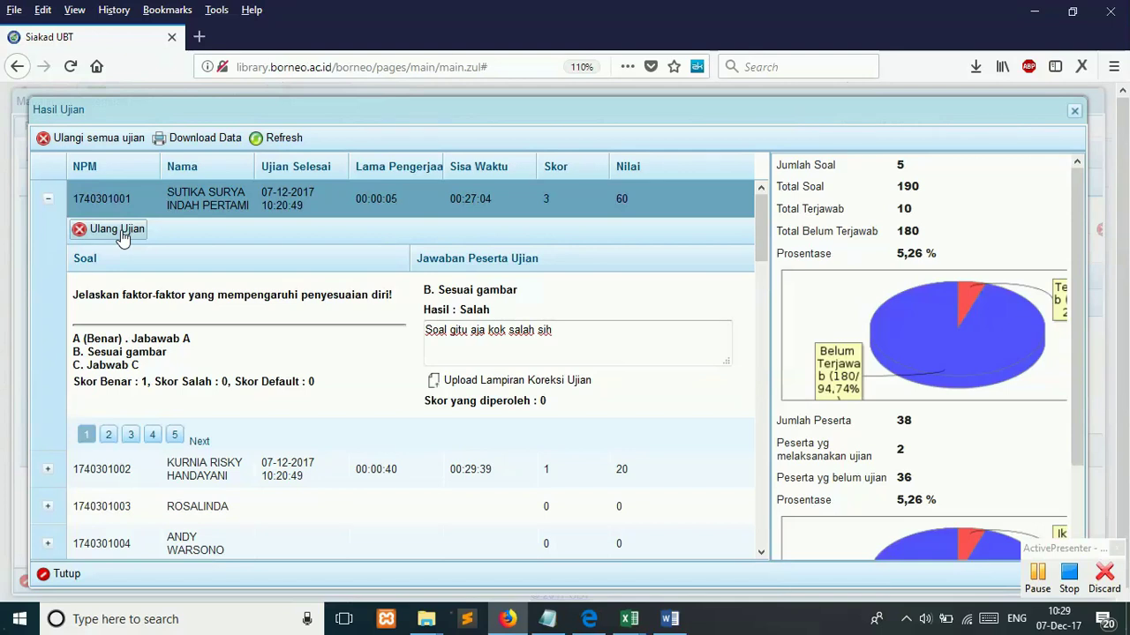
- View the student's question 5 answer, close the results and run Refresh Nilai
click(128, 281)
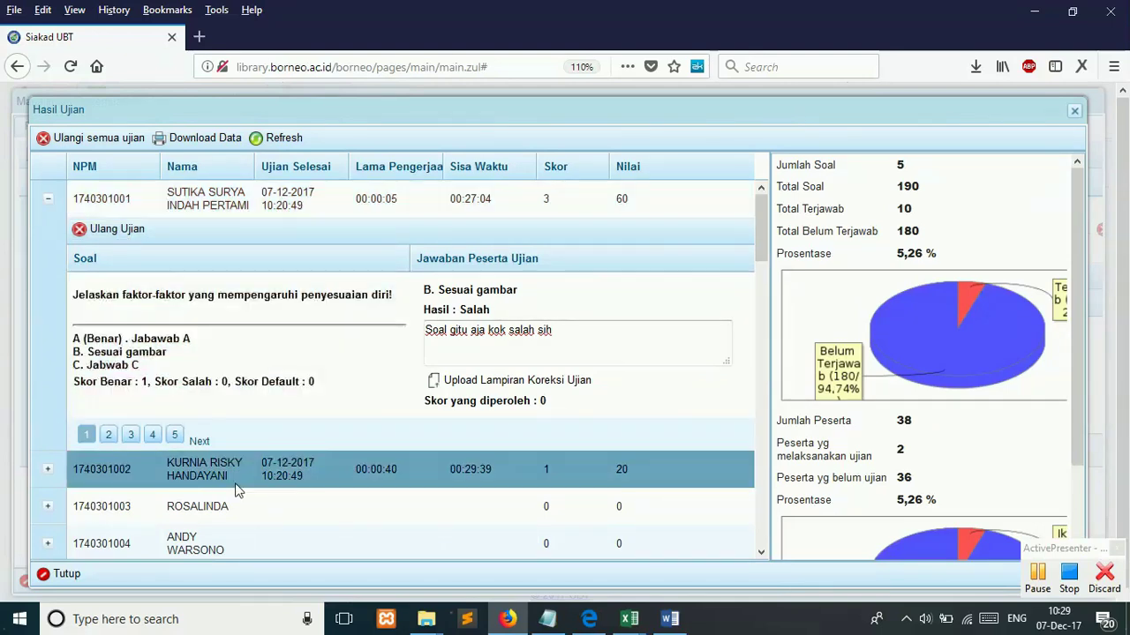
click(174, 437)
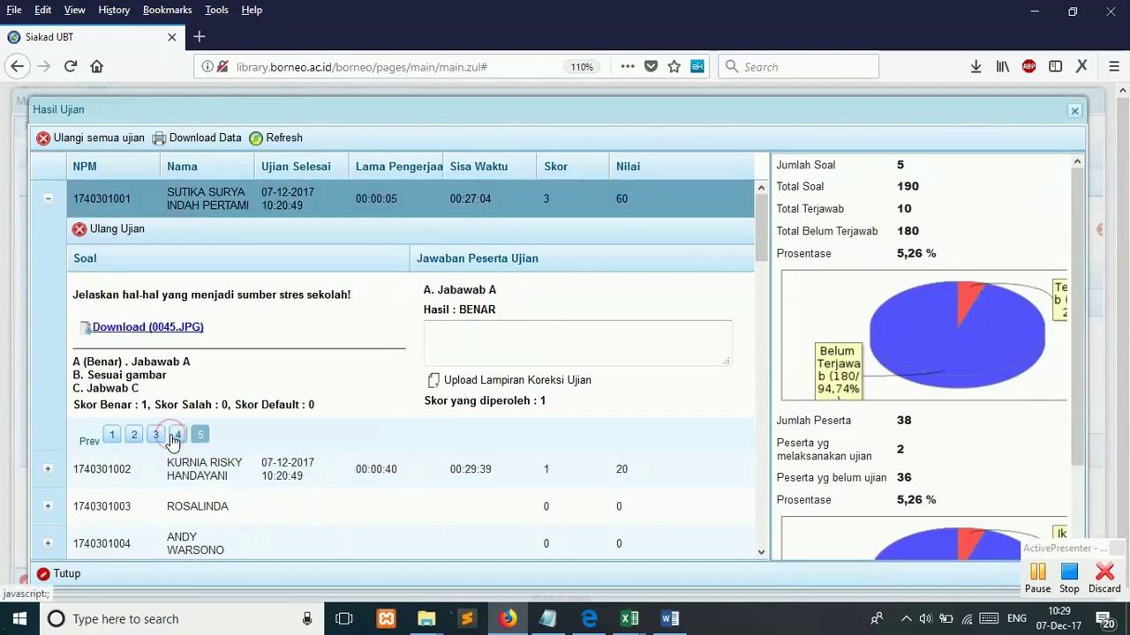
click(49, 575)
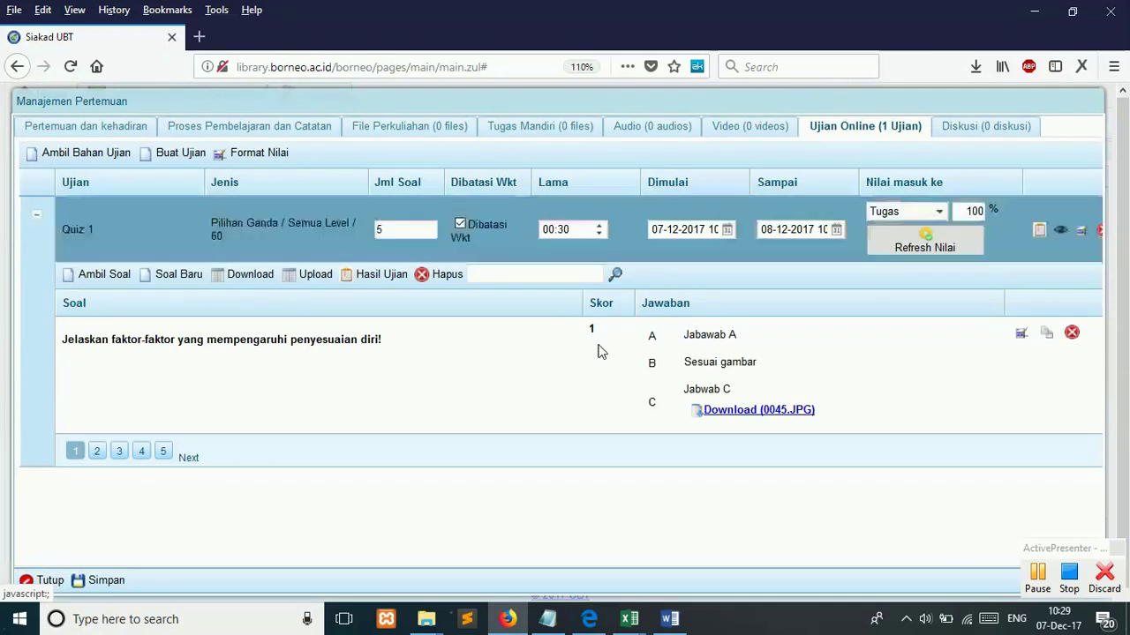
click(918, 241)
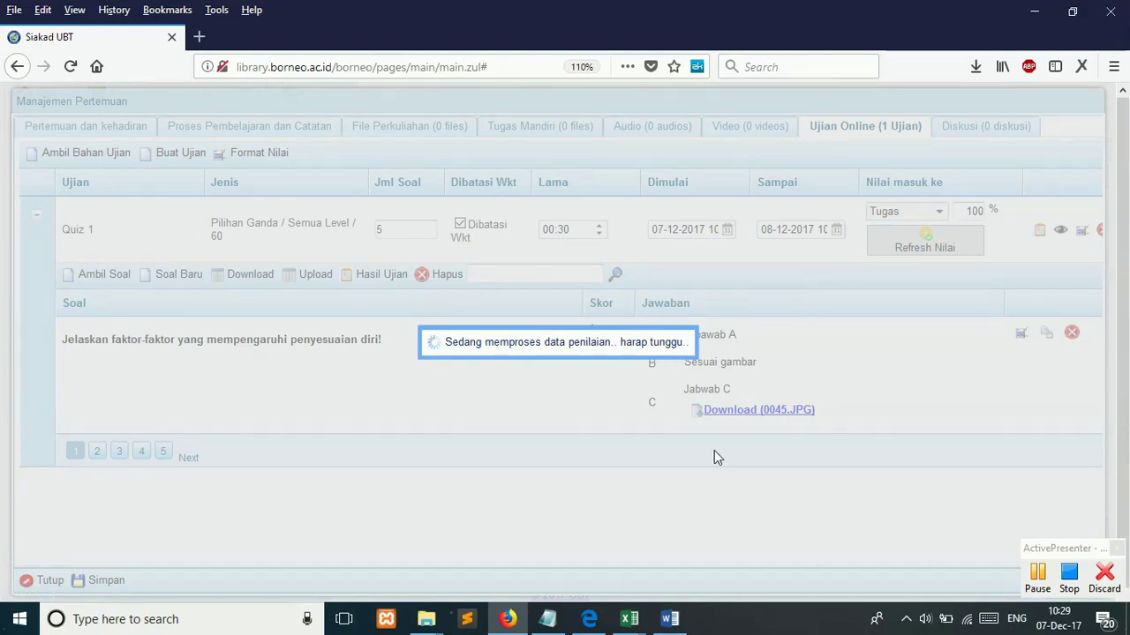
- Read the II/Ganjil exam questions down to page 2 in Word, then return to Firefox
click(669, 619)
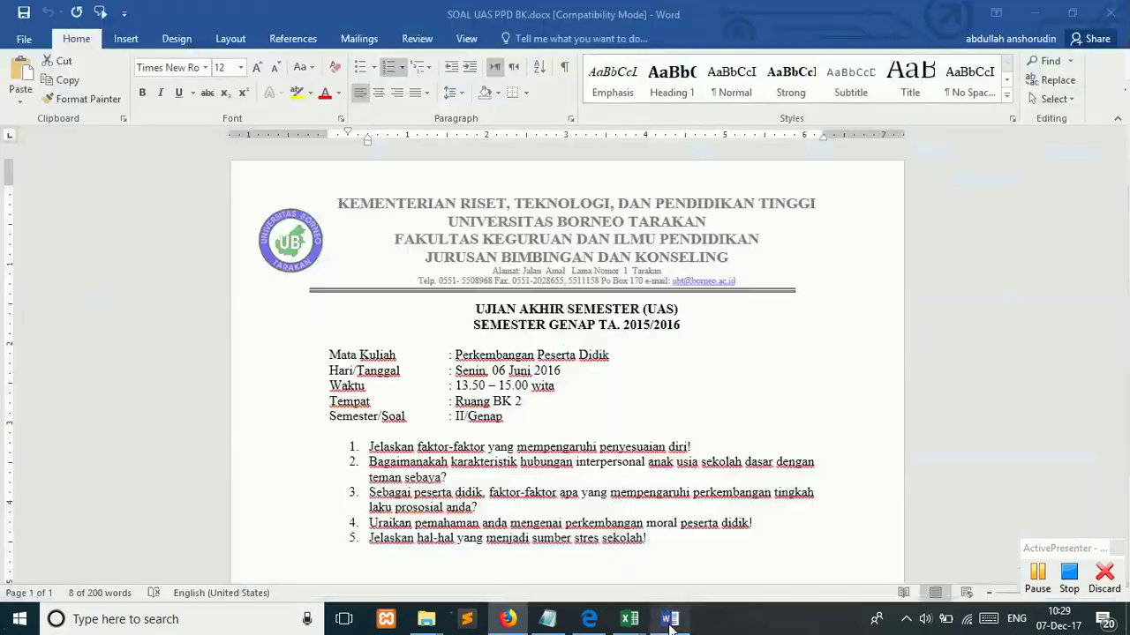
scroll(696, 430, down, 20)
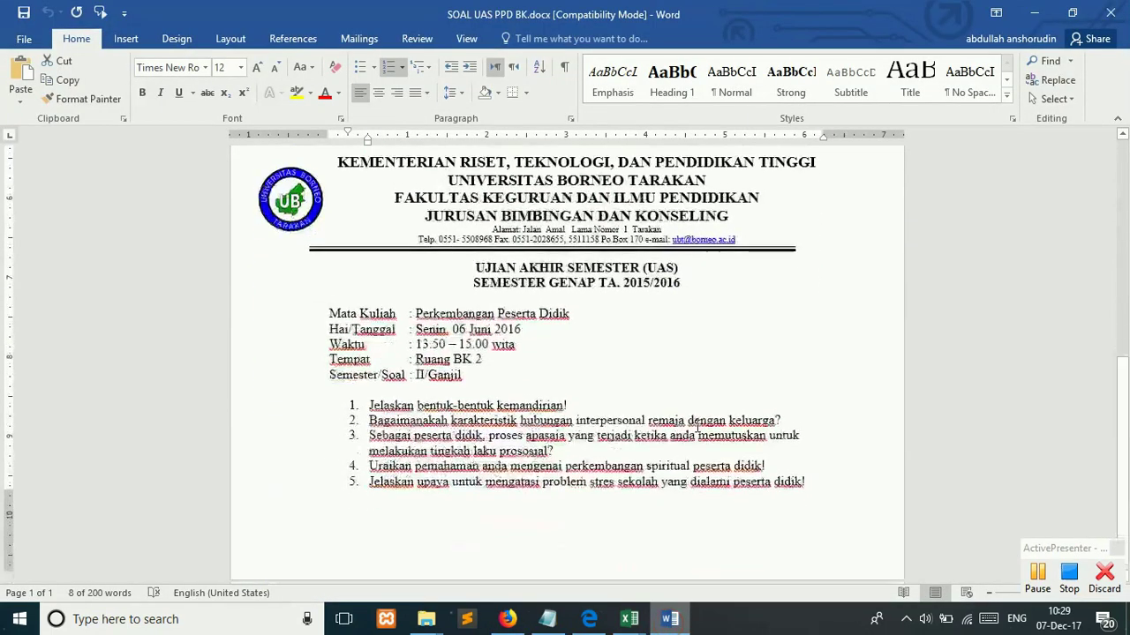
scroll(696, 430, down, 1)
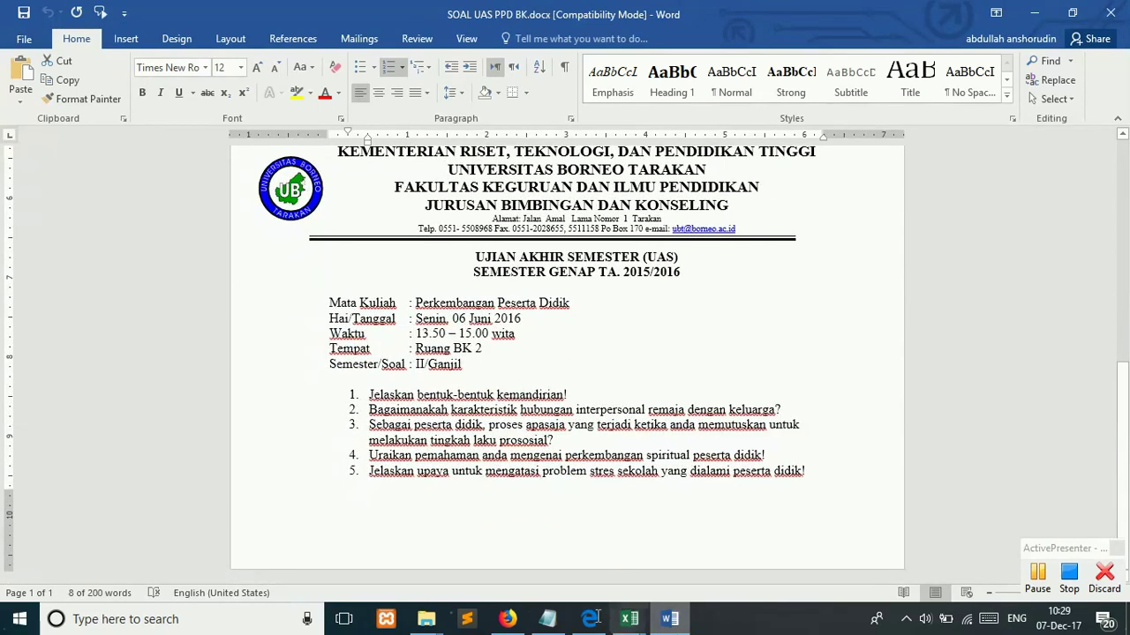
click(524, 620)
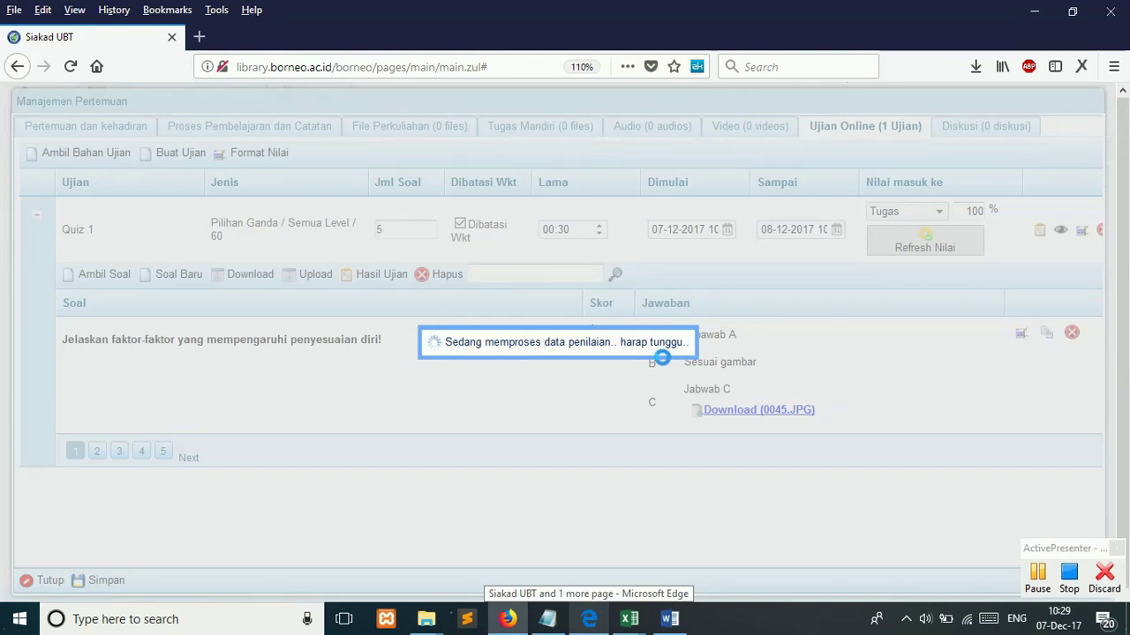
- Reload the stalled page, briefly open and close a Facebook tab, and decline social-media linking
click(68, 69)
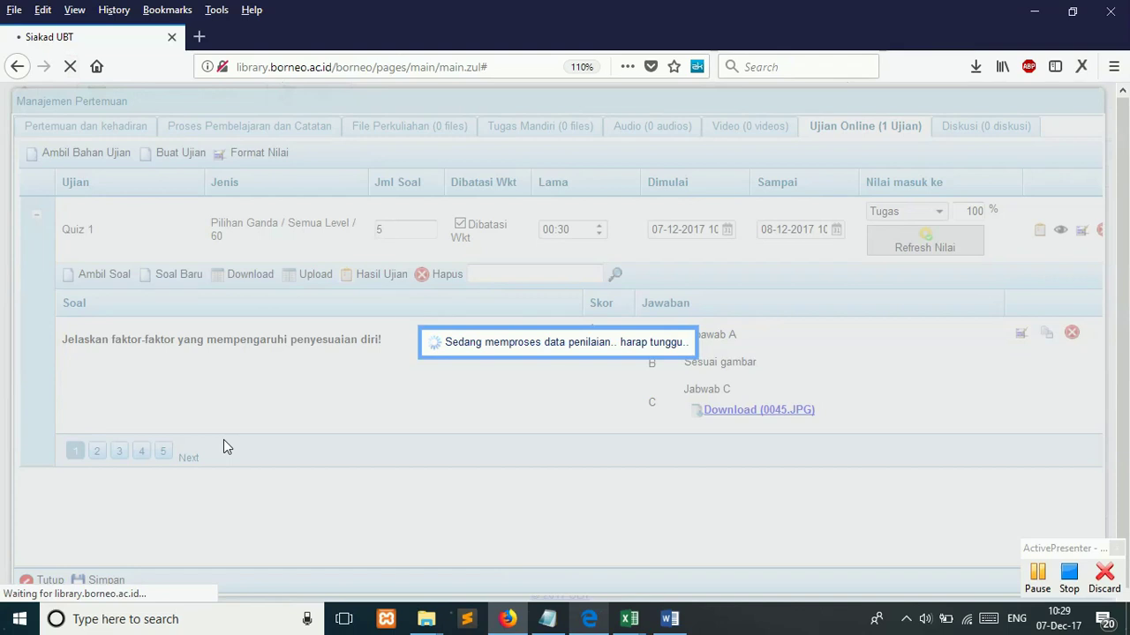
click(193, 46)
click(404, 248)
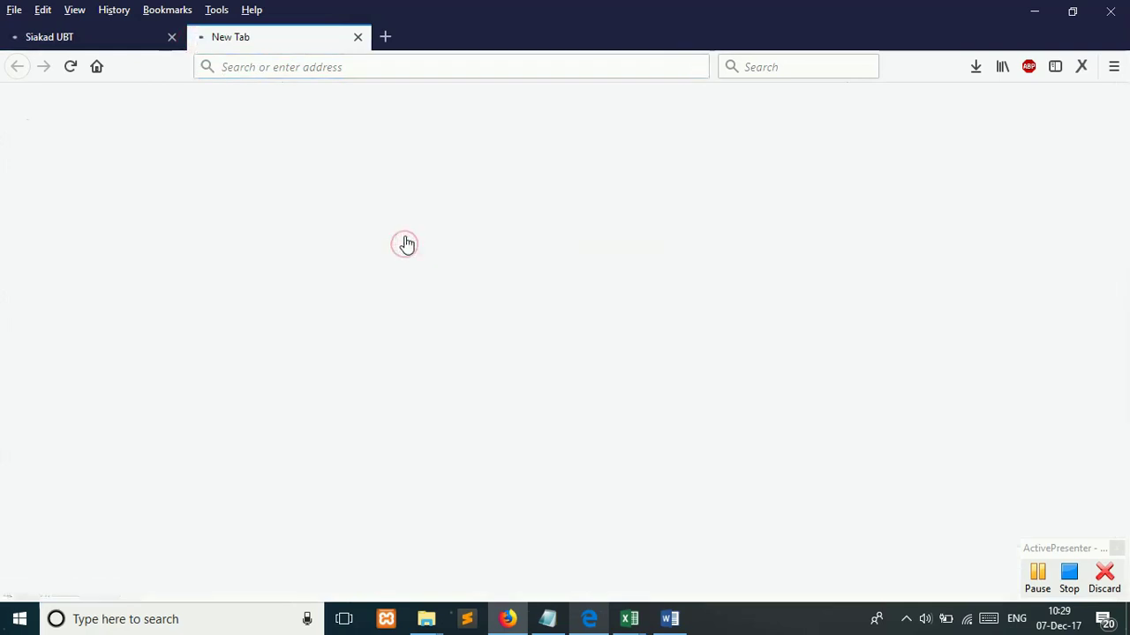
click(357, 36)
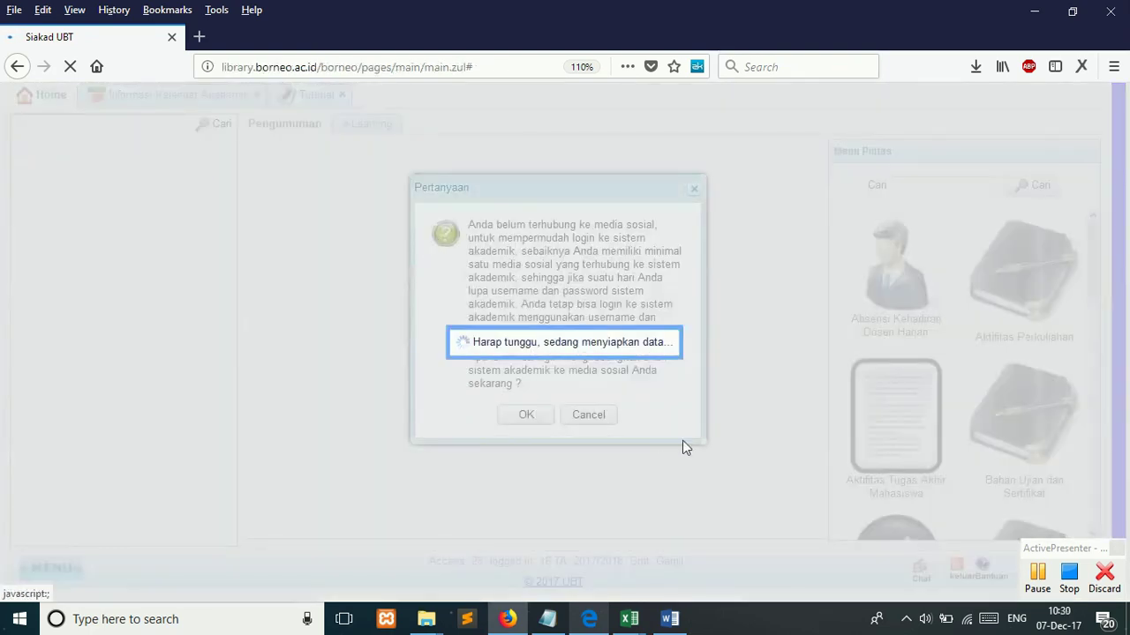
click(589, 414)
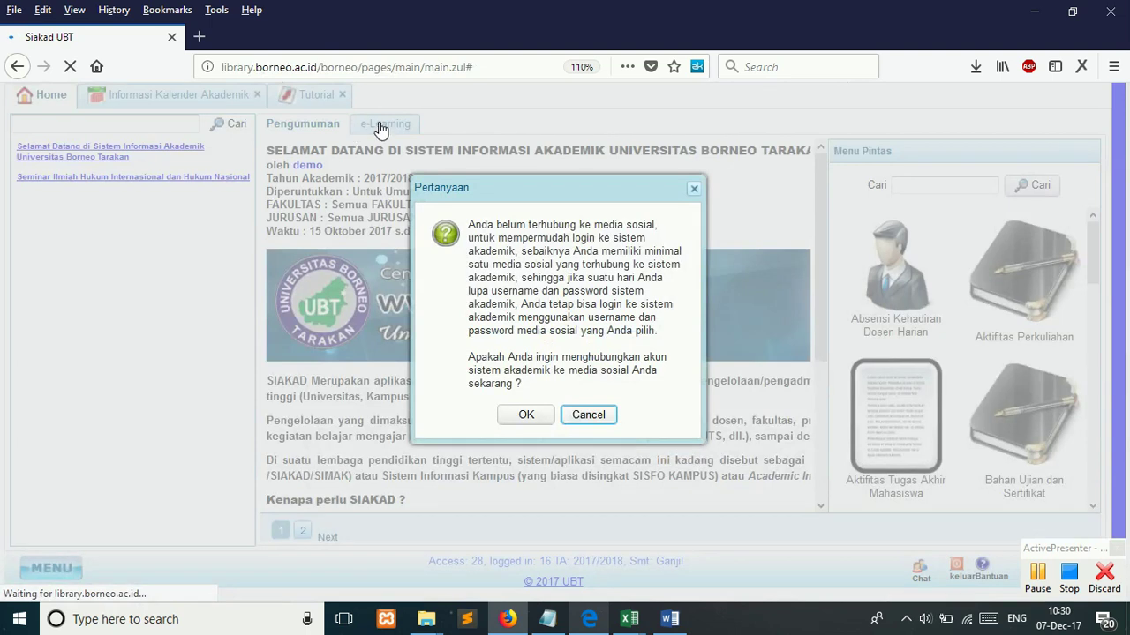
- Open Pertemuan 3's online exams via e-Learning past meetings, page 2
click(379, 125)
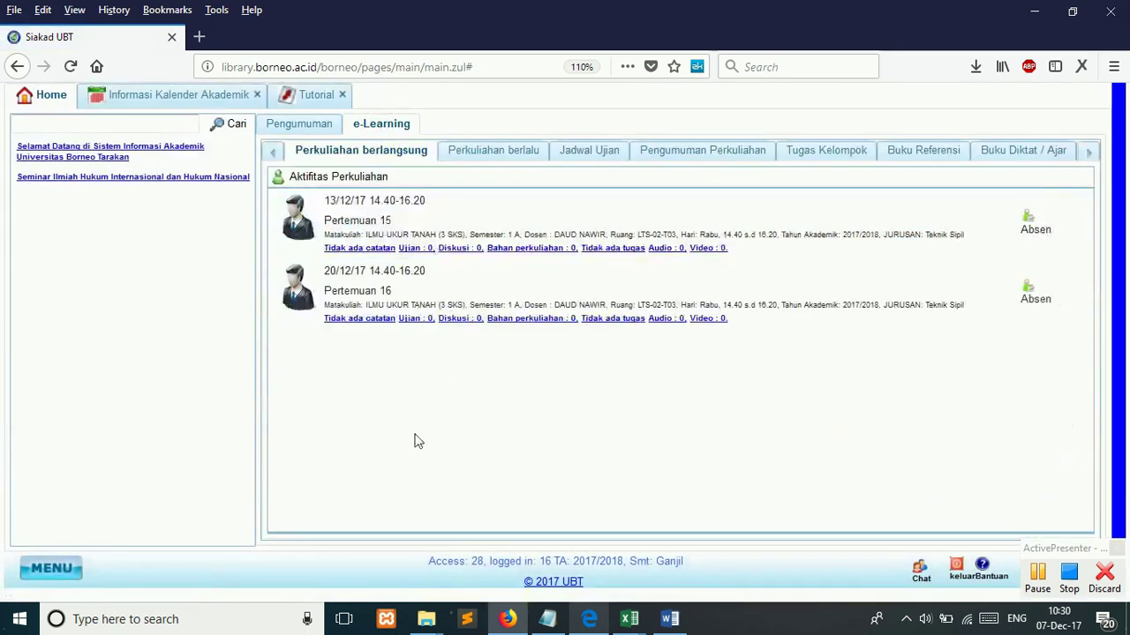
click(463, 158)
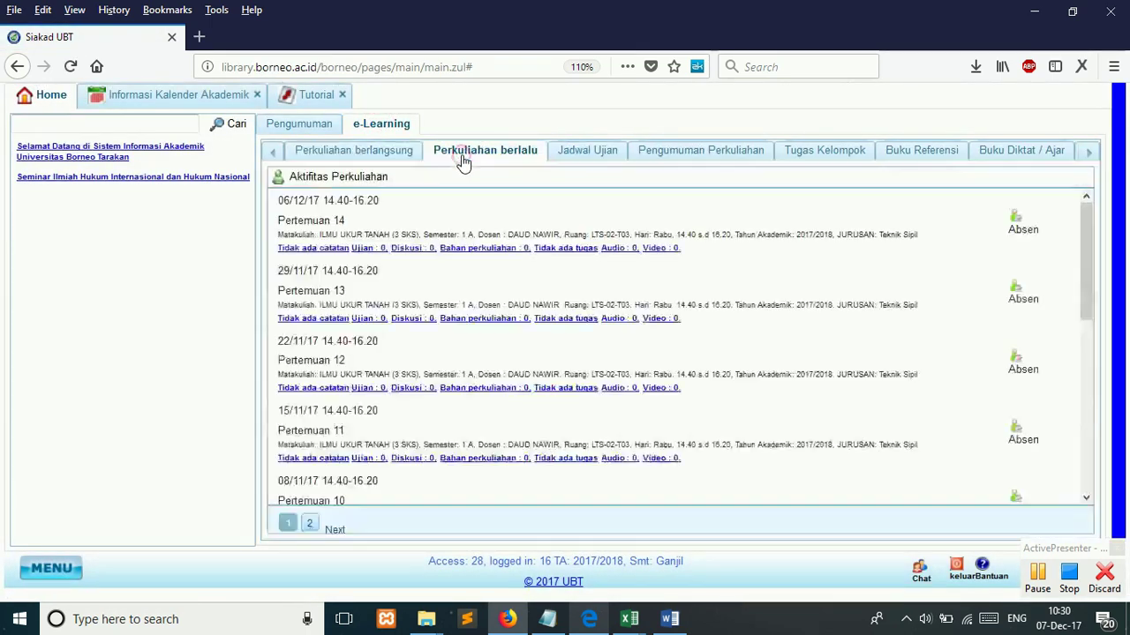
click(313, 524)
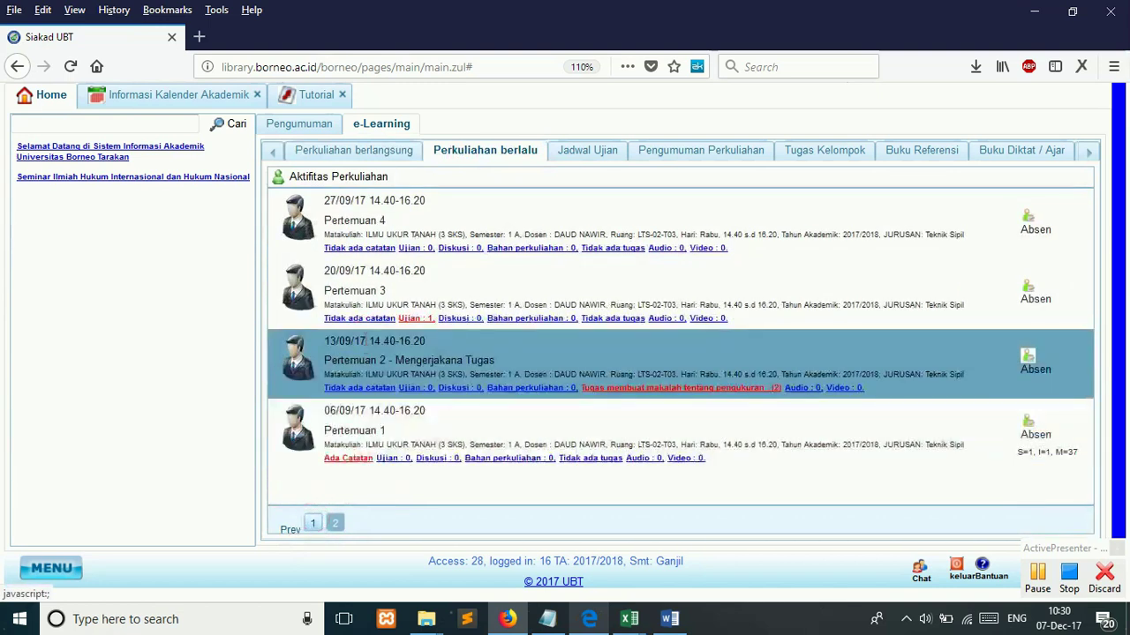
click(405, 321)
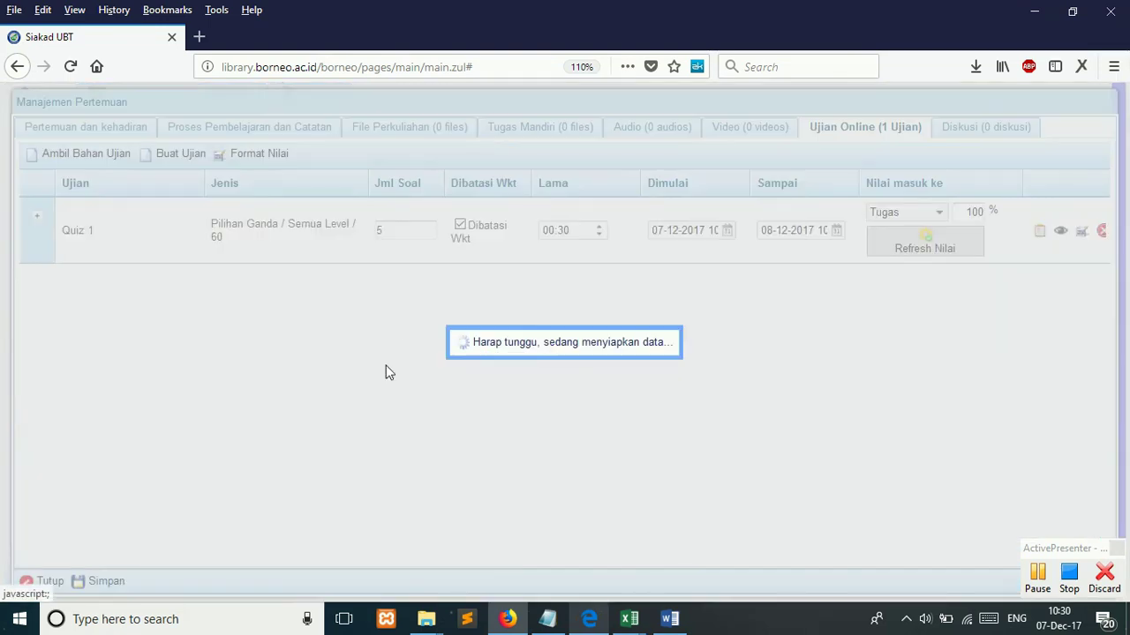
click(386, 430)
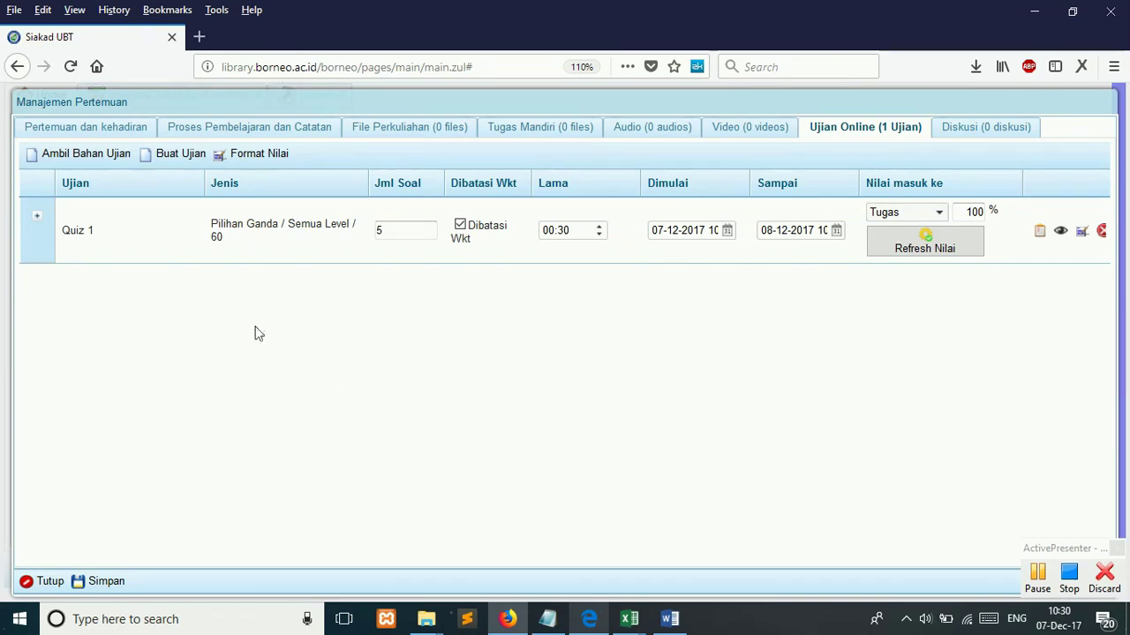
click(173, 161)
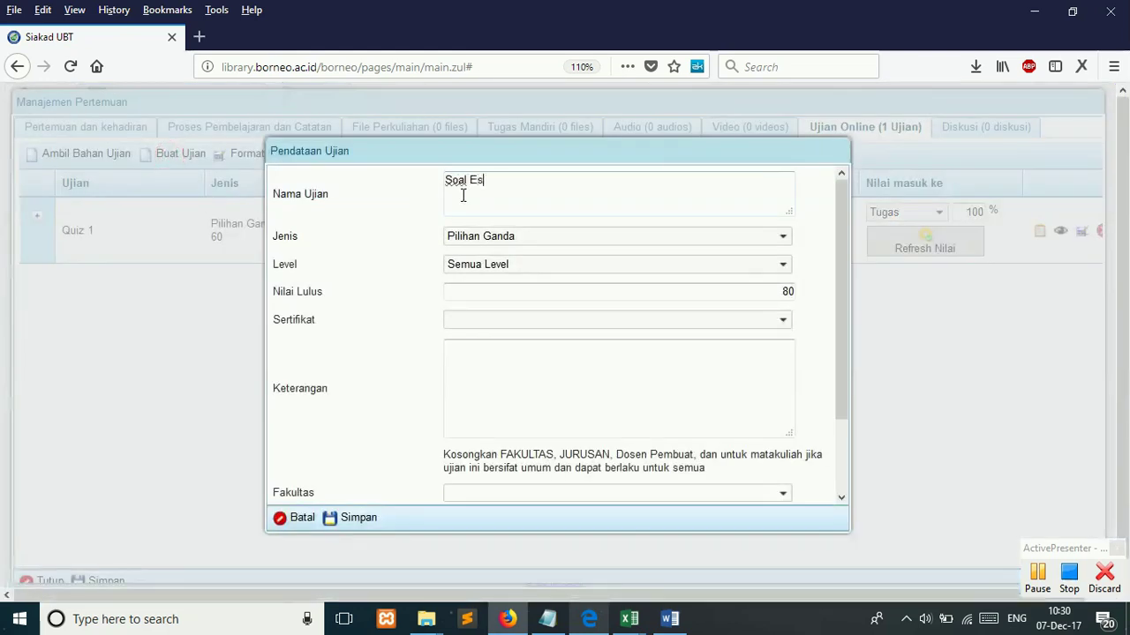
- Save the new 'Soal Essay' exam with type Essay and expand its empty question list
click(533, 238)
click(516, 268)
click(356, 506)
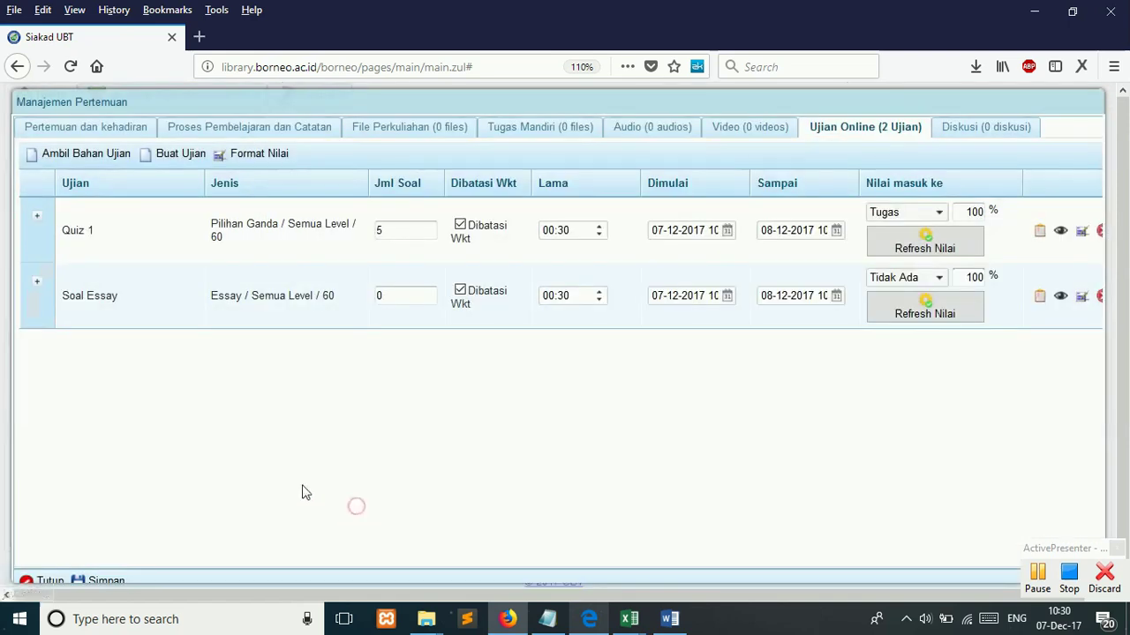
click(36, 283)
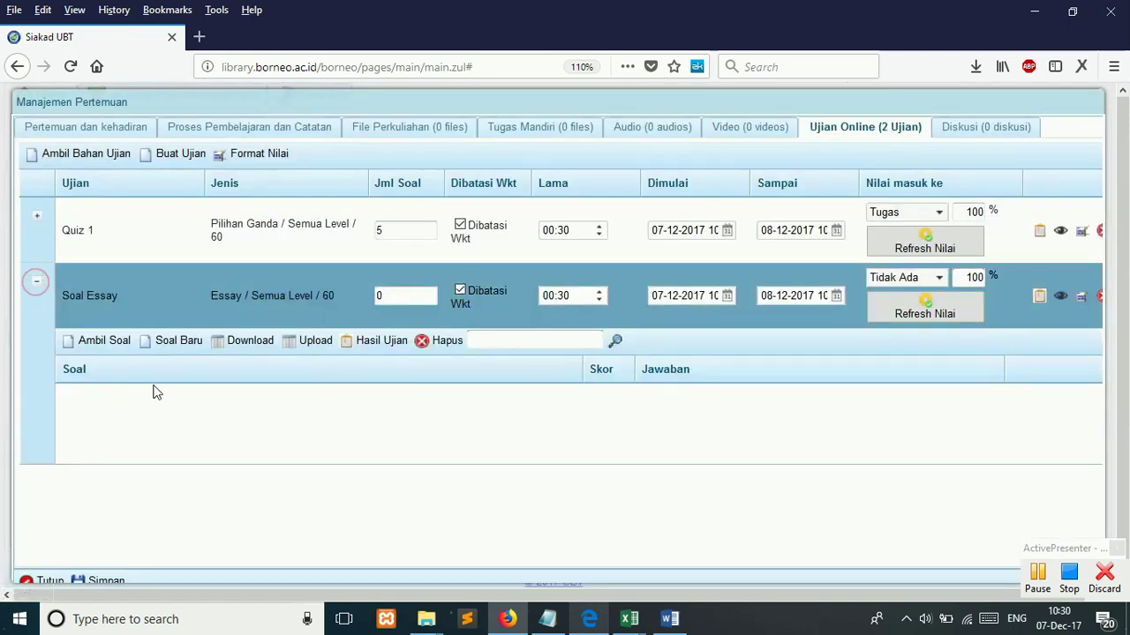
- Add question 1 from the Word paper as an unnumbered essay question
click(176, 341)
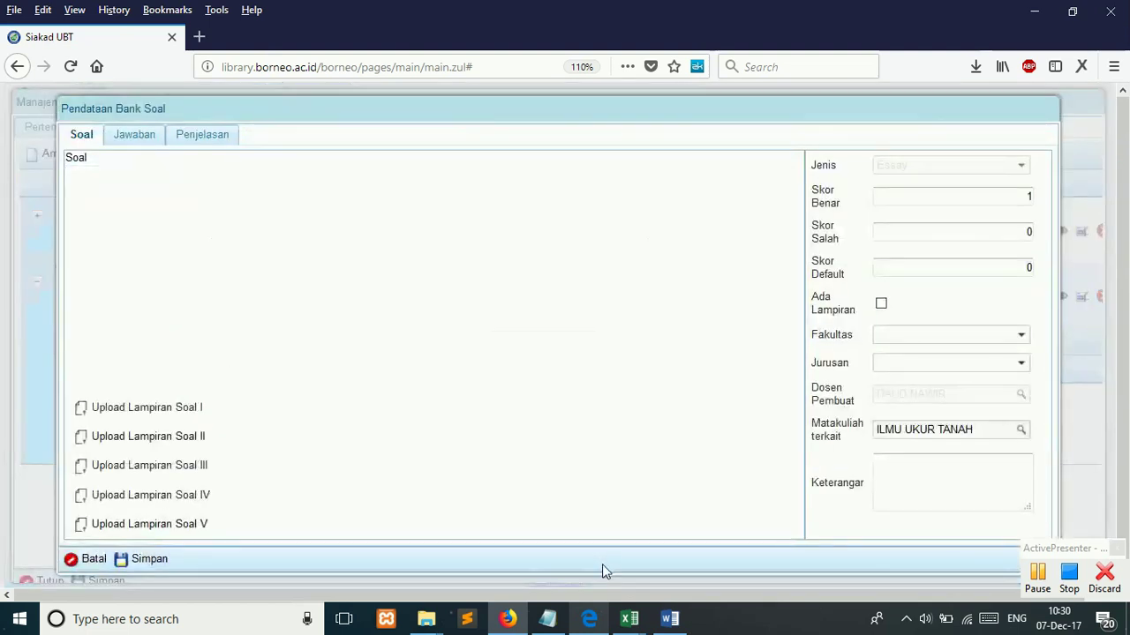
click(670, 618)
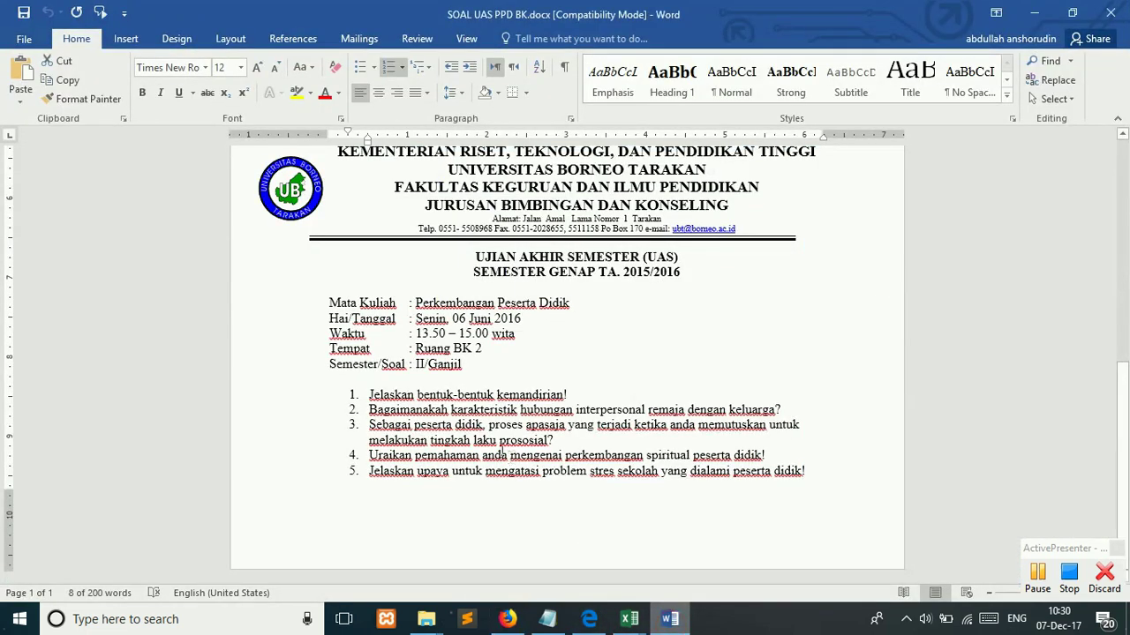
drag(570, 395, 369, 396)
key(ctrl+c)
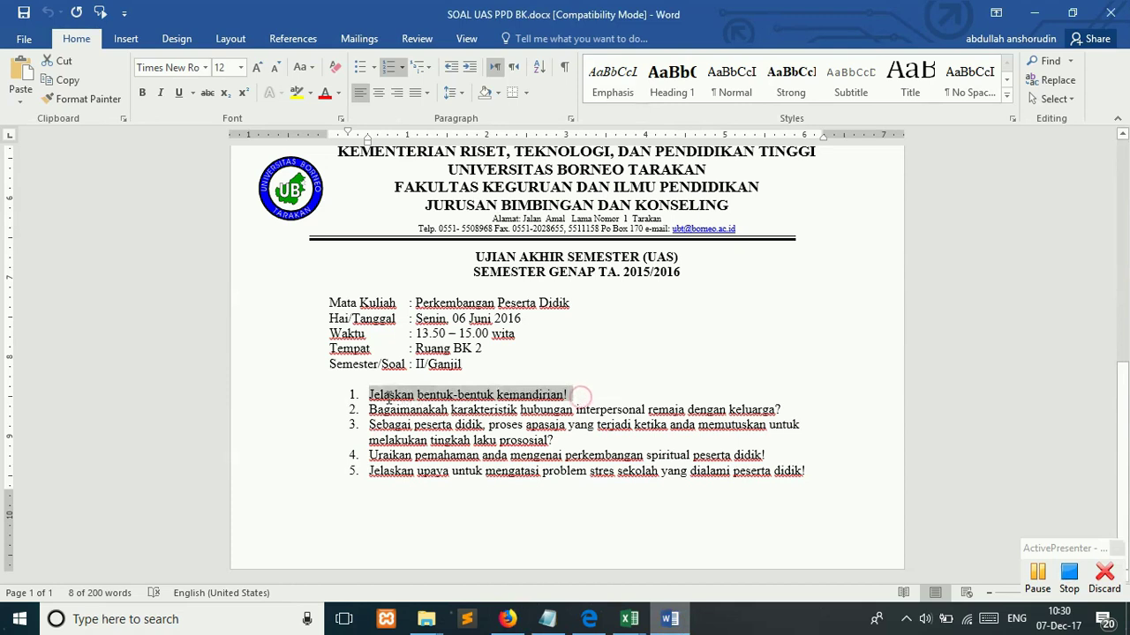
click(507, 619)
click(468, 328)
key(ctrl+v)
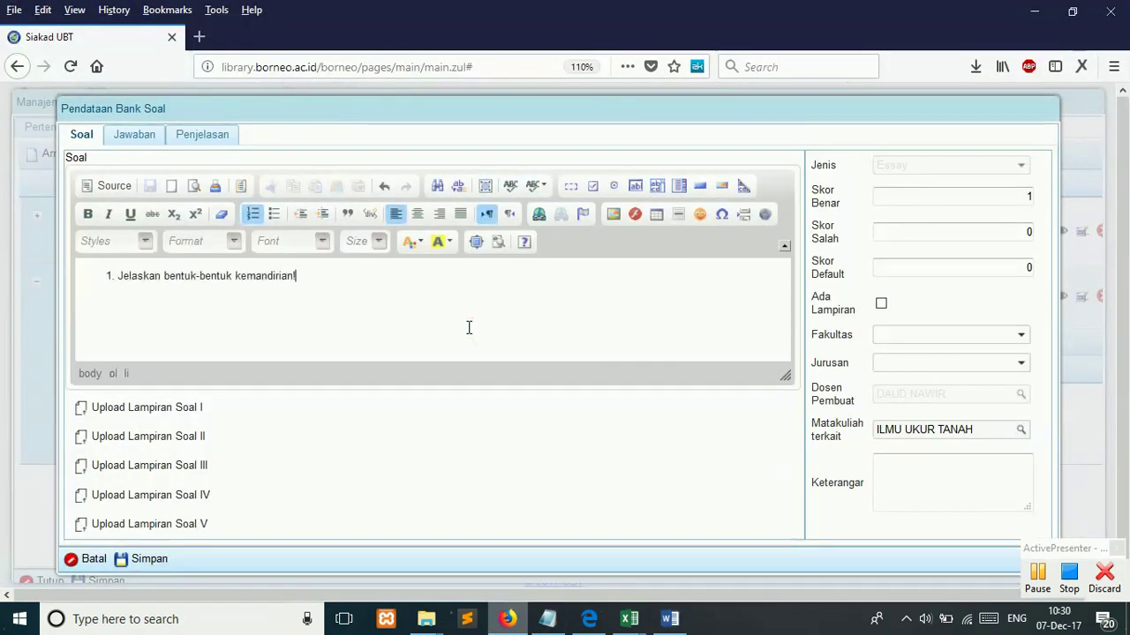
click(253, 214)
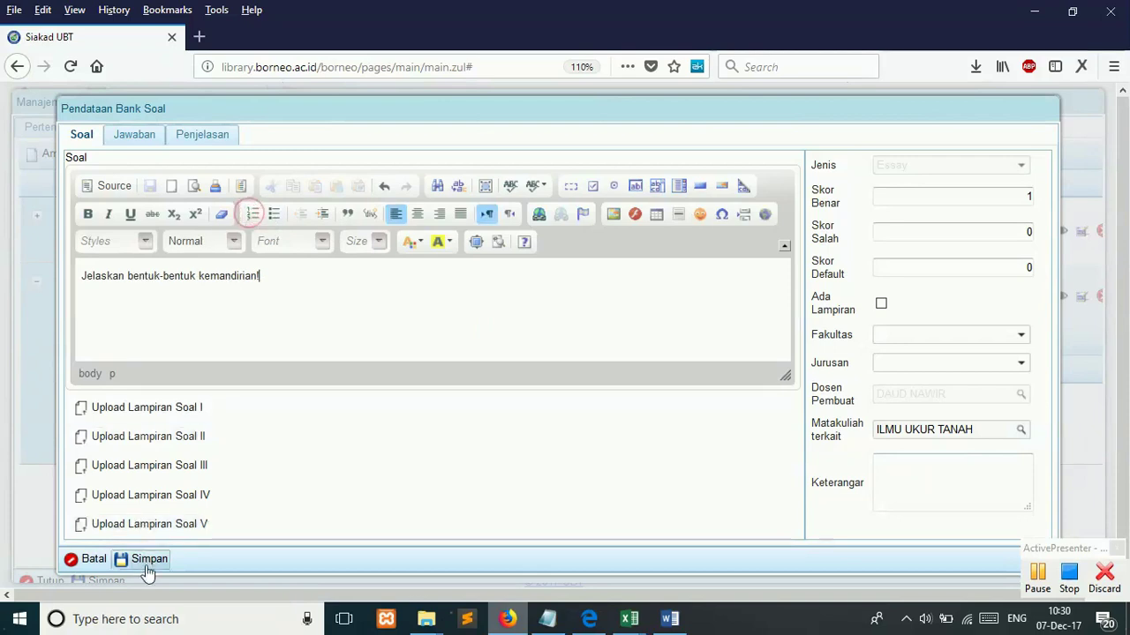
click(144, 561)
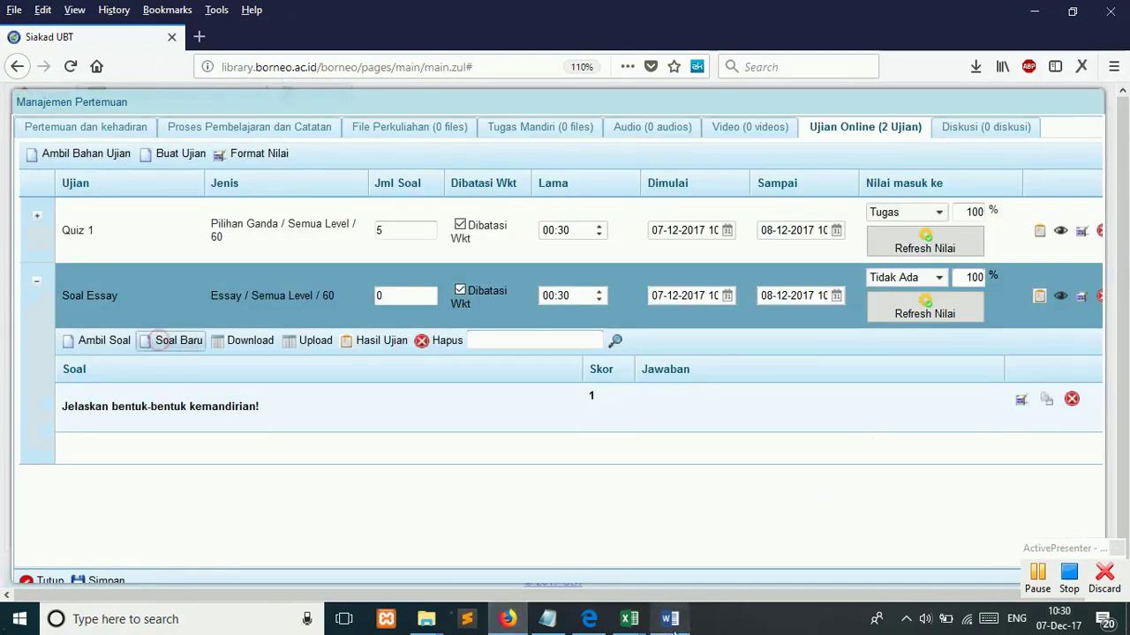
- Add question 2, copied from the Word paper, as another essay question
click(670, 619)
drag(781, 411, 370, 420)
key(ctrl+c)
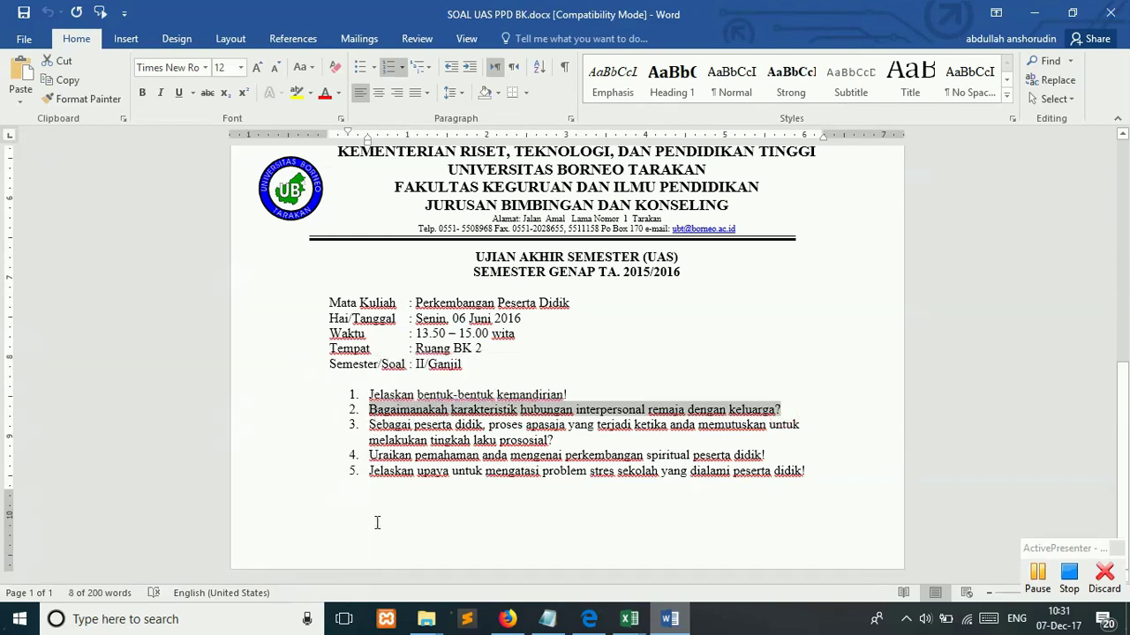
click(507, 619)
click(216, 299)
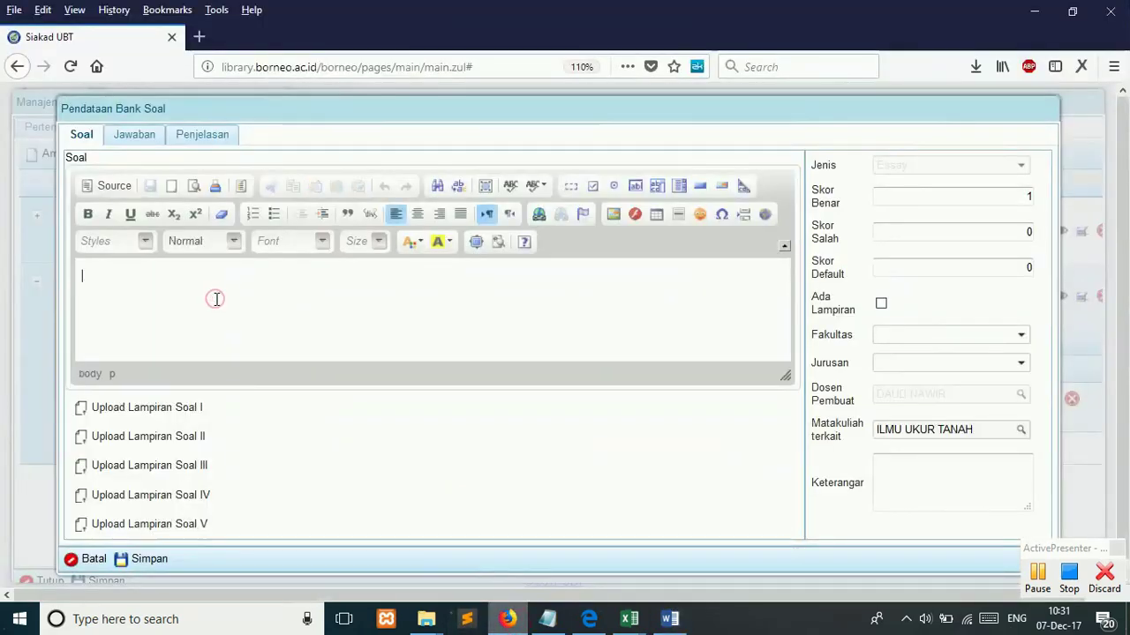
key(ctrl+v)
click(162, 561)
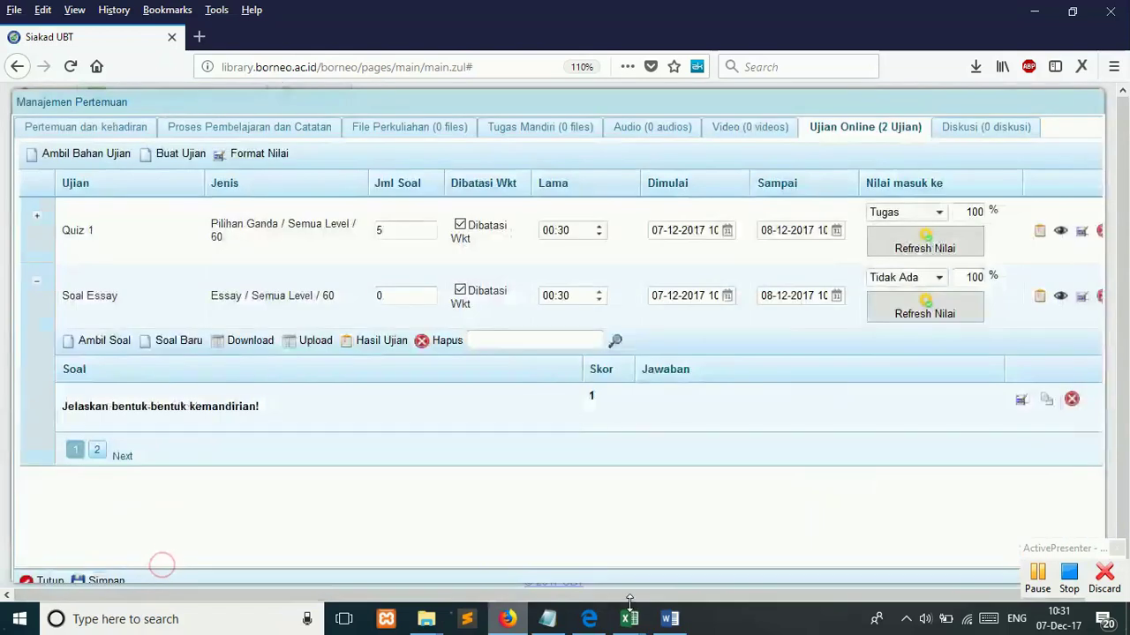
- Paste question 3 from the Word paper into a new essay question and save it
click(655, 618)
drag(371, 423, 553, 447)
key(ctrl+c)
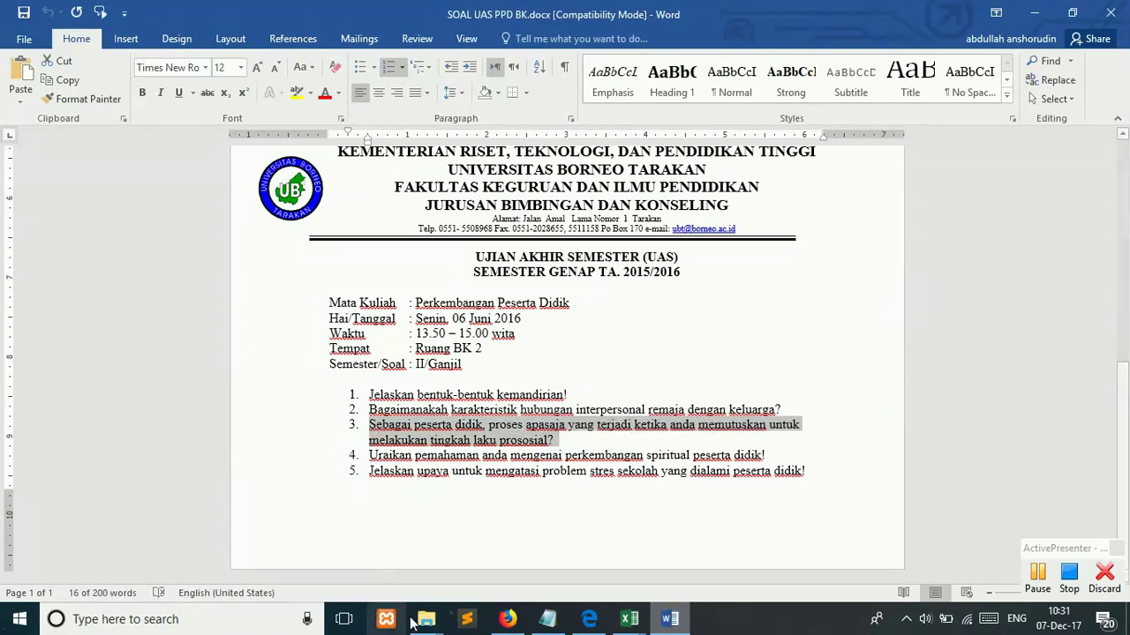
click(507, 618)
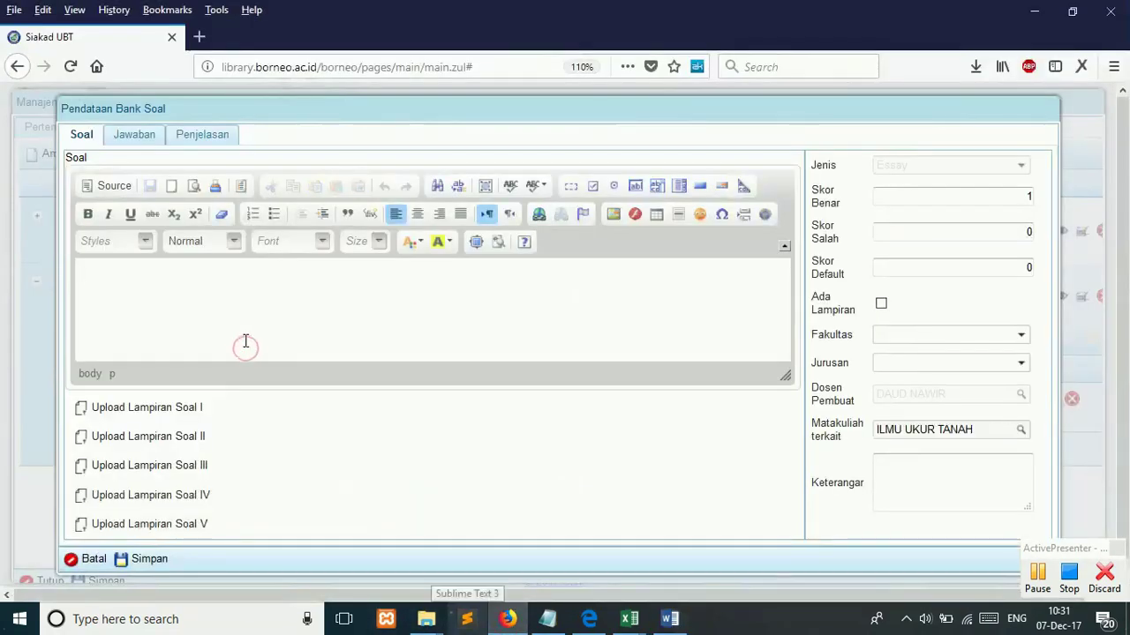
key(ctrl+v)
click(157, 563)
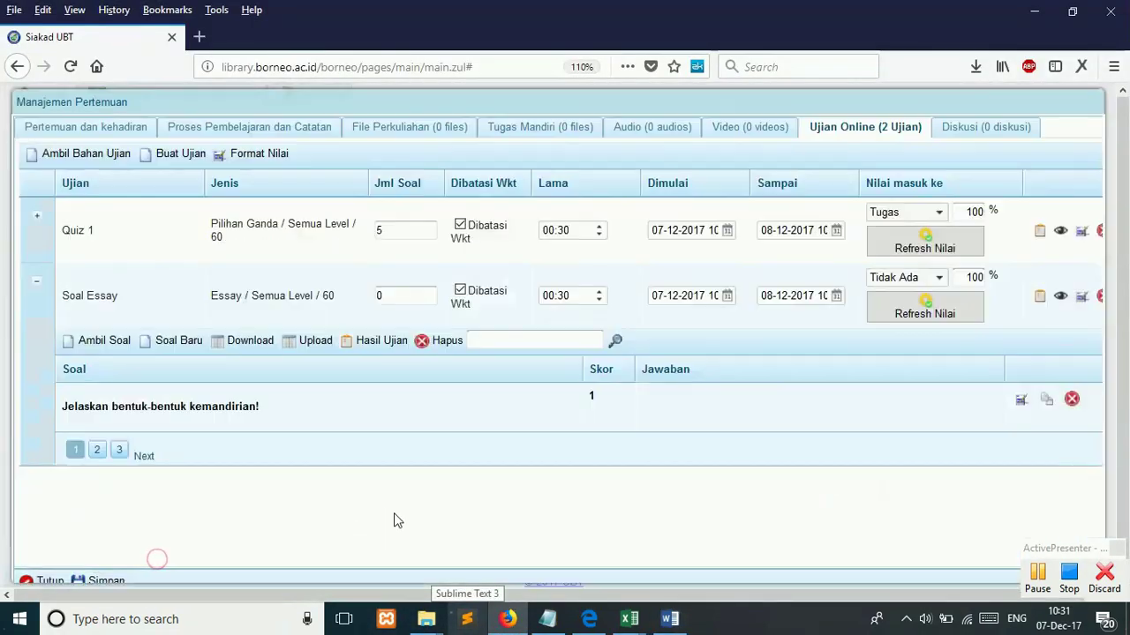
- Add question 4 from the Word paper as an unnumbered essay question
click(670, 619)
mouse_move(629, 619)
drag(371, 455, 801, 455)
key(ctrl+c)
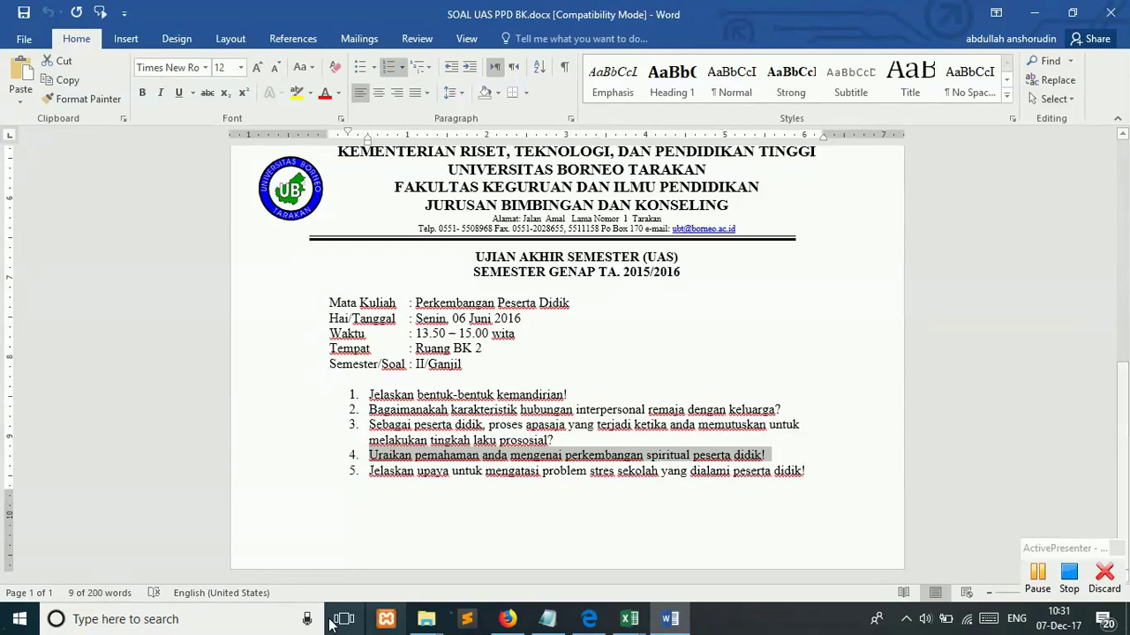
click(507, 618)
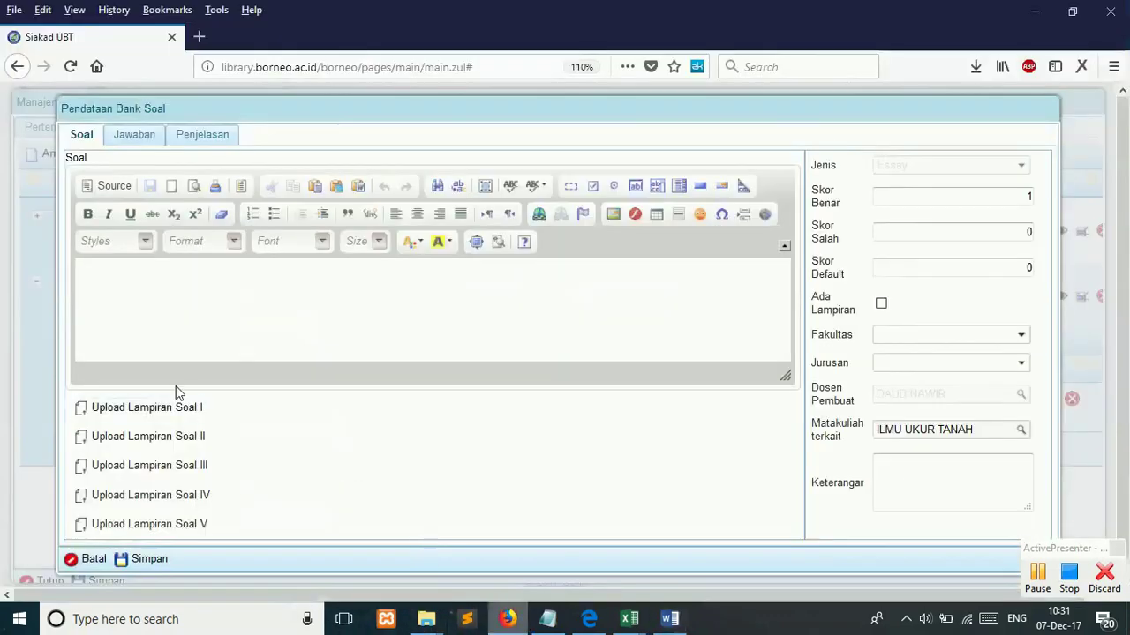
click(179, 295)
key(ctrl+v)
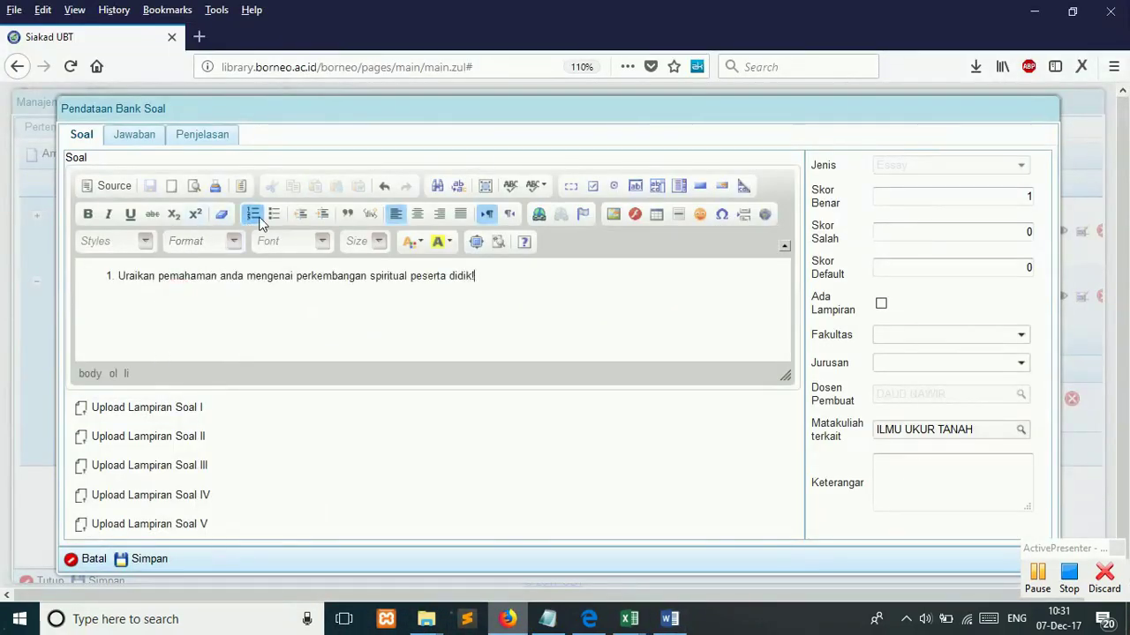
click(253, 214)
click(149, 559)
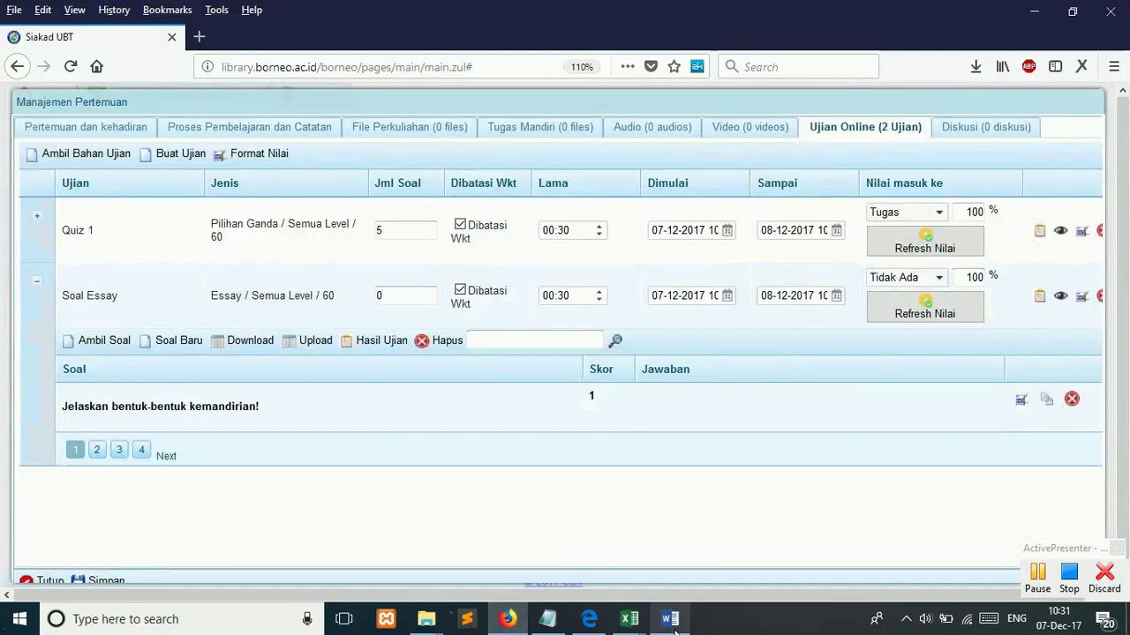
- Add question 5, on coping with school stress, as an unnumbered essay question
click(671, 622)
drag(369, 470, 789, 471)
key(ctrl+c)
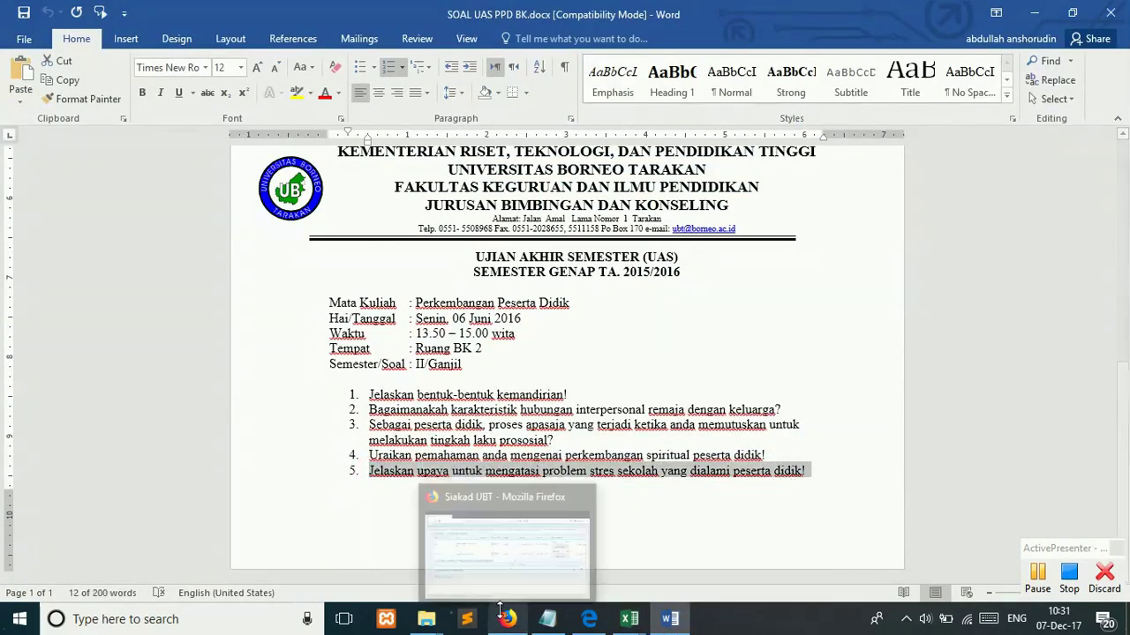
click(508, 618)
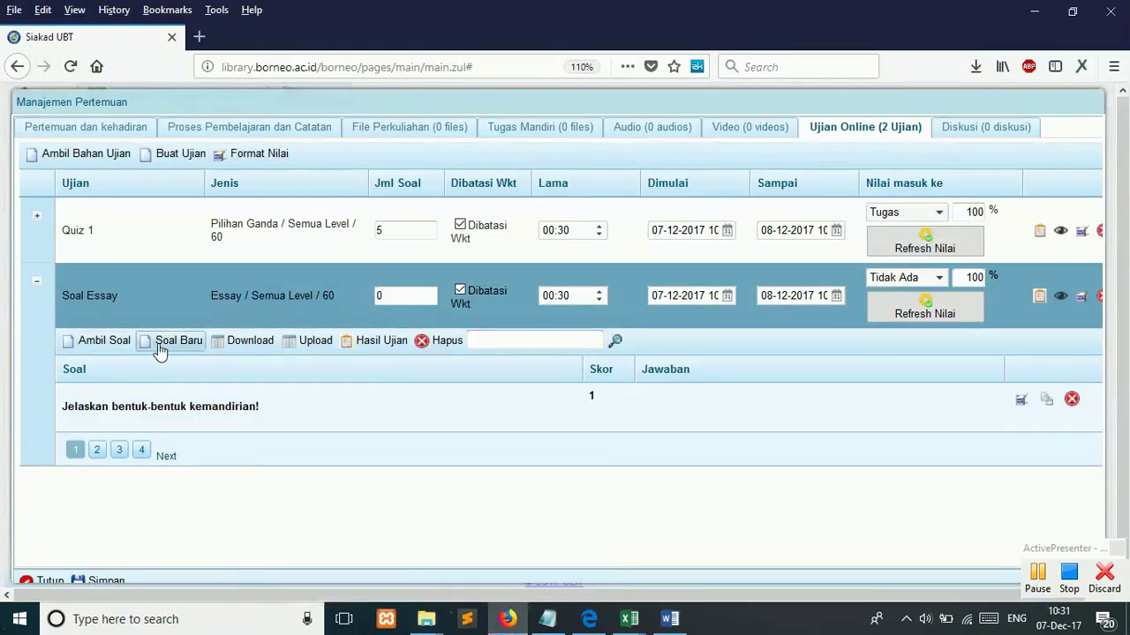
click(163, 343)
click(239, 333)
key(ctrl+v)
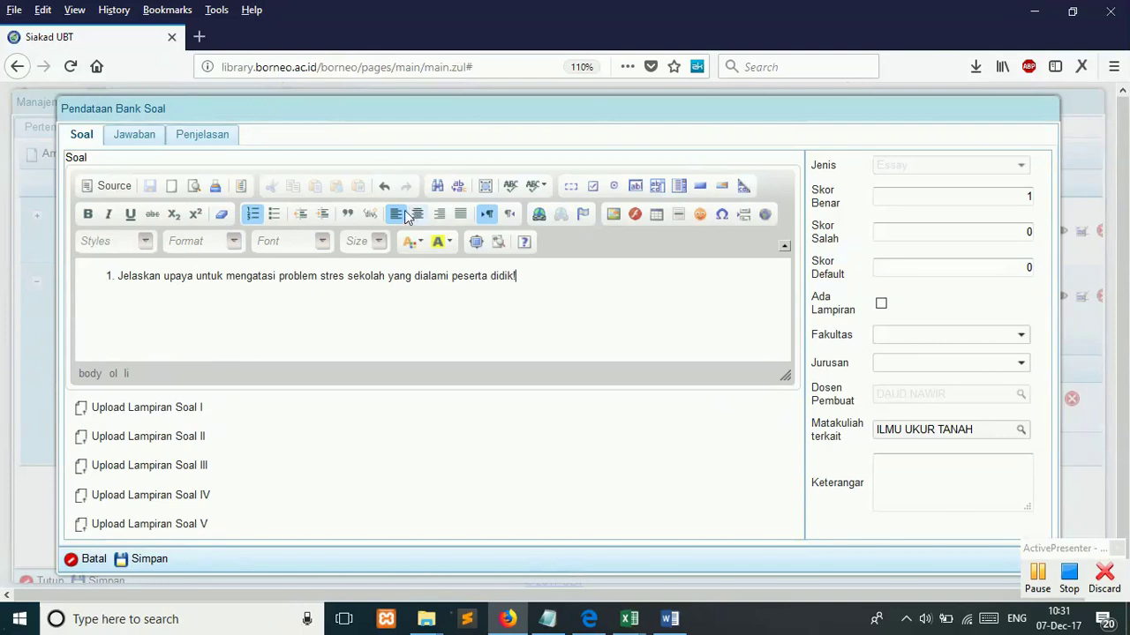
click(253, 214)
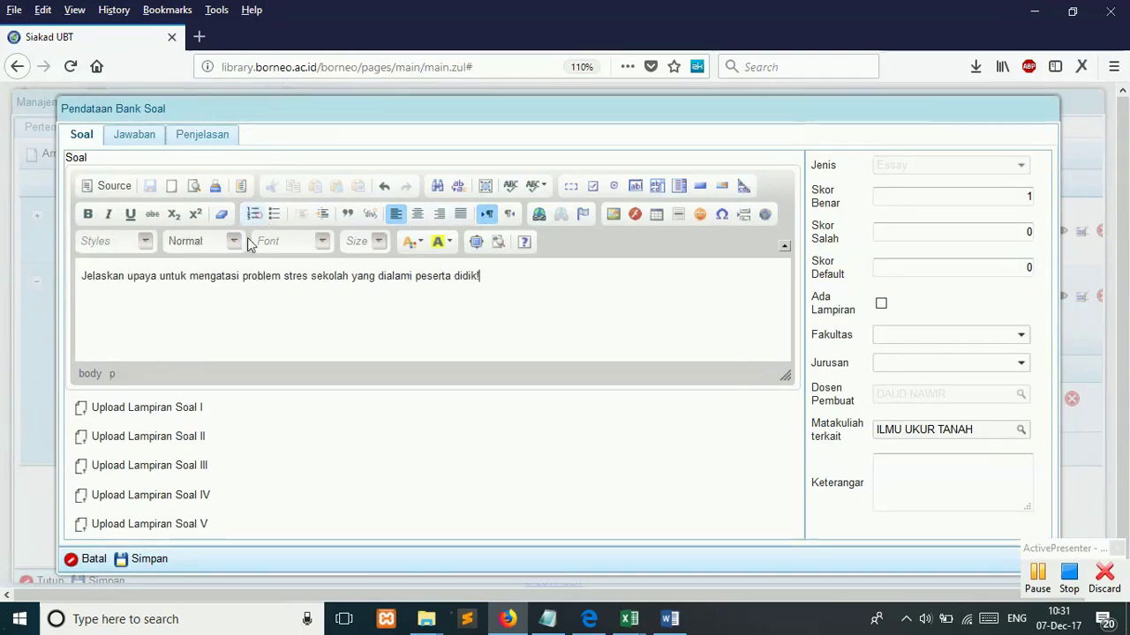
click(159, 559)
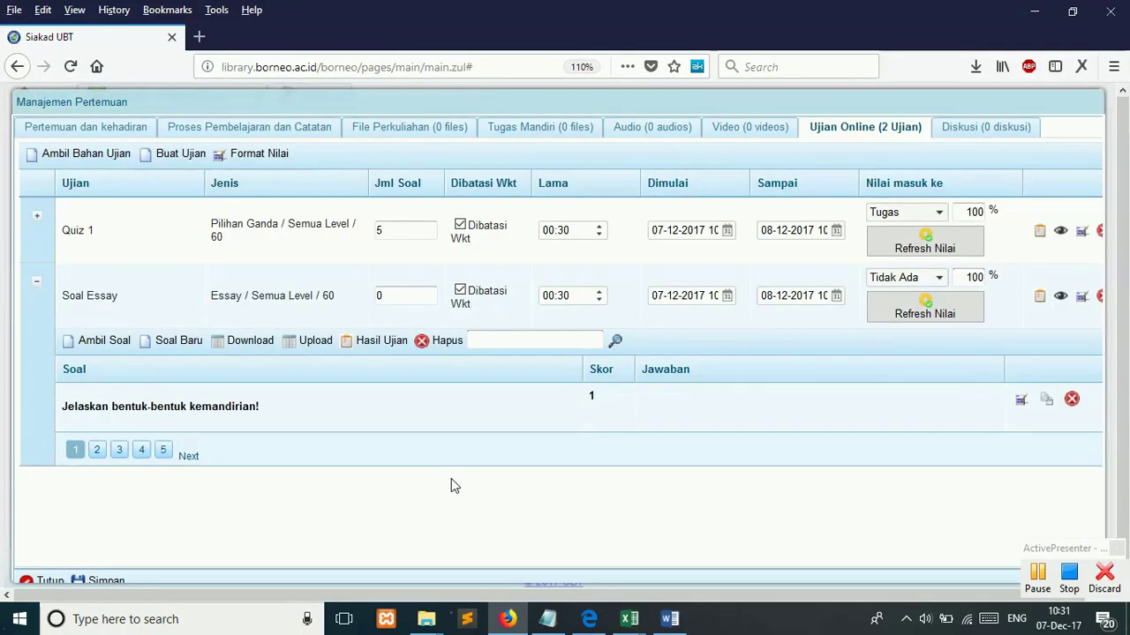
- Set Soal Essay to 5 questions and send its marks to Tugas, confirming the change
click(398, 294)
text(5)
click(920, 280)
click(907, 311)
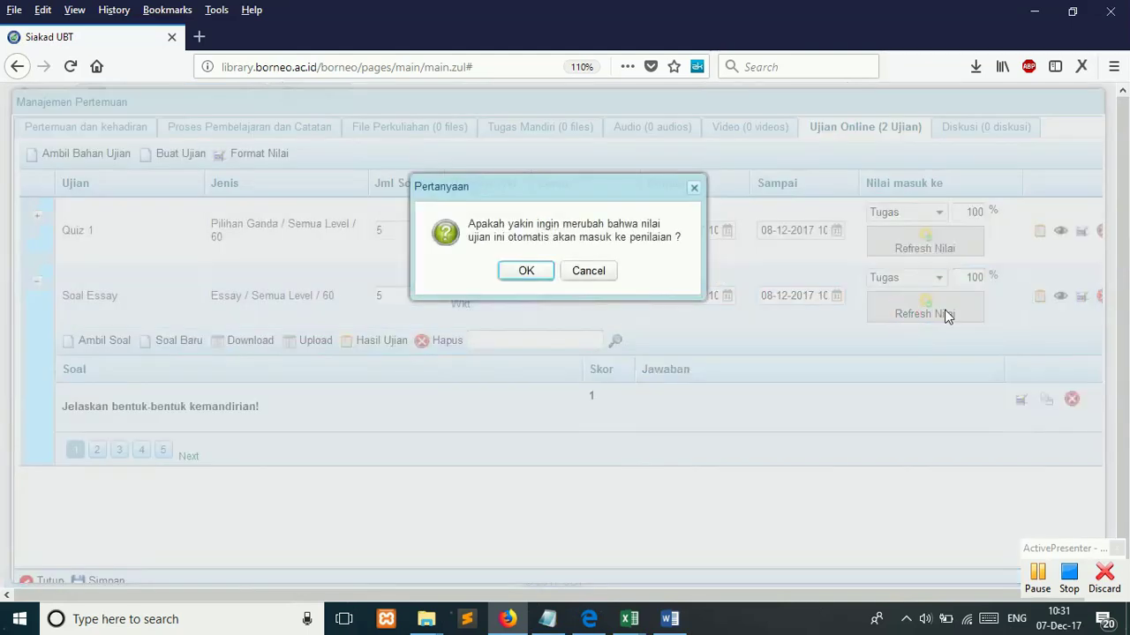
click(532, 271)
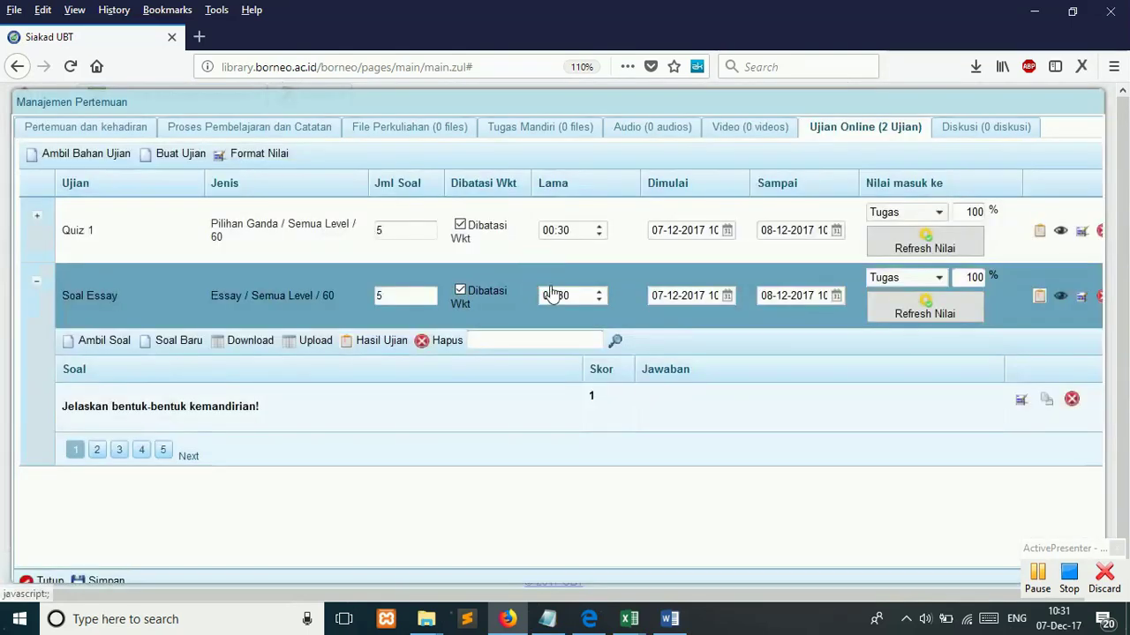
click(940, 516)
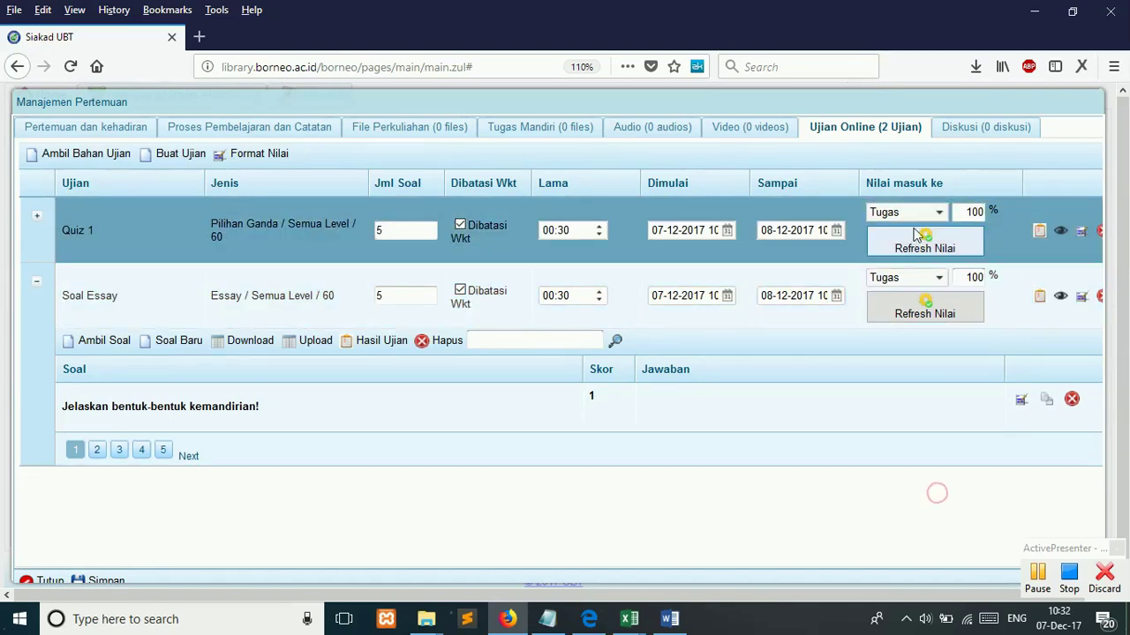
- Weight Quiz 1 at 60% and Soal Essay at 40% within Tugas
double_click(977, 213)
text(5)
double_click(972, 213)
text(60)
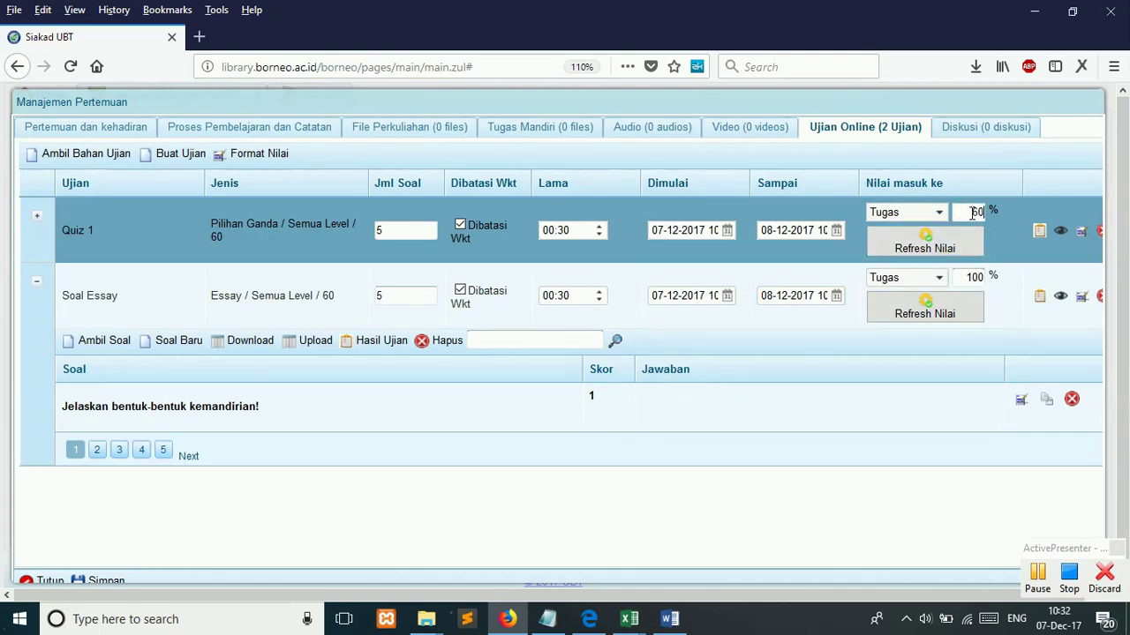
double_click(969, 213)
click(978, 266)
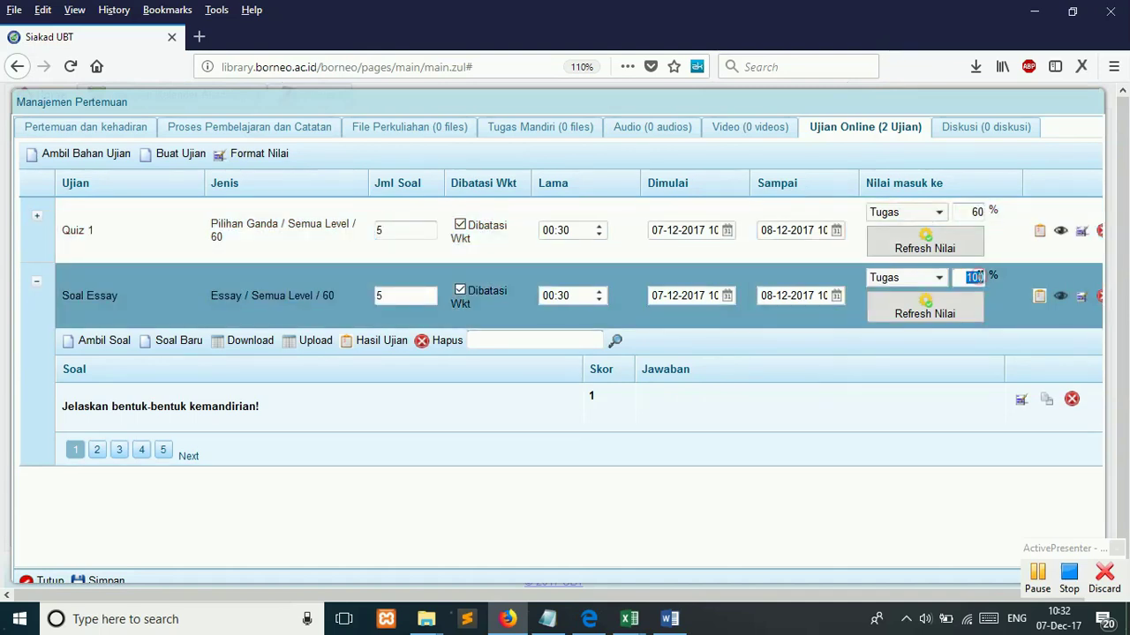
double_click(974, 277)
text(40)
click(967, 499)
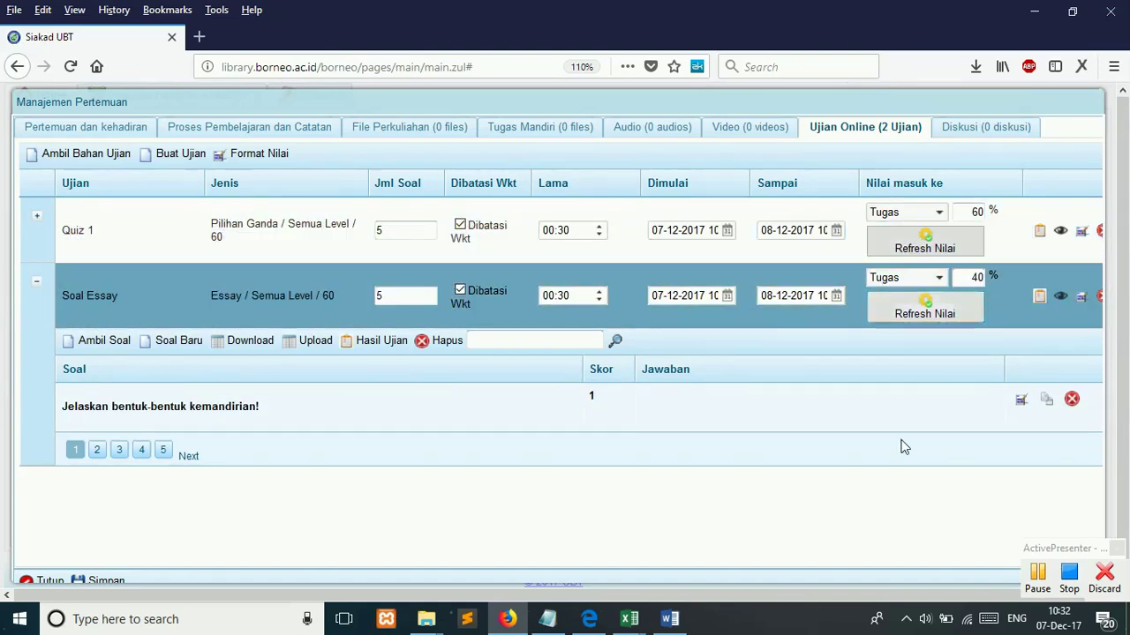
click(806, 536)
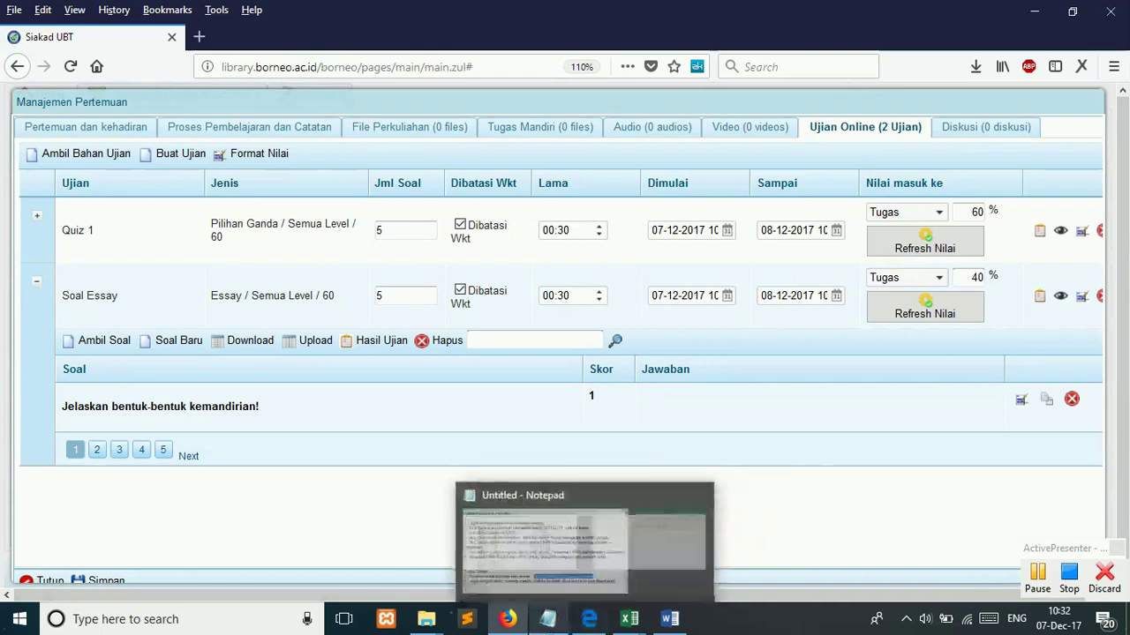
- In the student's browser, close the exam panel and open Pertemuan 3's exams
click(589, 623)
click(40, 582)
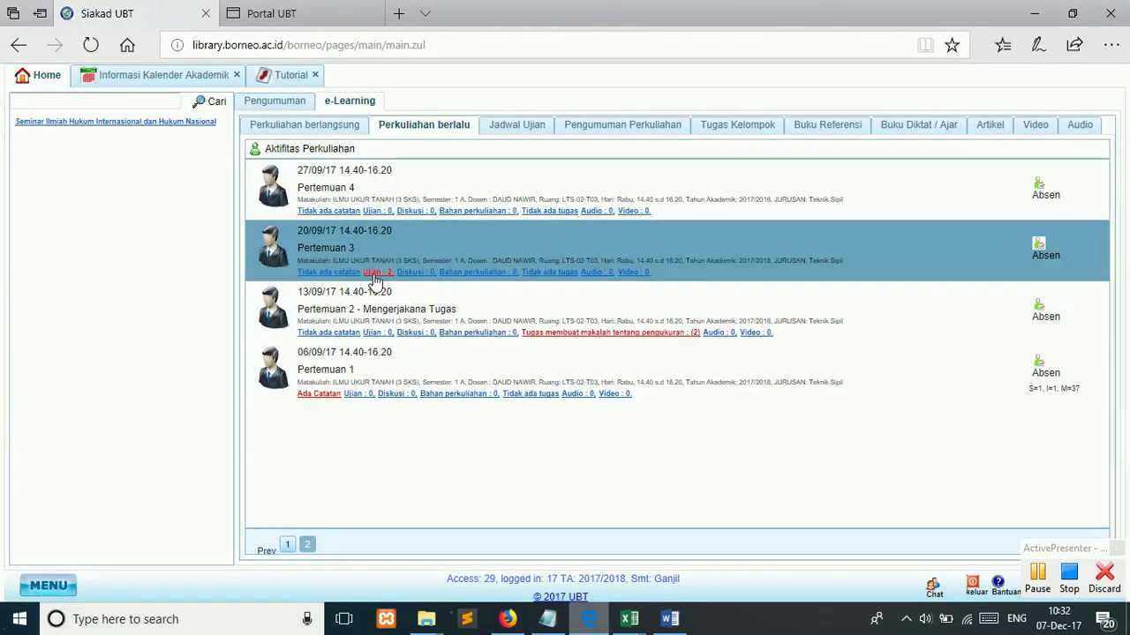
click(375, 274)
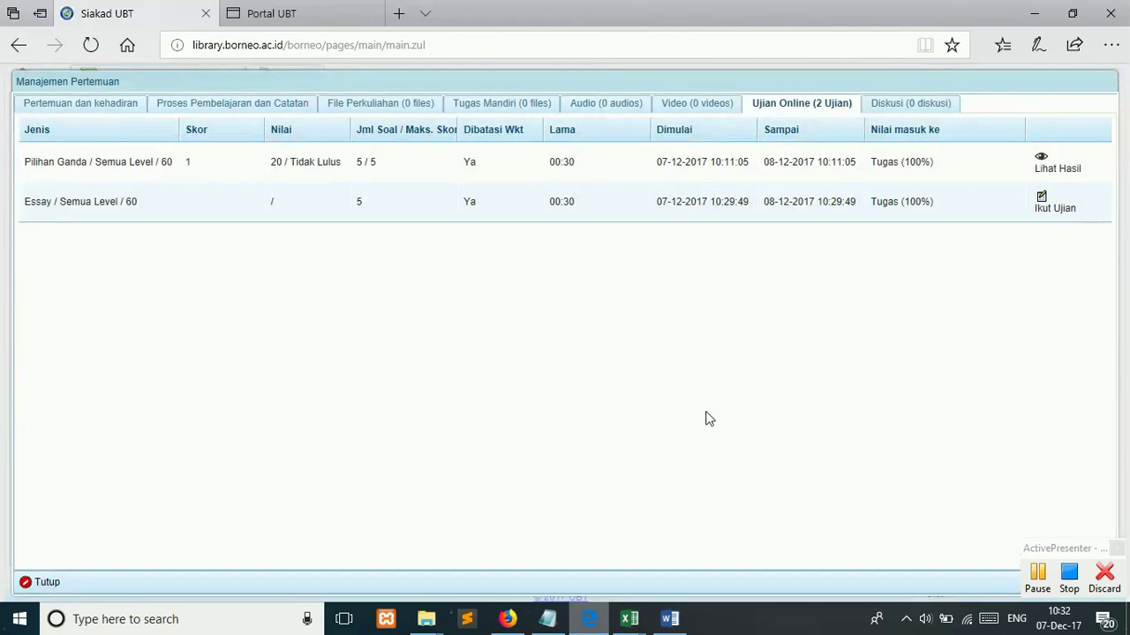
- Start the essay exam and answer questions 1 and 2 ('ya, bing', 'Jawabanya ngawur aja d')
click(1057, 207)
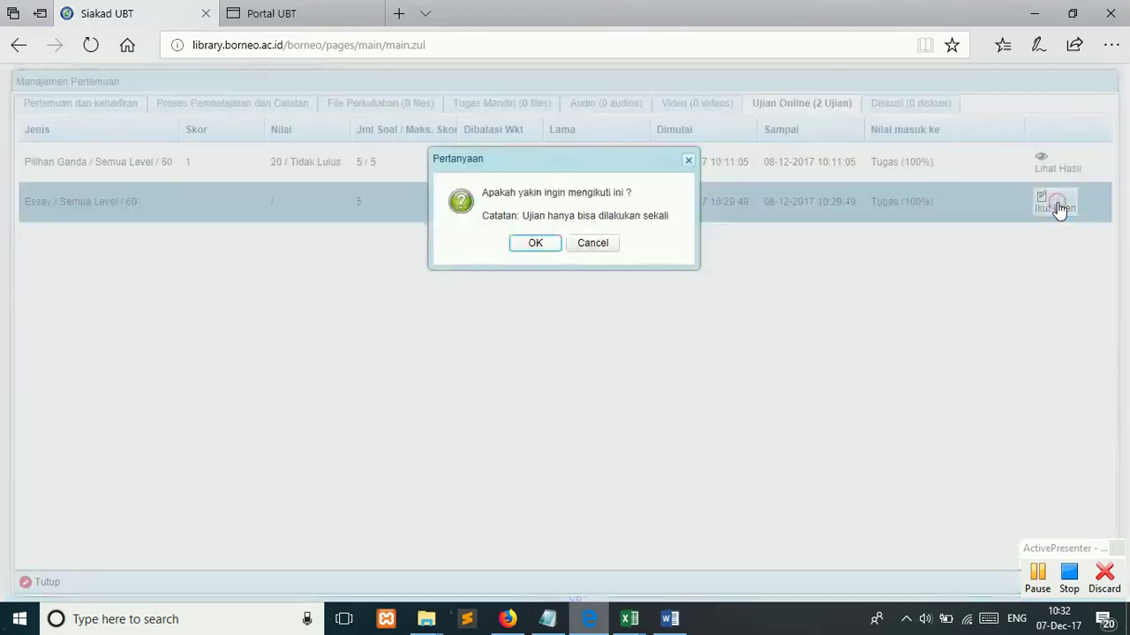
click(536, 243)
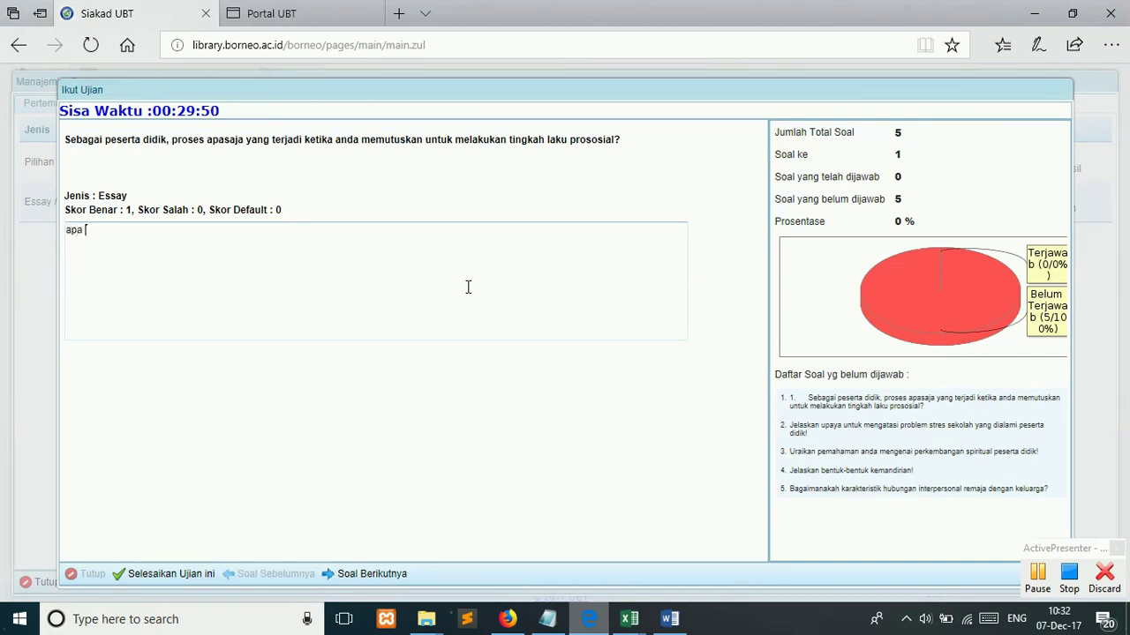
text(ya, bingung aku)
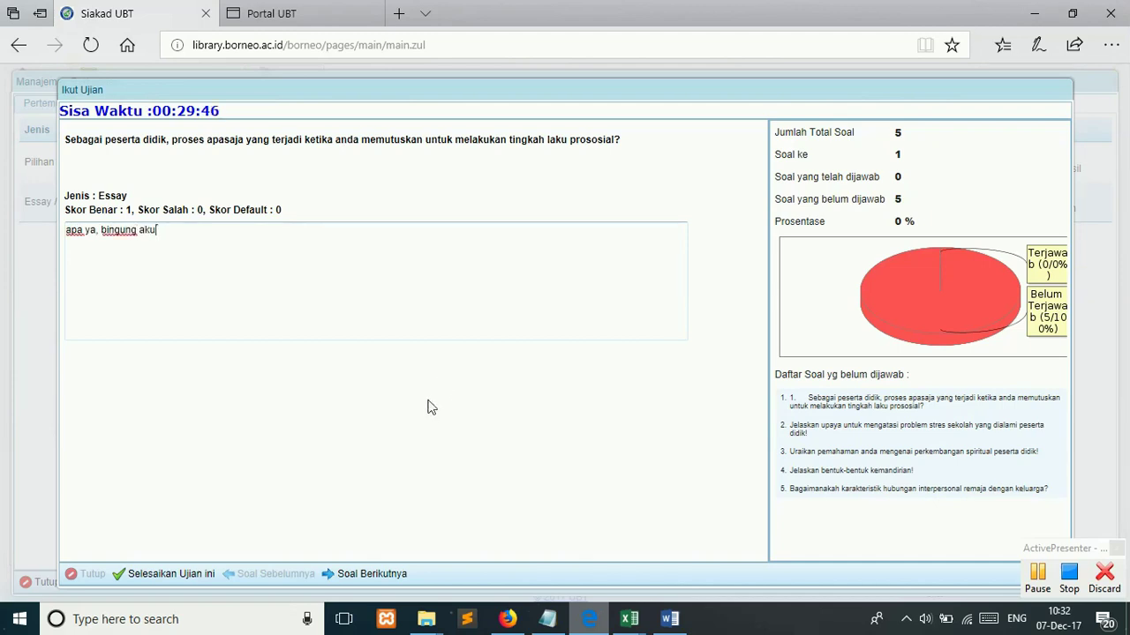
click(354, 574)
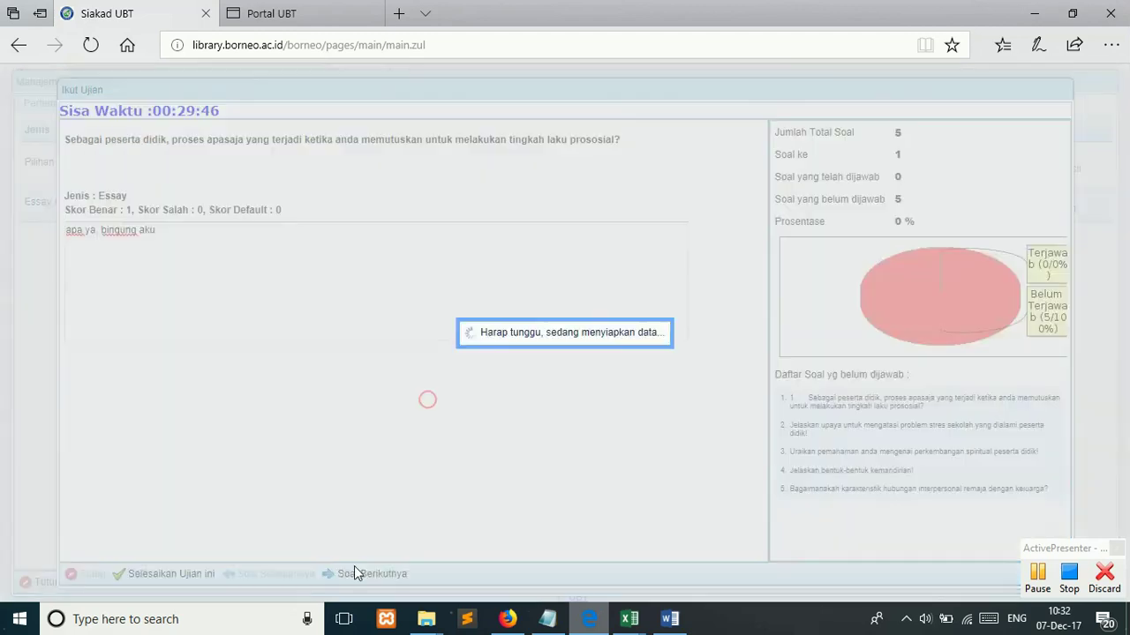
mouse_move(942, 287)
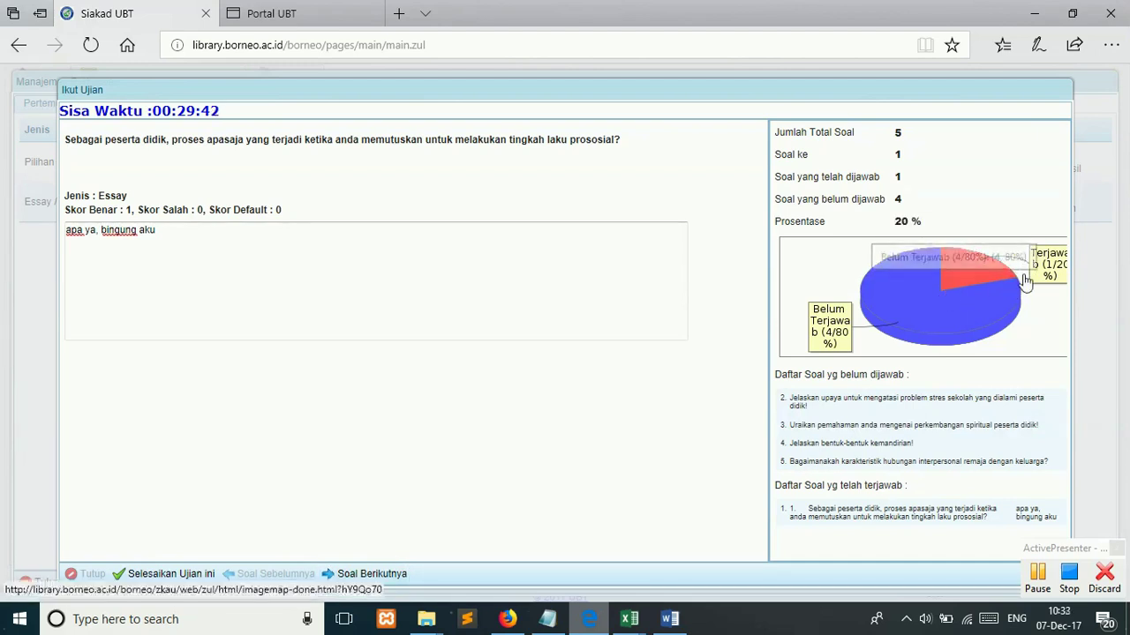
click(377, 575)
click(298, 297)
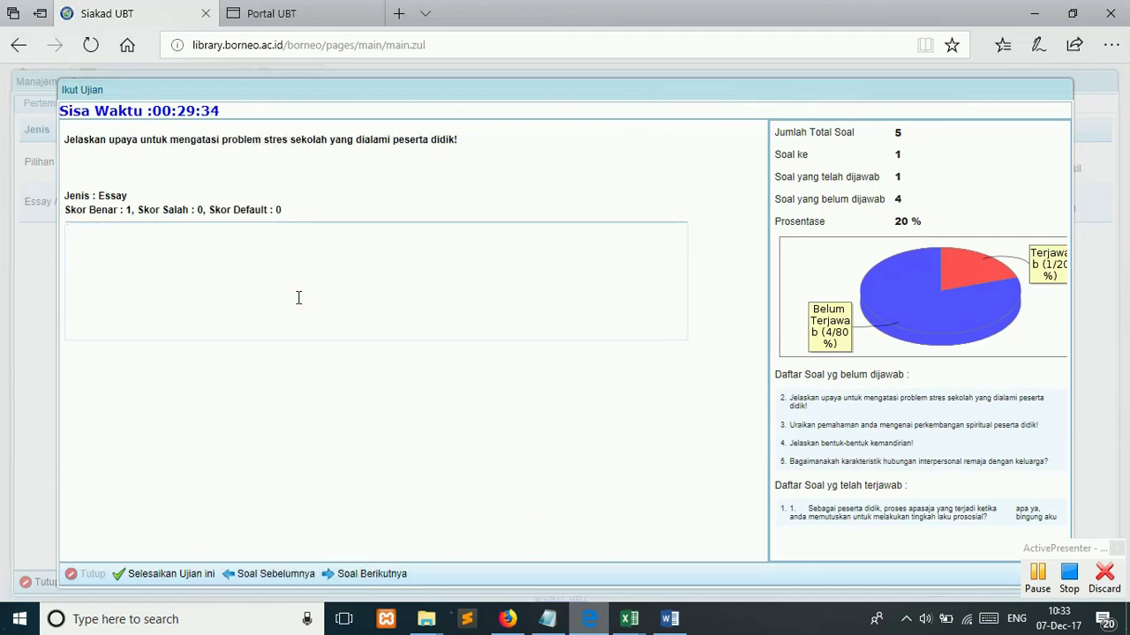
text(Jawabanya )
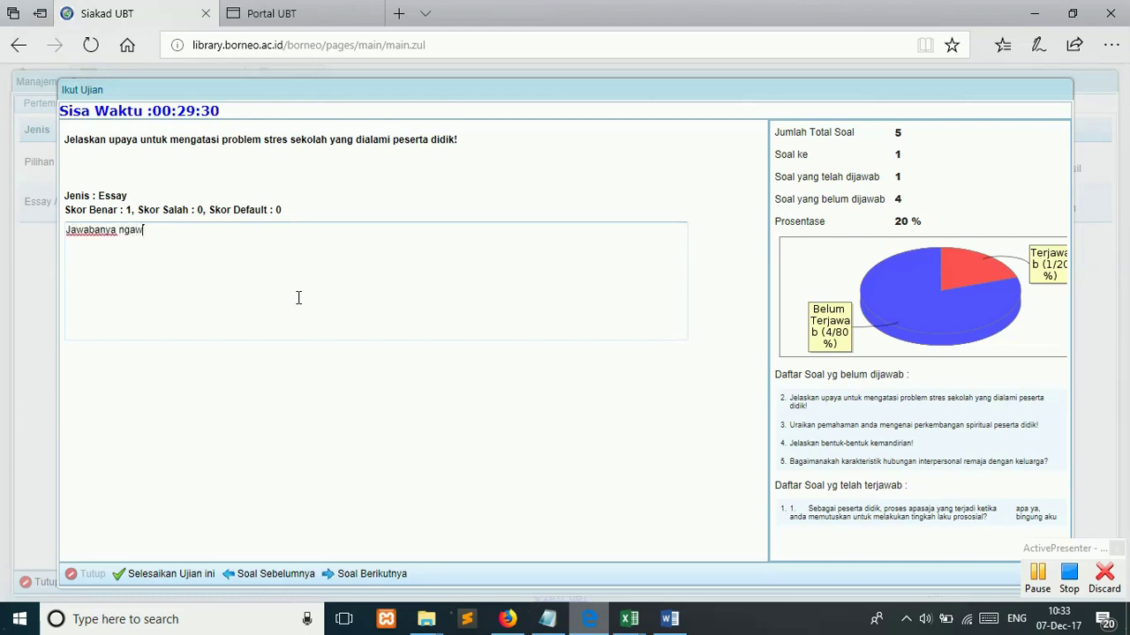
text(ngawur aja deh)
click(417, 455)
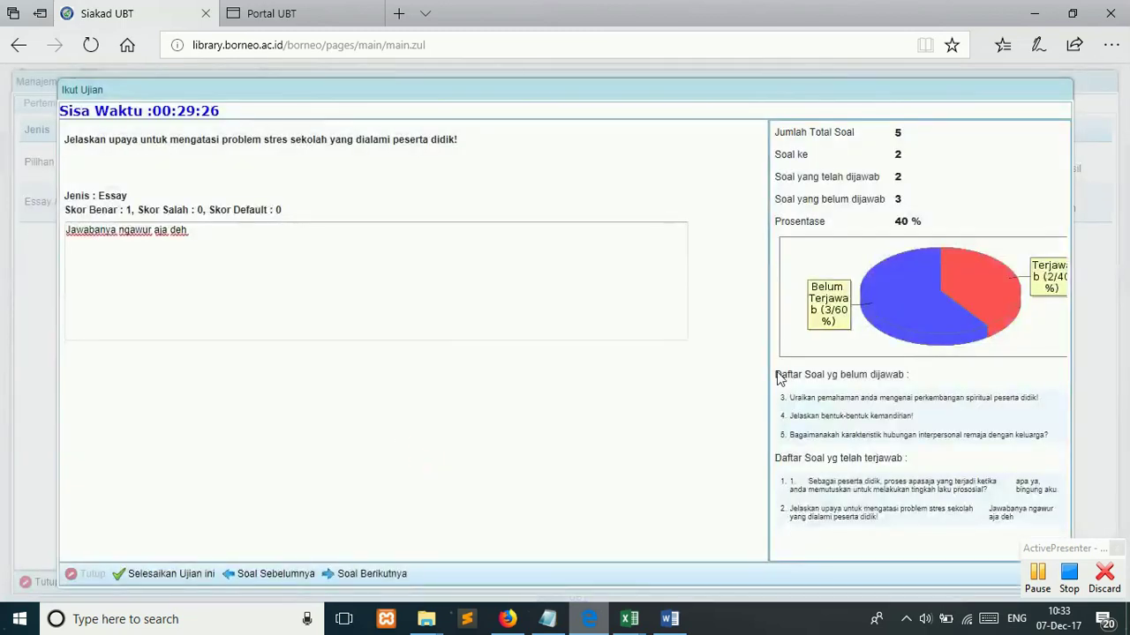
- Answer questions 3–5: 'karena hal hal yang tidak mustahil', 'karena mandiri it', 'hubunganya baik baik saja'
click(340, 574)
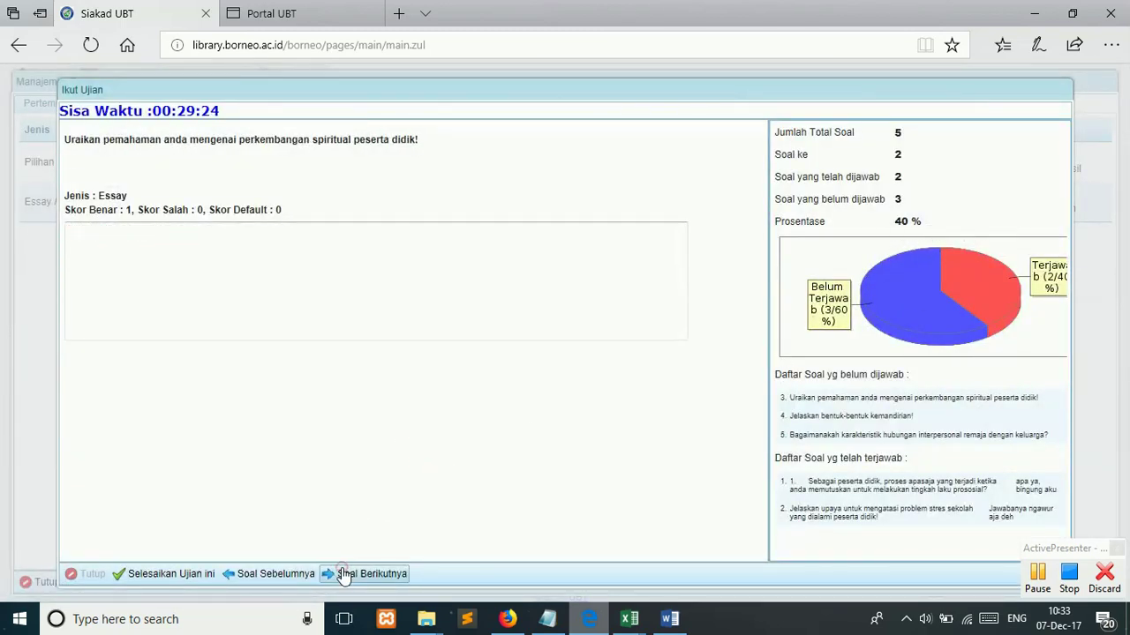
click(325, 282)
text(karena hal hal yang tidak mustahi)
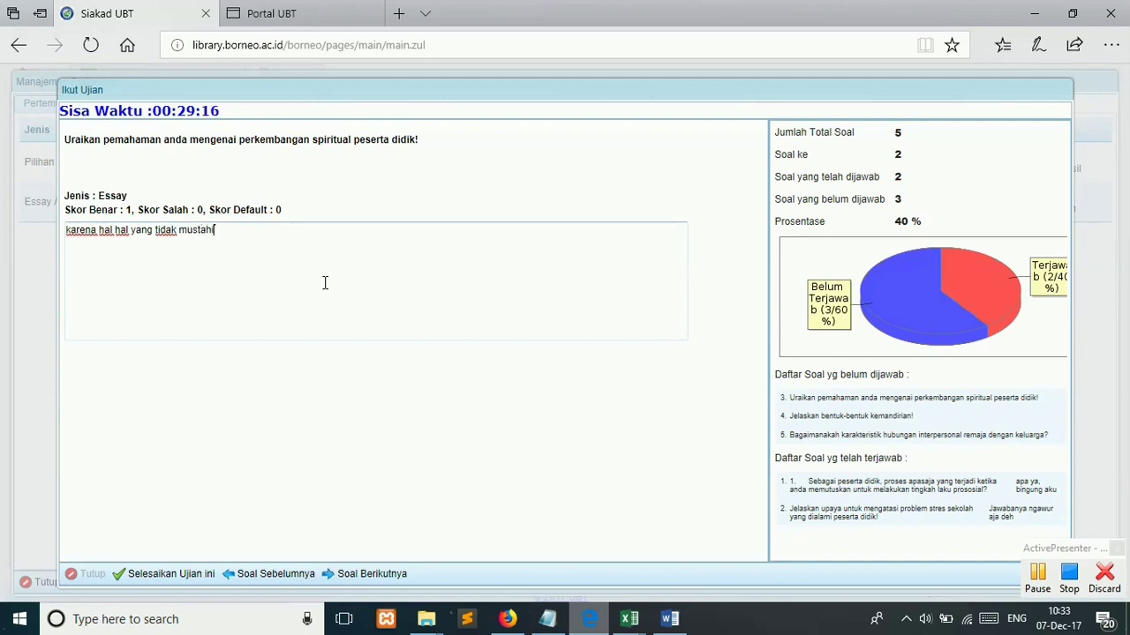
text(l)
click(370, 386)
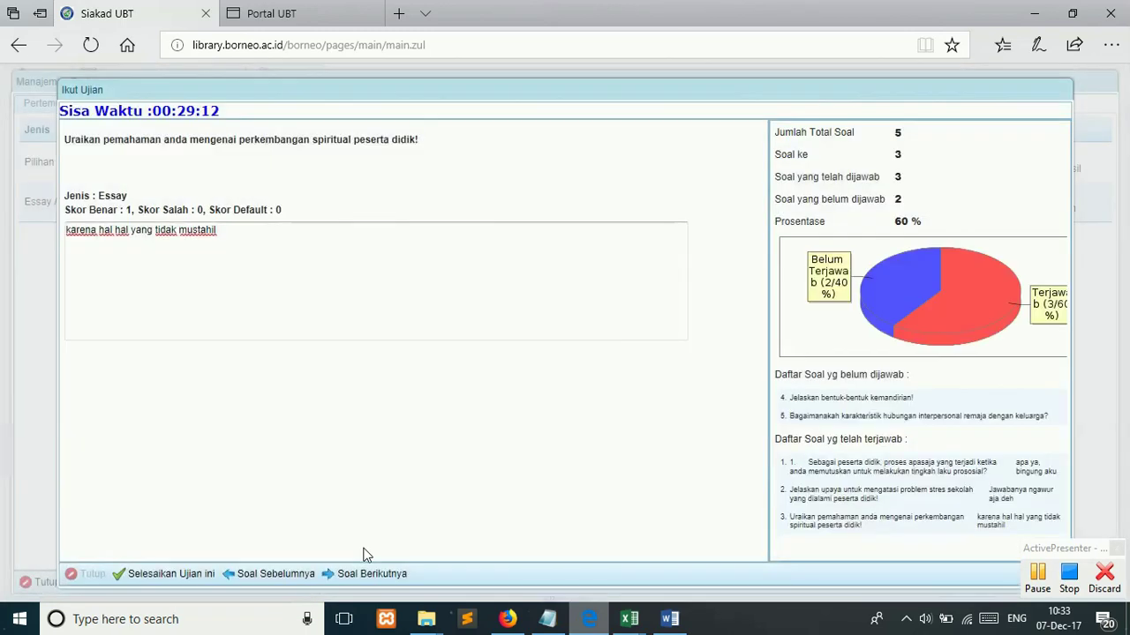
click(335, 575)
click(290, 286)
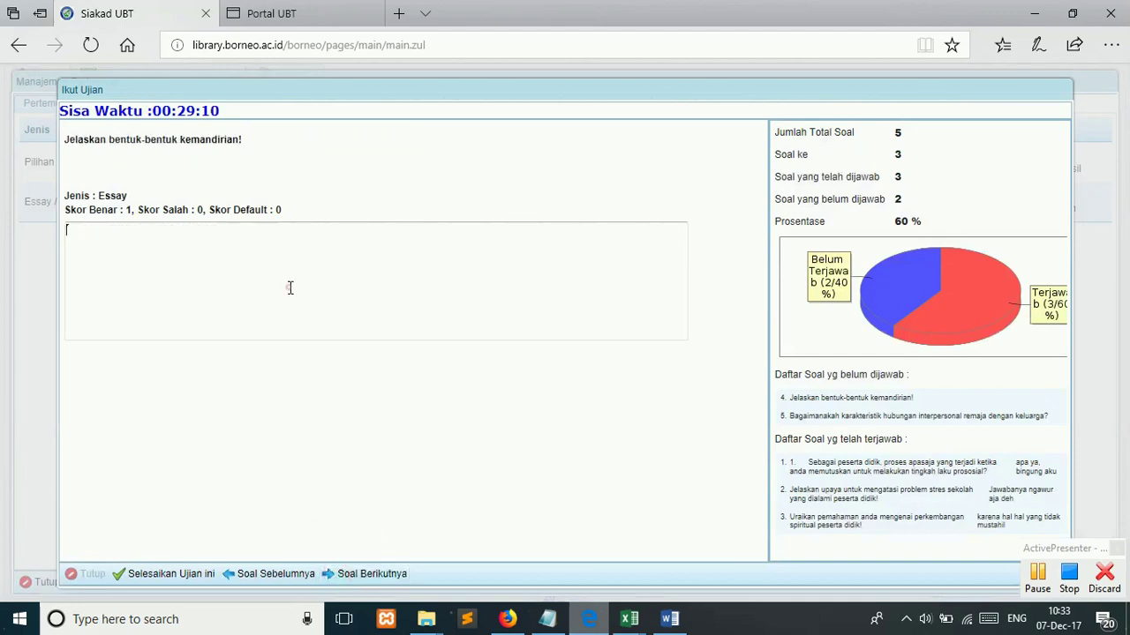
text(karena mandiri itu indah)
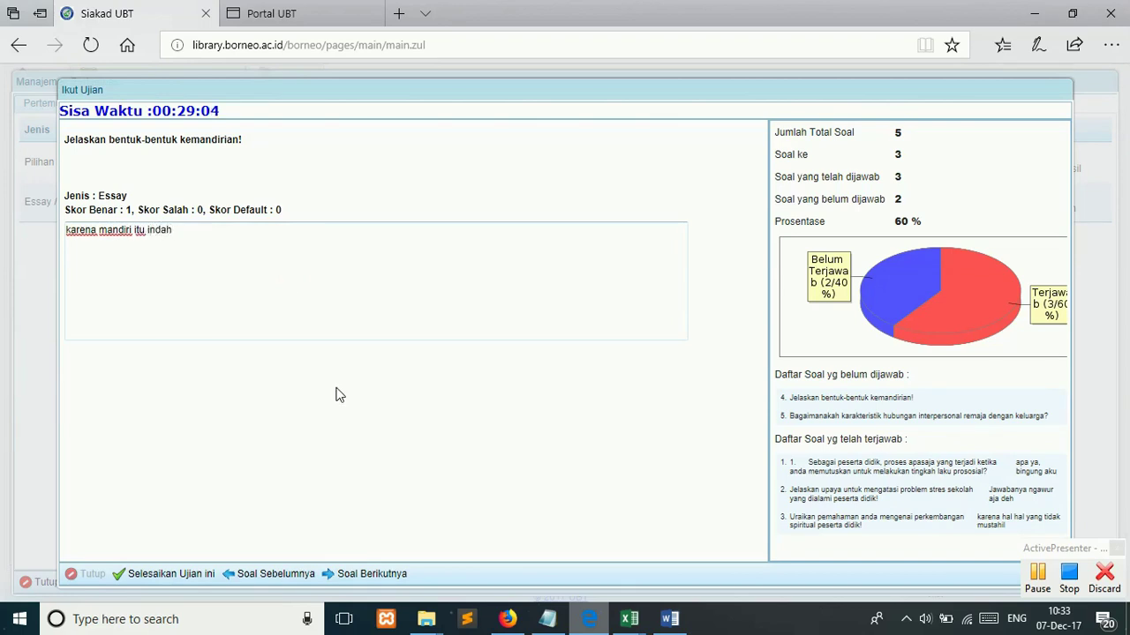
click(336, 394)
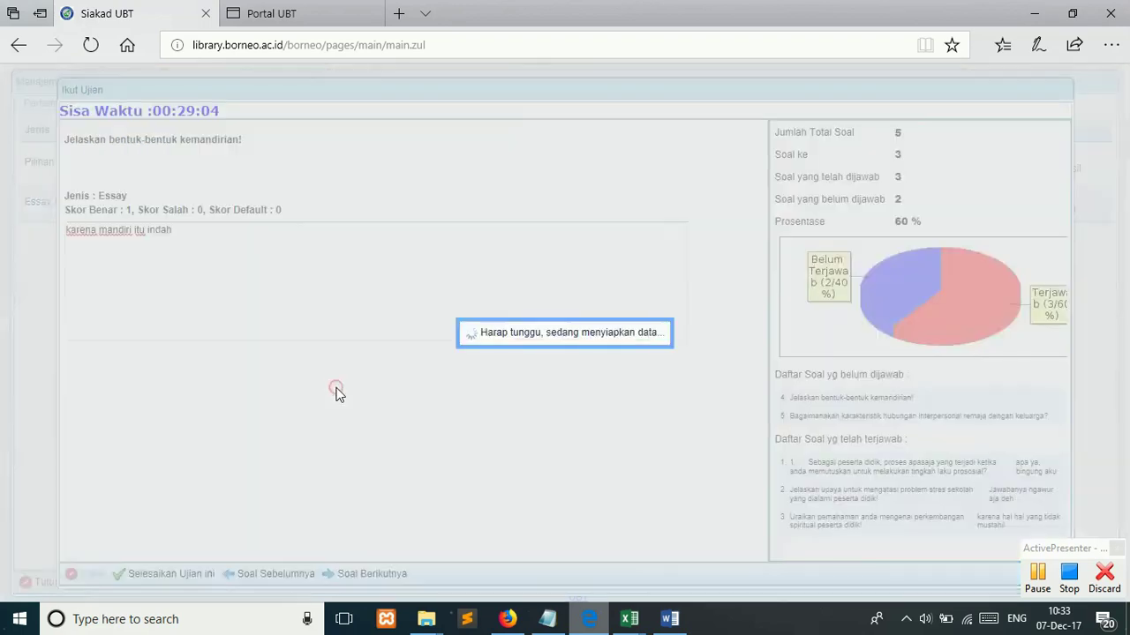
click(341, 575)
click(351, 283)
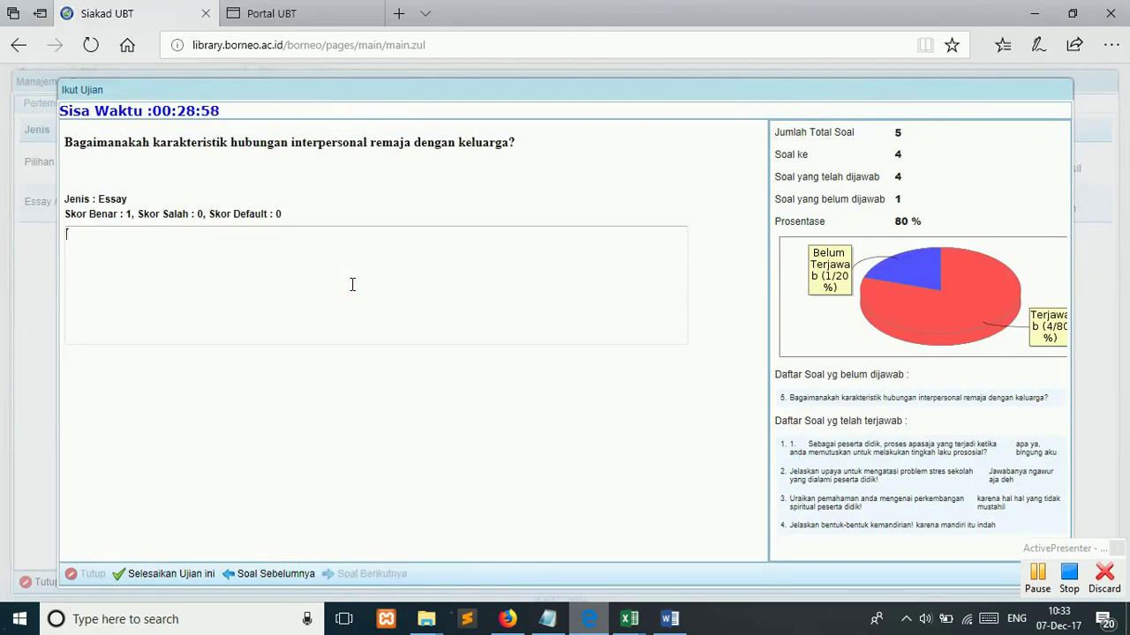
text(hubunganya baik baik saja)
click(409, 423)
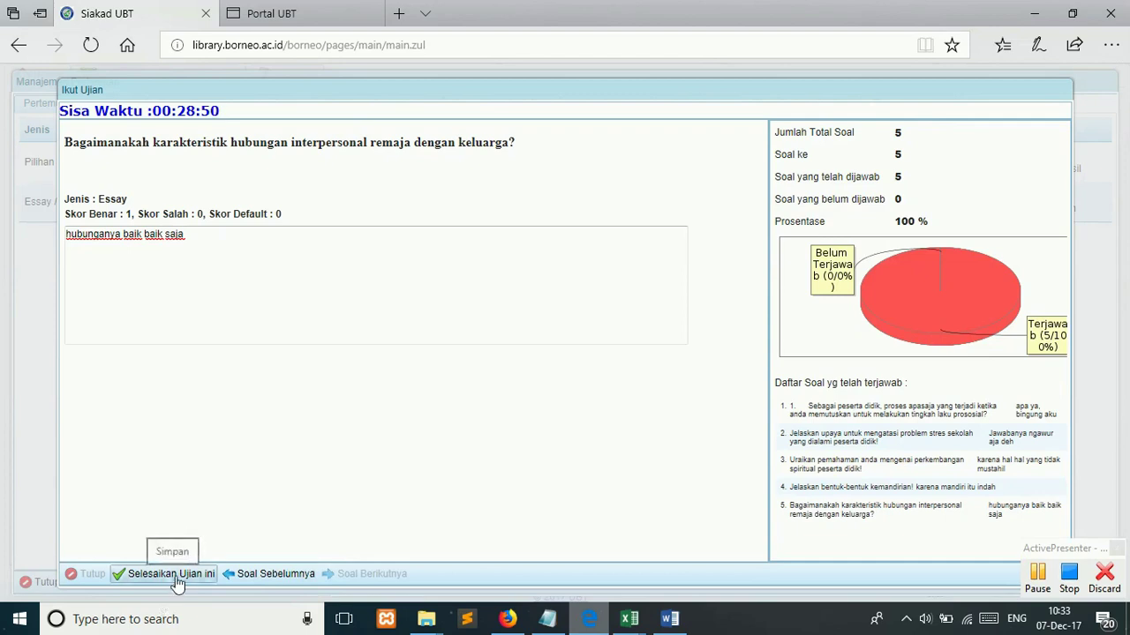
- Finish and submit the exam, view the submitted answers, then close the results view
click(172, 574)
click(533, 237)
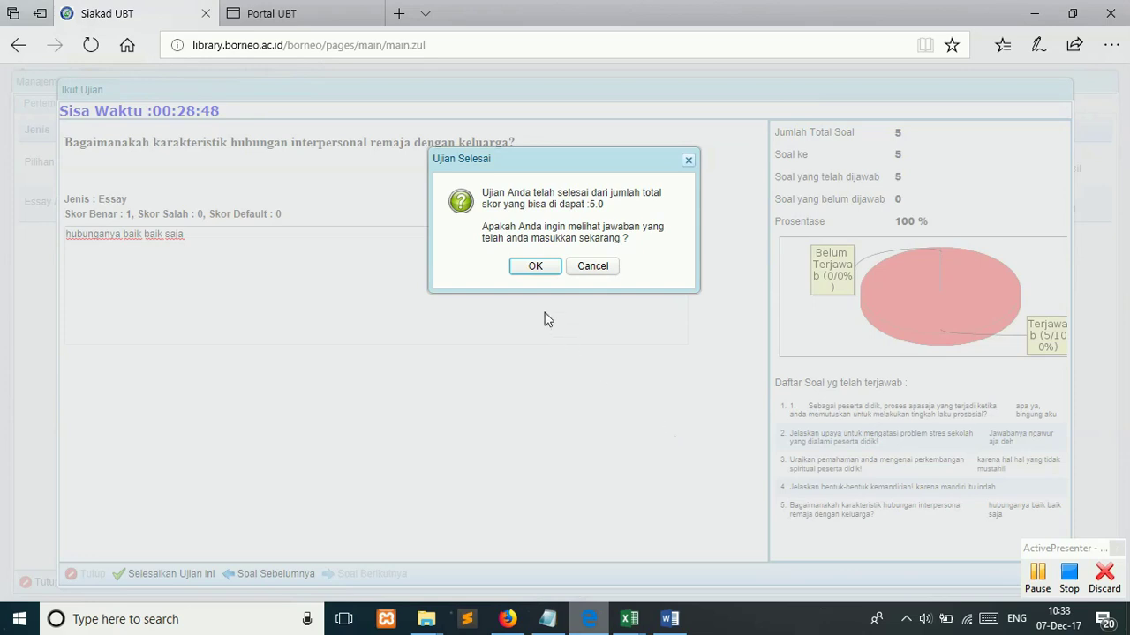
click(545, 274)
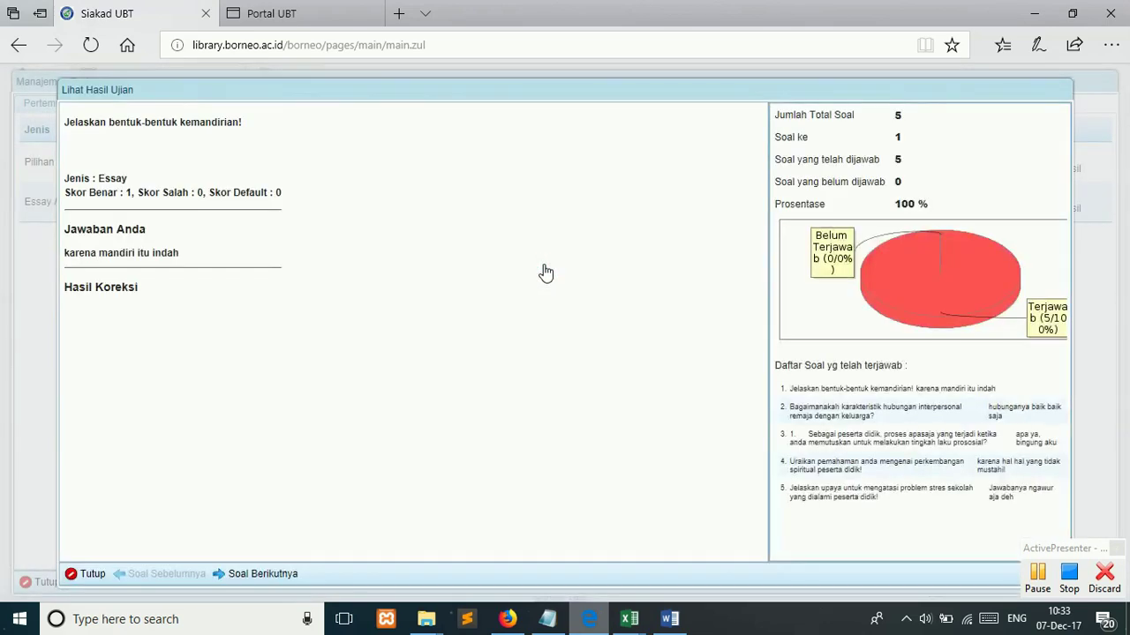
click(92, 573)
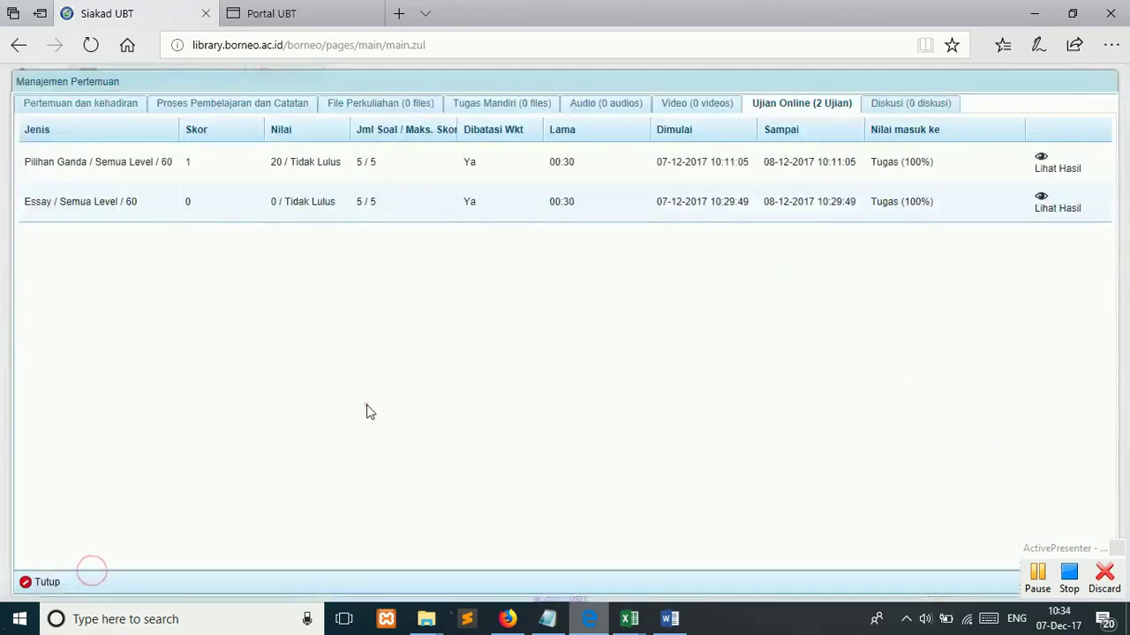
- Back in the lecturer's window, open the Soal Essay results and expand the student's answers
click(272, 199)
click(510, 620)
click(680, 457)
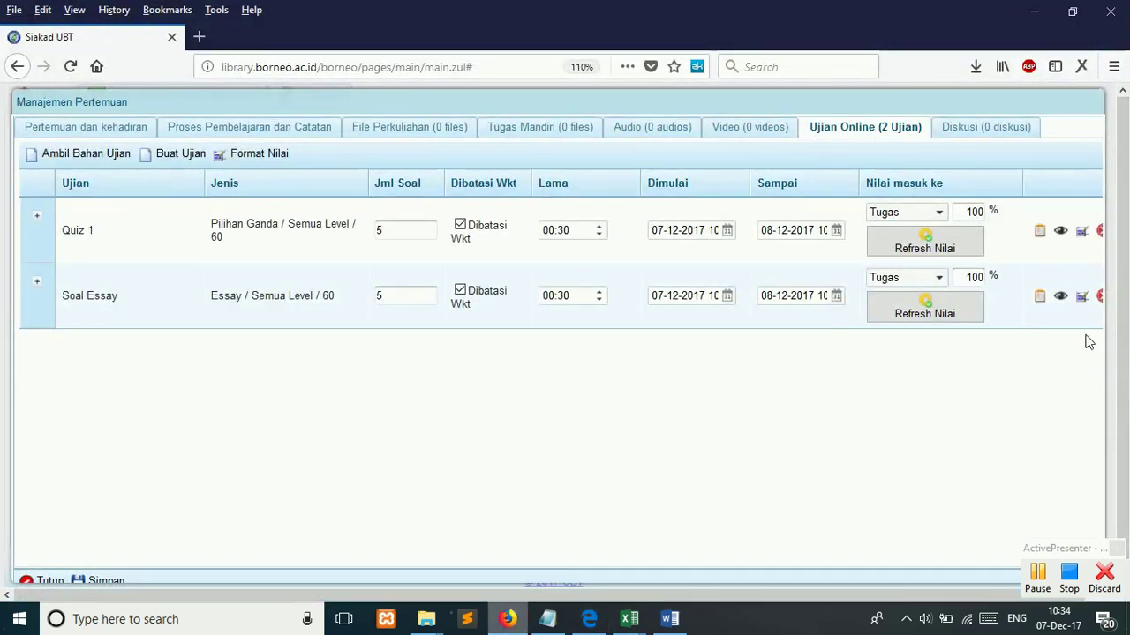
click(1039, 295)
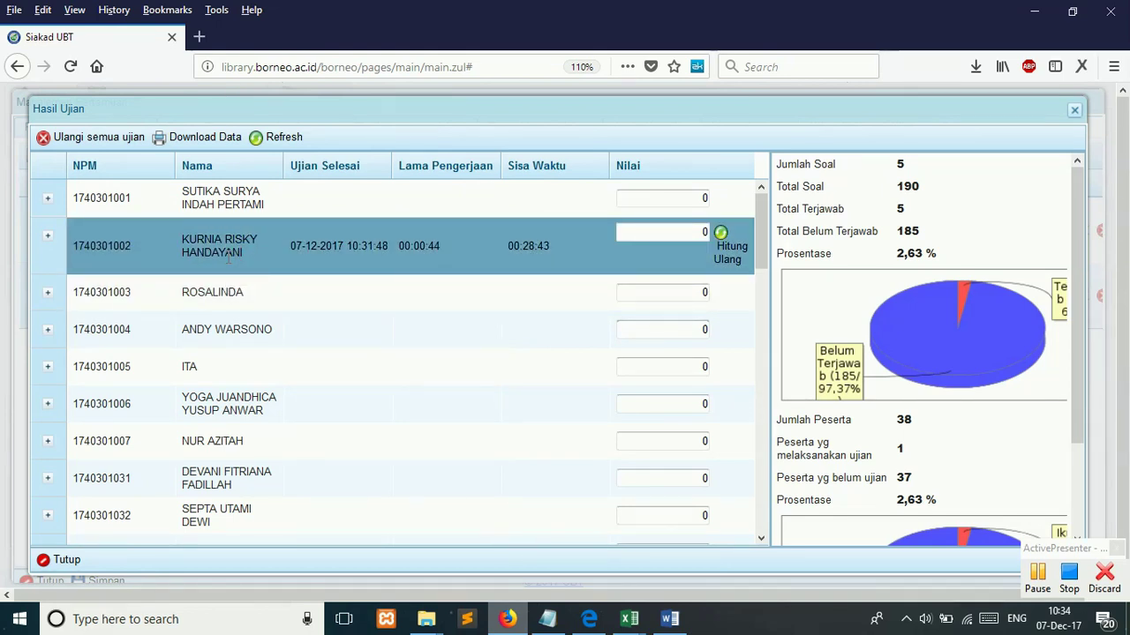
click(48, 239)
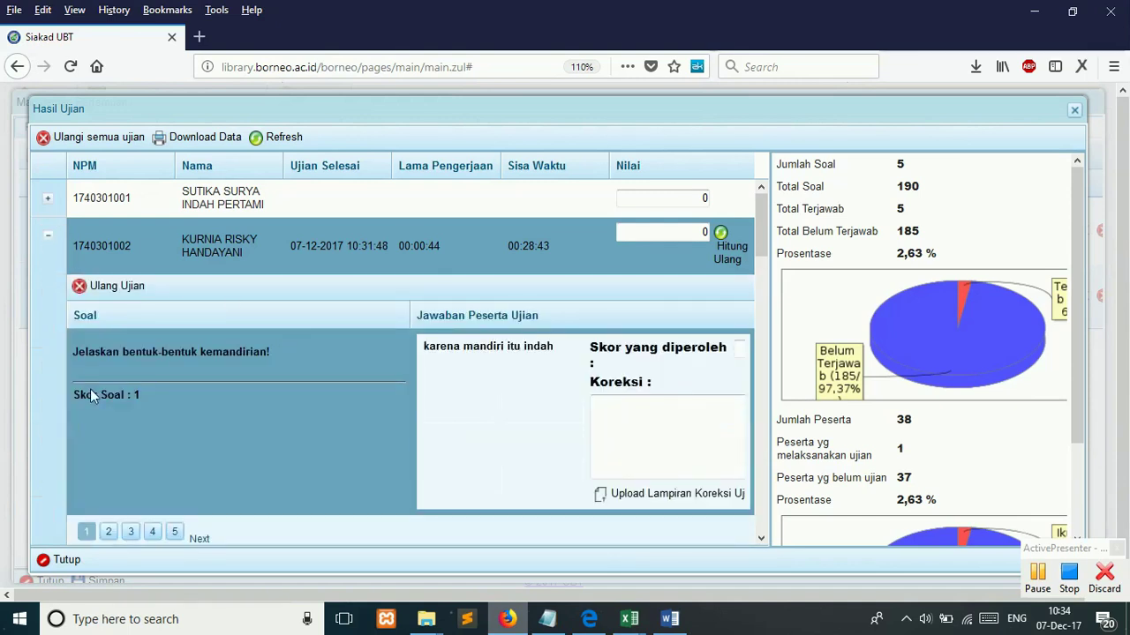
- Write the correction note 'bagus banget ya' on the student's first answer
click(141, 198)
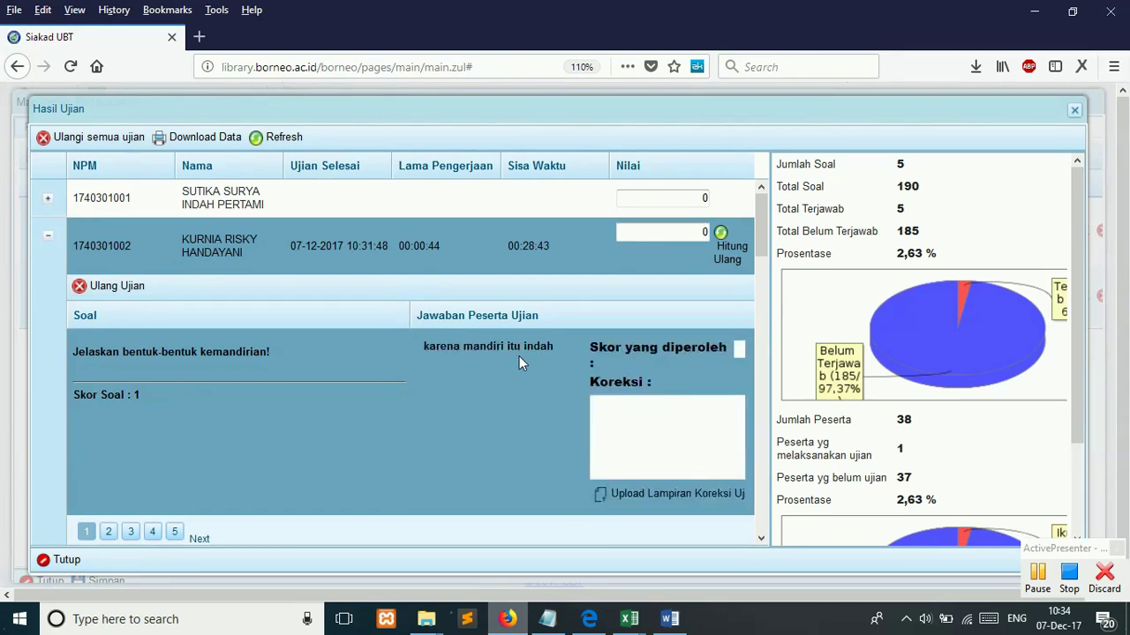
click(671, 429)
text(bagus banget ya)
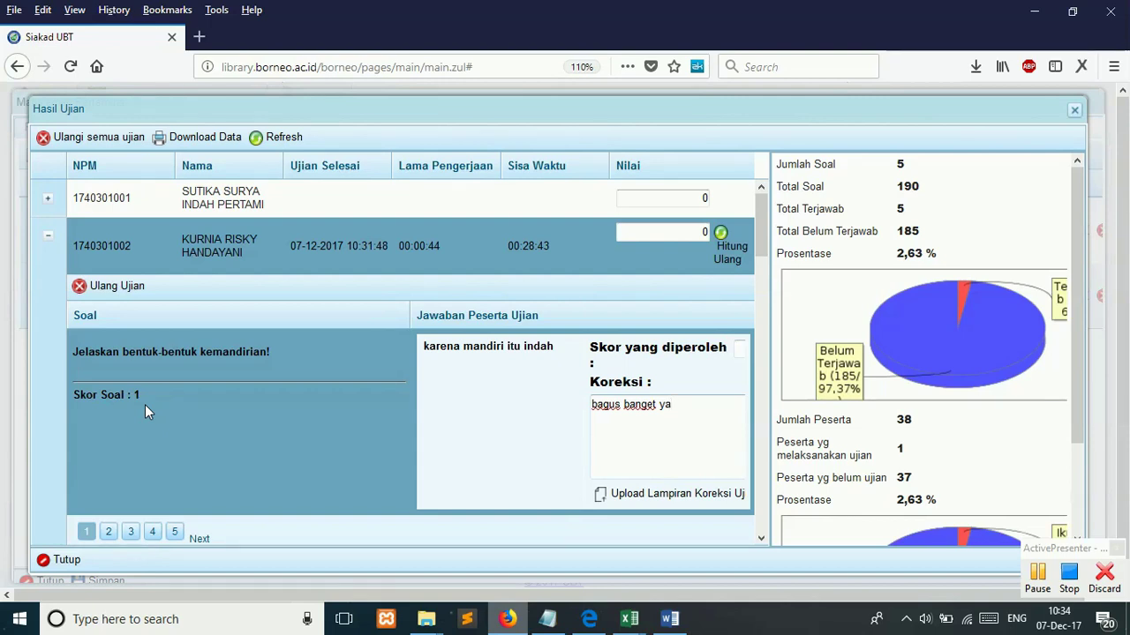
- Inspect the first essay question's scores (correct 1, wrong 0) and leave without saving
click(78, 563)
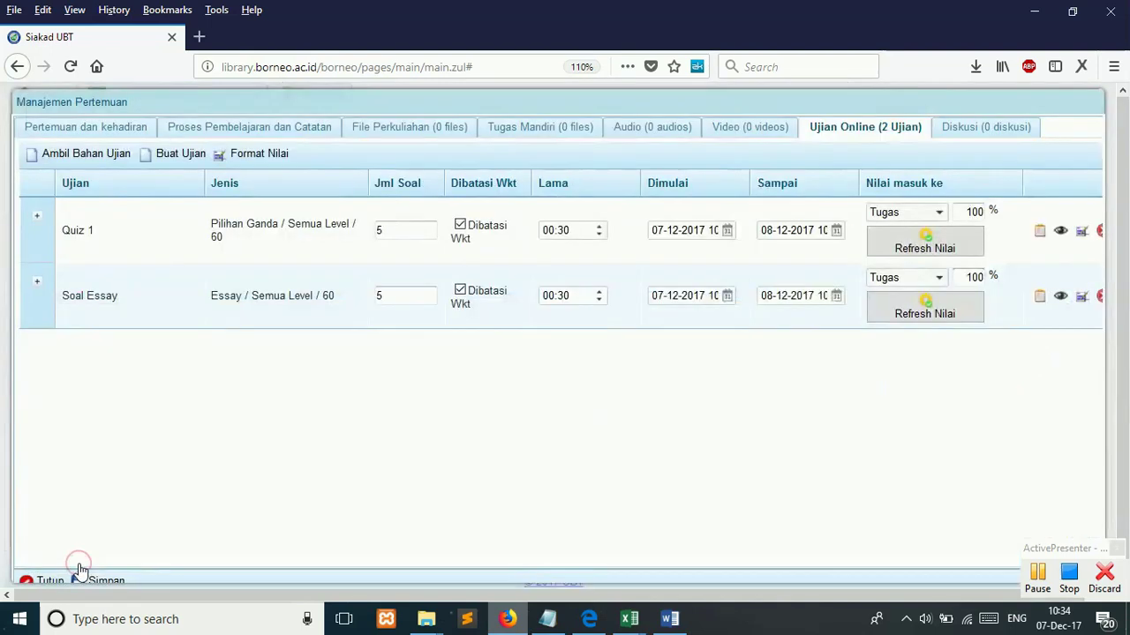
click(37, 283)
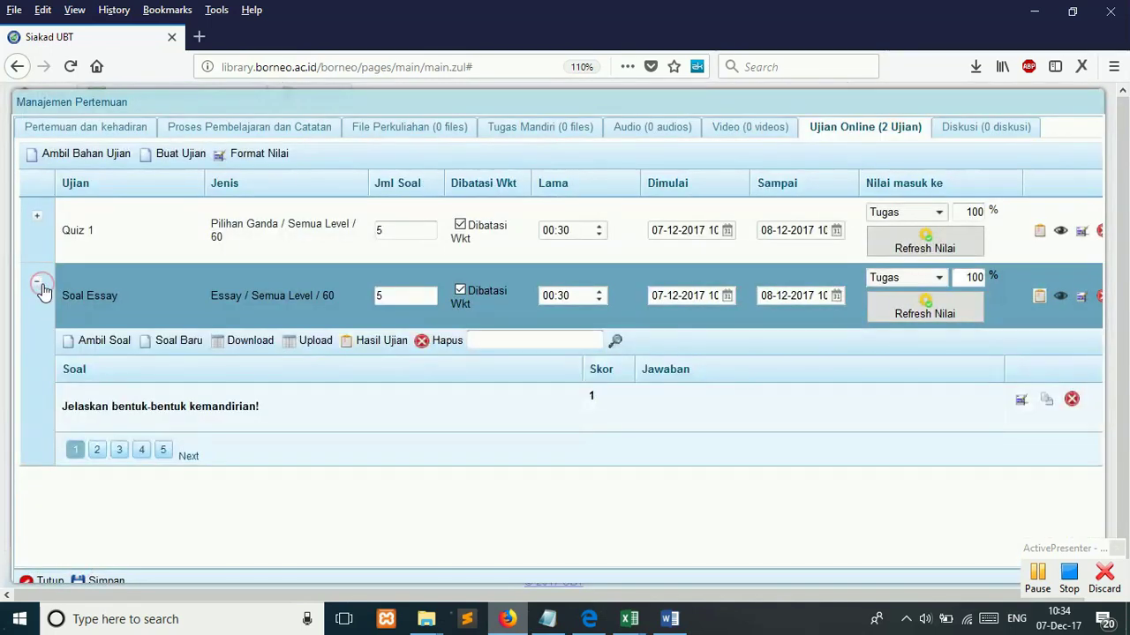
click(1019, 400)
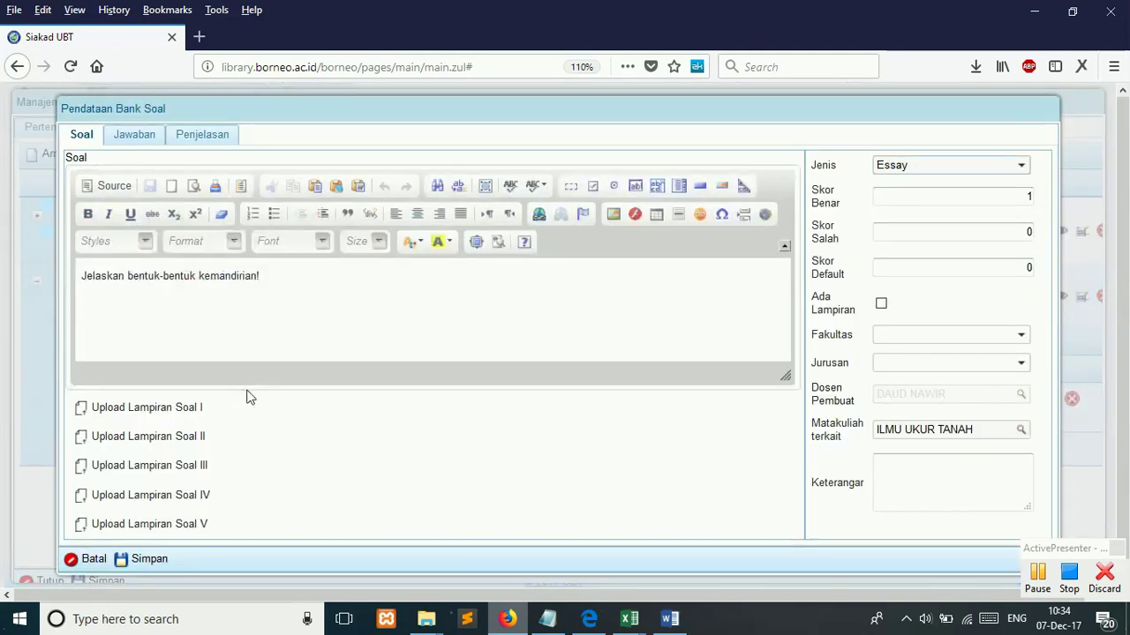
click(1010, 203)
double_click(1014, 196)
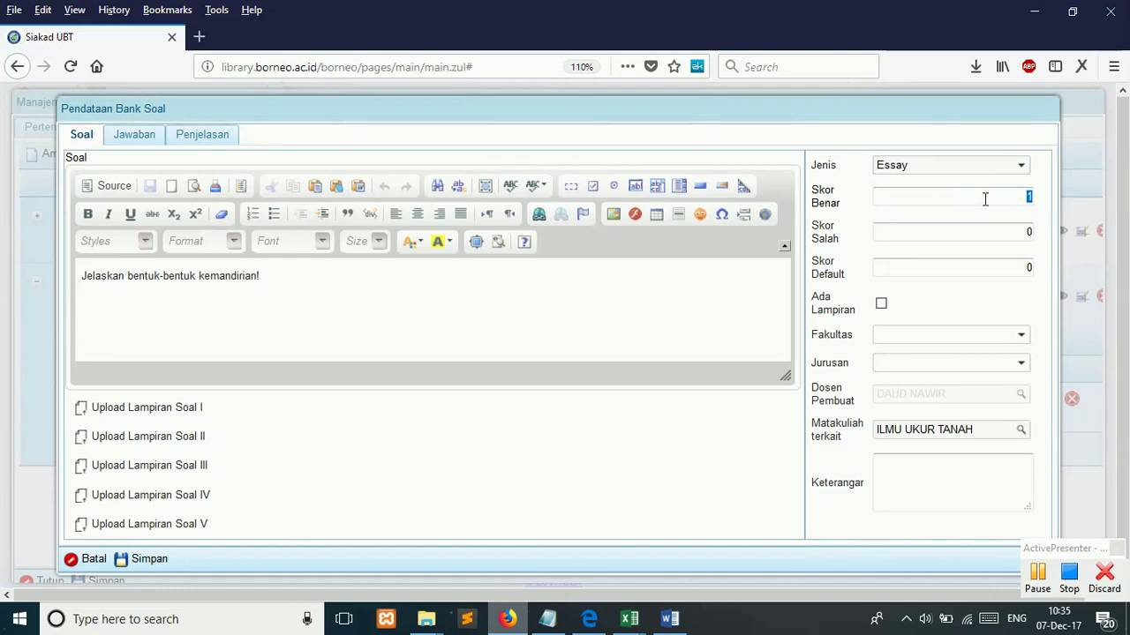
click(985, 198)
double_click(963, 239)
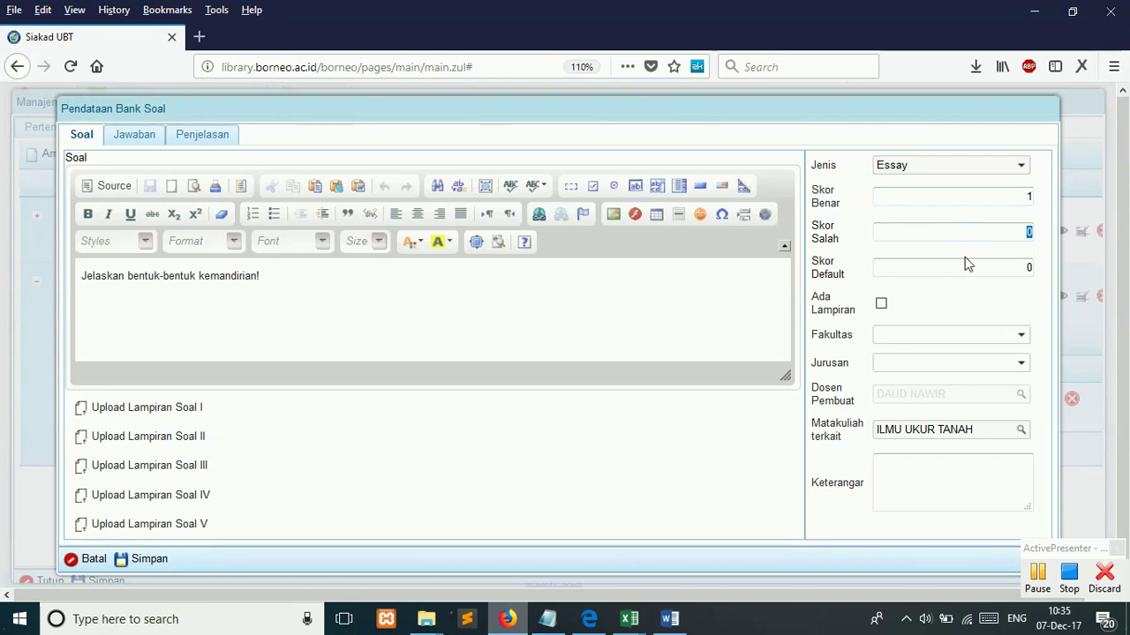
click(966, 265)
click(1011, 190)
click(78, 561)
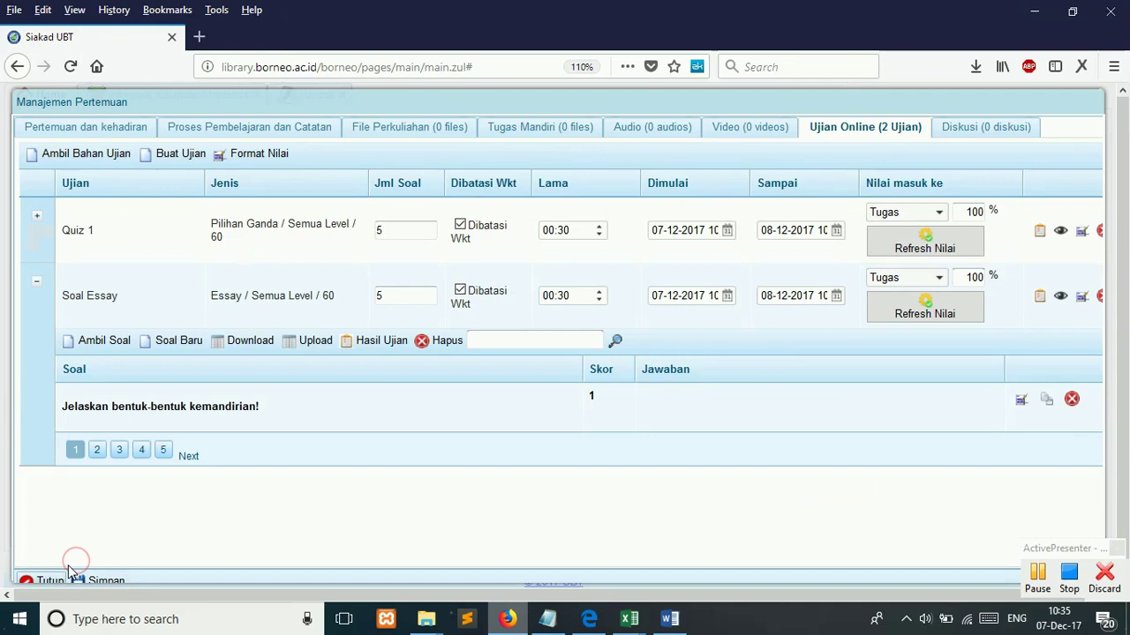
- Open the student's essay results and score the first answer 0.7
click(1040, 296)
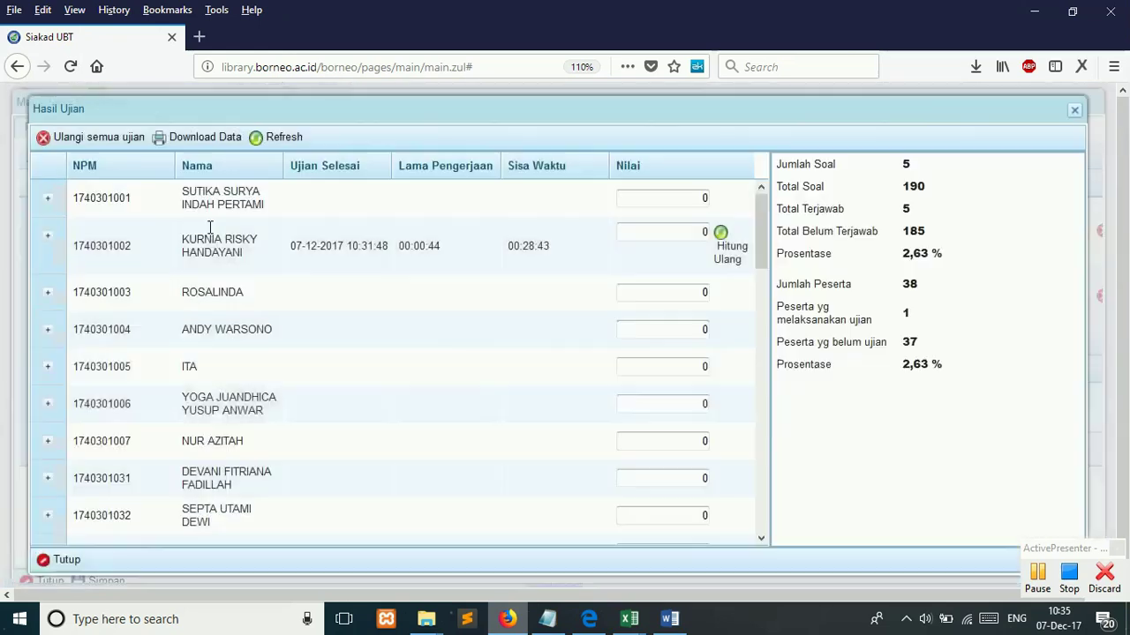
click(150, 265)
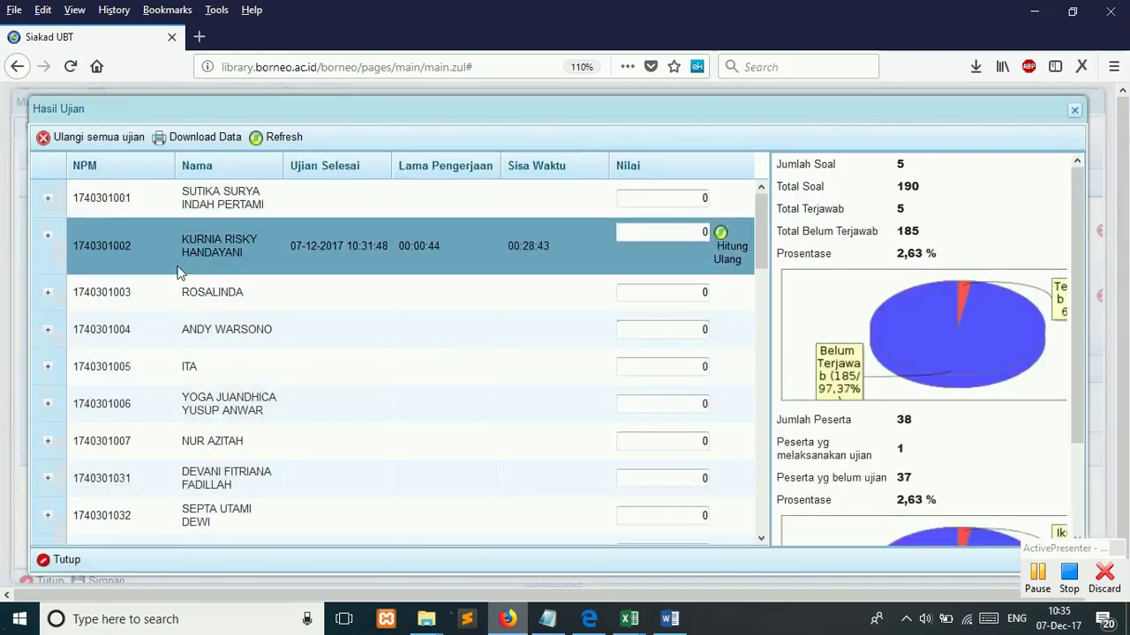
click(48, 237)
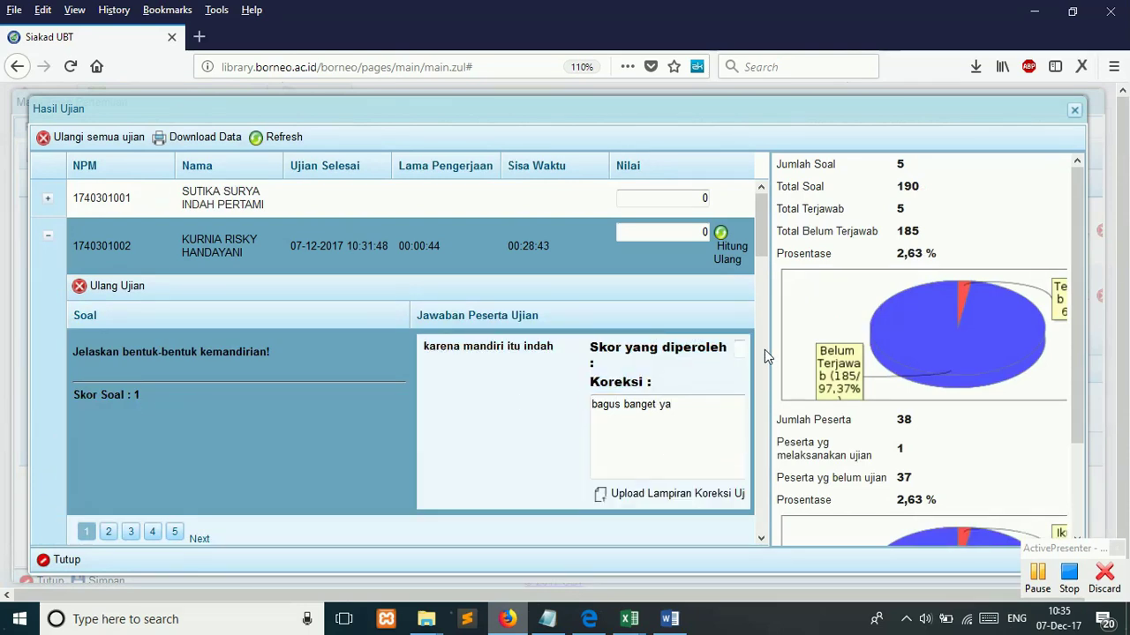
click(742, 347)
text(1)
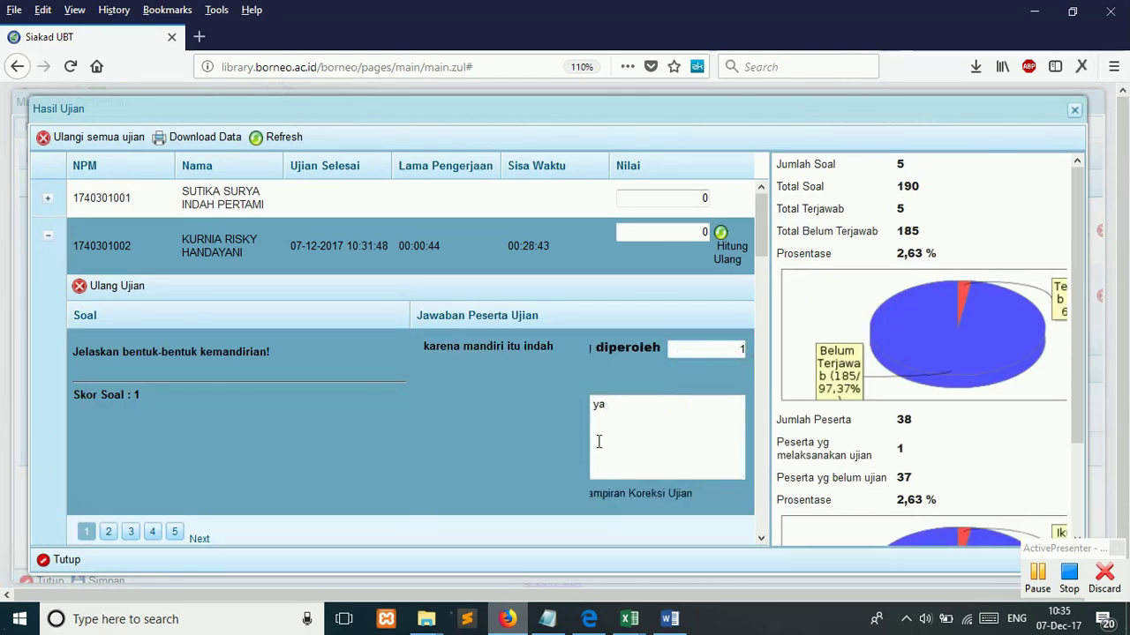
click(363, 484)
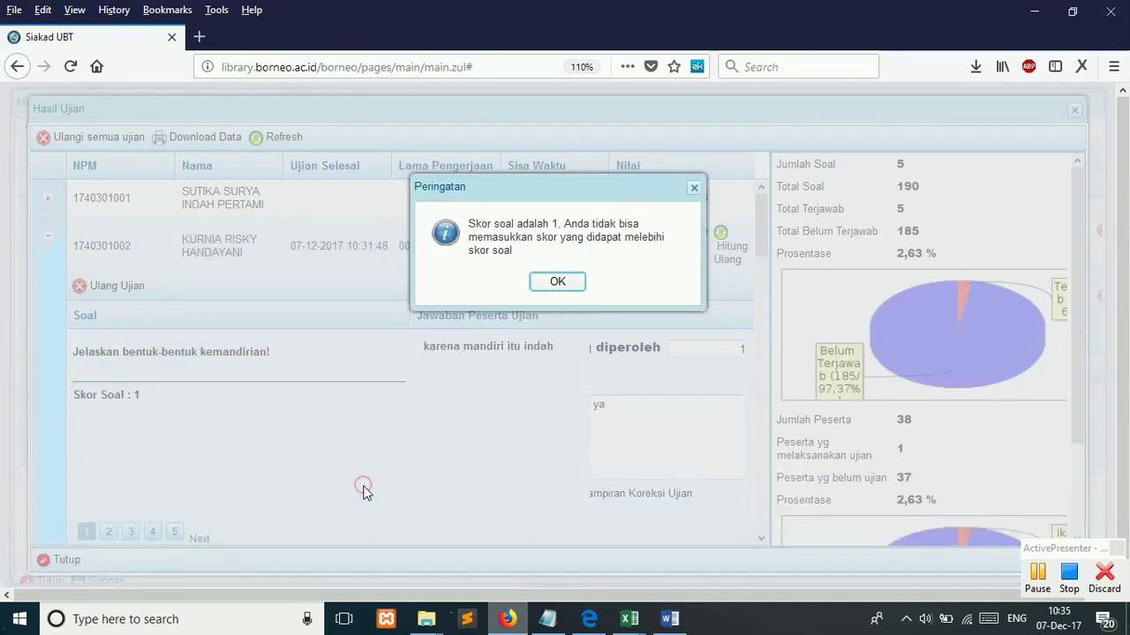
click(558, 282)
click(711, 352)
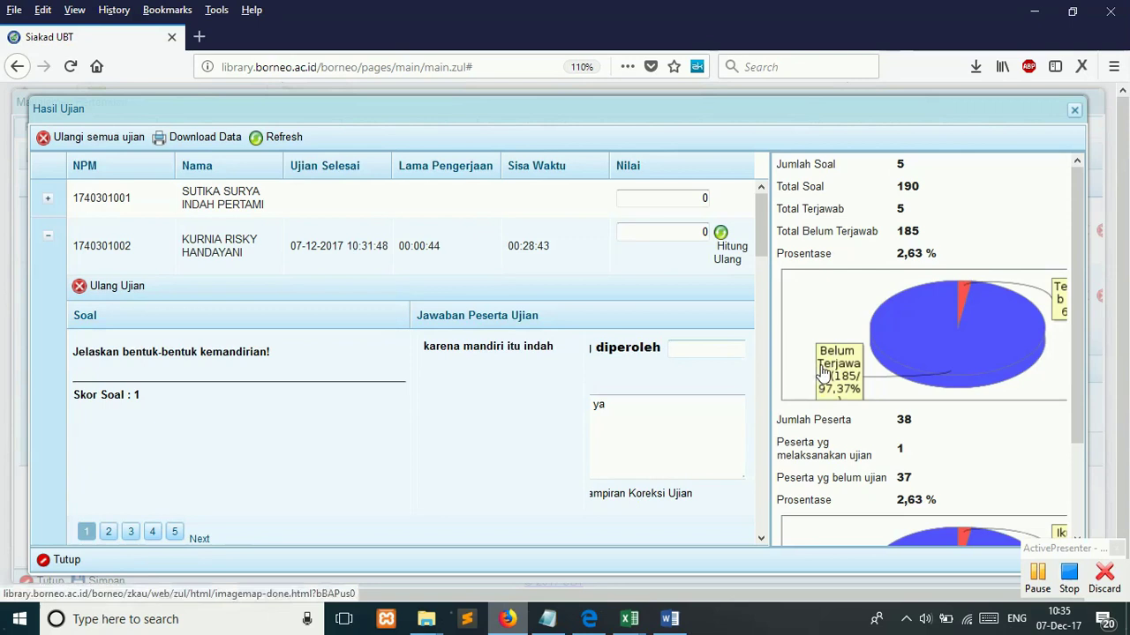
key(ctrl+minus)
key(ctrl+minus)
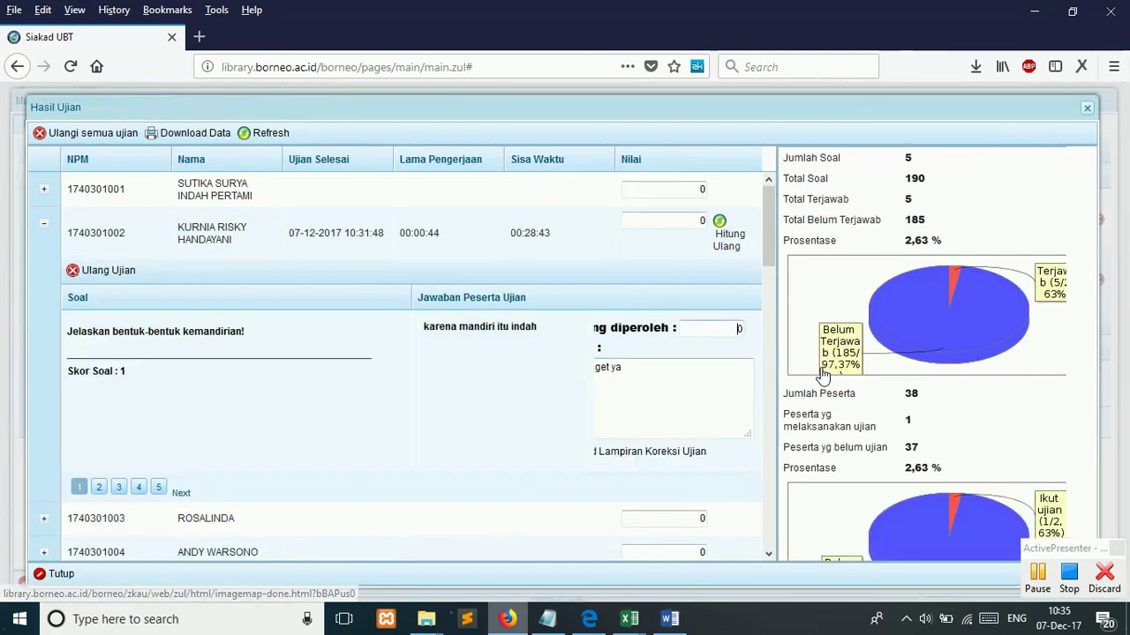
key(ctrl+minus)
key(ctrl+minus)
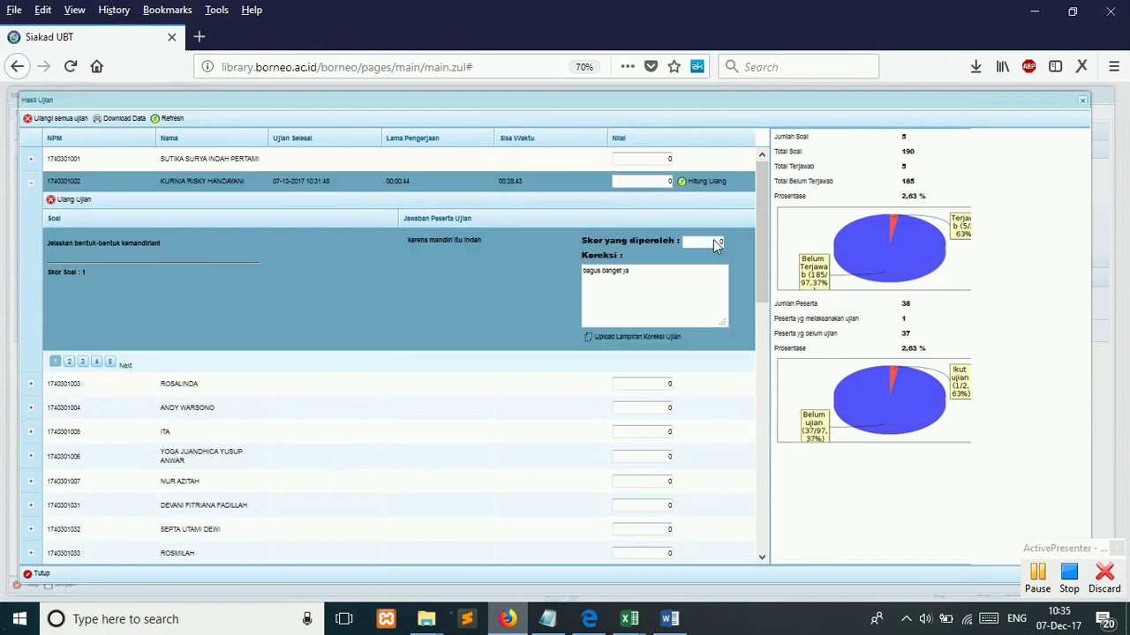
click(716, 242)
text(0.1)
click(685, 322)
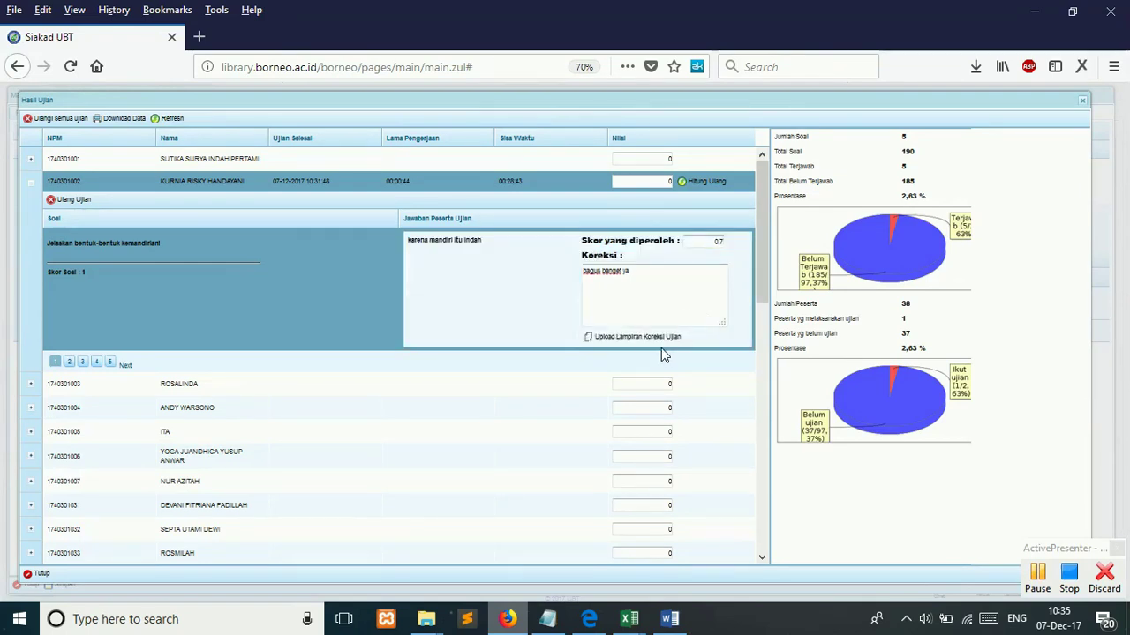
- Attach IMG_0045.JPG as the first answer's correction file
click(662, 343)
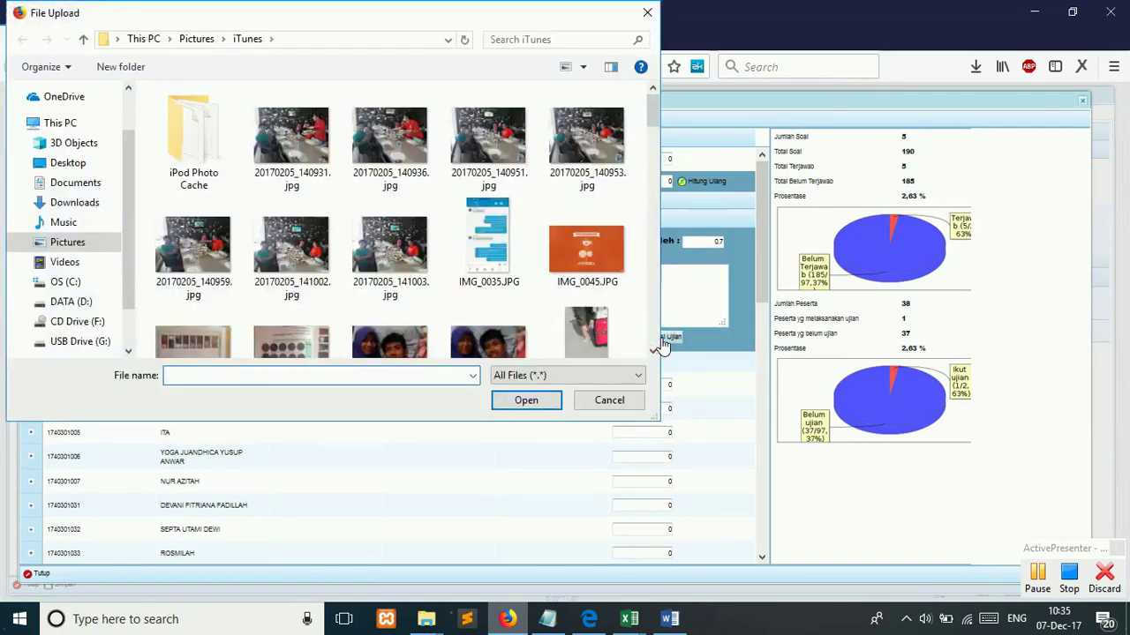
click(613, 257)
double_click(614, 257)
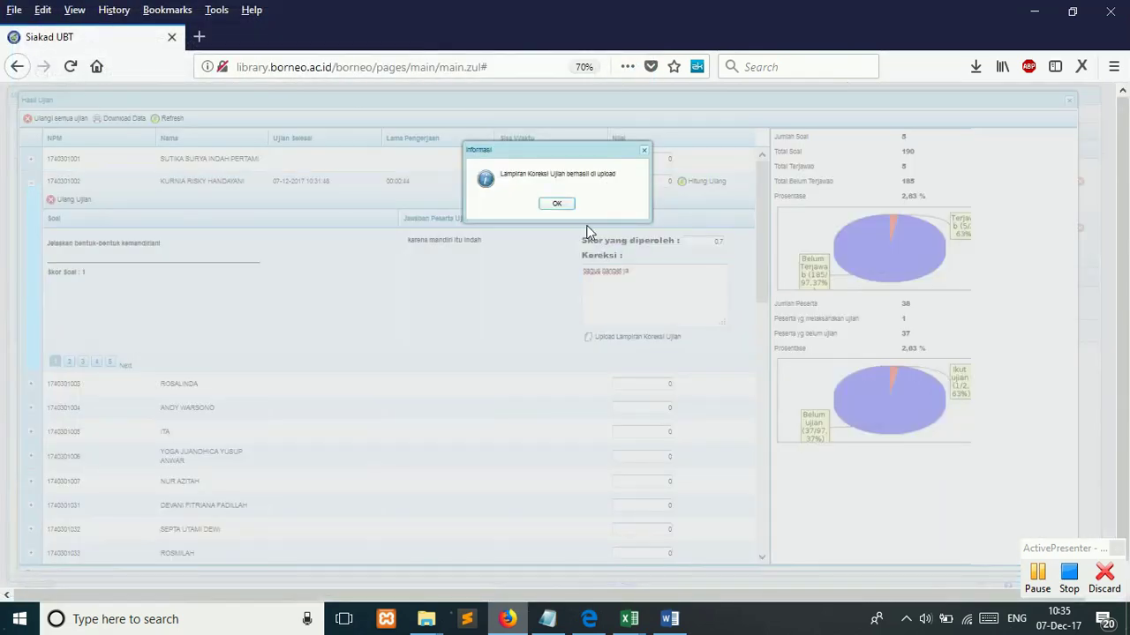
click(557, 203)
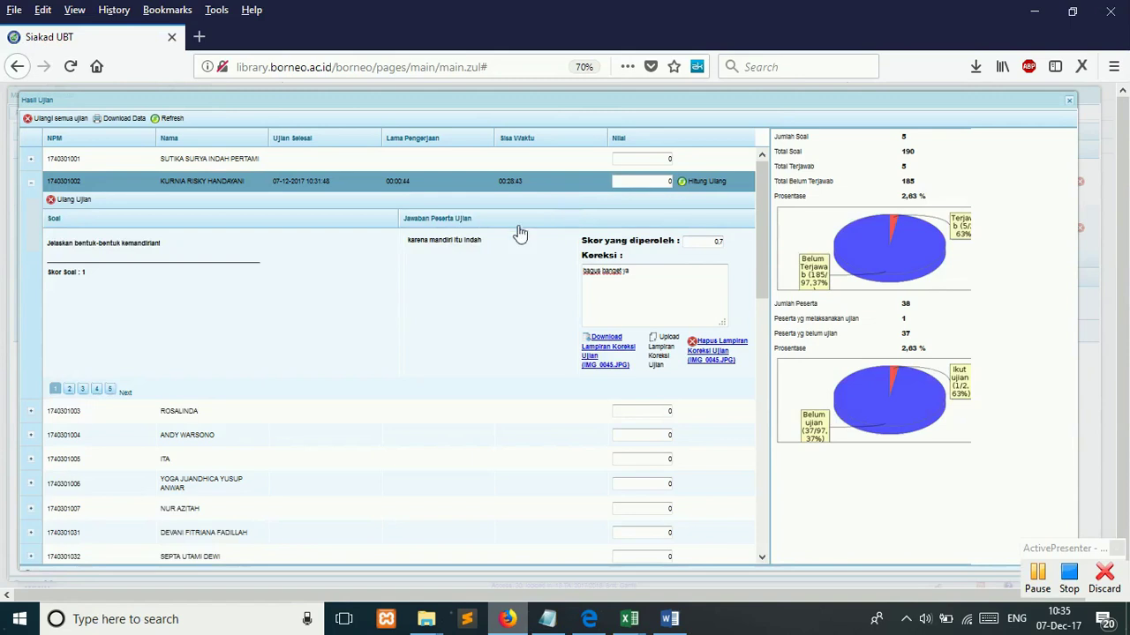
- Grade answers 2 and 3: note 'hampir' with 0.9, note 'nampir salah' with 0.5
click(69, 388)
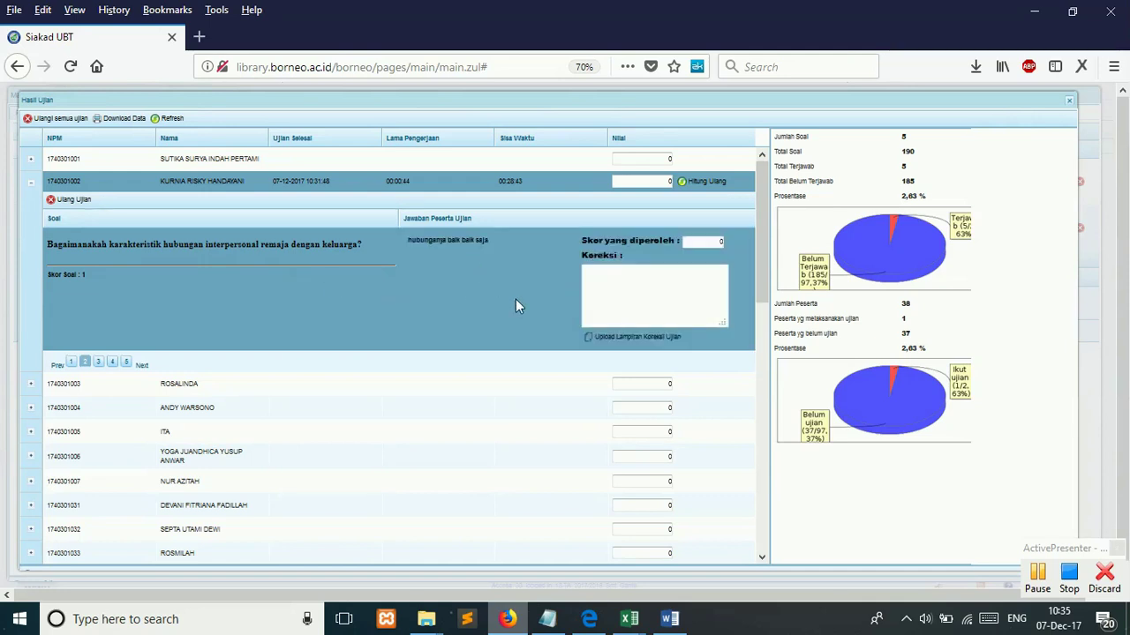
text(hampir benar)
double_click(707, 241)
text(0.9)
click(708, 306)
click(442, 299)
click(100, 362)
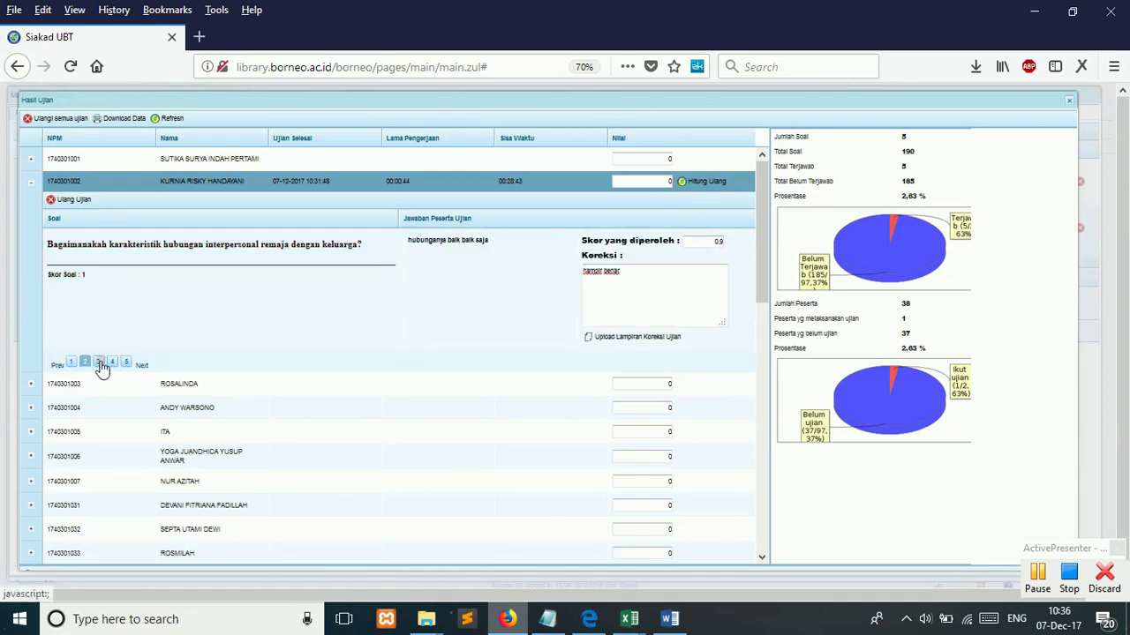
click(619, 299)
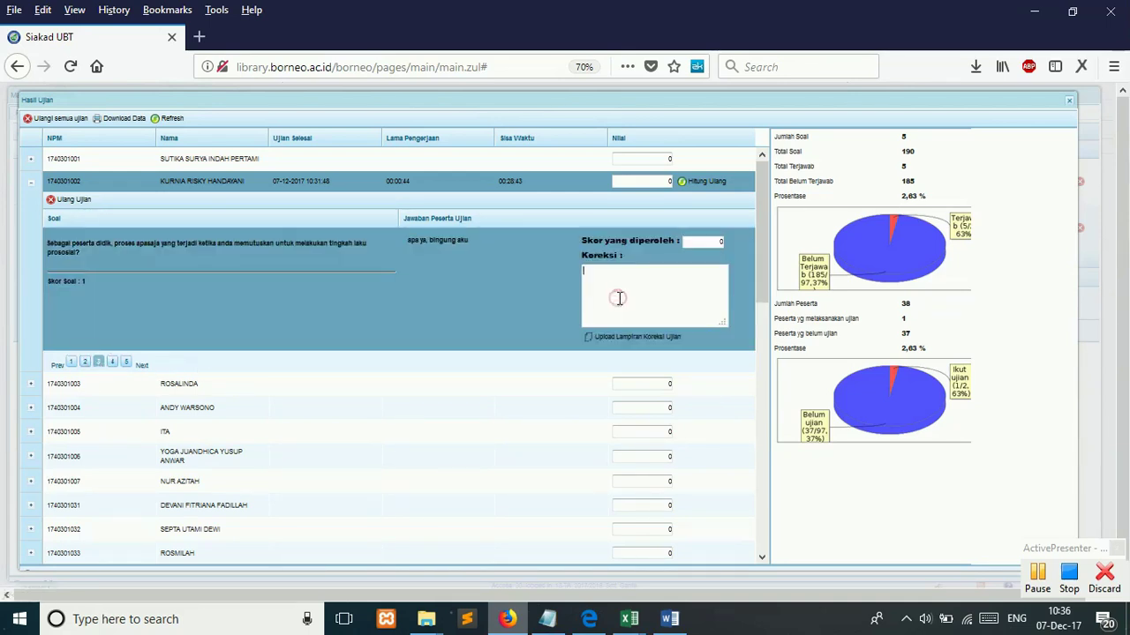
text(na)
text(mpir salah)
double_click(701, 245)
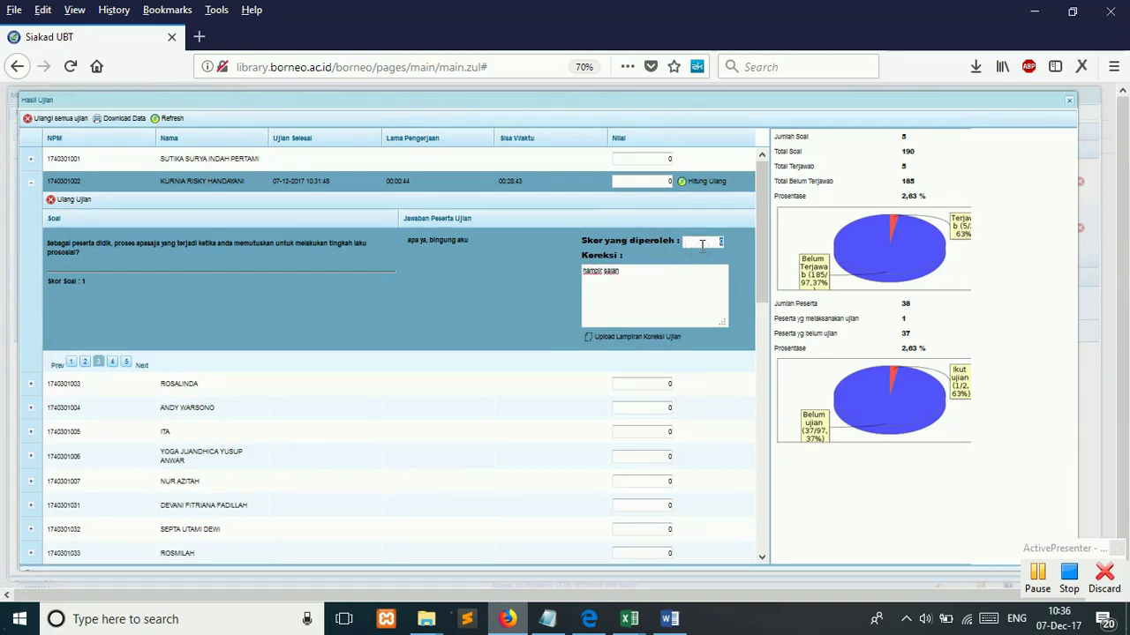
text(0.5)
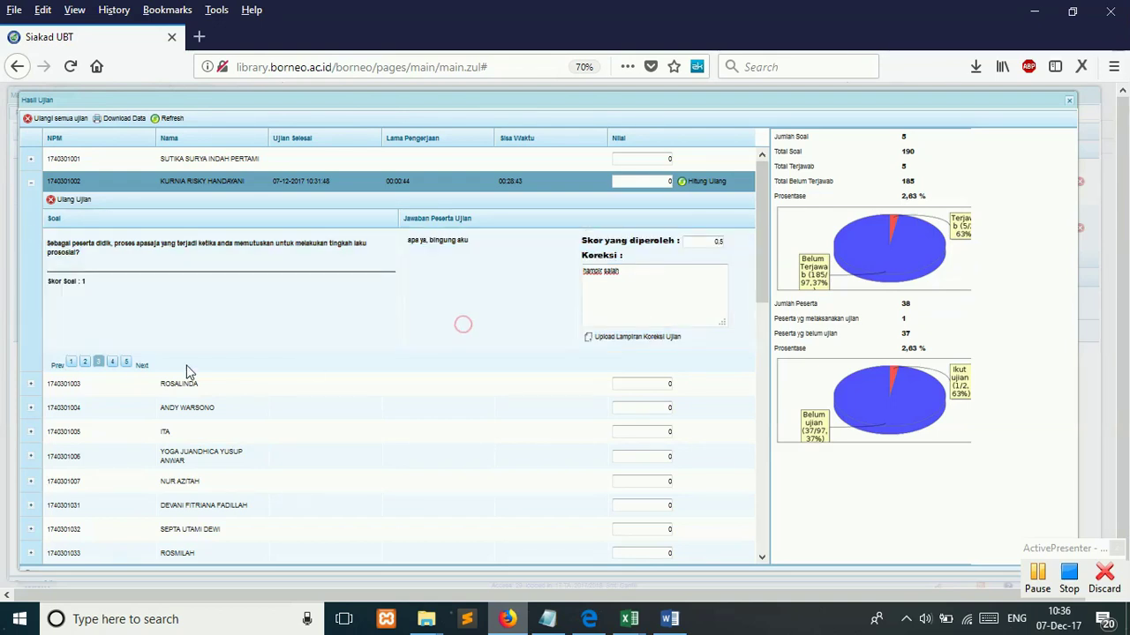
- Grade answers 4 and 5: note 'elum bena' with 1, note 'salah' with 0.1
click(114, 362)
click(616, 303)
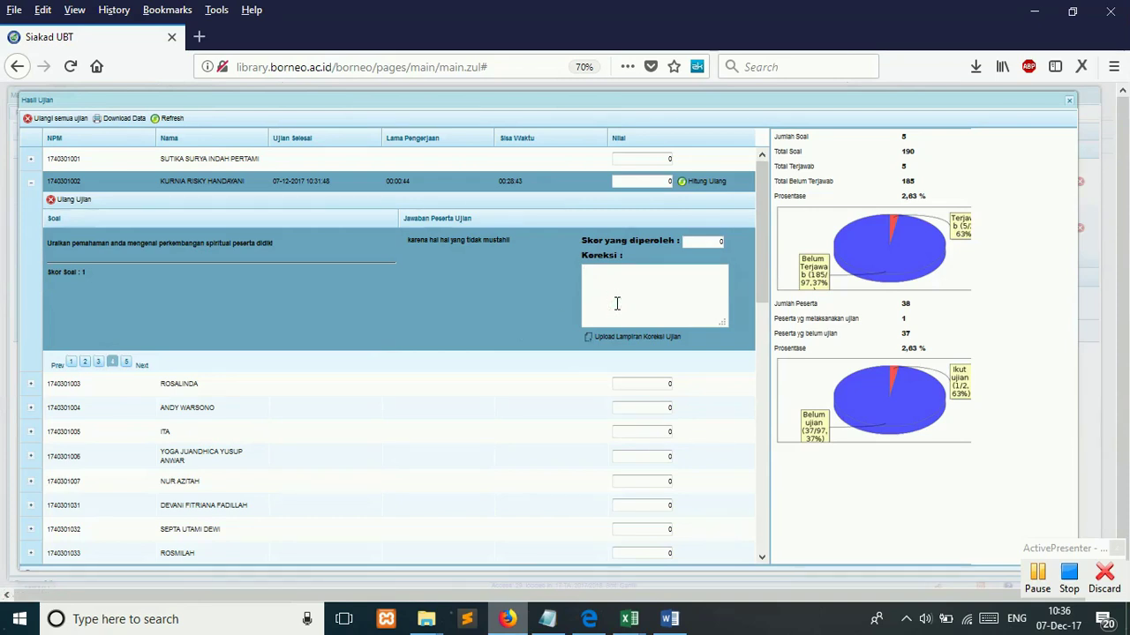
text(elum benar)
double_click(717, 243)
text(1)
click(704, 294)
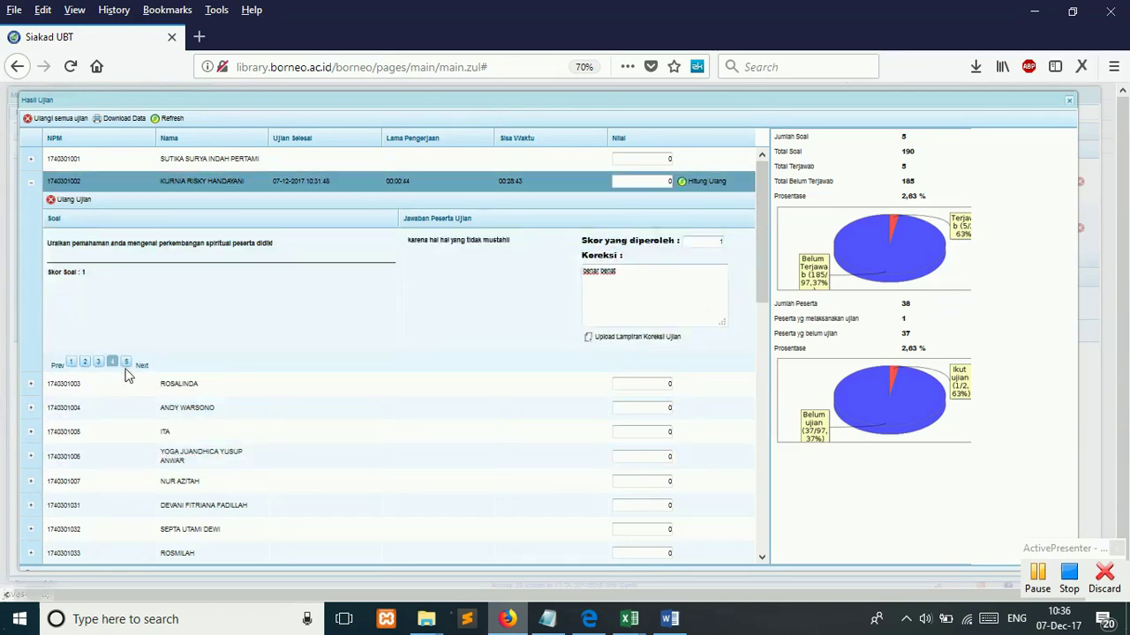
click(127, 365)
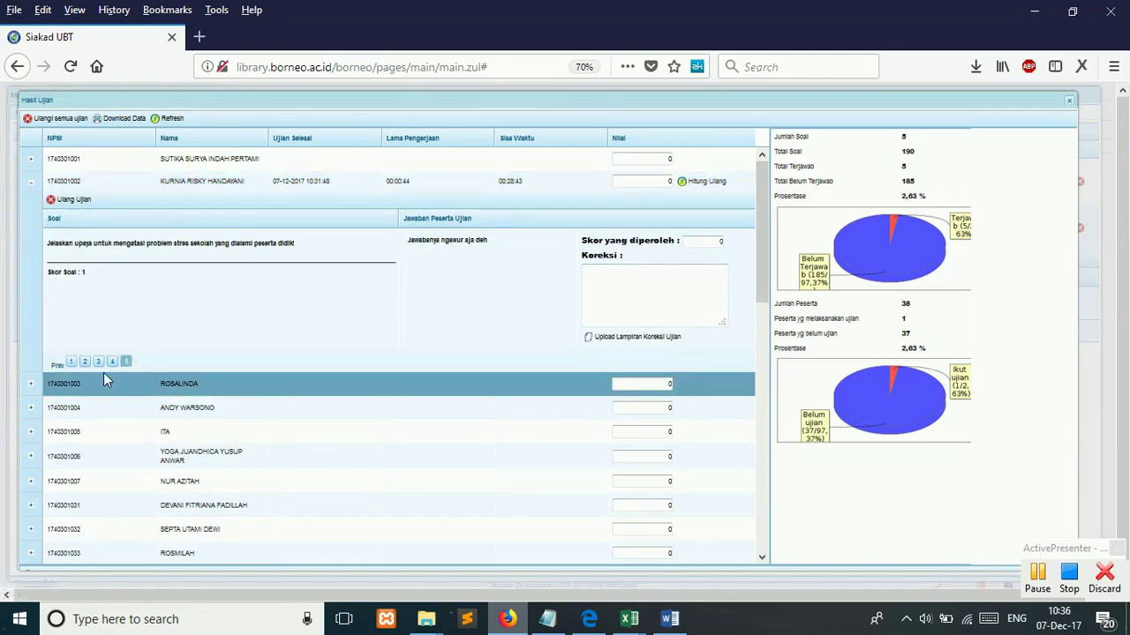
click(679, 295)
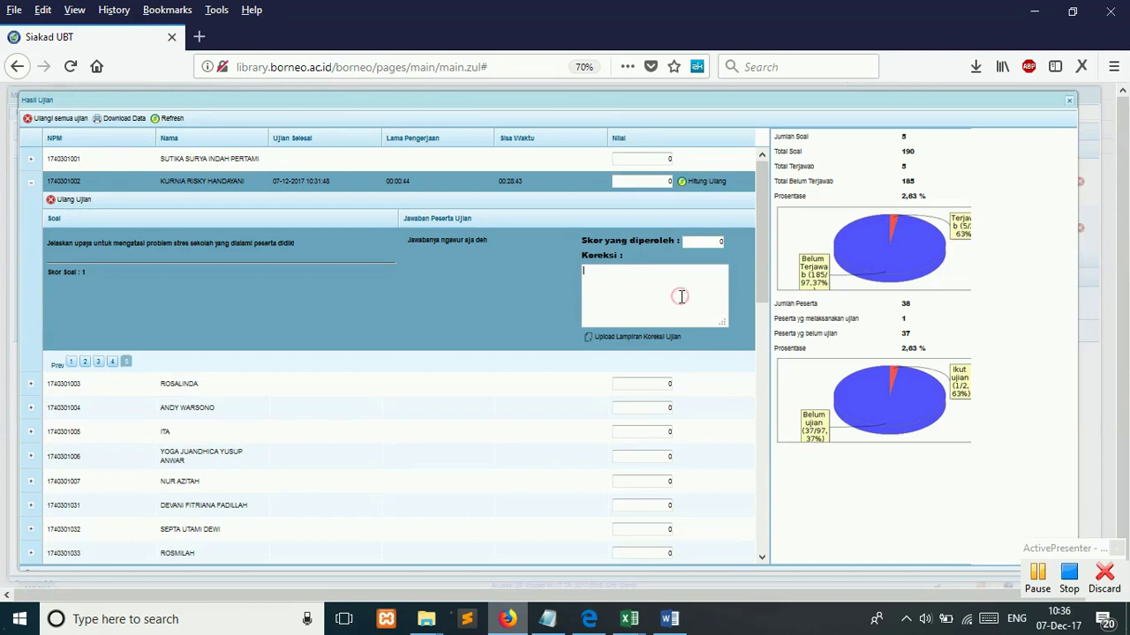
text(salah)
click(718, 241)
text(0.1)
click(488, 319)
click(510, 387)
click(500, 334)
key(ctrl+plus)
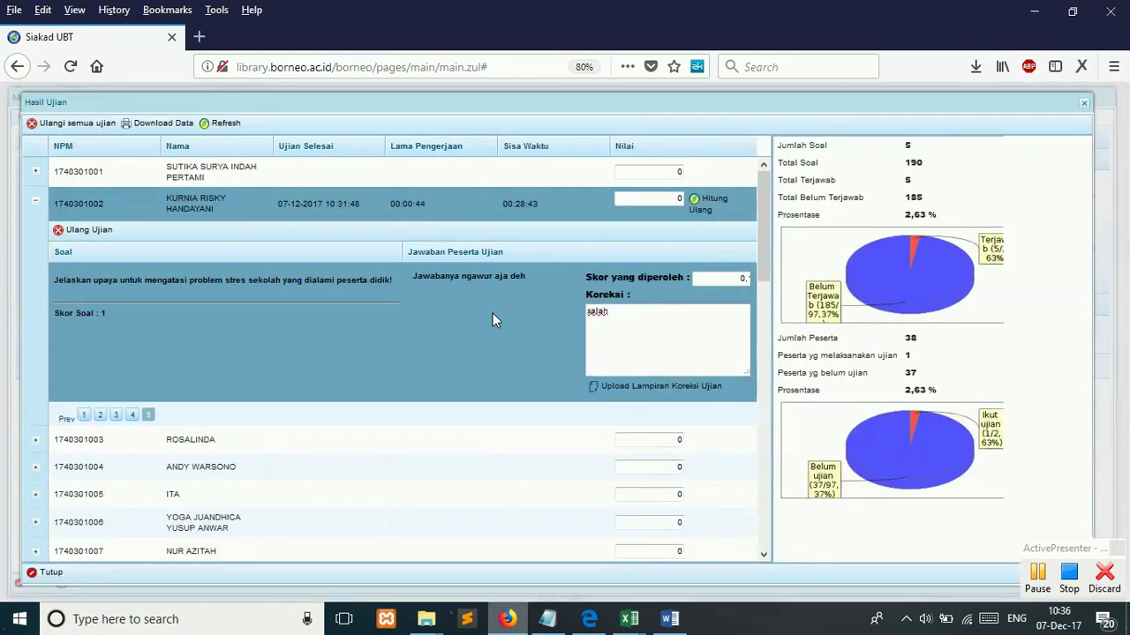
- Recalculate the graded student's final mark, which comes out at 64
click(715, 207)
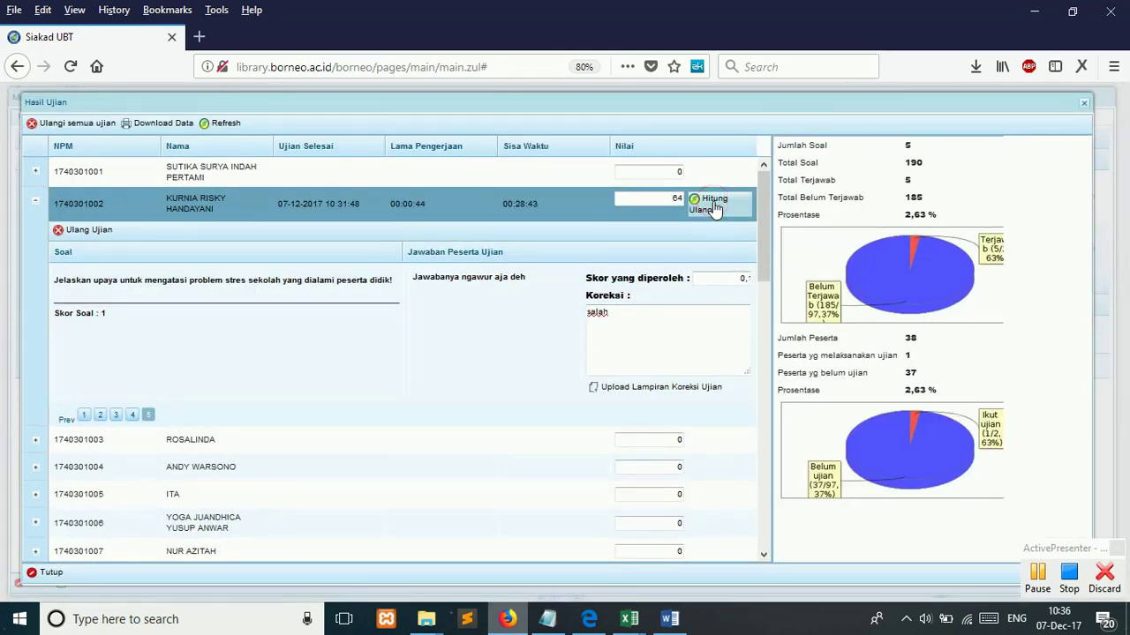
click(647, 199)
drag(683, 198, 674, 196)
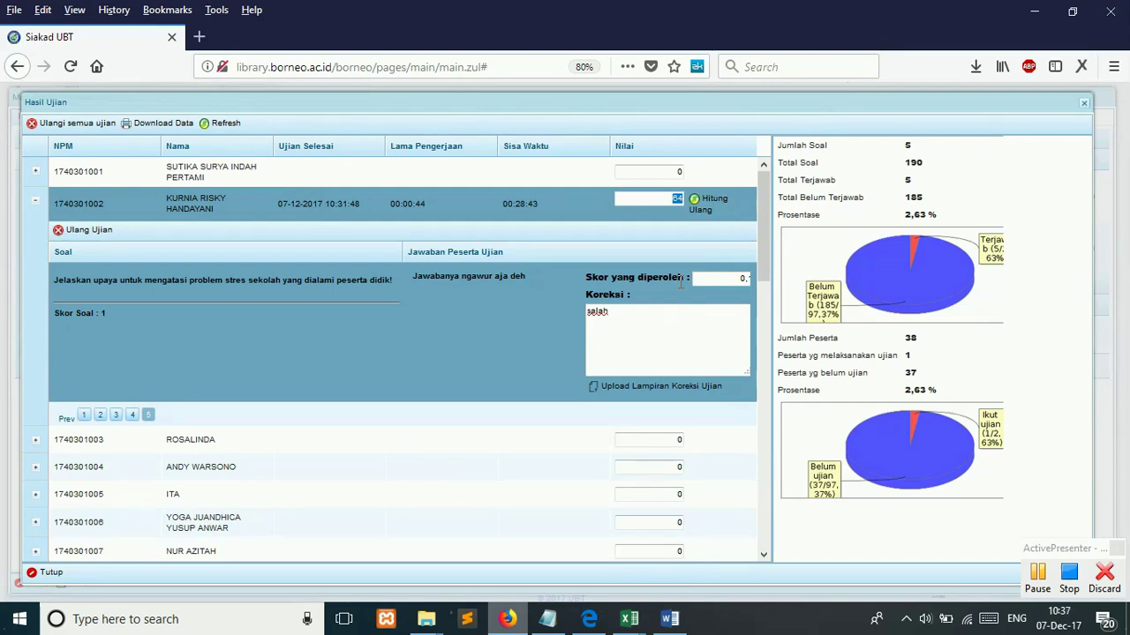
click(191, 352)
click(191, 351)
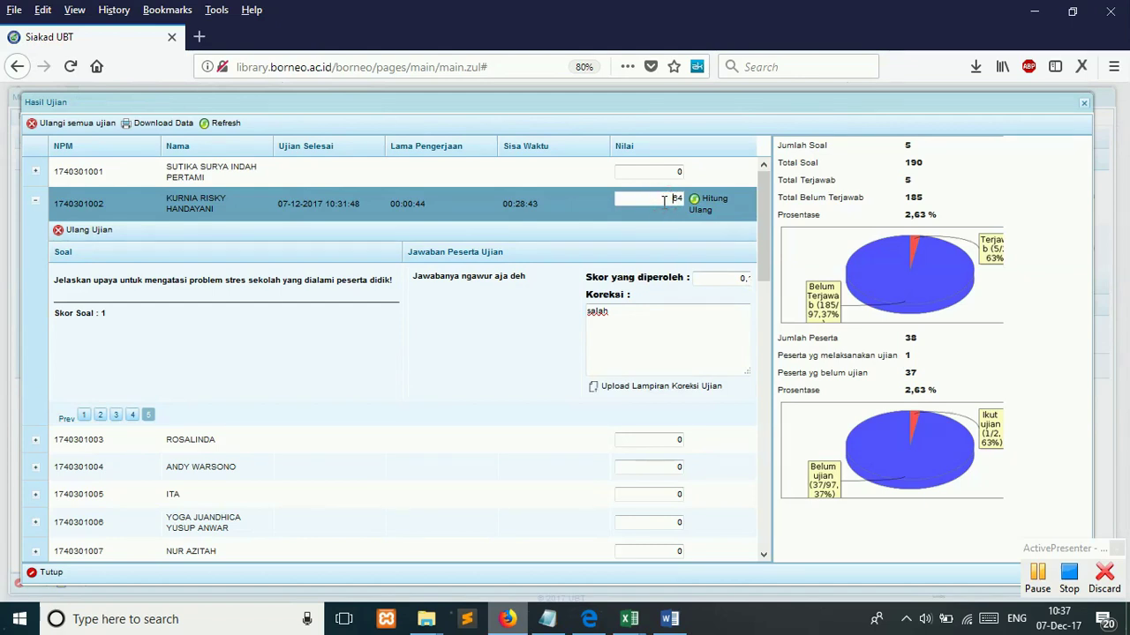
key(ctrl+plus)
key(ctrl+plus)
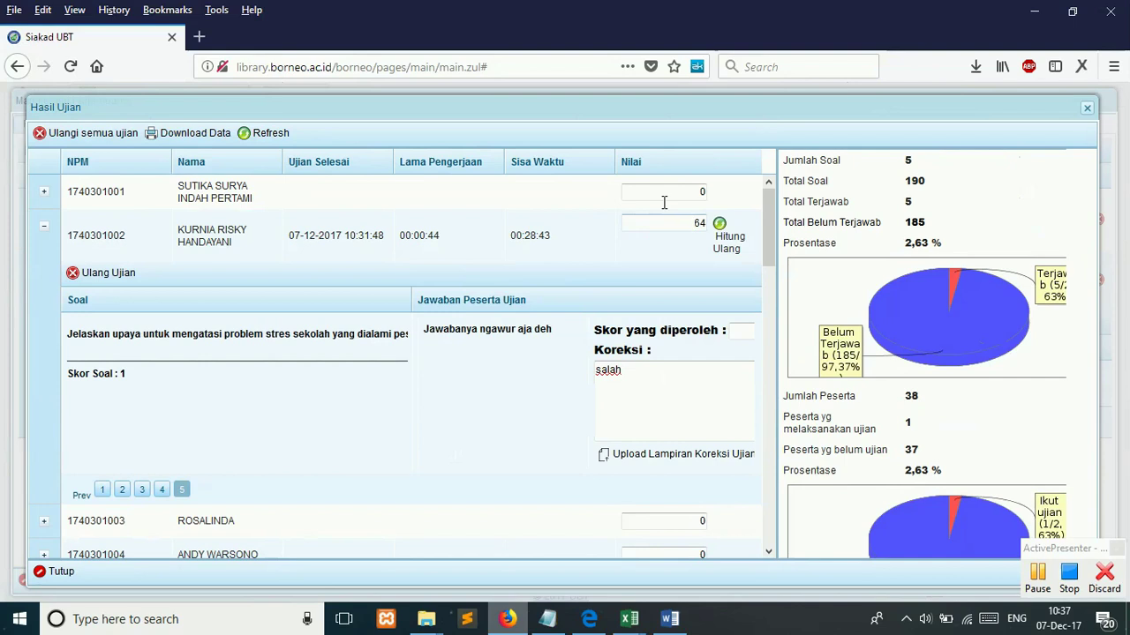
click(679, 254)
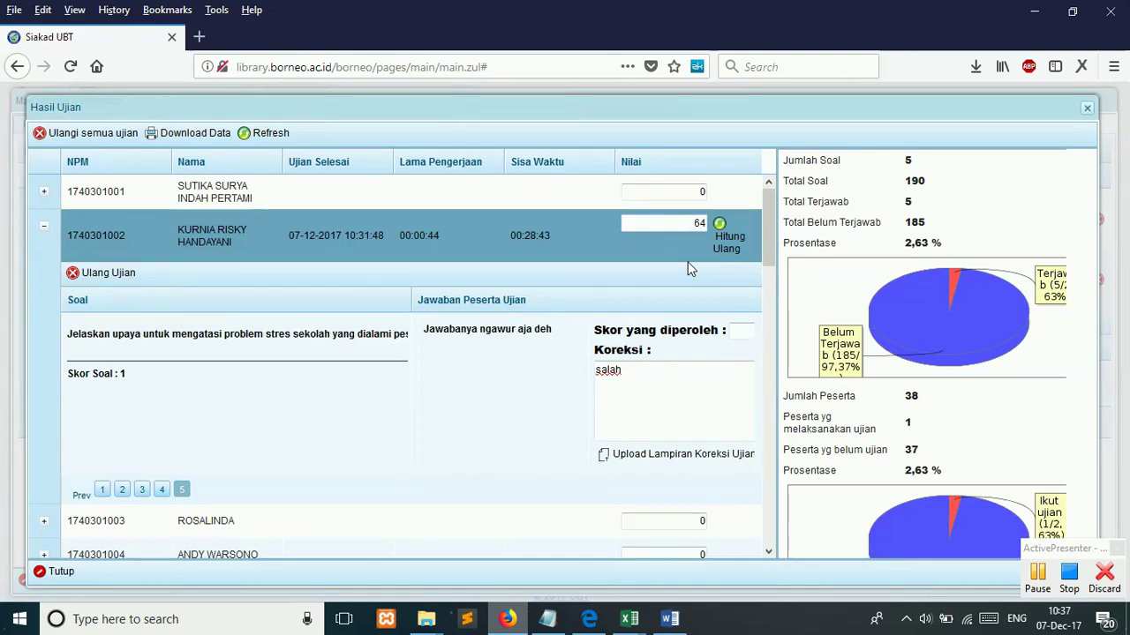
- Change the first student's mark to 80
click(451, 202)
click(668, 192)
text(8)
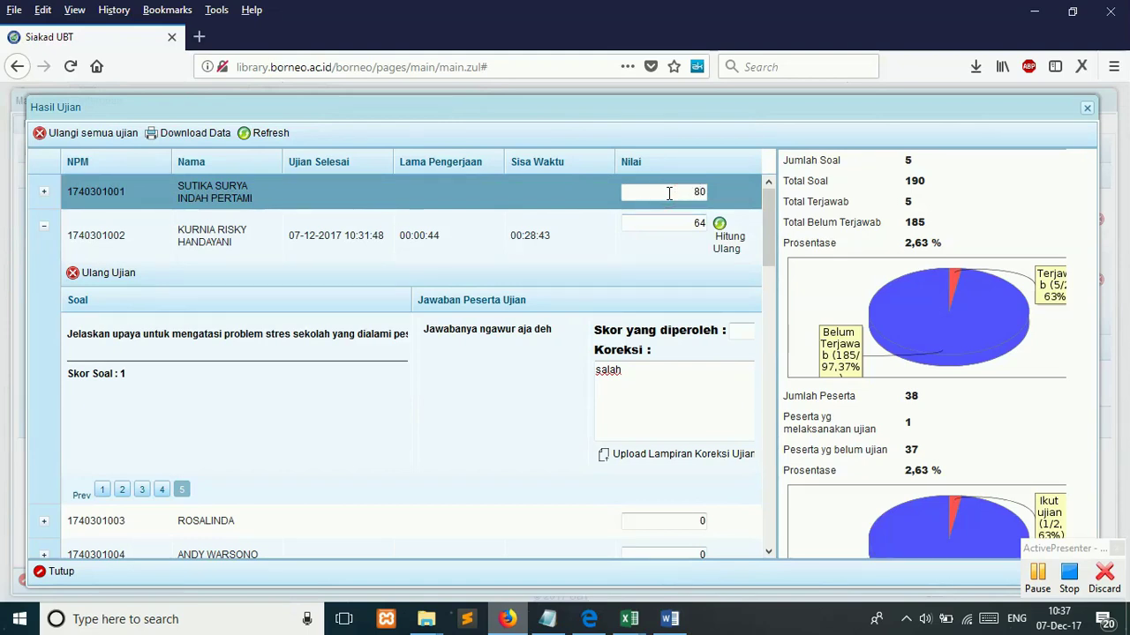
click(668, 367)
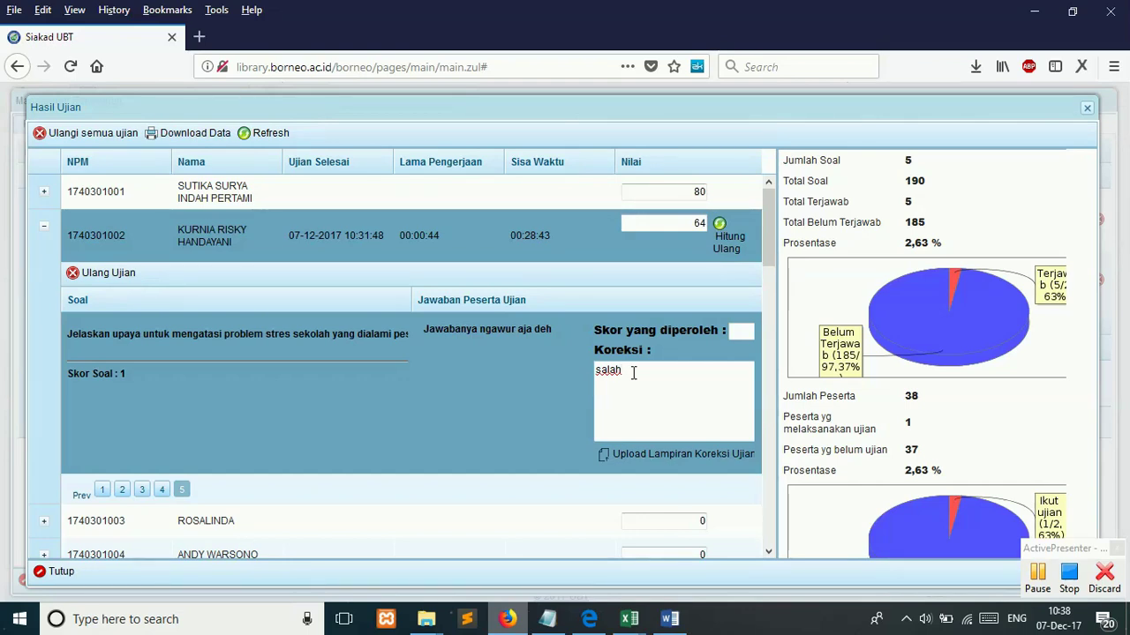
- Show the answer to question 1 and its 'bagus banget ya' correction note
click(102, 490)
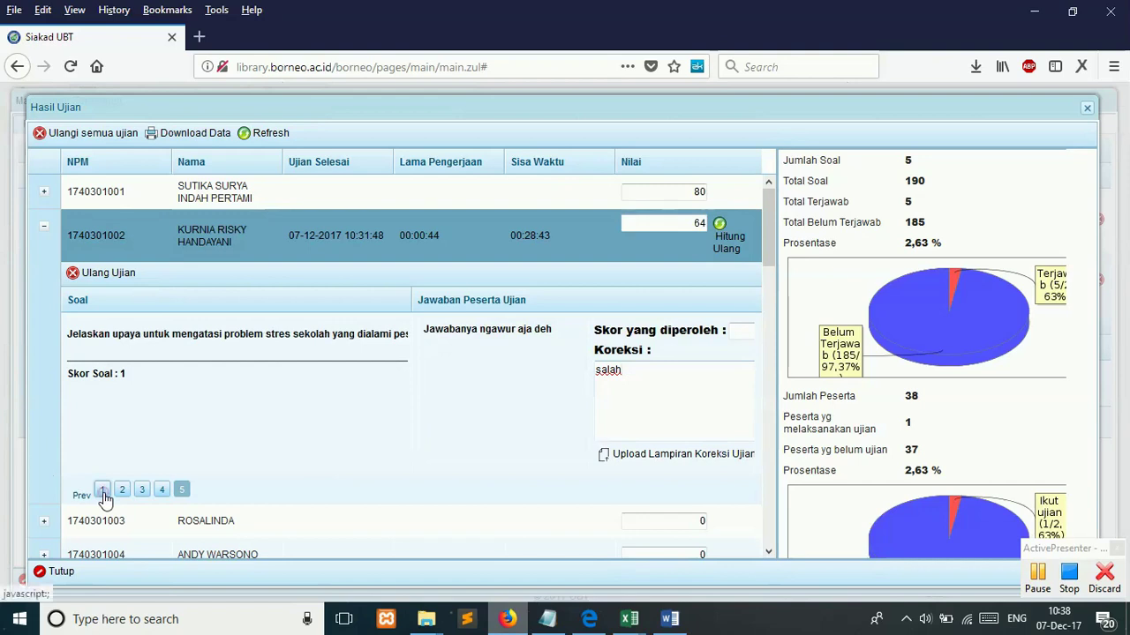
drag(87, 334, 252, 342)
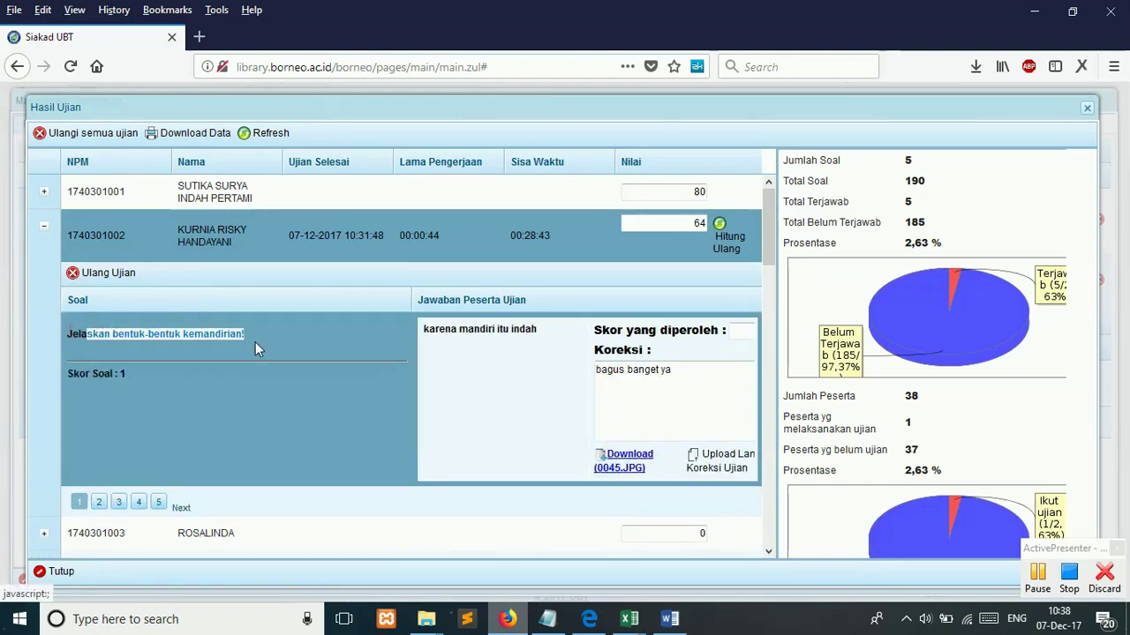
drag(424, 328, 510, 329)
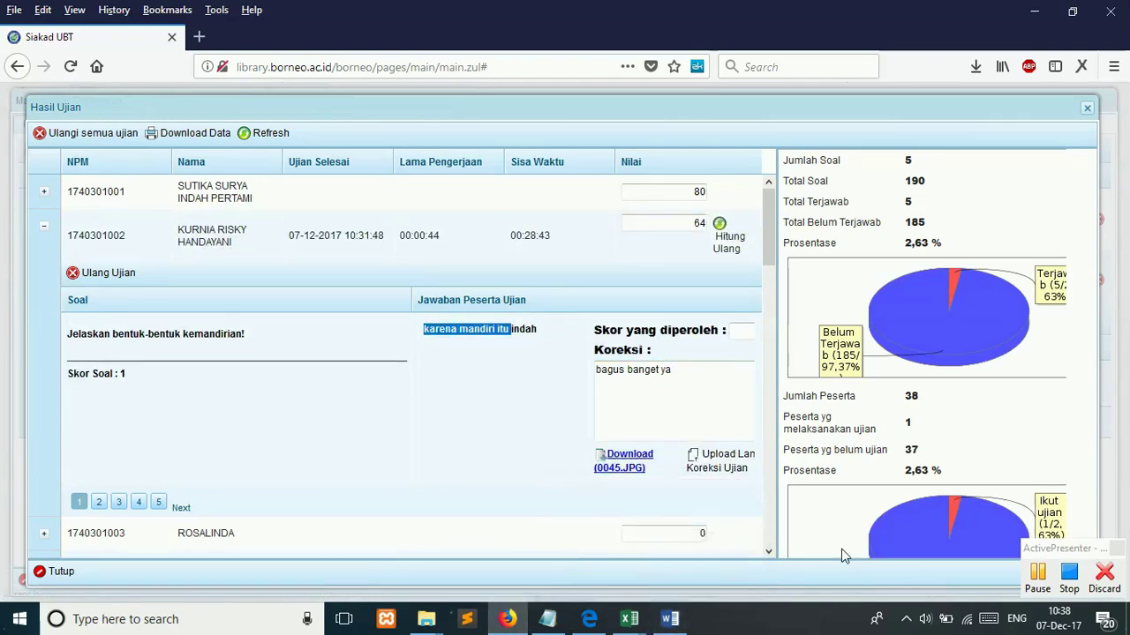
click(699, 378)
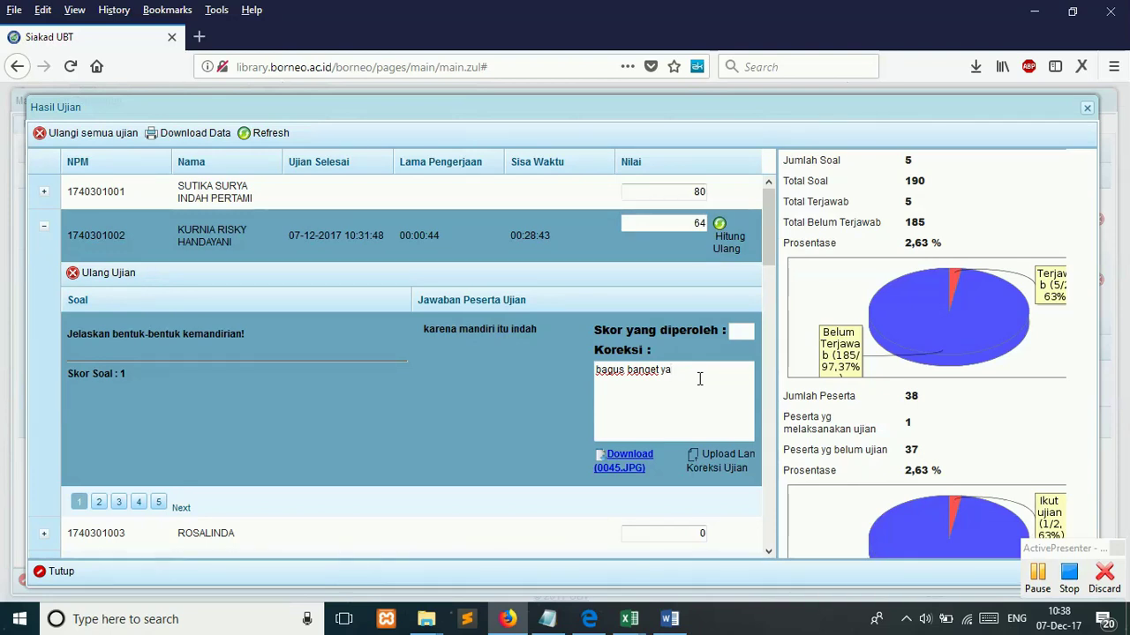
- Close the results, review the question's empty answer key, and save the question
click(51, 572)
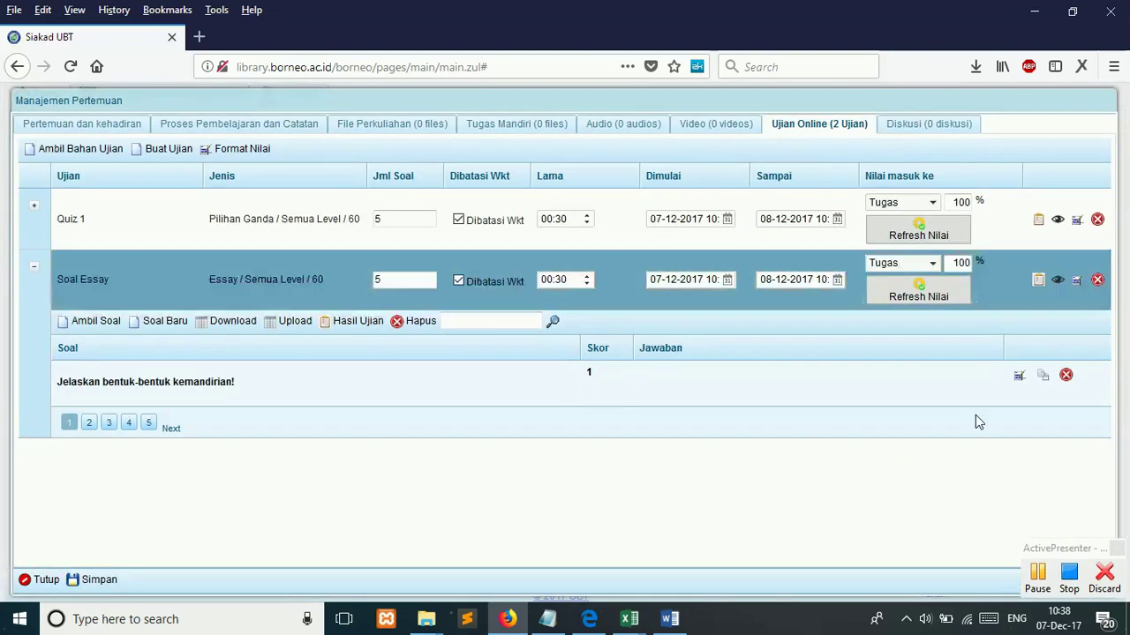
click(1019, 380)
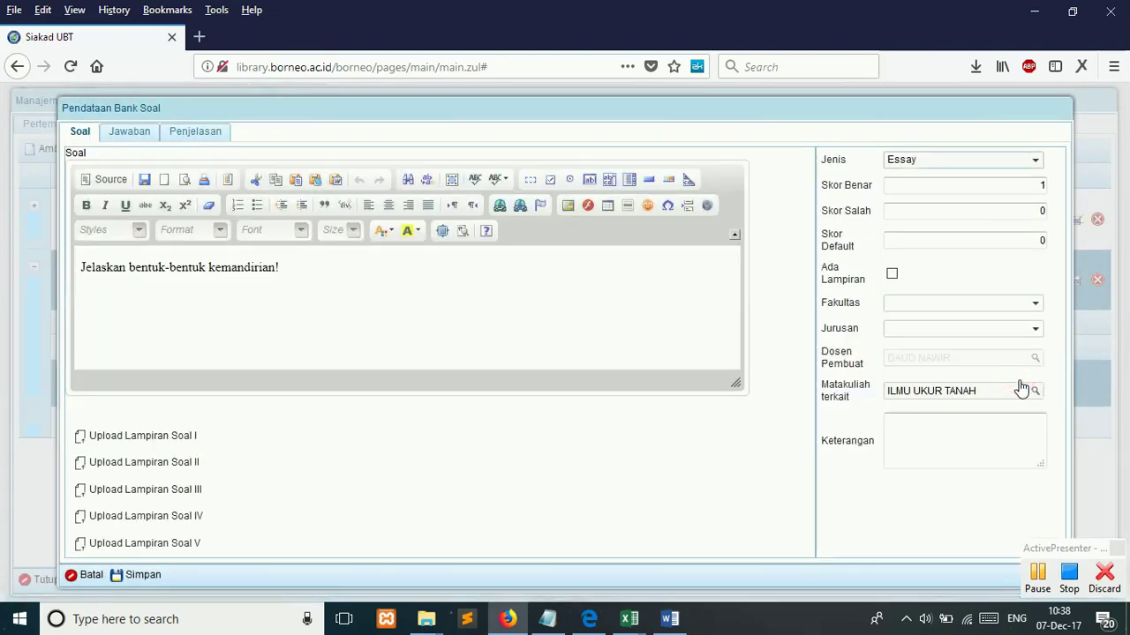
click(131, 132)
click(171, 324)
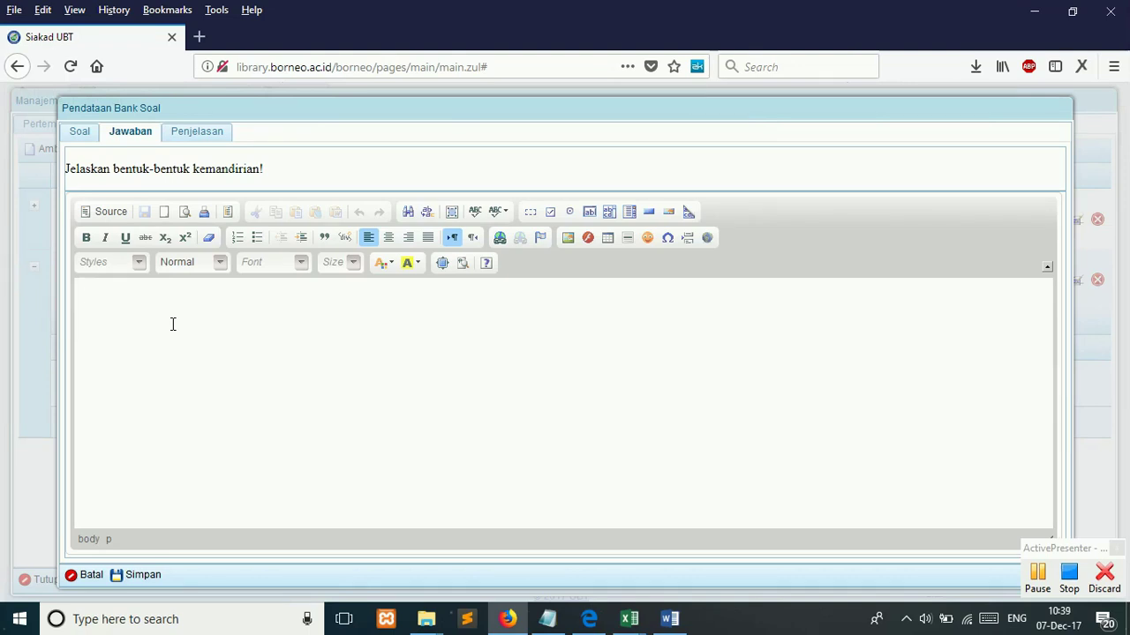
click(173, 324)
click(113, 575)
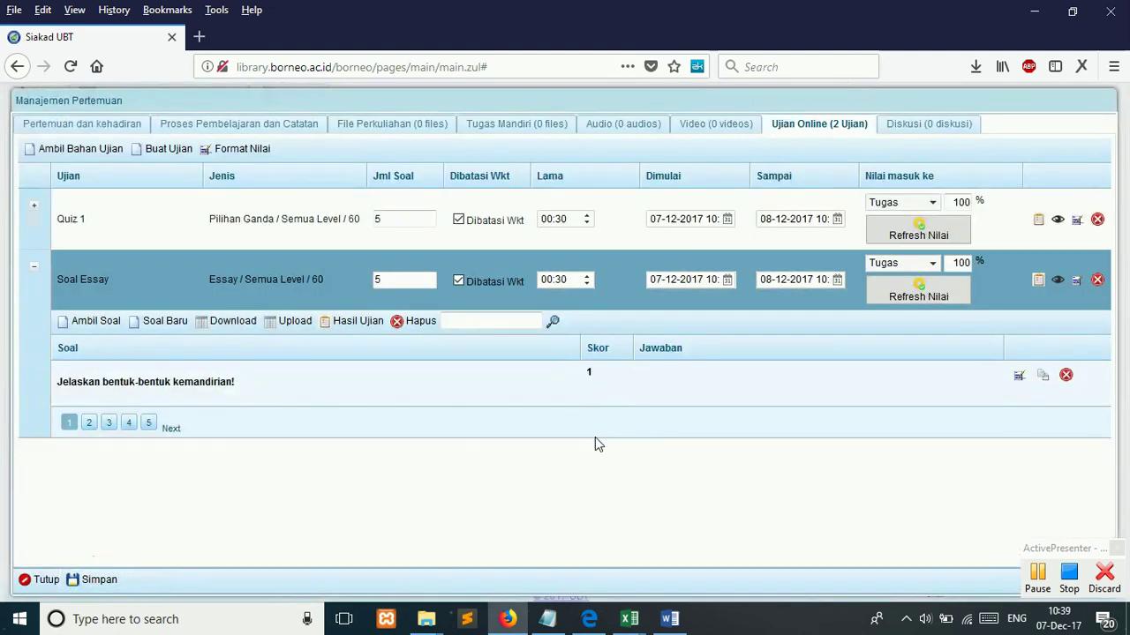
click(1038, 281)
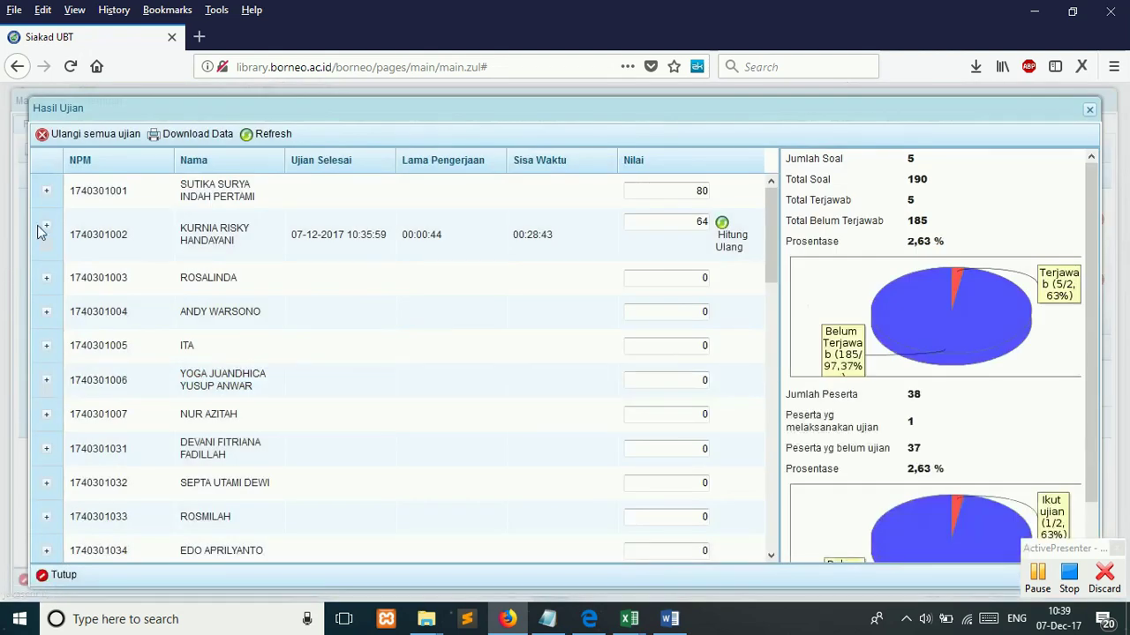
click(46, 227)
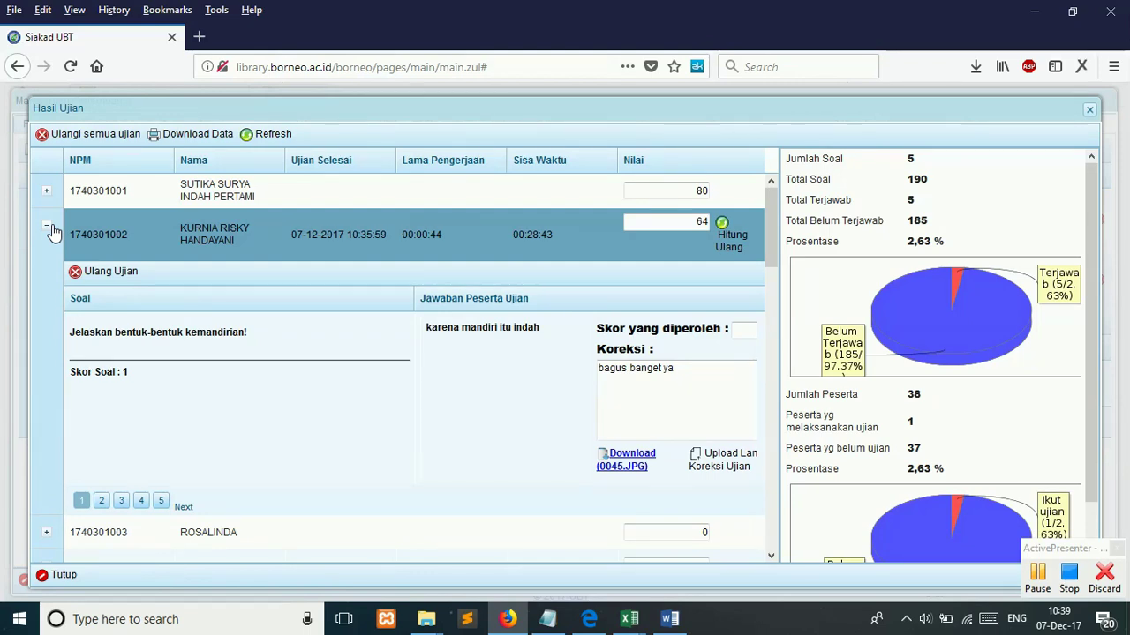
key(ctrl+plus)
key(ctrl+plus)
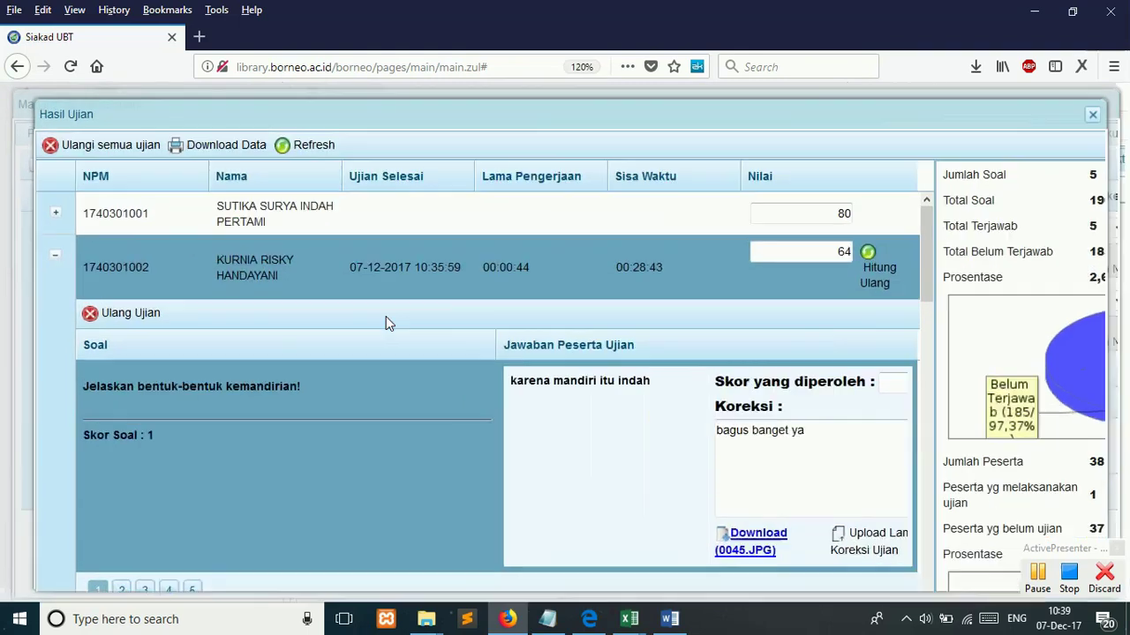
key(ctrl+minus)
key(ctrl+minus)
key(ctrl+minus)
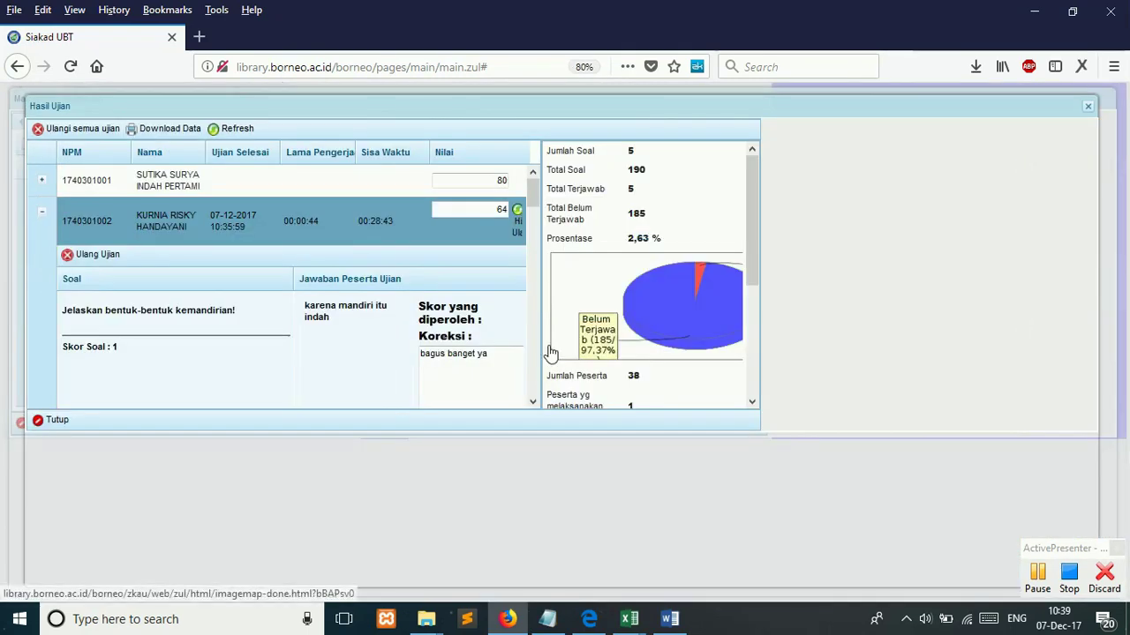
key(ctrl+minus)
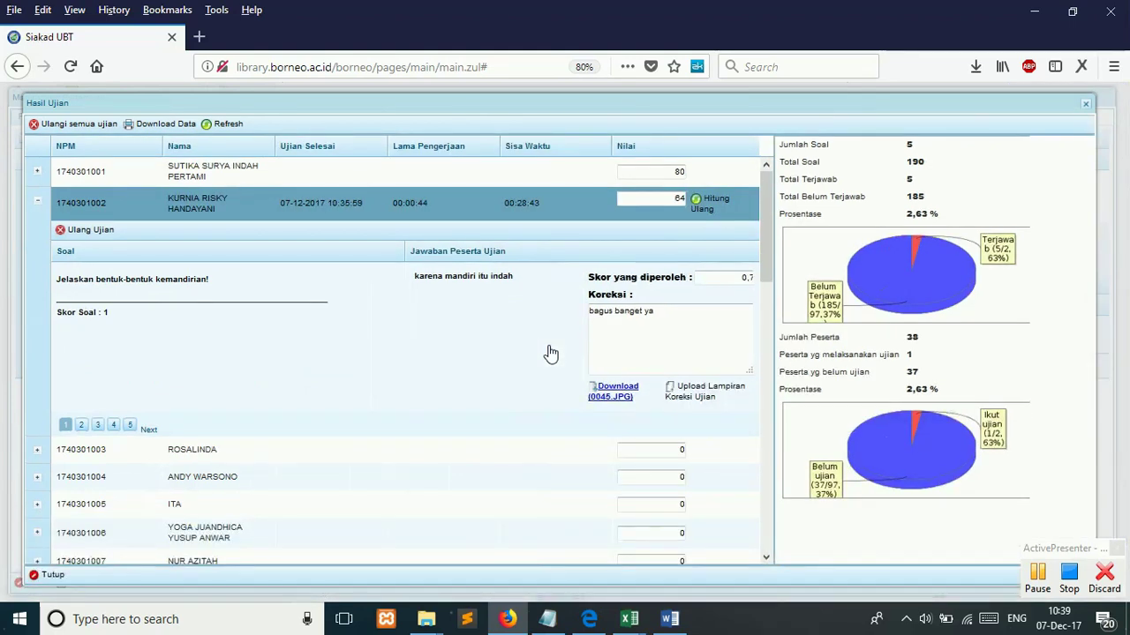
key(ctrl+minus)
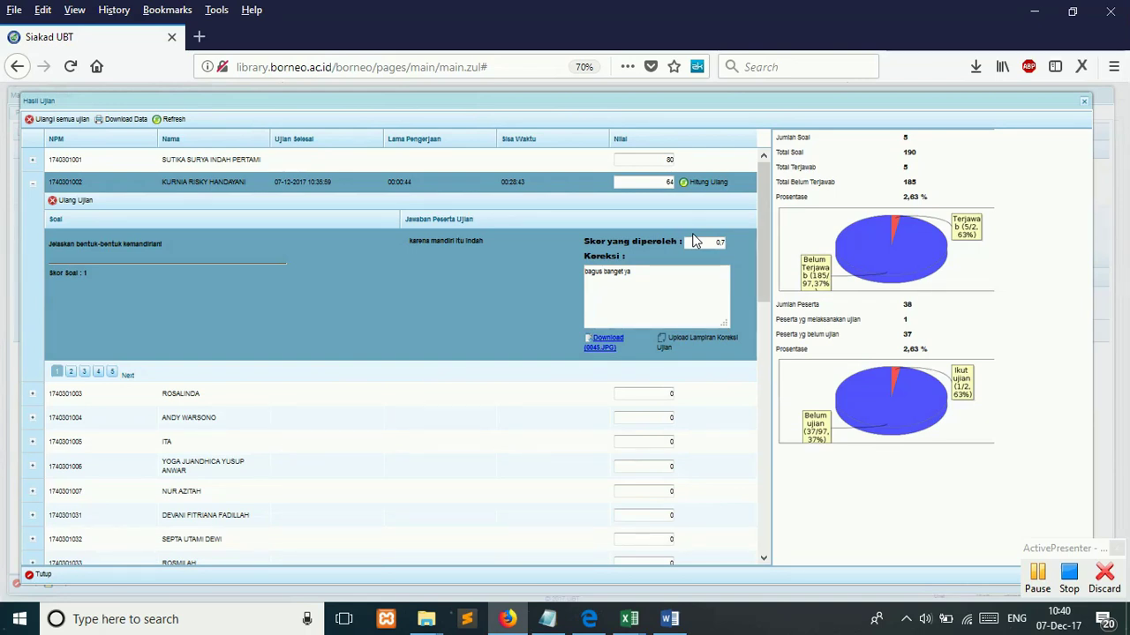
click(42, 578)
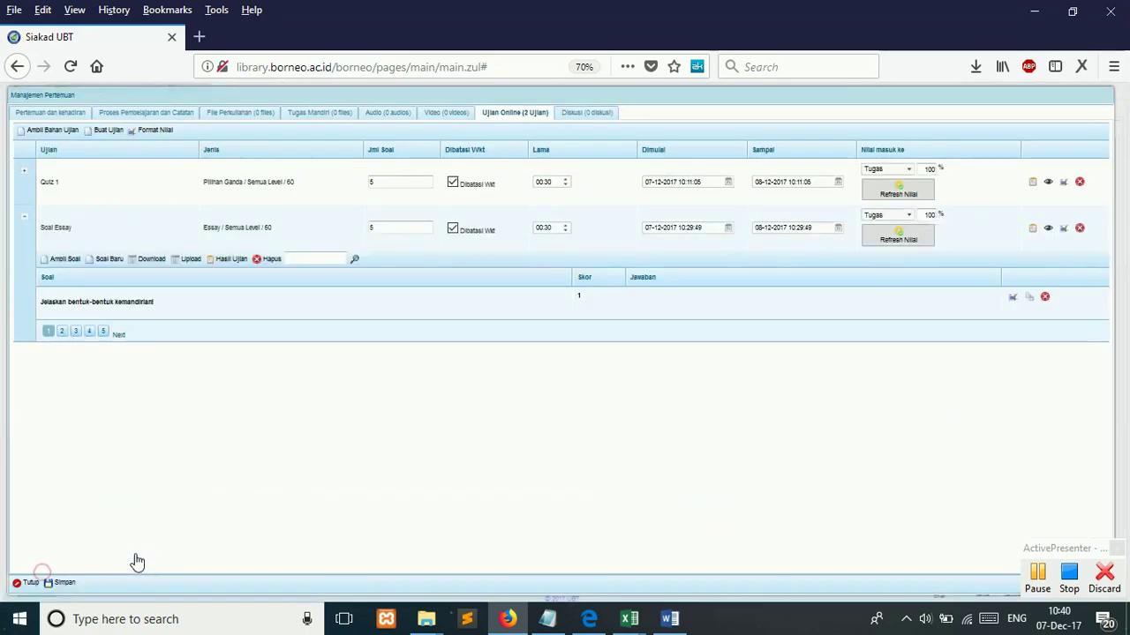
key(ctrl+plus)
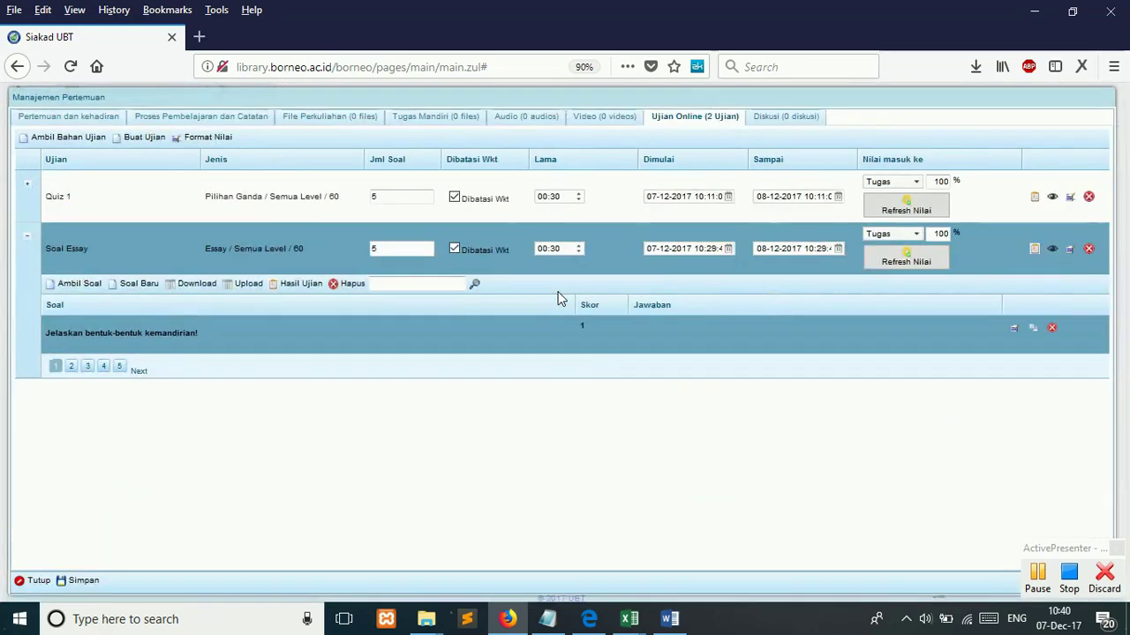
key(ctrl+plus)
key(ctrl+plus)
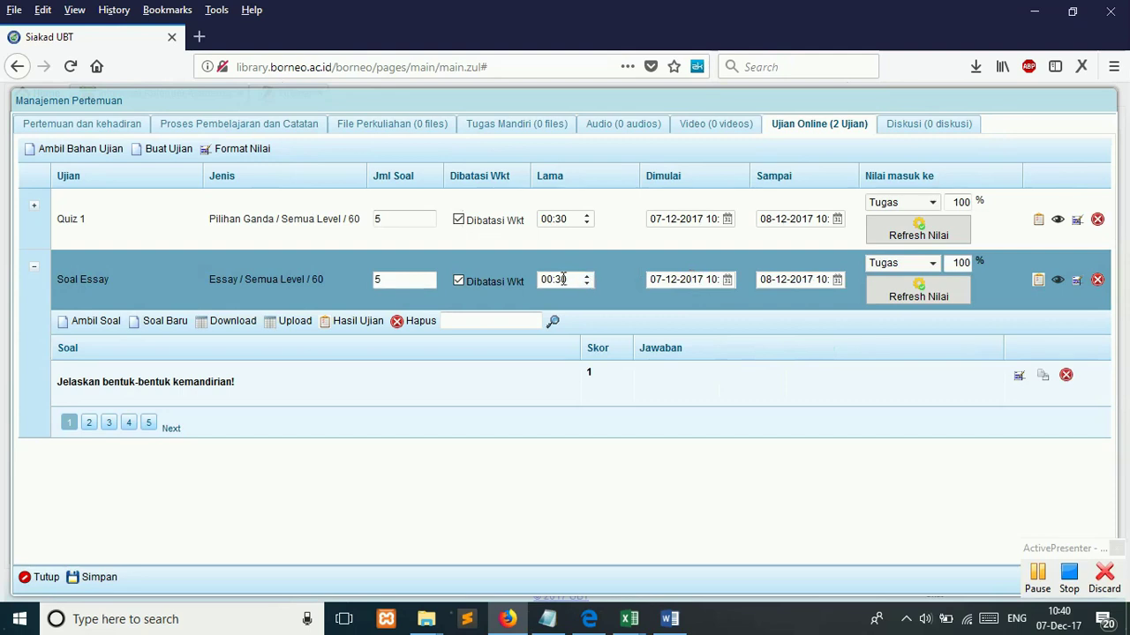
double_click(561, 278)
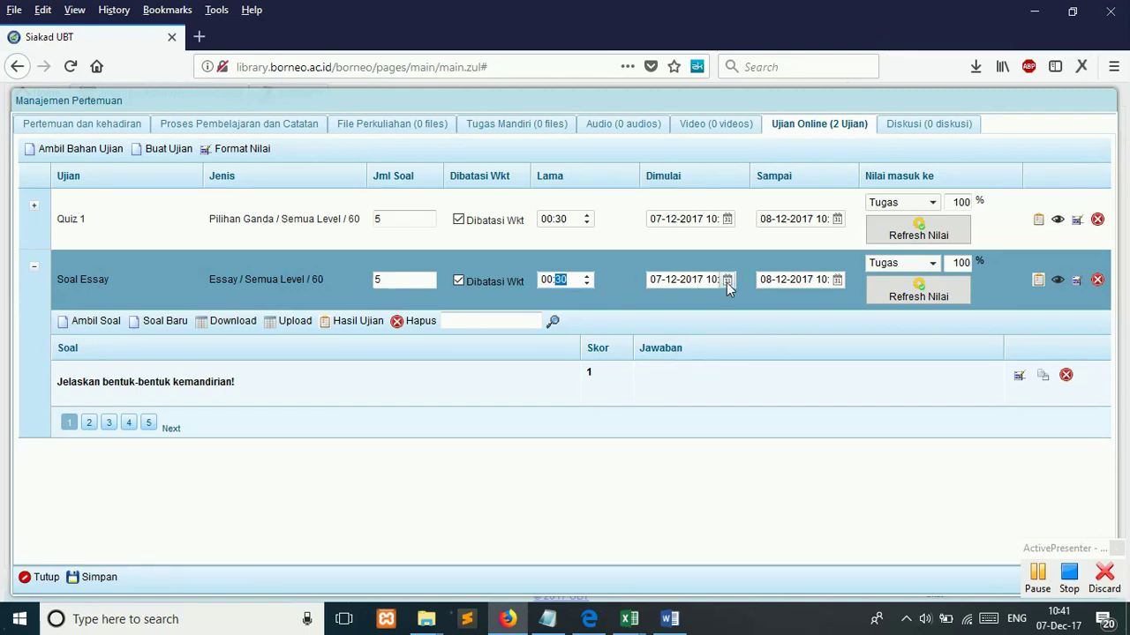
click(810, 282)
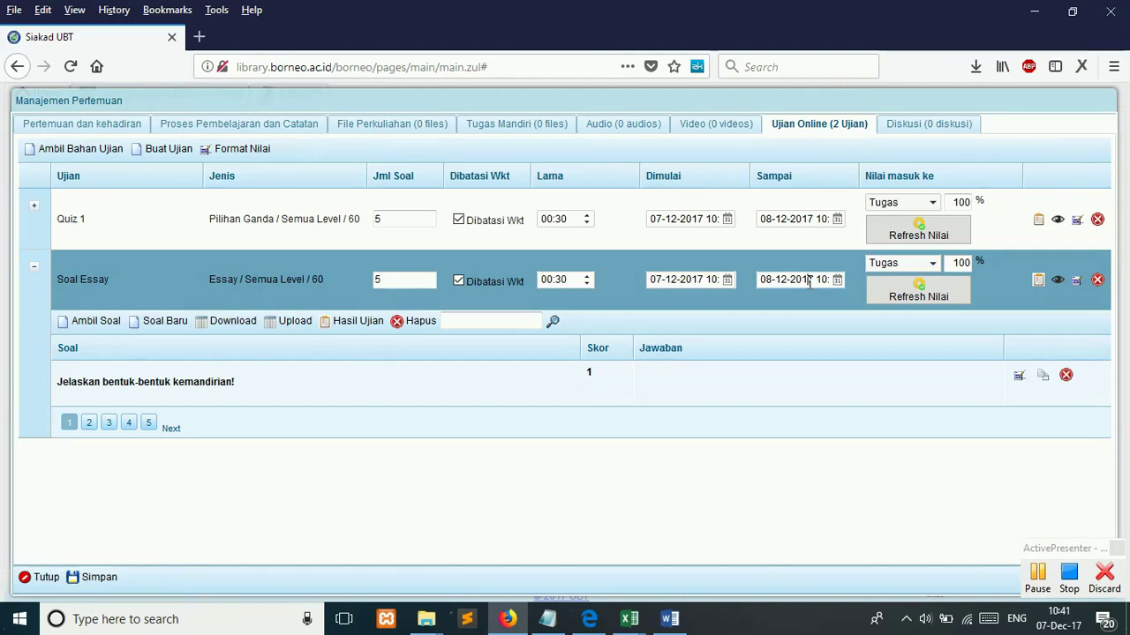
click(728, 280)
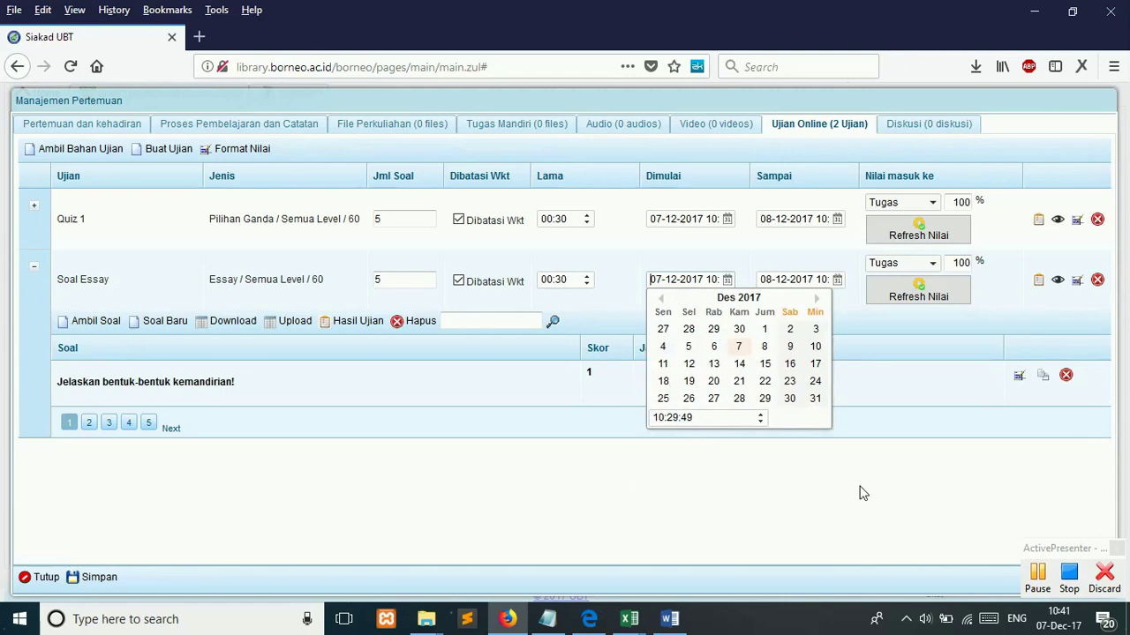
click(904, 508)
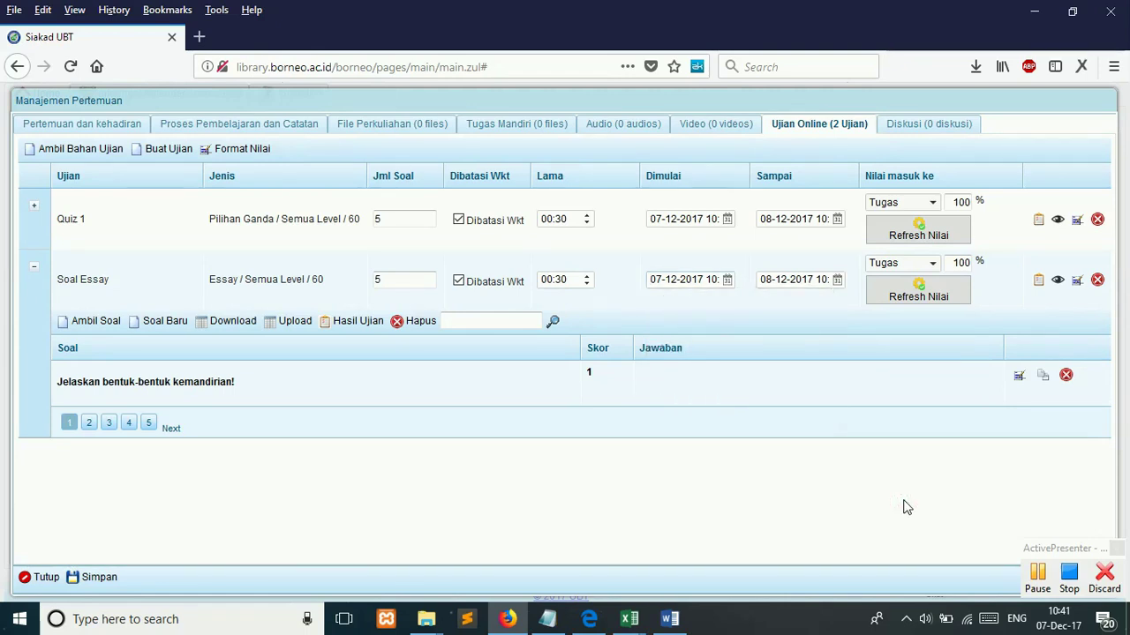
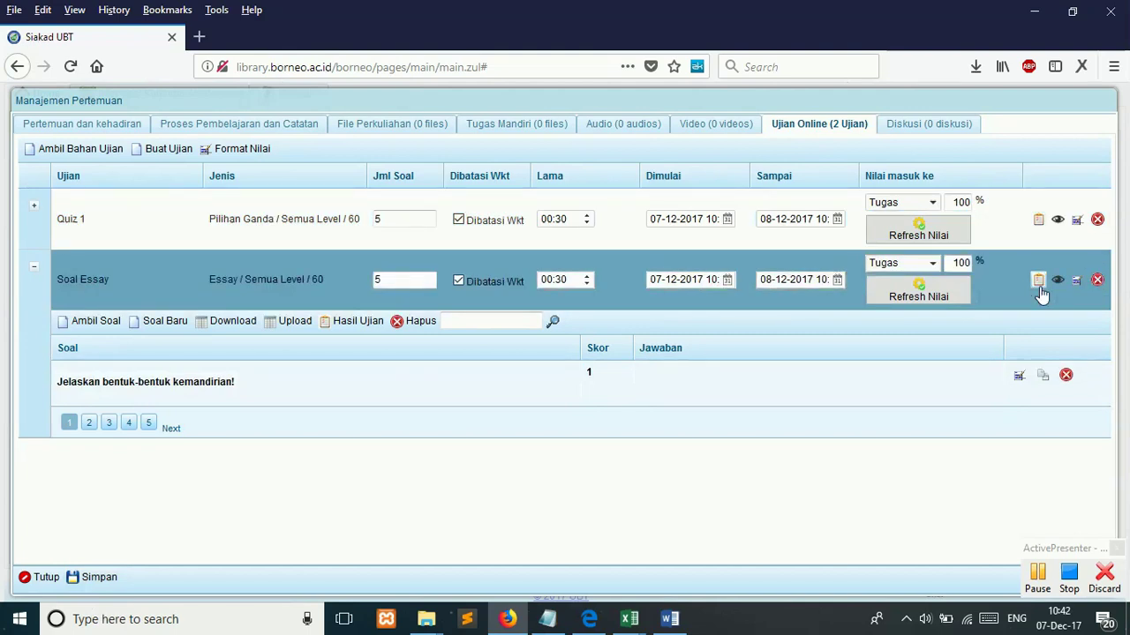
- Look over the Soal Essay exam result statistics, then close the results and meeting management windows
click(1039, 282)
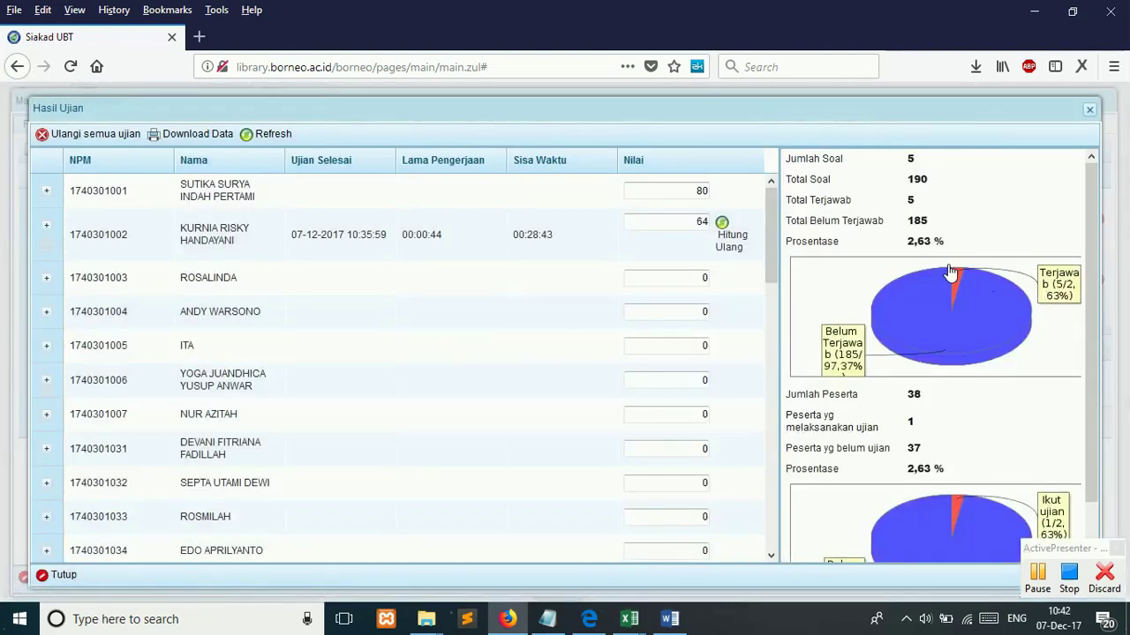
scroll(950, 273, down, 1)
scroll(952, 265, up, 1)
click(57, 577)
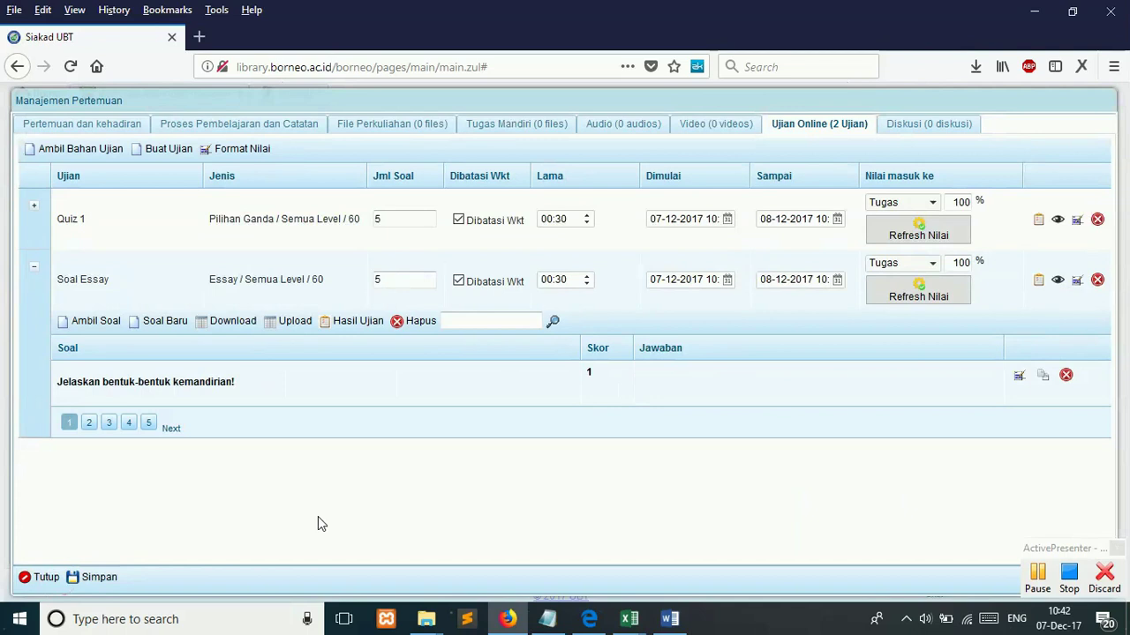
click(76, 579)
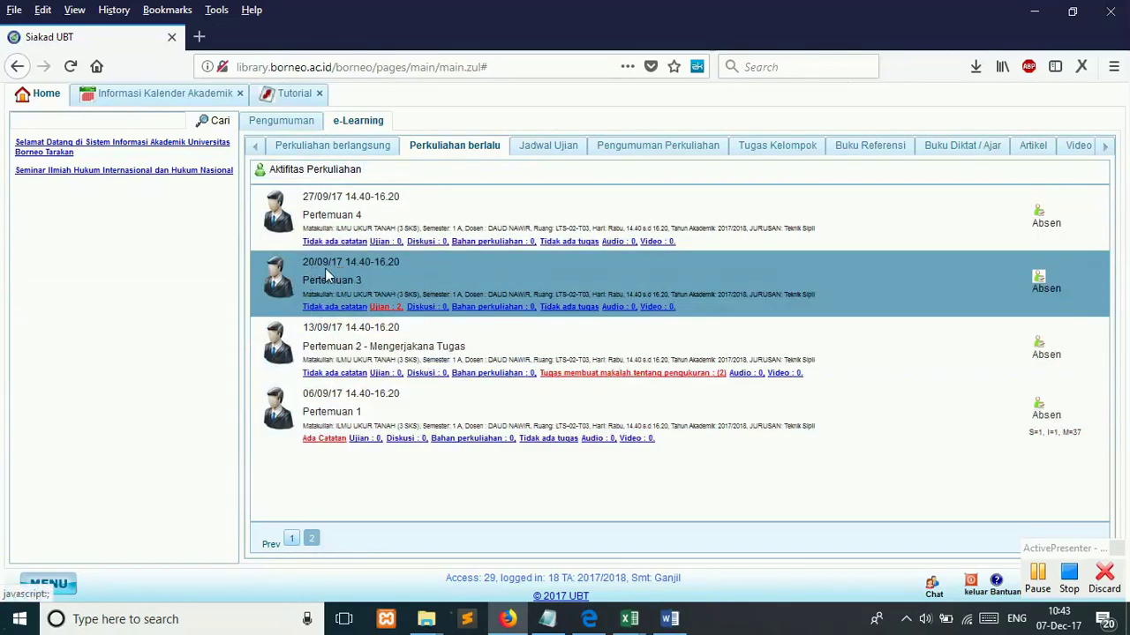
- Browse the past sessions and the ongoing sessions, including Pertemuan 15, and end on the exam schedule (Pertemuan 8 and 16)
click(294, 545)
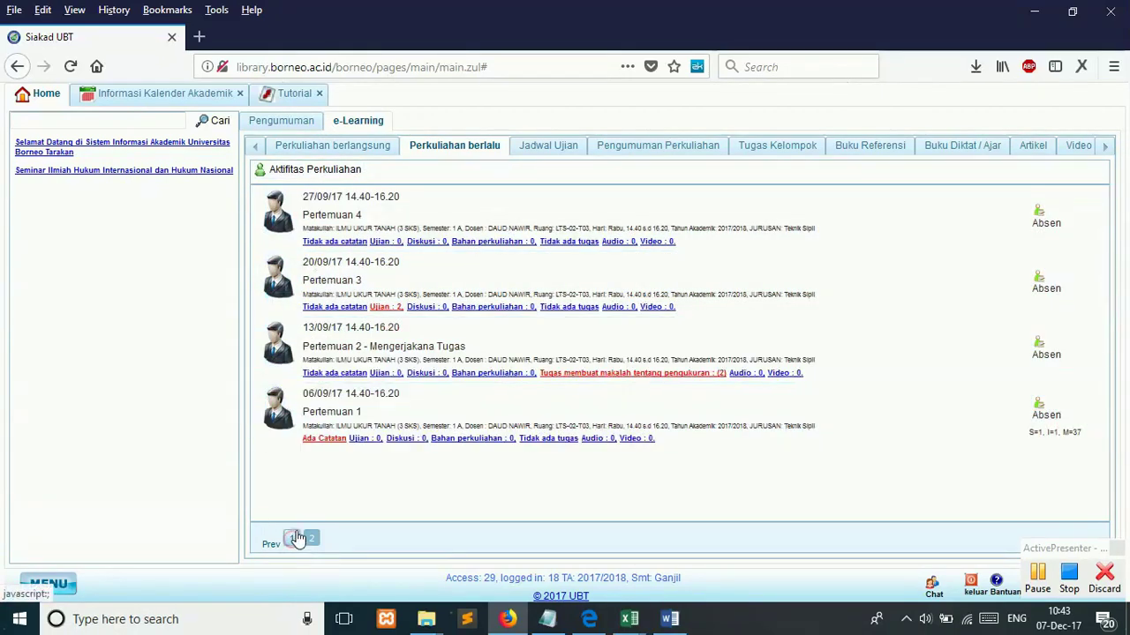
click(340, 148)
click(416, 467)
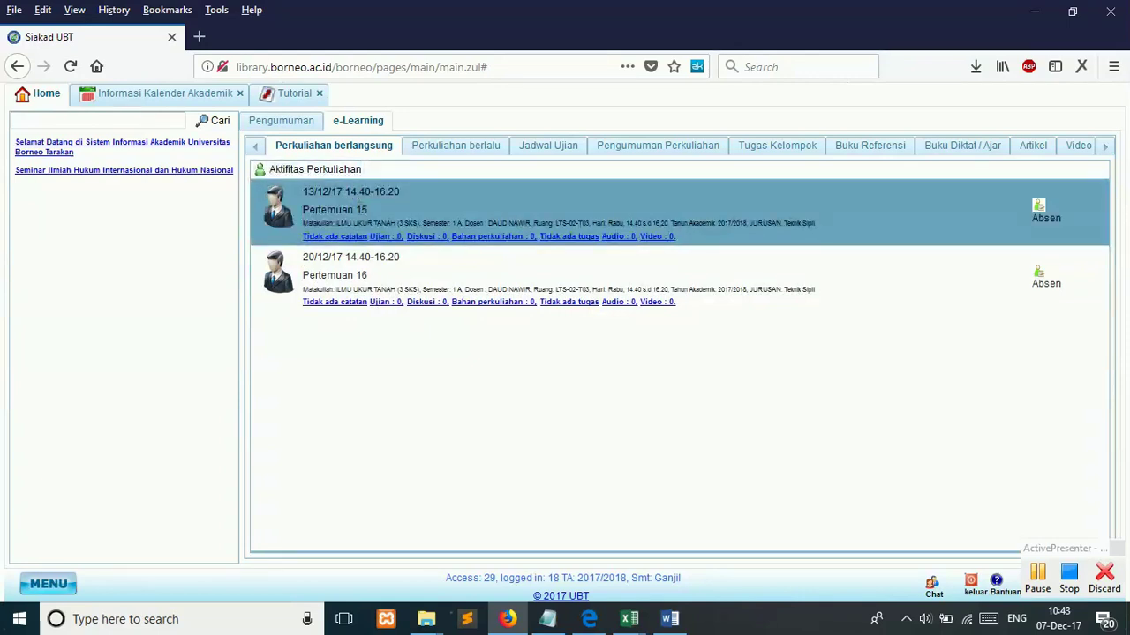
click(453, 150)
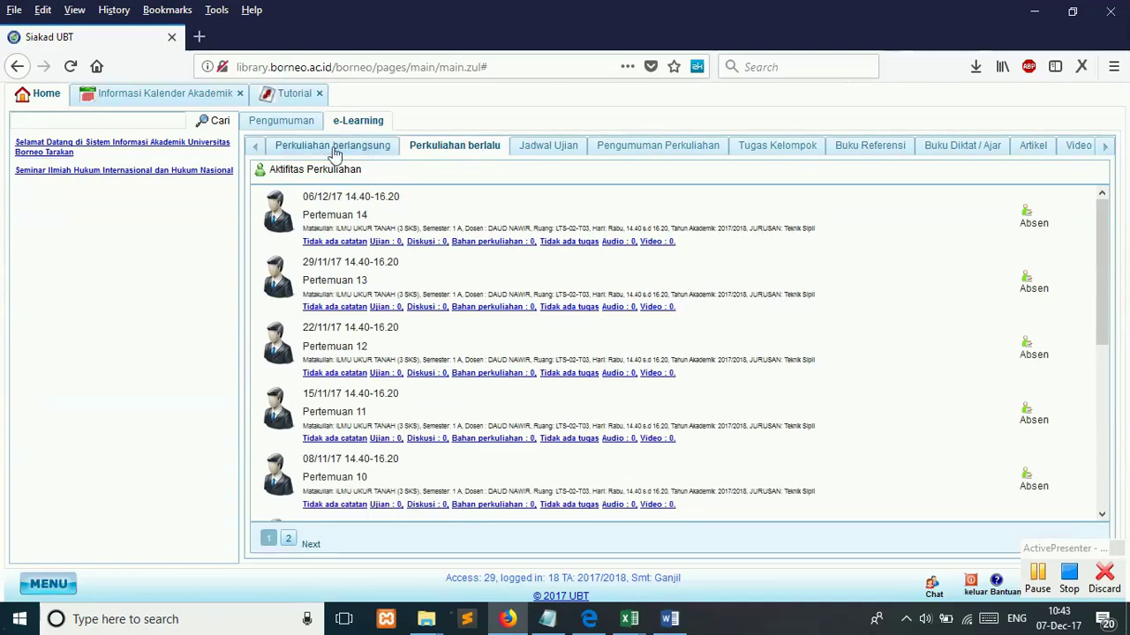
click(514, 157)
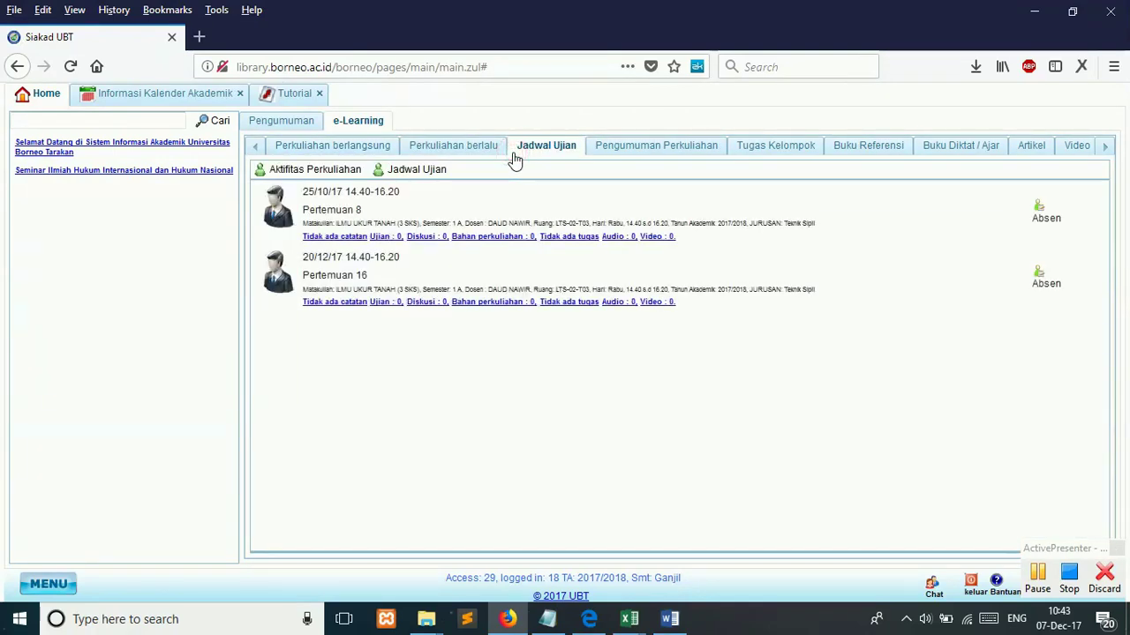
click(336, 150)
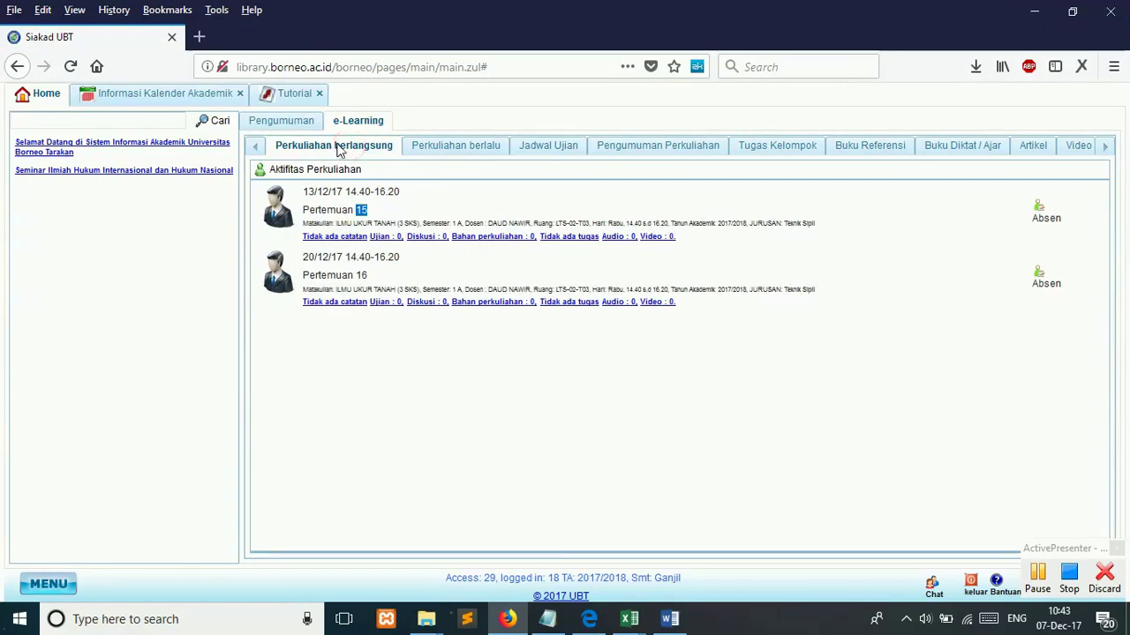
click(357, 209)
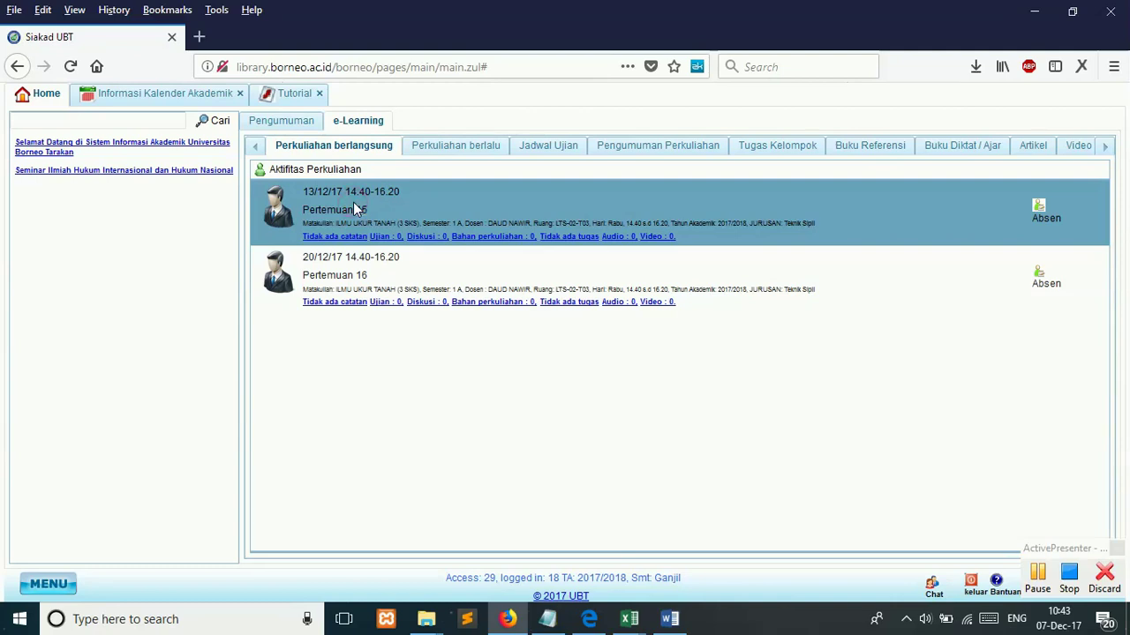
click(492, 150)
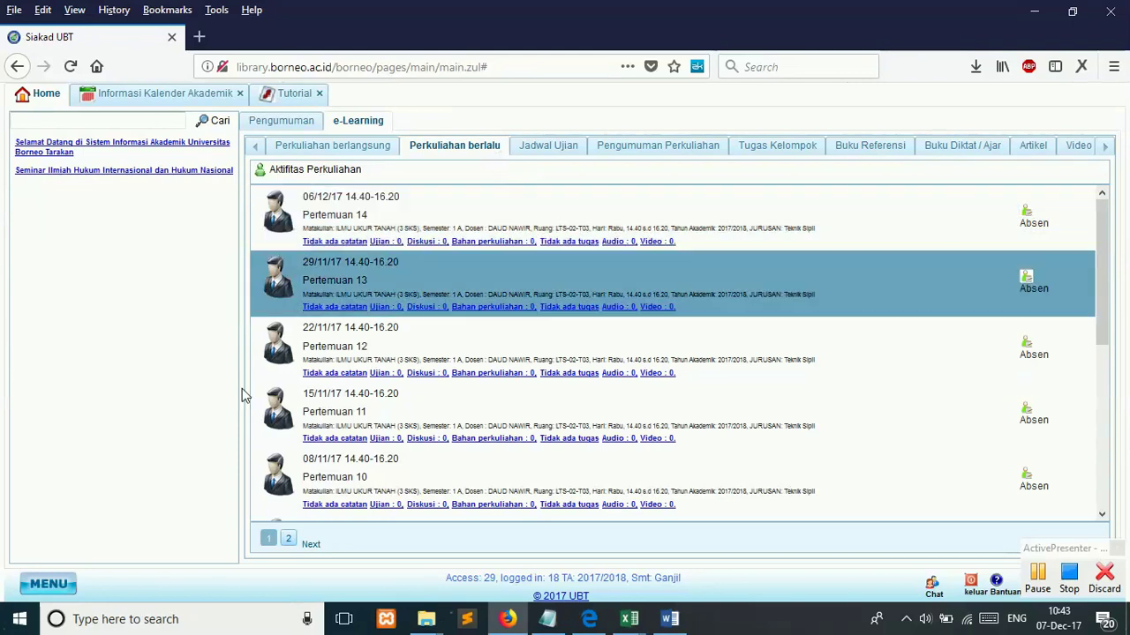
click(539, 152)
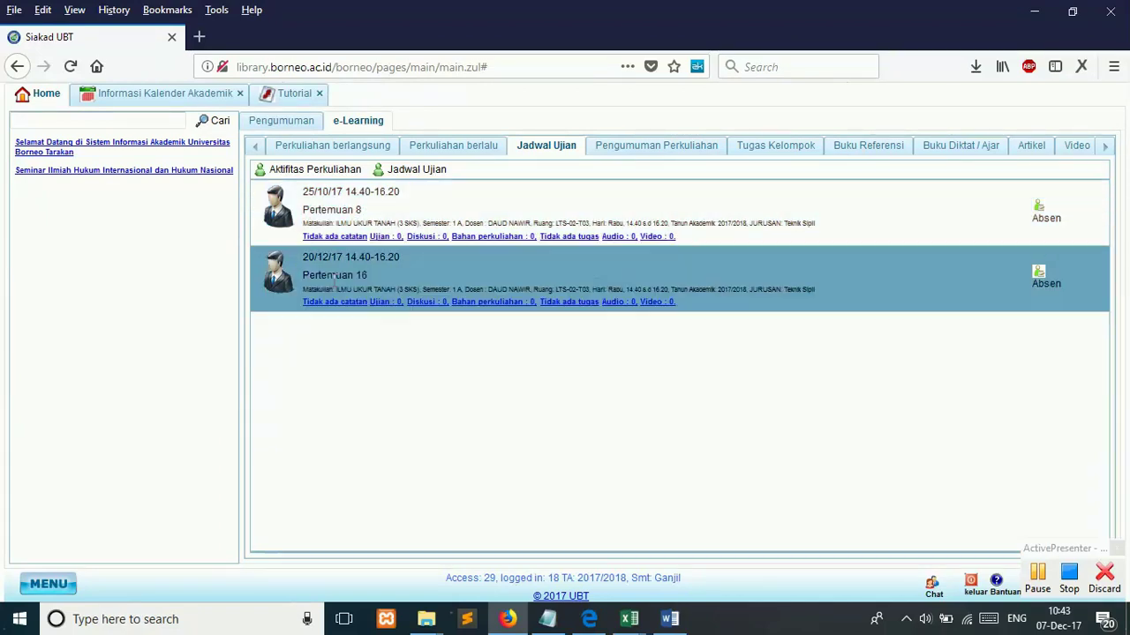
- Print the 2017/2018 Ganjil exam schedule, compare its UTS and UAS tabs, close it, and return to the student's view
click(423, 177)
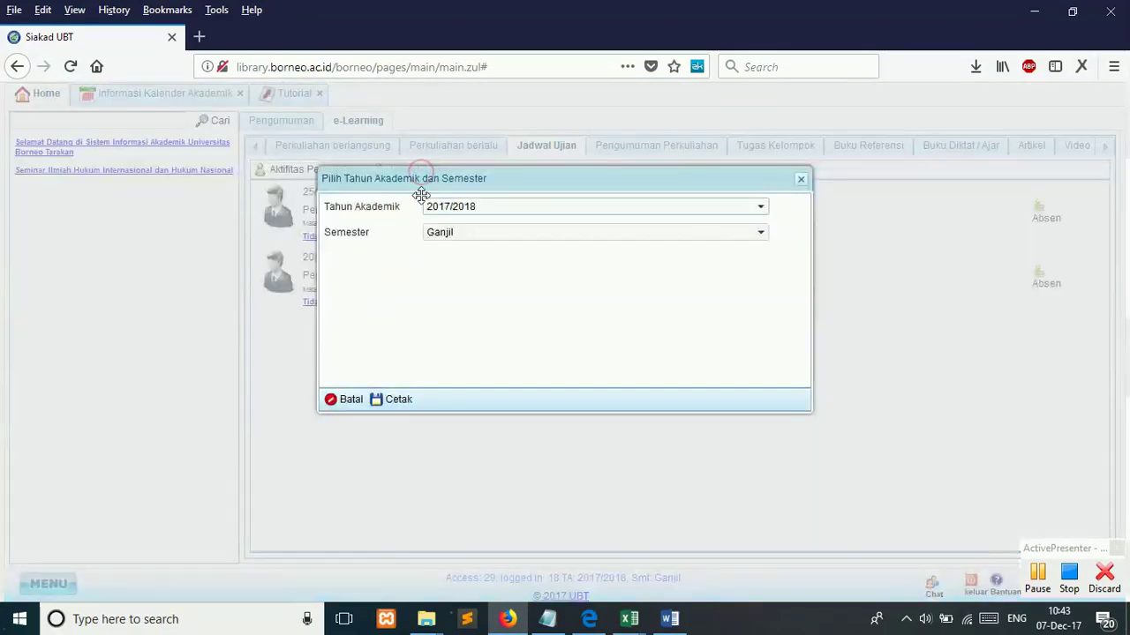
click(381, 399)
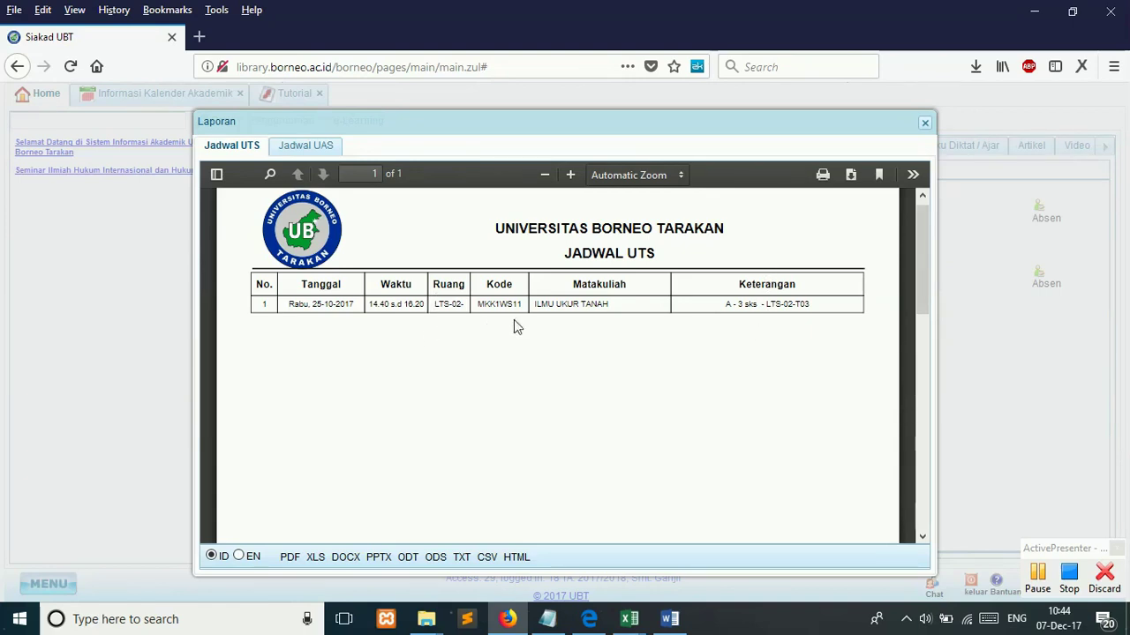
click(326, 152)
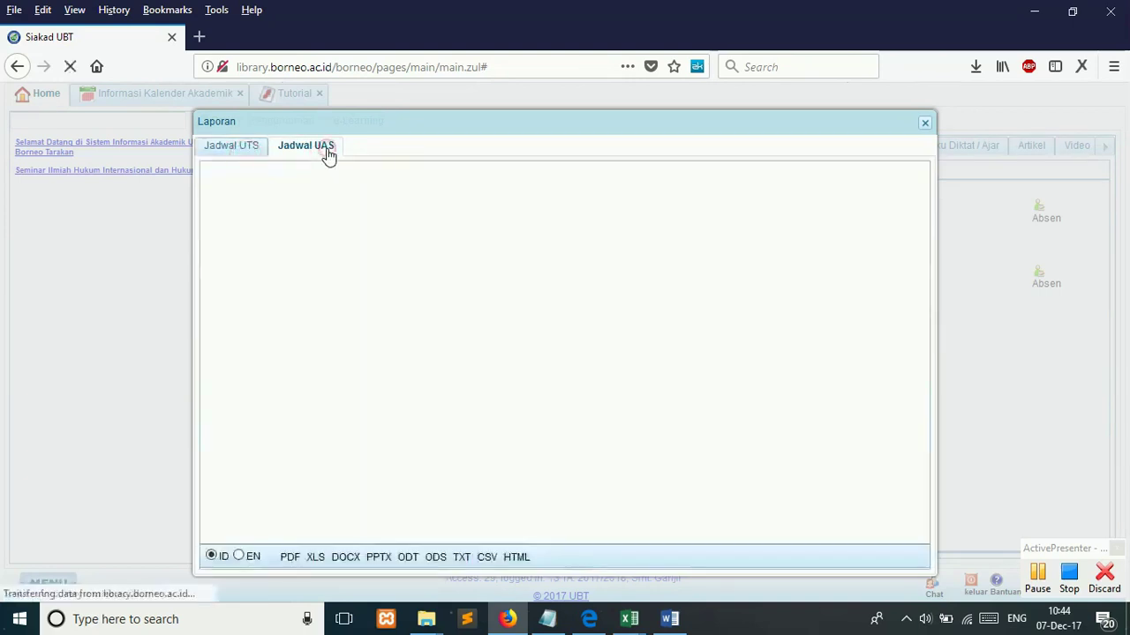
click(244, 151)
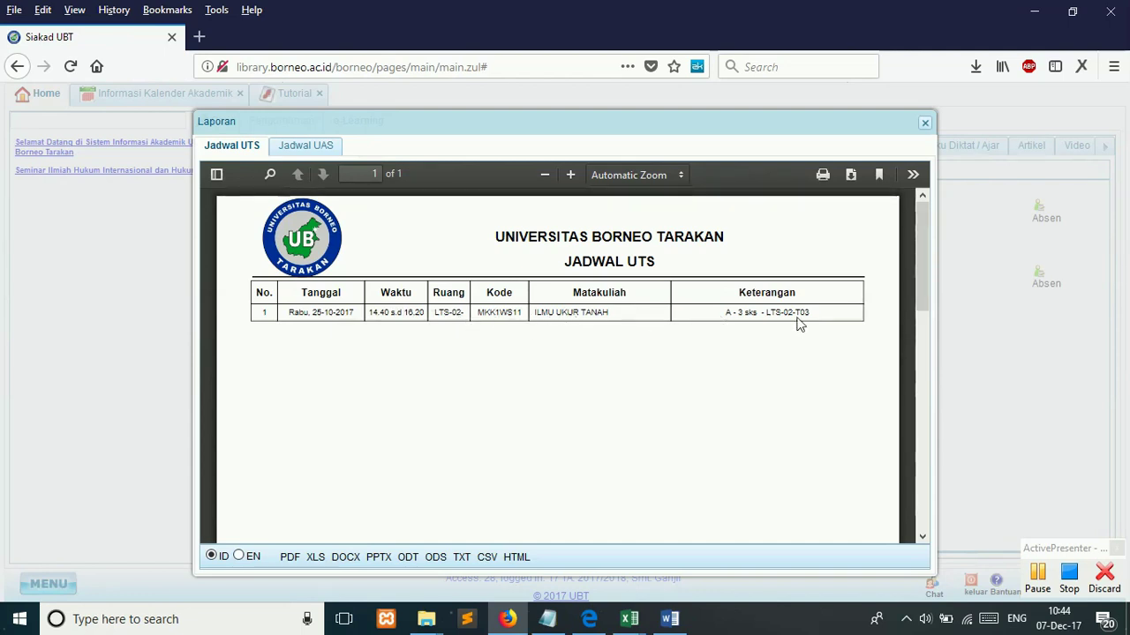
click(305, 144)
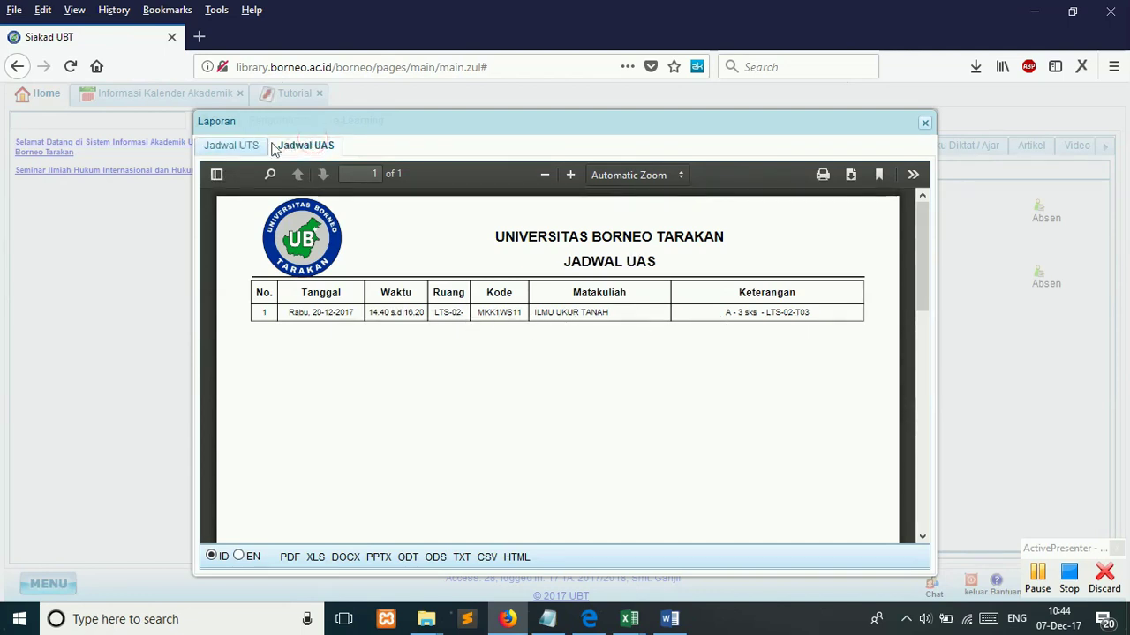
click(927, 125)
click(588, 619)
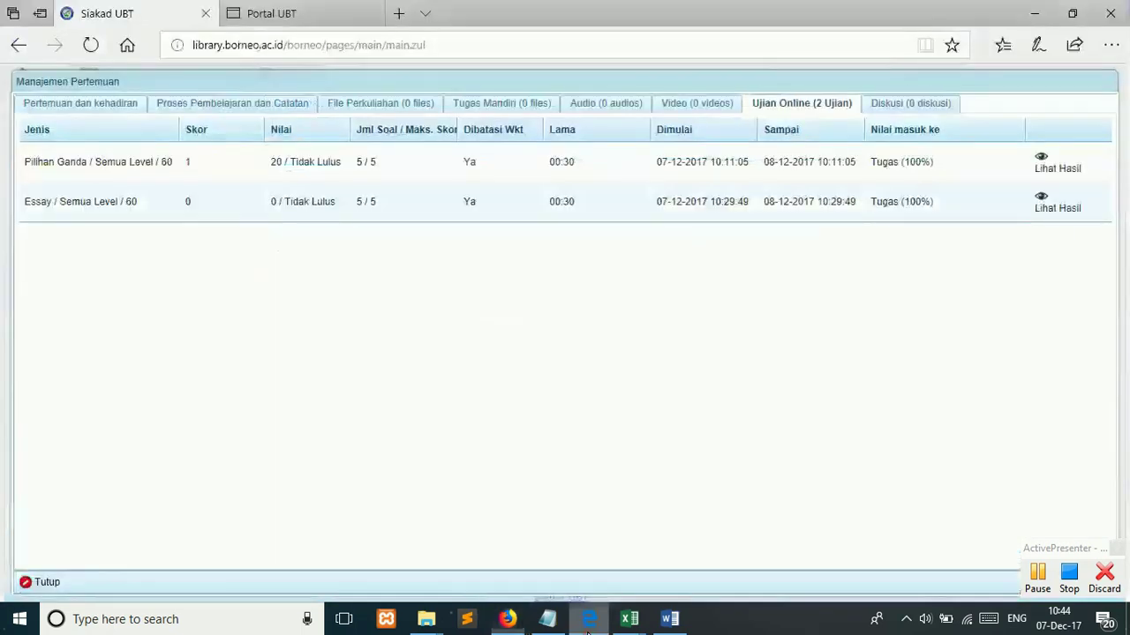
- Log out the student and take the first student's number from the Pertemuan 8 attendance list
click(46, 586)
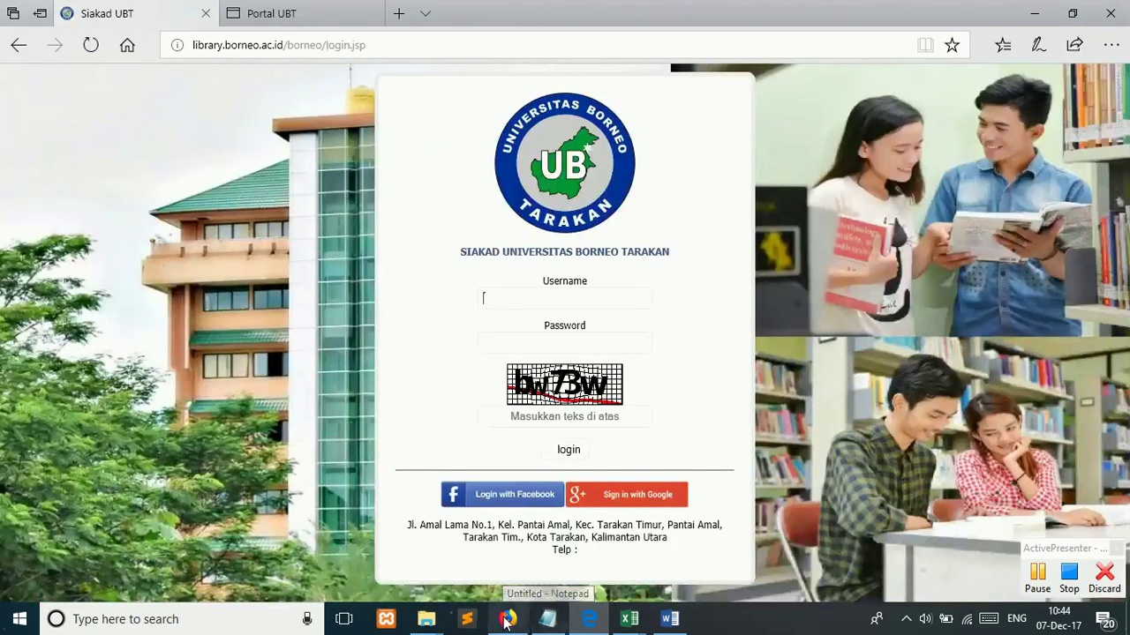
click(507, 618)
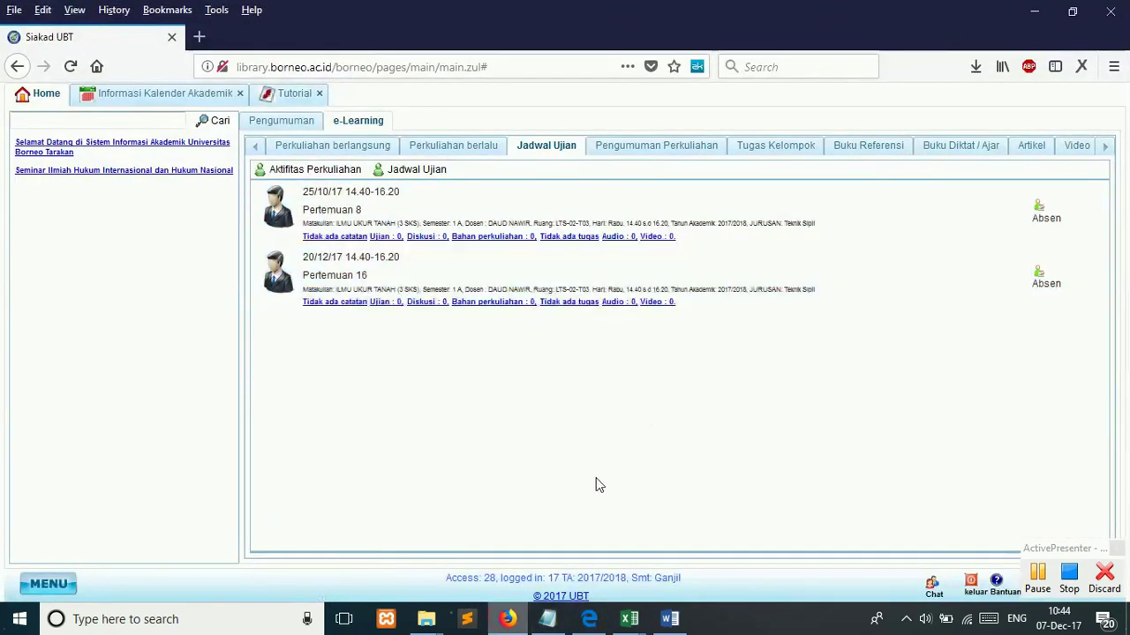
click(1041, 217)
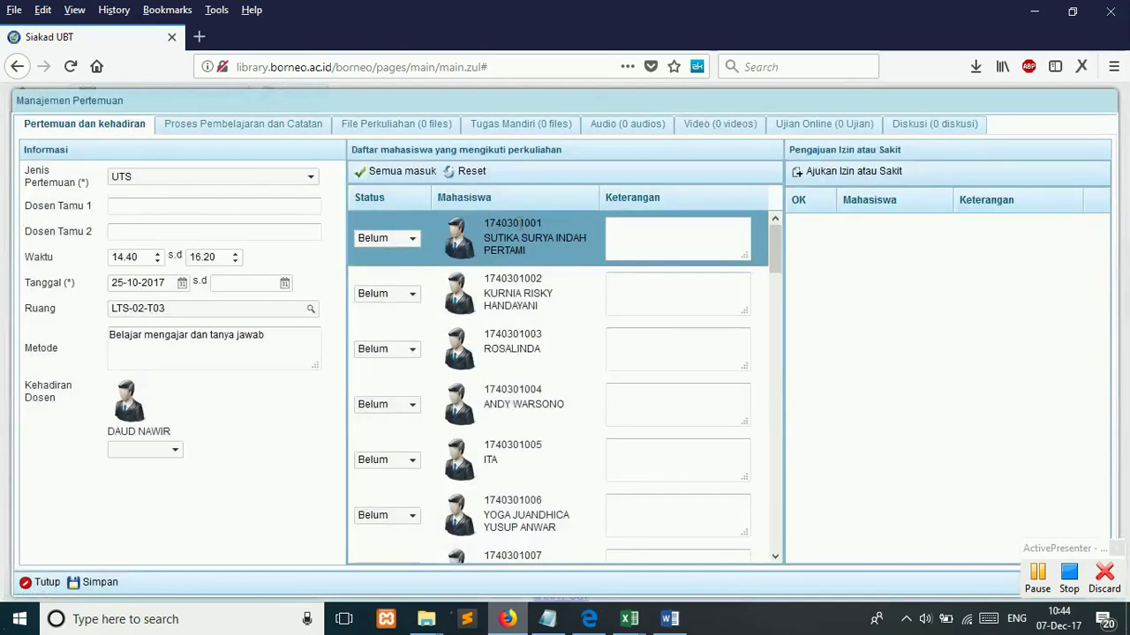
double_click(519, 224)
key(ctrl+c)
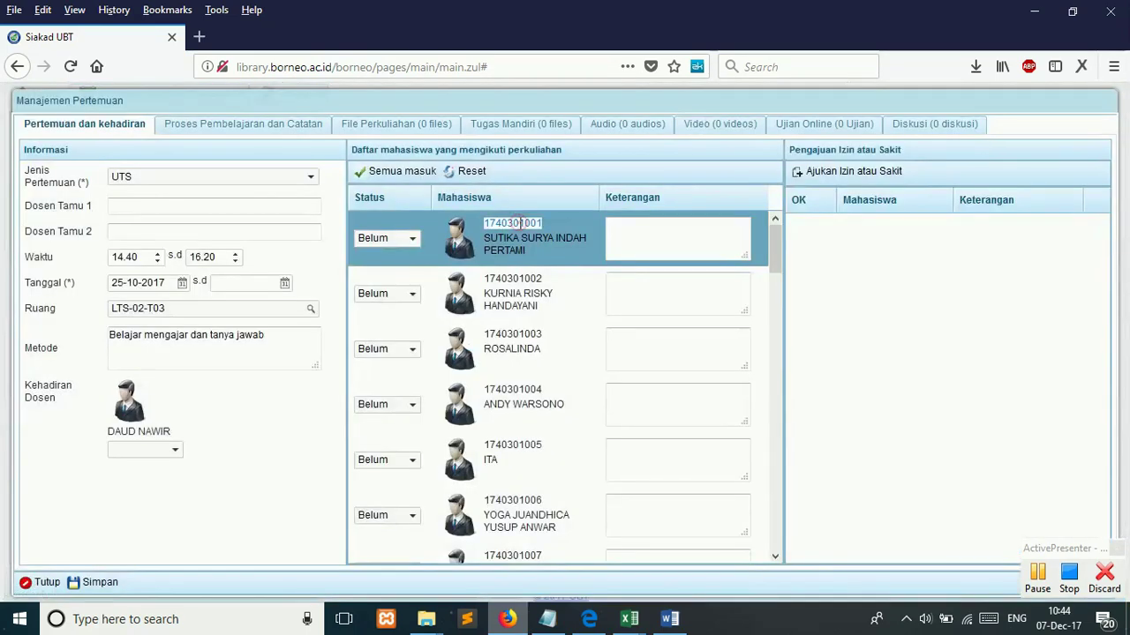
click(42, 582)
- Log in as that student using the pasted number, the saved password and the captcha
click(597, 616)
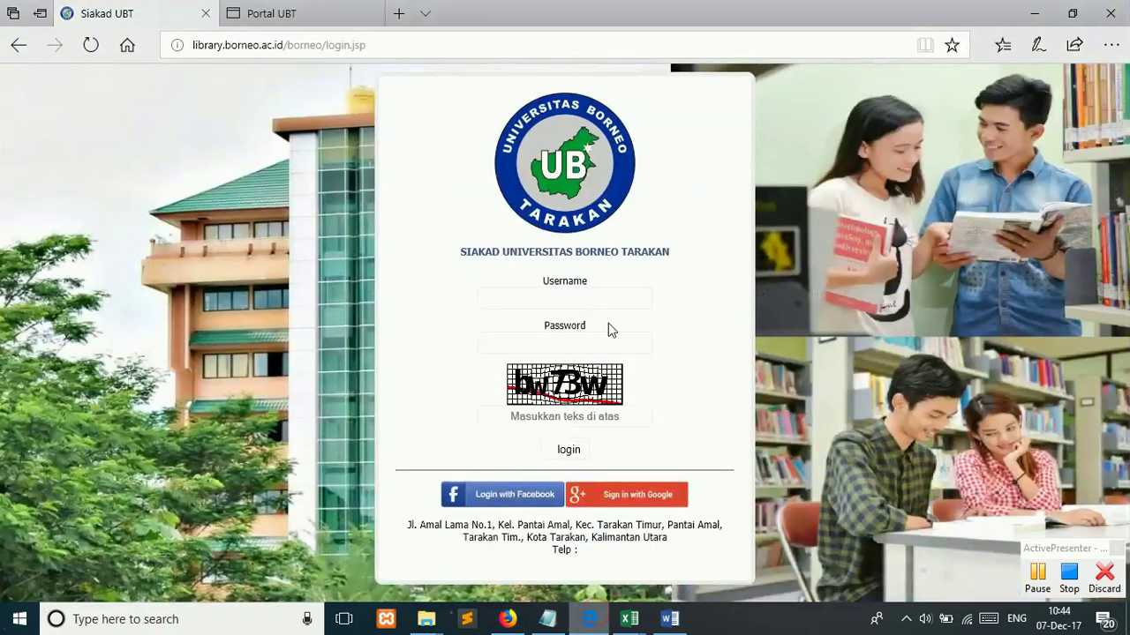
key(ctrl+v)
click(608, 329)
click(591, 420)
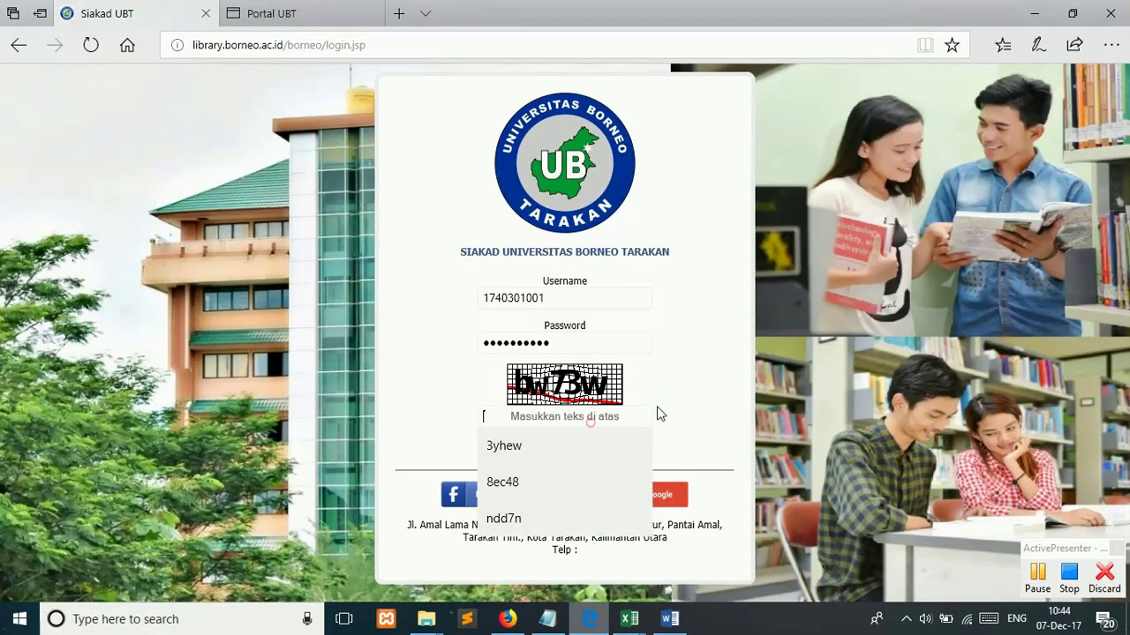
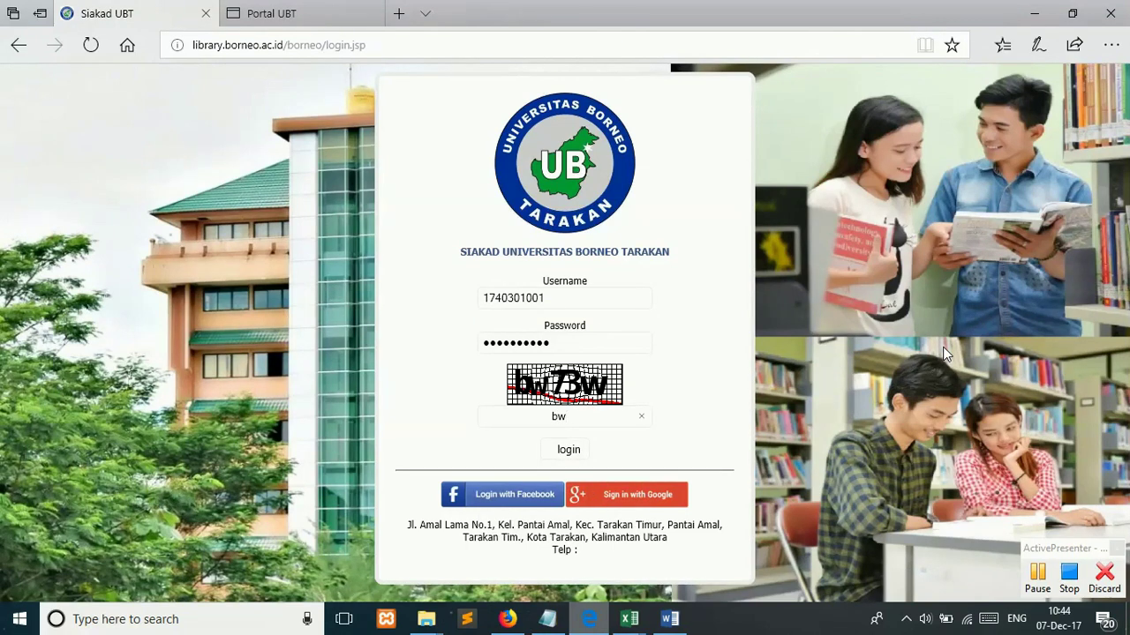
key(Return)
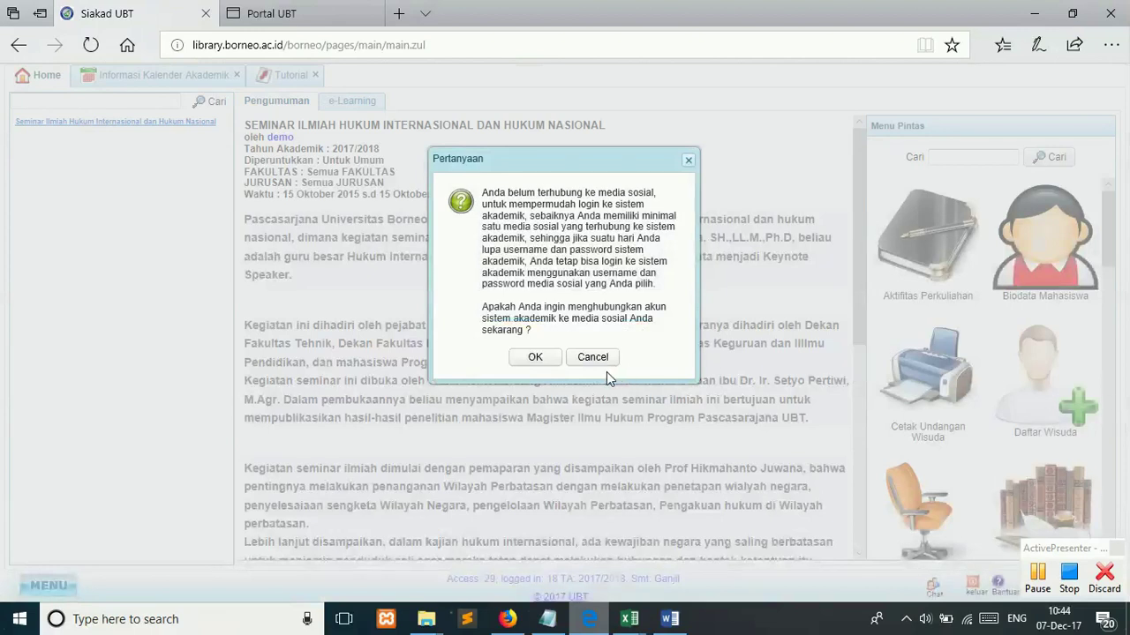
- Decline social-media linking and print the student's exam schedule report from e-Learning
click(598, 360)
click(353, 104)
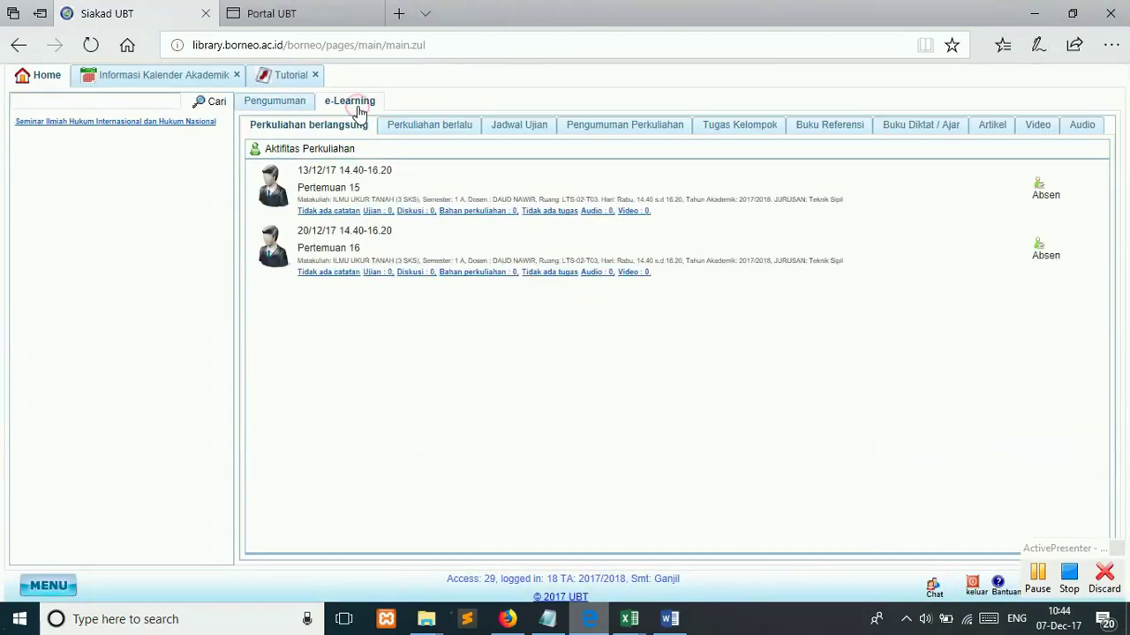
click(547, 127)
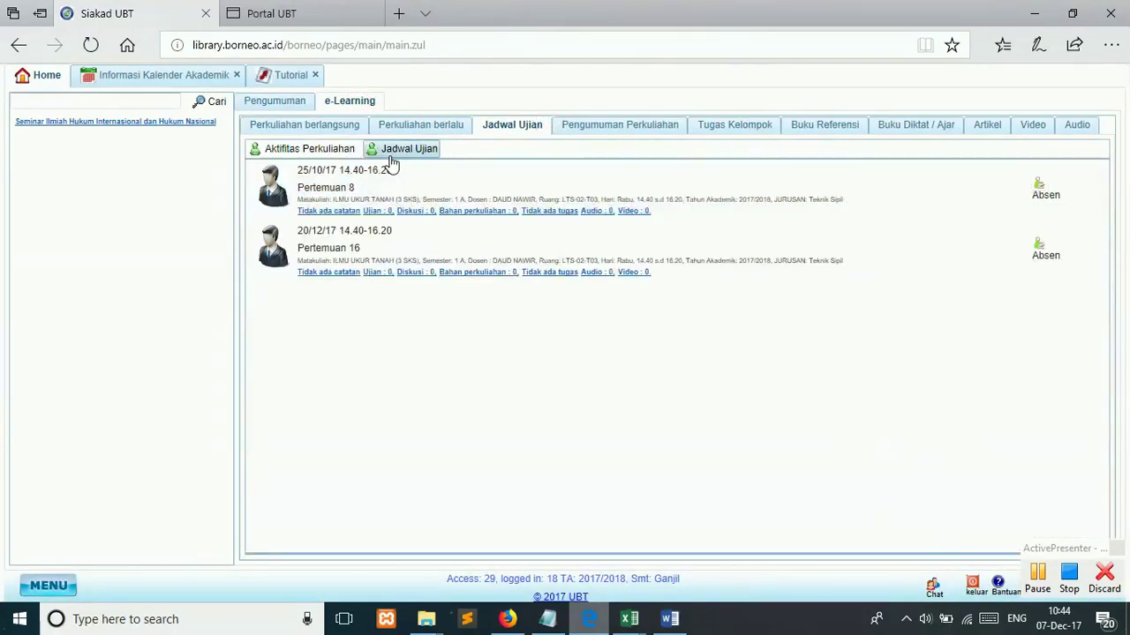
click(391, 150)
click(396, 381)
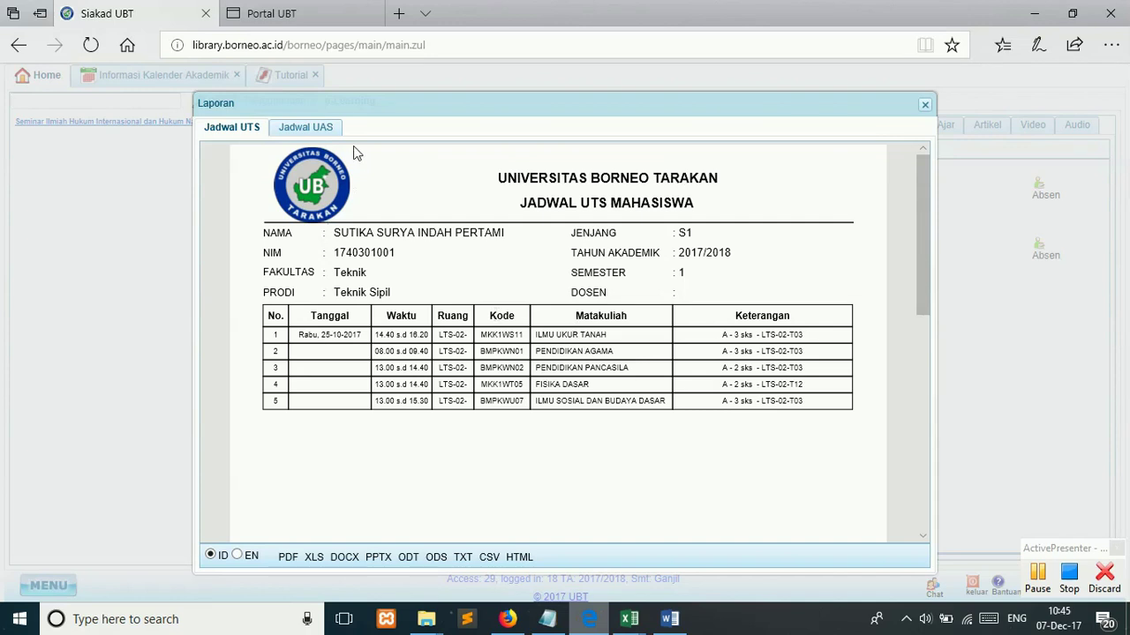
- Review the student's UAS and UTS schedule tabs, then return to the lecturer's Firefox window
click(329, 131)
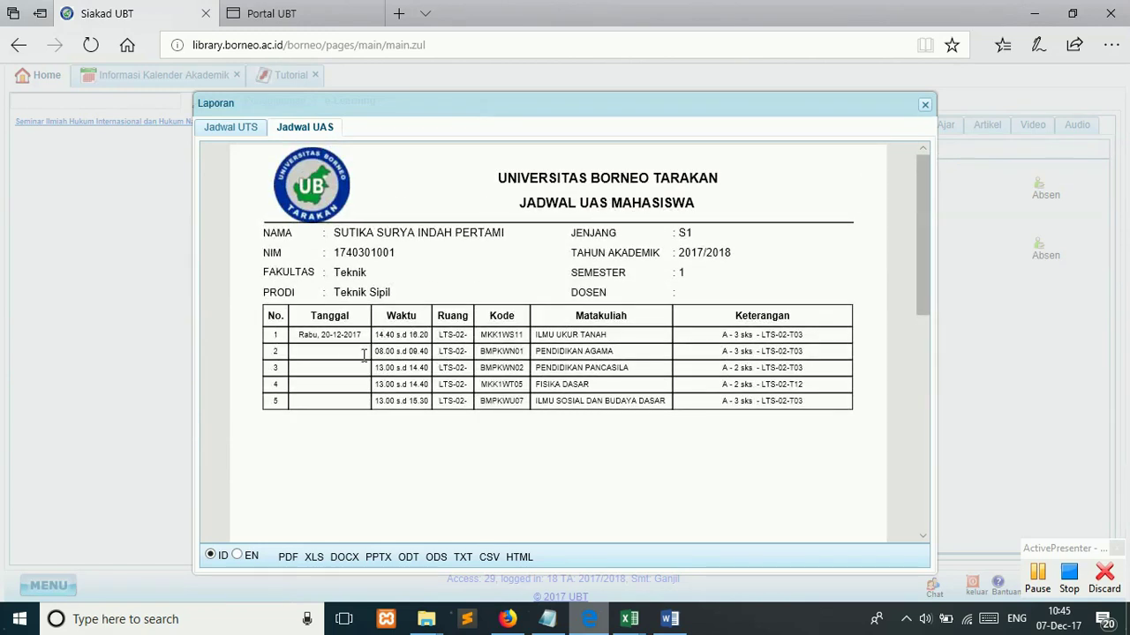
click(338, 389)
click(324, 349)
click(325, 384)
click(336, 403)
click(334, 353)
click(243, 130)
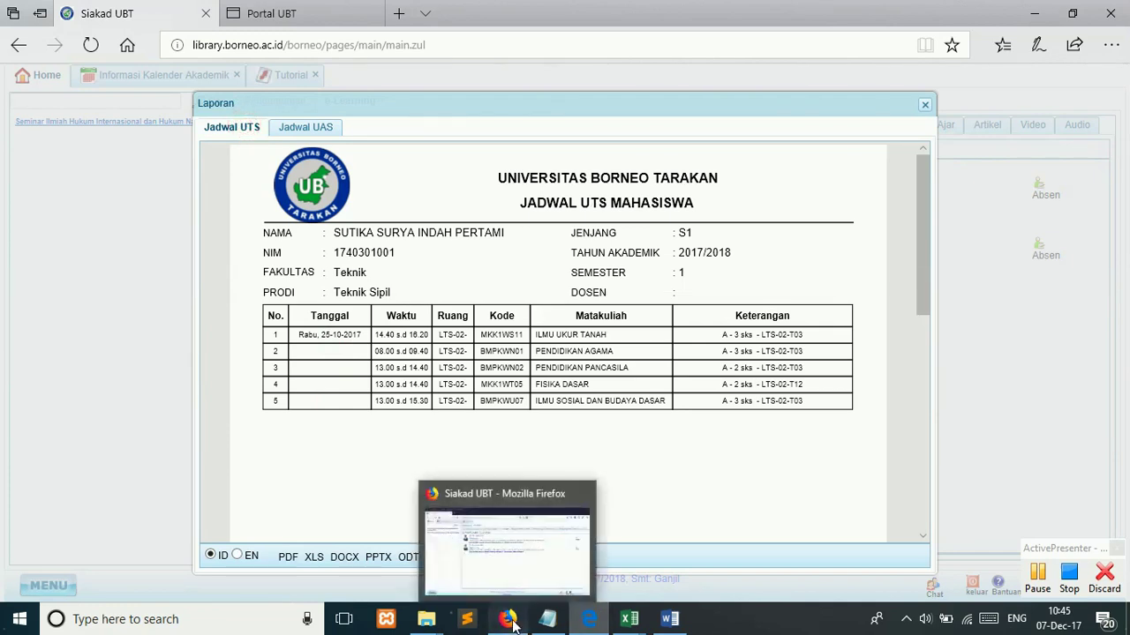
click(510, 619)
click(462, 498)
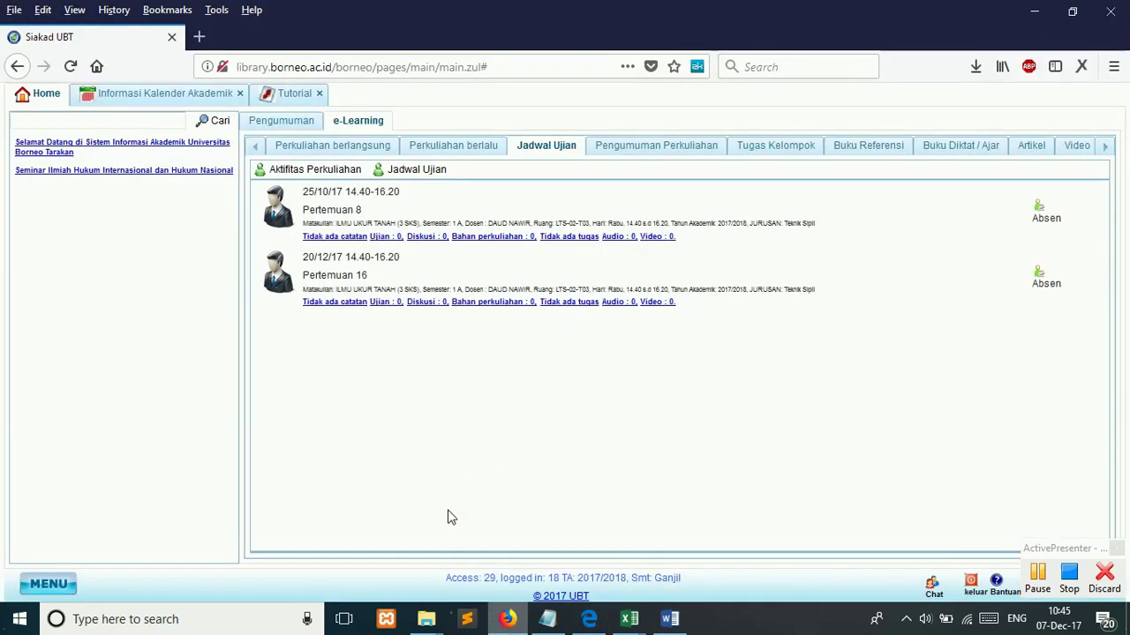
- Open Pertemuan 15's course materials (0 files) under ongoing lectures and start a file upload
click(345, 146)
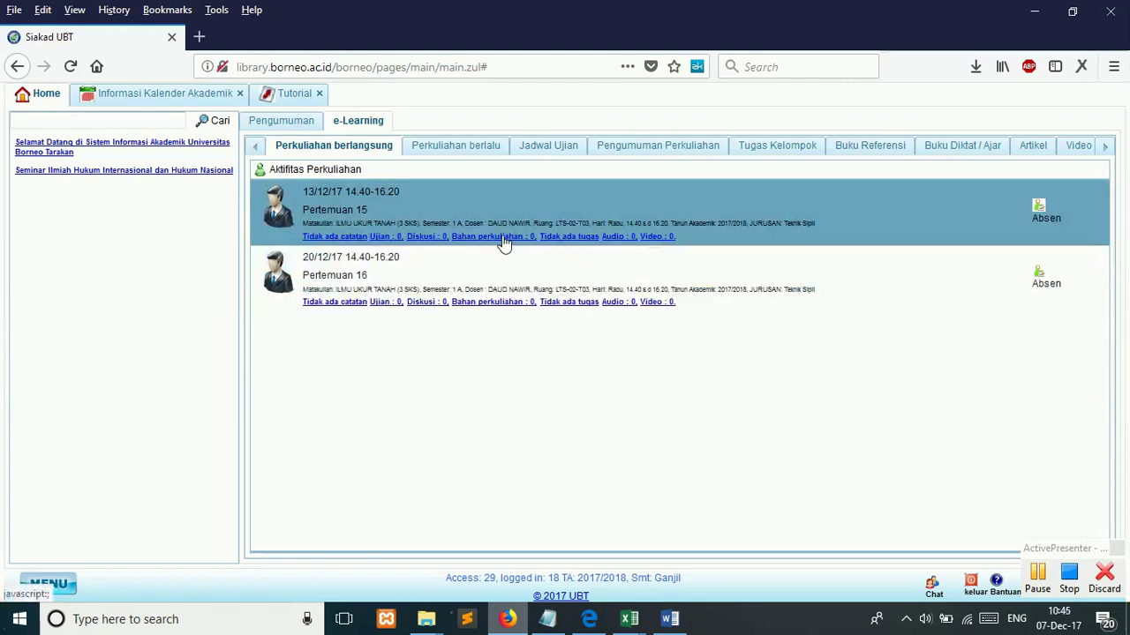
click(504, 239)
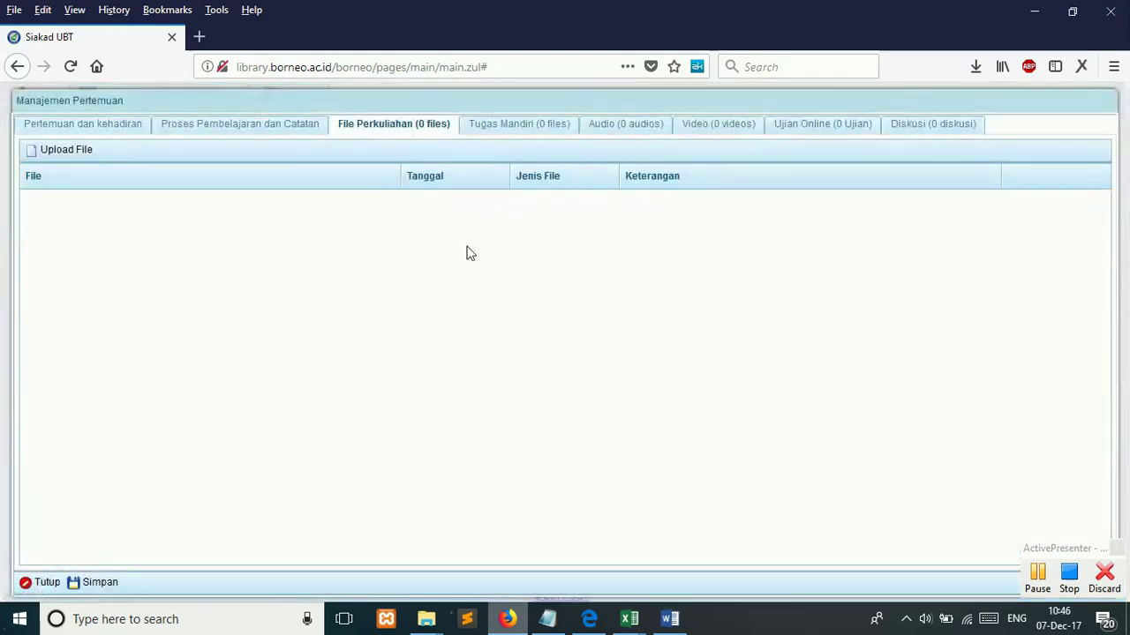
click(41, 582)
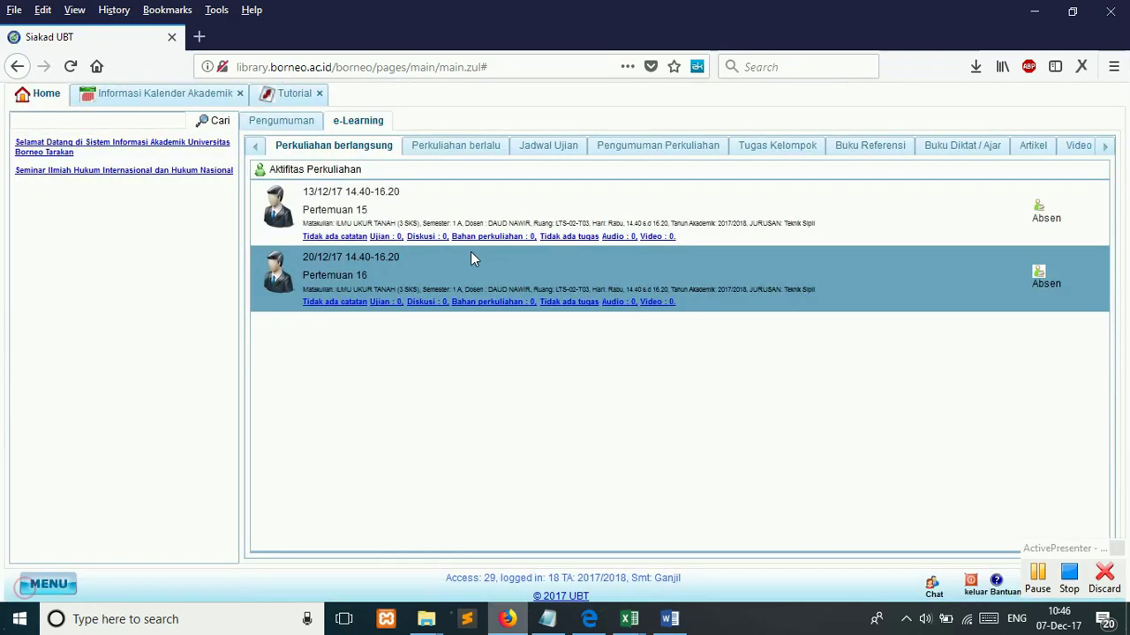
click(483, 239)
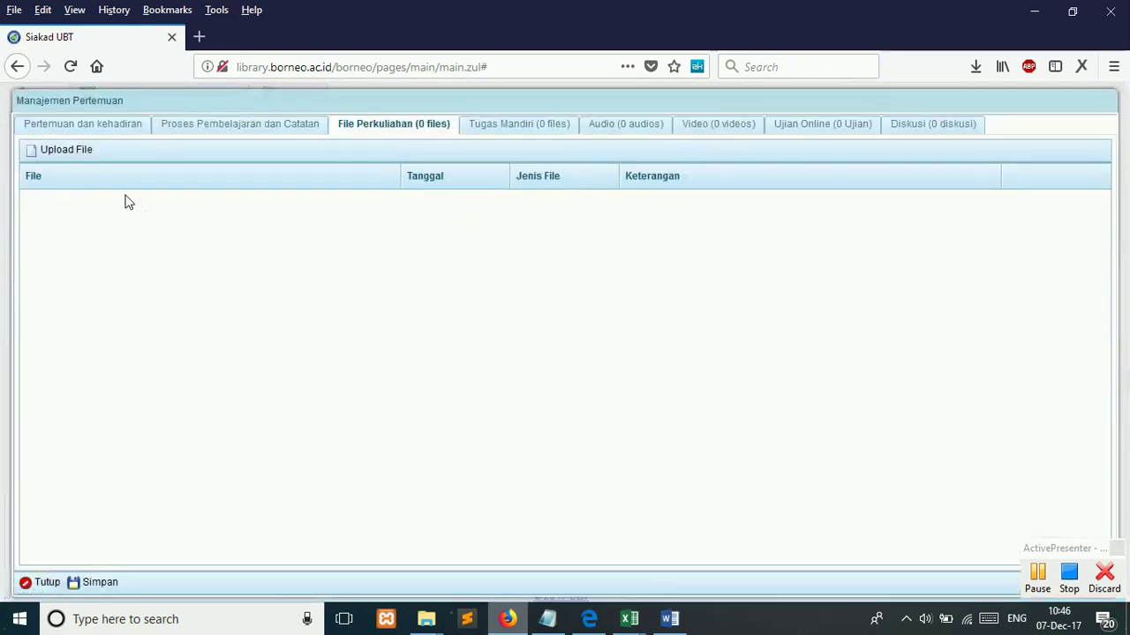
click(79, 163)
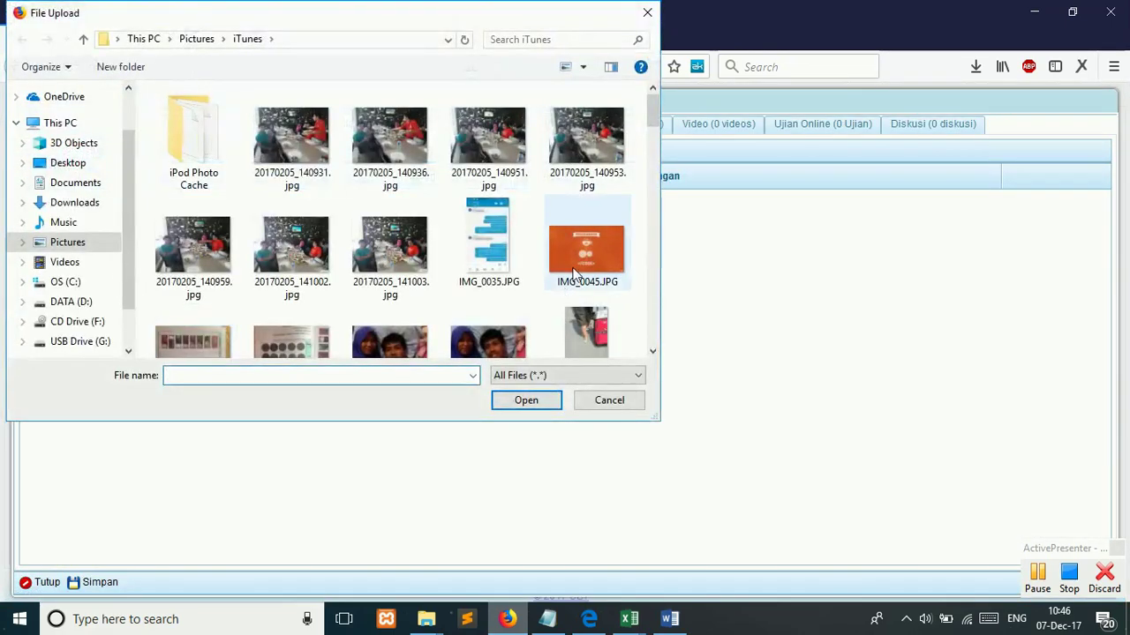
- Upload IMG_0045.JPG described as 'file ini berupa file presentasi pertemuan k' and save it
double_click(585, 254)
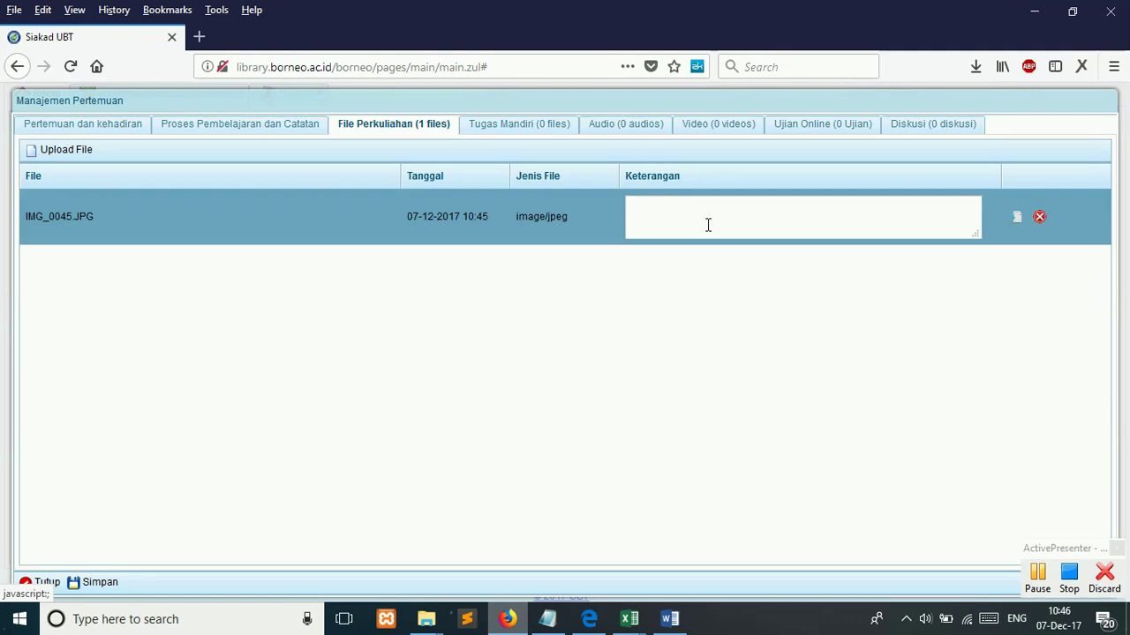
click(709, 224)
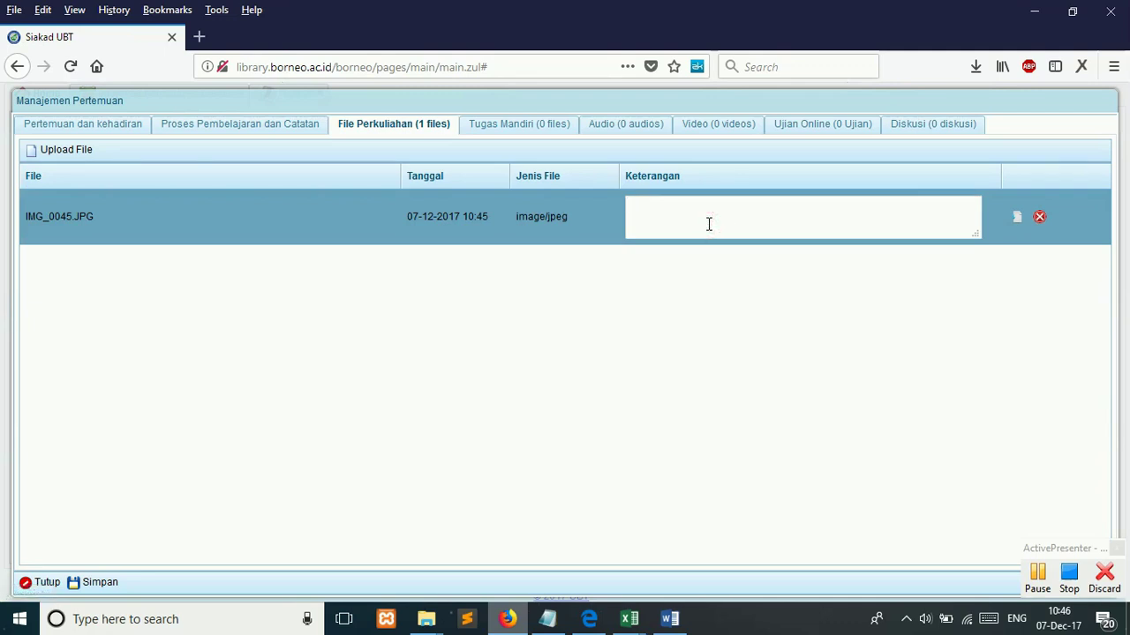
text(file ini berupa file presentasi pert)
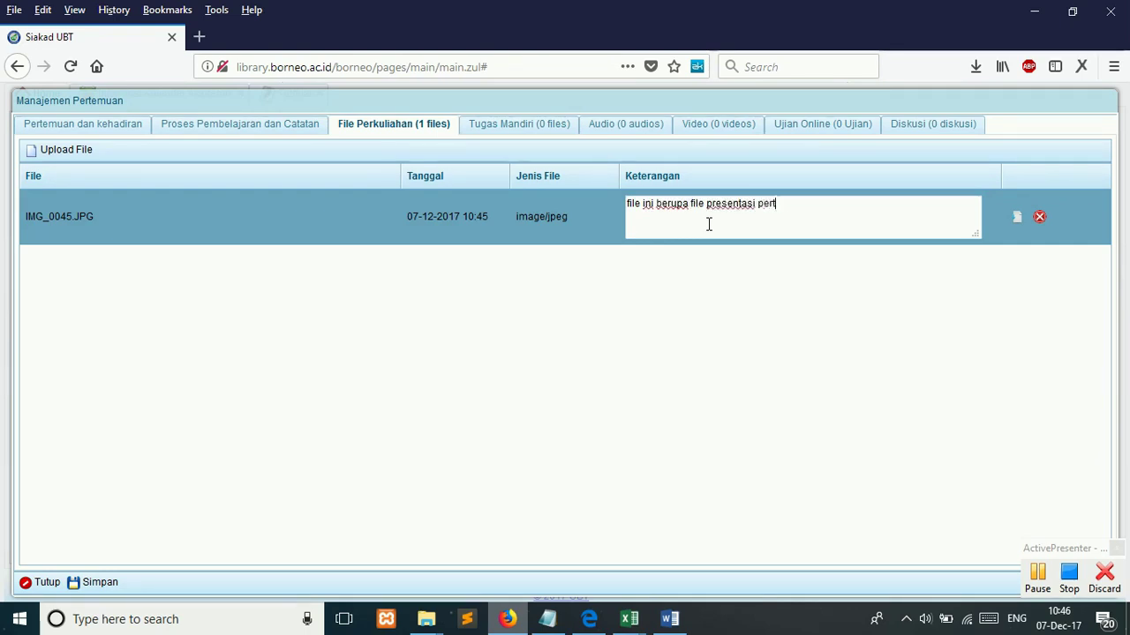
text(emuan ke 15)
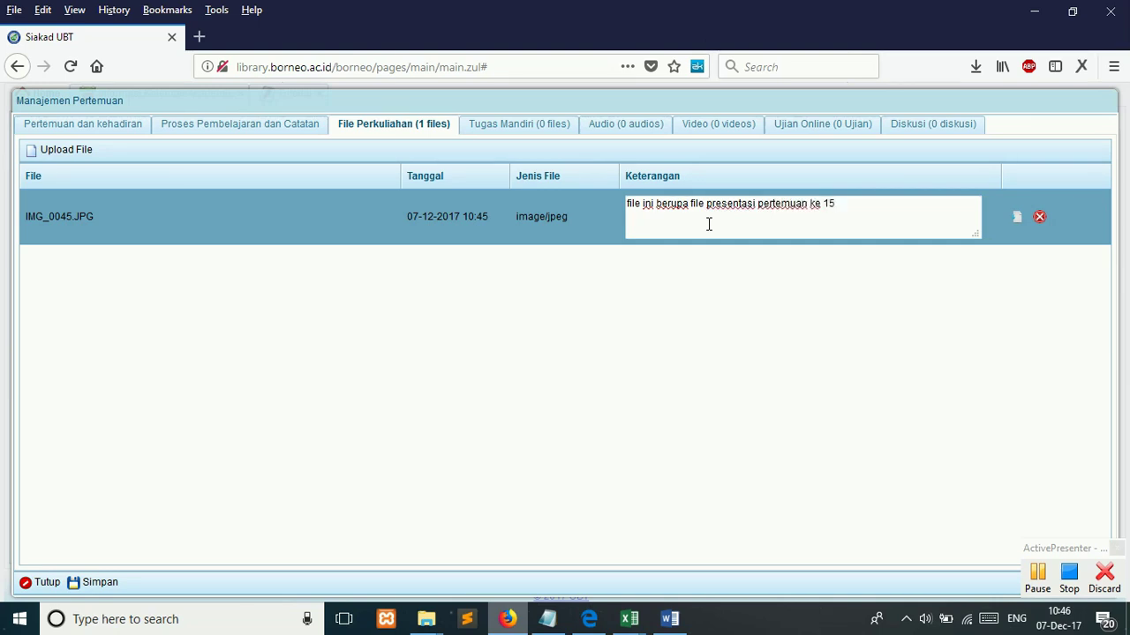
click(729, 438)
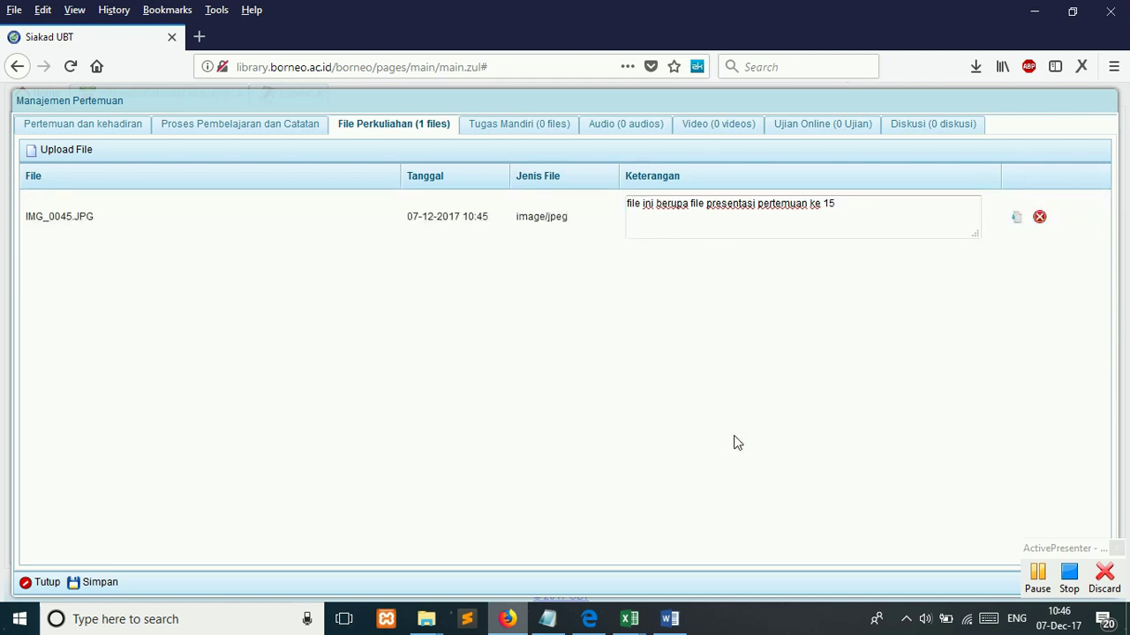
click(92, 583)
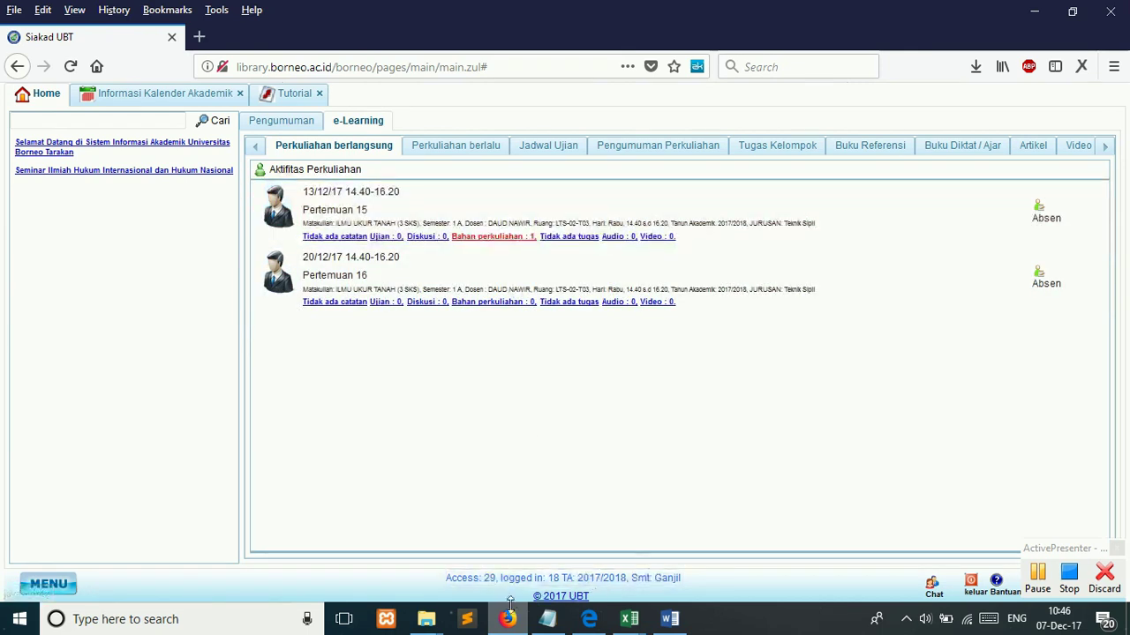
click(589, 619)
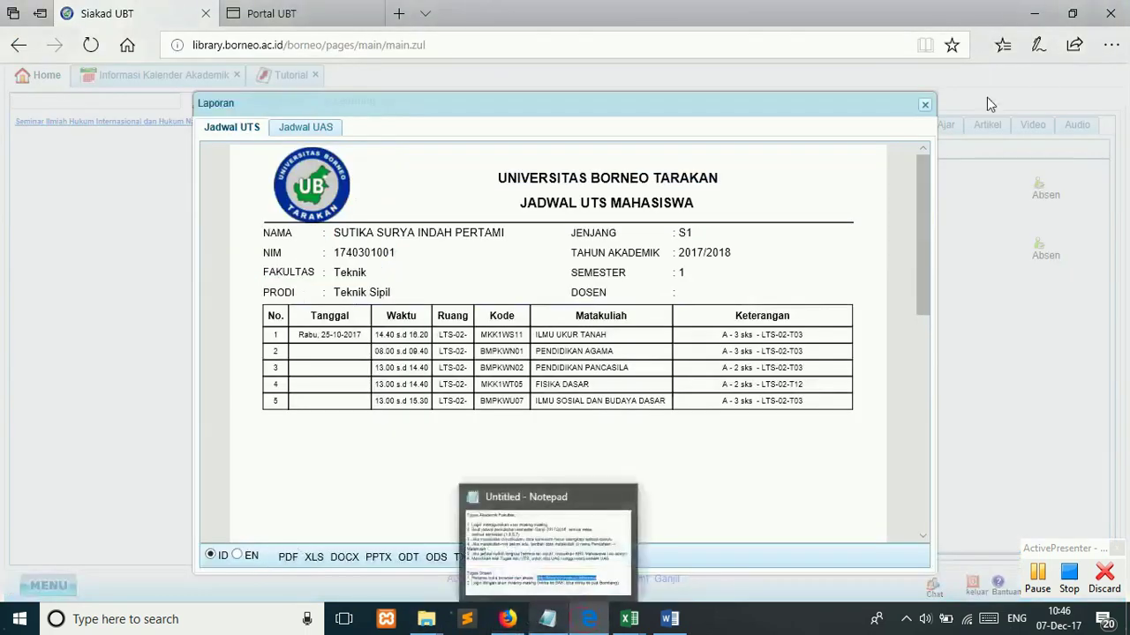
click(925, 108)
click(354, 126)
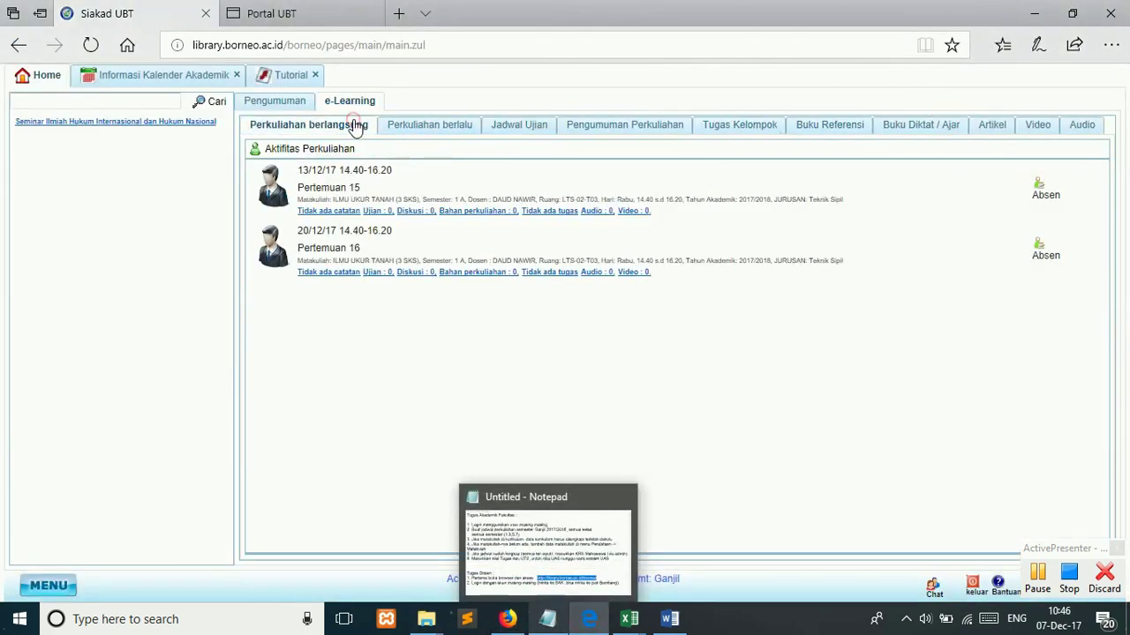
click(91, 44)
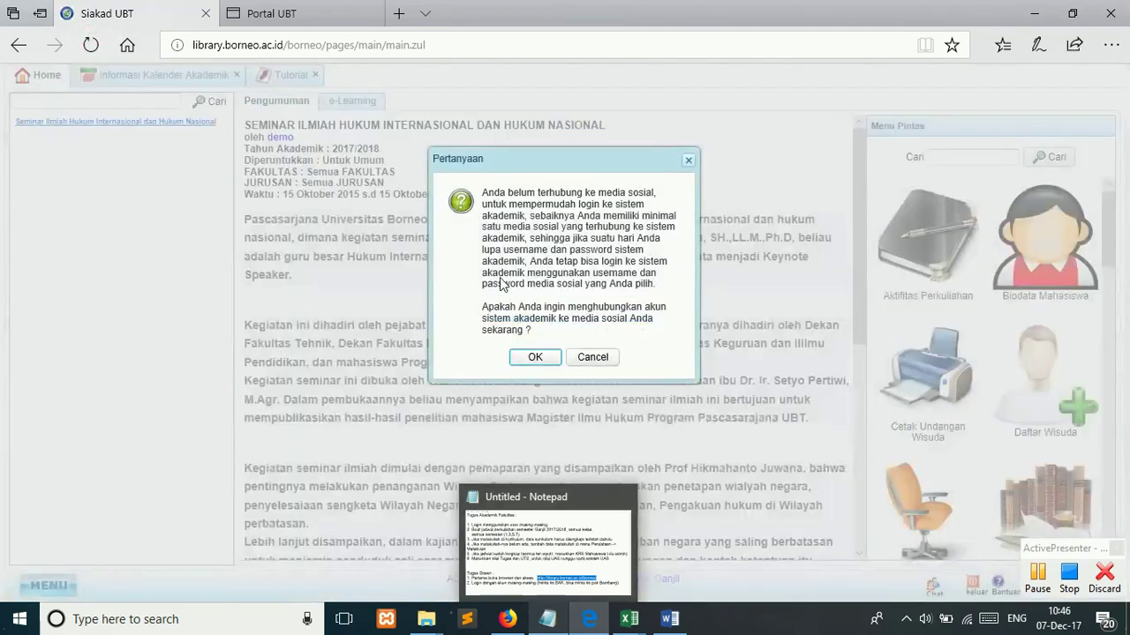
click(593, 358)
click(350, 101)
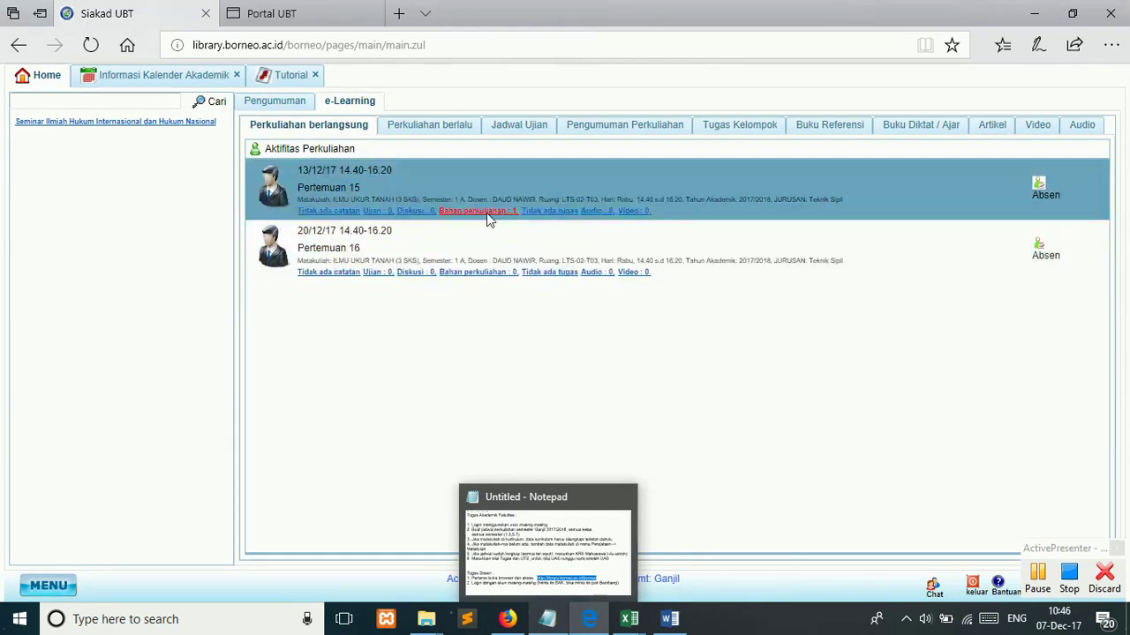
click(486, 212)
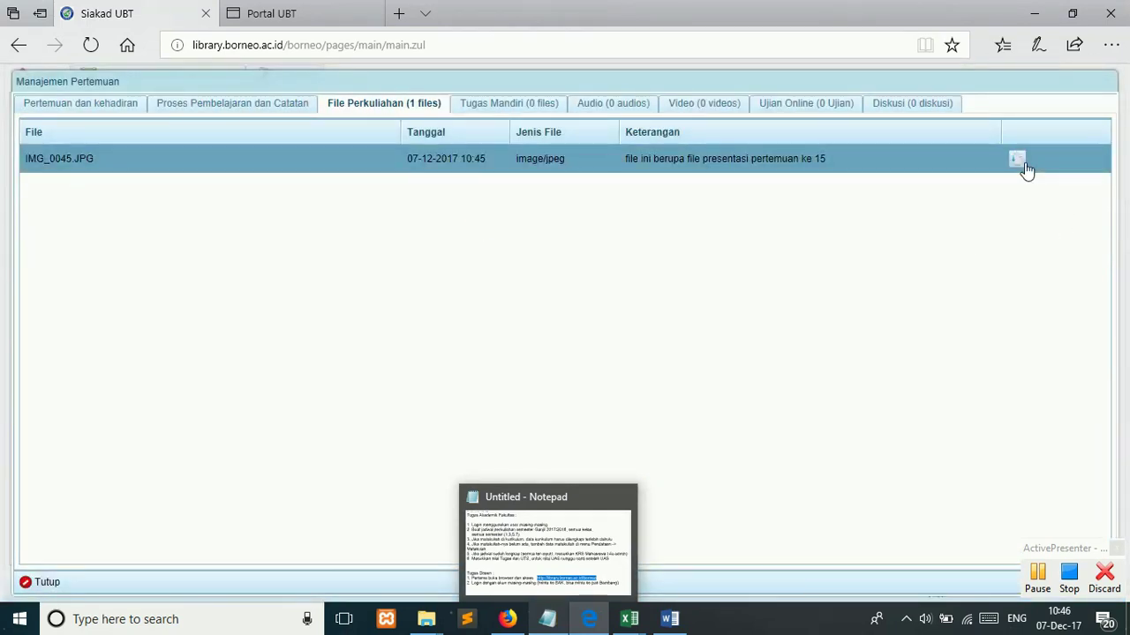
click(41, 583)
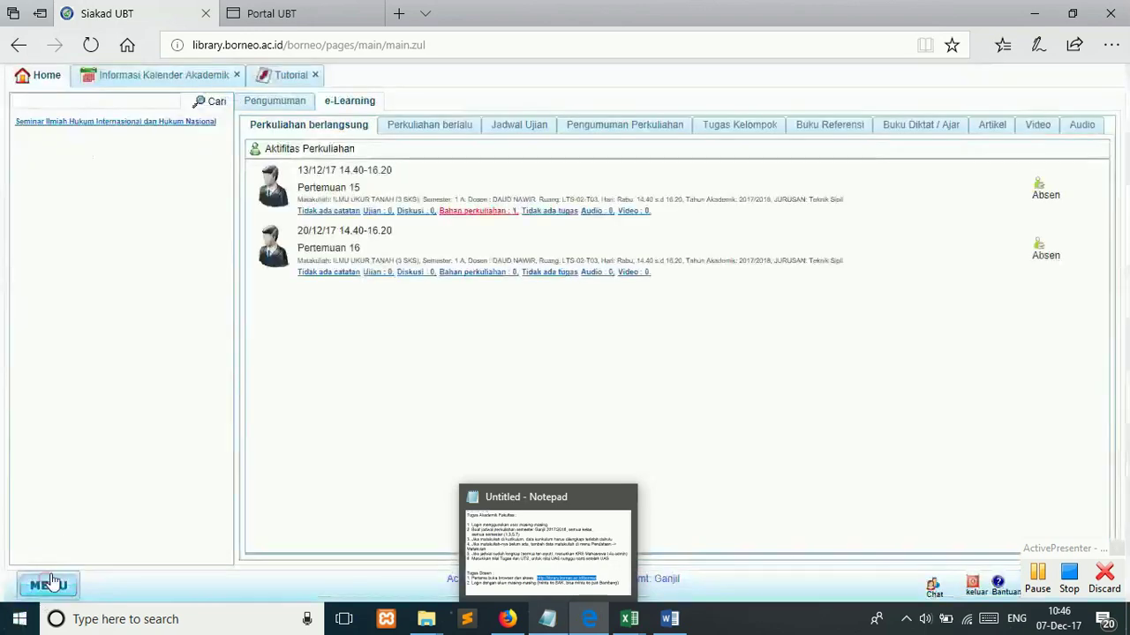
click(507, 619)
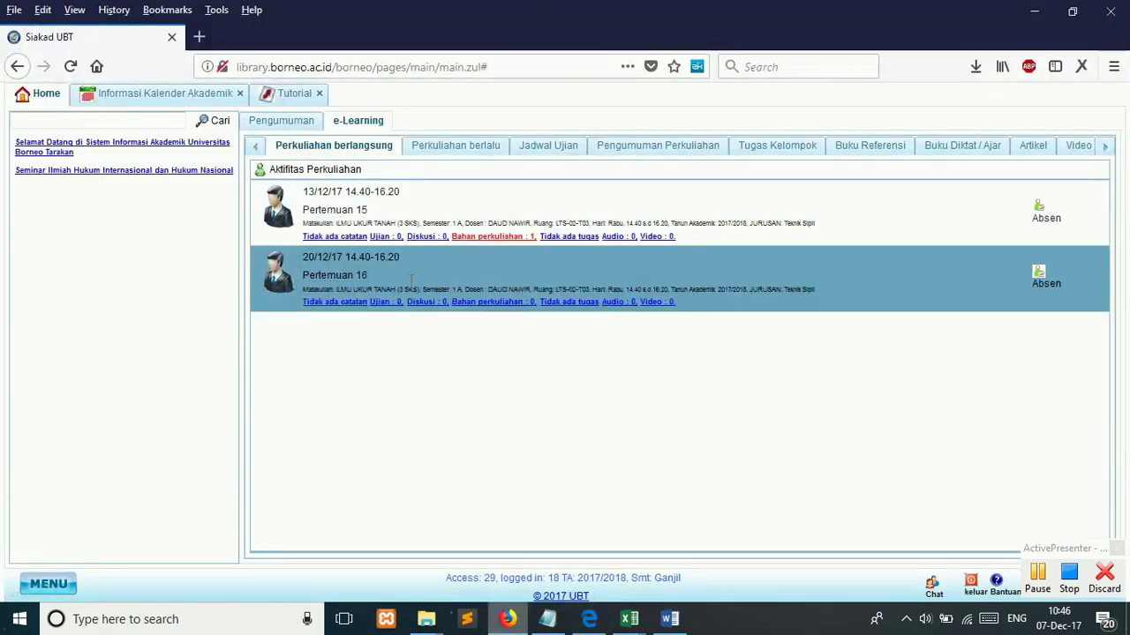
- Post a new 'test' discussion on Pertemuan 15 as the lecturer
click(424, 238)
click(78, 157)
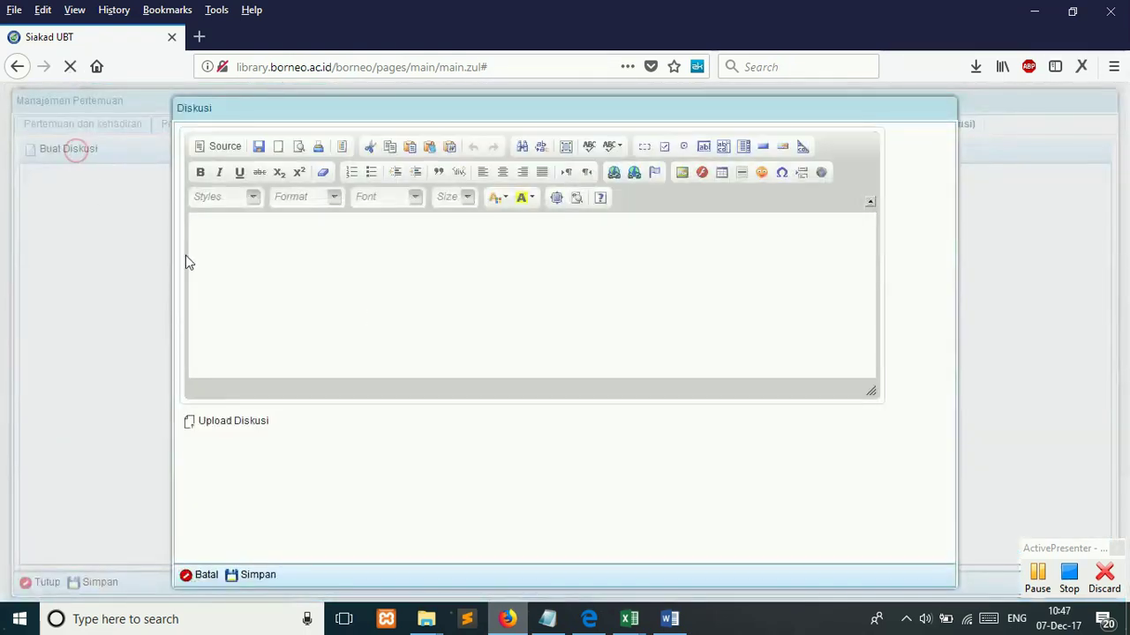
click(373, 320)
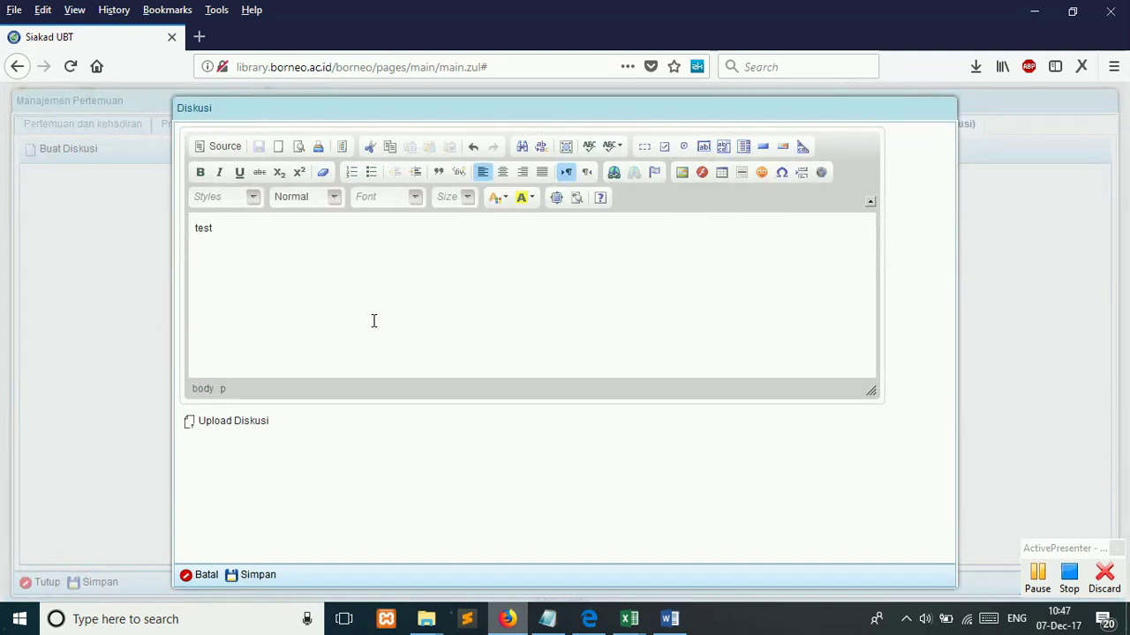
click(244, 575)
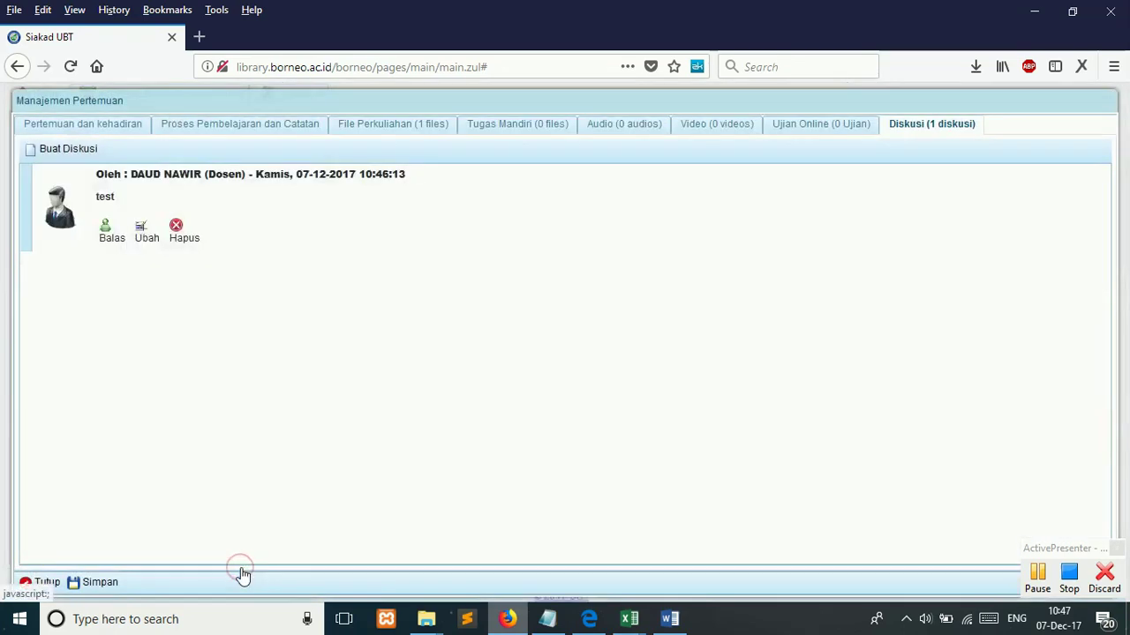
- As the student, reply 'ok bossss' to the test discussion and close the panel
click(589, 619)
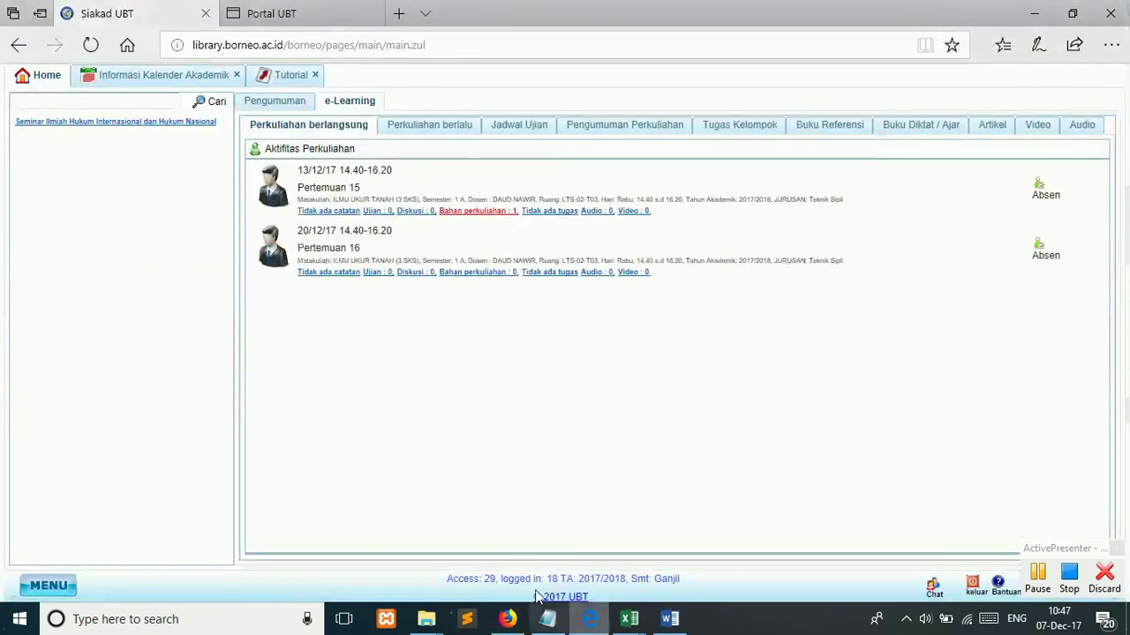
click(408, 213)
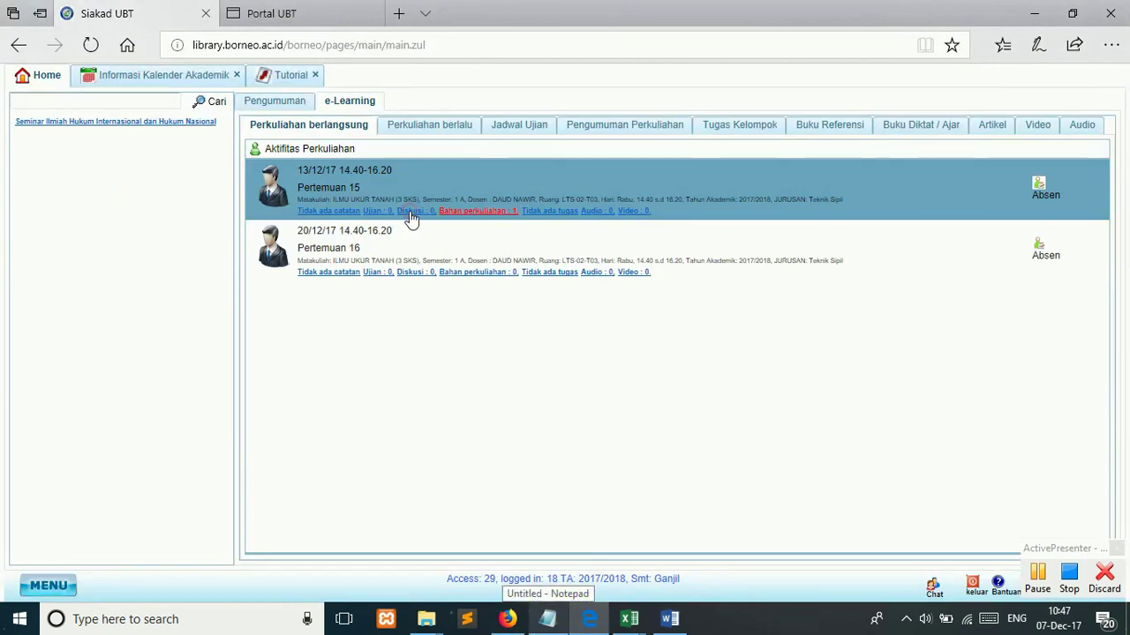
click(111, 209)
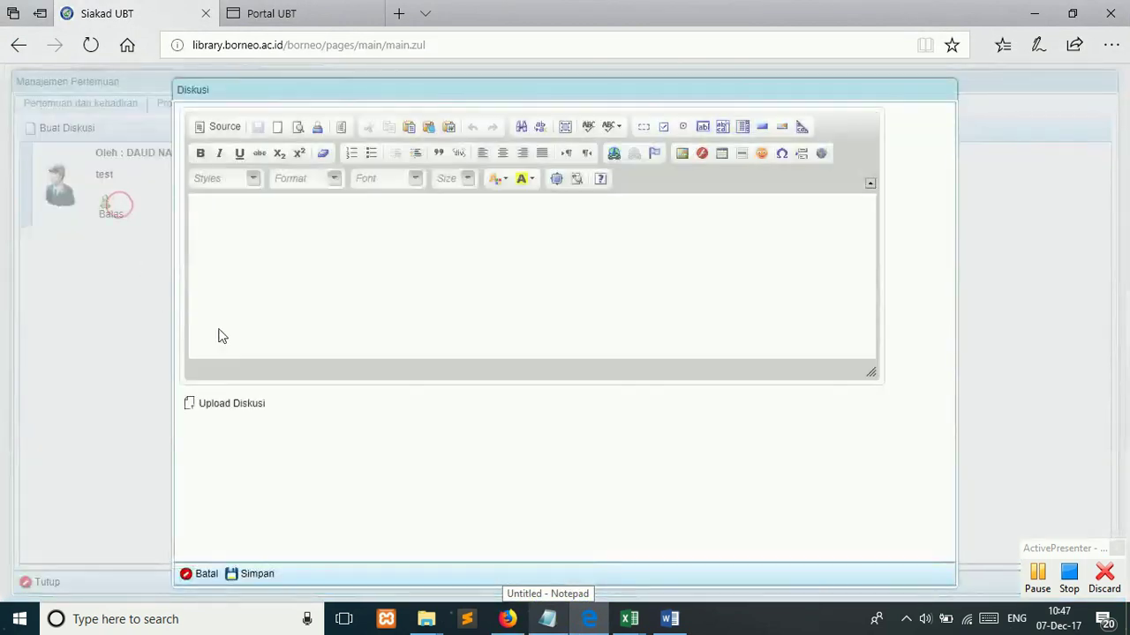
click(306, 318)
text(ok bossss)
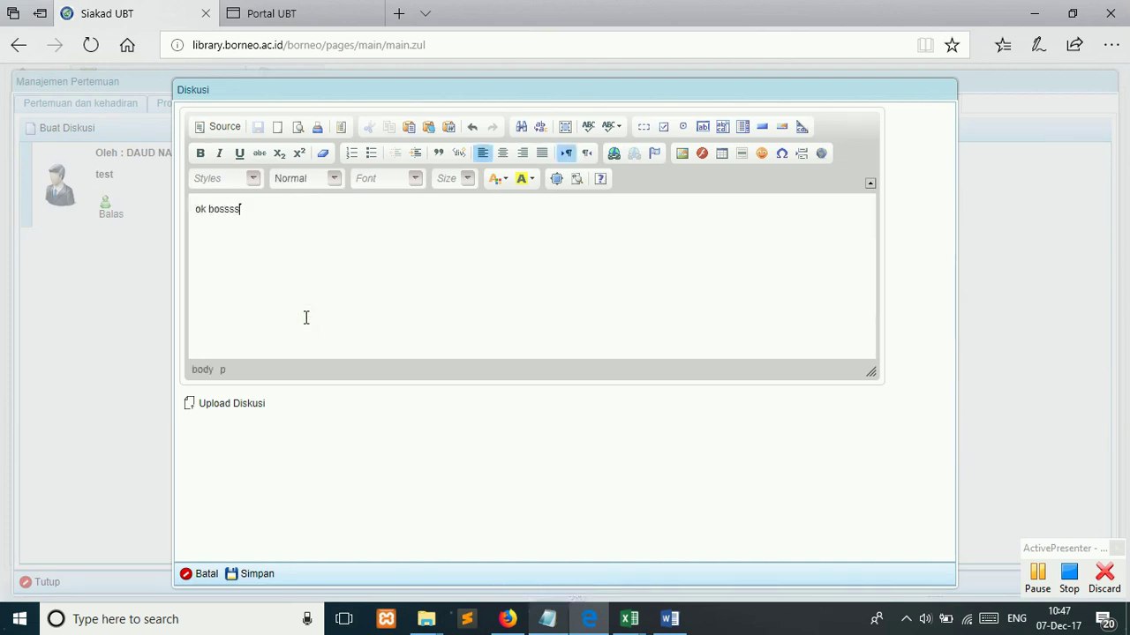
click(257, 574)
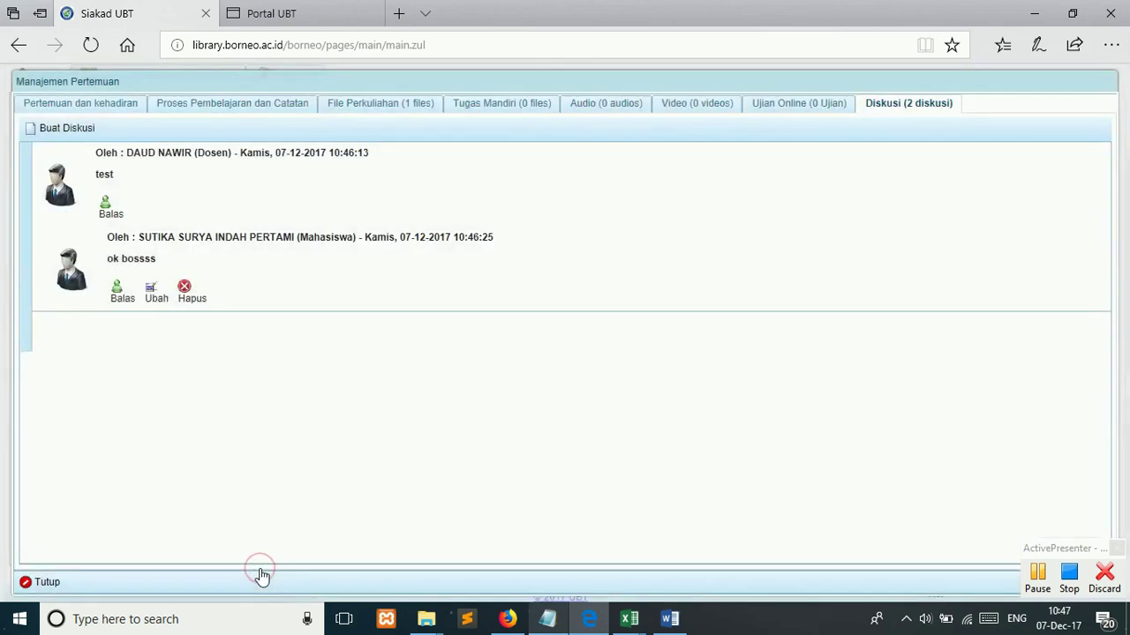
click(42, 581)
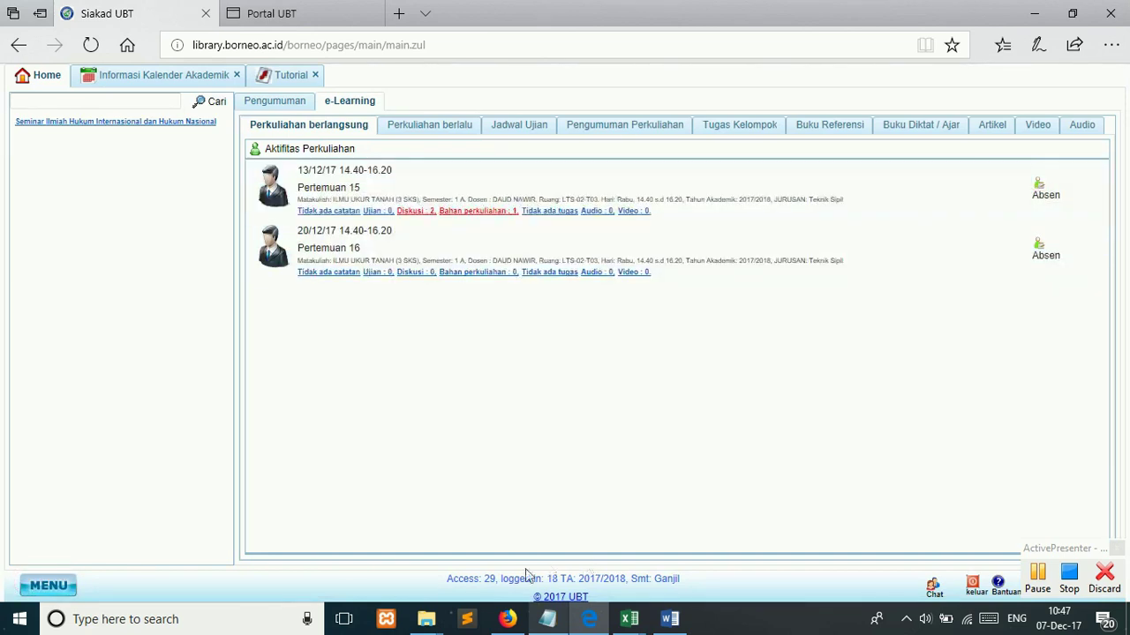
- Open meeting 15's audio materials and try the audio upload and audio link forms, cancelling both
click(507, 619)
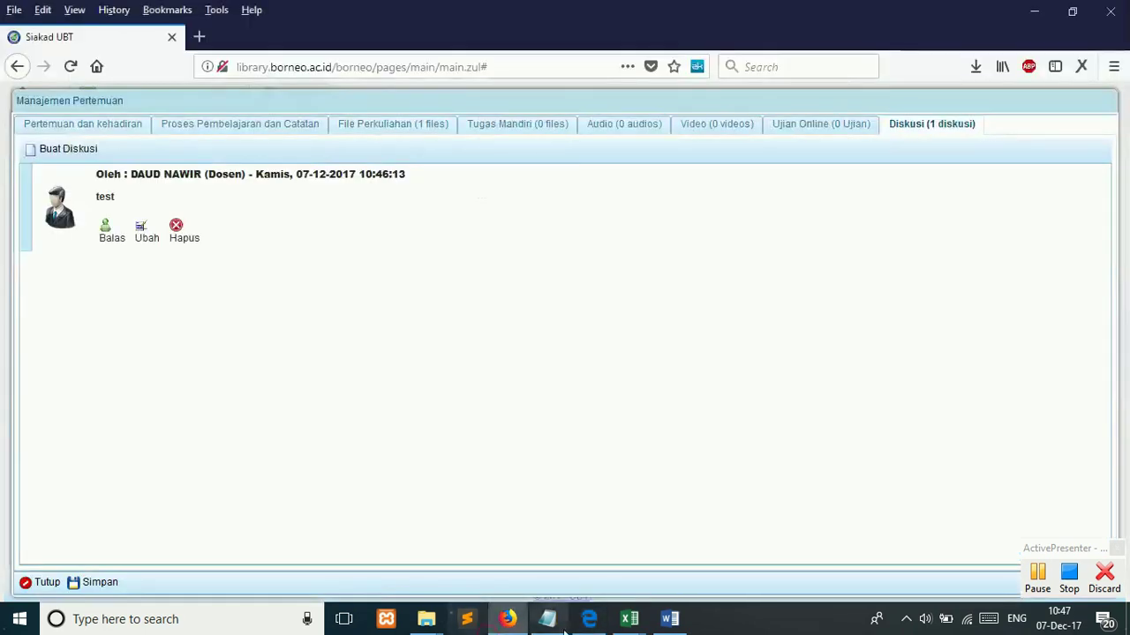
click(100, 584)
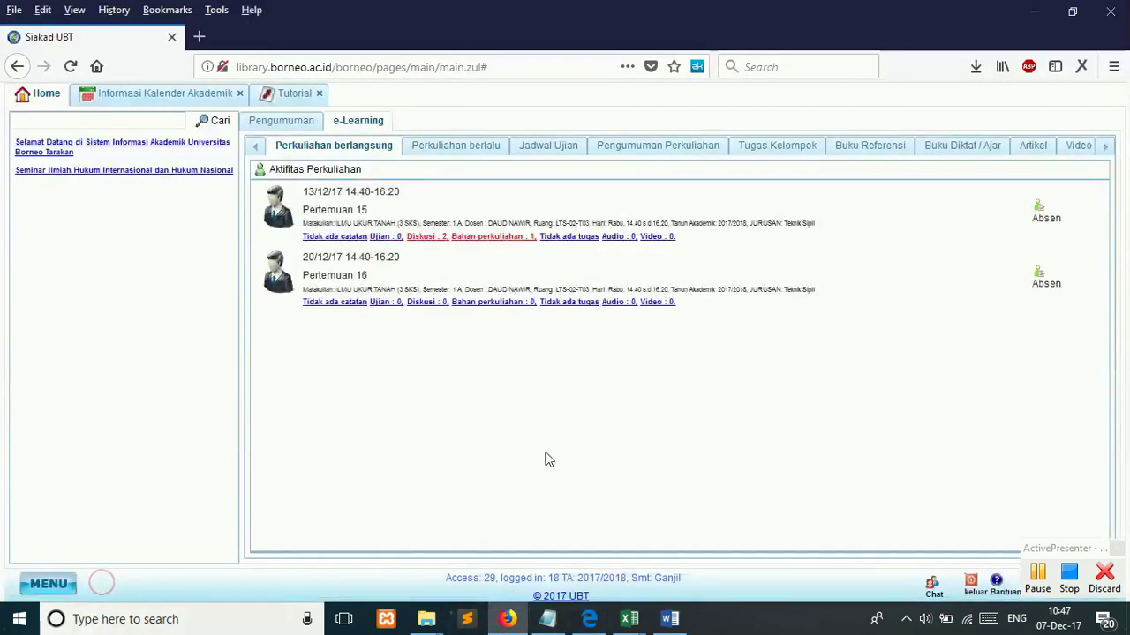
click(620, 237)
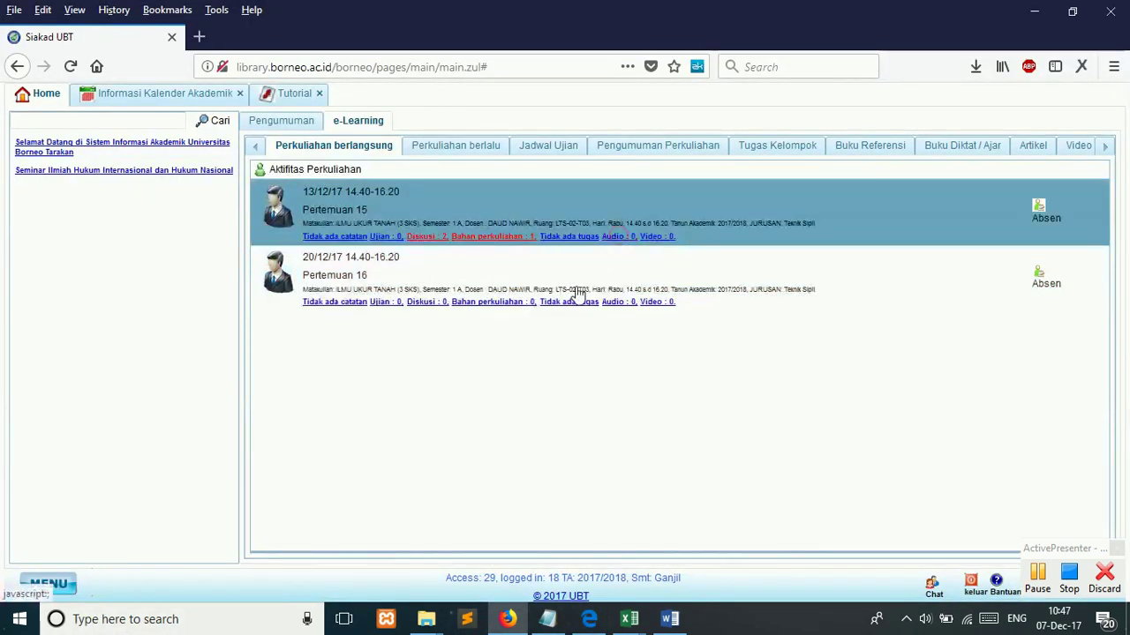
click(117, 161)
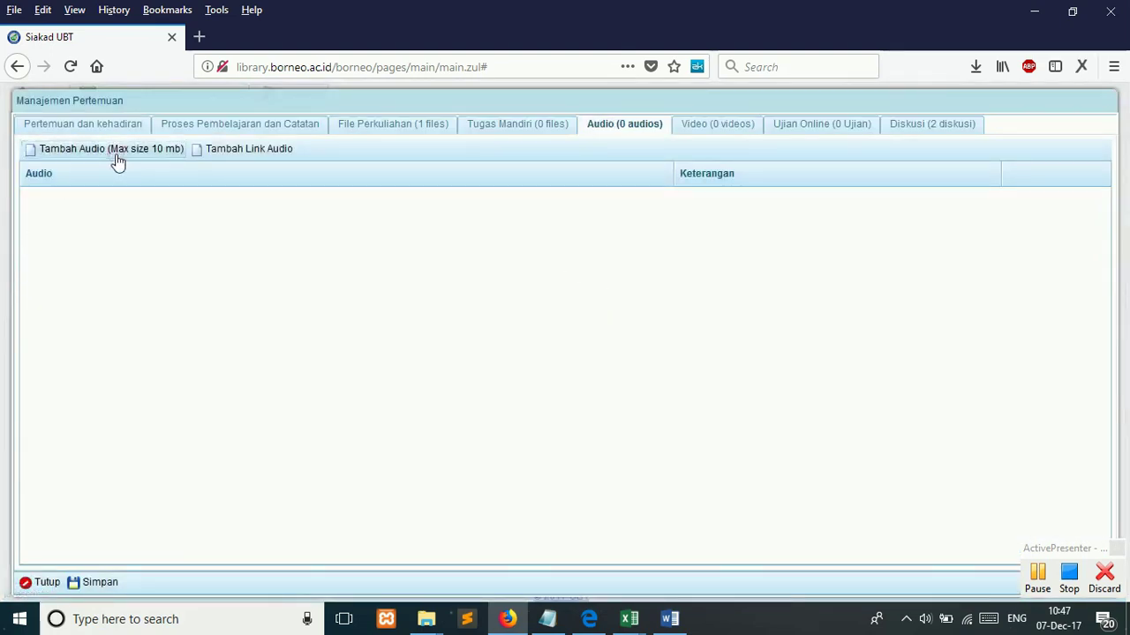
click(593, 403)
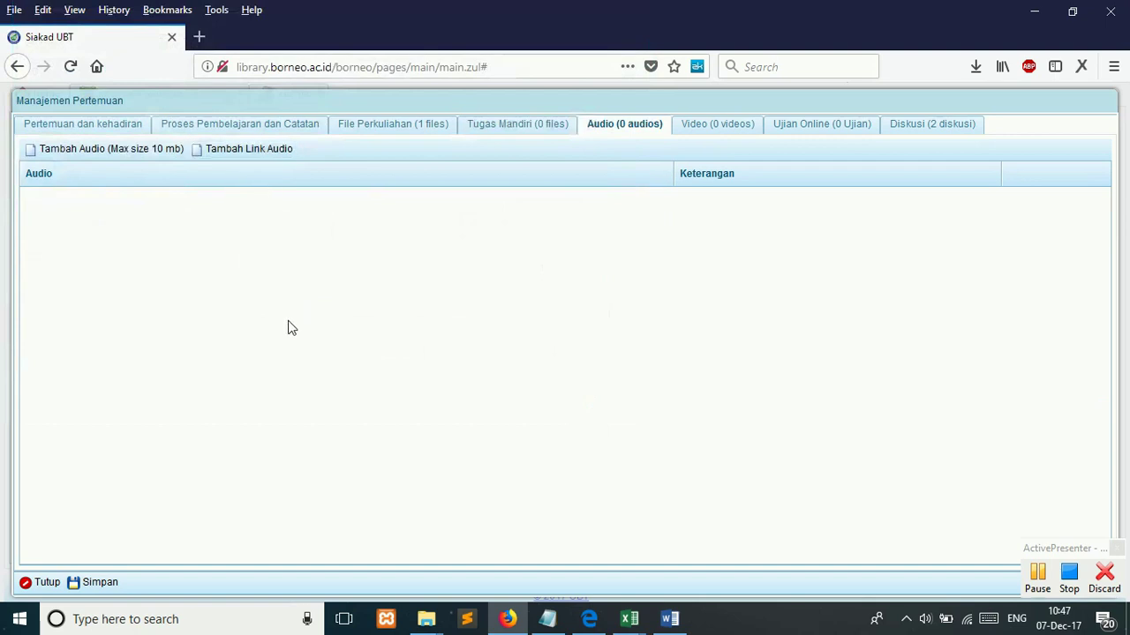
click(278, 149)
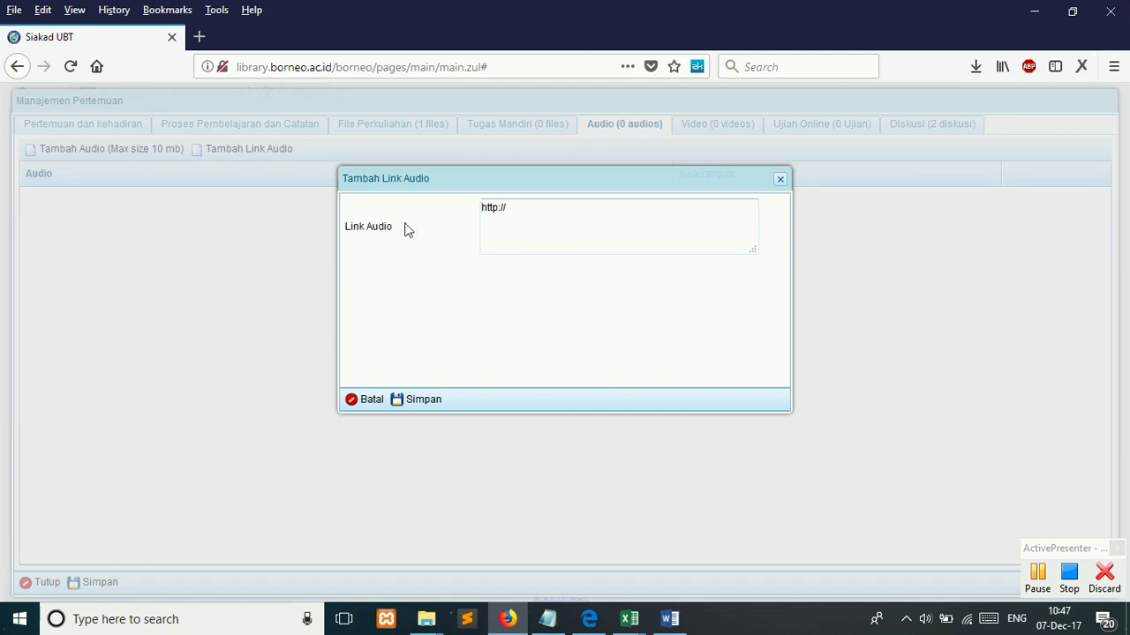
click(351, 403)
- Open meeting 15's video materials, which hold no videos yet
click(38, 583)
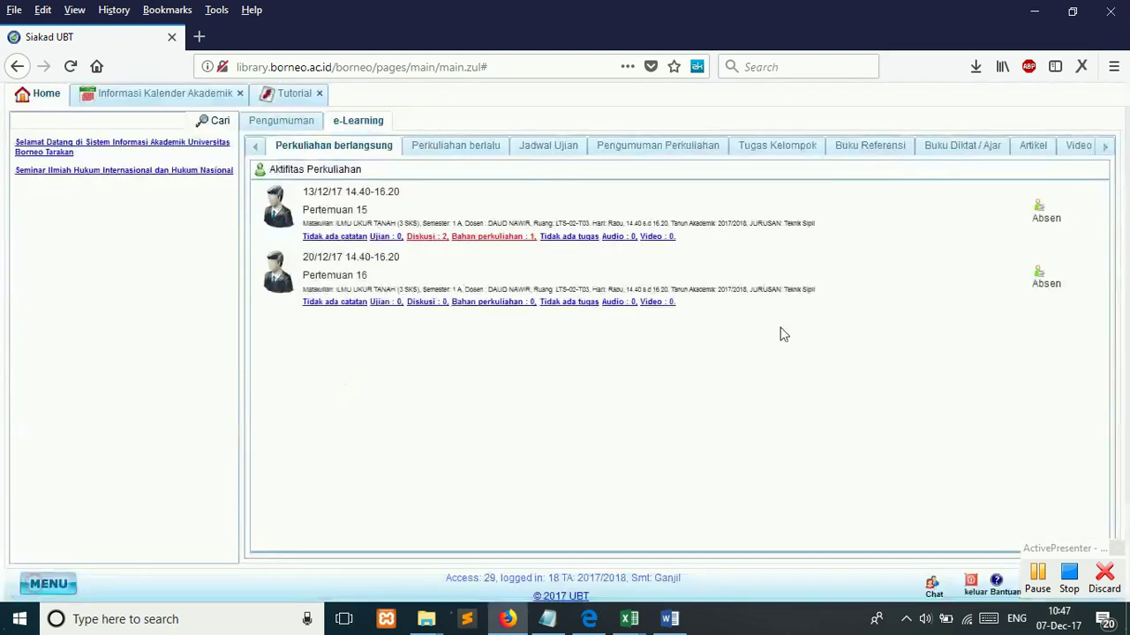
click(662, 238)
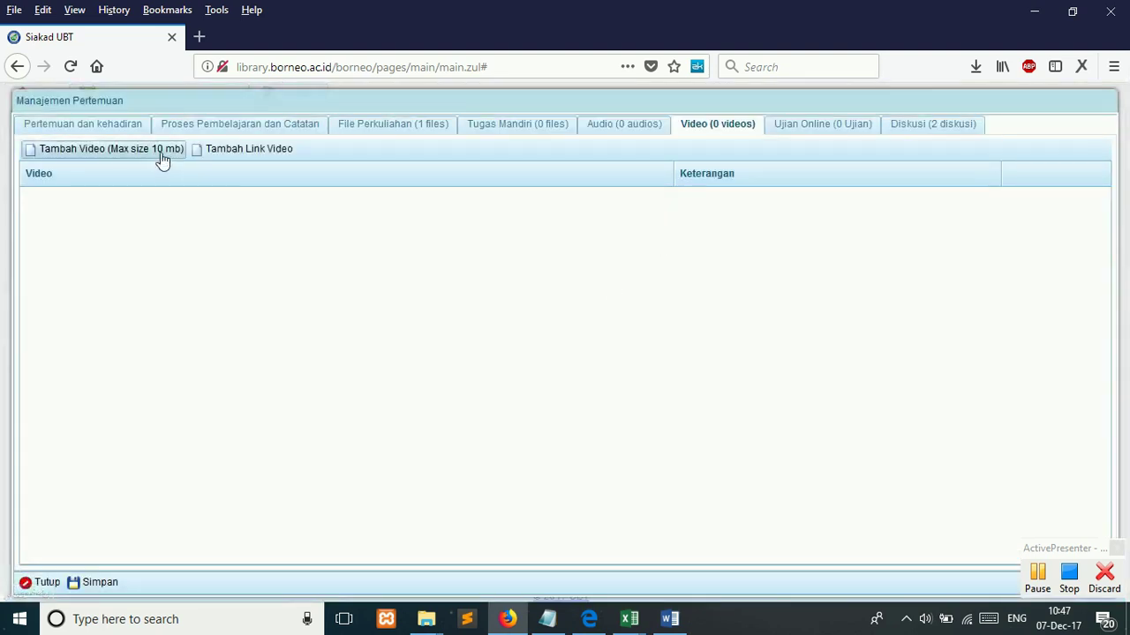
click(198, 36)
- Search for youtube, open the YouTube site, and dismiss its satisfaction survey popup
click(381, 231)
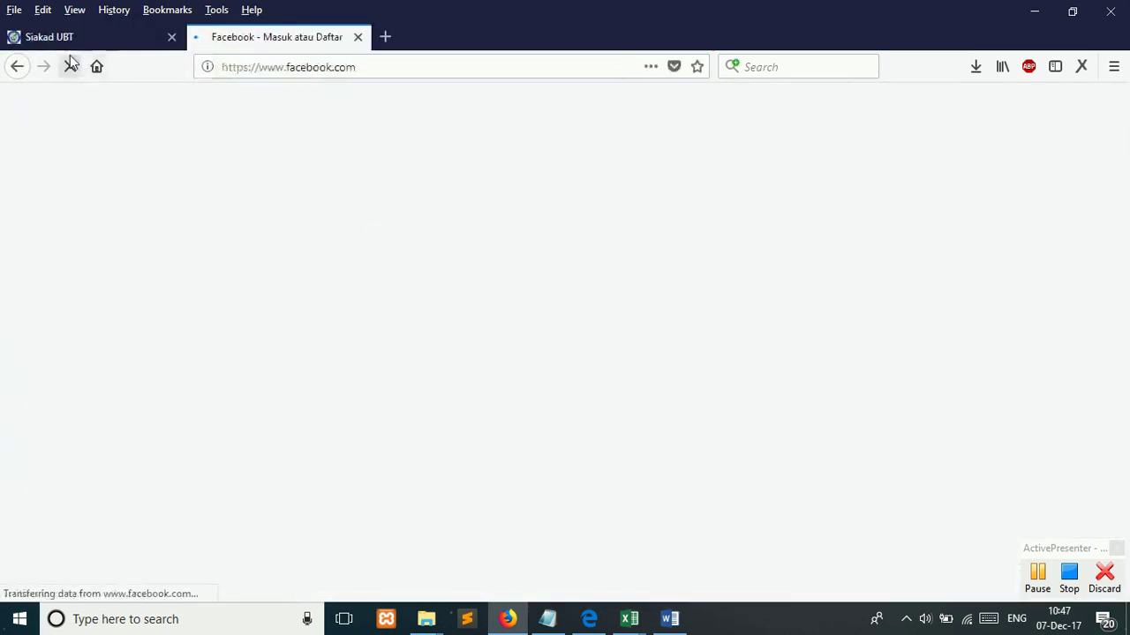
click(292, 68)
text(y)
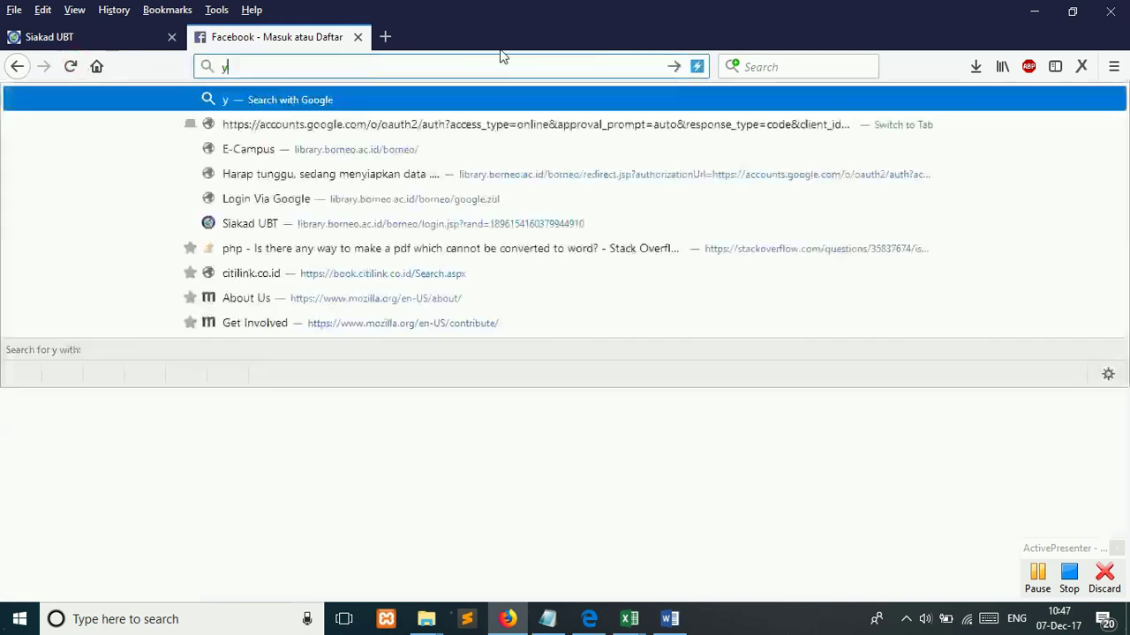
text(outube)
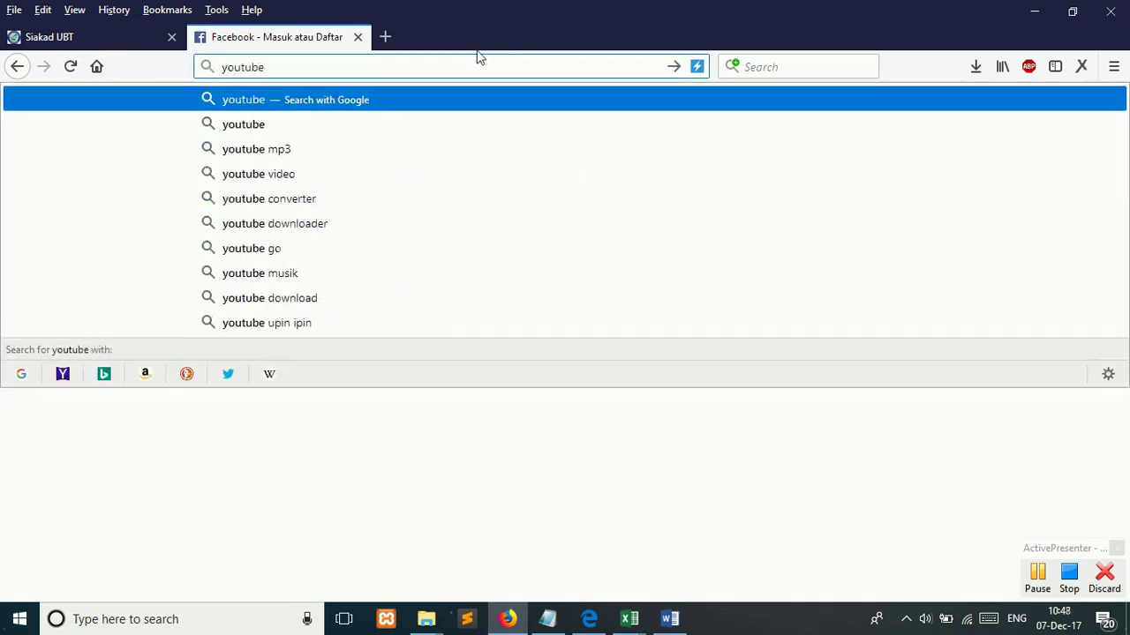
key(Return)
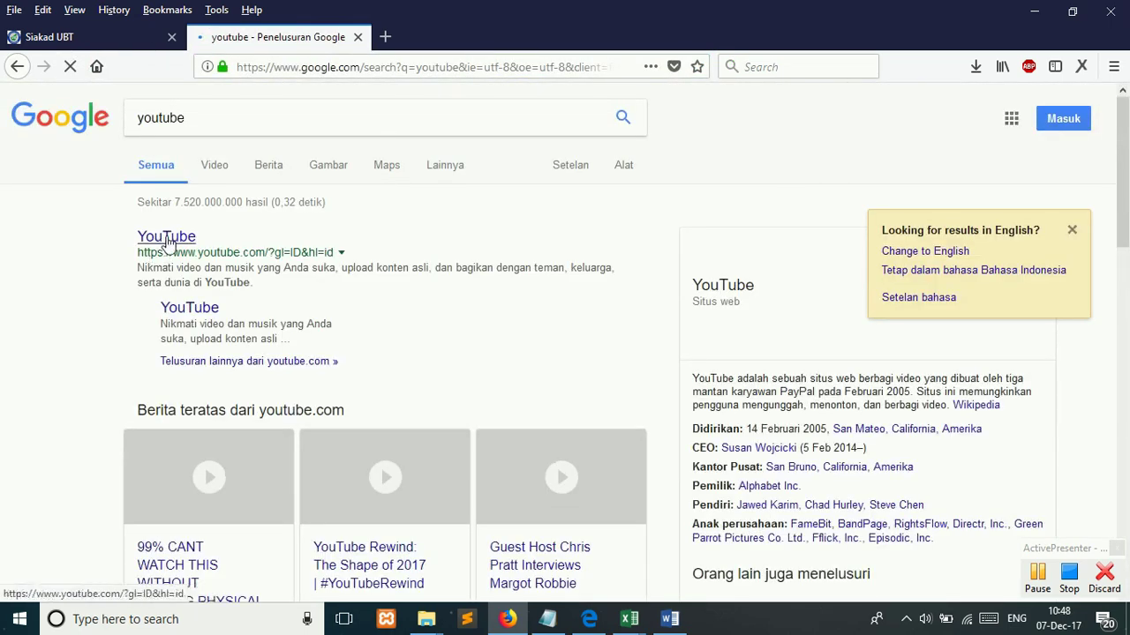
click(166, 238)
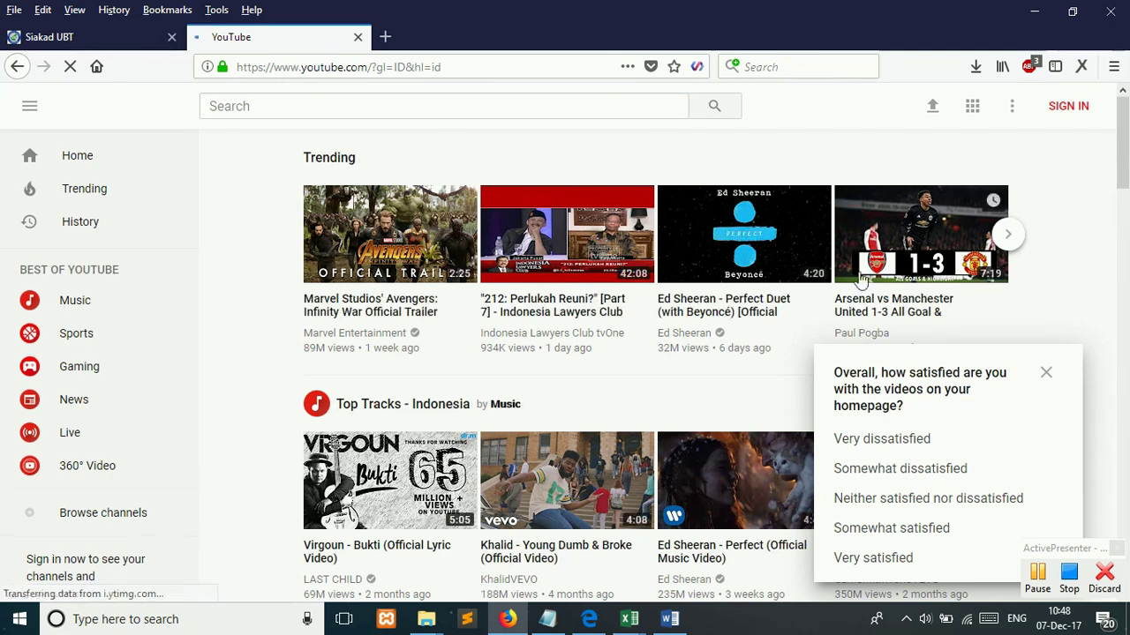
click(1045, 372)
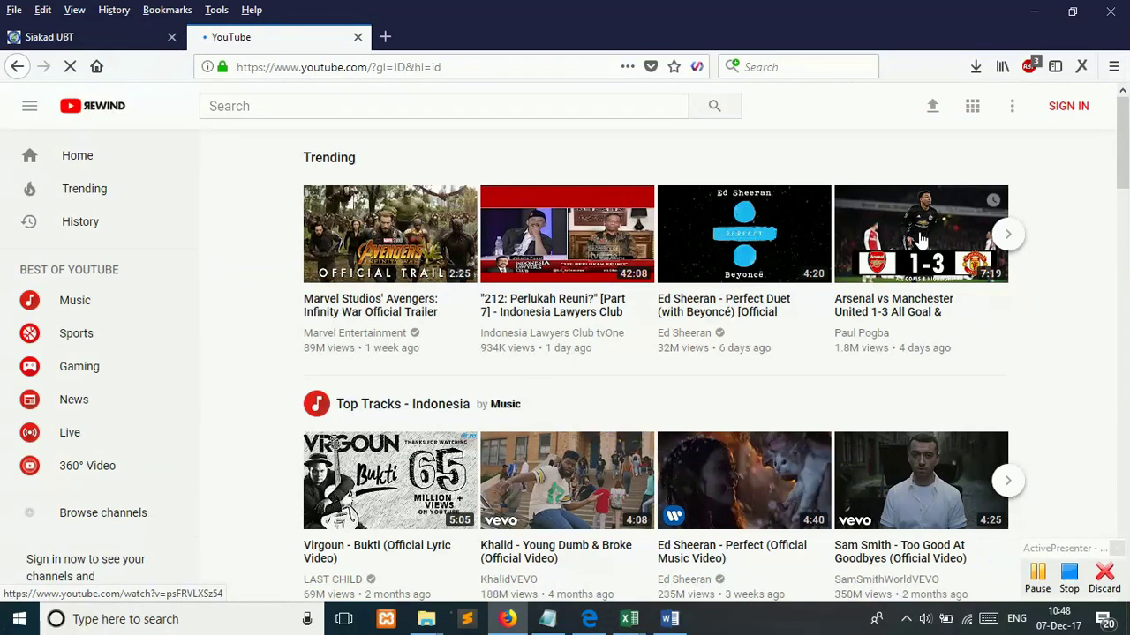
- Copy the trending Arsenal vs Manchester United video's link and return to the SIAKAD tab
right_click(919, 237)
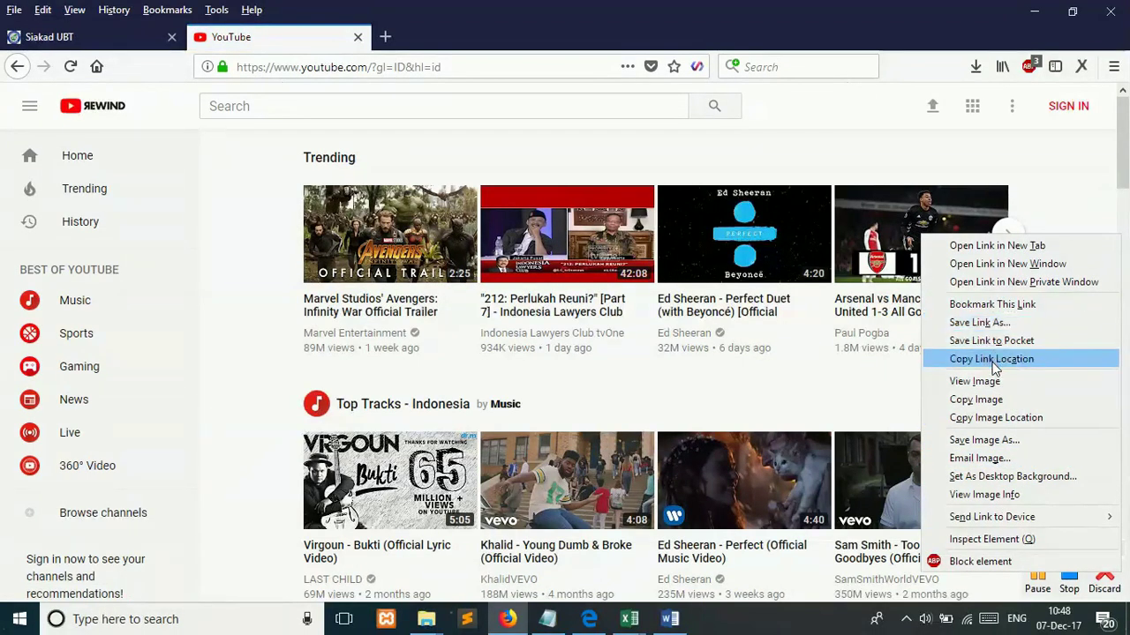
click(992, 359)
click(74, 39)
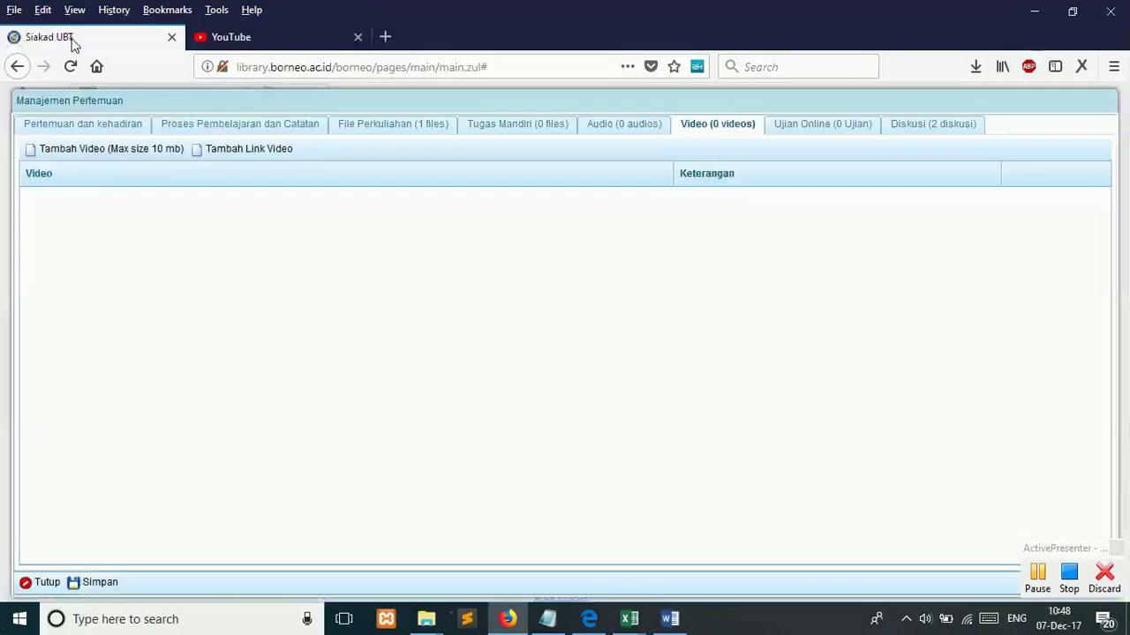
- Add a video link for meeting 15 by pasting the copied YouTube URL and saving
click(263, 150)
click(527, 210)
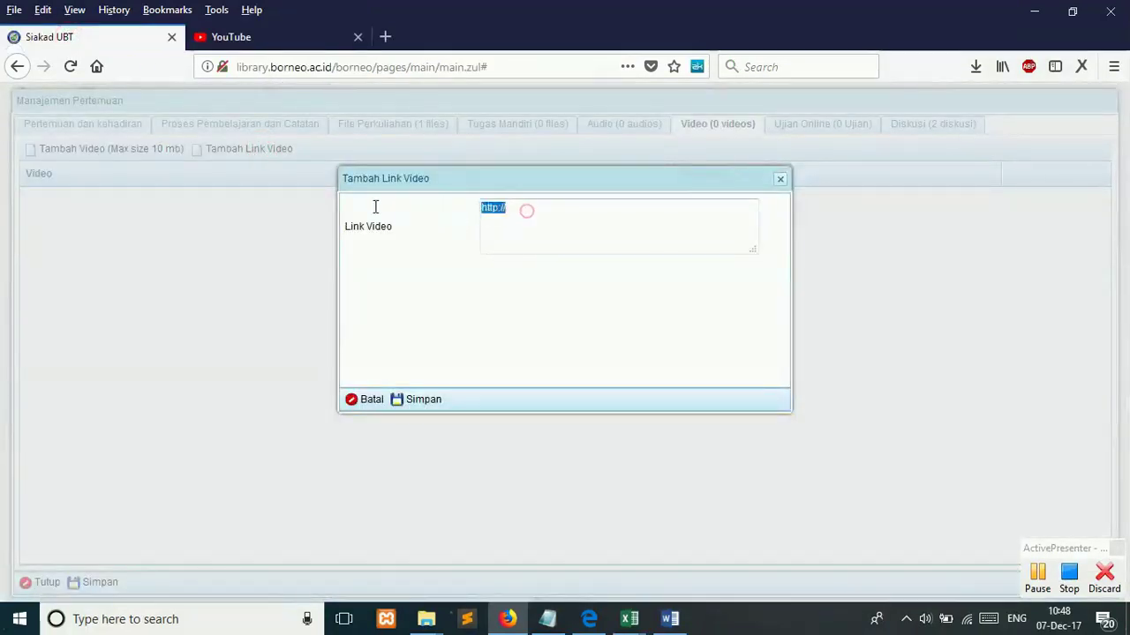
key(ctrl+v)
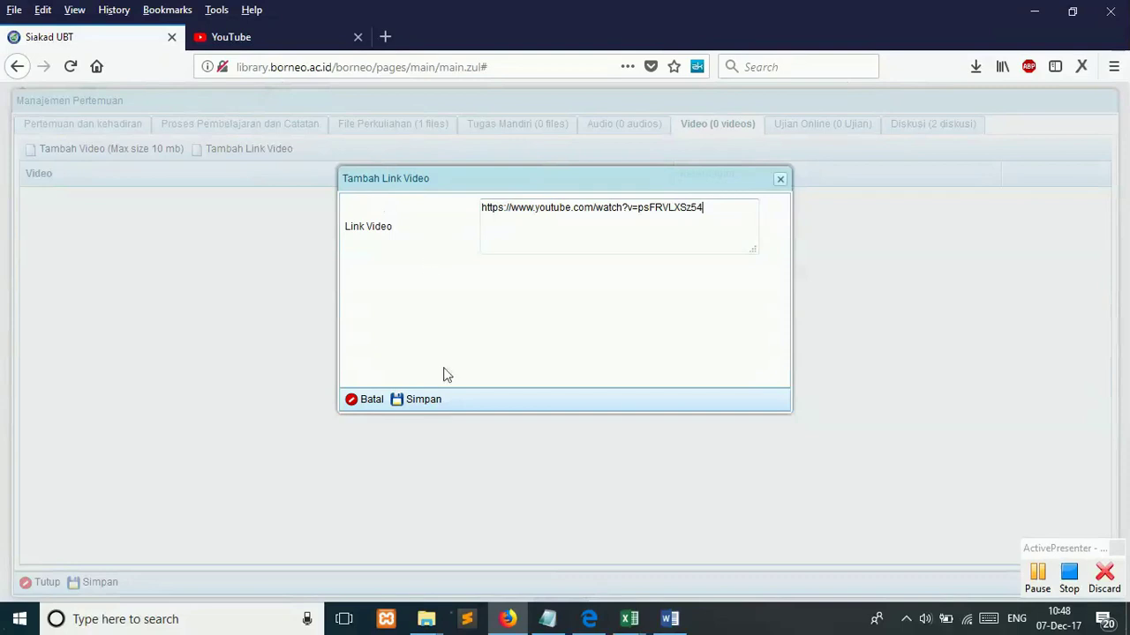
click(436, 399)
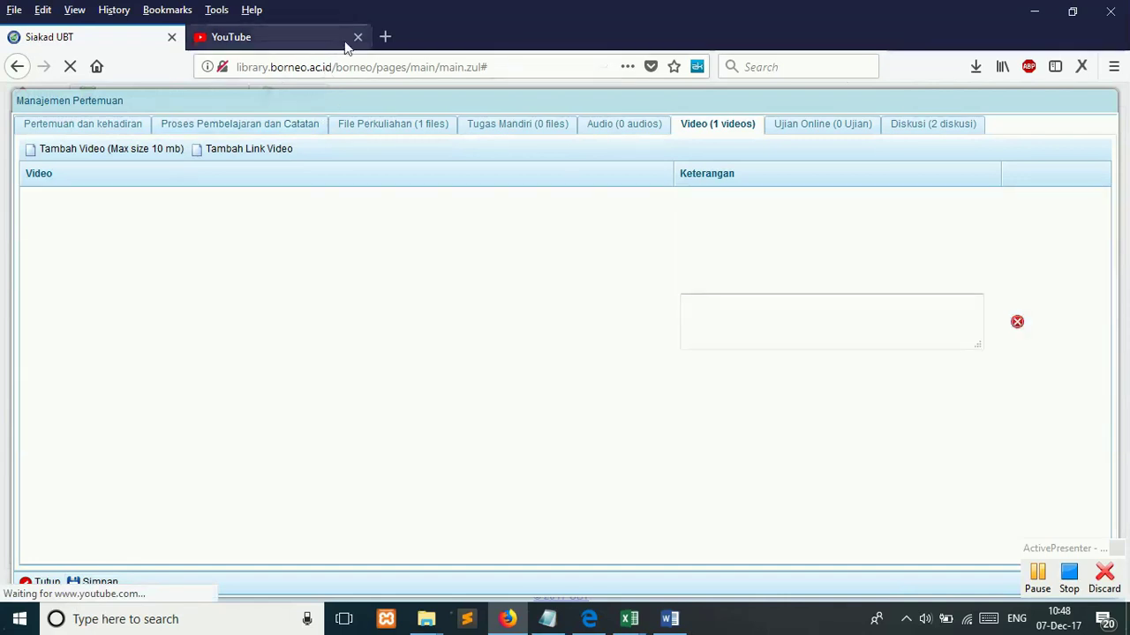
- Close the YouTube tab, then reopen meeting 15's Video : 1 entry and save again
click(356, 36)
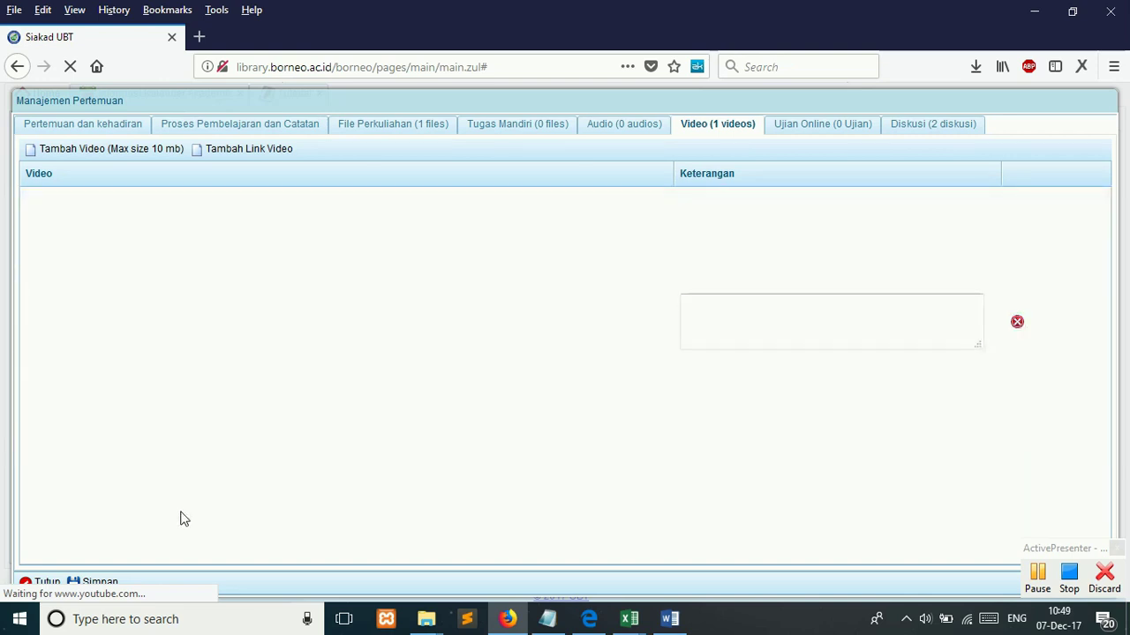
click(95, 583)
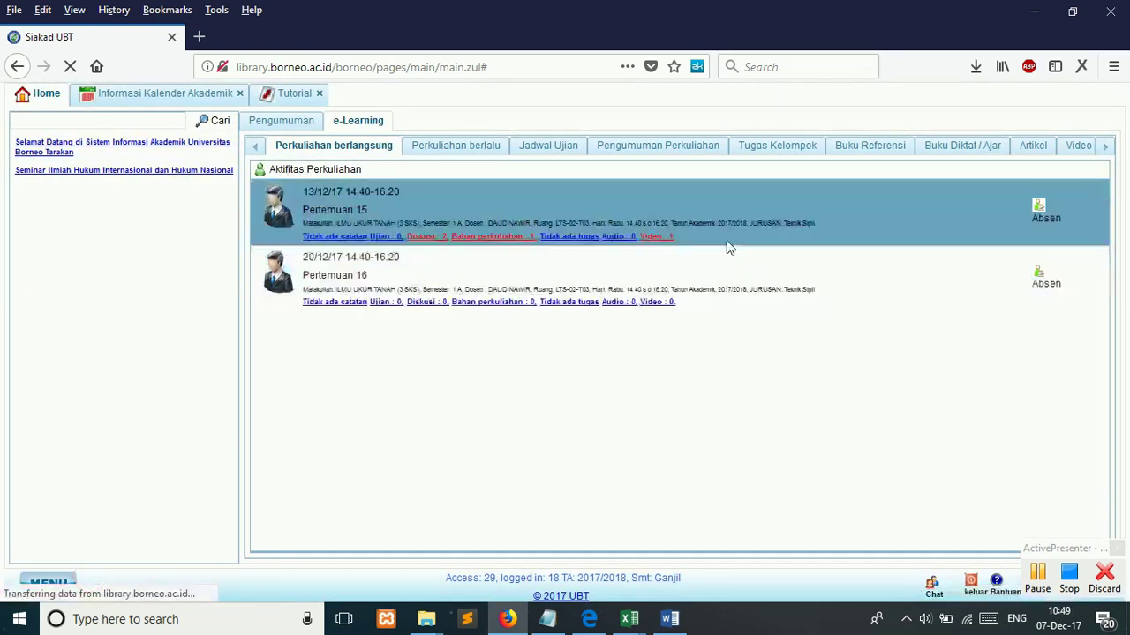
click(657, 236)
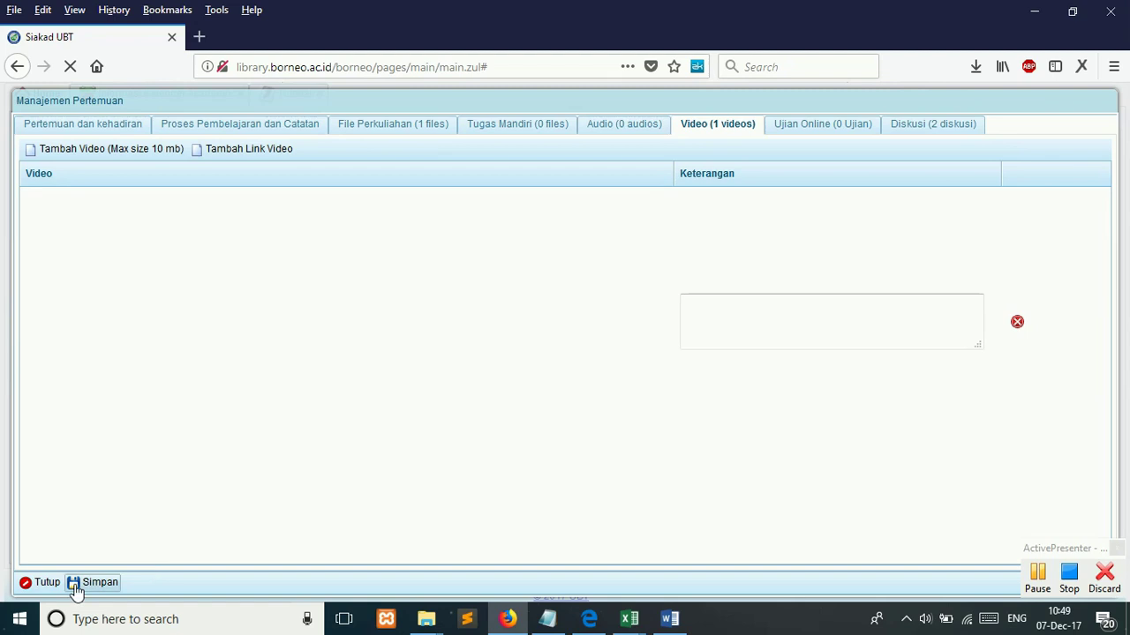
click(78, 585)
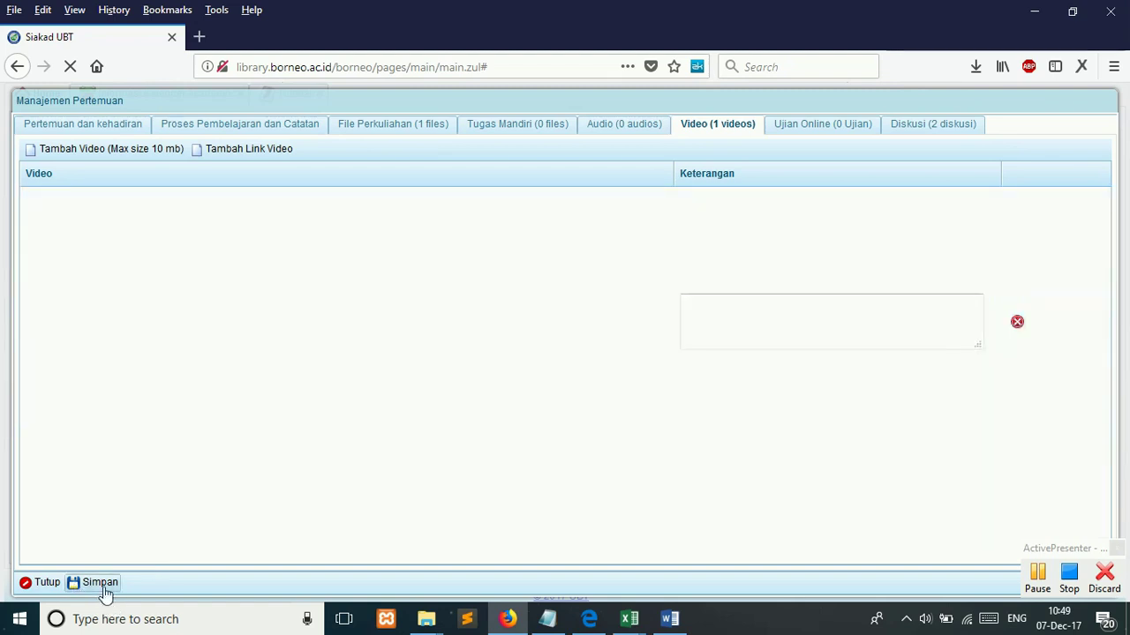
click(103, 587)
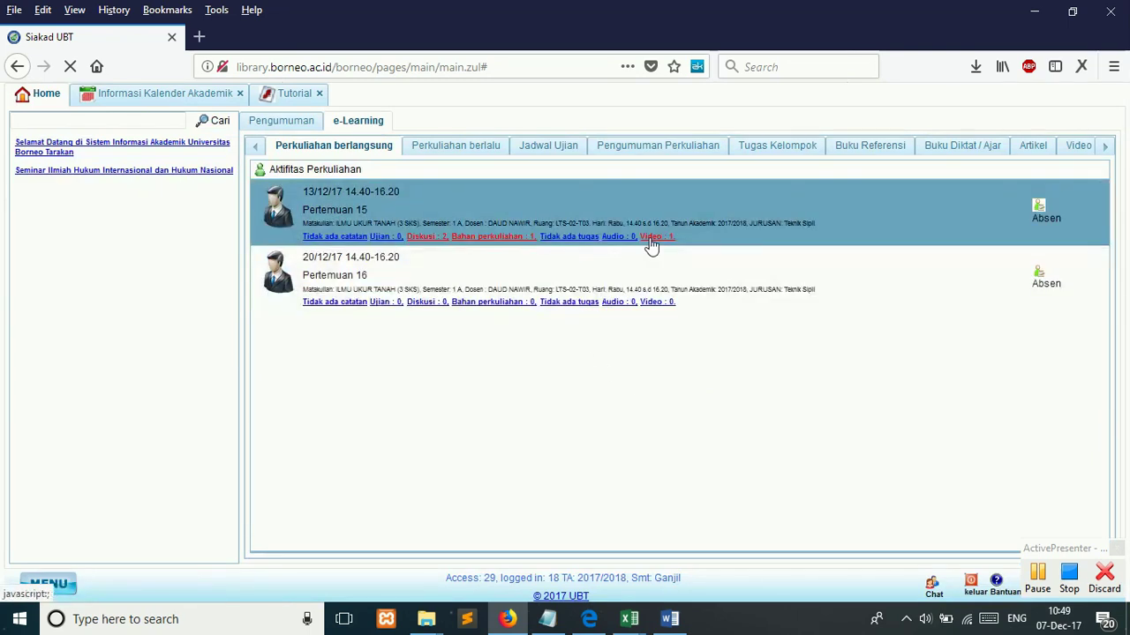
click(536, 431)
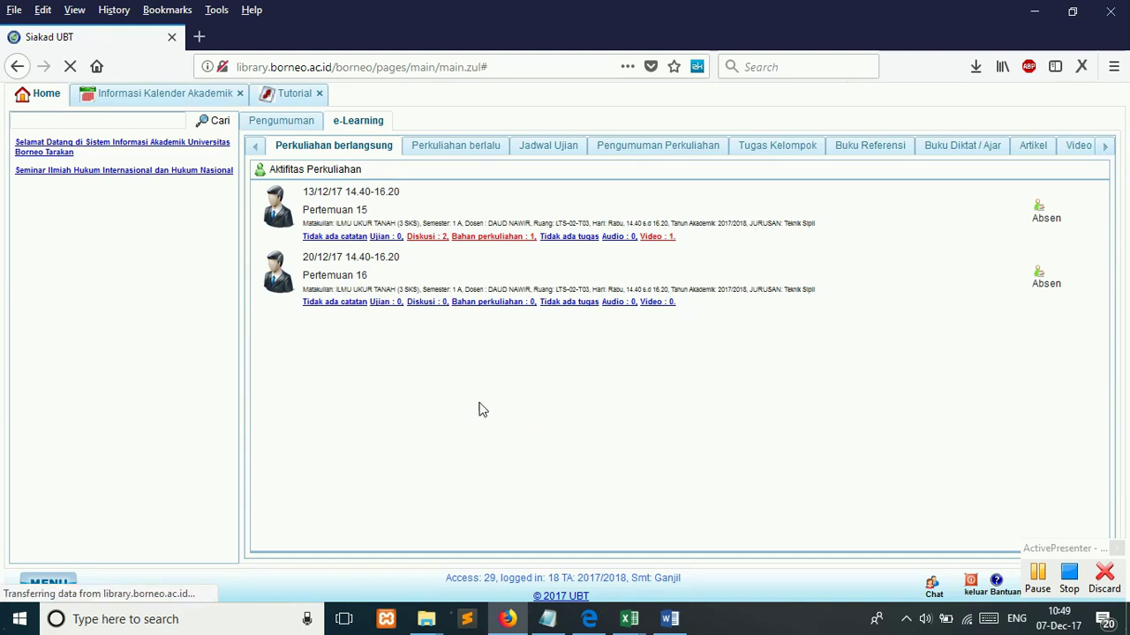
- Go to the ILMU UKUR TANAH course's announcements section and start a new announcement
click(358, 177)
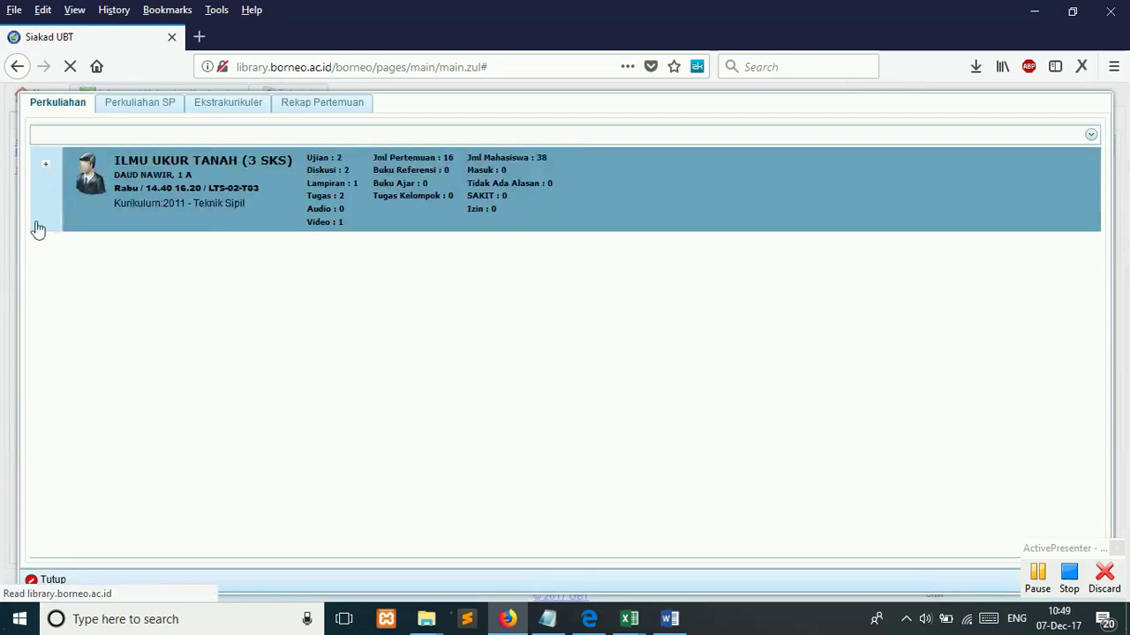
click(46, 580)
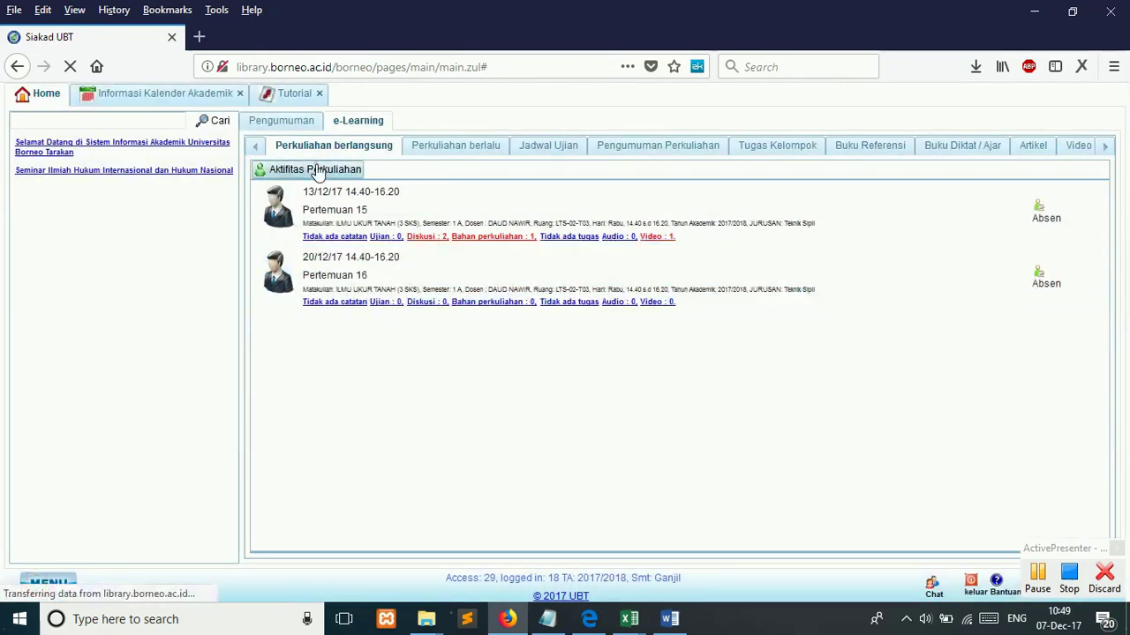
click(317, 170)
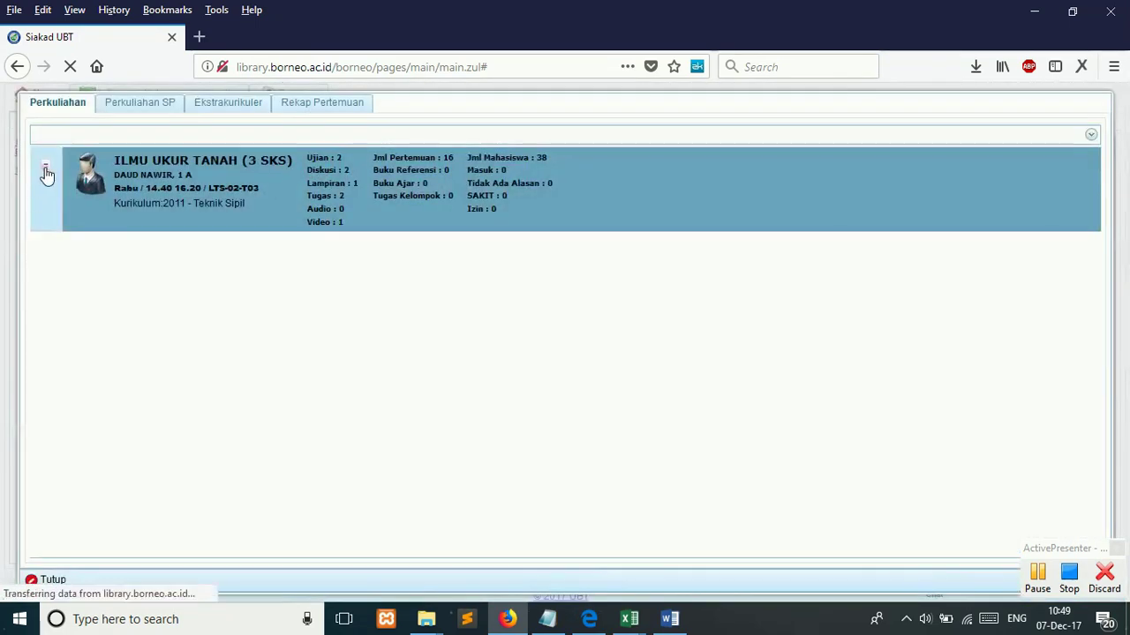
click(45, 171)
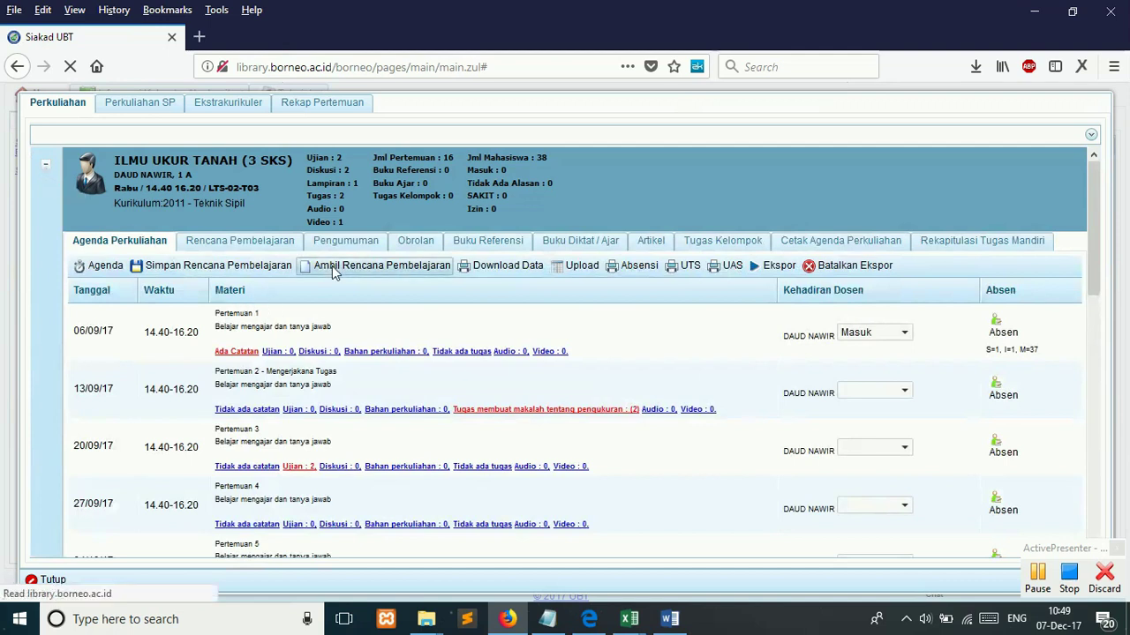
click(356, 247)
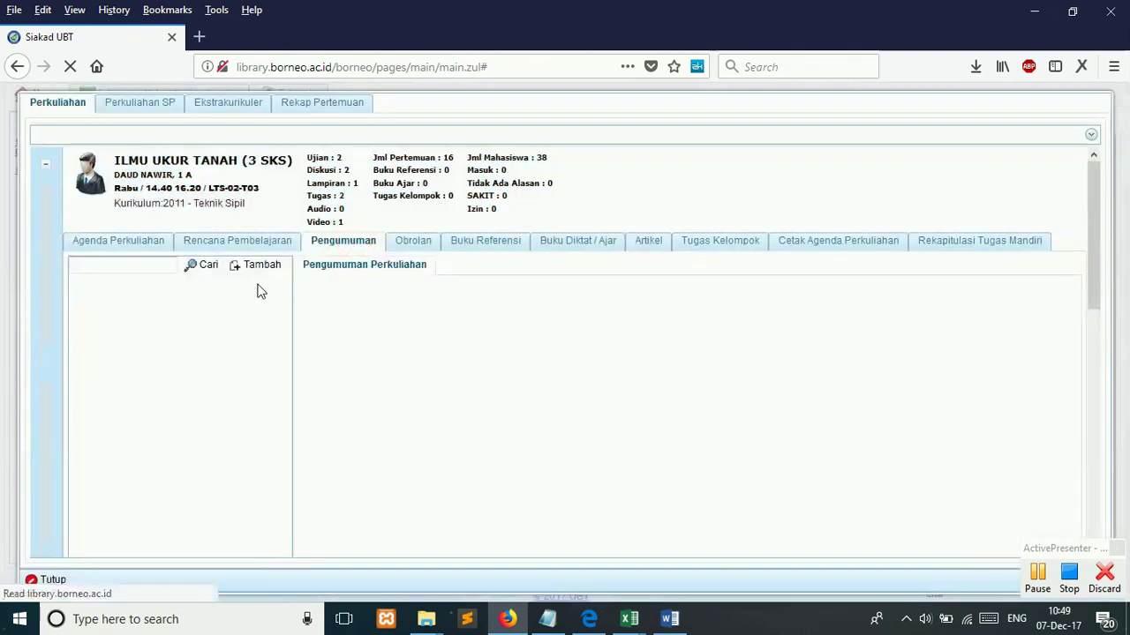
click(259, 265)
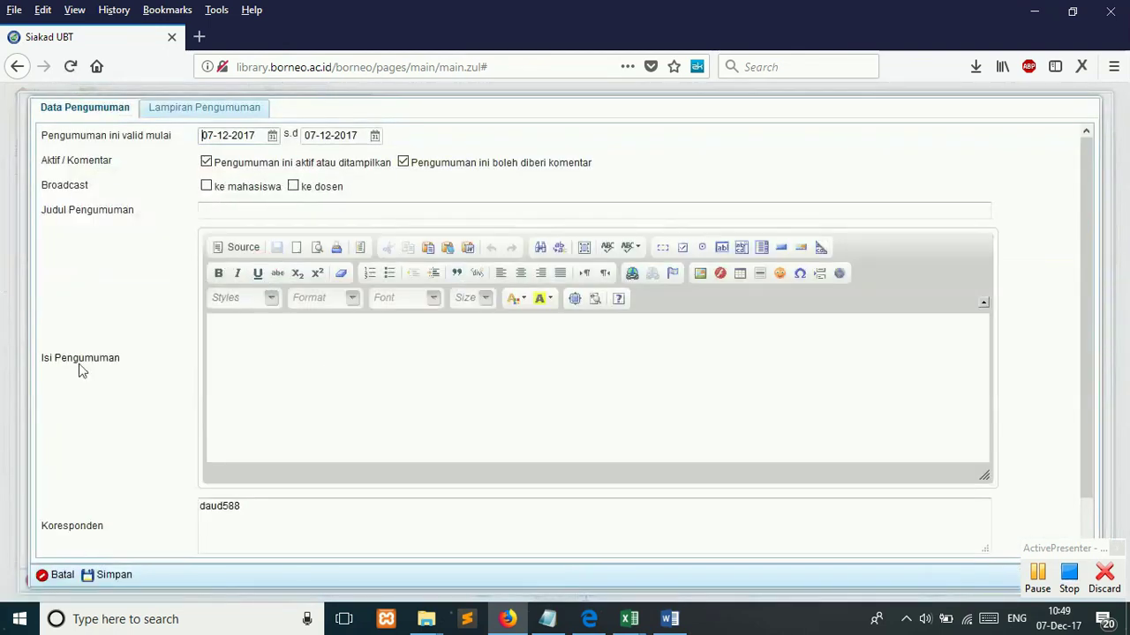
- Title it 'Kuliayh penganti', write 'Kuliayh penganti nanti hari jumat kliwon' in the body, and publish
click(472, 211)
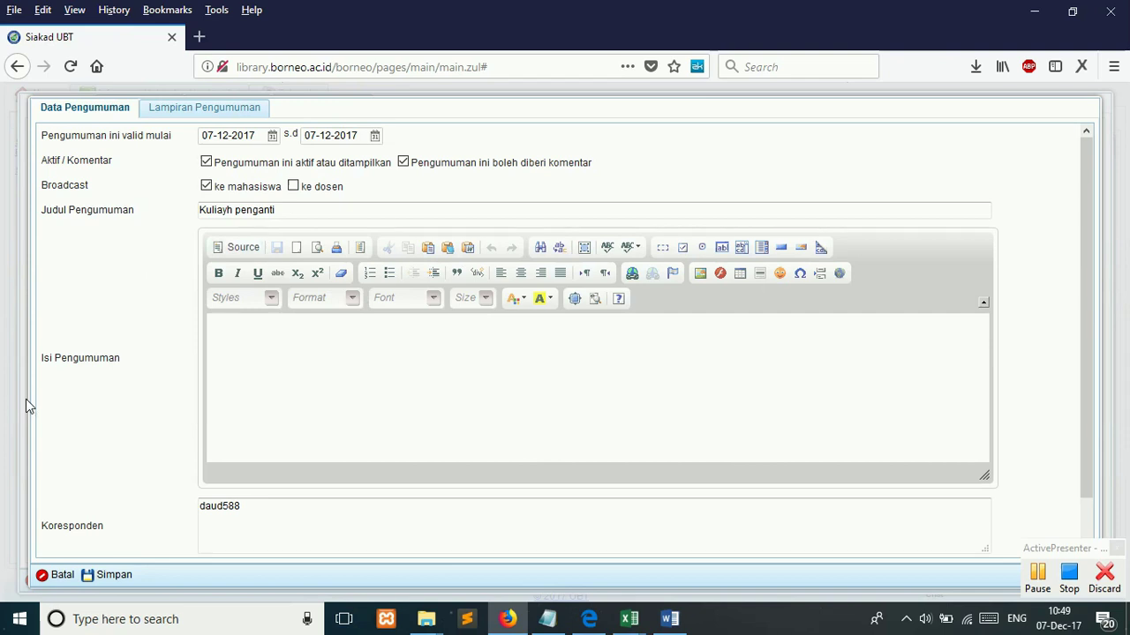
click(306, 374)
drag(341, 206, 176, 203)
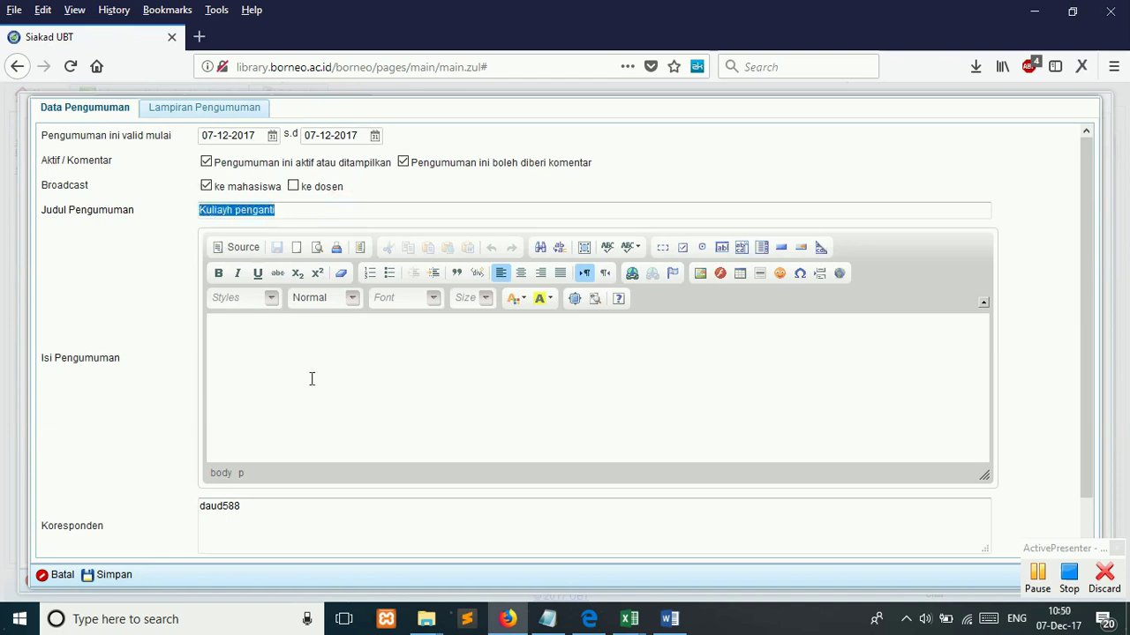
key(ctrl+c)
click(344, 400)
key(ctrl+v)
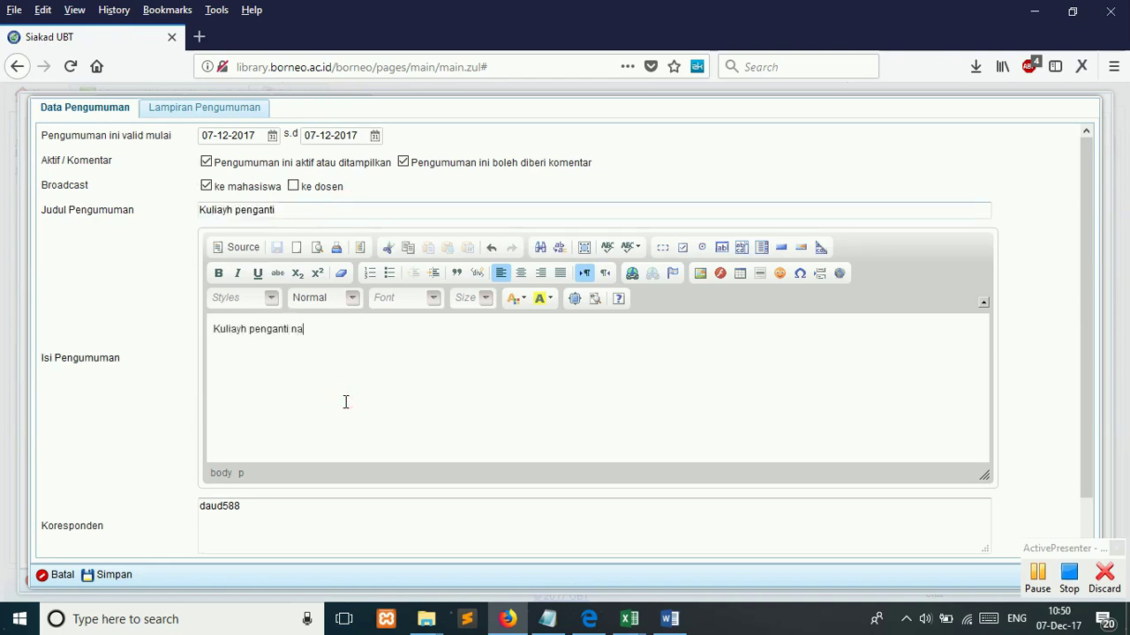
text(nanti hari jumat kliwon)
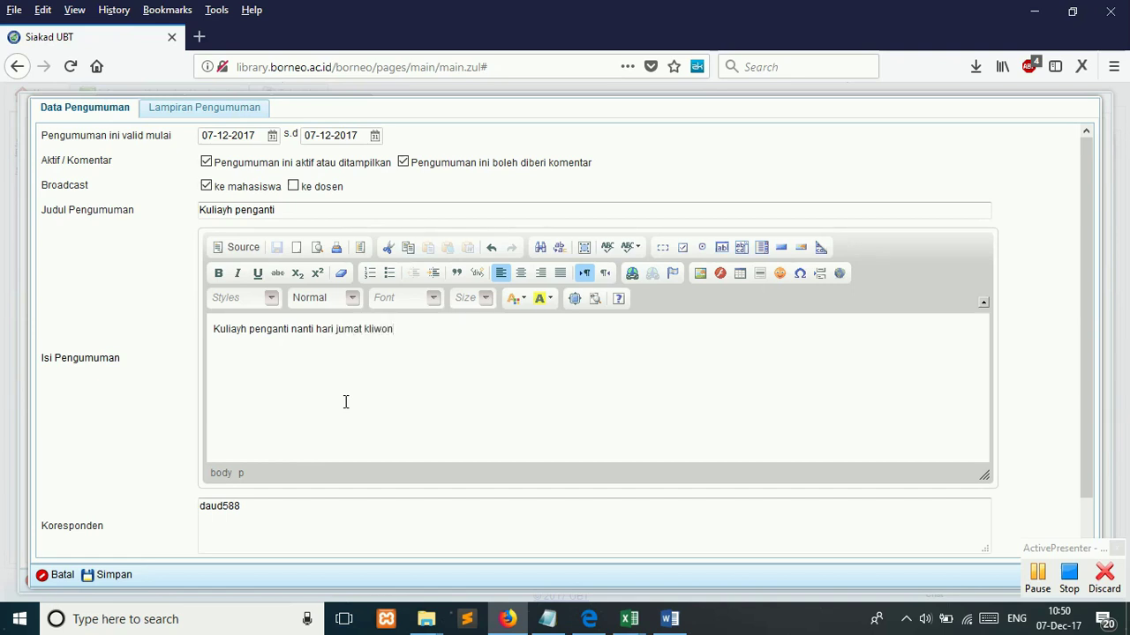
scroll(103, 410, down, 1)
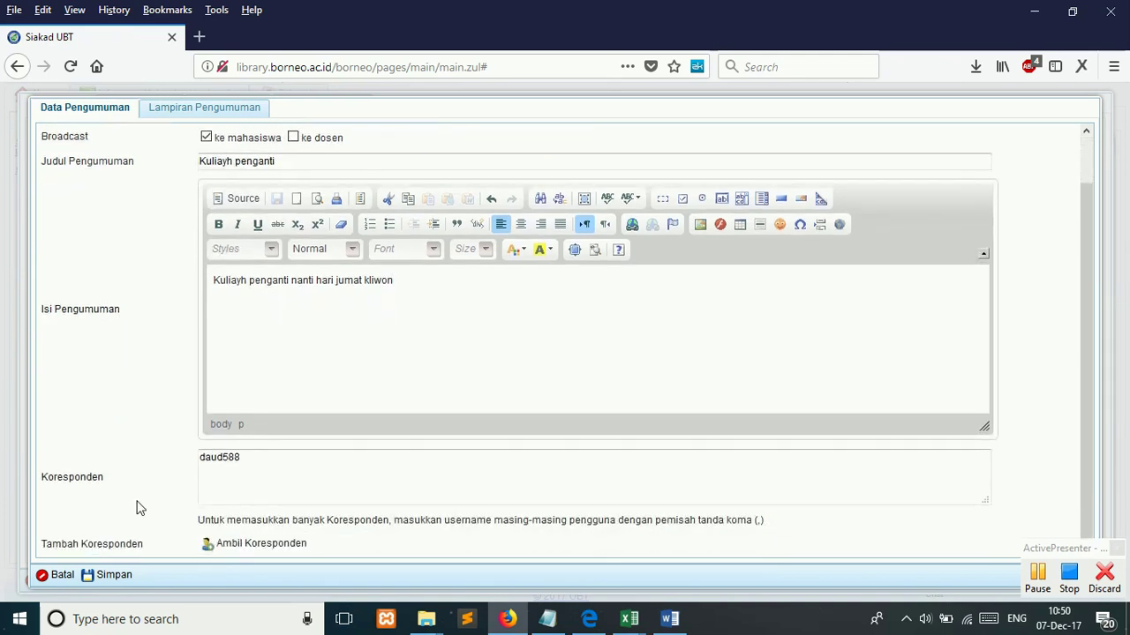
click(123, 583)
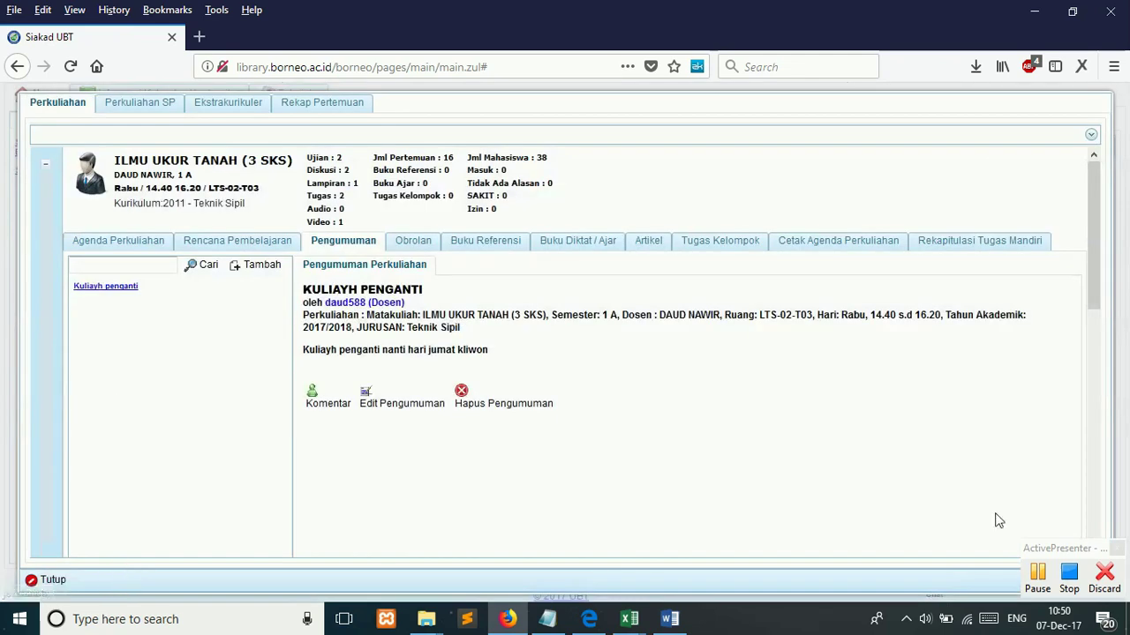
- View Pengumuman Perkuliahan in the student's Edge window, then open the lecturer's Obrolan course chat
mouse_move(588, 619)
click(477, 450)
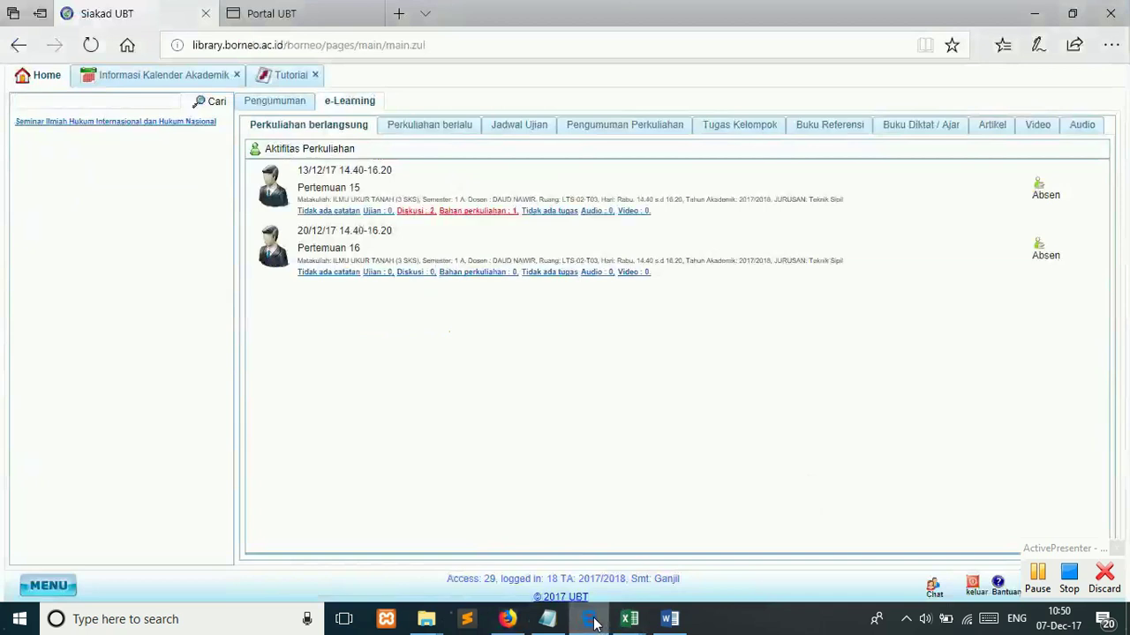
click(630, 133)
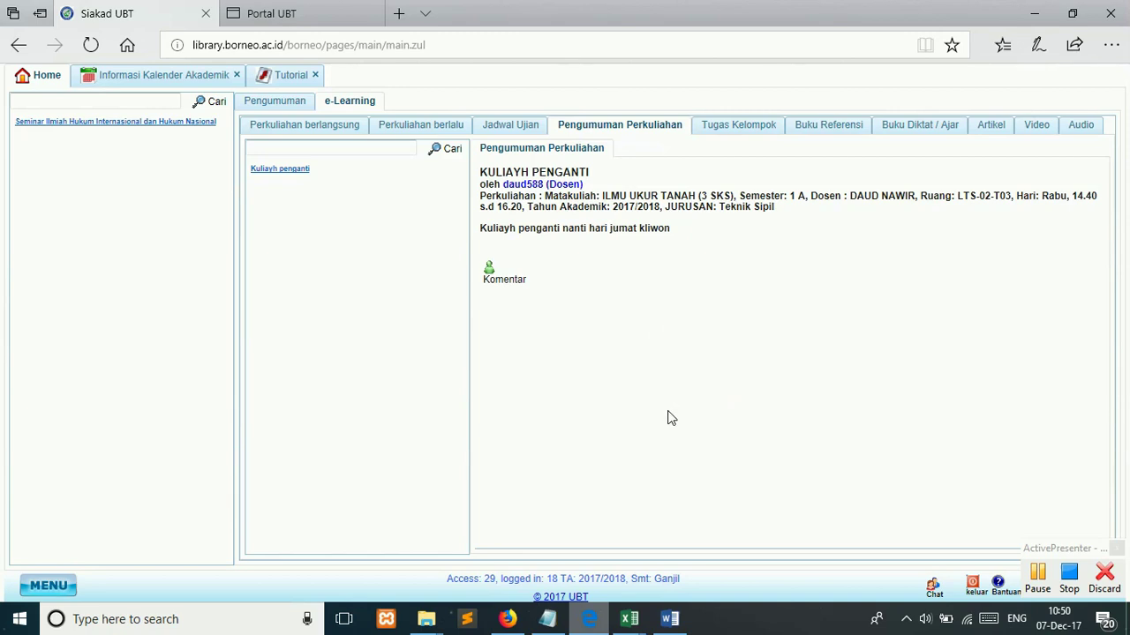
click(496, 617)
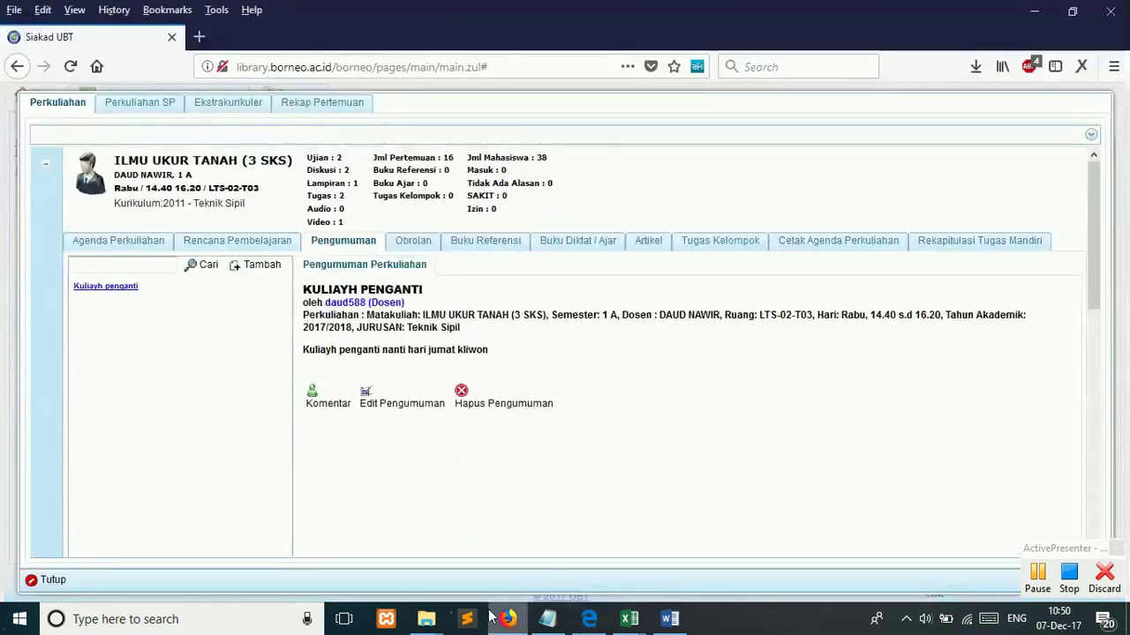
click(417, 241)
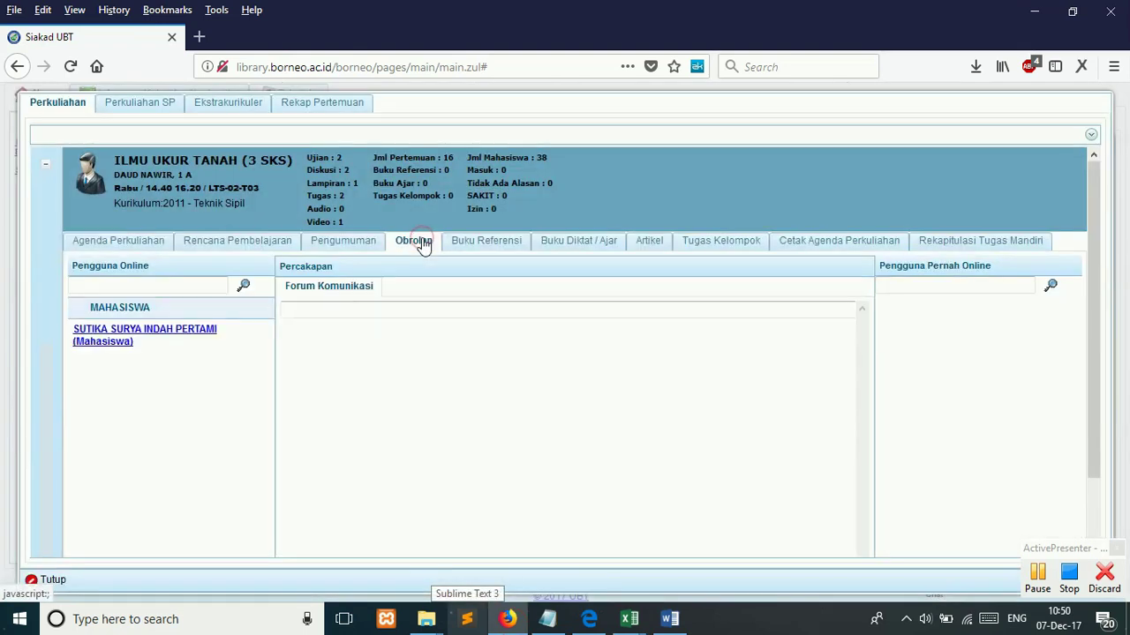
- Send 'test' and 'test 123' in the course chat, then bring up the student's announcements page
text(test)
key(Return)
text(test)
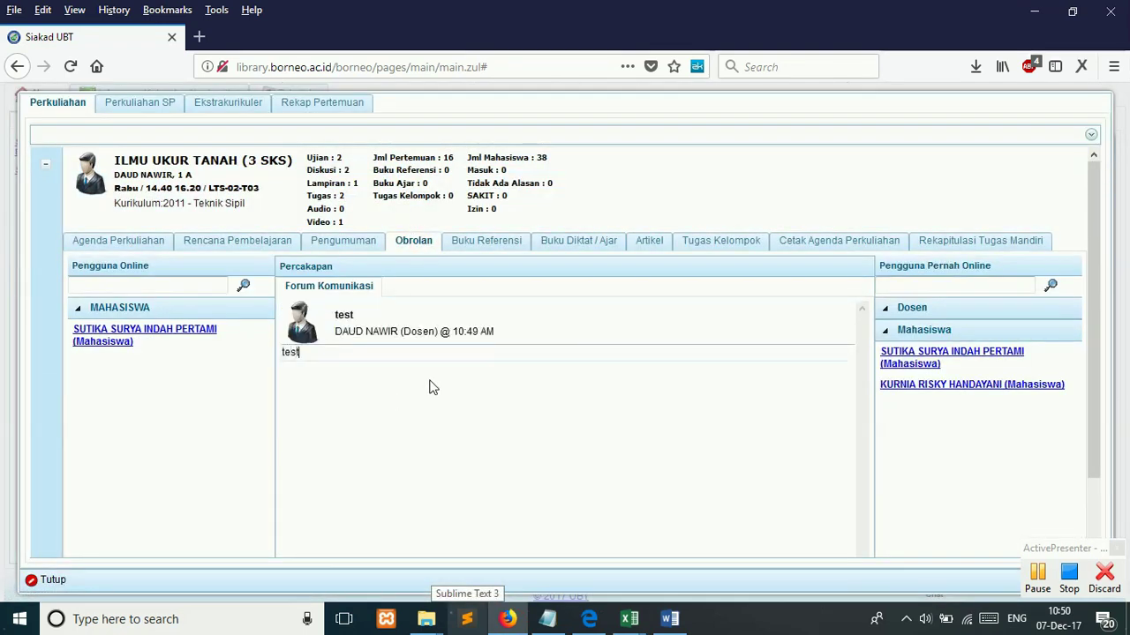
text( 123)
key(Return)
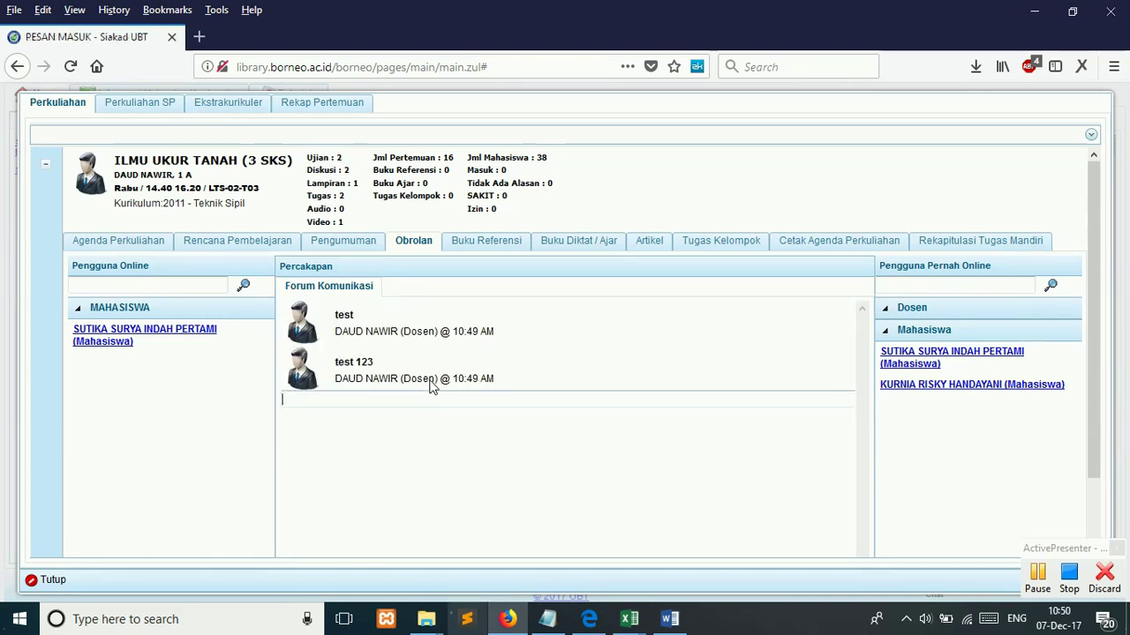
click(591, 620)
click(291, 102)
- Browse the student's e-learning lecture and taken-course lists, then close the course list
click(351, 104)
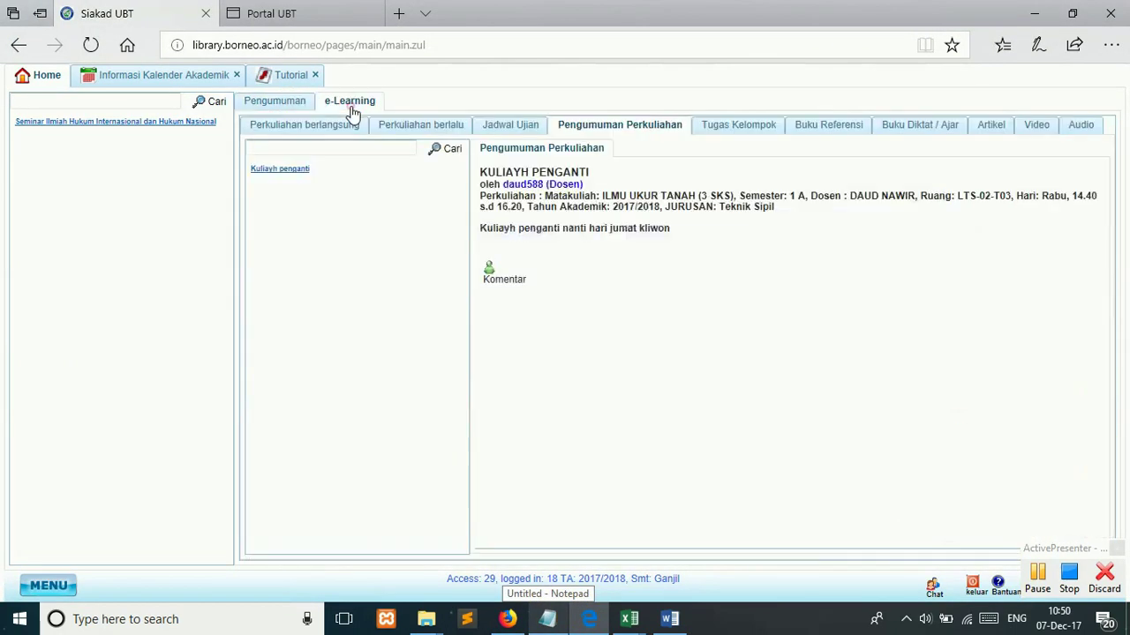
click(321, 126)
click(325, 151)
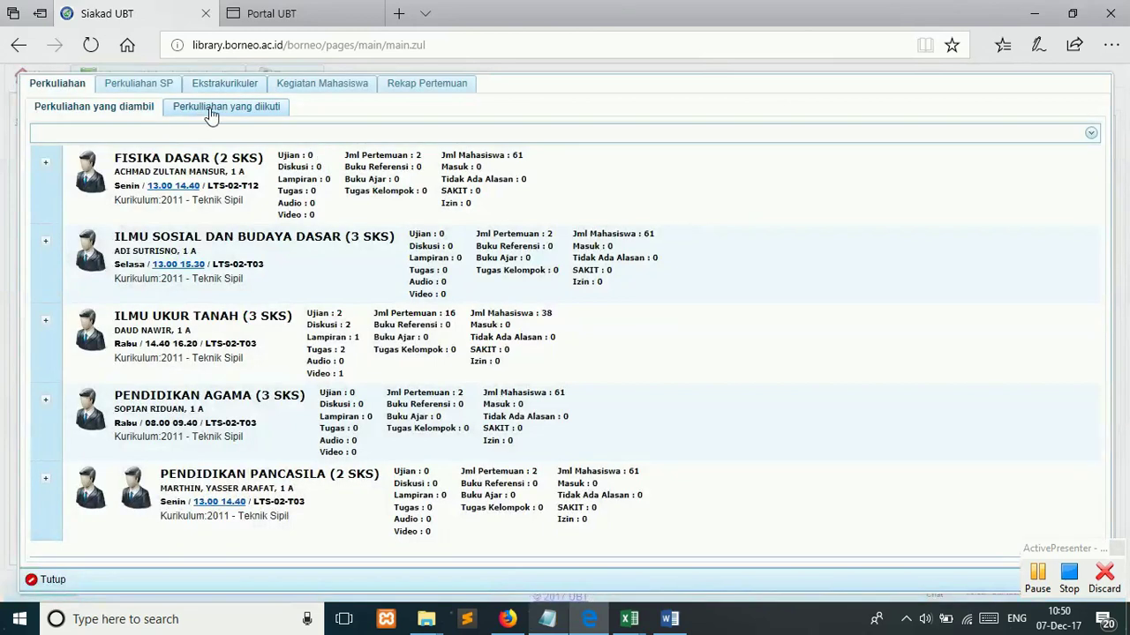
click(209, 110)
click(83, 110)
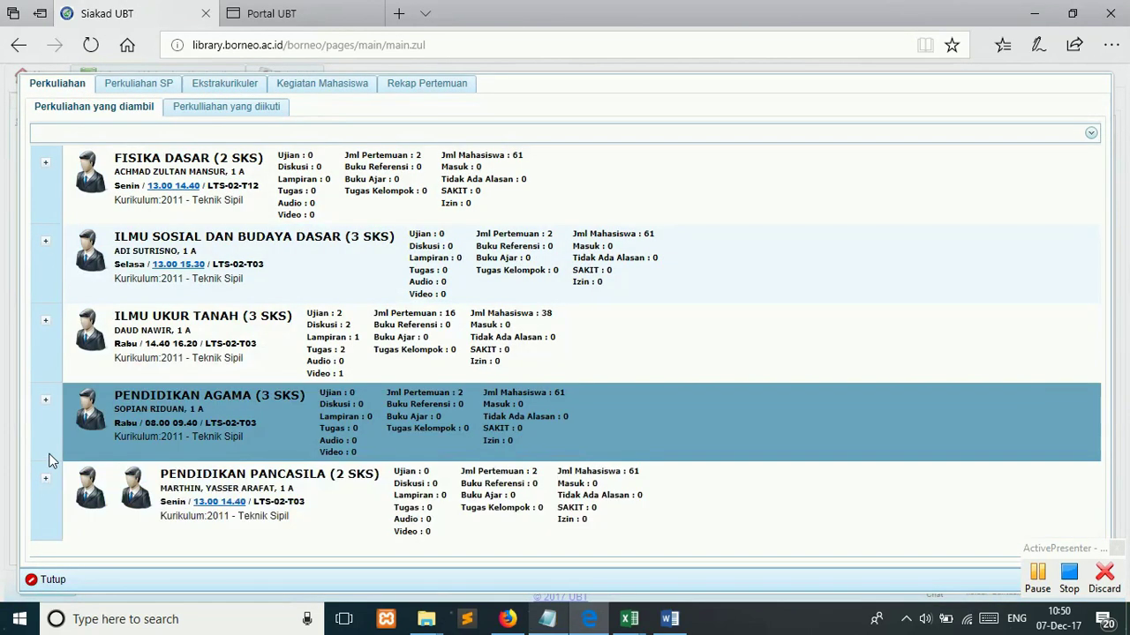
click(33, 584)
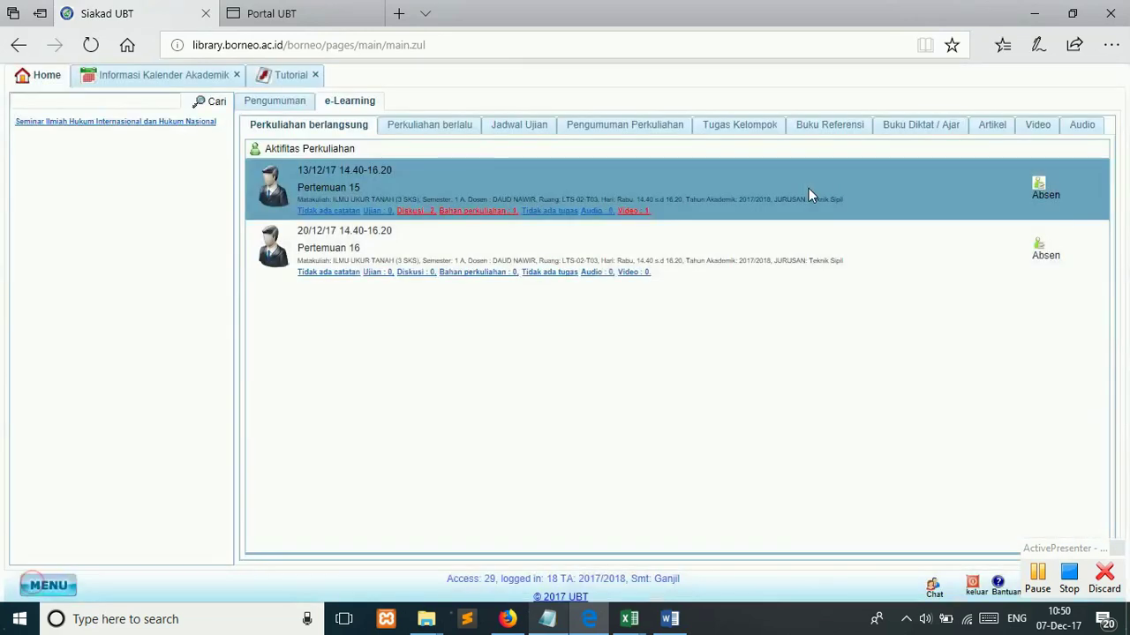
- As the student, reply 'ok broo' in the ILMU UKUR TANAH chat, then show the lecturer's Buku Referensi
click(55, 587)
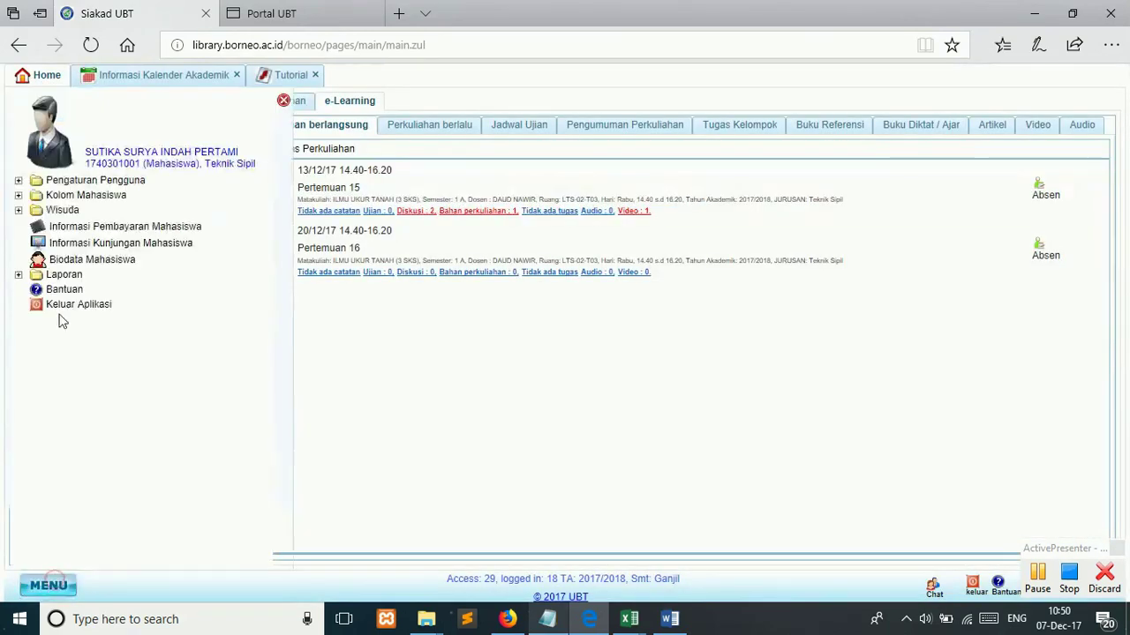
click(19, 195)
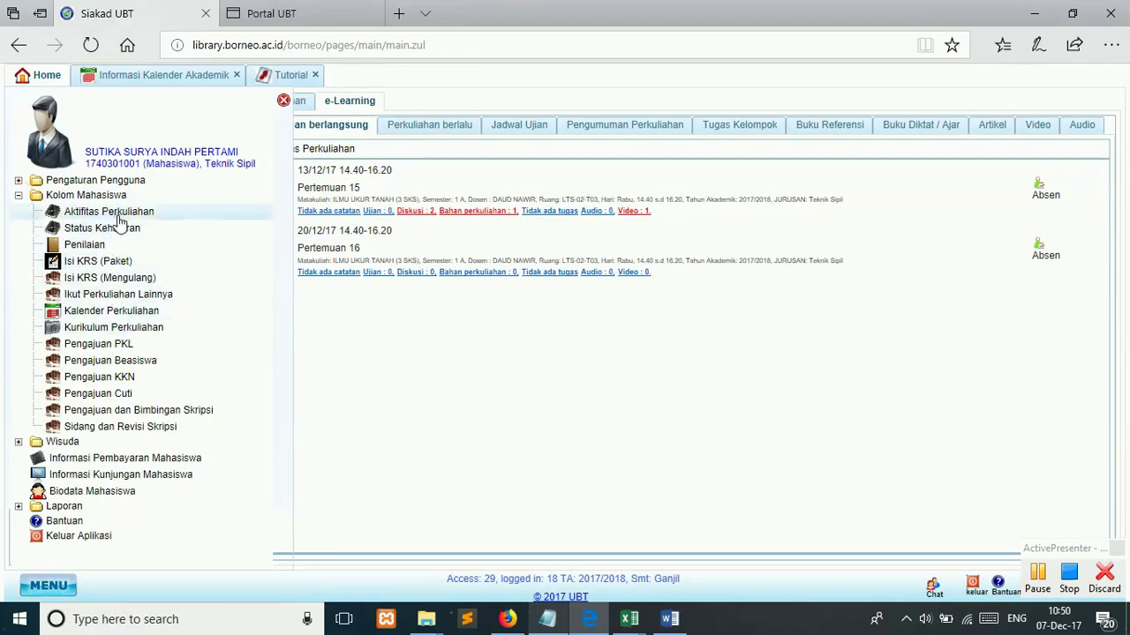
click(114, 213)
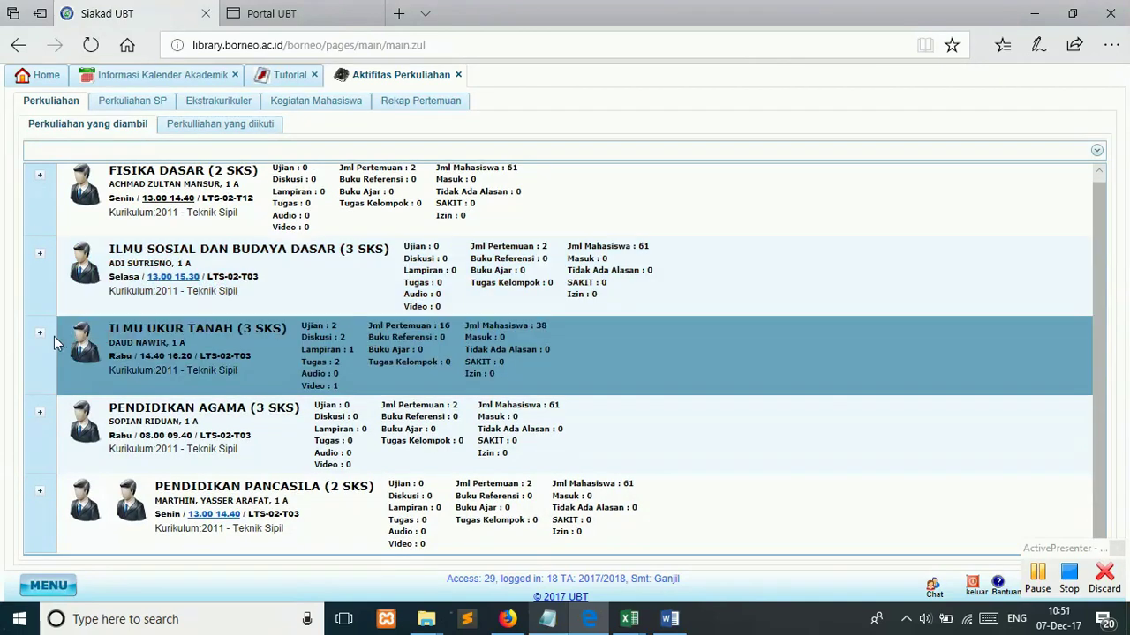
click(45, 335)
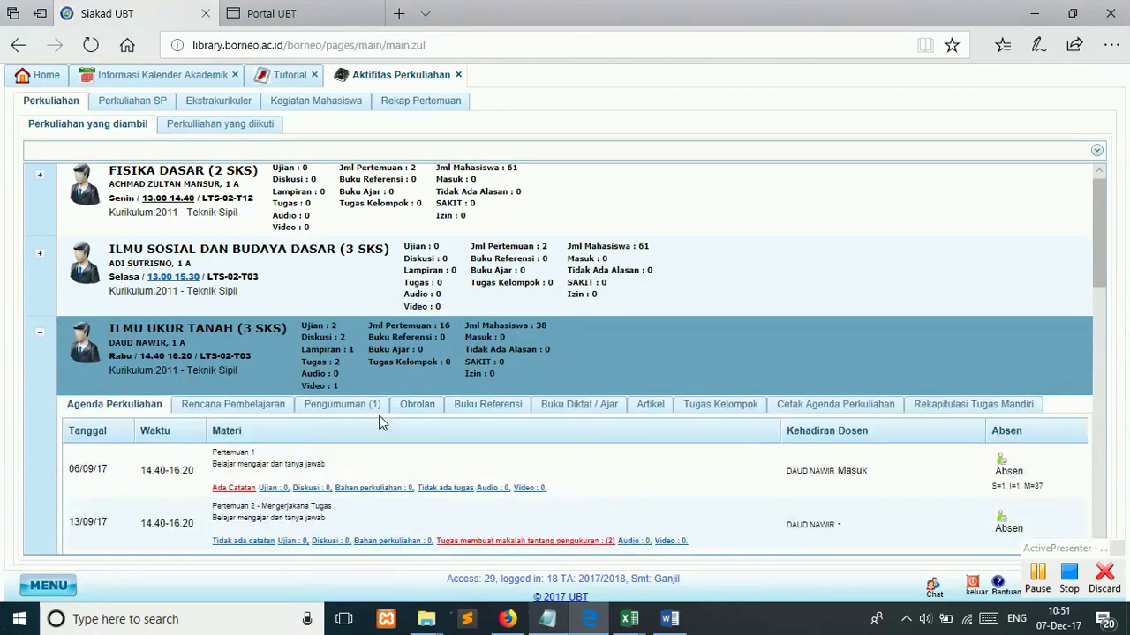
click(404, 406)
scroll(582, 264, down, 3)
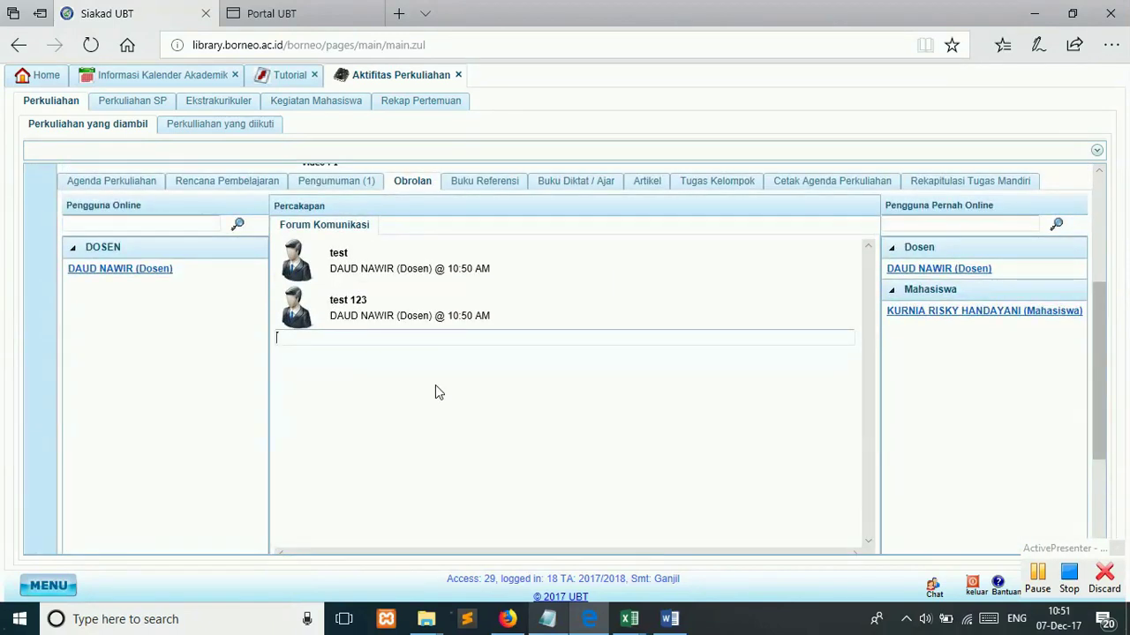
text(ok broo)
key(Return)
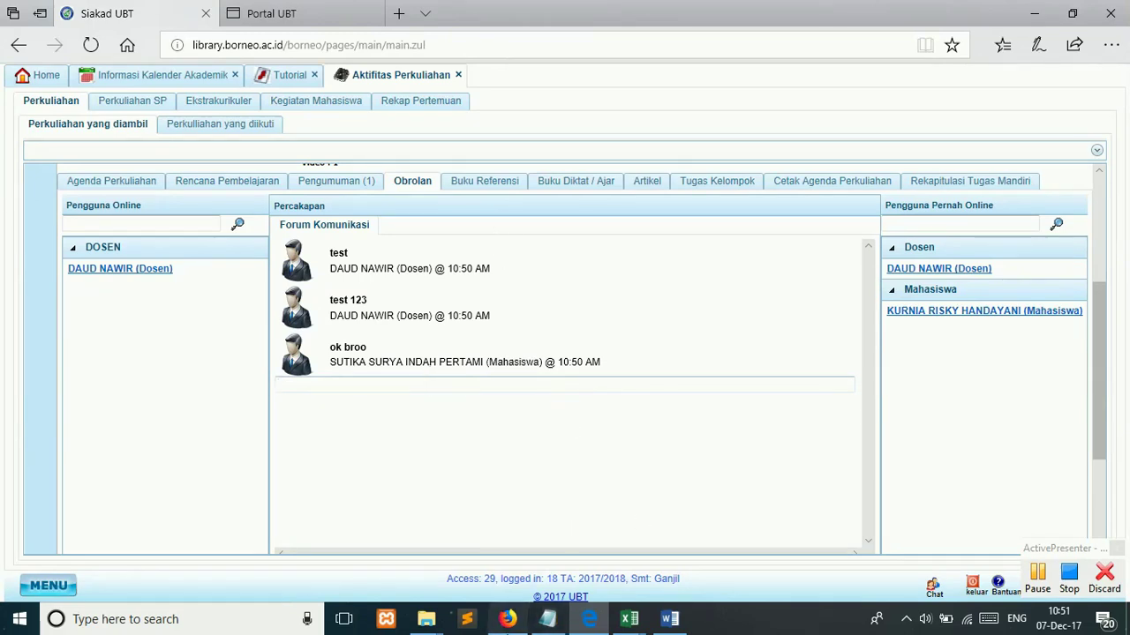
click(507, 618)
click(465, 241)
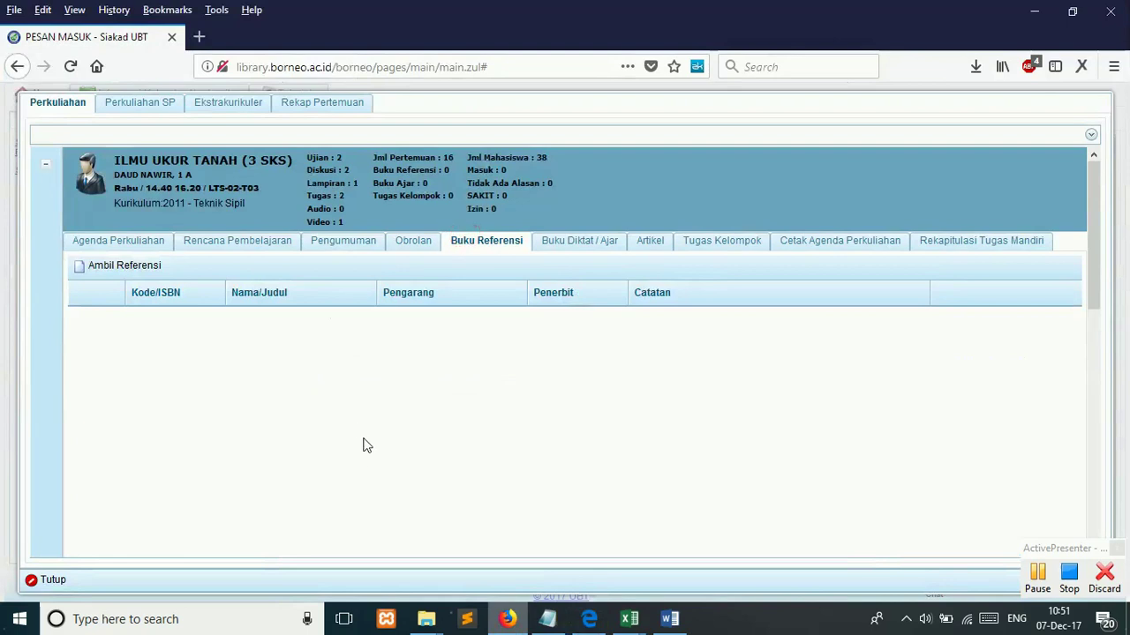
- Search the reference catalogue for a title starting with 'T', retrying the search several times
click(148, 268)
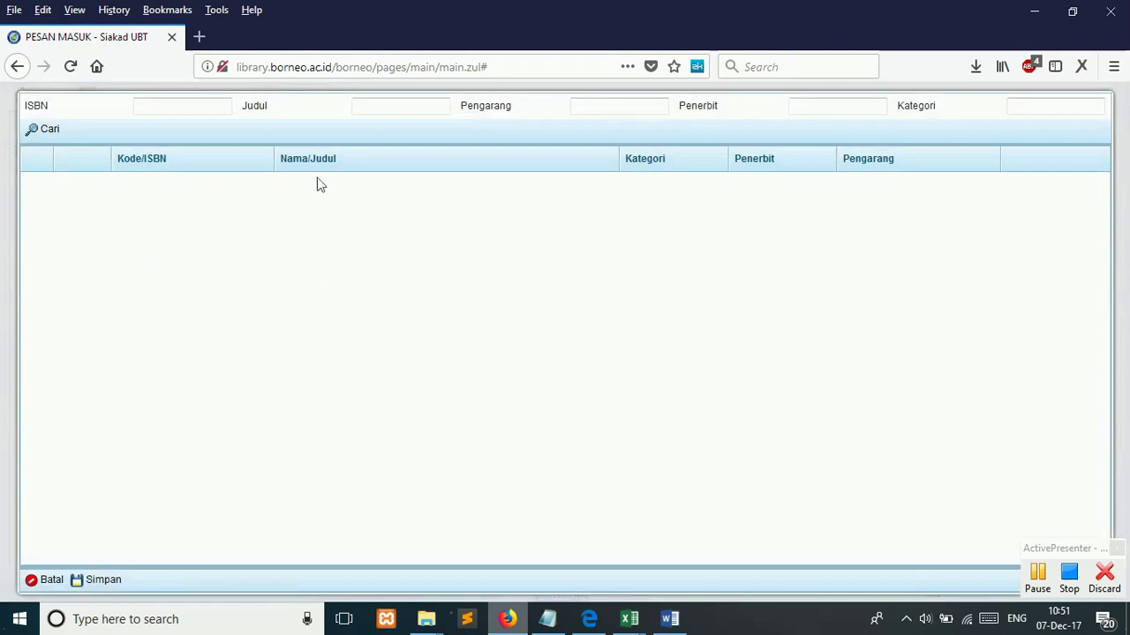
click(396, 106)
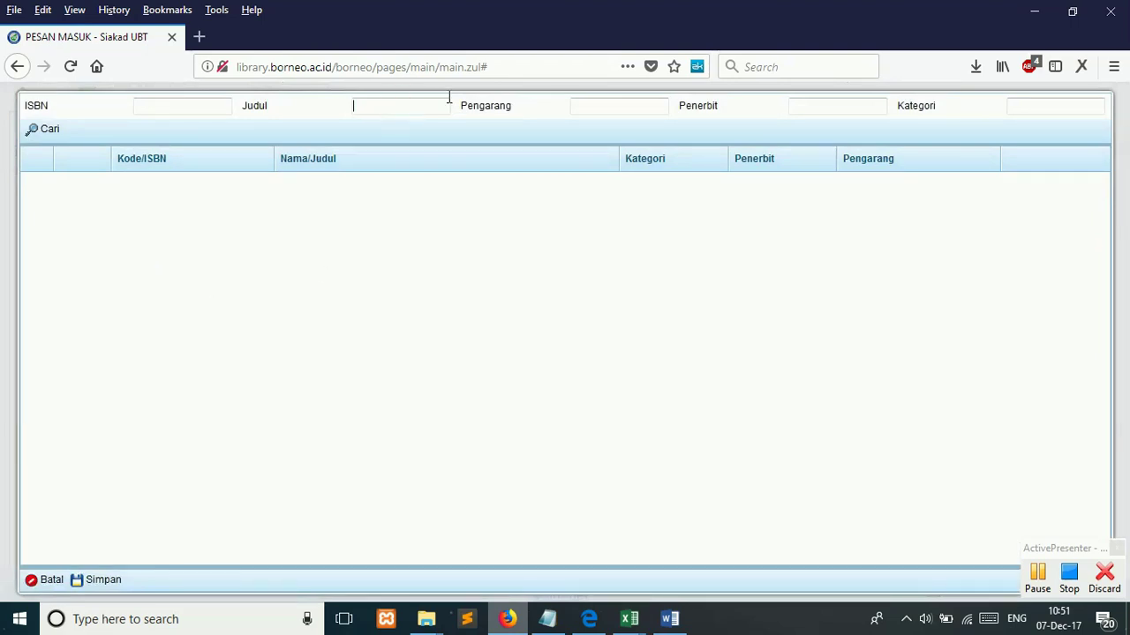
text(T)
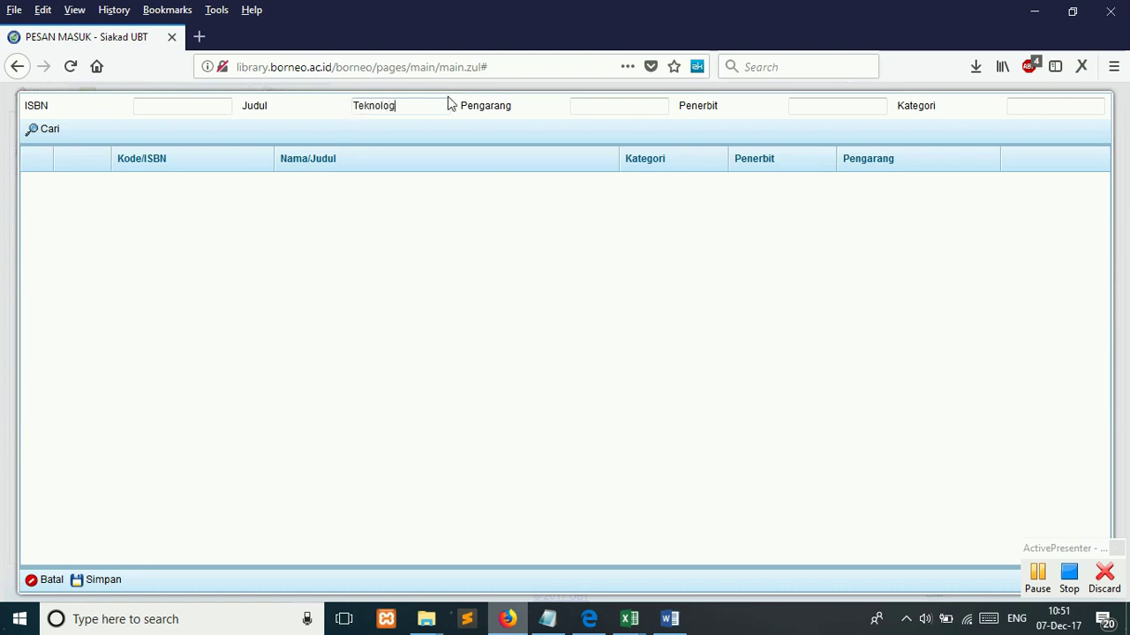
click(51, 131)
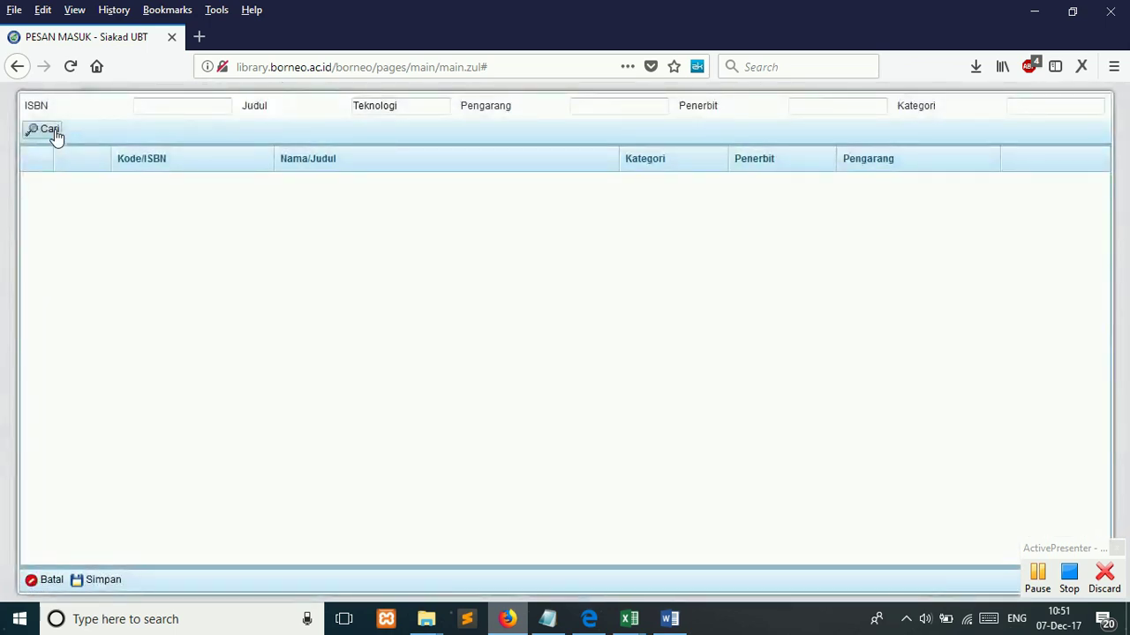
click(54, 134)
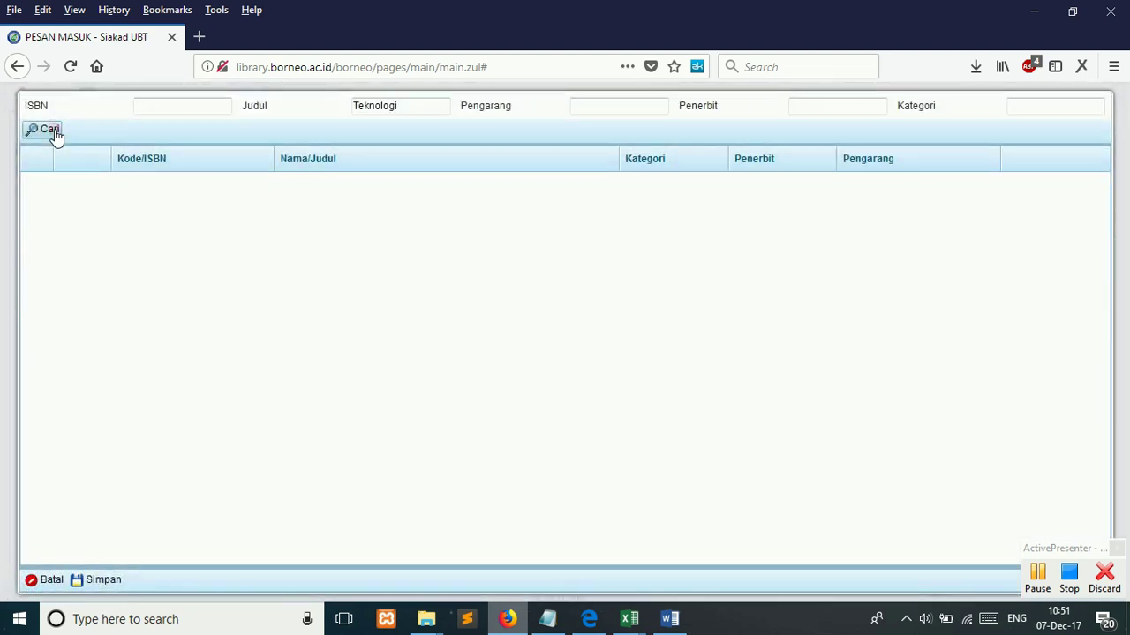
click(51, 131)
click(51, 130)
- Load Google in a new tab, then rerun the book search in SIAKAD and cancel it
click(199, 37)
text(google.com/)
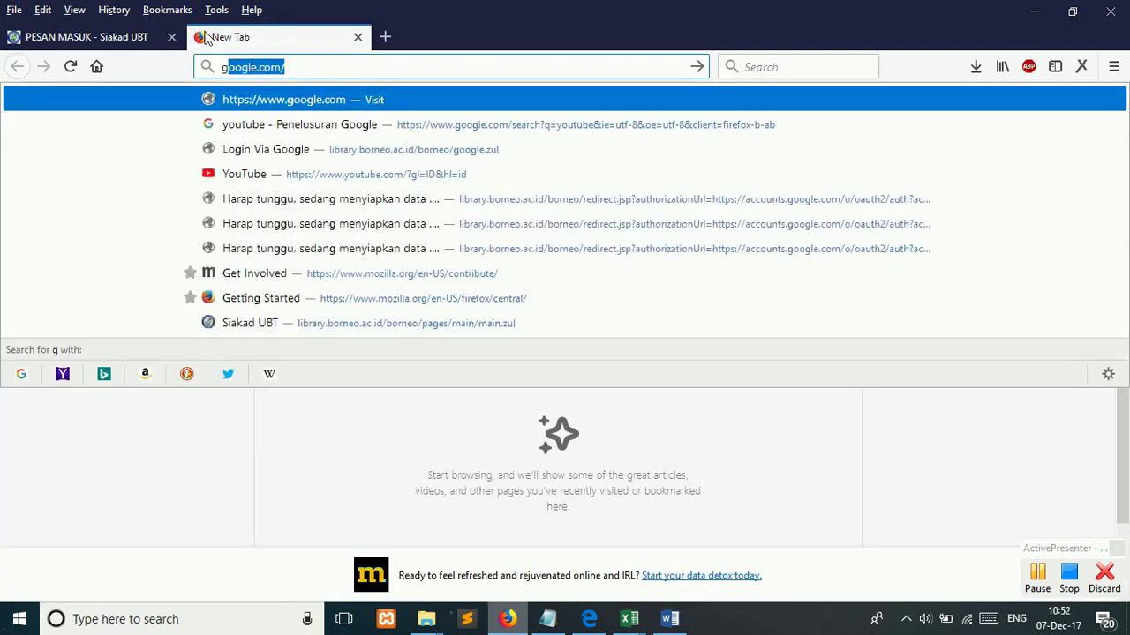
key(Return)
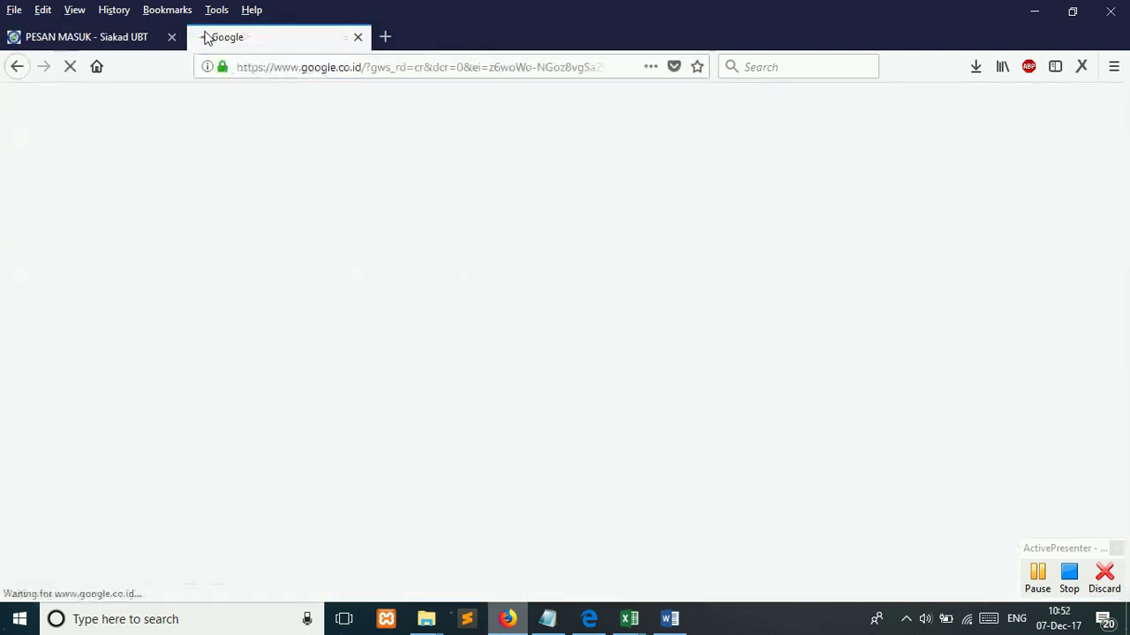
click(139, 40)
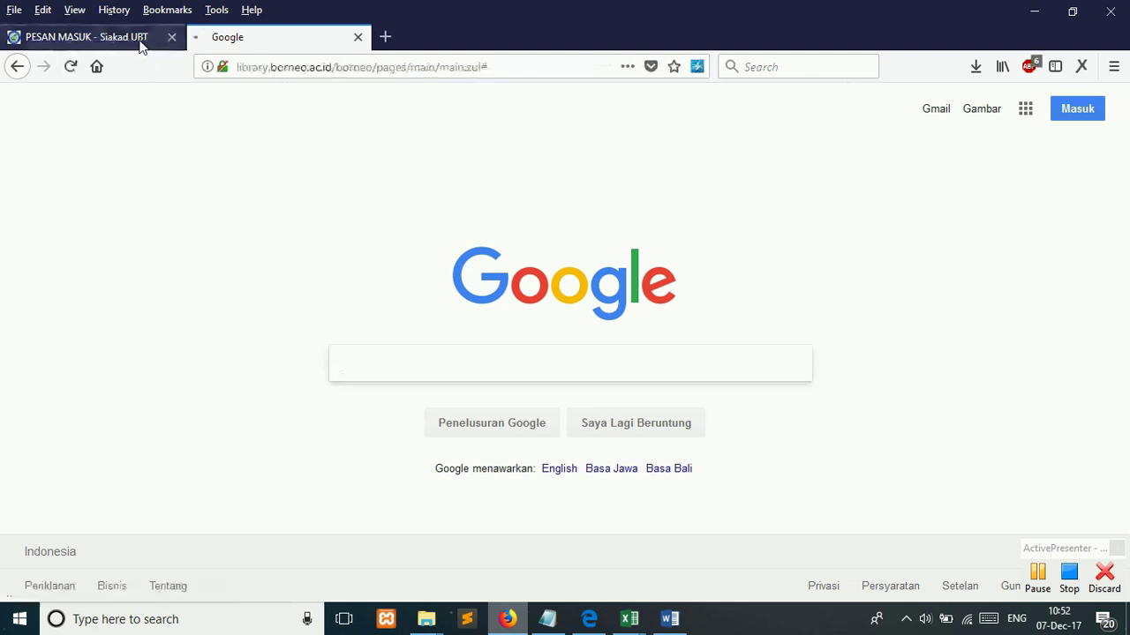
click(49, 131)
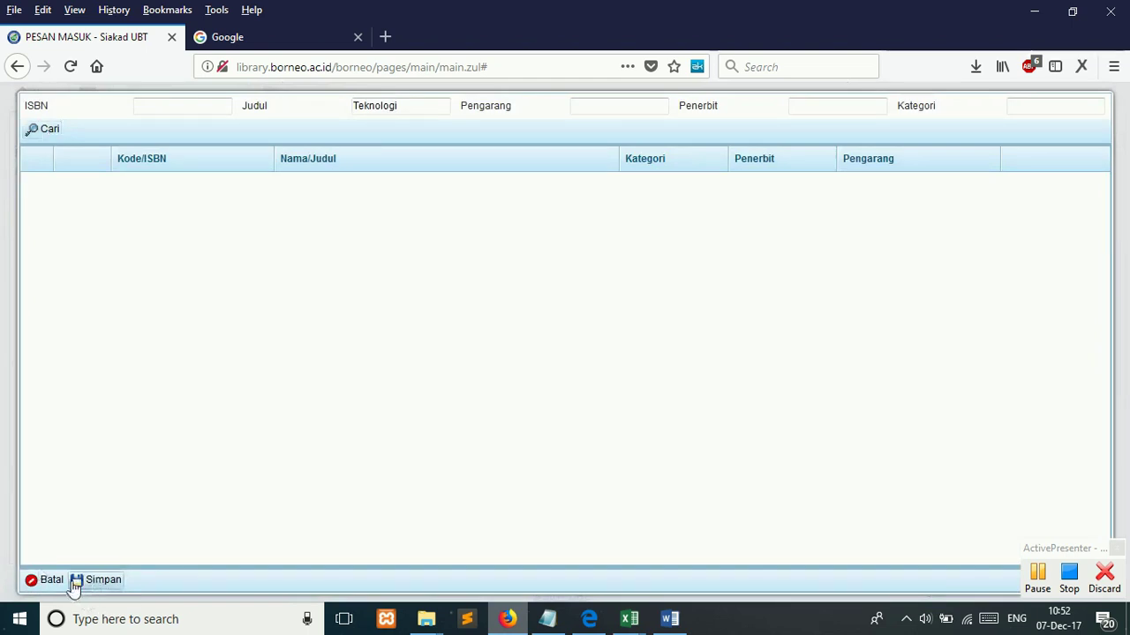
click(42, 584)
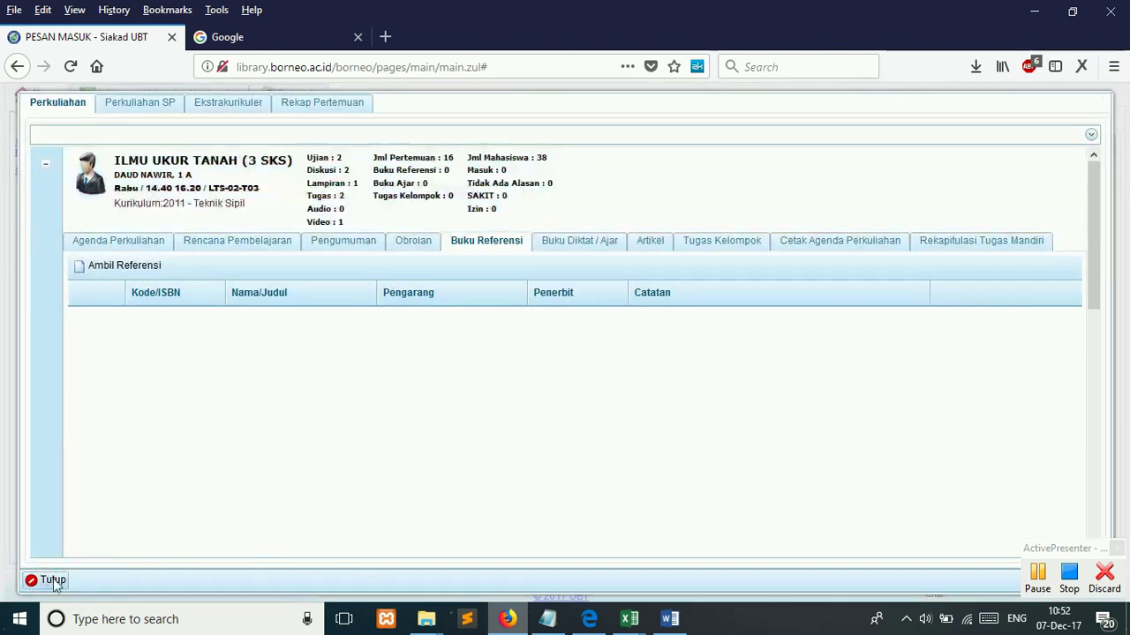
- Search the reference catalogue for 'Islam' titles repeatedly, finding none, then close the search
click(532, 415)
click(97, 265)
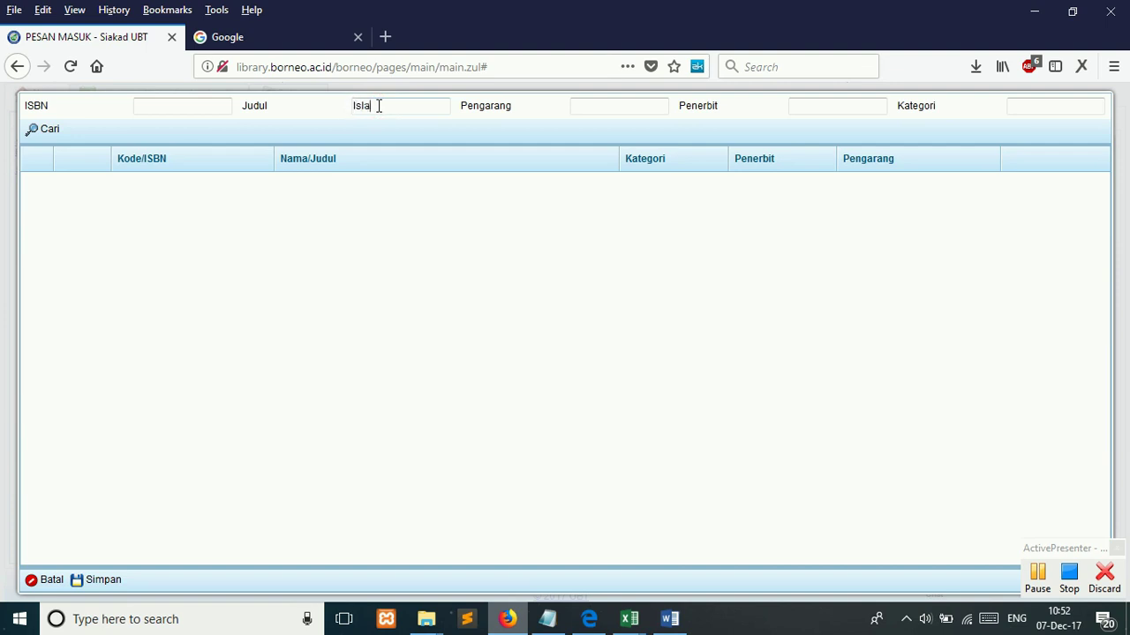
click(44, 134)
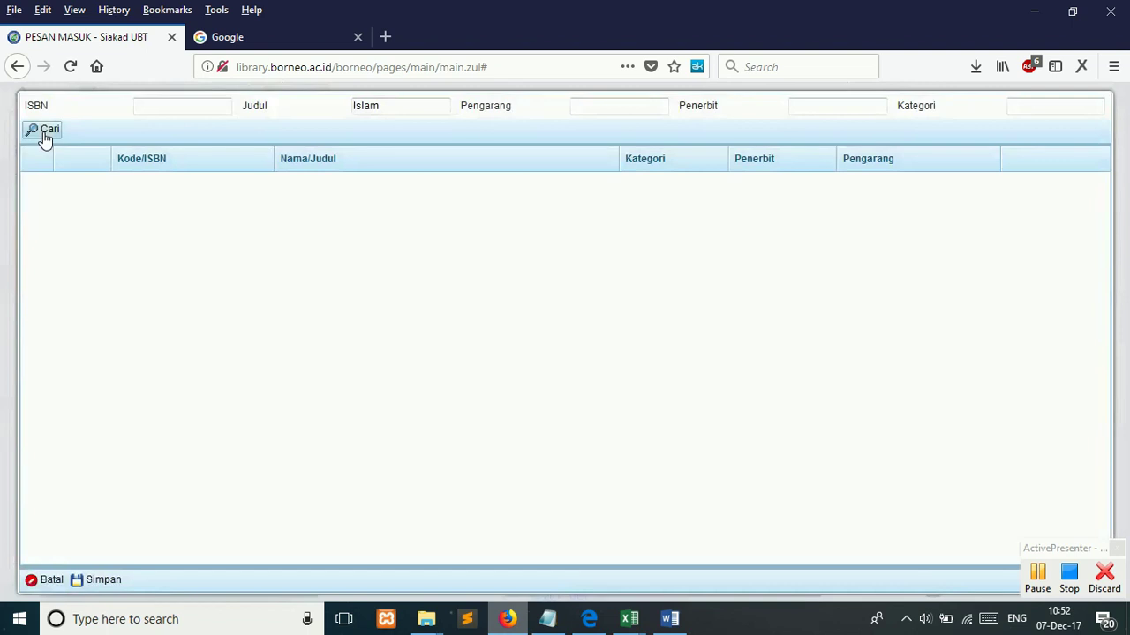
click(45, 137)
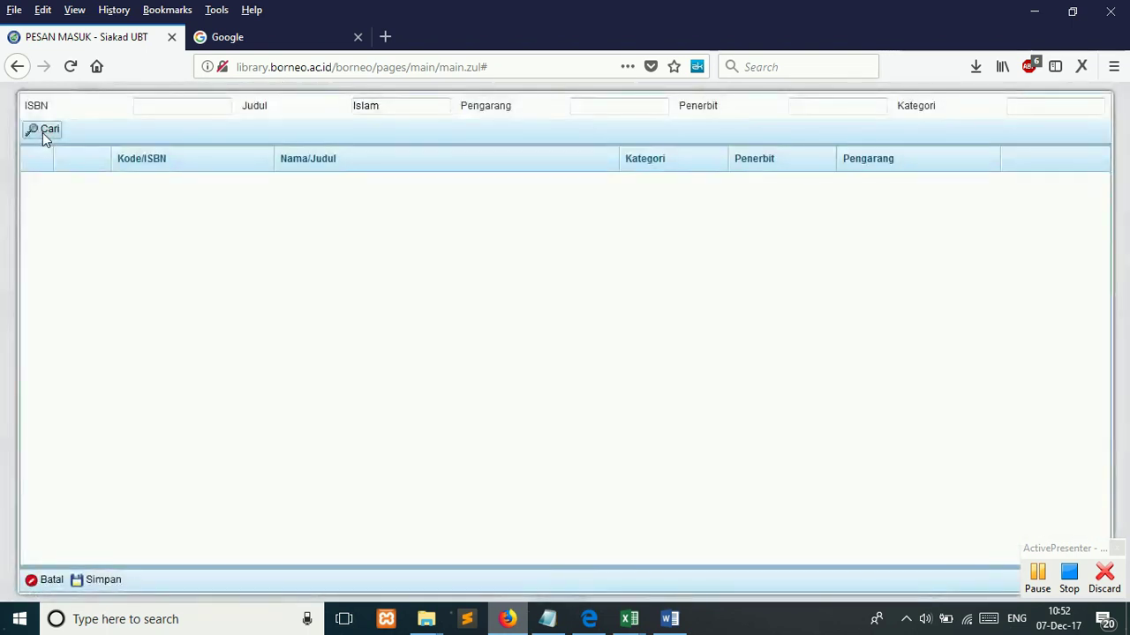
click(44, 135)
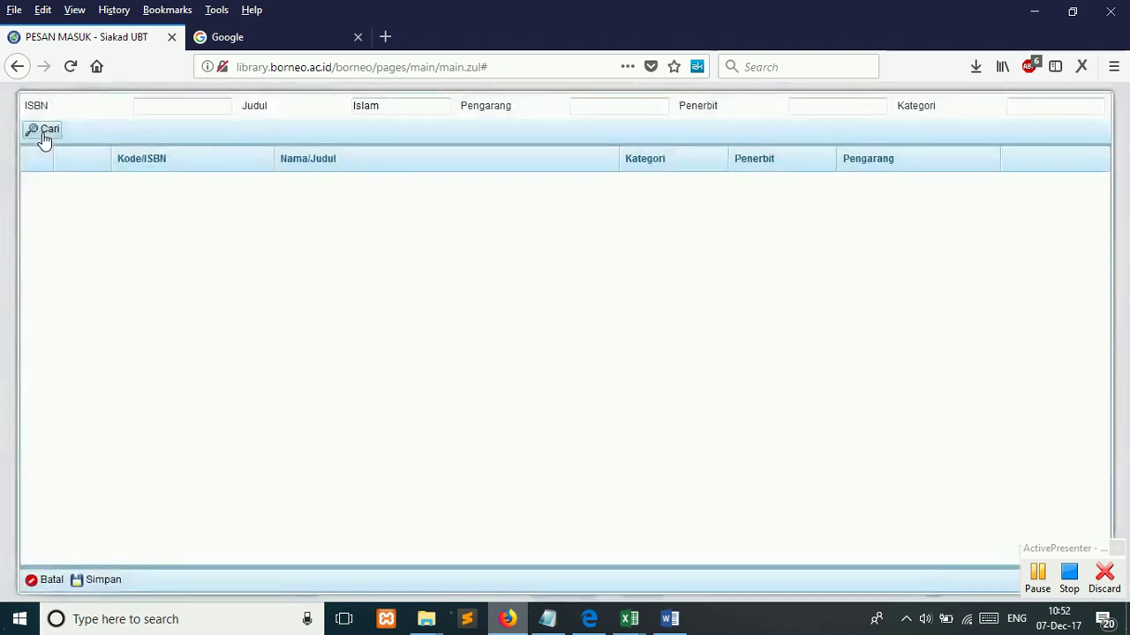
click(40, 580)
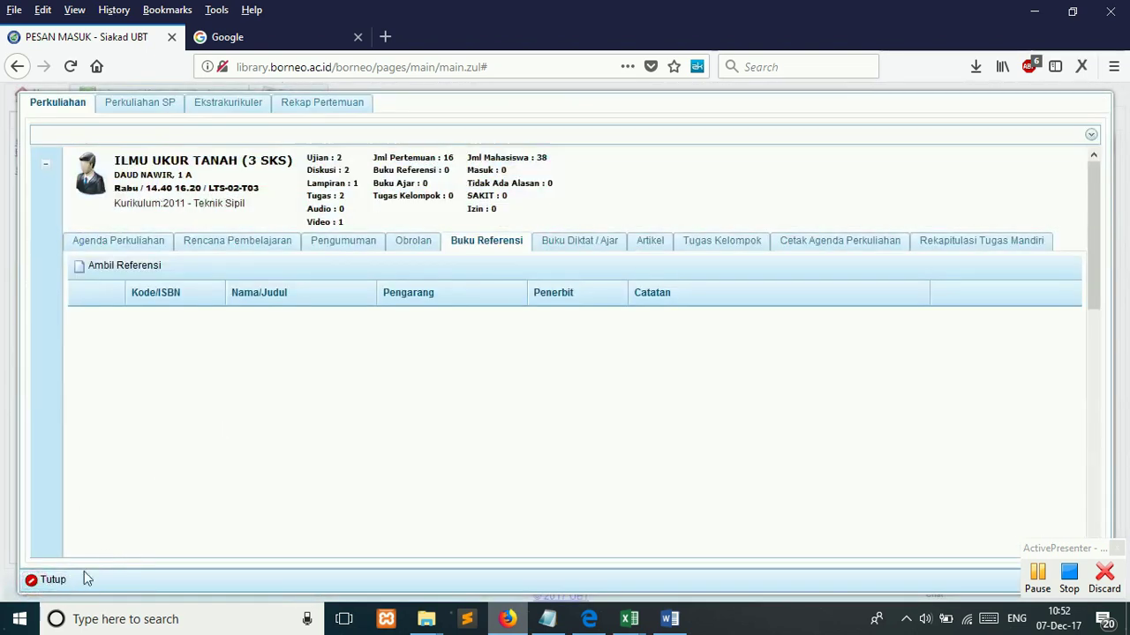
click(622, 415)
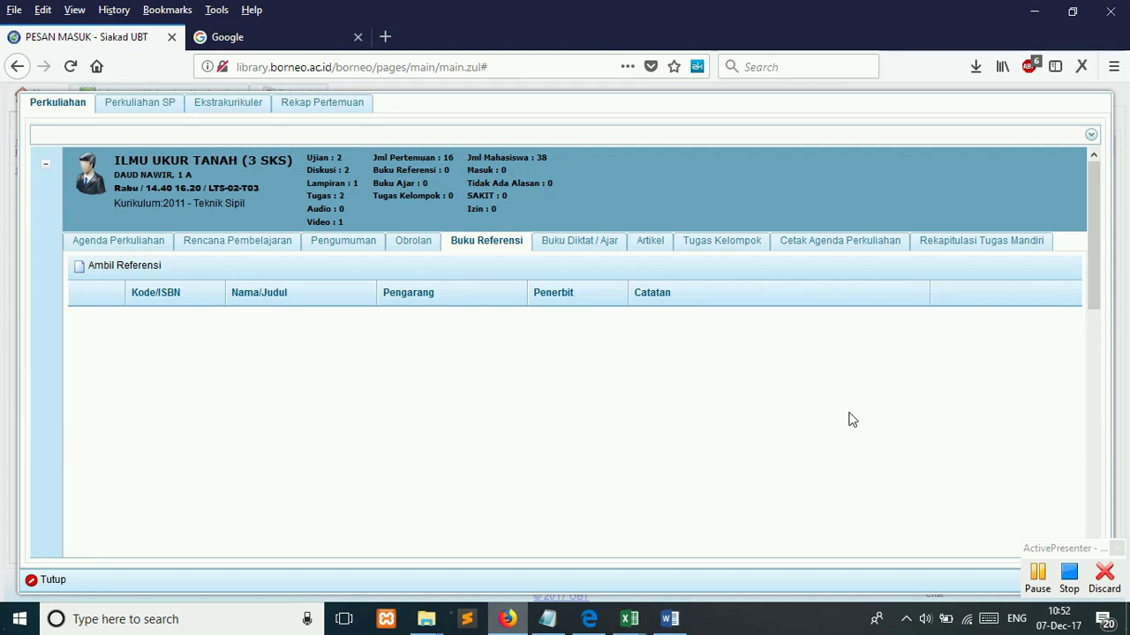
- Show the Buku Diktat / Ajar tab and preview the Ambil Buku Ajar list without choosing
click(609, 242)
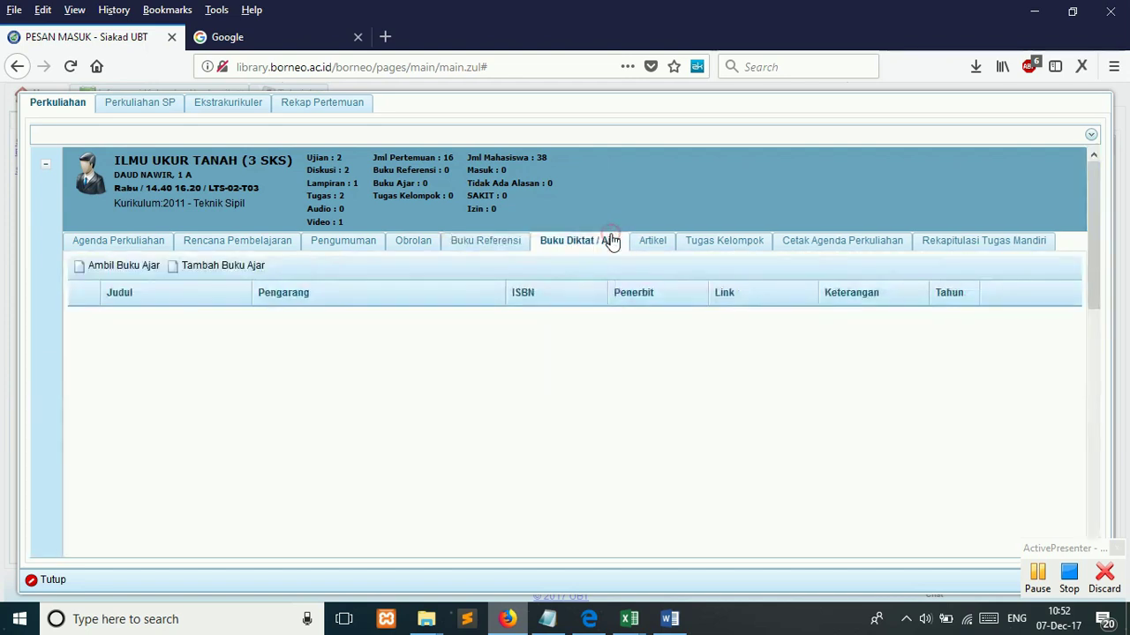
click(140, 269)
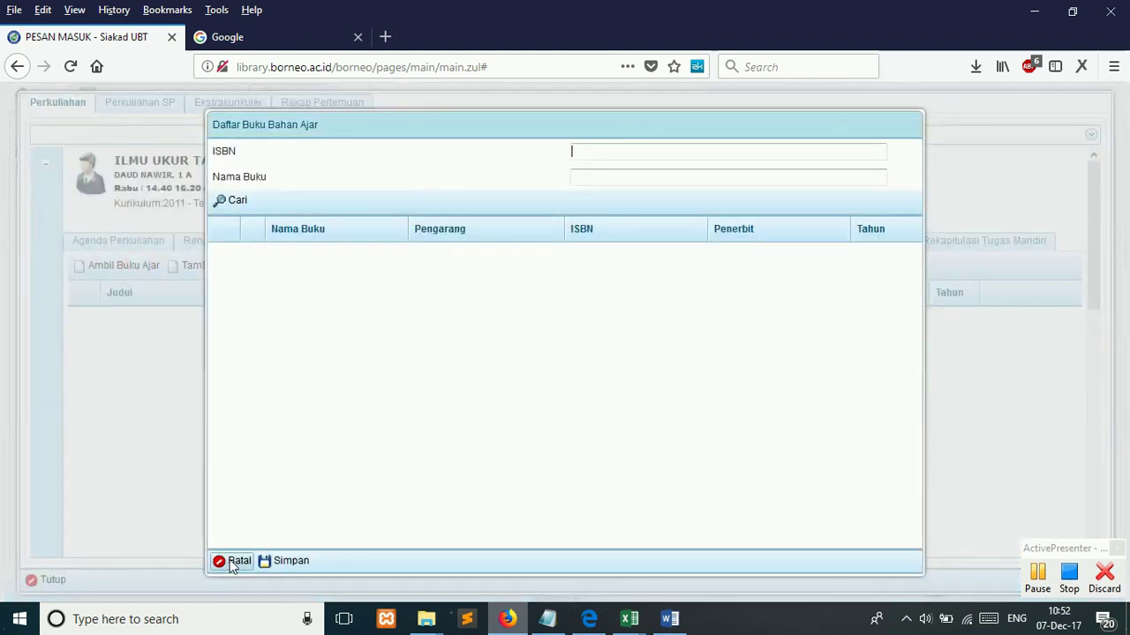
click(227, 559)
- Look through the Tambah Buku Ajar form's publisher, year and ISBN fields, then cancel without saving
click(220, 267)
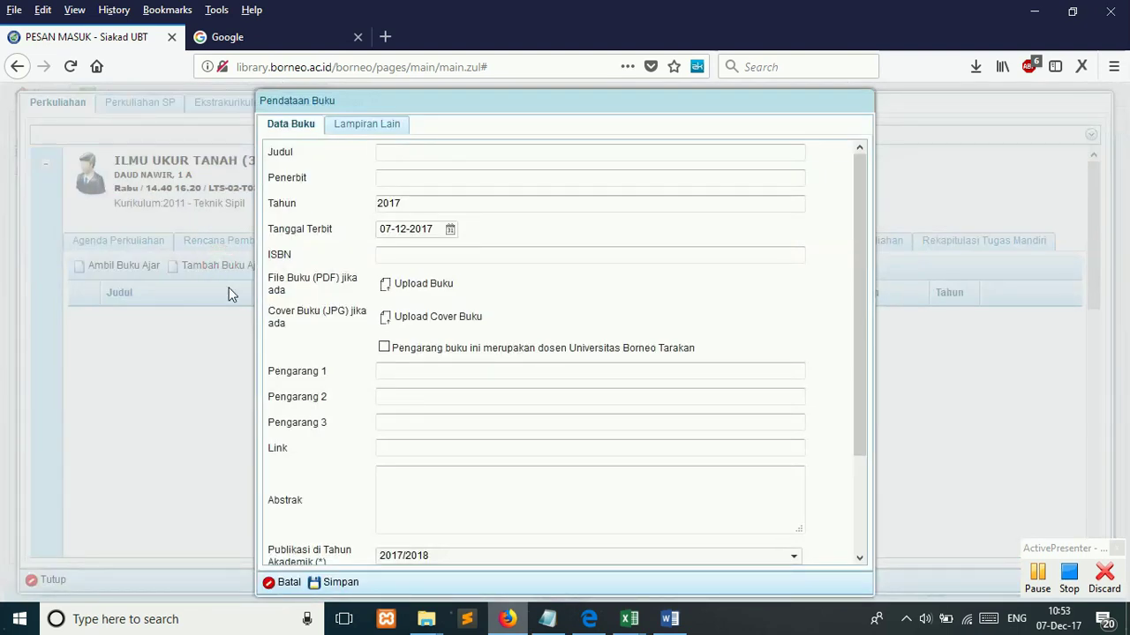
click(396, 155)
click(395, 177)
click(398, 202)
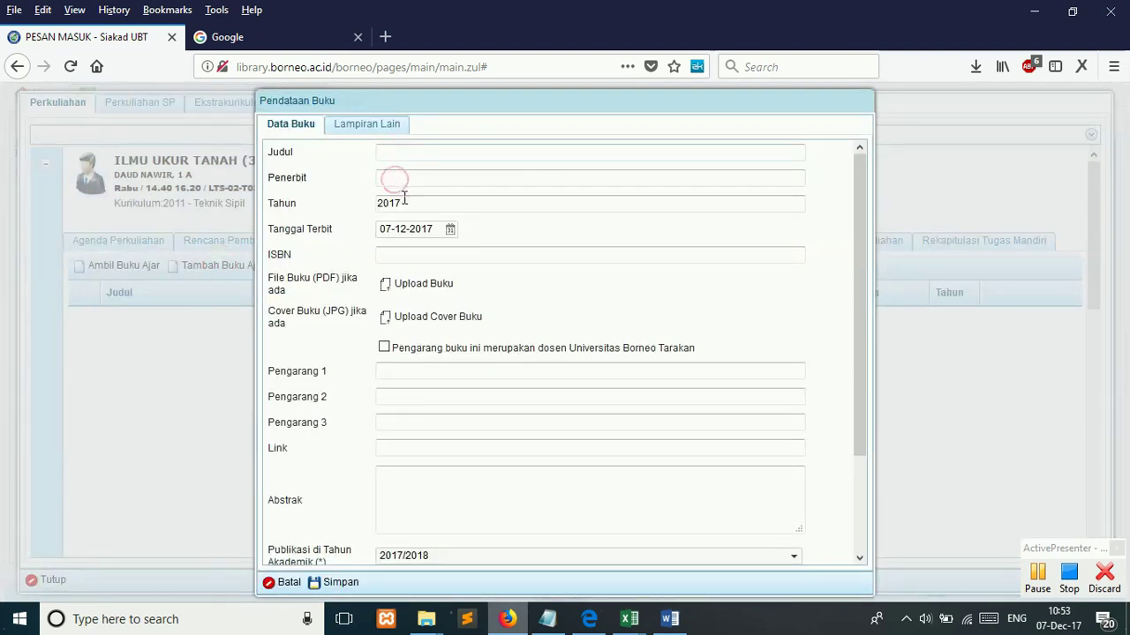
click(383, 258)
scroll(563, 317, down, 2)
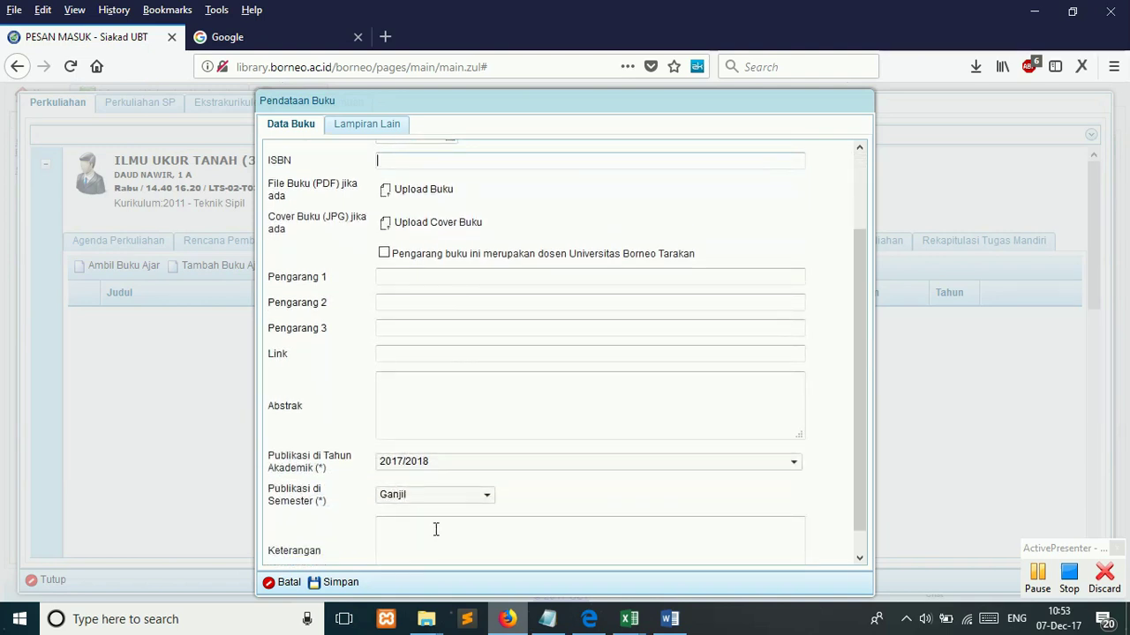
scroll(479, 420, down, 1)
click(287, 579)
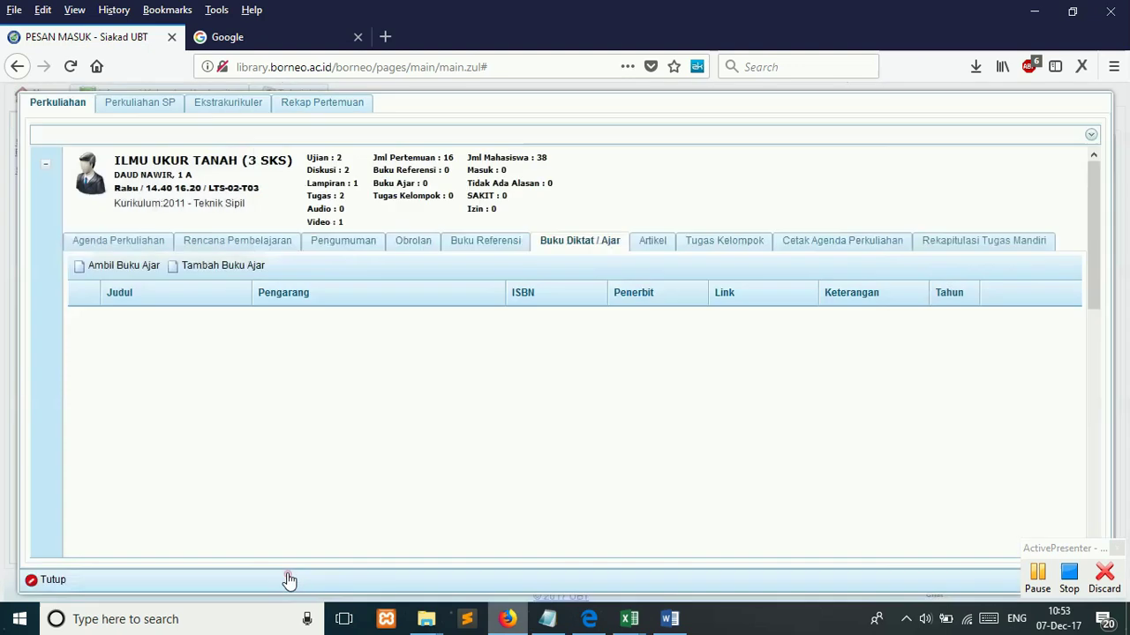
- Show the Artikel tab and preview the Ambil Artikel lookup twice without choosing anything
click(643, 250)
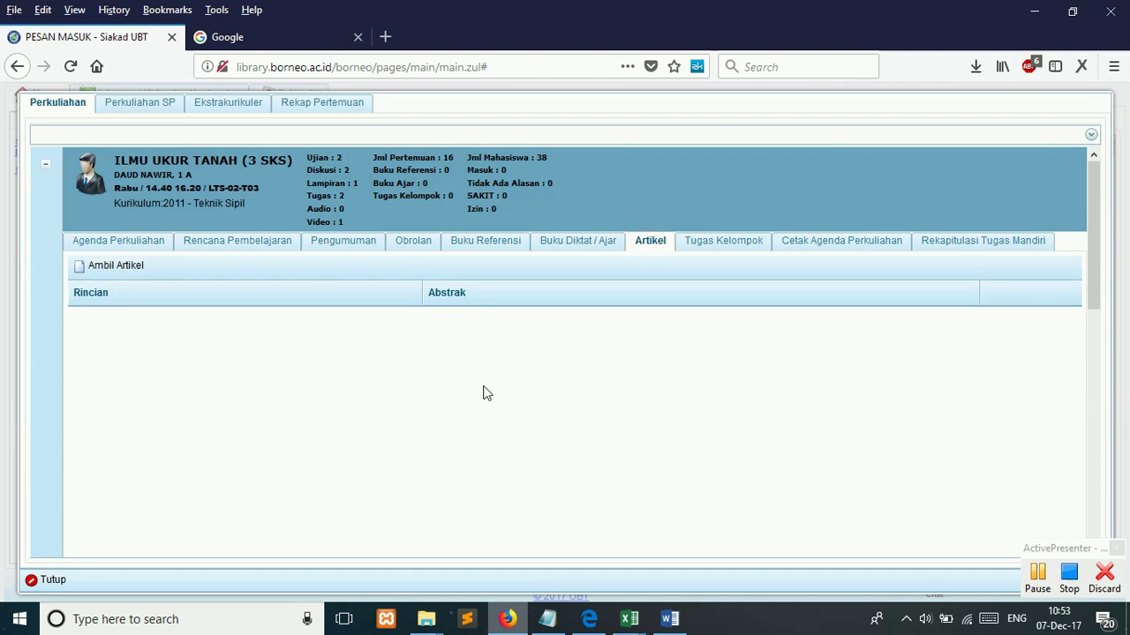
click(139, 269)
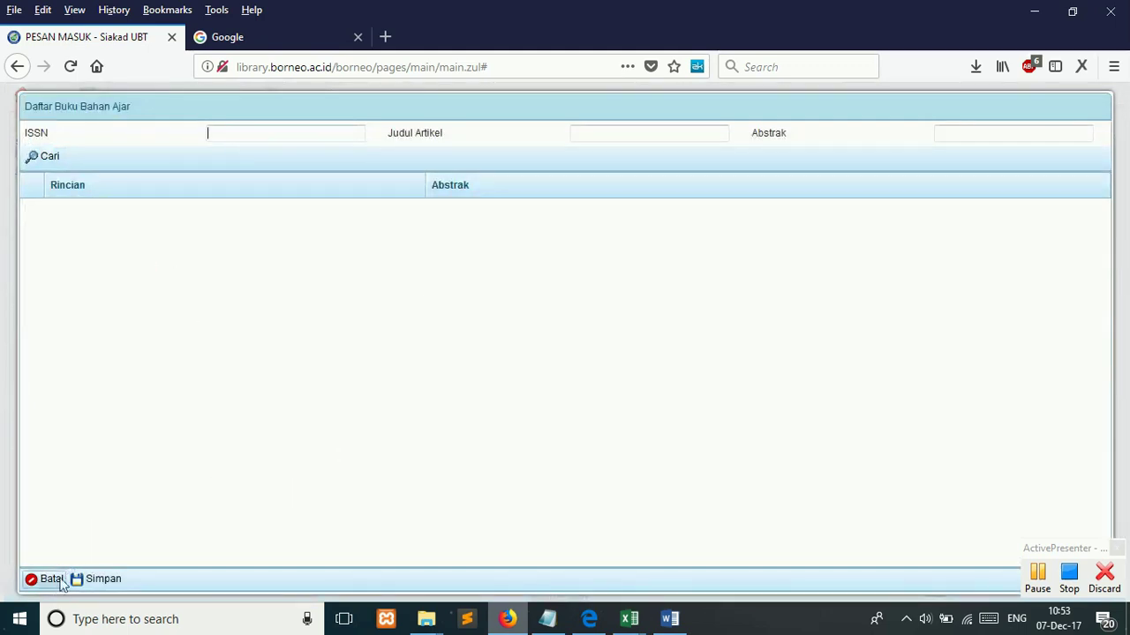
click(51, 580)
click(106, 268)
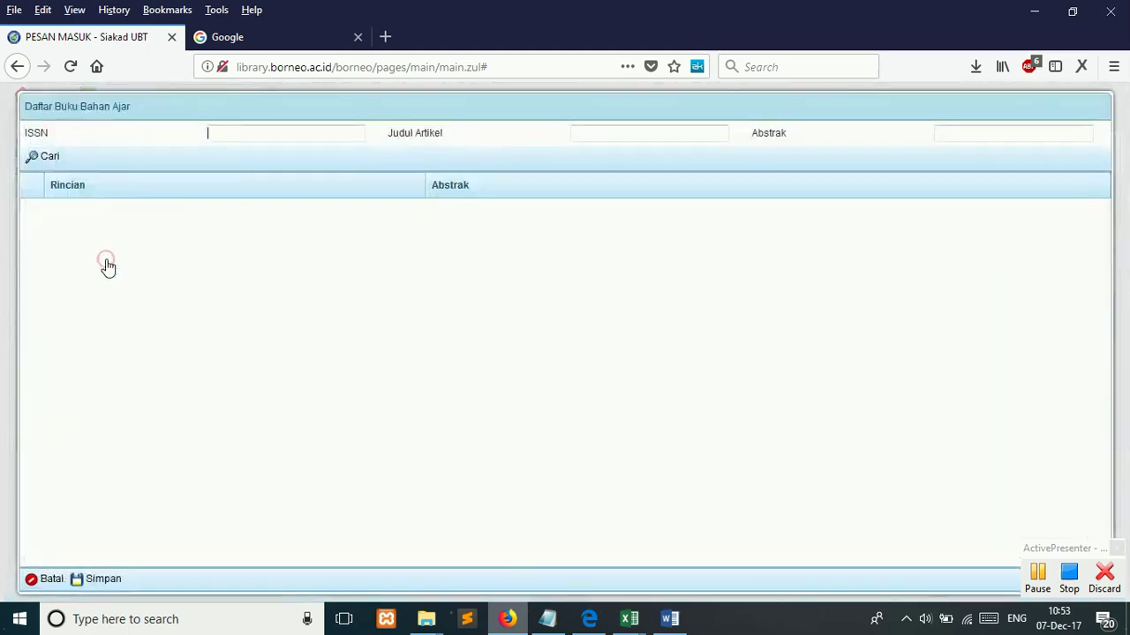
click(56, 582)
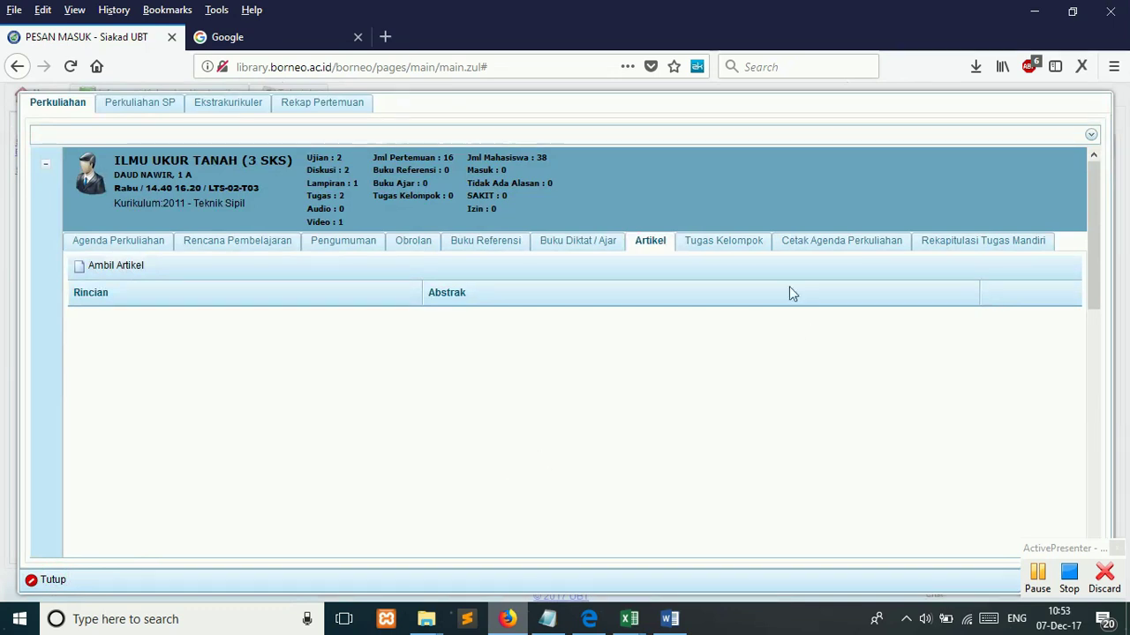
- Create a new group assignment titled 'Tugas' in the Tugas Kelompok tab
click(749, 244)
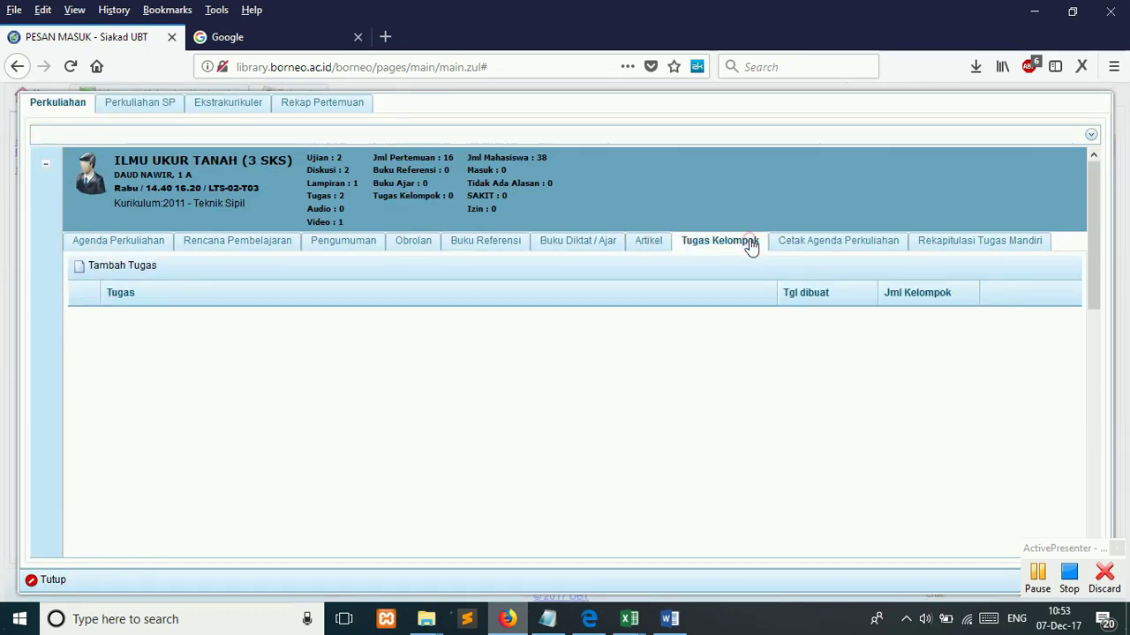
click(156, 274)
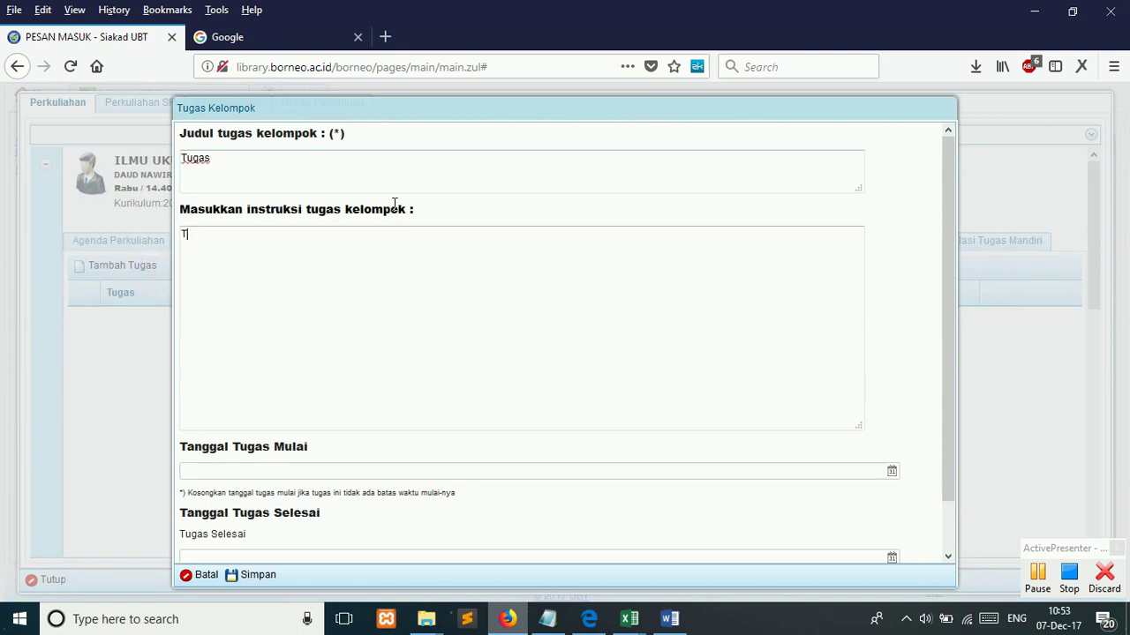
click(253, 577)
- Add groups A and B to the Tugas assignment and expand group A
click(84, 324)
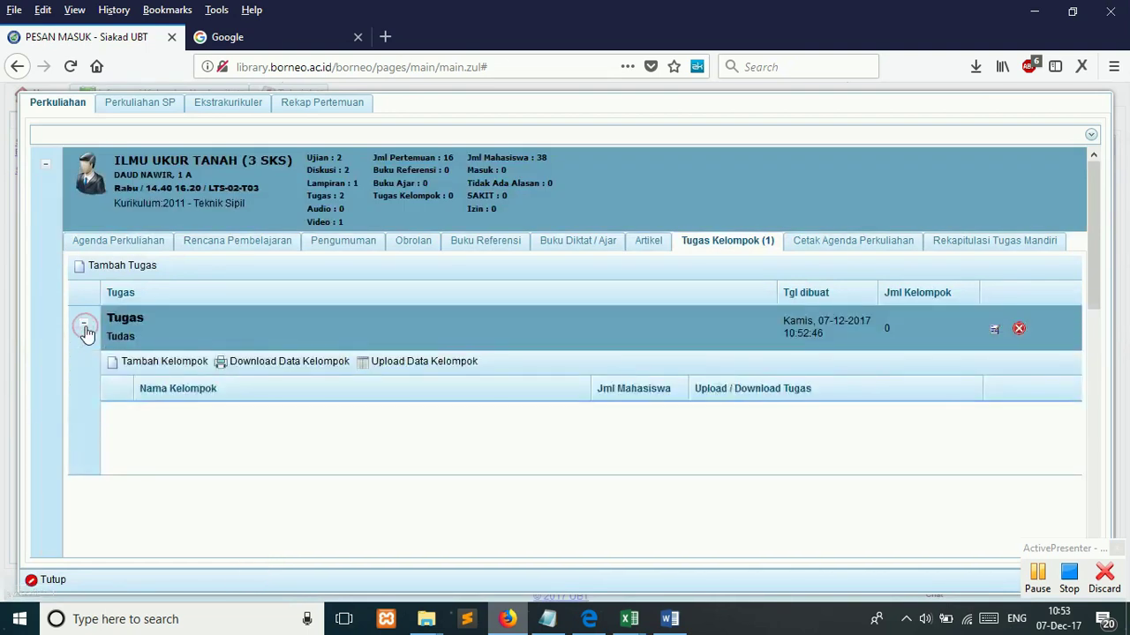
click(132, 364)
text(A)
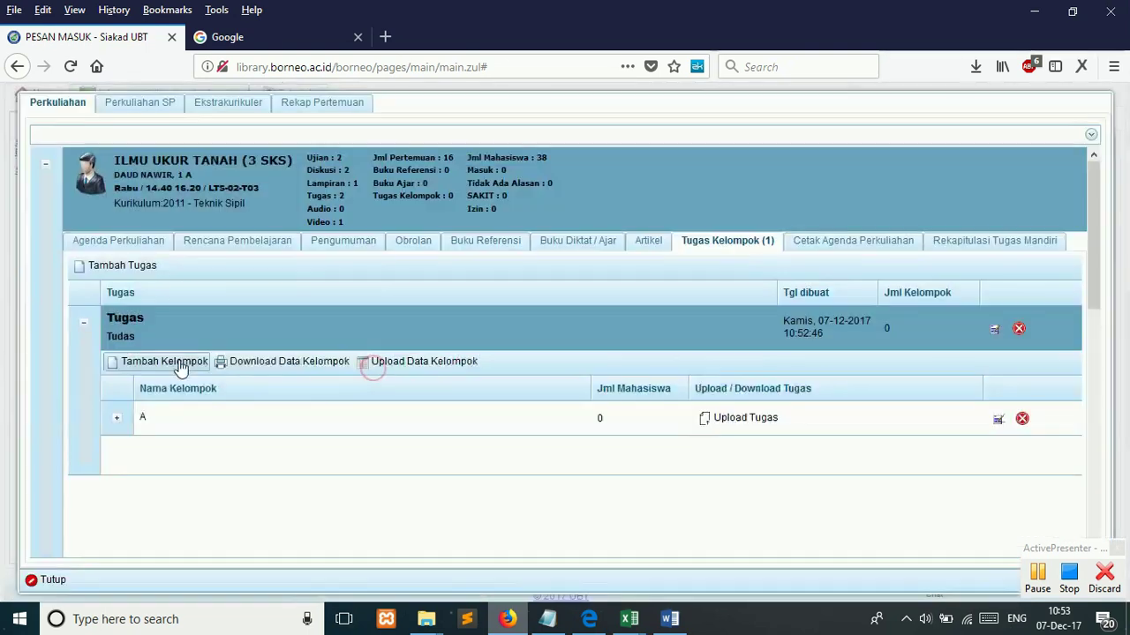
click(178, 363)
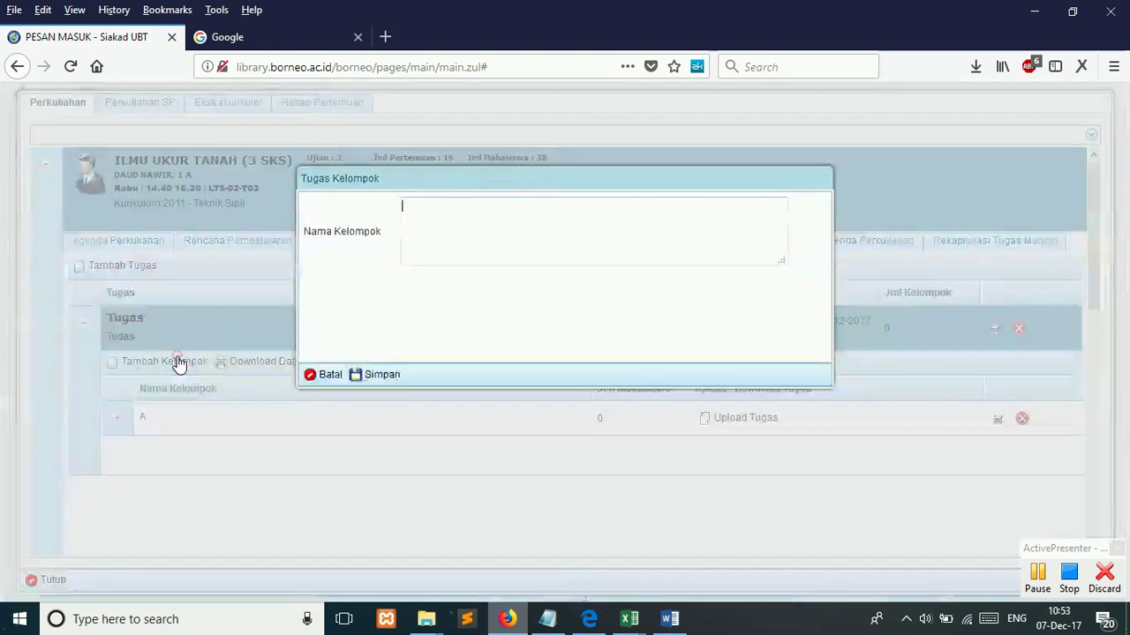
text(B)
click(371, 376)
click(117, 419)
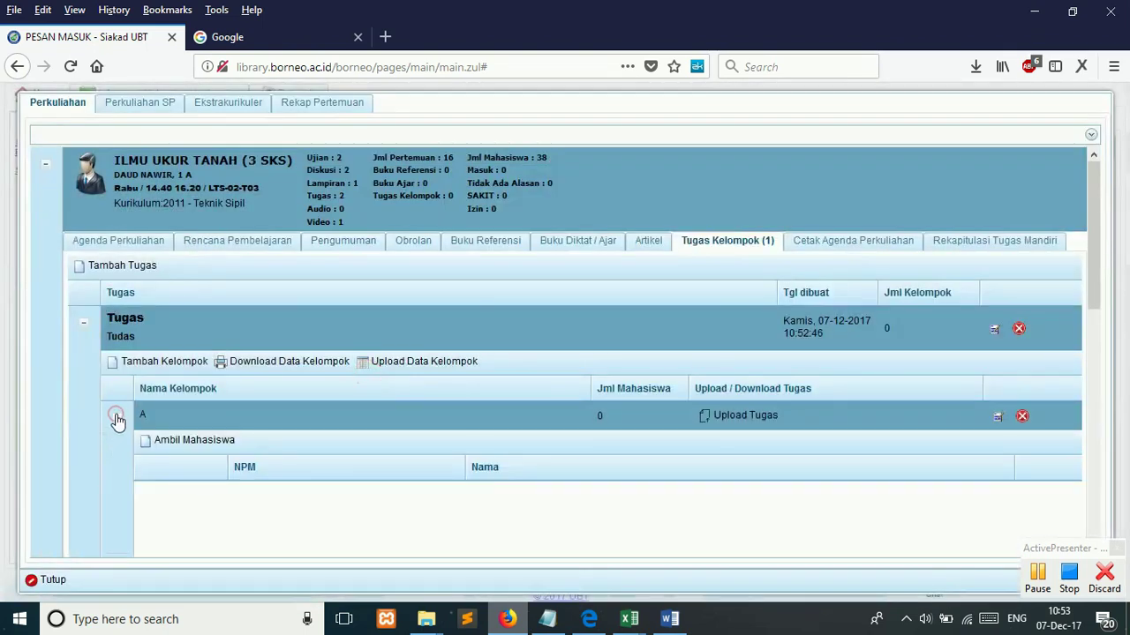
- Tick four students in Daftar Mahasiswa and save them into group A
click(169, 441)
click(188, 235)
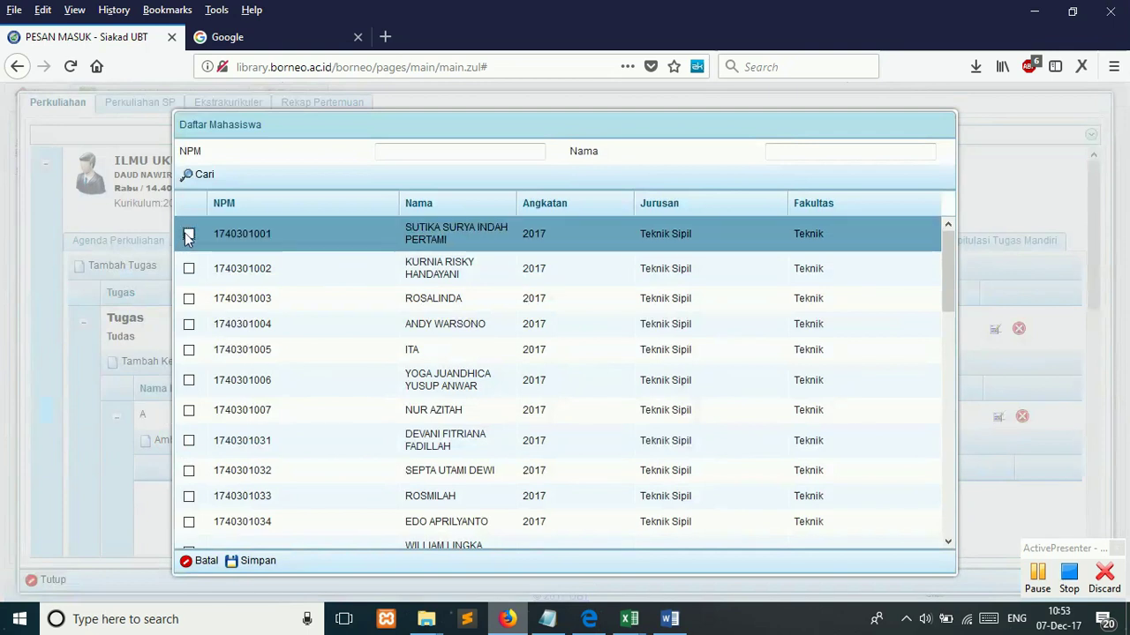
click(189, 299)
click(189, 268)
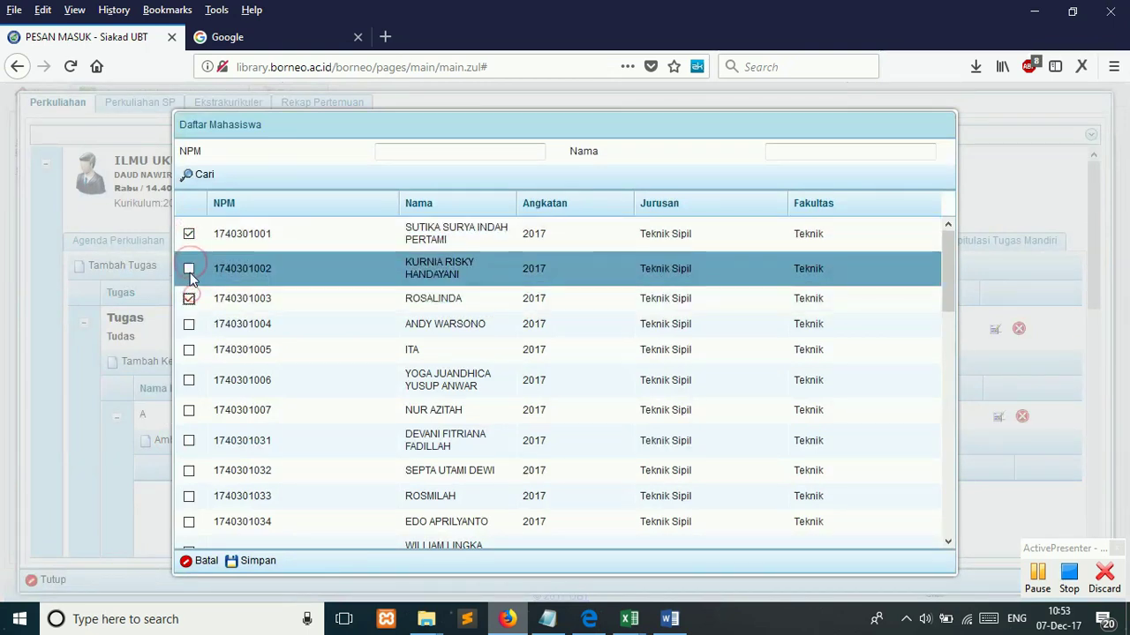
click(189, 325)
click(252, 561)
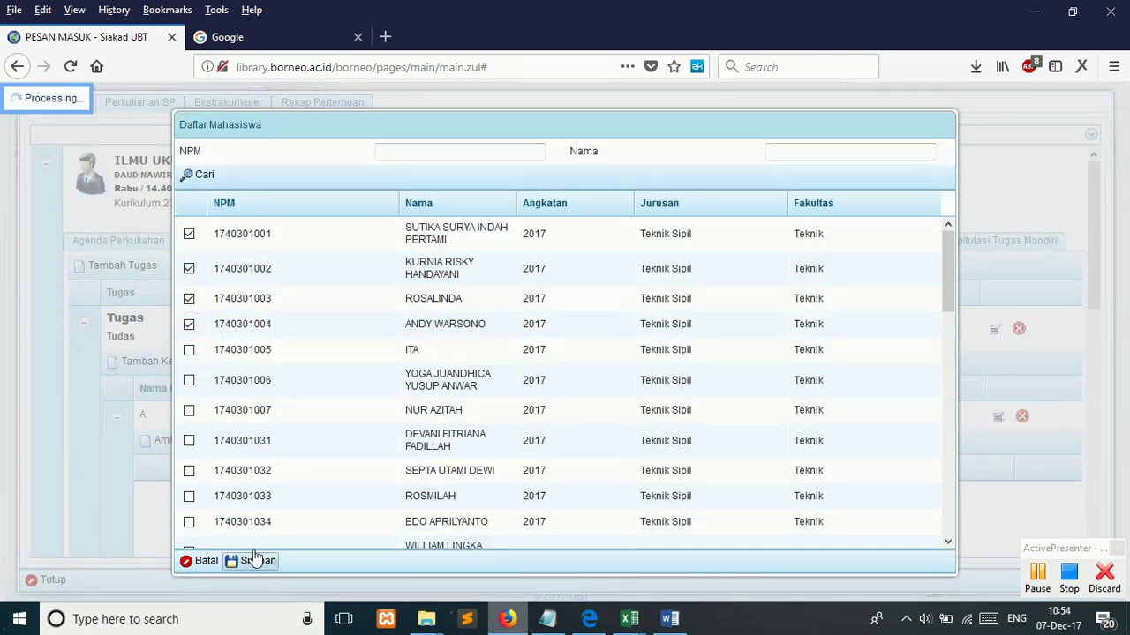
click(117, 417)
- Tick four more students and save them into group B
click(116, 452)
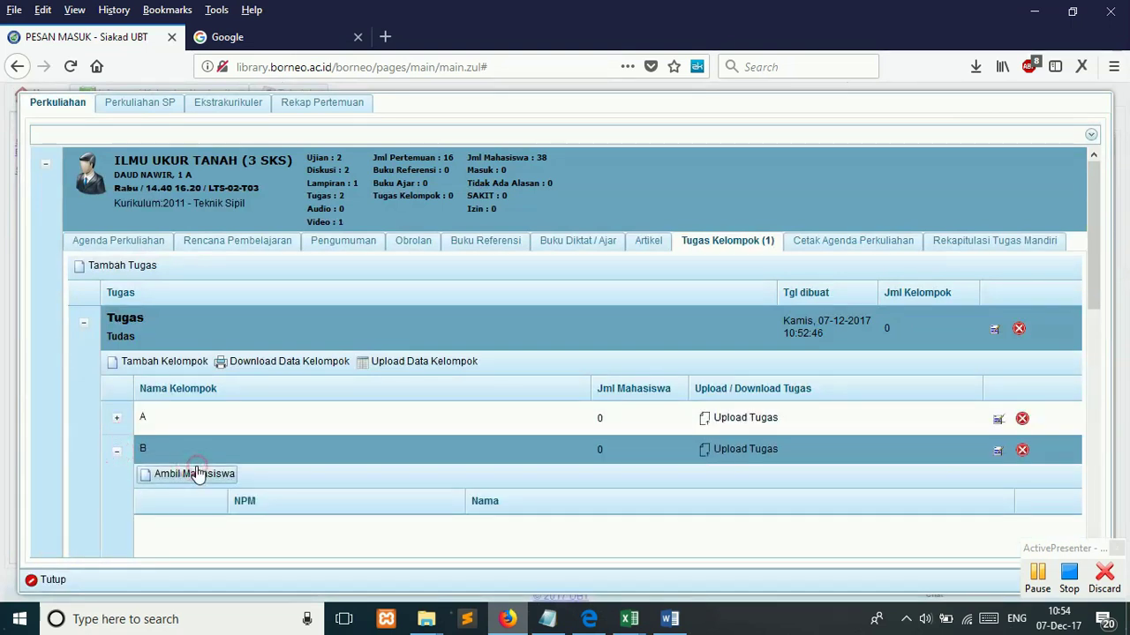
click(194, 473)
click(189, 411)
click(188, 389)
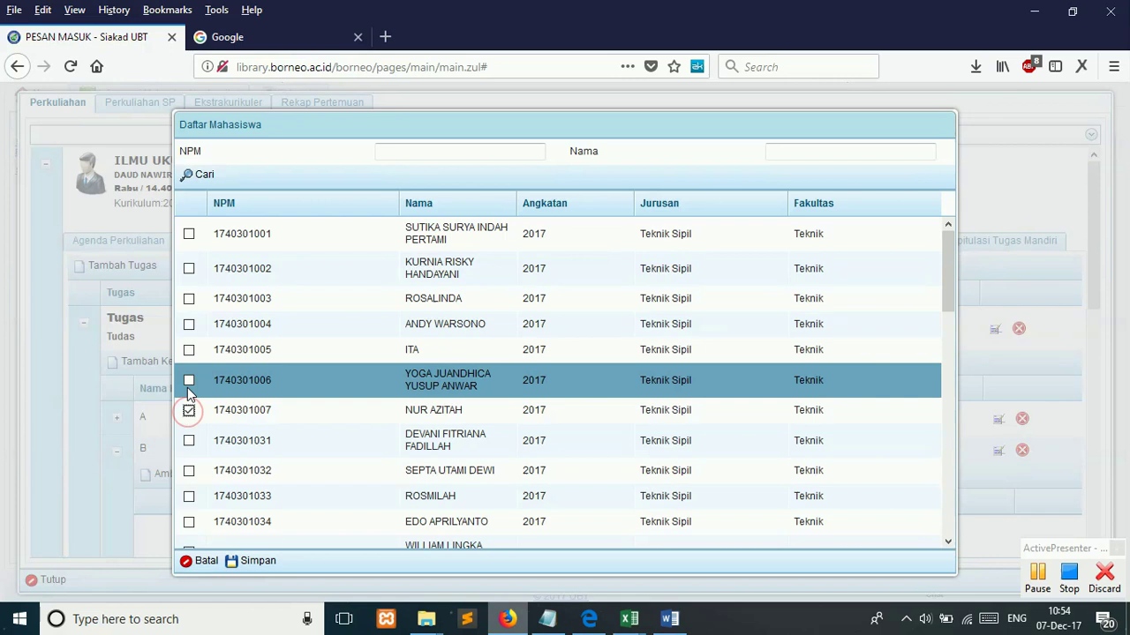
click(189, 440)
click(189, 470)
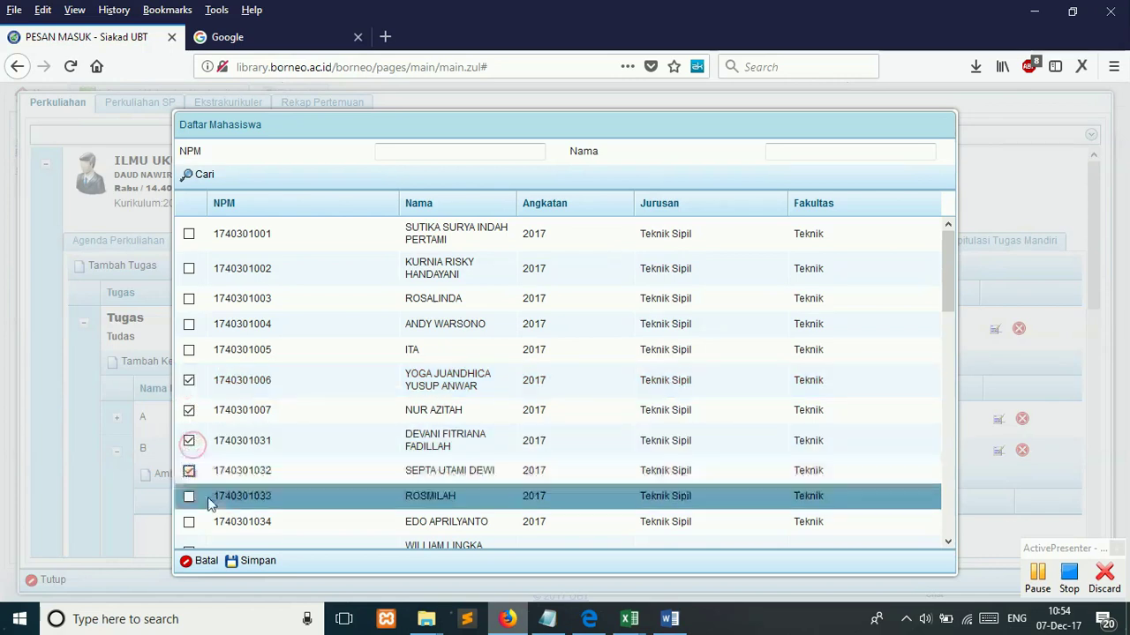
click(257, 562)
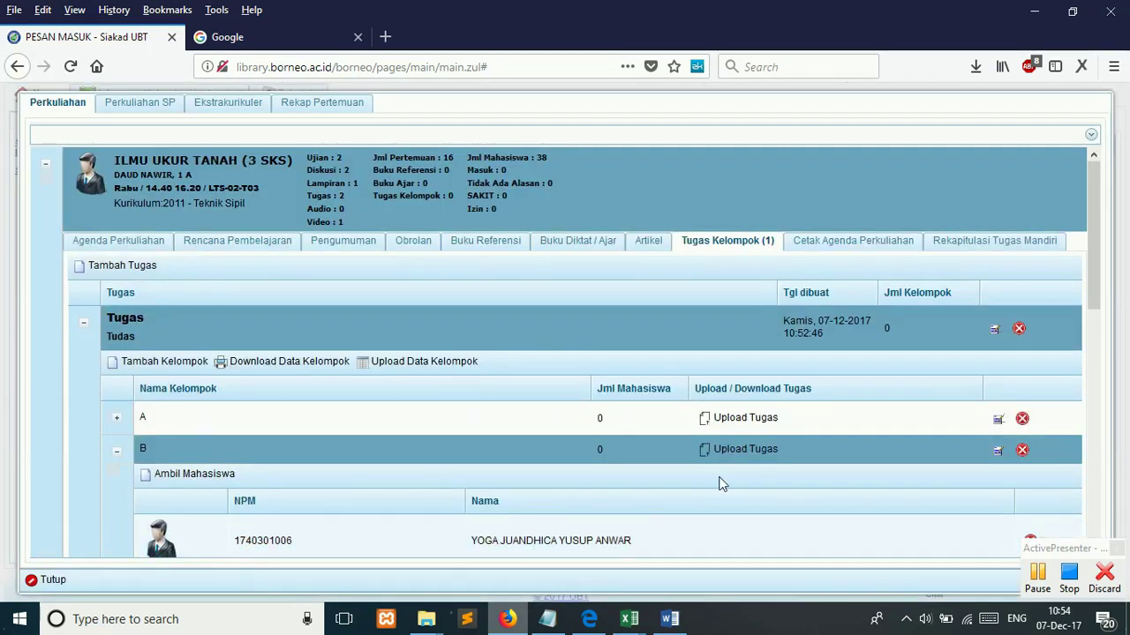
- Collapse and re-expand the Tugas row to confirm both groups list 4 students
scroll(714, 467, down, 4)
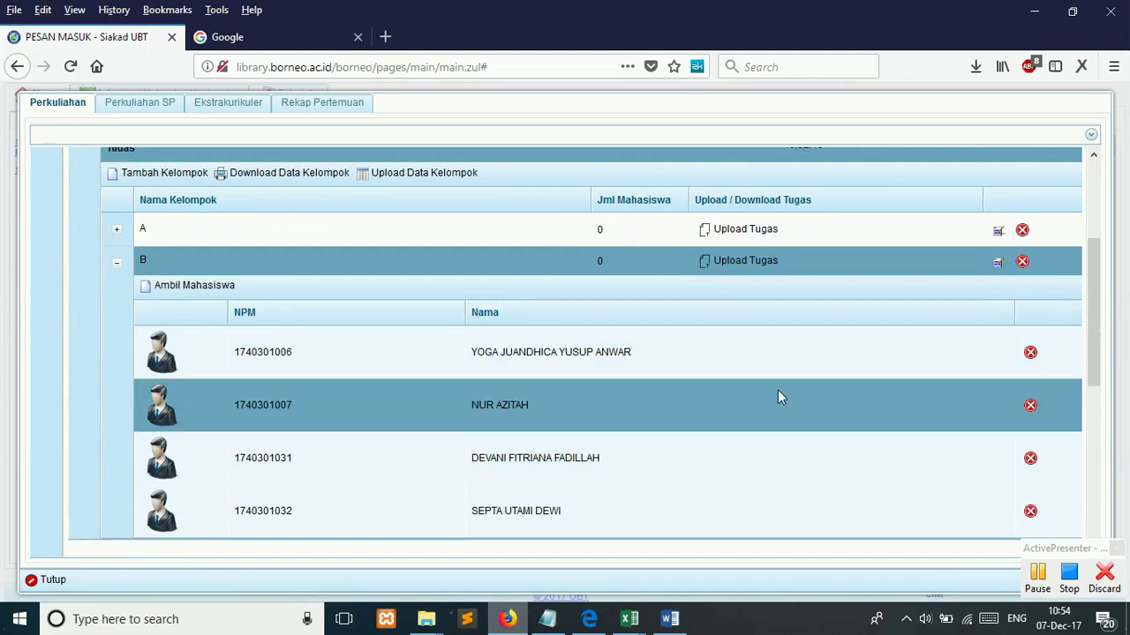
scroll(793, 334, up, 4)
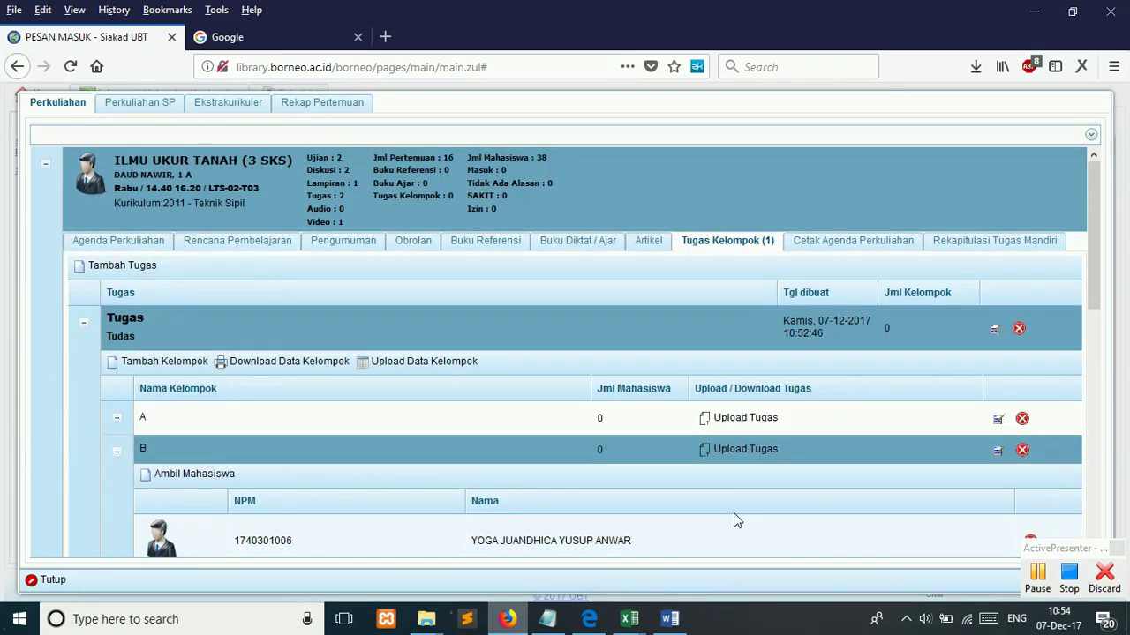
click(85, 325)
click(85, 327)
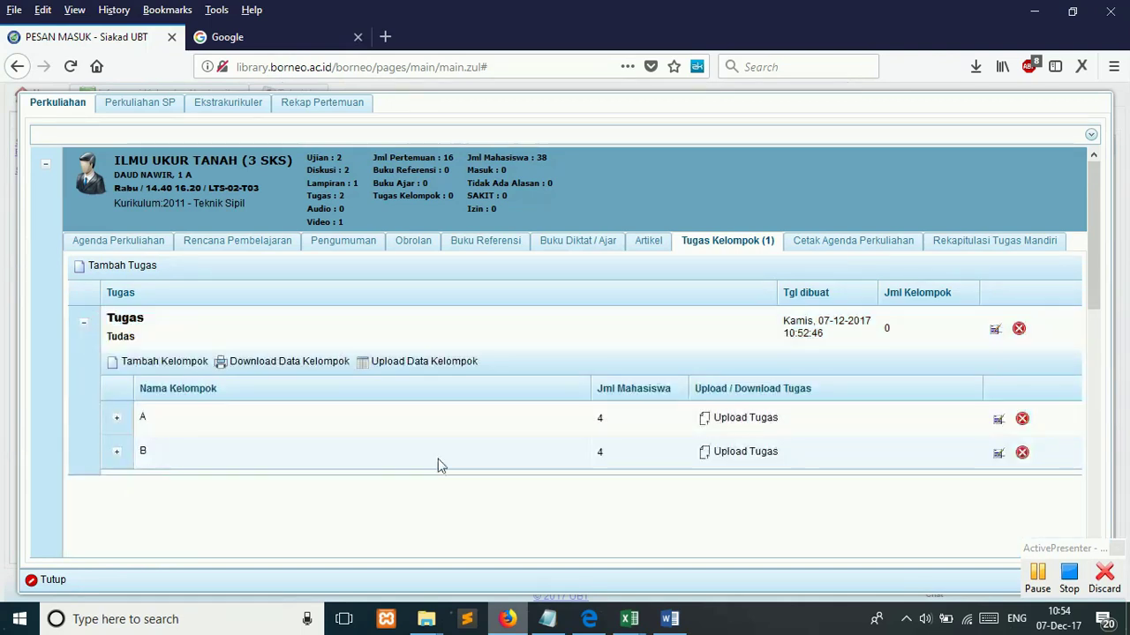
click(880, 246)
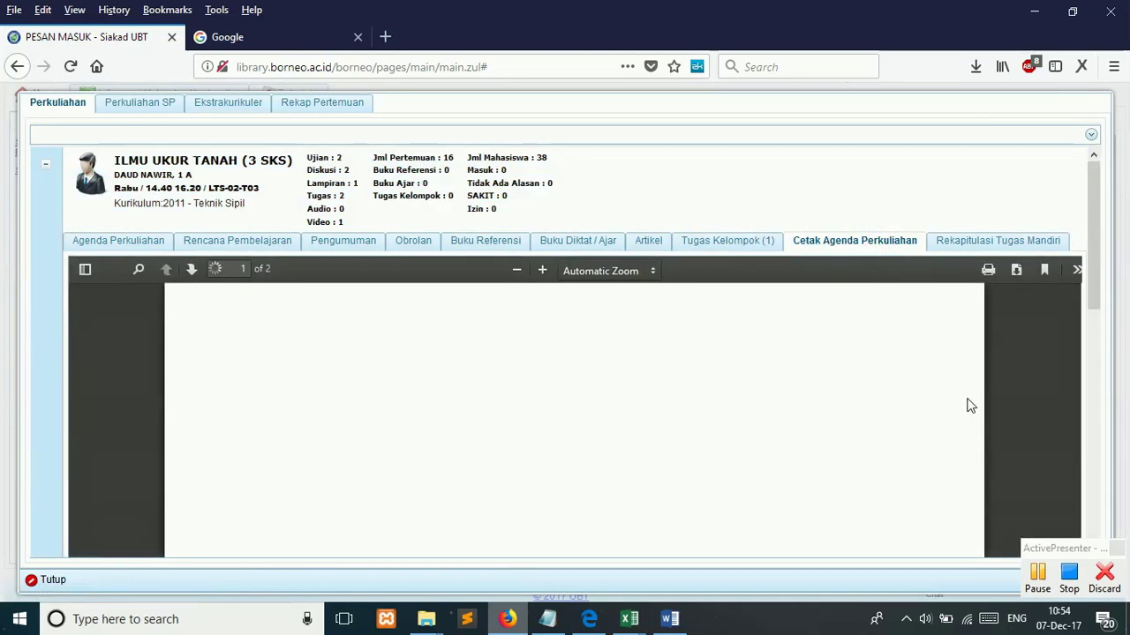
- Scroll through the agenda PDF, cancel its print dialog, and return to Agenda Perkuliahan
scroll(966, 400, down, 1)
scroll(965, 400, down, 15)
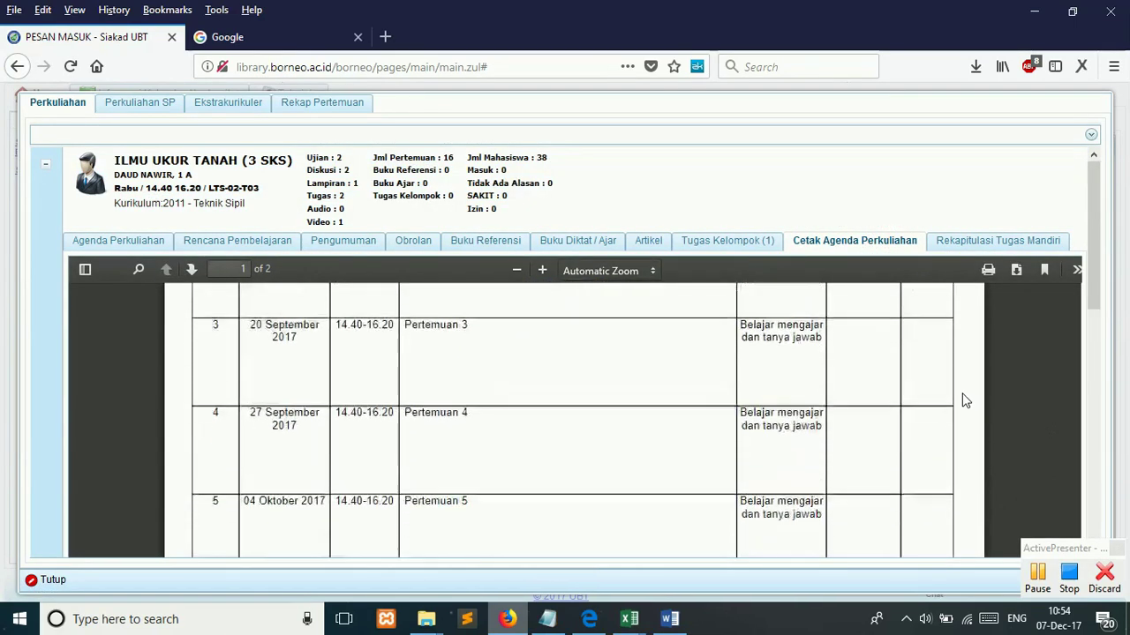
scroll(965, 400, down, 12)
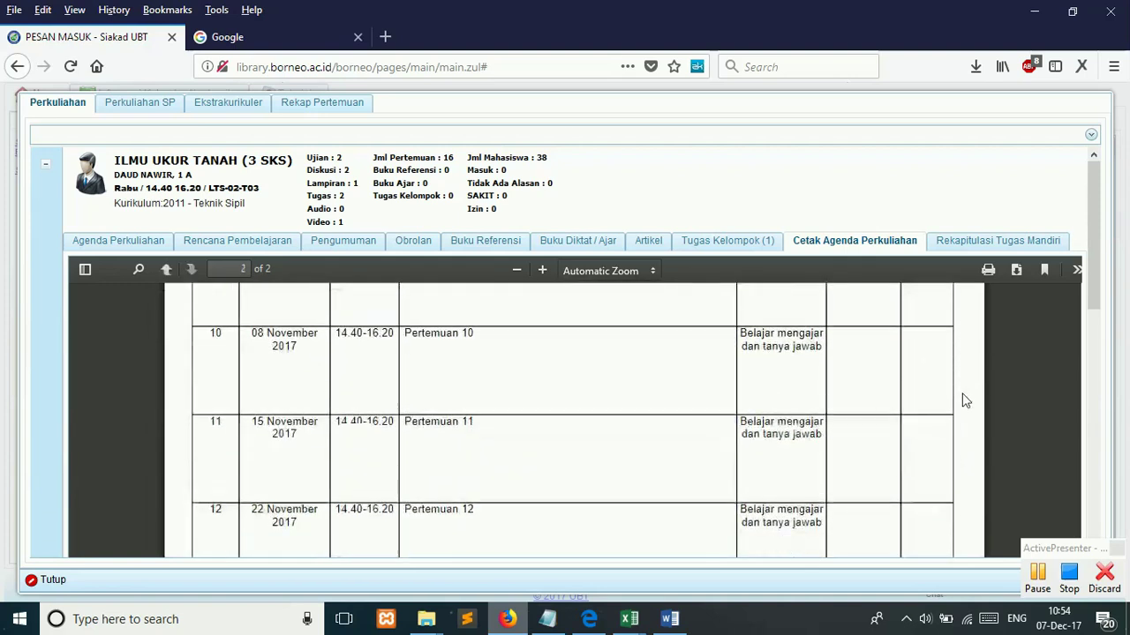
scroll(963, 397, down, 2)
scroll(962, 396, up, 20)
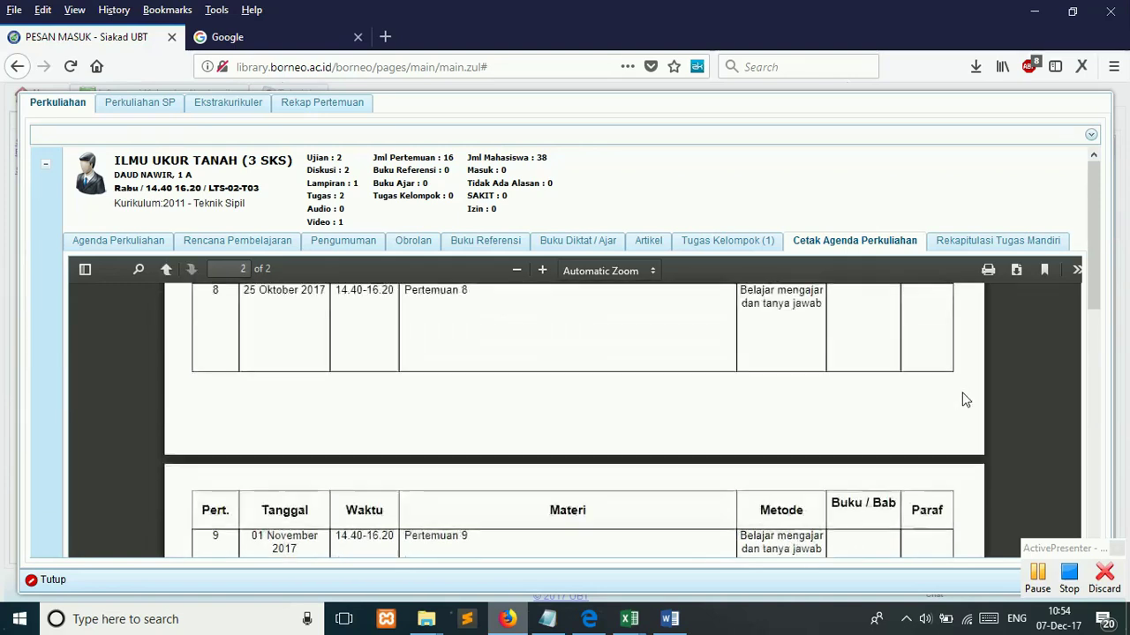
click(990, 270)
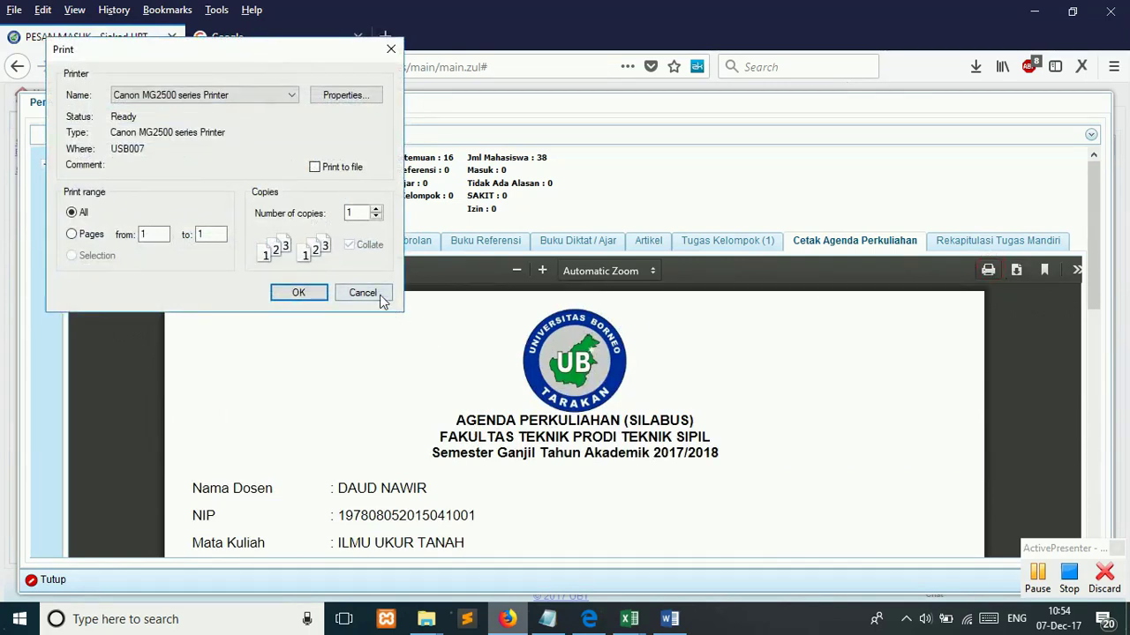
click(364, 293)
click(433, 361)
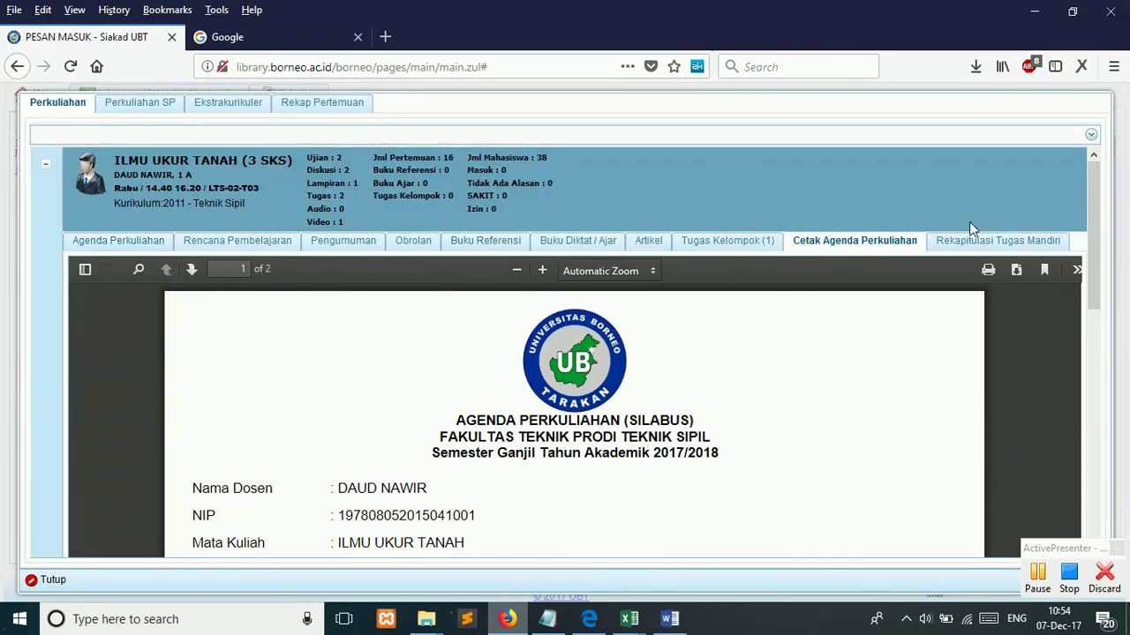
click(121, 247)
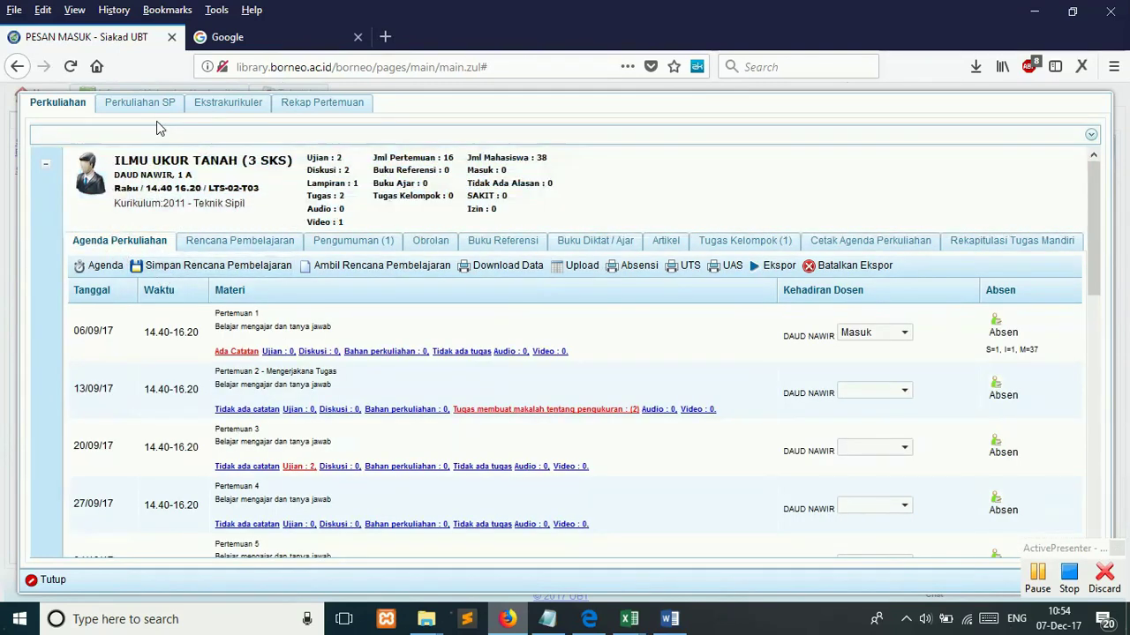
- Browse the Perkuliahan SP and Ekstrakurikuler sections, then bring up the Rekap Pertemuan recap form
click(115, 110)
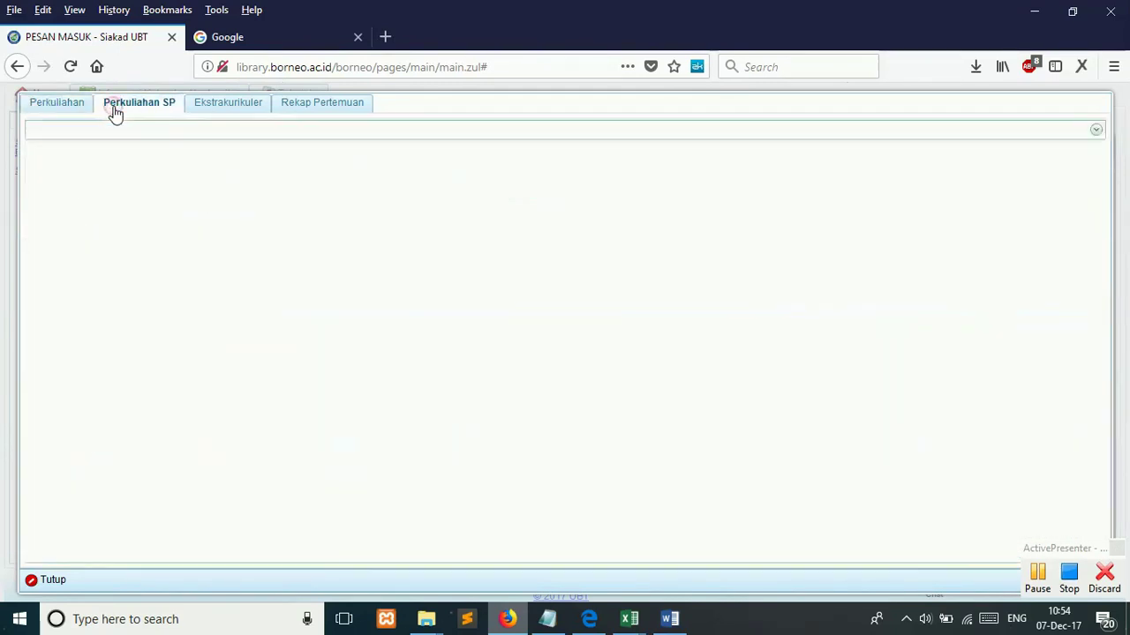
click(163, 132)
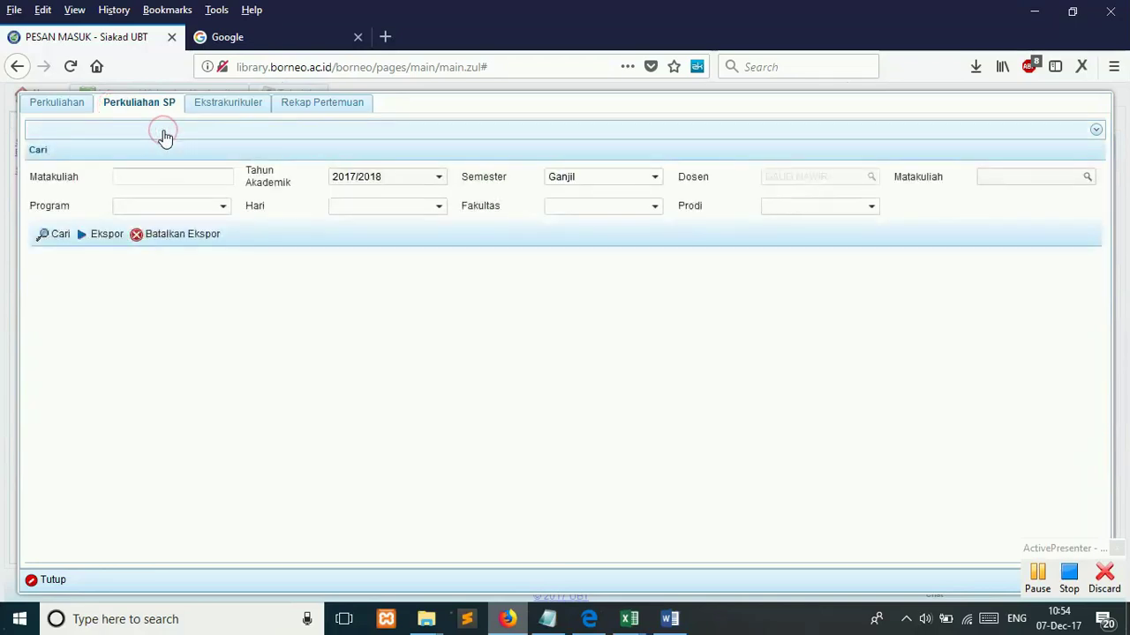
click(164, 132)
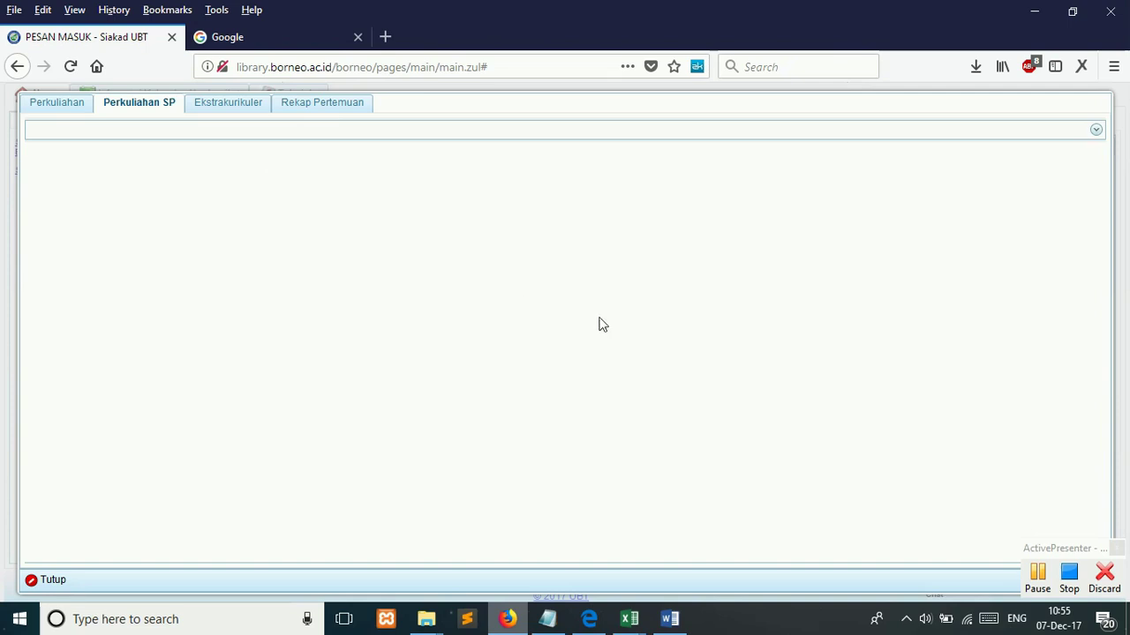
click(86, 112)
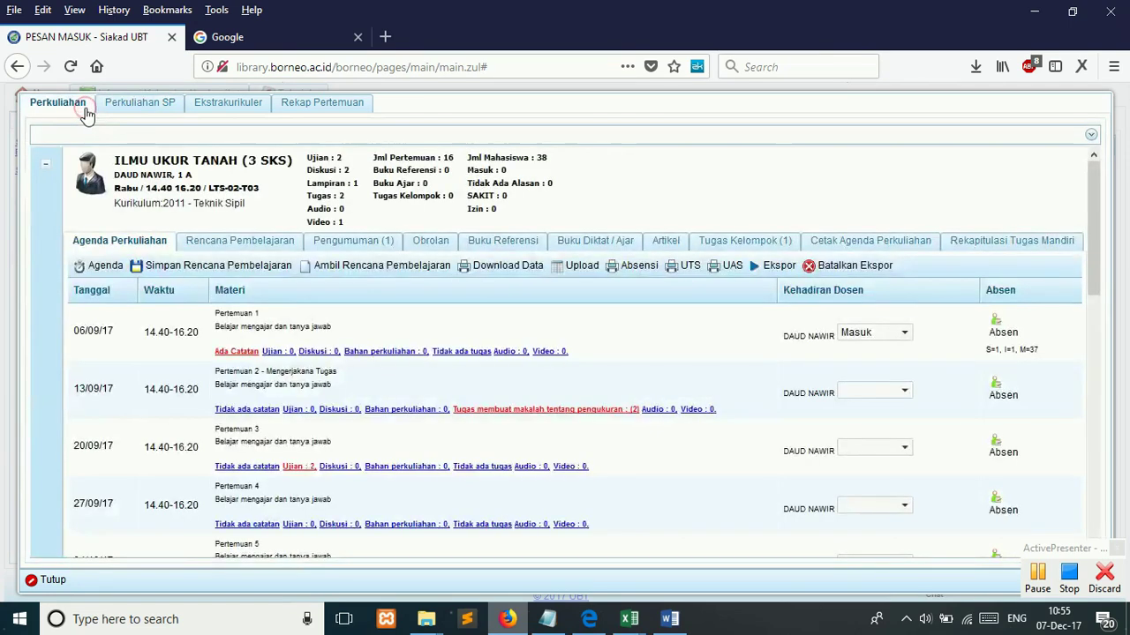
click(147, 108)
click(214, 109)
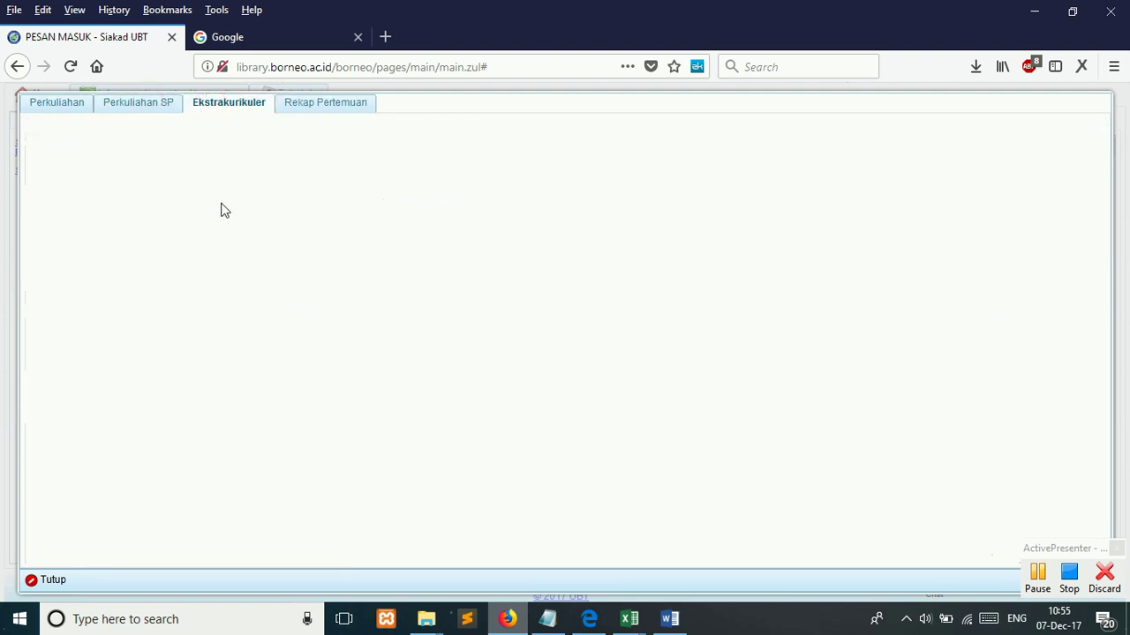
click(321, 108)
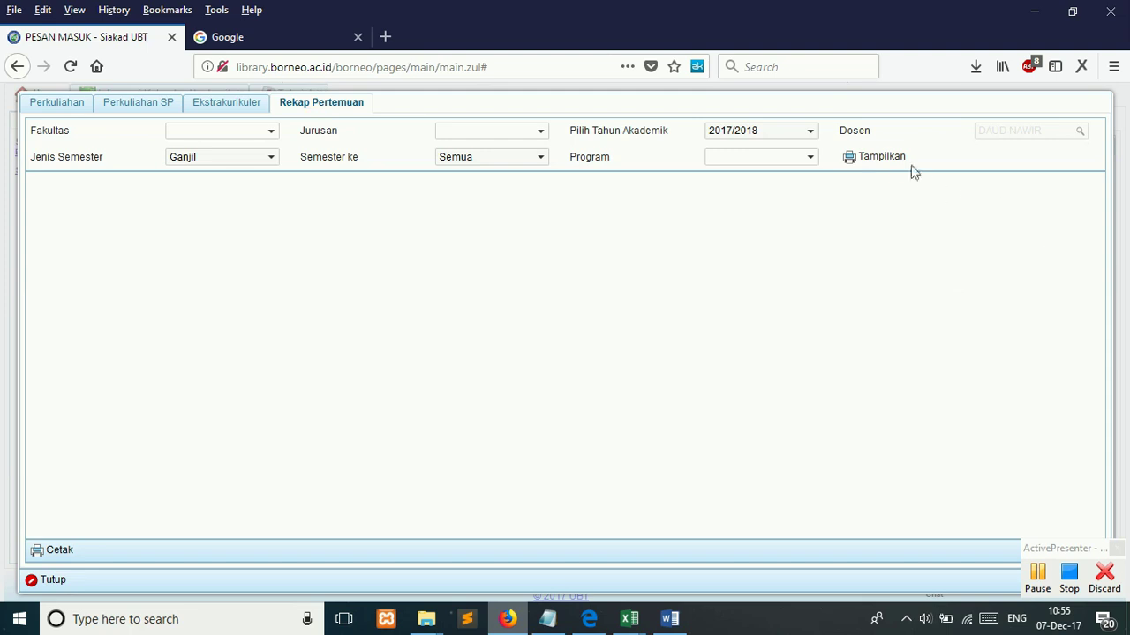
- Show the 2017/2018 Ganjil meeting recap and inspect Qty Tugas (F4) and Qty Pengumuman (K4)
click(895, 161)
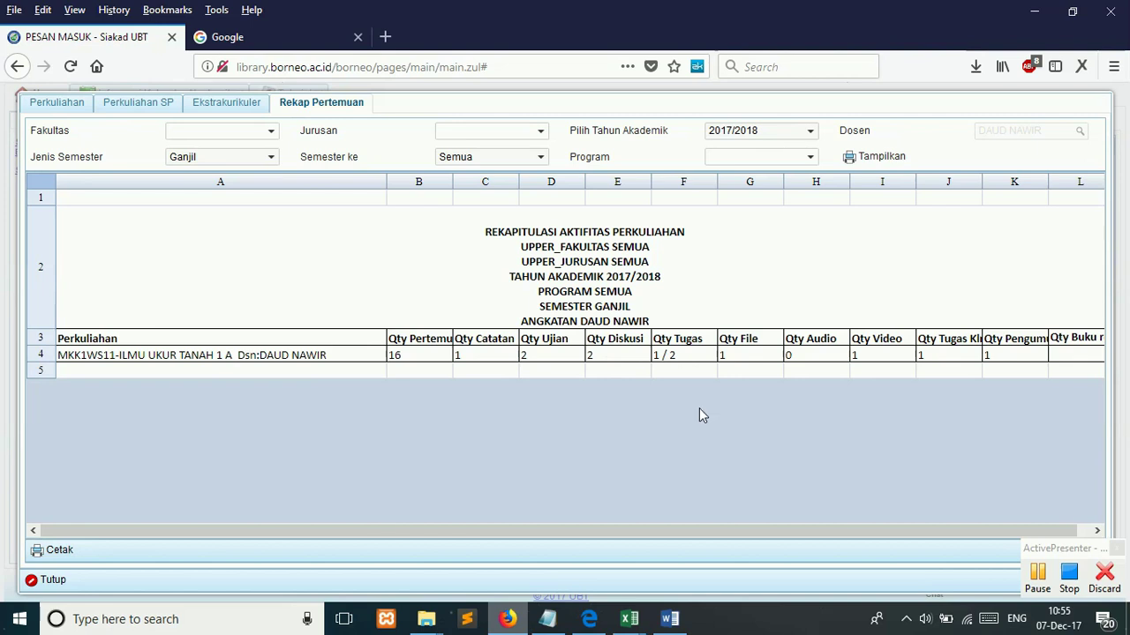
drag(734, 529, 805, 532)
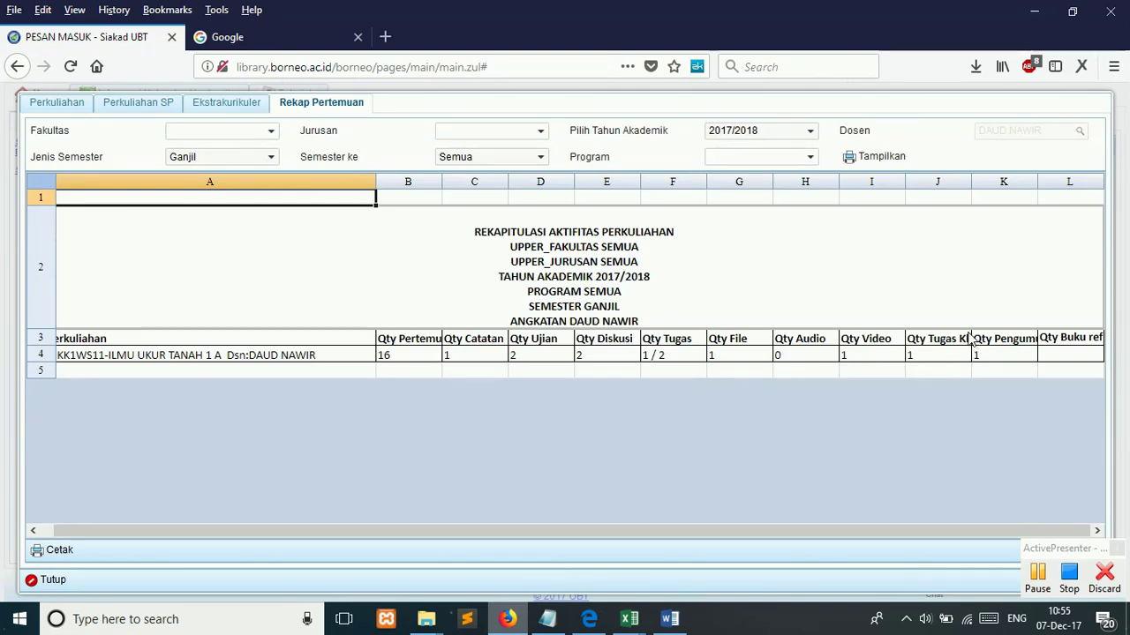
click(675, 359)
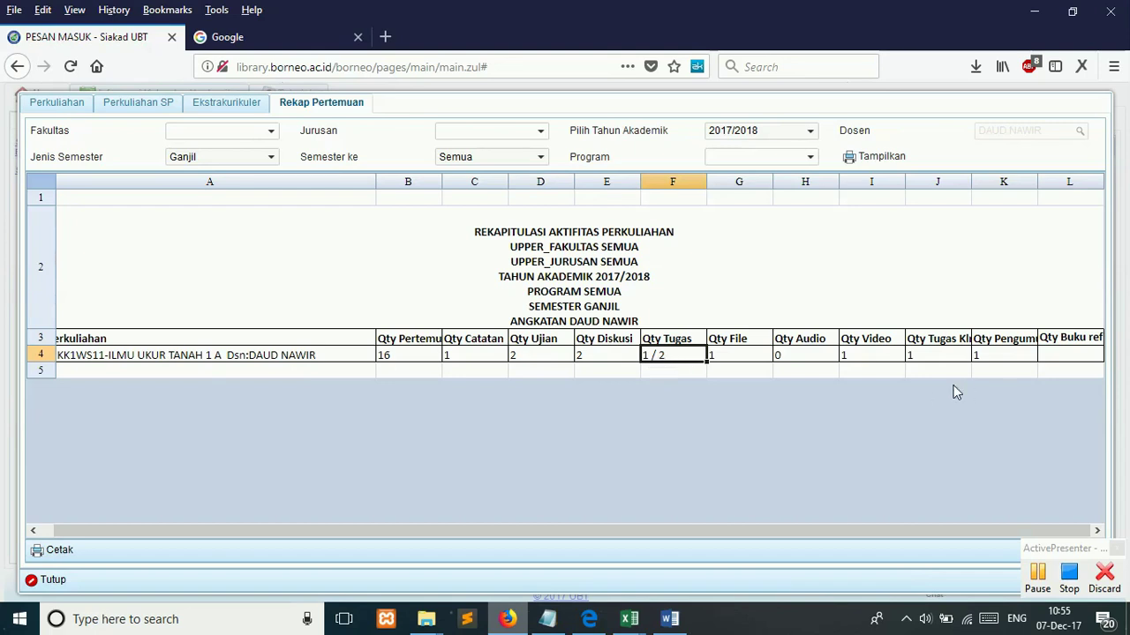
click(1026, 361)
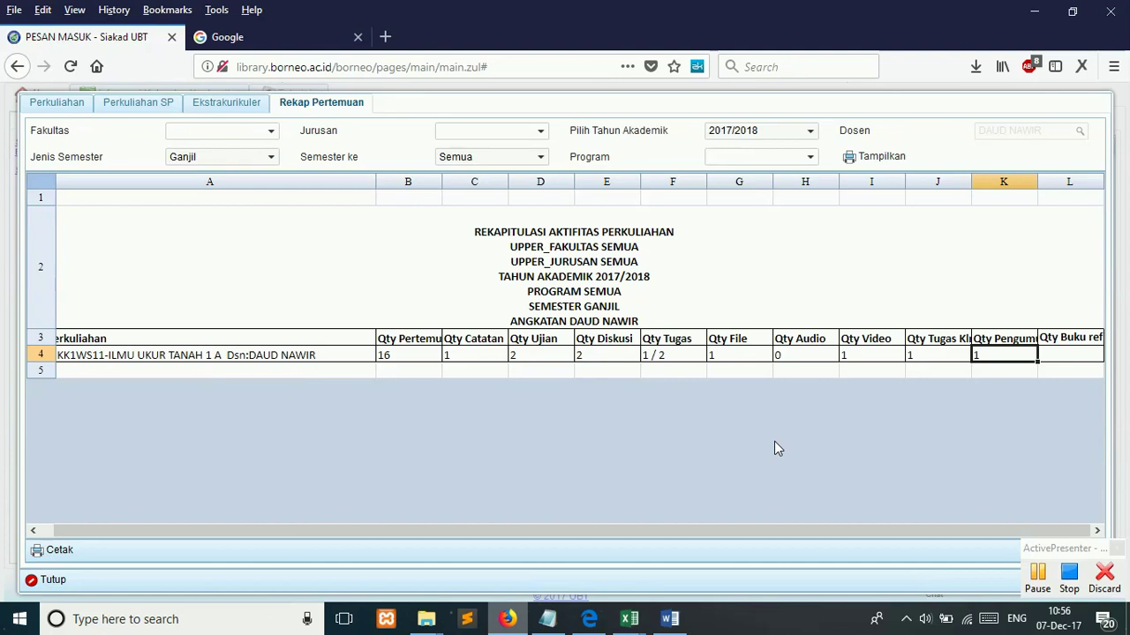
- Close the recap, review Pertemuan 15's two discussion posts and attendance form, then return to the course chat
click(55, 580)
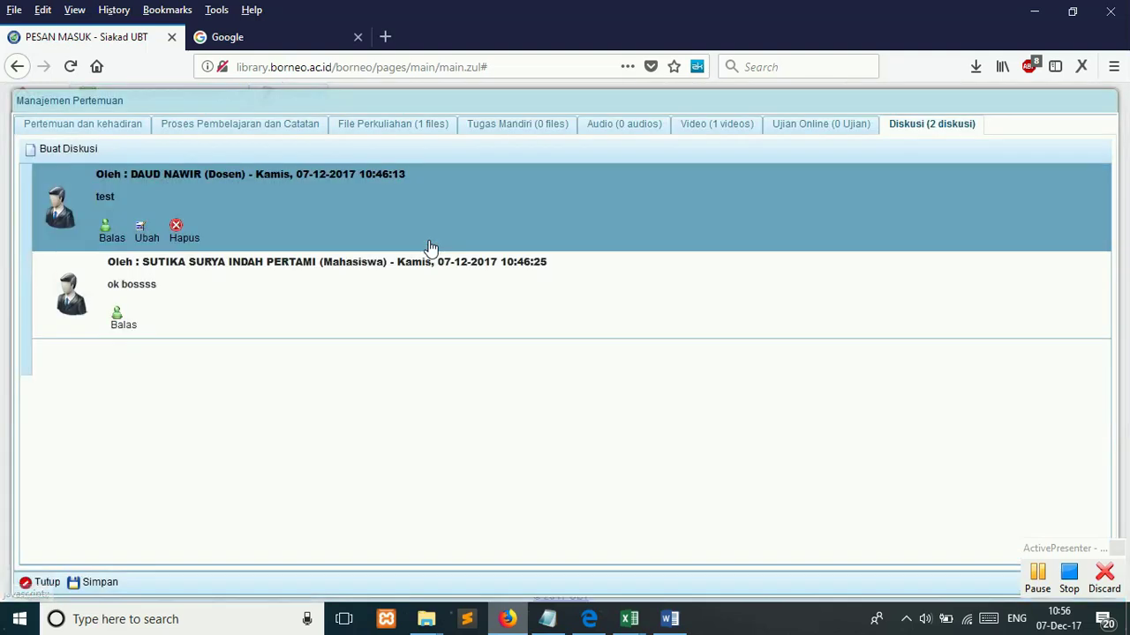
click(48, 584)
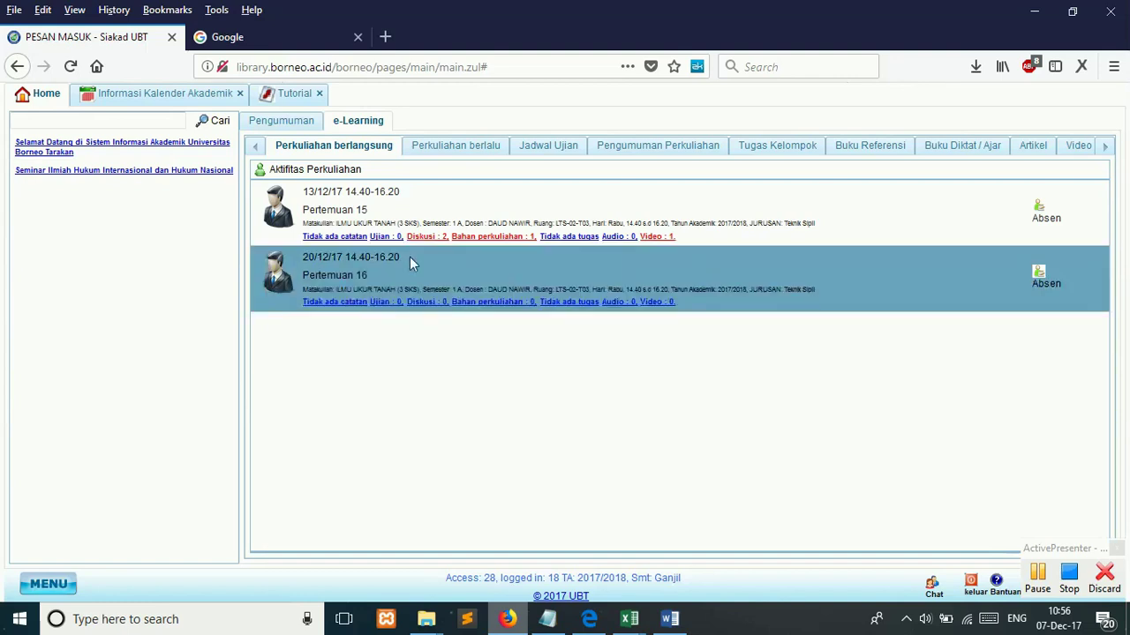
click(427, 237)
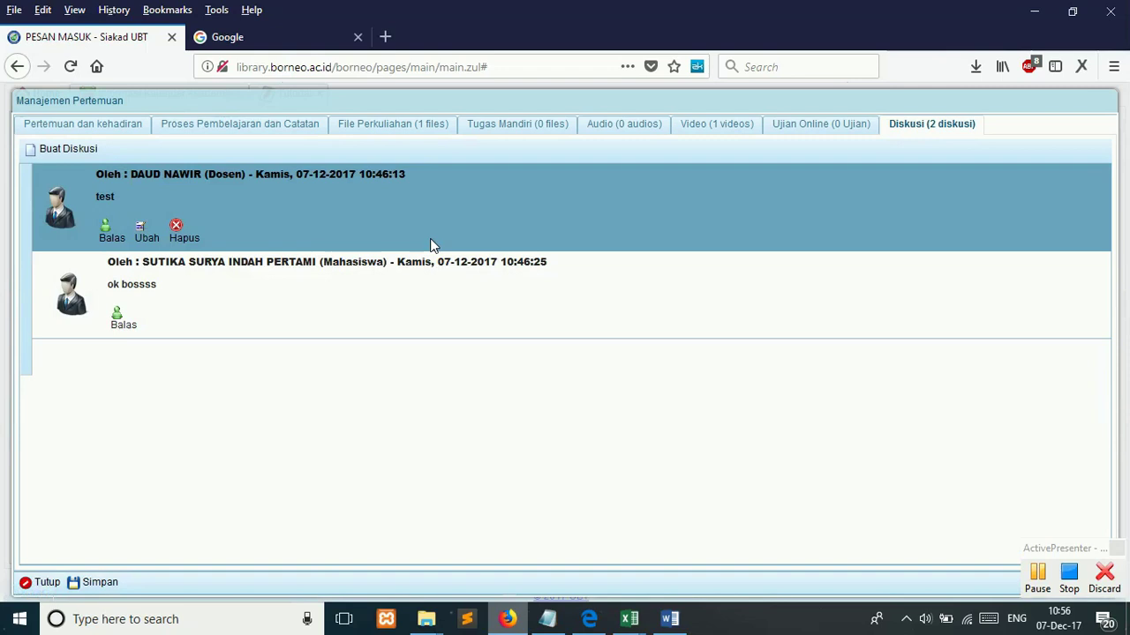
click(113, 126)
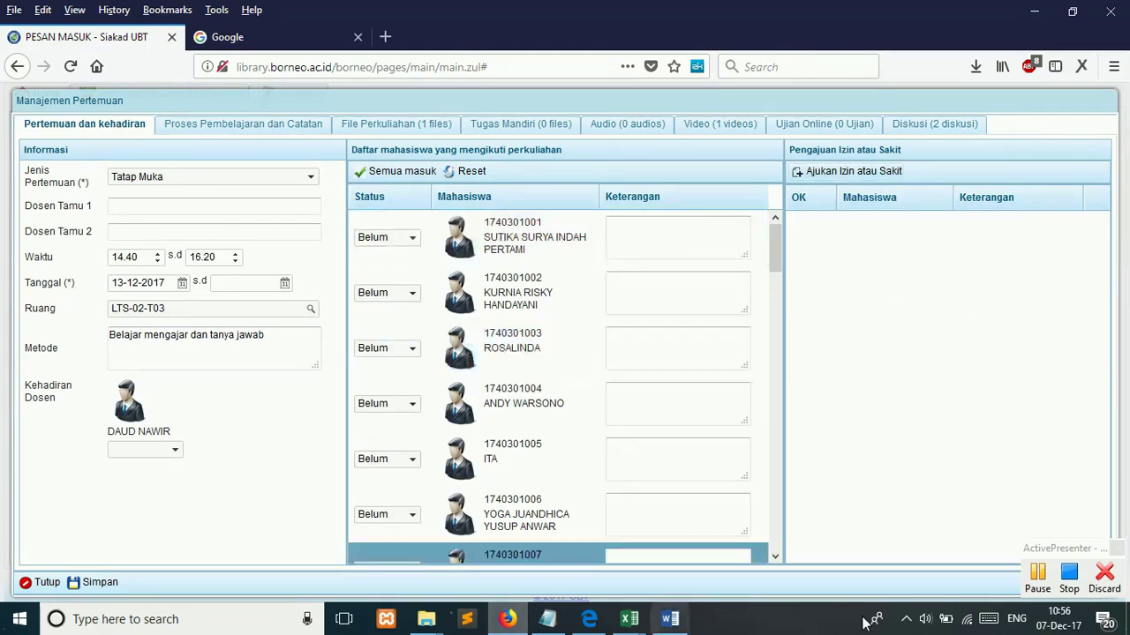
click(589, 619)
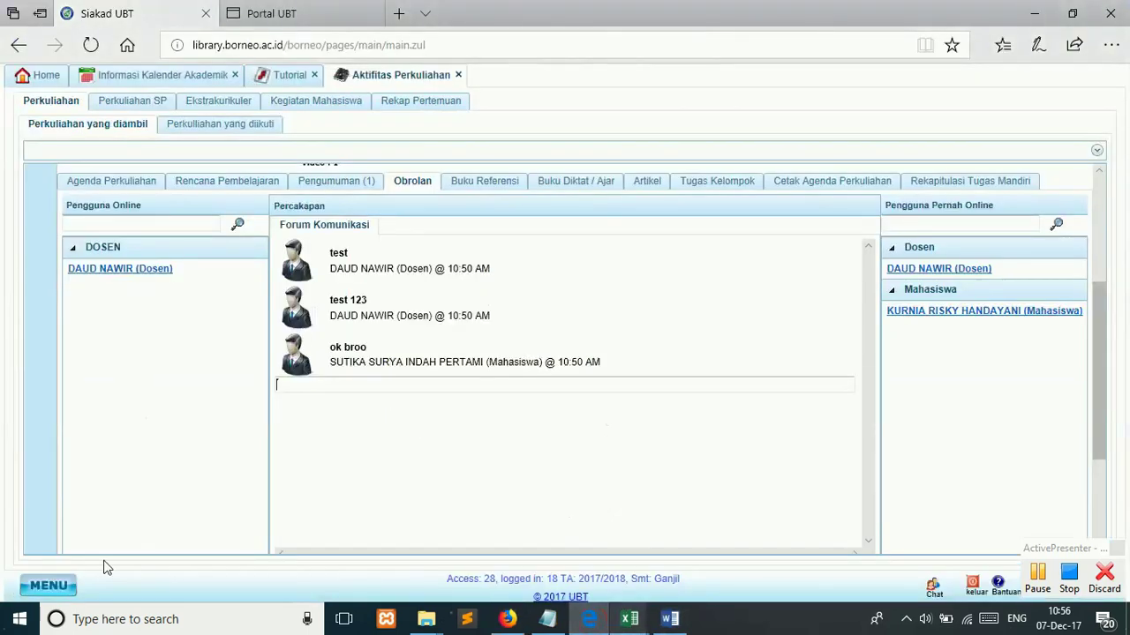
- Dismiss the social-media prompt and open Pertemuan 15's attendance page to start a leave request
click(86, 50)
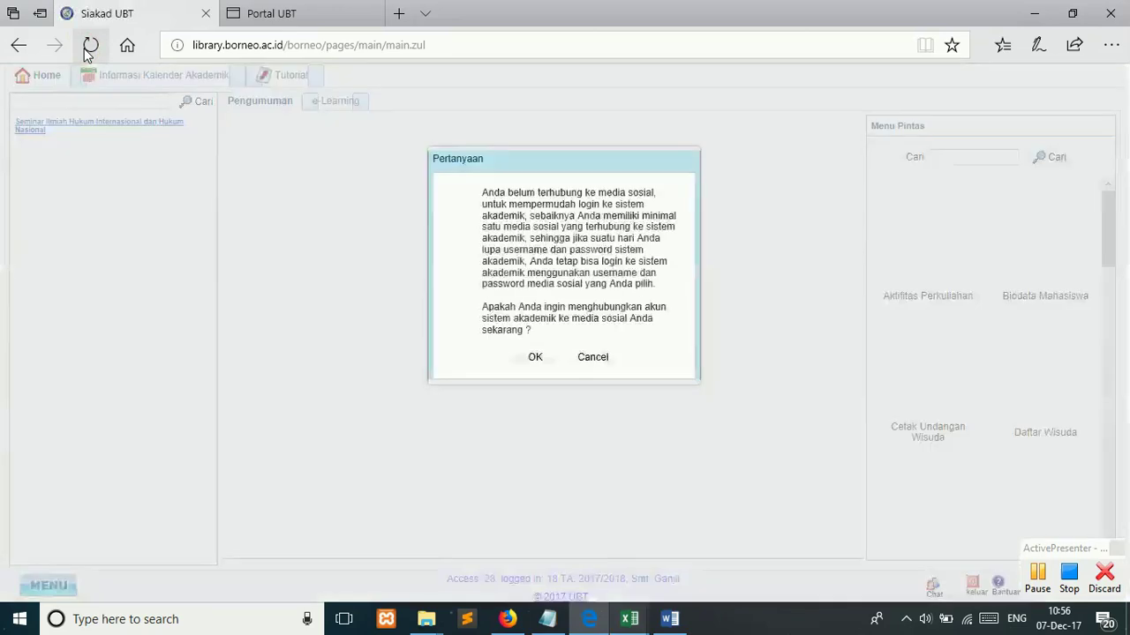
click(598, 354)
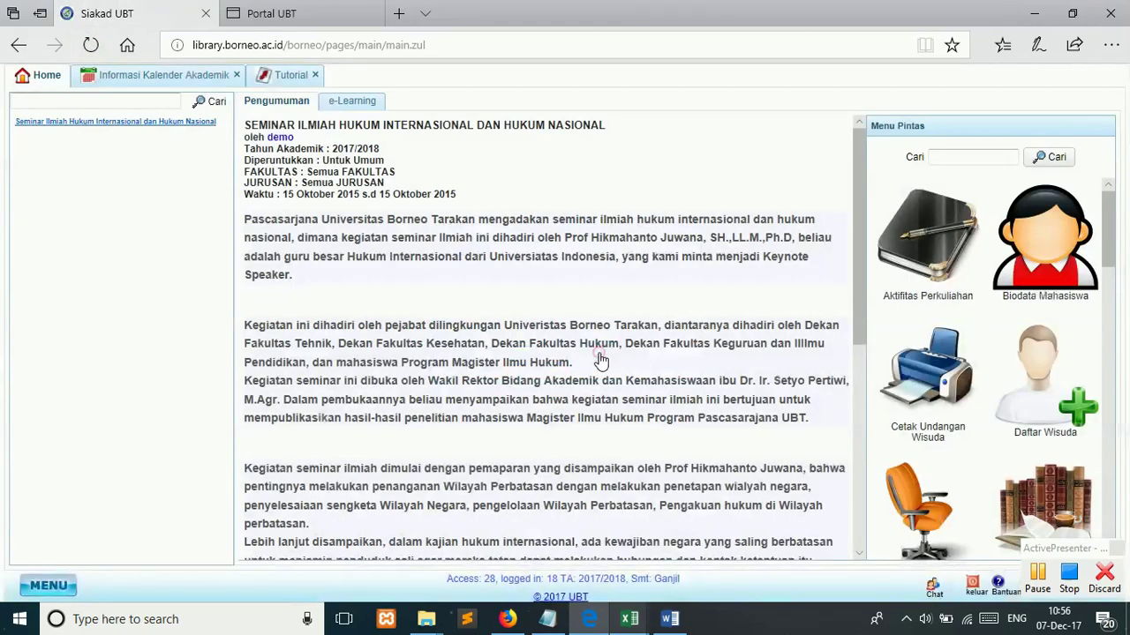
click(365, 104)
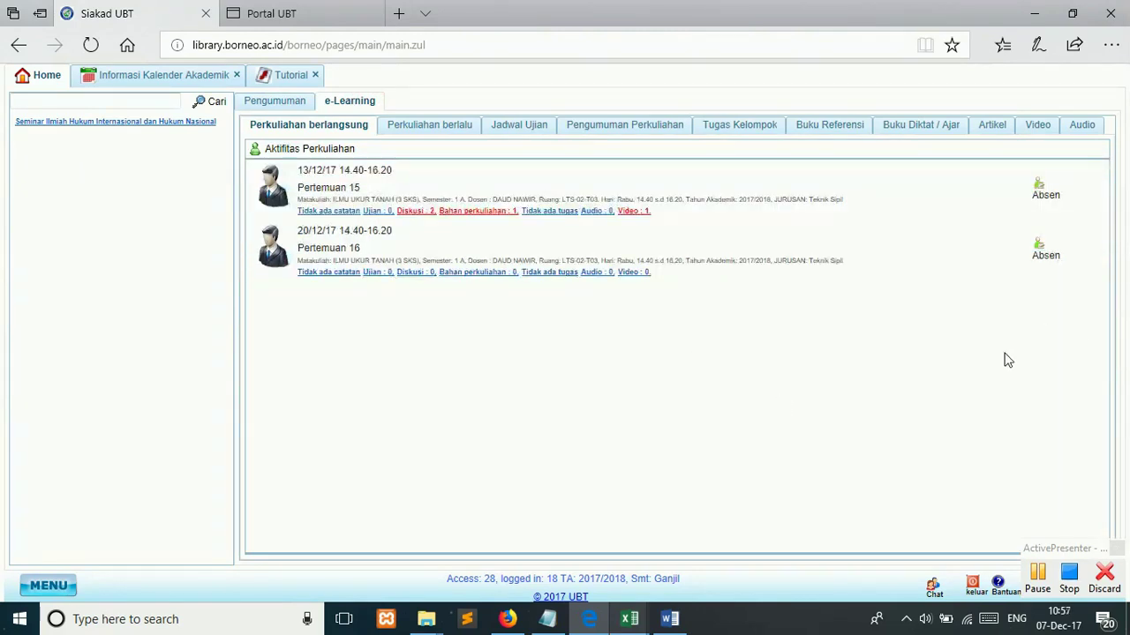
click(1048, 195)
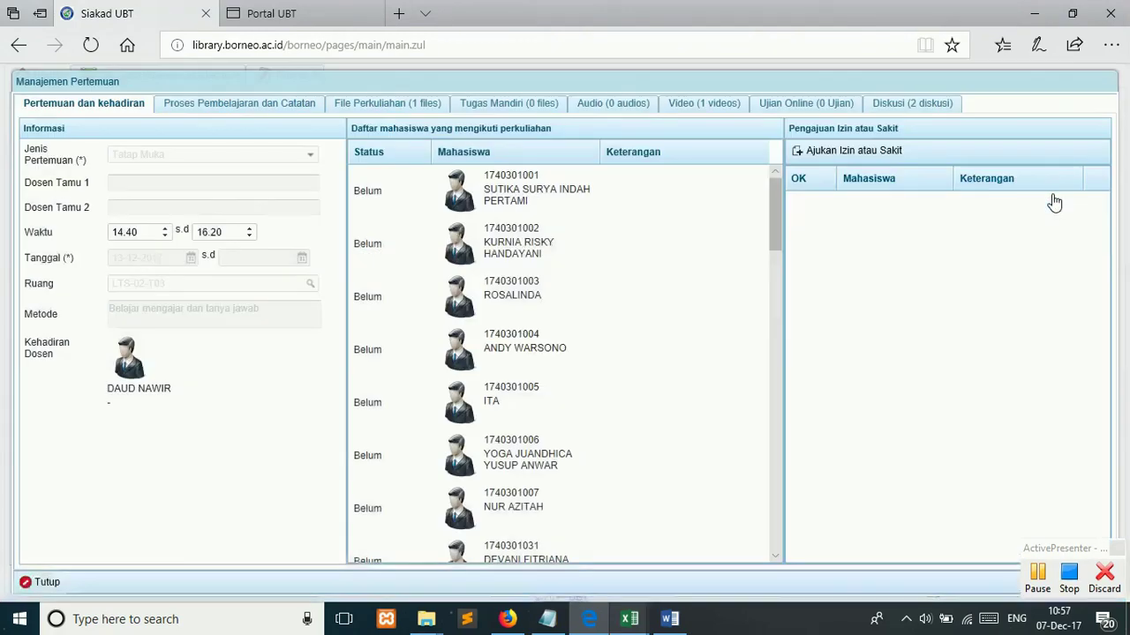
click(870, 152)
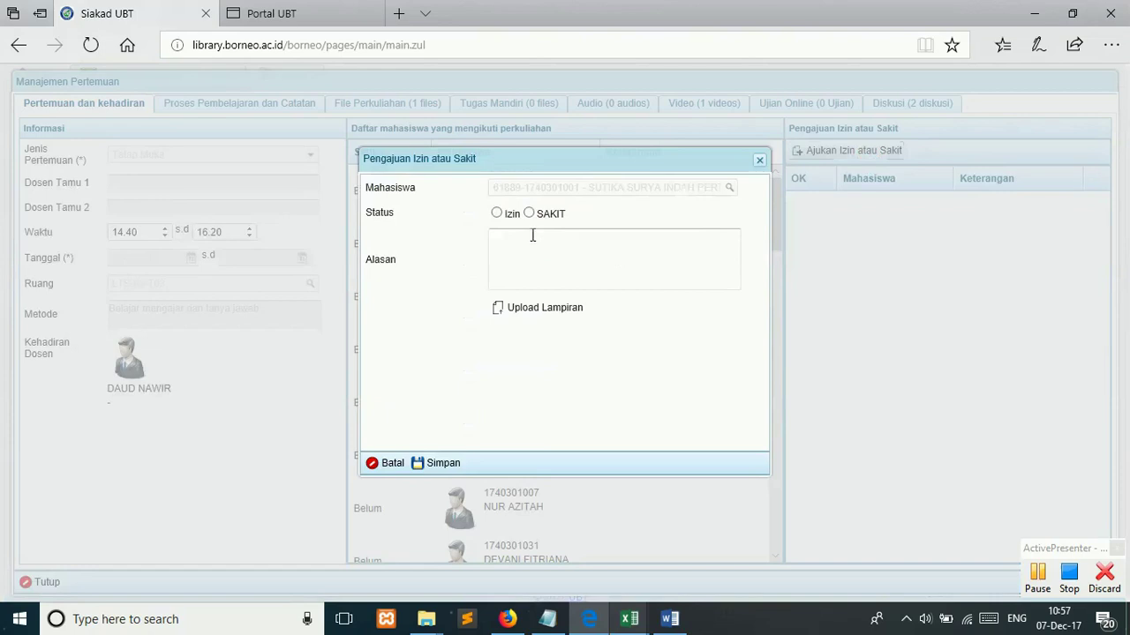
- Mark the request as SAKIT with reason 'Sakit panu pak' and attach User.php
click(529, 214)
click(560, 269)
text(Sakit panu pak)
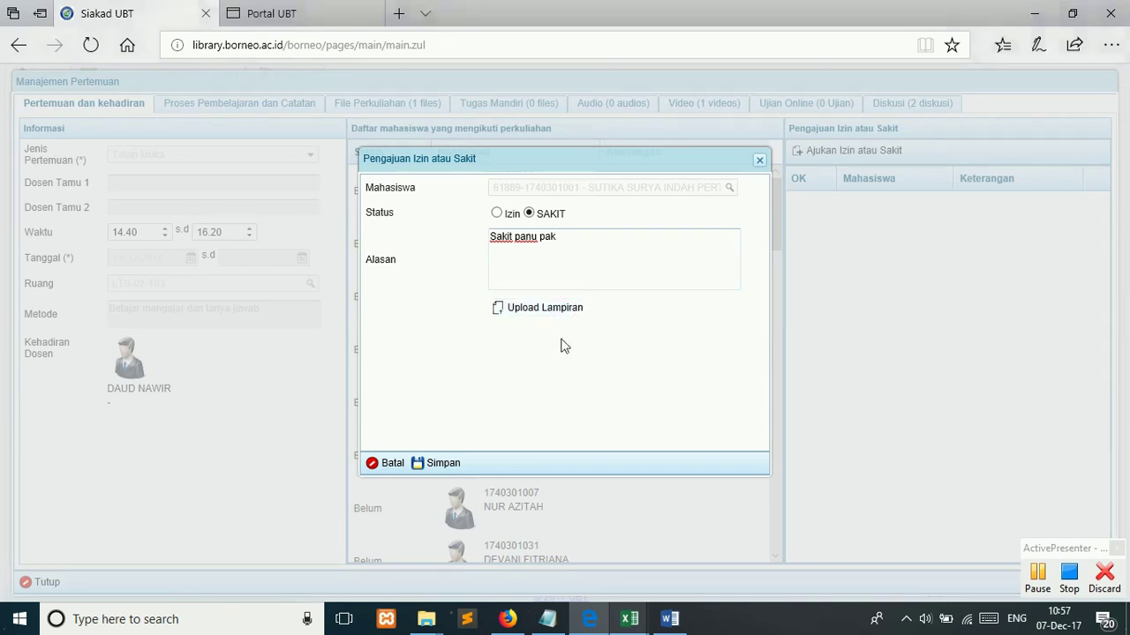
click(498, 309)
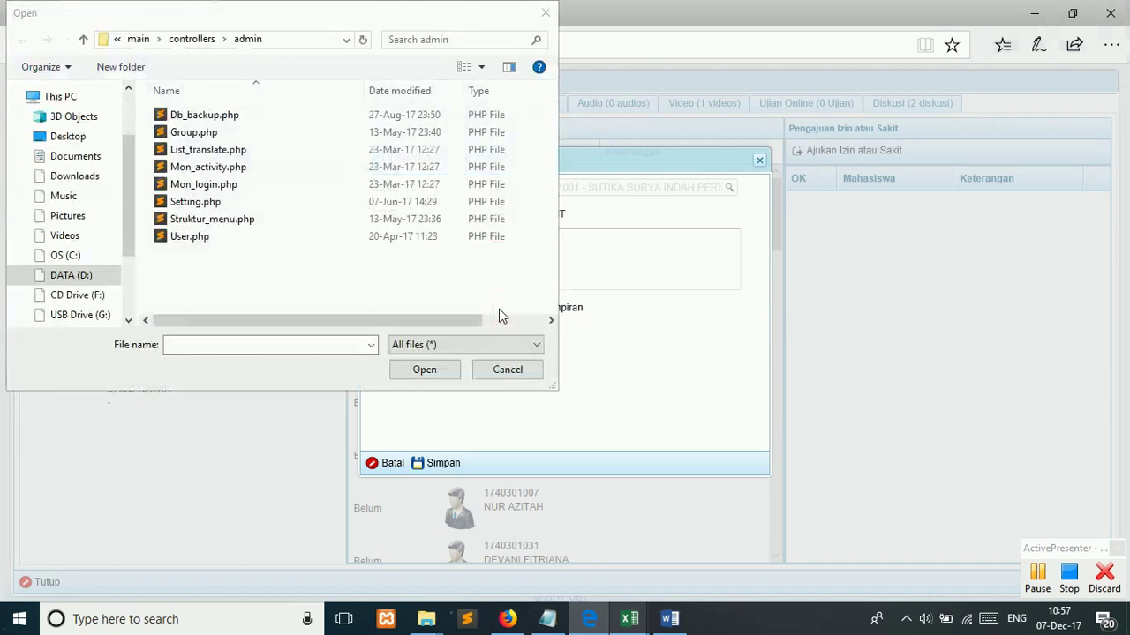
double_click(178, 243)
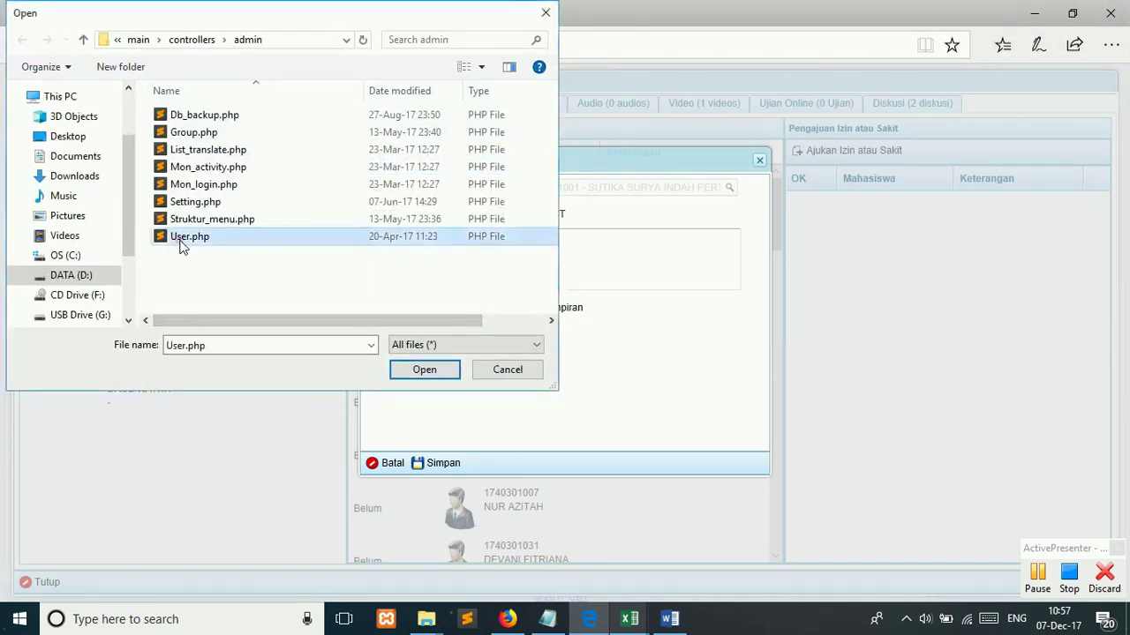
click(564, 235)
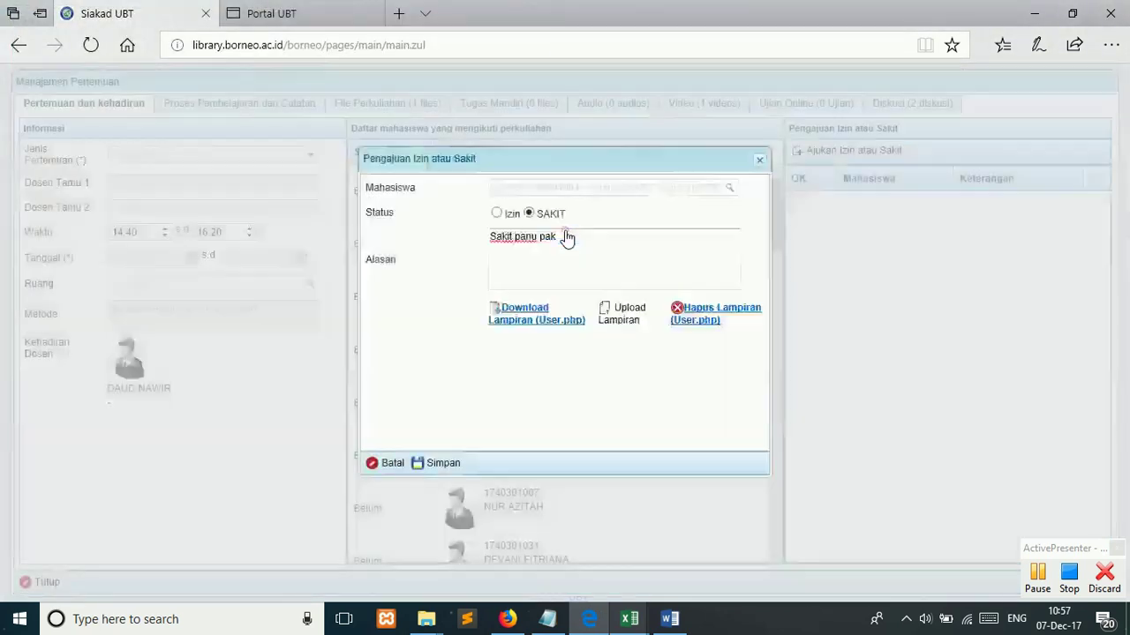
- Save the sick leave request and switch to the lecturer's Firefox session
click(637, 427)
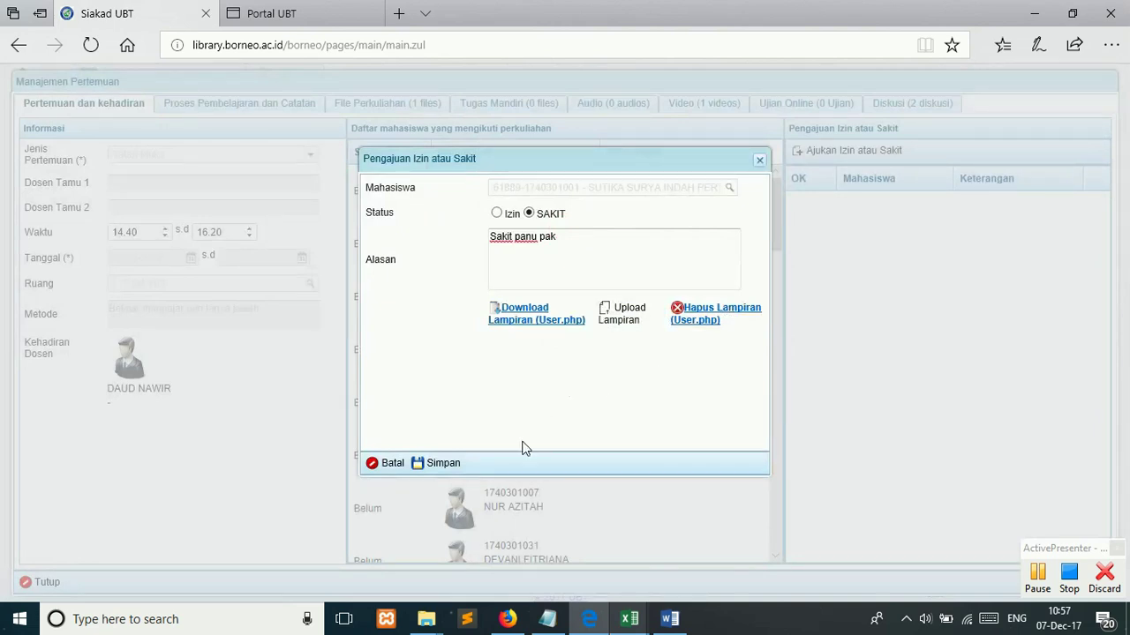
click(444, 464)
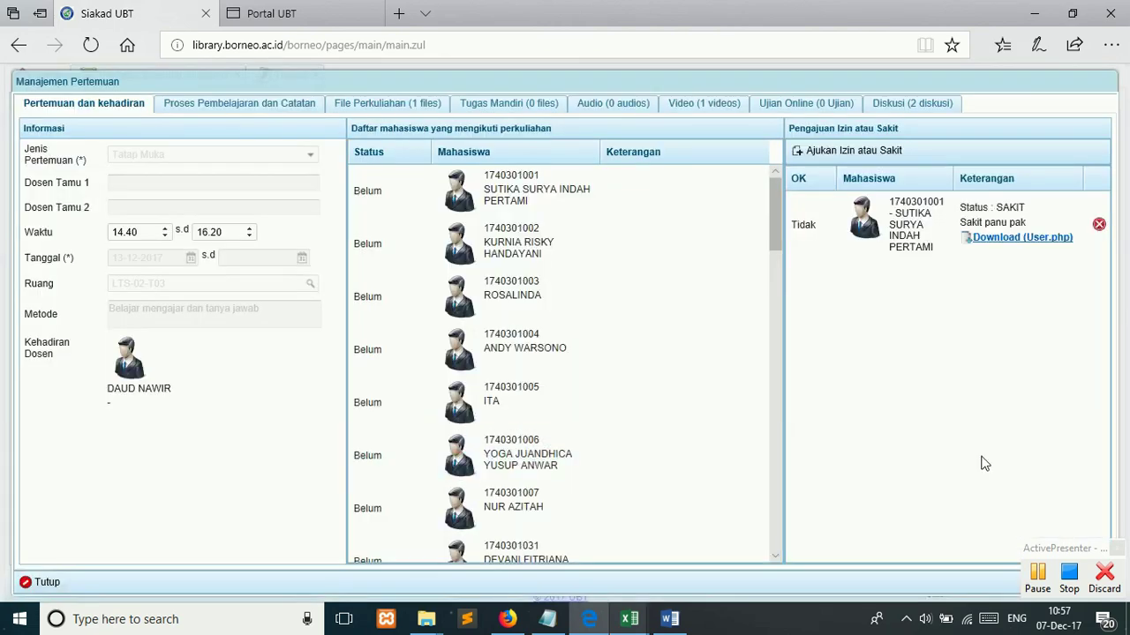
click(959, 424)
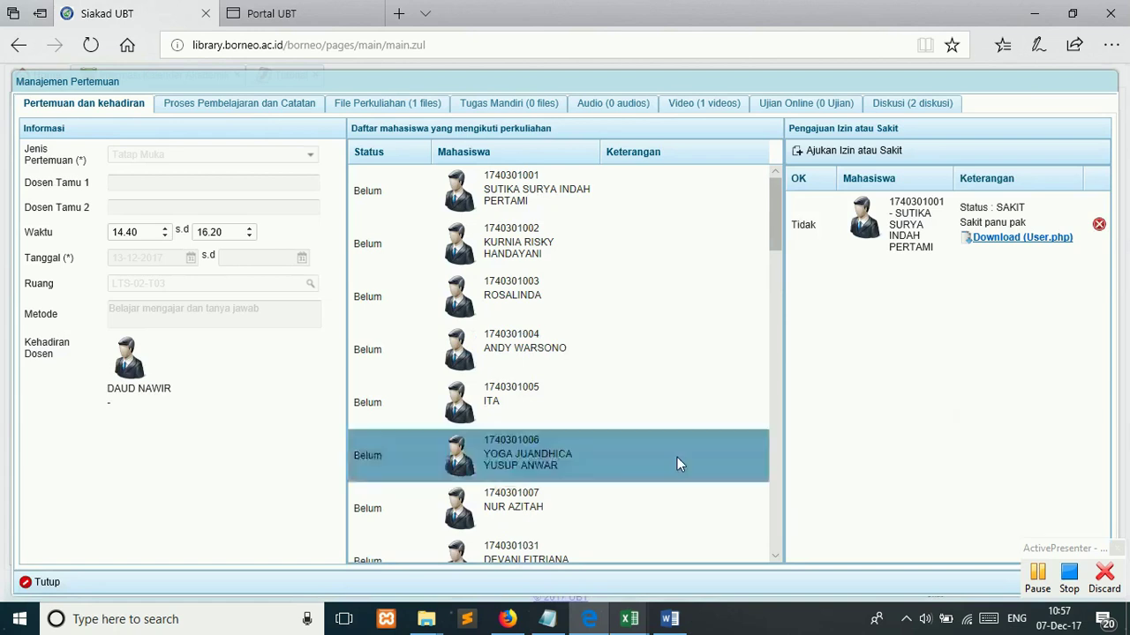
click(507, 619)
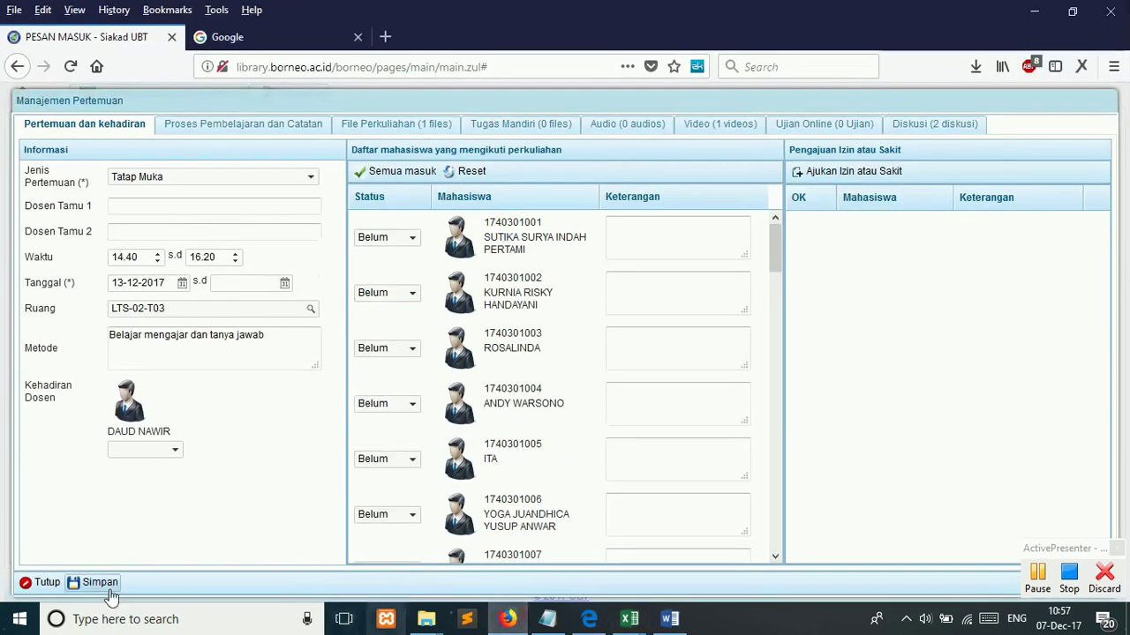
- Open Pertemuan 15 attendance and approve the first student's sick leave
click(106, 584)
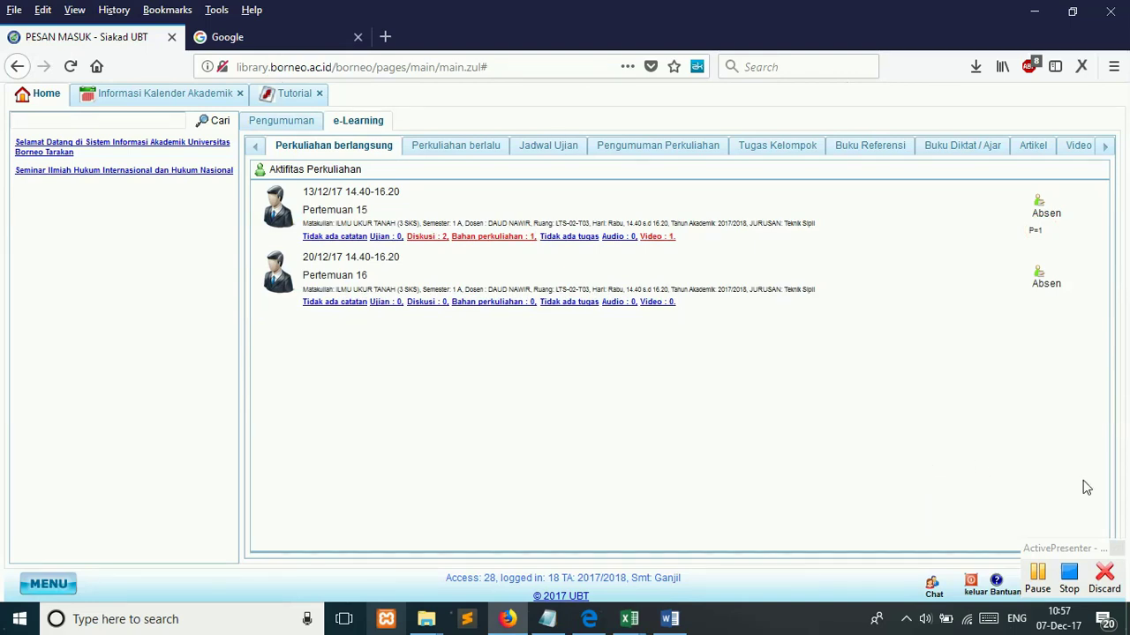
click(1046, 215)
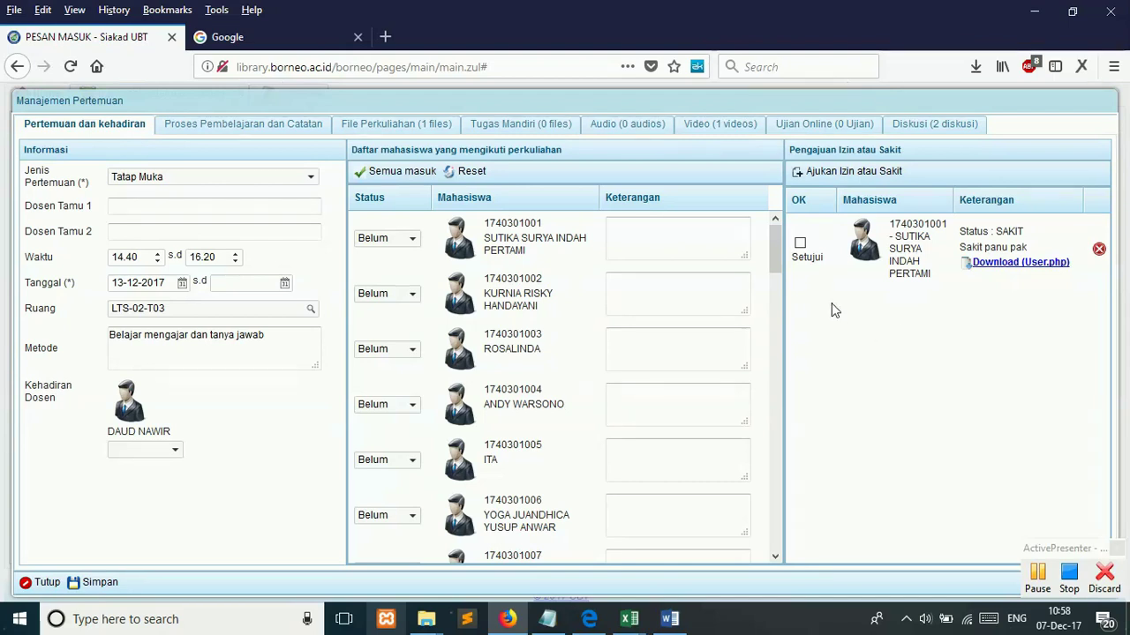
click(800, 245)
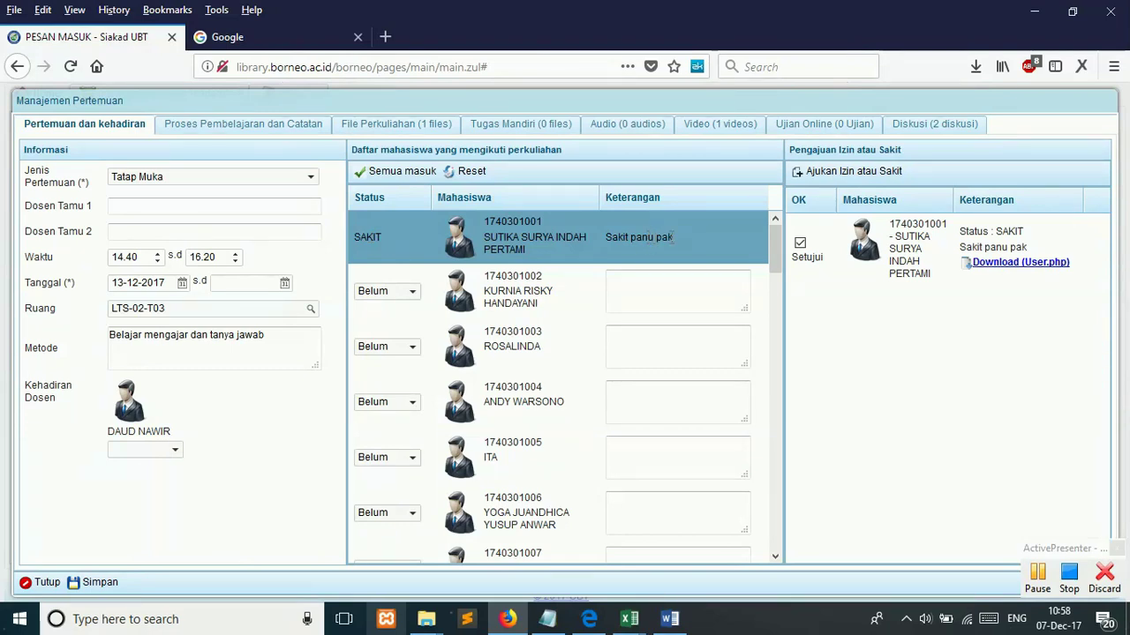
- Mark all remaining students Masuk and save, giving P=1 and M=38
click(388, 174)
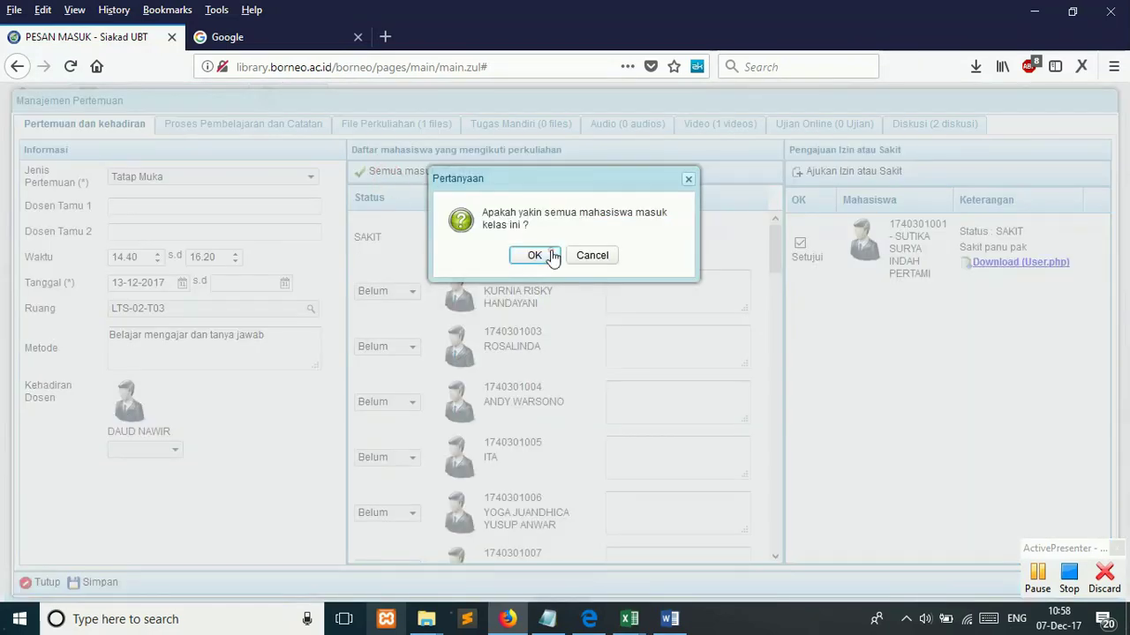
click(534, 255)
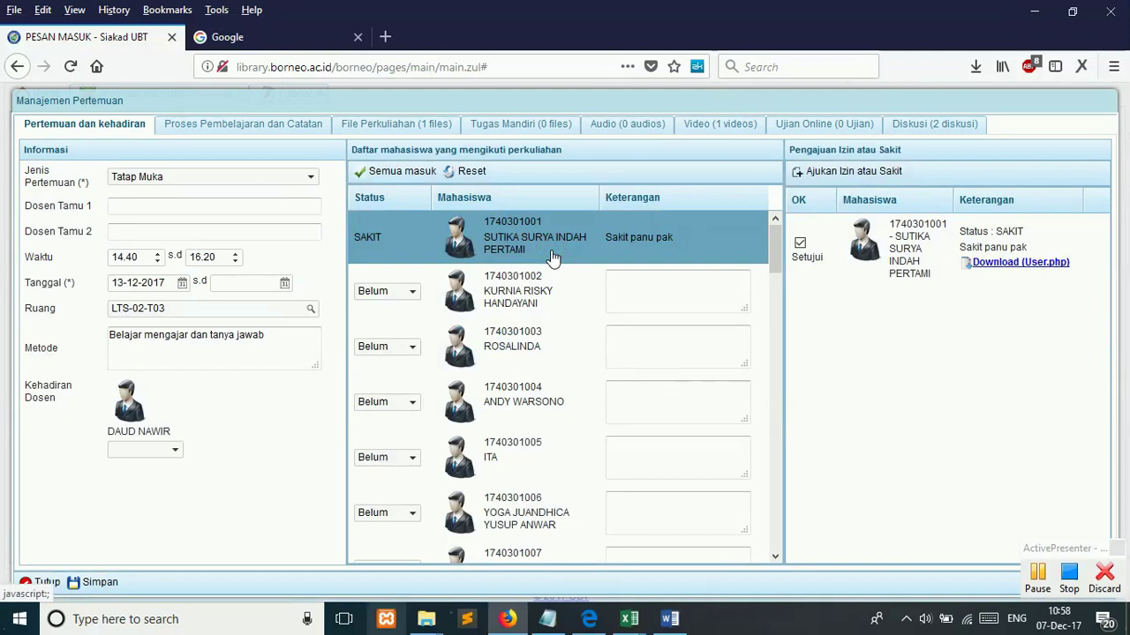
click(376, 231)
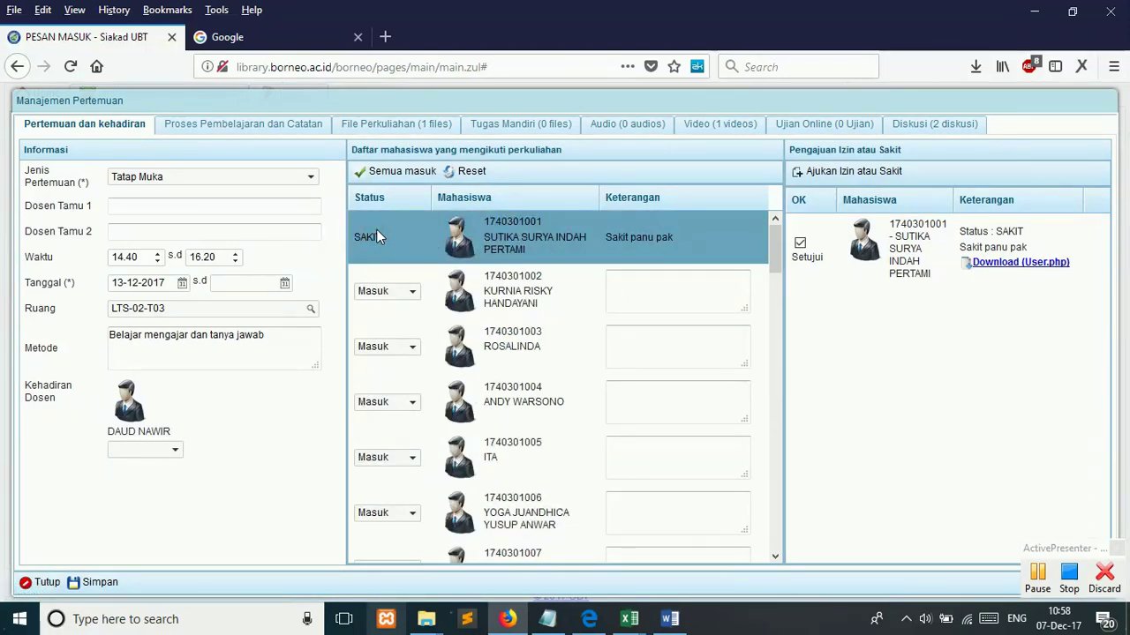
click(99, 587)
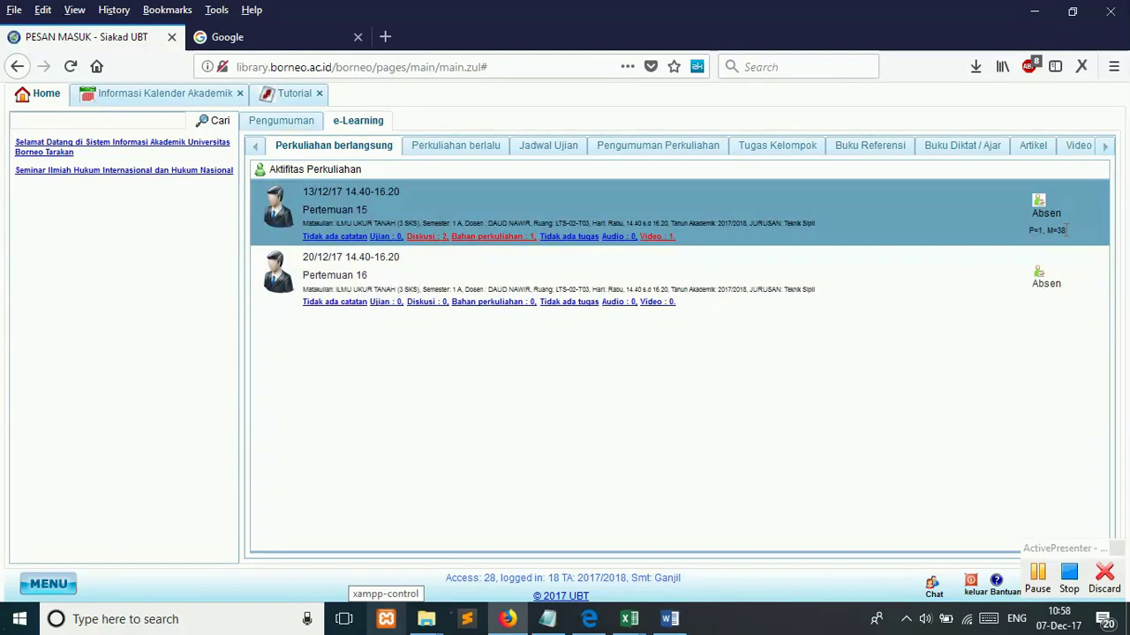
- Reopen and close Pertemuan 15 attendance twice to verify the saved records
click(1027, 462)
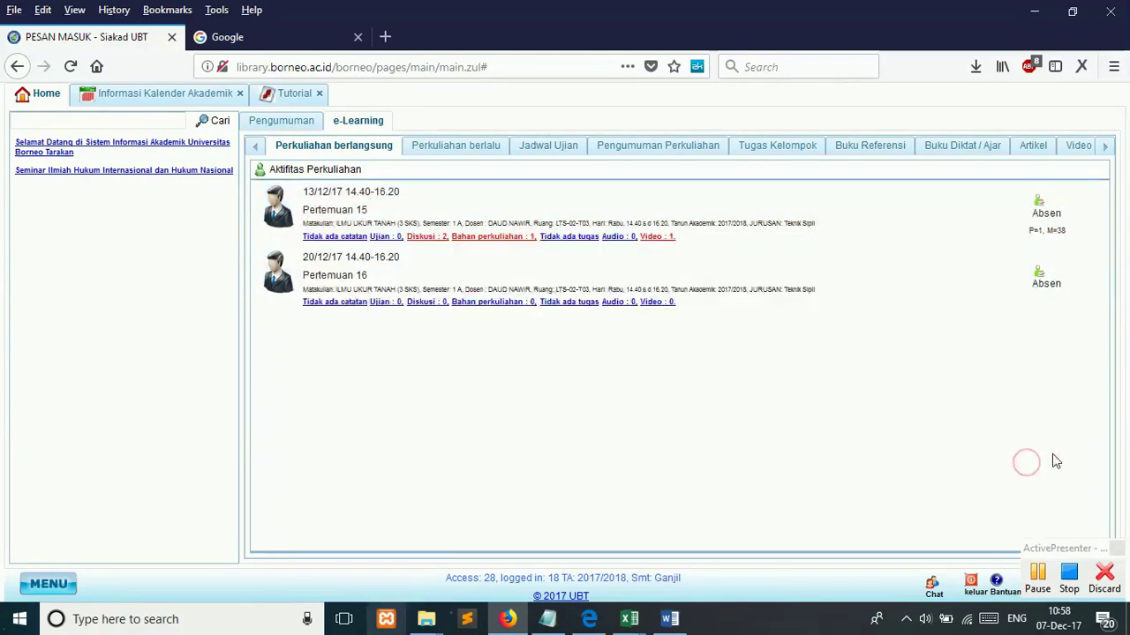
click(1047, 220)
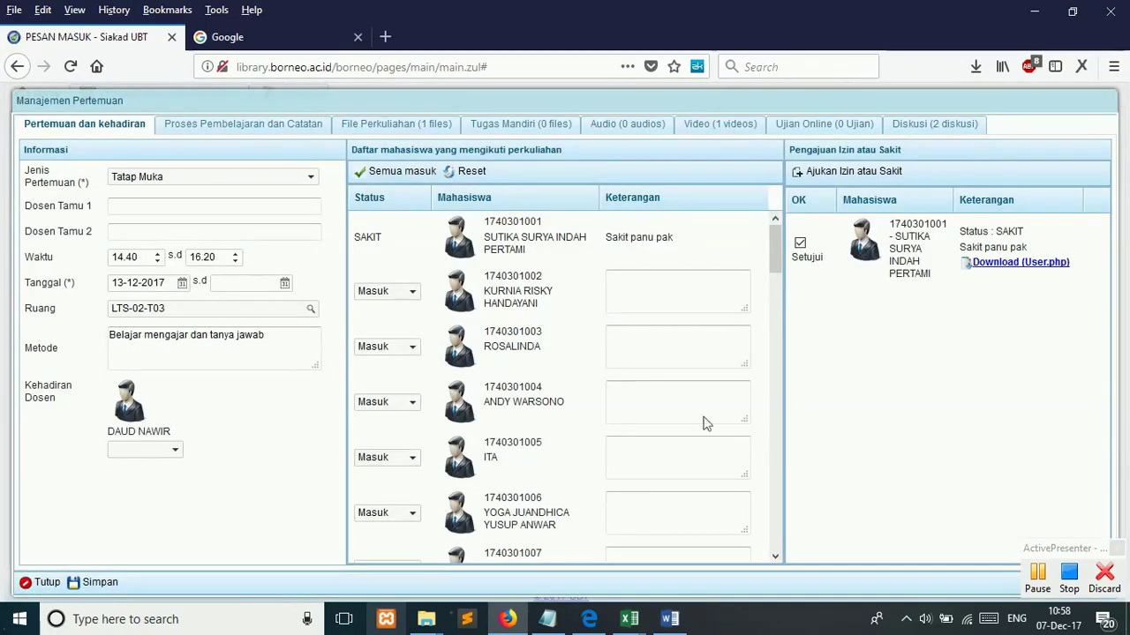
click(39, 583)
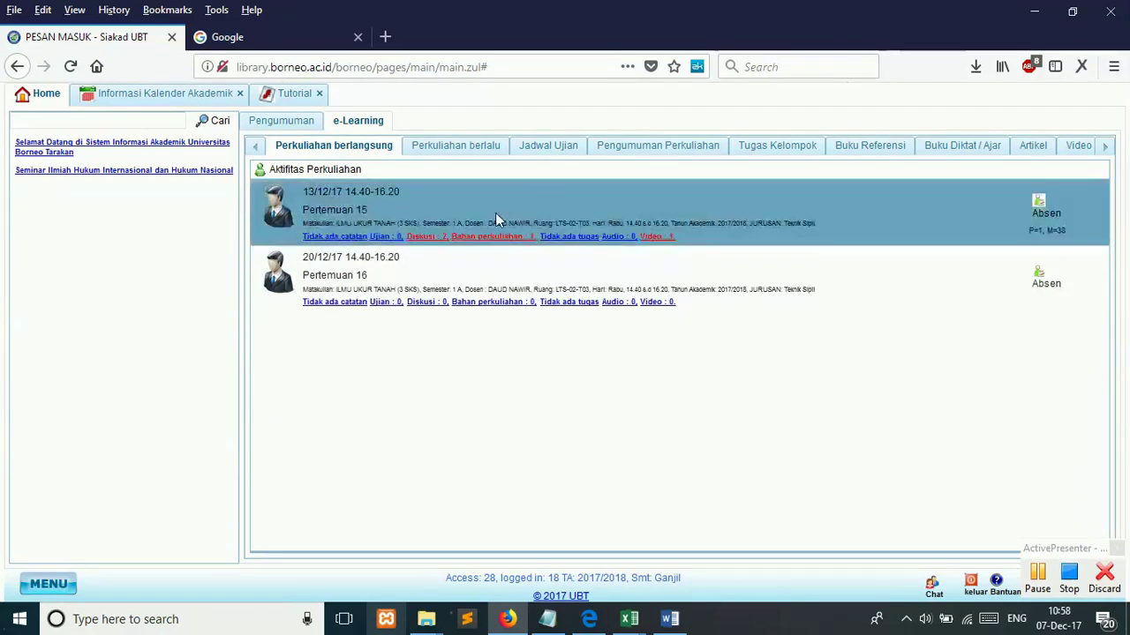
click(1047, 205)
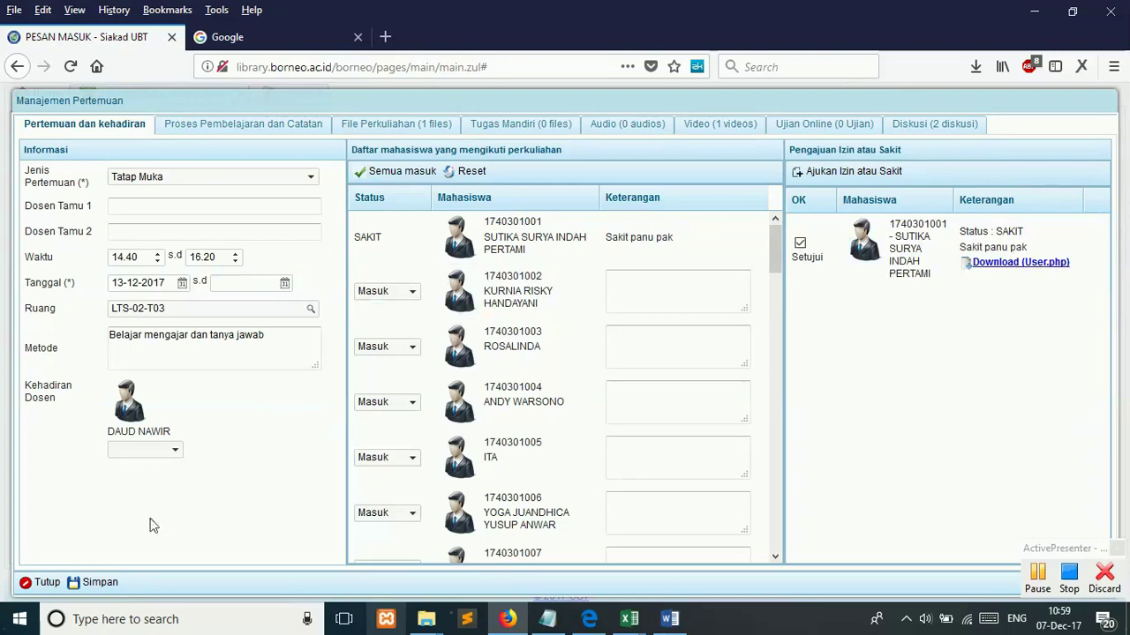
click(40, 582)
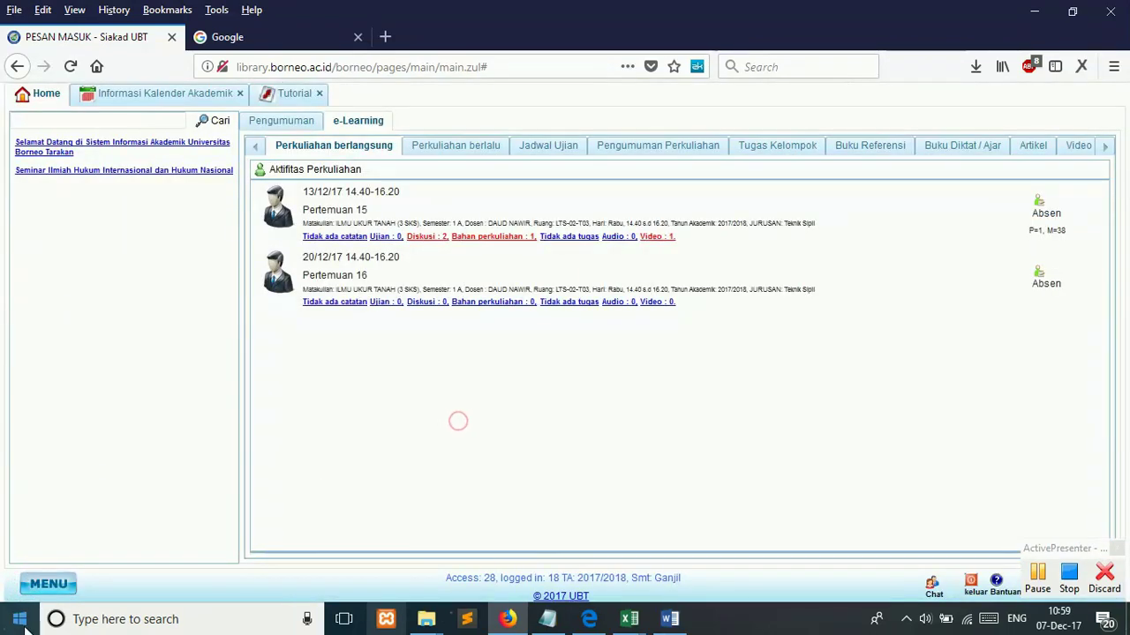
- Open the main menu and expand the Perkuliahan section
click(50, 584)
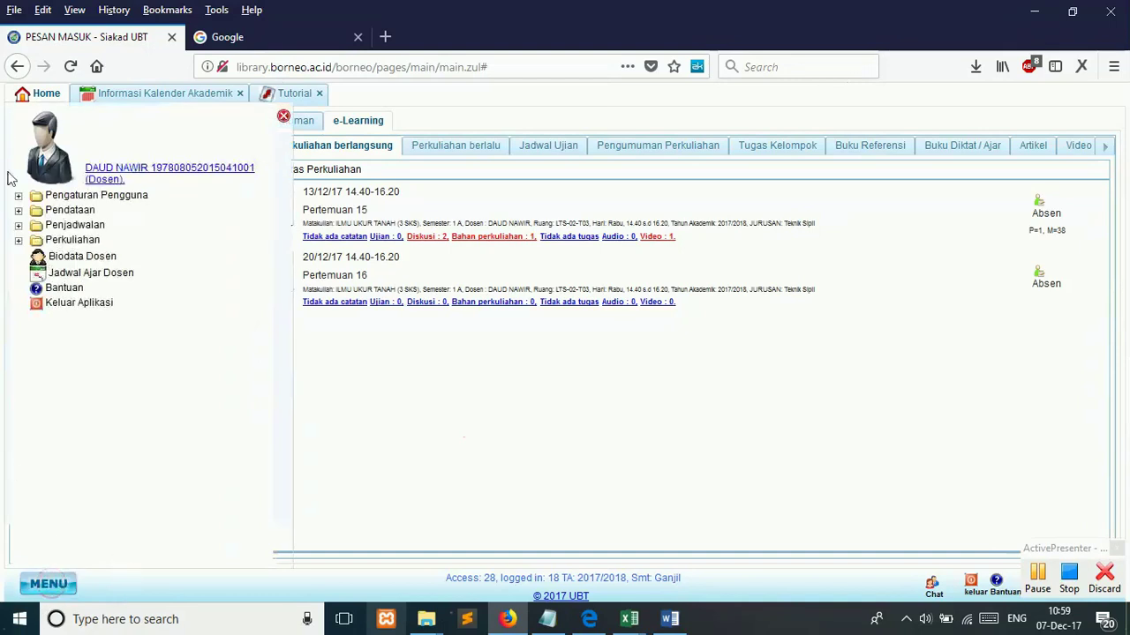
click(19, 225)
click(19, 225)
click(19, 240)
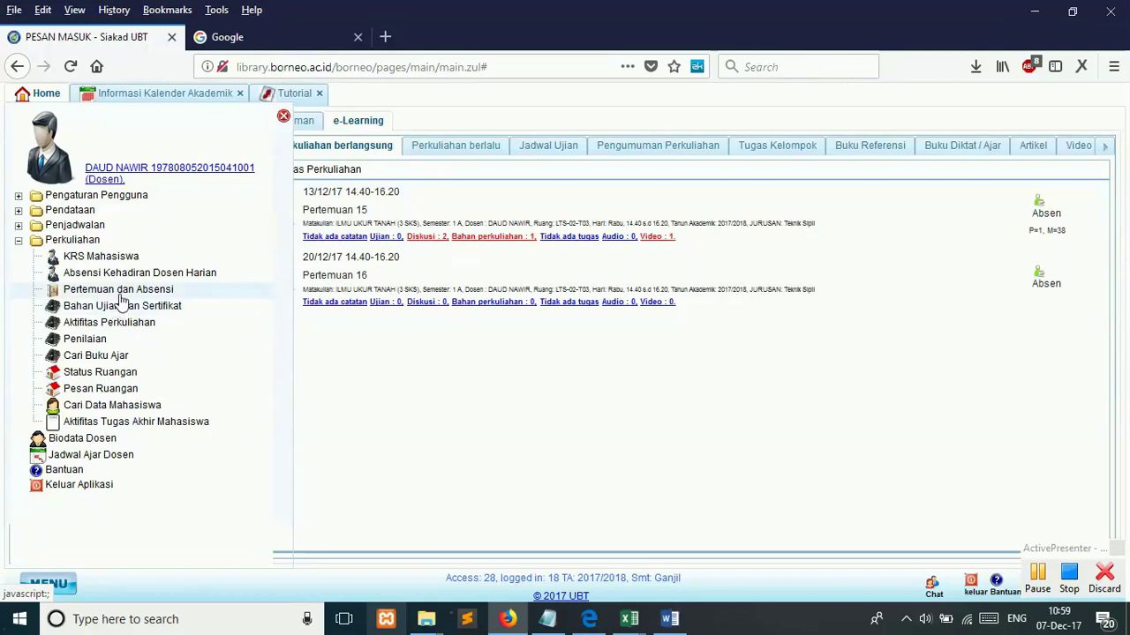
- Open Pertemuan dan Absensi and expand the Rabu ILMU UKUR TANAH class's per-student attendance
click(136, 293)
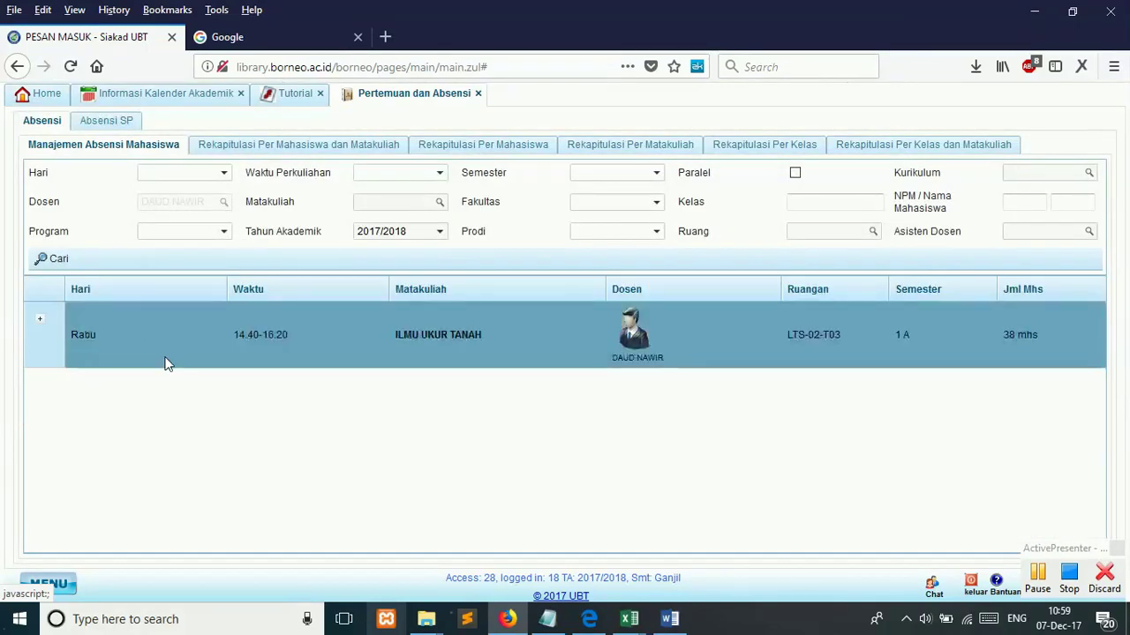
click(160, 366)
click(41, 321)
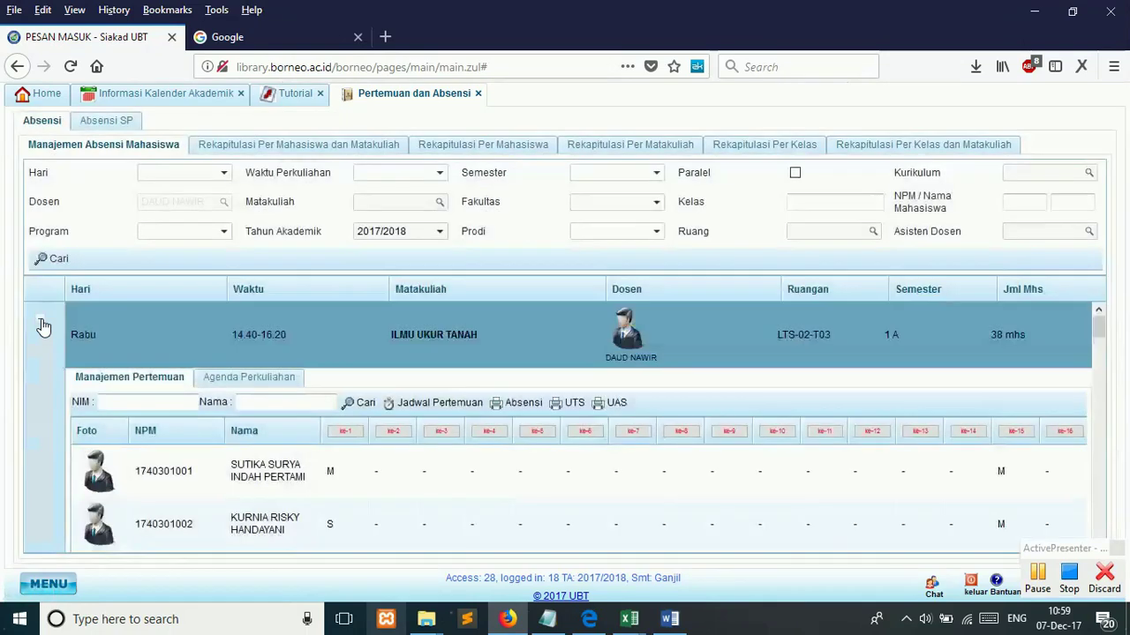
scroll(242, 338, down, 5)
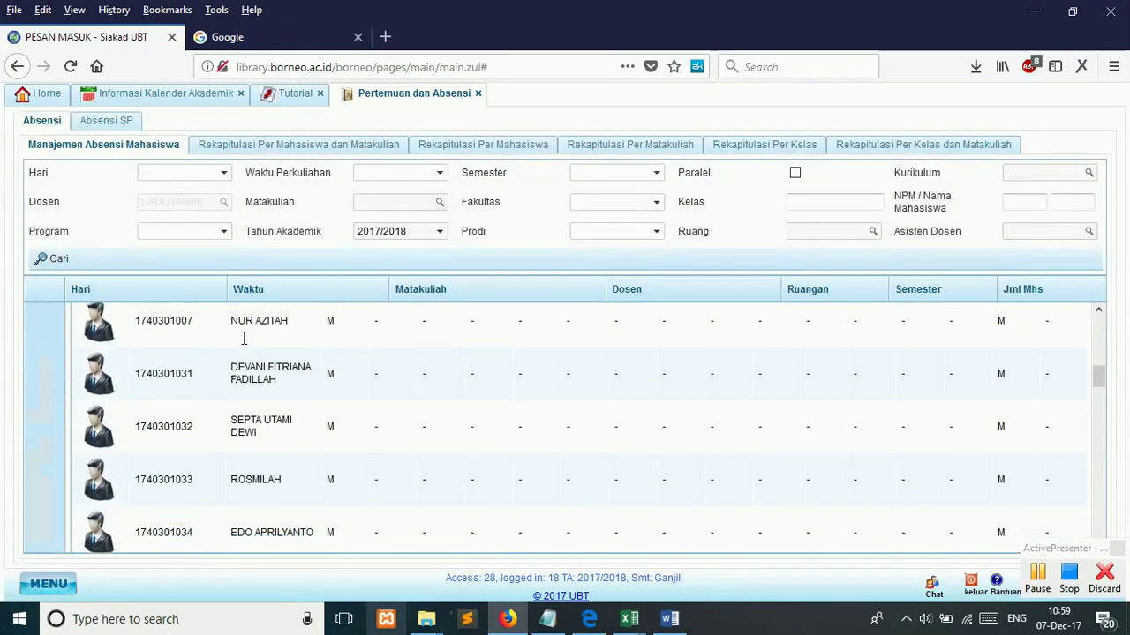
scroll(243, 338, up, 5)
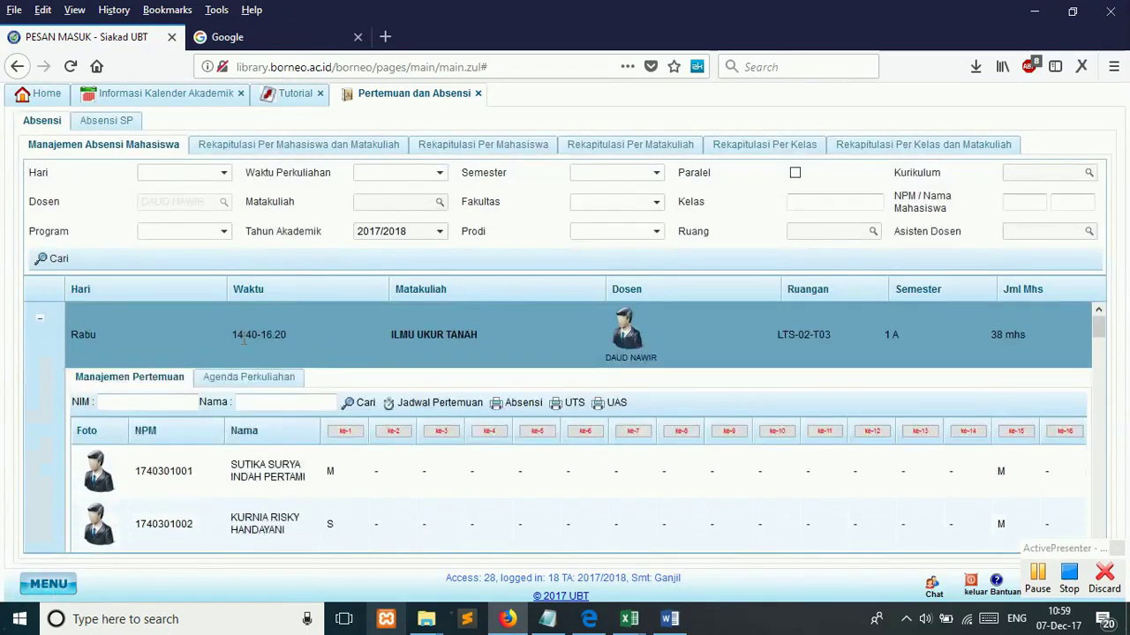
- Mark every student Masuk for meeting ke-2 and save the attendance
click(393, 434)
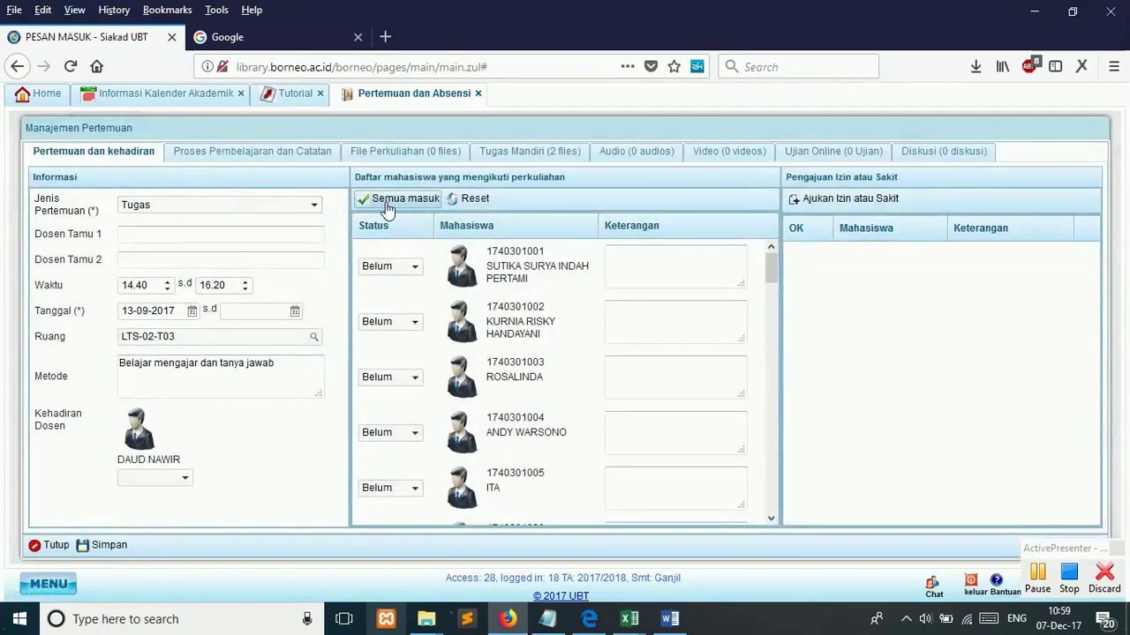
click(388, 198)
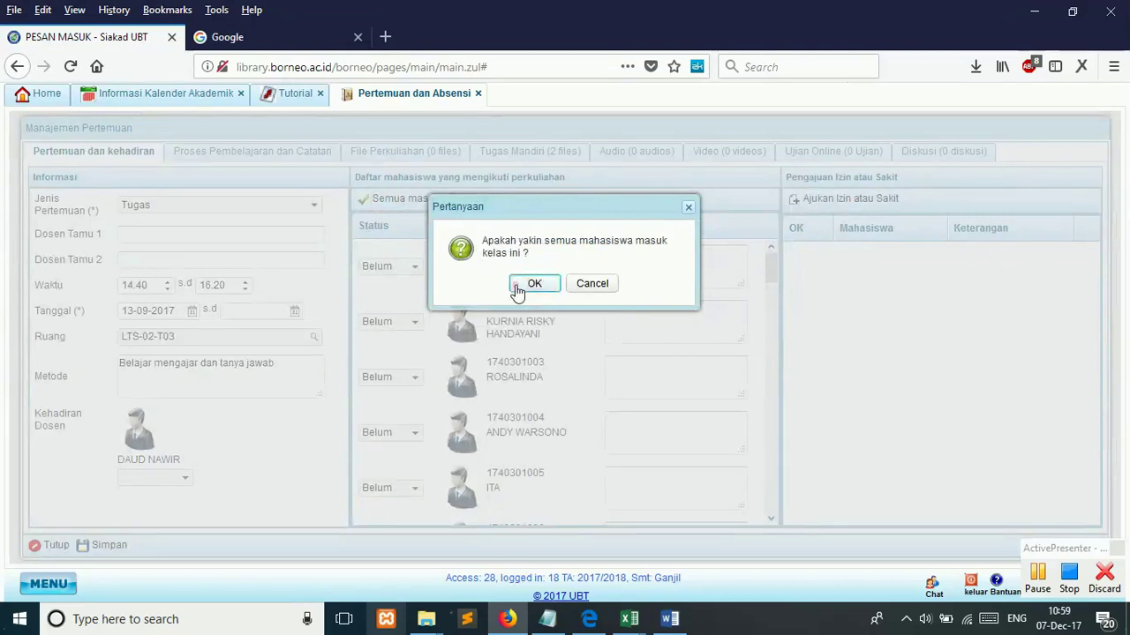
click(519, 284)
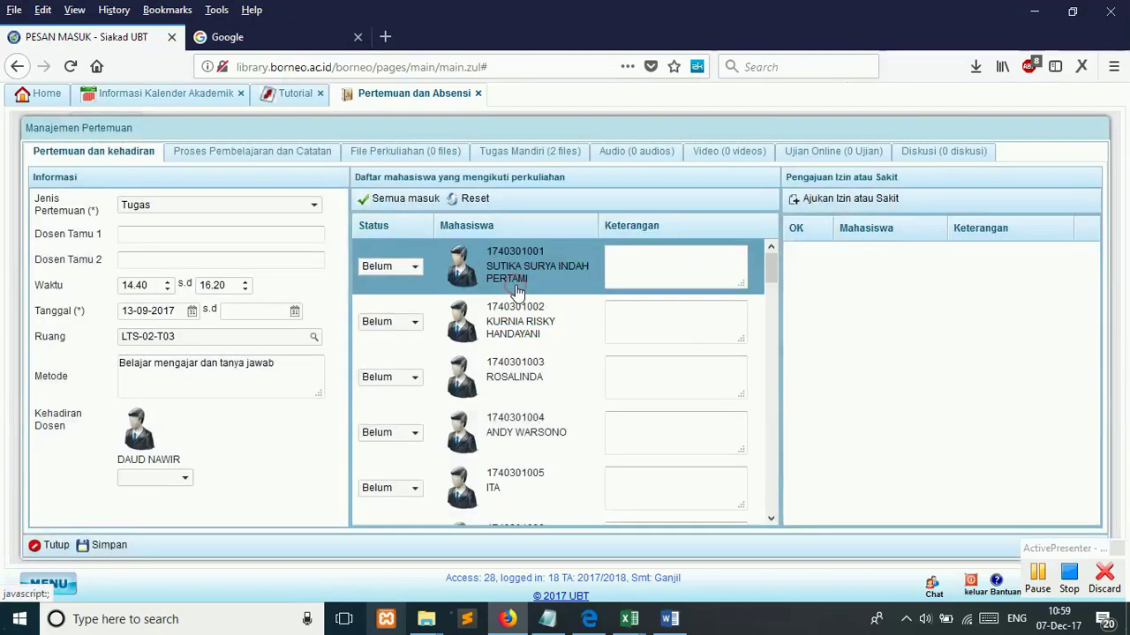
click(100, 548)
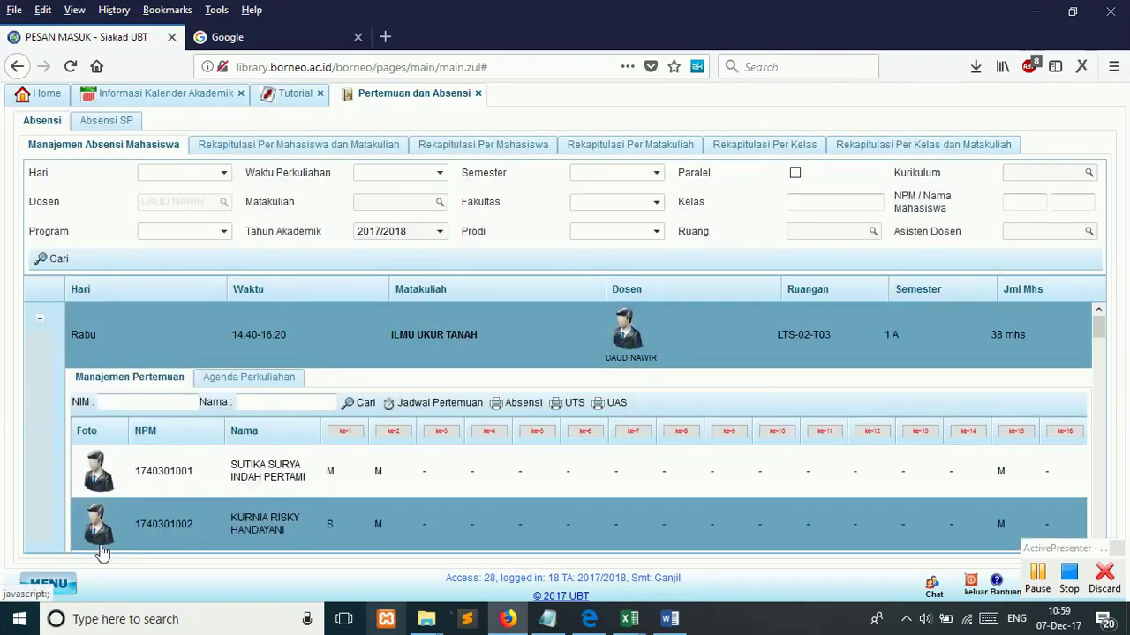
scroll(259, 450, down, 15)
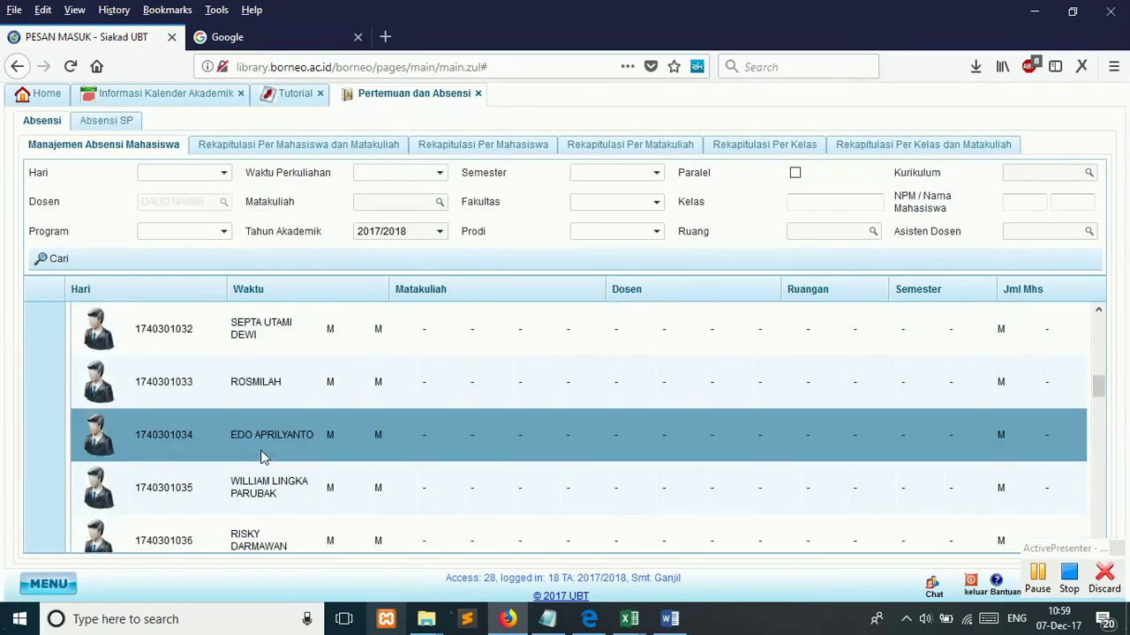
scroll(261, 456, up, 15)
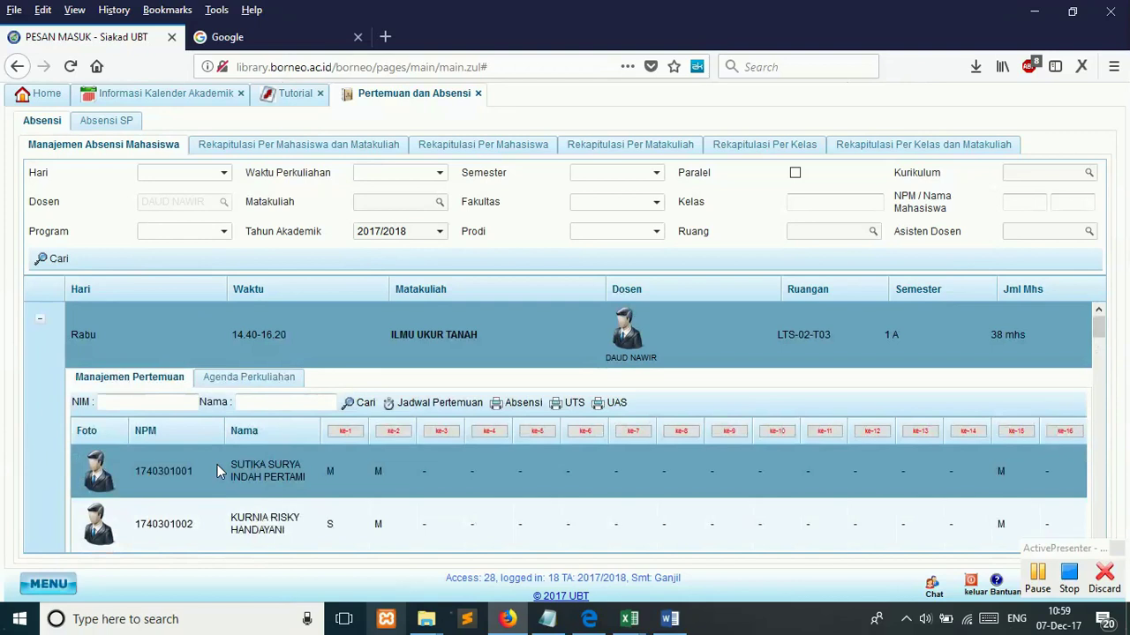
- Open the per-student-and-course recap and check Hadir, Alpa, SAKIT, Izin and total in row 4
click(241, 143)
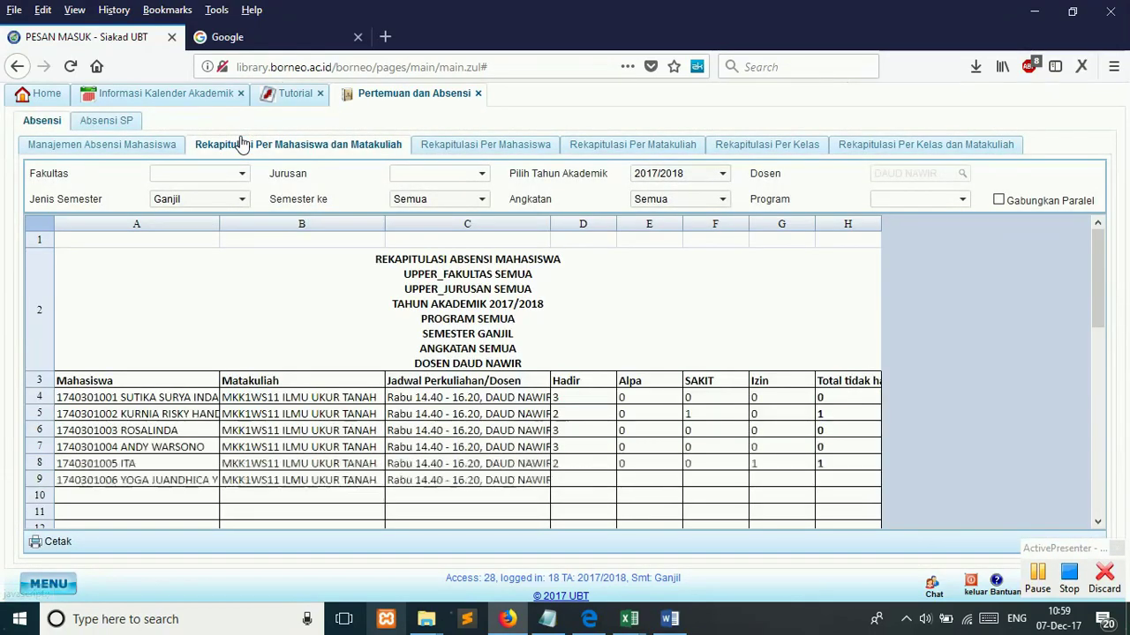
scroll(946, 350, down, 3)
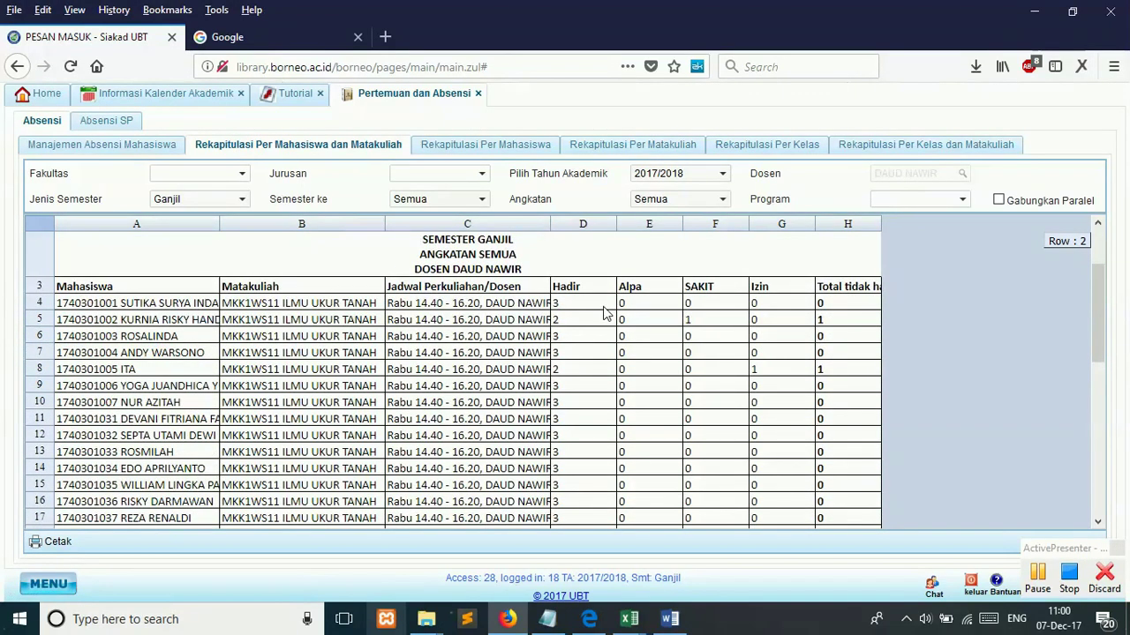
click(588, 304)
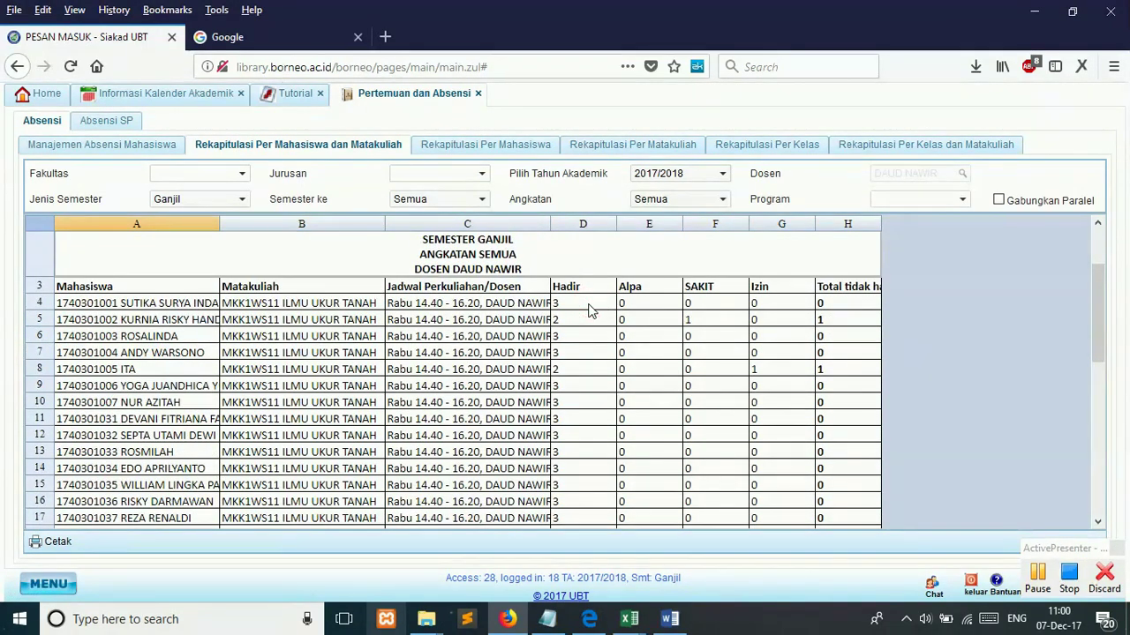
click(643, 306)
click(712, 302)
click(784, 303)
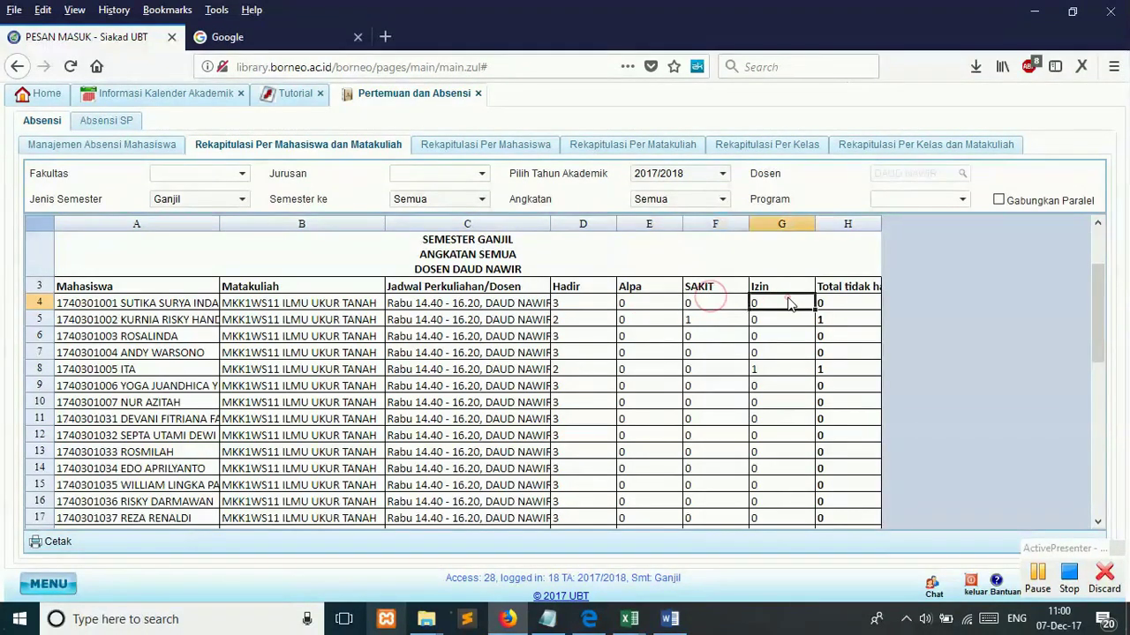
click(854, 303)
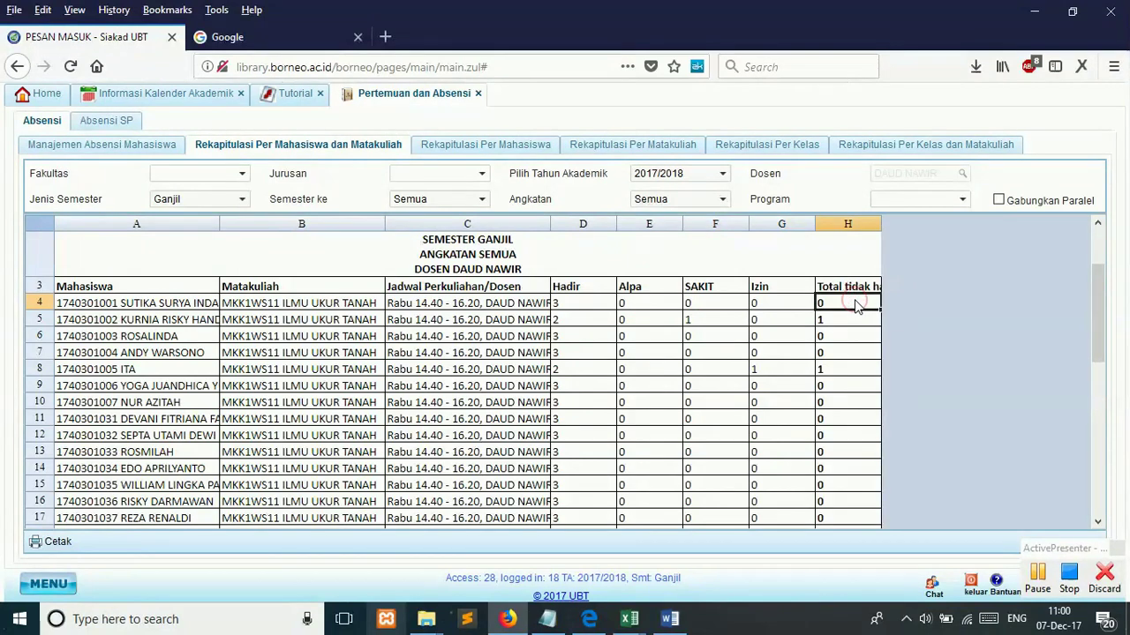
click(571, 303)
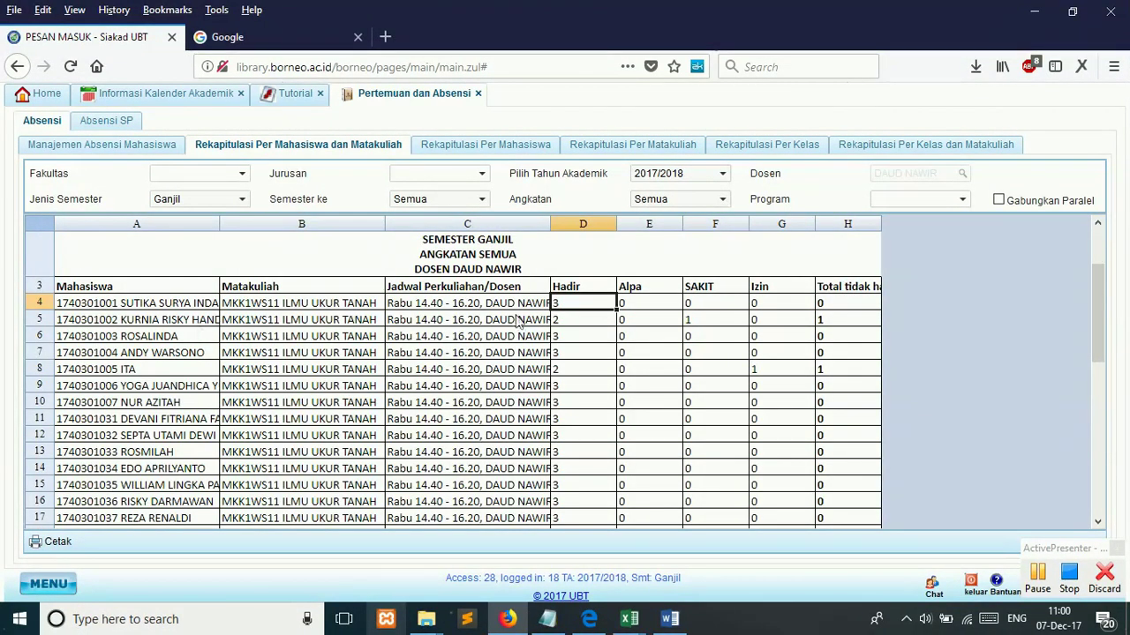
- Check row 5's sick count and total of 1, then start the Rekap_Data.xls export and cancel it
click(702, 324)
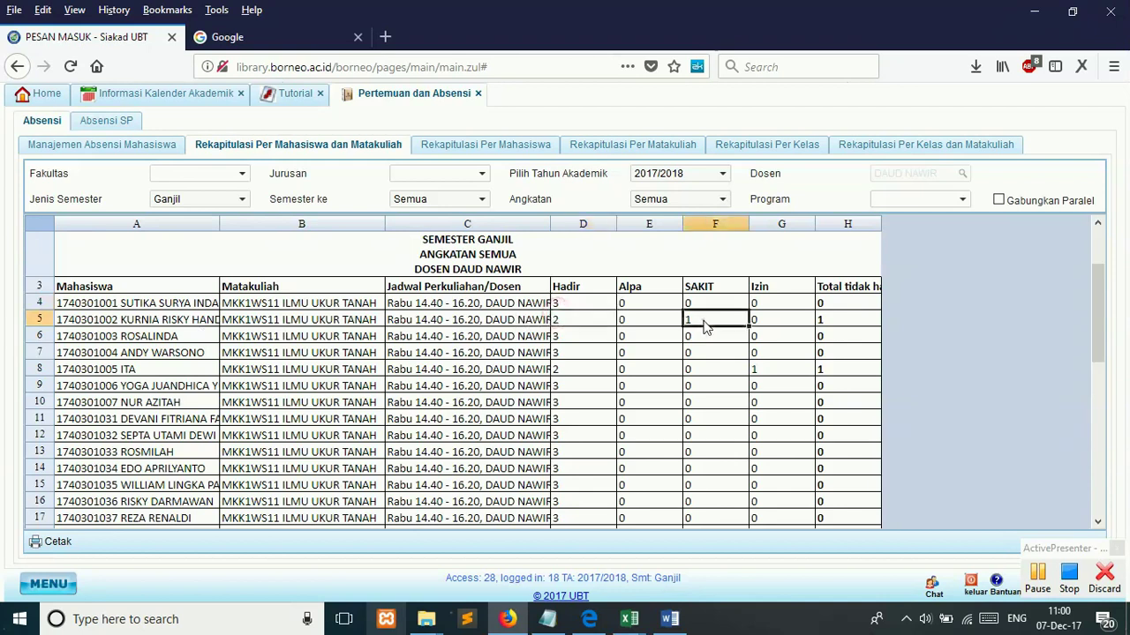
click(825, 325)
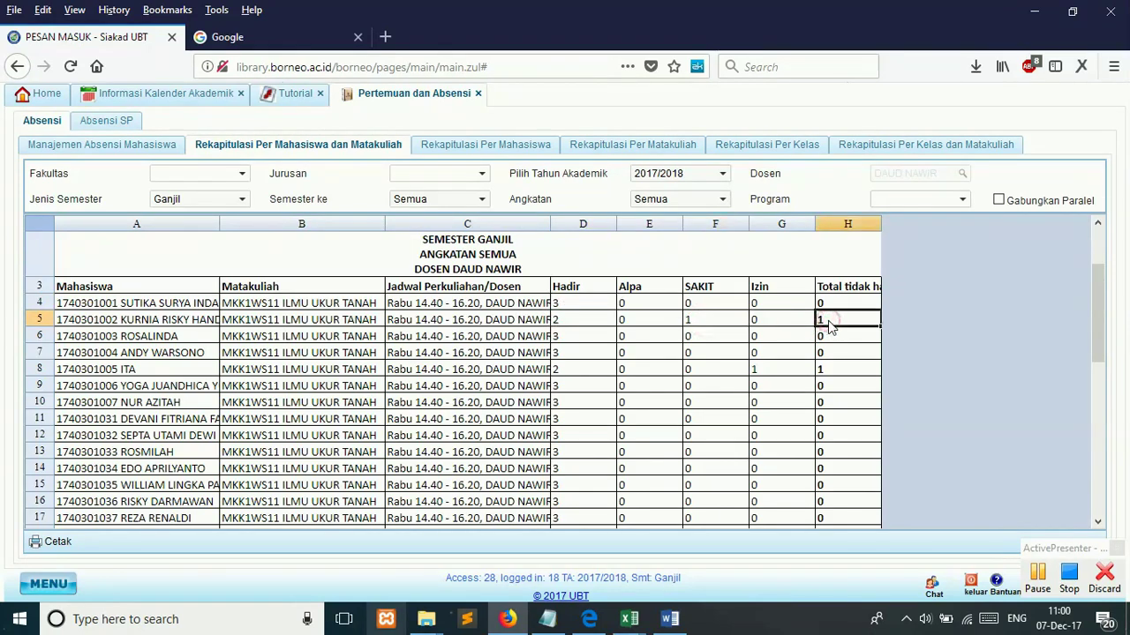
scroll(825, 325, down, 5)
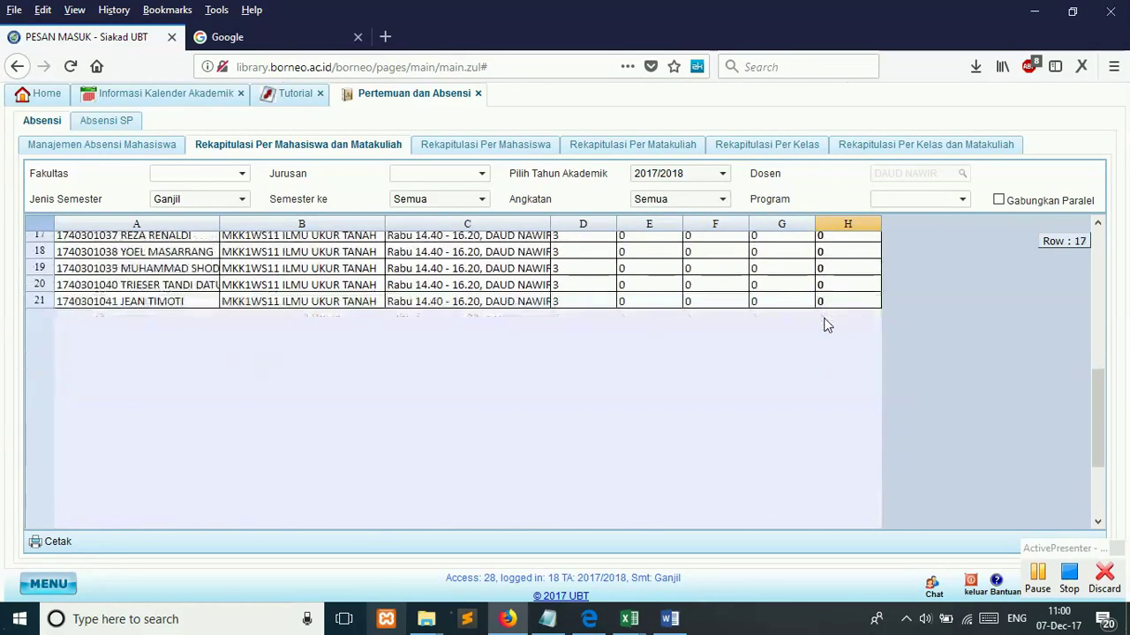
scroll(825, 324, up, 5)
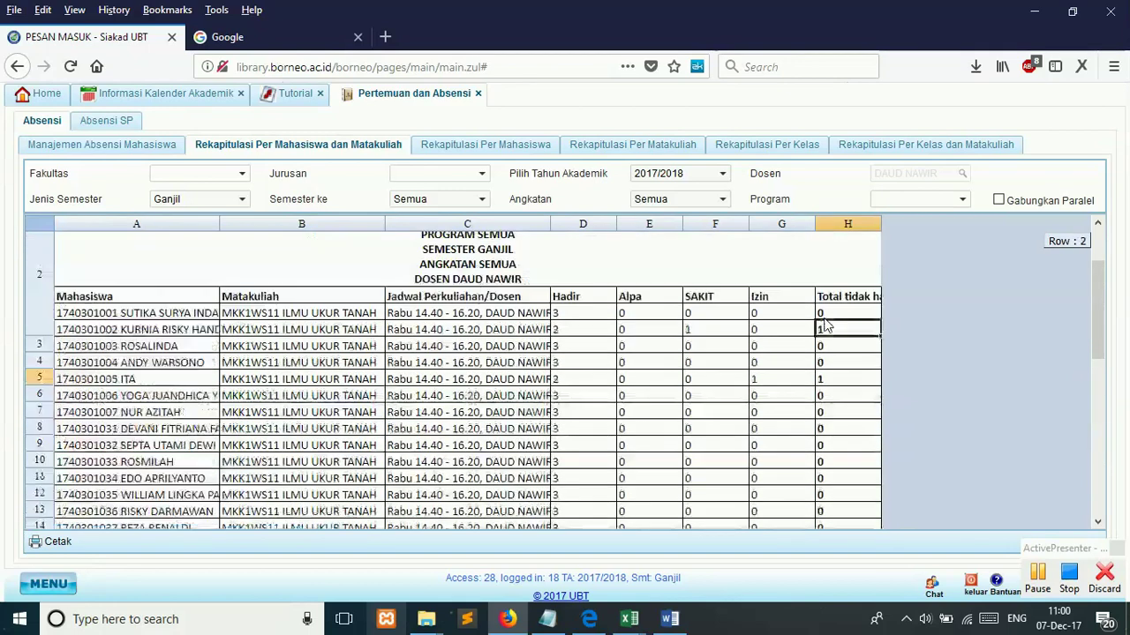
click(53, 549)
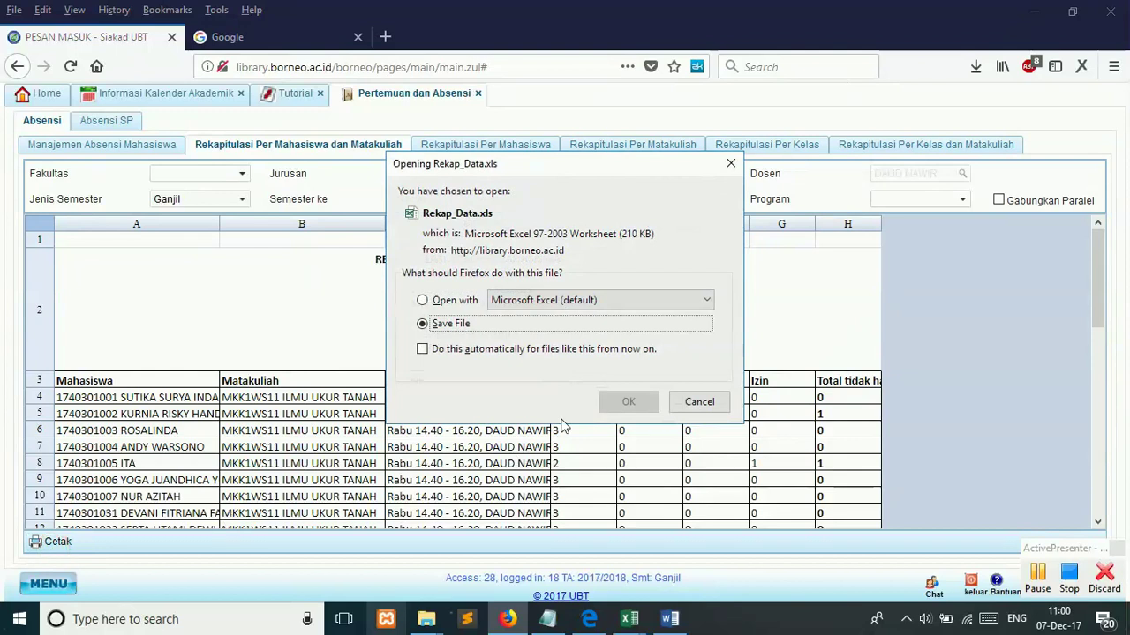
click(697, 403)
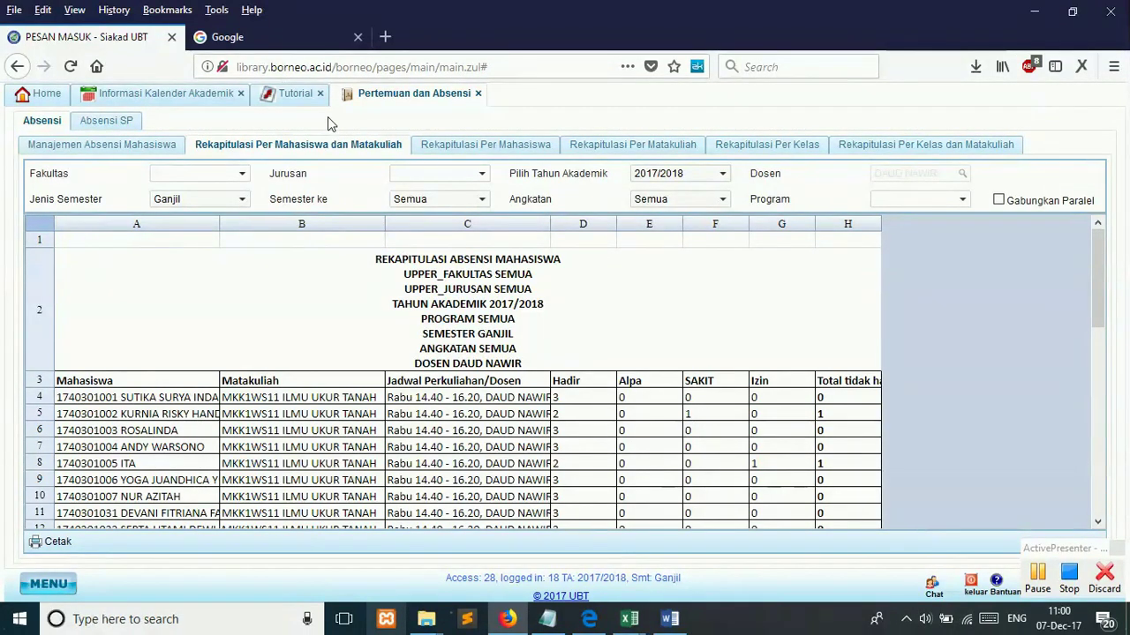
- View the per-student attendance recap, then switch to the per-course recap for ILMU UKUR TANAH
click(508, 153)
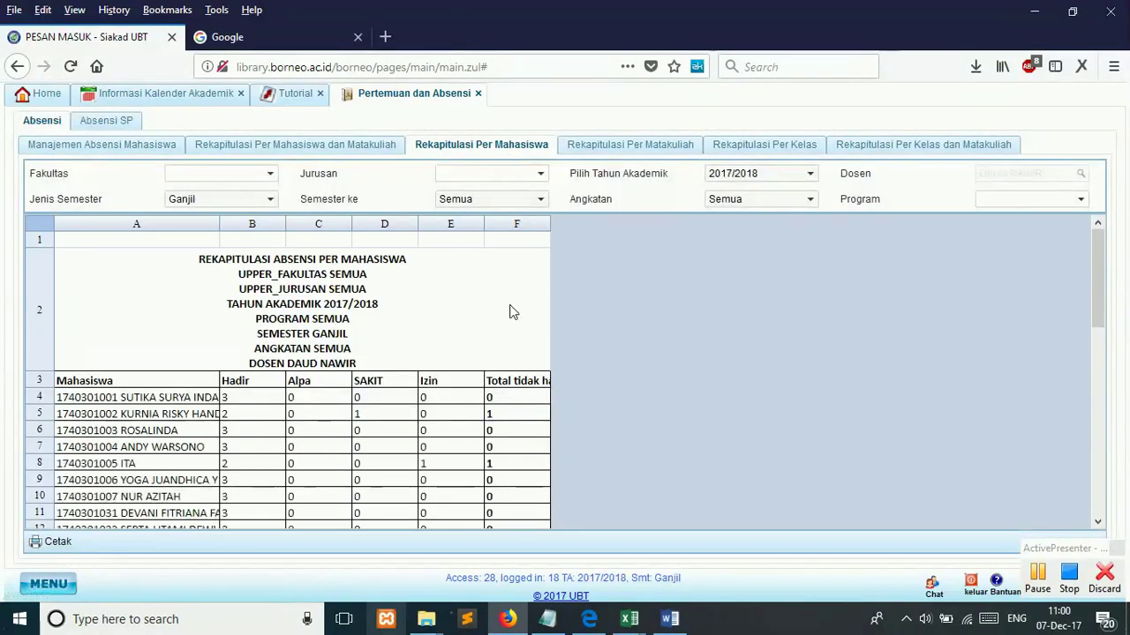
scroll(644, 353, down, 10)
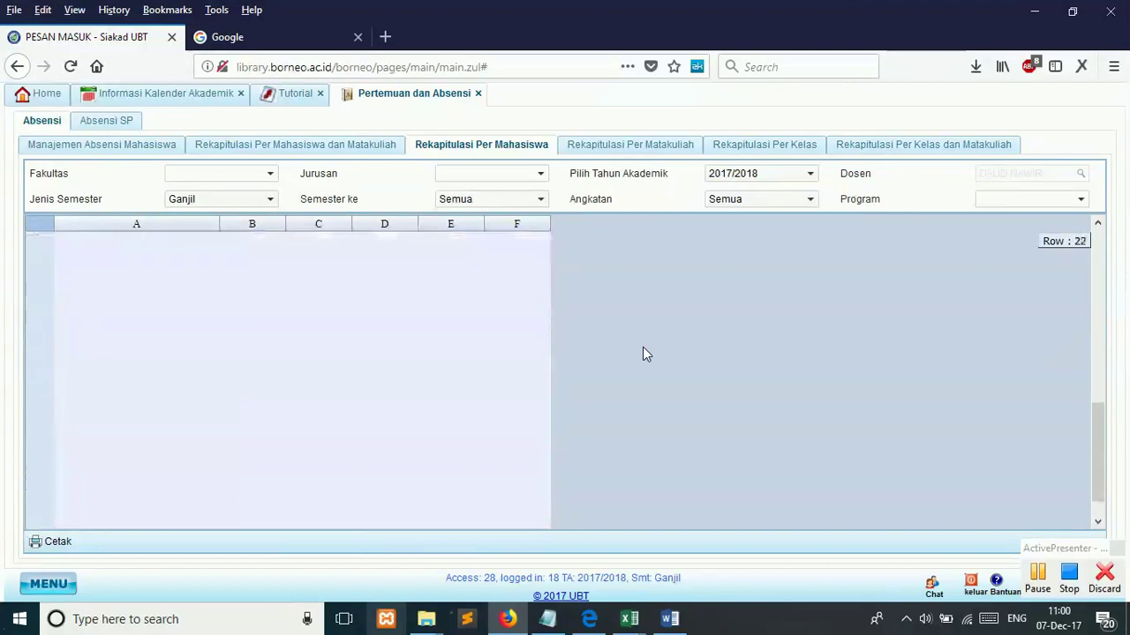
scroll(643, 348, up, 10)
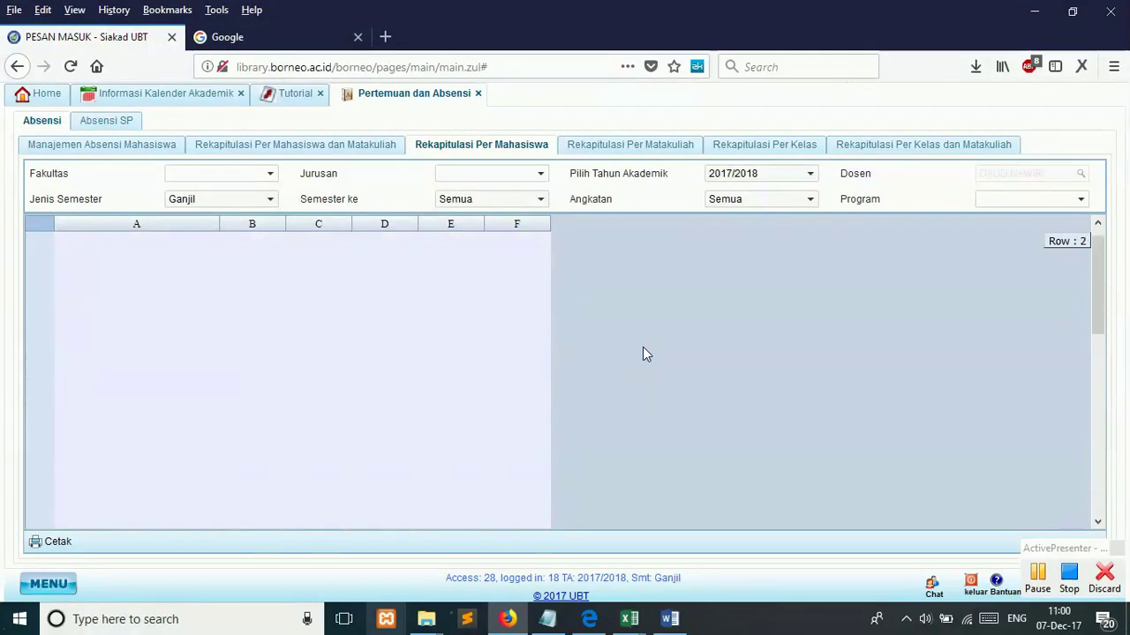
click(636, 146)
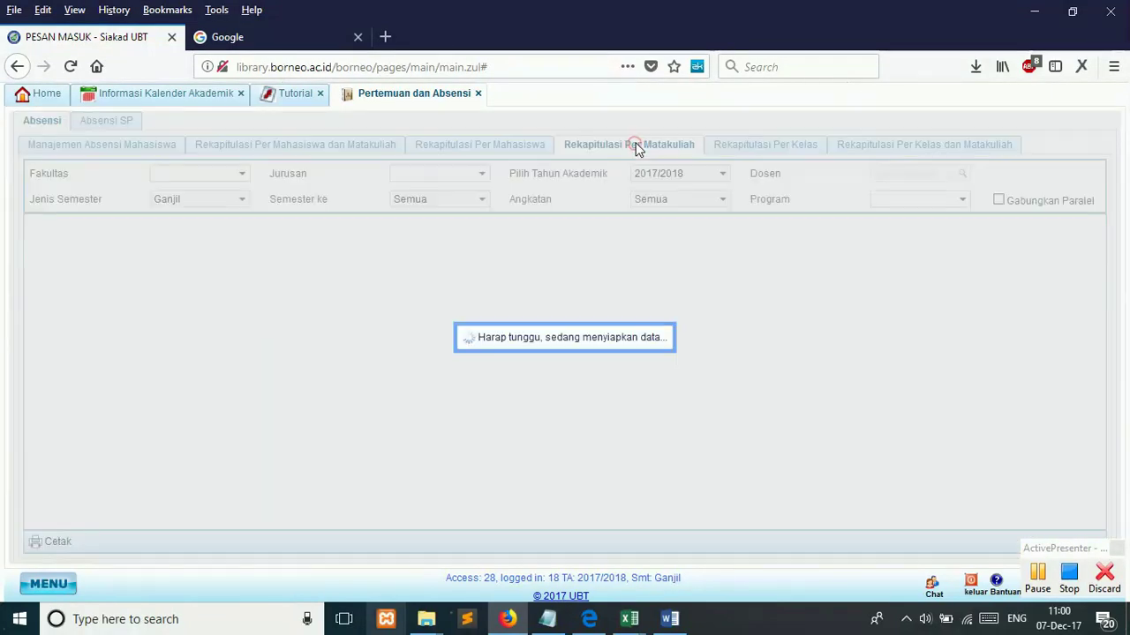
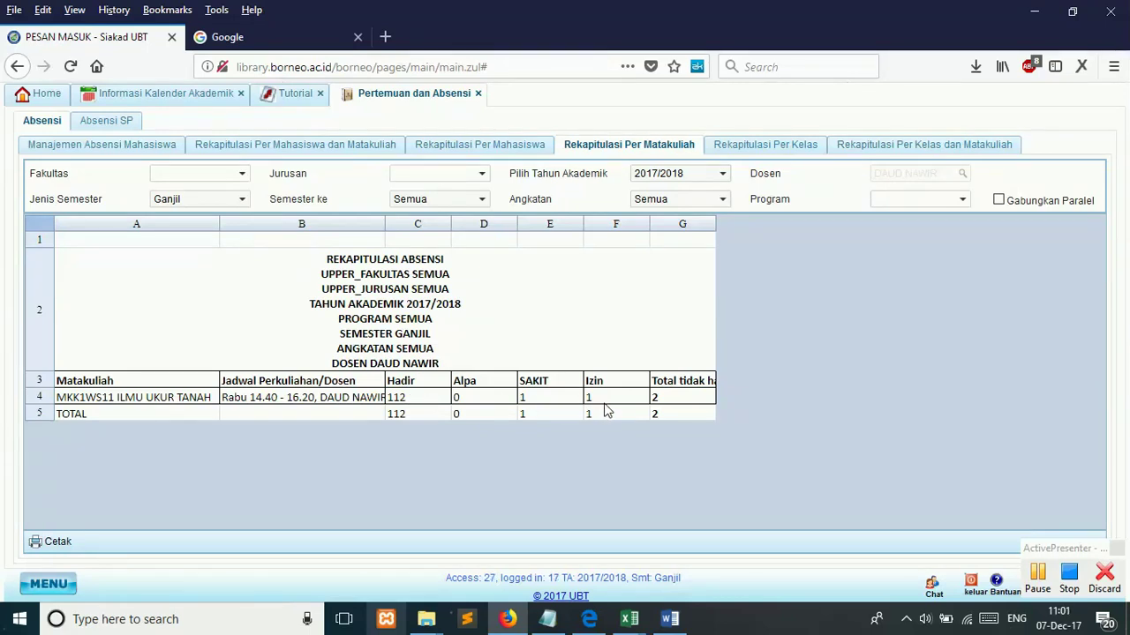
- Check the course's total absences and the per-class and per-class-and-course recaps, then return to attendance management
click(687, 401)
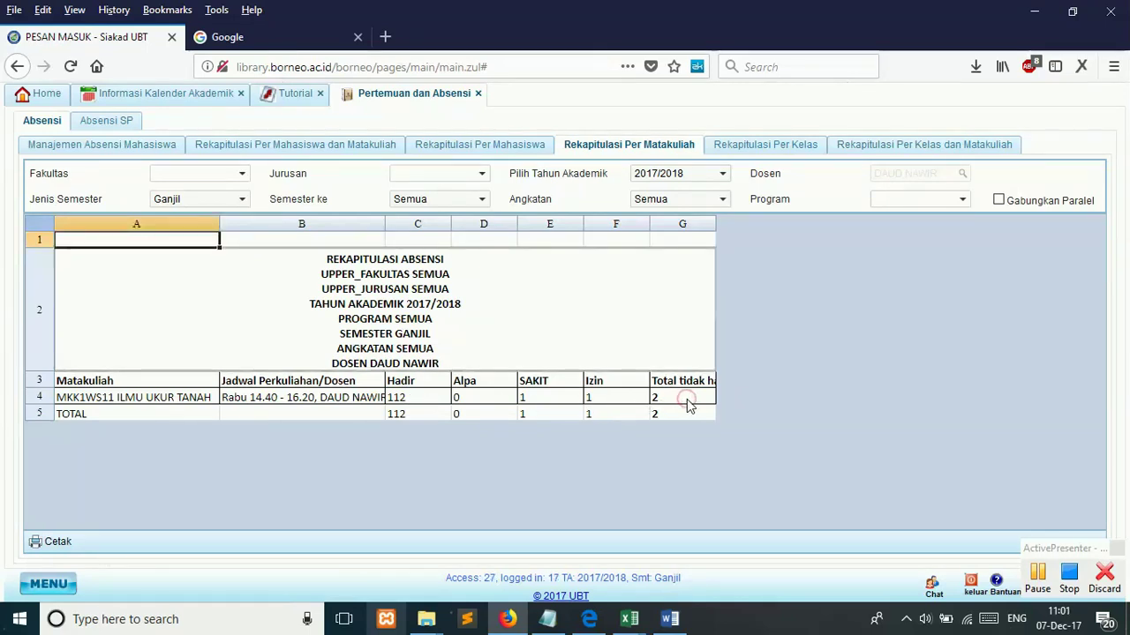
click(761, 150)
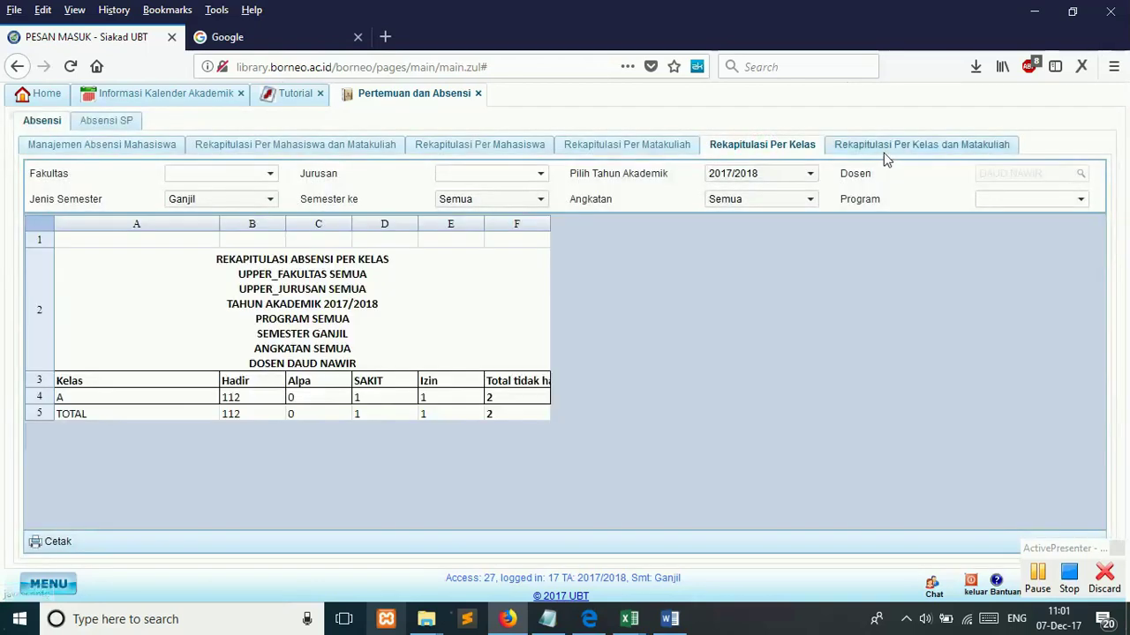
click(883, 156)
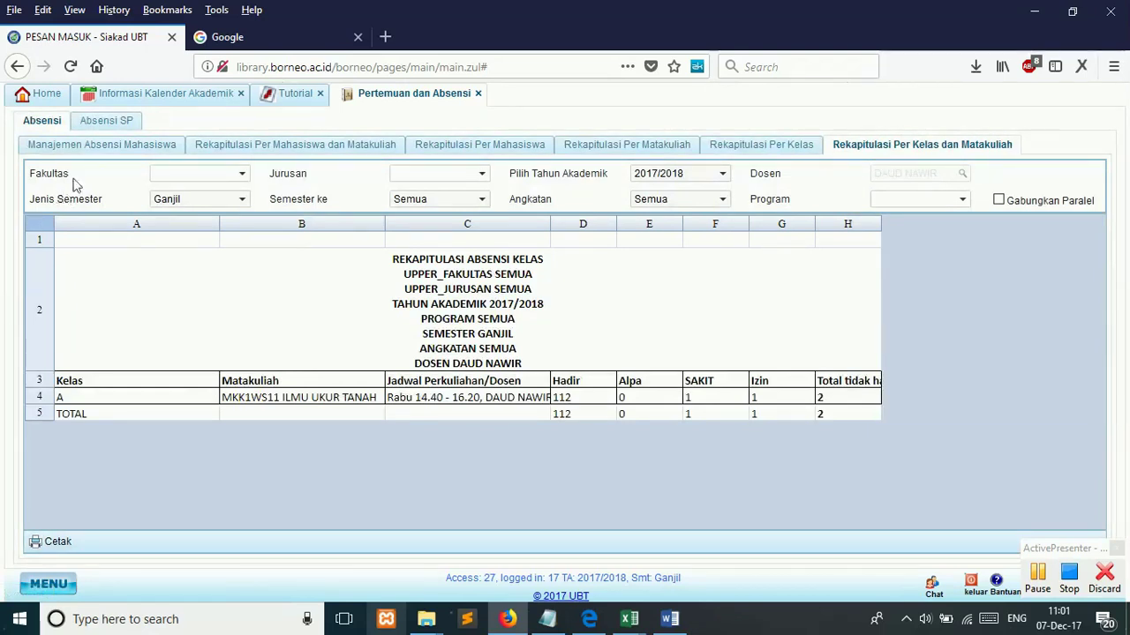
click(112, 147)
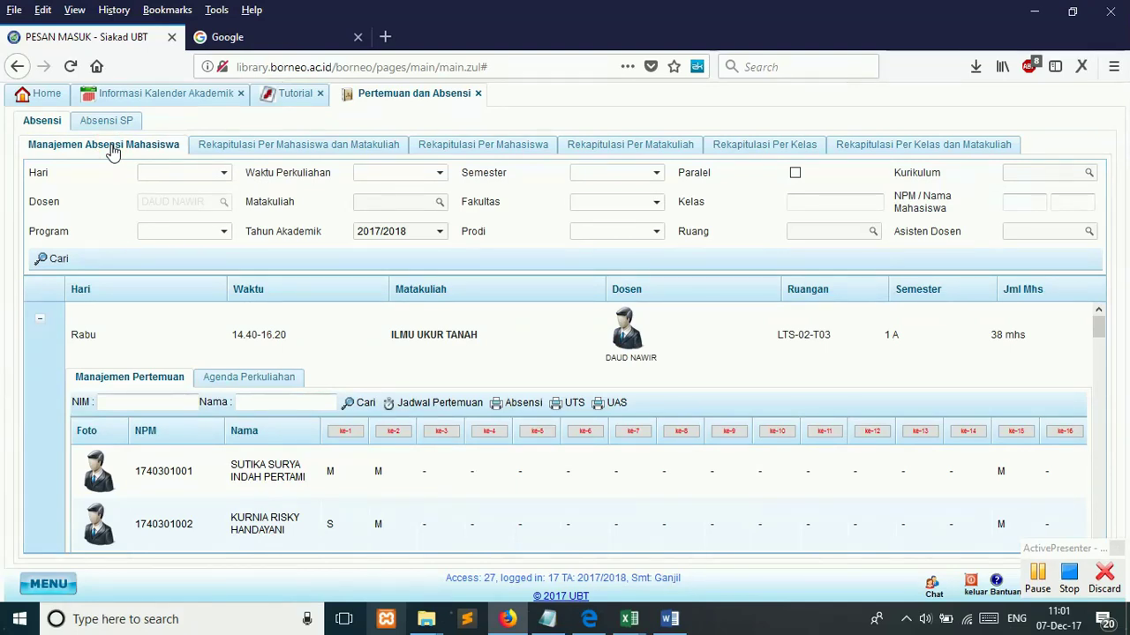
- Open the Penilaian grading page from MENU > Perkuliahan
click(56, 579)
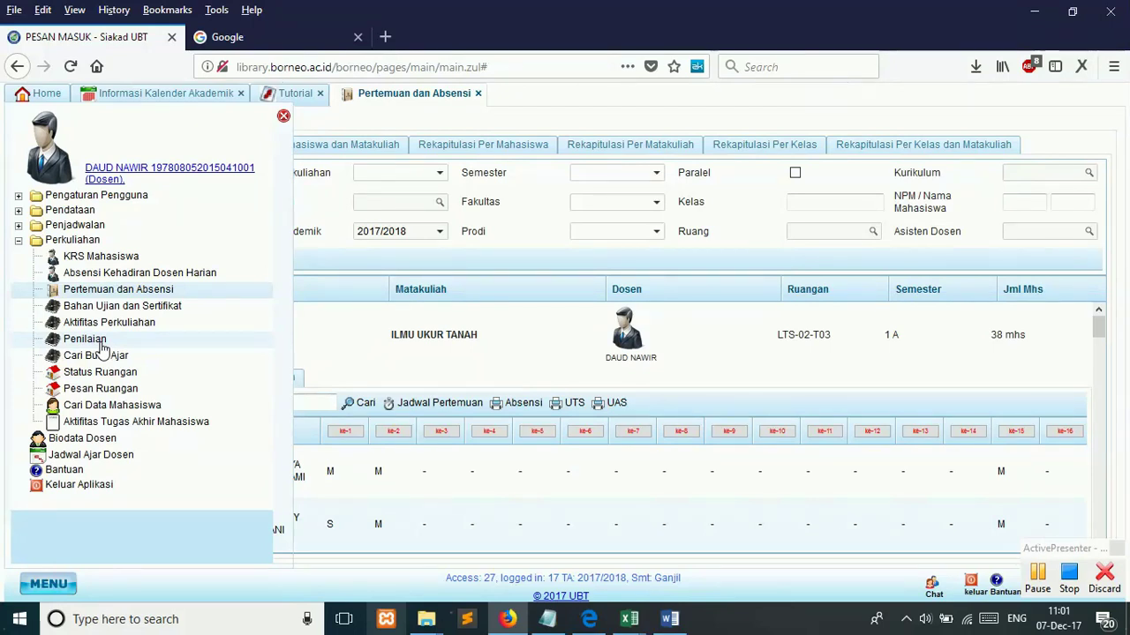
click(100, 344)
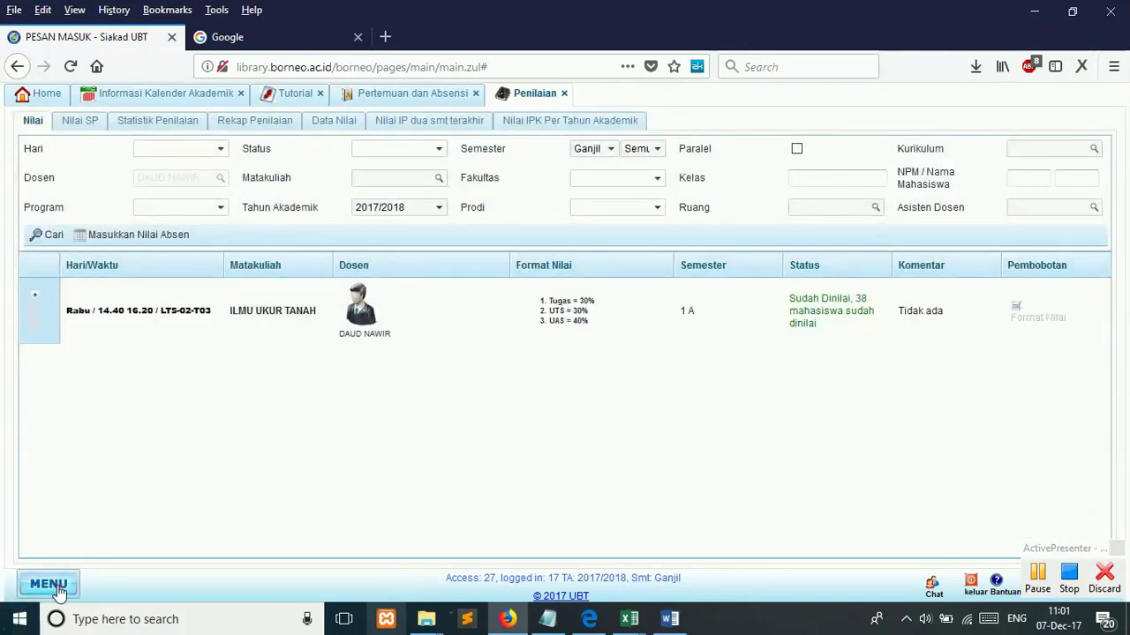
click(55, 587)
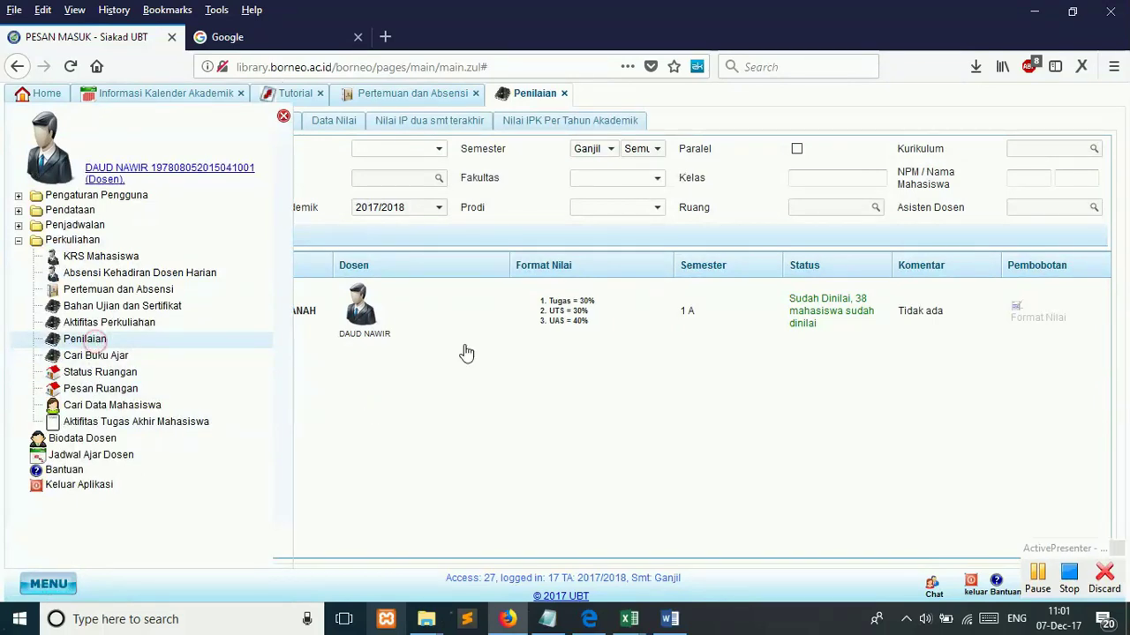
click(530, 95)
click(530, 99)
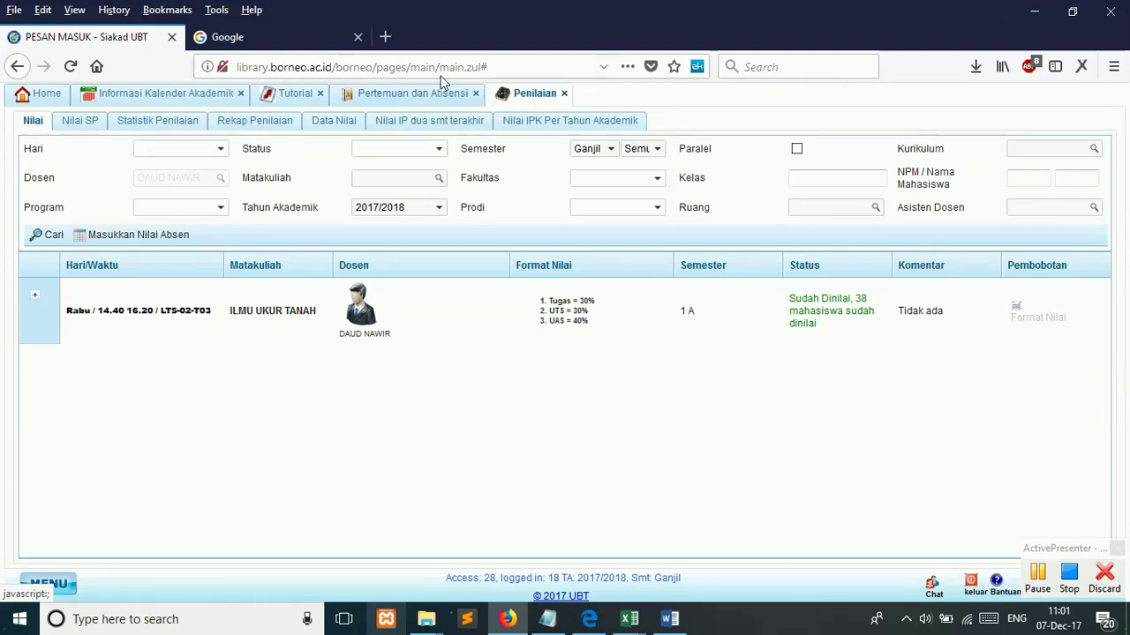
- Expand the ILMU UKUR TANAH class to list each student's Tugas, UTS, UAS and total
click(75, 313)
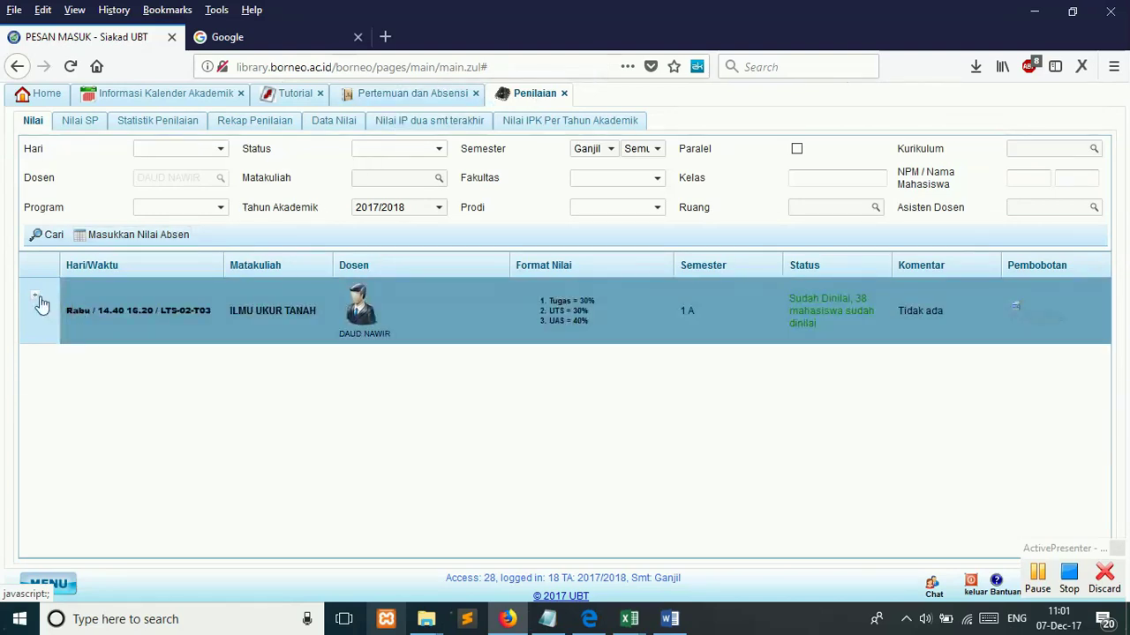
click(37, 298)
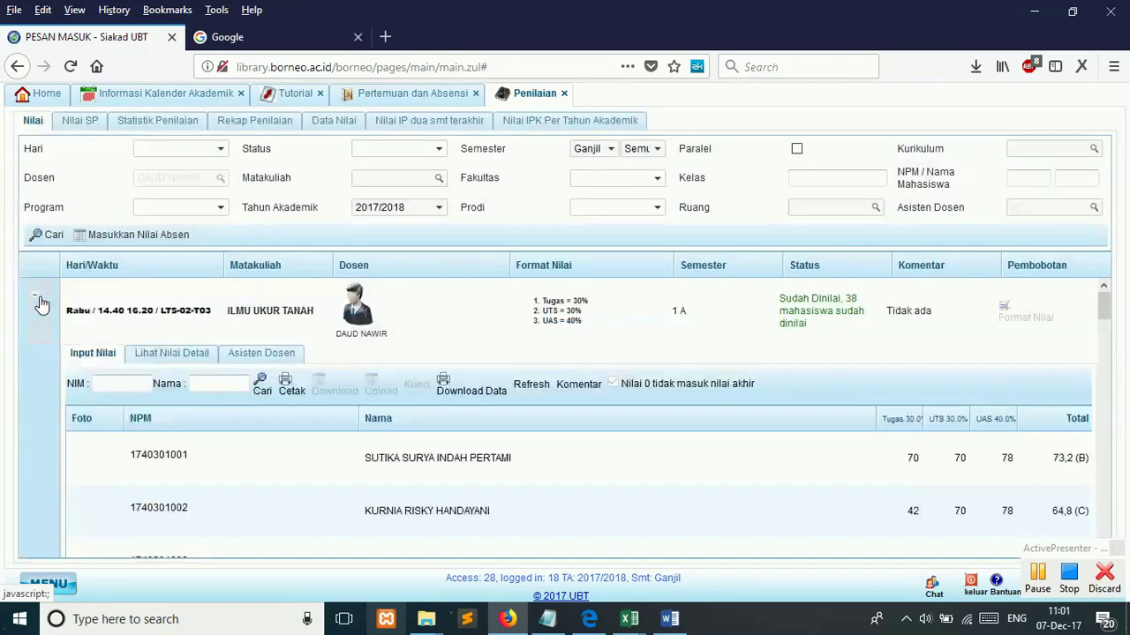
scroll(587, 415, down, 5)
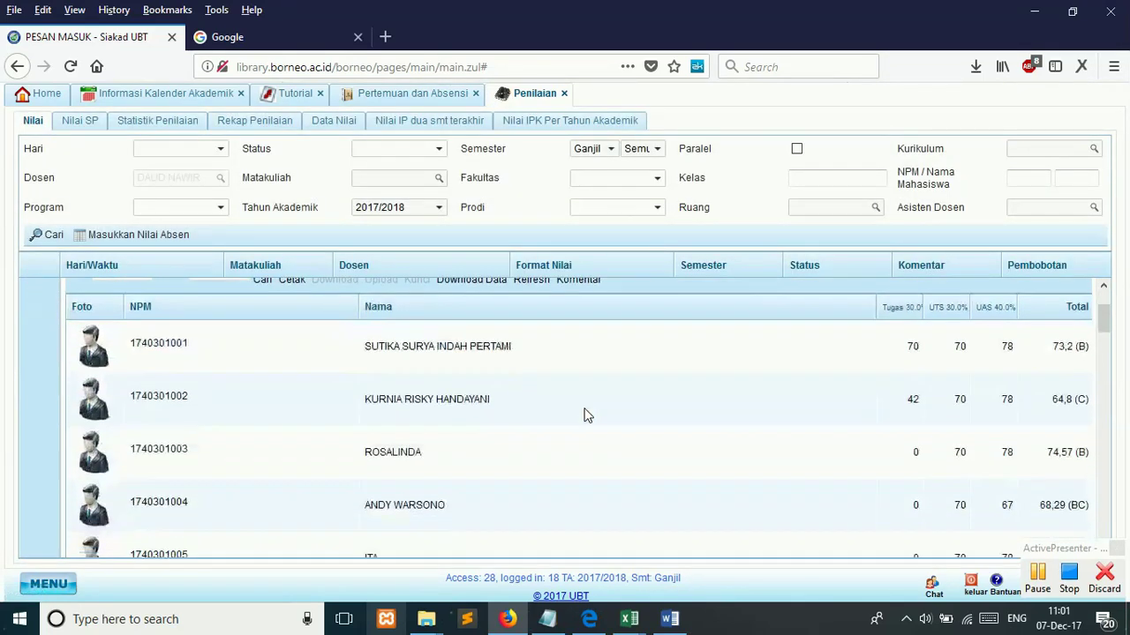
scroll(587, 415, up, 5)
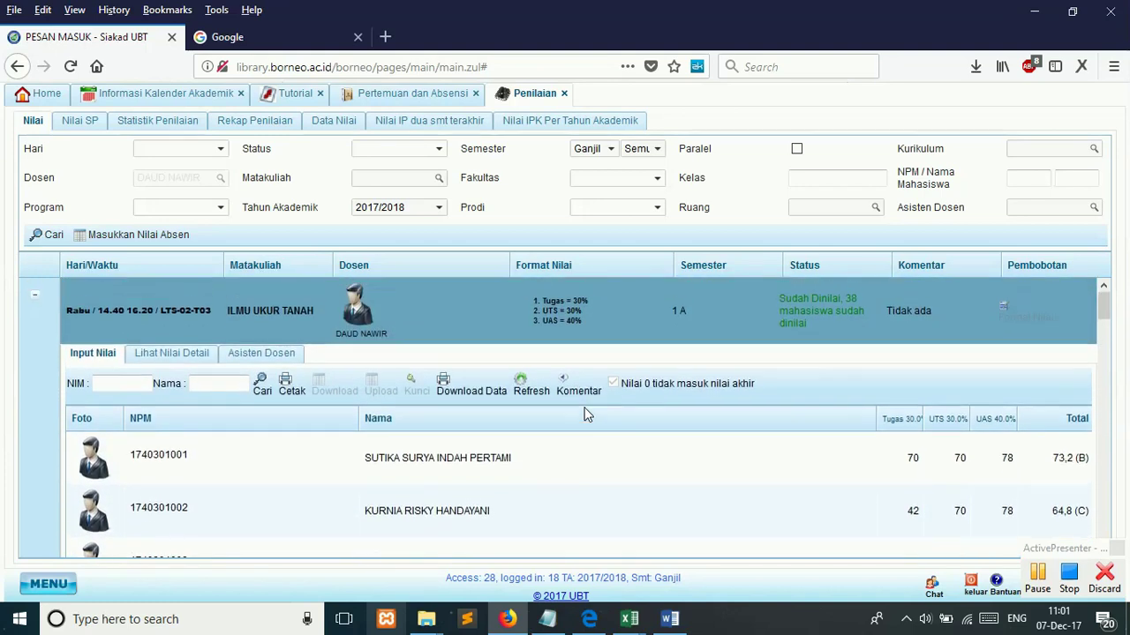
scroll(587, 415, down, 2)
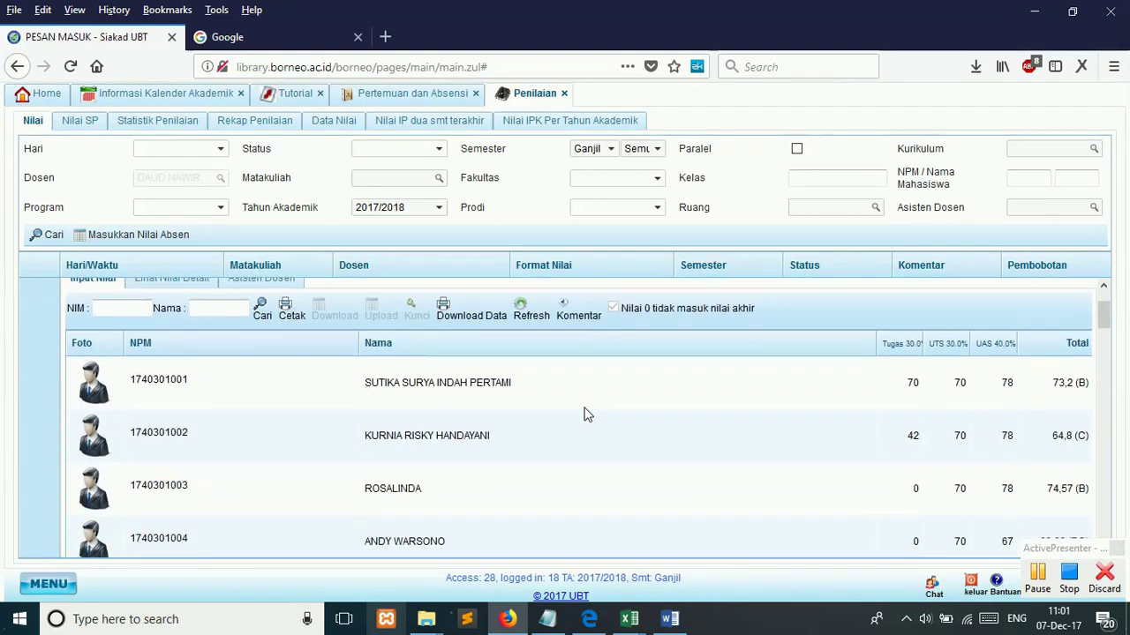
scroll(584, 408, up, 2)
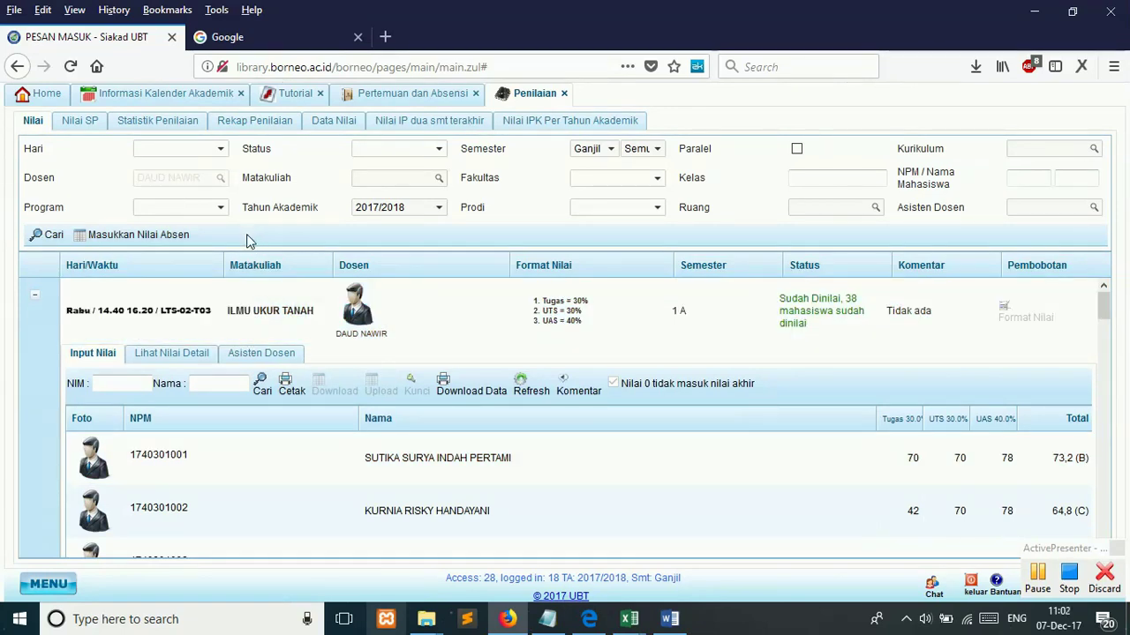
- Glance at the Informasi Kalender Akademik tab, then go back to Penilaian
click(187, 101)
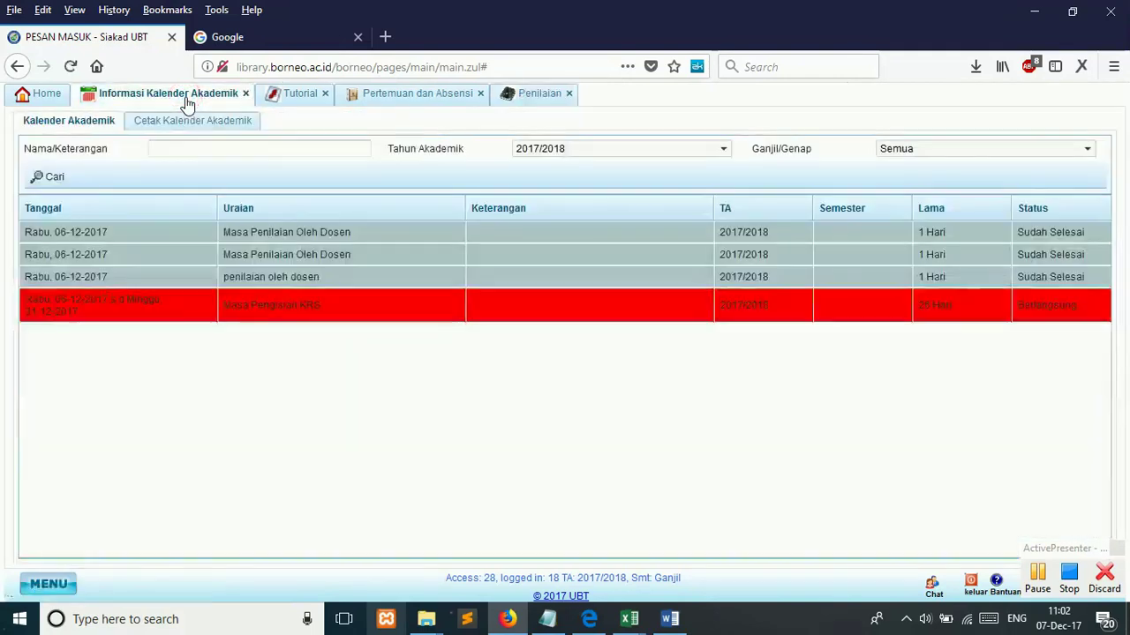
drag(350, 232, 287, 234)
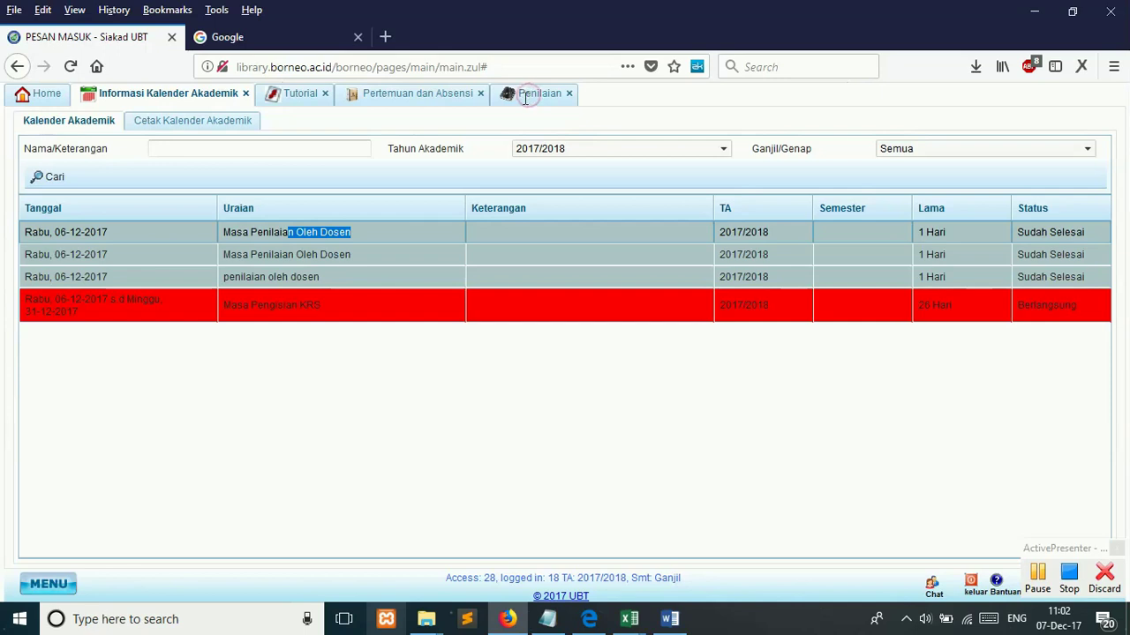
click(539, 92)
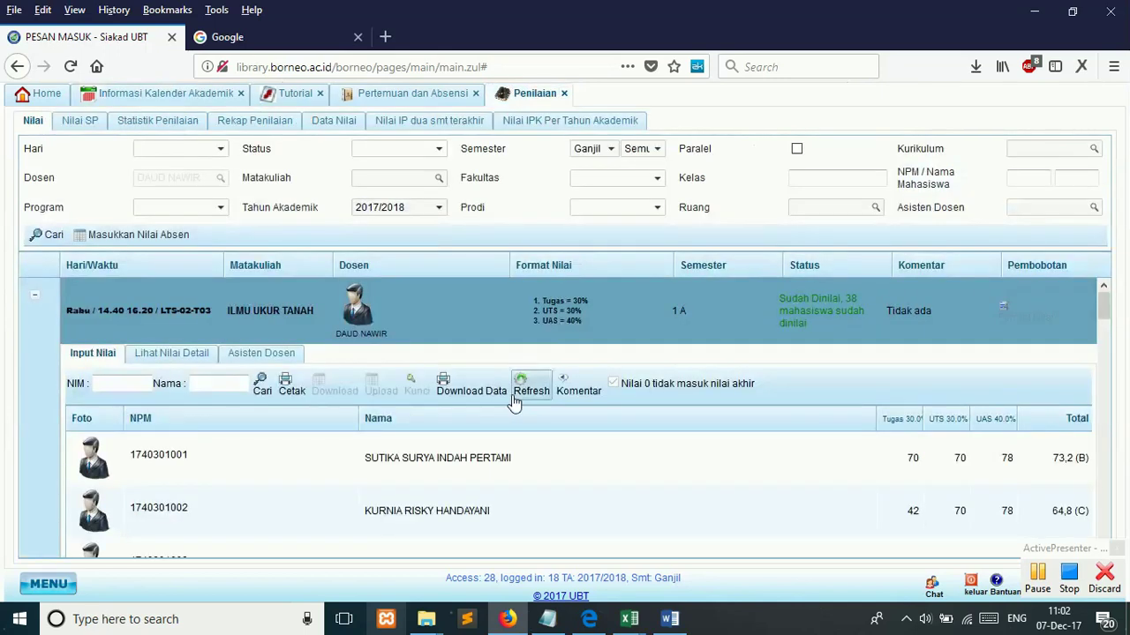
click(591, 621)
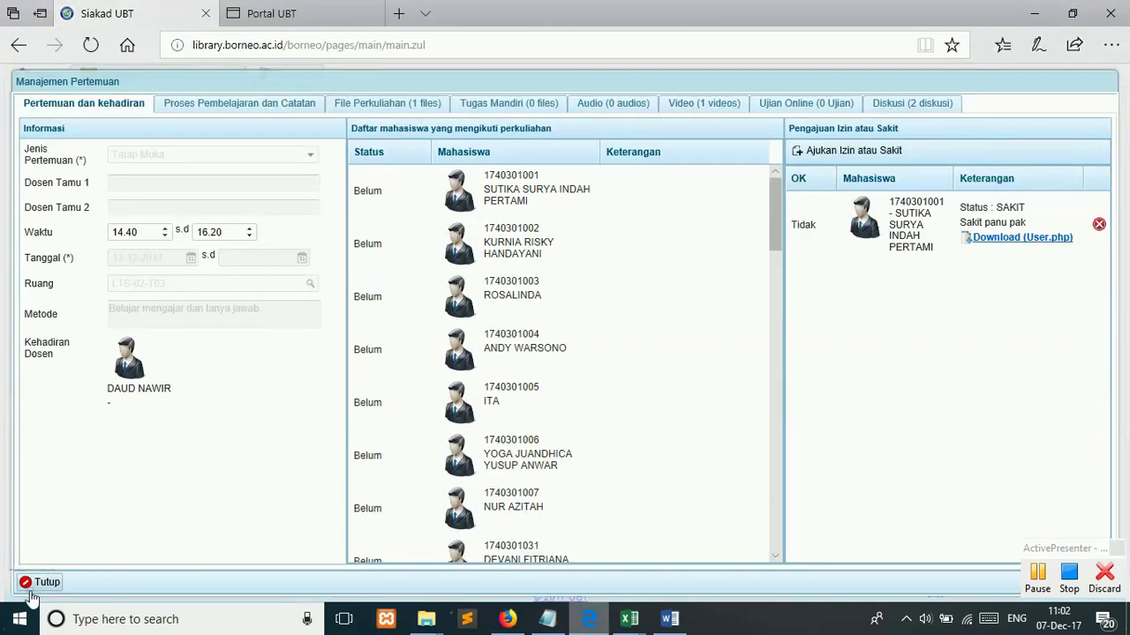
- Close the meeting window and log out of SIAKAD, confirming with OK
click(41, 582)
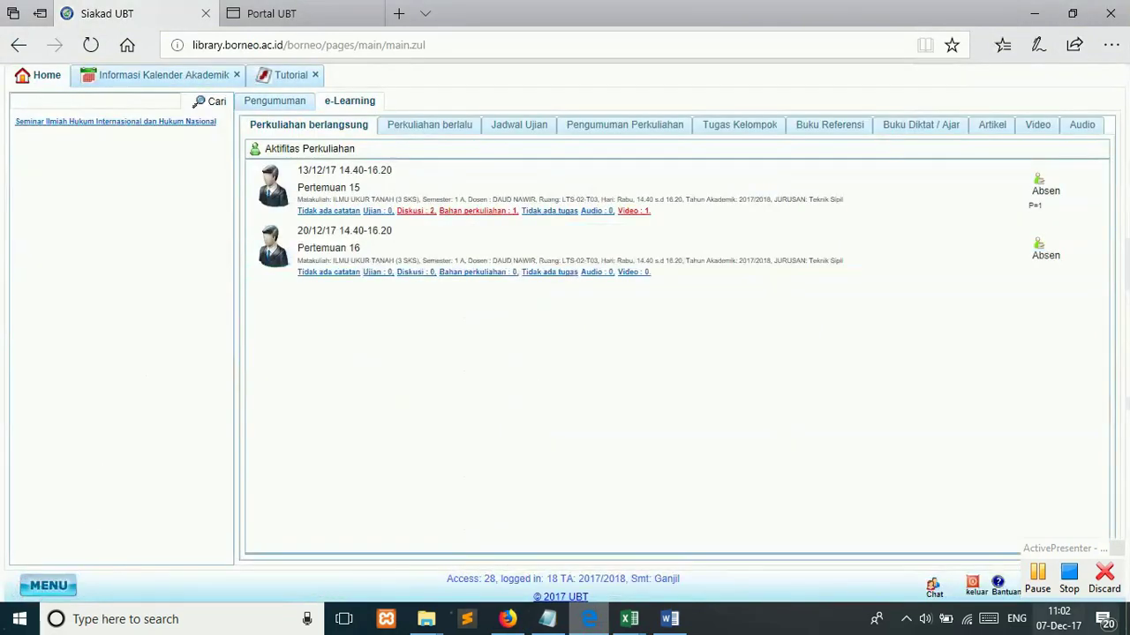
click(964, 582)
click(540, 238)
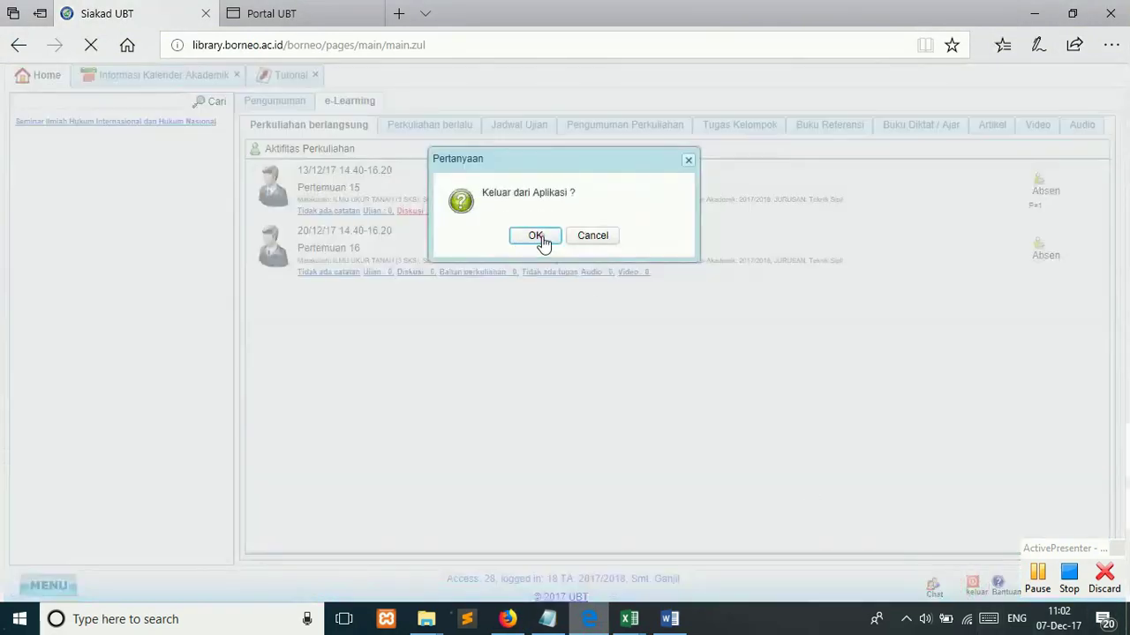
- Log back in with the admin username, password and captcha, and save the password
text(emo)
key(Tab)
click(631, 300)
double_click(631, 300)
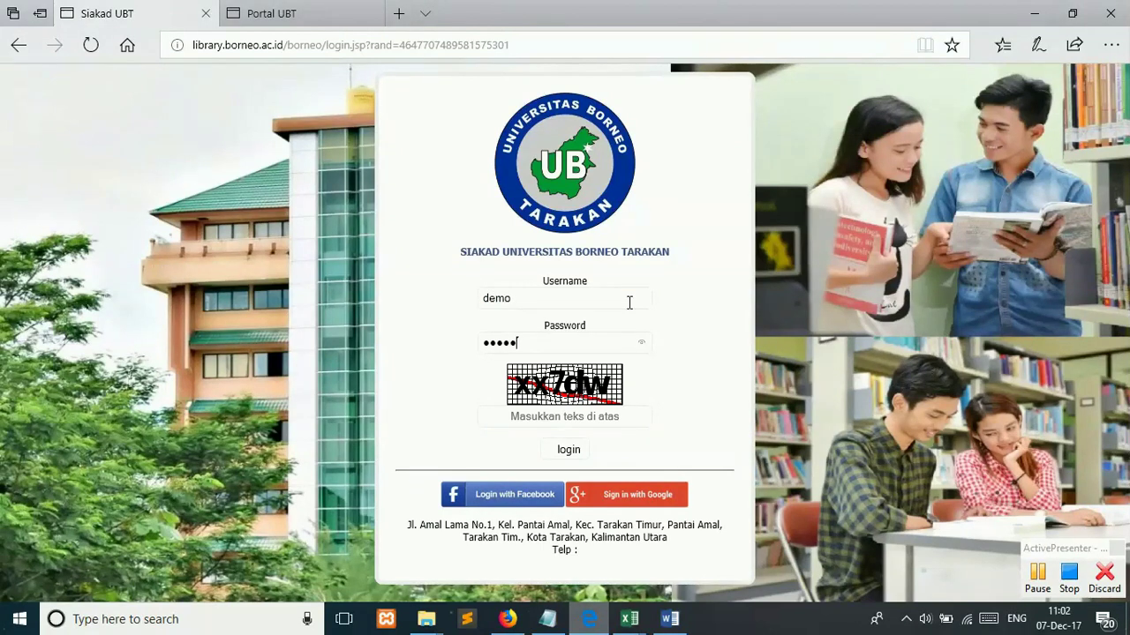
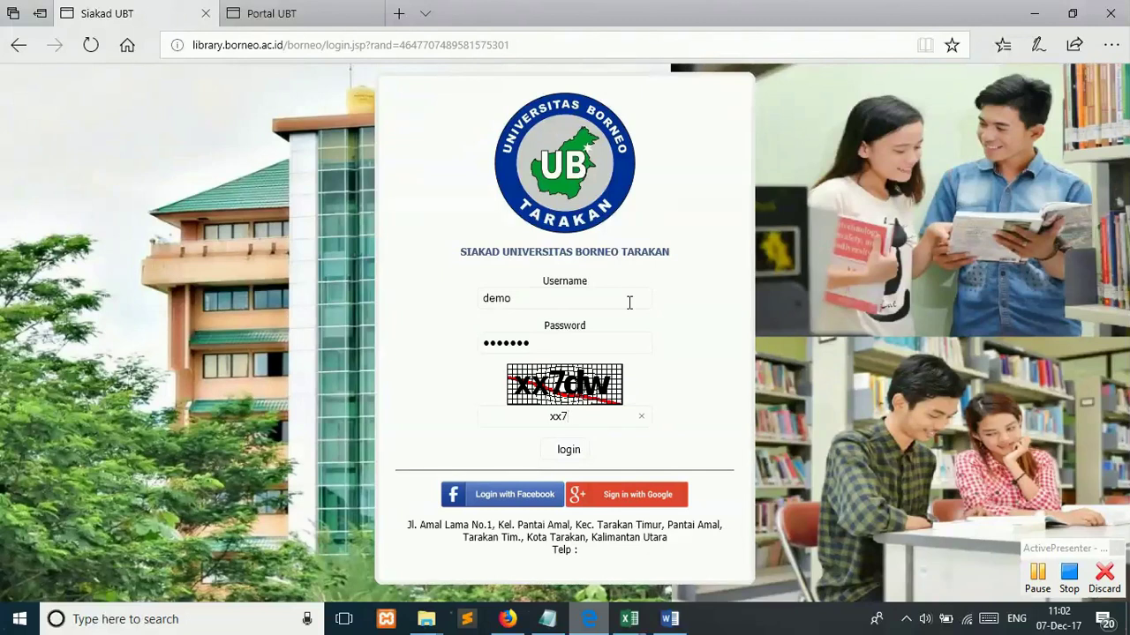
key(Return)
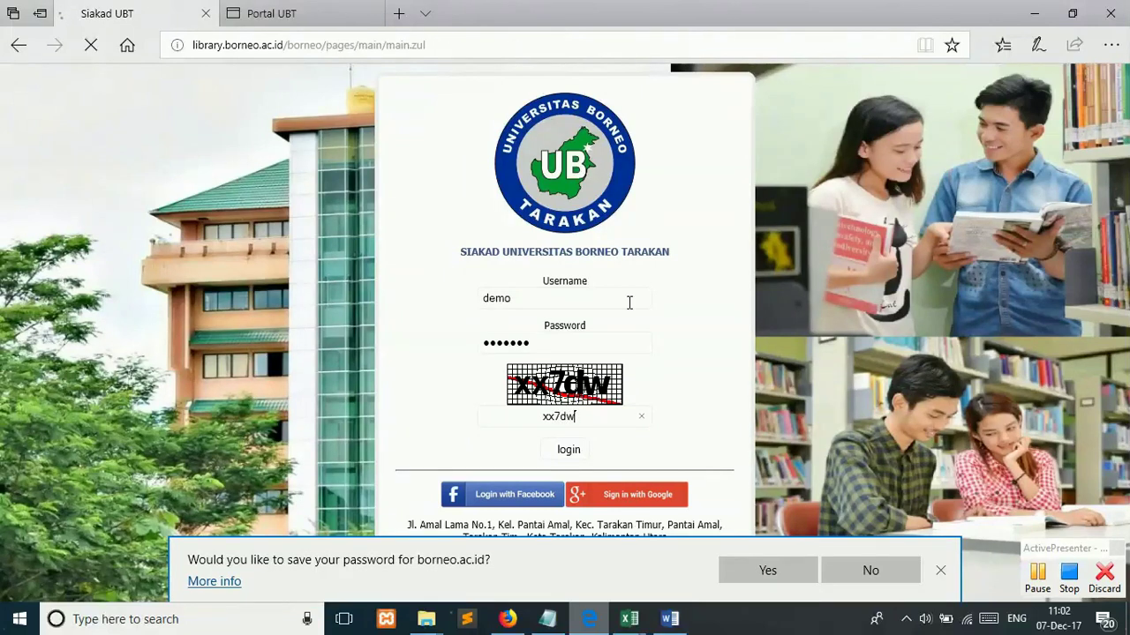
click(791, 568)
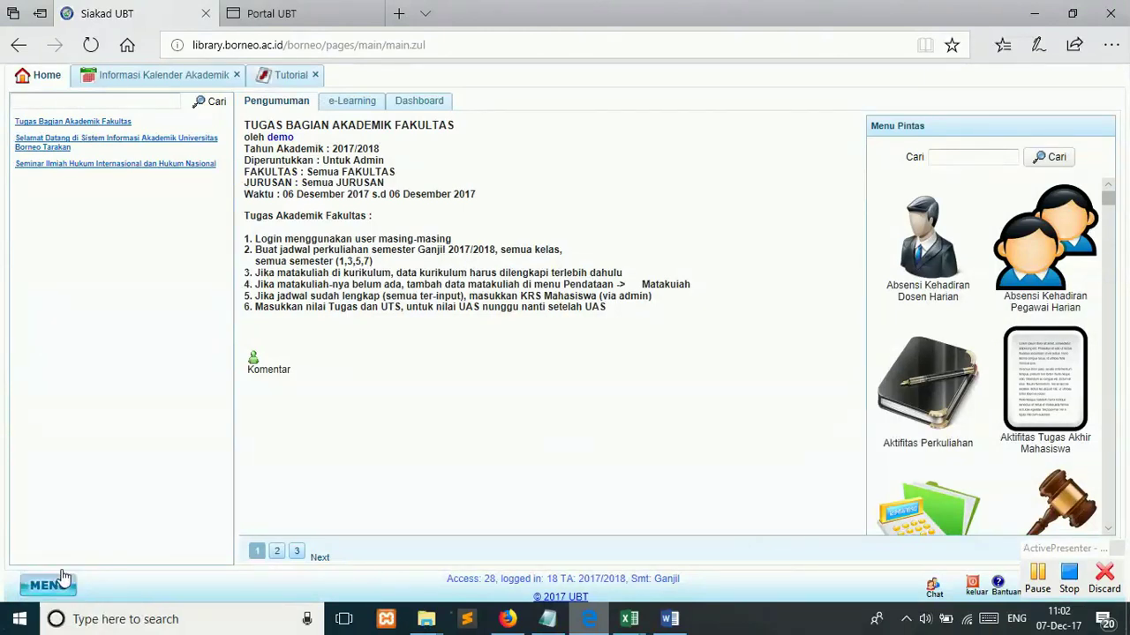
- Open Kalender Akademik and expand the Masa Penilaian Oleh Dosen entry's details
click(40, 585)
click(18, 226)
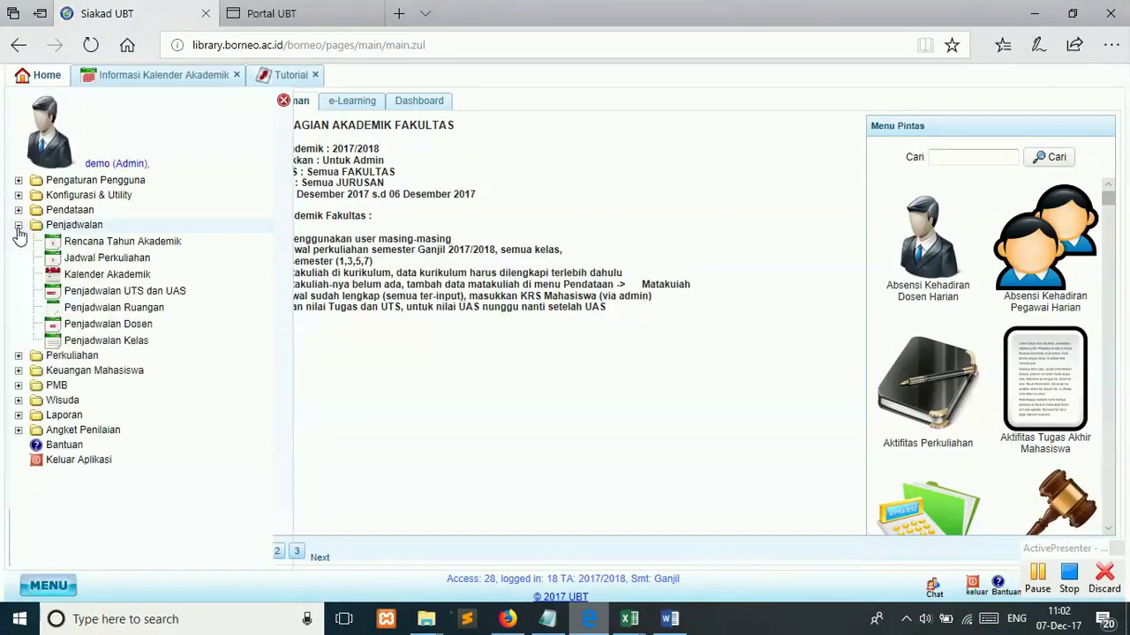
click(97, 280)
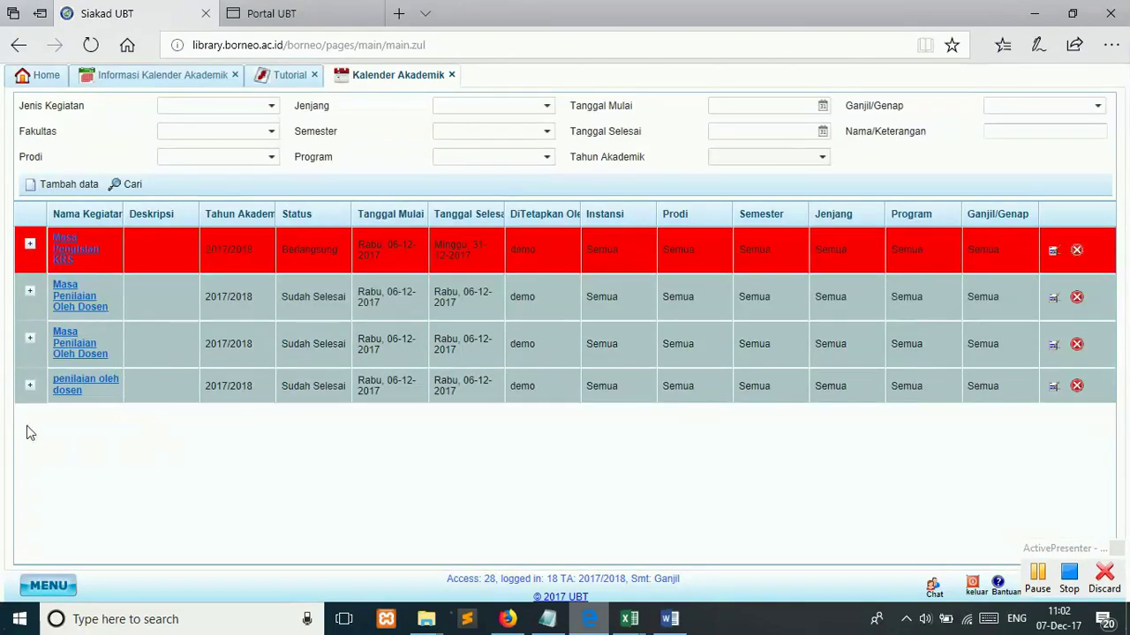
click(32, 342)
click(32, 343)
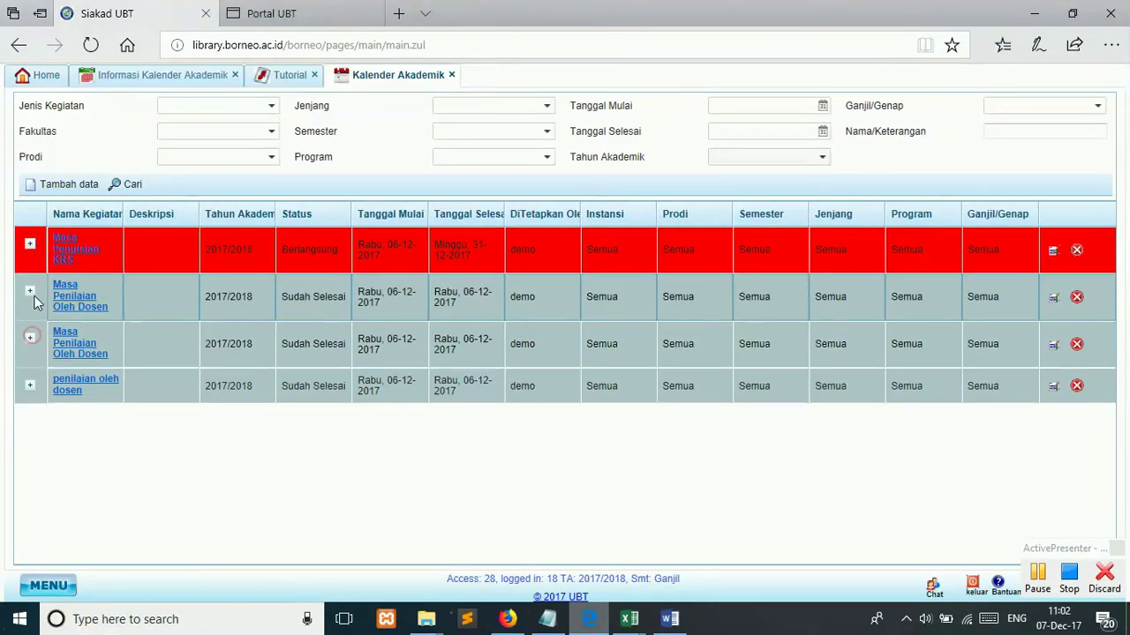
click(31, 293)
click(31, 295)
click(31, 295)
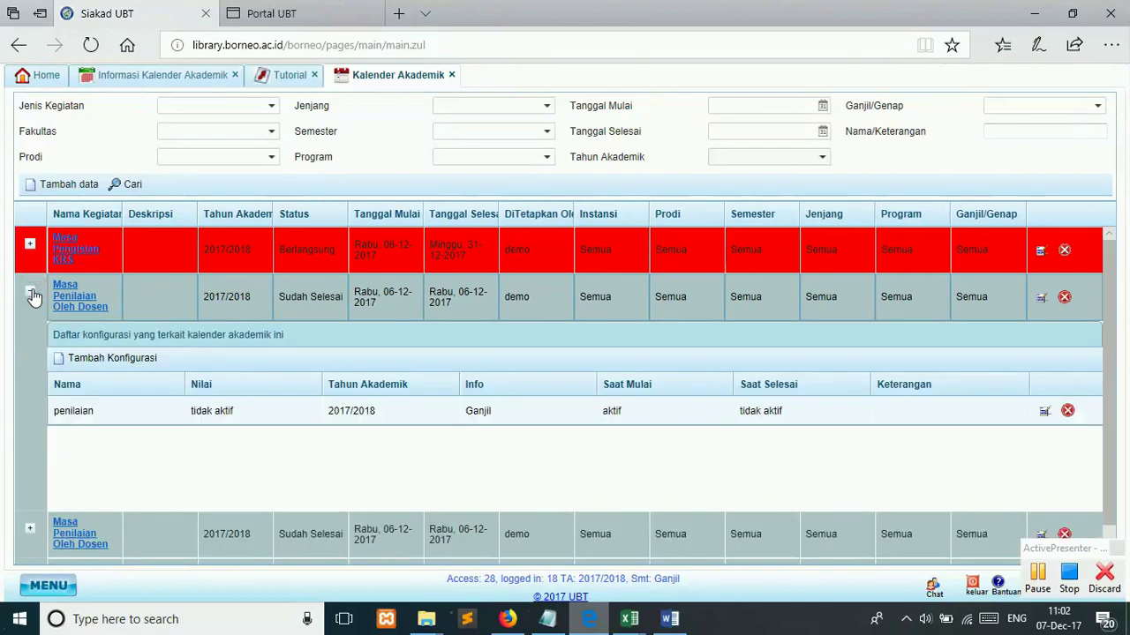
- Change the Masa Penilaian Oleh Dosen end date to 09-12-2017 and save it
click(1040, 298)
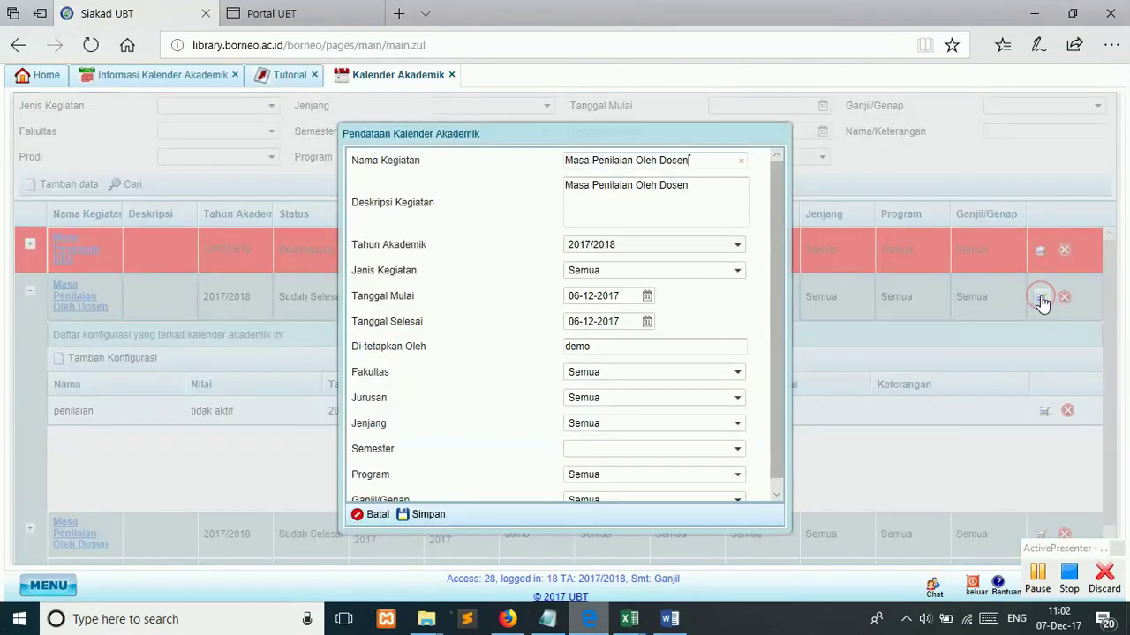
click(647, 321)
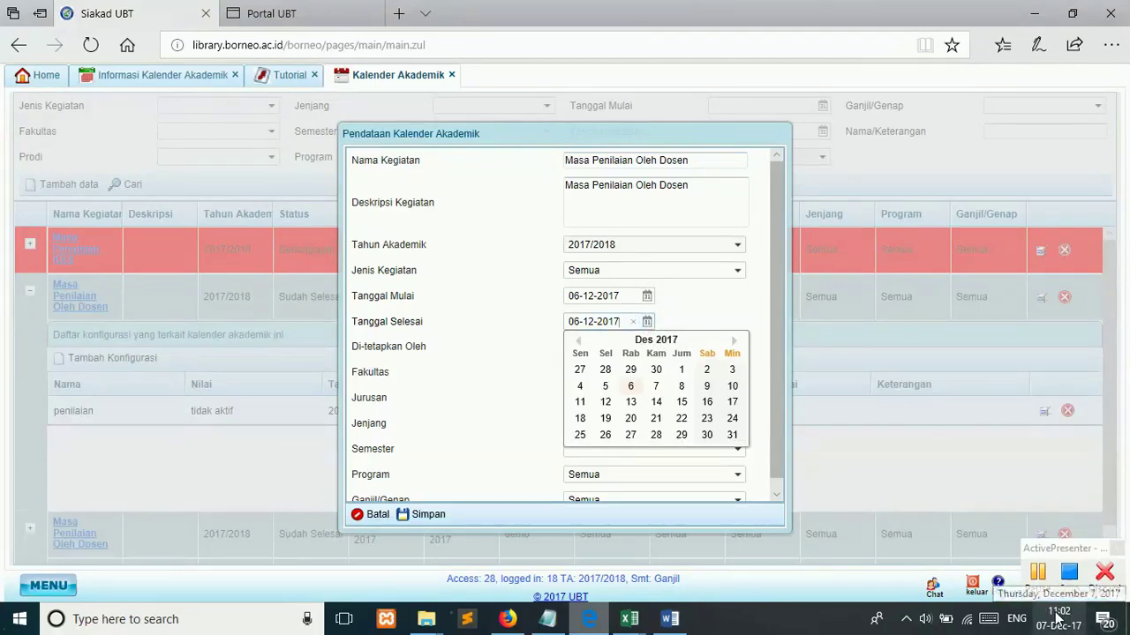
click(707, 386)
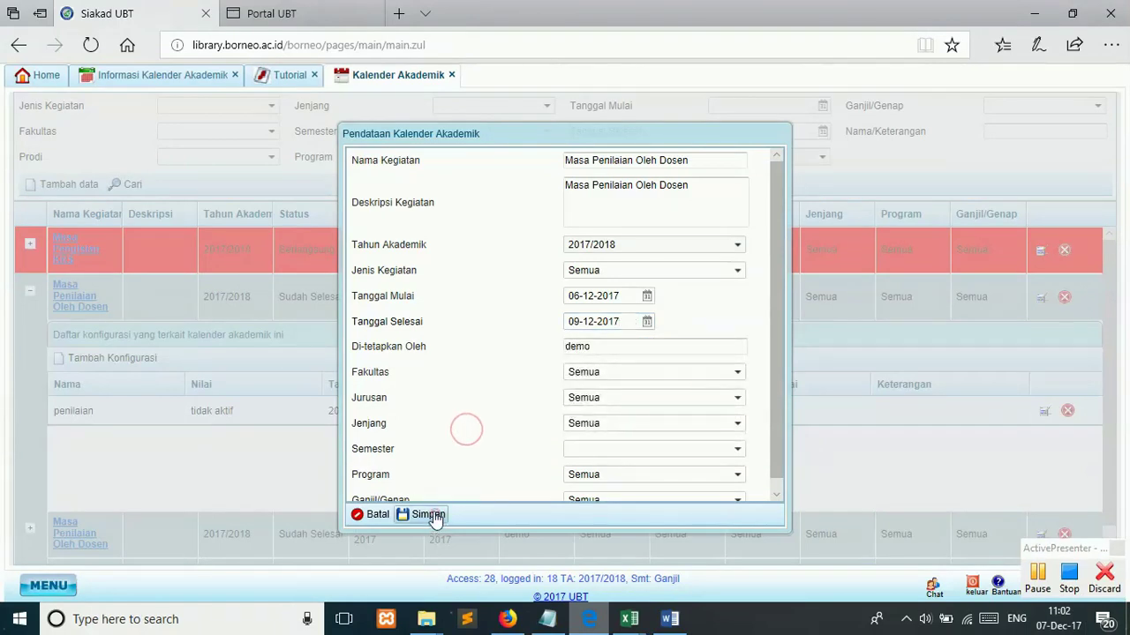
click(431, 516)
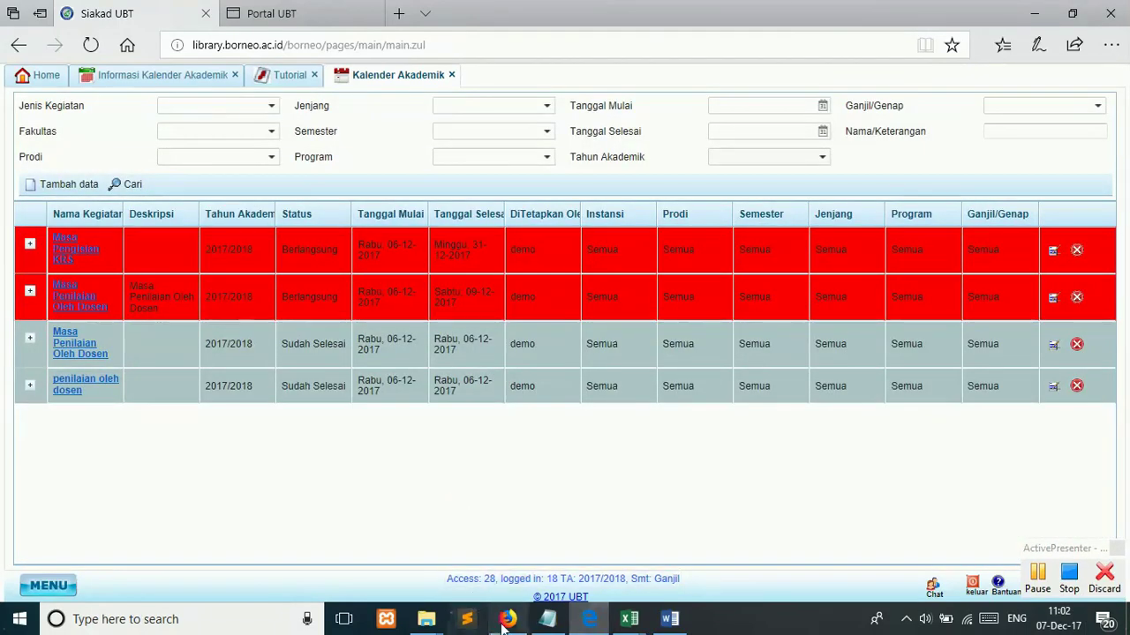
click(507, 619)
- Reload SIAKAD in Firefox, cancel the social media prompt and show the calendar information
click(71, 66)
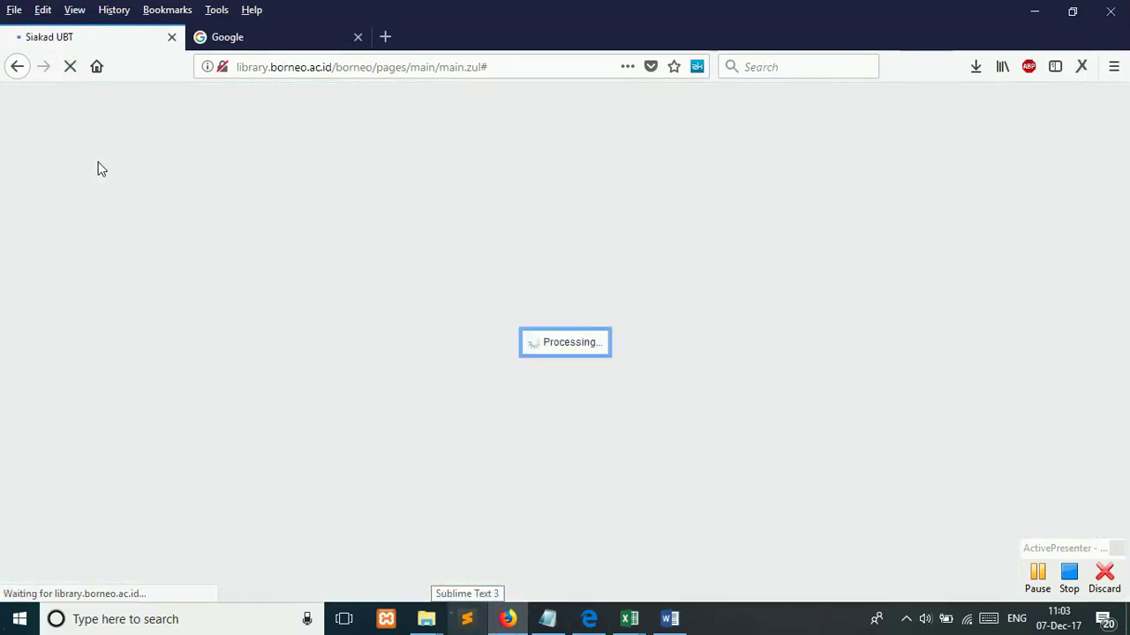
click(591, 402)
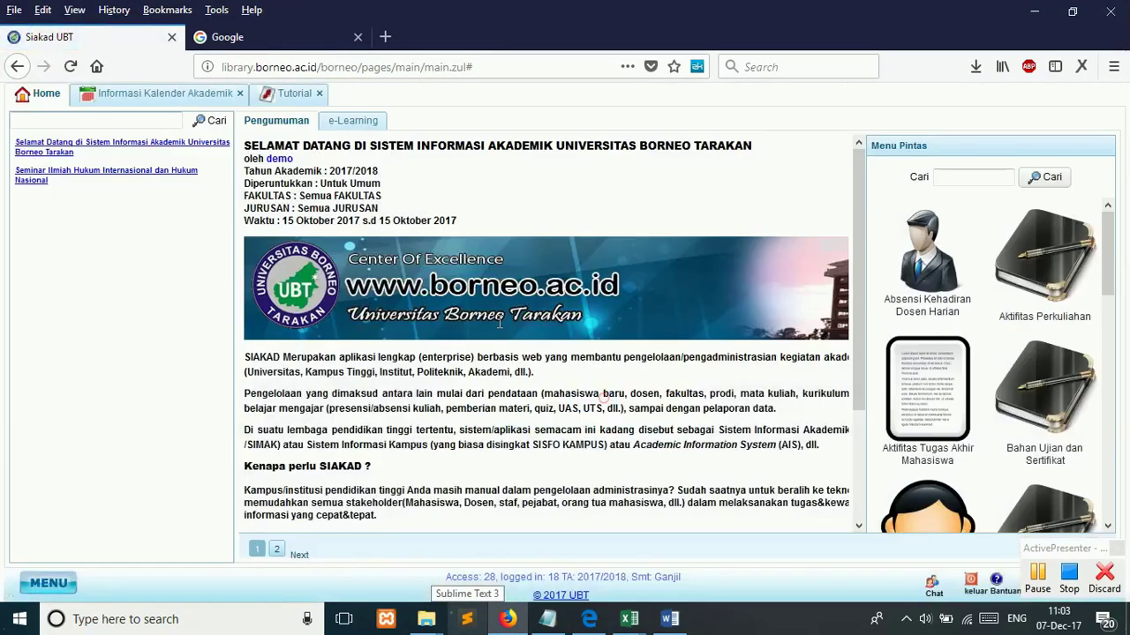
click(189, 108)
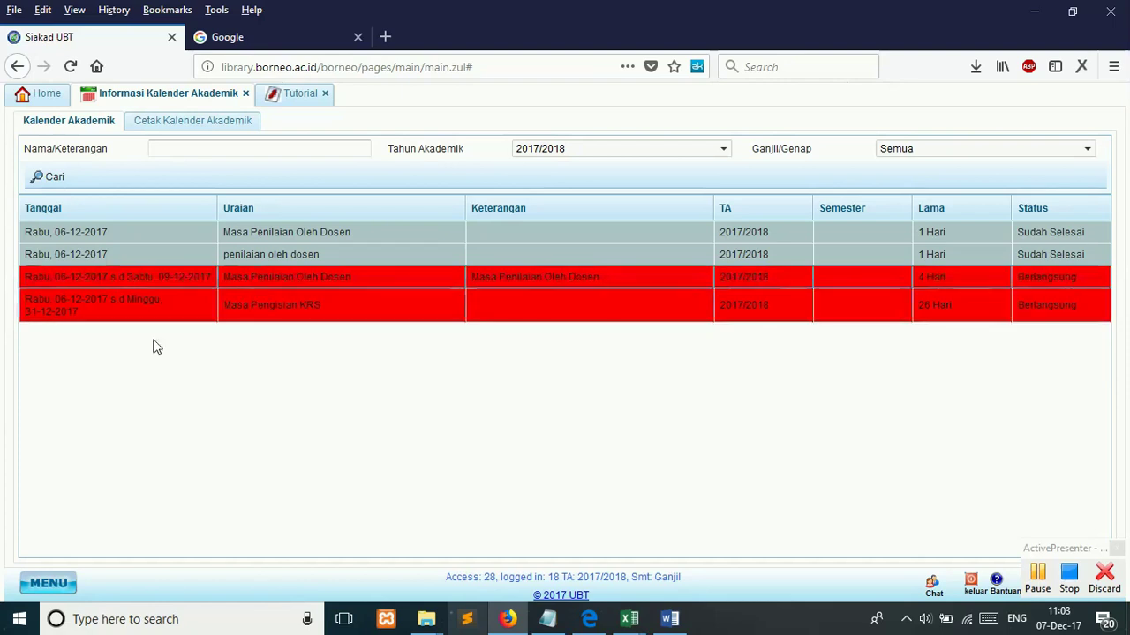
- Open Penilaian and expand the ILMU UKUR TANAH class to review students' Tugas, UTS and UAS scores
click(48, 583)
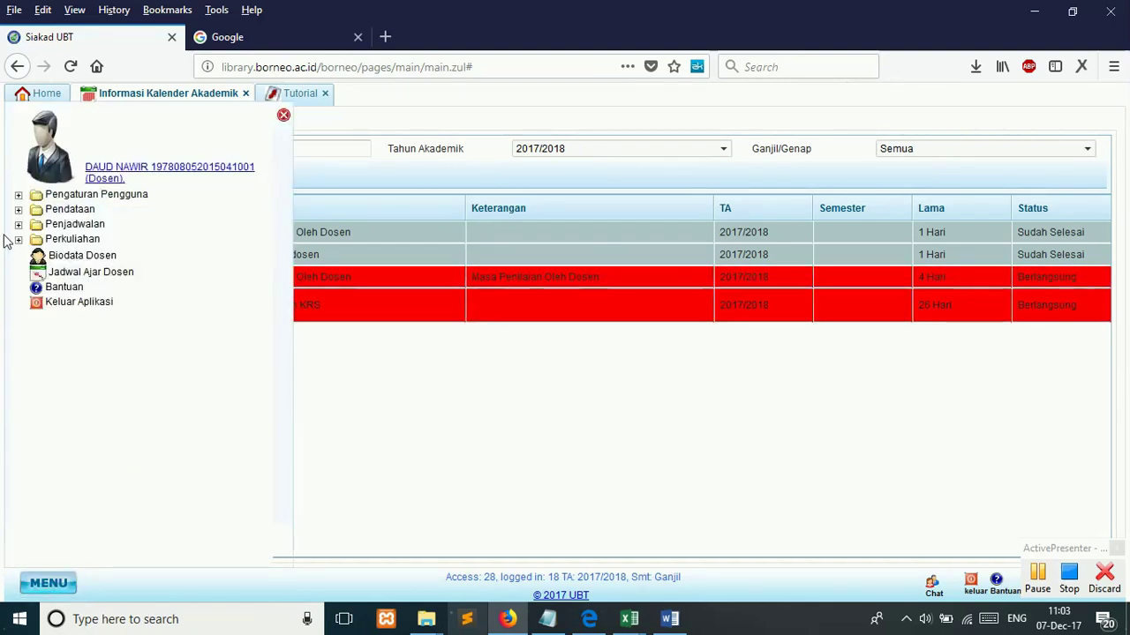
click(20, 239)
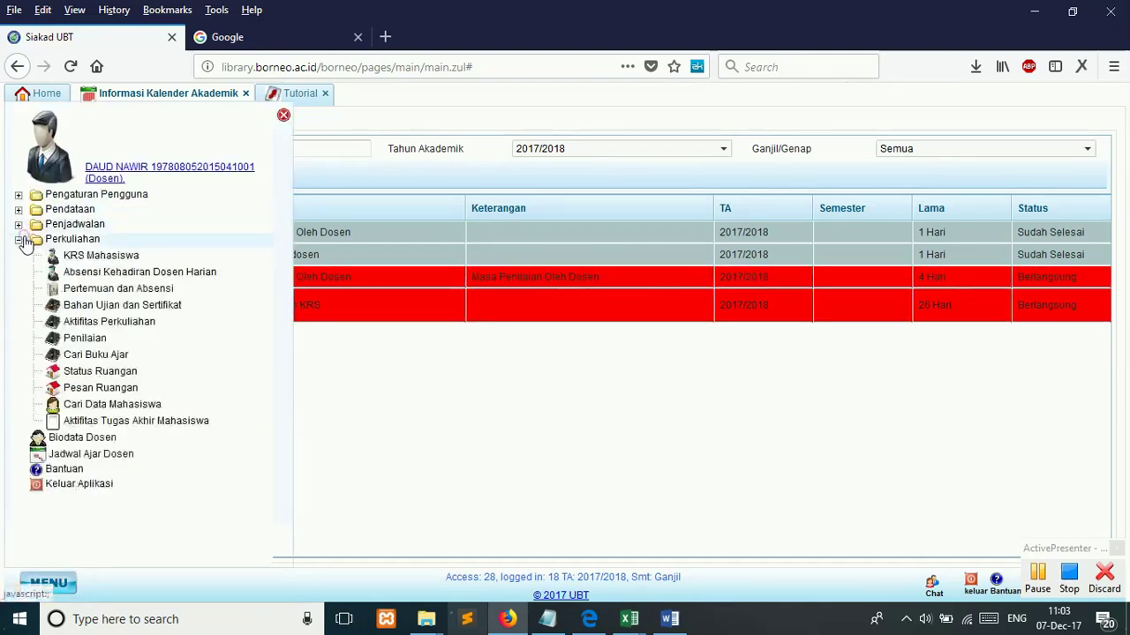
click(85, 338)
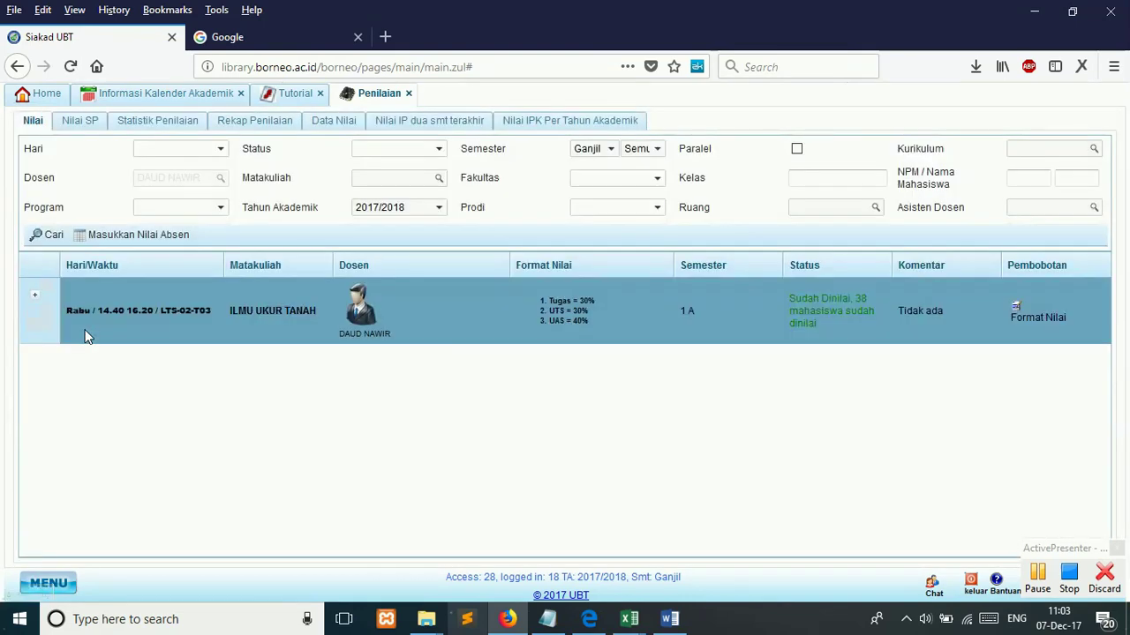
click(34, 297)
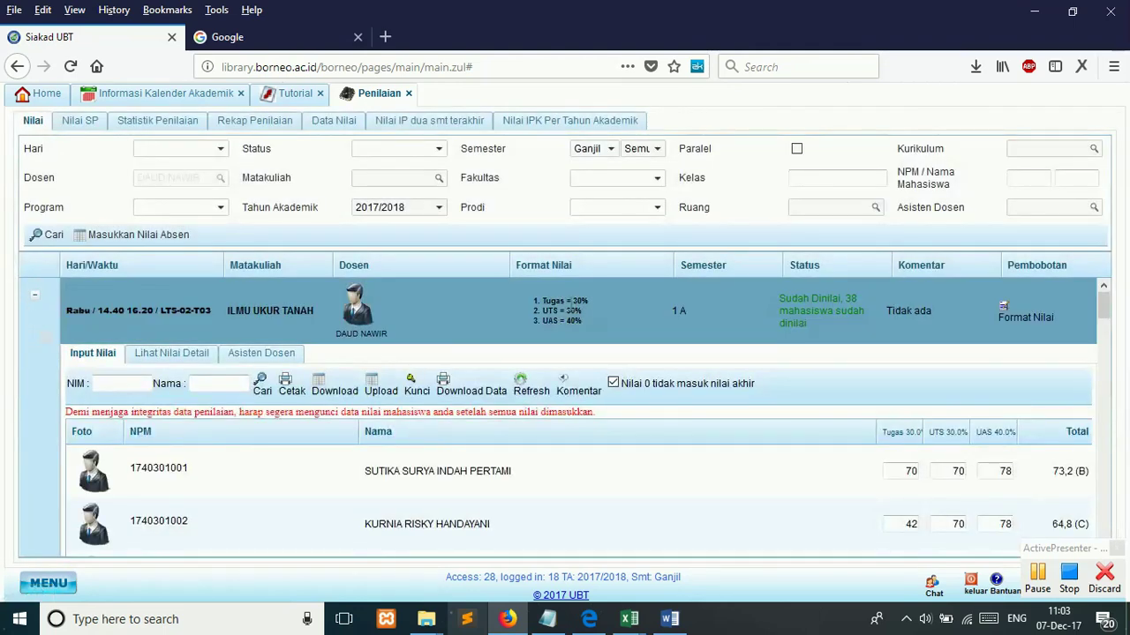
scroll(739, 348, down, 2)
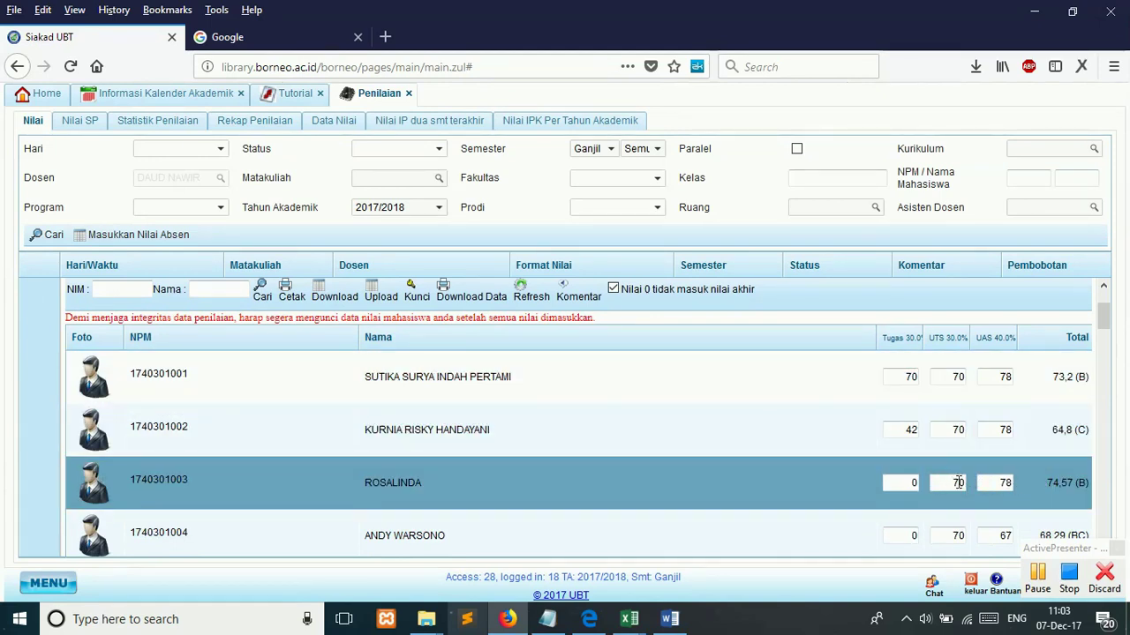
scroll(962, 519, down, 1)
scroll(961, 481, down, 8)
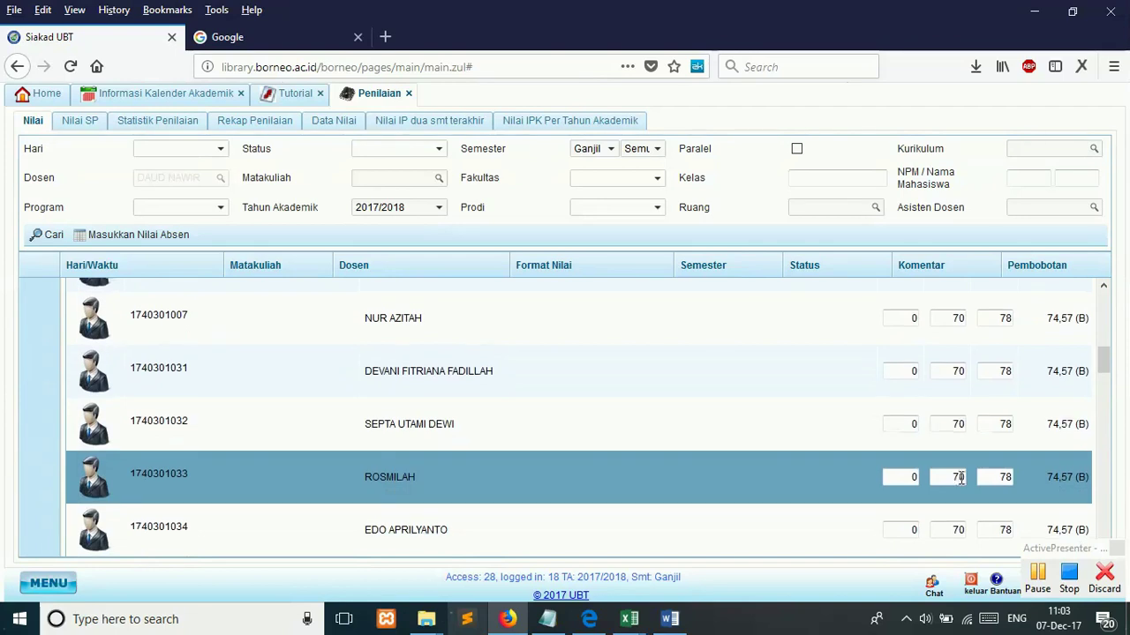
scroll(959, 478, up, 12)
scroll(803, 465, down, 5)
scroll(803, 465, up, 3)
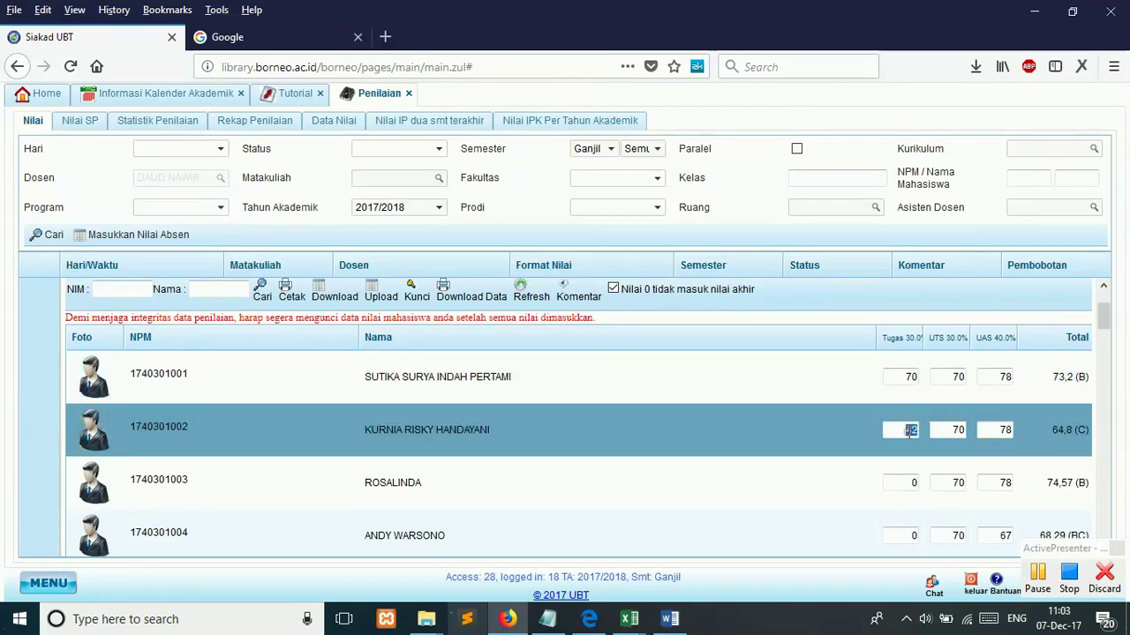
click(49, 590)
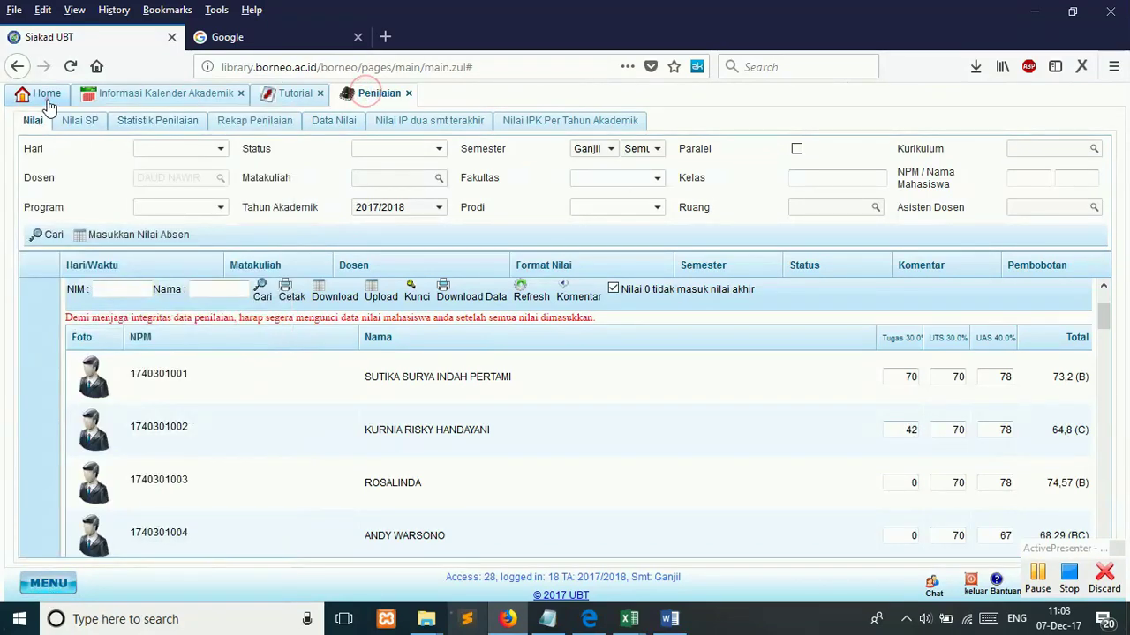
- Run Refresh Nilai for Quiz 1 in Pertemuan 3's online exams on past lectures page 2
click(48, 102)
click(365, 122)
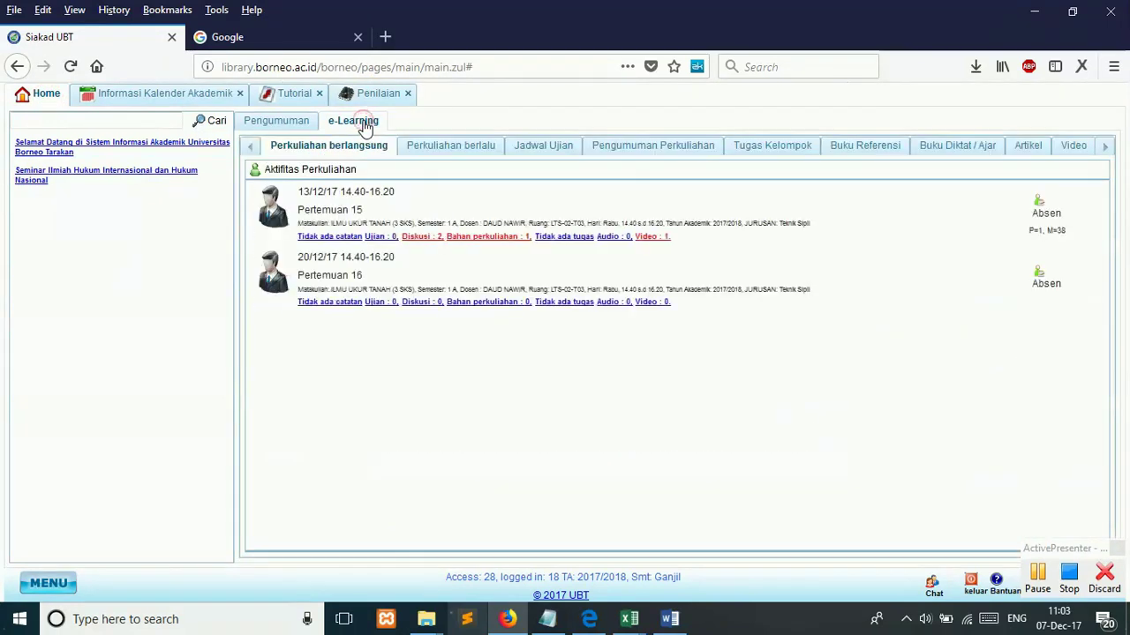
click(439, 146)
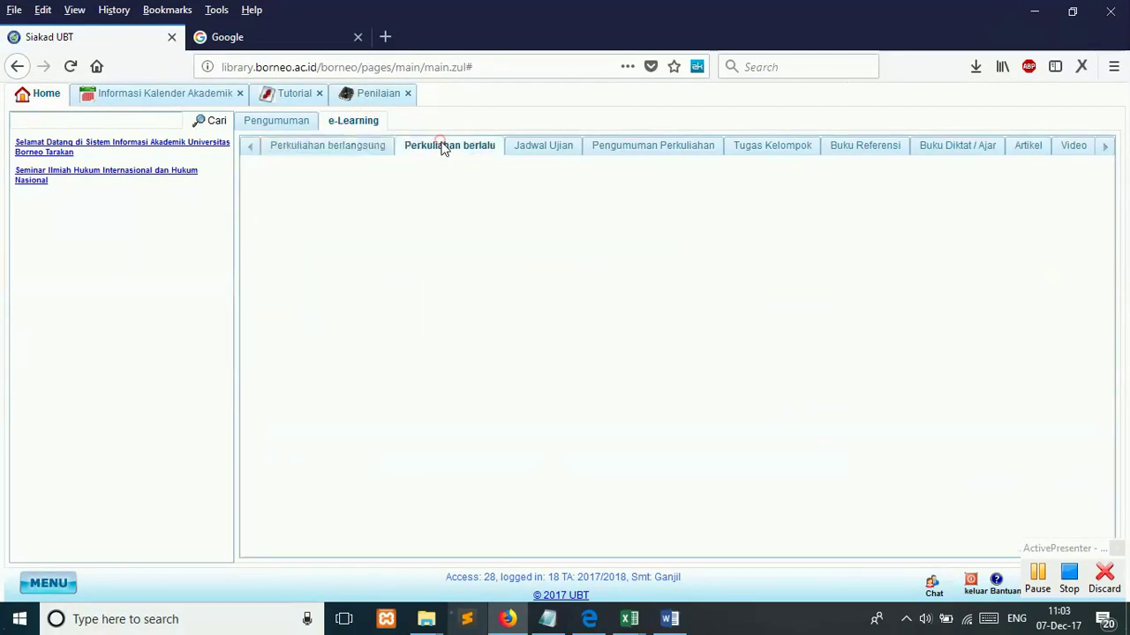
click(283, 544)
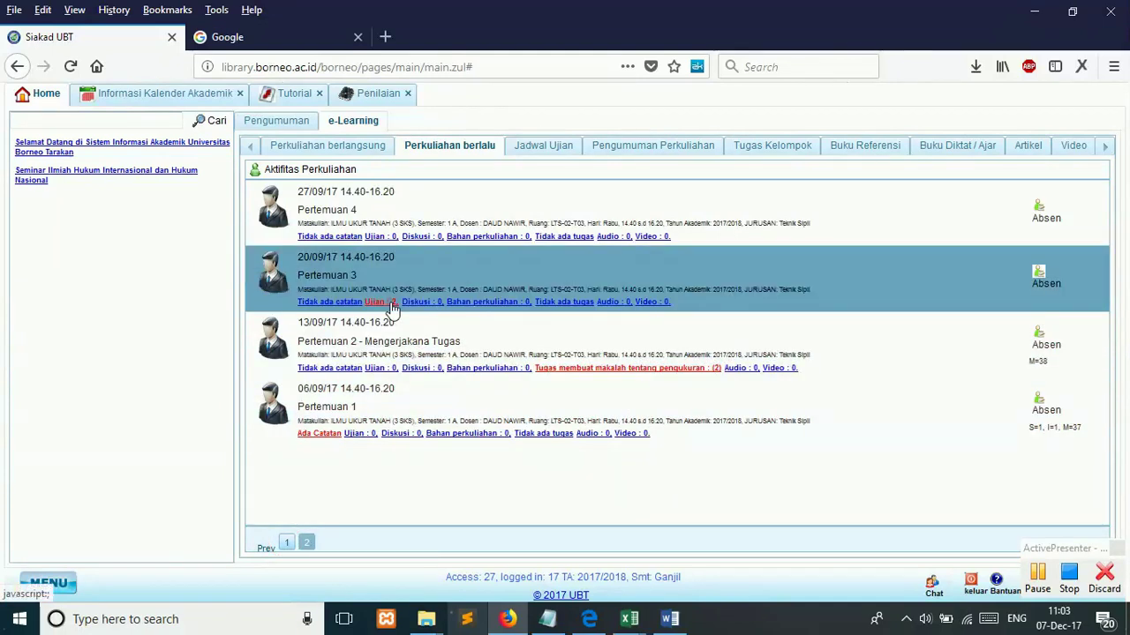
click(389, 304)
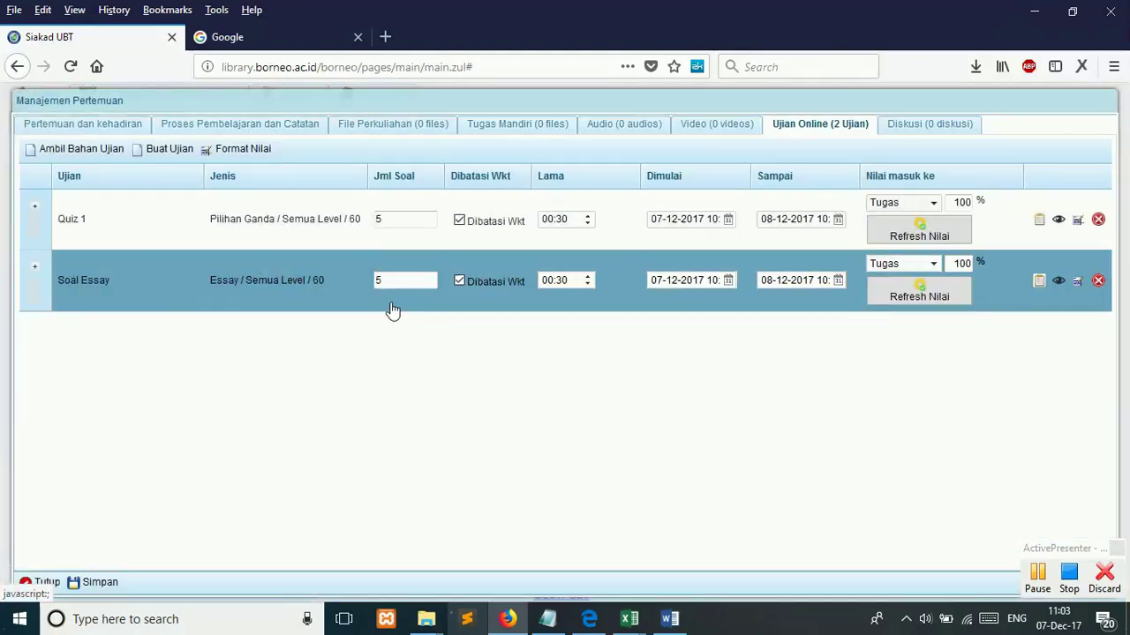
click(941, 237)
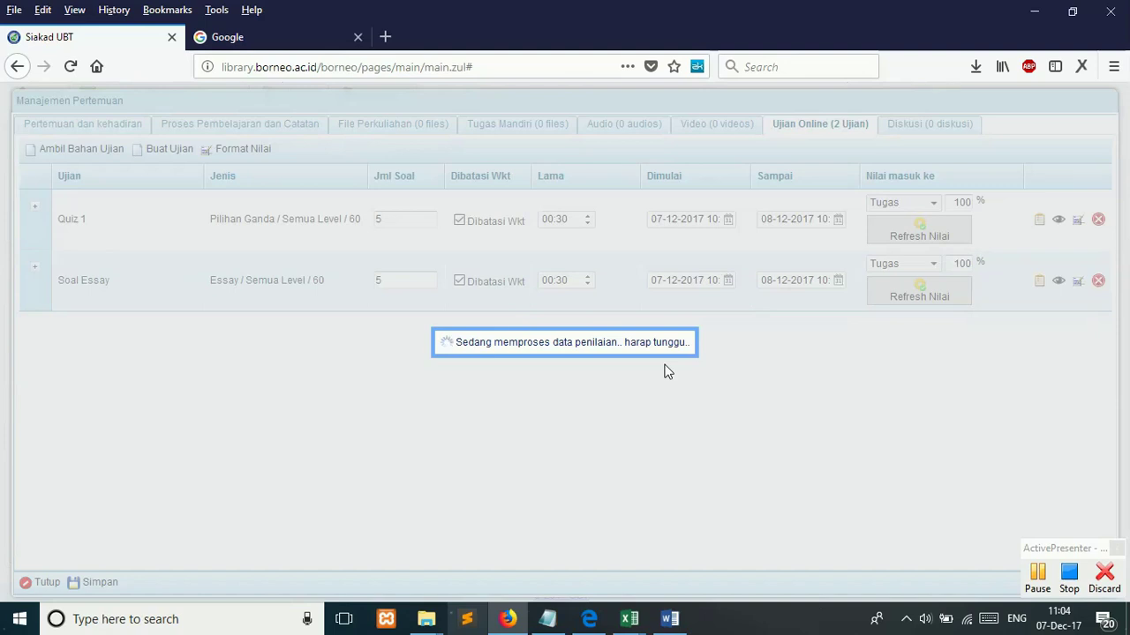
click(70, 66)
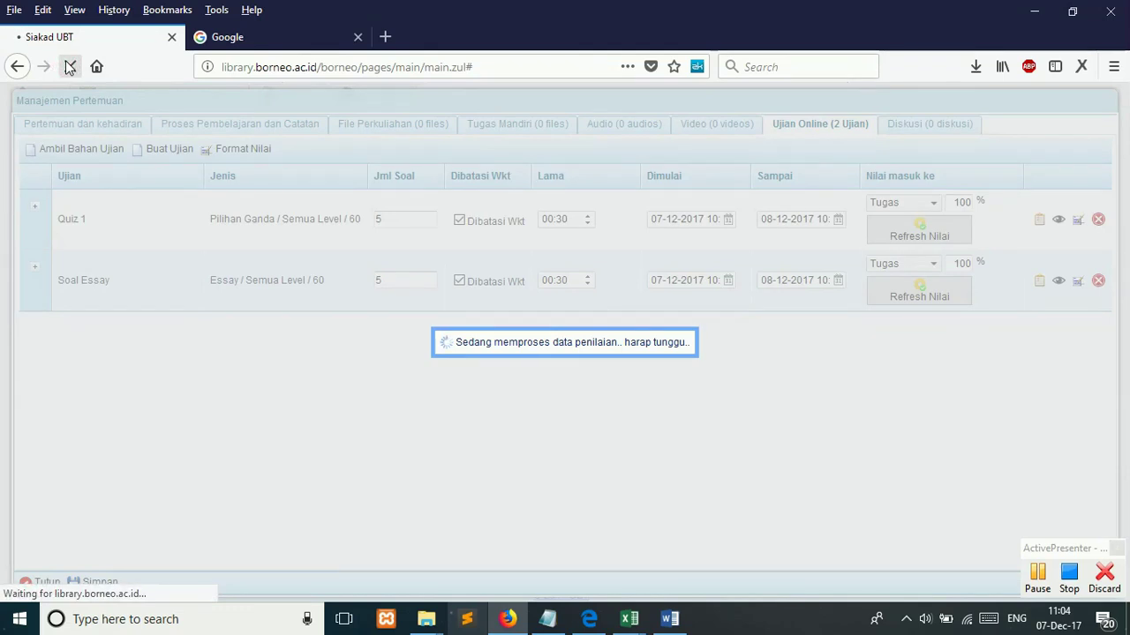
- Reload, cancel the social media prompt, and reopen Pertemuan 3's 2 online exams on past lectures page 2
click(326, 68)
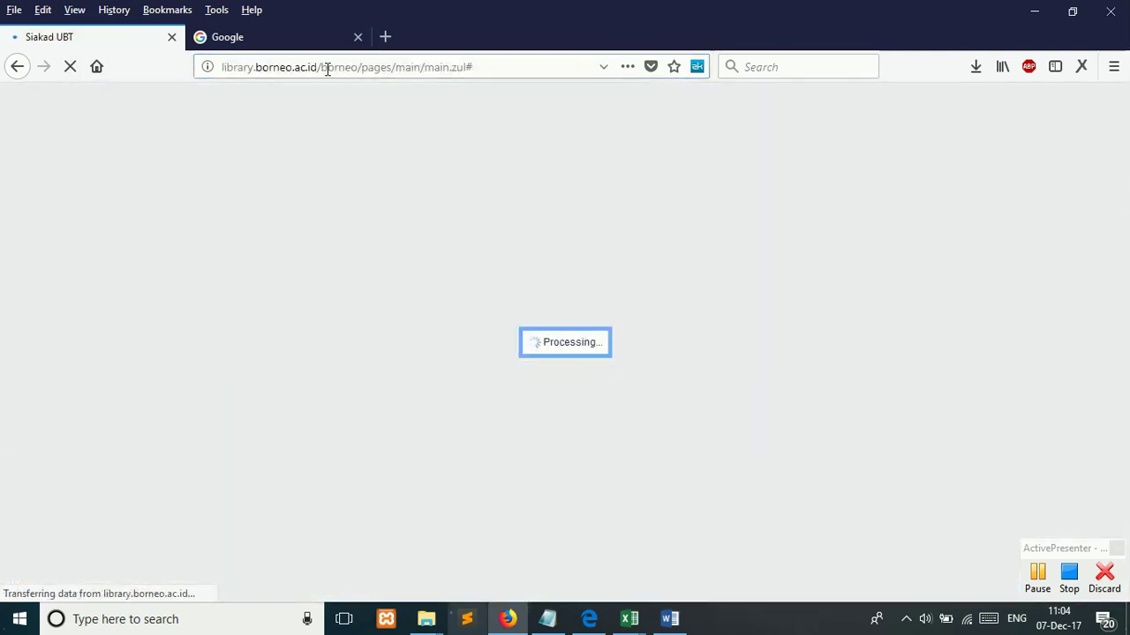
click(591, 411)
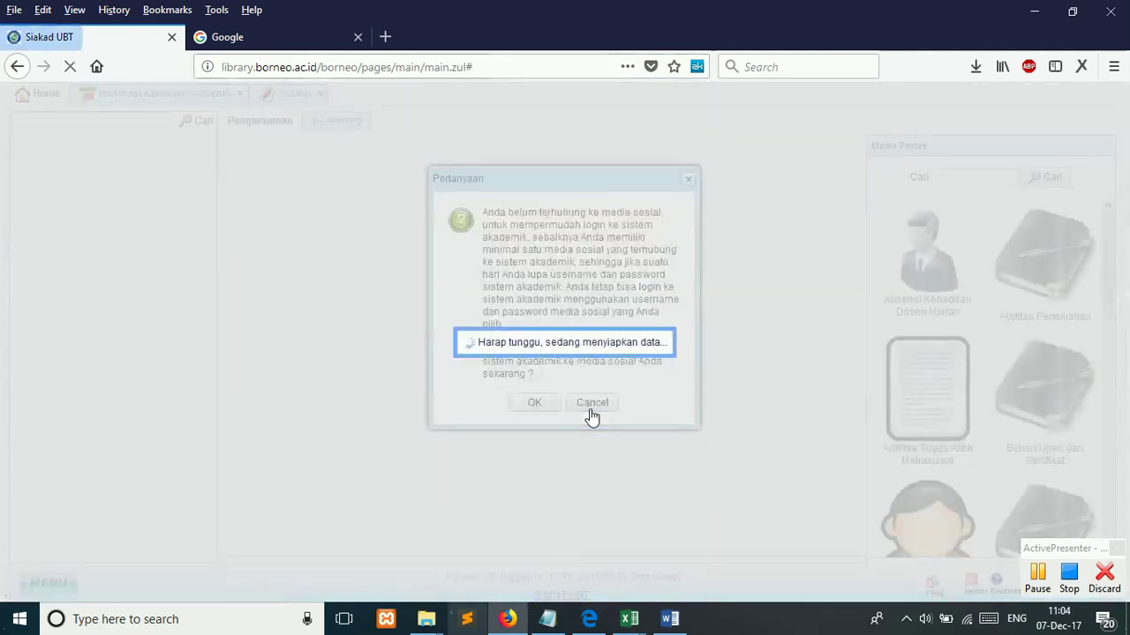
click(590, 410)
click(42, 586)
click(371, 122)
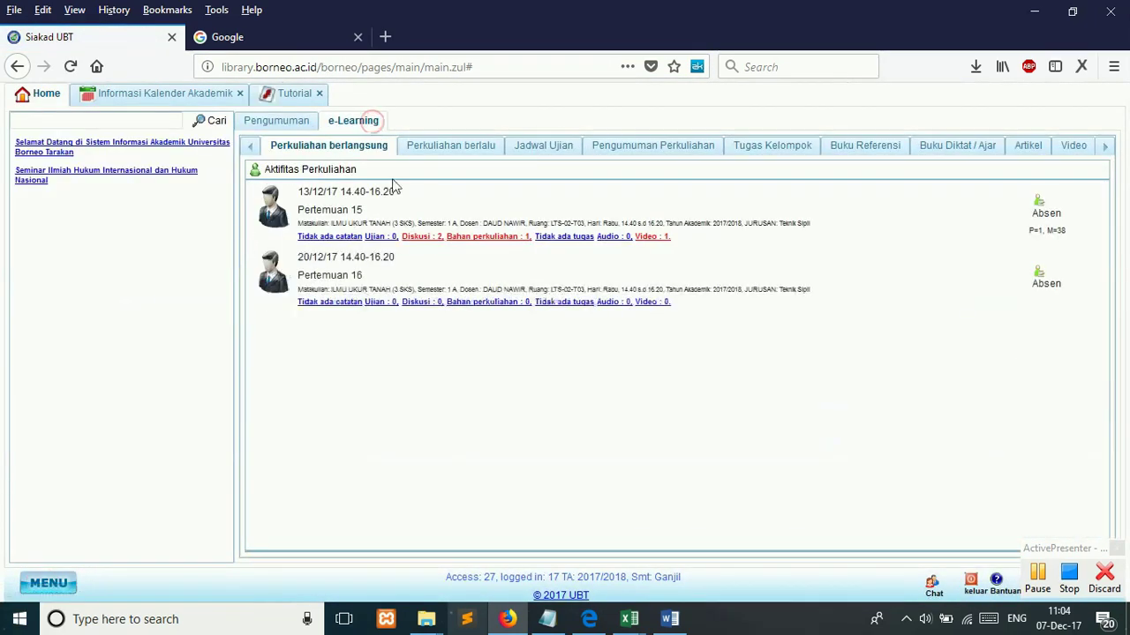
click(452, 149)
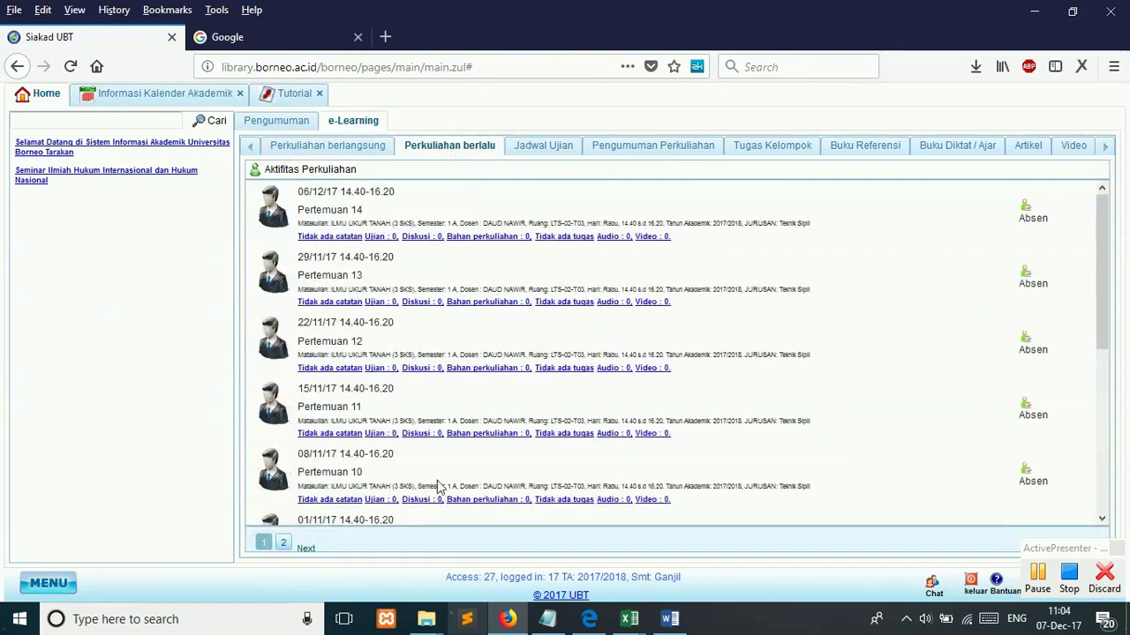
click(283, 542)
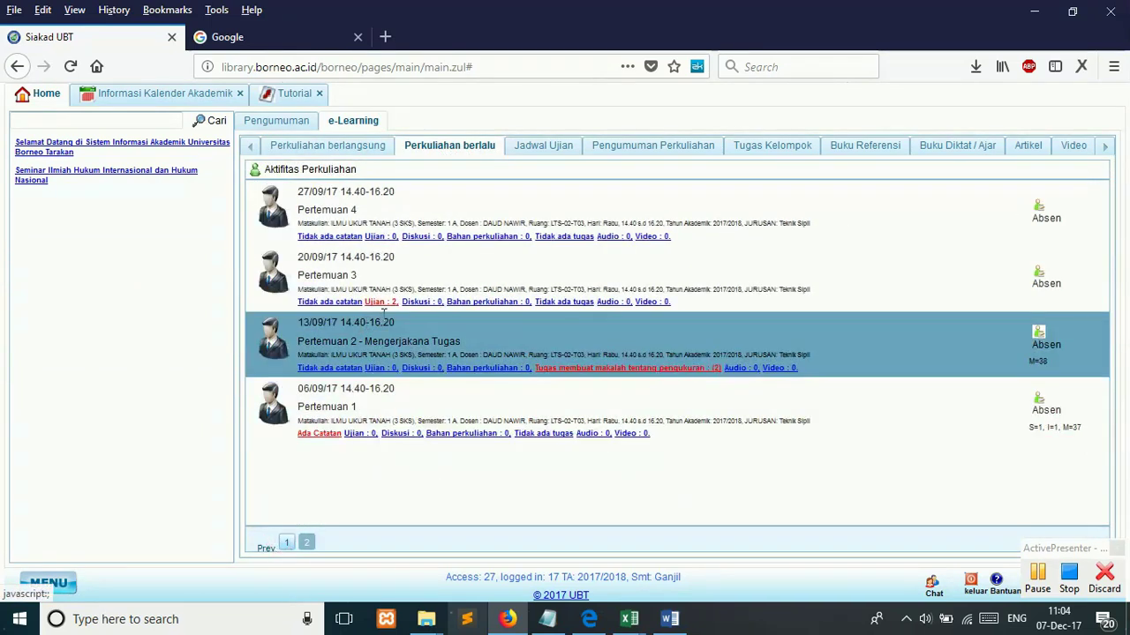
click(381, 302)
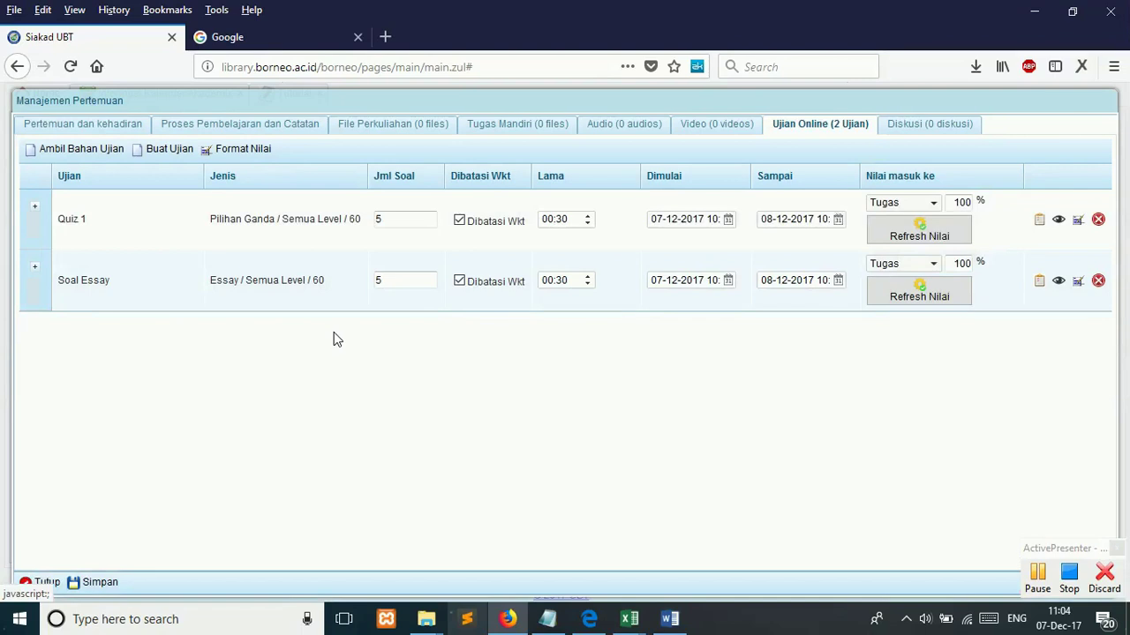
- Close the meeting panel and open a fresh Penilaian page via MENU > Perkuliahan
click(46, 585)
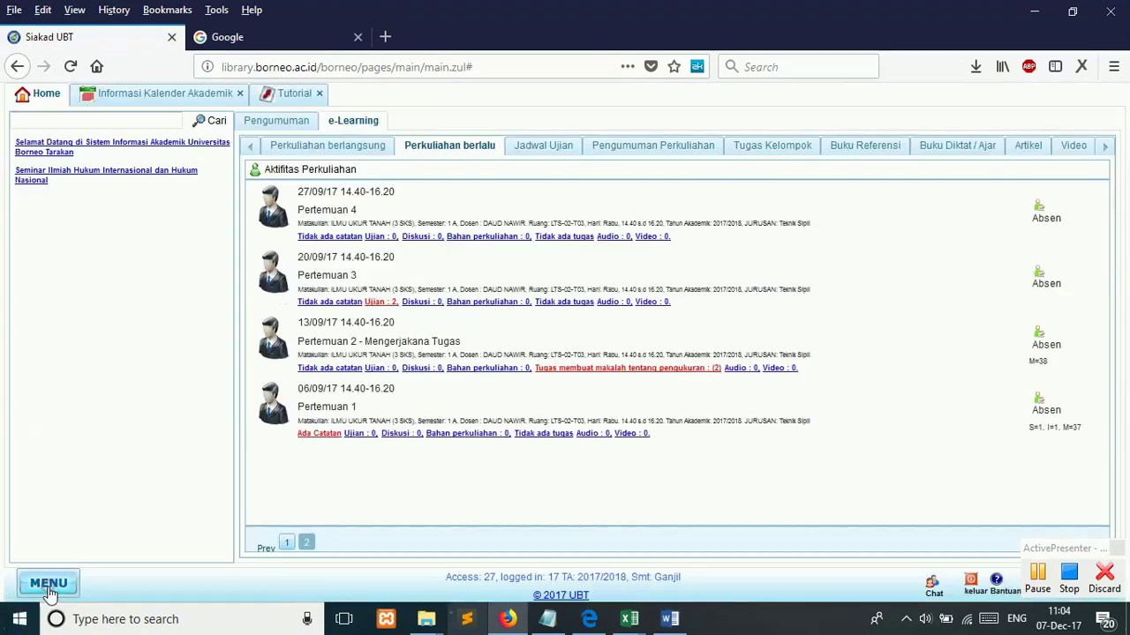
click(50, 585)
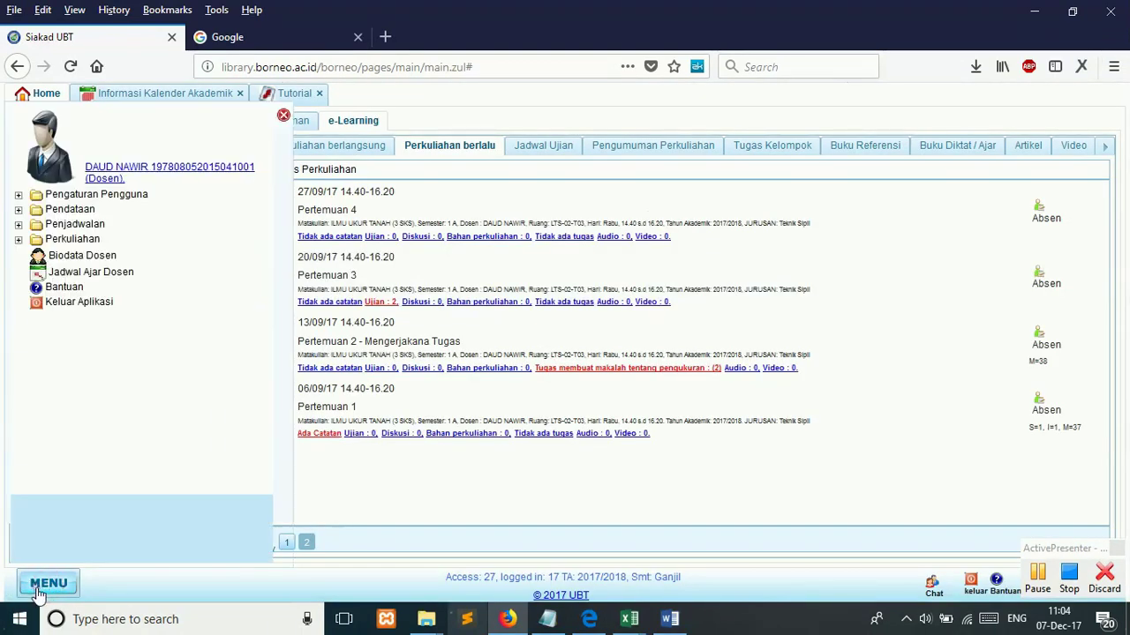
click(19, 224)
click(17, 256)
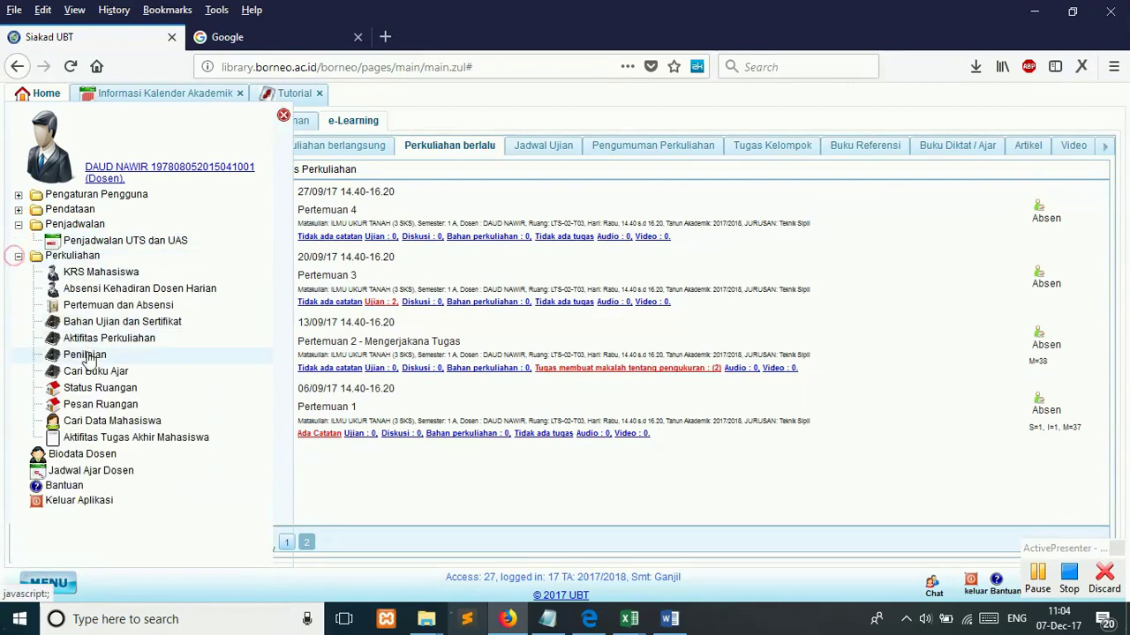
click(89, 358)
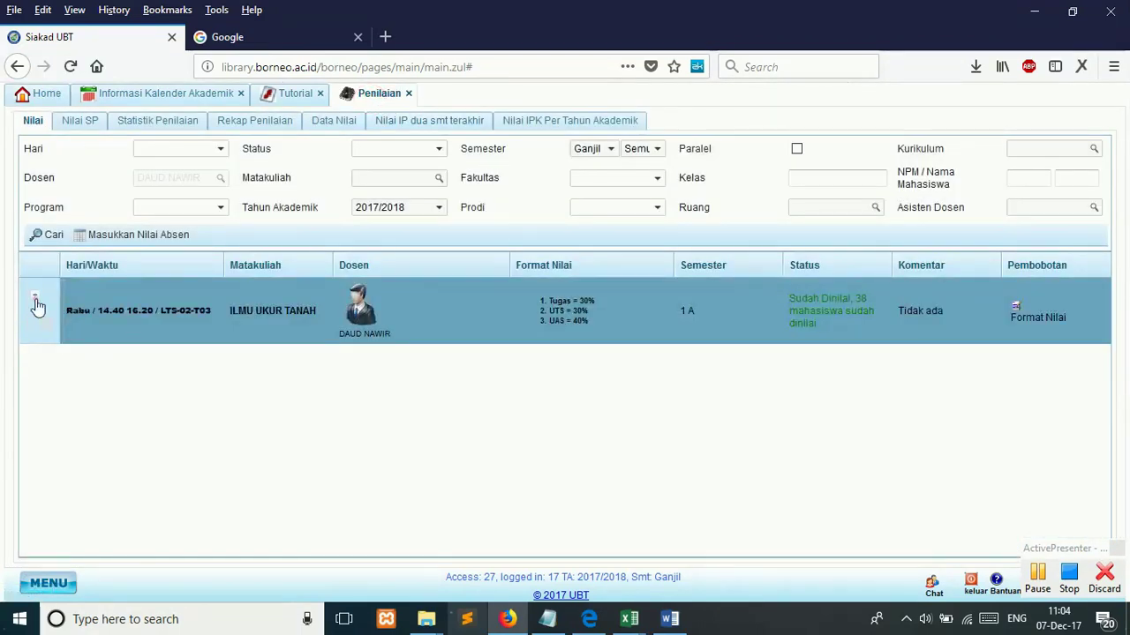
- Expand the class grades and change the first student's Tugas score to 68
click(37, 305)
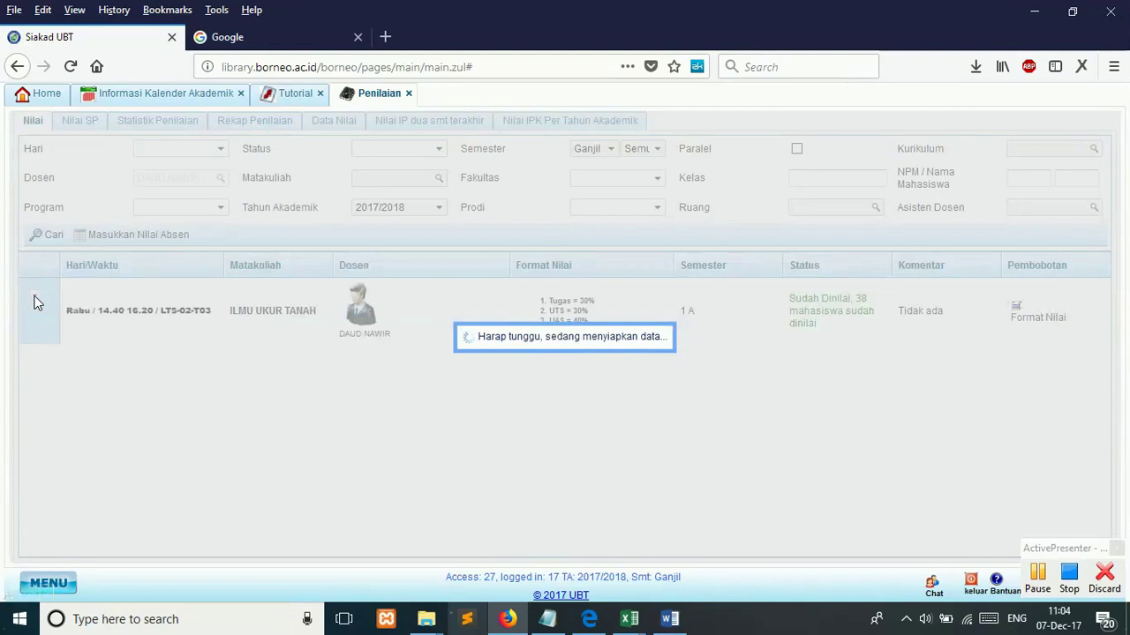
scroll(896, 468, down, 2)
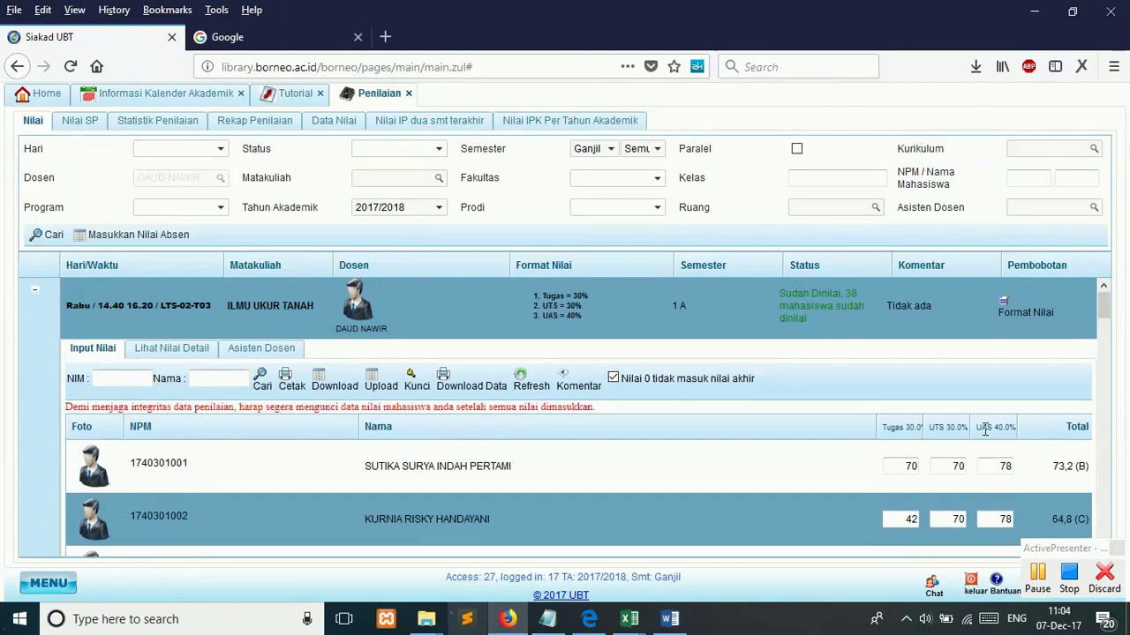
scroll(986, 432, down, 5)
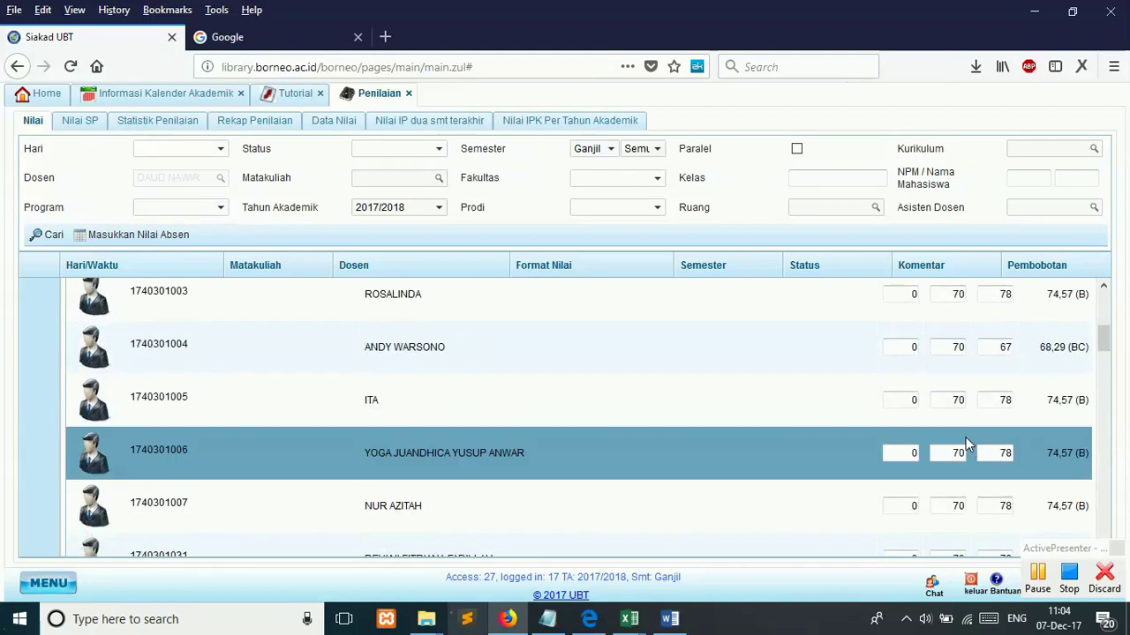
scroll(965, 441, up, 2)
scroll(933, 415, up, 3)
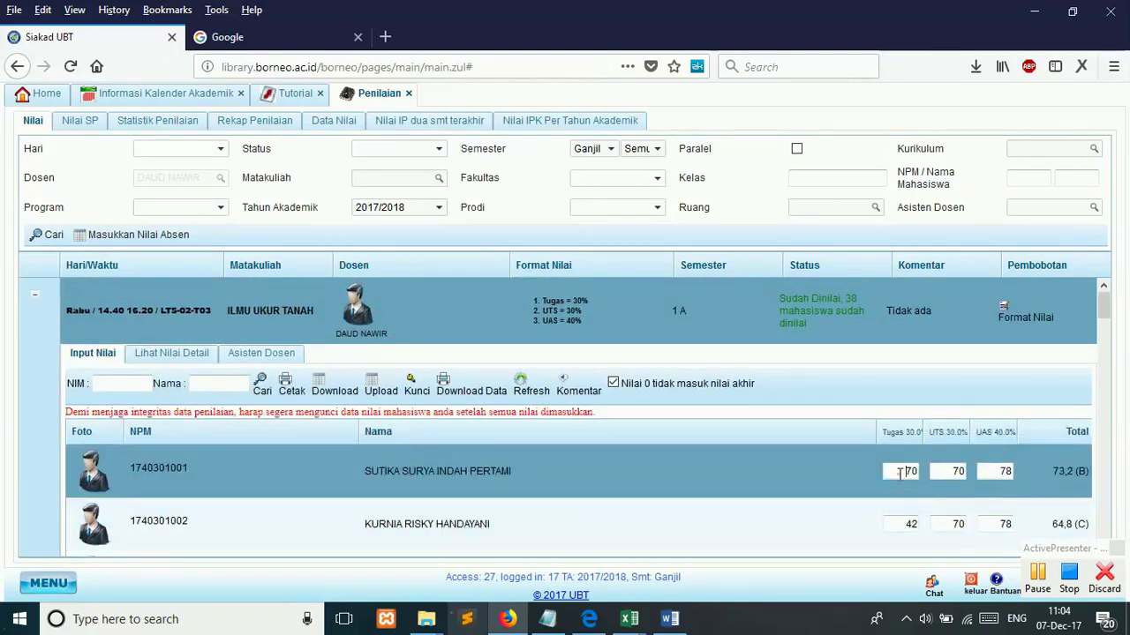
text(8)
scroll(957, 471, down, 2)
- Set the third student's Tugas score to 90 and the fourth student's to 80
click(910, 485)
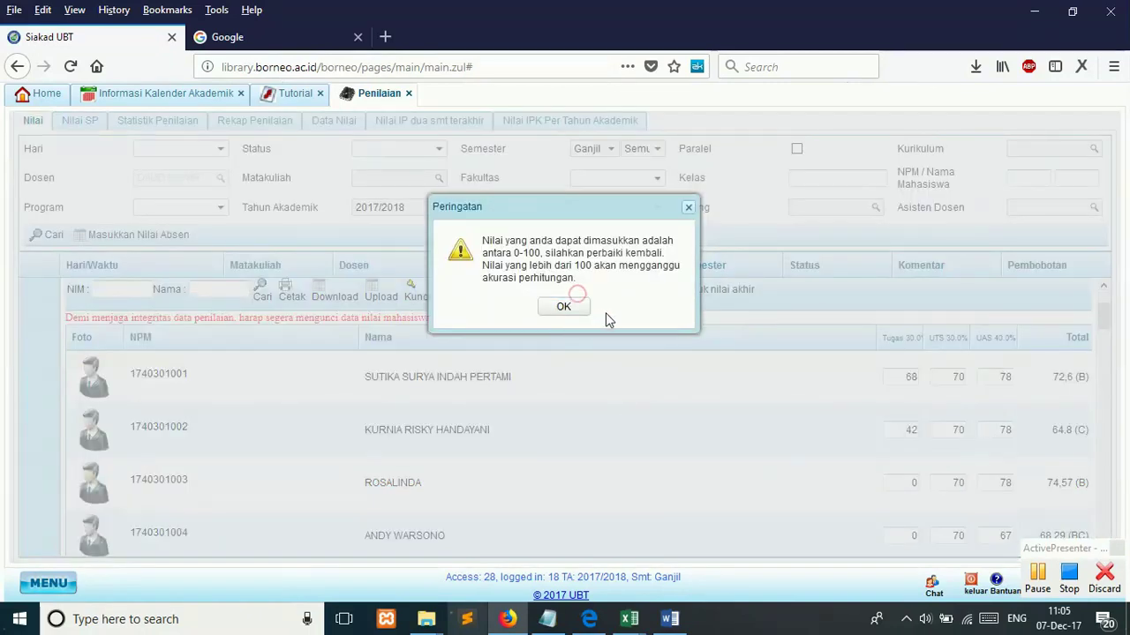
click(563, 307)
click(893, 481)
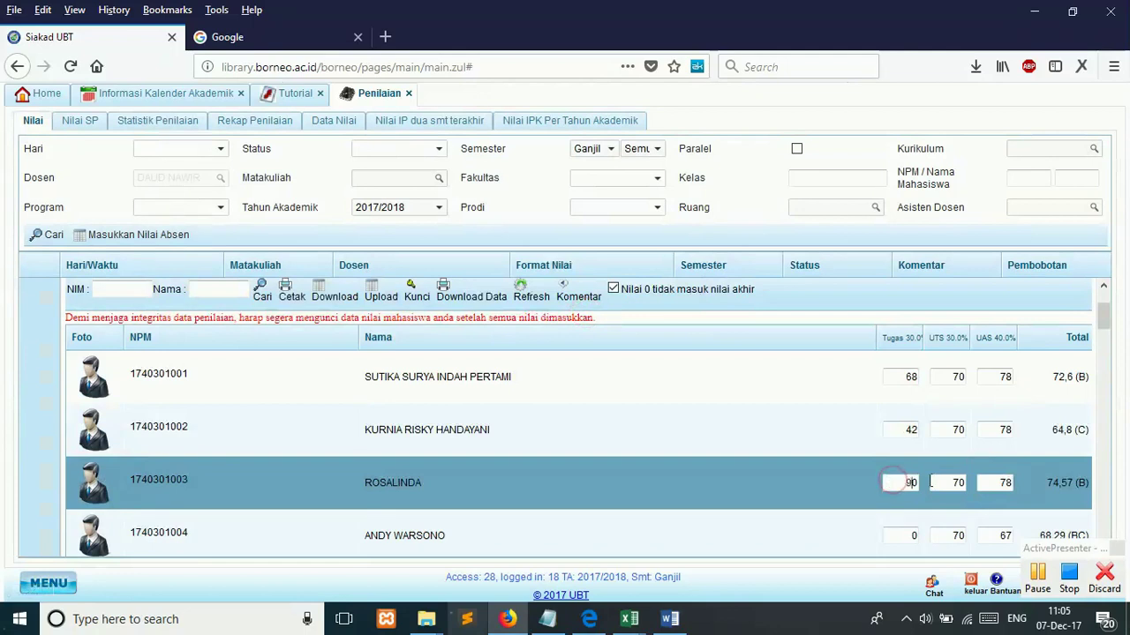
click(965, 481)
scroll(962, 477, down, 3)
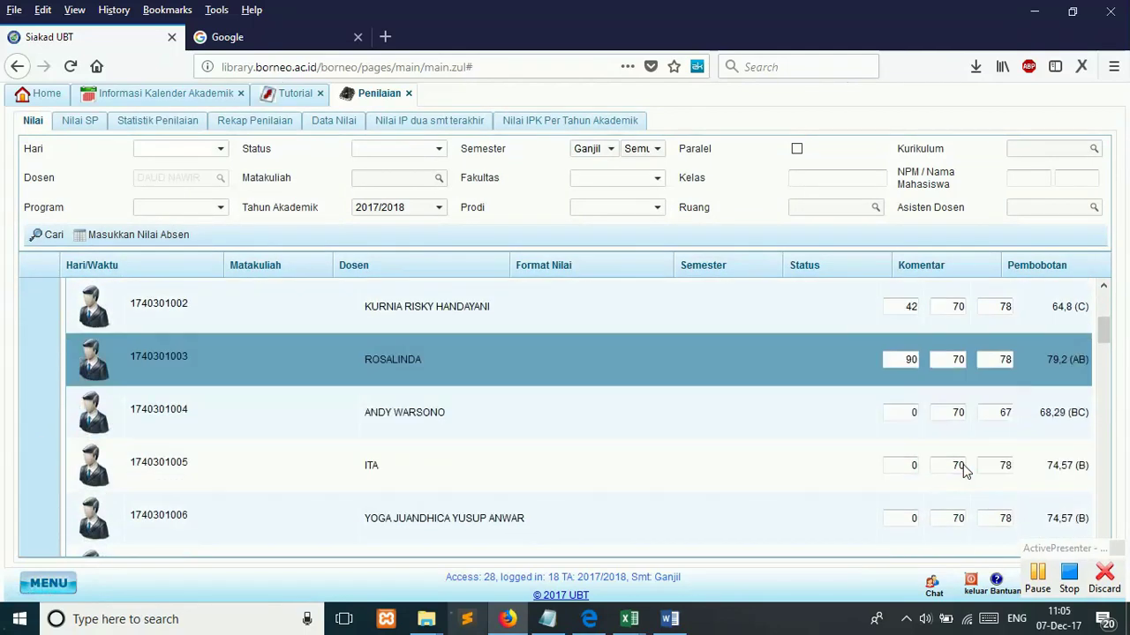
click(914, 466)
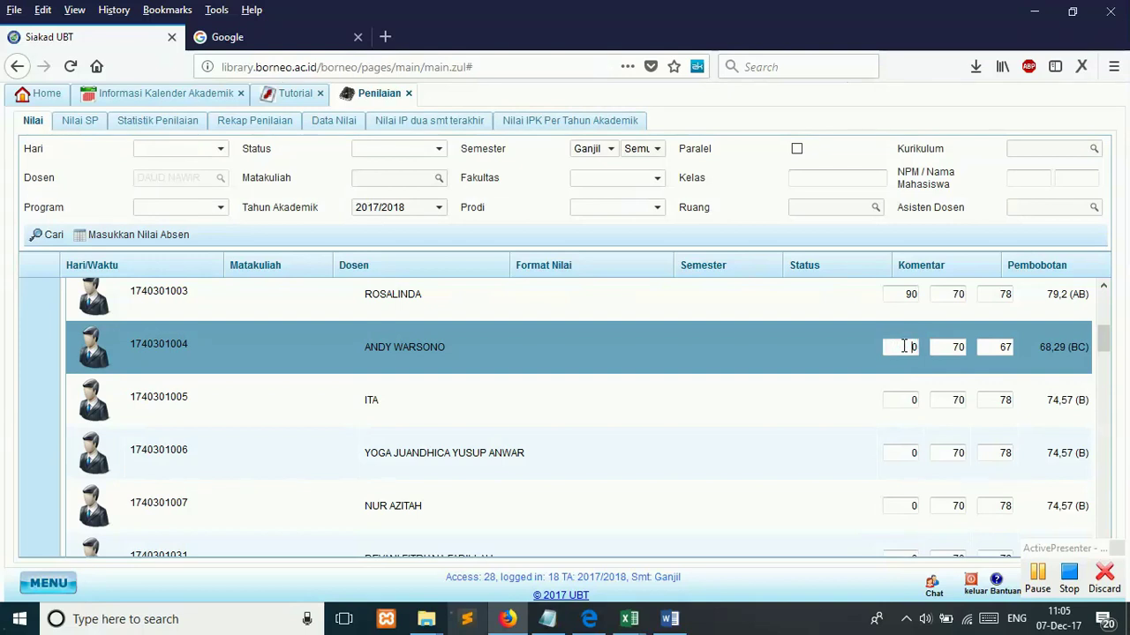
click(943, 345)
- Edit the fifth student's Tugas score, then download the class grade sheet
double_click(908, 399)
text(6)
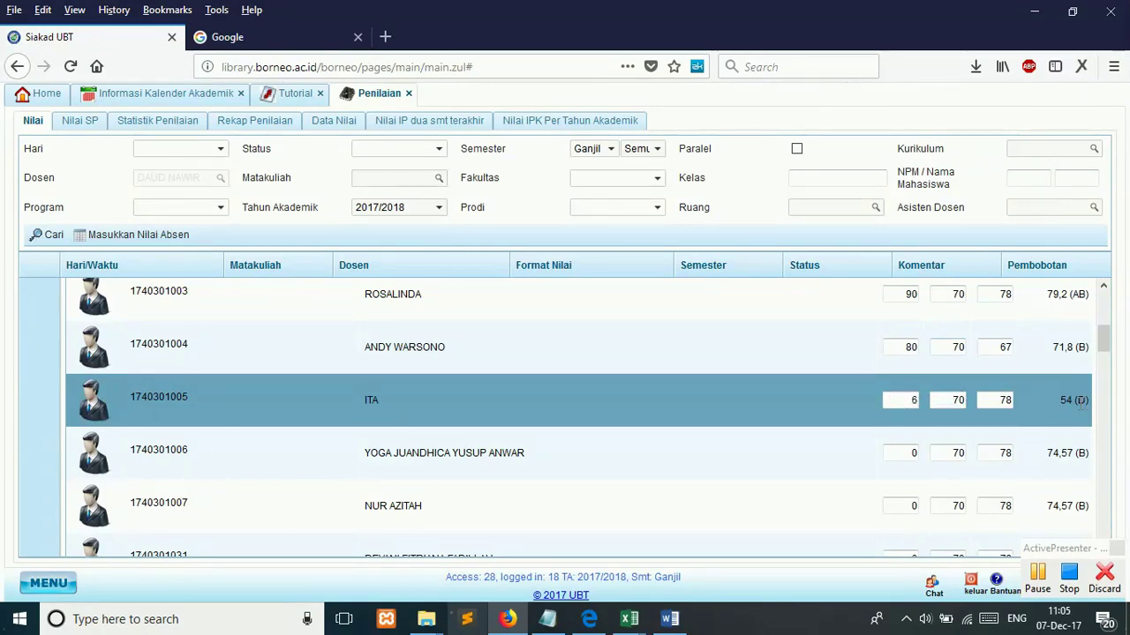
scroll(1043, 473, up, 3)
scroll(1045, 479, up, 1)
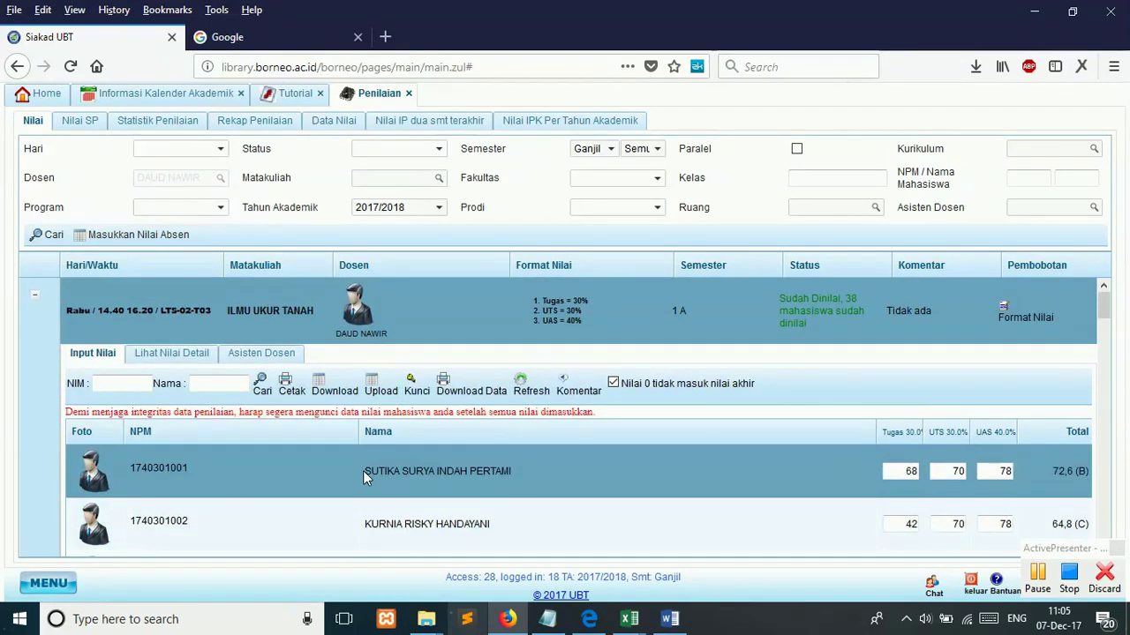
click(336, 397)
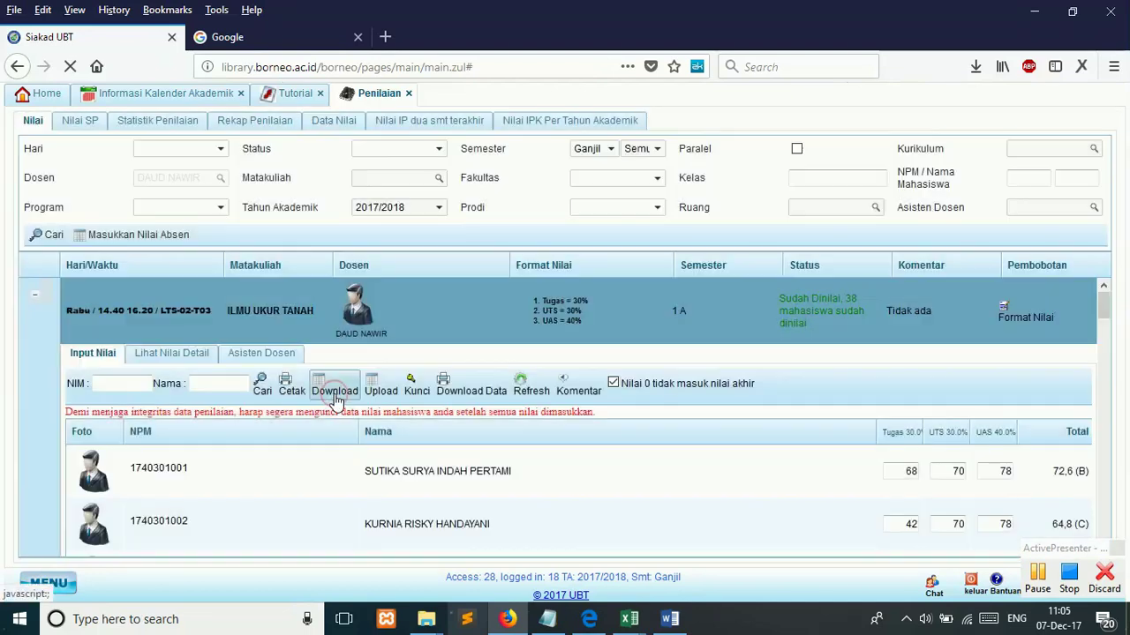
- Save the downloaded grade .xls and open it in Excel with editing enabled
click(632, 402)
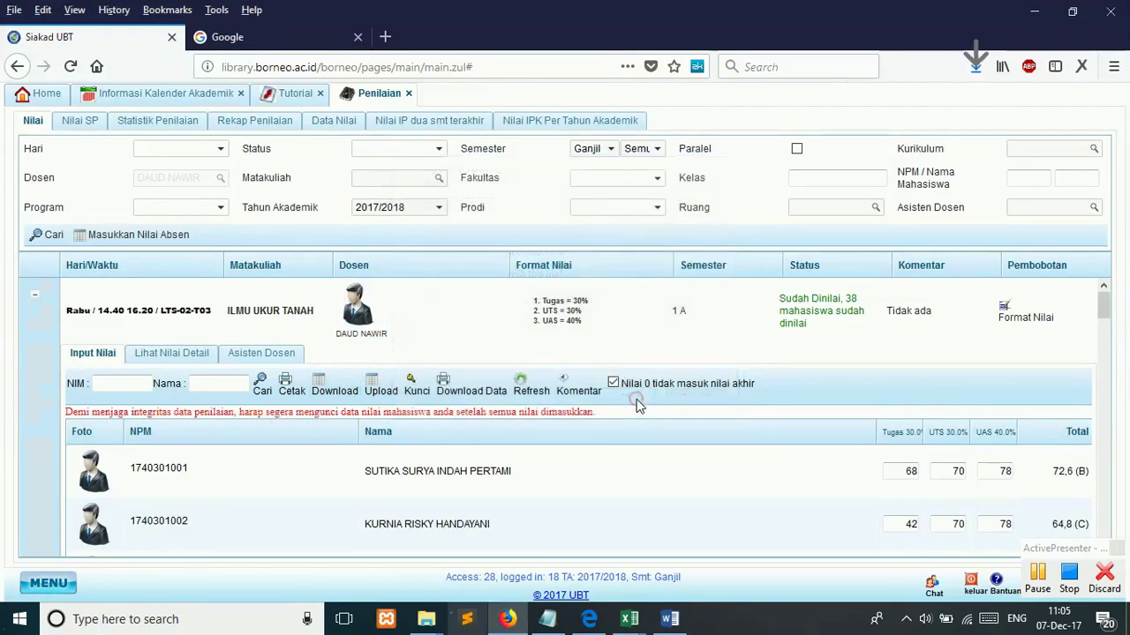
click(976, 73)
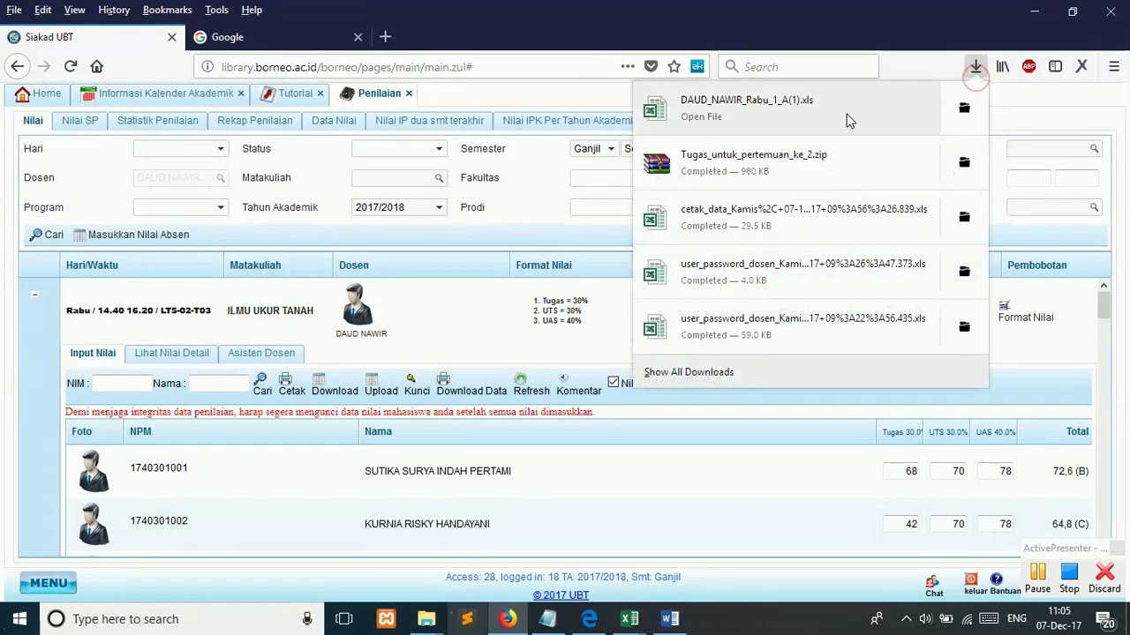
click(847, 116)
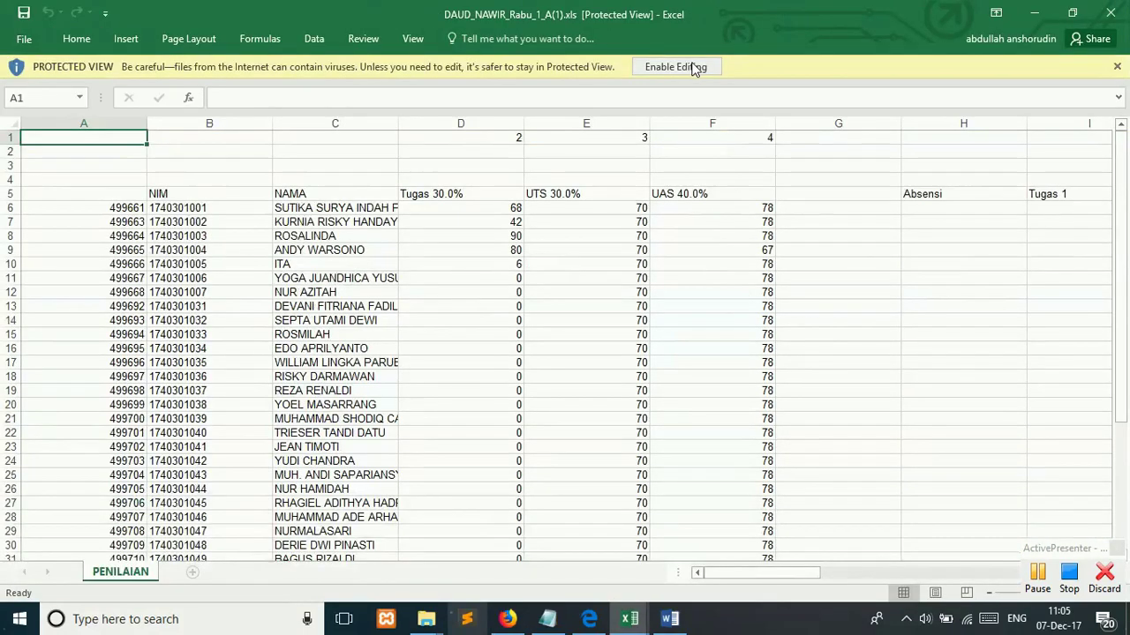
click(676, 67)
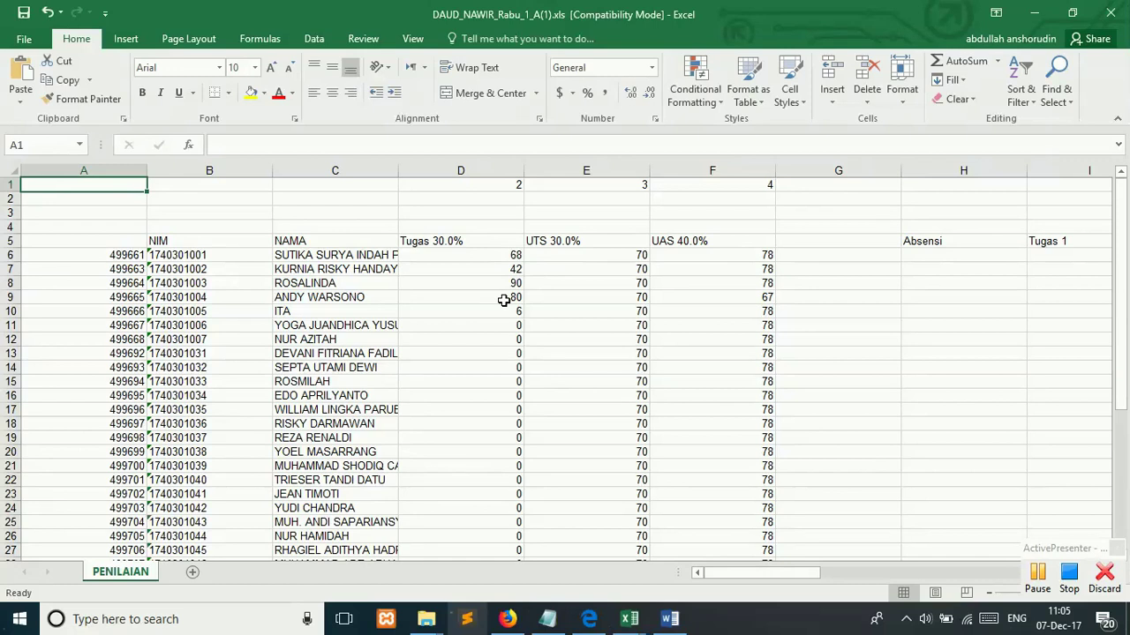
- Fill the Tugas score 80 from D9 down to every student below the fourth
click(503, 300)
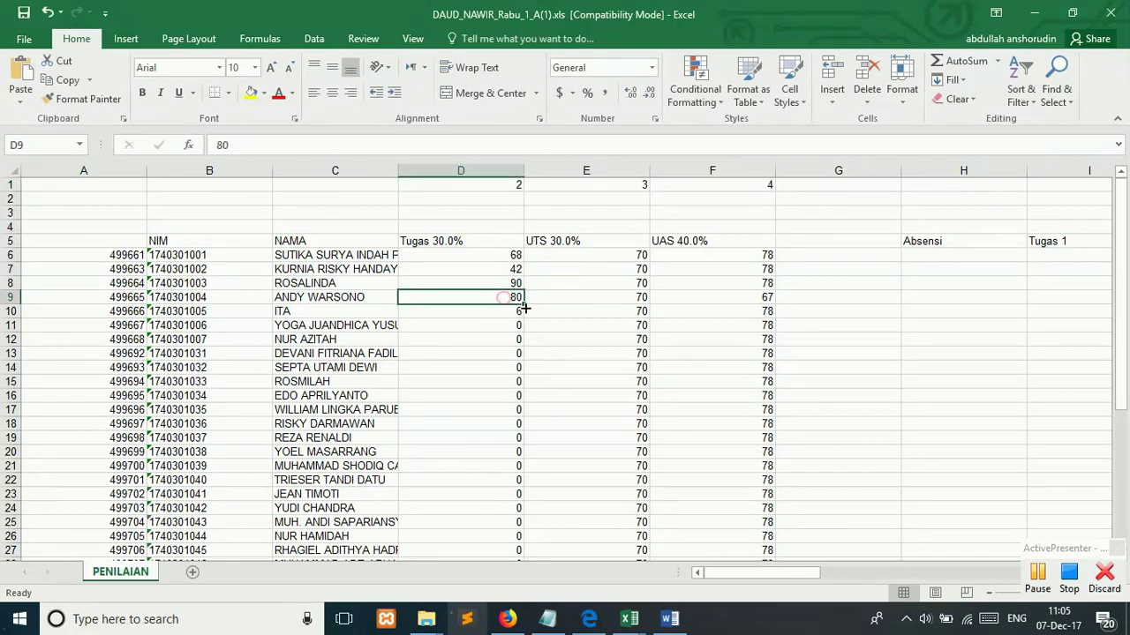
drag(524, 304, 523, 553)
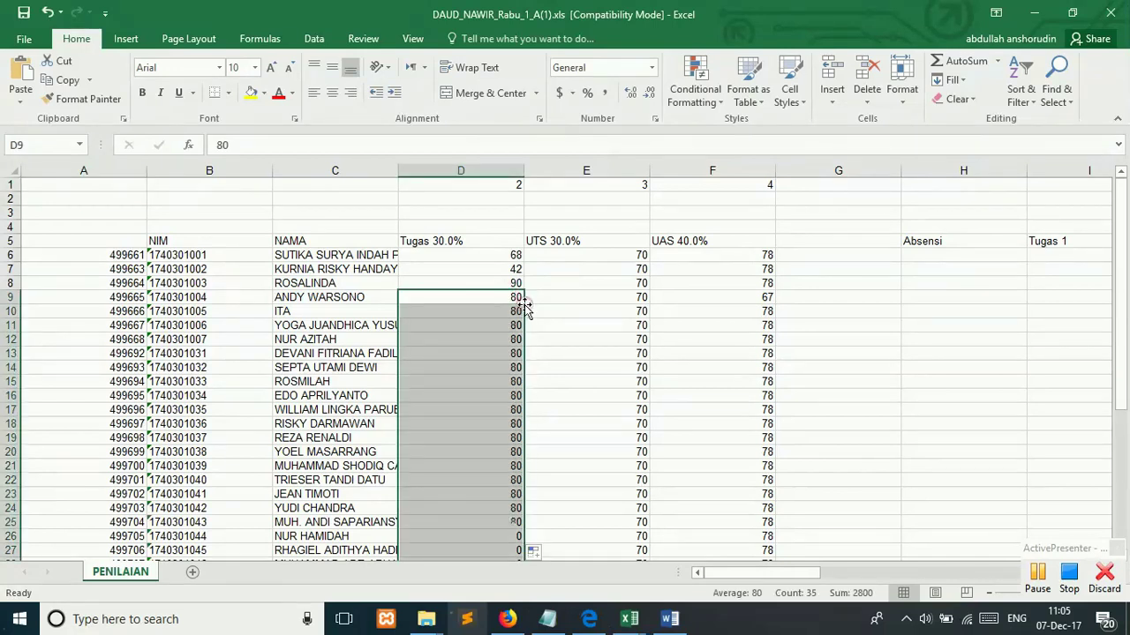
click(895, 339)
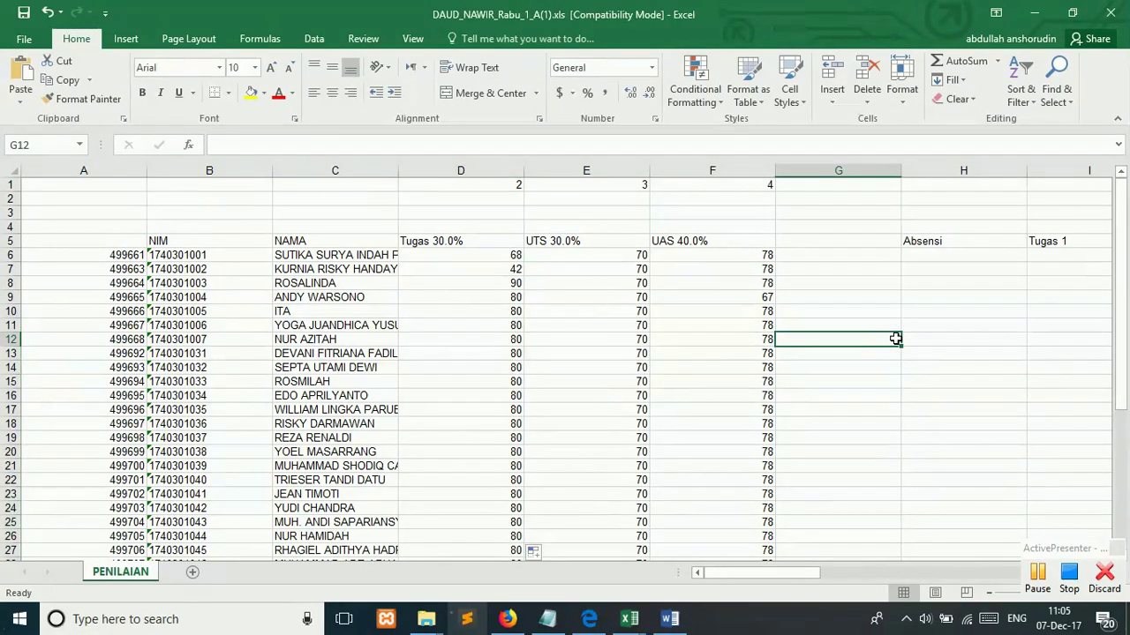
click(507, 619)
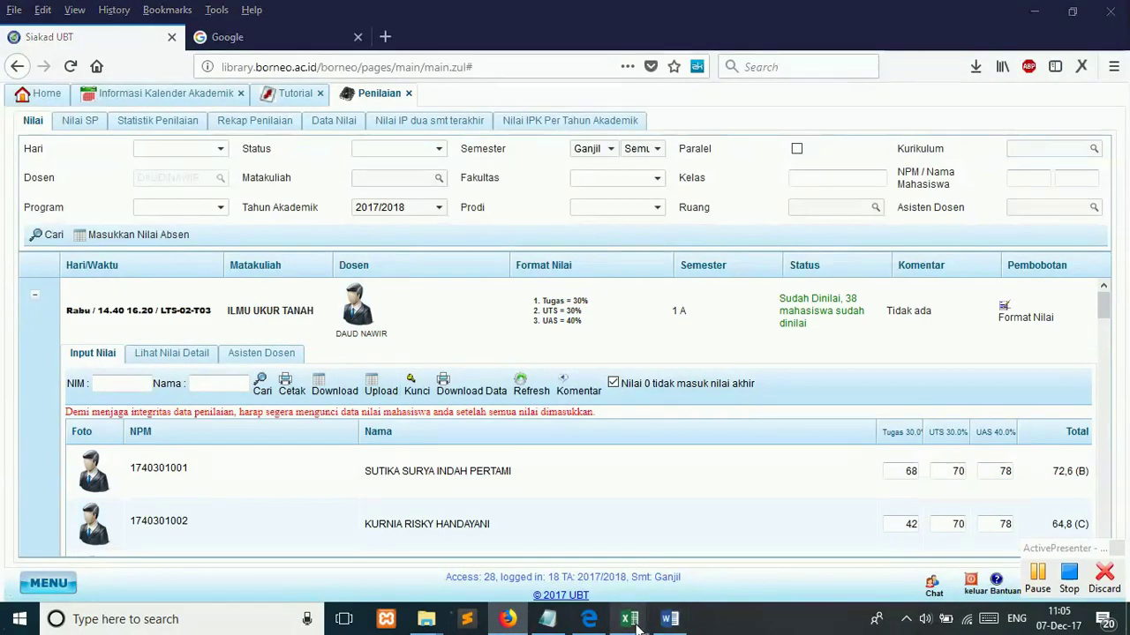
mouse_move(629, 619)
click(788, 517)
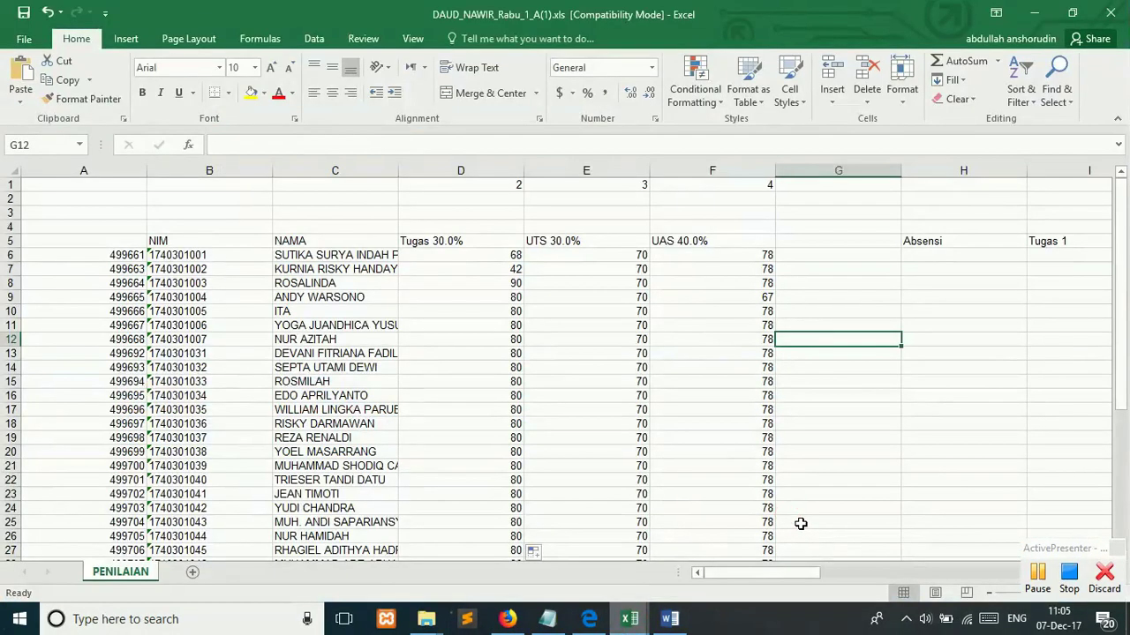
- Upload the edited grade .xls from Downloads, sorted by date modified, and review later students' Tugas 80
click(508, 618)
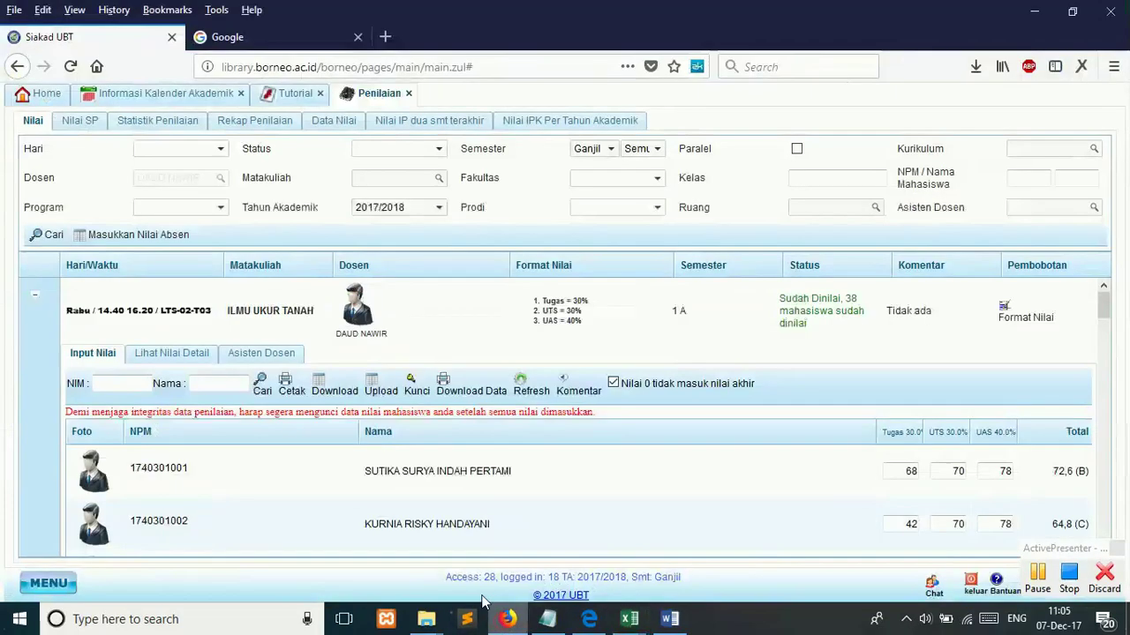
click(381, 396)
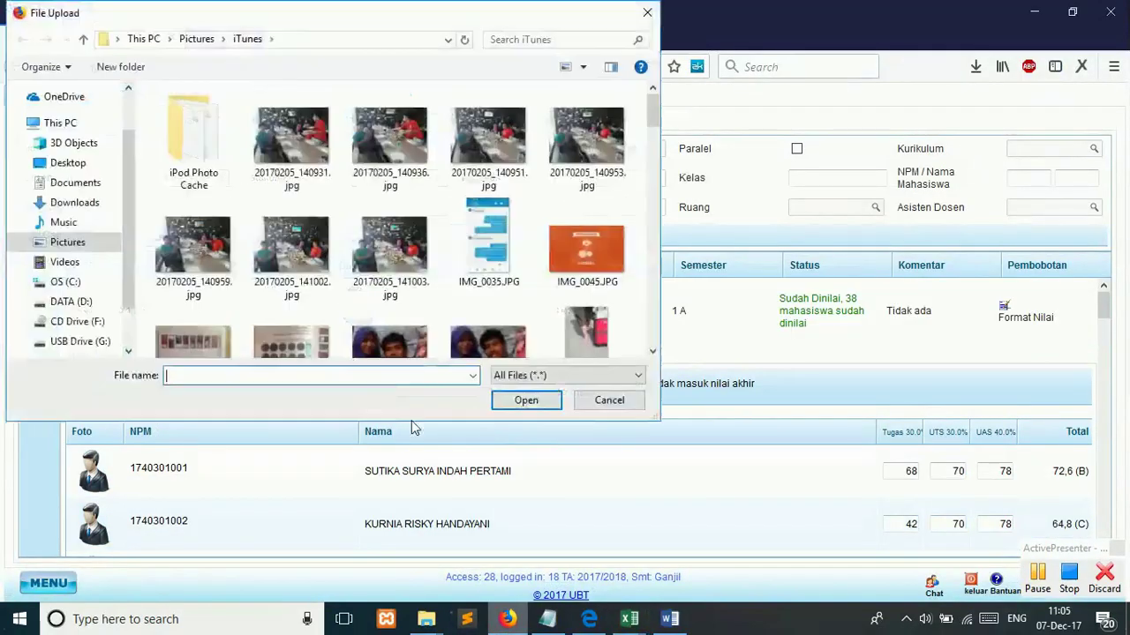
click(76, 202)
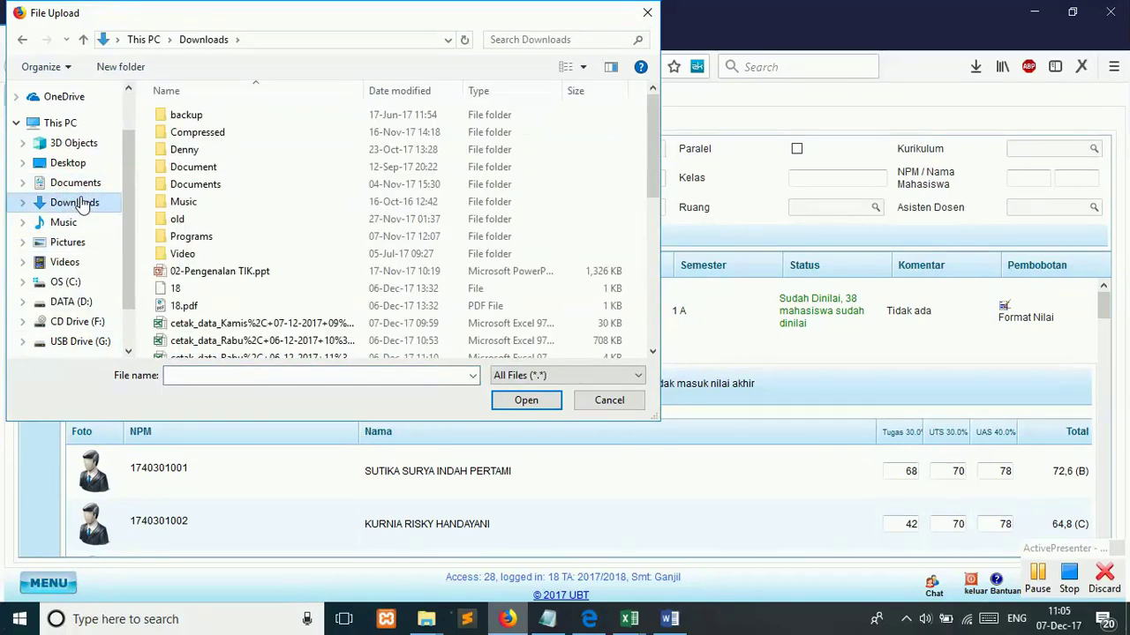
click(437, 93)
double_click(281, 116)
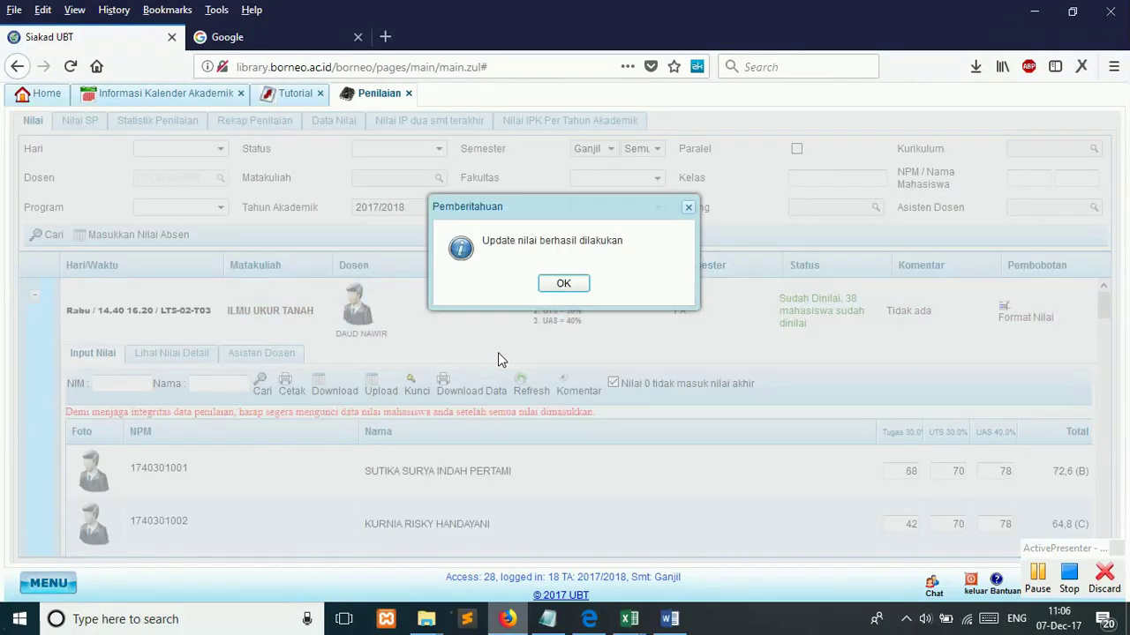
click(574, 284)
scroll(856, 454, down, 5)
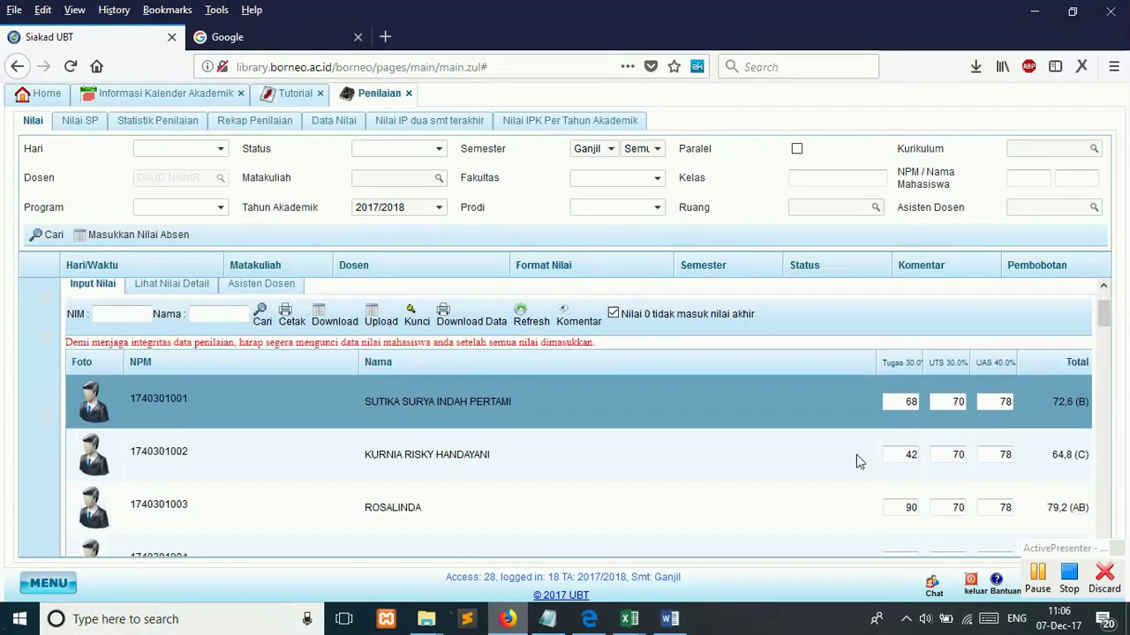
scroll(848, 450, down, 10)
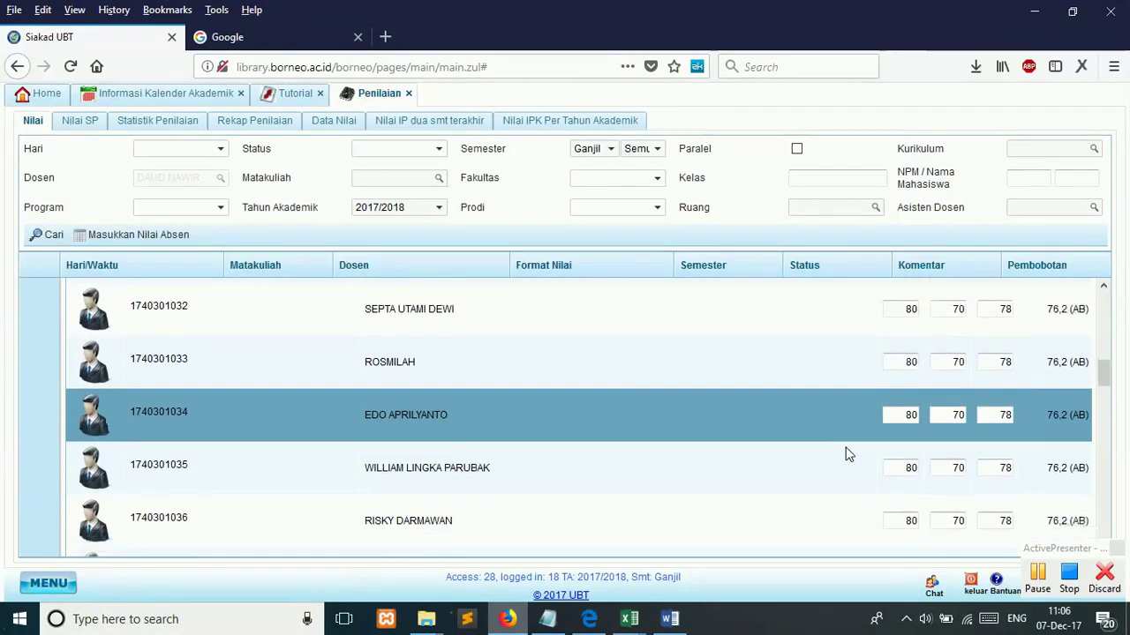
scroll(845, 447, down, 2)
scroll(845, 448, up, 13)
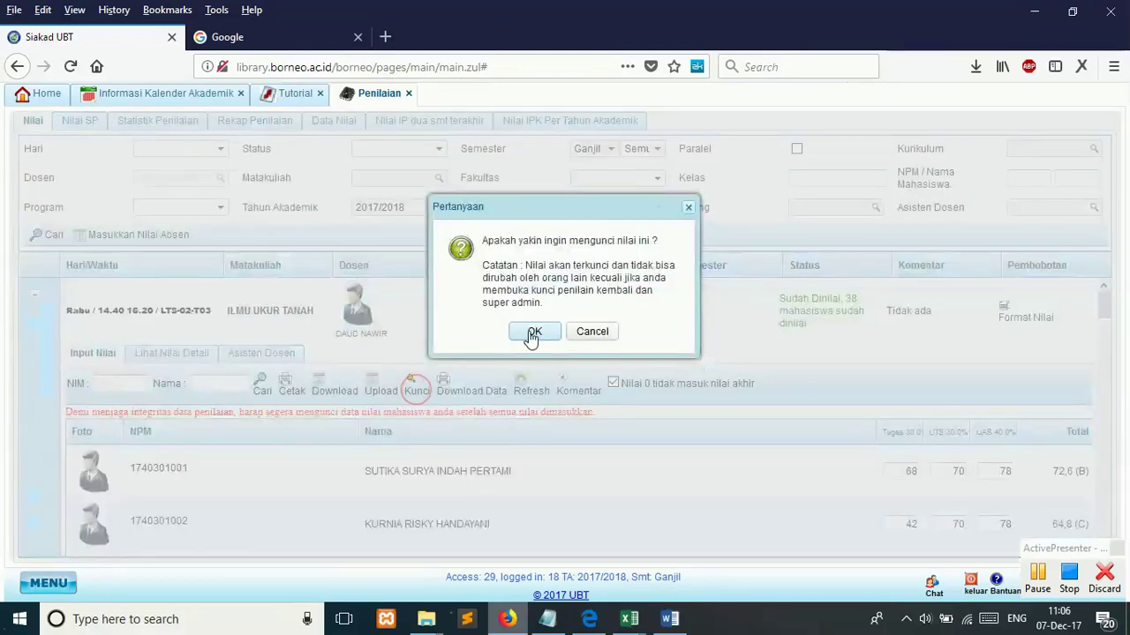
- Confirm locking the ILMU UKUR TANAH 1 A grades and scroll through the DAFTAR NILAI report
click(533, 332)
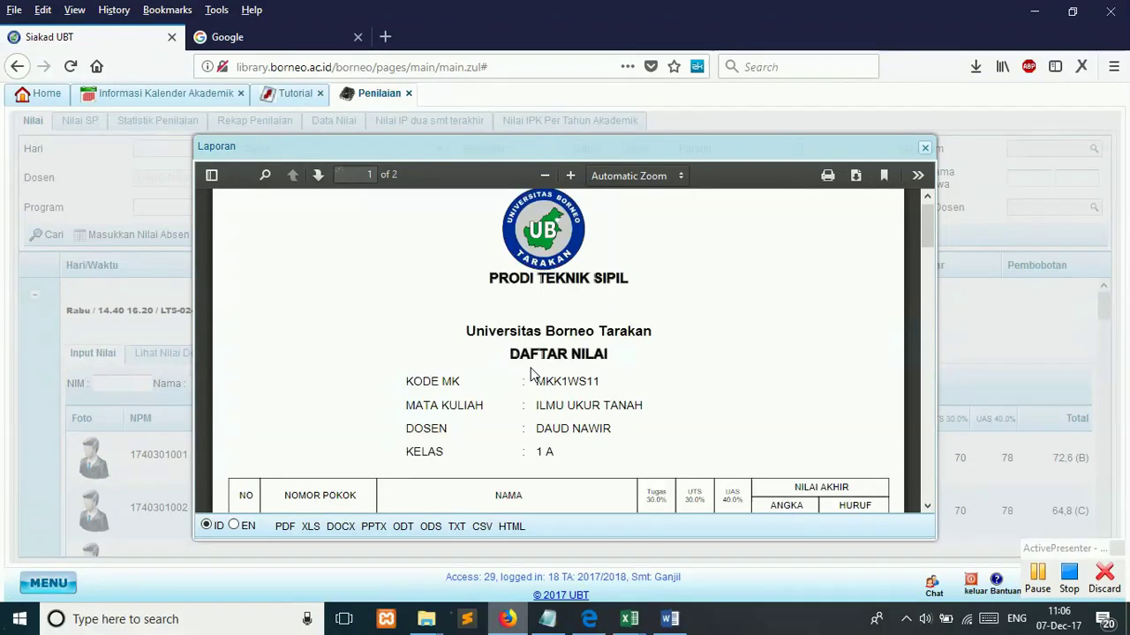
scroll(530, 374, down, 3)
scroll(530, 374, down, 4)
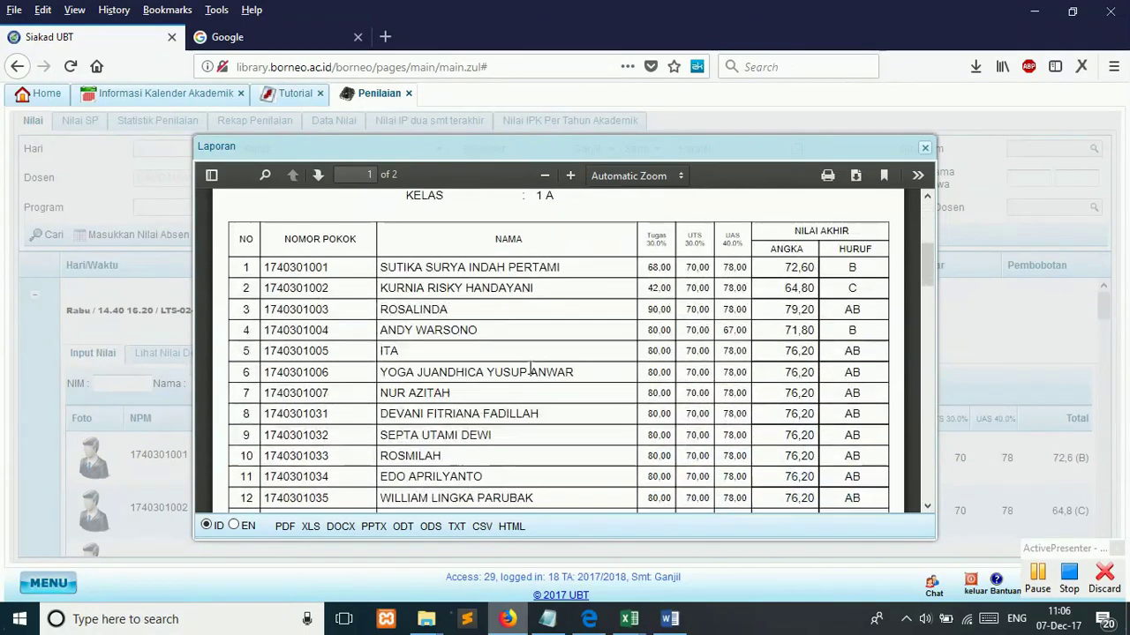
scroll(530, 374, up, 7)
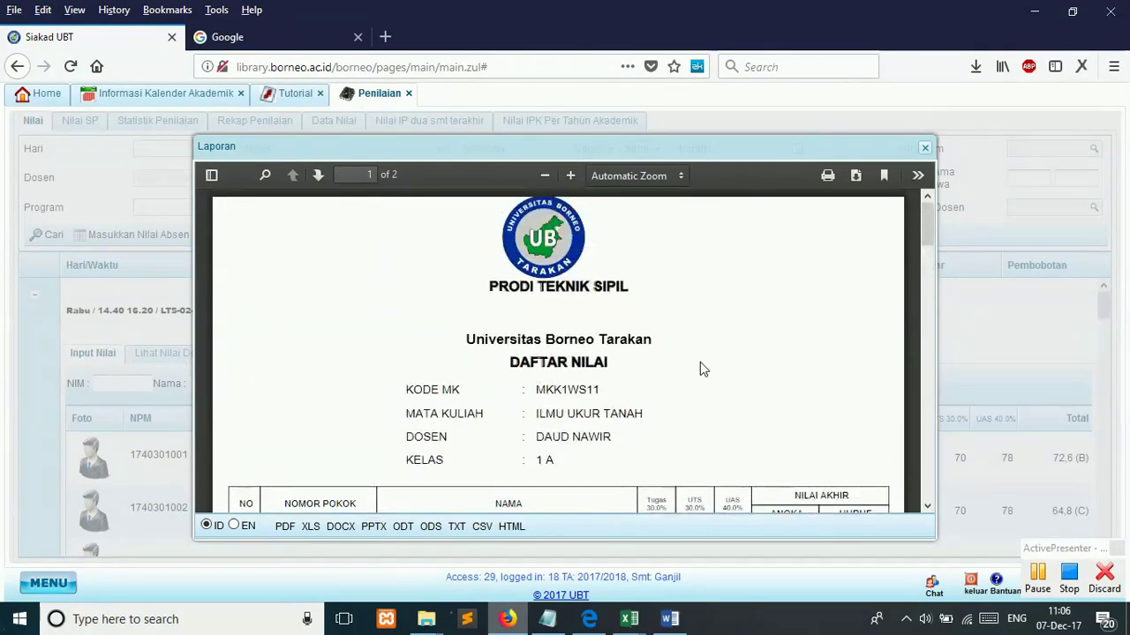
scroll(669, 390, down, 1)
scroll(668, 393, up, 1)
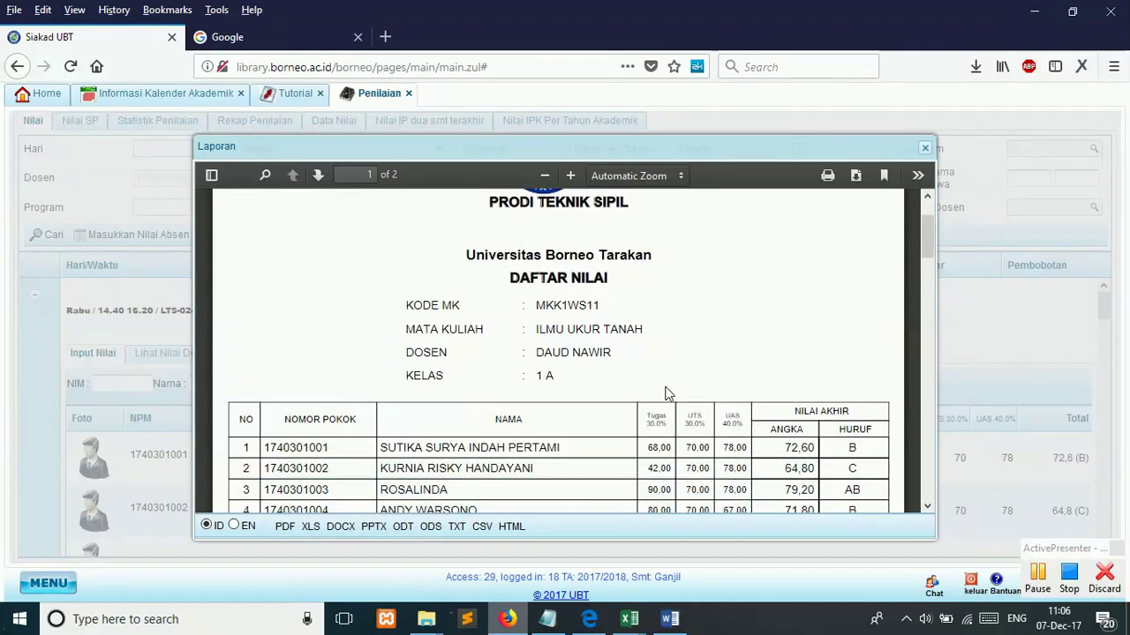
scroll(668, 394, down, 3)
scroll(667, 388, up, 4)
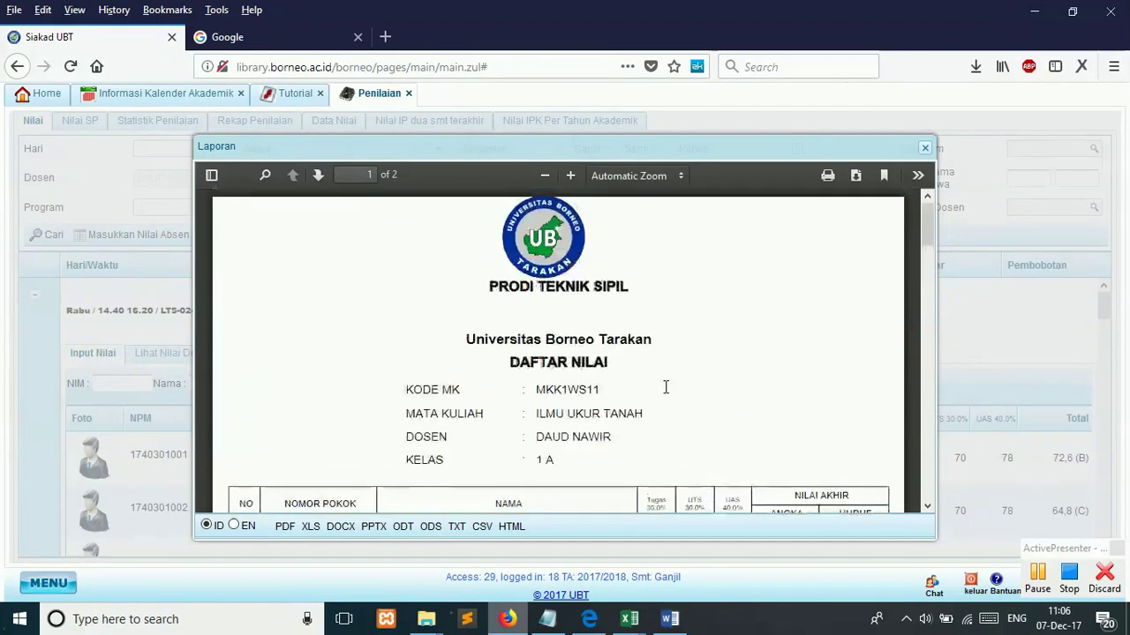
- Cancel printing the grade report, review it, and close the Laporan PDF preview
click(827, 175)
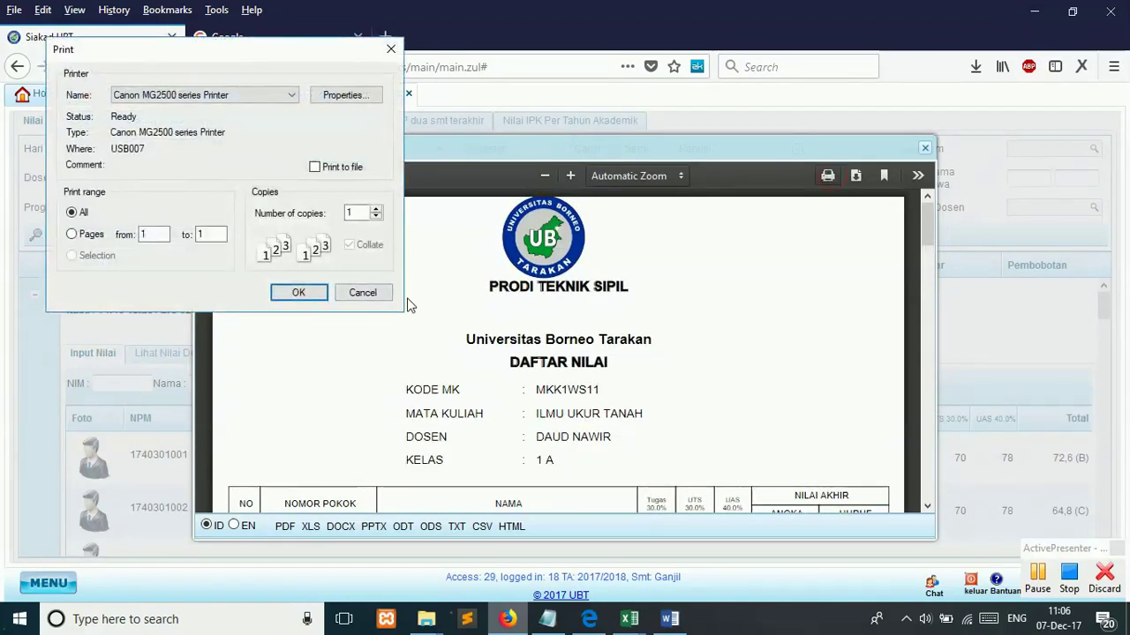
click(363, 293)
scroll(738, 314, down, 1)
scroll(738, 315, down, 15)
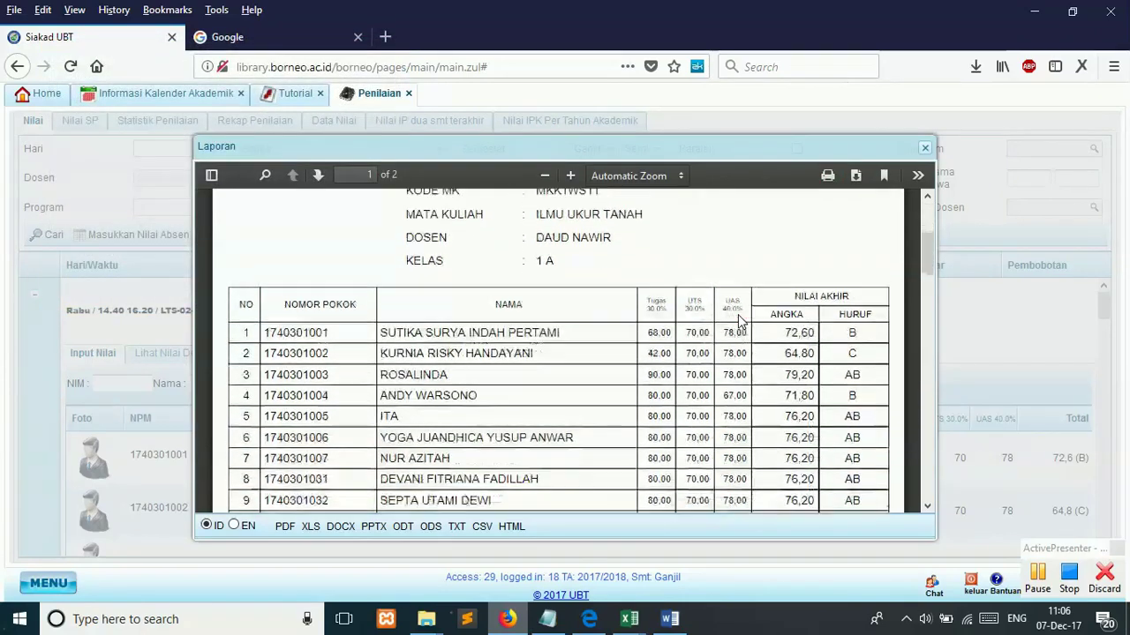
scroll(737, 314, up, 12)
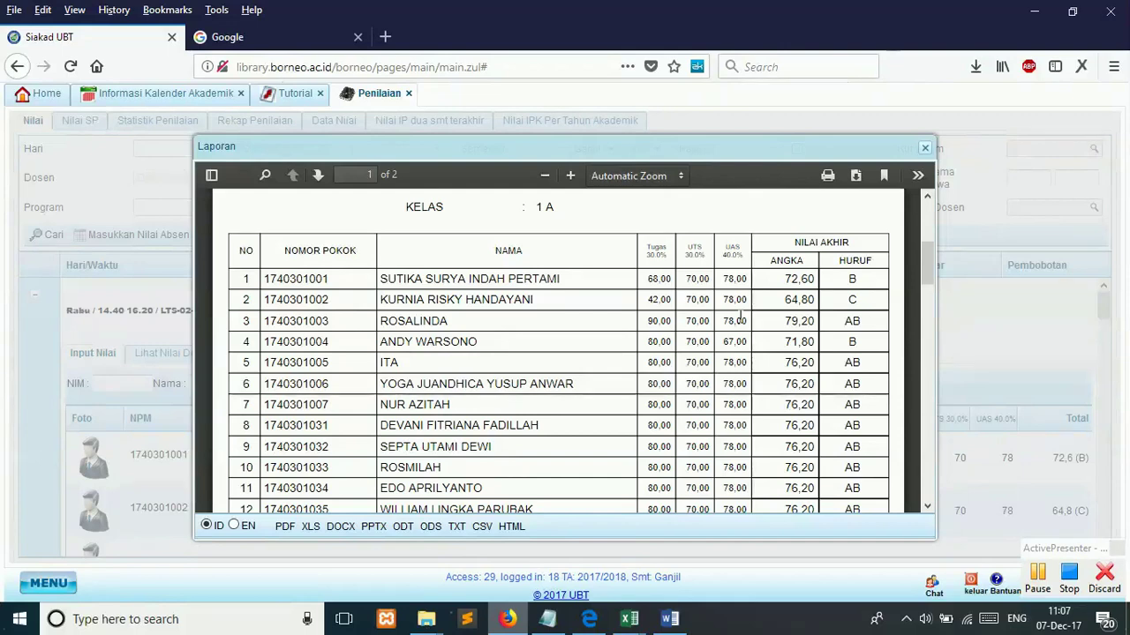
scroll(740, 318, up, 4)
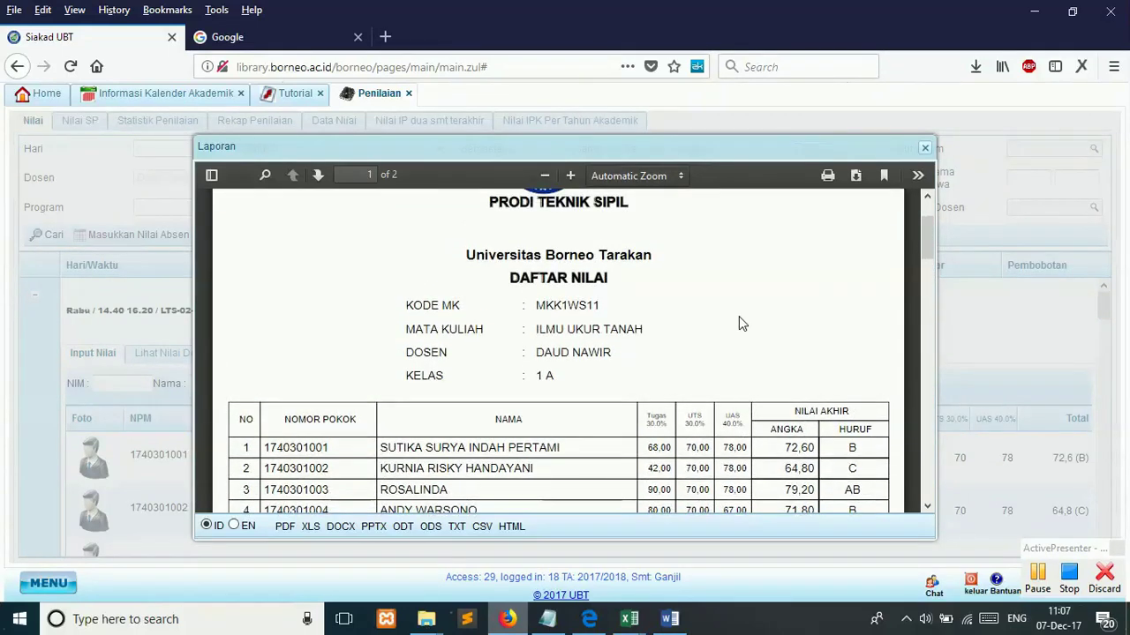
scroll(740, 317, down, 13)
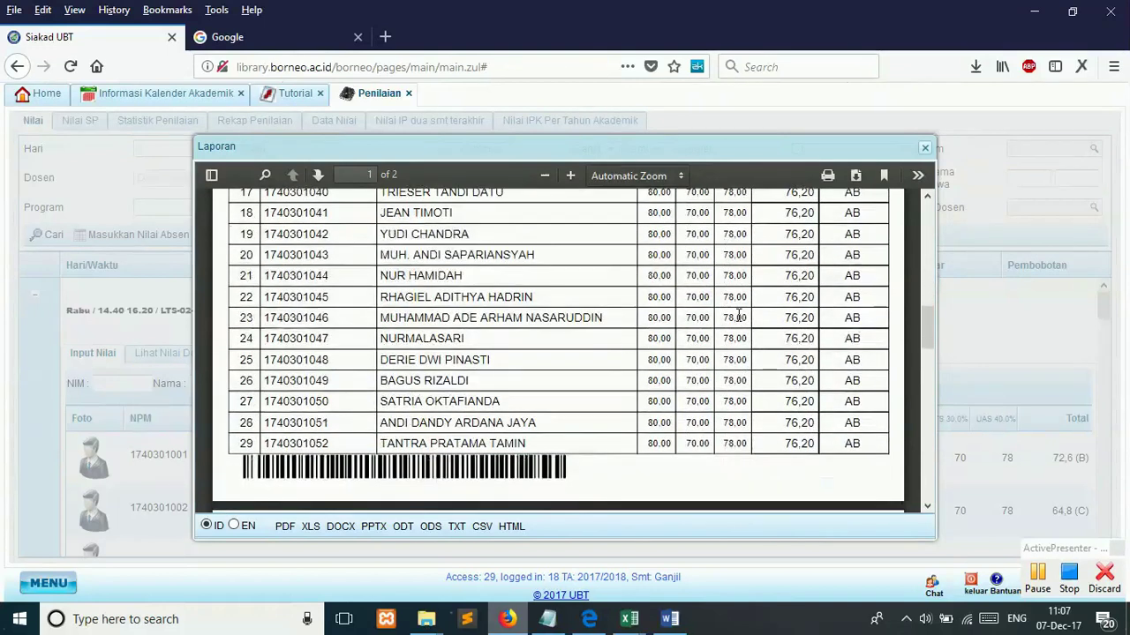
scroll(738, 318, down, 10)
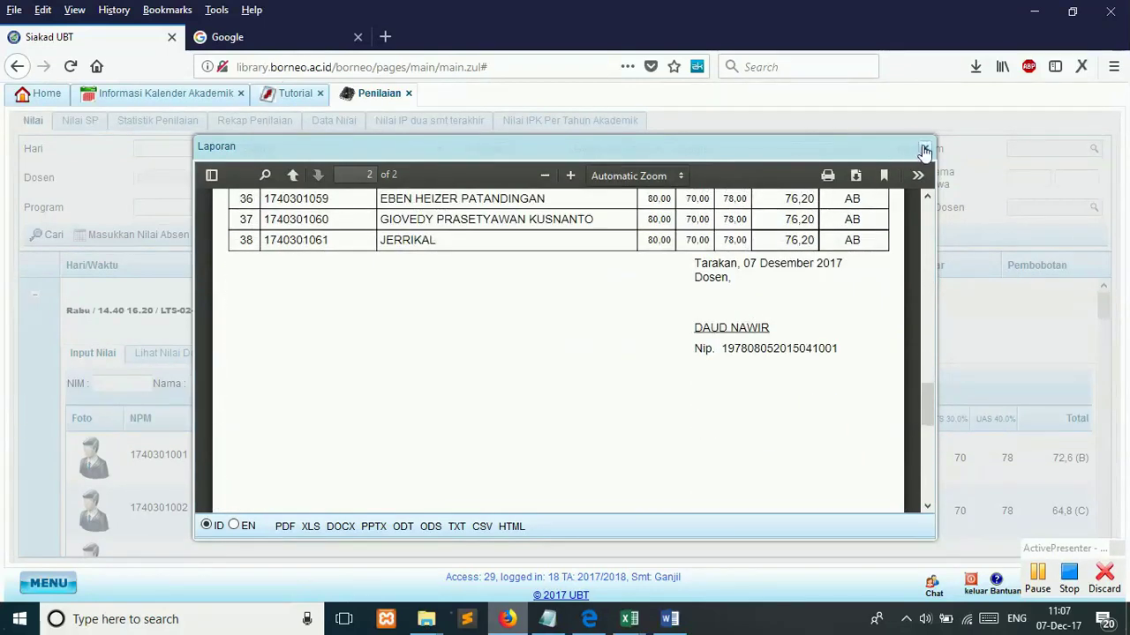
click(924, 148)
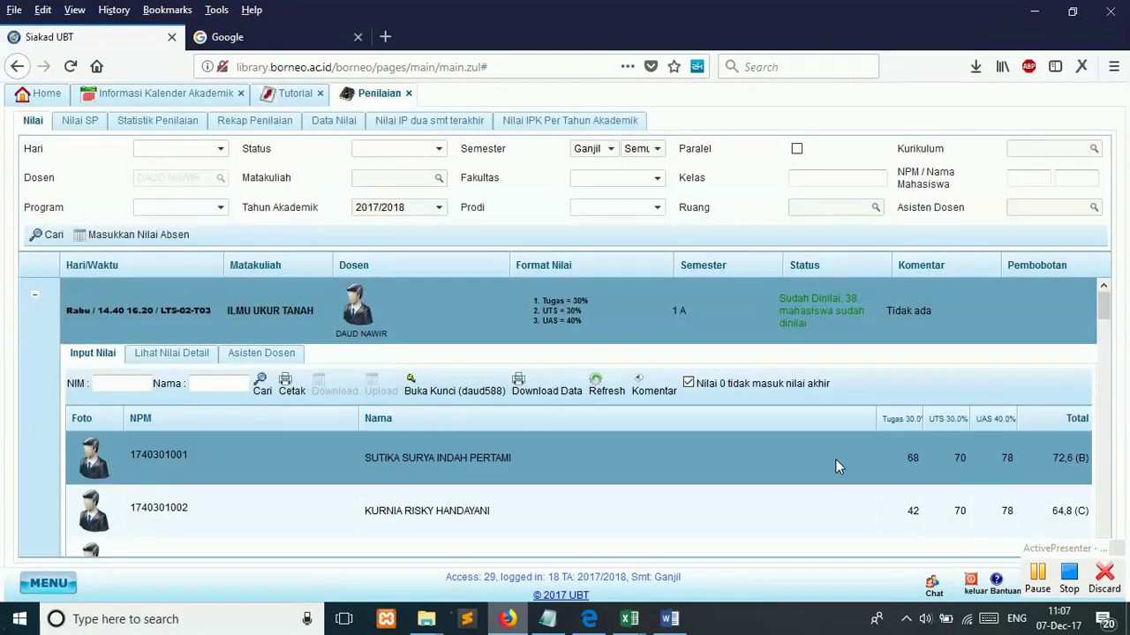
- Inspect the first two students' UTS and Tugas cells, then view the Asisten Dosen list
click(956, 458)
click(956, 510)
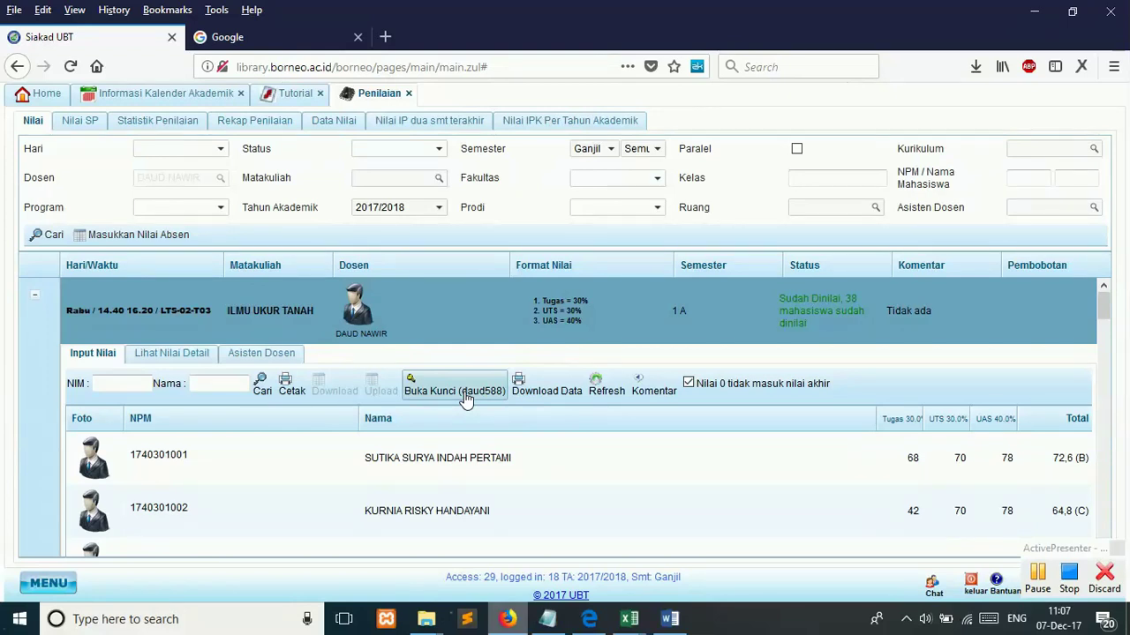
click(571, 512)
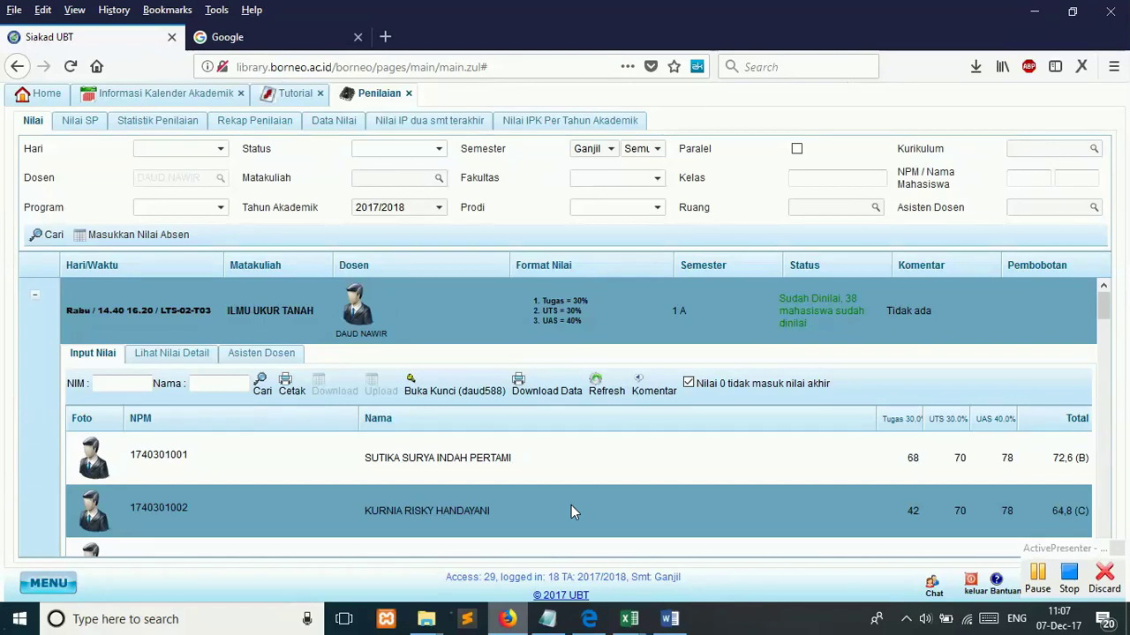
click(904, 478)
click(913, 466)
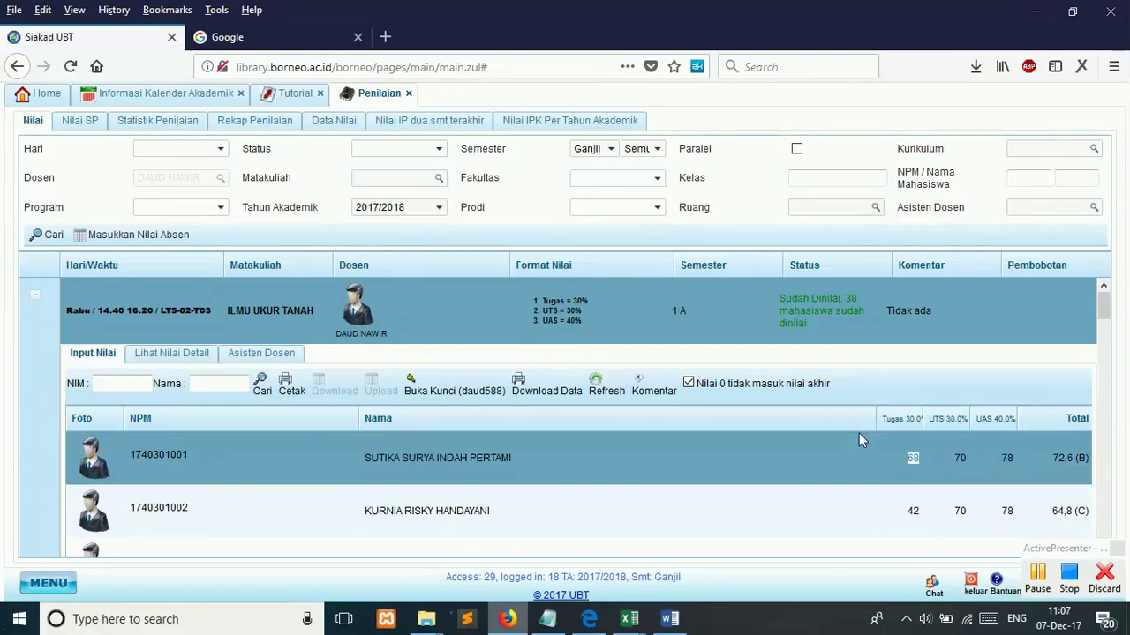
click(255, 354)
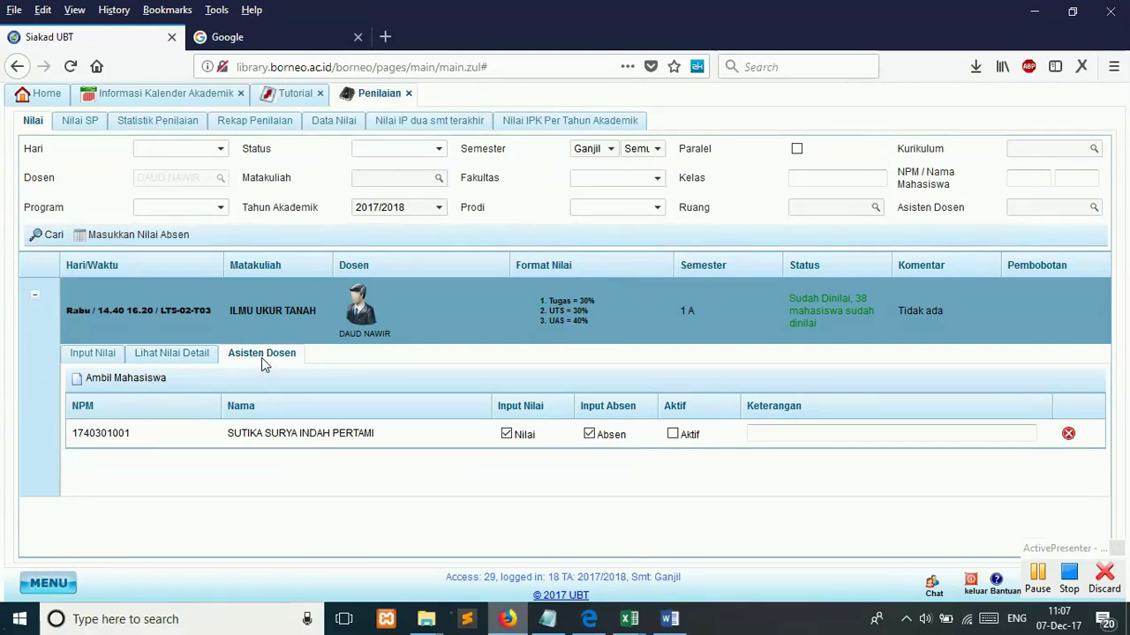
- Add the second student from Ambil Mahasiswa as a lecturer assistant and save
click(393, 481)
click(128, 378)
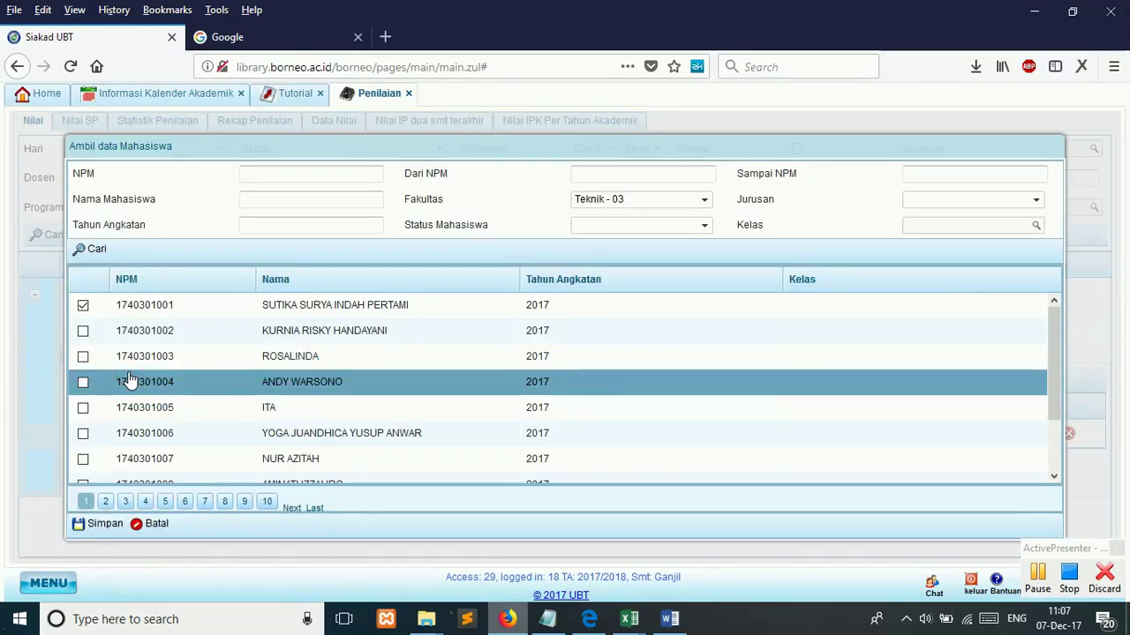
click(82, 523)
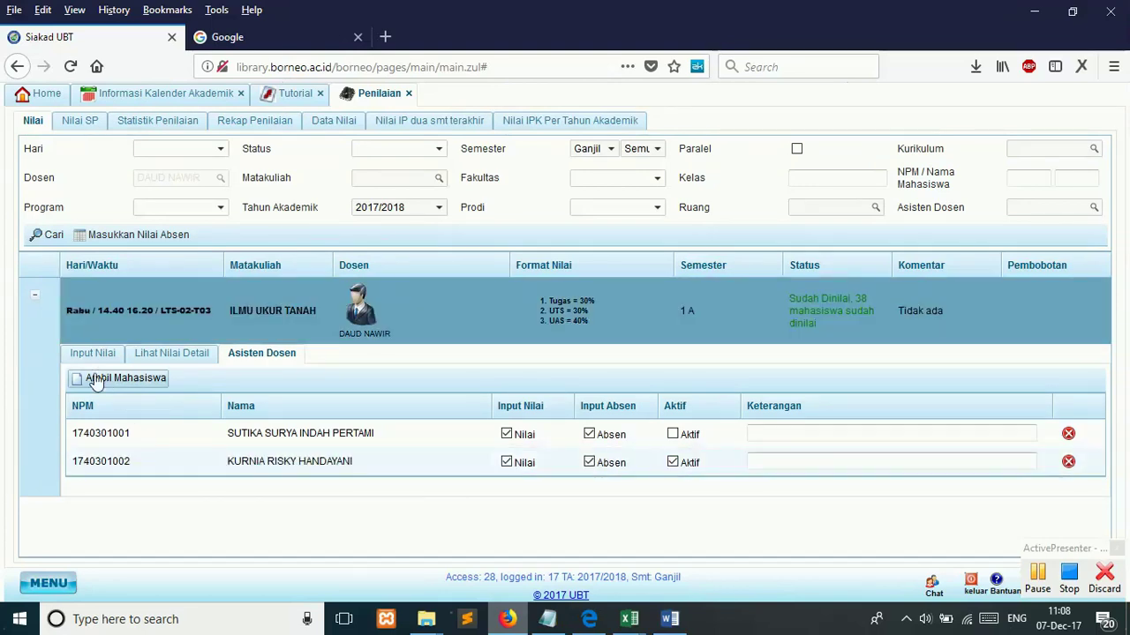
- Scroll through the Input Nilai grade list, then view the Nilai SP tab for 2017/2018 Ganjil
click(92, 354)
scroll(437, 495, down, 3)
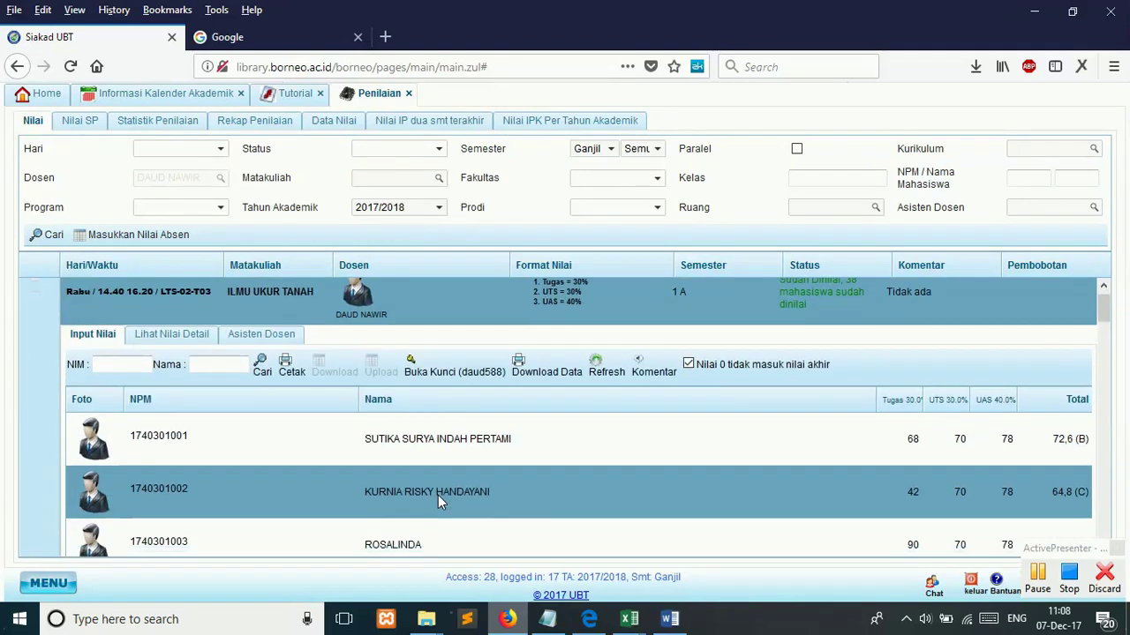
scroll(438, 495, down, 15)
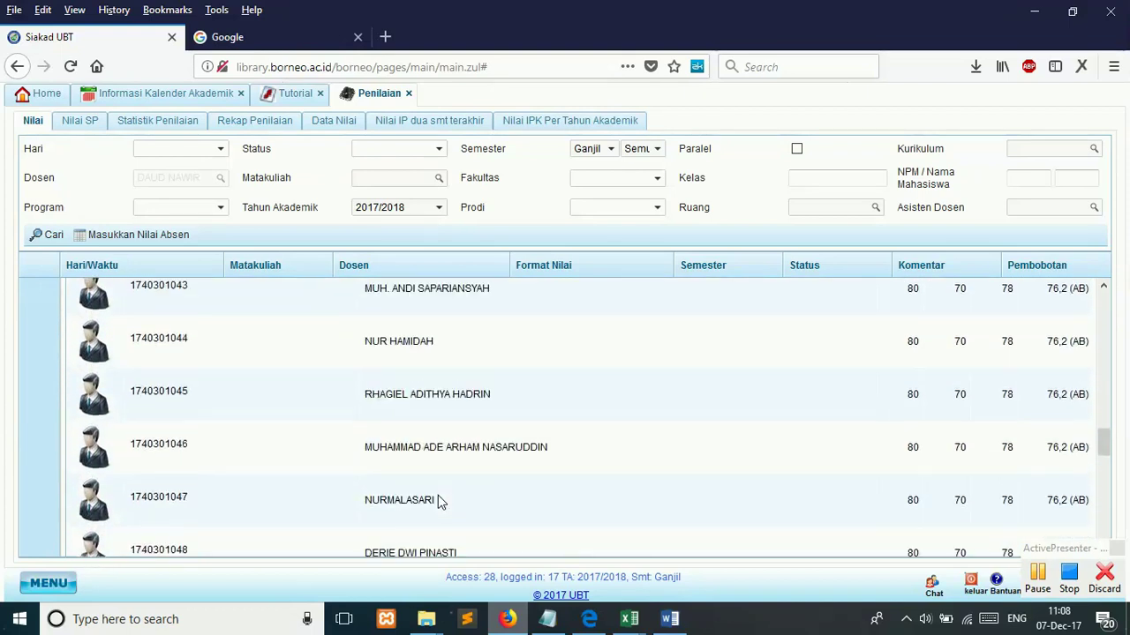
scroll(438, 495, up, 15)
scroll(468, 525, up, 3)
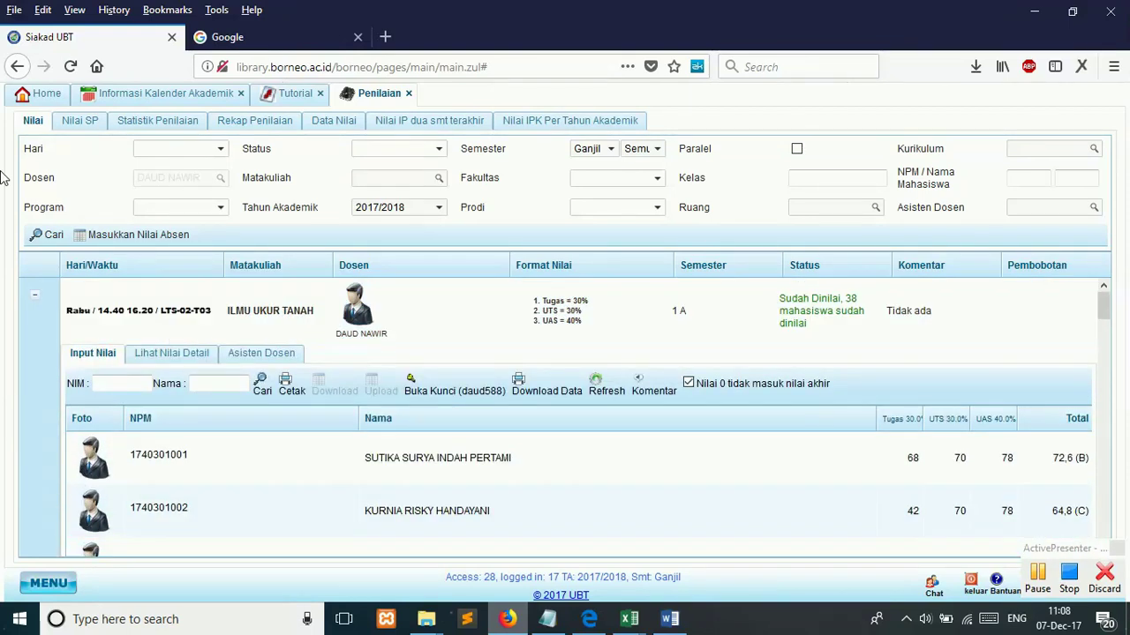
click(85, 126)
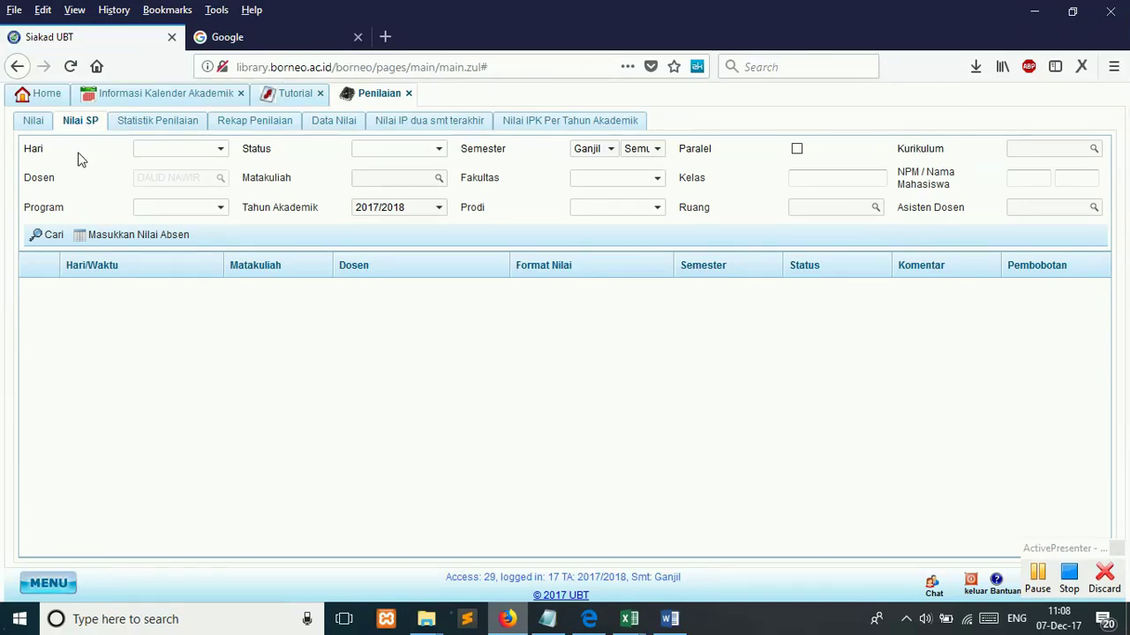
click(170, 121)
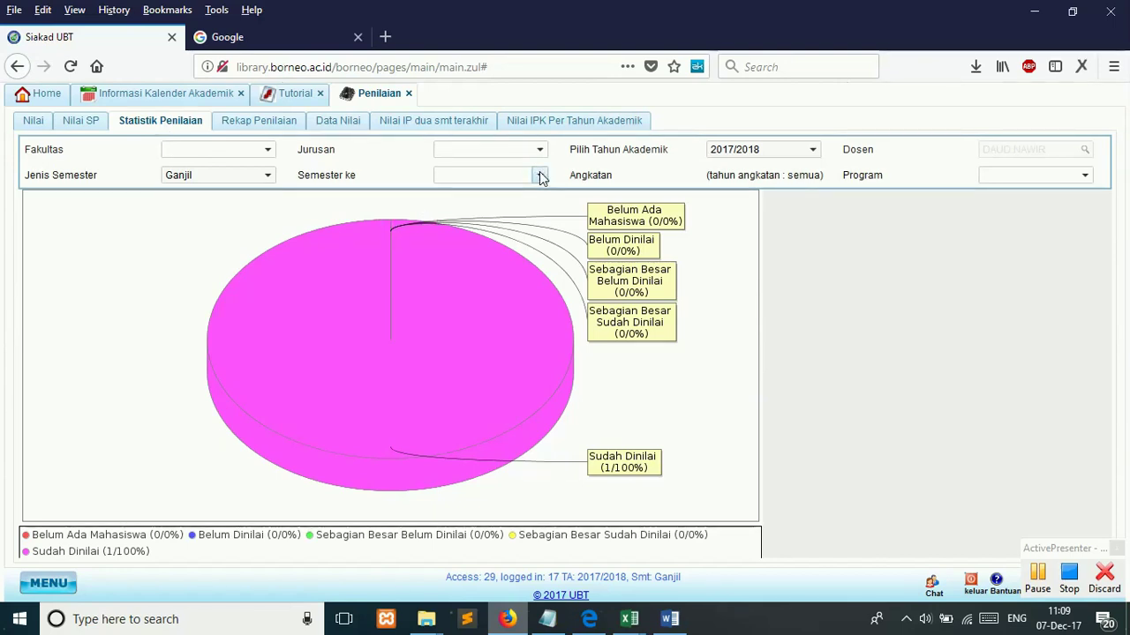
click(249, 132)
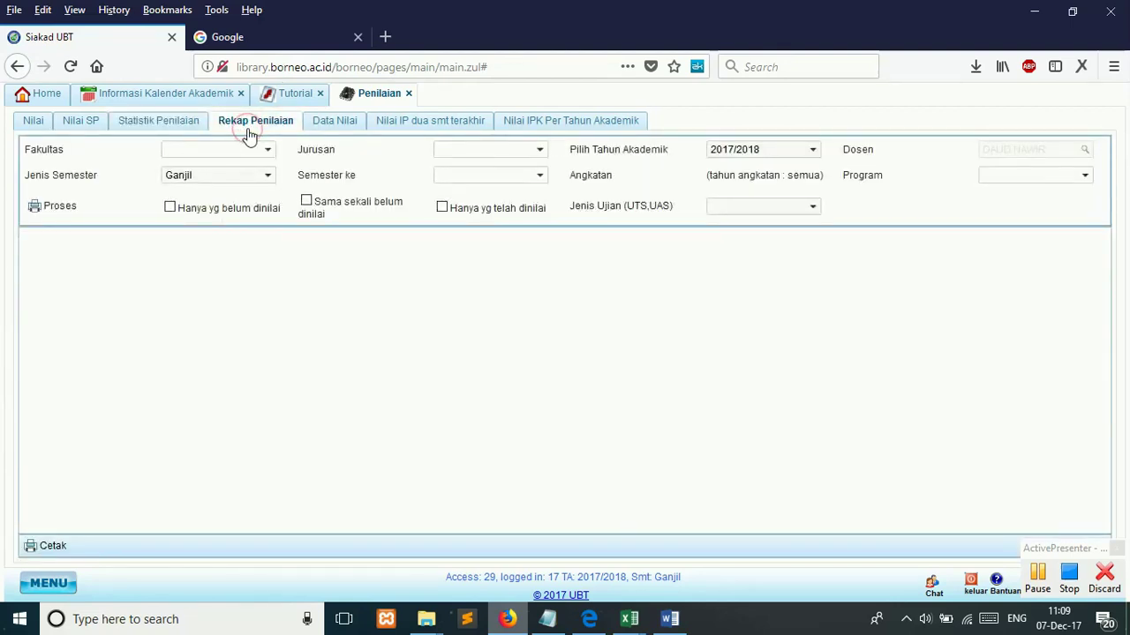
click(56, 208)
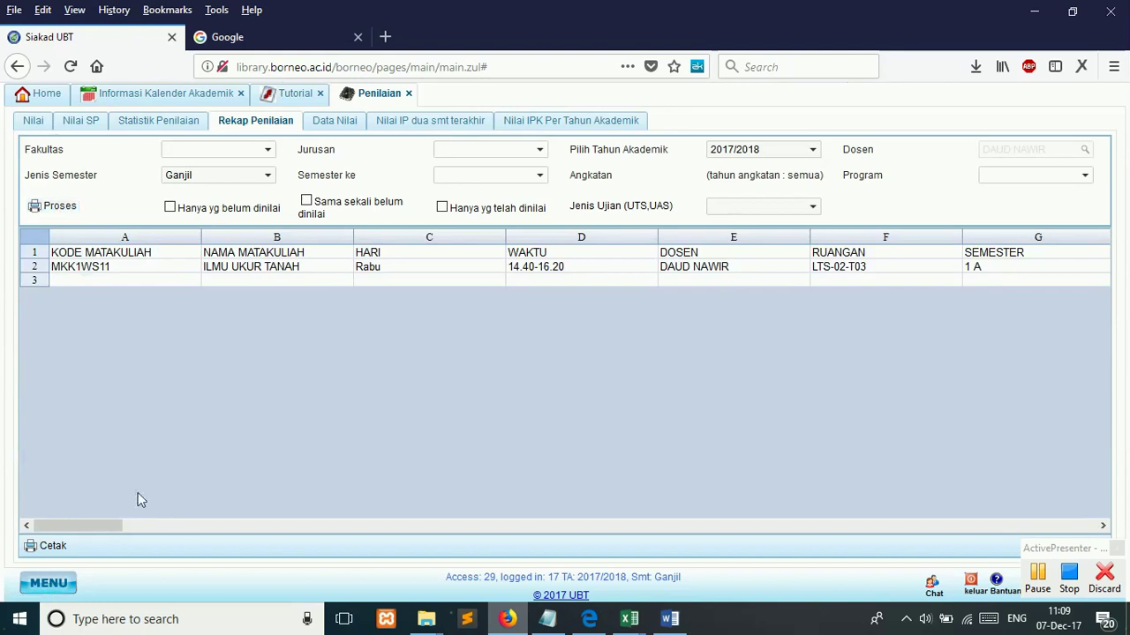
drag(98, 525, 149, 530)
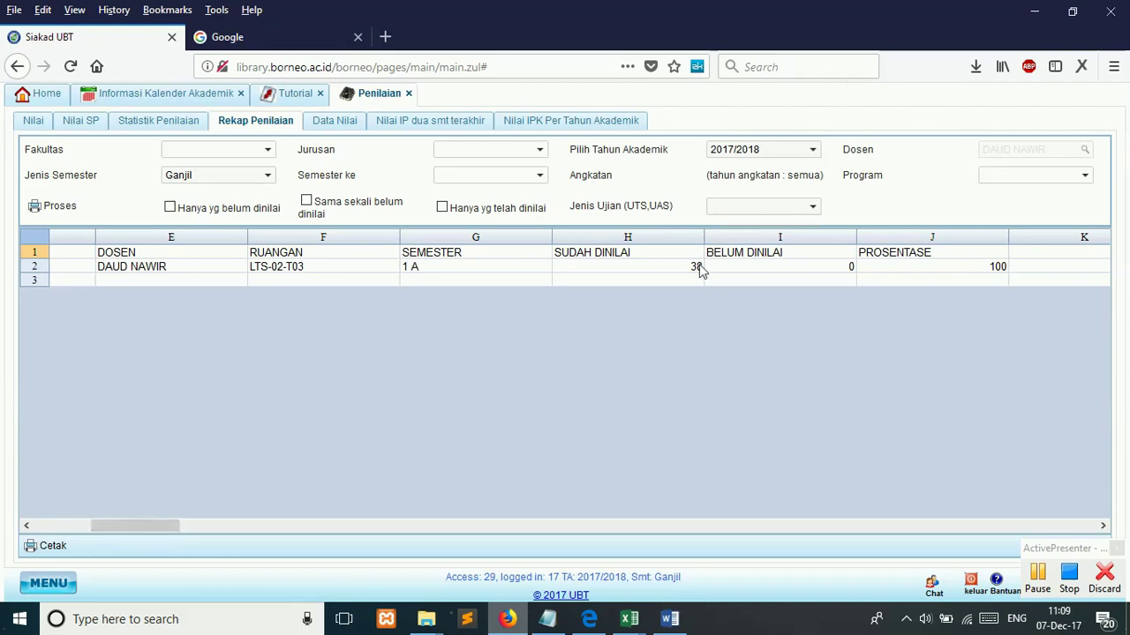
click(696, 266)
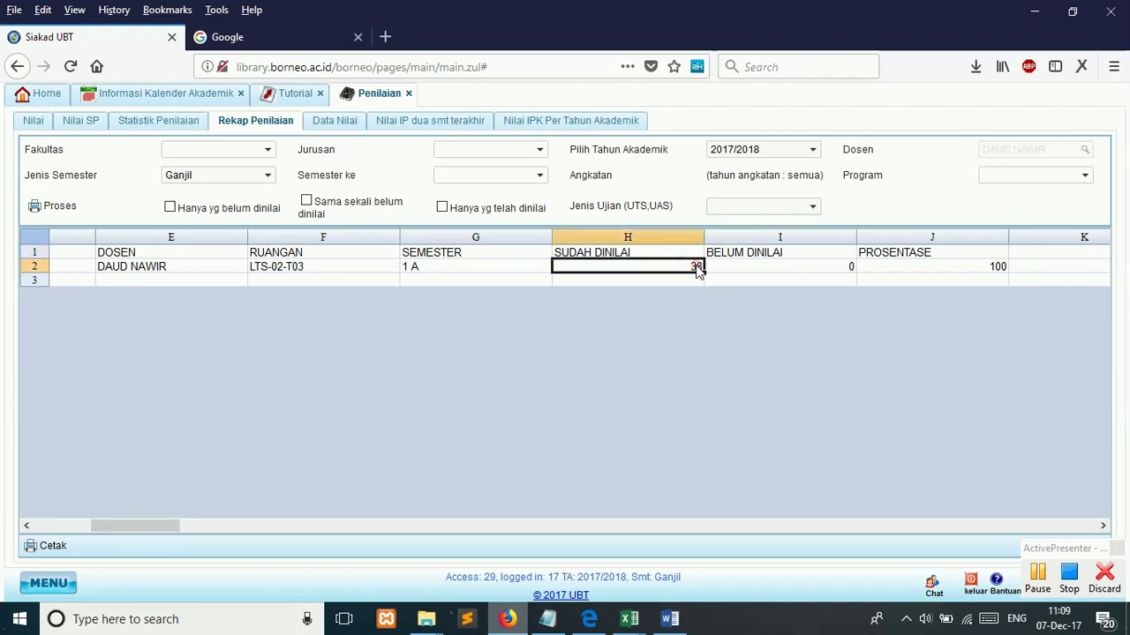
click(744, 268)
click(910, 270)
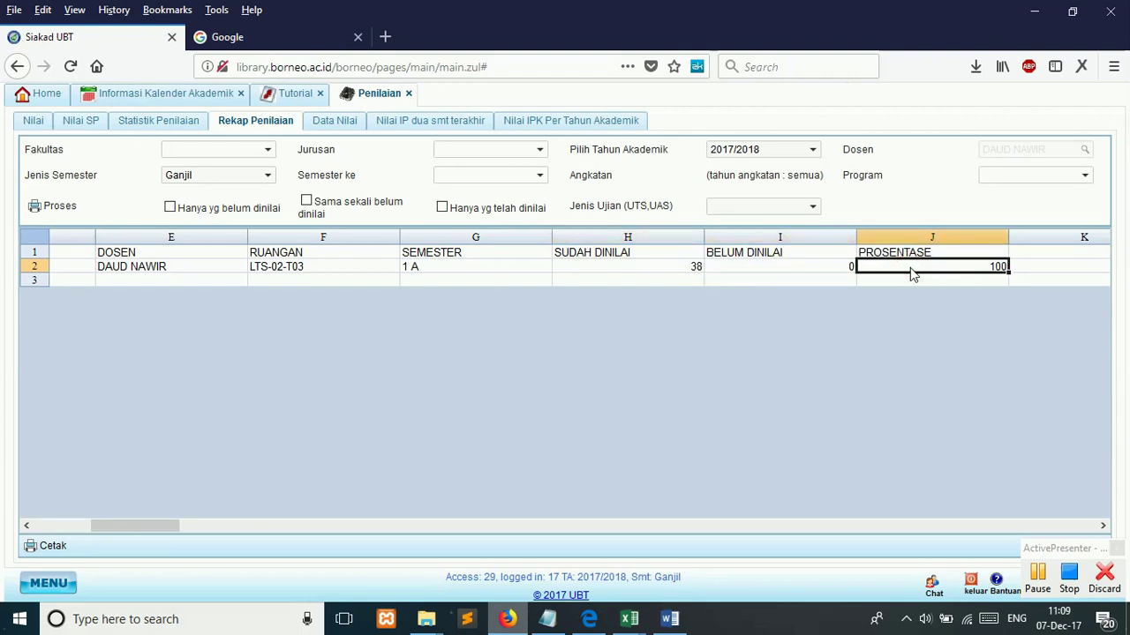
click(28, 124)
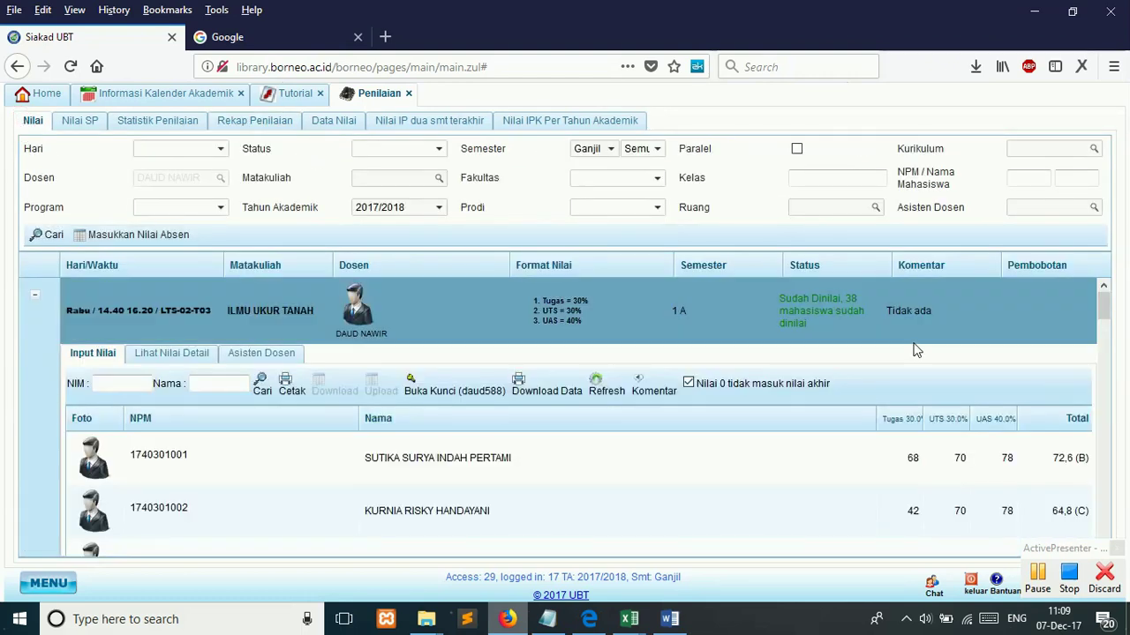
- Unlock the ILMU UKUR TANAH grades and enter 0 for the first student's Tugas, UTS and UAS
click(459, 391)
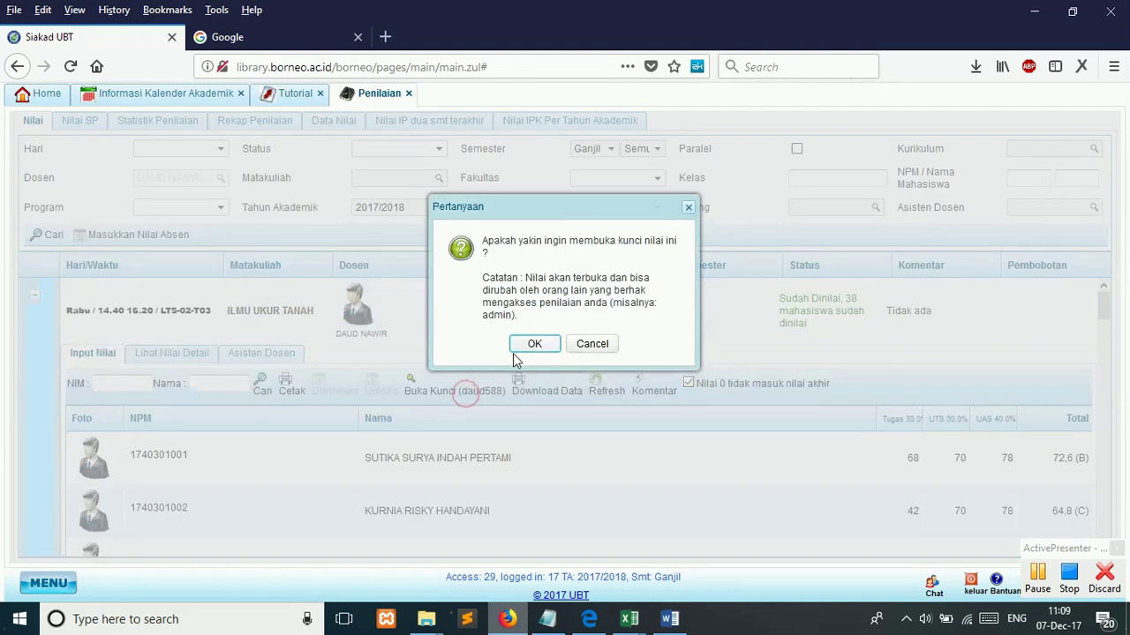
click(532, 349)
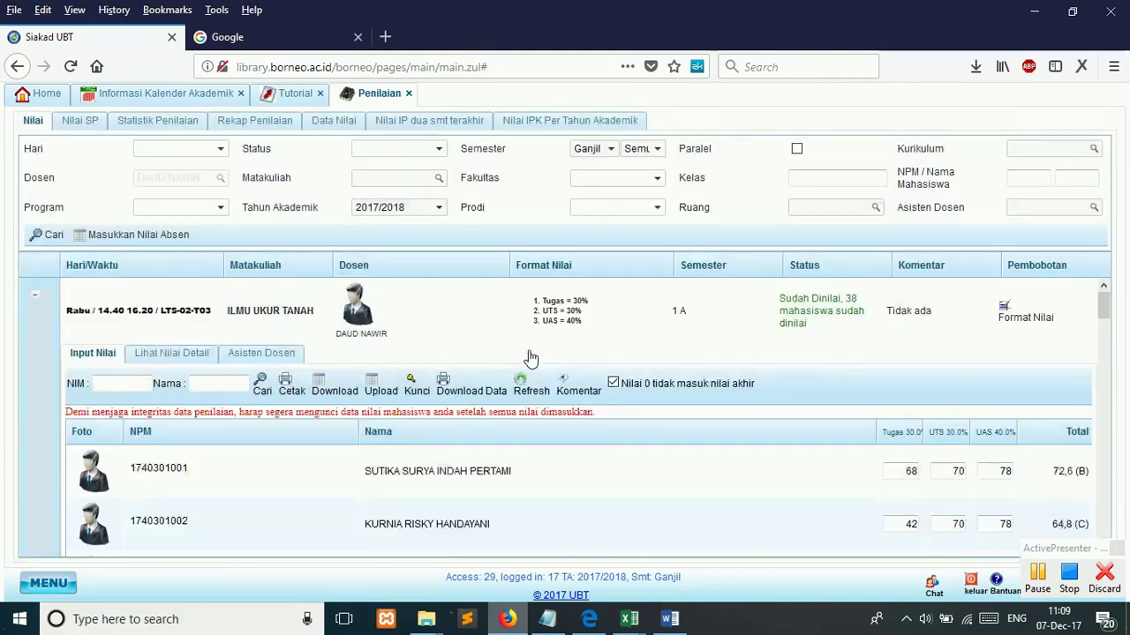
click(906, 471)
double_click(904, 472)
text(0)
double_click(948, 471)
text(0)
double_click(999, 471)
text(0)
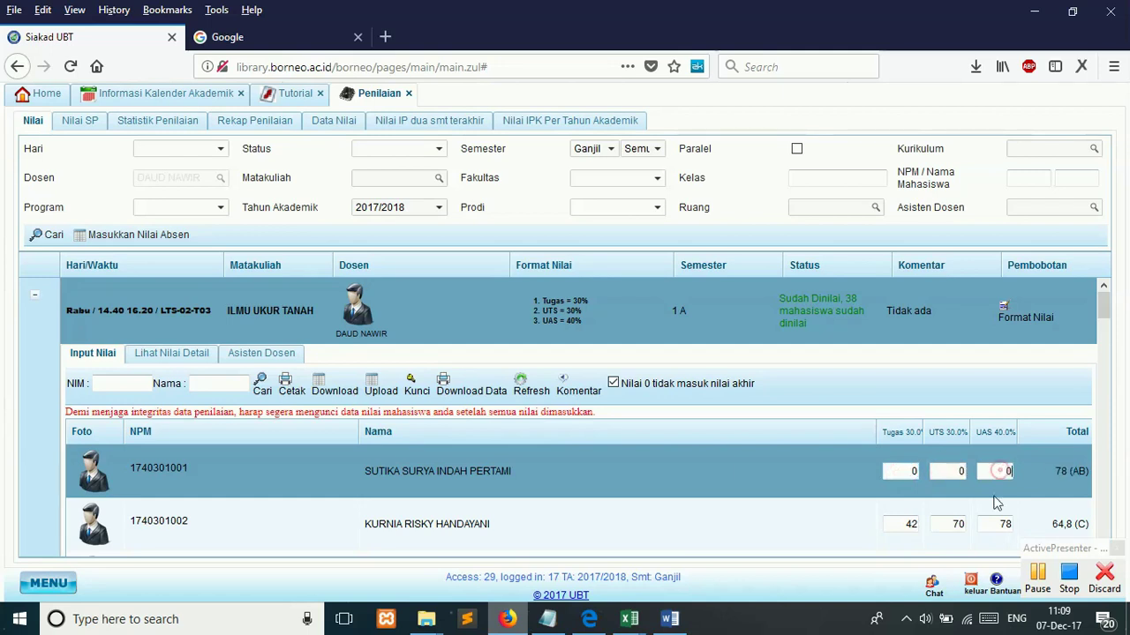
click(994, 524)
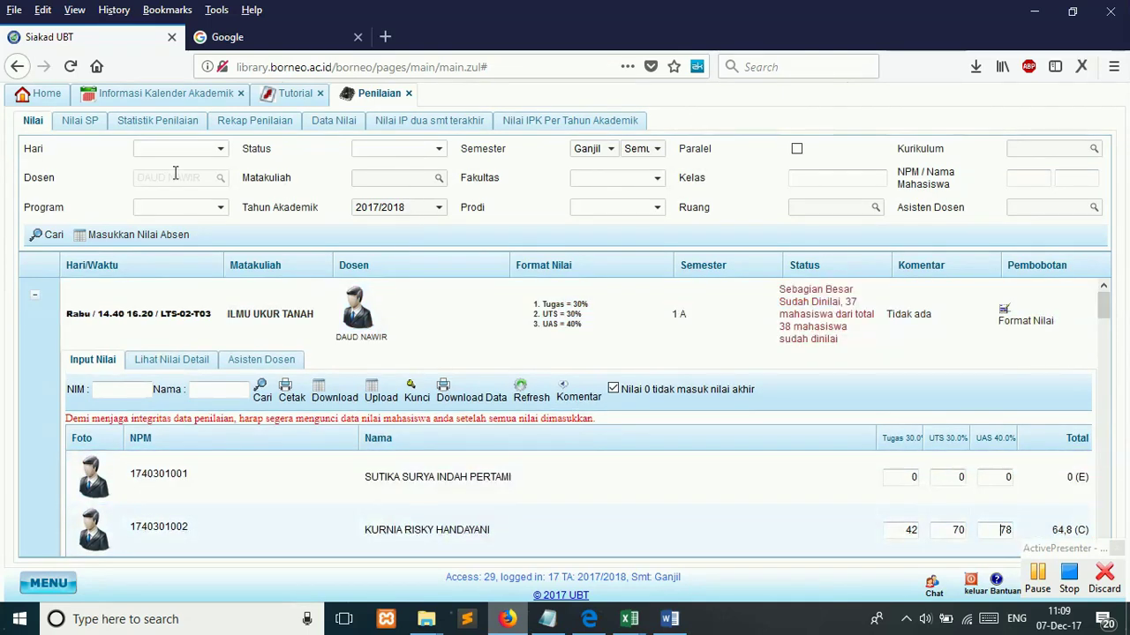
click(255, 122)
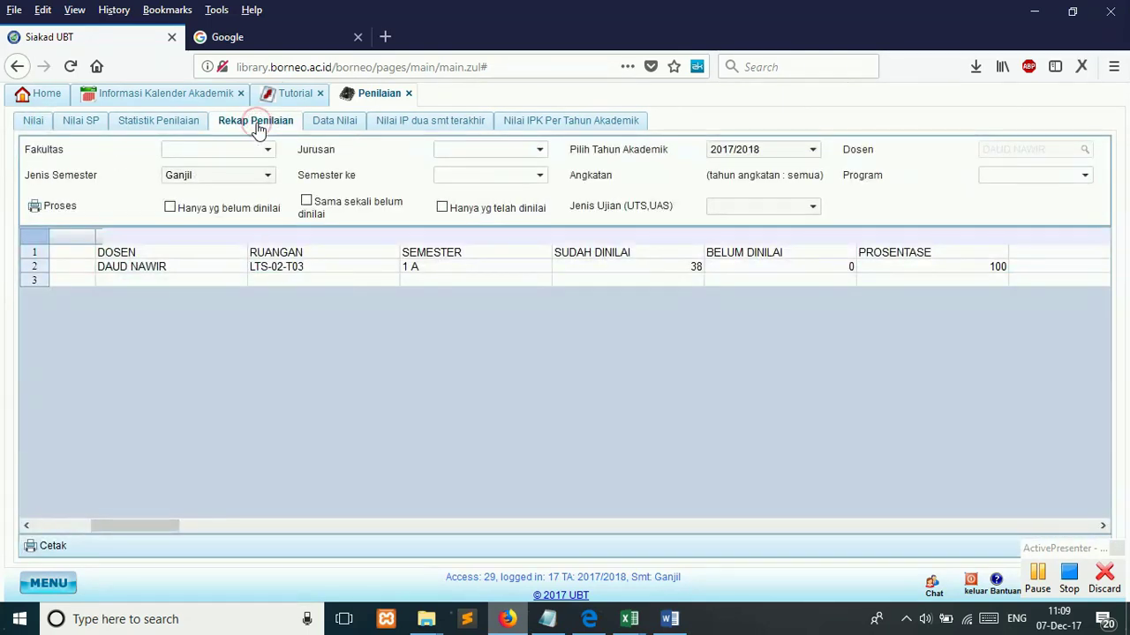
- Rerun Proses and check the recap: 37 graded, 1 ungraded, PROSENTASE 97,368
click(55, 205)
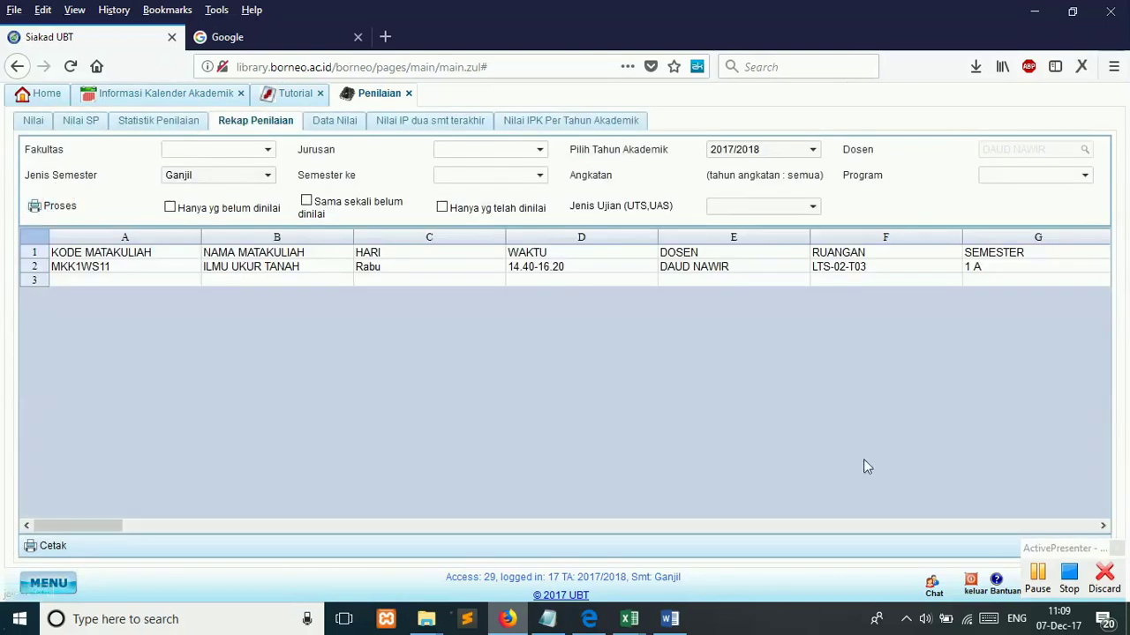
drag(263, 537, 206, 521)
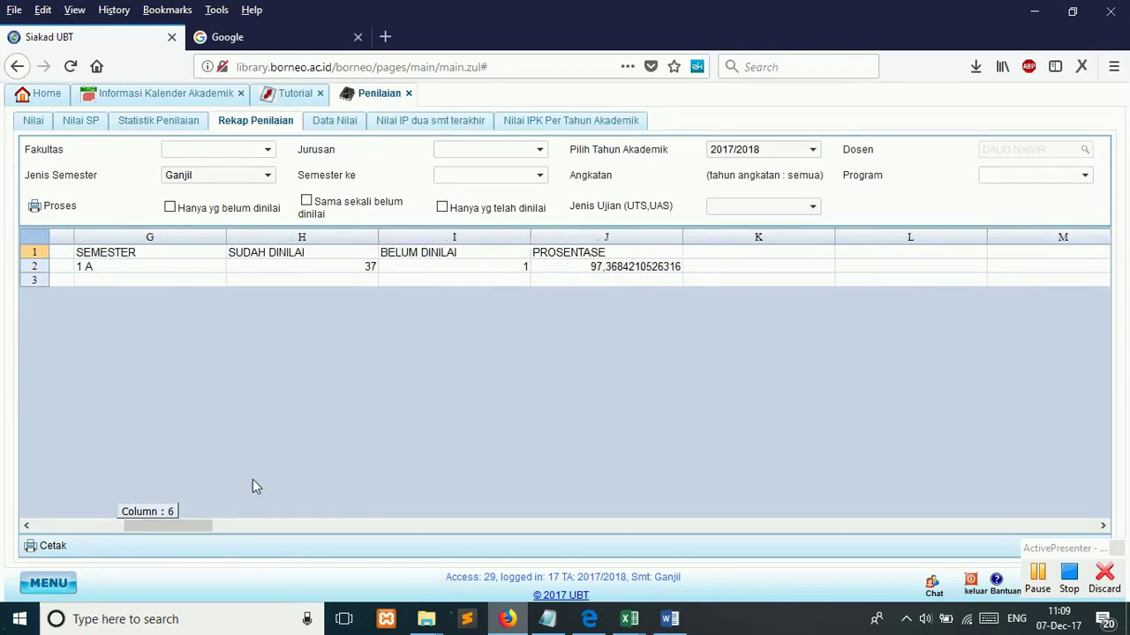
click(523, 269)
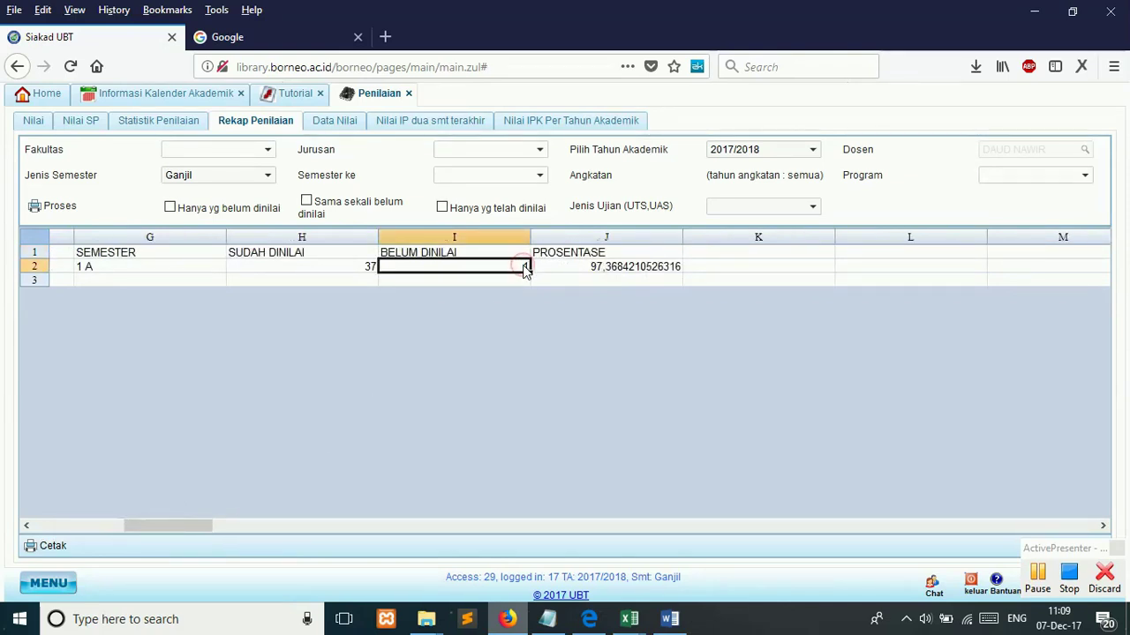
click(311, 269)
click(630, 269)
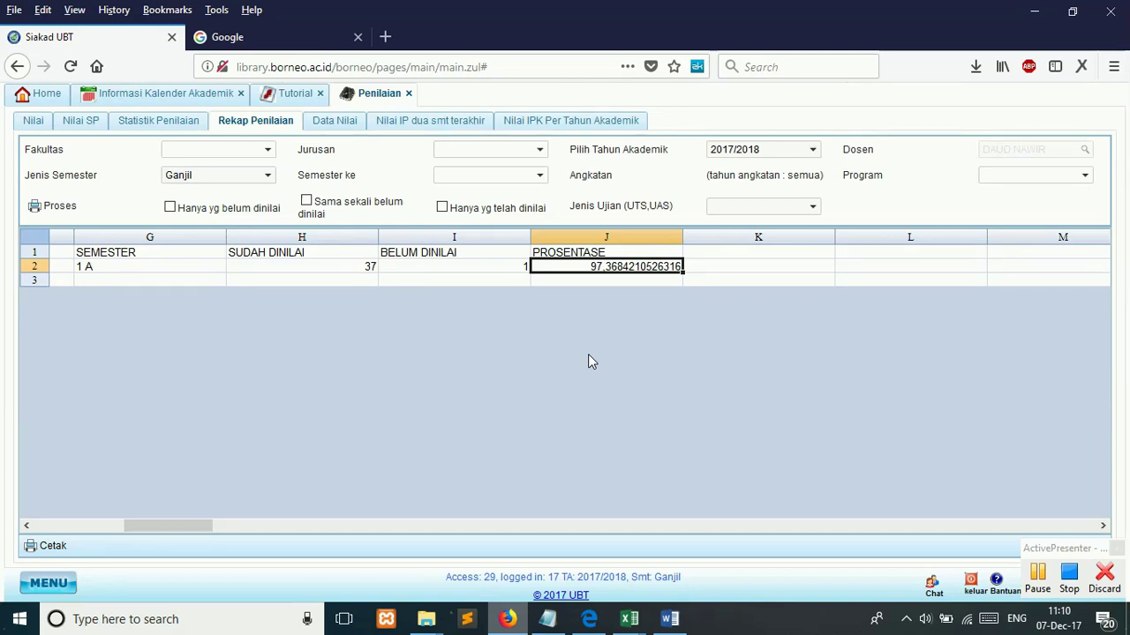
- Generate the grading recap with Jenis Ujian set to Tugas
click(725, 210)
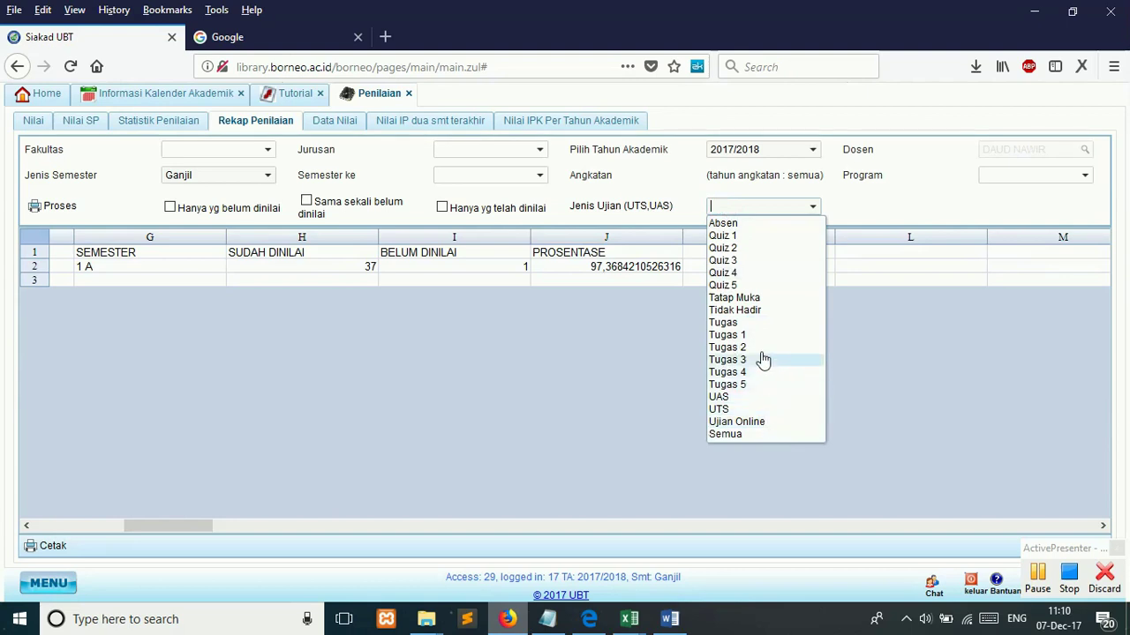
click(762, 325)
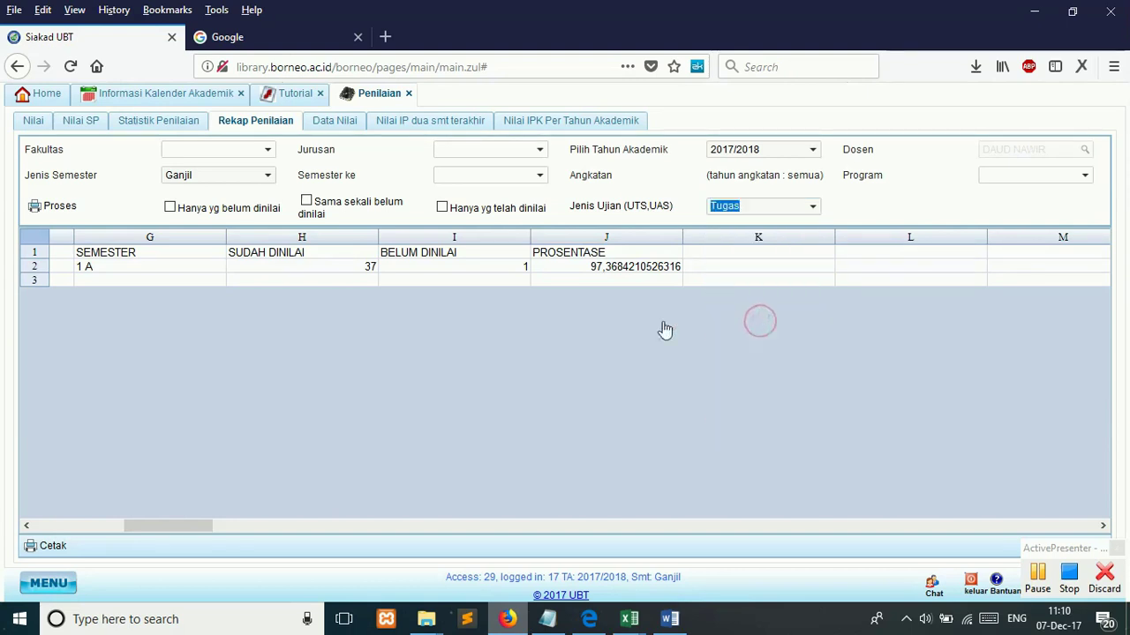
click(63, 213)
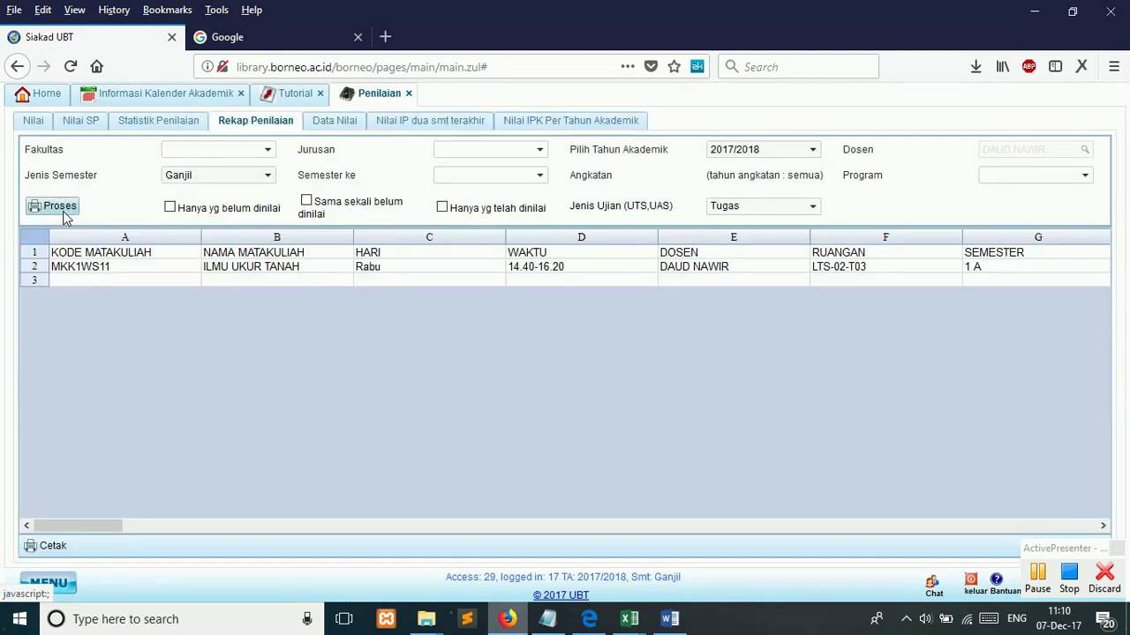
drag(103, 535, 195, 547)
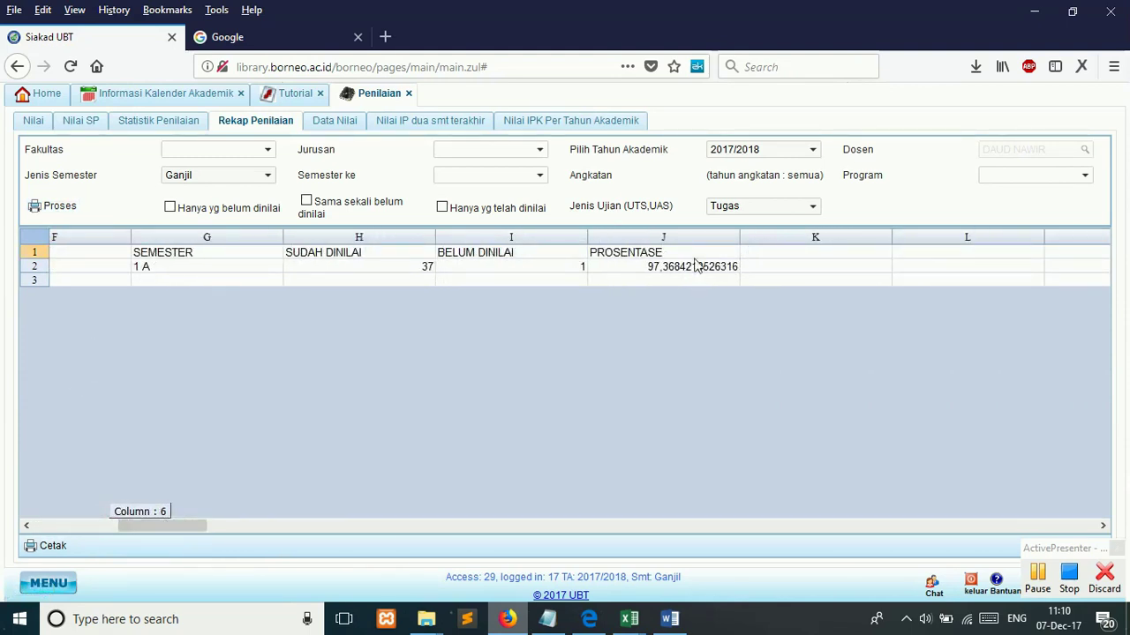
- Rerun the grading recap with Jenis Ujian set to UAS
click(729, 205)
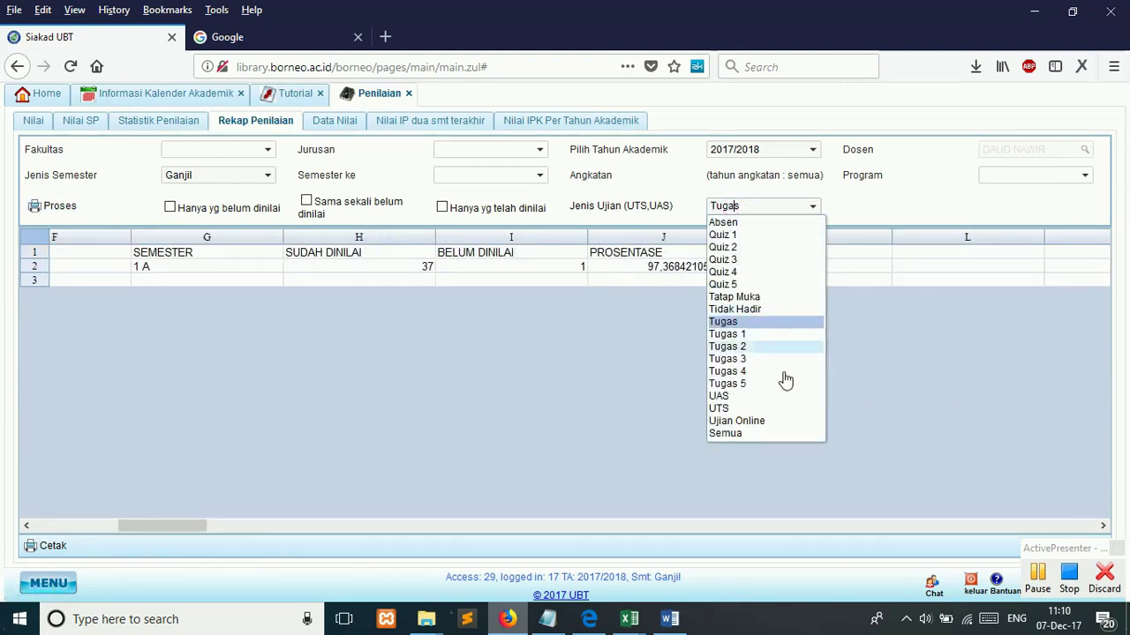
click(781, 403)
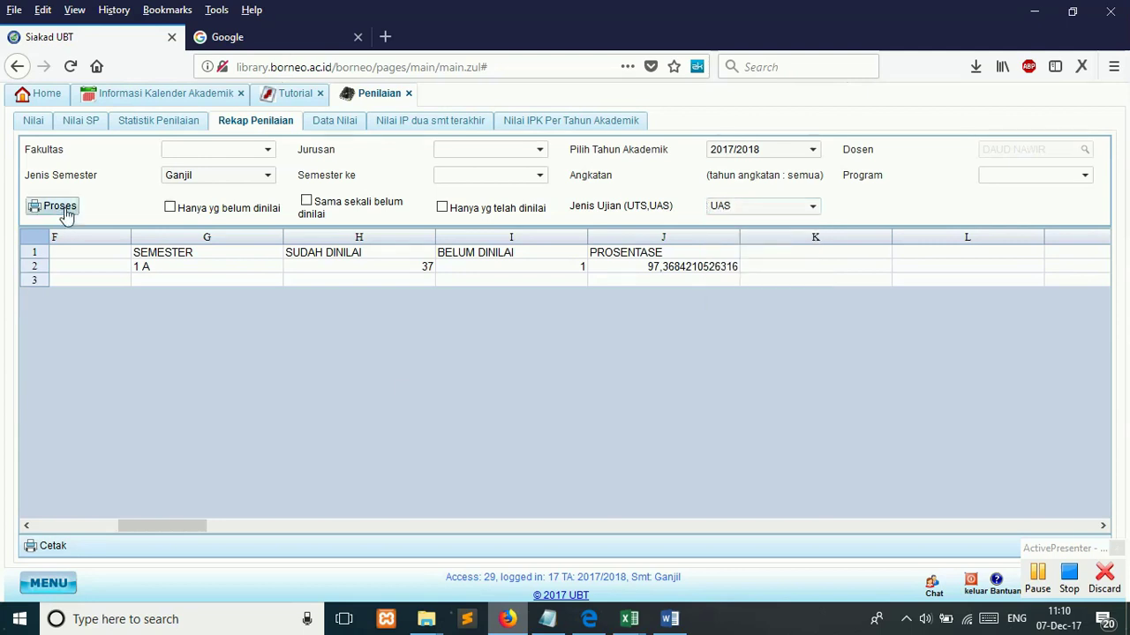
click(63, 210)
drag(116, 525, 199, 541)
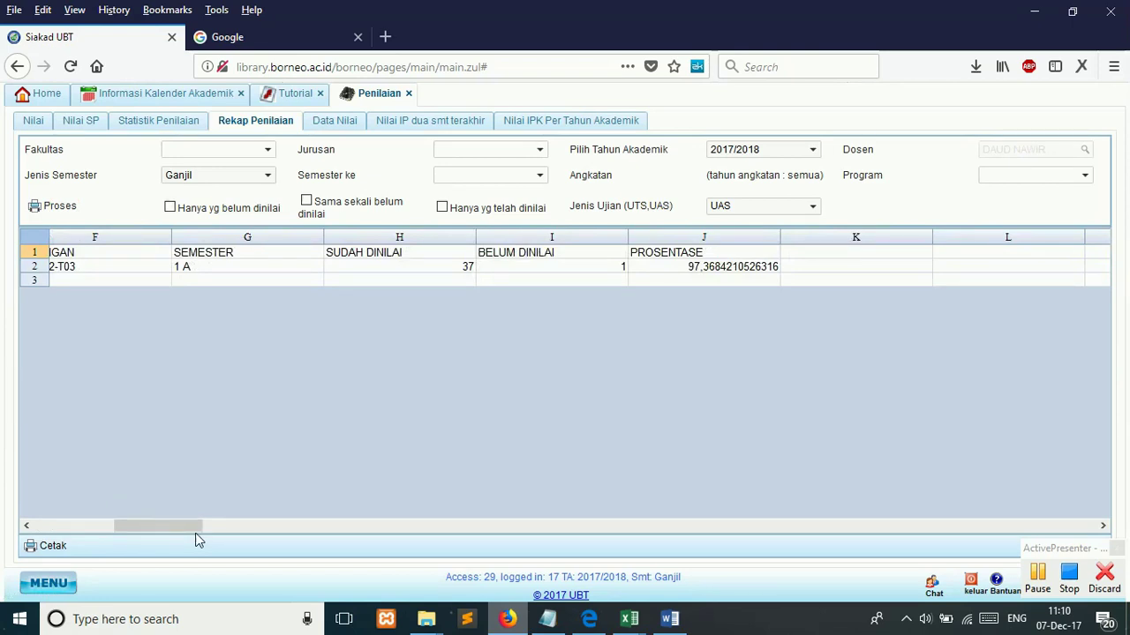
- Rerun the grading recap with Jenis Ujian set to UTS
click(765, 212)
click(781, 411)
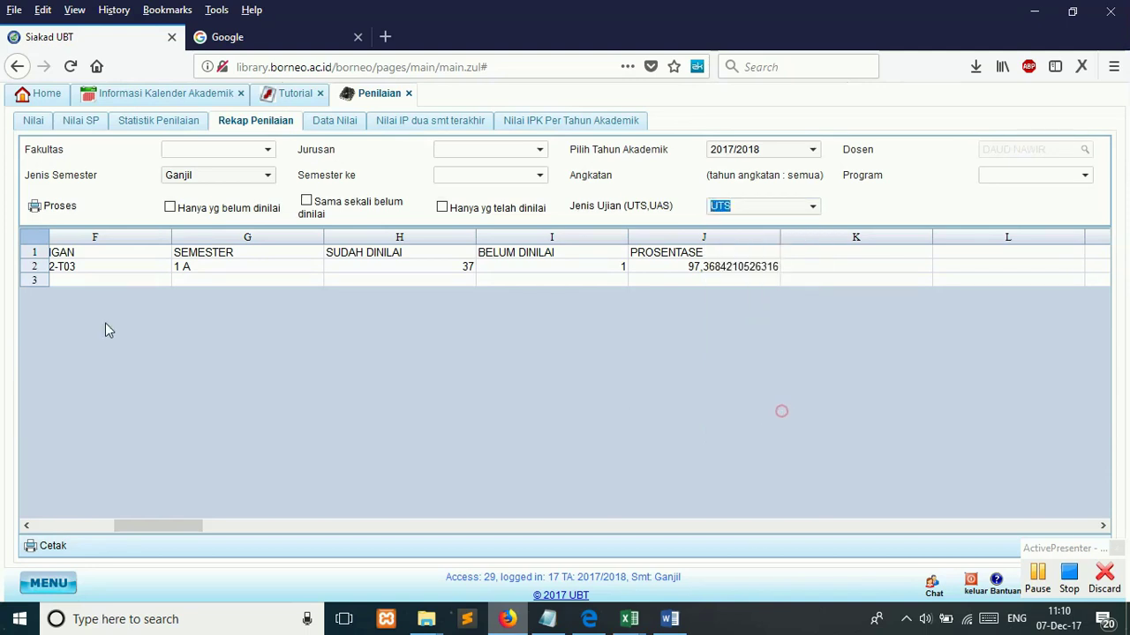
click(53, 212)
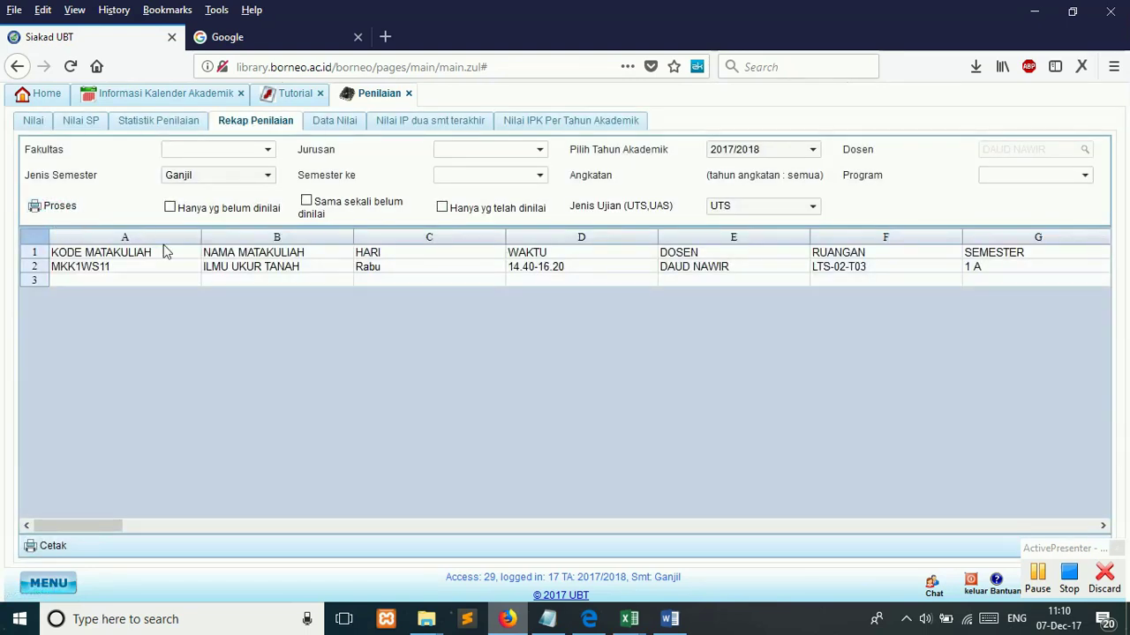
click(325, 123)
- Load the 2017/2018 Ganjil grade data and scroll across the Data Nilai grid
click(58, 228)
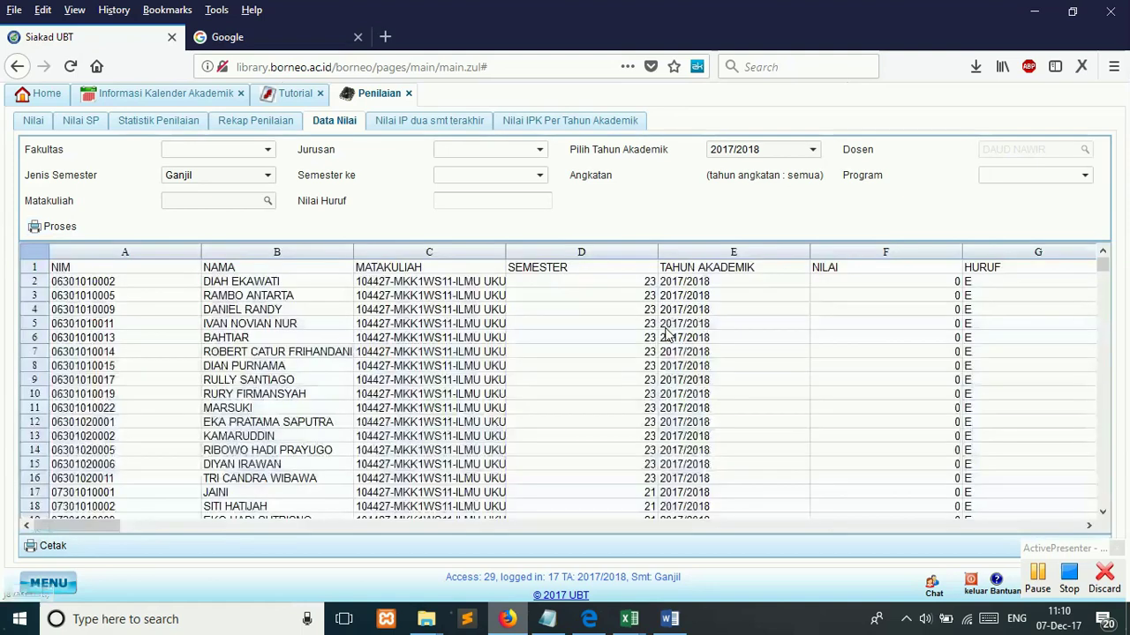
mouse_move(61, 526)
mouse_down()
mouse_move(83, 527)
mouse_move(55, 528)
mouse_up()
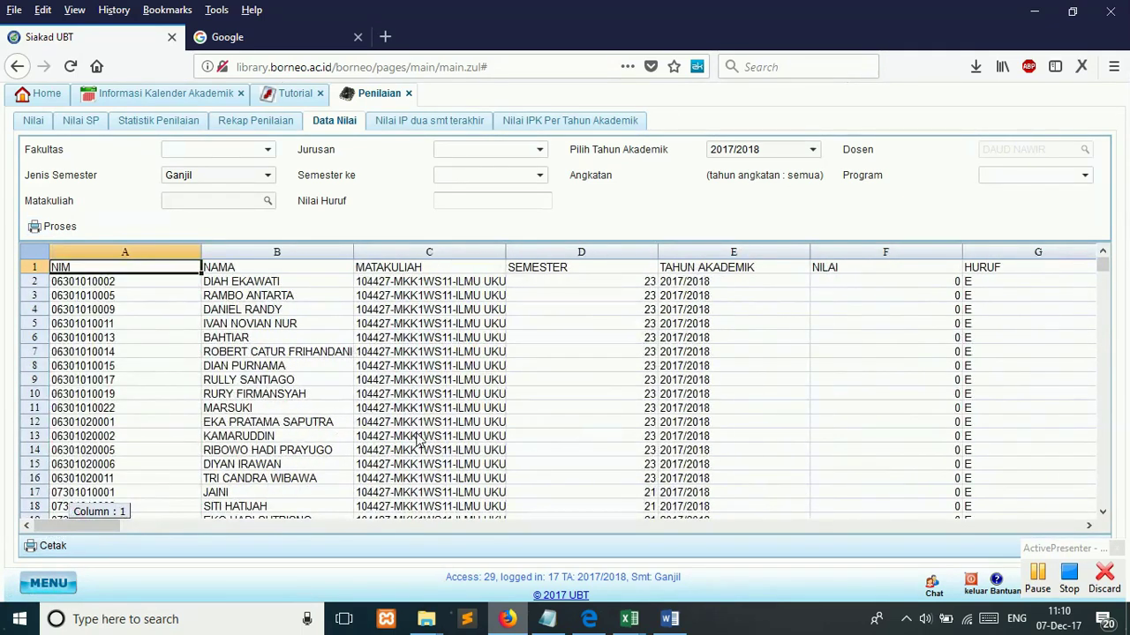
scroll(416, 441, down, 5)
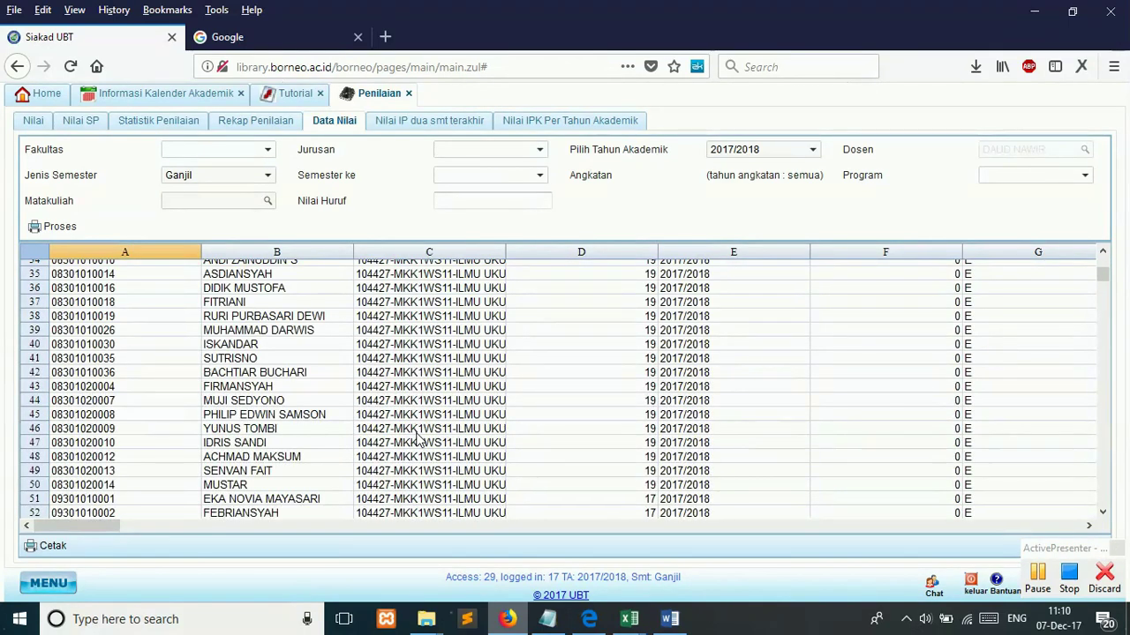
scroll(416, 441, down, 15)
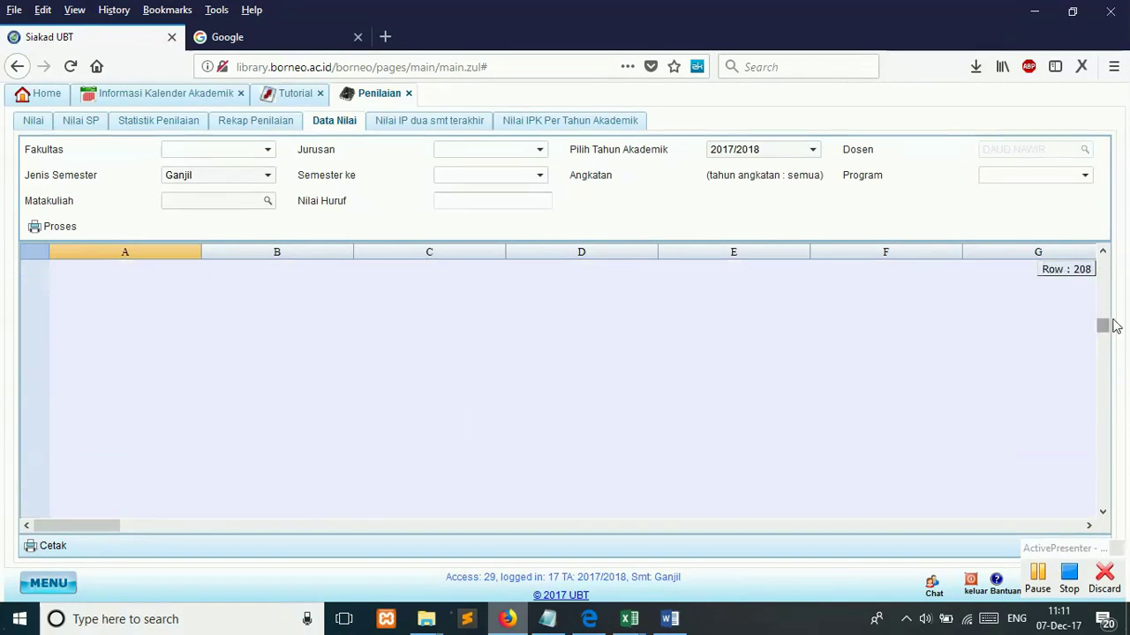
drag(1112, 329, 1110, 497)
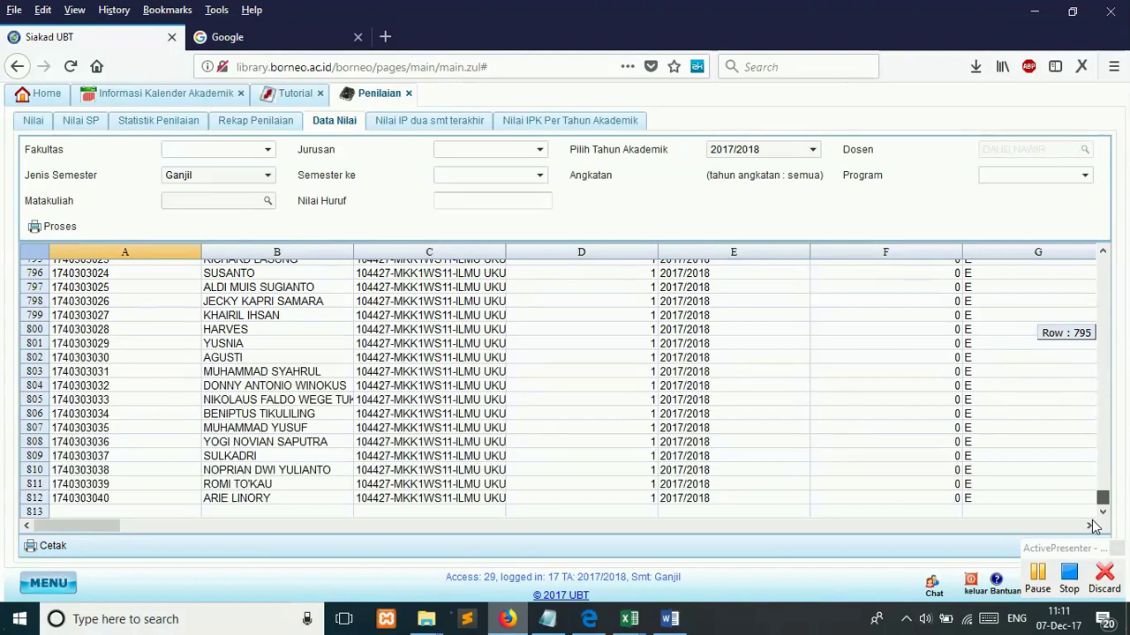
drag(1103, 499, 1082, 266)
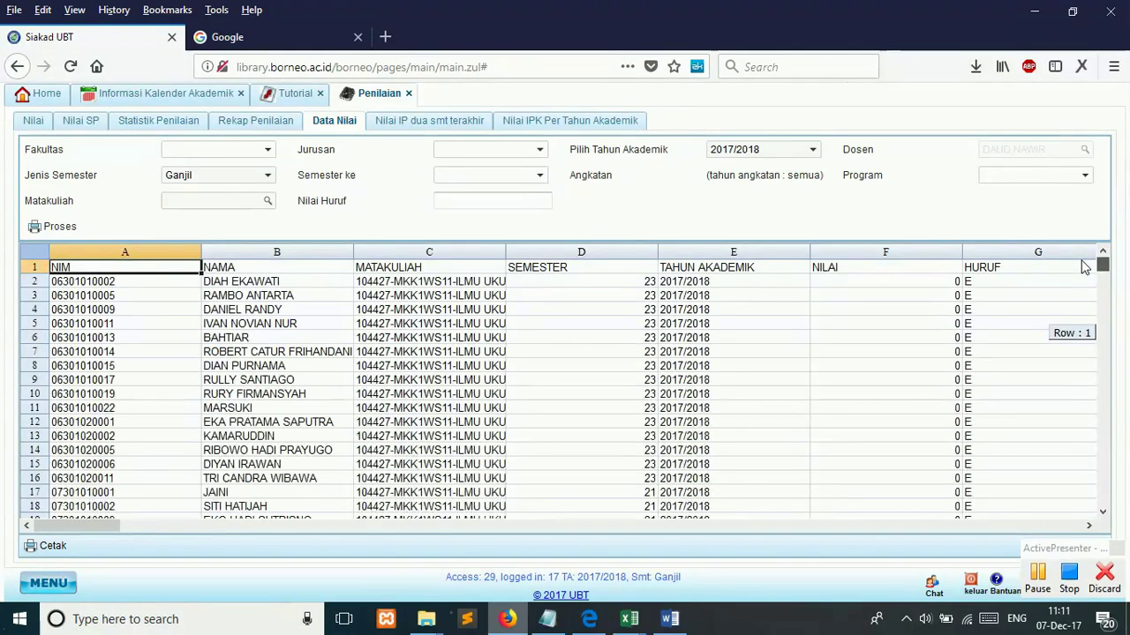
drag(71, 526, 17, 537)
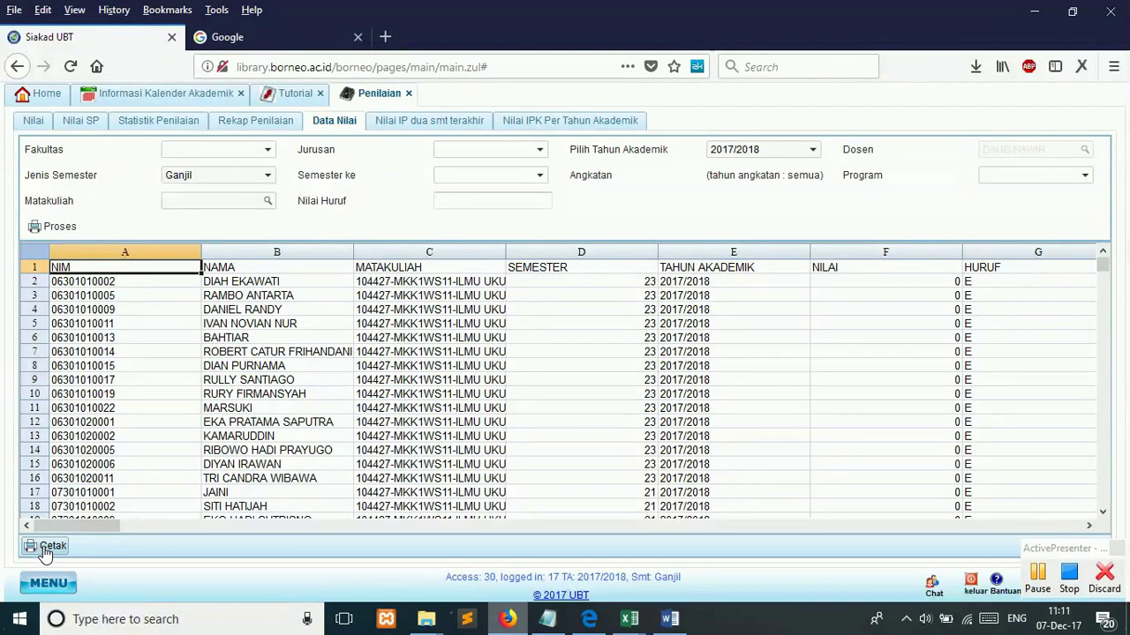
- Scroll down to row 812 of the ILMU UKUR TANAH student records and back
scroll(275, 388, down, 8)
scroll(276, 389, down, 1)
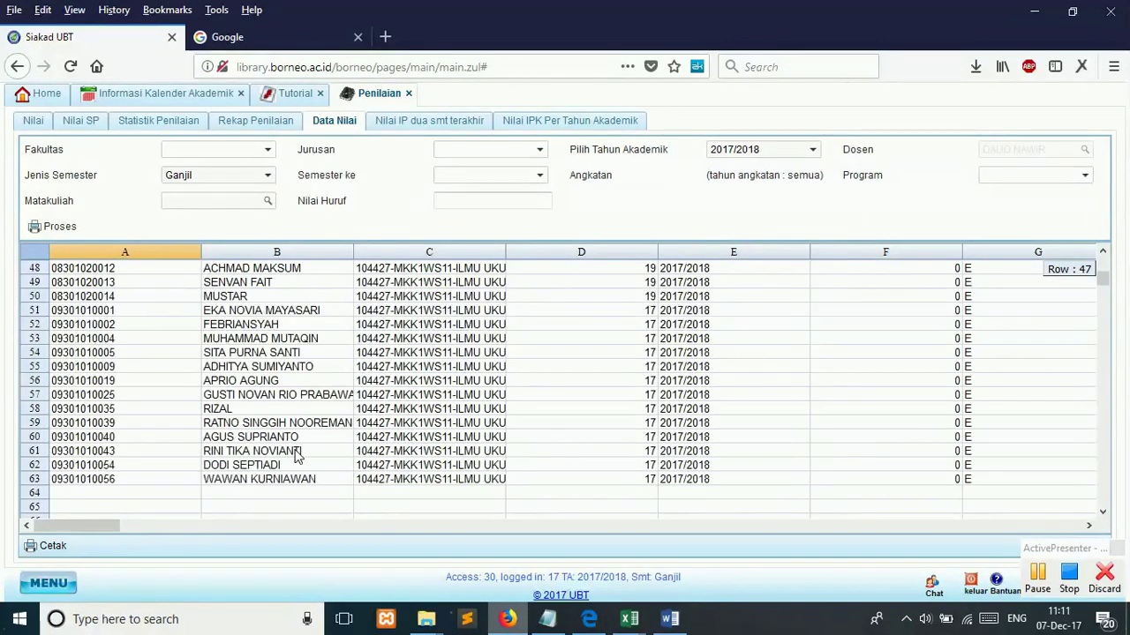
scroll(296, 454, down, 10)
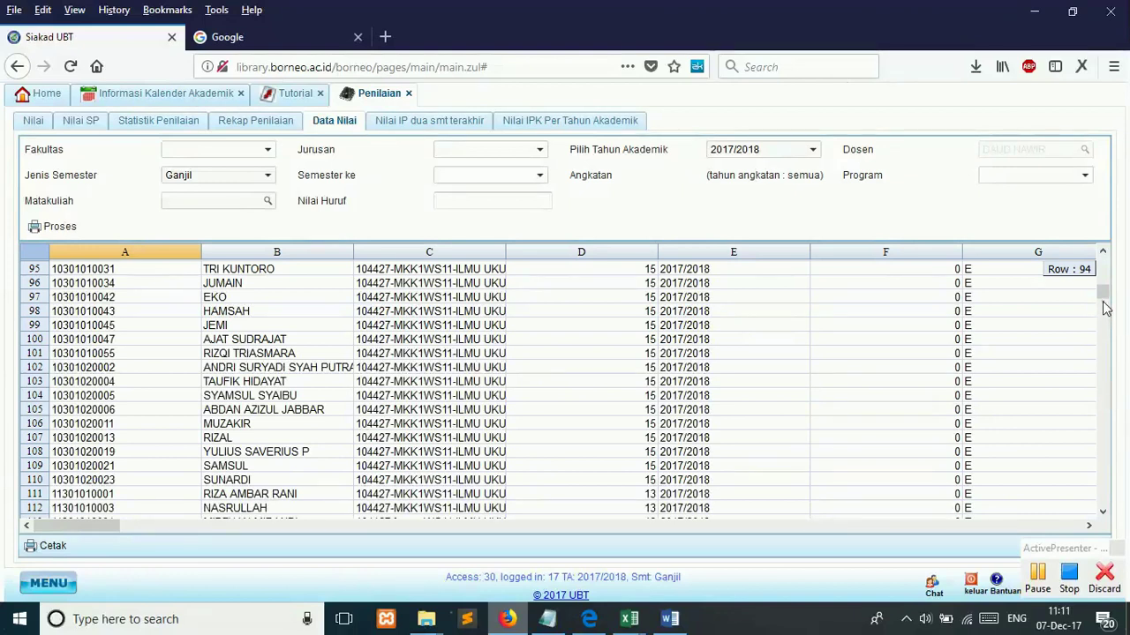
click(1104, 303)
drag(1103, 300, 1103, 512)
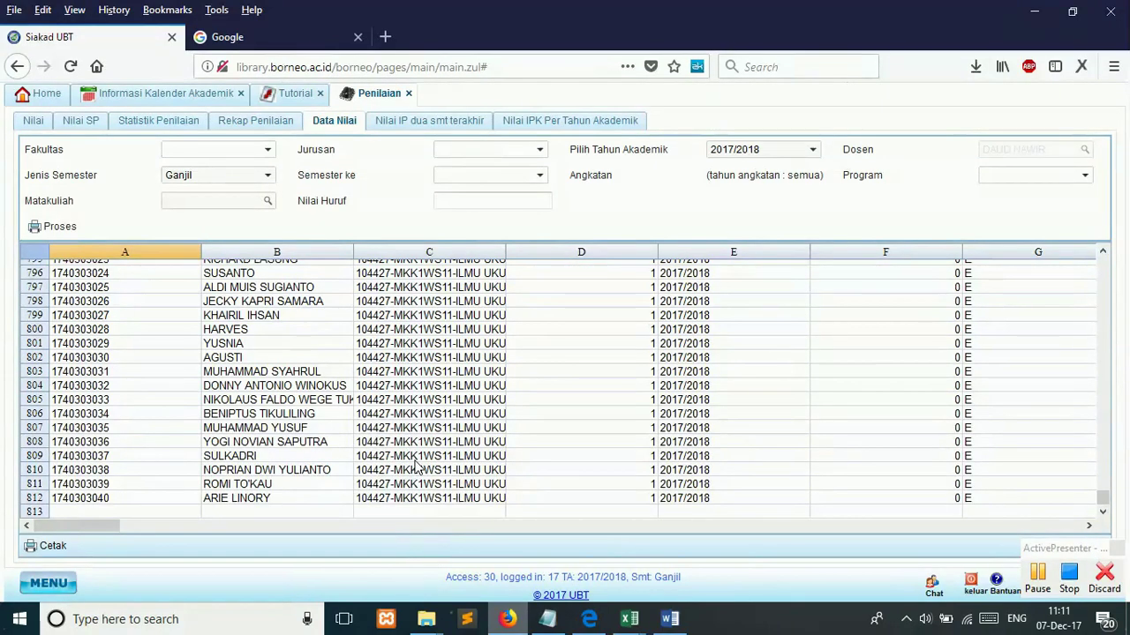
scroll(418, 468, up, 3)
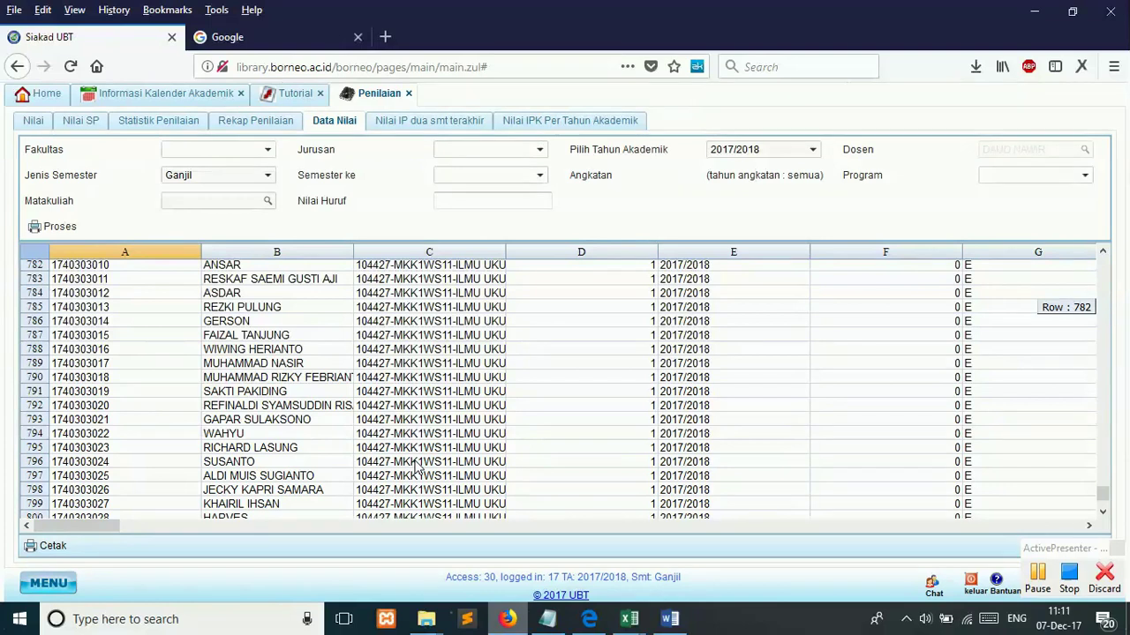
- Run the last-two-semester IP report and the yearly IPK report, both empty
click(432, 121)
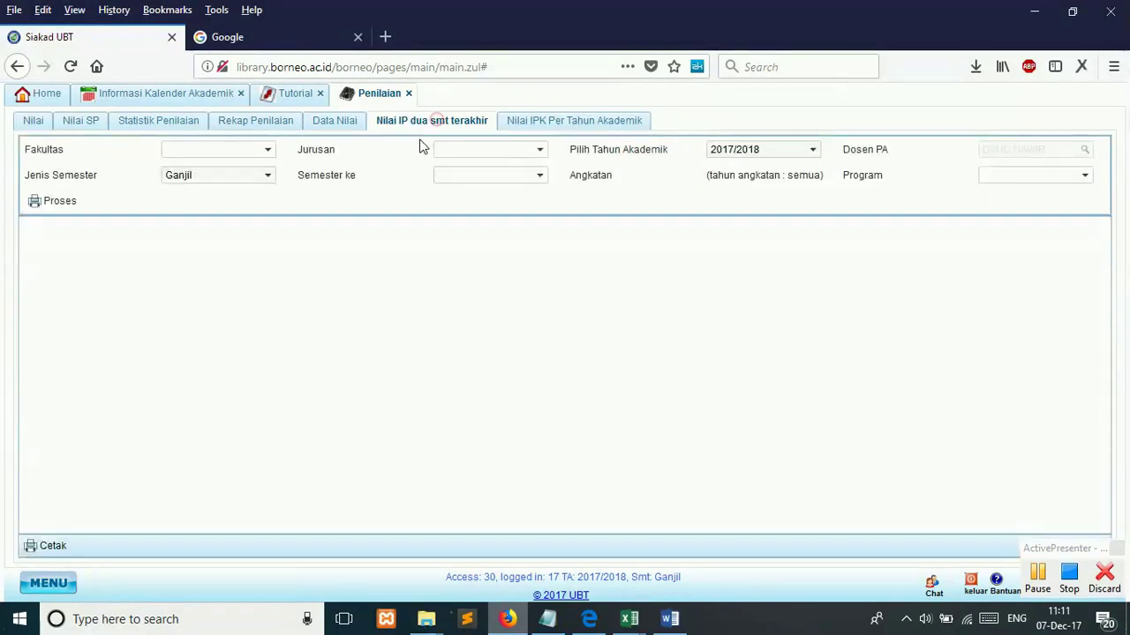
click(35, 210)
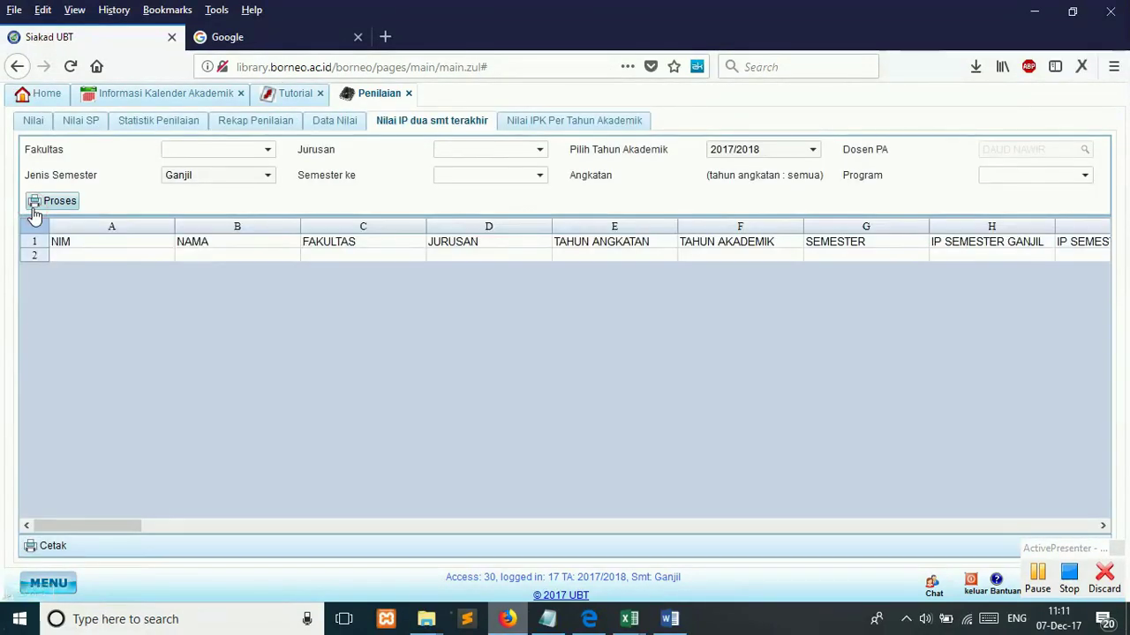
click(538, 120)
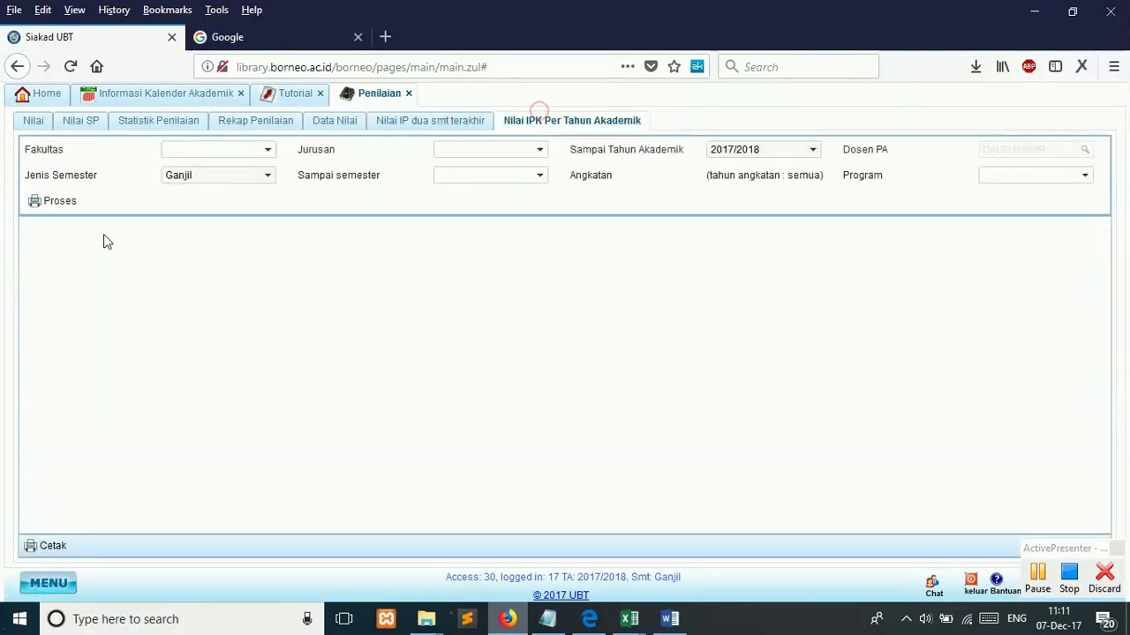
click(50, 210)
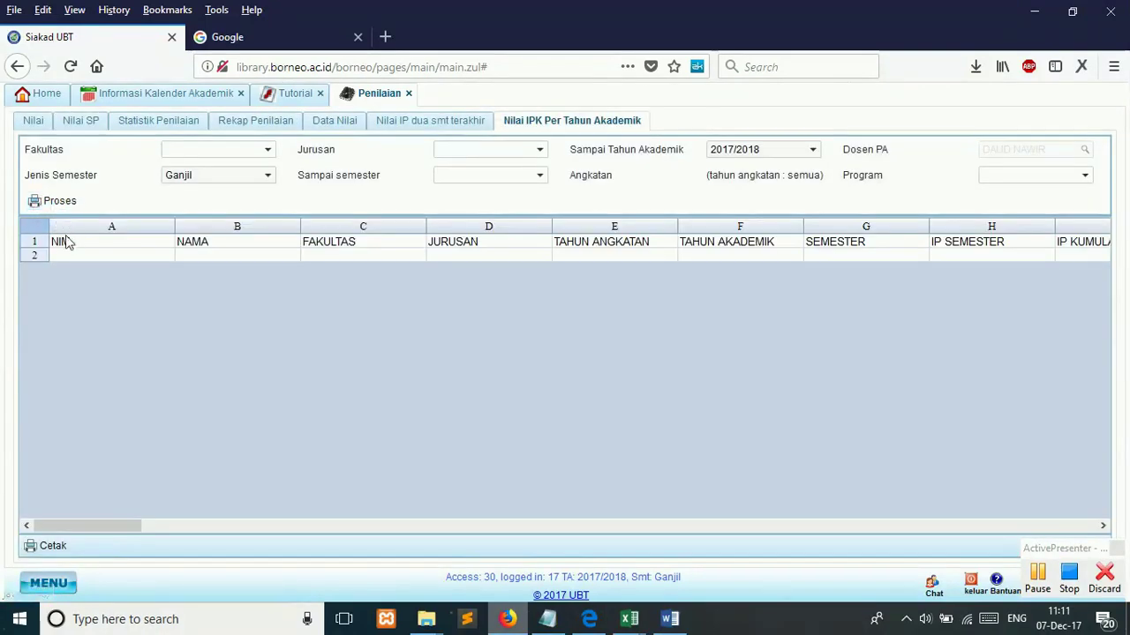
- Look at Statistik Penilaian and Nilai SP, then return to the Nilai grade entry list
click(159, 124)
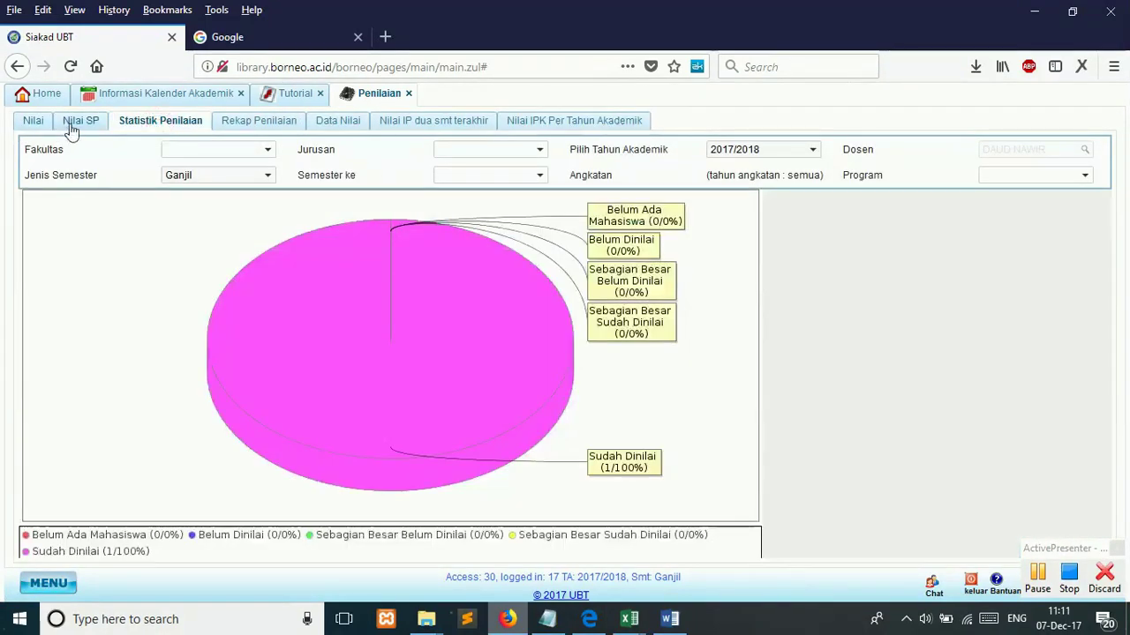
click(74, 124)
click(39, 124)
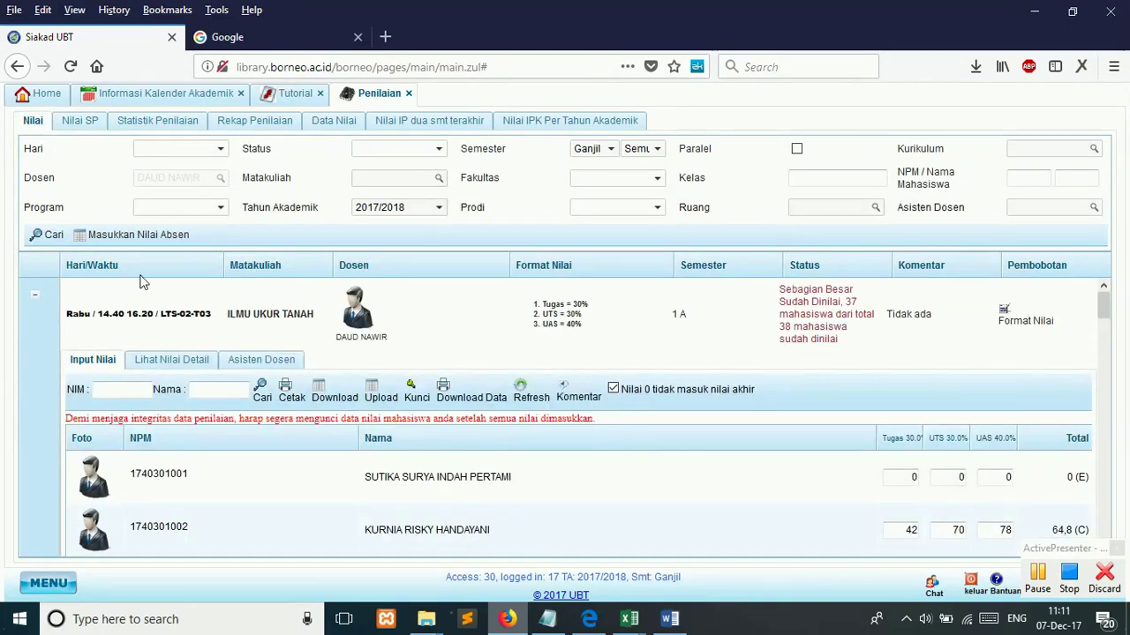
click(42, 235)
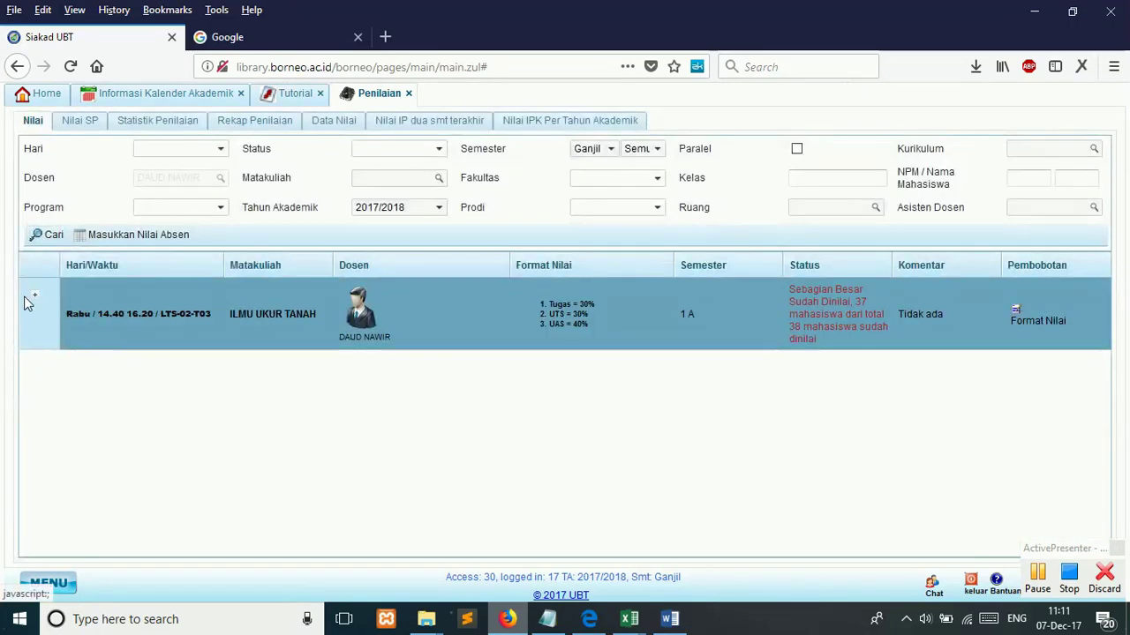
click(35, 299)
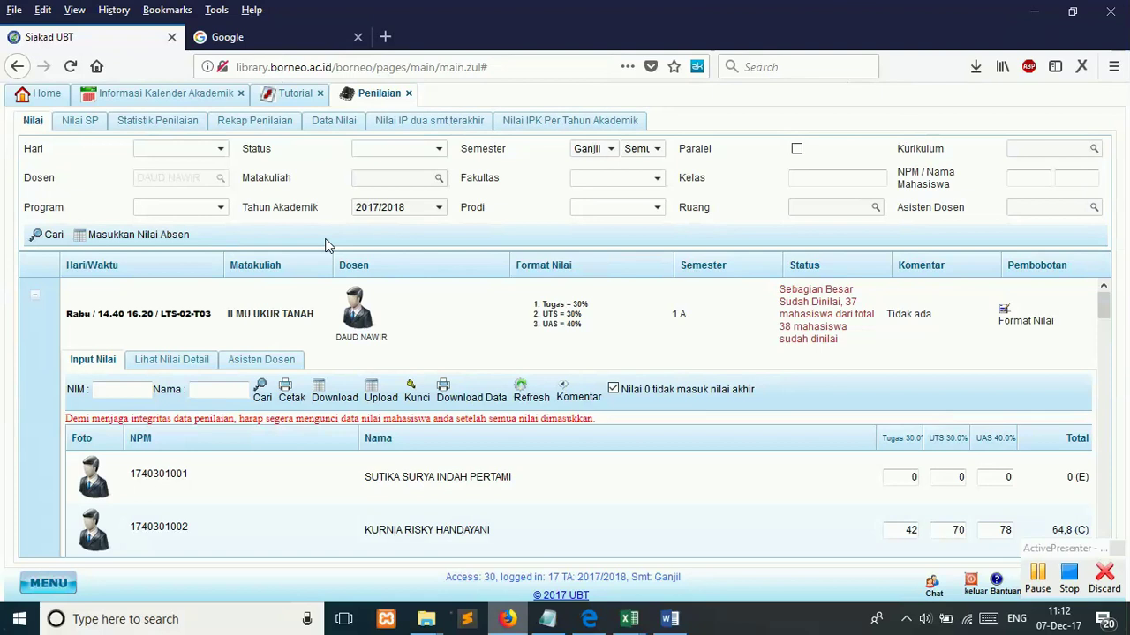
- Show ILMU UKUR TANAH's past e-Learning lectures, Pertemuan 1 to 4, then expand the tray icons
click(49, 97)
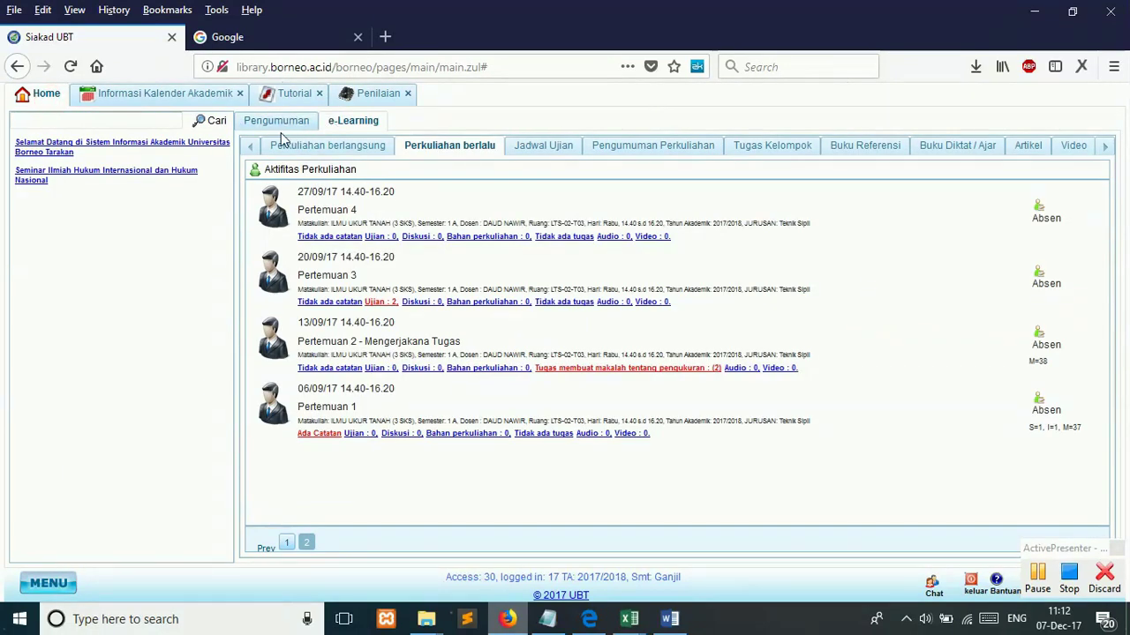
click(281, 128)
click(335, 121)
click(79, 415)
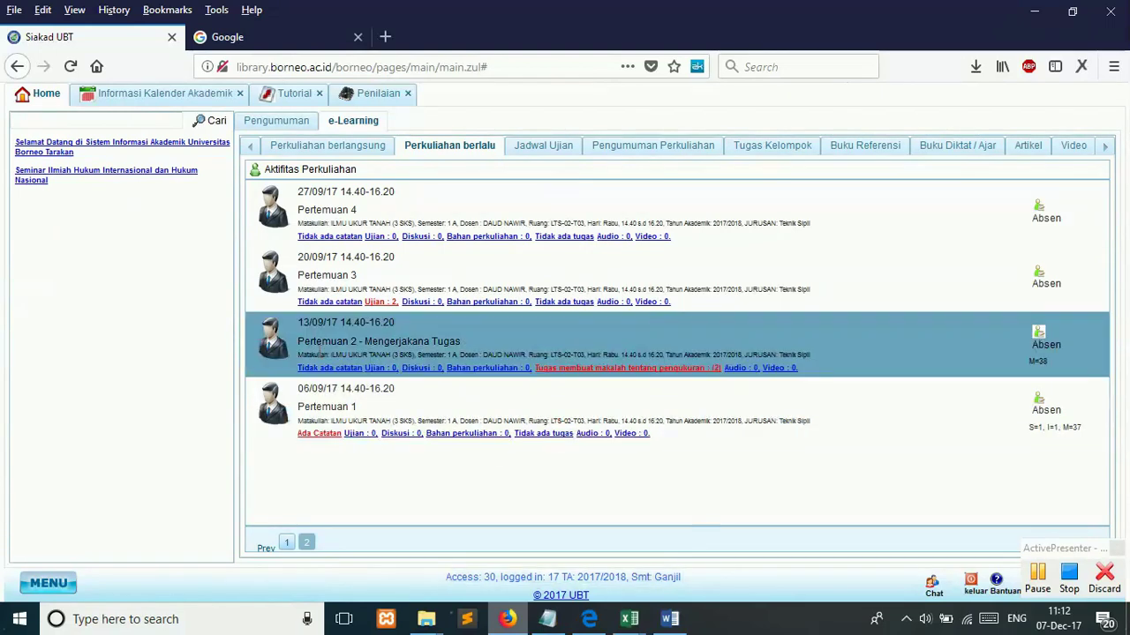
mouse_move(668, 623)
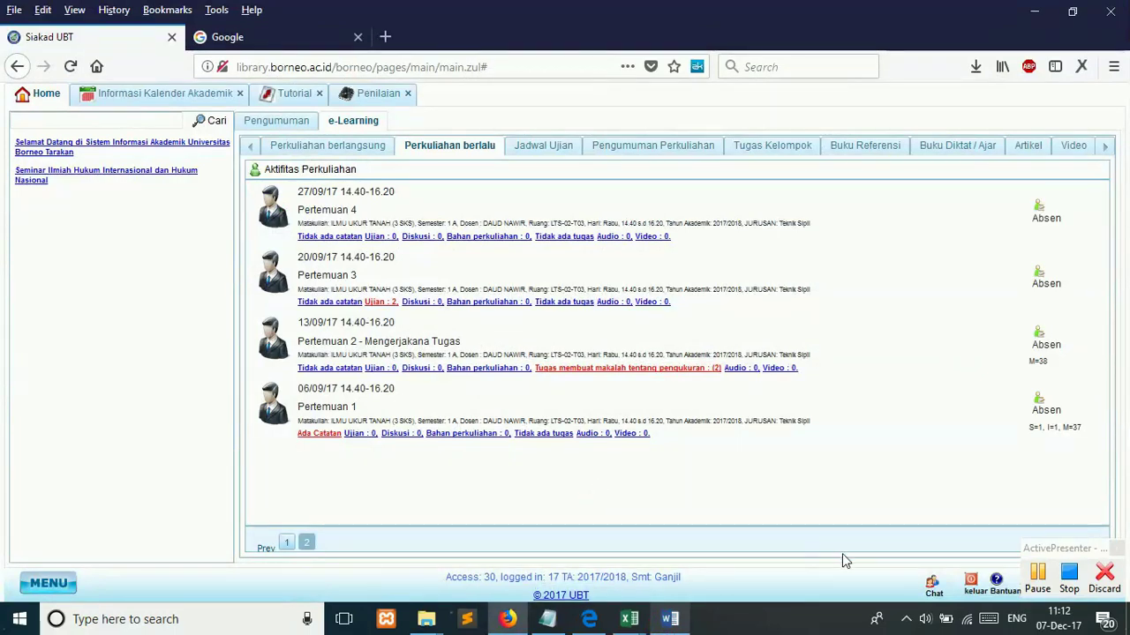
click(905, 619)
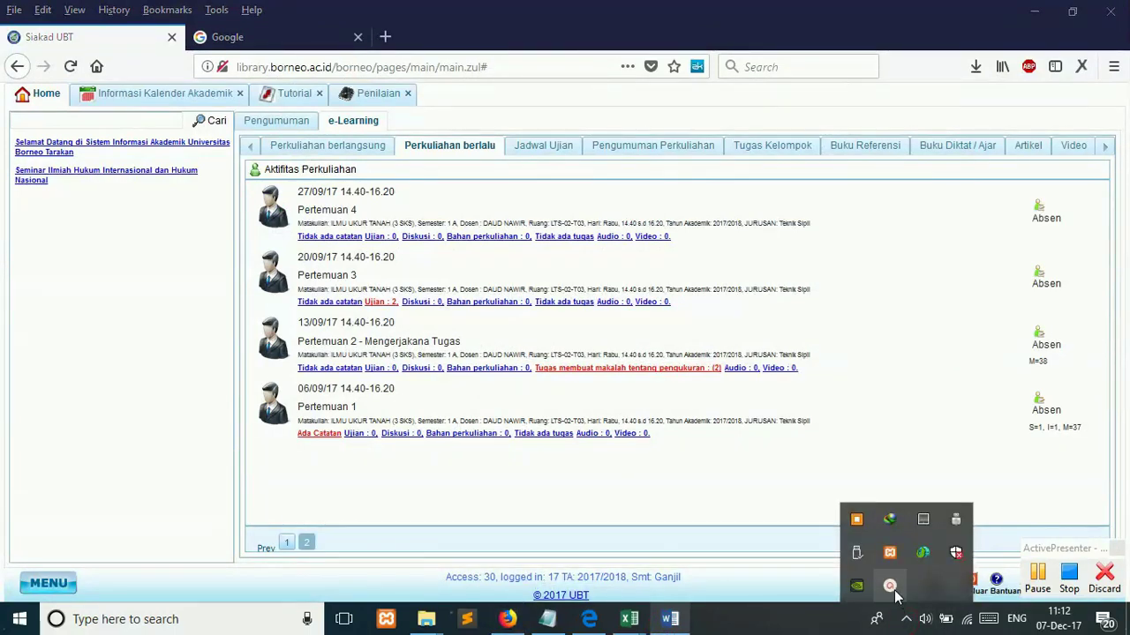